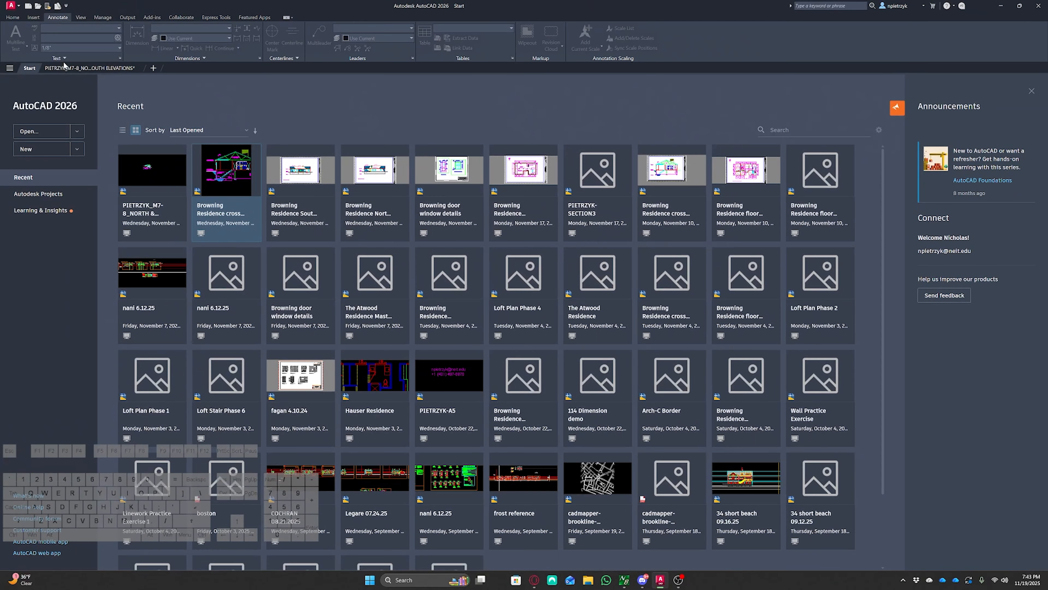
# Open the north & south elevations drawing and delete the 'Elevations: Plotting' slide image from model space
pyautogui.click(133, 68)
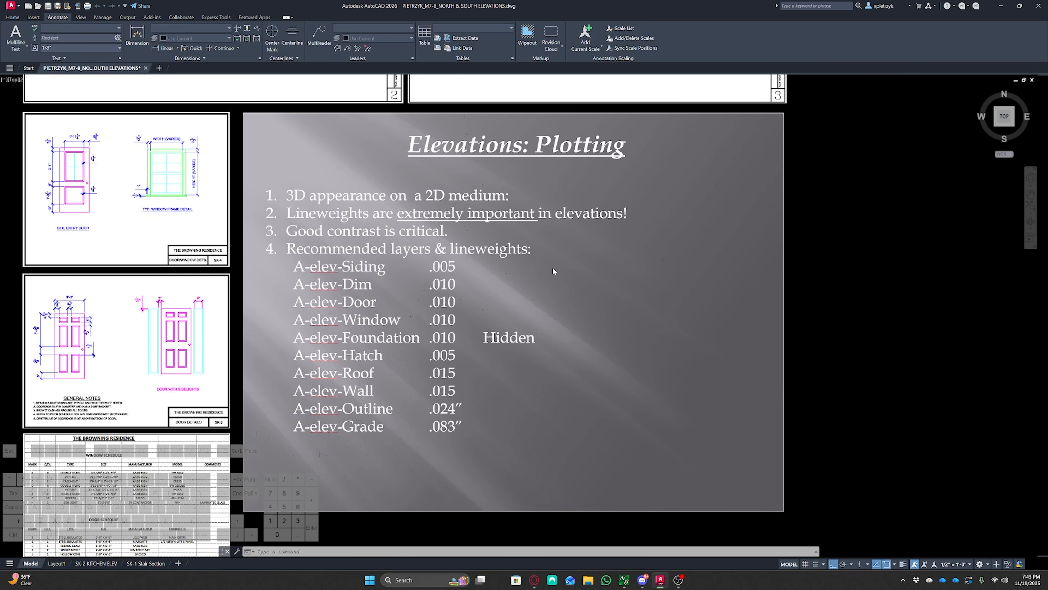
pyautogui.scroll(-5, 776, 301)
pyautogui.moveTo(796, 318); pyautogui.dragTo(814, 338, button='middle')
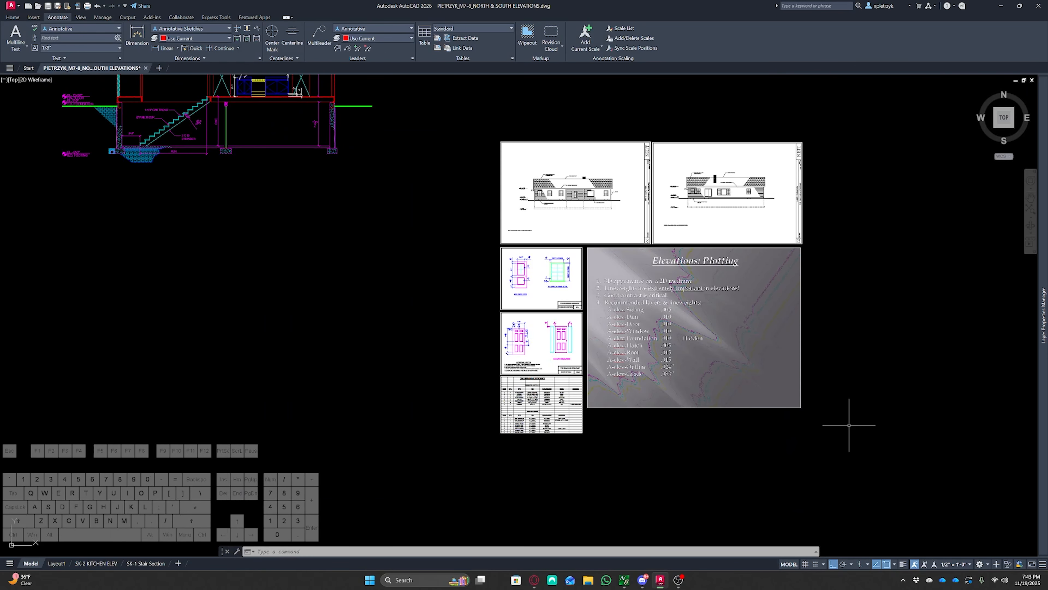
pyautogui.click(772, 363)
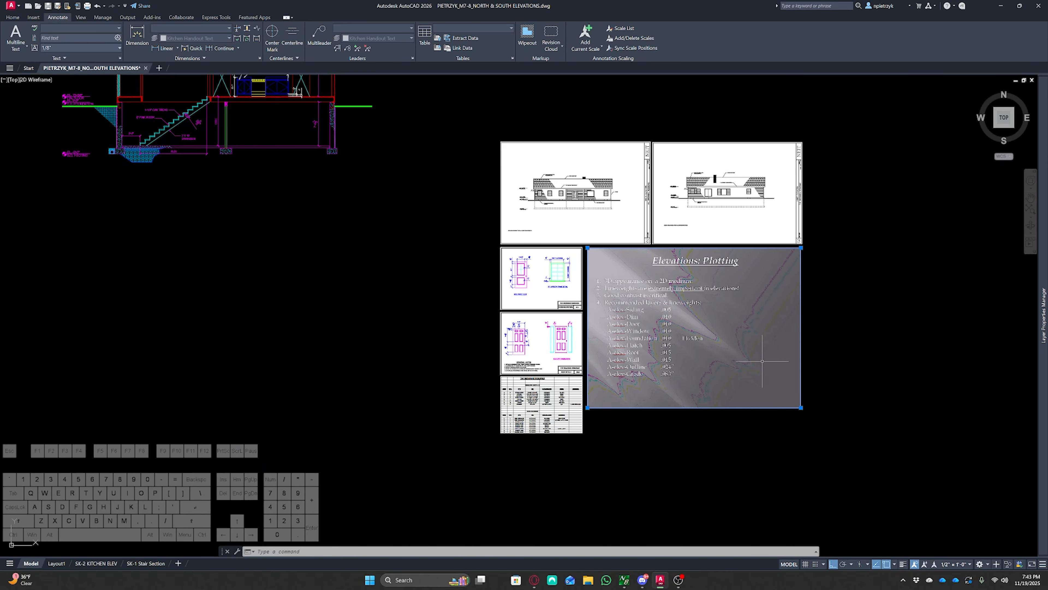
pyautogui.press('Delete')
pyautogui.moveTo(399, 399); pyautogui.dragTo(686, 468, button='middle')
pyautogui.moveTo(639, 391); pyautogui.dragTo(620, 429, button='middle')
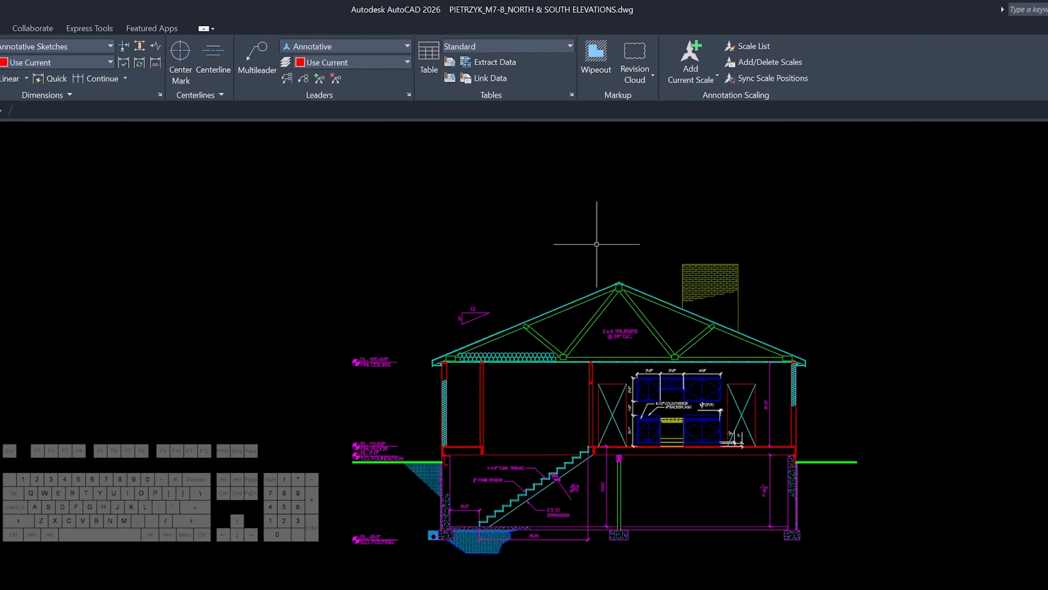
pyautogui.moveTo(643, 356)
pyautogui.mouseDown(button='middle')
pyautogui.moveTo(677, 365)
pyautogui.moveTo(550, 359)
pyautogui.mouseUp(button='middle')
pyautogui.scroll(-2, 646, 363)
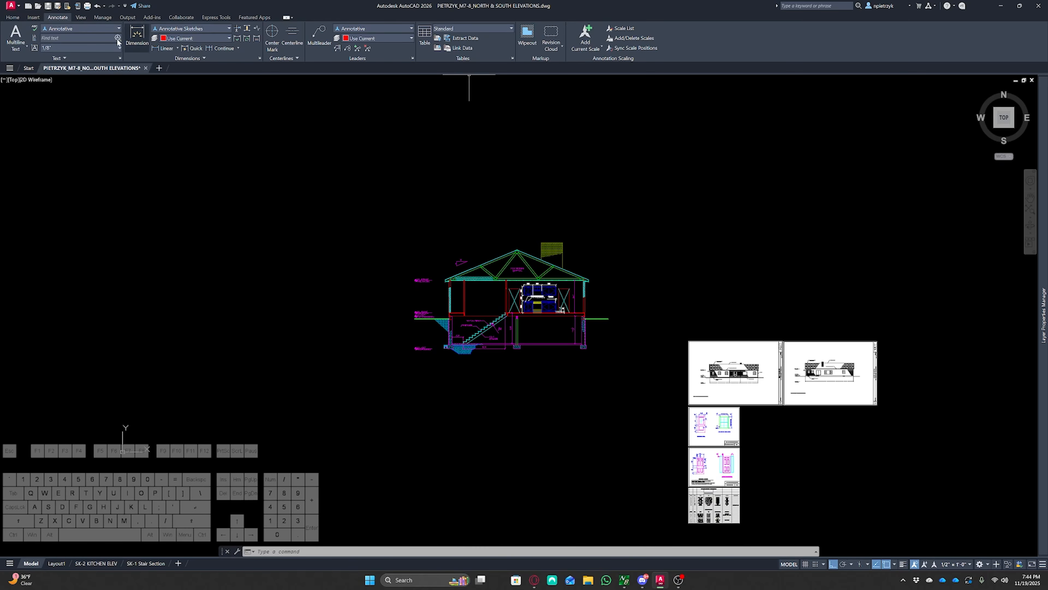
pyautogui.click(81, 19)
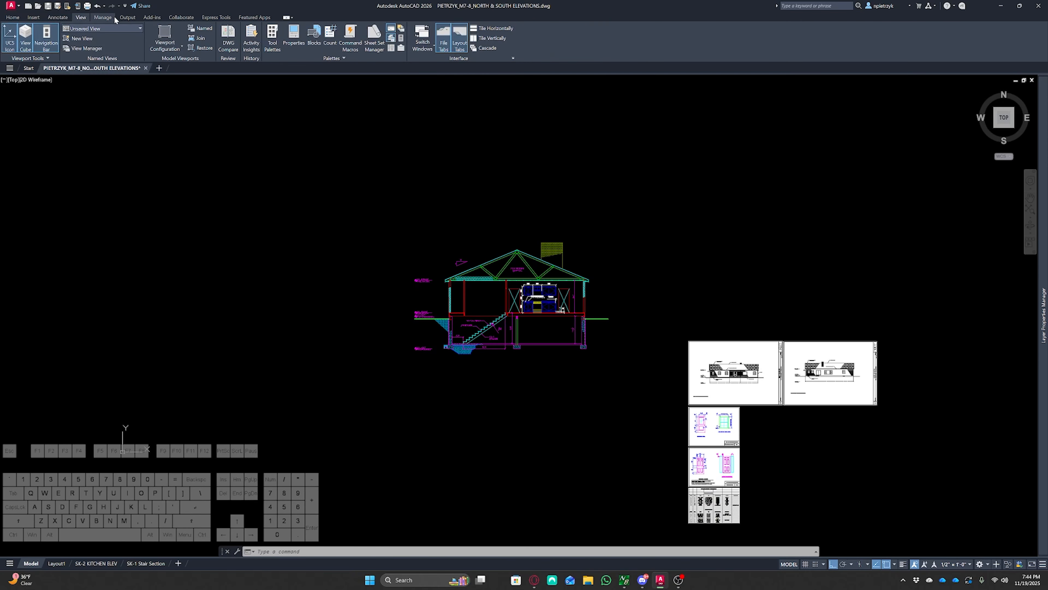
pyautogui.click(34, 17)
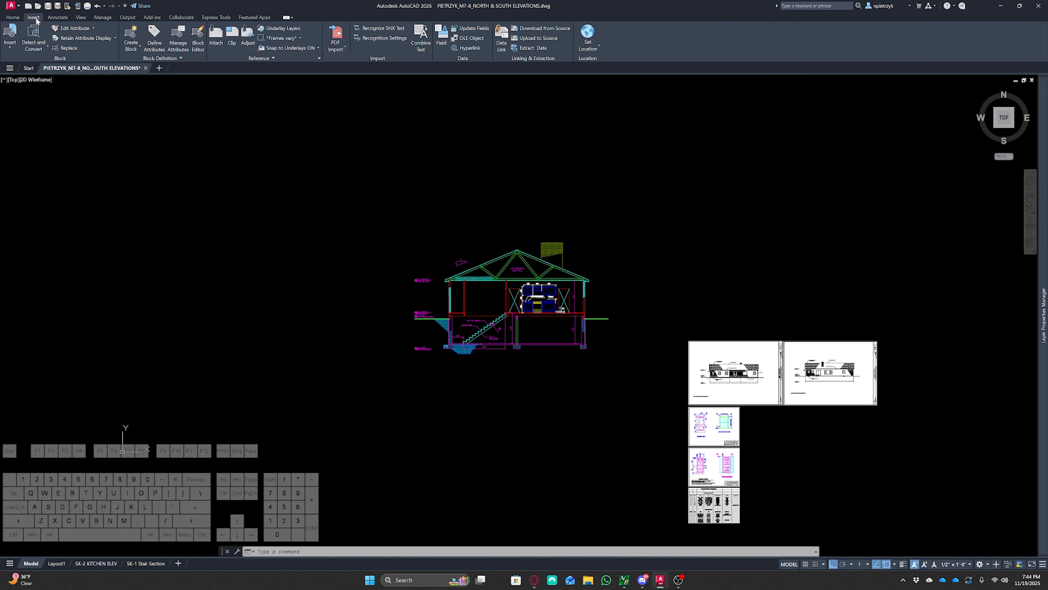
# Open Browning Residence foundation plan.dwg from the Browning Residence folder as a block library
pyautogui.click(8, 36)
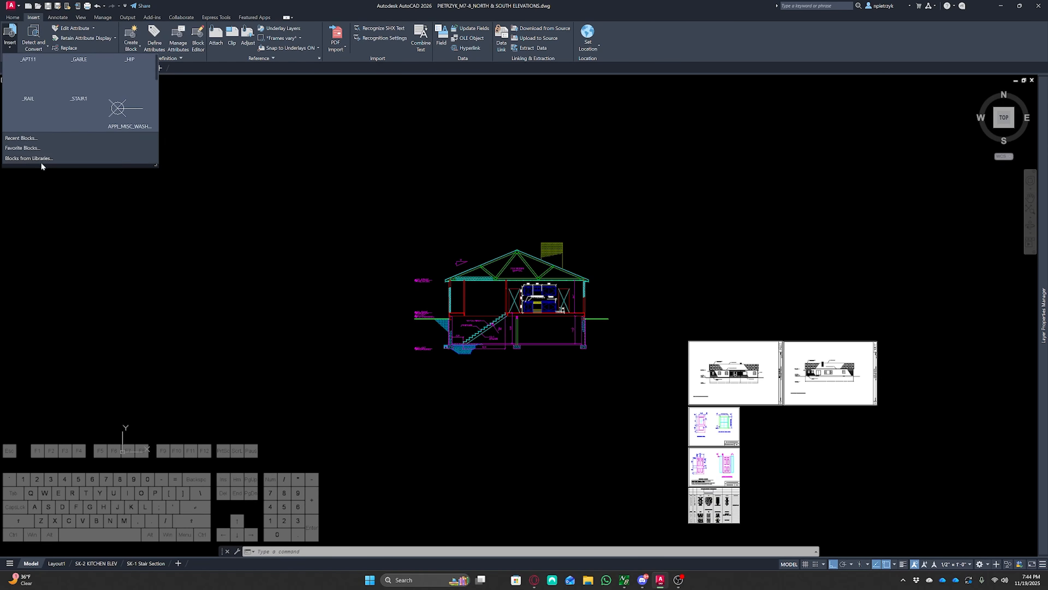
pyautogui.click(52, 159)
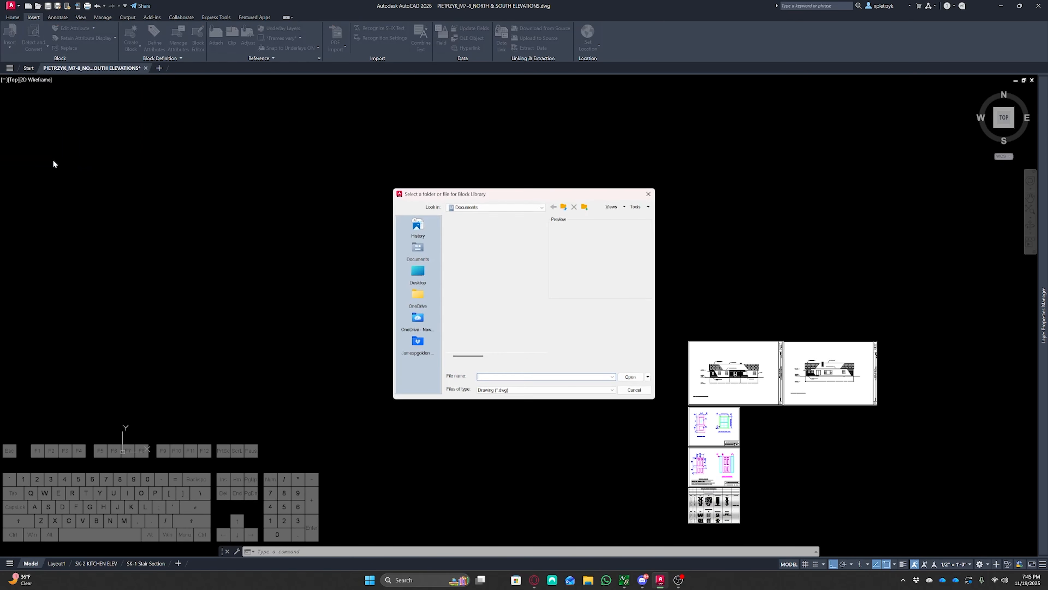
pyautogui.click(541, 207)
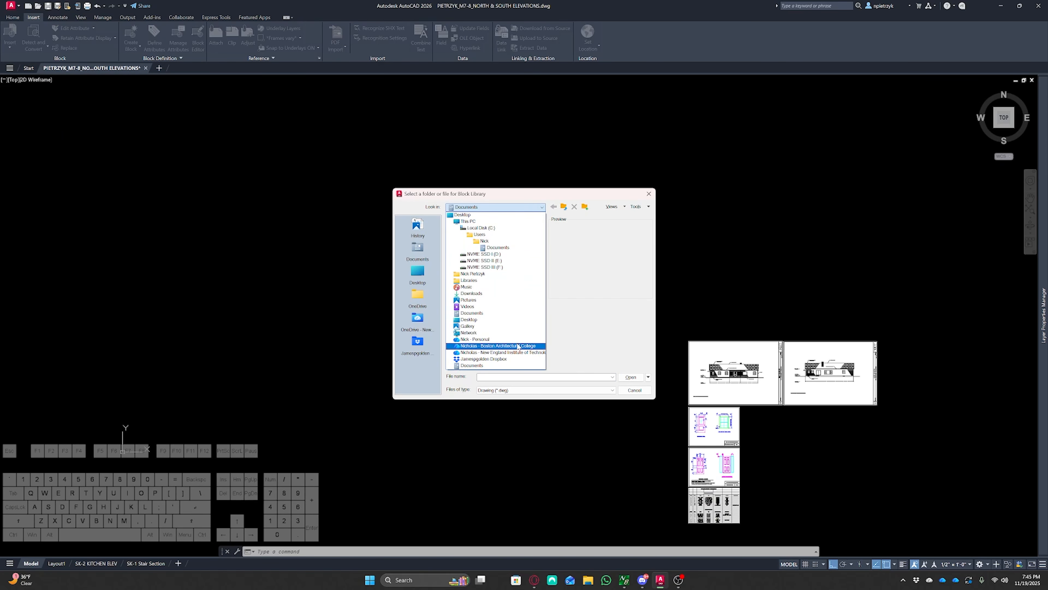
pyautogui.click(502, 352)
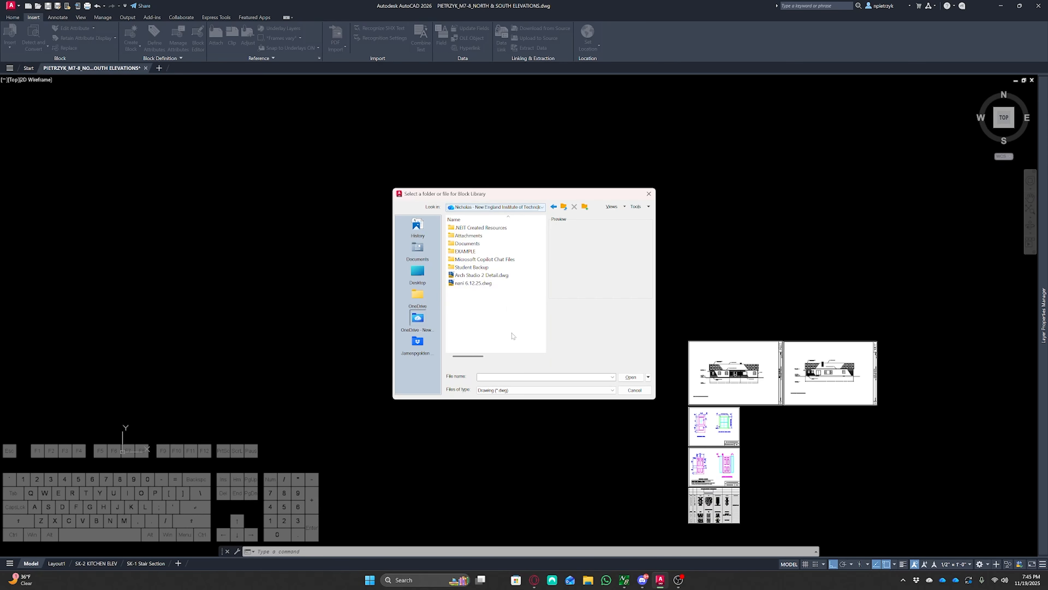
pyautogui.doubleClick(481, 228)
pyautogui.doubleClick(479, 228)
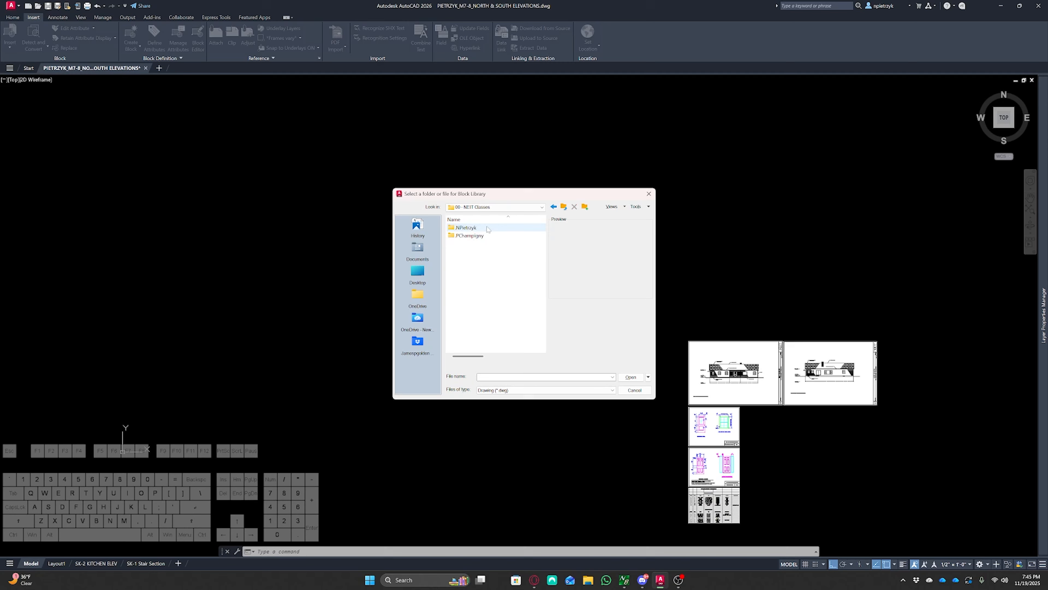
pyautogui.doubleClick(487, 228)
pyautogui.doubleClick(488, 228)
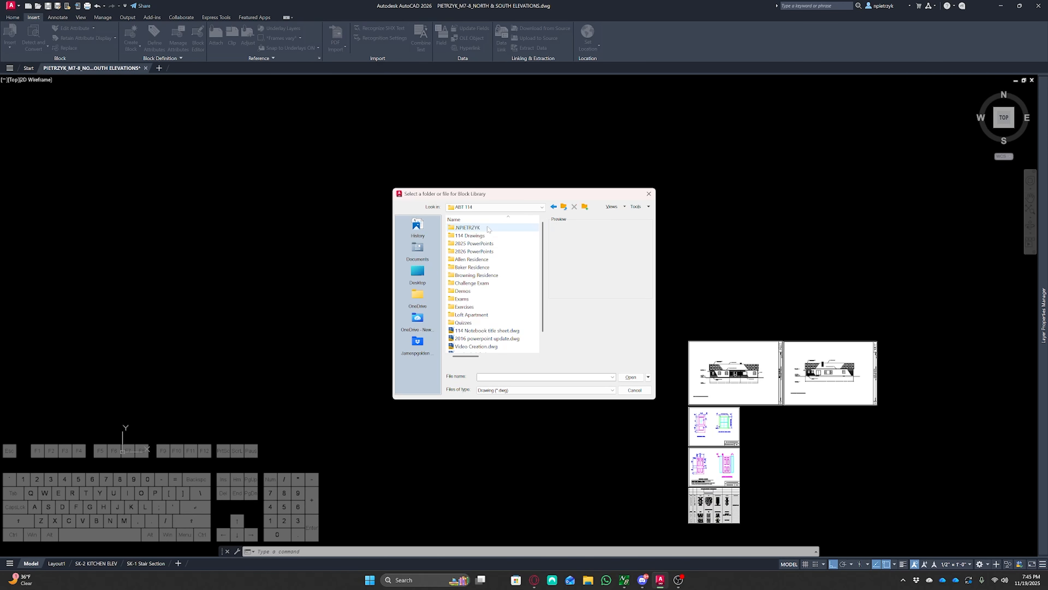
pyautogui.doubleClick(495, 228)
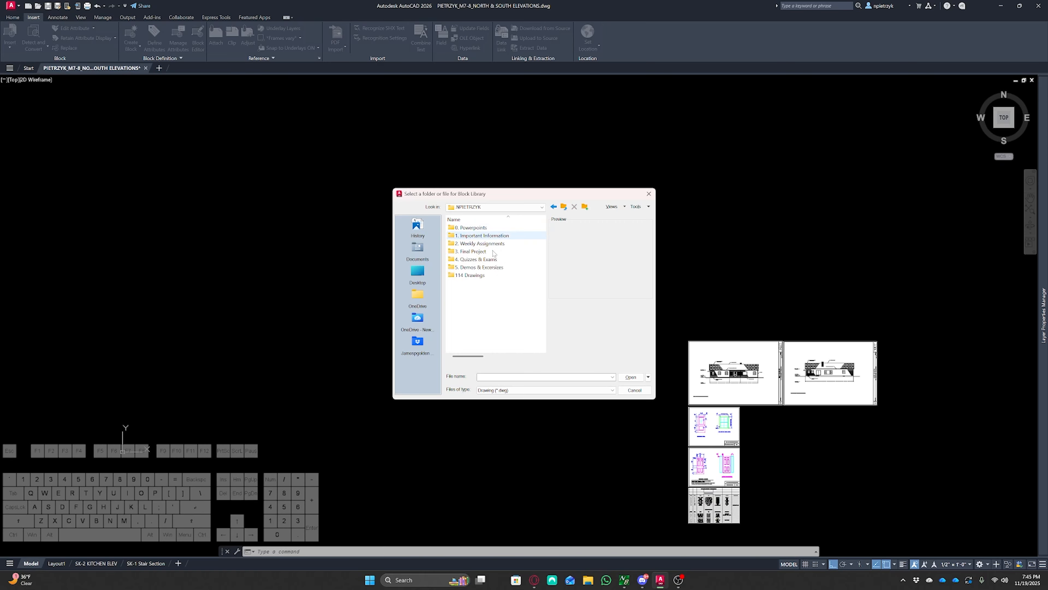
pyautogui.doubleClick(493, 251)
pyautogui.doubleClick(484, 235)
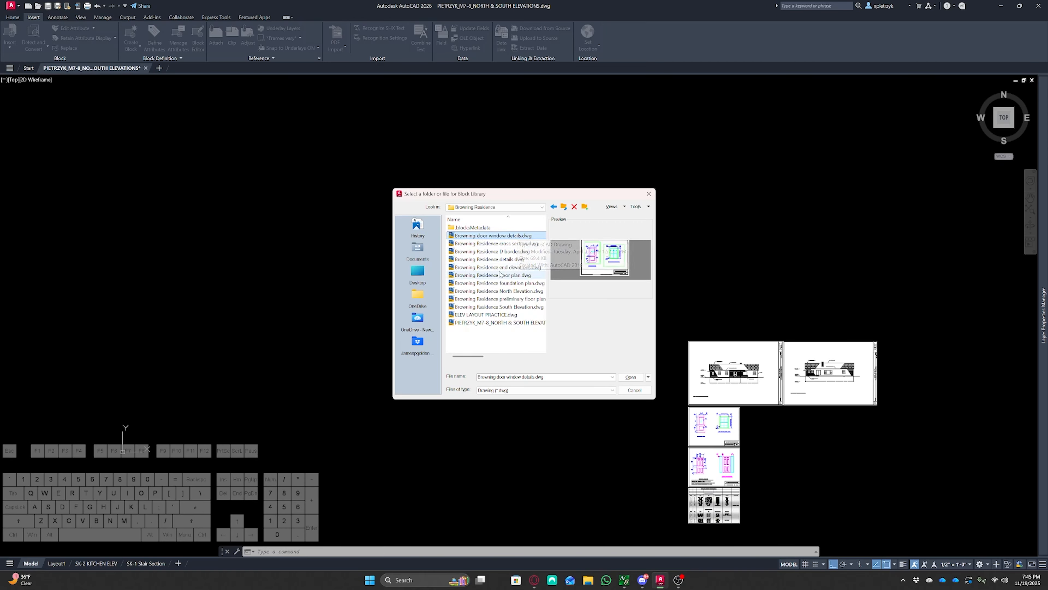
pyautogui.click(527, 285)
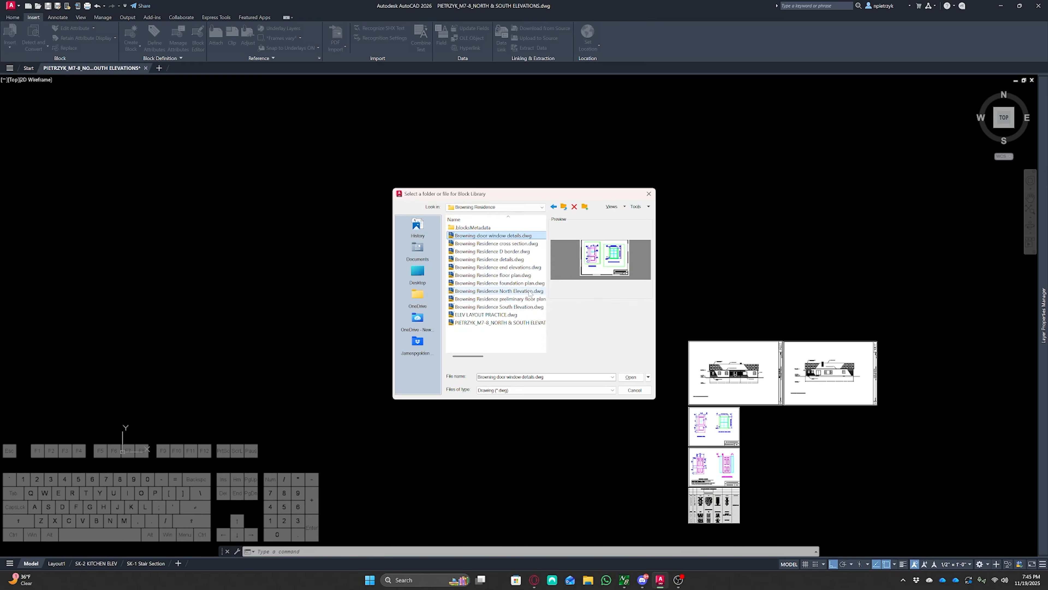
pyautogui.click(629, 376)
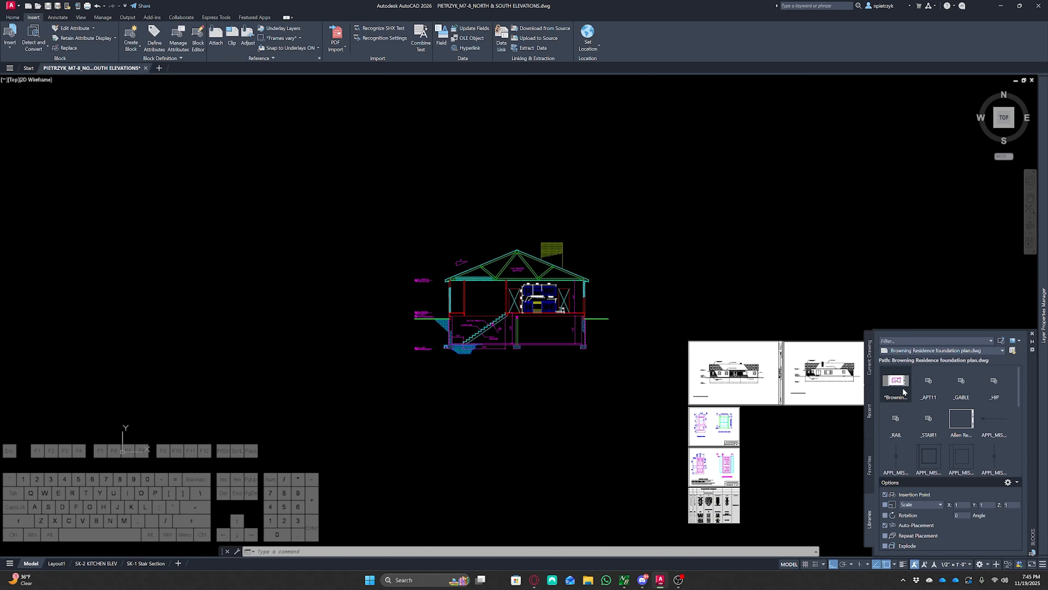
# Insert the foundation plan block into model space above the building cross section
pyautogui.moveTo(902, 390)
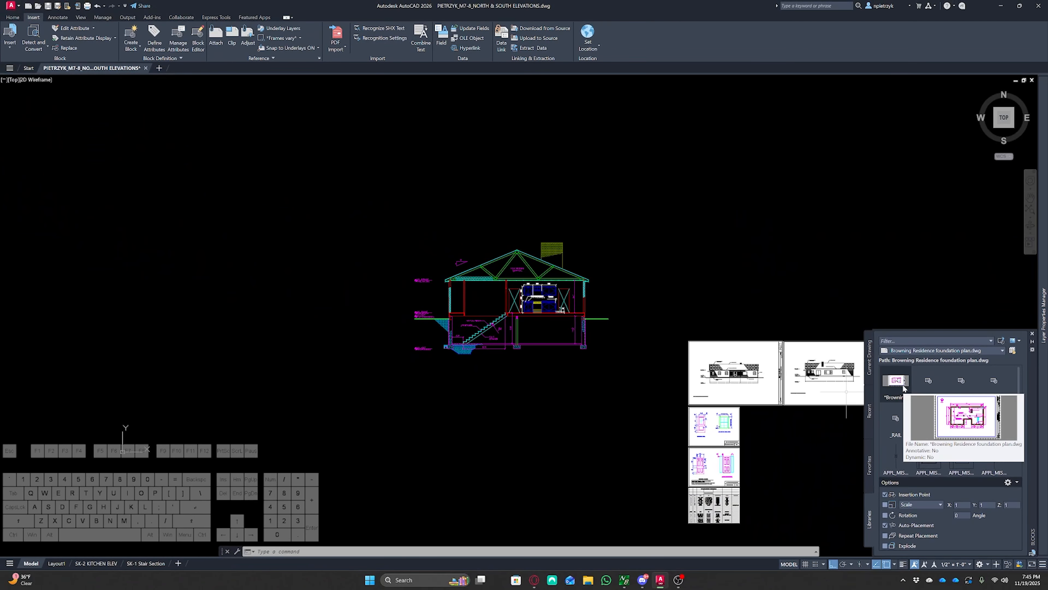
pyautogui.moveTo(762, 296); pyautogui.dragTo(713, 229)
pyautogui.moveTo(881, 358); pyautogui.dragTo(768, 251)
pyautogui.moveTo(590, 182); pyautogui.dragTo(461, 185)
pyautogui.scroll(-6, 448, 192)
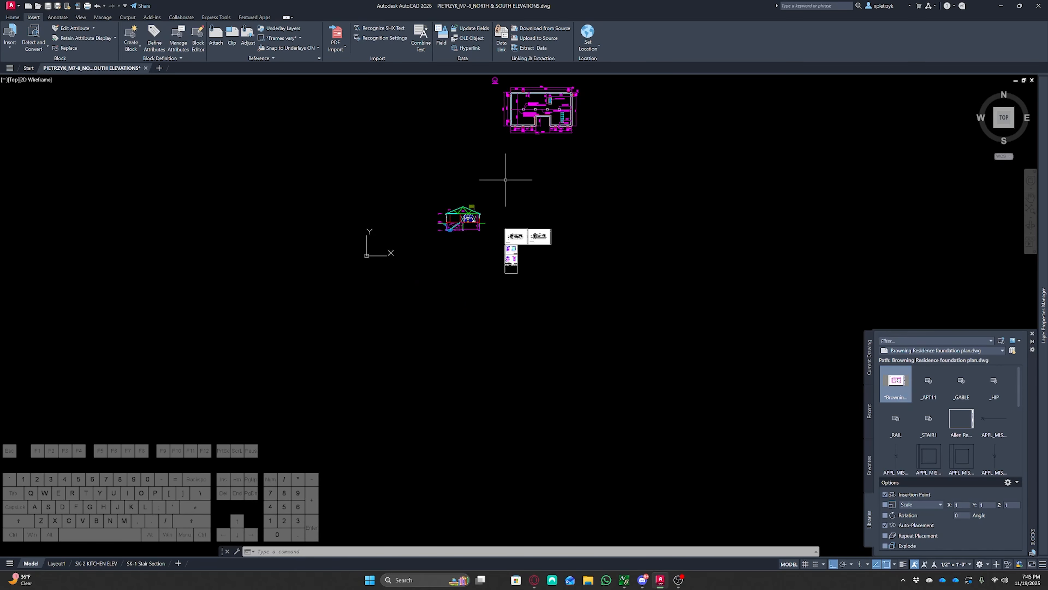
# Load Browning Residence floor plan.dwg in the block library and insert it to the right of the foundation plan
pyautogui.moveTo(510, 173); pyautogui.dragTo(502, 330, button='middle')
pyautogui.scroll(2, 531, 268)
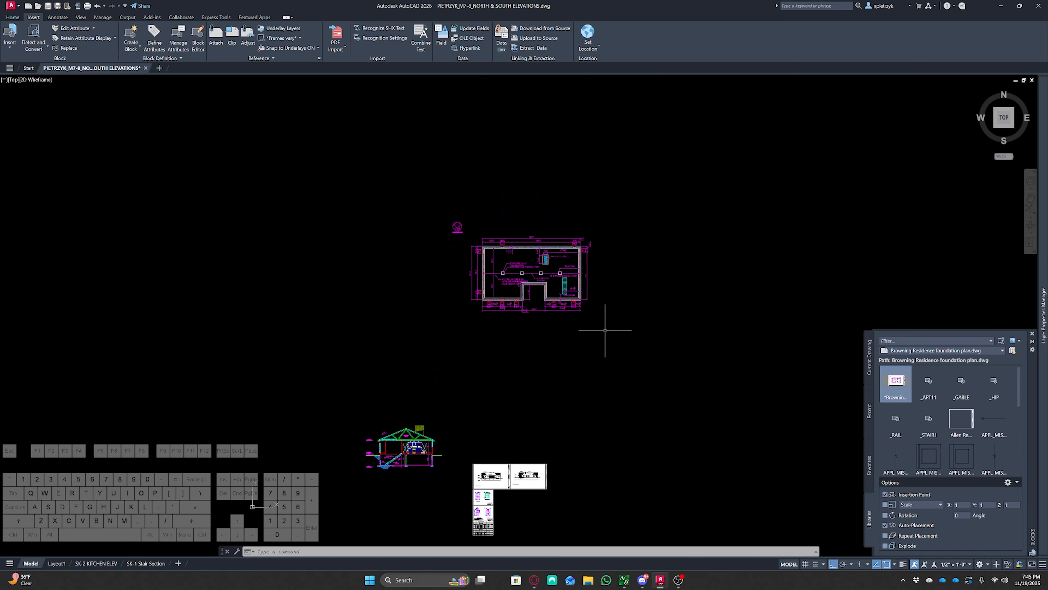
pyautogui.moveTo(606, 334); pyautogui.dragTo(601, 287, button='middle')
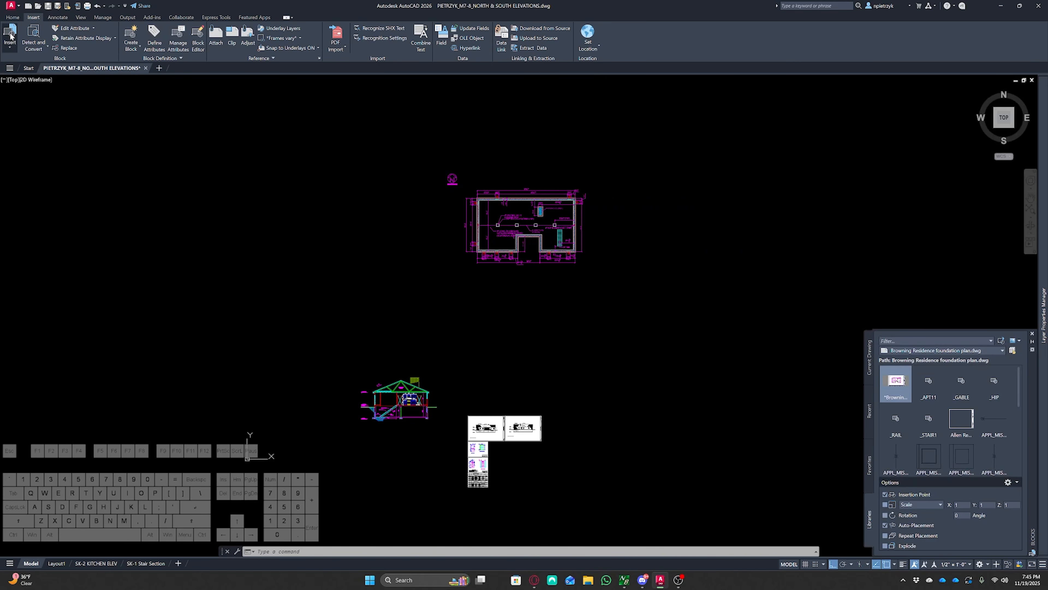
pyautogui.click(10, 36)
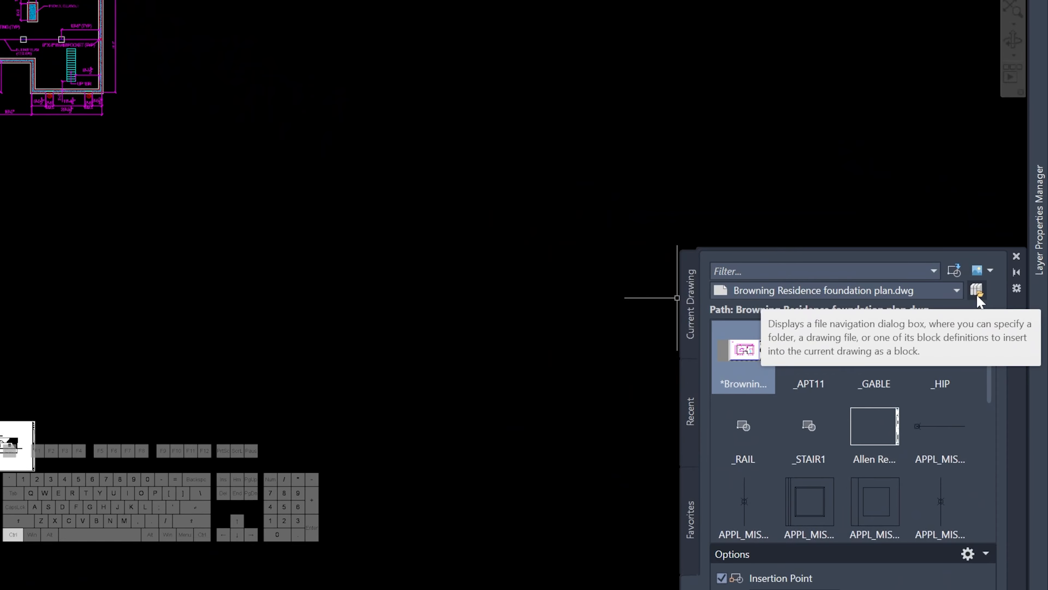
pyautogui.click(977, 291)
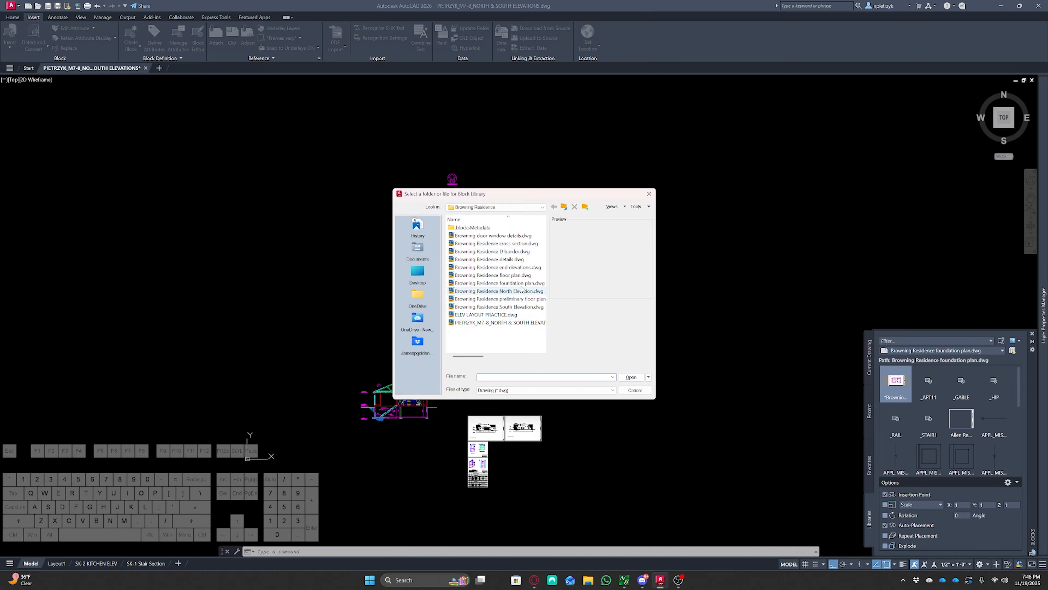
pyautogui.click(521, 275)
pyautogui.click(628, 377)
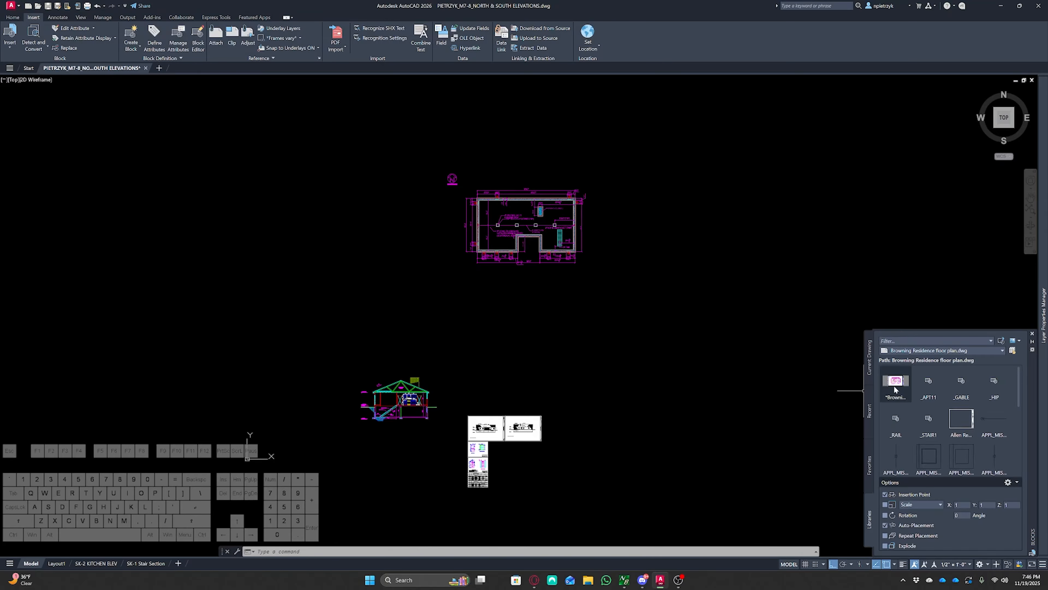
pyautogui.moveTo(899, 389); pyautogui.dragTo(590, 356)
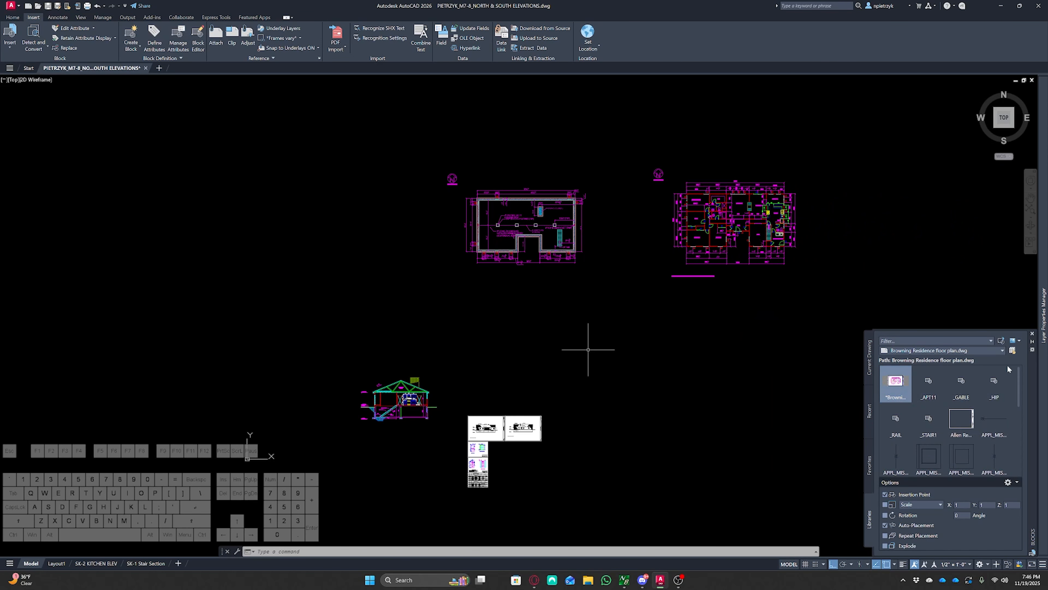
pyautogui.click(1032, 334)
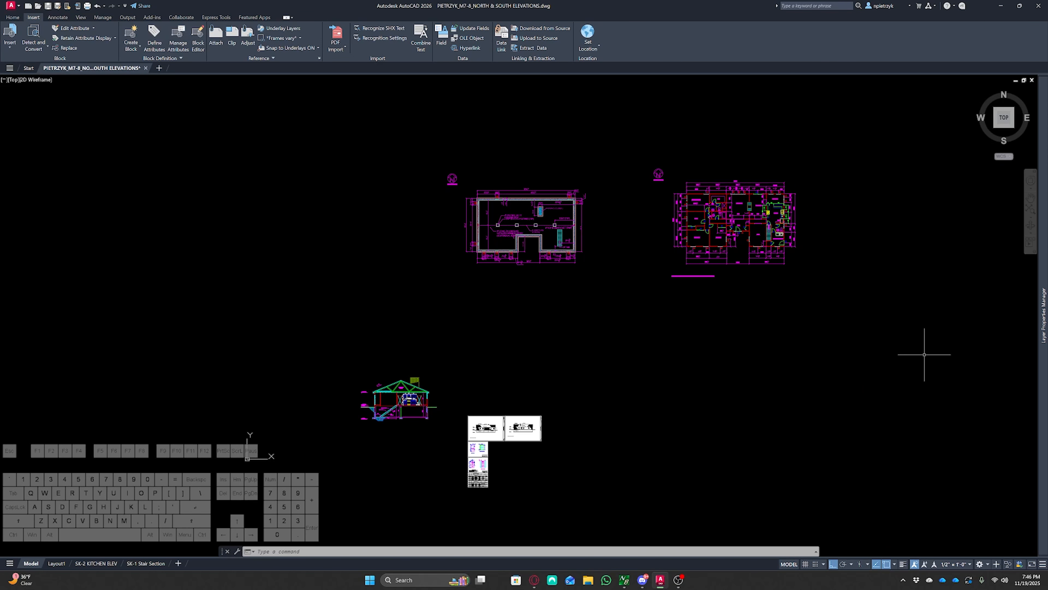
# Move the building cross section to the left with a window selection and the Move command
pyautogui.moveTo(887, 363); pyautogui.dragTo(878, 352, button='middle')
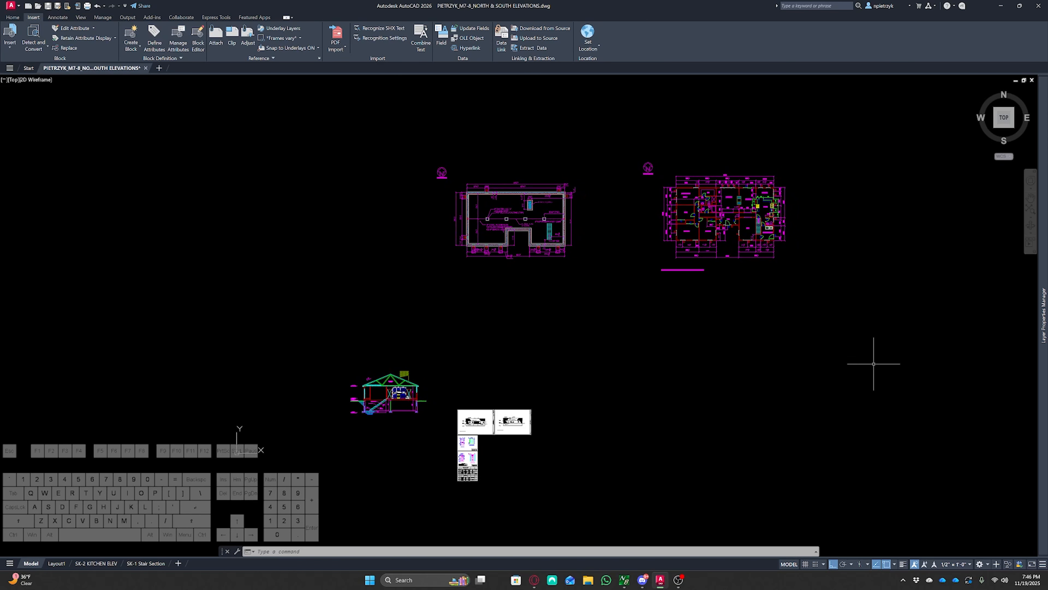
pyautogui.moveTo(756, 406); pyautogui.dragTo(779, 340, button='middle')
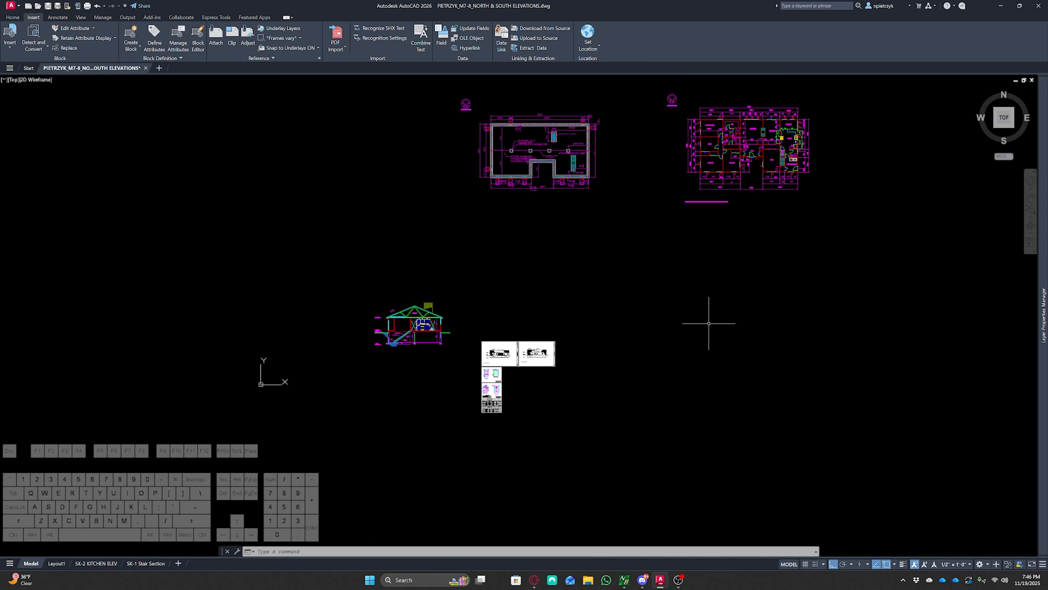
pyautogui.moveTo(366, 274); pyautogui.dragTo(478, 263, button='middle')
pyautogui.scroll(4, 512, 293)
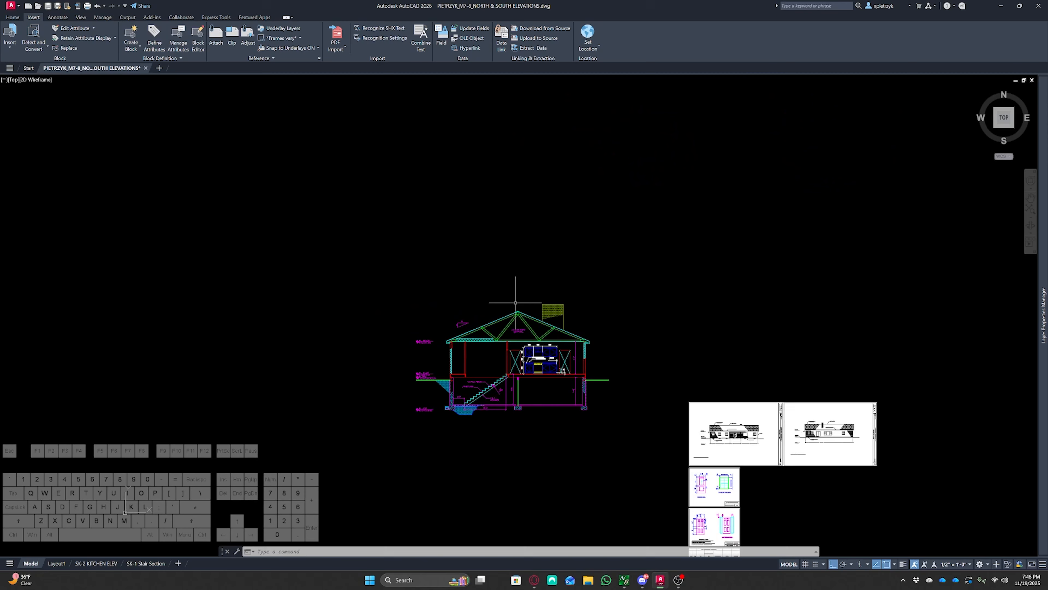
pyautogui.scroll(-4, 565, 395)
pyautogui.scroll(3, 569, 392)
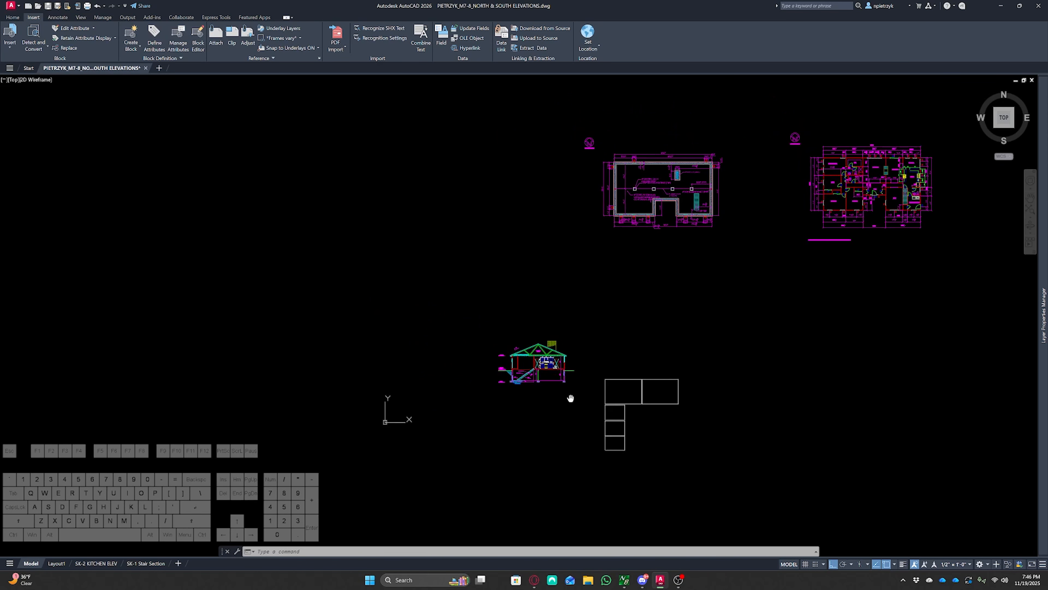
pyautogui.click(602, 390)
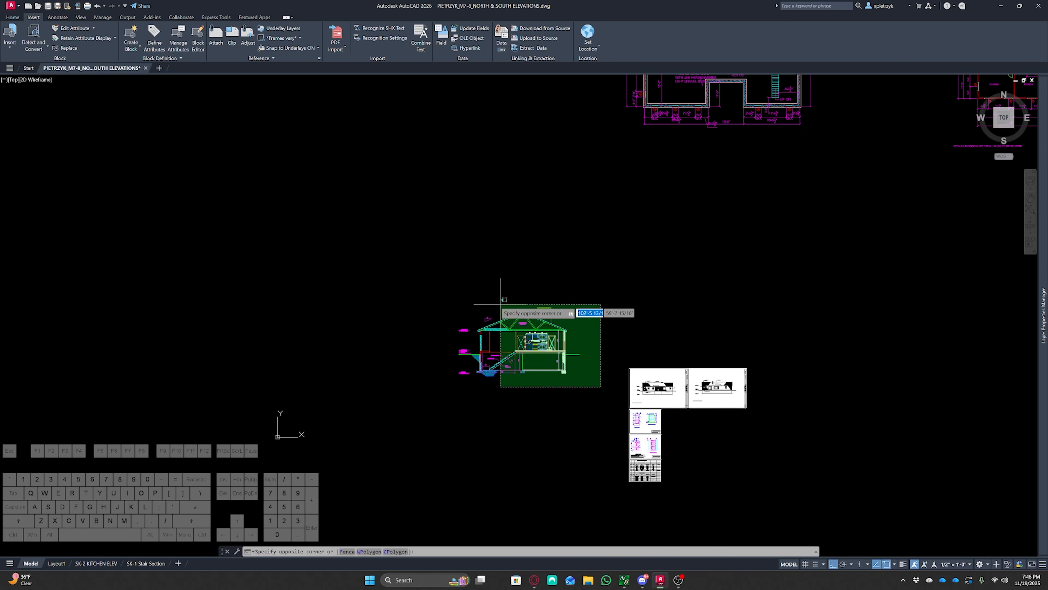
pyautogui.click(394, 235)
pyautogui.write('m')
pyautogui.press('Return')
pyautogui.click(722, 253)
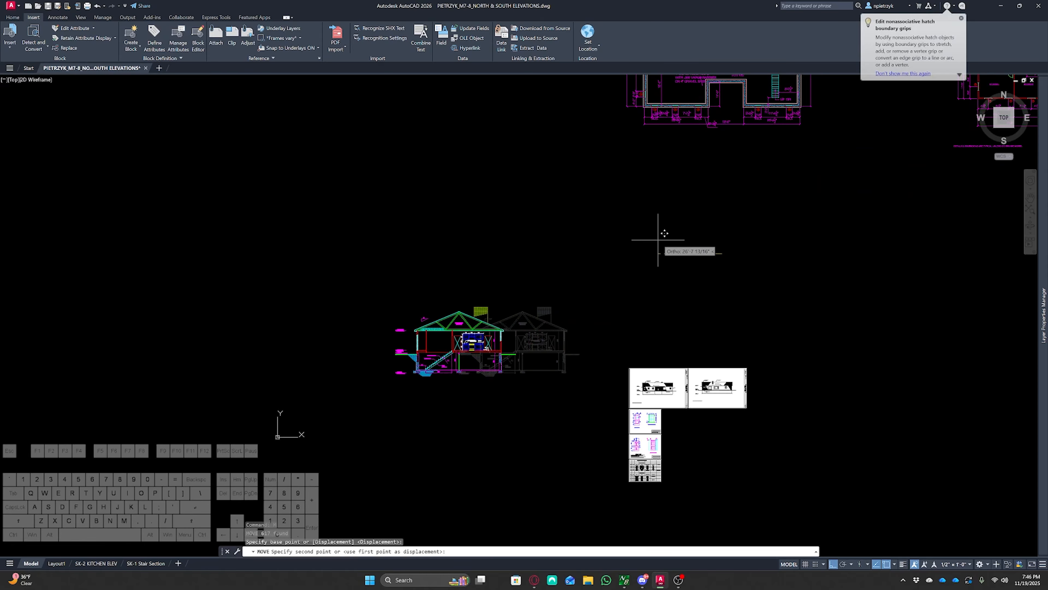
pyautogui.click(530, 220)
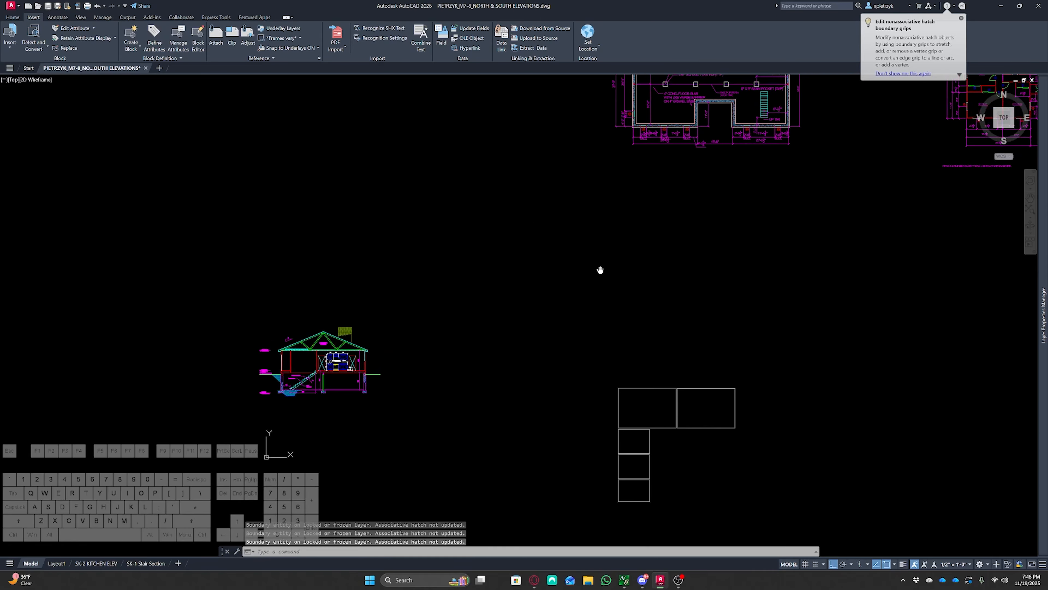
# Move the floor plan block to sit directly below the foundation plan
pyautogui.moveTo(601, 270); pyautogui.dragTo(562, 359, button='middle')
pyautogui.moveTo(880, 300); pyautogui.dragTo(483, 350, button='middle')
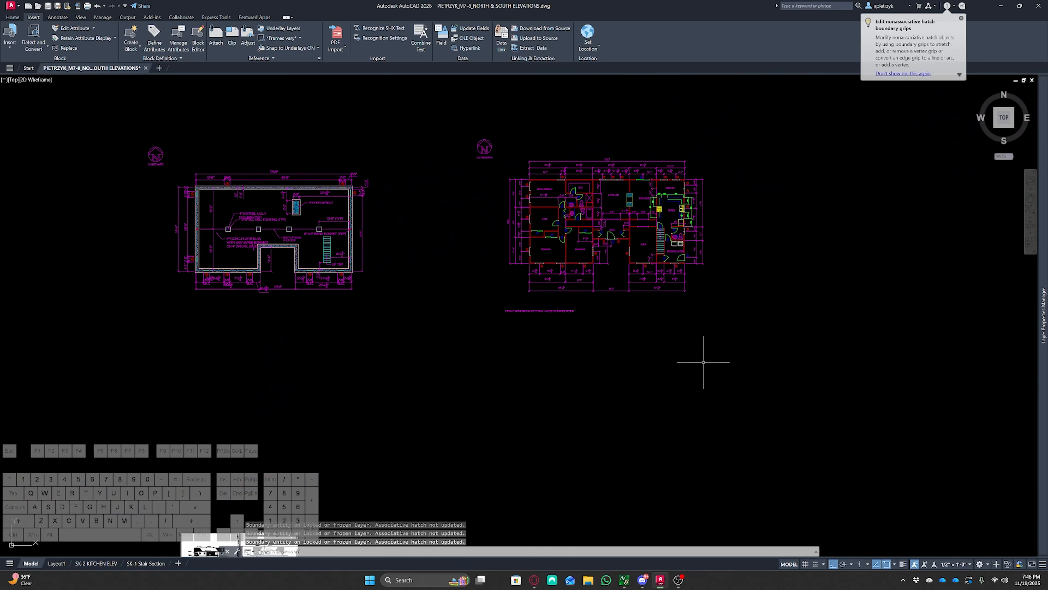
pyautogui.click(720, 366)
pyautogui.click(449, 122)
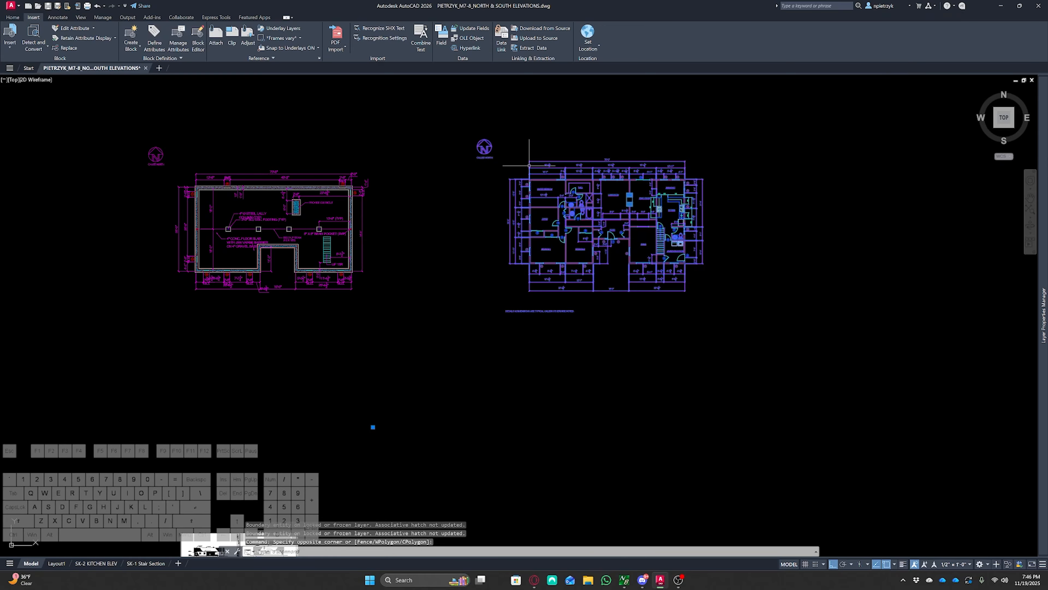
pyautogui.write('m')
pyautogui.press('space')
pyautogui.click(588, 207)
pyautogui.scroll(-2, 550, 260)
pyautogui.moveTo(397, 325); pyautogui.dragTo(566, 290, button='middle')
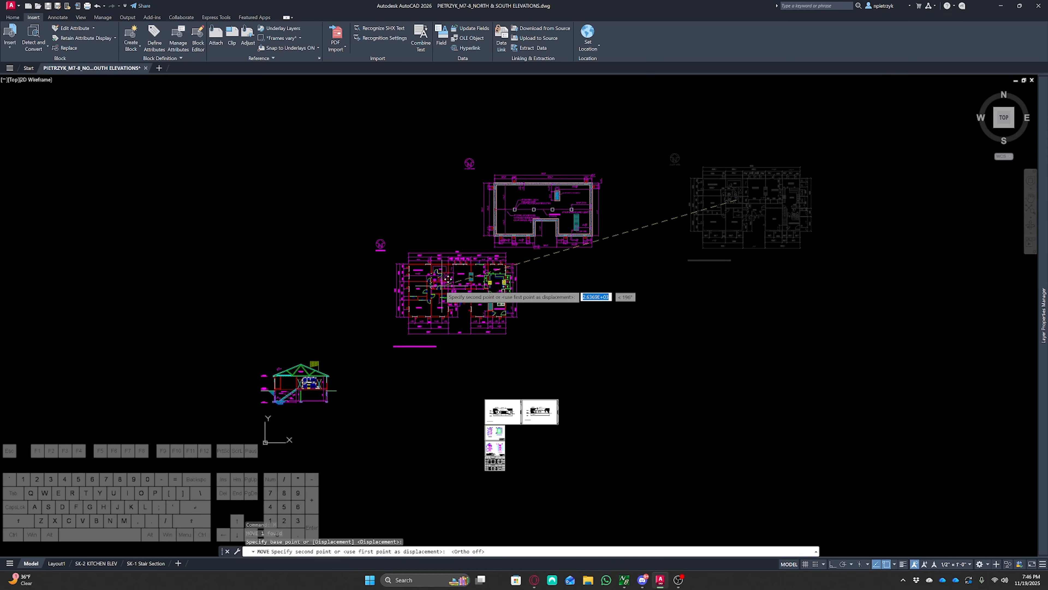
pyautogui.scroll(2, 428, 291)
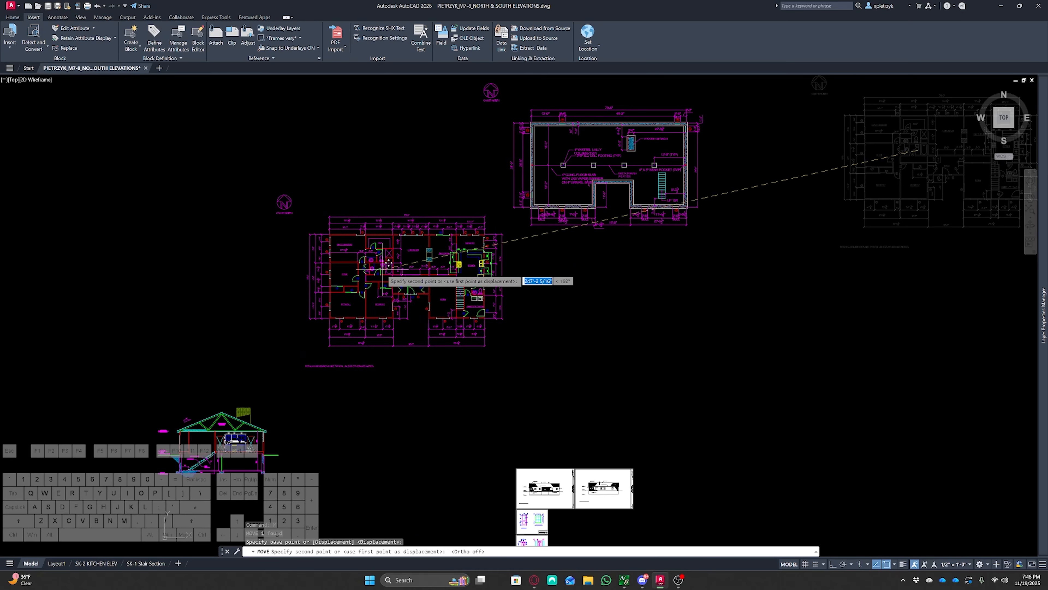
pyautogui.click(384, 271)
pyautogui.moveTo(549, 303); pyautogui.dragTo(631, 372, button='middle')
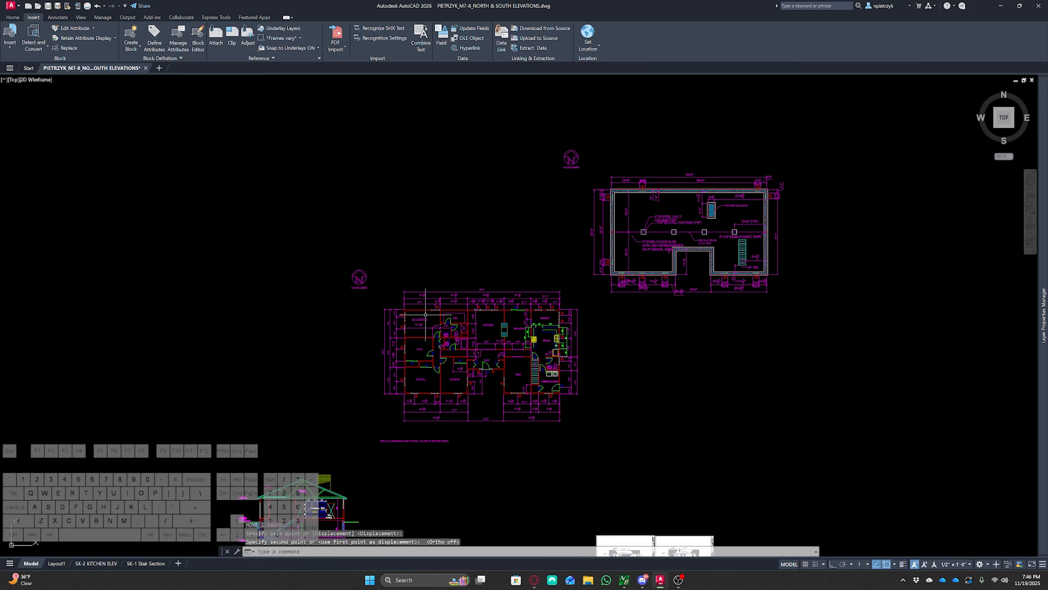
pyautogui.scroll(10, 400, 305)
pyautogui.write('ray')
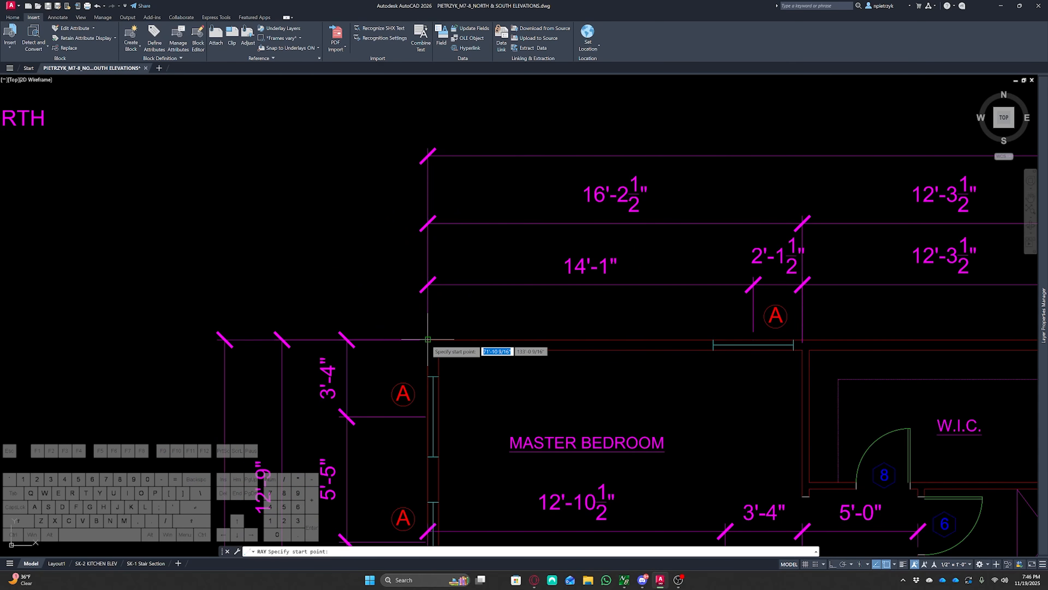
pyautogui.press('Return')
pyautogui.click(428, 339)
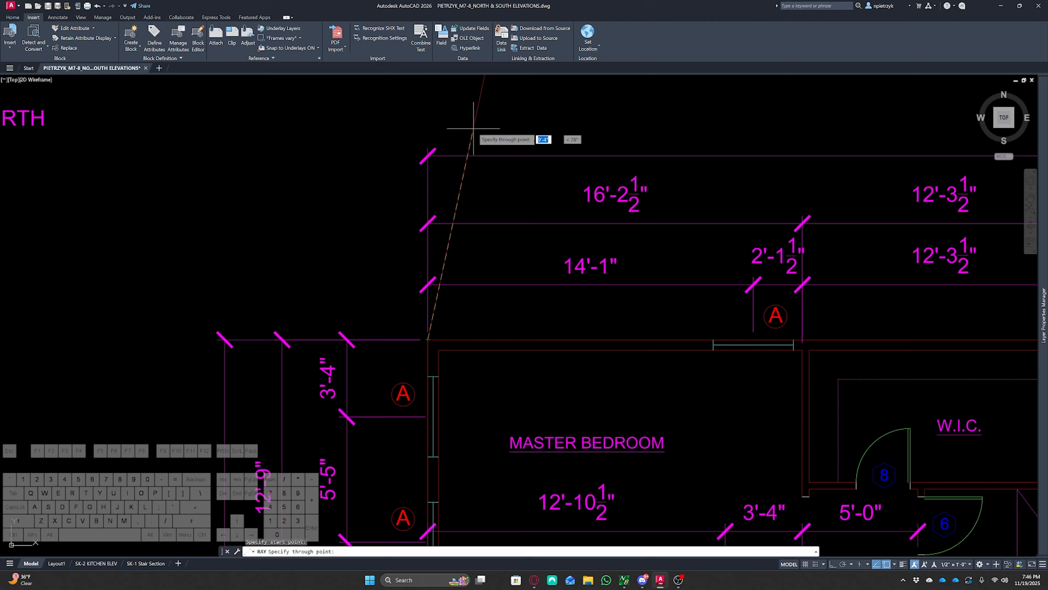
pyautogui.press('F8')
pyautogui.press('Escape')
# Move the foundation plan so its left wall lines up with the floor plan's left wall
pyautogui.scroll(-6, 490, 132)
pyautogui.moveTo(490, 131); pyautogui.dragTo(365, 351, button='middle')
pyautogui.moveTo(548, 302); pyautogui.dragTo(272, 364, button='middle')
pyautogui.click(625, 294)
pyautogui.click(590, 281)
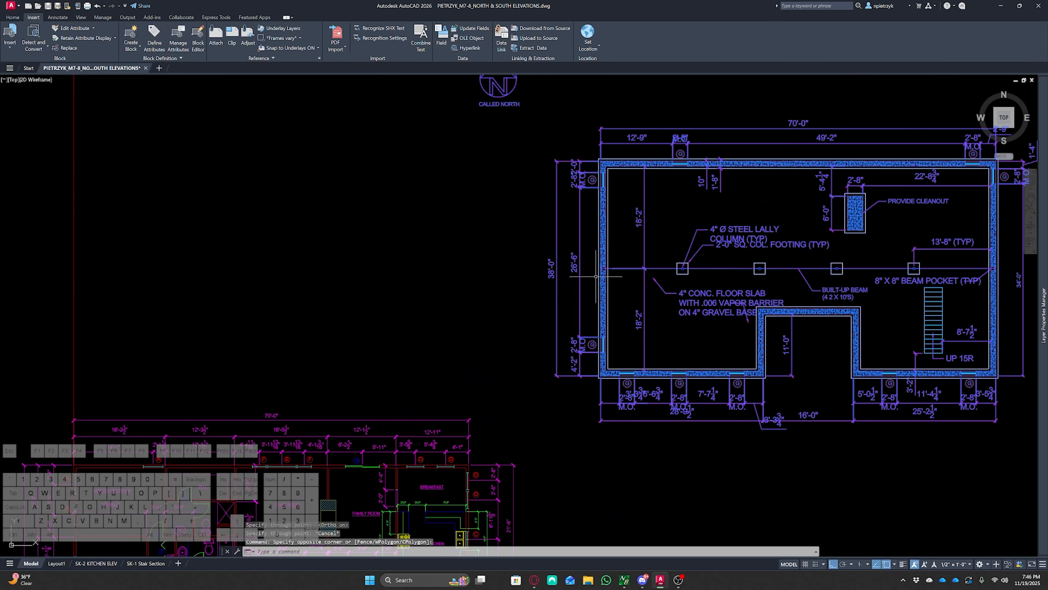
pyautogui.write('m')
pyautogui.press('Return')
pyautogui.scroll(5, 599, 380)
pyautogui.click(605, 353)
pyautogui.scroll(-5, 605, 353)
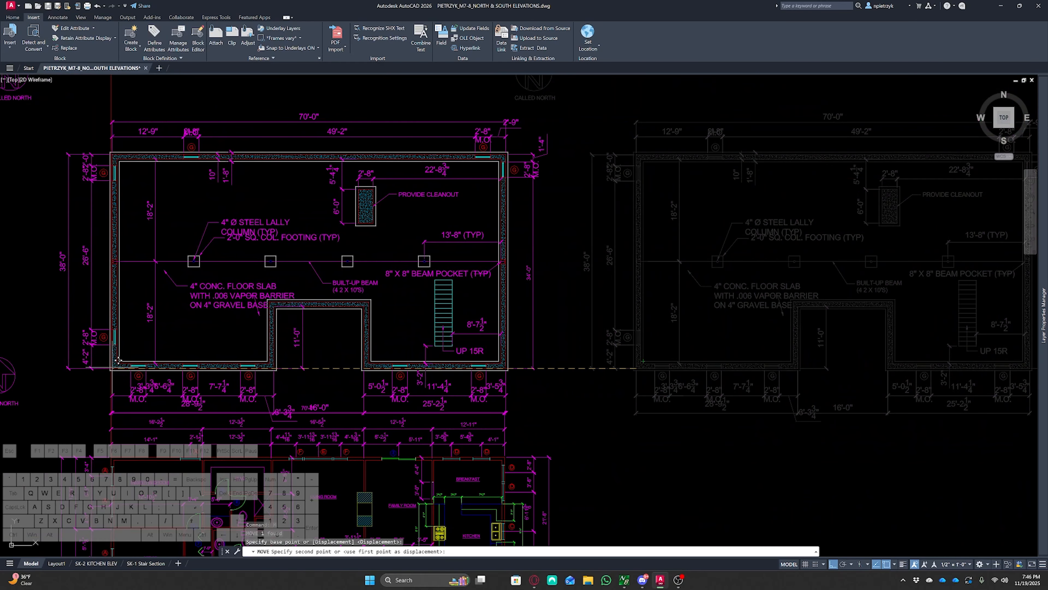
pyautogui.click(110, 321)
pyautogui.press('Escape')
pyautogui.press('Escape')
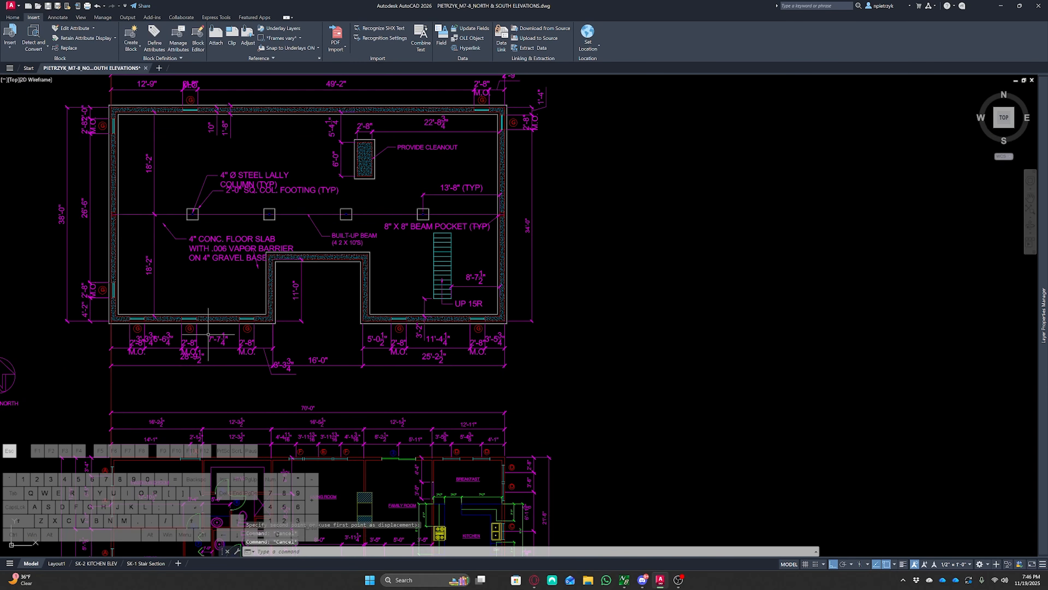
# Select and delete a stray object below the foundation plan
pyautogui.moveTo(135, 375)
pyautogui.mouseDown(button='middle')
pyautogui.moveTo(212, 285)
pyautogui.moveTo(189, 269)
pyautogui.moveTo(214, 332)
pyautogui.mouseUp(button='middle')
pyautogui.click(226, 287)
pyautogui.click(163, 296)
pyautogui.press('Delete')
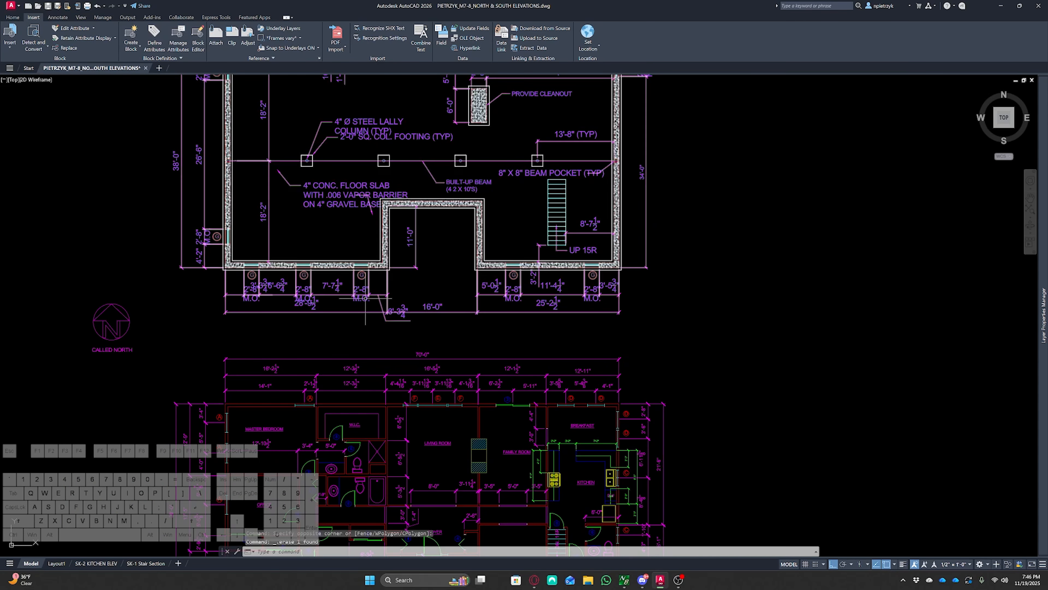
# Examine the arranged plans, the cross section and the south elevation sheet
pyautogui.scroll(4, 252, 293)
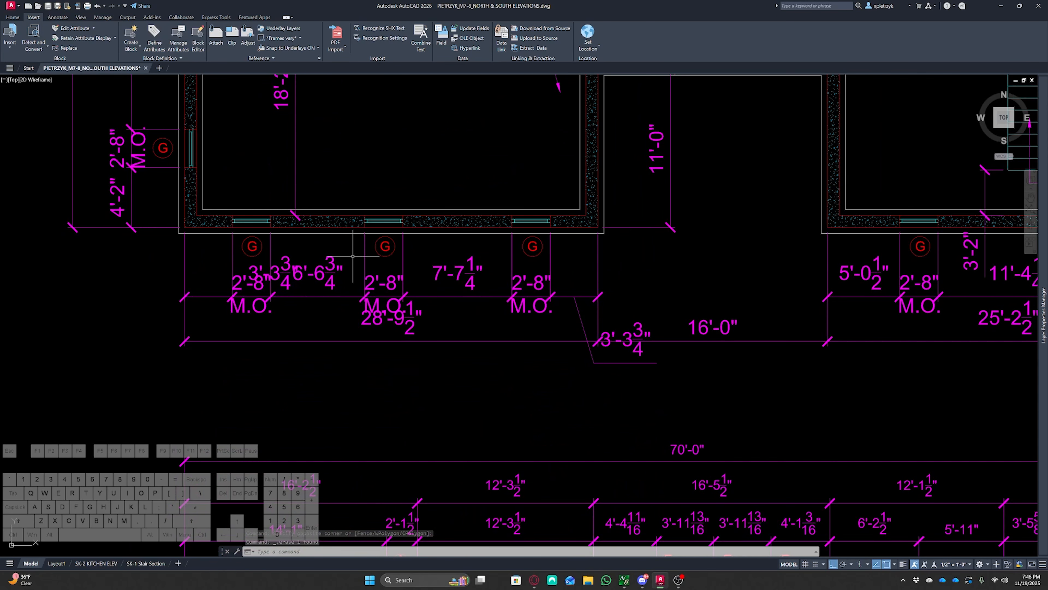
pyautogui.moveTo(672, 382); pyautogui.dragTo(474, 415, button='middle')
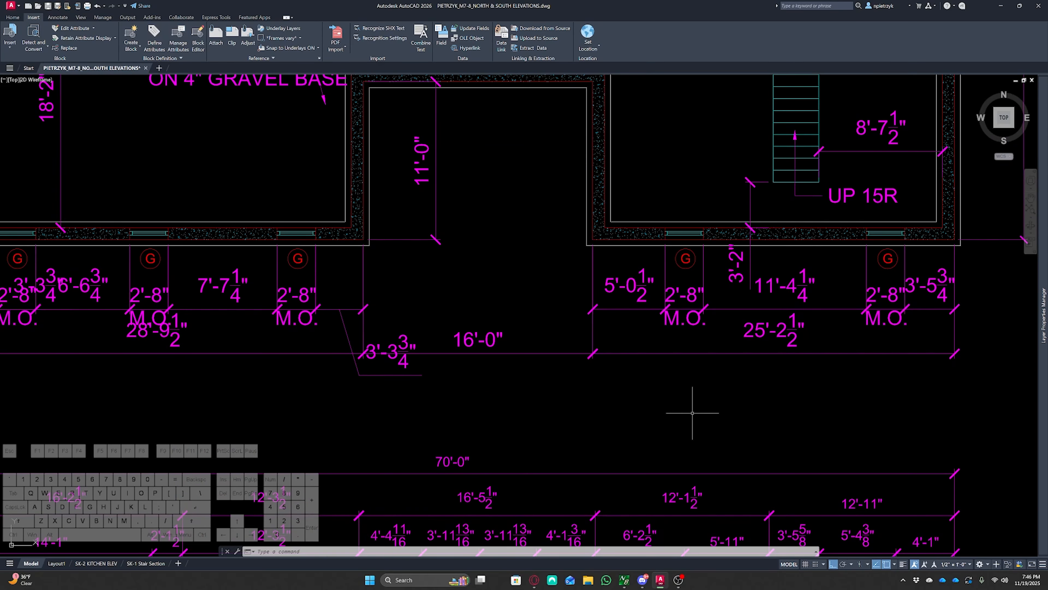
pyautogui.scroll(-8, 696, 411)
pyautogui.moveTo(698, 409); pyautogui.dragTo(664, 272, button='middle')
pyautogui.moveTo(797, 379); pyautogui.dragTo(777, 354, button='middle')
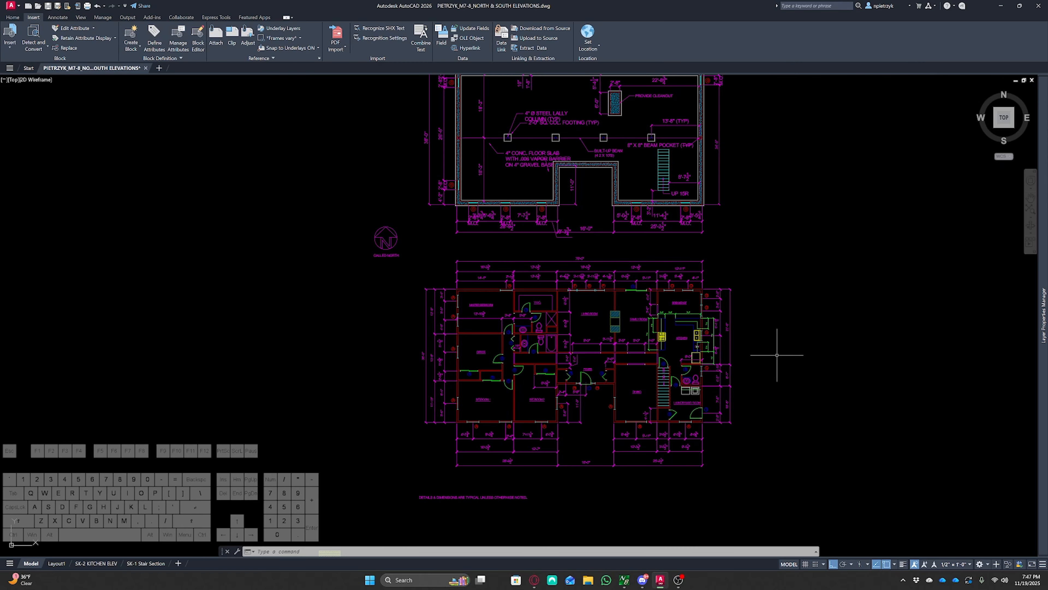
pyautogui.scroll(-2, 786, 317)
pyautogui.moveTo(819, 351); pyautogui.dragTo(671, 198, button='middle')
pyautogui.scroll(8, 697, 392)
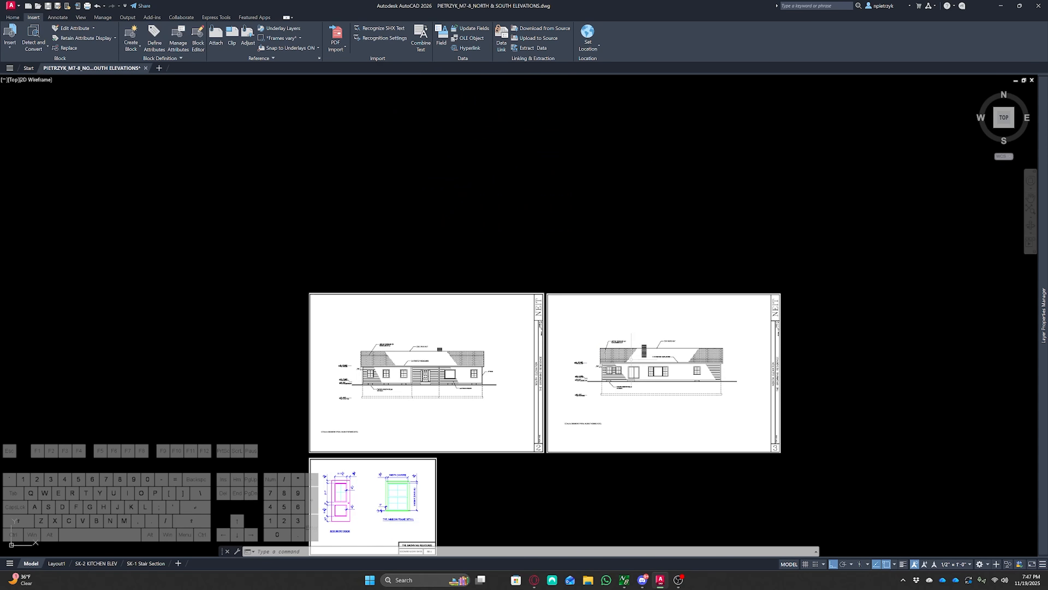
pyautogui.scroll(4, 361, 398)
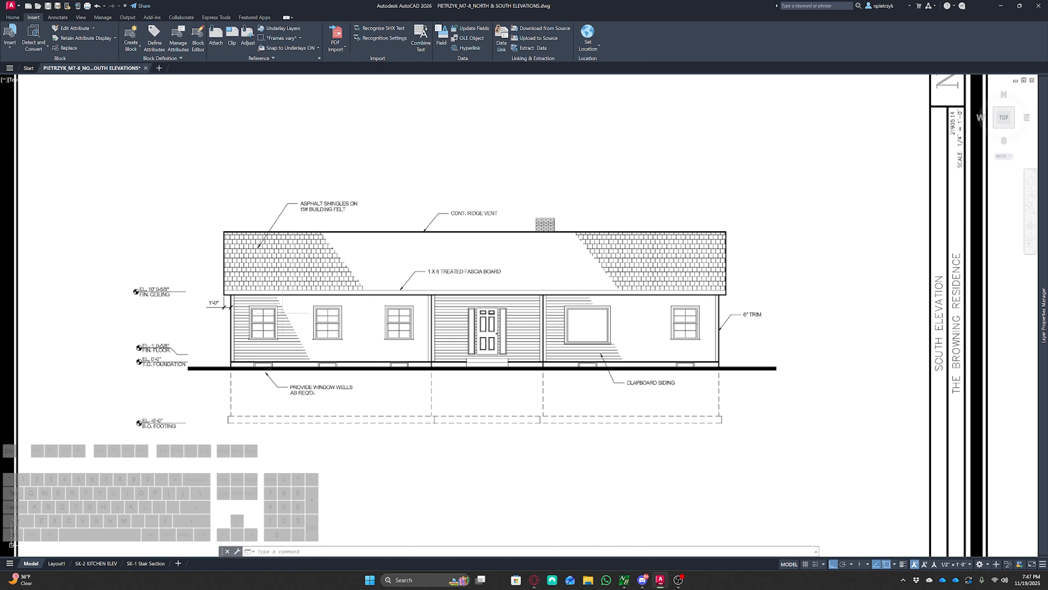
pyautogui.scroll(-6, 702, 345)
pyautogui.moveTo(320, 298)
pyautogui.mouseDown(button='middle')
pyautogui.moveTo(485, 298)
pyautogui.moveTo(767, 371)
pyautogui.moveTo(599, 452)
pyautogui.mouseUp(button='middle')
pyautogui.scroll(-3, 767, 370)
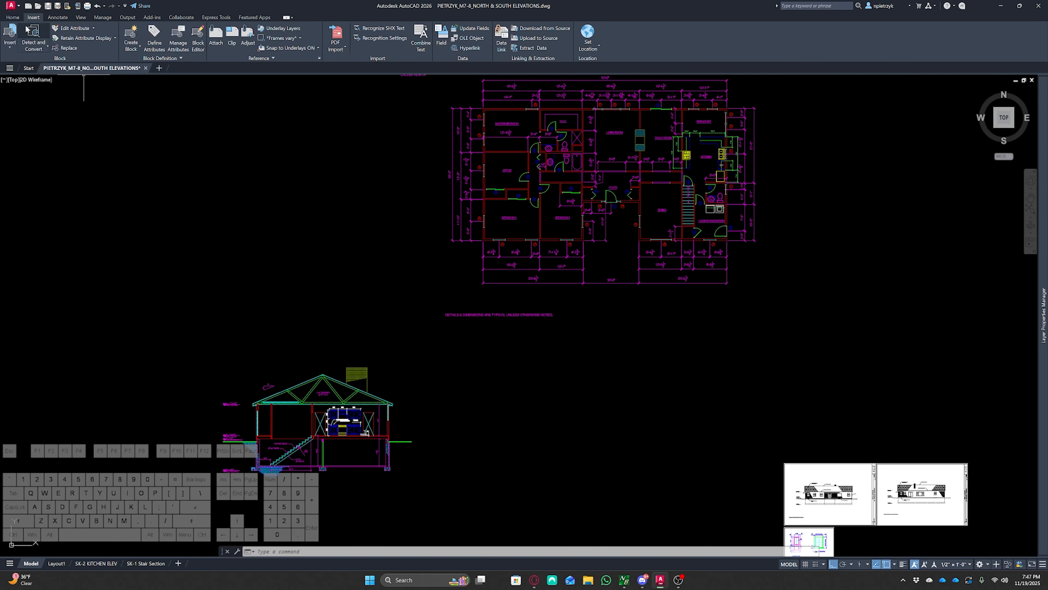
# Draw vertical rays projecting down from the floor plan's exterior wall corners
pyautogui.click(18, 17)
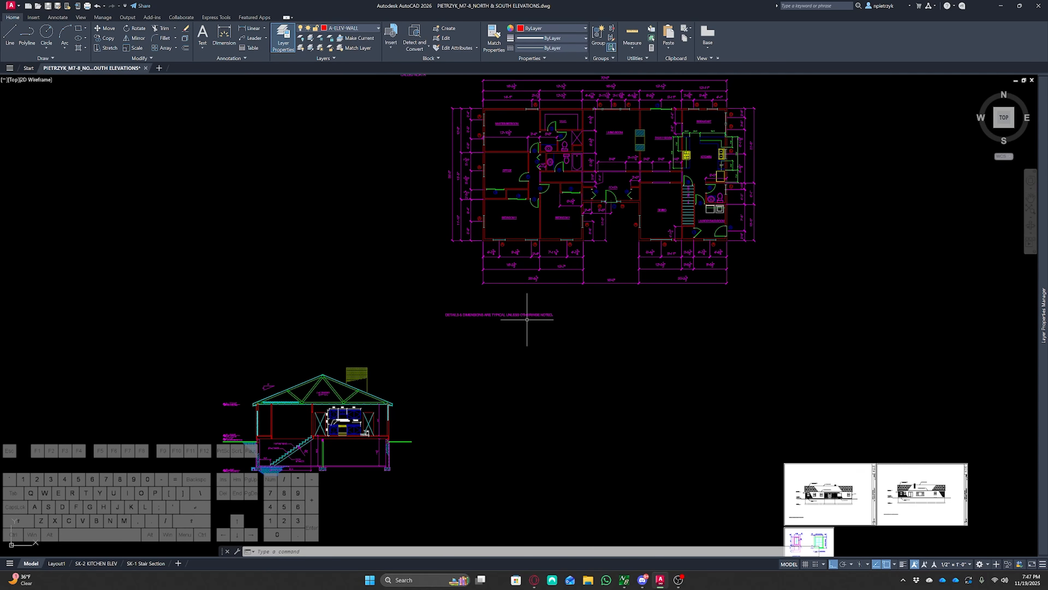
pyautogui.write('RAY')
pyautogui.press('Return')
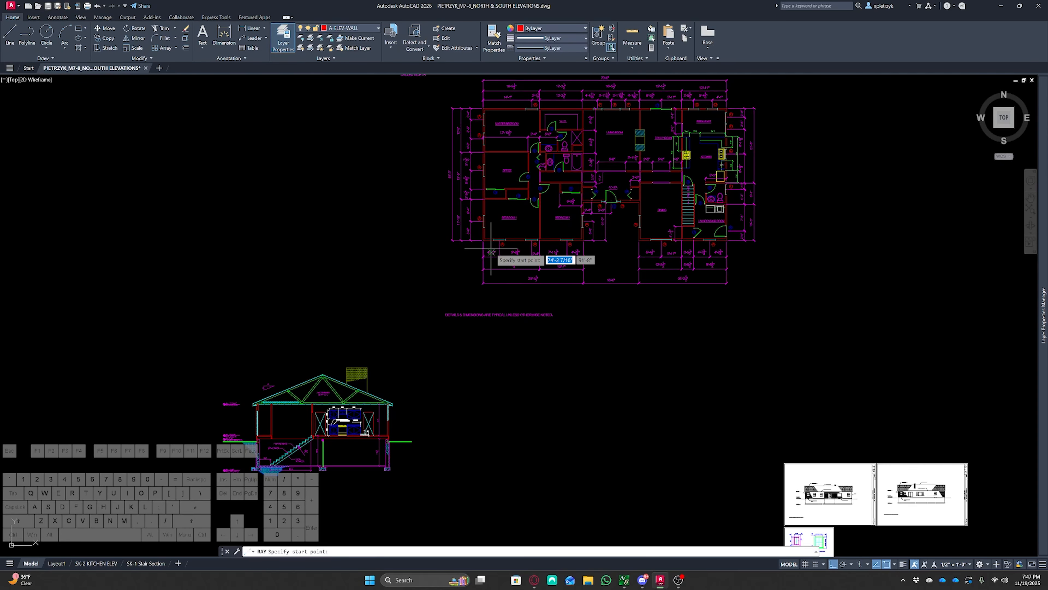
pyautogui.scroll(5, 538, 258)
pyautogui.click(432, 194)
pyautogui.click(409, 258)
pyautogui.press('Return')
pyautogui.scroll(-2, 678, 300)
pyautogui.moveTo(679, 300); pyautogui.dragTo(251, 351, button='middle')
pyautogui.scroll(2, 514, 286)
pyautogui.press('Return')
pyautogui.click(499, 286)
pyautogui.moveTo(767, 361); pyautogui.dragTo(496, 381, button='middle')
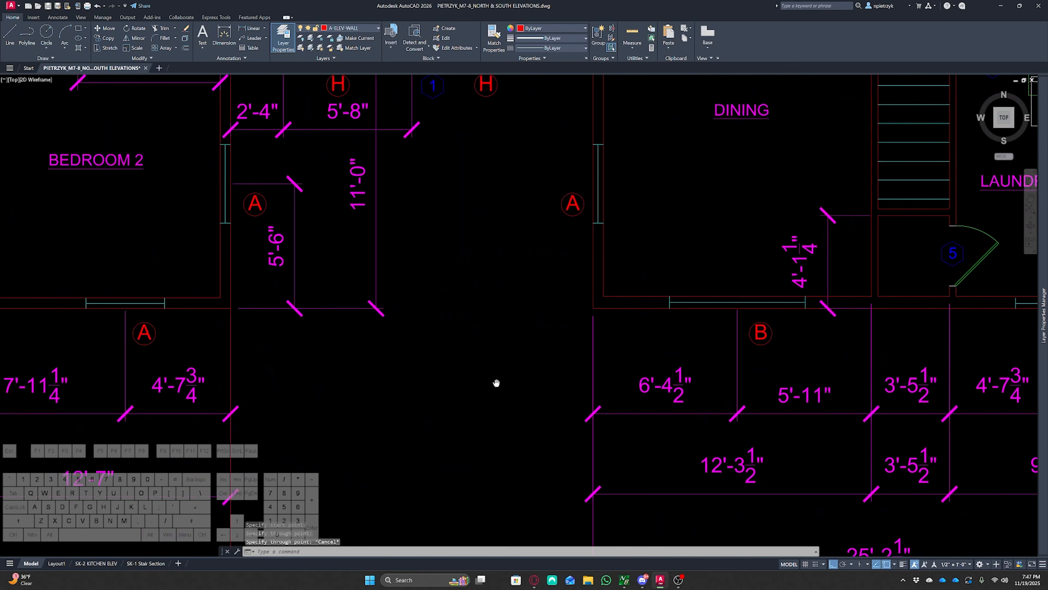
pyautogui.press('Escape')
# Draw a horizontal ray from the bottom corner of the cross section's footing
pyautogui.moveTo(984, 305); pyautogui.dragTo(574, 293, button='middle')
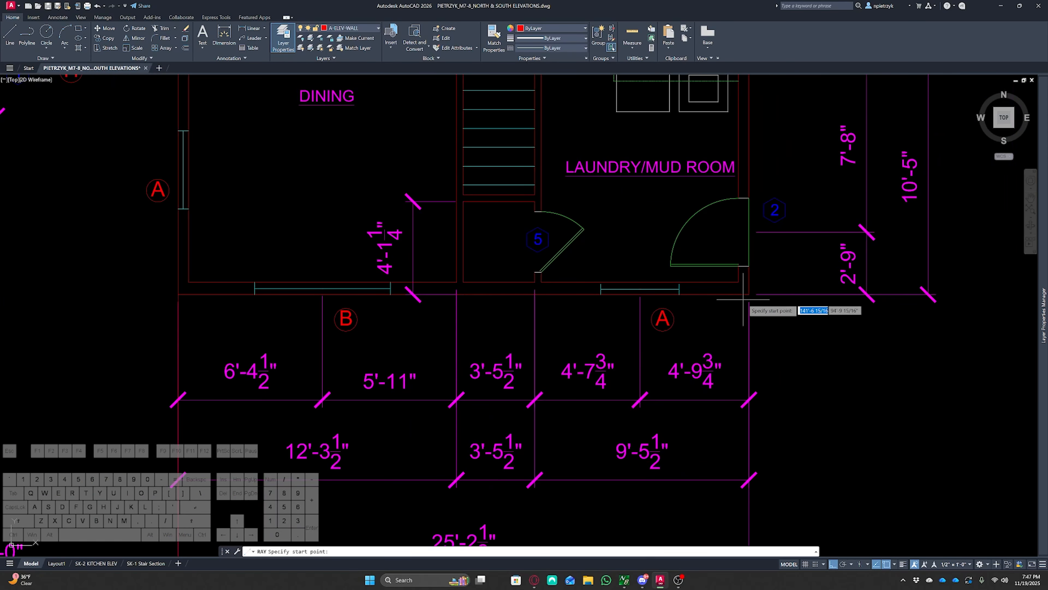
pyautogui.scroll(-4, 768, 389)
pyautogui.moveTo(559, 502); pyautogui.dragTo(676, 238, button='middle')
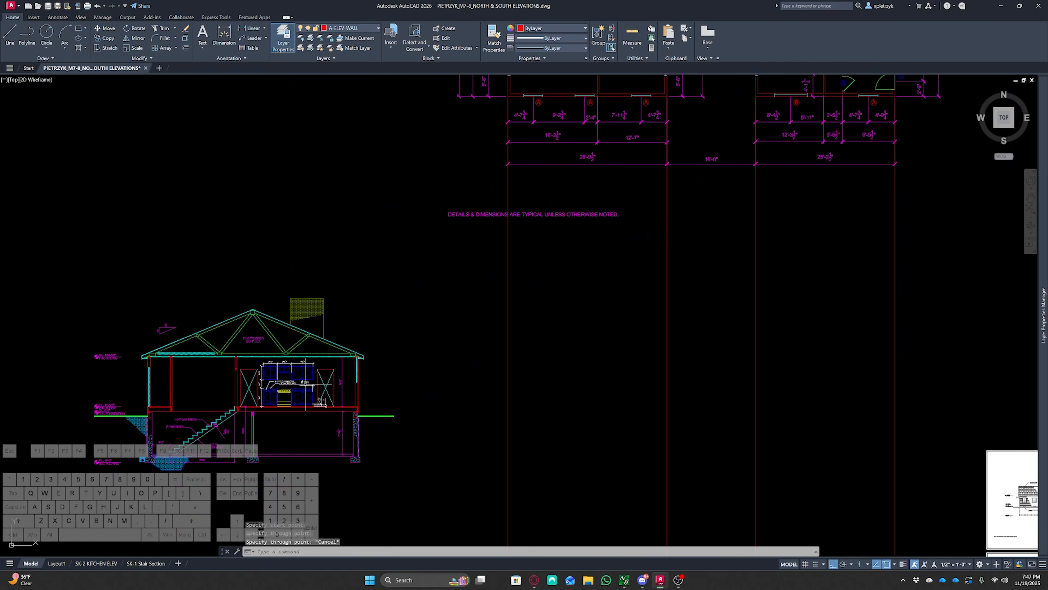
pyautogui.moveTo(316, 376); pyautogui.dragTo(371, 301, button='middle')
pyautogui.scroll(8, 406, 364)
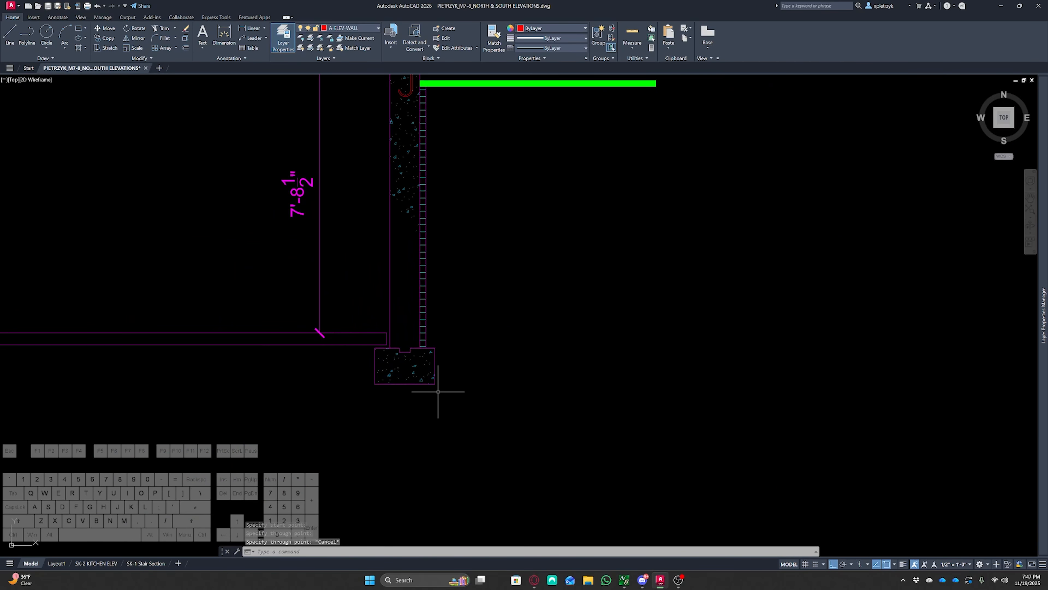
pyautogui.press('Return')
pyautogui.click(435, 348)
pyautogui.click(442, 347)
pyautogui.press('Escape')
# Draw a horizontal ray from the end of the cross section's green grade line
pyautogui.scroll(-2, 495, 317)
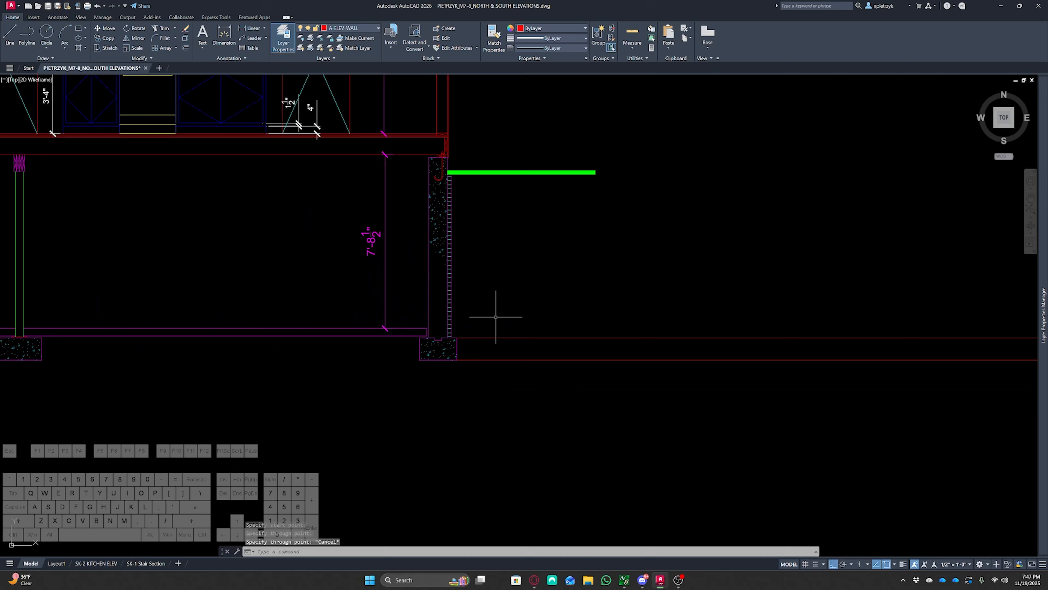
pyautogui.moveTo(495, 317); pyautogui.dragTo(460, 315, button='middle')
pyautogui.scroll(2, 427, 336)
pyautogui.scroll(4, 391, 349)
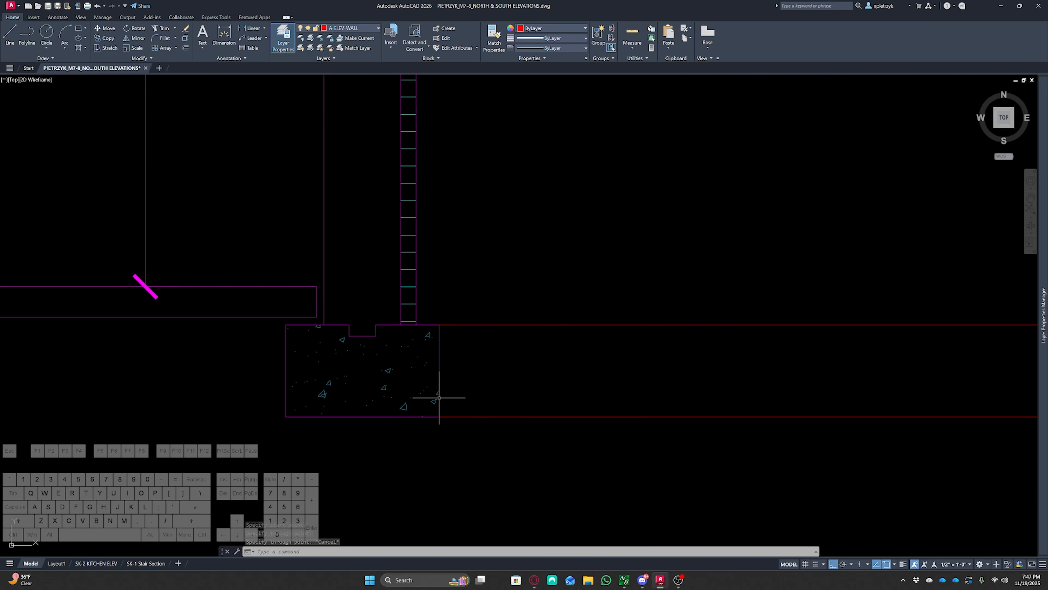
pyautogui.scroll(-4, 450, 354)
pyautogui.moveTo(477, 268); pyautogui.dragTo(454, 494, button='middle')
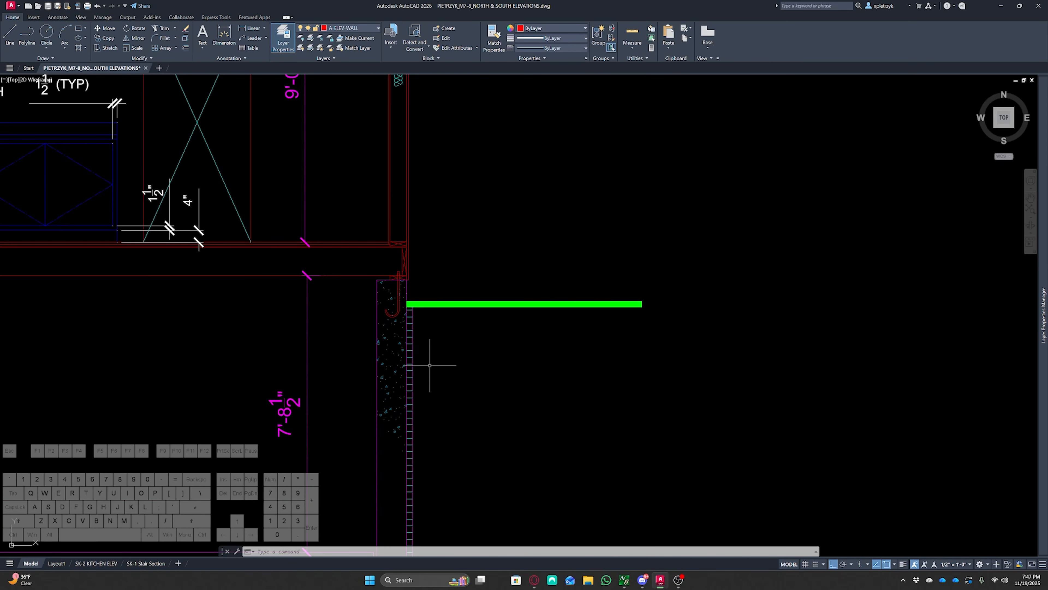
pyautogui.scroll(2, 417, 309)
pyautogui.scroll(2, 416, 304)
pyautogui.moveTo(550, 323); pyautogui.dragTo(359, 346, button='middle')
pyautogui.write('ray')
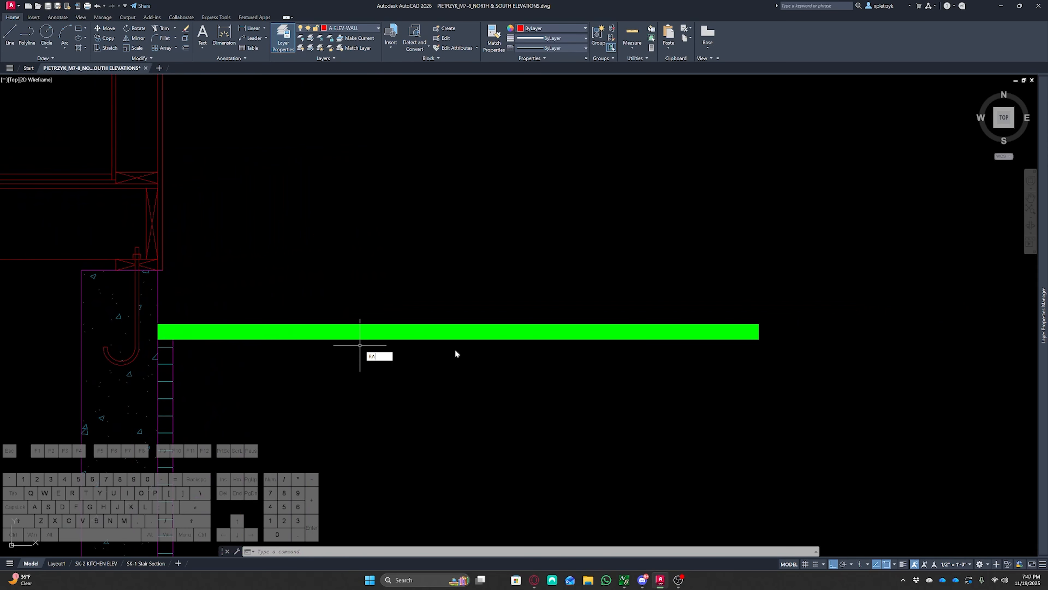
pyautogui.press('Return')
pyautogui.click(759, 331)
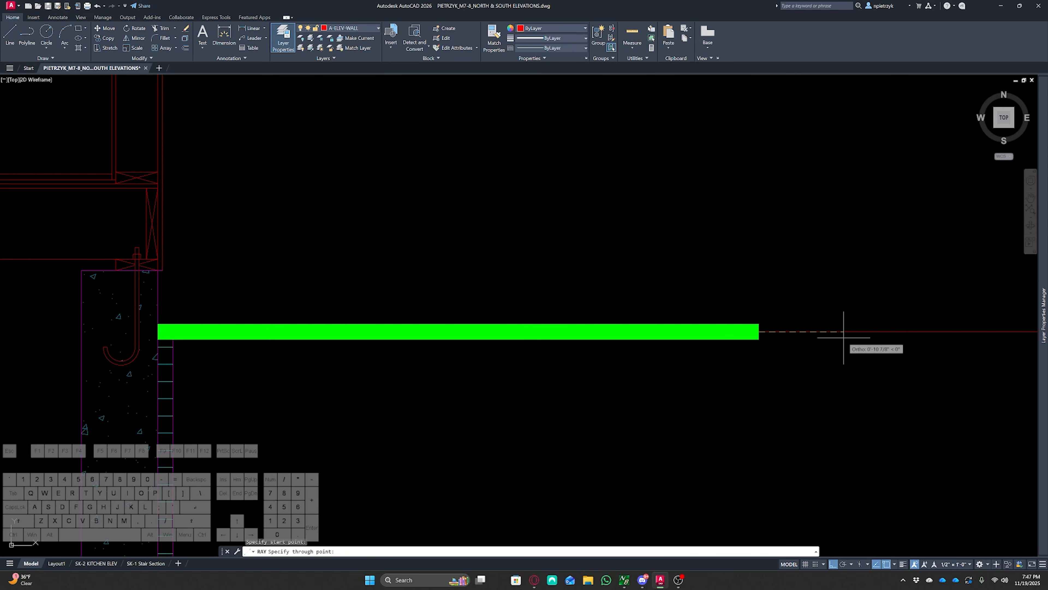
pyautogui.click(843, 331)
pyautogui.press('Escape')
# Move the grade-line ray up by 1 so it sits on top of the grade line
pyautogui.moveTo(794, 341); pyautogui.dragTo(604, 304, button='middle')
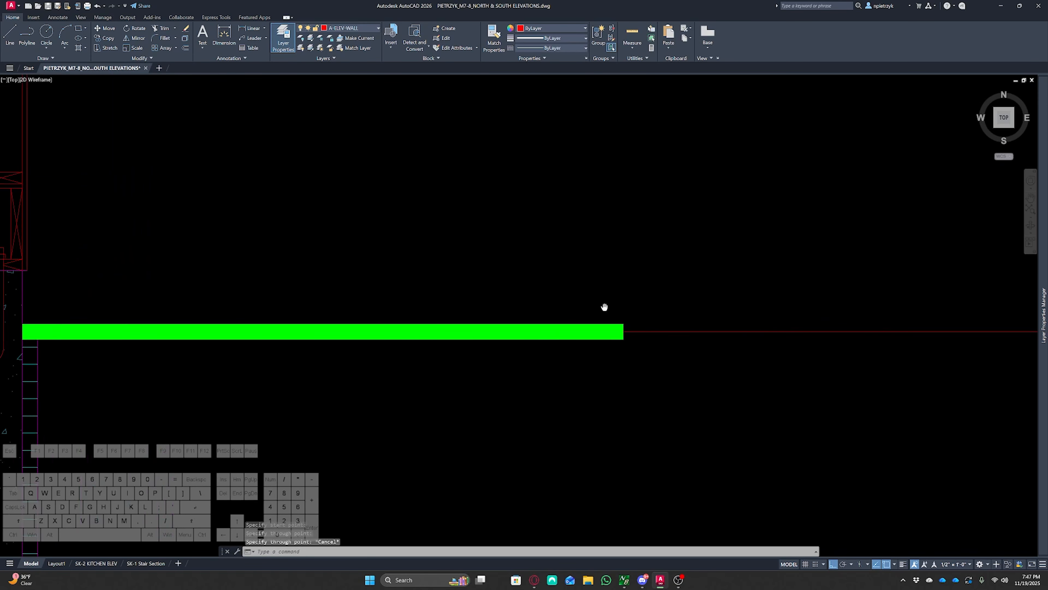
pyautogui.scroll(3, 459, 300)
pyautogui.click(440, 330)
pyautogui.click(361, 433)
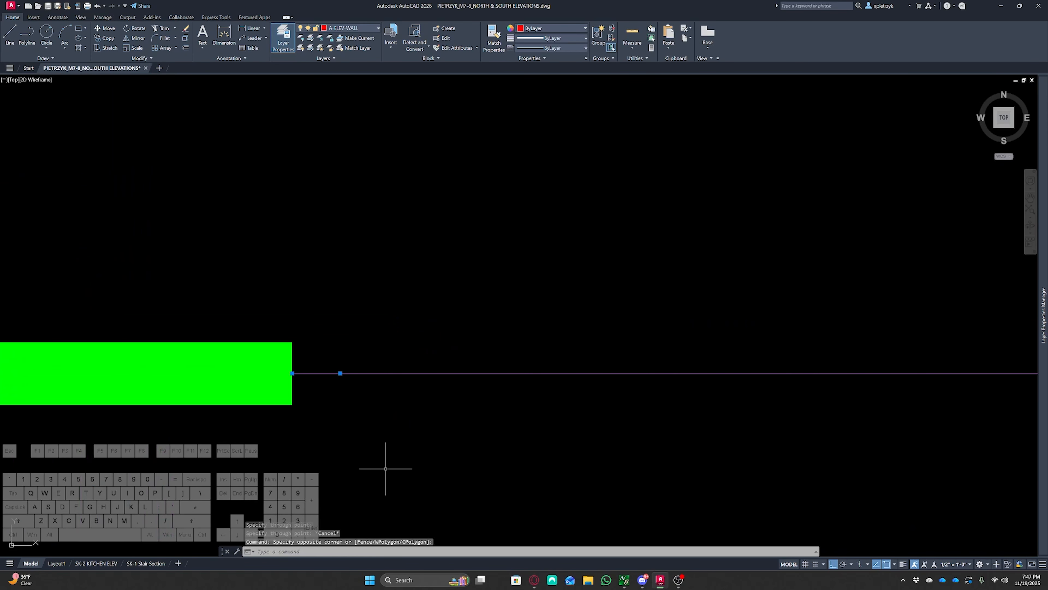
pyautogui.write('m')
pyautogui.press('Return')
pyautogui.click(389, 486)
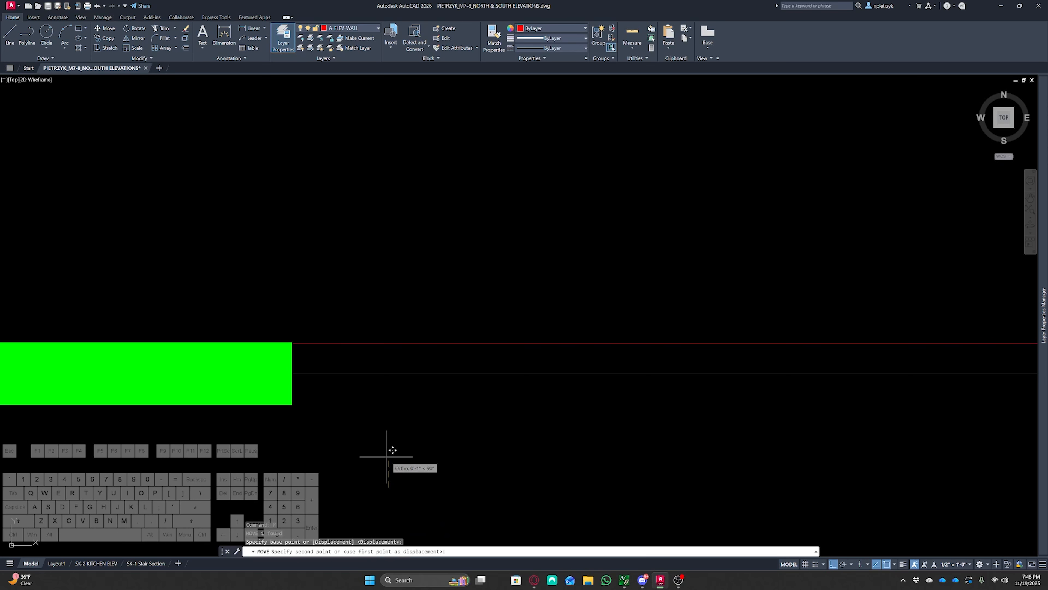
pyautogui.write('1')
pyautogui.press('Return')
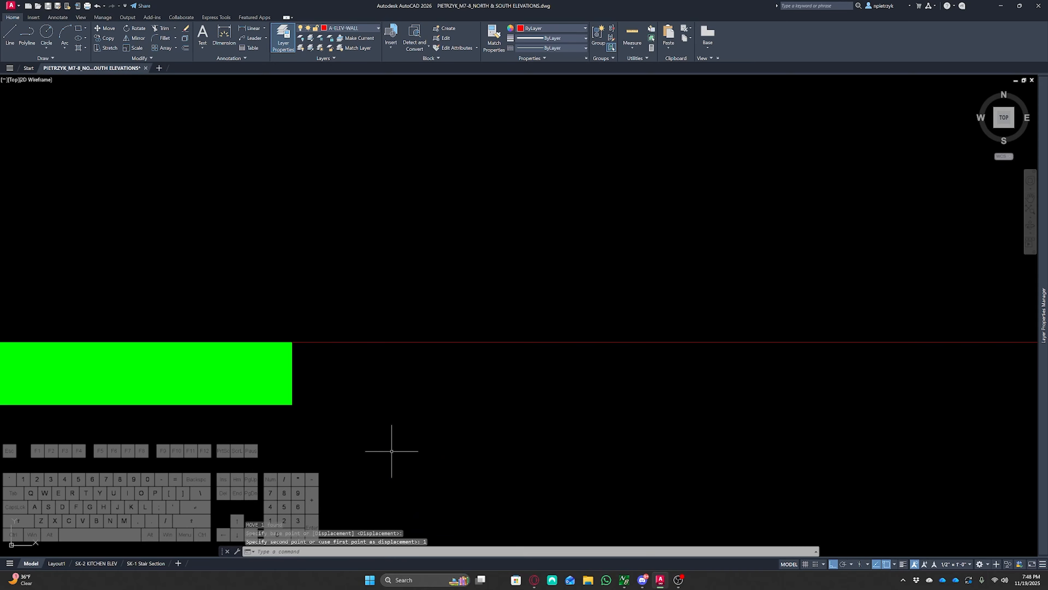
pyautogui.press('Escape')
pyautogui.scroll(-4, 433, 435)
pyautogui.scroll(4, 300, 367)
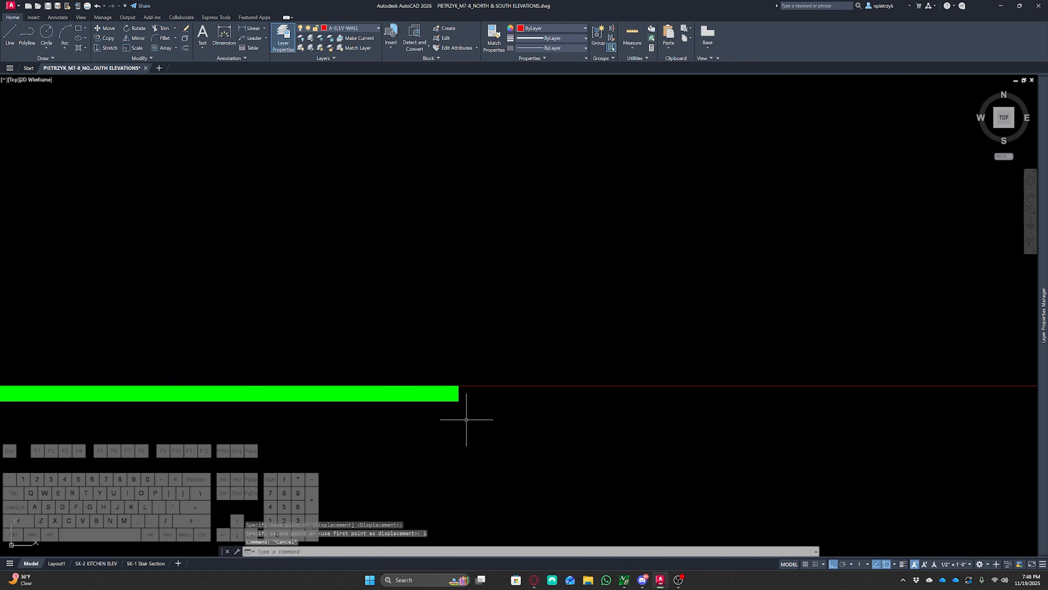
pyautogui.scroll(5, 456, 379)
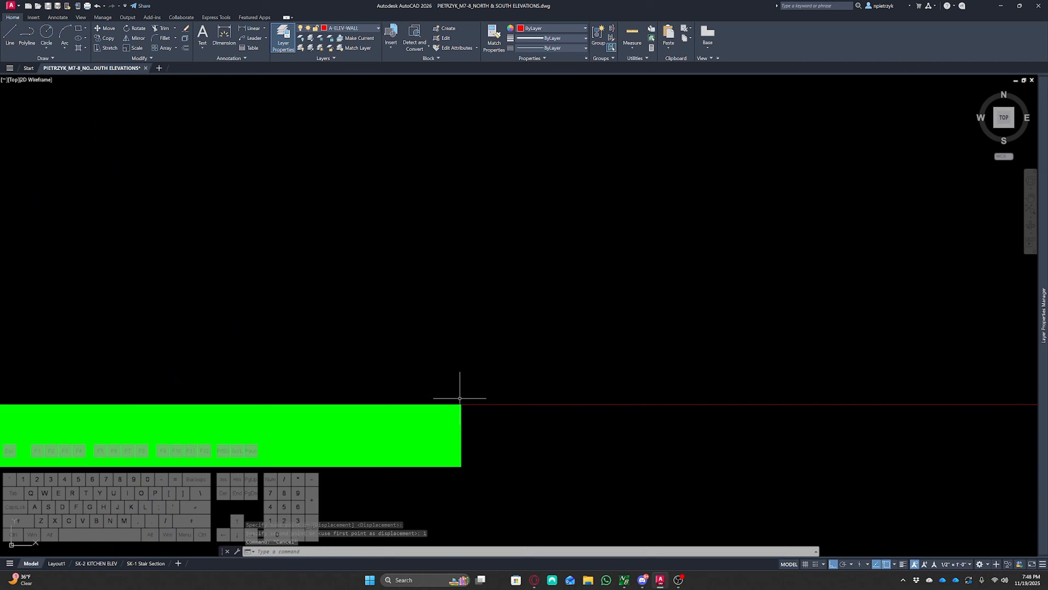
pyautogui.scroll(-4, 460, 398)
pyautogui.scroll(4, 388, 389)
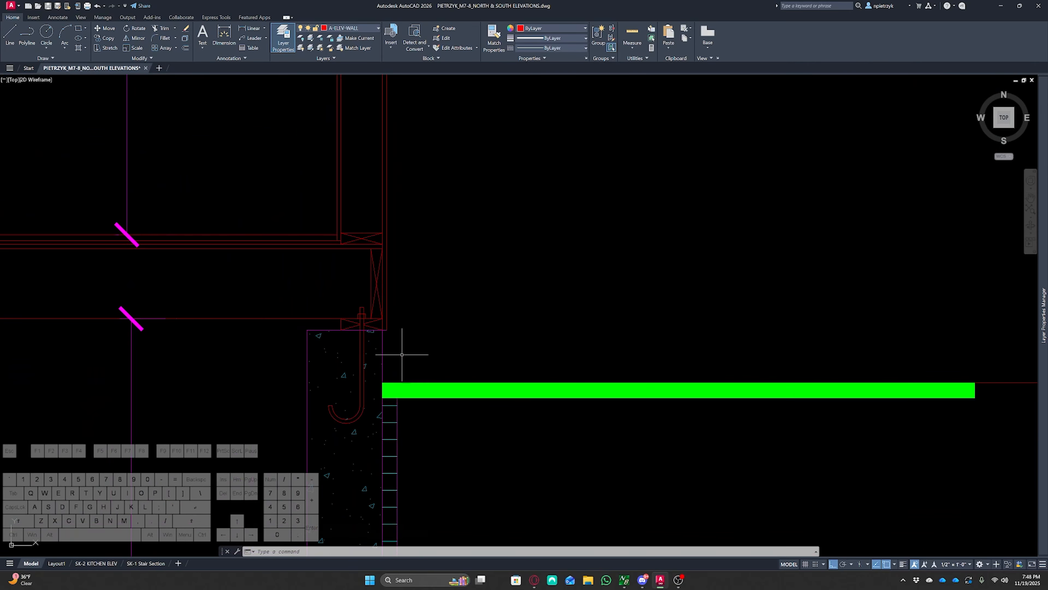
# Draw a horizontal ray from the top of the cross section's foundation wall
pyautogui.scroll(2, 394, 337)
pyautogui.write('RAY')
pyautogui.press('space')
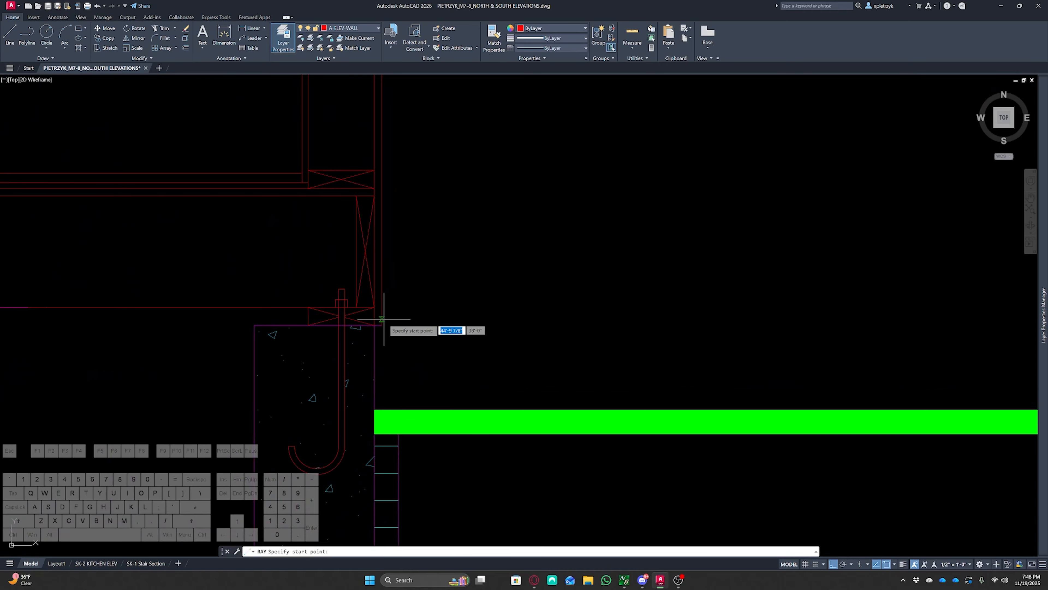
pyautogui.click(383, 325)
pyautogui.click(488, 331)
pyautogui.press('Escape')
pyautogui.press('Escape')
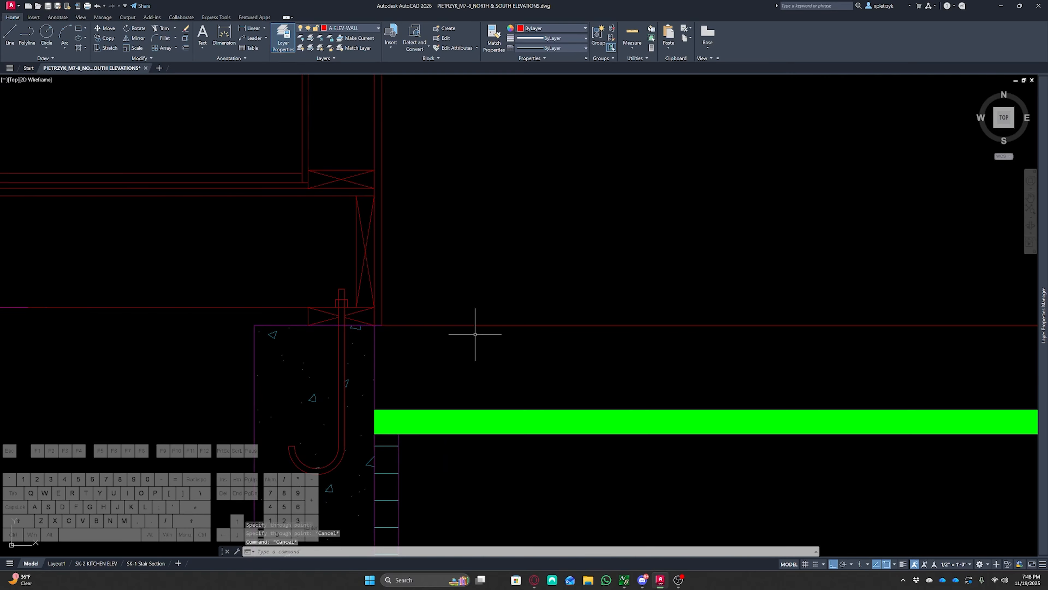
# Draw a horizontal ray from the bottom of the eave fascia in the cross section
pyautogui.moveTo(475, 334); pyautogui.dragTo(509, 376, button='middle')
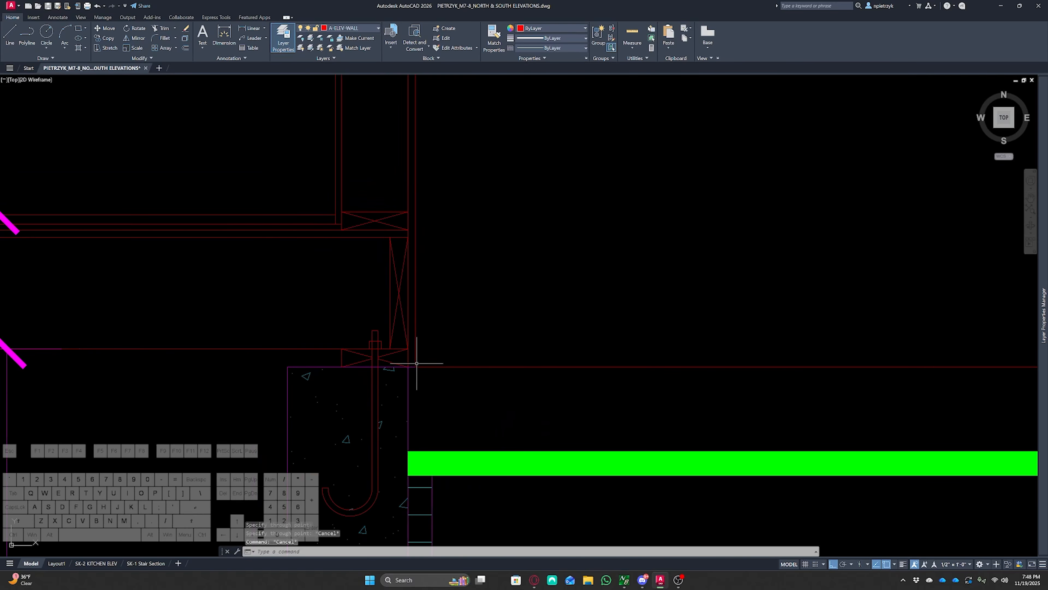
pyautogui.scroll(-8, 473, 382)
pyautogui.moveTo(281, 354); pyautogui.dragTo(753, 330, button='middle')
pyautogui.moveTo(324, 353); pyautogui.dragTo(530, 343, button='middle')
pyautogui.scroll(10, 316, 340)
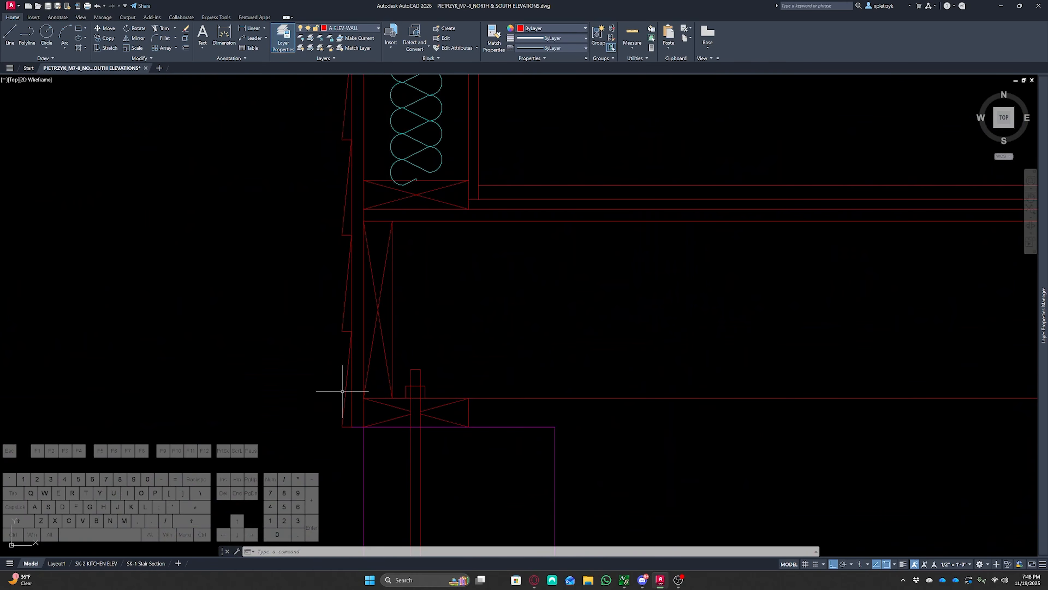
pyautogui.scroll(-12, 283, 395)
pyautogui.moveTo(517, 386); pyautogui.dragTo(224, 381, button='middle')
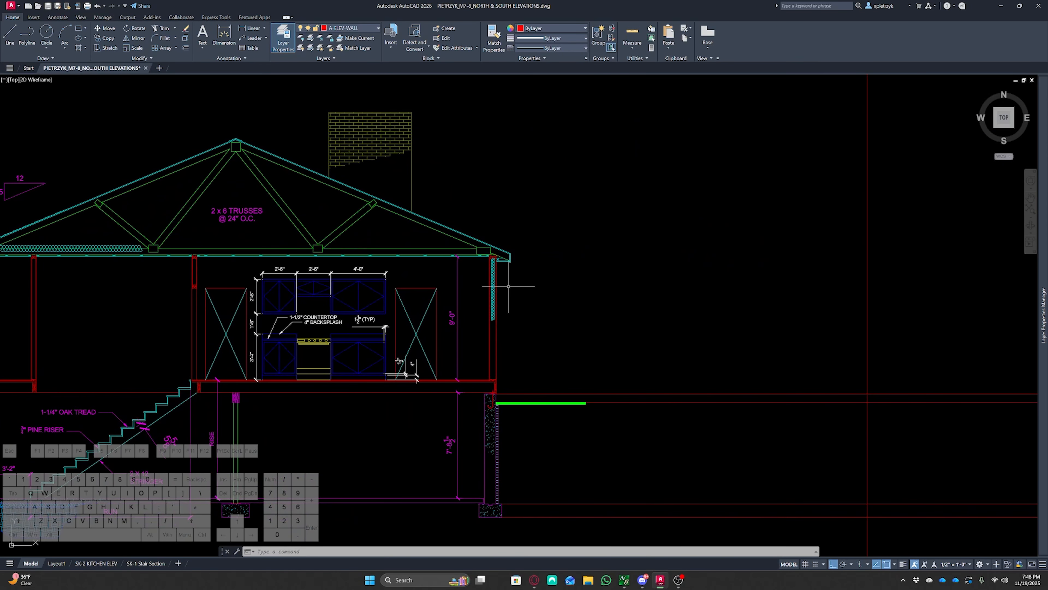
pyautogui.scroll(6, 509, 285)
pyautogui.write('ray')
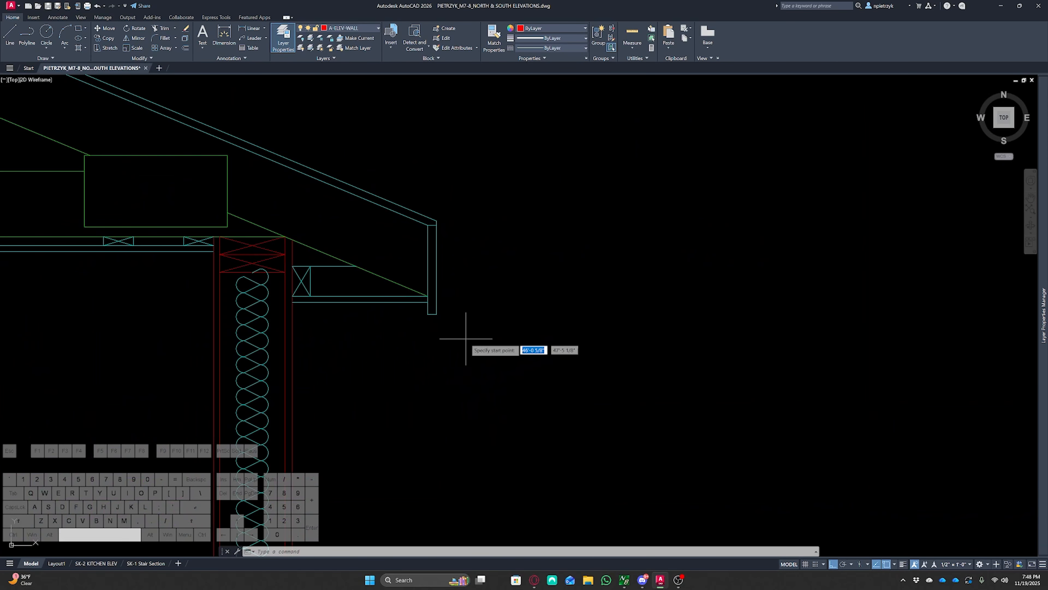
pyautogui.press('Return')
pyautogui.click(437, 314)
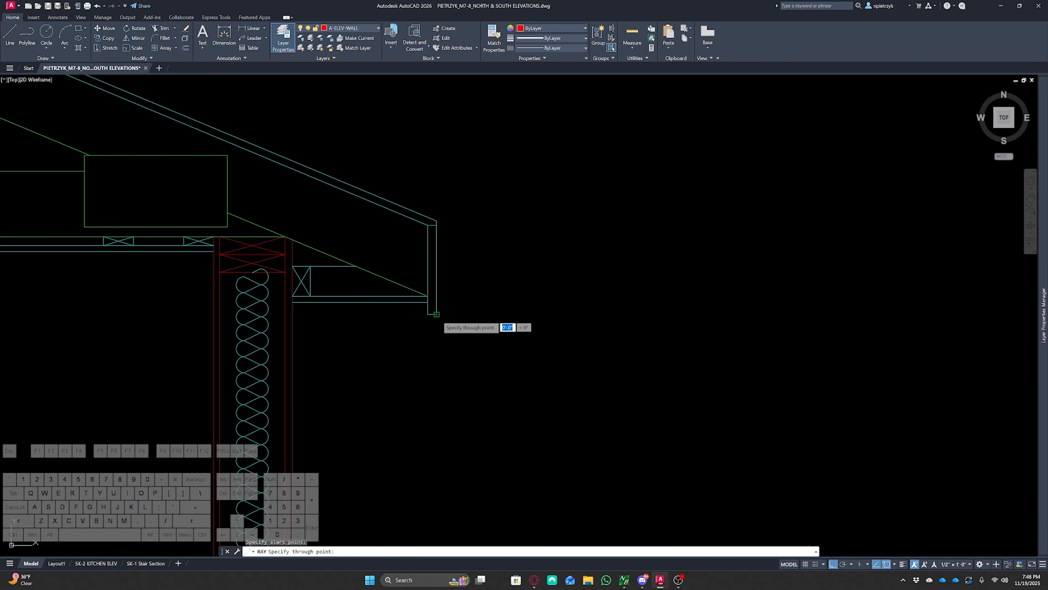
pyautogui.click(542, 314)
pyautogui.press('Escape')
# Draw a horizontal ray from the top of the eave fascia
pyautogui.press('space')
pyautogui.click(439, 227)
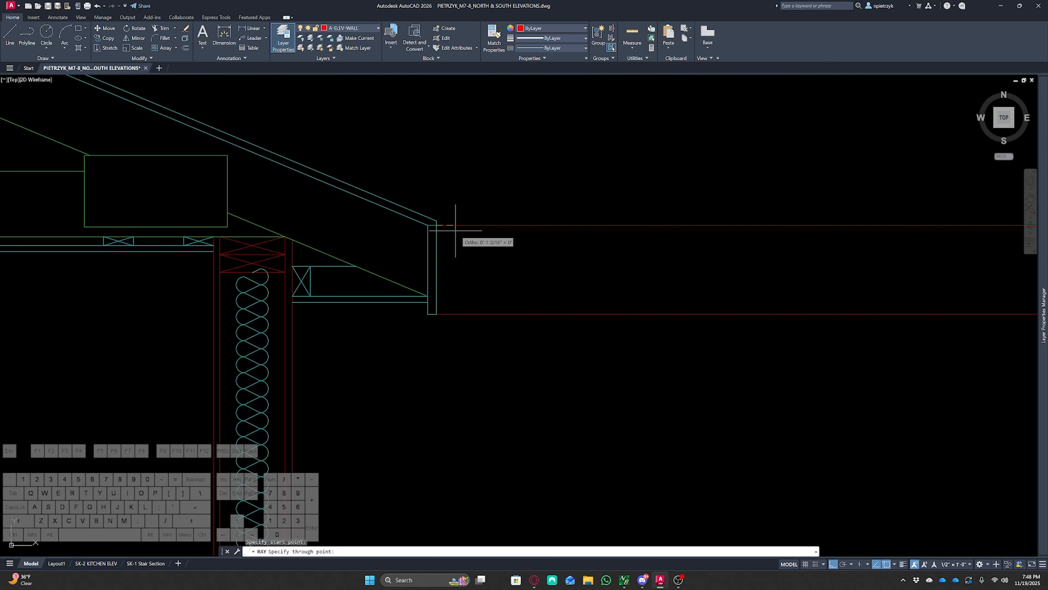
pyautogui.click(508, 227)
pyautogui.press('Escape')
pyautogui.press('Escape')
# Draw a horizontal ray from the roof ridge peak of the cross section
pyautogui.scroll(3, 444, 216)
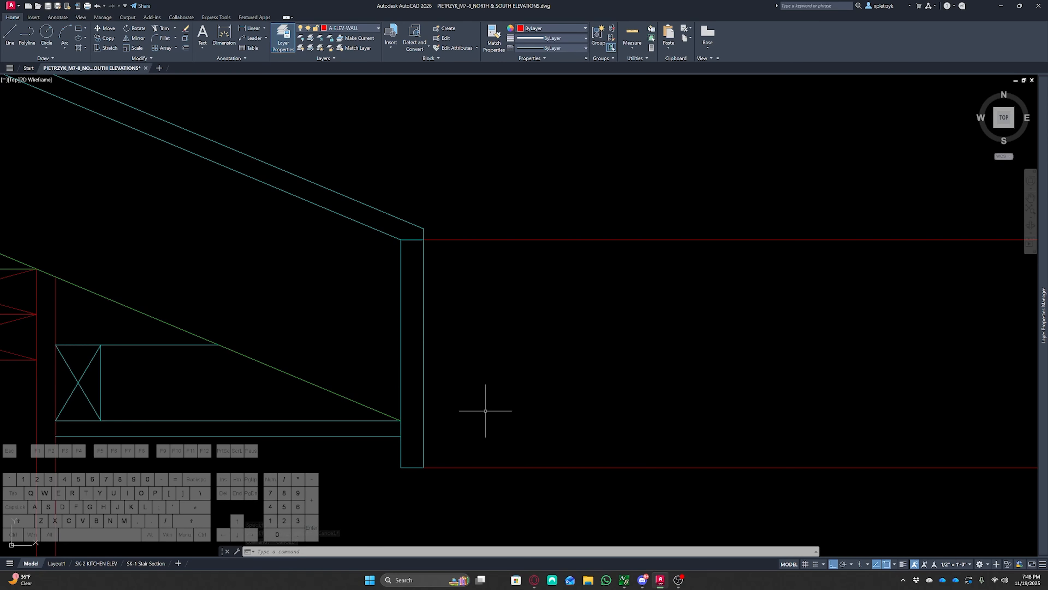
pyautogui.scroll(-3, 549, 383)
pyautogui.moveTo(436, 292); pyautogui.dragTo(818, 427, button='middle')
pyautogui.scroll(4, 220, 224)
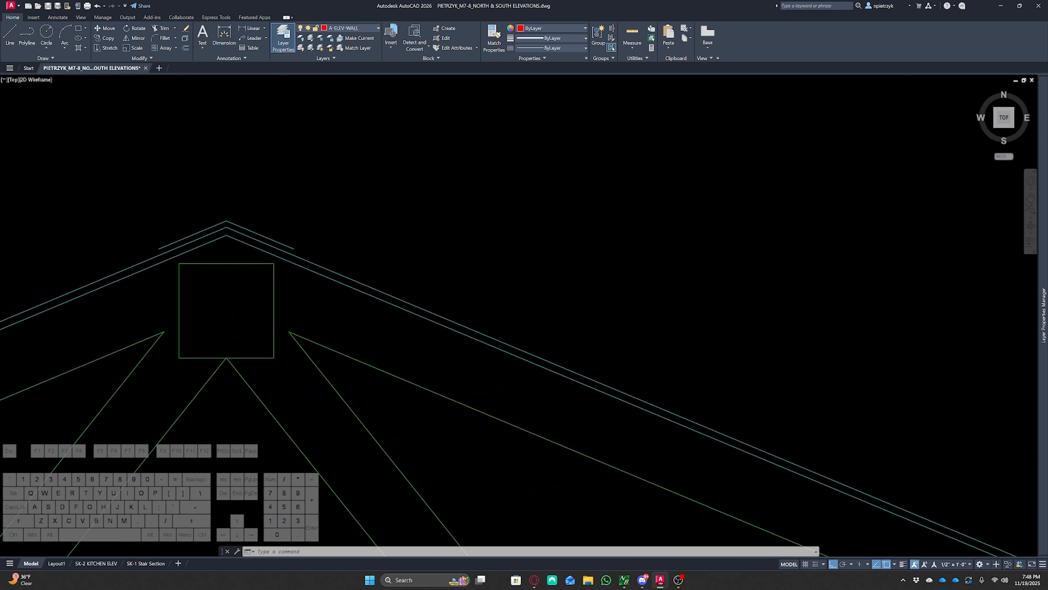
pyautogui.write('Y Specify start point:')
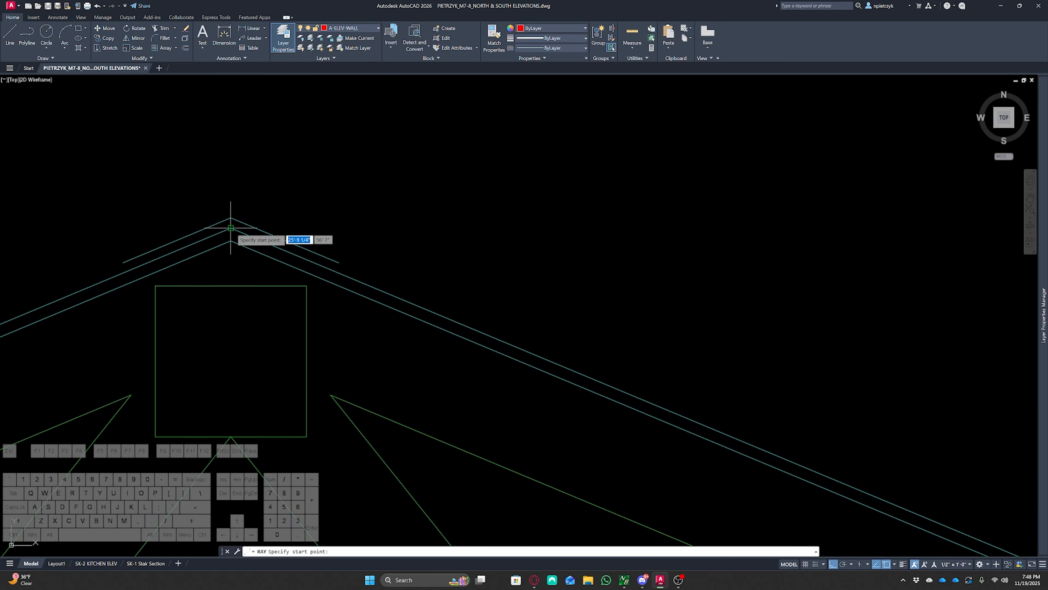
pyautogui.press('Return')
pyautogui.click(231, 228)
pyautogui.press('Escape')
pyautogui.press('Escape')
# Examine where the ridge ray starts relative to the roof lines at the peak
pyautogui.moveTo(360, 206); pyautogui.dragTo(543, 234, button='middle')
pyautogui.scroll(5, 372, 256)
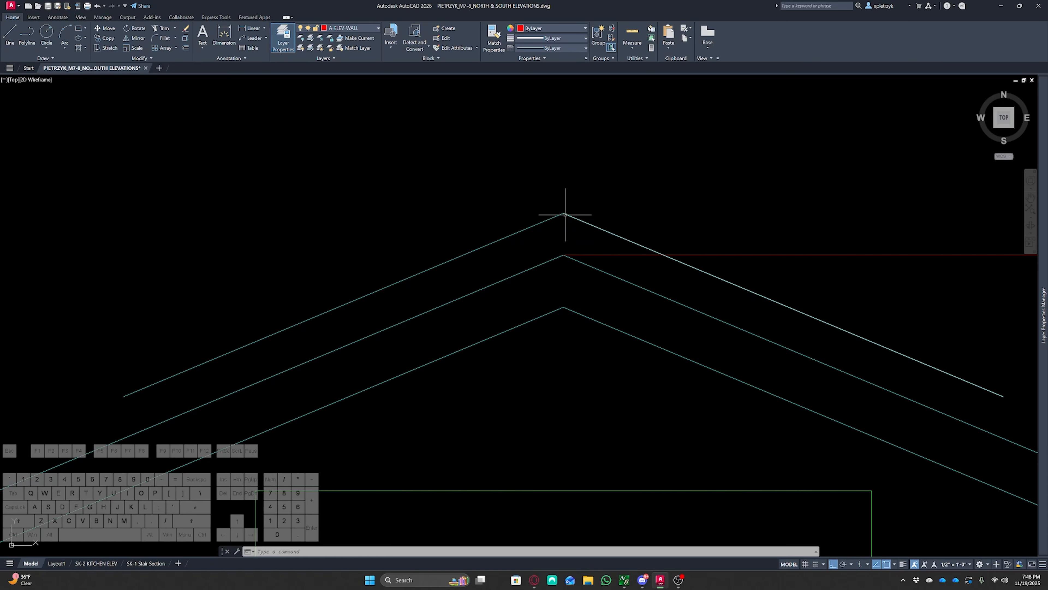
pyautogui.click(584, 255)
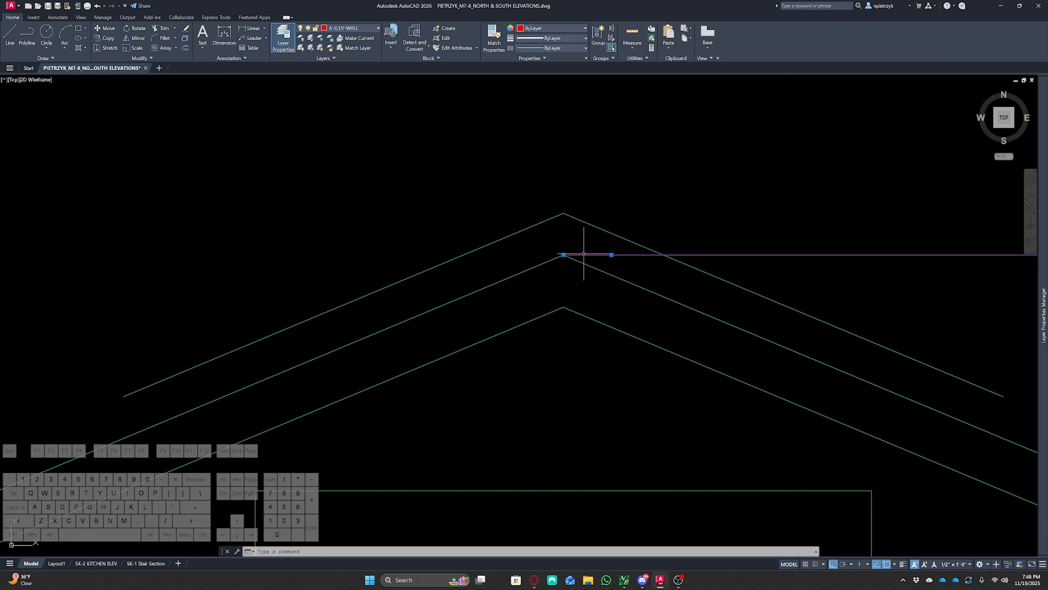
pyautogui.press('Escape')
pyautogui.press('Escape')
pyautogui.scroll(-4, 468, 335)
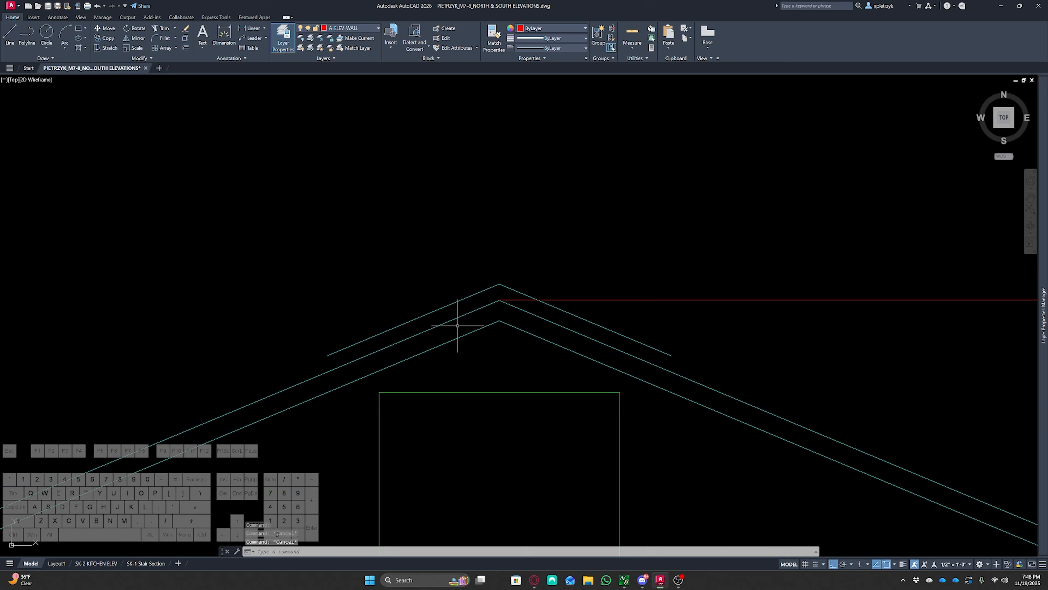
pyautogui.click(503, 290)
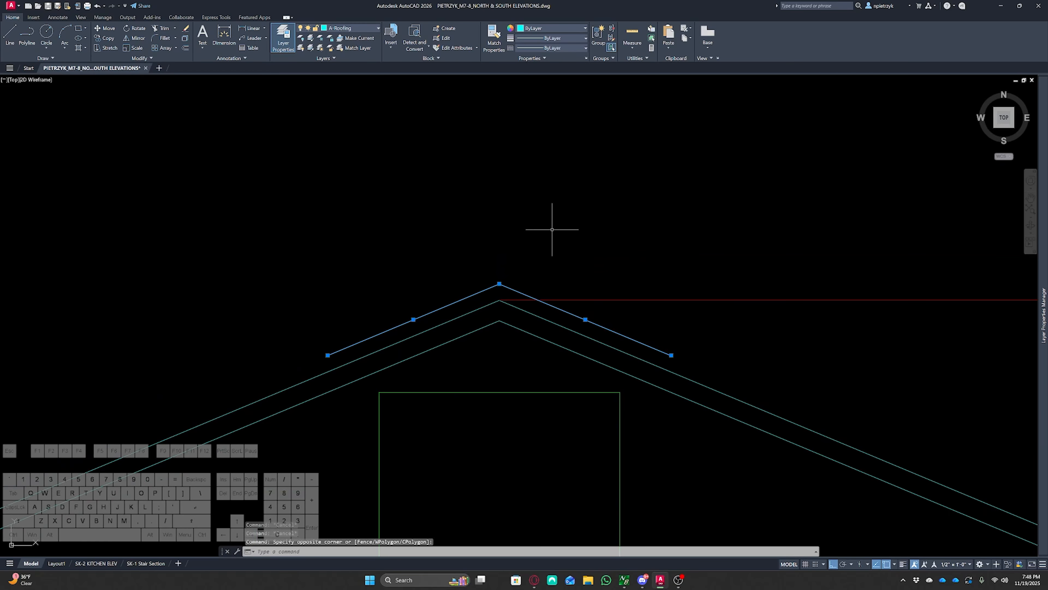
pyautogui.press('Escape')
pyautogui.scroll(-5, 454, 237)
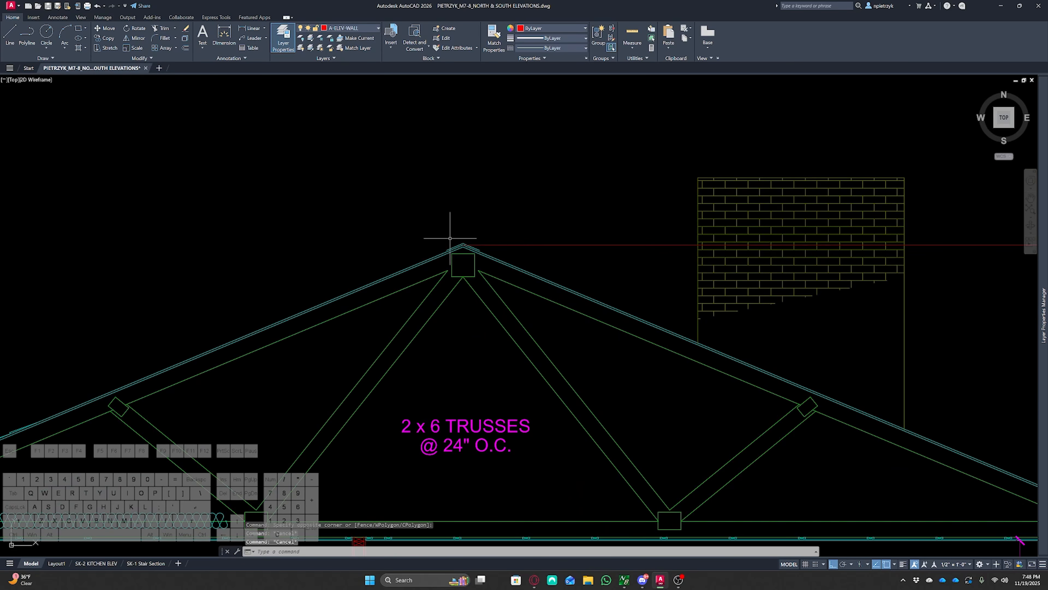
pyautogui.moveTo(669, 281)
pyautogui.mouseDown(button='middle')
pyautogui.moveTo(368, 265)
pyautogui.moveTo(133, 224)
pyautogui.moveTo(65, 224)
pyautogui.mouseUp(button='middle')
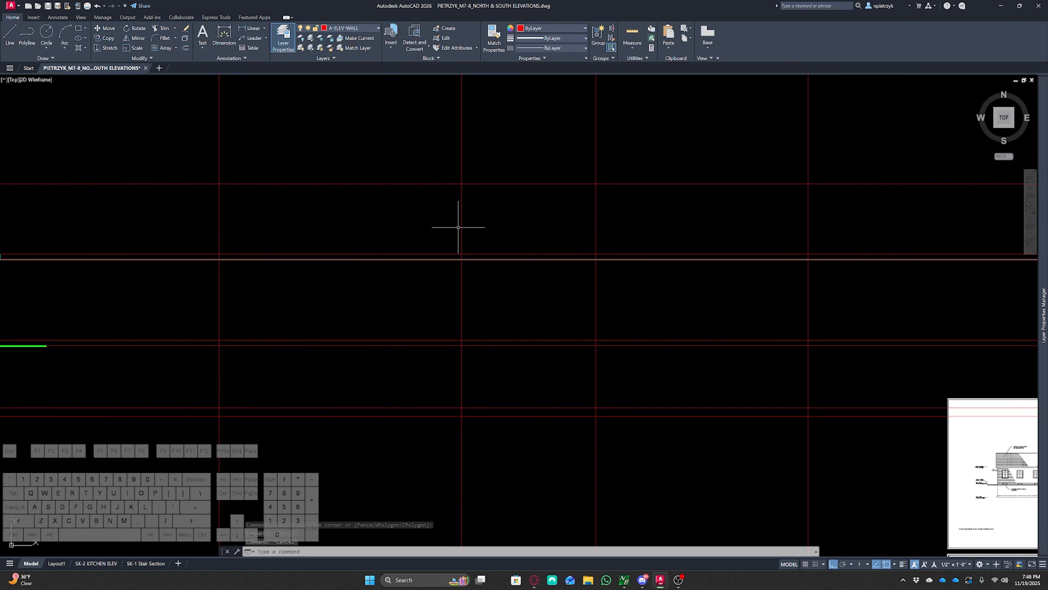
pyautogui.moveTo(676, 398); pyautogui.dragTo(674, 384, button='middle')
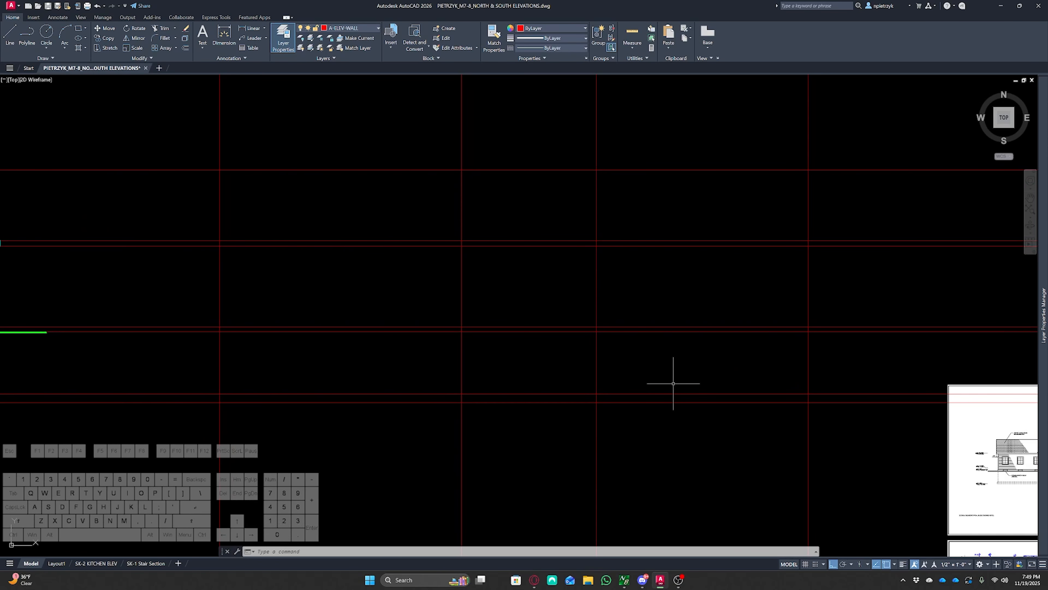
pyautogui.write('tr')
pyautogui.press('space')
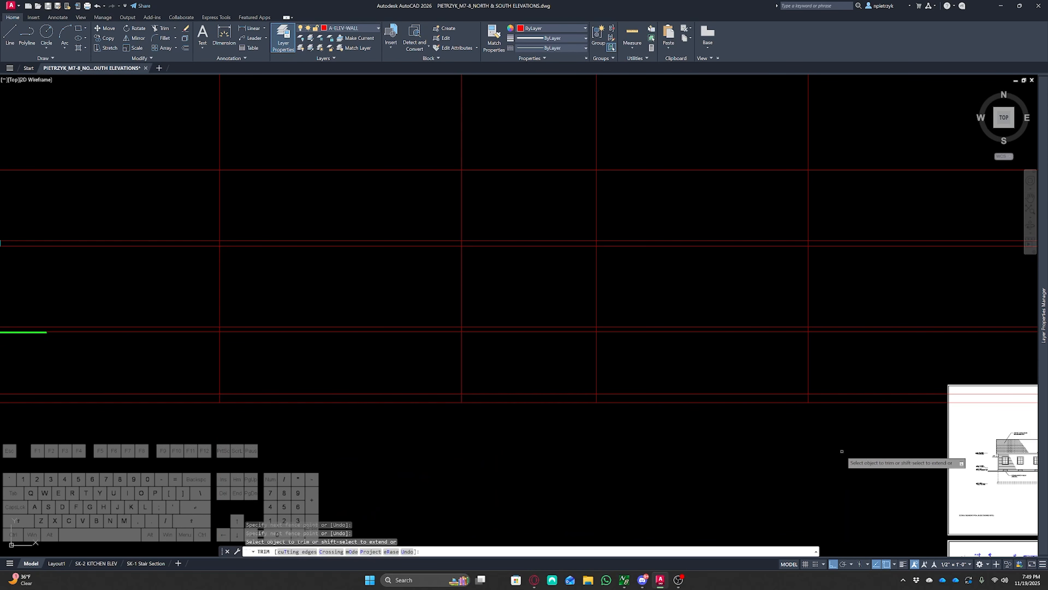
pyautogui.press('Escape')
# Erase two construction rays crossing the area beyond the elevation grid
pyautogui.moveTo(811, 430); pyautogui.dragTo(166, 387, button='middle')
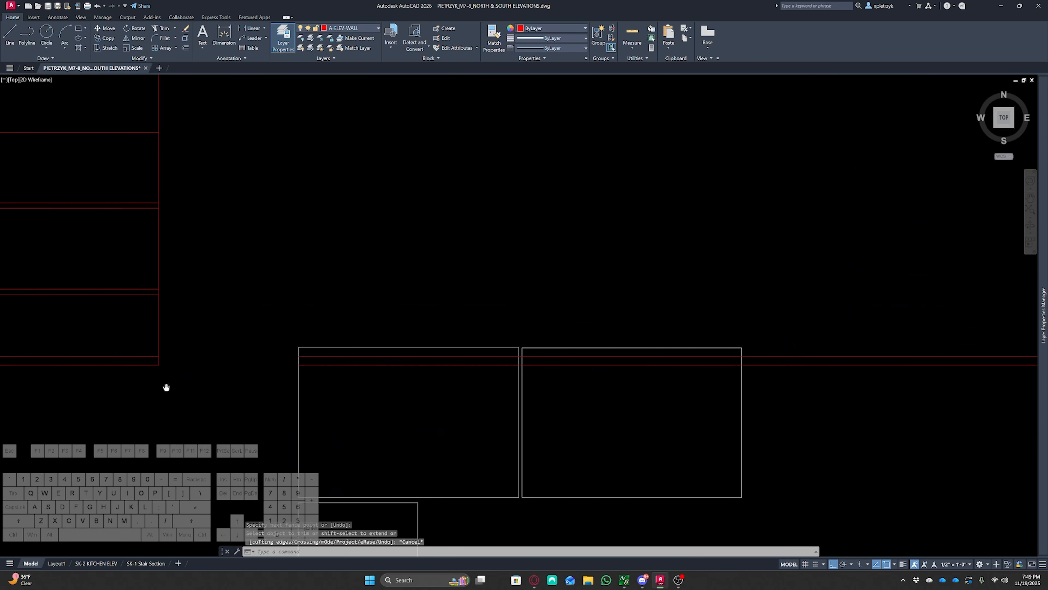
pyautogui.click(625, 328)
pyautogui.click(627, 393)
pyautogui.press('Delete')
# Offset the first two vertical wall rays 5 outward, one to each side
pyautogui.moveTo(171, 290)
pyautogui.mouseDown(button='middle')
pyautogui.moveTo(682, 404)
pyautogui.moveTo(915, 417)
pyautogui.mouseUp(button='middle')
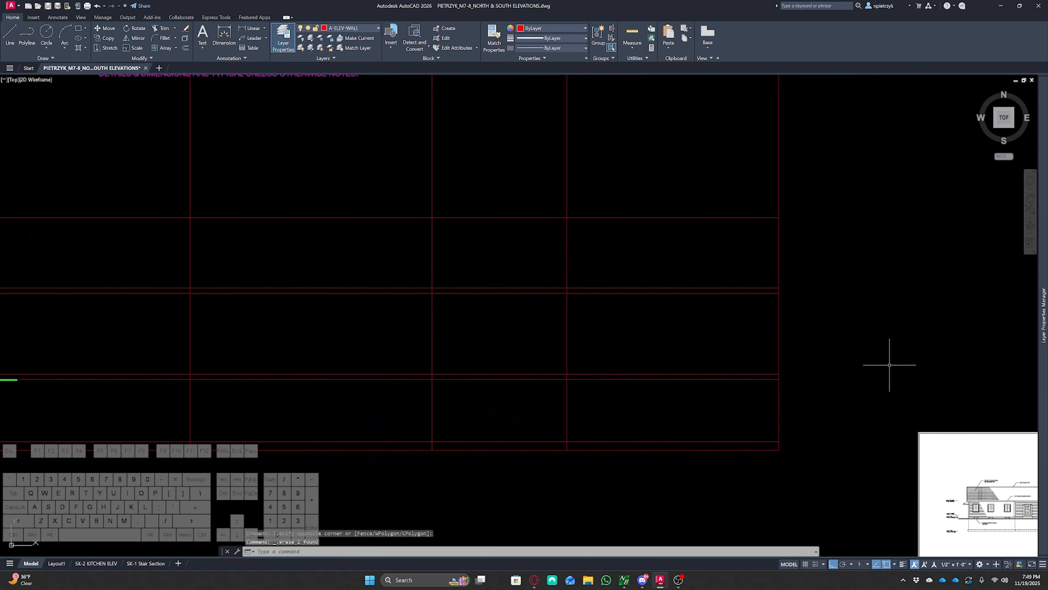
pyautogui.moveTo(889, 365); pyautogui.dragTo(906, 347, button='middle')
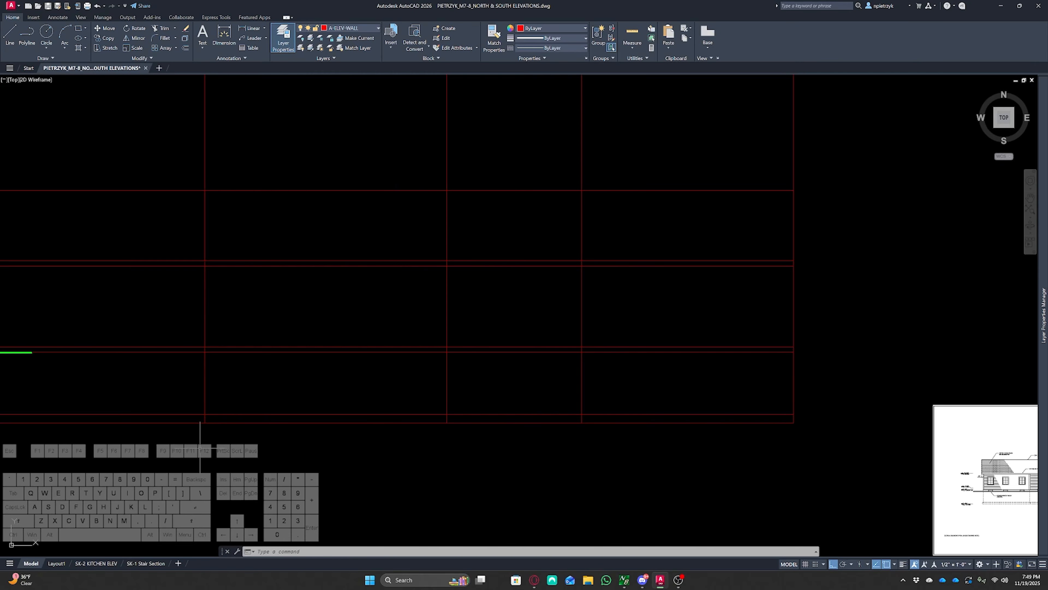
pyautogui.moveTo(219, 452); pyautogui.dragTo(625, 426, button='middle')
pyautogui.scroll(7, 382, 389)
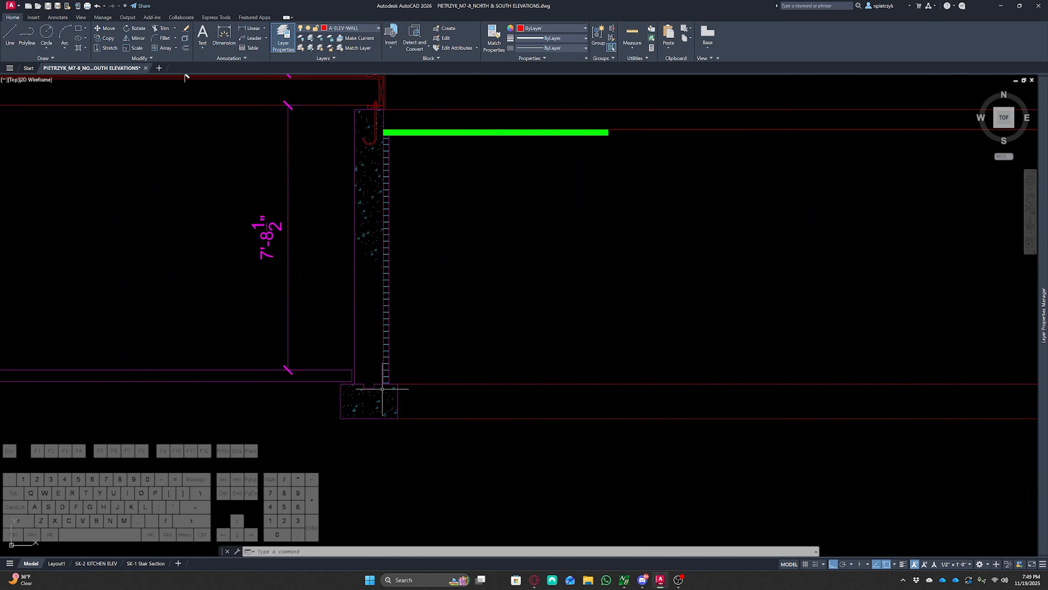
pyautogui.scroll(2, 382, 389)
pyautogui.scroll(-7, 396, 404)
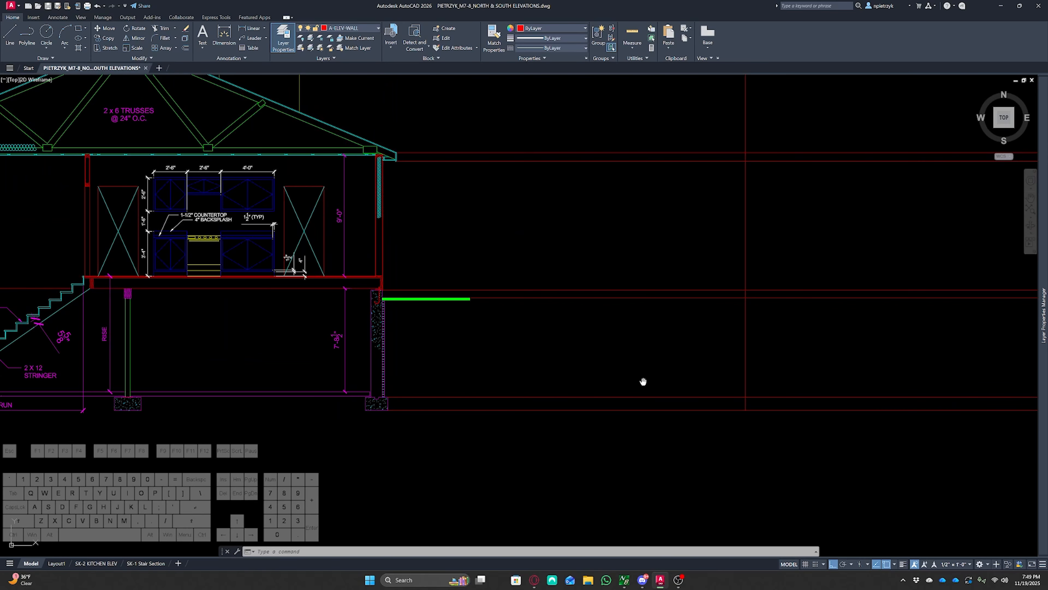
pyautogui.moveTo(644, 379); pyautogui.dragTo(291, 382, button='middle')
pyautogui.scroll(-2, 585, 378)
pyautogui.moveTo(586, 379); pyautogui.dragTo(491, 342, button='middle')
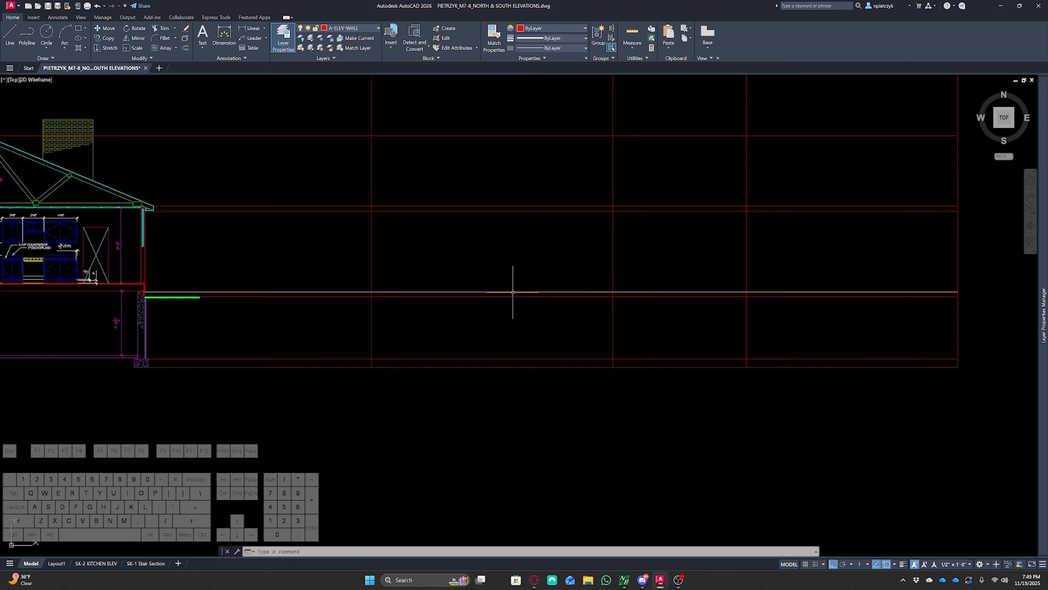
pyautogui.press('Return')
pyautogui.write('5')
pyautogui.press('Return')
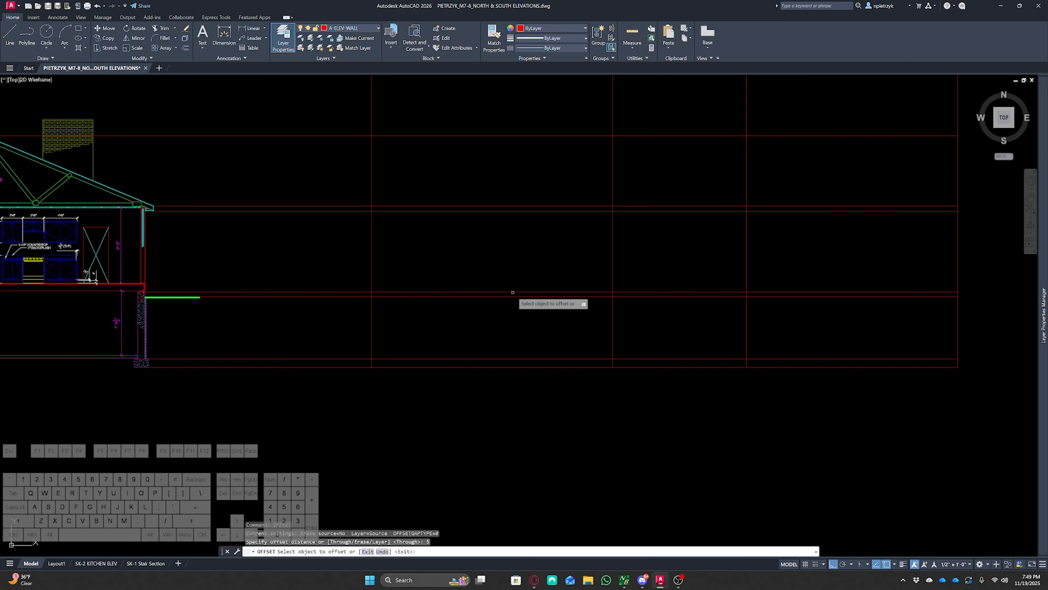
pyautogui.press('Escape')
pyautogui.press('Escape')
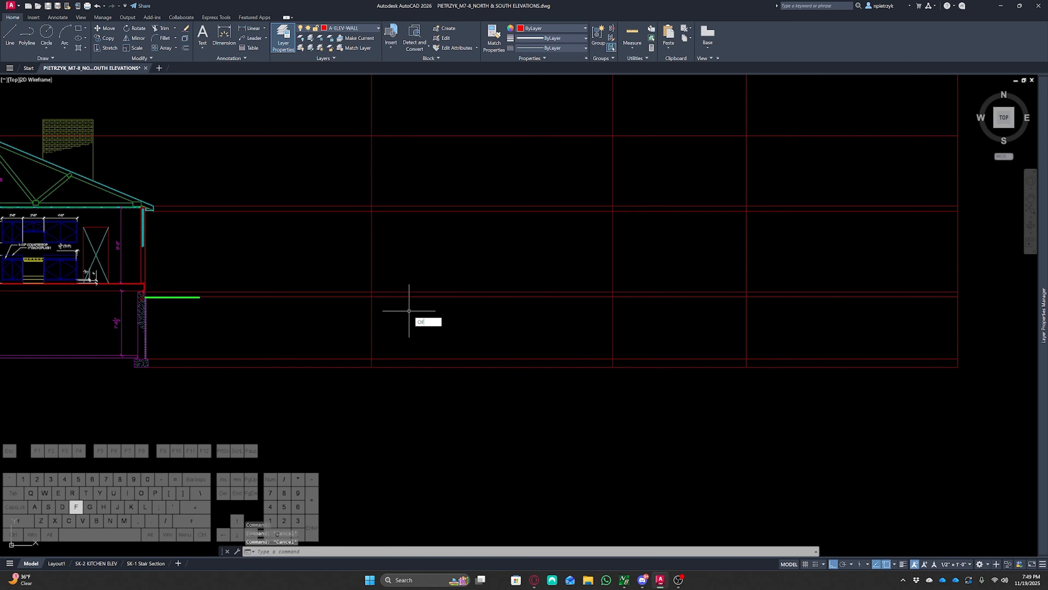
pyautogui.write('of')
pyautogui.press('Return')
pyautogui.press('Return')
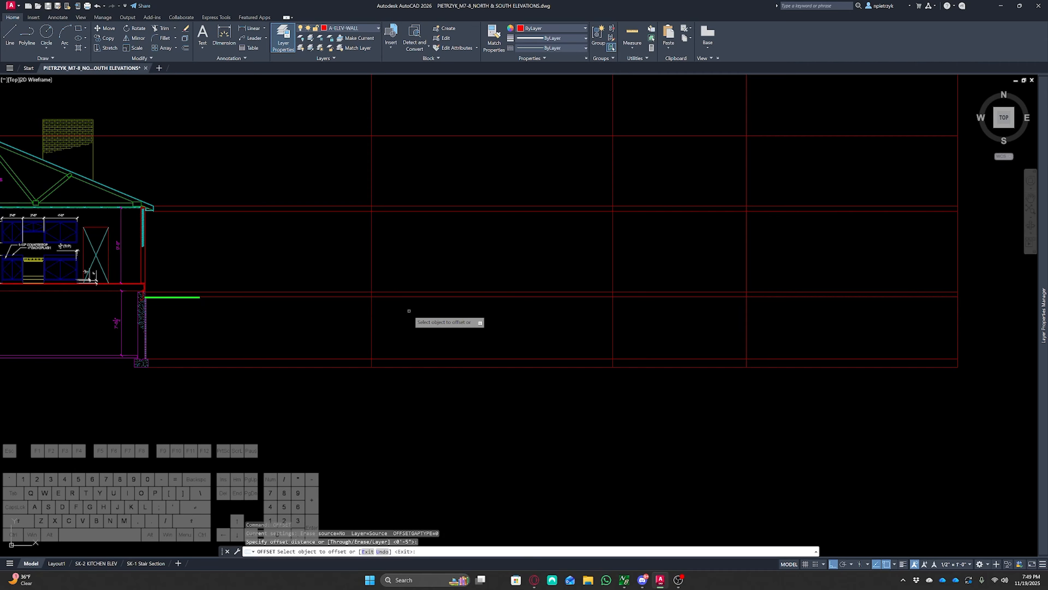
pyautogui.click(371, 325)
pyautogui.click(332, 325)
pyautogui.moveTo(480, 328); pyautogui.dragTo(325, 360, button='middle')
pyautogui.click(458, 351)
pyautogui.click(536, 356)
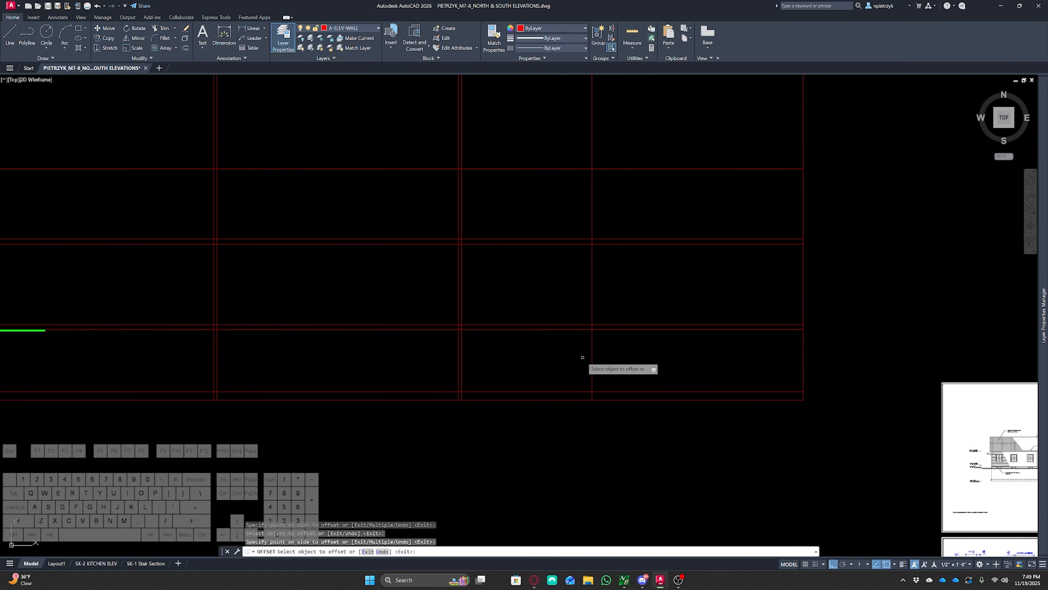
# Offset the remaining two vertical wall rays 5 outward, one to each side
pyautogui.click(591, 358)
pyautogui.click(580, 358)
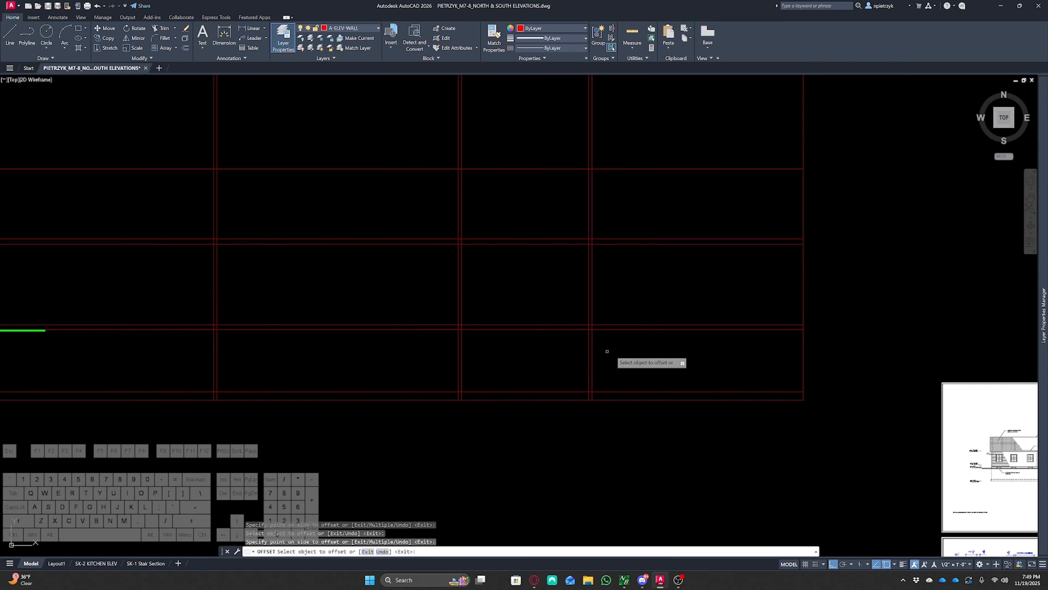
pyautogui.click(804, 369)
pyautogui.click(869, 375)
pyautogui.press('Escape')
pyautogui.press('Escape')
pyautogui.press('Escape')
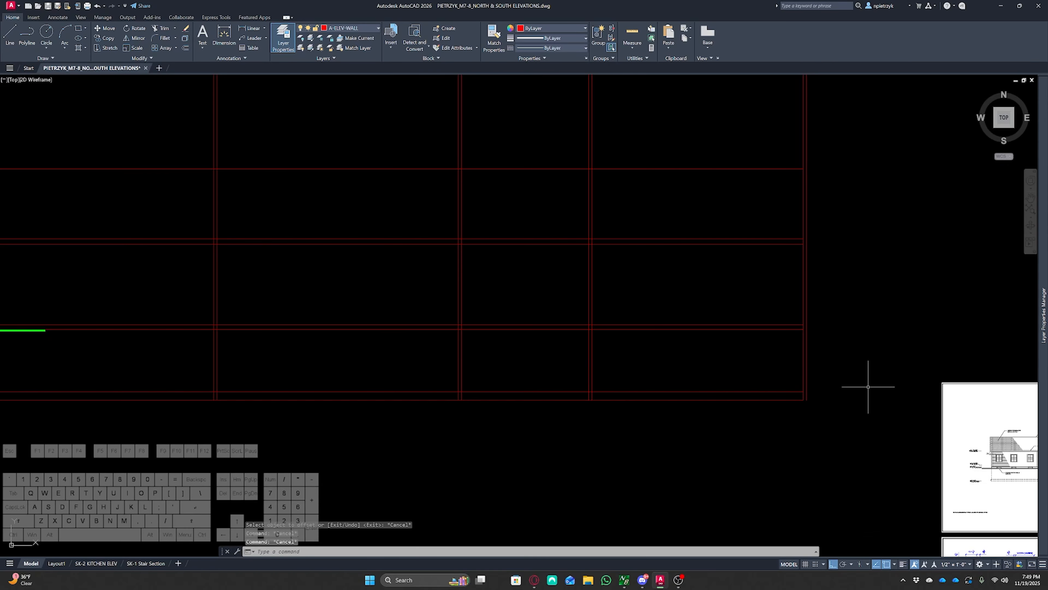
# Trim the overlapping ray ends at the lower-left corner of the ray grid, then undo it
pyautogui.moveTo(478, 419); pyautogui.dragTo(690, 373, button='middle')
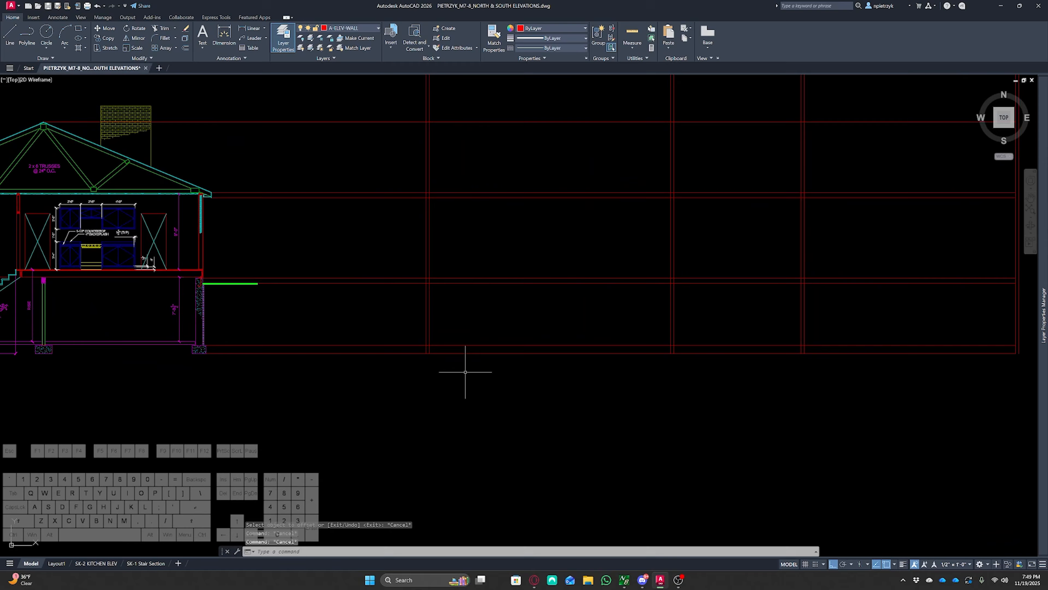
pyautogui.scroll(2, 427, 343)
pyautogui.scroll(1, 409, 345)
pyautogui.write('tr')
pyautogui.press('space')
pyautogui.moveTo(415, 325); pyautogui.dragTo(415, 407)
pyautogui.click(440, 350)
pyautogui.moveTo(439, 341); pyautogui.dragTo(428, 335)
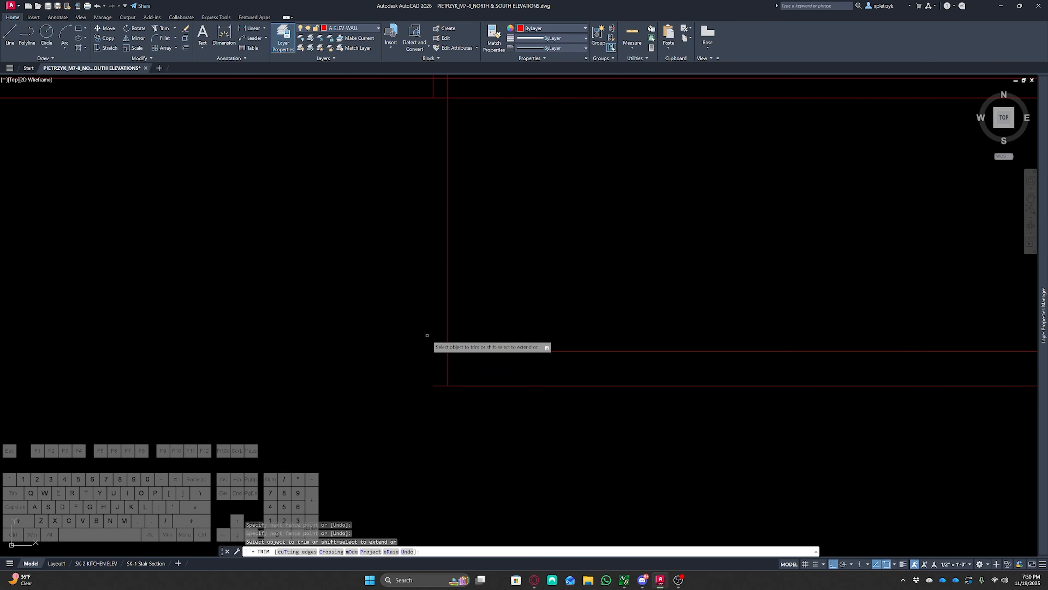
pyautogui.hotkey('ctrl', 'z')
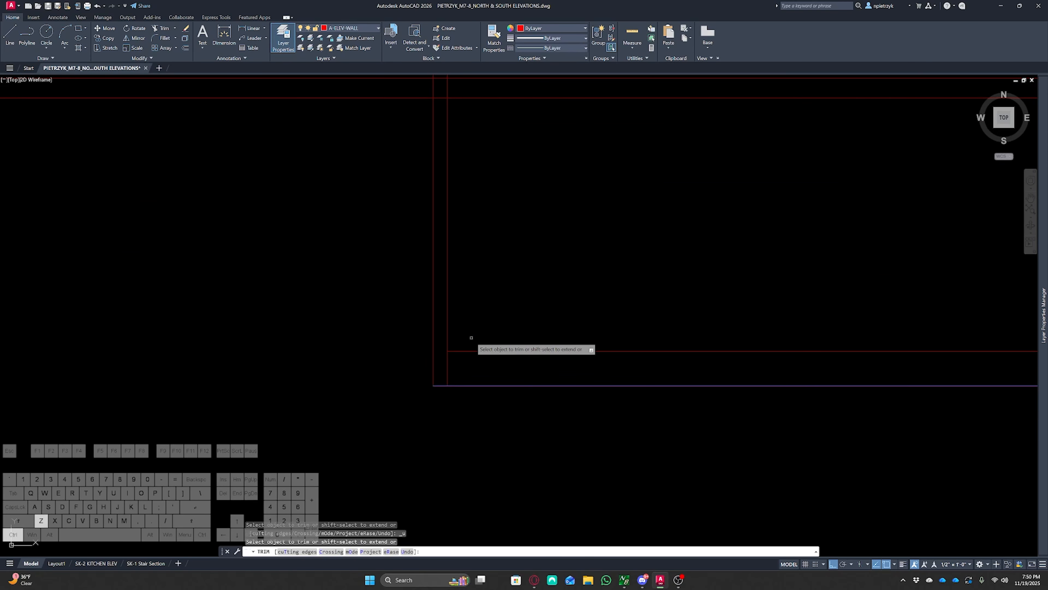
# Trim the overlapping ray ends at the lower-left corner of the elevation ray grid
pyautogui.click(434, 343)
pyautogui.click(448, 361)
pyautogui.scroll(-2, 553, 365)
pyautogui.moveTo(584, 373); pyautogui.dragTo(482, 362, button='middle')
pyautogui.click(442, 346)
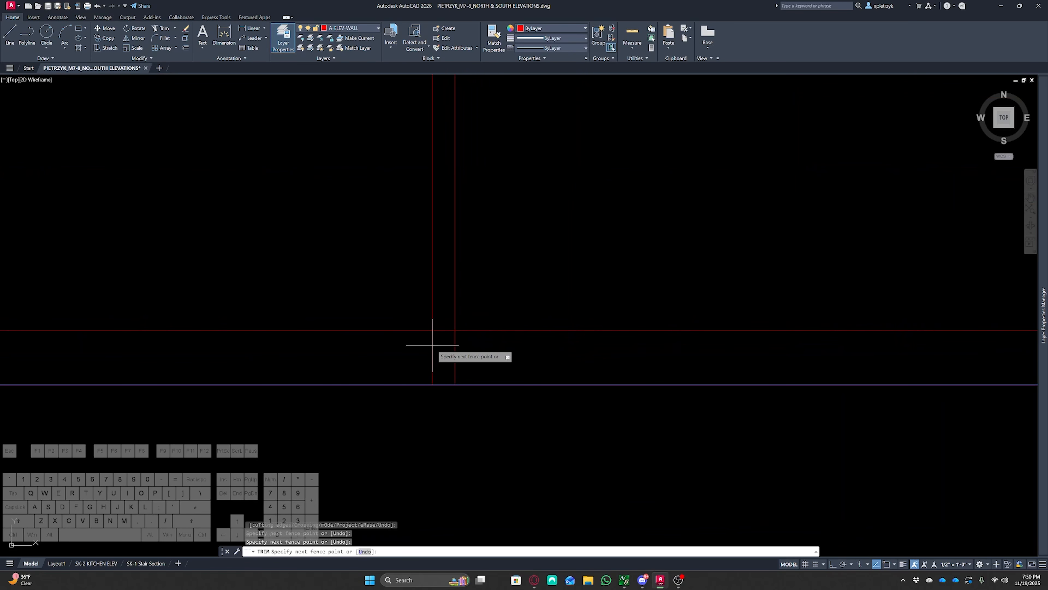
pyautogui.click(418, 343)
pyautogui.click(454, 316)
pyautogui.scroll(-4, 470, 328)
pyautogui.moveTo(614, 333); pyautogui.dragTo(267, 354, button='middle')
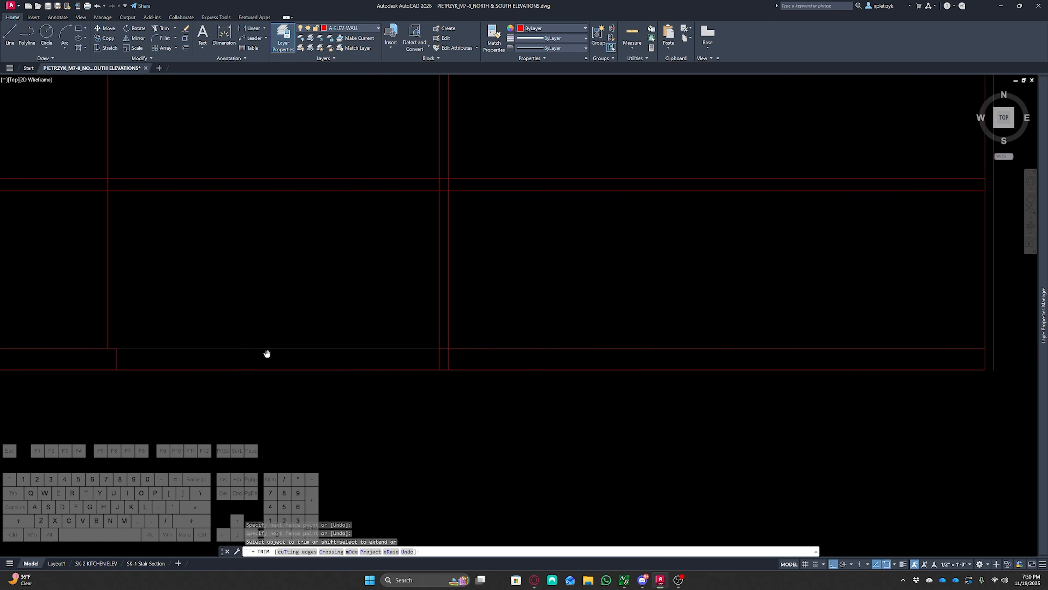
pyautogui.scroll(4, 442, 337)
pyautogui.click(419, 344)
pyautogui.click(445, 347)
pyautogui.click(454, 385)
pyautogui.click(471, 385)
# Trim the overlapping ray ends at the lower-right corner of the ray grid and exit Trim
pyautogui.scroll(-4, 472, 385)
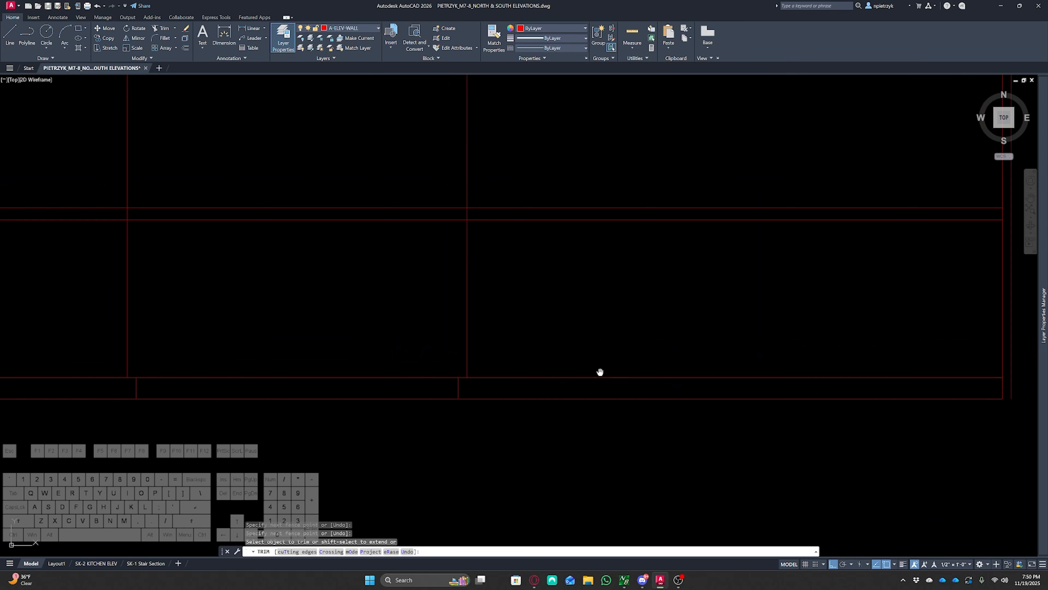
pyautogui.moveTo(599, 372); pyautogui.dragTo(234, 366, button='middle')
pyautogui.scroll(4, 660, 364)
pyautogui.keyDown('shift'); pyautogui.click(595, 378); pyautogui.keyUp('shift')
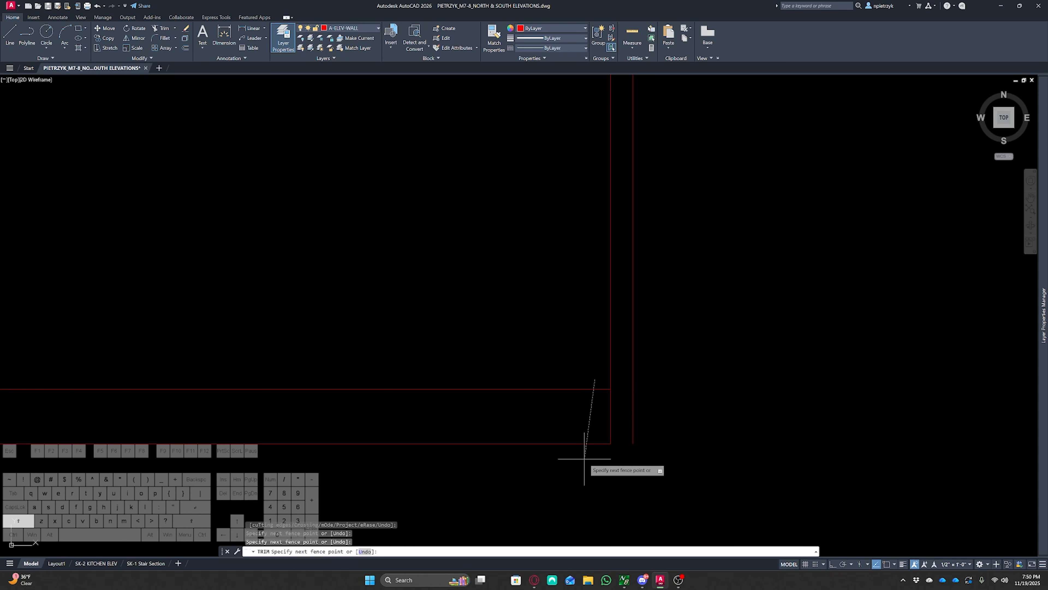
pyautogui.keyDown('shift'); pyautogui.click(584, 460); pyautogui.keyUp('shift')
pyautogui.click(620, 419)
pyautogui.click(581, 410)
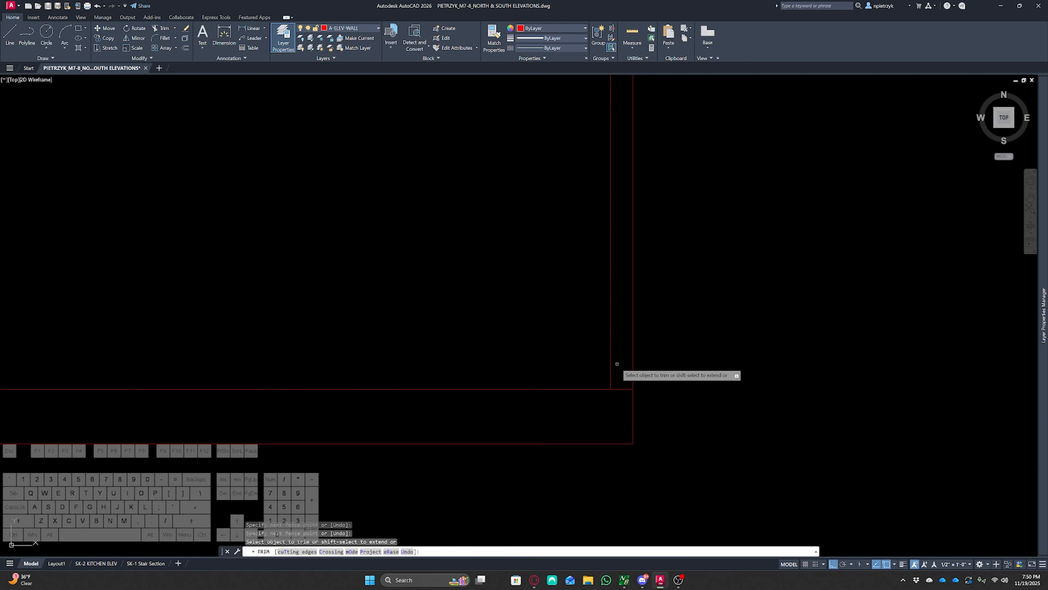
pyautogui.scroll(-5, 656, 365)
pyautogui.press('Escape')
# Erase a stray construction ray beside the elevation grid
pyautogui.scroll(-3, 661, 362)
pyautogui.scroll(4, 468, 304)
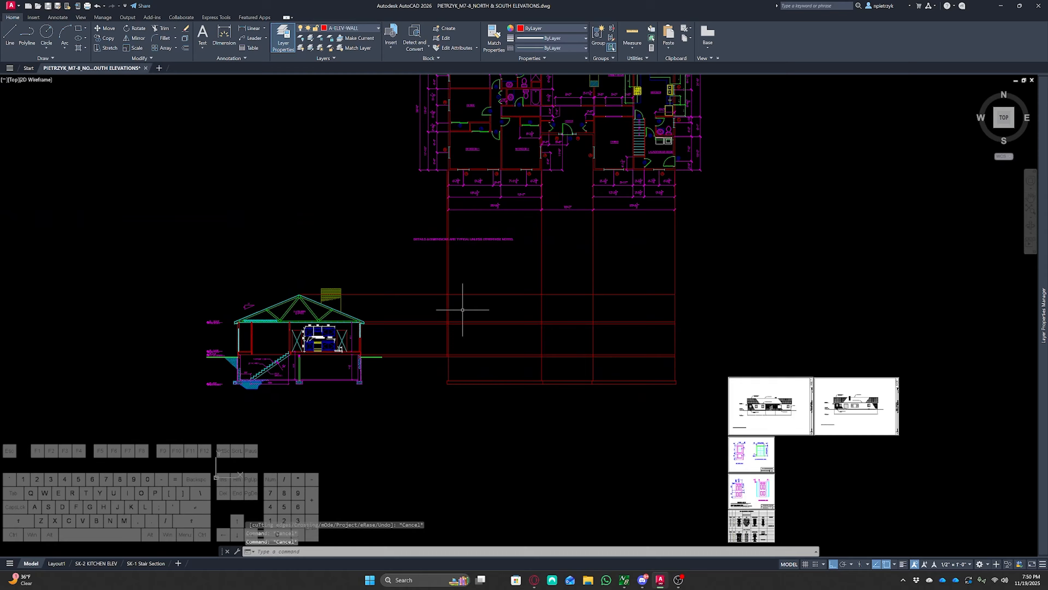
pyautogui.click(441, 283)
pyautogui.press('Delete')
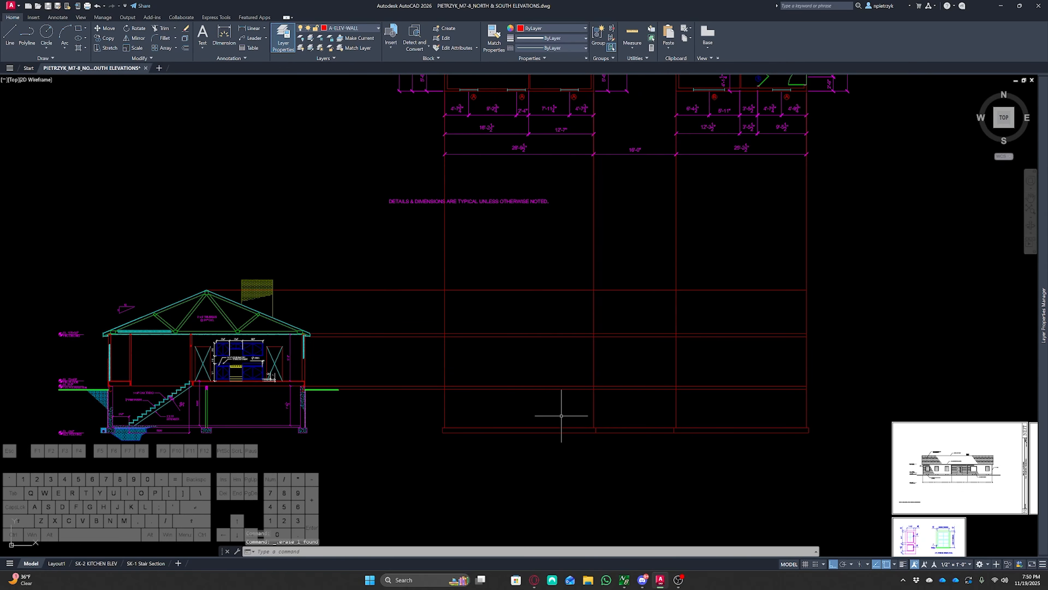
# Draw short vertical polylines closing the ends of the foundation band at the left side of the grid
pyautogui.moveTo(549, 383); pyautogui.dragTo(538, 391, button='middle')
pyautogui.scroll(8, 436, 443)
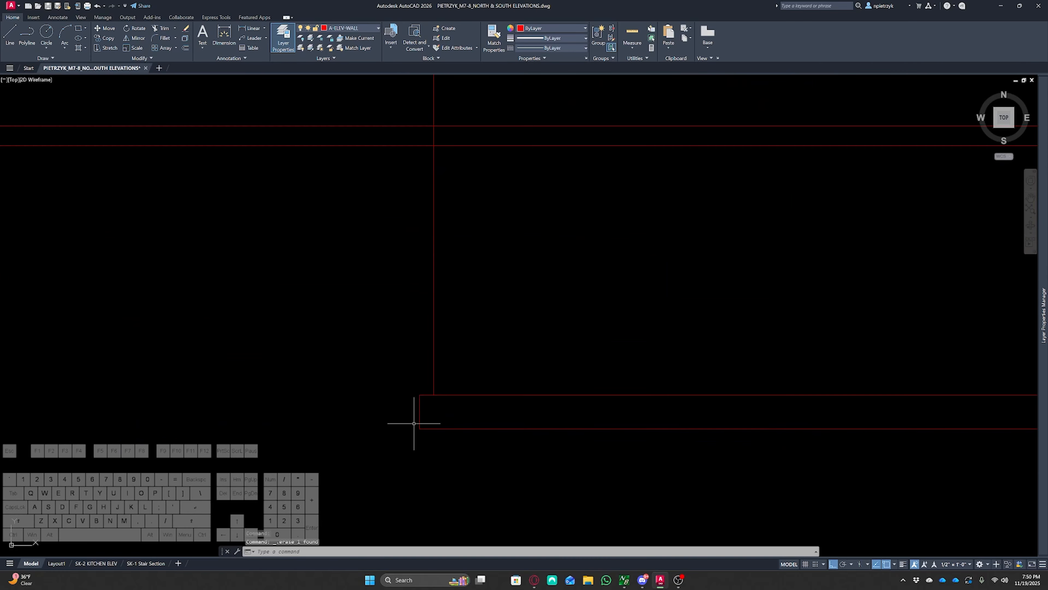
pyautogui.write('pl')
pyautogui.press('Return')
pyautogui.click(420, 396)
pyautogui.click(415, 328)
pyautogui.press('Escape')
pyautogui.scroll(-5, 421, 328)
pyautogui.moveTo(584, 335); pyautogui.dragTo(389, 322, button='middle')
pyautogui.scroll(5, 432, 336)
pyautogui.press('space')
pyautogui.click(442, 345)
pyautogui.click(442, 316)
pyautogui.press('Escape')
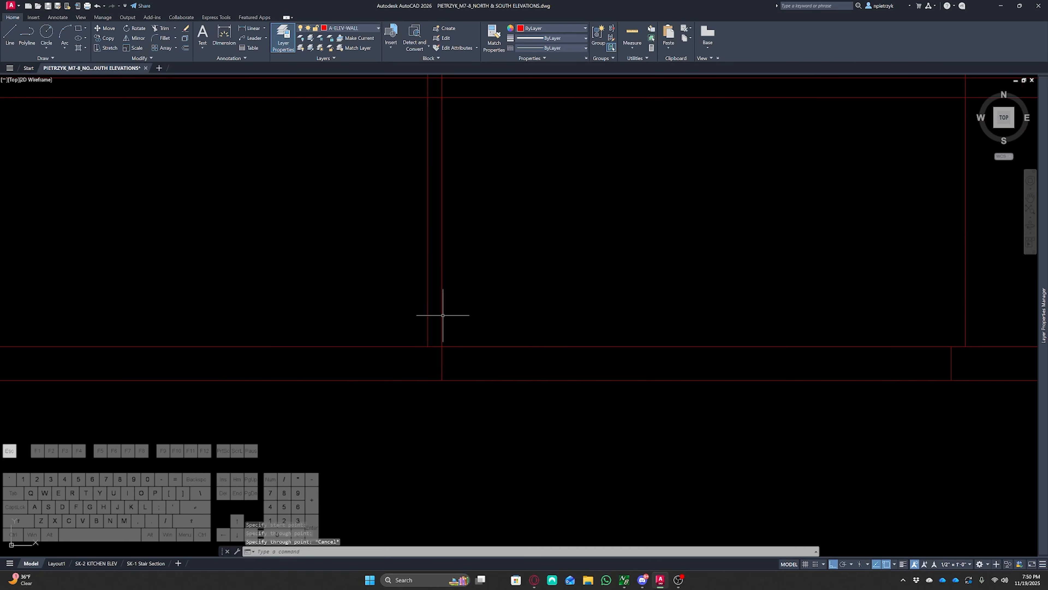
# Draw further short vertical polylines across the foundation band toward the right side of the grid
pyautogui.moveTo(676, 290); pyautogui.dragTo(281, 318, button='middle')
pyautogui.press('space')
pyautogui.click(557, 373)
pyautogui.click(558, 347)
pyautogui.press('Escape')
pyautogui.scroll(-4, 657, 331)
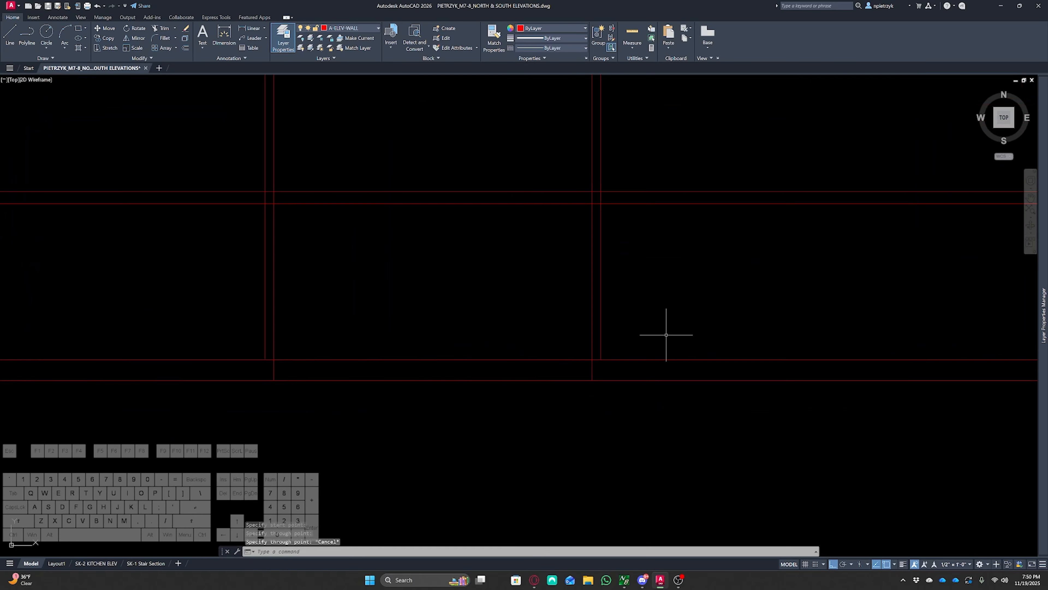
pyautogui.moveTo(676, 333); pyautogui.dragTo(204, 367, button='middle')
pyautogui.press('space')
pyautogui.click(665, 389)
pyautogui.click(665, 389)
pyautogui.press('Escape')
pyautogui.scroll(-6, 686, 351)
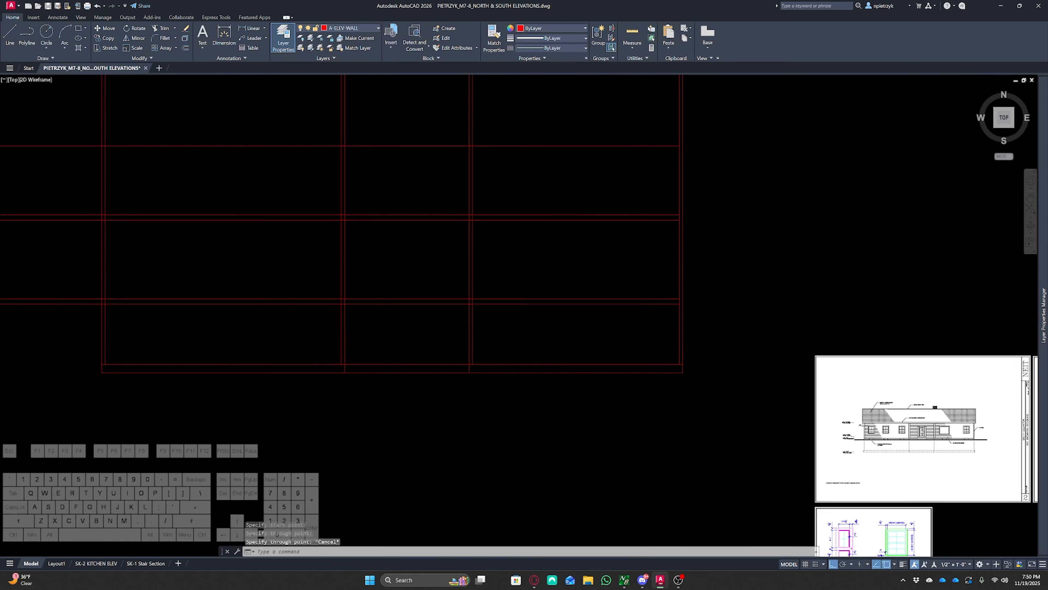
# Examine the floor plan's outer wall corners where the vertical rays meet them
pyautogui.moveTo(700, 262); pyautogui.dragTo(630, 479, button='middle')
pyautogui.moveTo(649, 293); pyautogui.dragTo(629, 549, button='middle')
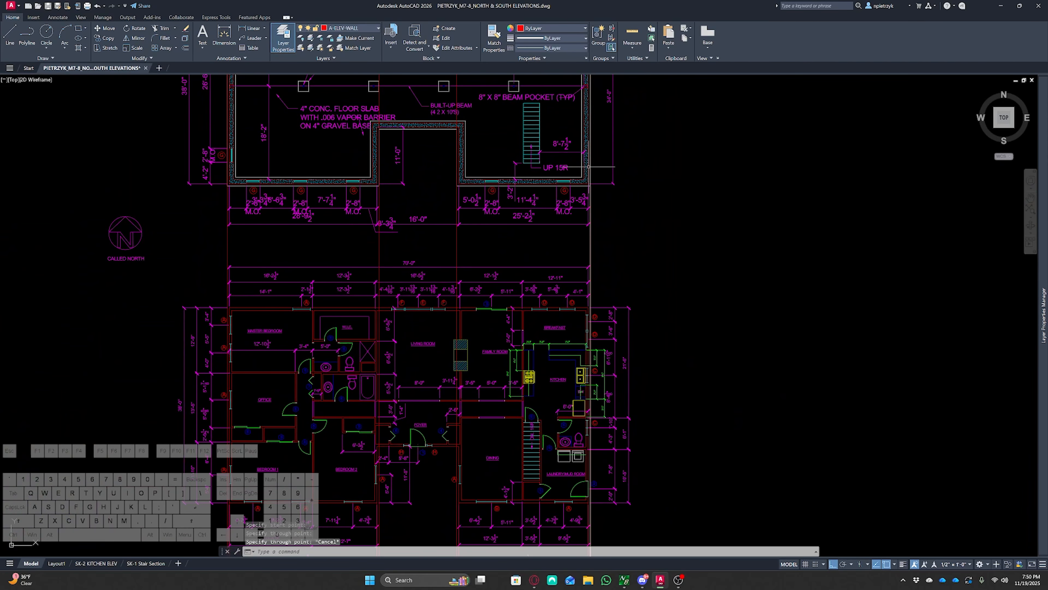
pyautogui.scroll(6, 588, 166)
pyautogui.click(605, 321)
pyautogui.click(592, 314)
pyautogui.scroll(2, 590, 265)
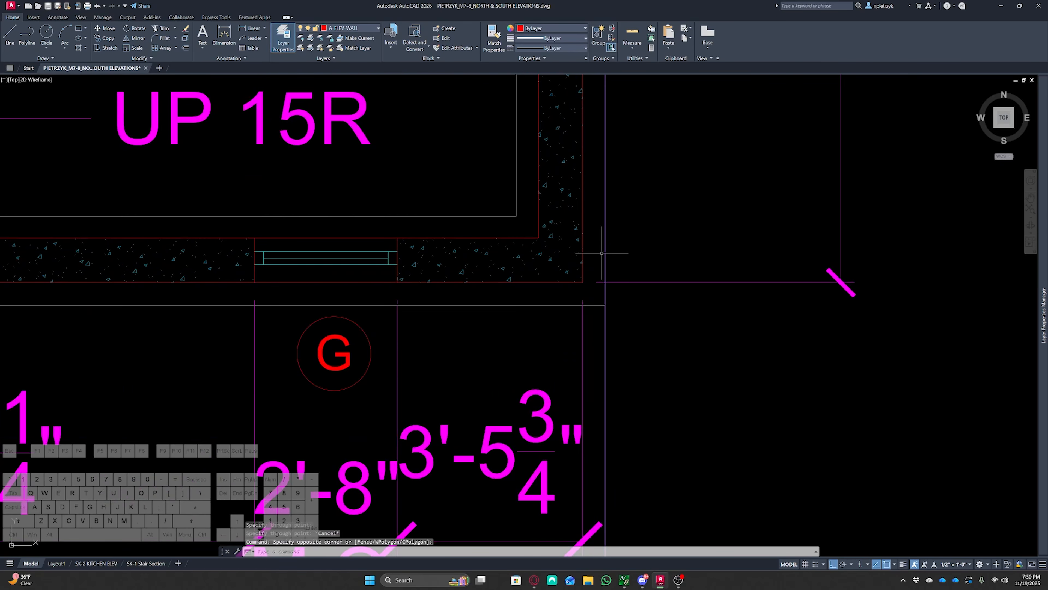
pyautogui.scroll(-3, 605, 301)
pyautogui.moveTo(421, 358); pyautogui.dragTo(587, 354, button='middle')
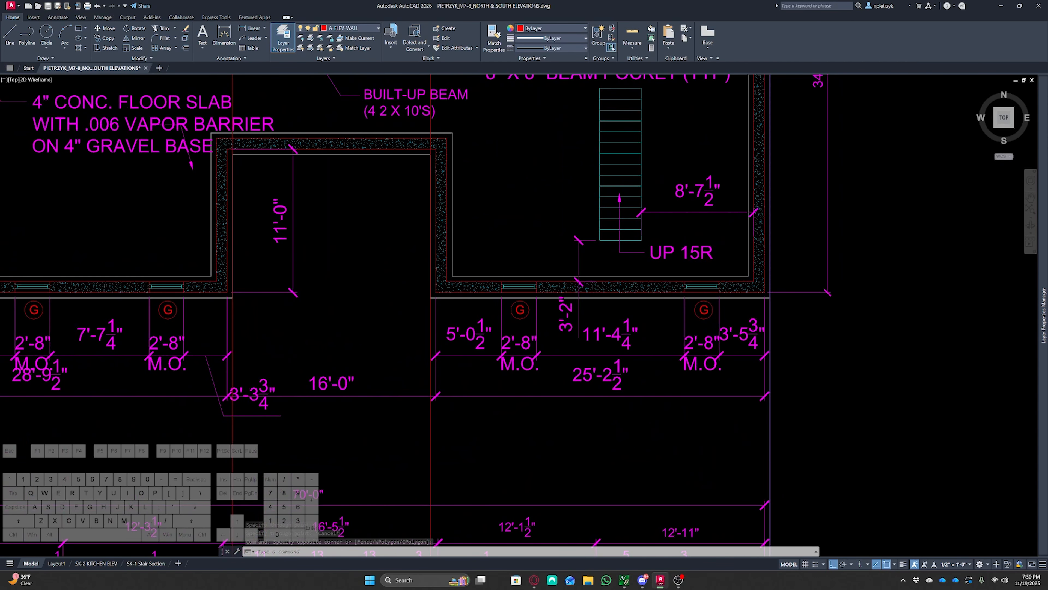
pyautogui.scroll(4, 415, 295)
pyautogui.moveTo(416, 293); pyautogui.dragTo(580, 335, button='middle')
pyautogui.scroll(-2, 702, 274)
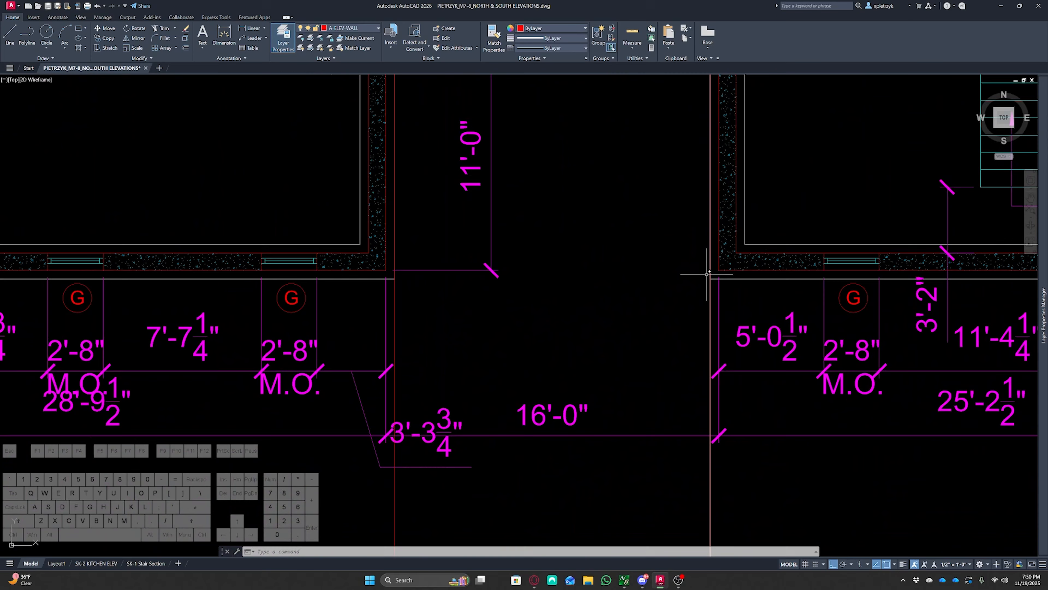
pyautogui.moveTo(327, 294); pyautogui.dragTo(857, 322, button='middle')
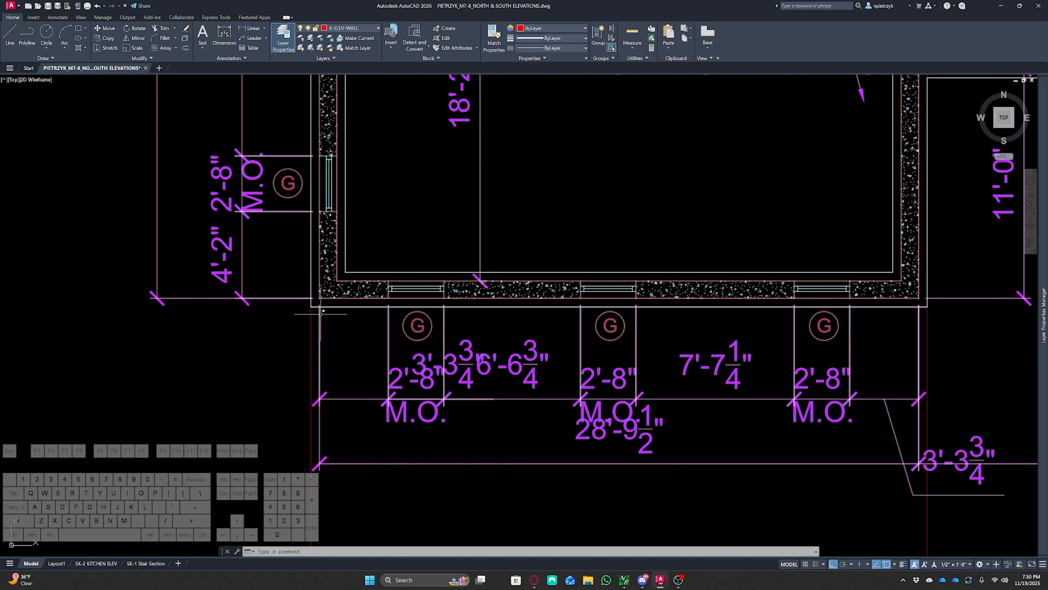
pyautogui.scroll(-8, 288, 315)
pyautogui.press('Escape')
pyautogui.moveTo(416, 376); pyautogui.dragTo(417, 194, button='middle')
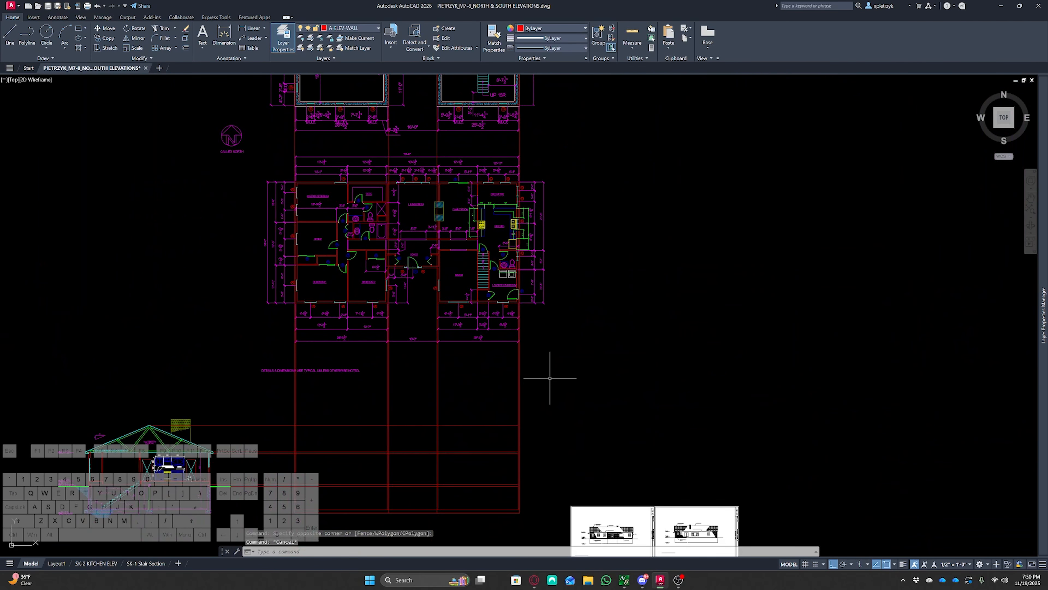
pyautogui.scroll(2, 520, 381)
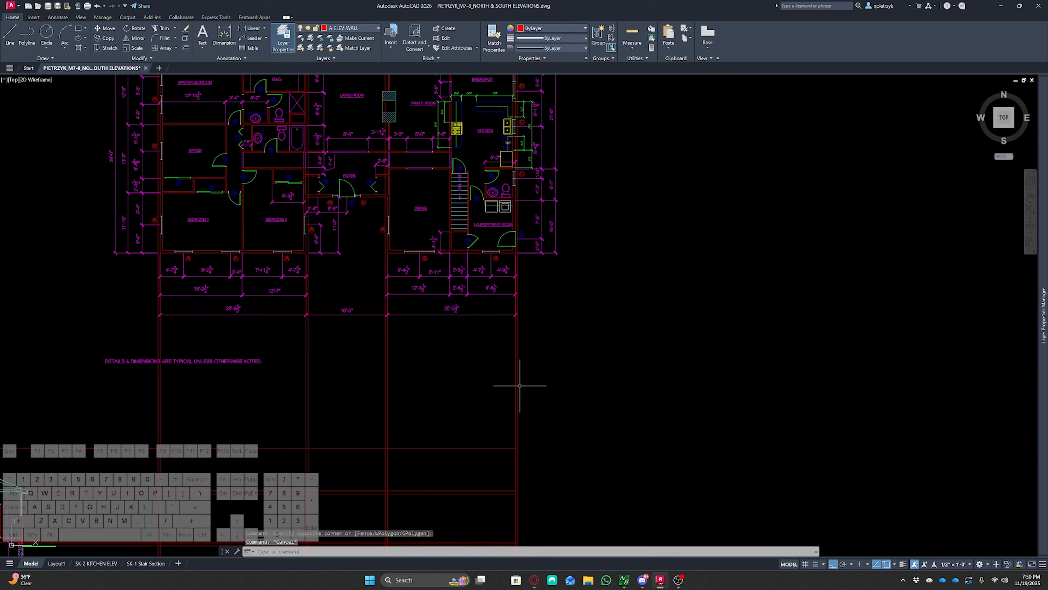
# Select and erase the extra vertical lines running up through the floor plan above the grid
pyautogui.click(386, 379)
pyautogui.click(308, 379)
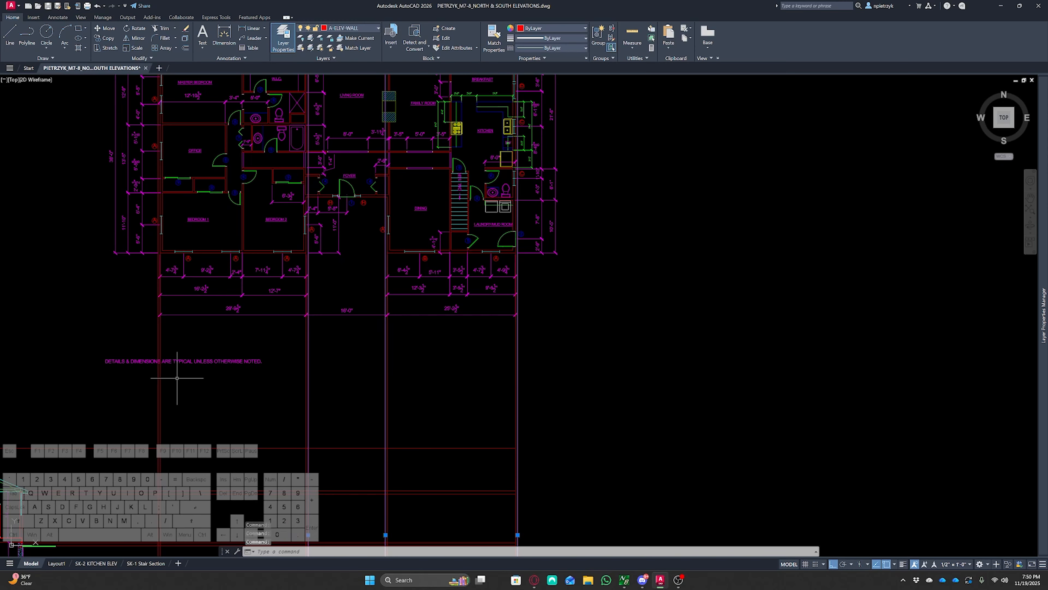
pyautogui.click(159, 378)
pyautogui.moveTo(182, 386); pyautogui.dragTo(311, 285, button='middle')
pyautogui.press('Delete')
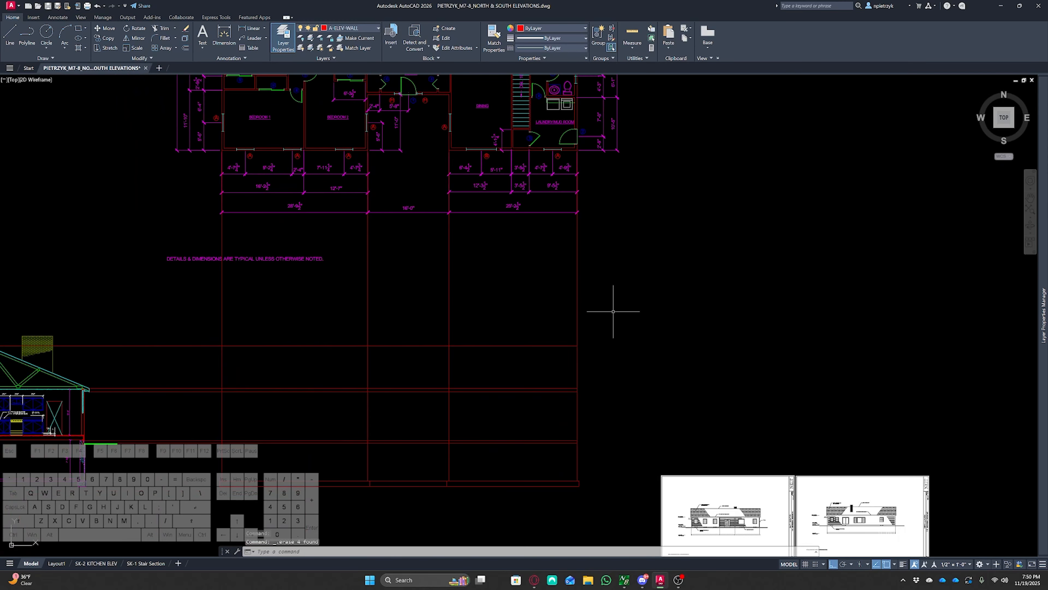
# Move the foundation band lines onto the A-ELEV-FOUNDATION layer
pyautogui.moveTo(614, 312); pyautogui.dragTo(656, 260, button='middle')
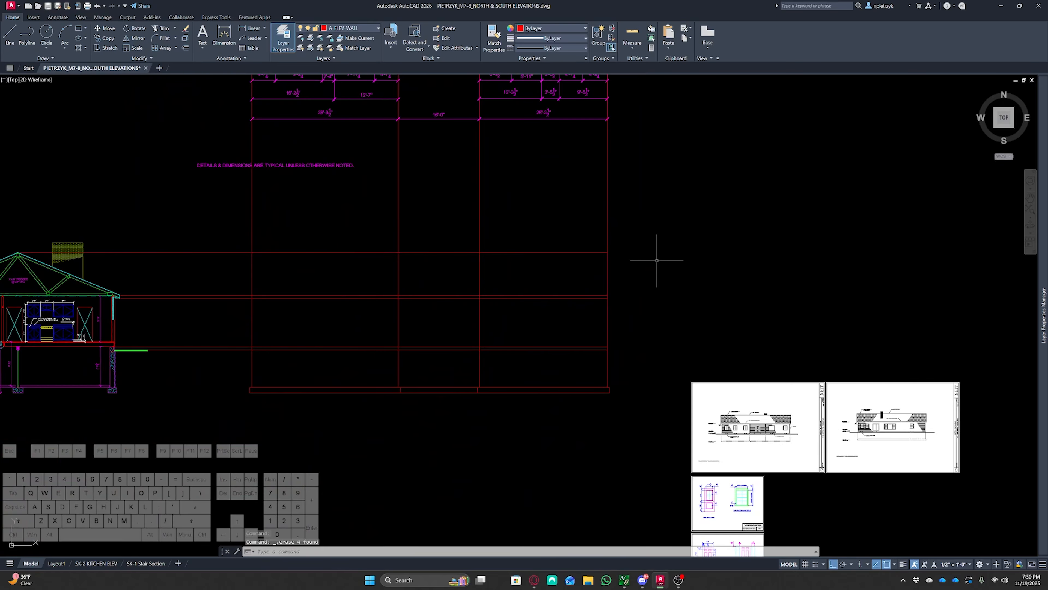
pyautogui.click(230, 374)
pyautogui.click(649, 443)
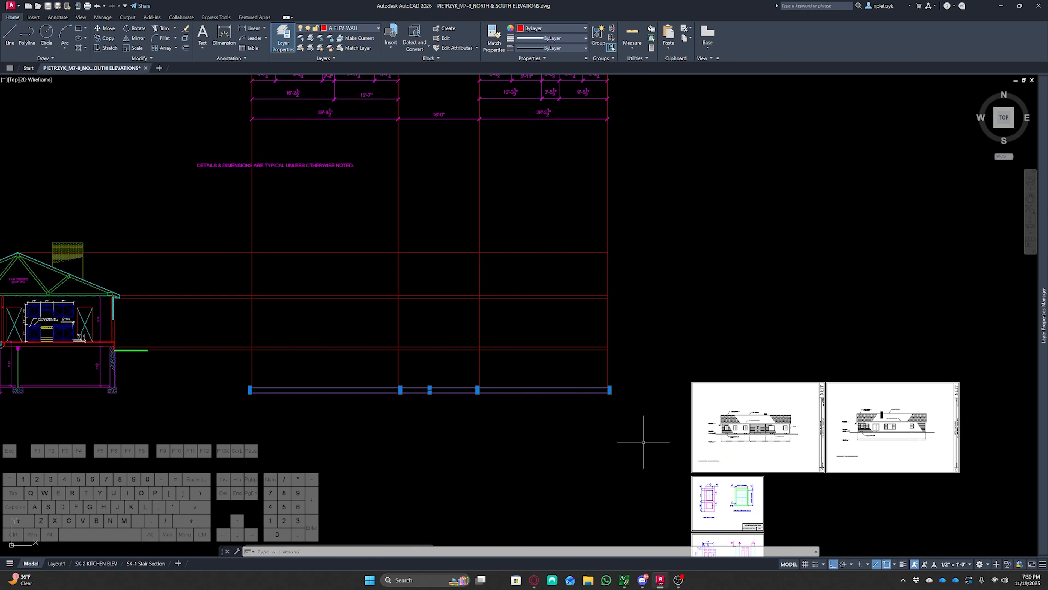
pyautogui.click(358, 27)
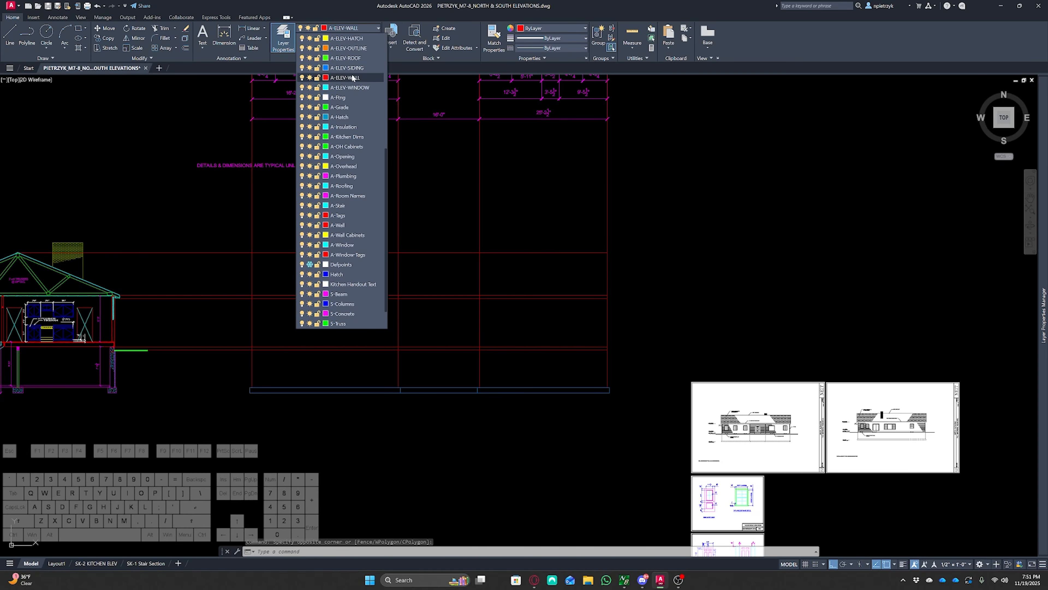
pyautogui.scroll(2, 353, 72)
pyautogui.scroll(1, 361, 67)
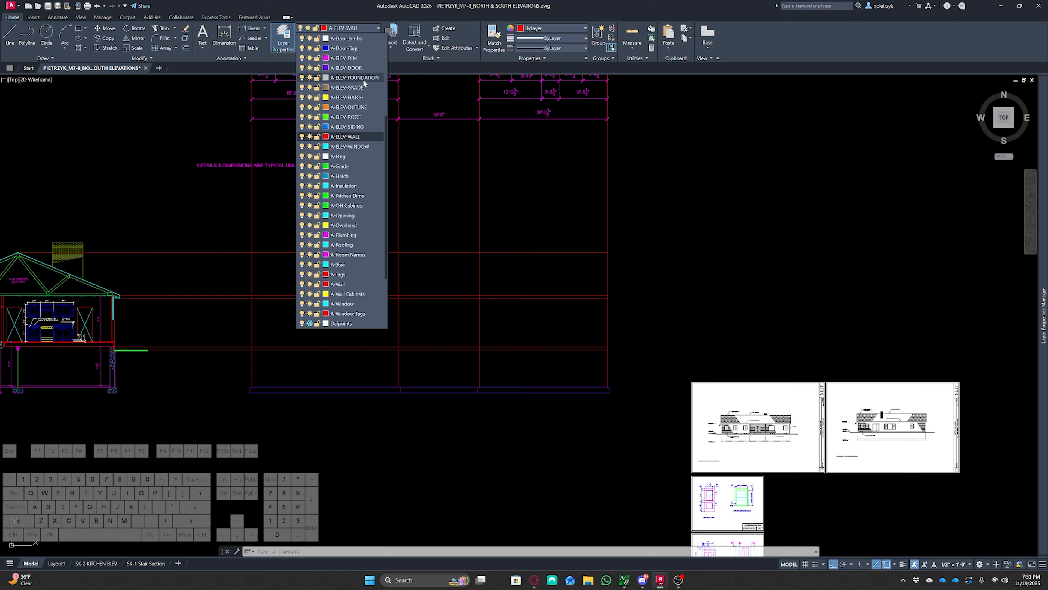
pyautogui.click(362, 79)
pyautogui.press('Escape')
pyautogui.press('Escape')
pyautogui.press('Escape')
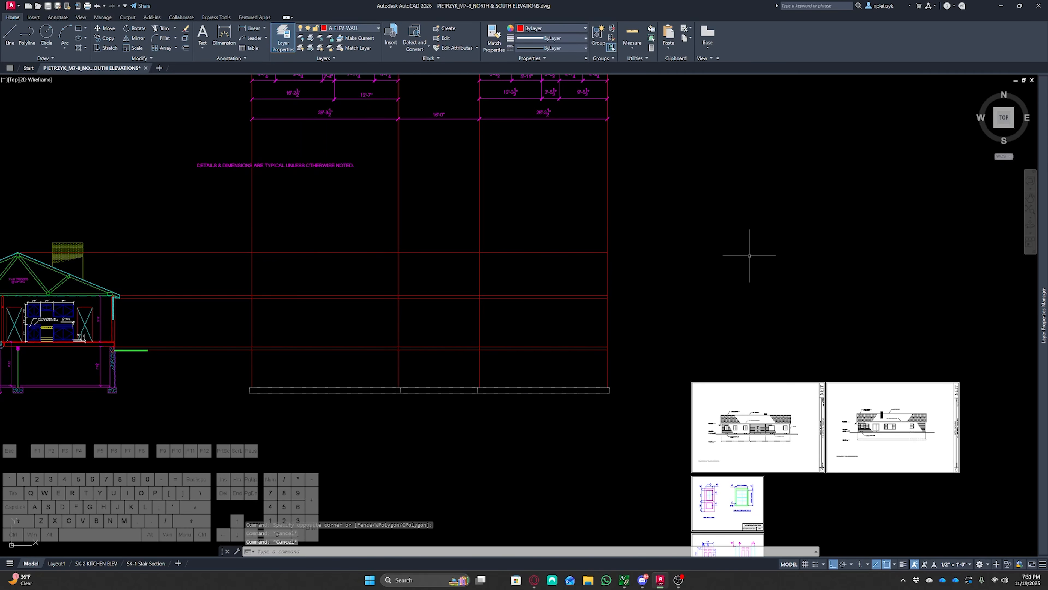
# Set the annotation scale to 1/4" = 1'-0"
pyautogui.moveTo(561, 349); pyautogui.dragTo(644, 334, button='middle')
pyautogui.scroll(2, 644, 335)
pyautogui.moveTo(580, 367); pyautogui.dragTo(659, 342, button='middle')
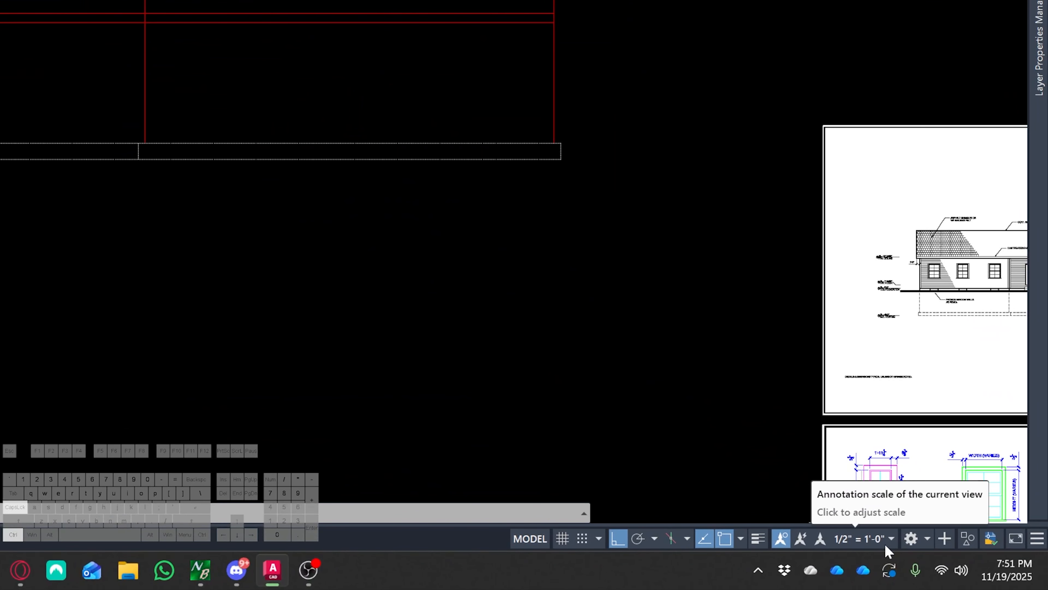
pyautogui.click(885, 543)
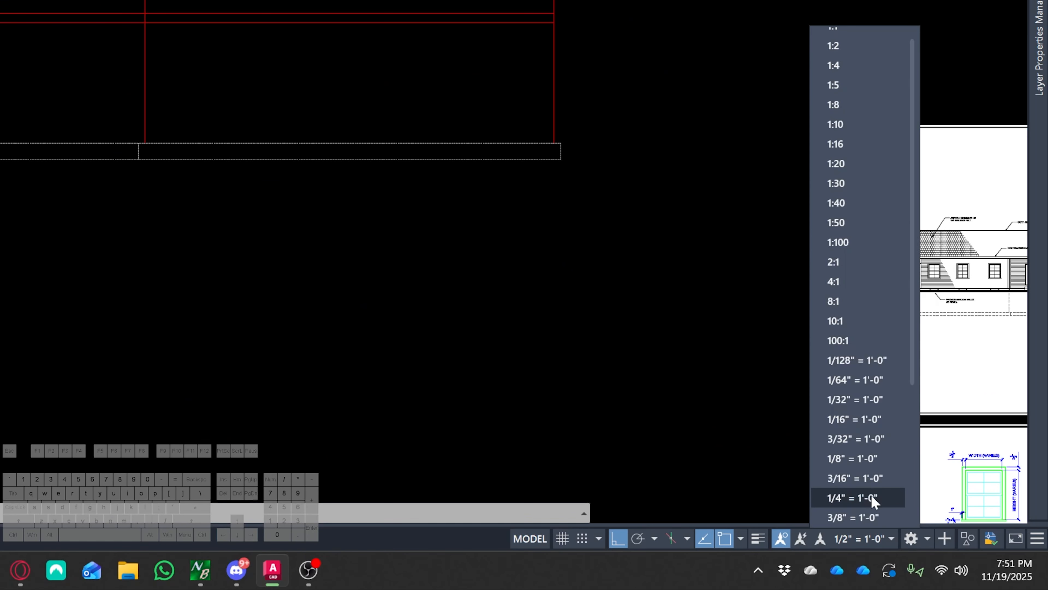
pyautogui.click(870, 495)
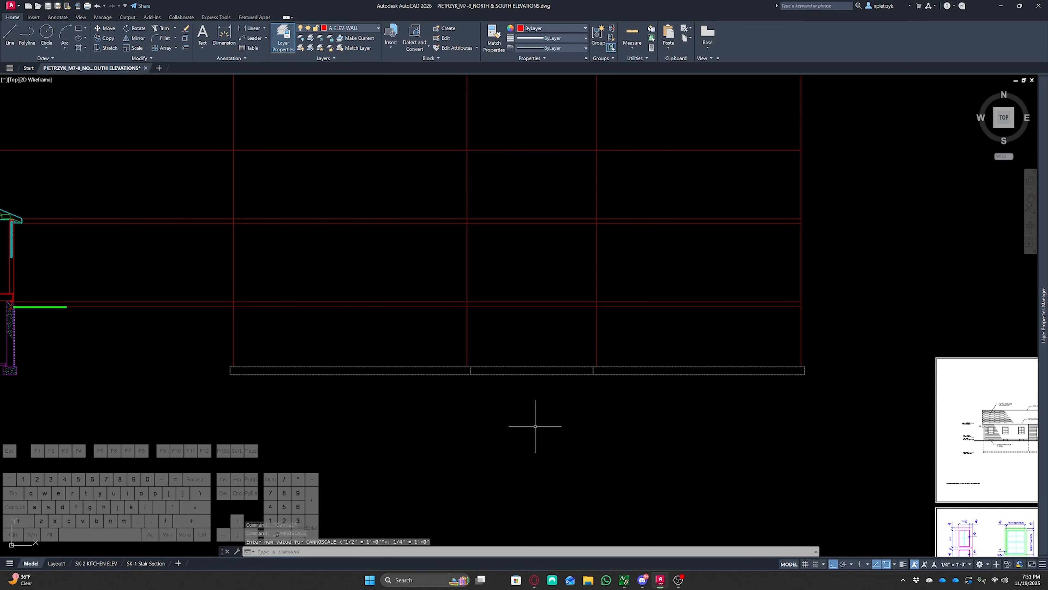
# Regenerate the drawing and set the linetype scale to 1
pyautogui.write('re')
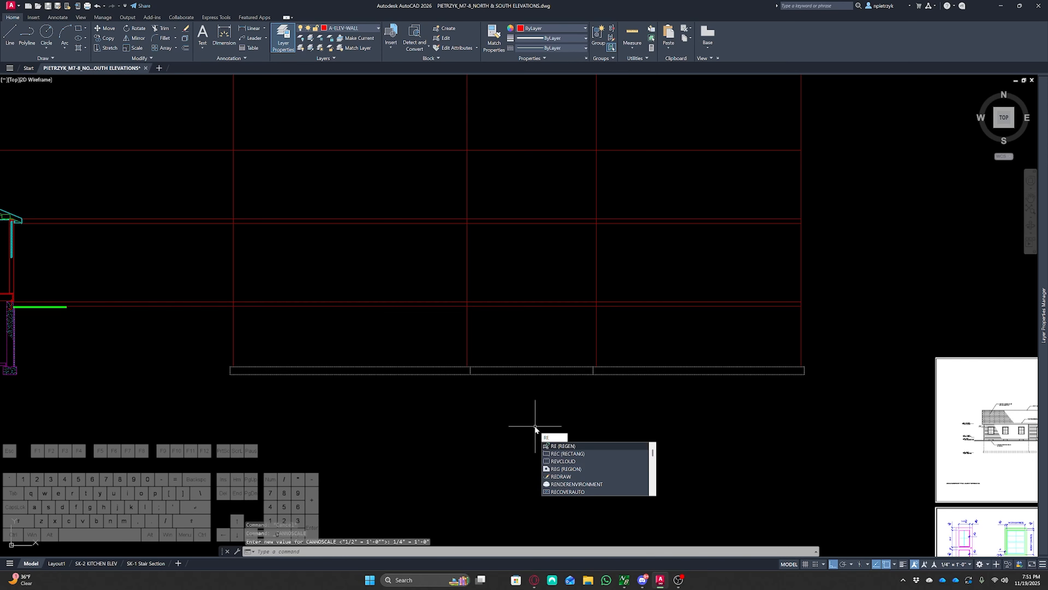
pyautogui.press('Return')
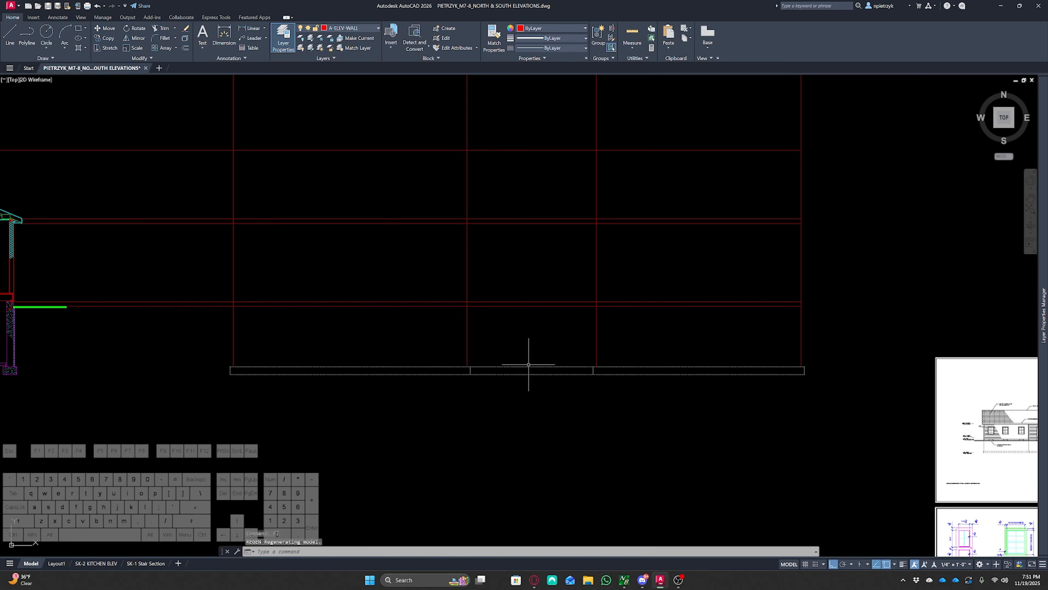
pyautogui.write('l')
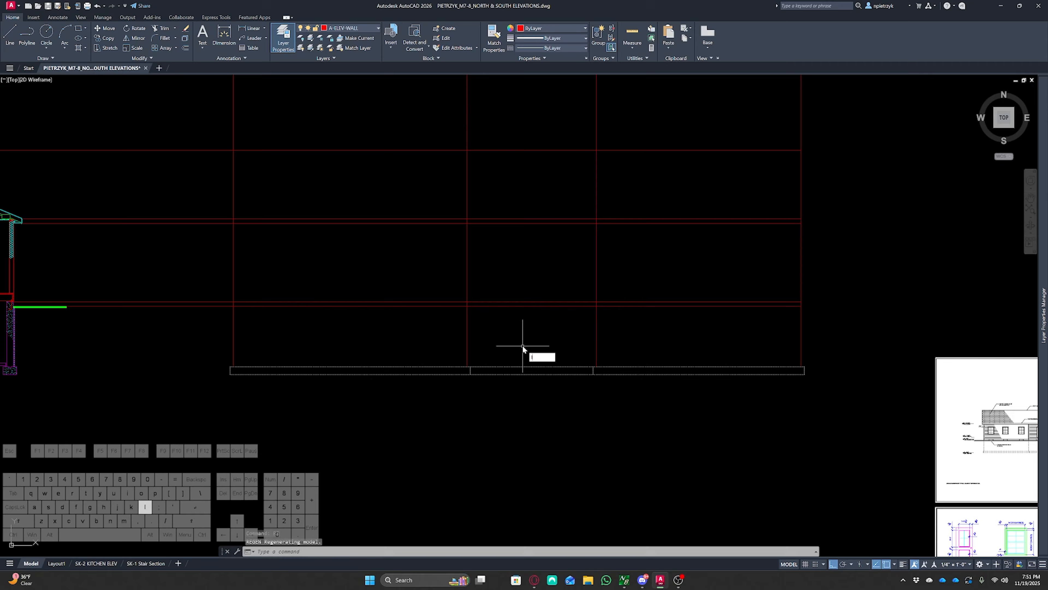
pyautogui.write('ts')
pyautogui.press('Return')
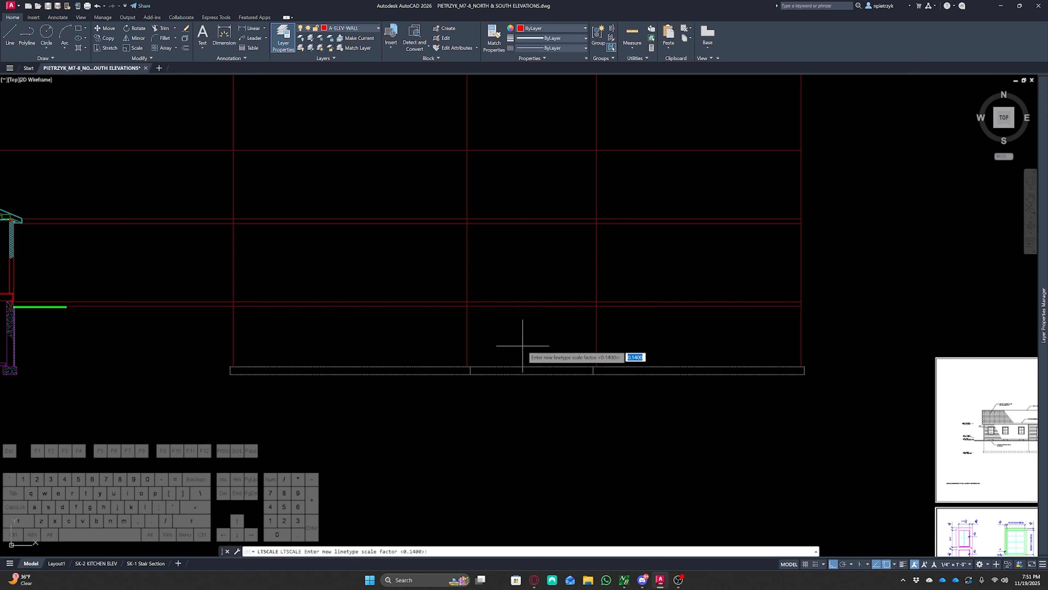
pyautogui.write('1')
pyautogui.press('Return')
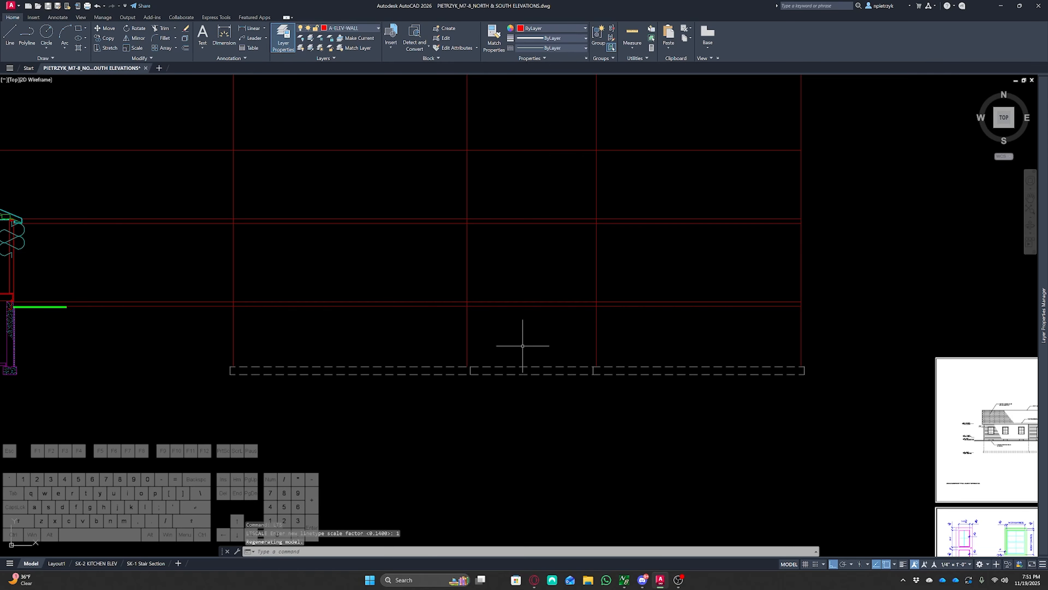
# Erase a leftover line beside the cross section's right wall
pyautogui.moveTo(367, 343); pyautogui.dragTo(847, 412, button='middle')
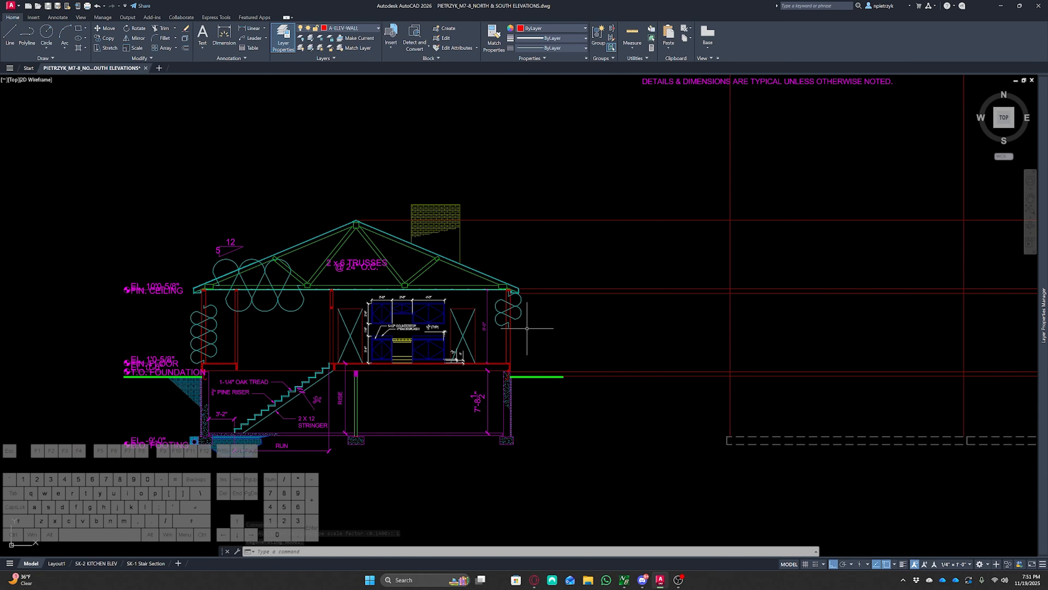
pyautogui.click(520, 317)
pyautogui.press('Delete')
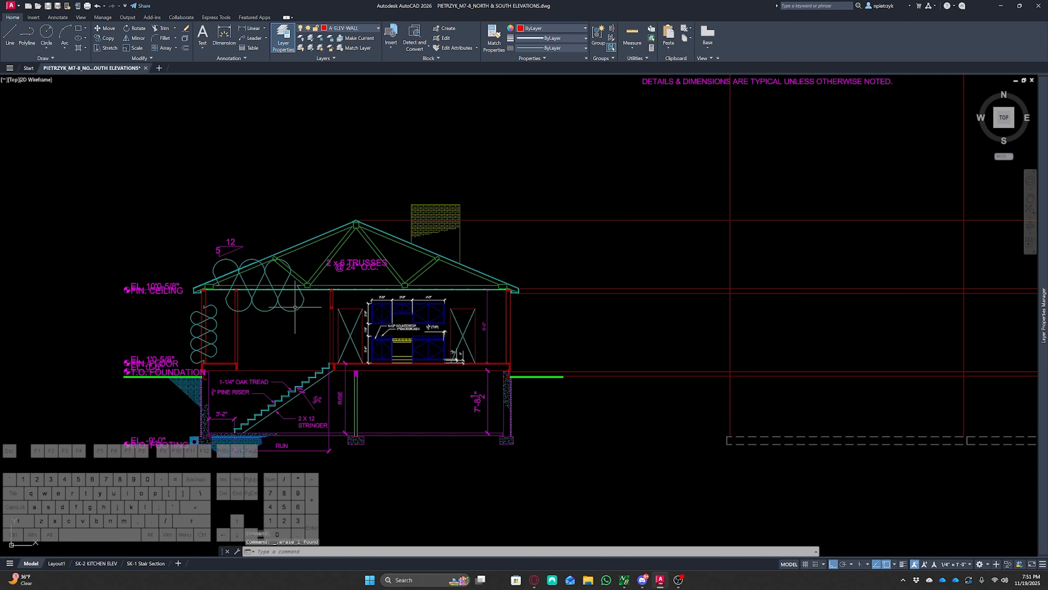
# Erase two leftover lines inside the cross section's left exterior wall
pyautogui.click(291, 308)
pyautogui.click(284, 319)
pyautogui.press('Delete')
pyautogui.click(214, 325)
pyautogui.press('Delete')
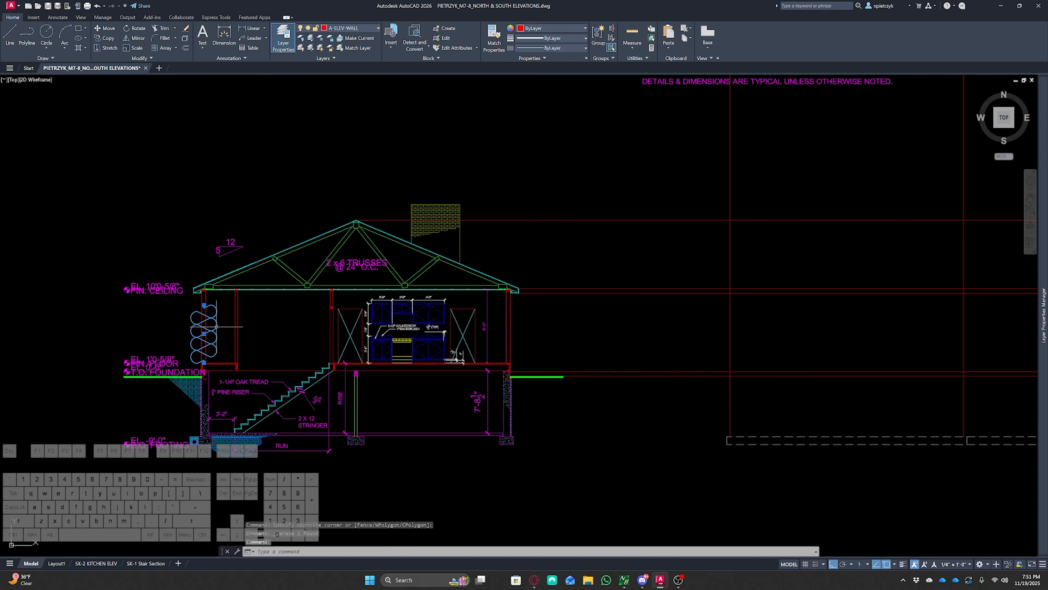
pyautogui.moveTo(493, 379)
pyautogui.mouseDown(button='middle')
pyautogui.moveTo(363, 403)
pyautogui.moveTo(237, 408)
pyautogui.mouseUp(button='middle')
pyautogui.moveTo(660, 400); pyautogui.dragTo(649, 367, button='middle')
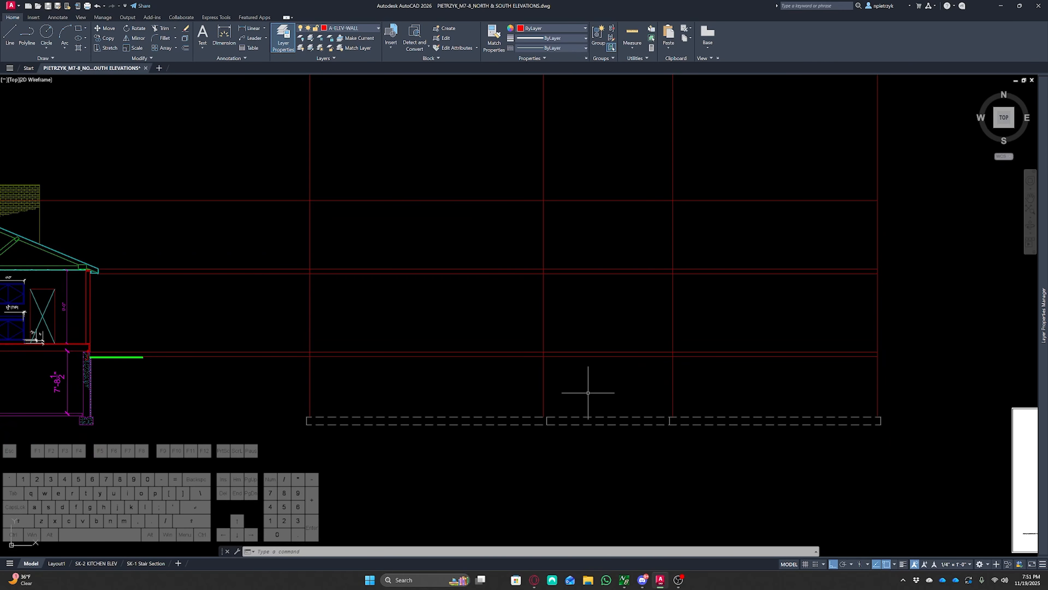
pyautogui.write('tr')
pyautogui.press('space')
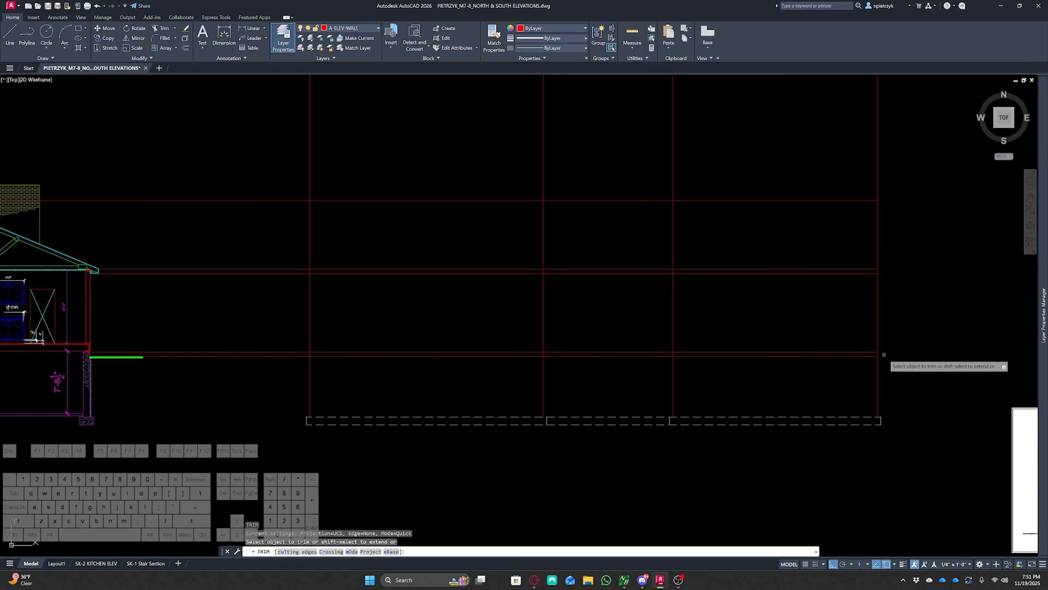
pyautogui.click(884, 355)
pyautogui.press('Escape')
pyautogui.press('Escape')
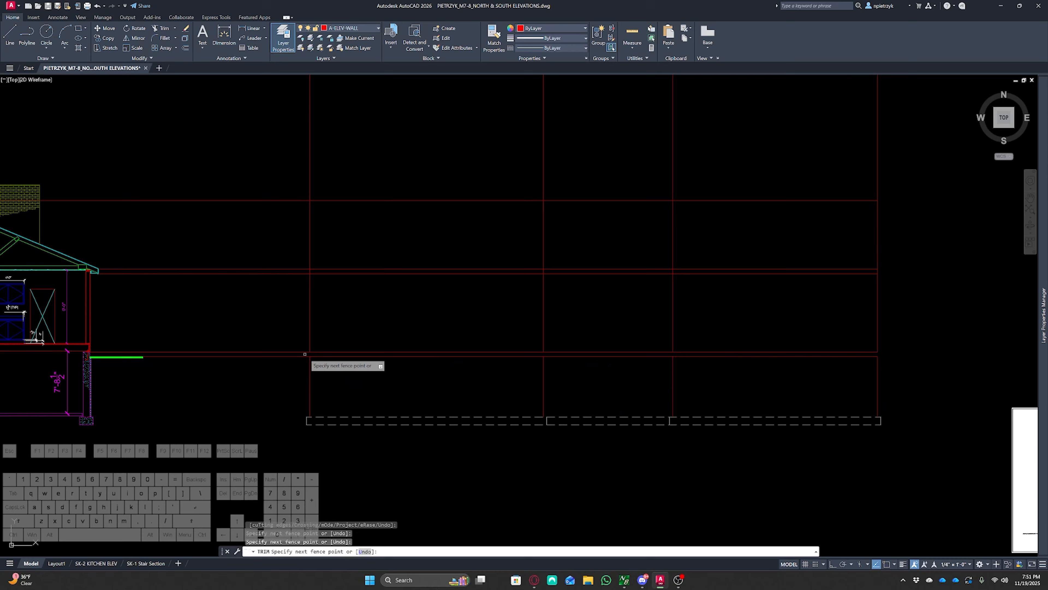
pyautogui.press('Escape')
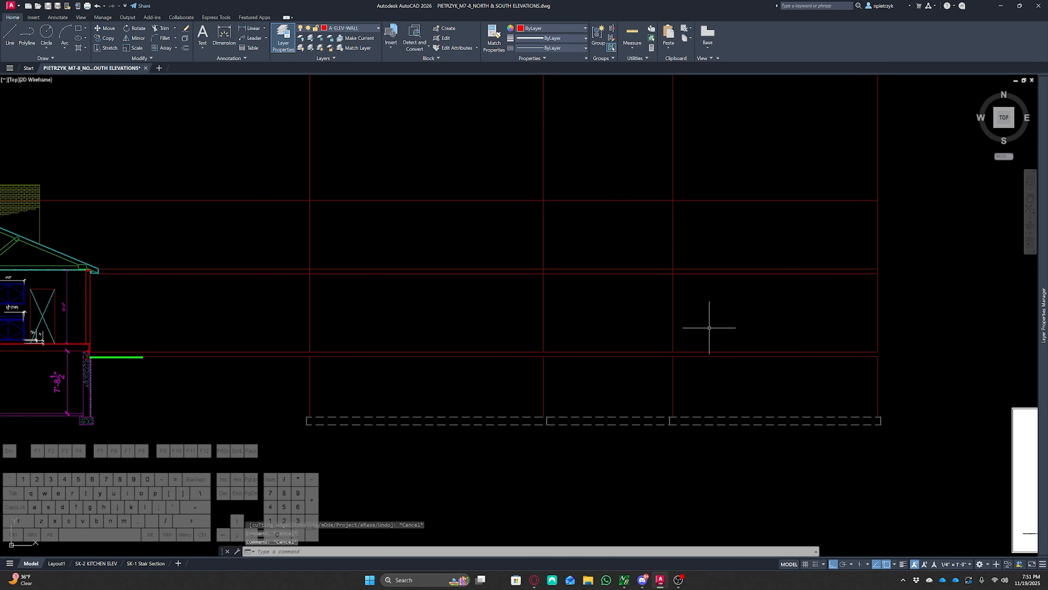
pyautogui.write('tr')
pyautogui.press('space')
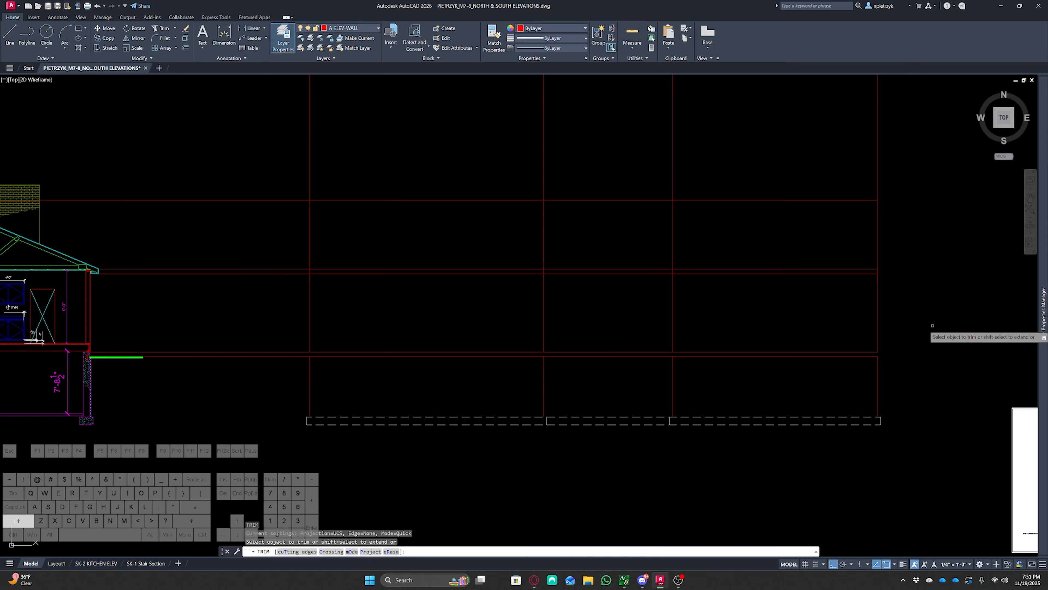
pyautogui.click(930, 330)
pyautogui.press('Escape')
pyautogui.press('Escape')
pyautogui.press('Escape')
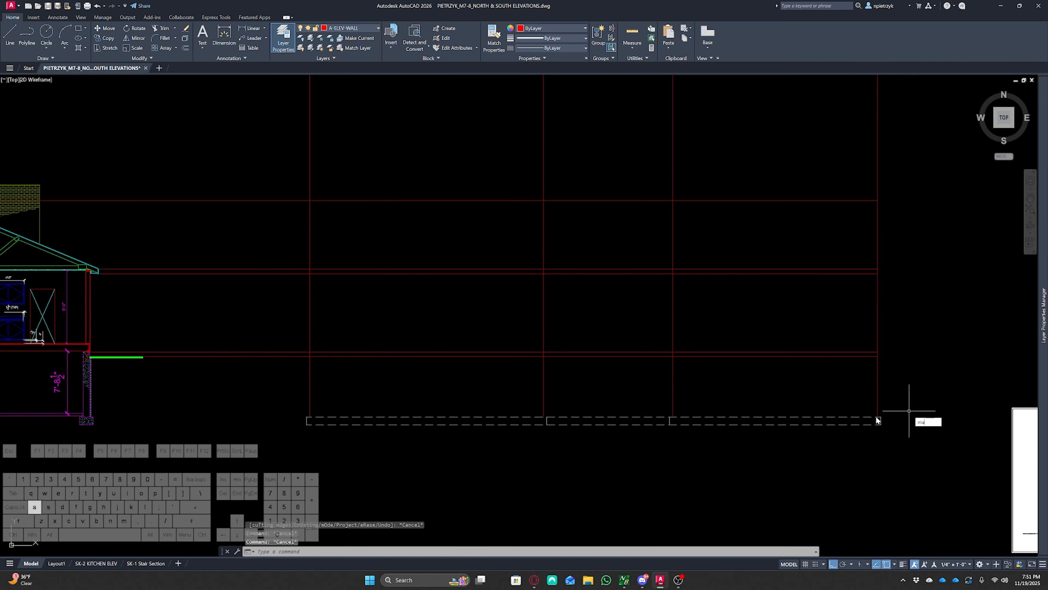
# Match the dashed foundation line's properties onto the vertical construction lines between grade and footing
pyautogui.write('ma')
pyautogui.press('space')
pyautogui.click(842, 418)
pyautogui.click(908, 399)
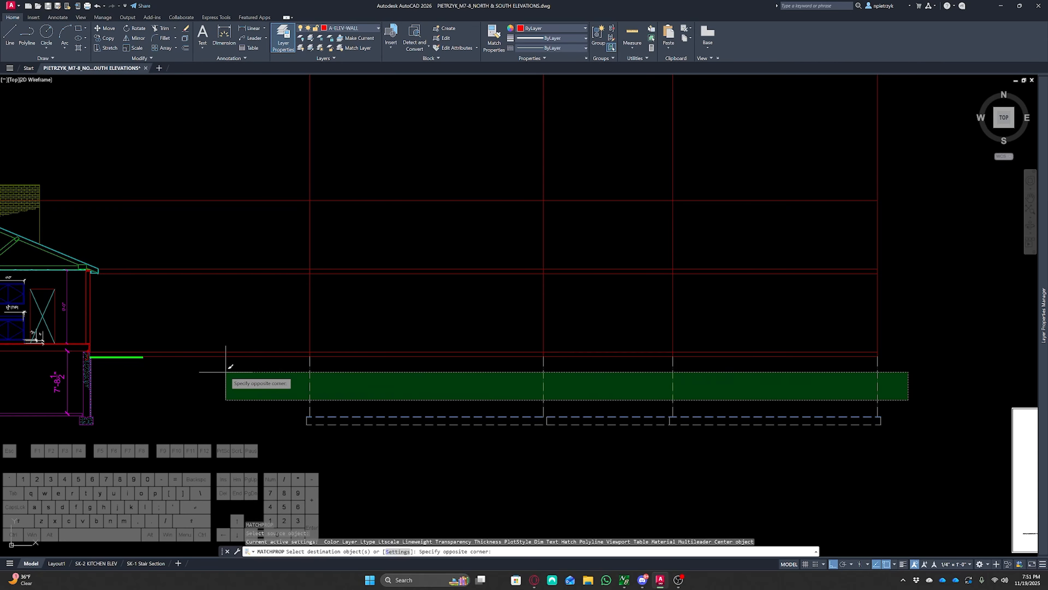
pyautogui.press('Escape')
pyautogui.press('Escape')
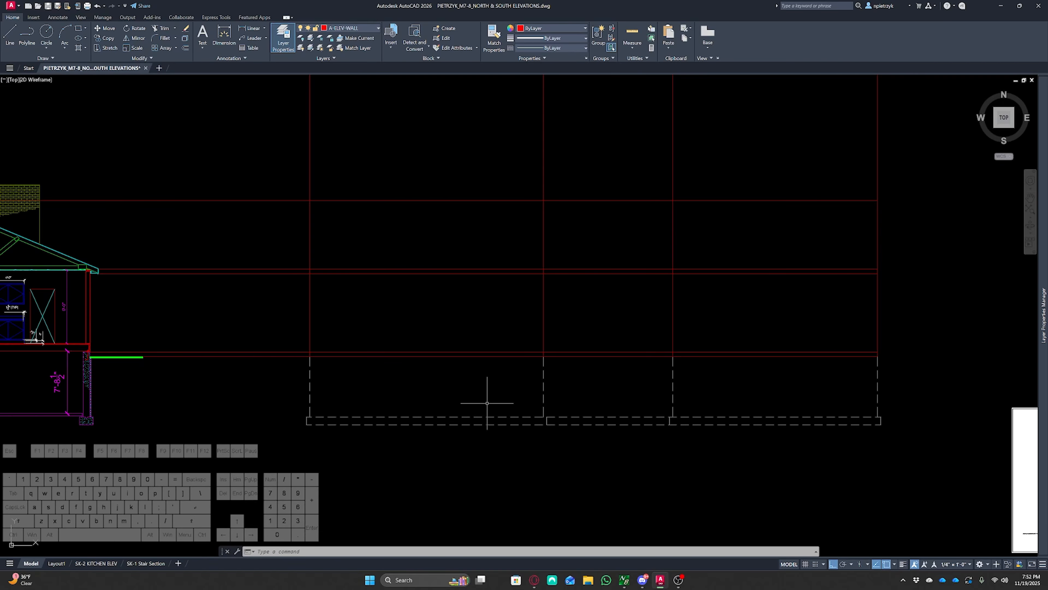
# Inspect the layer and properties of the dashed vertical foundation lines
pyautogui.scroll(4, 310, 353)
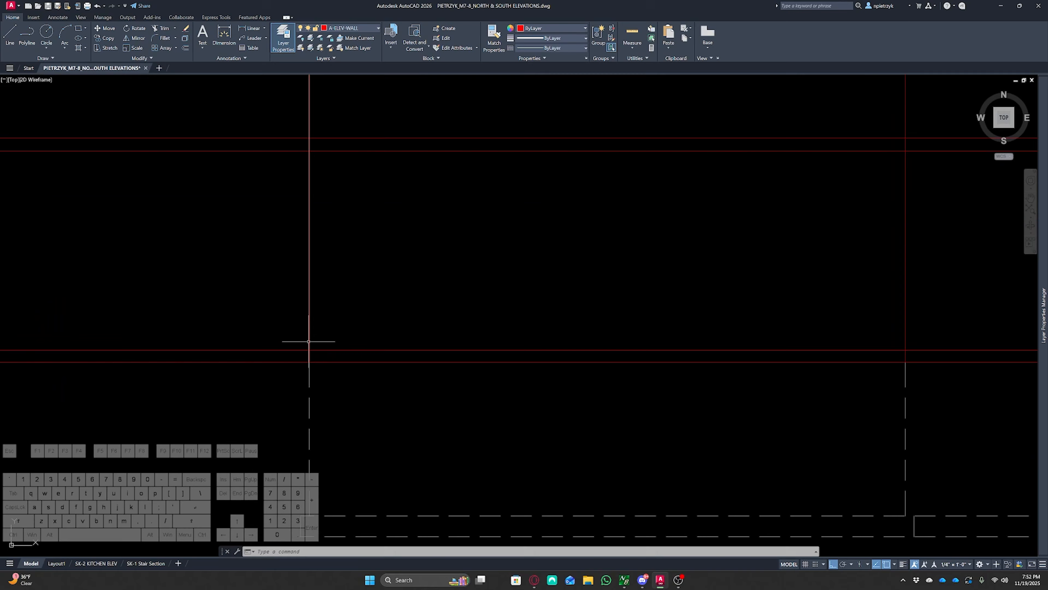
pyautogui.click(307, 339)
pyautogui.scroll(-3, 329, 324)
pyautogui.click(884, 306)
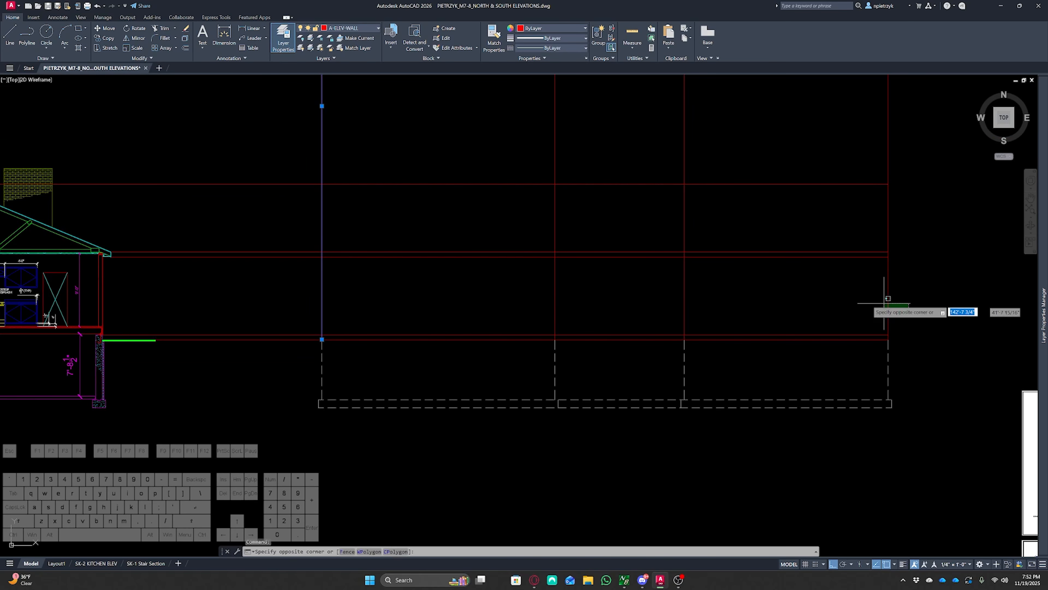
pyautogui.click(454, 293)
pyautogui.press('Escape')
pyautogui.press('Escape')
pyautogui.press('Escape')
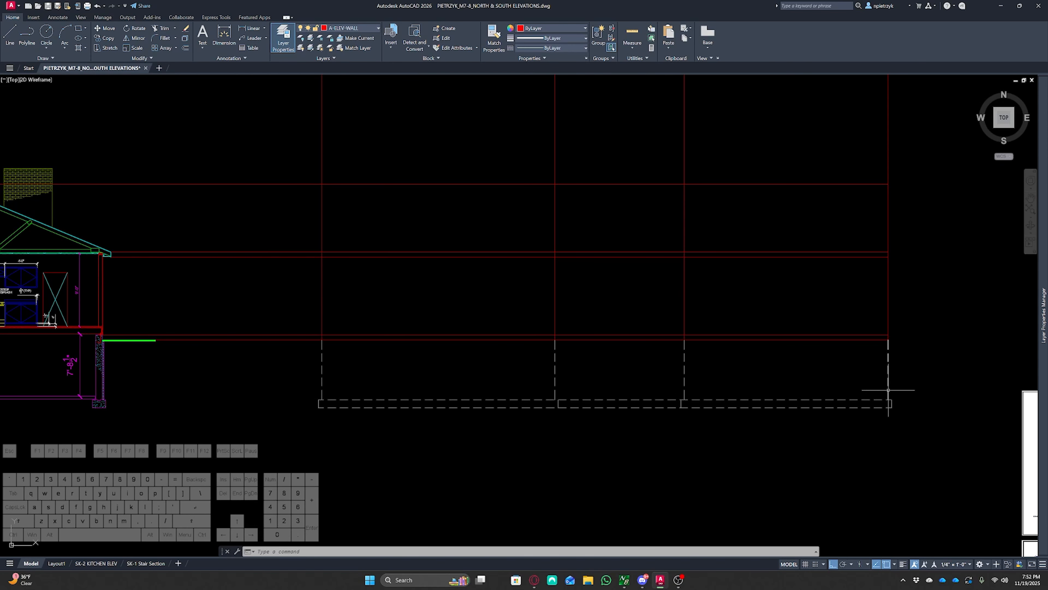
pyautogui.click(902, 381)
pyautogui.click(301, 370)
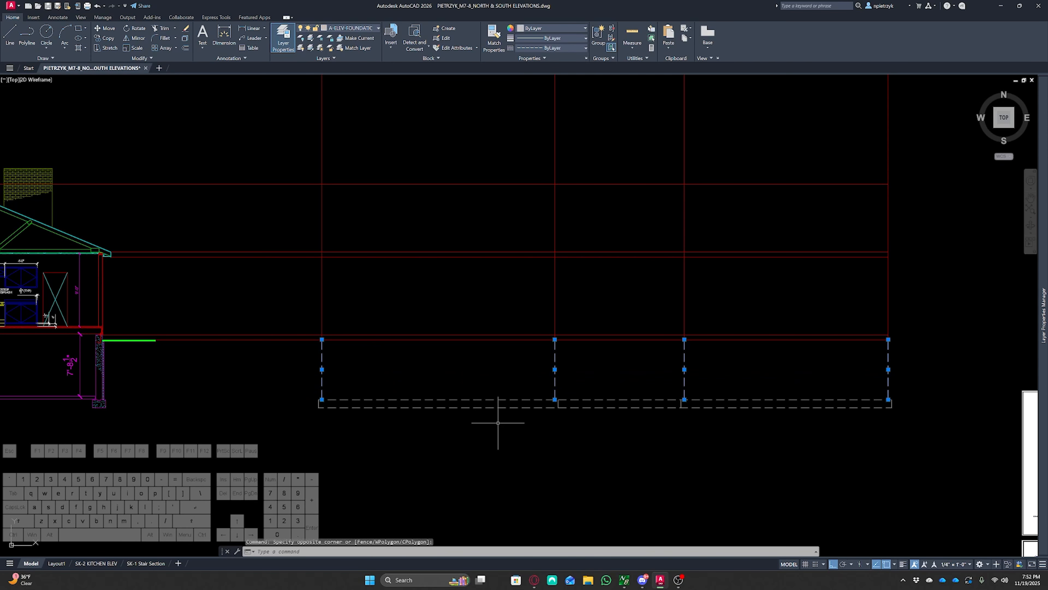
pyautogui.press('Escape')
pyautogui.press('Escape')
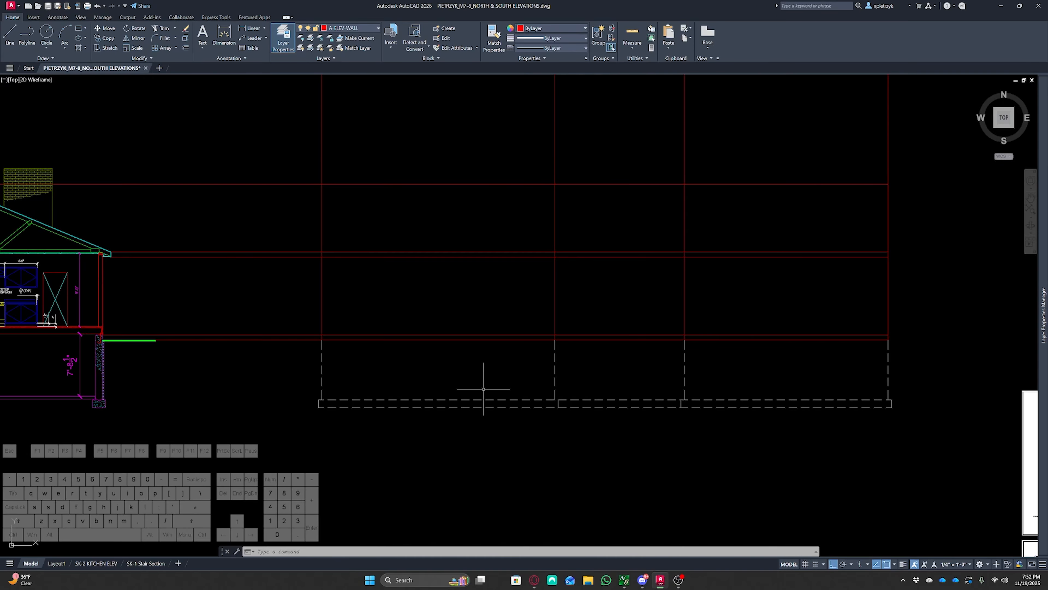
# Trim the footing line segments between the two foundation walls
pyautogui.moveTo(590, 396)
pyautogui.mouseDown(button='middle')
pyautogui.moveTo(442, 356)
pyautogui.moveTo(401, 313)
pyautogui.mouseUp(button='middle')
pyautogui.scroll(4, 415, 361)
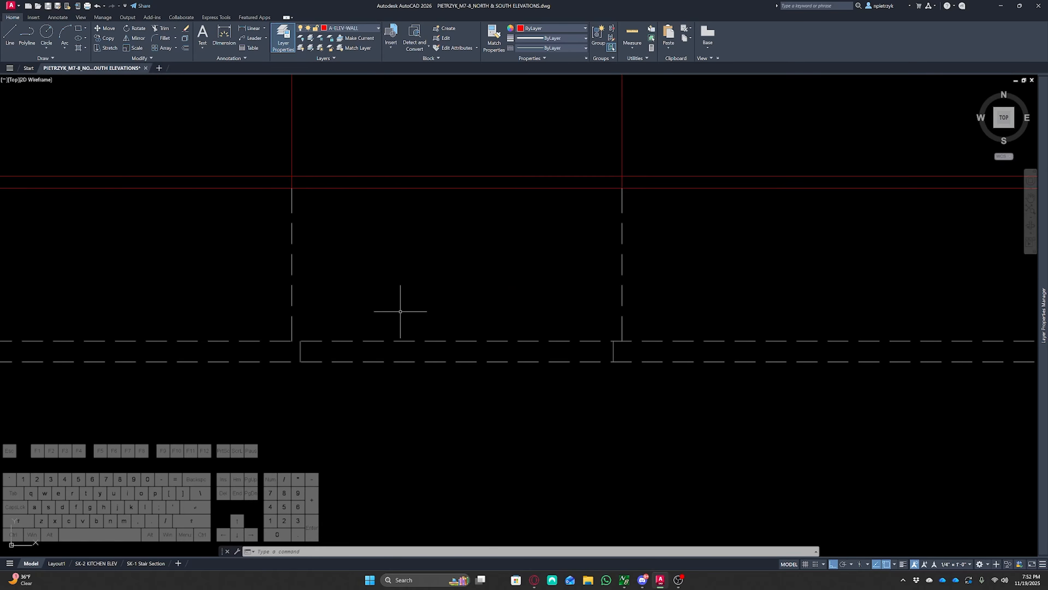
pyautogui.write('tr')
pyautogui.press('space')
pyautogui.click(466, 291)
pyautogui.click(461, 400)
pyautogui.press('space')
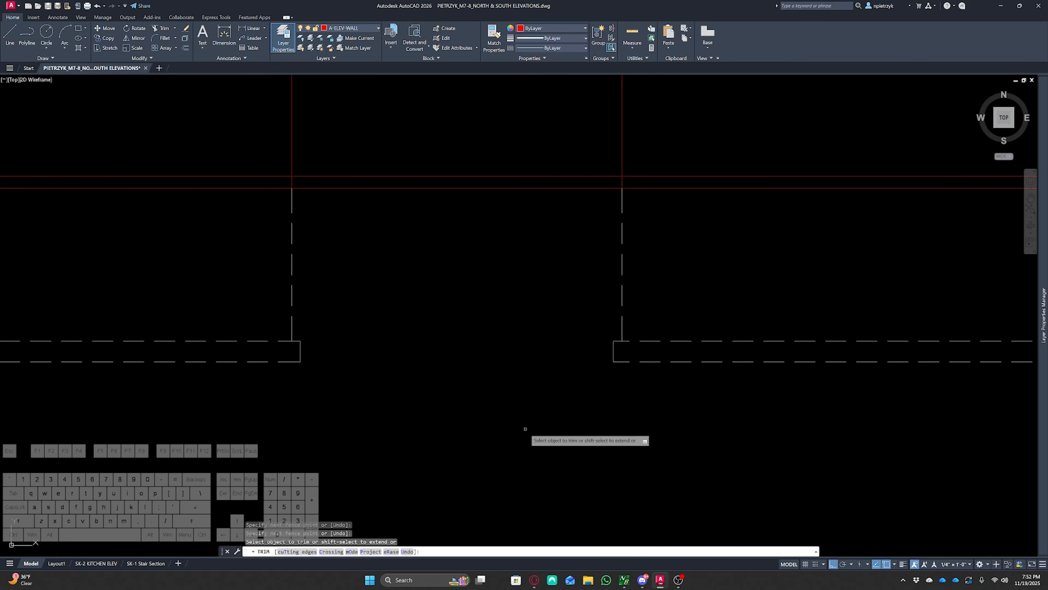
pyautogui.press('Escape')
# Draw lines closing the footing outline between the two foundation walls
pyautogui.write('l')
pyautogui.press('space')
pyautogui.click(303, 341)
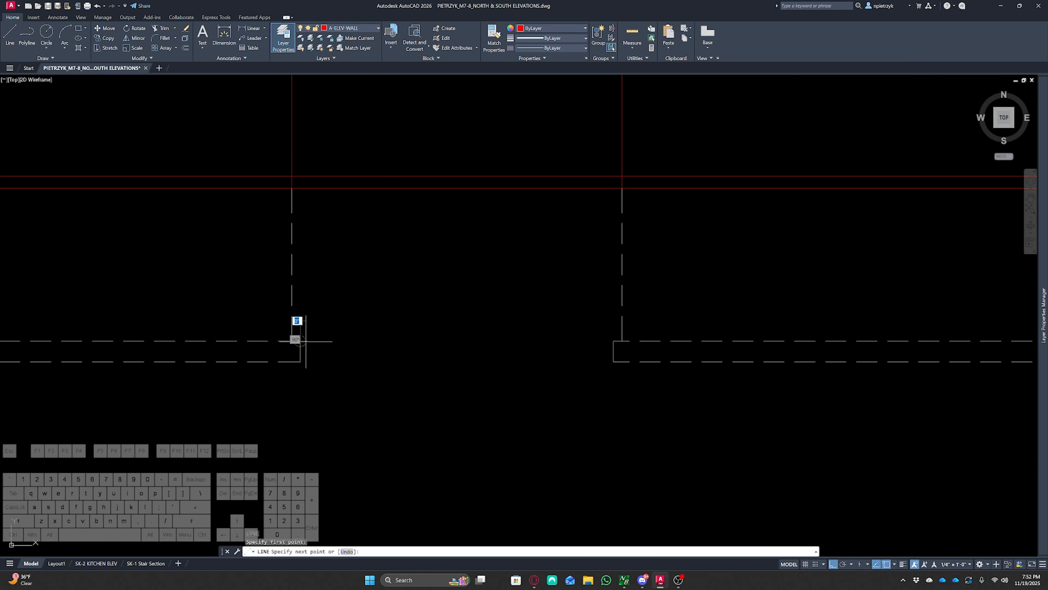
pyautogui.click(614, 341)
pyautogui.click(614, 362)
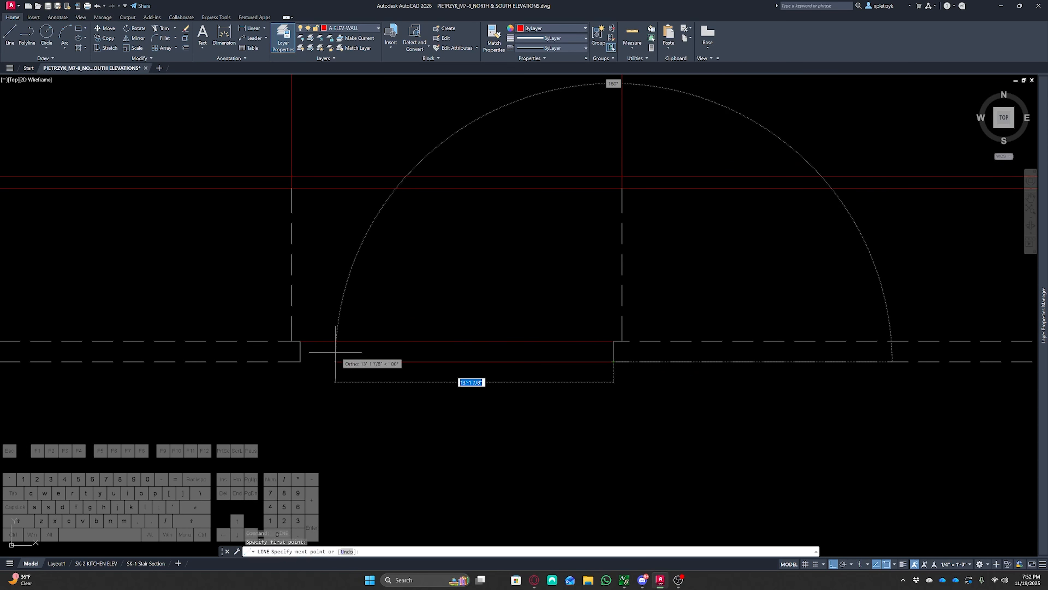
pyautogui.click(300, 361)
pyautogui.press('Escape')
pyautogui.press('Escape')
pyautogui.press('Escape')
# Match the dashed footing line's properties onto the new closing lines
pyautogui.write('ma')
pyautogui.press('space')
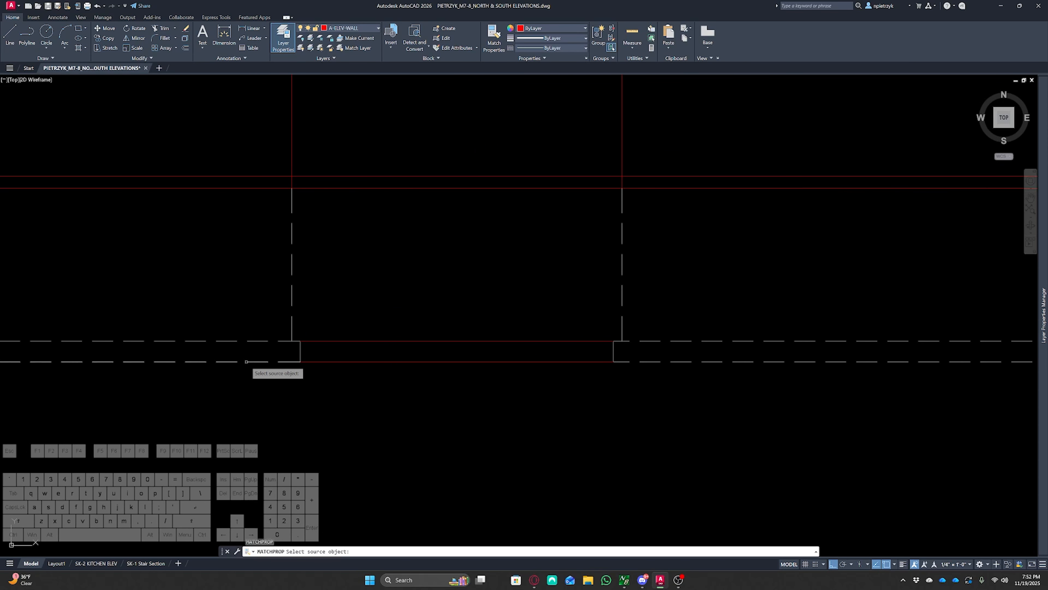
pyautogui.click(247, 362)
pyautogui.click(424, 318)
pyautogui.click(372, 416)
pyautogui.press('Escape')
pyautogui.press('Escape')
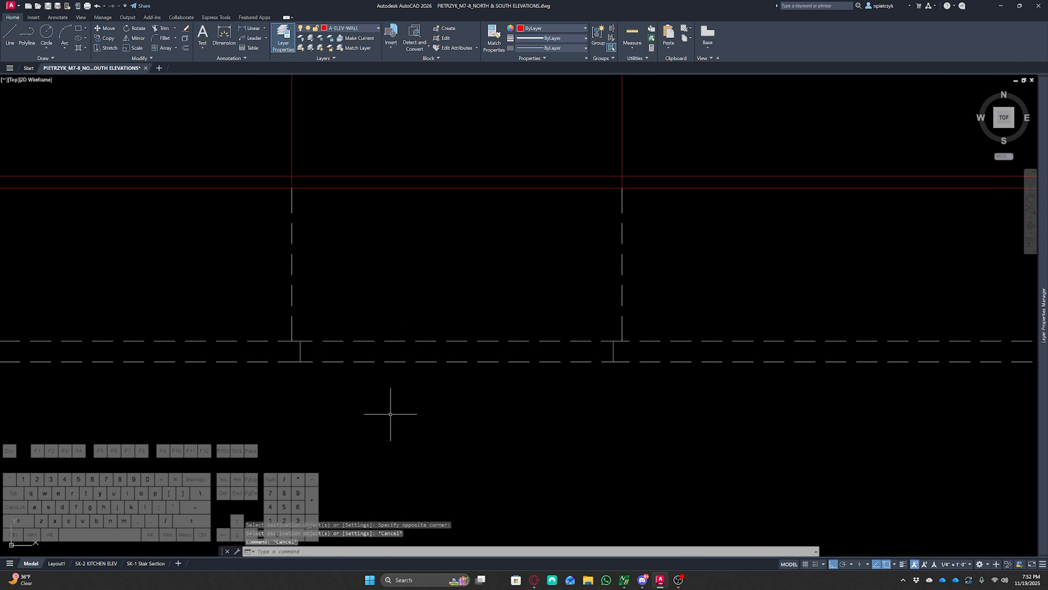
# Undo the last three changes to the footing
pyautogui.hotkey('ctrl', 'z')
pyautogui.hotkey('ctrl', 'z')
pyautogui.hotkey('ctrl', 'z')
pyautogui.hotkey('ctrl', 'z')
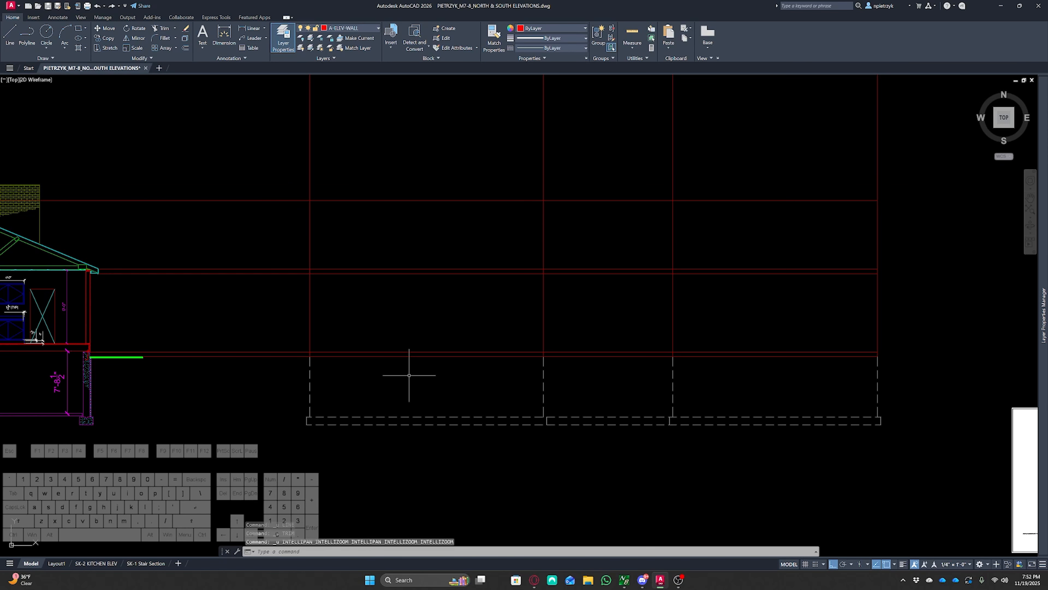
# Look over the sample finished elevation for the roof, fascia and overhang details
pyautogui.moveTo(370, 387); pyautogui.dragTo(590, 386, button='middle')
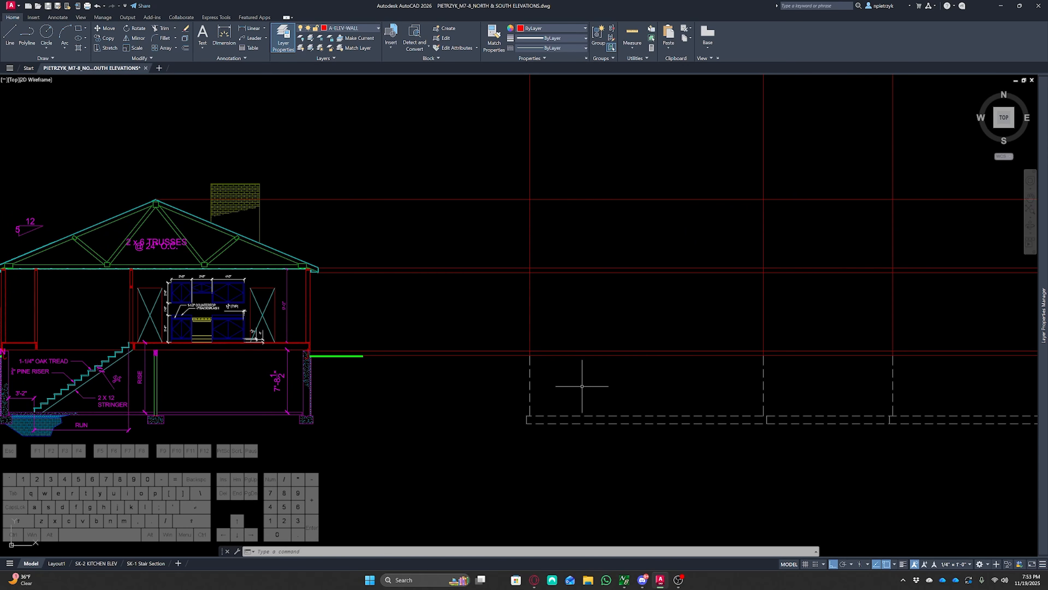
pyautogui.moveTo(424, 299); pyautogui.dragTo(369, 349, button='middle')
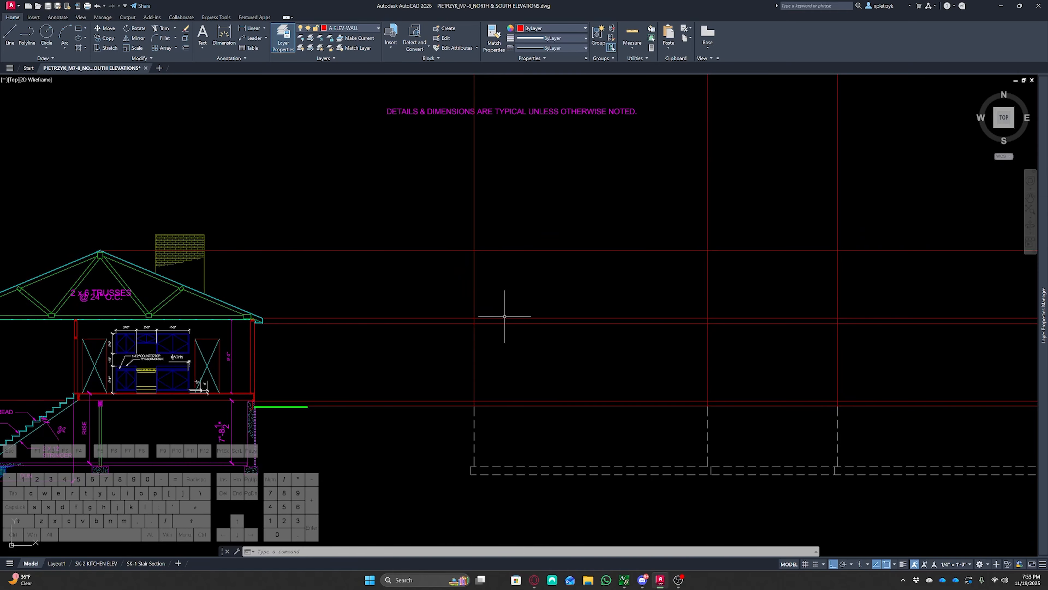
pyautogui.moveTo(474, 283)
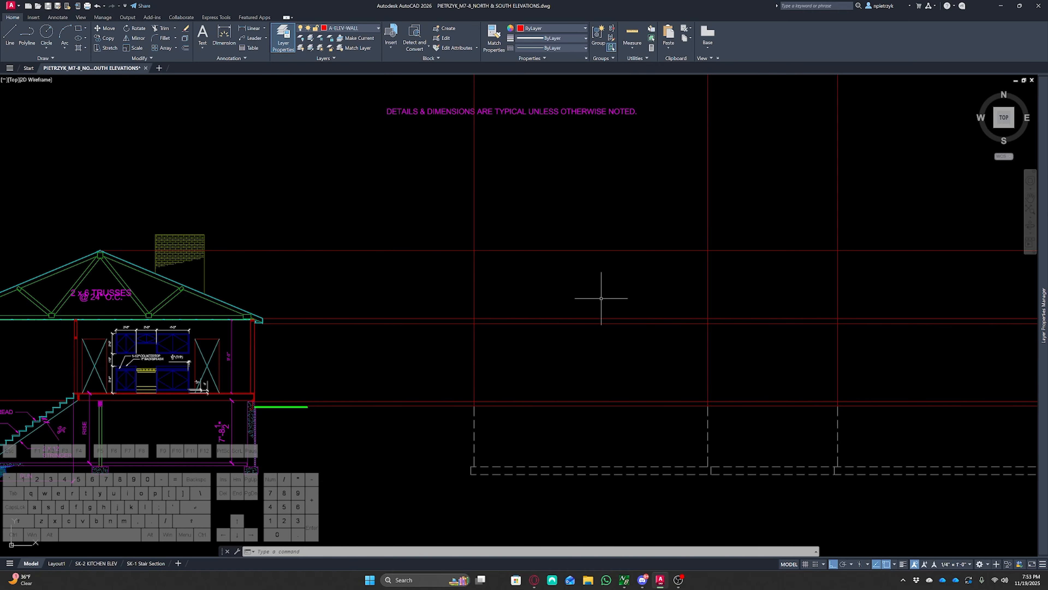
pyautogui.scroll(-2, 602, 299)
pyautogui.moveTo(573, 295)
pyautogui.mouseDown(button='middle')
pyautogui.moveTo(346, 274)
pyautogui.moveTo(43, 209)
pyautogui.mouseUp(button='middle')
pyautogui.moveTo(455, 292); pyautogui.dragTo(450, 239, button='middle')
pyautogui.scroll(10, 467, 292)
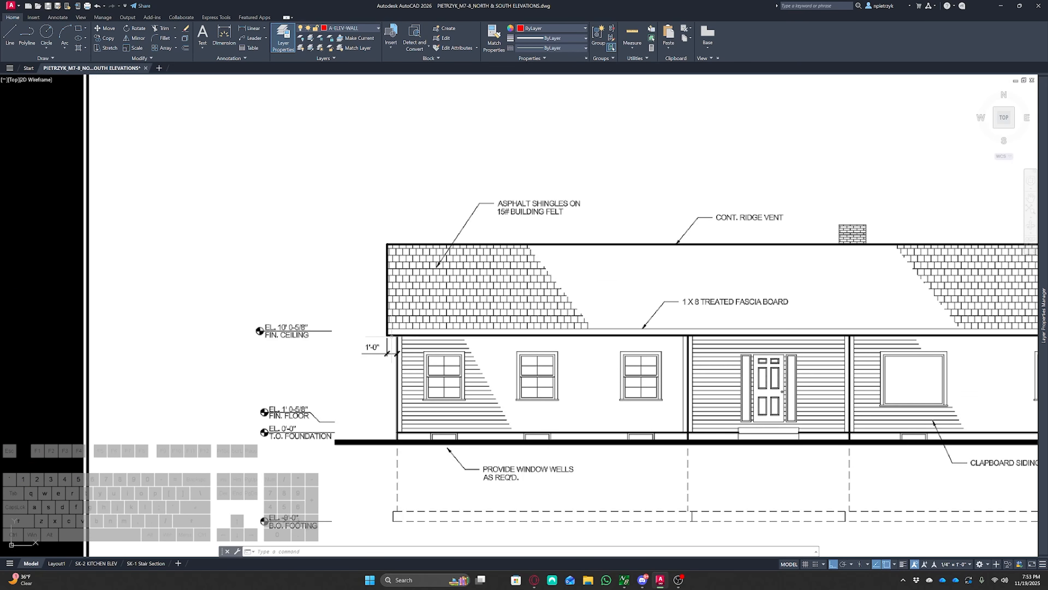
pyautogui.moveTo(652, 285); pyautogui.dragTo(477, 245, button='middle')
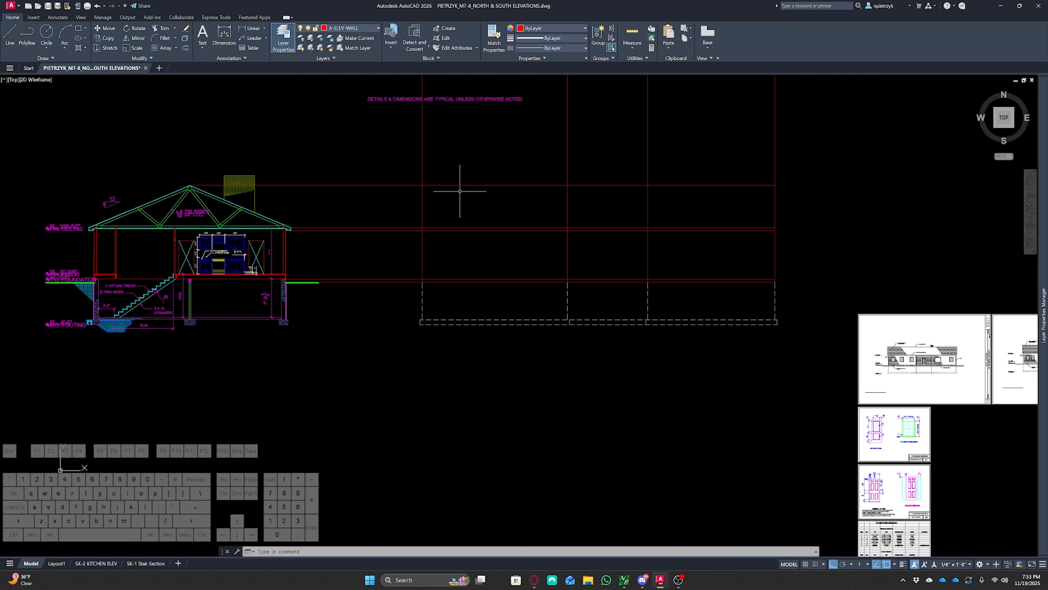
pyautogui.scroll(2, 459, 192)
pyautogui.moveTo(572, 244); pyautogui.dragTo(358, 244, button='middle')
pyautogui.scroll(-1, 358, 245)
pyautogui.moveTo(472, 223); pyautogui.dragTo(437, 243, button='middle')
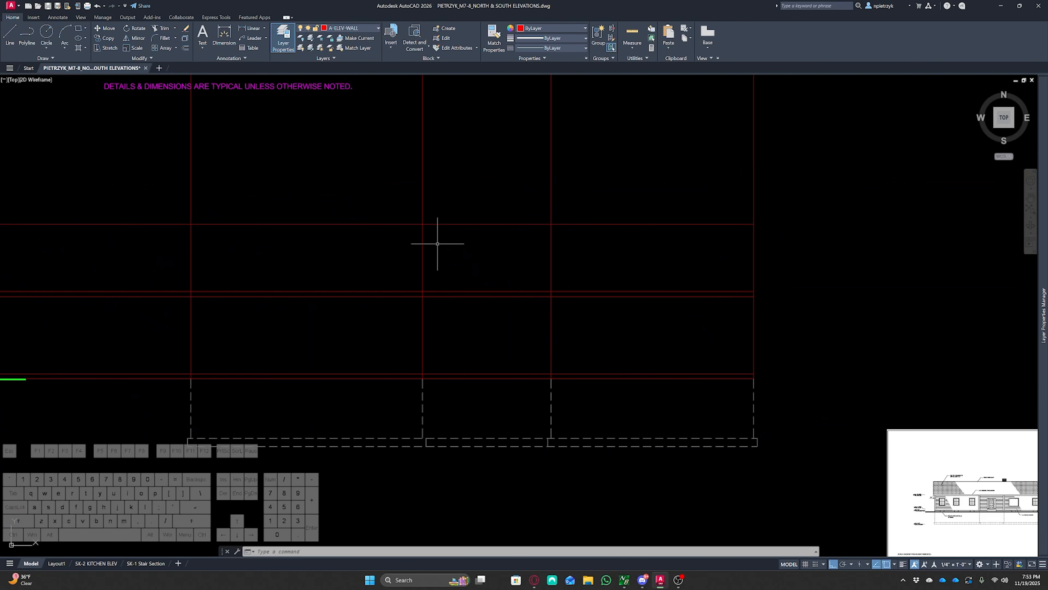
# Offset the outermost wall construction lines 12 outward on both sides for the eave overhang
pyautogui.write('o')
pyautogui.press('space')
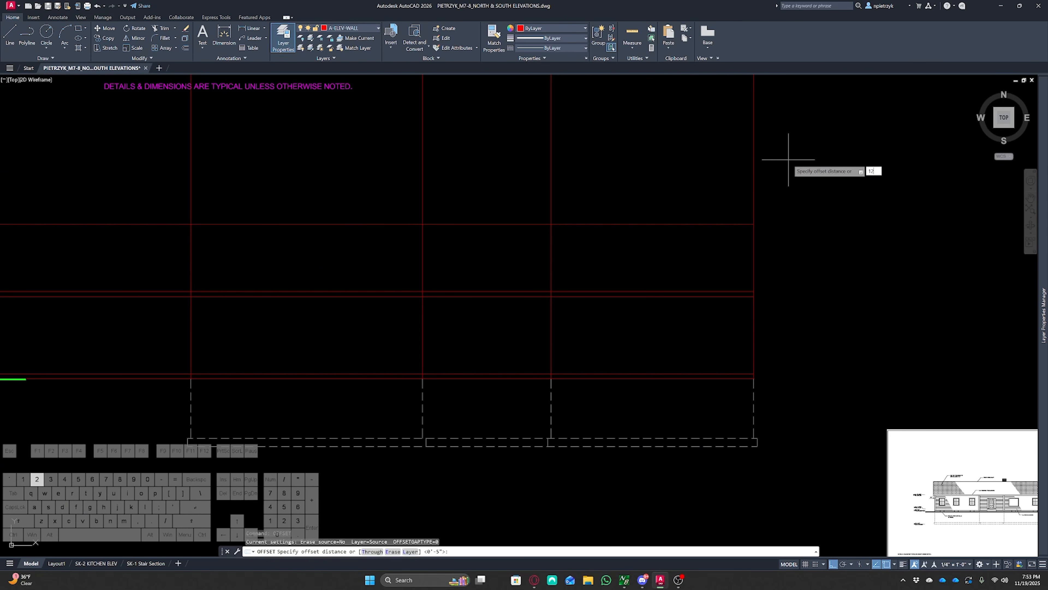
pyautogui.press('Return')
pyautogui.click(817, 183)
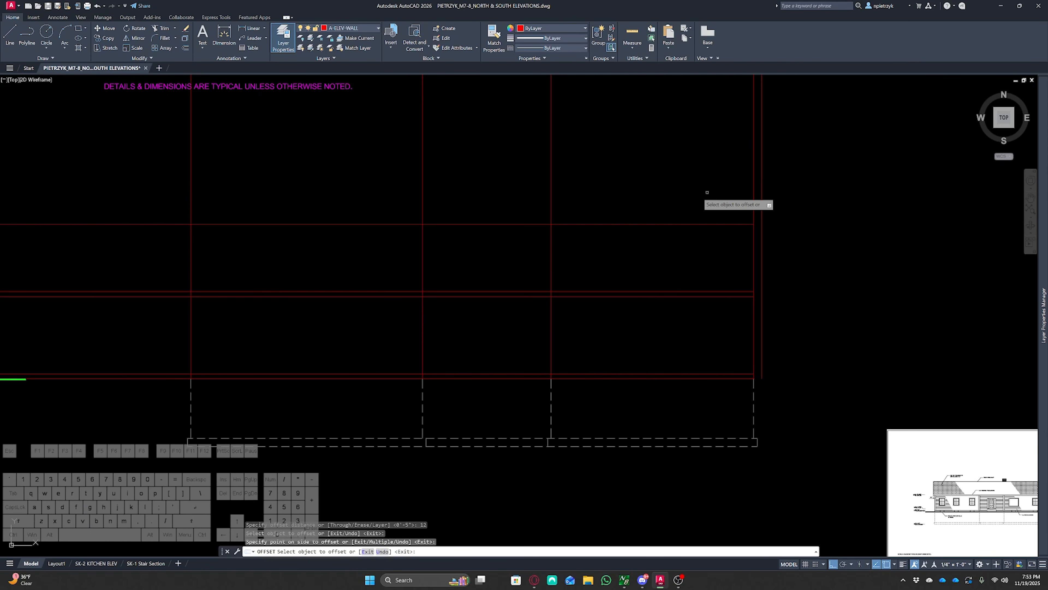
pyautogui.click(191, 200)
pyautogui.click(148, 214)
pyautogui.press('Escape')
pyautogui.press('Escape')
pyautogui.press('Escape')
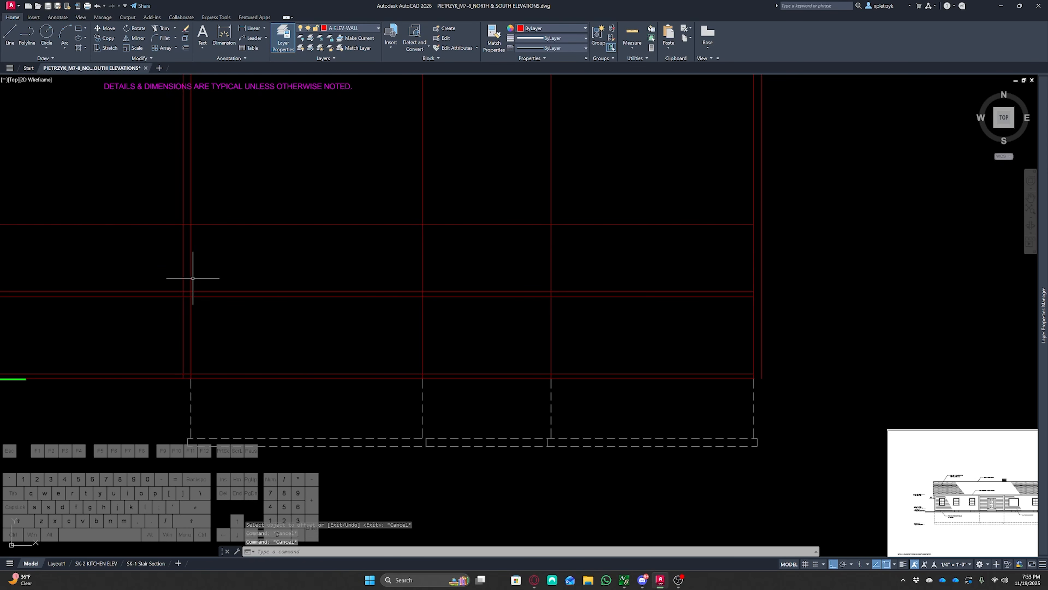
# Fillet the new overhang lines with the fascia line to form square corners at both ends
pyautogui.scroll(6, 182, 299)
pyautogui.write('f')
pyautogui.press('space')
pyautogui.click(183, 303)
pyautogui.click(184, 304)
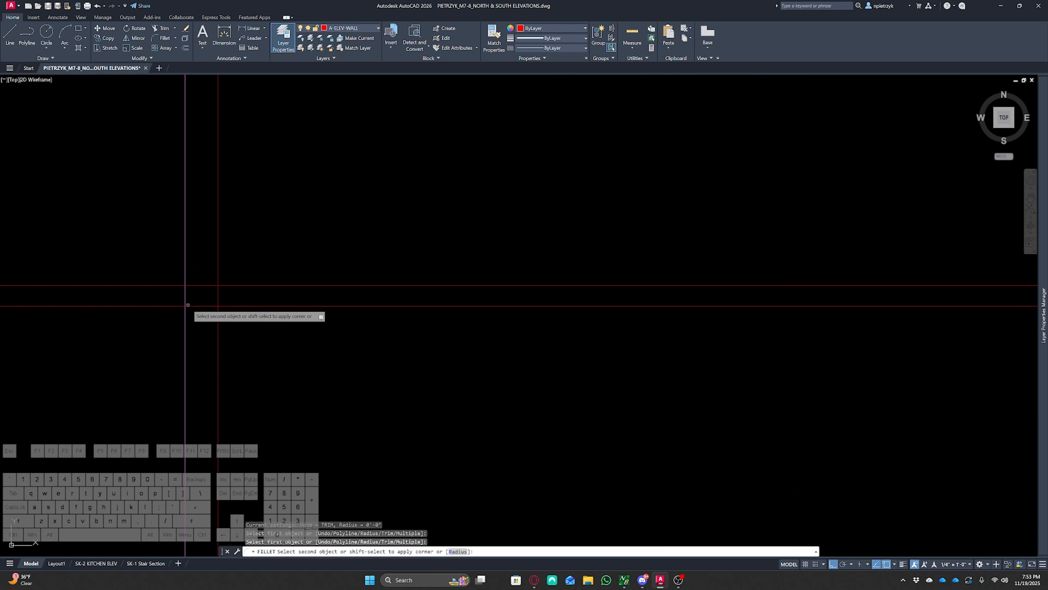
pyautogui.click(187, 305)
pyautogui.scroll(-6, 144, 327)
pyautogui.moveTo(444, 332); pyautogui.dragTo(213, 323, button='middle')
pyautogui.scroll(7, 475, 307)
pyautogui.press('space')
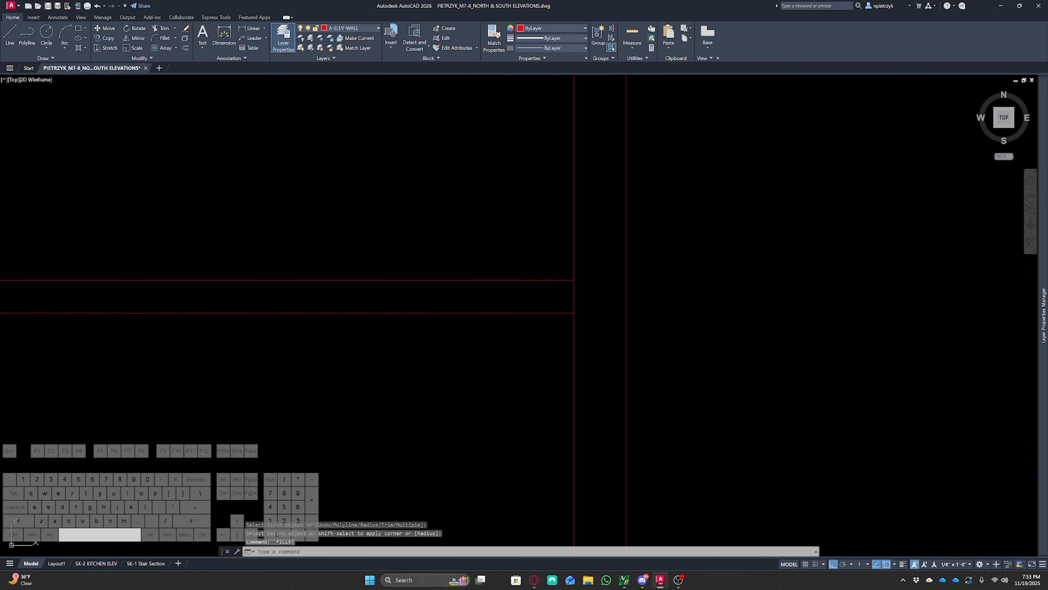
pyautogui.click(555, 313)
pyautogui.click(626, 254)
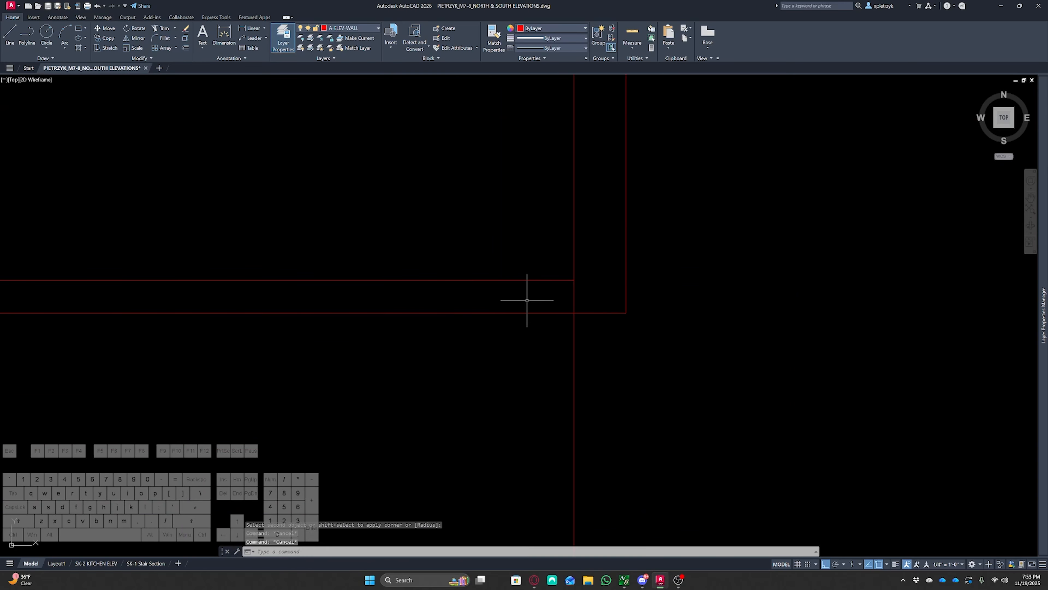
# Trim the construction line ends projecting past the overhang corners at both ends of the roof
pyautogui.write('tr')
pyautogui.press('space')
pyautogui.click(528, 265)
pyautogui.keyDown('shift'); pyautogui.moveTo(527, 290); pyautogui.dragTo(527, 294); pyautogui.keyUp('shift')
pyautogui.scroll(-4, 552, 298)
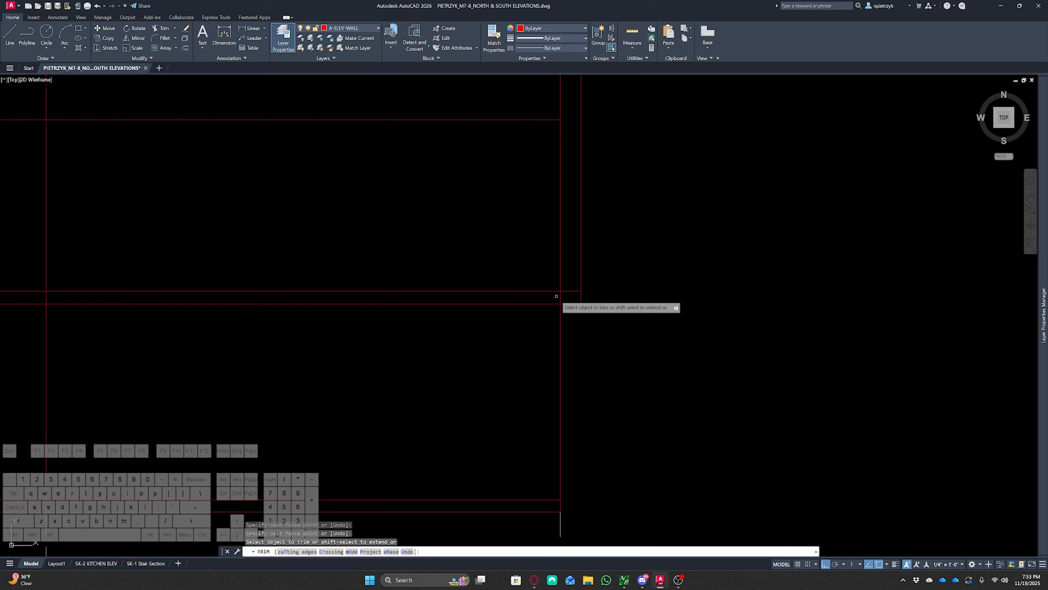
pyautogui.click(559, 296)
pyautogui.scroll(-4, 536, 295)
pyautogui.moveTo(522, 294); pyautogui.dragTo(674, 299, button='middle')
pyautogui.moveTo(314, 315); pyautogui.dragTo(423, 307, button='middle')
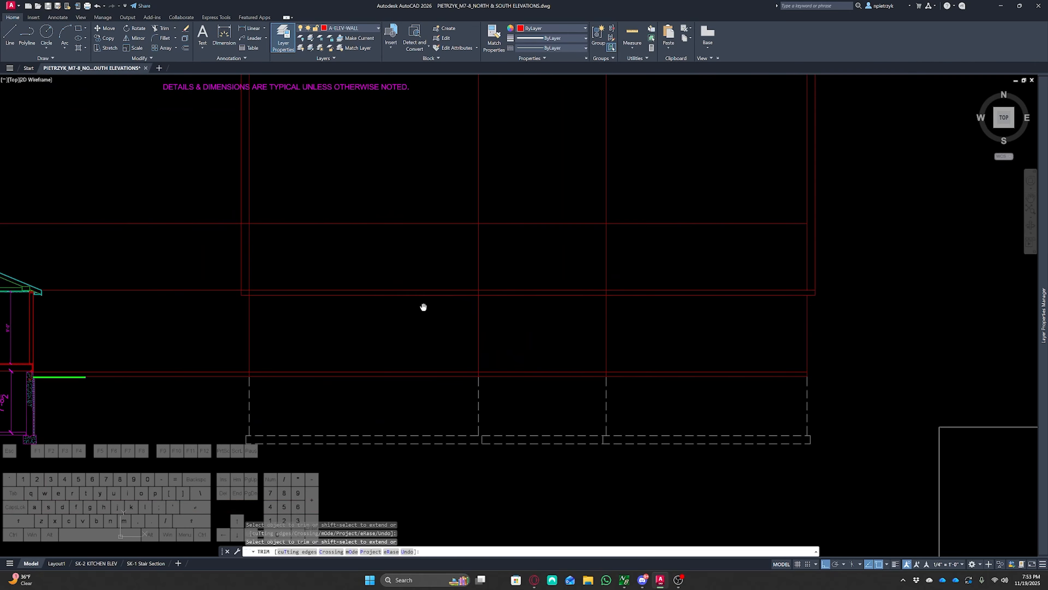
pyautogui.scroll(3, 642, 289)
pyautogui.click(613, 293)
pyautogui.press('space')
pyautogui.moveTo(314, 298); pyautogui.dragTo(604, 300, button='middle')
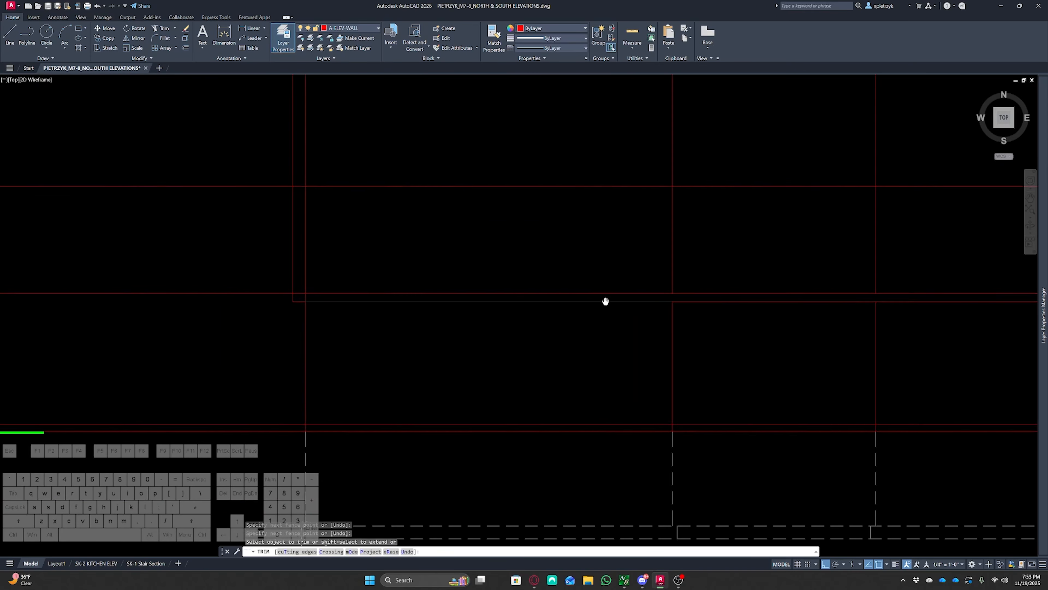
pyautogui.scroll(4, 304, 297)
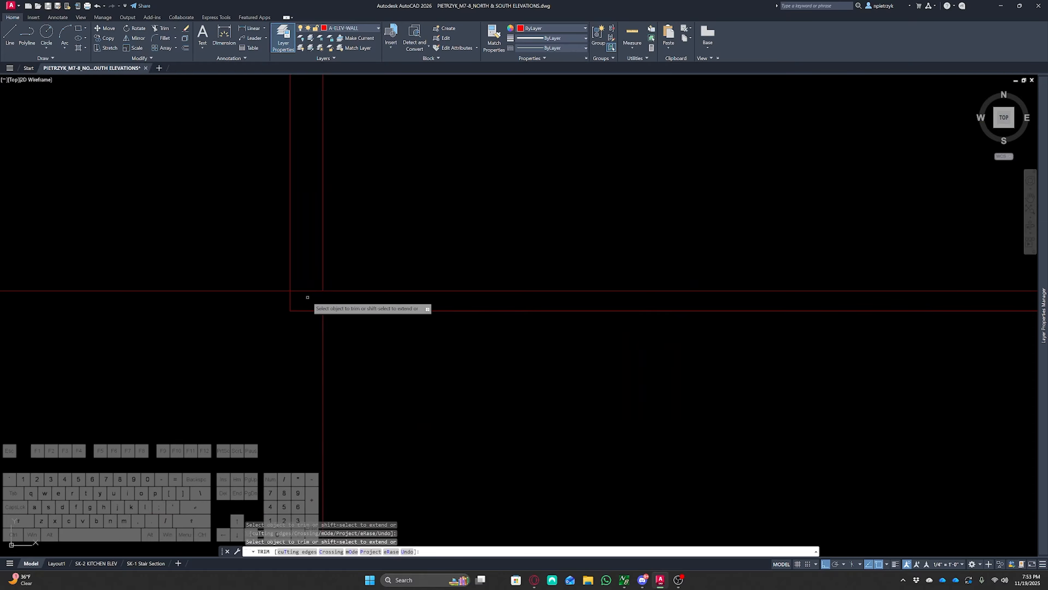
pyautogui.click(307, 296)
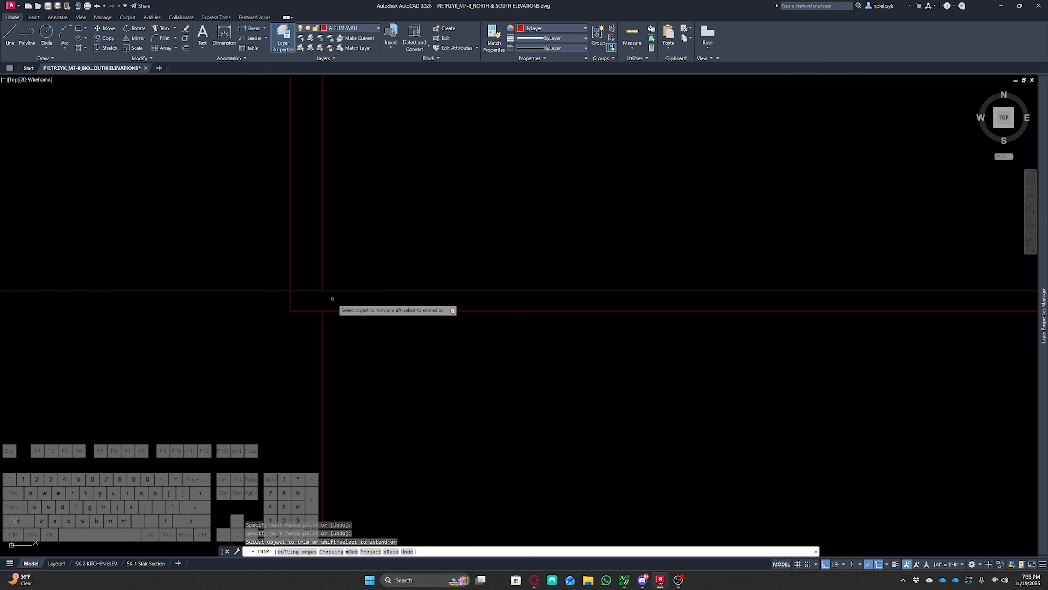
pyautogui.scroll(-5, 322, 297)
pyautogui.press('Escape')
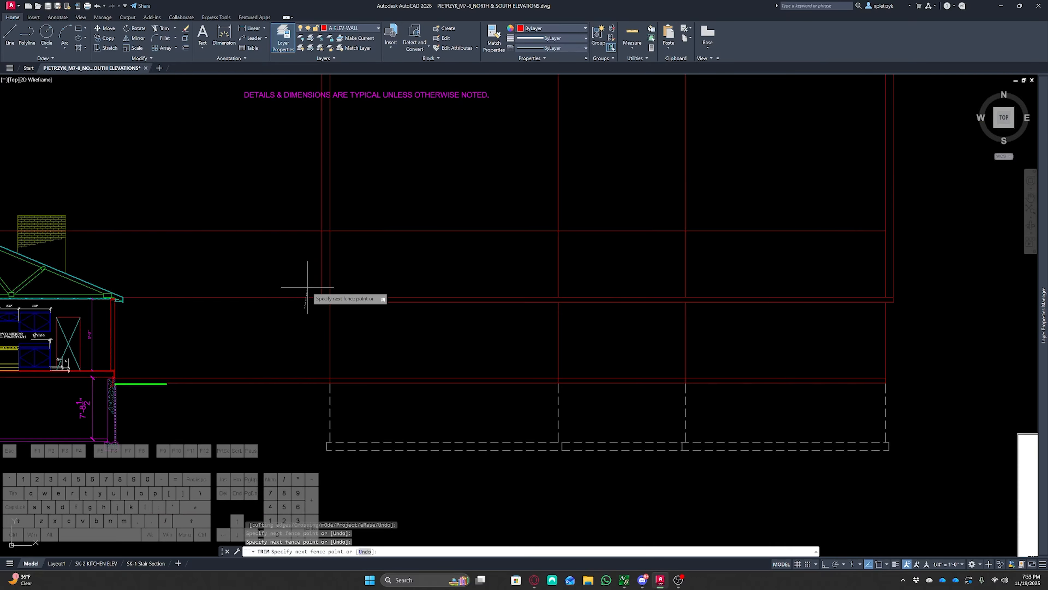
# Delete the two leftover construction lines beyond the elevation outline
pyautogui.press('Escape')
pyautogui.click(330, 290)
pyautogui.press('Delete')
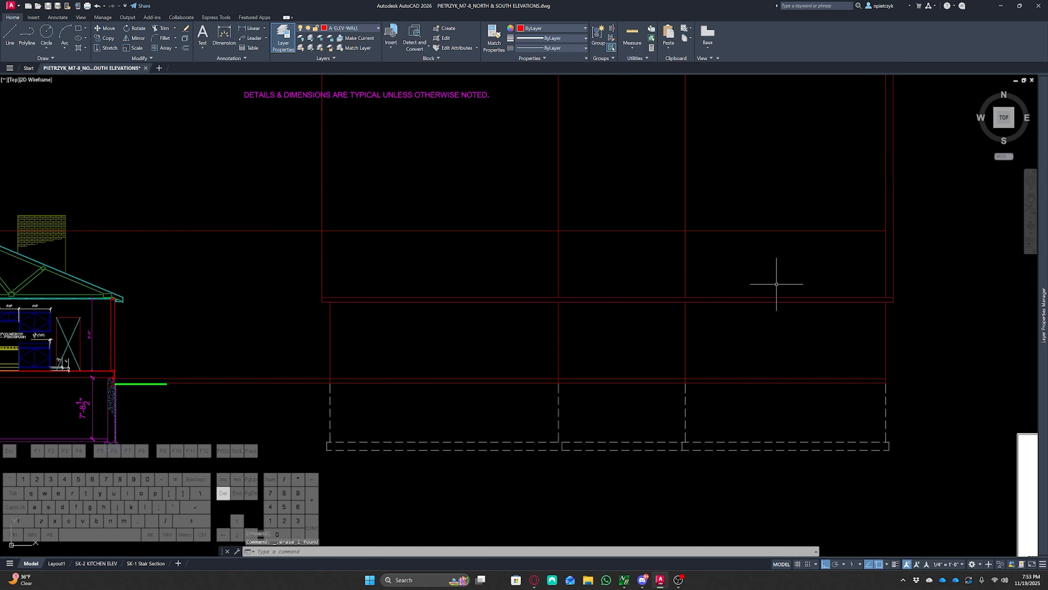
pyautogui.click(885, 273)
pyautogui.press('Delete')
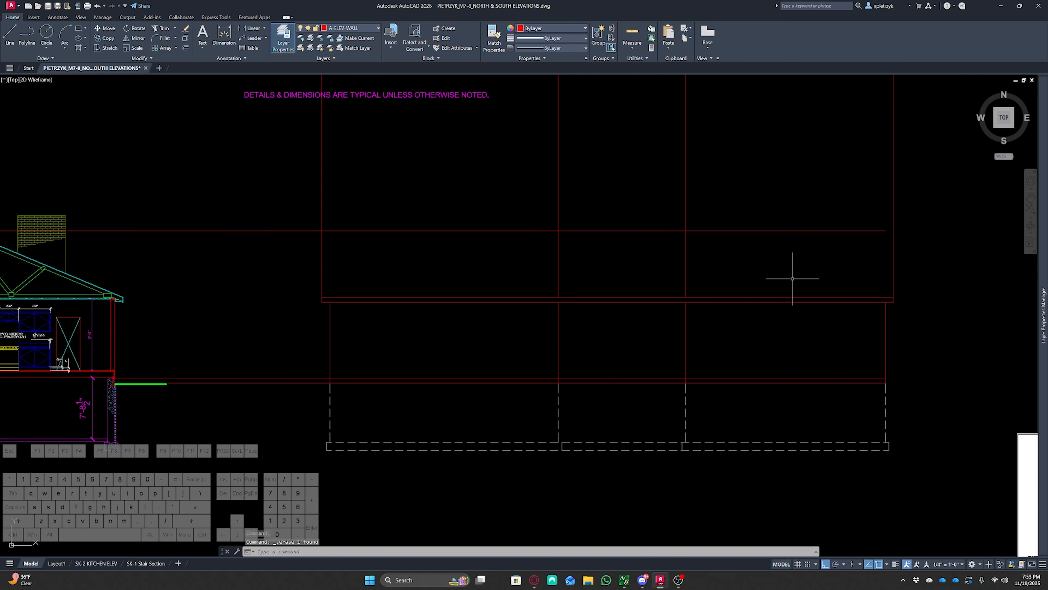
# Trim the outer vertical construction lines above the roof
pyautogui.moveTo(792, 278); pyautogui.dragTo(636, 335, button='middle')
pyautogui.write('tr')
pyautogui.press('Return')
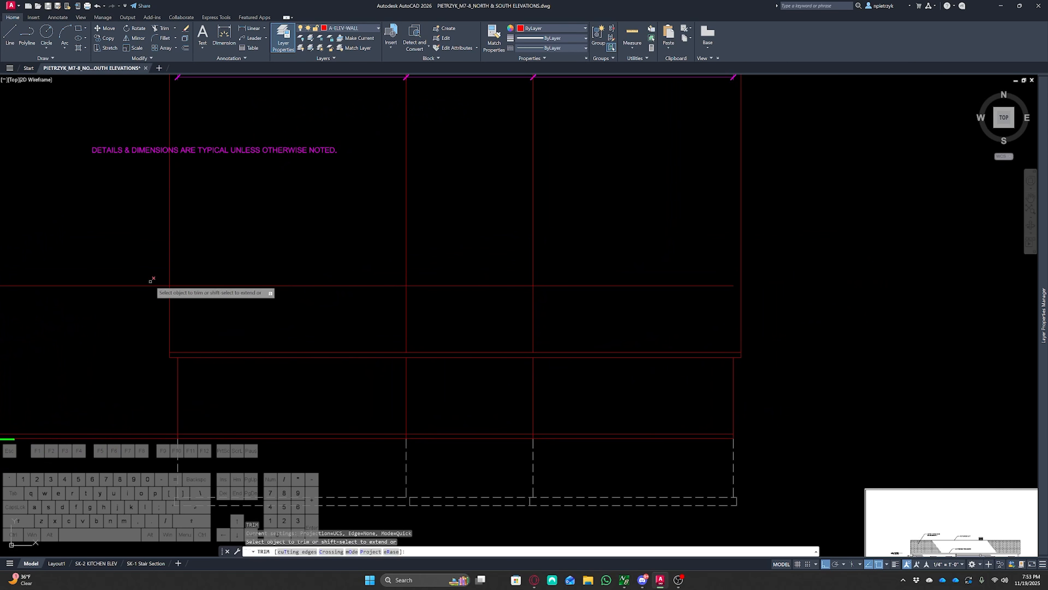
pyautogui.moveTo(151, 265)
pyautogui.mouseDown()
pyautogui.moveTo(582, 245)
pyautogui.moveTo(351, 246)
pyautogui.mouseUp()
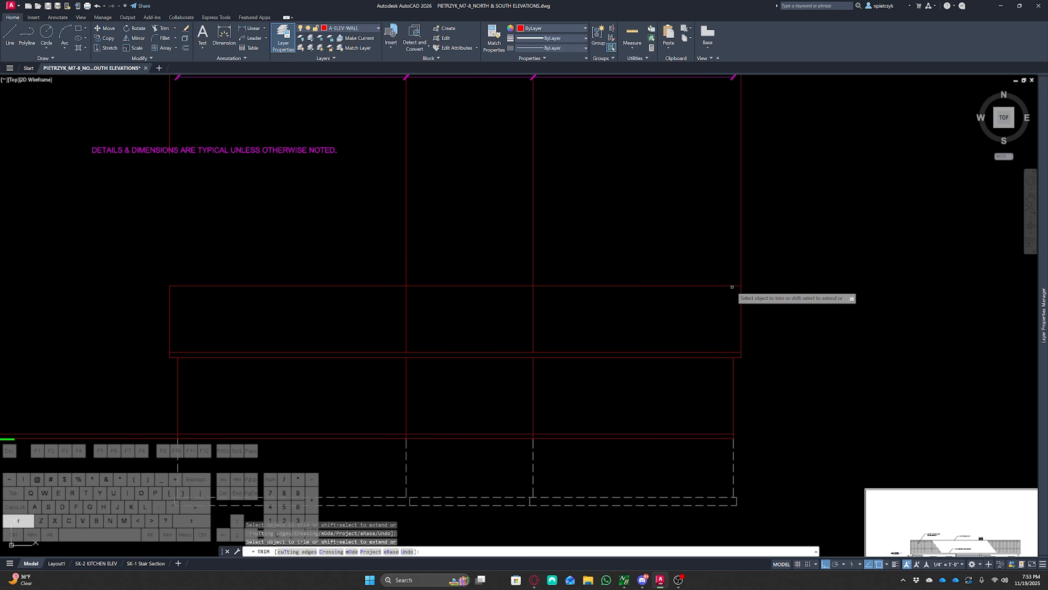
pyautogui.press('Escape')
# Delete the interior vertical construction lines above the roof
pyautogui.click(562, 264)
pyautogui.click(379, 245)
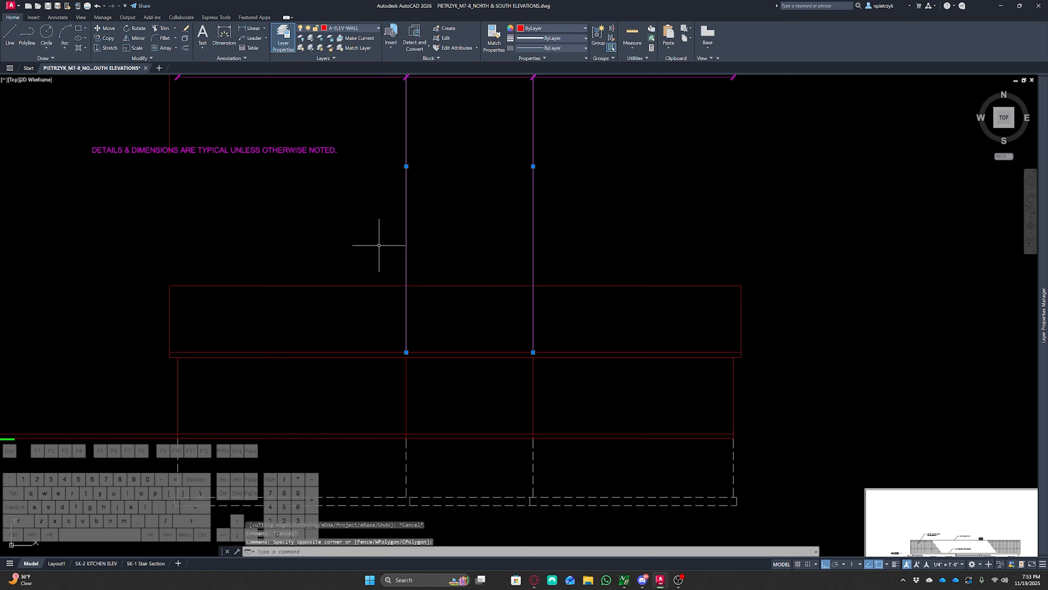
pyautogui.press('Delete')
# Inspect the fascia line and overhang ends across the elevation
pyautogui.moveTo(795, 374); pyautogui.dragTo(841, 319, button='middle')
pyautogui.click(766, 296)
pyautogui.click(686, 342)
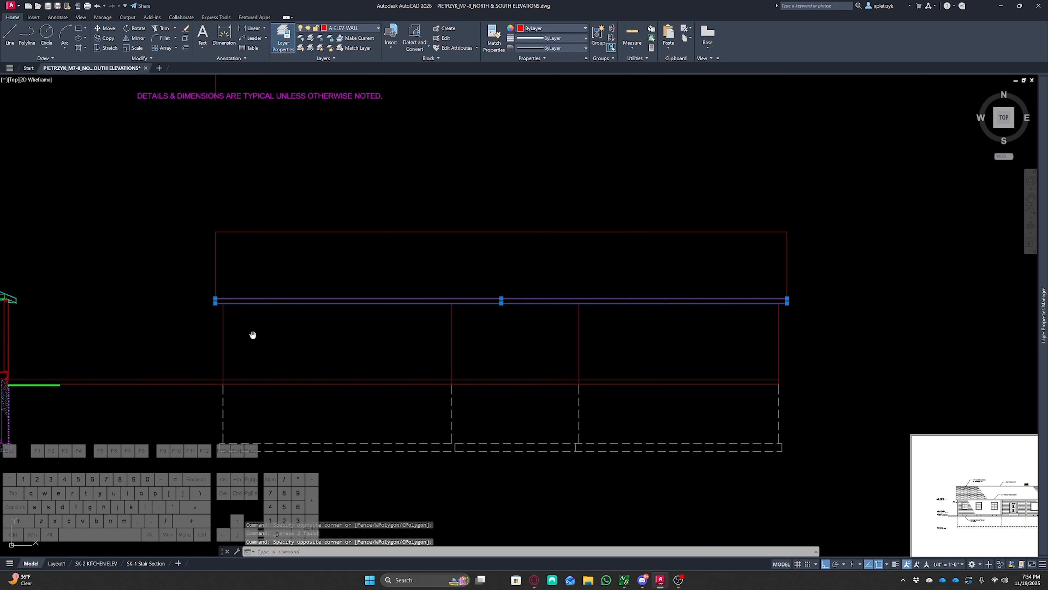
pyautogui.moveTo(253, 335); pyautogui.dragTo(528, 315, button='middle')
pyautogui.scroll(2, 350, 281)
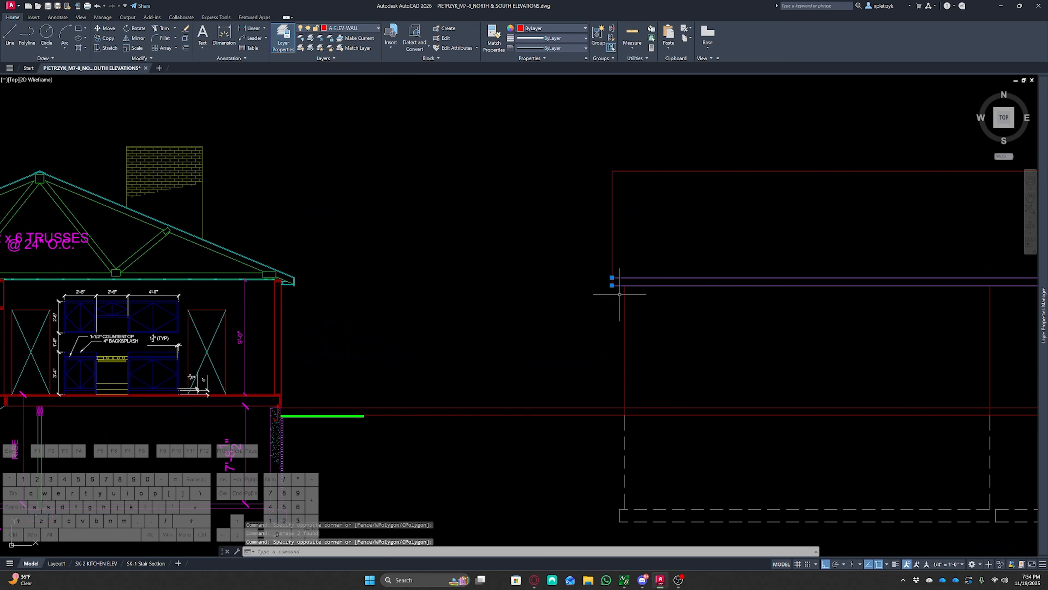
pyautogui.scroll(3, 294, 277)
pyautogui.moveTo(300, 281); pyautogui.dragTo(413, 276, button='middle')
pyautogui.scroll(-3, 549, 312)
pyautogui.moveTo(578, 320); pyautogui.dragTo(26, 250, button='middle')
pyautogui.scroll(-2, 562, 287)
pyautogui.moveTo(562, 288); pyautogui.dragTo(323, 314, button='middle')
pyautogui.scroll(-1, 338, 313)
pyautogui.scroll(2, 444, 313)
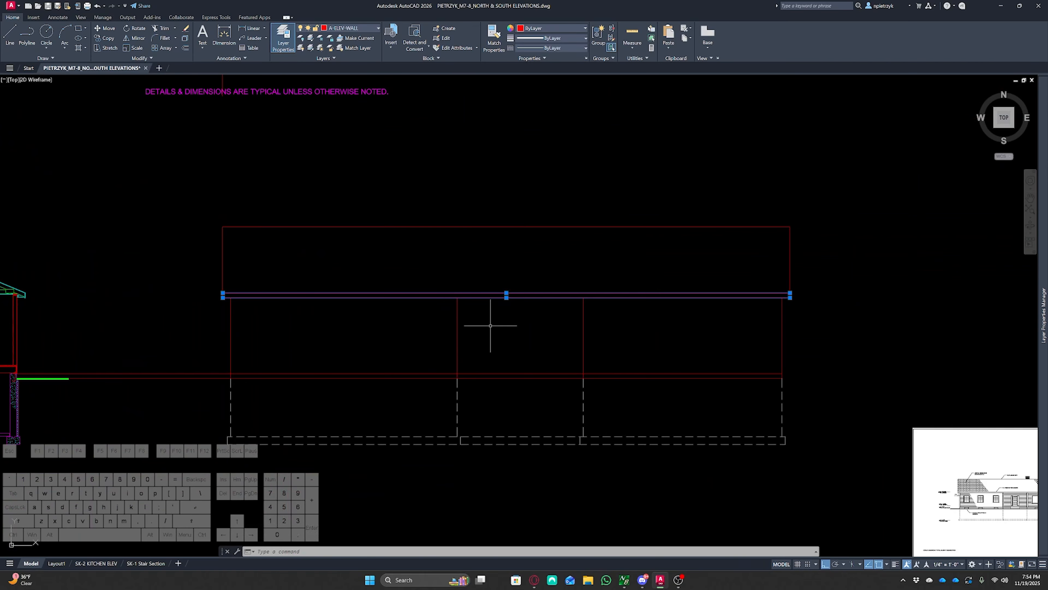
pyautogui.press('Escape')
pyautogui.press('Escape')
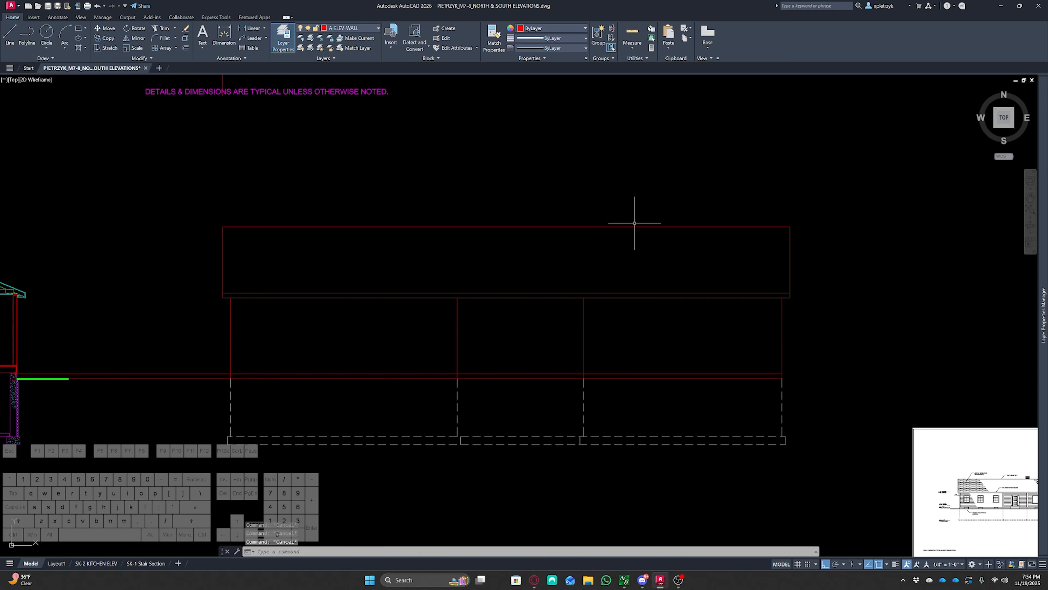
# Project a horizontal ray from the top of the chimney in the cross section across the elevation
pyautogui.moveTo(364, 183); pyautogui.dragTo(686, 222, button='middle')
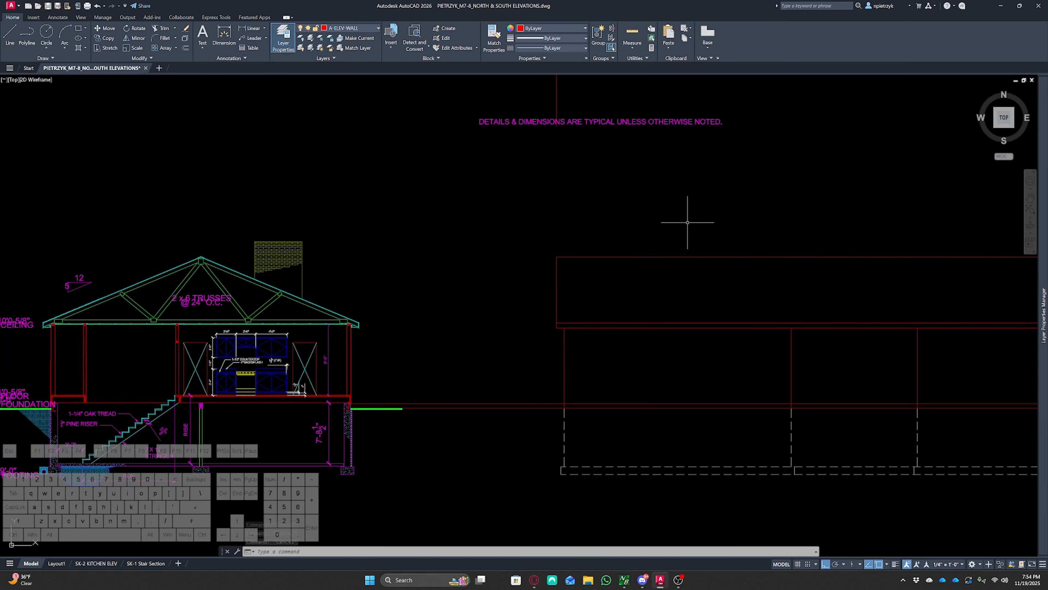
pyautogui.write('ray')
pyautogui.press('Return')
pyautogui.scroll(8, 295, 248)
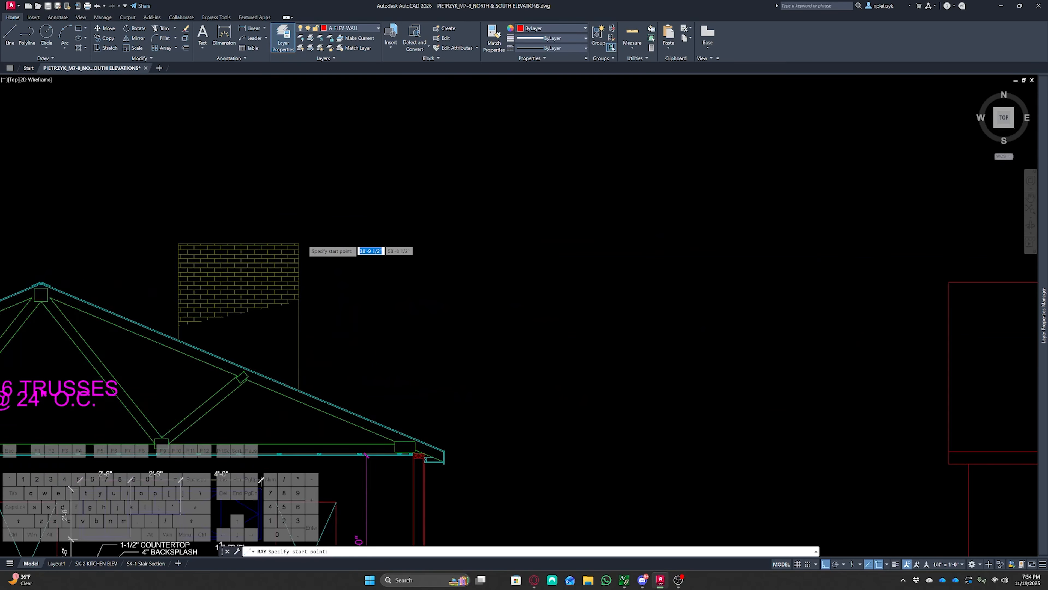
pyautogui.click(285, 254)
pyautogui.click(453, 234)
pyautogui.press('Escape')
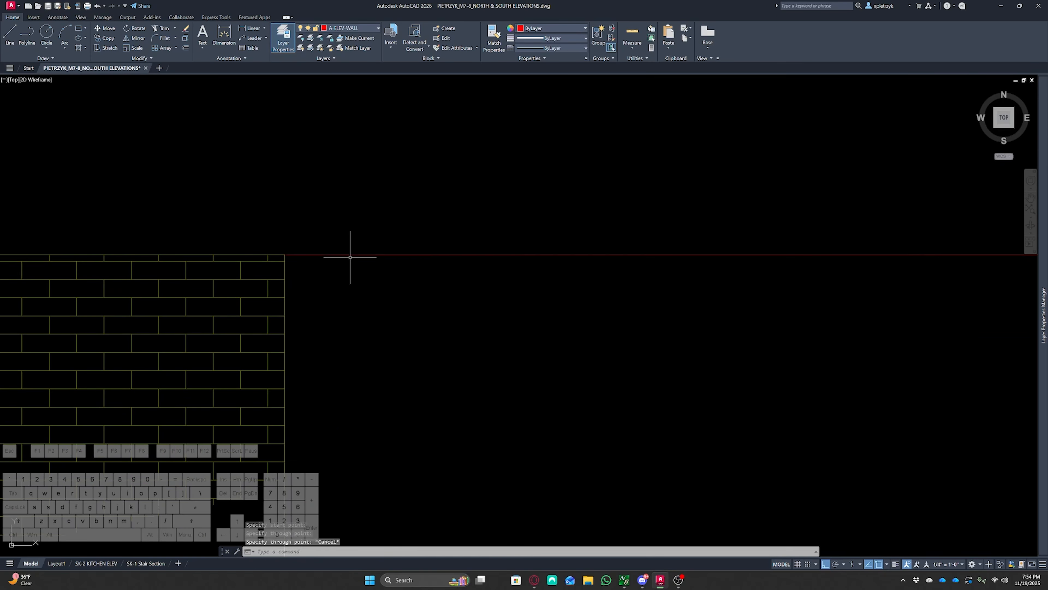
# Project vertical rays from the chimney sides in the floor plan down to the elevation
pyautogui.scroll(-8, 339, 264)
pyautogui.moveTo(677, 230)
pyautogui.mouseDown(button='middle')
pyautogui.moveTo(521, 265)
pyautogui.moveTo(149, 319)
pyautogui.mouseUp(button='middle')
pyautogui.moveTo(424, 192); pyautogui.dragTo(381, 412, button='middle')
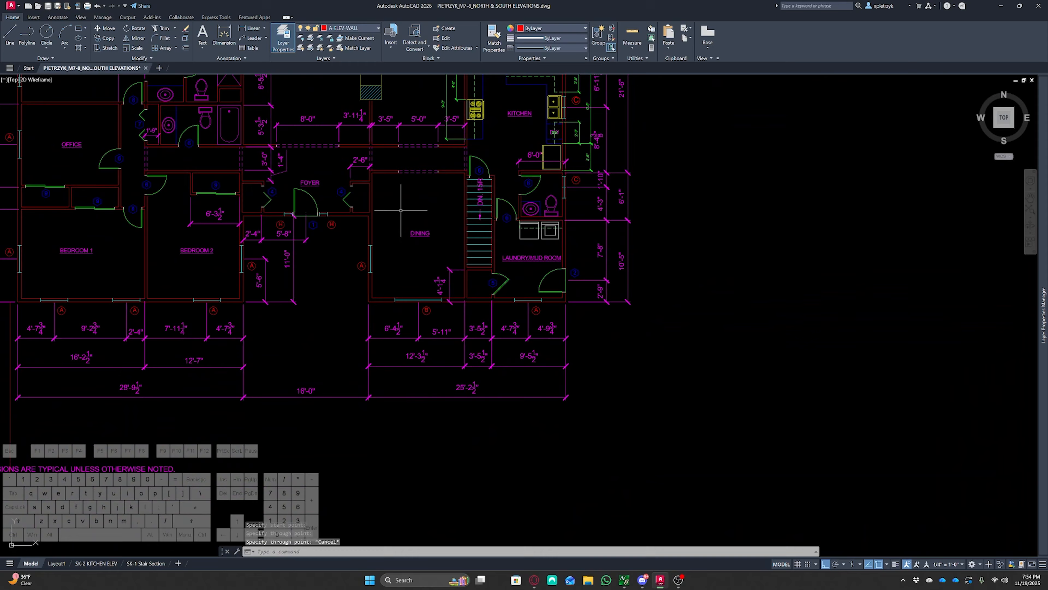
pyautogui.moveTo(400, 211); pyautogui.dragTo(384, 337, button='middle')
pyautogui.scroll(6, 343, 235)
pyautogui.write('rt point:')
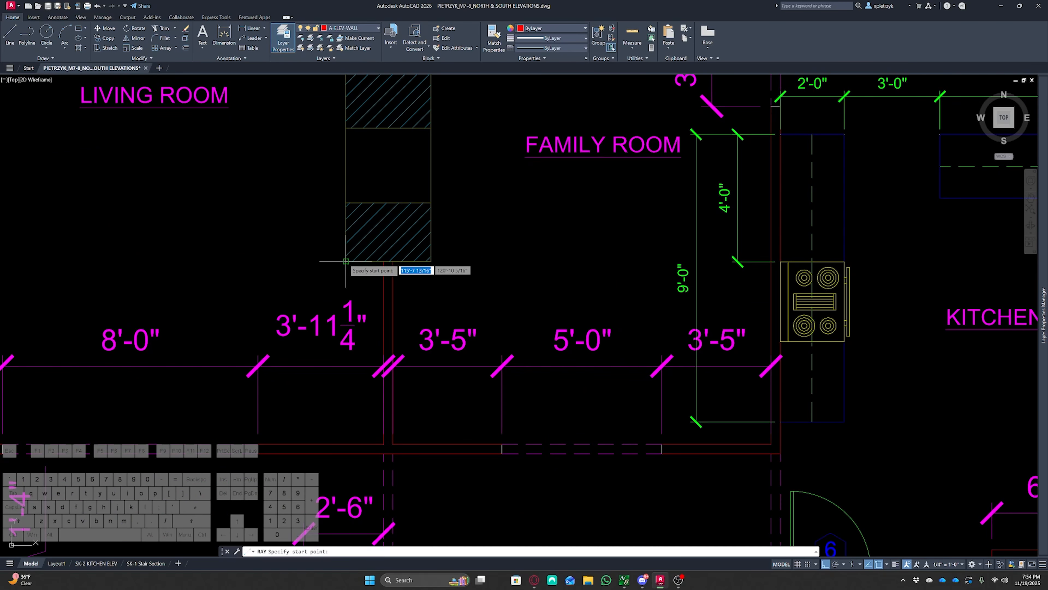
pyautogui.scroll(-4, 430, 284)
pyautogui.scroll(-6, 450, 285)
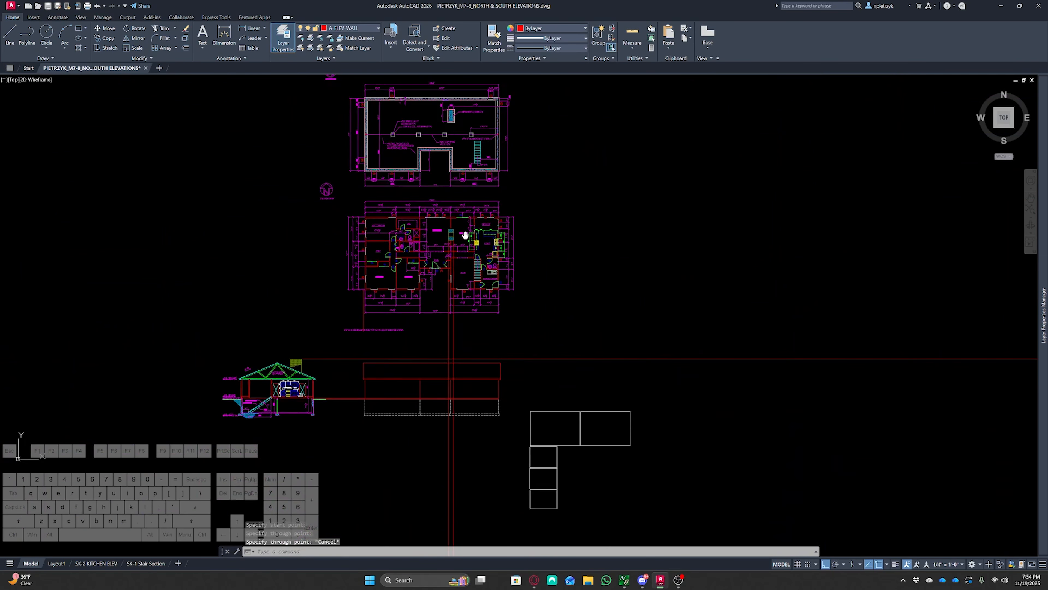
pyautogui.scroll(10, 452, 289)
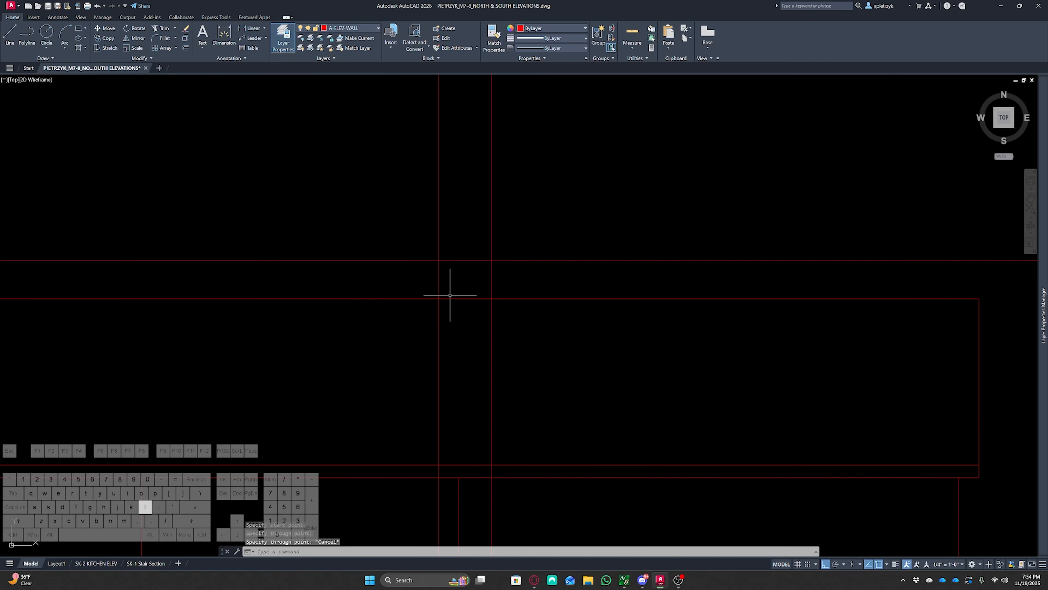
# Draw the chimney outline lines from the roof up to the top ray on the elevation
pyautogui.write('l')
pyautogui.press('Return')
pyautogui.click(438, 298)
pyautogui.click(438, 260)
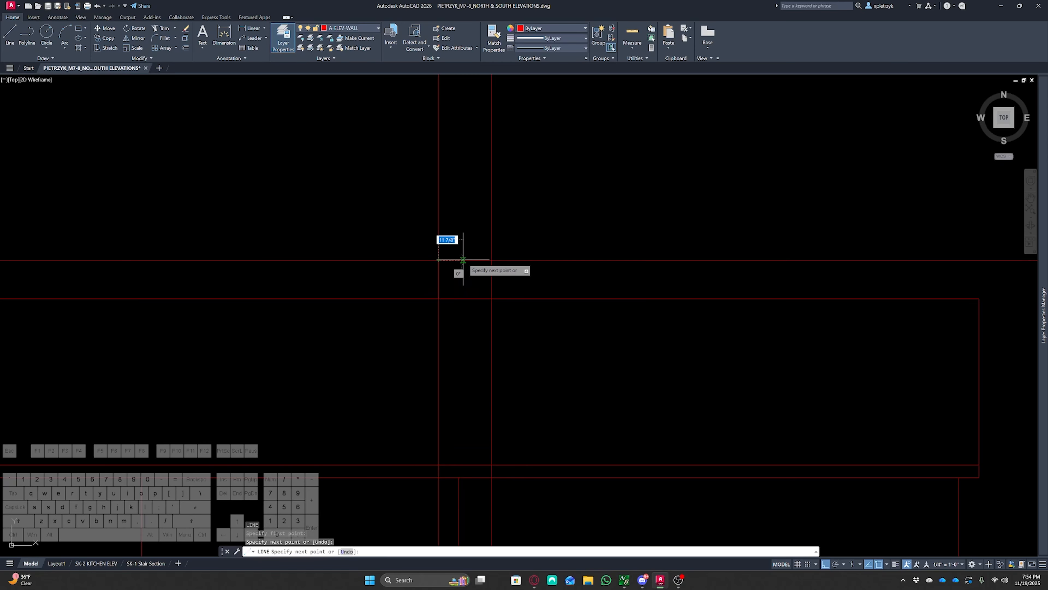
pyautogui.click(491, 260)
pyautogui.click(491, 298)
pyautogui.press('Escape')
# Delete the chimney construction rays
pyautogui.click(551, 283)
pyautogui.click(530, 246)
pyautogui.click(512, 215)
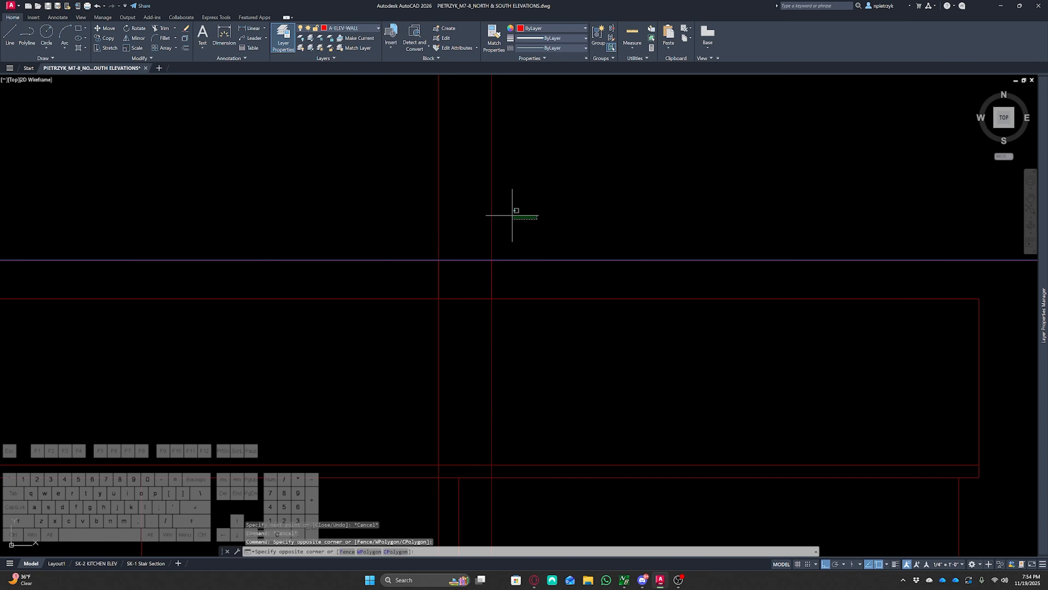
pyautogui.click(407, 210)
pyautogui.press('Delete')
pyautogui.scroll(-6, 398, 214)
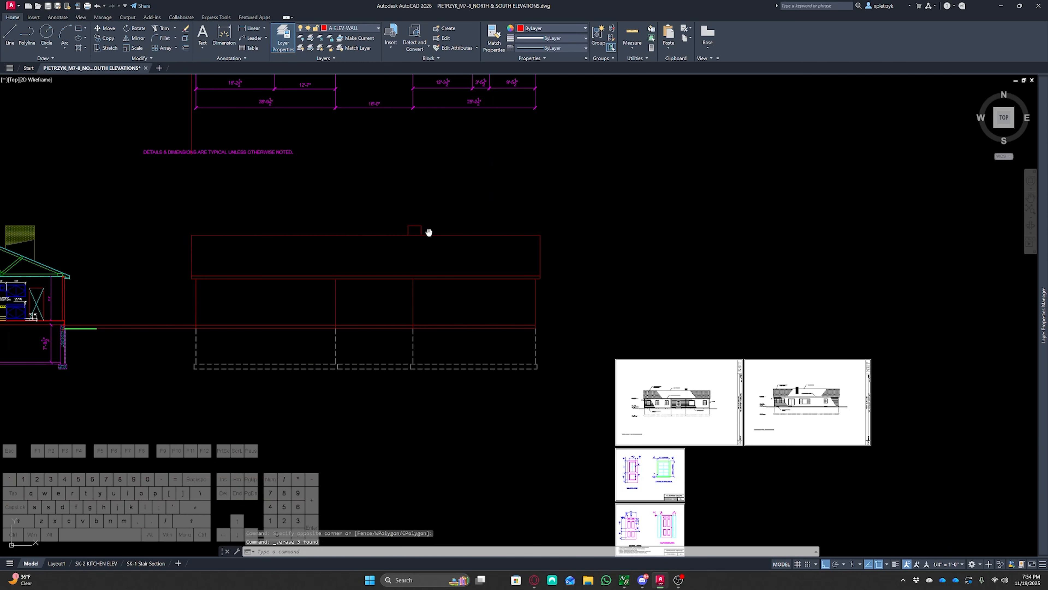
# Match the new chimney outline's properties to the chimney in the cross section
pyautogui.moveTo(428, 232); pyautogui.dragTo(511, 280, button='middle')
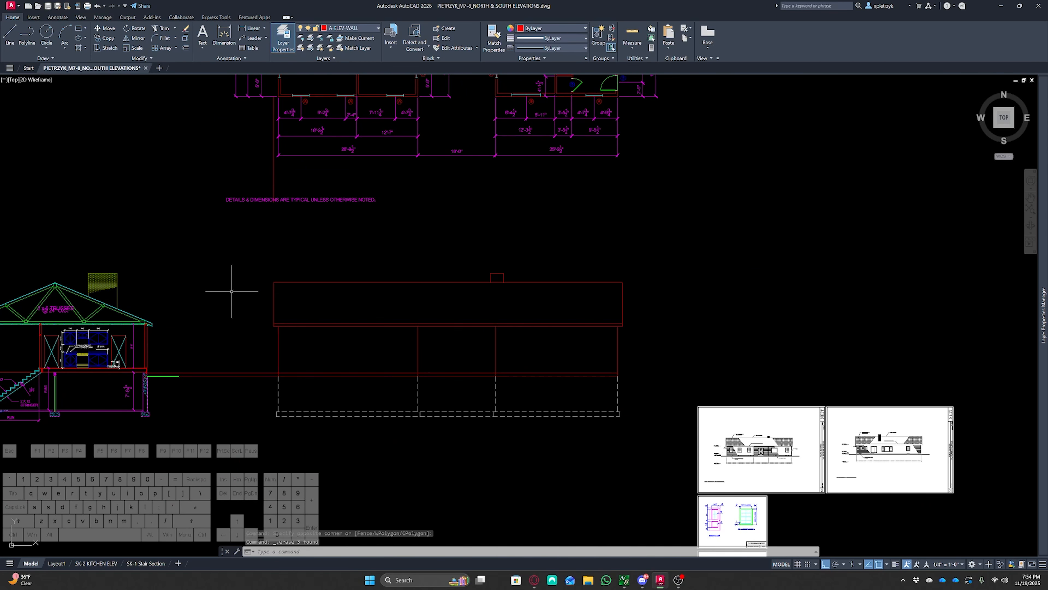
pyautogui.moveTo(213, 274); pyautogui.dragTo(223, 277, button='middle')
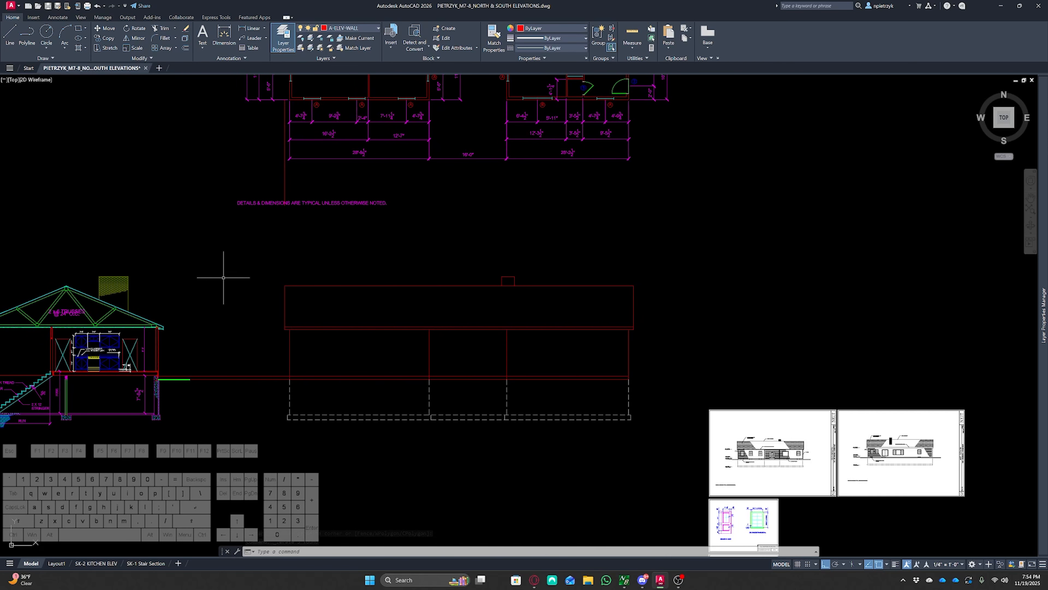
pyautogui.press('Return')
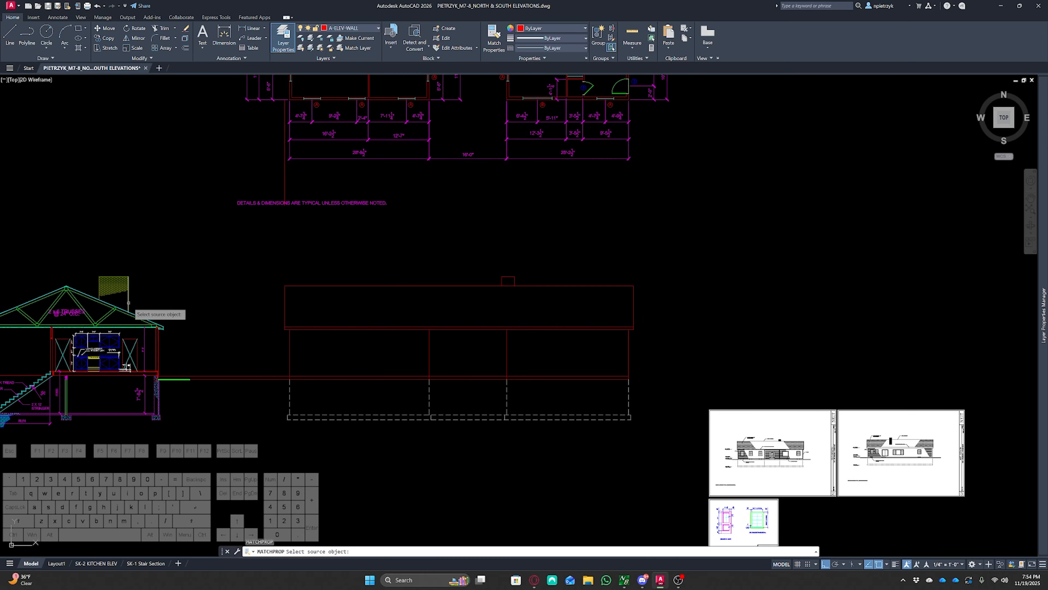
pyautogui.click(129, 303)
pyautogui.press('Escape')
pyautogui.press('Escape')
pyautogui.press('Escape')
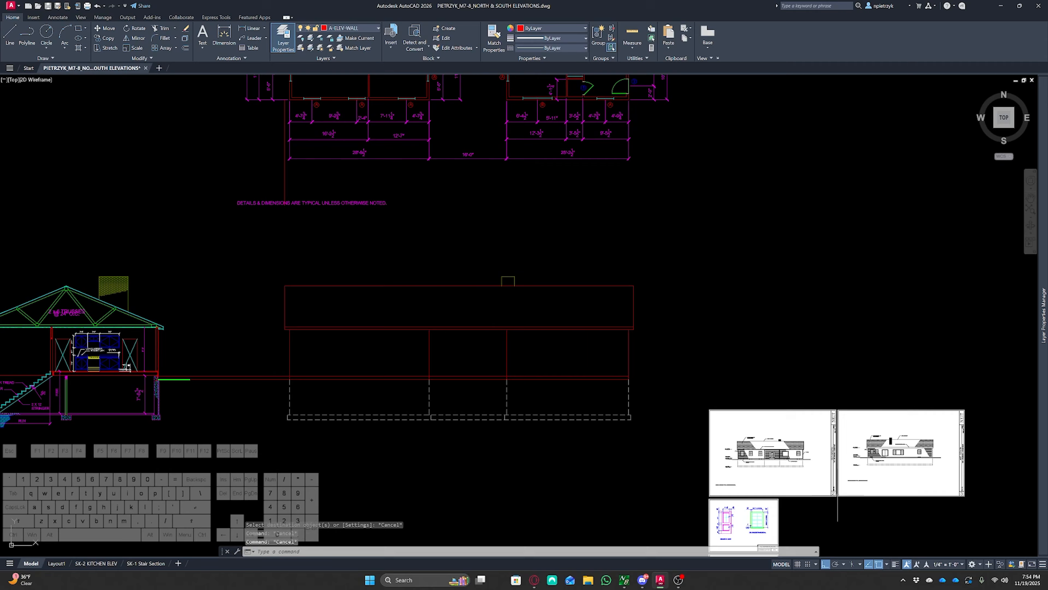
# Move the fascia line onto the A-ELEV-ROOF layer
pyautogui.scroll(10, 762, 439)
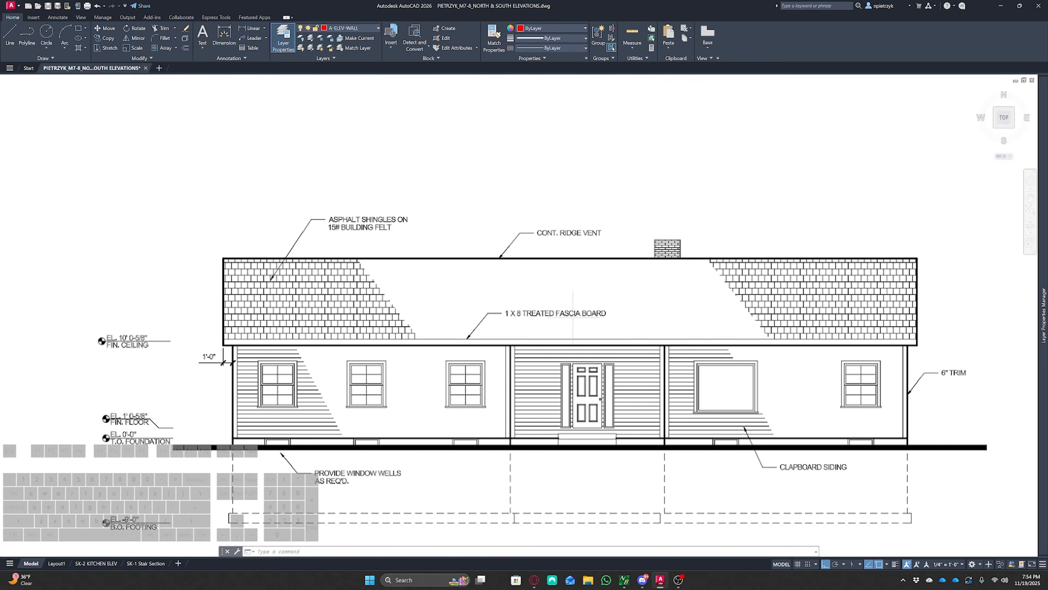
pyautogui.scroll(2, 476, 342)
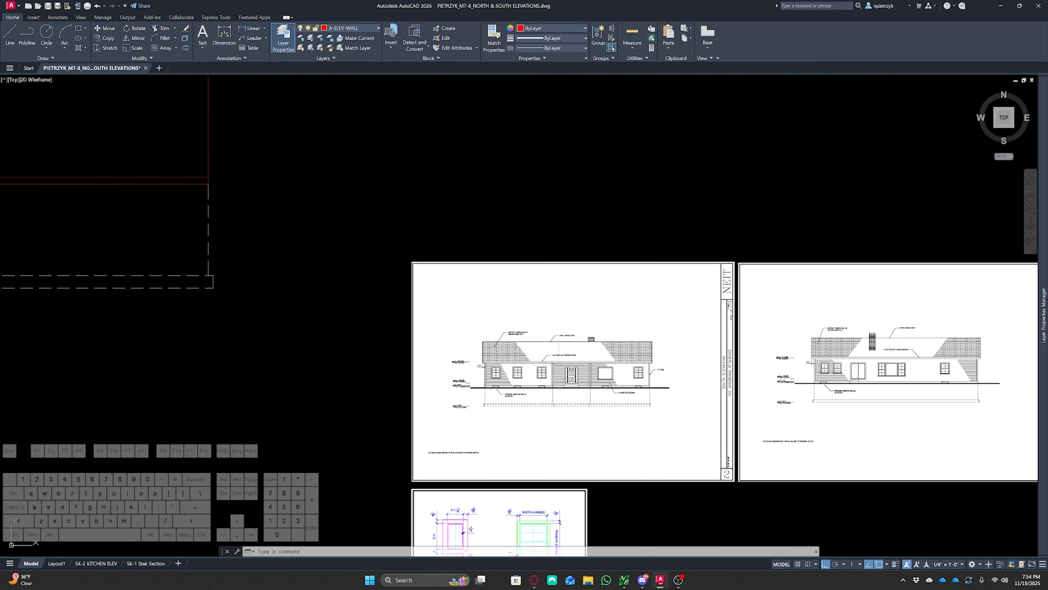
pyautogui.scroll(-2, 372, 351)
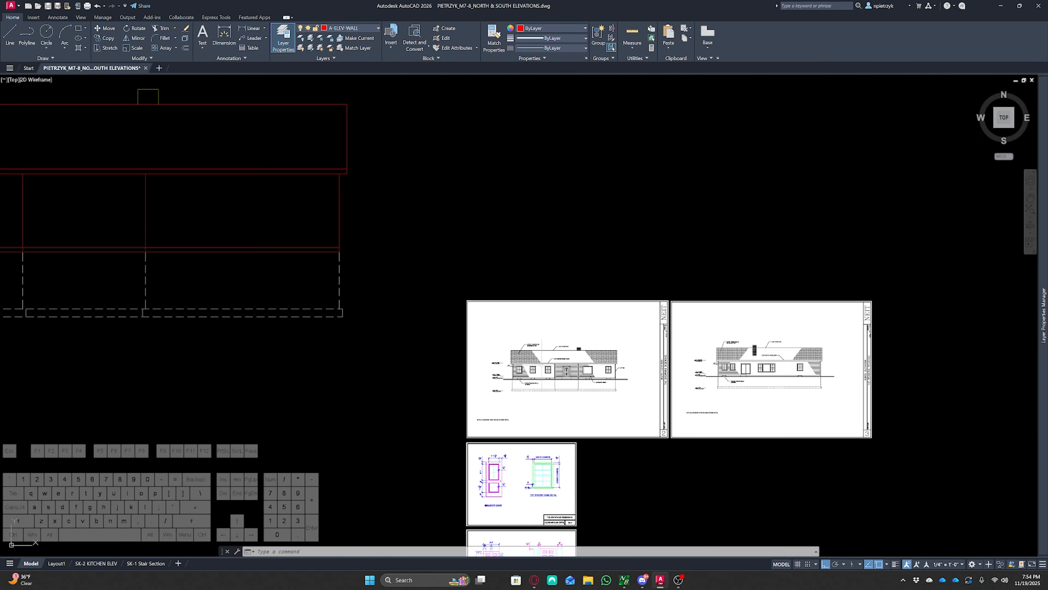
pyautogui.moveTo(365, 351)
pyautogui.mouseDown(button='middle')
pyautogui.moveTo(619, 380)
pyautogui.moveTo(737, 447)
pyautogui.mouseUp(button='middle')
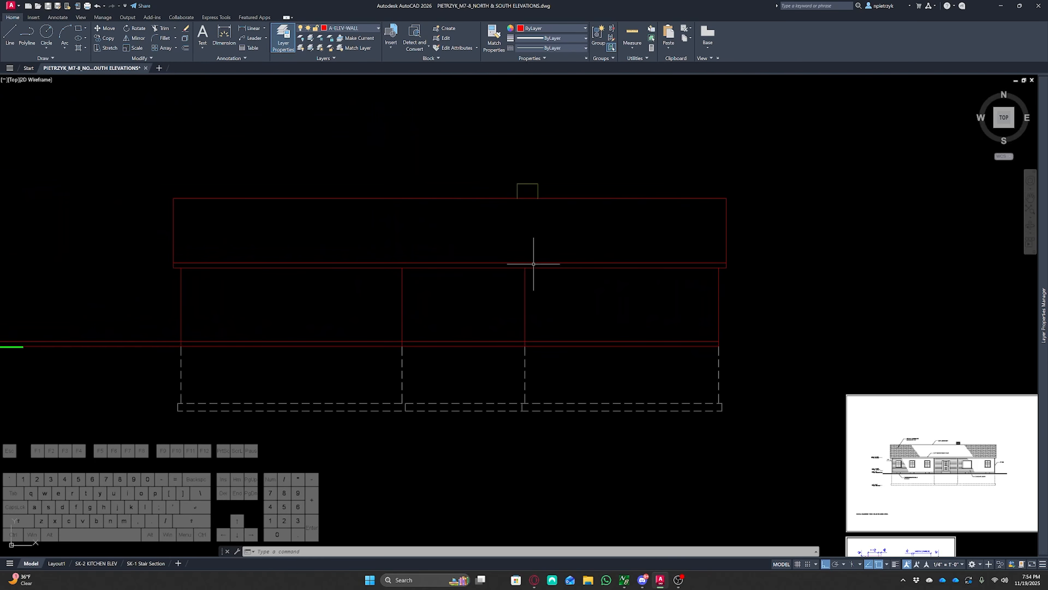
pyautogui.click(362, 27)
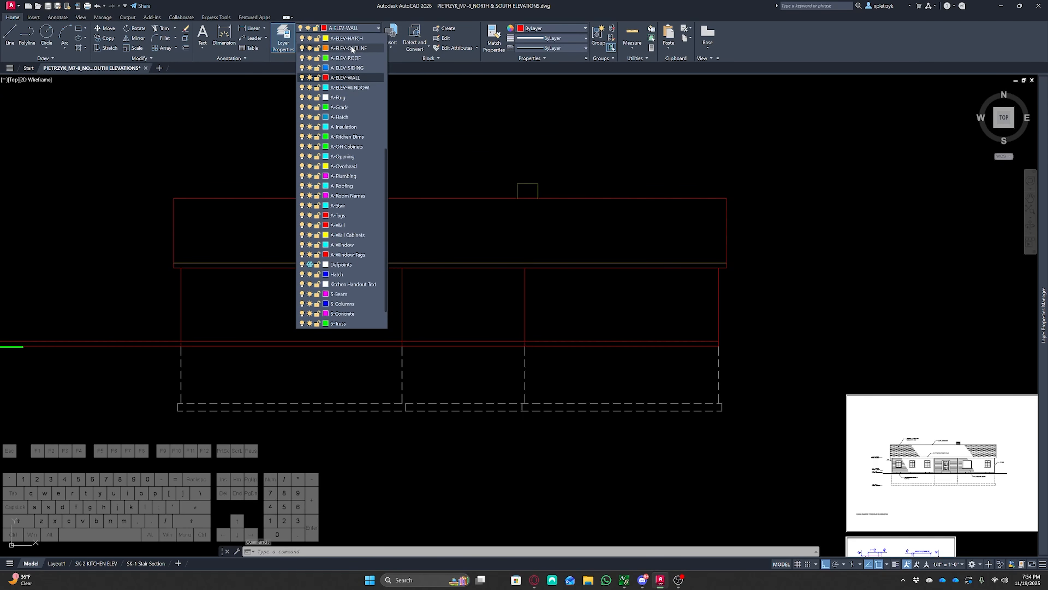
pyautogui.scroll(1, 359, 66)
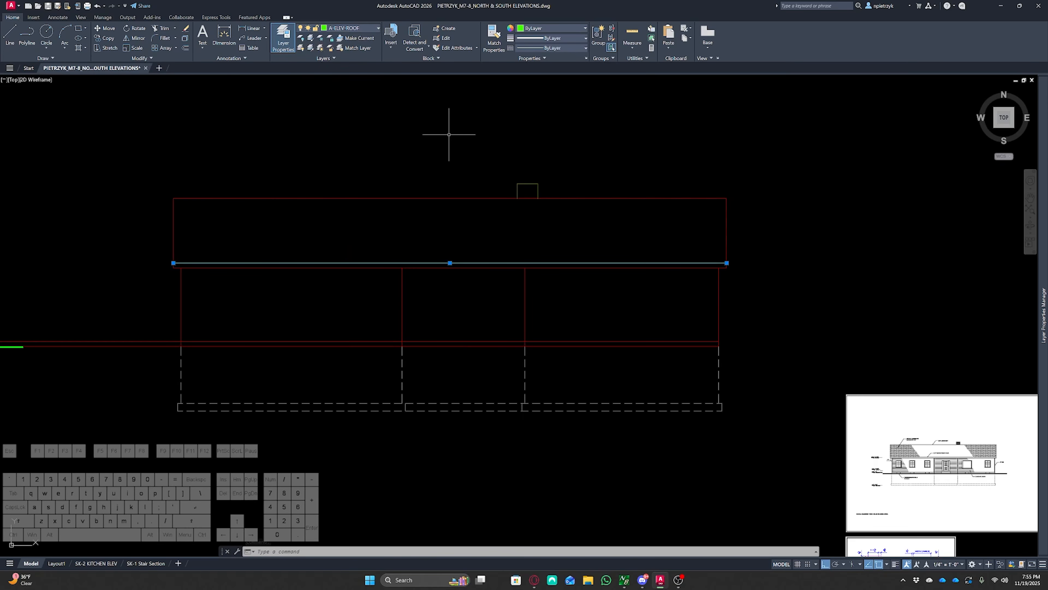
# Examine the reference south elevation sheet, zooming in on the 1'-0" overhang and corner trim details
pyautogui.press('Escape')
pyautogui.press('Escape')
pyautogui.moveTo(802, 311)
pyautogui.mouseDown(button='middle')
pyautogui.moveTo(686, 250)
pyautogui.moveTo(482, 194)
pyautogui.mouseUp(button='middle')
pyautogui.scroll(2, 606, 332)
pyautogui.scroll(5, 605, 332)
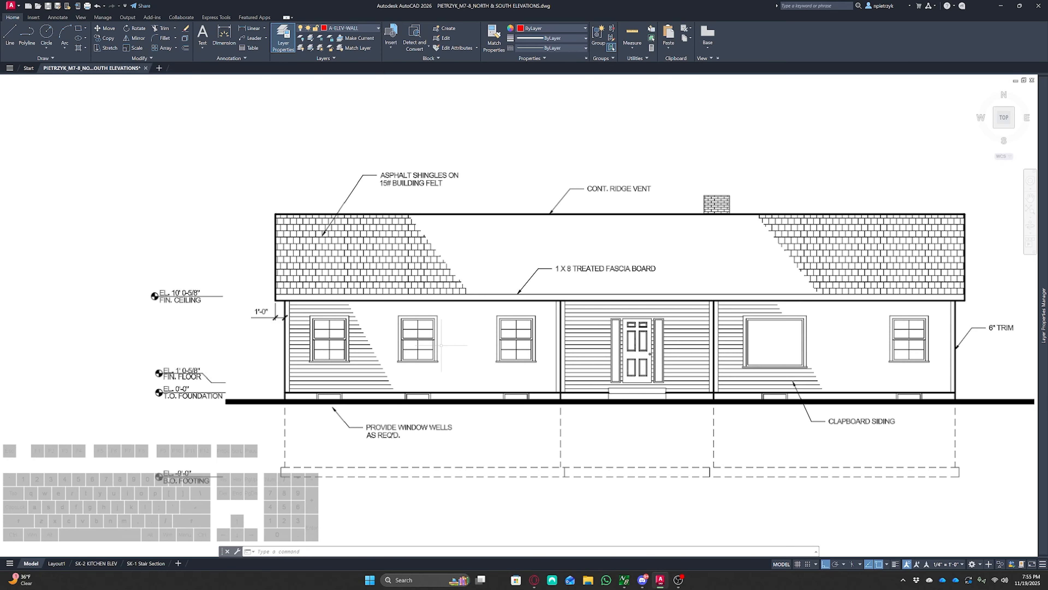
pyautogui.scroll(4, 442, 345)
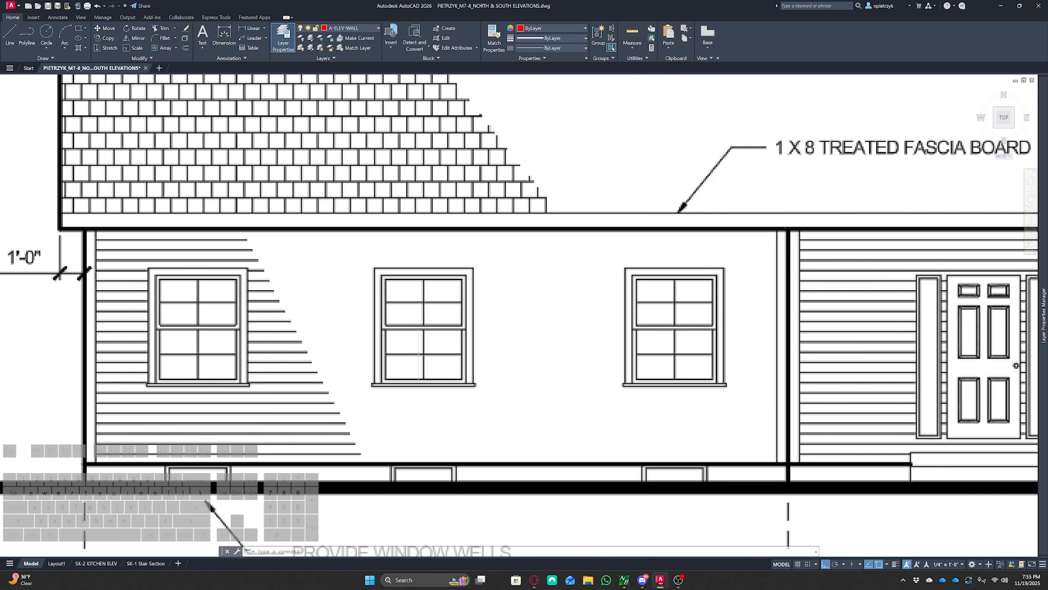
pyautogui.scroll(-4, 422, 356)
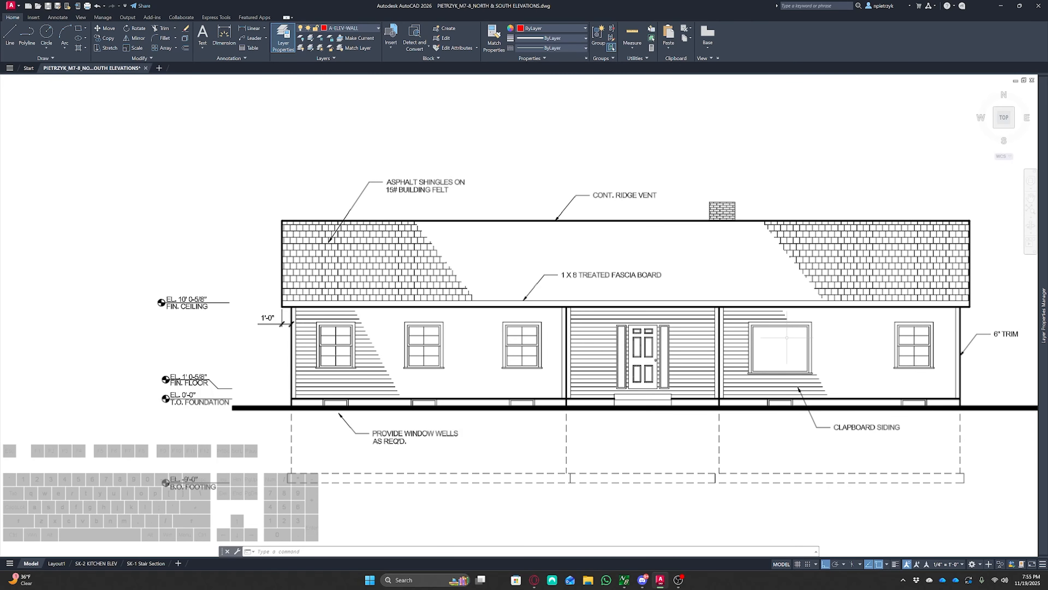
pyautogui.scroll(-6, 787, 335)
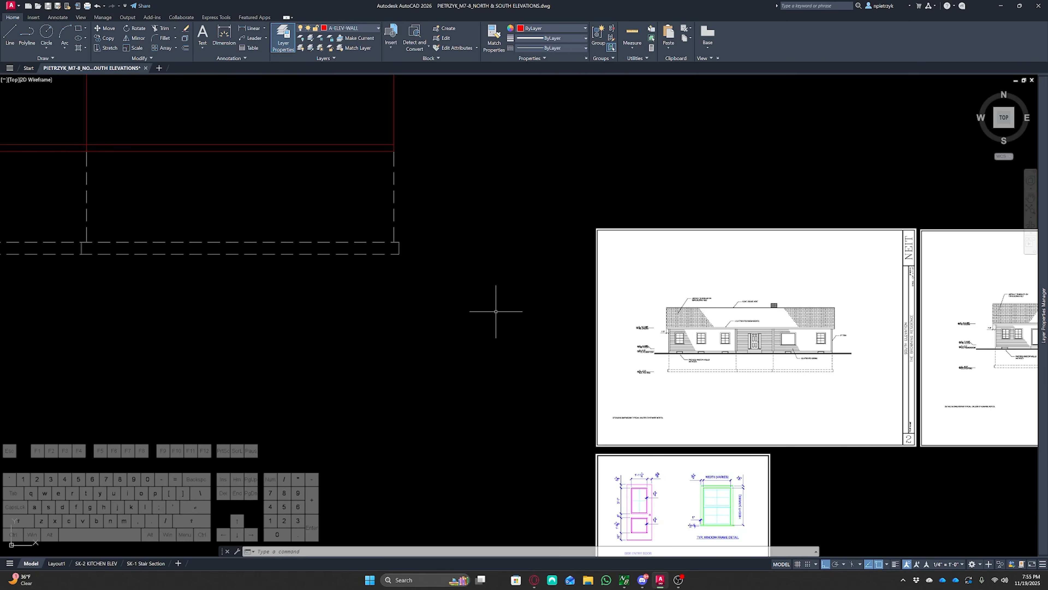
pyautogui.moveTo(484, 315); pyautogui.dragTo(791, 509, button='middle')
pyautogui.moveTo(785, 435); pyautogui.dragTo(485, 246, button='middle')
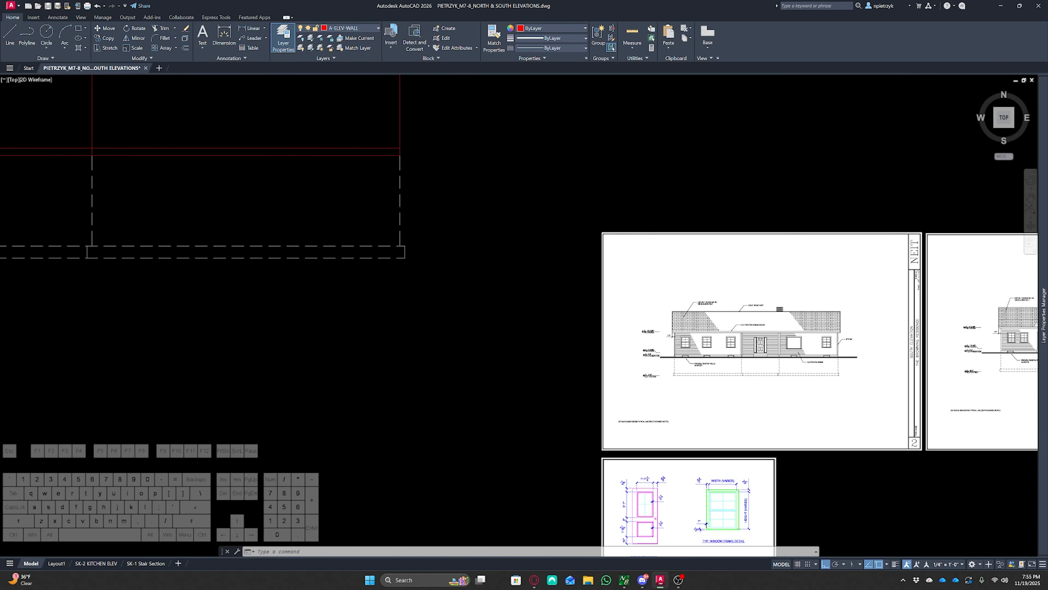
pyautogui.scroll(8, 620, 346)
pyautogui.scroll(4, 602, 348)
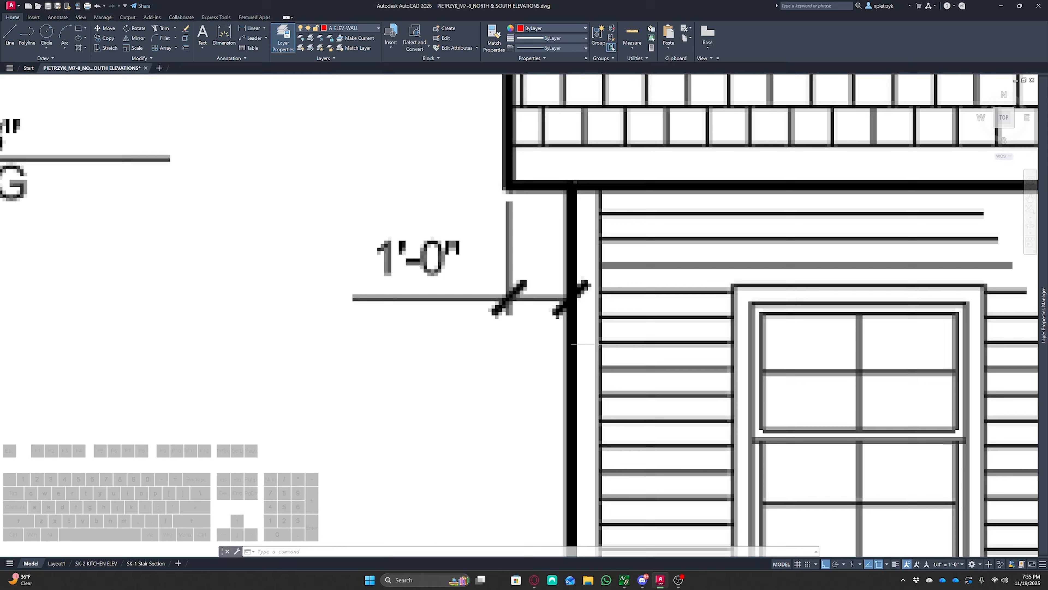
pyautogui.scroll(-8, 605, 350)
pyautogui.moveTo(425, 329); pyautogui.dragTo(853, 437, button='middle')
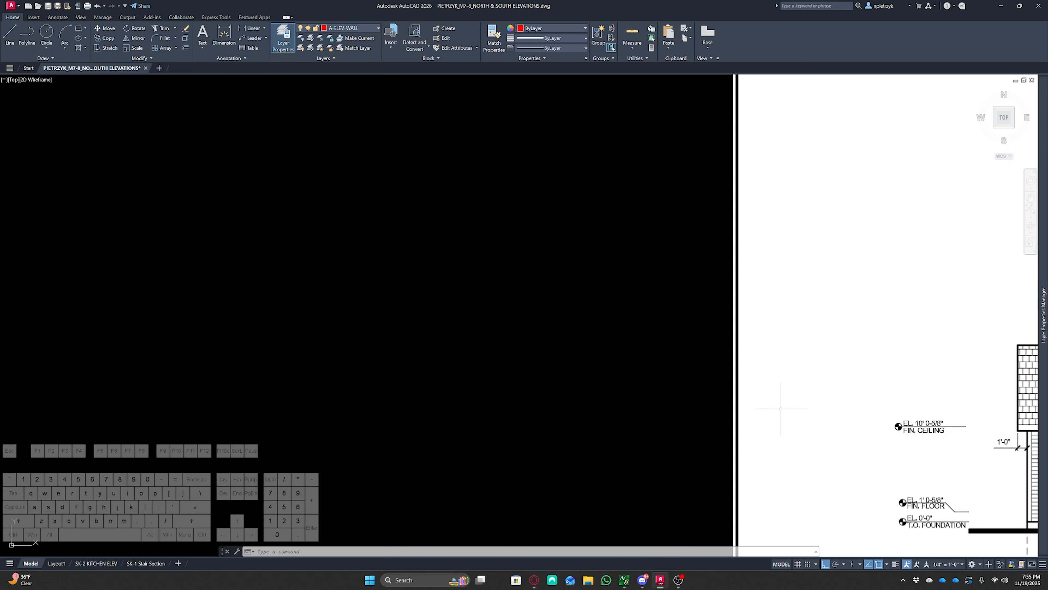
pyautogui.scroll(-8, 731, 391)
pyautogui.scroll(-2, 624, 348)
pyautogui.moveTo(625, 347); pyautogui.dragTo(883, 430, button='middle')
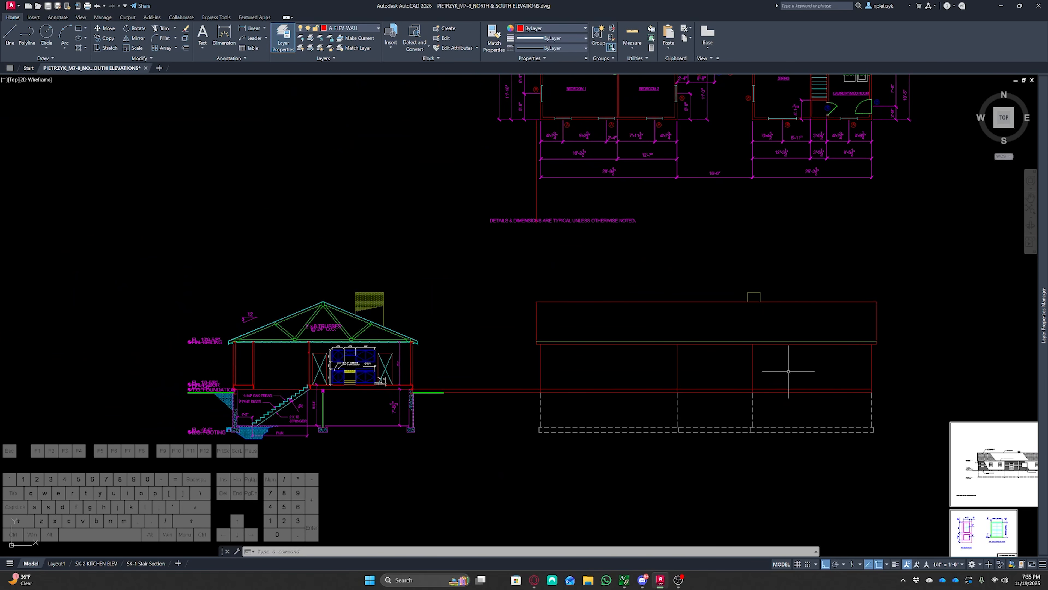
# Offset the vertical wall lines 6 inches inward to create the corner trim lines
pyautogui.scroll(4, 574, 359)
pyautogui.write('o')
pyautogui.press('Return')
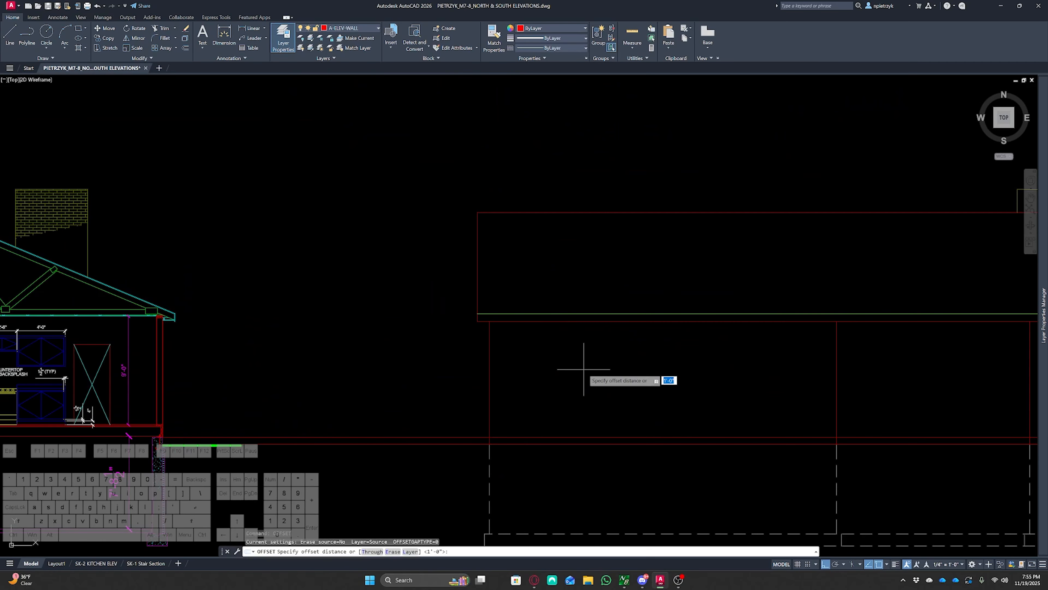
pyautogui.write('6')
pyautogui.press('Return')
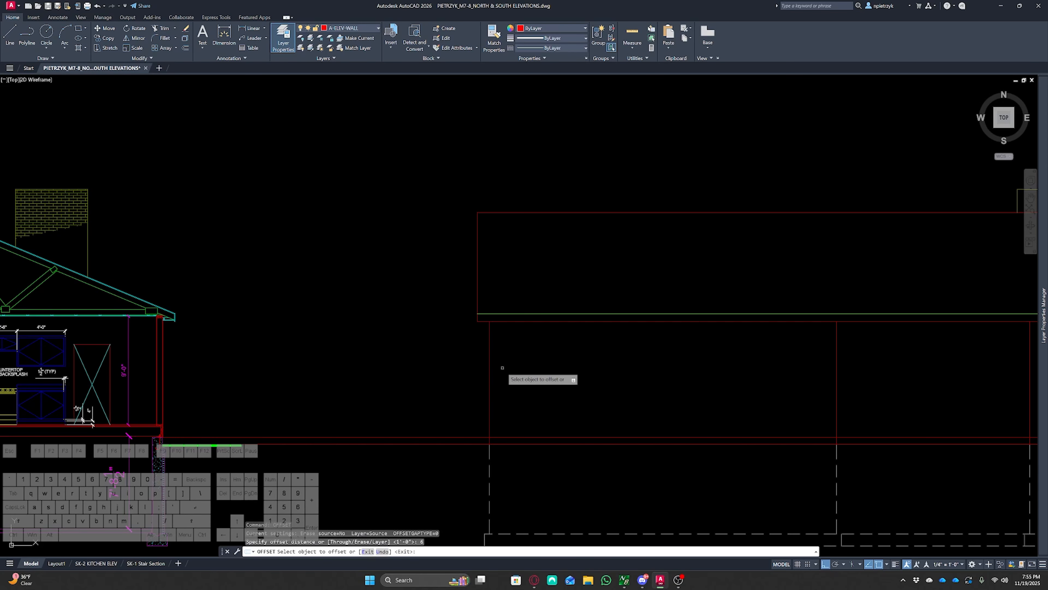
pyautogui.click(491, 366)
pyautogui.click(546, 374)
pyautogui.moveTo(759, 389); pyautogui.dragTo(505, 344, button='middle')
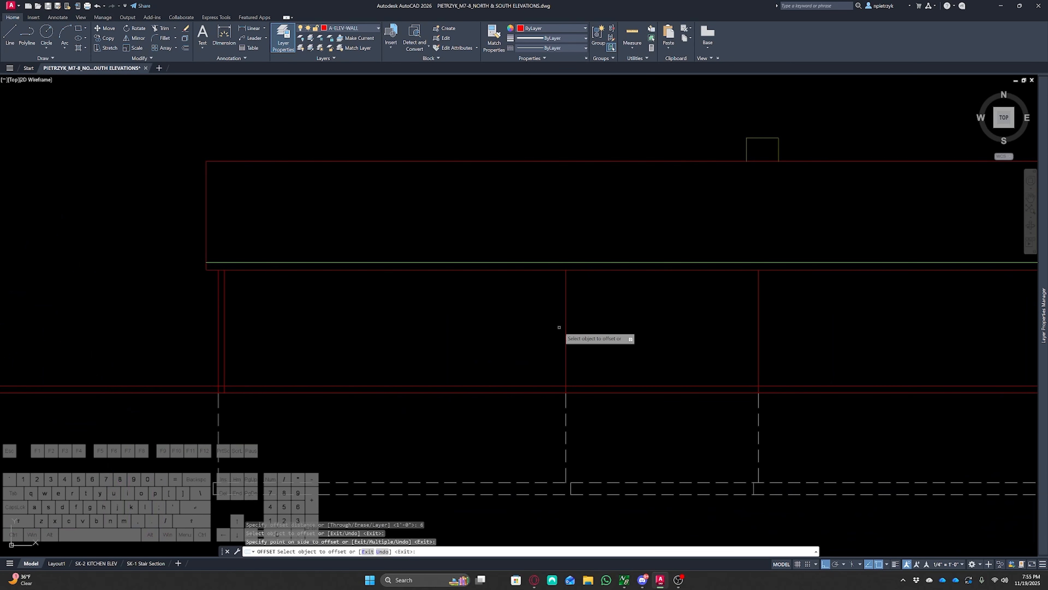
pyautogui.click(565, 326)
pyautogui.click(557, 327)
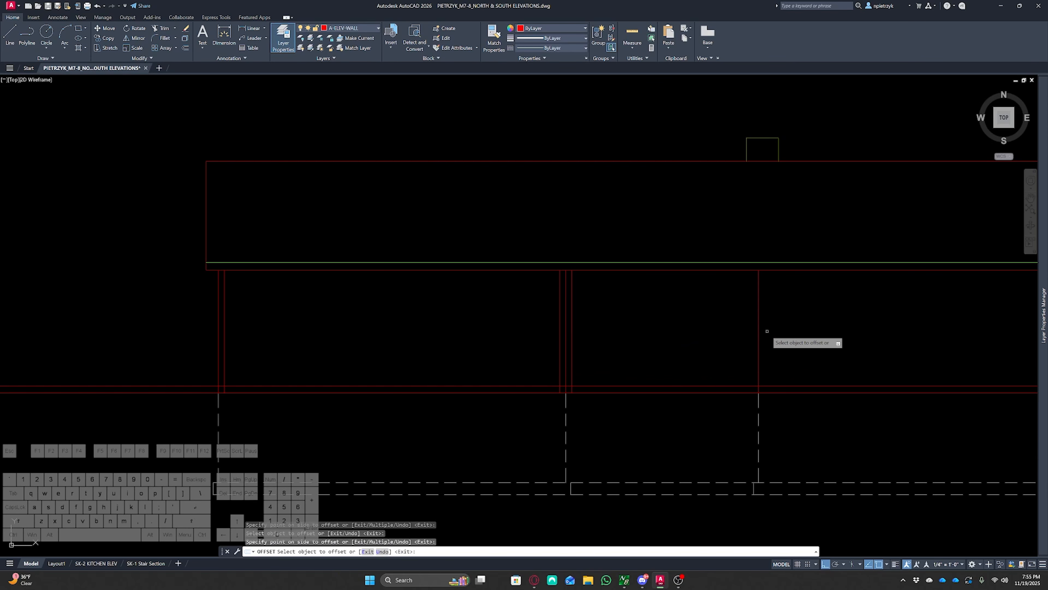
pyautogui.click(759, 332)
pyautogui.click(727, 335)
pyautogui.click(760, 335)
pyautogui.click(759, 335)
pyautogui.click(784, 337)
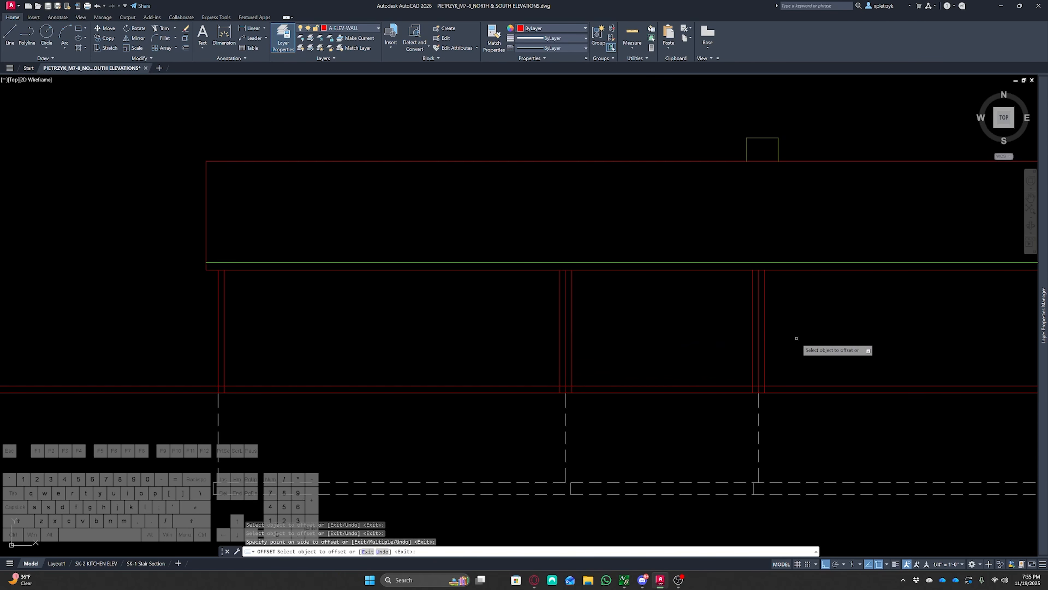
pyautogui.moveTo(883, 352); pyautogui.dragTo(455, 329, button='middle')
pyautogui.click(635, 320)
pyautogui.click(598, 330)
pyautogui.press('Escape')
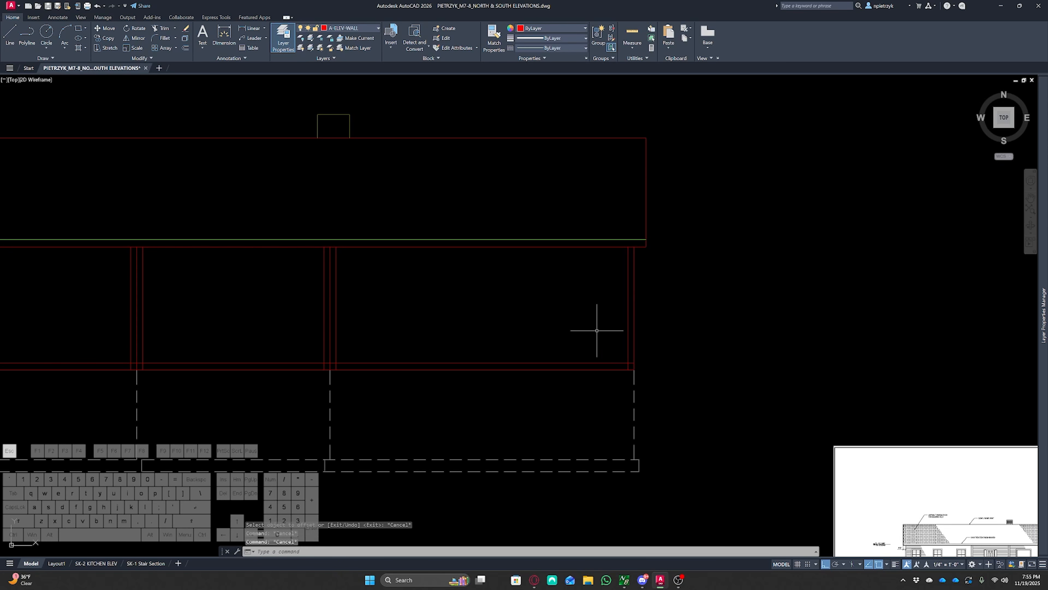
# Trim the overlapping line segments at the base of the new trim lines
pyautogui.write('tr')
pyautogui.press('space')
pyautogui.click(627, 366)
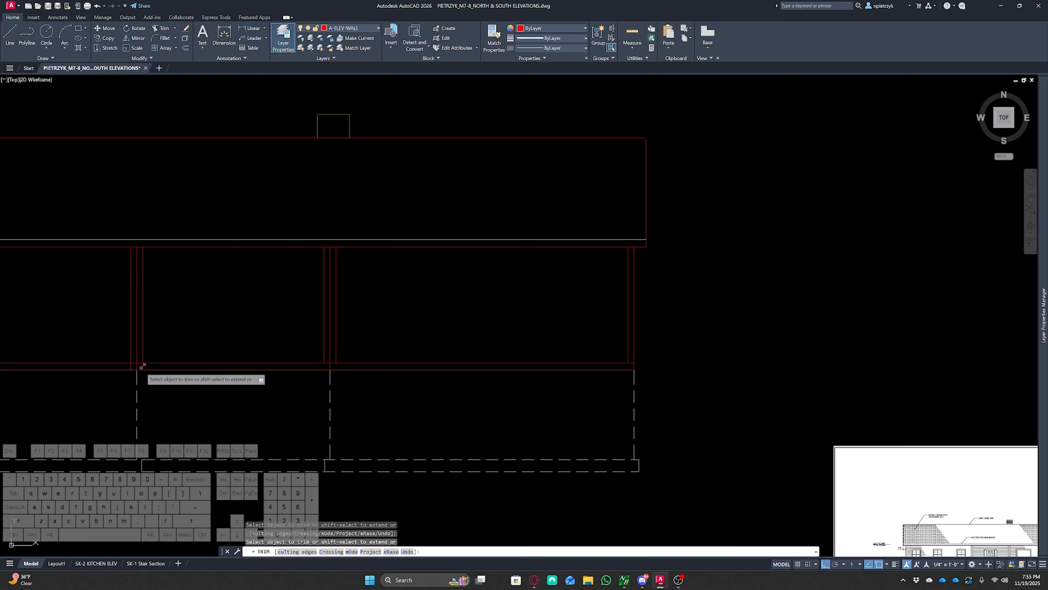
pyautogui.moveTo(127, 367); pyautogui.dragTo(482, 358, button='middle')
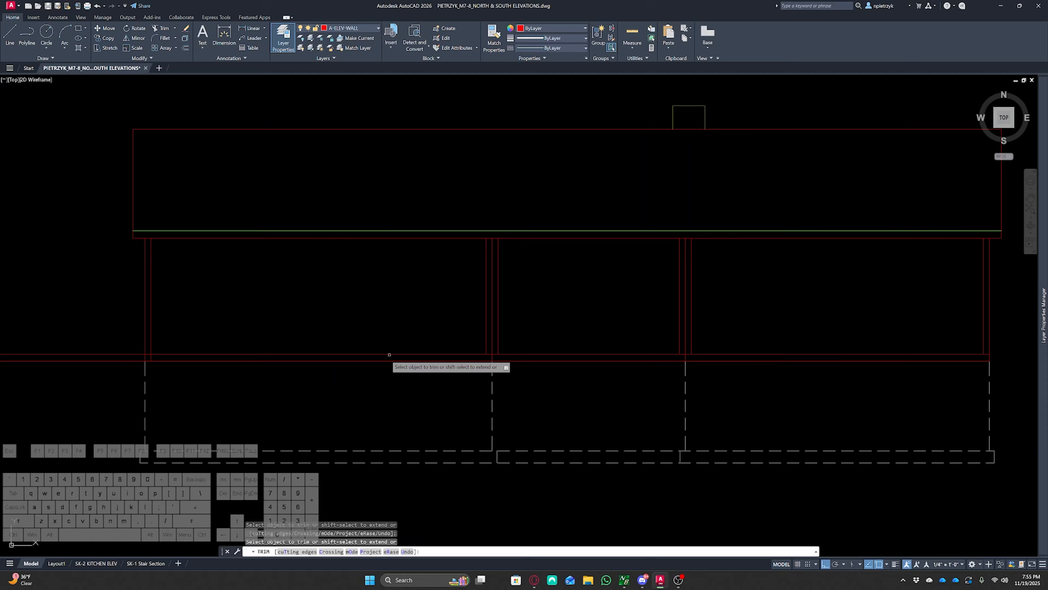
pyautogui.moveTo(154, 361); pyautogui.dragTo(273, 355, button='middle')
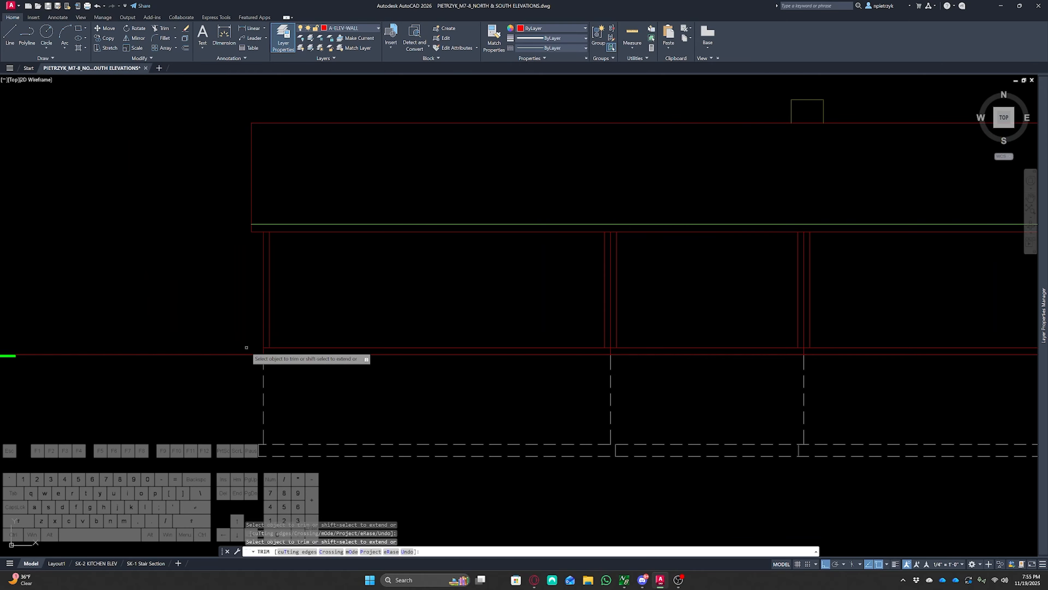
pyautogui.press('Escape')
pyautogui.moveTo(475, 356)
pyautogui.mouseDown(button='middle')
pyautogui.moveTo(465, 391)
pyautogui.moveTo(335, 367)
pyautogui.mouseUp(button='middle')
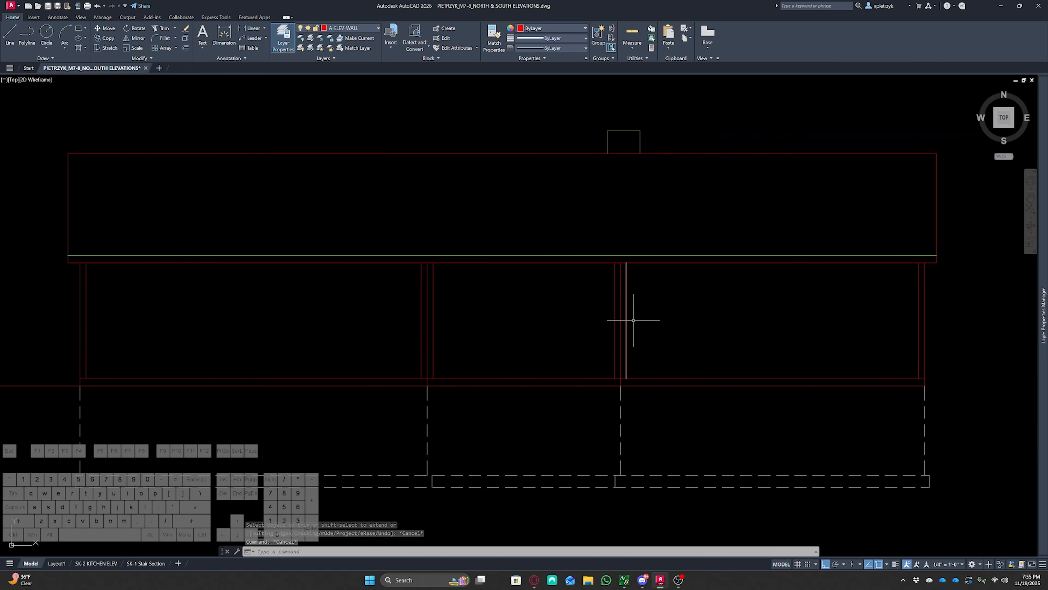
# Examine the floor plan around the foyer and Bedroom 2 before returning to the elevation
pyautogui.scroll(-6, 499, 298)
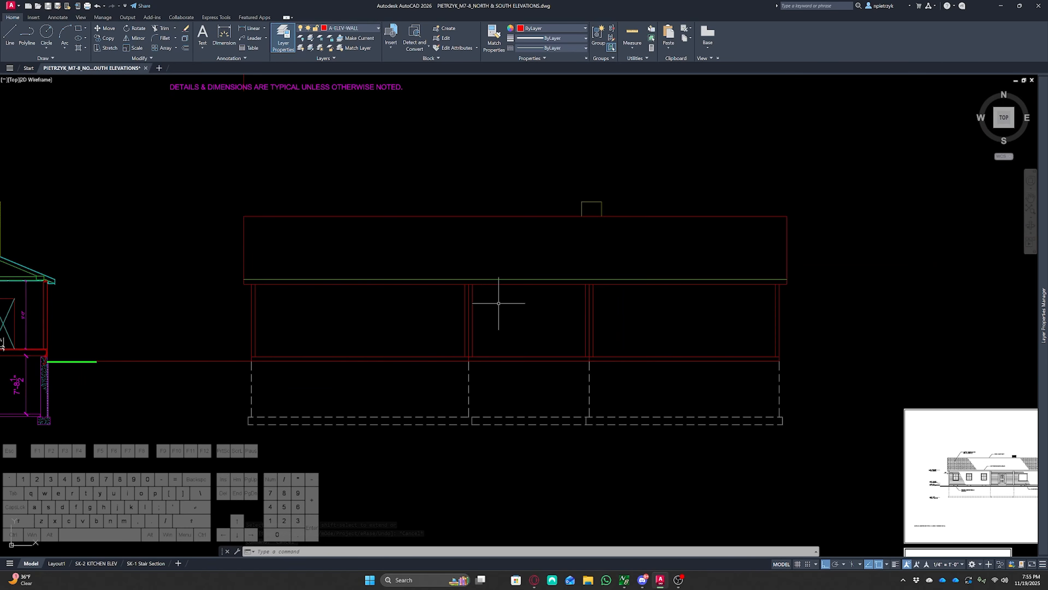
pyautogui.scroll(5, 497, 347)
pyautogui.scroll(6, 386, 433)
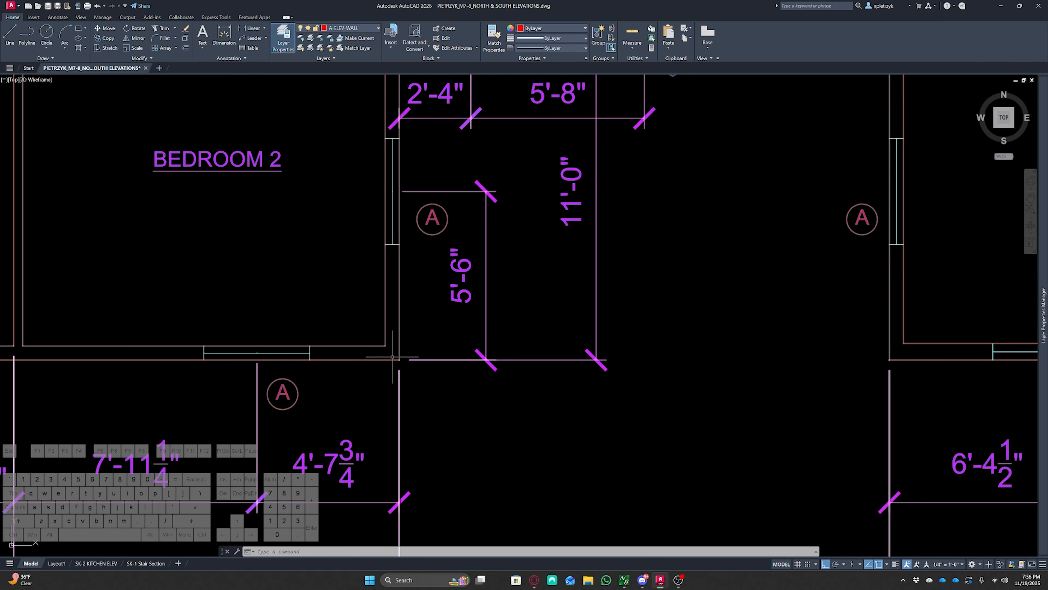
pyautogui.moveTo(438, 236); pyautogui.dragTo(448, 473, button='middle')
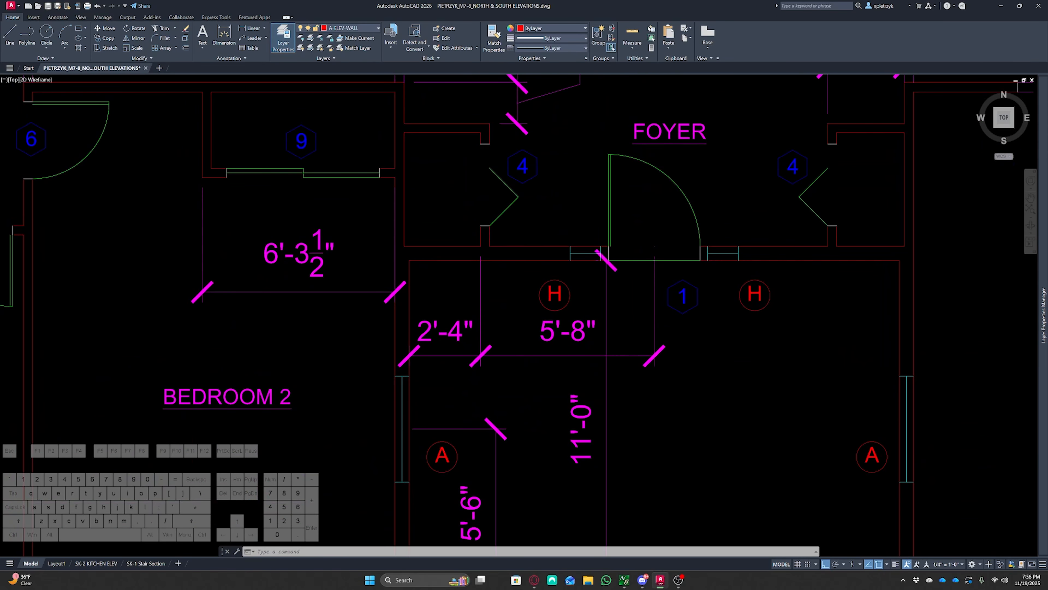
pyautogui.scroll(-2, 473, 160)
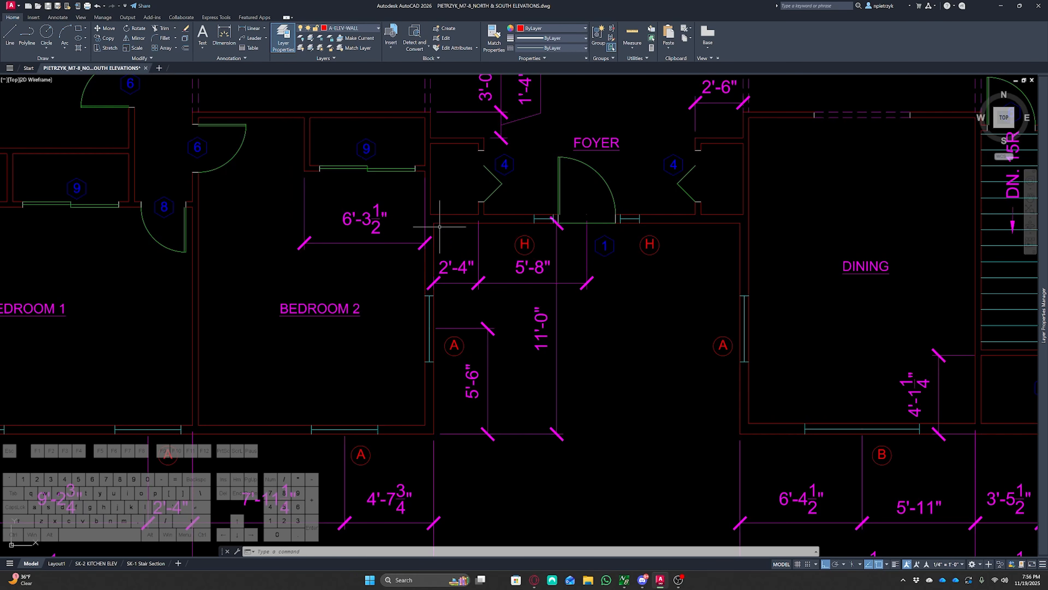
pyautogui.scroll(-10, 597, 313)
pyautogui.moveTo(607, 362); pyautogui.dragTo(571, 264, button='middle')
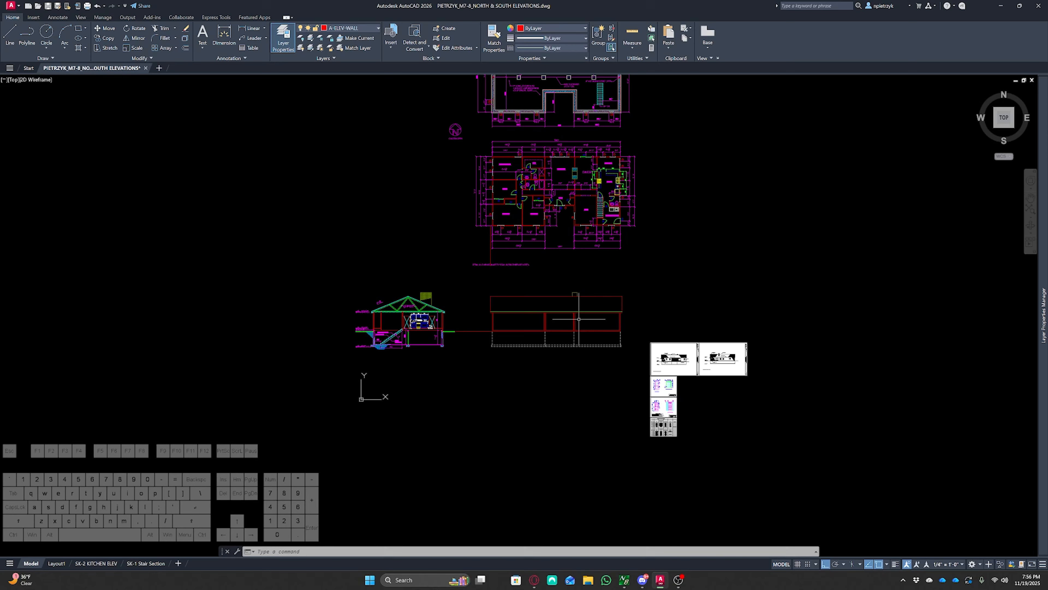
pyautogui.scroll(5, 579, 319)
pyautogui.moveTo(503, 347); pyautogui.dragTo(517, 338, button='middle')
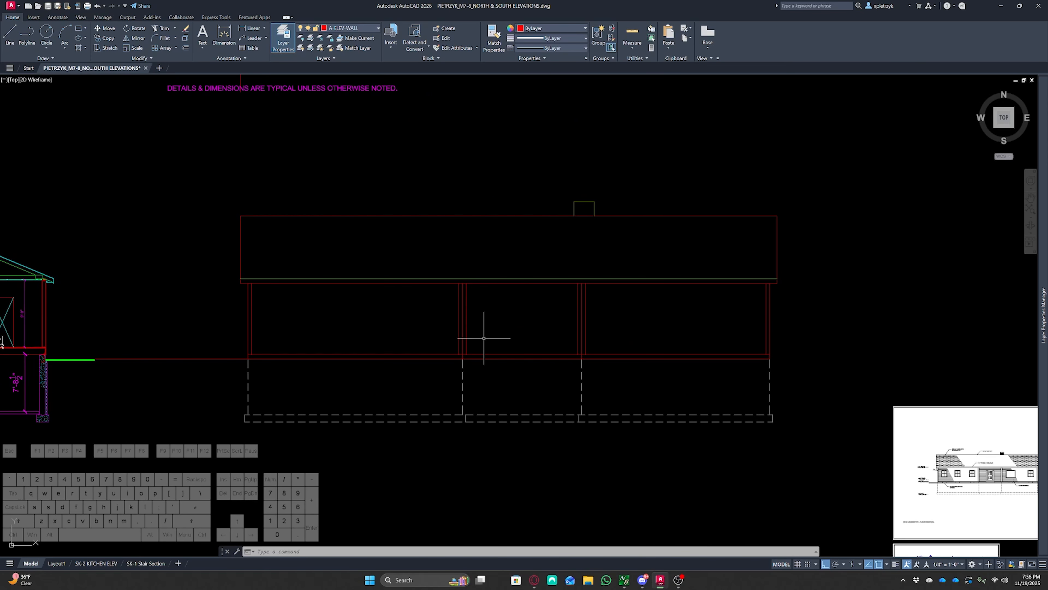
# Move the roof's right end line onto the A-ELEV-OUTLINE layer
pyautogui.click(790, 245)
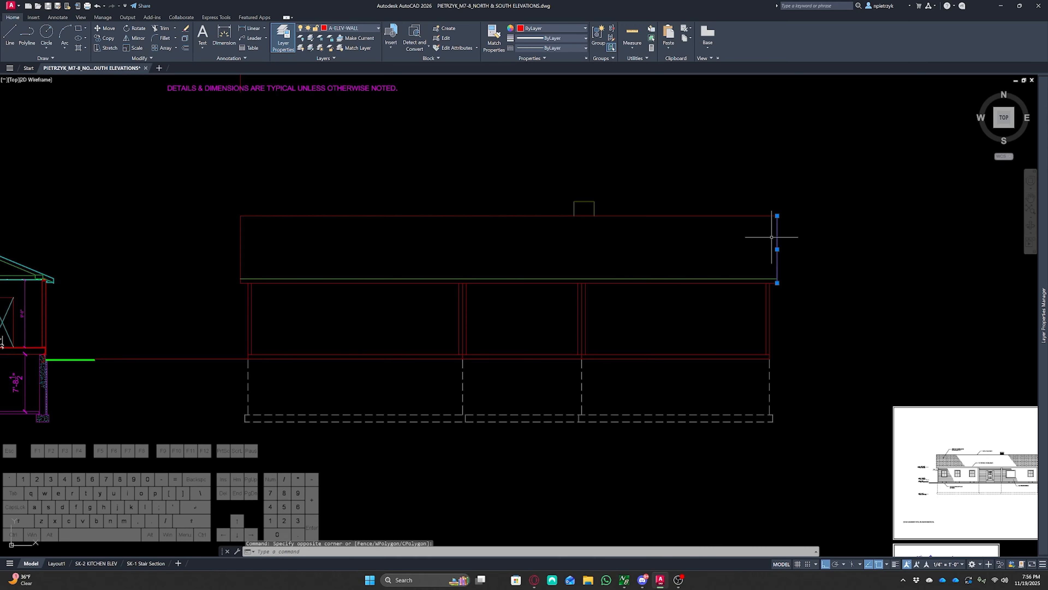
pyautogui.click(773, 228)
pyautogui.click(360, 28)
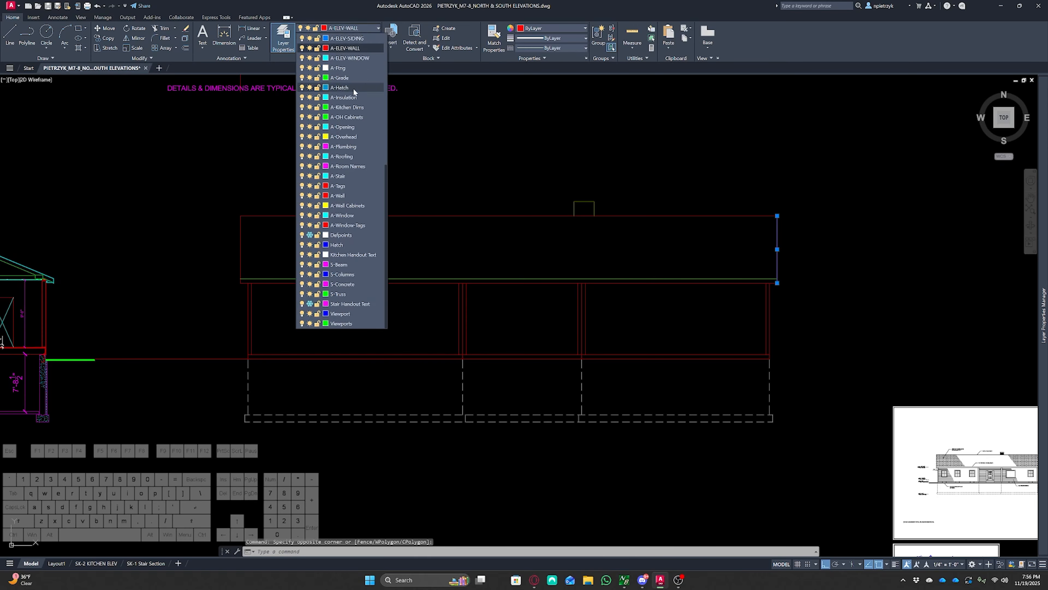
pyautogui.scroll(3, 352, 146)
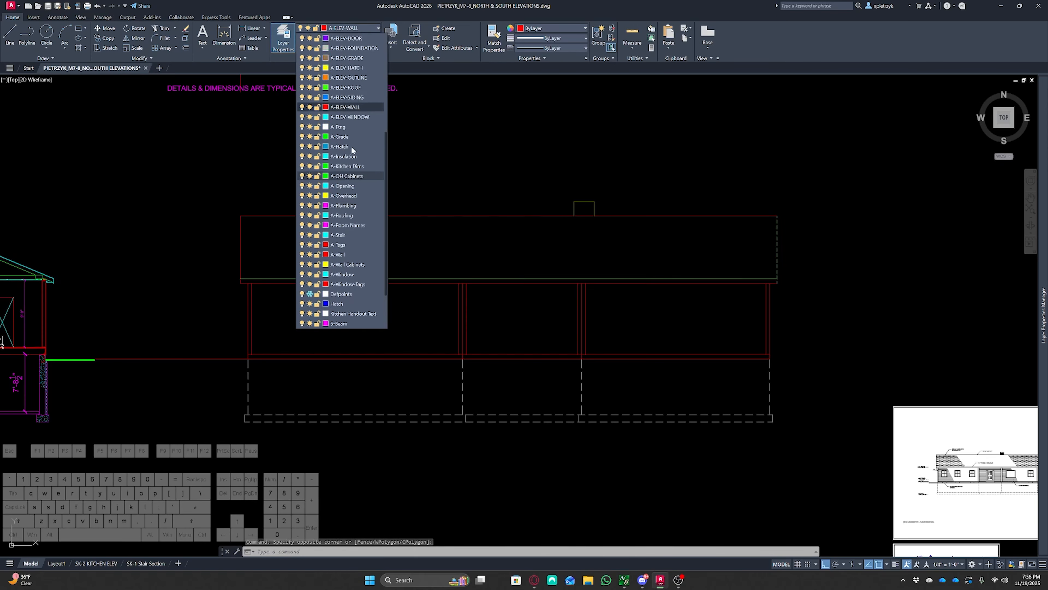
pyautogui.click(350, 79)
pyautogui.press('Escape')
pyautogui.press('Escape')
pyautogui.press('Escape')
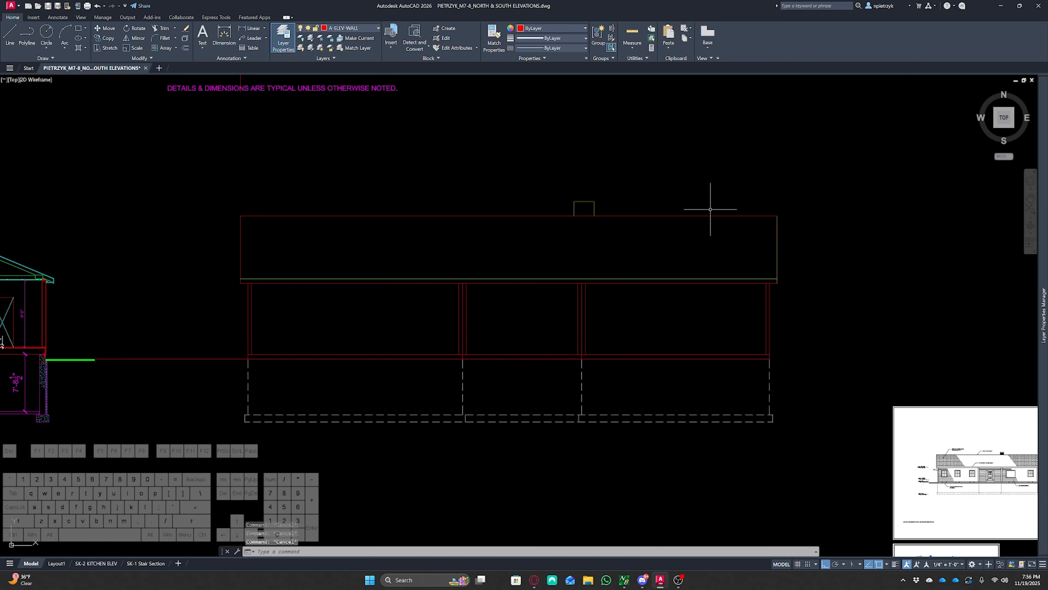
# Match the roof outline, fascia and wall lines to the properties of the roof's right end line
pyautogui.write('ma')
pyautogui.press('Return')
pyautogui.click(778, 235)
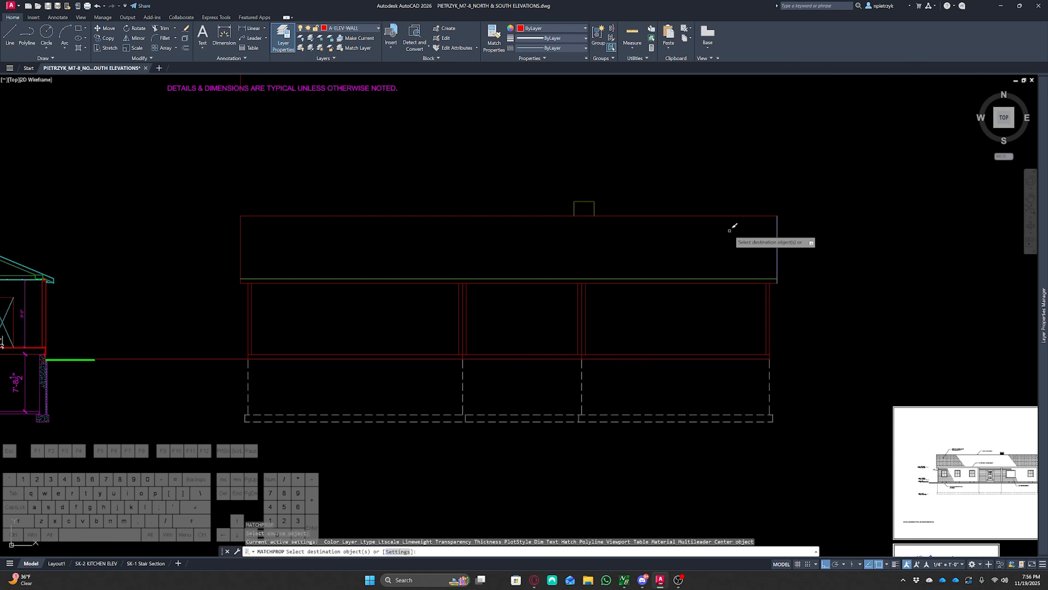
pyautogui.click(725, 229)
pyautogui.click(713, 194)
pyautogui.click(273, 247)
pyautogui.click(210, 229)
pyautogui.moveTo(746, 312); pyautogui.dragTo(307, 208, button='middle')
pyautogui.scroll(10, 562, 345)
pyautogui.scroll(-6, 591, 363)
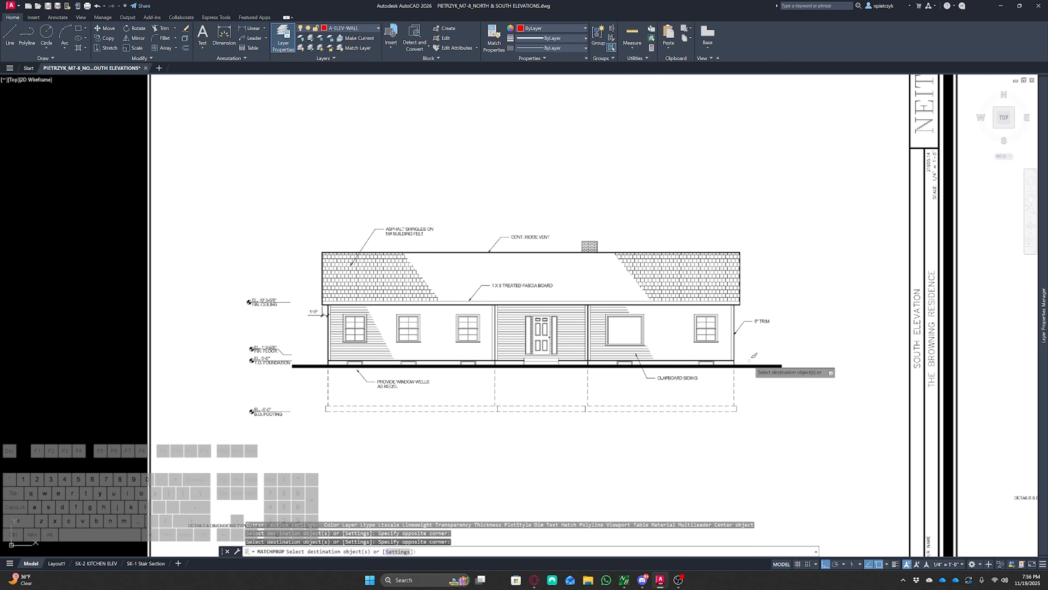
pyautogui.scroll(-2, 545, 362)
pyautogui.scroll(5, 598, 371)
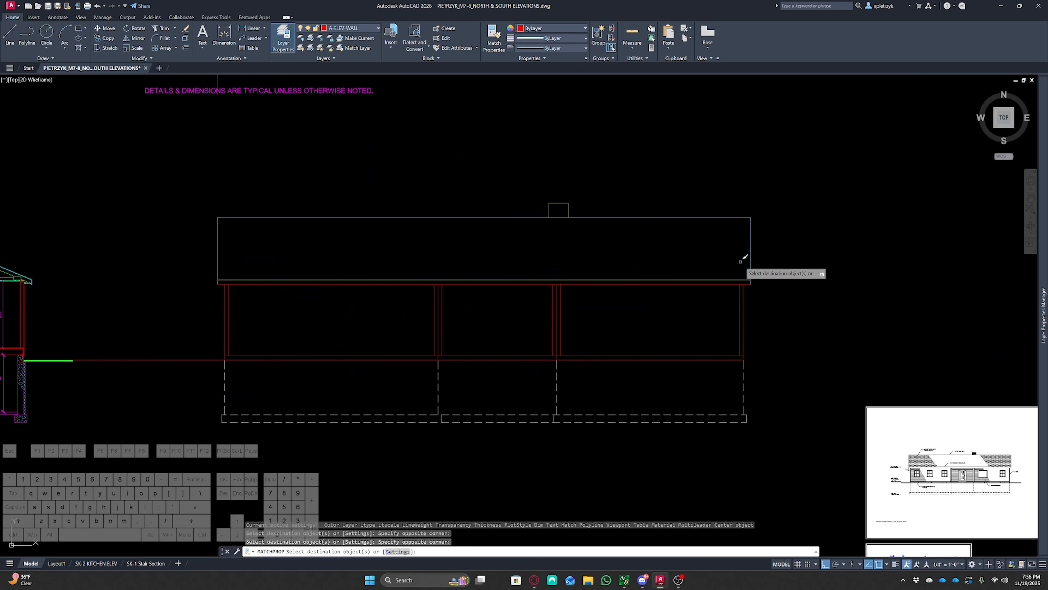
pyautogui.click(734, 282)
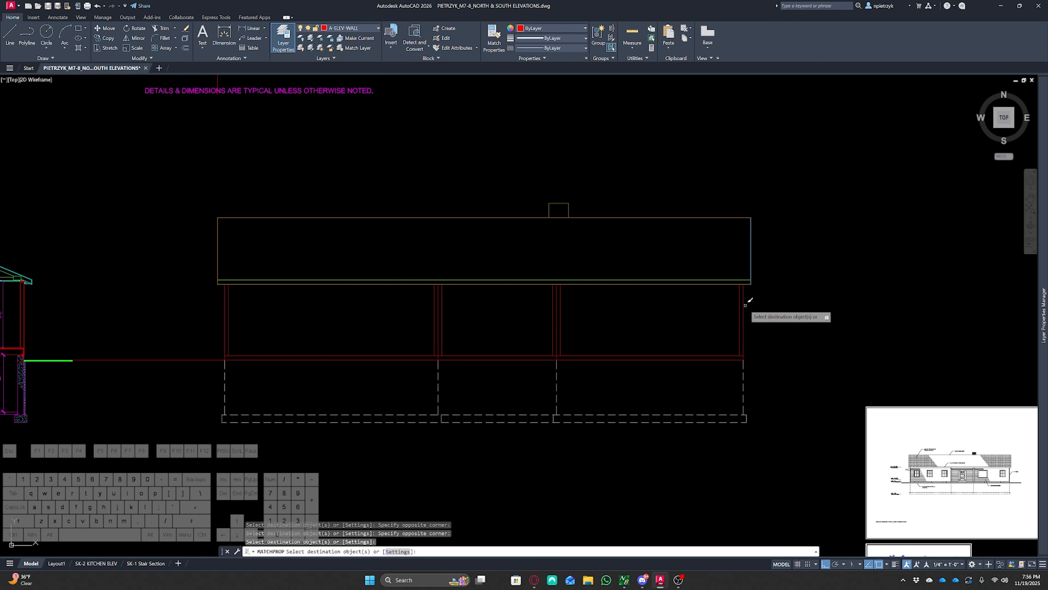
pyautogui.click(743, 305)
pyautogui.click(557, 306)
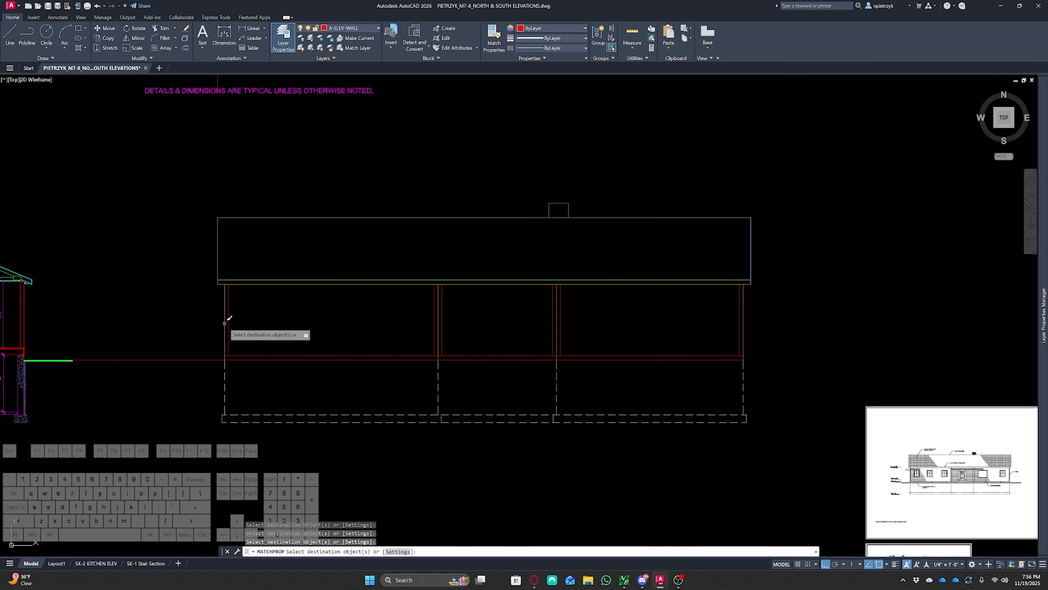
pyautogui.click(250, 356)
pyautogui.press('Escape')
pyautogui.press('Escape')
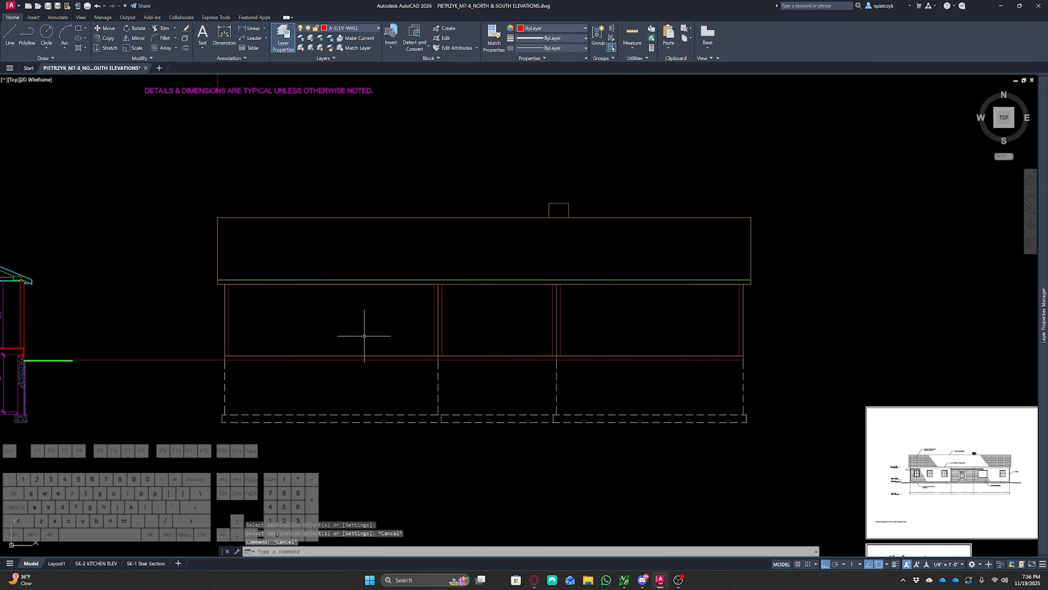
# Toggle the lineweight display on and off to review the outline weights
pyautogui.click(895, 564)
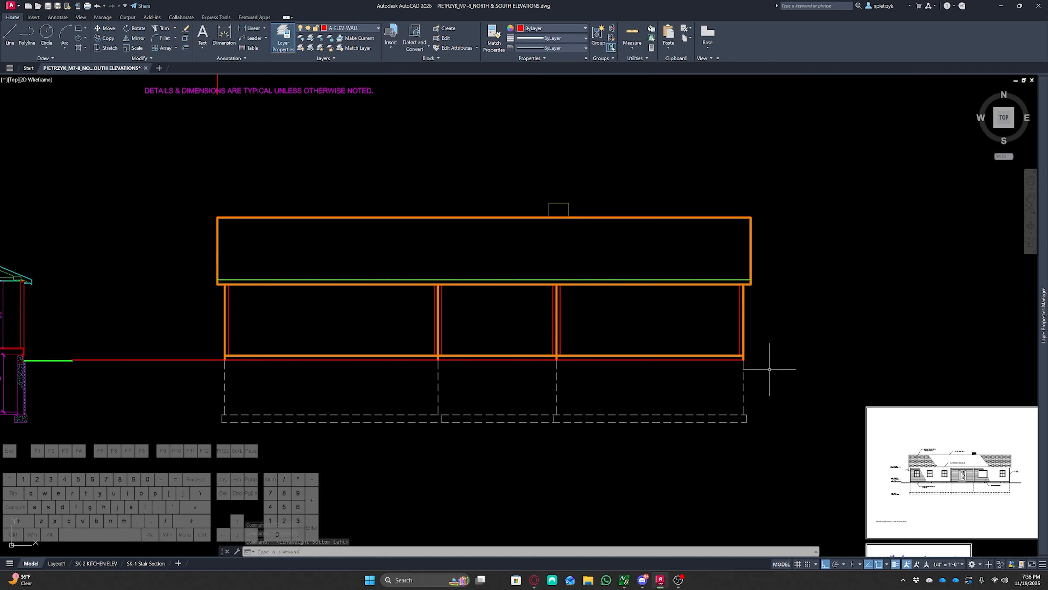
pyautogui.scroll(8, 570, 283)
pyautogui.scroll(-8, 570, 283)
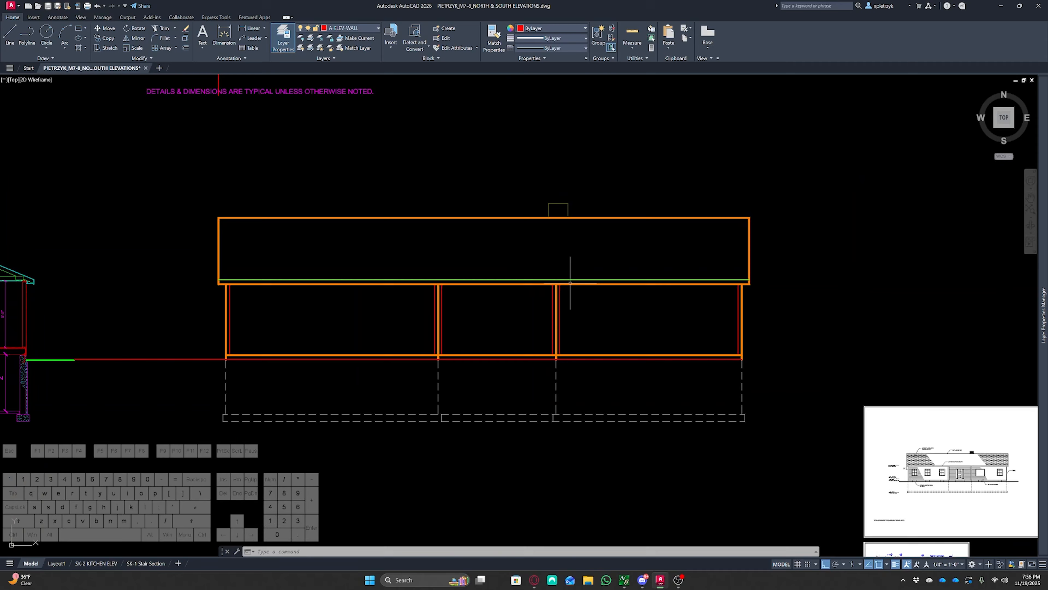
pyautogui.scroll(2, 610, 325)
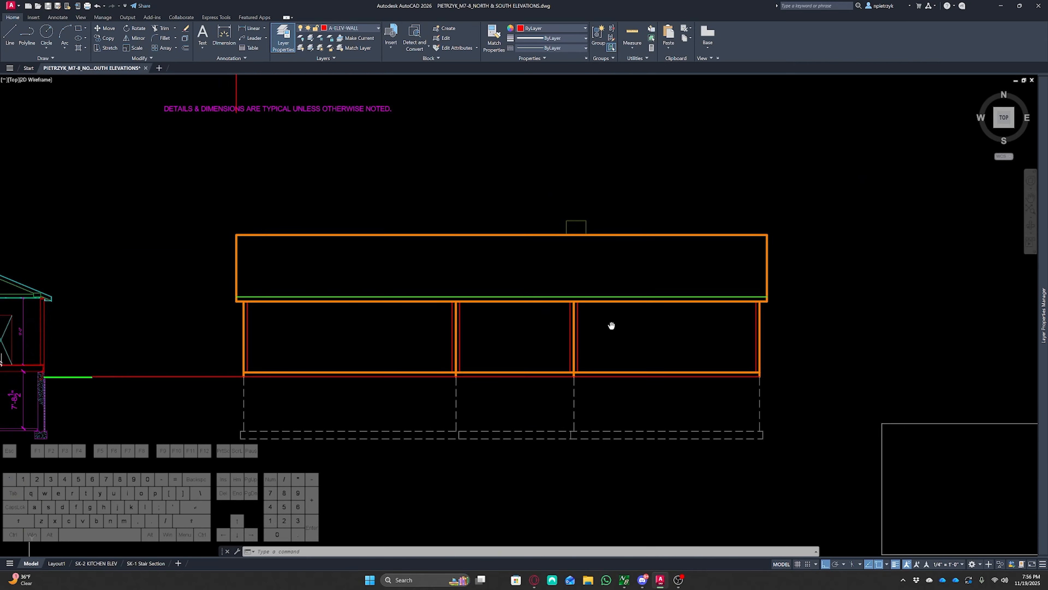
pyautogui.click(897, 564)
pyautogui.moveTo(679, 353); pyautogui.dragTo(714, 346, button='middle')
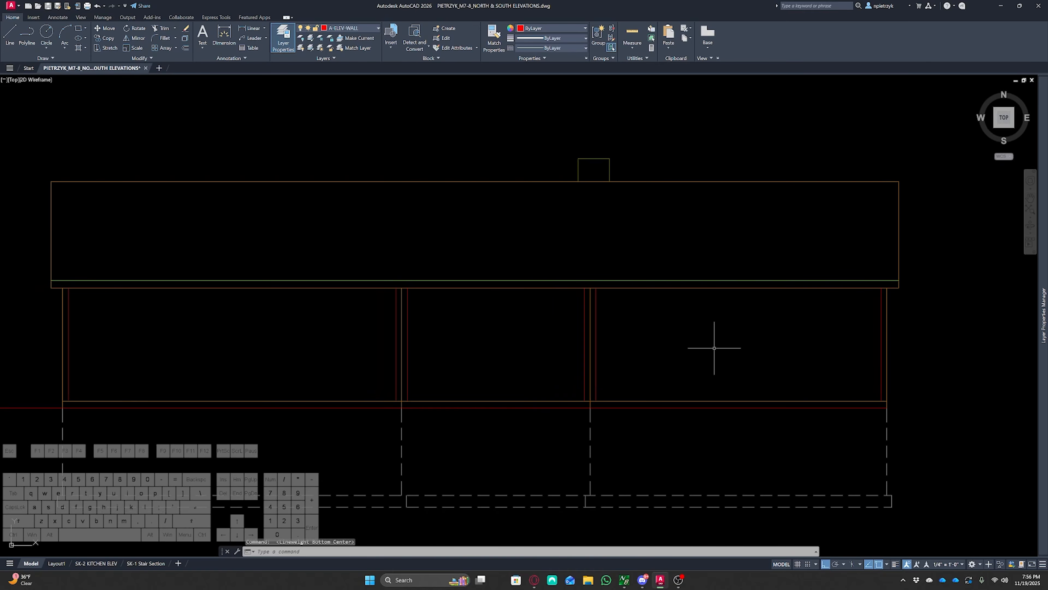
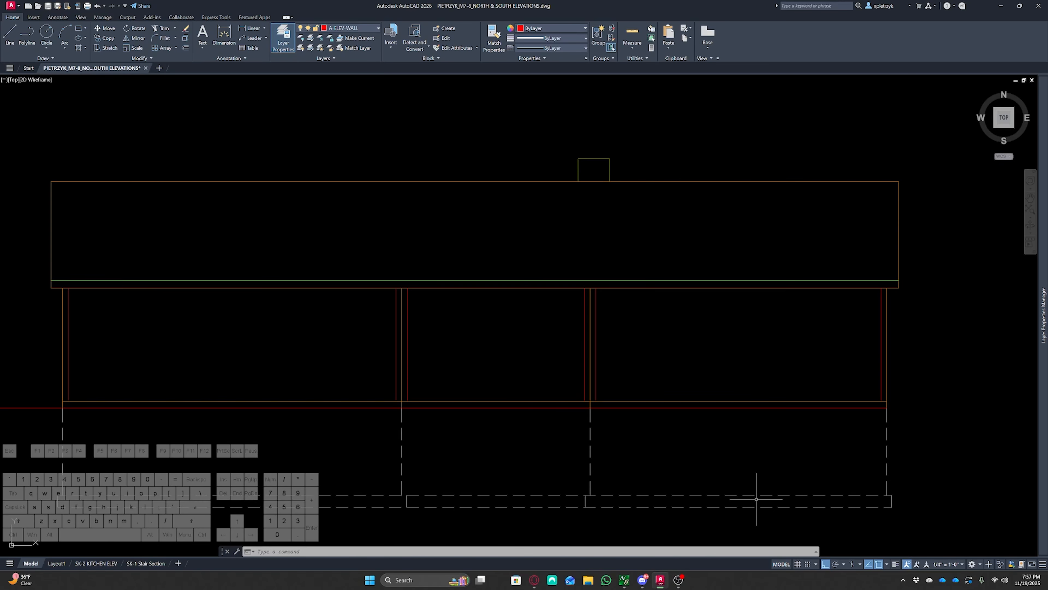
# Make A-ELEV-WINDOW the current layer while starting a ray at the foundation plan
pyautogui.scroll(-4, 631, 353)
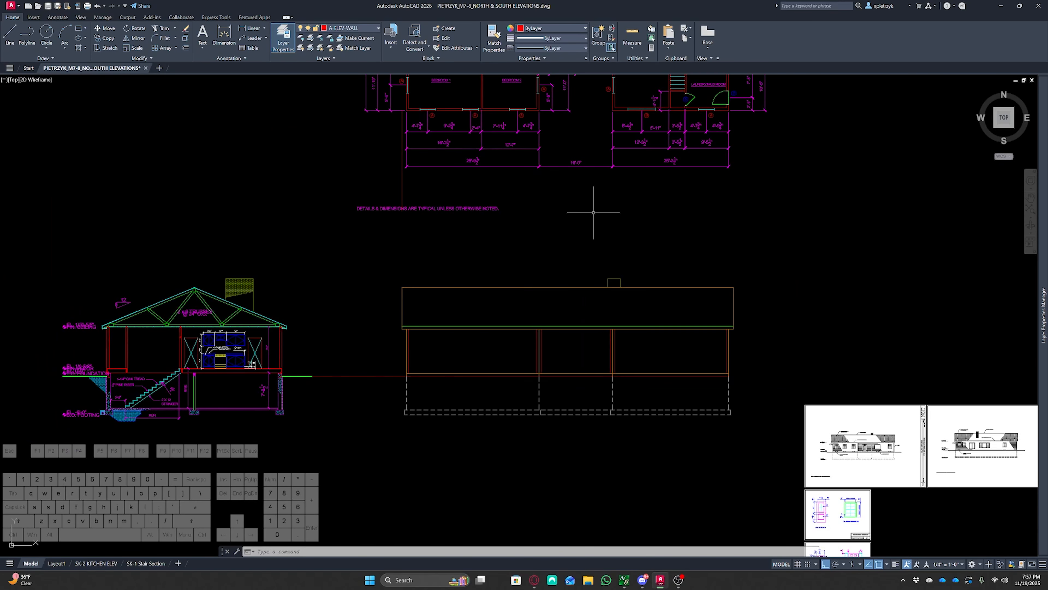
pyautogui.moveTo(593, 212); pyautogui.dragTo(571, 403, button='middle')
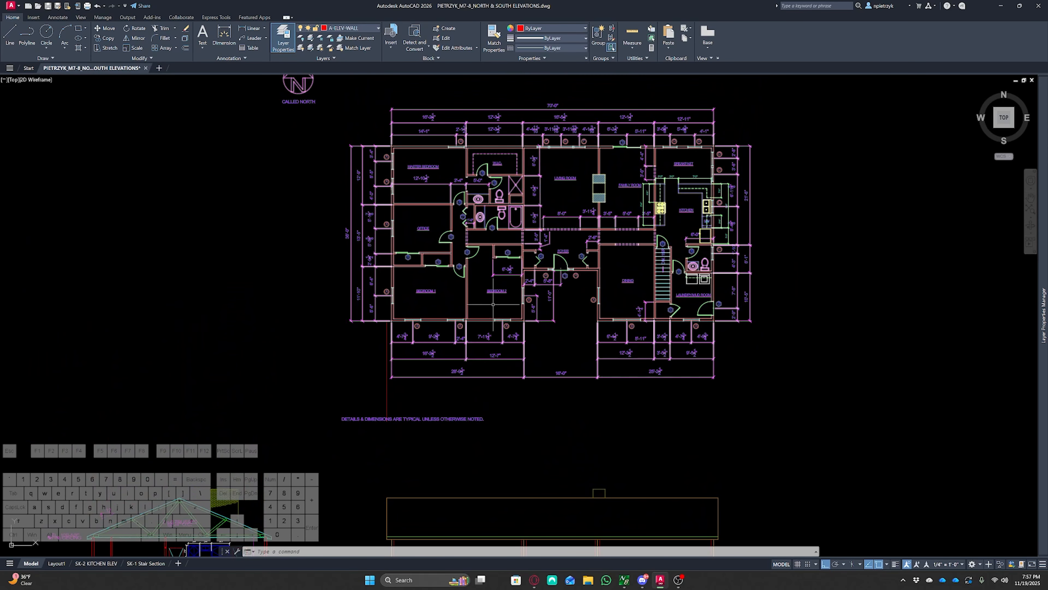
pyautogui.moveTo(495, 224); pyautogui.dragTo(511, 474, button='middle')
pyautogui.scroll(2, 436, 273)
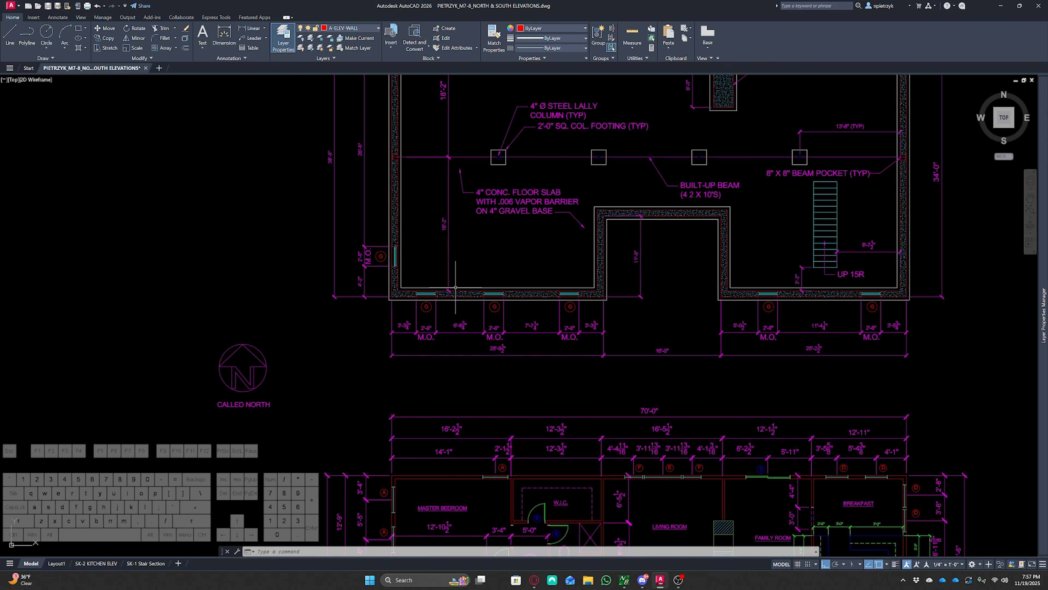
pyautogui.write('y start point:')
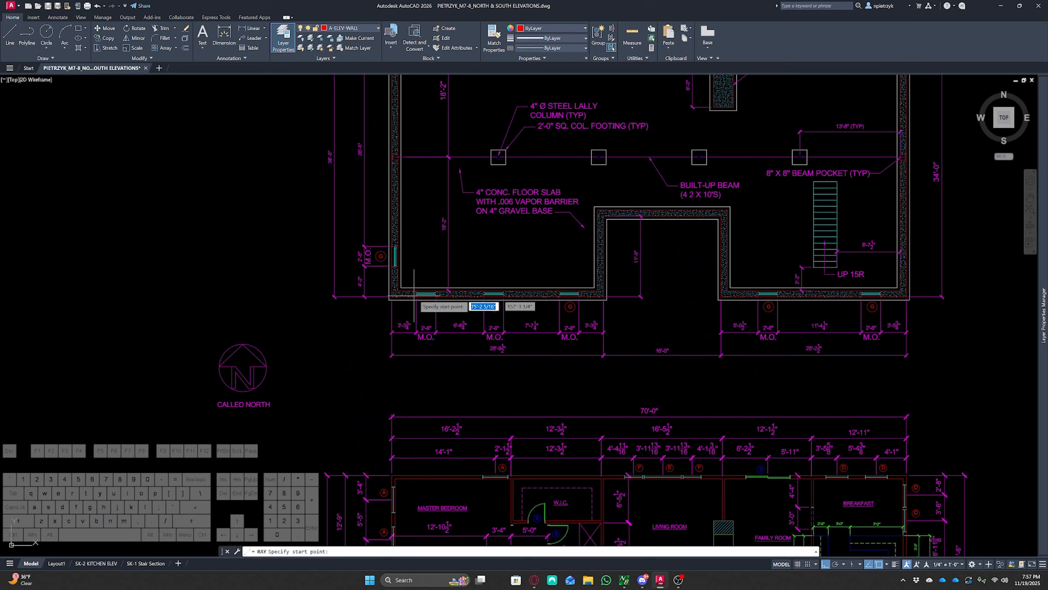
pyautogui.press('Return')
pyautogui.click(357, 32)
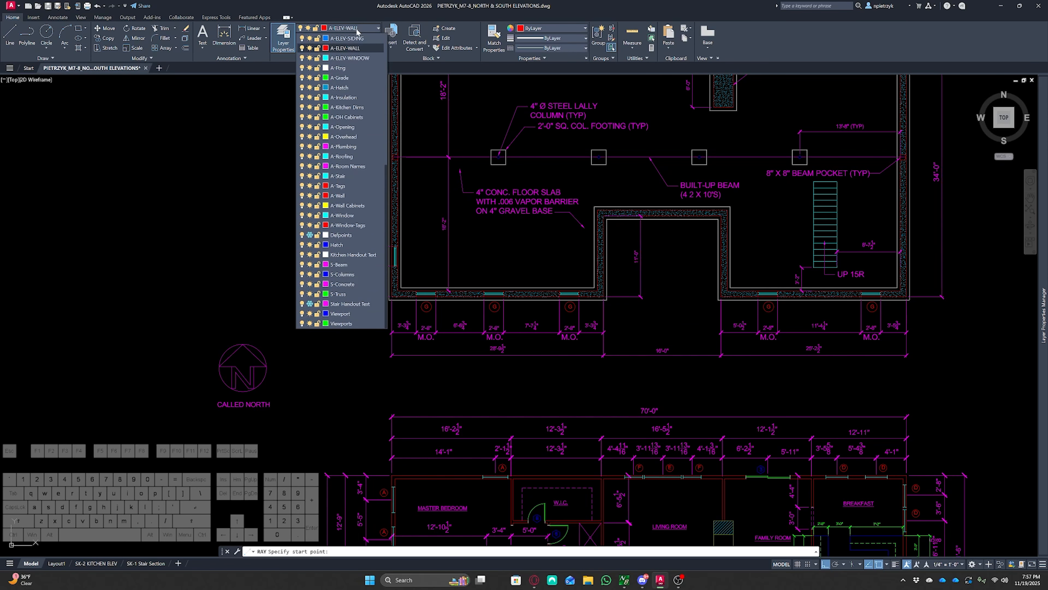
pyautogui.click(355, 58)
# Project a vertical ray down from the edge of a basement hopper window in the foundation plan
pyautogui.scroll(5, 416, 304)
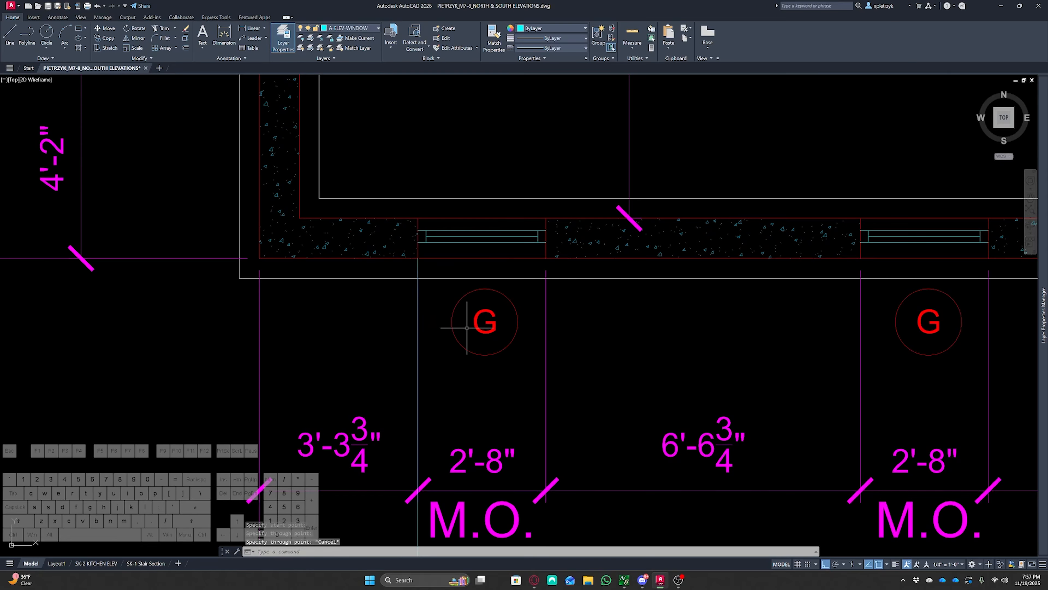
pyautogui.press('space')
pyautogui.click(546, 258)
pyautogui.click(535, 343)
pyautogui.press('Escape')
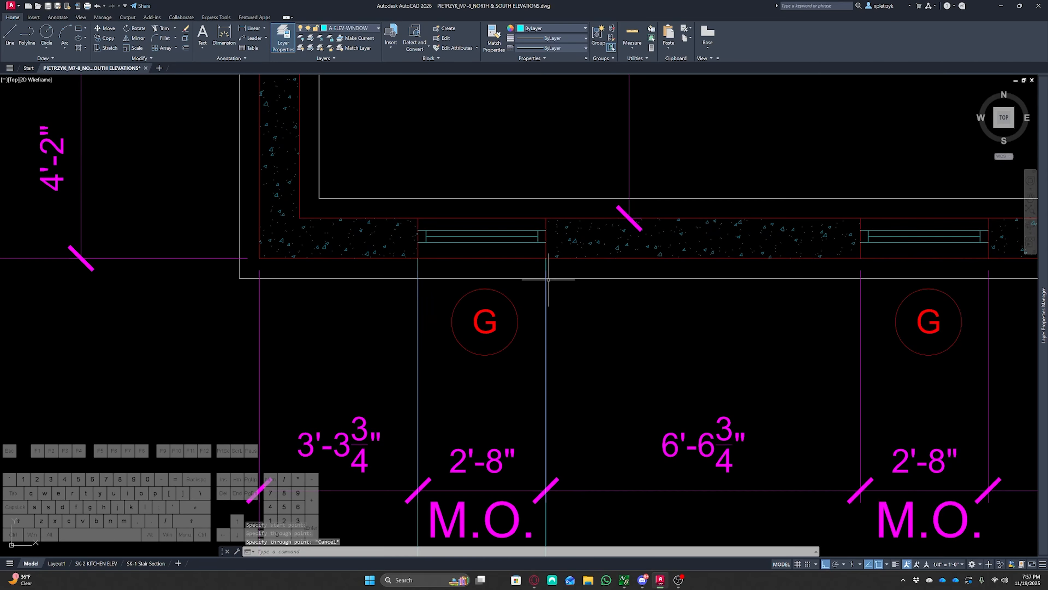
# Project a second vertical ray down from the edge of the next basement hopper window
pyautogui.moveTo(691, 331); pyautogui.dragTo(415, 325, button='middle')
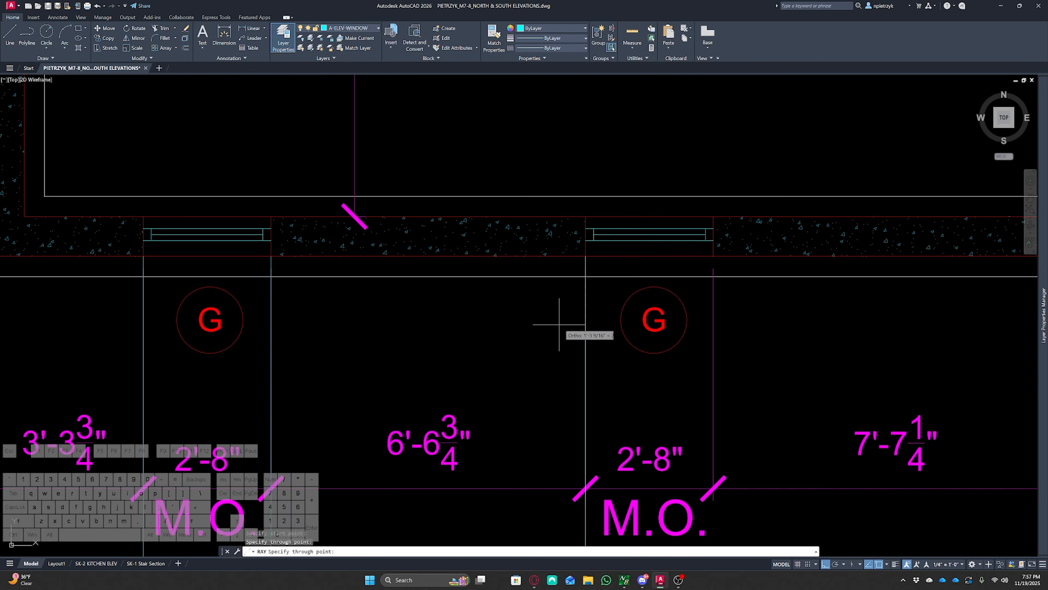
pyautogui.scroll(-4, 681, 318)
pyautogui.moveTo(807, 308); pyautogui.dragTo(510, 303, button='middle')
pyautogui.scroll(3, 508, 302)
pyautogui.press('space')
pyautogui.click(516, 281)
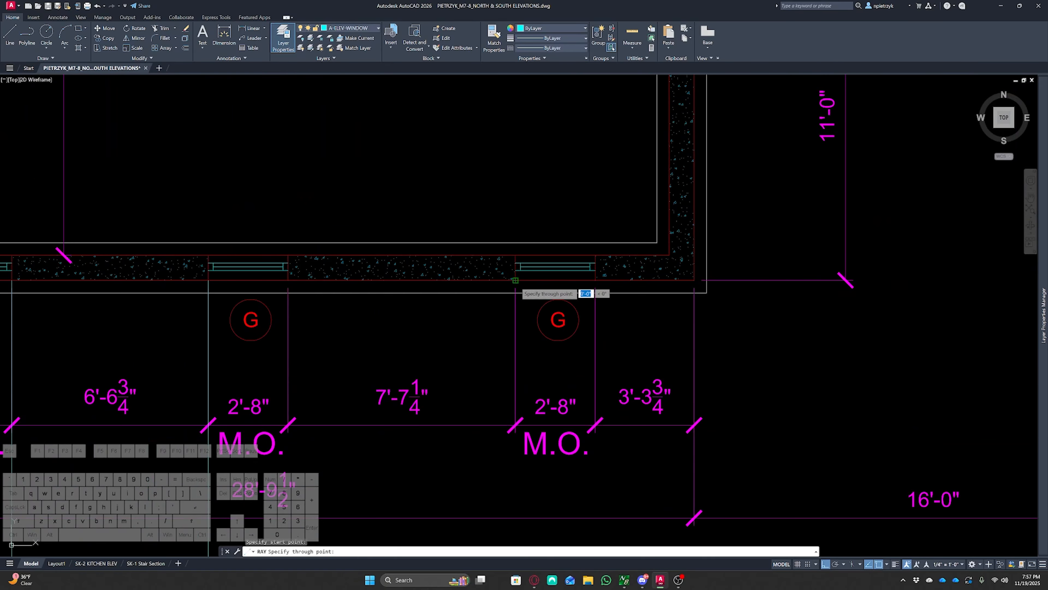
pyautogui.click(541, 343)
pyautogui.press('Escape')
# Try to project another ray from a further basement window edge
pyautogui.moveTo(747, 343); pyautogui.dragTo(245, 325, button='middle')
pyautogui.press('space')
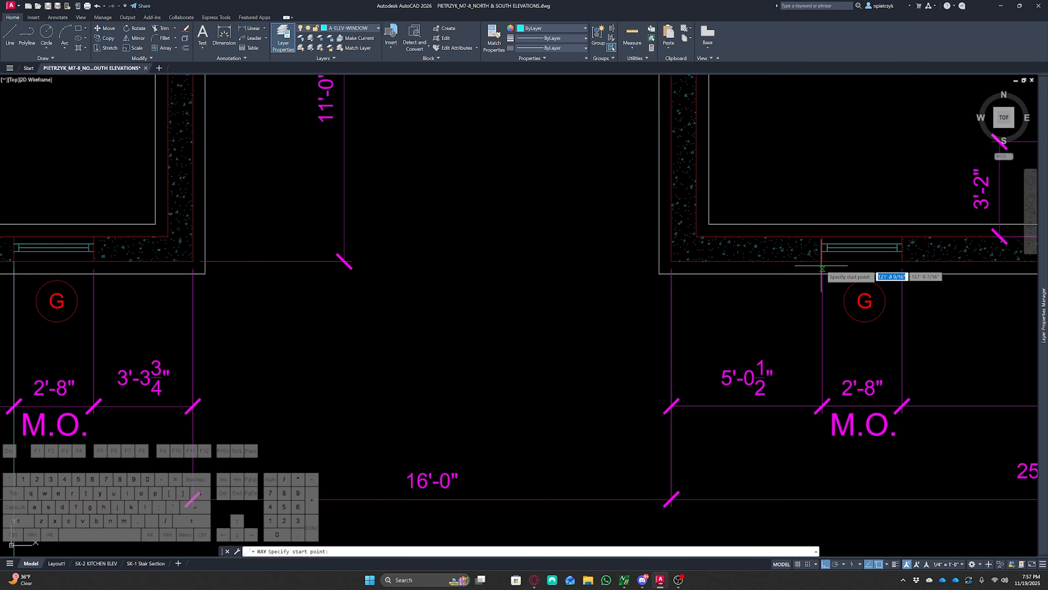
pyautogui.click(822, 273)
pyautogui.scroll(-3, 925, 294)
pyautogui.moveTo(868, 318); pyautogui.dragTo(540, 324, button='middle')
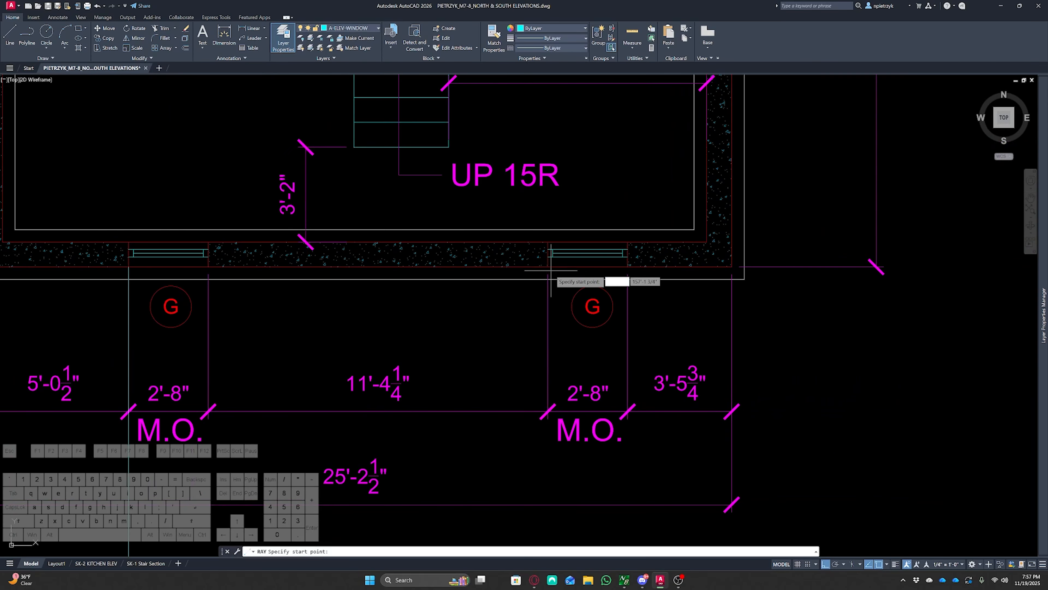
pyautogui.press('Escape')
pyautogui.press('Escape')
# Examine the basement window wells on the reference elevation sheet
pyautogui.scroll(-7, 517, 320)
pyautogui.scroll(-2, 524, 355)
pyautogui.moveTo(527, 360); pyautogui.dragTo(546, 201, button='middle')
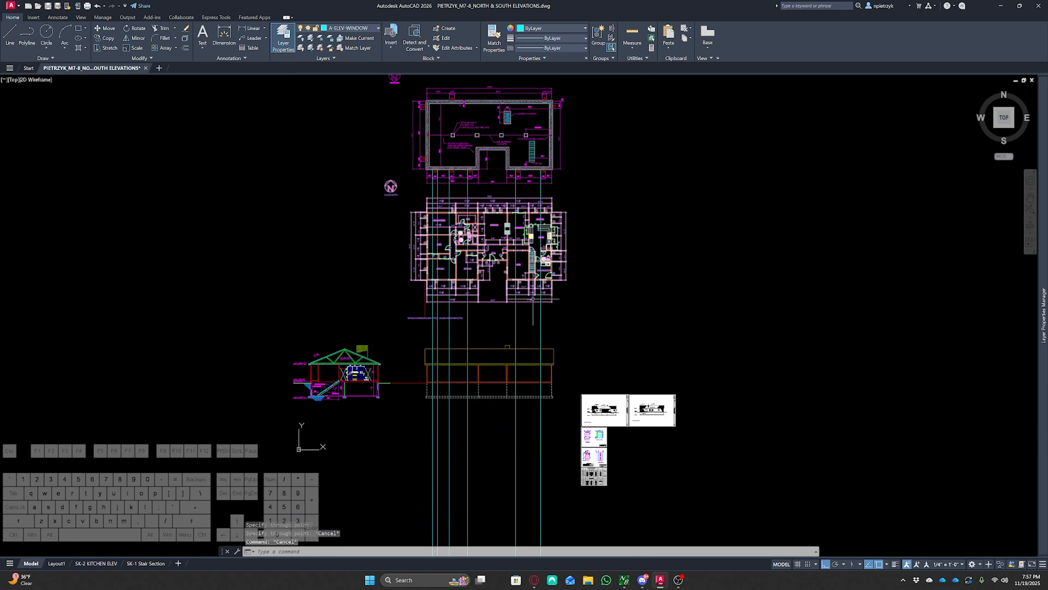
pyautogui.scroll(4, 442, 395)
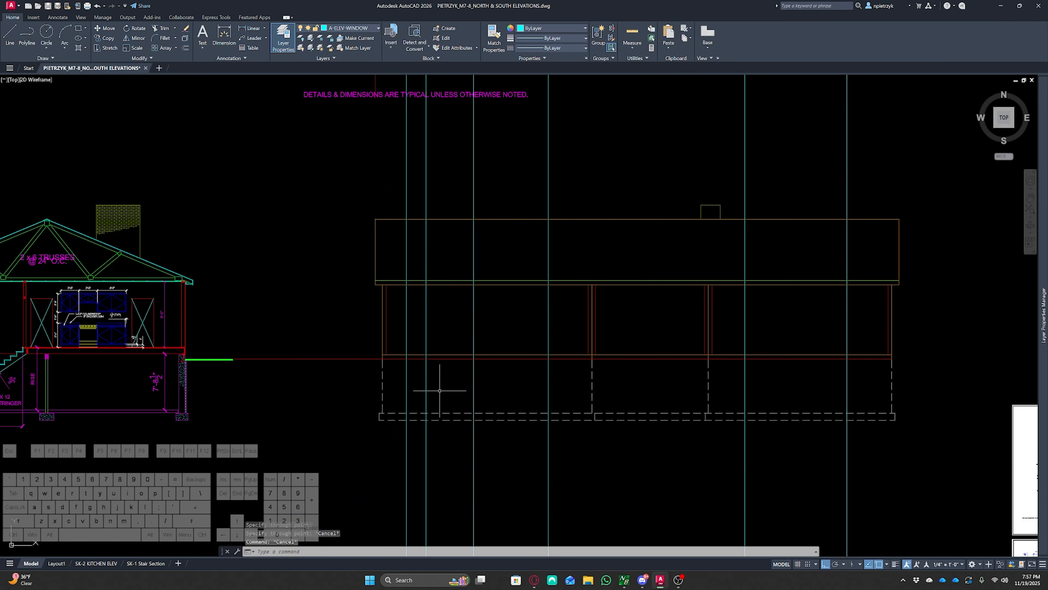
pyautogui.scroll(-2, 440, 386)
pyautogui.moveTo(728, 416); pyautogui.dragTo(313, 262, button='middle')
pyautogui.scroll(15, 413, 289)
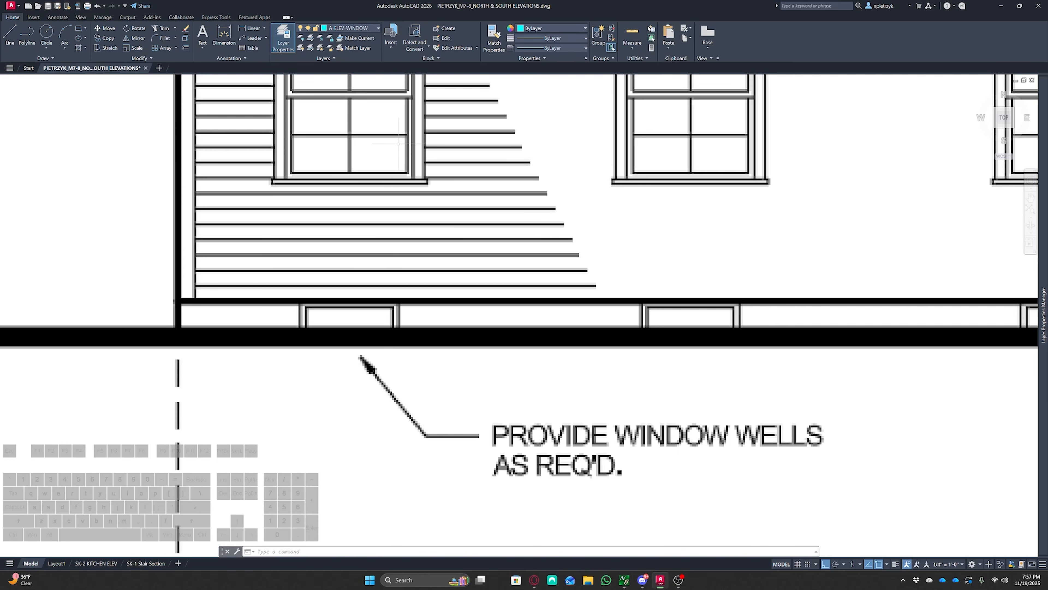
# Draw vertical lines along both rays between the upper horizontal line and the red grade line
pyautogui.scroll(-10, 424, 228)
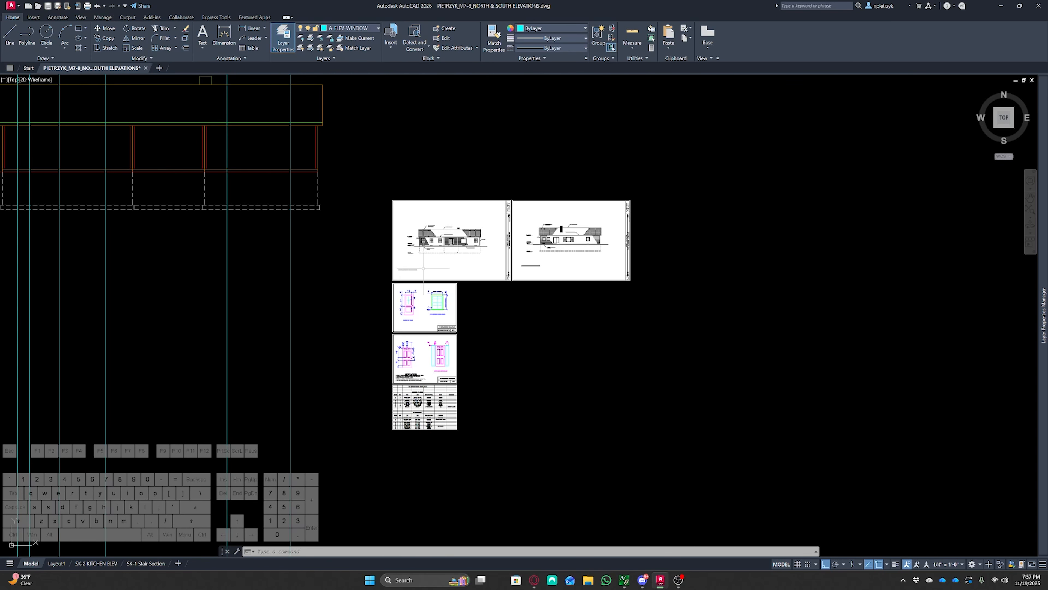
pyautogui.moveTo(511, 361)
pyautogui.mouseDown(button='middle')
pyautogui.moveTo(607, 382)
pyautogui.moveTo(883, 508)
pyautogui.mouseUp(button='middle')
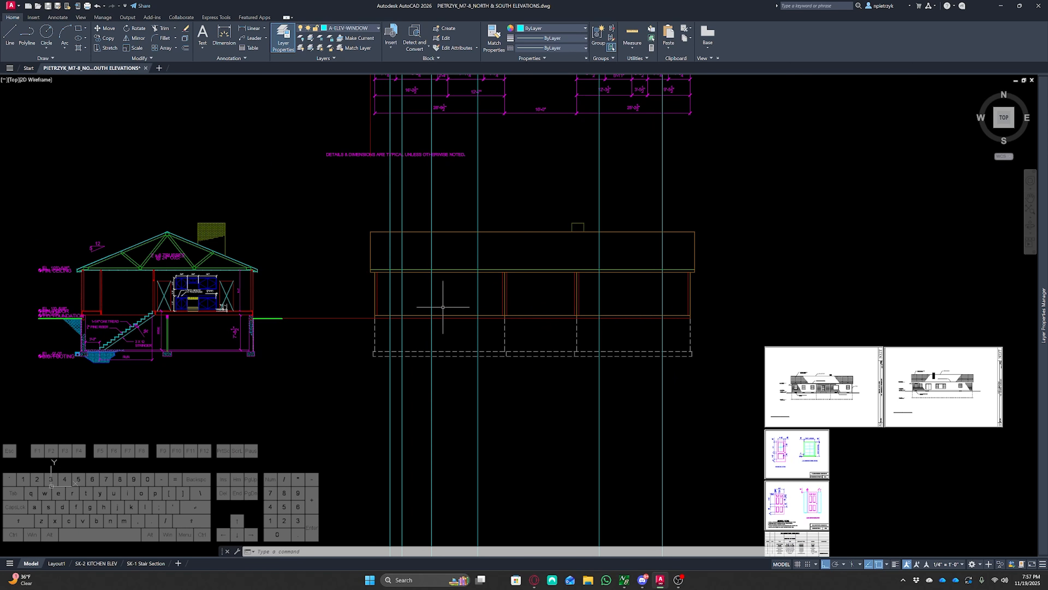
pyautogui.scroll(6, 402, 316)
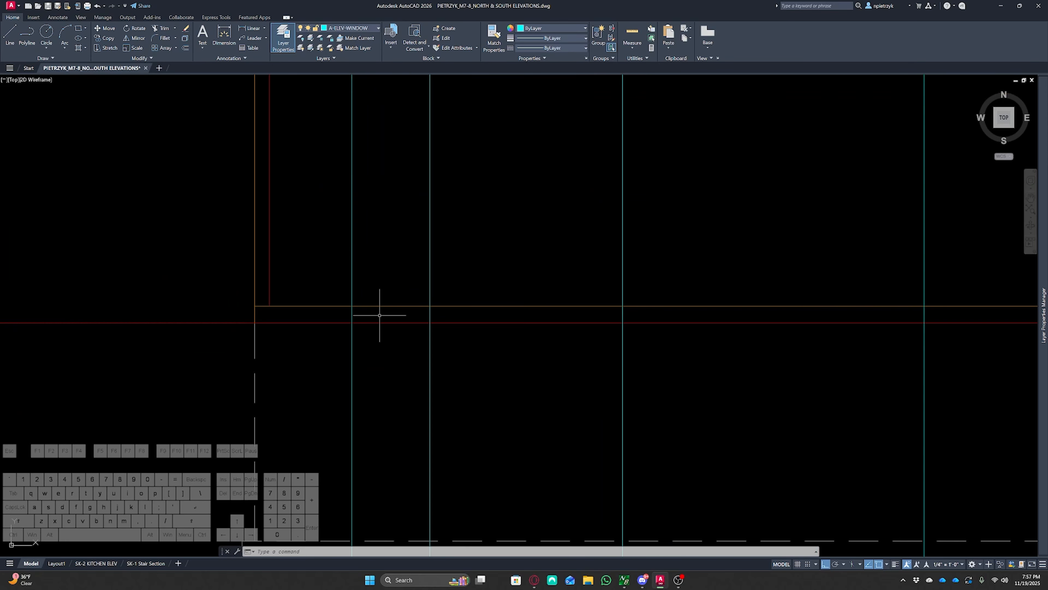
pyautogui.scroll(2, 374, 318)
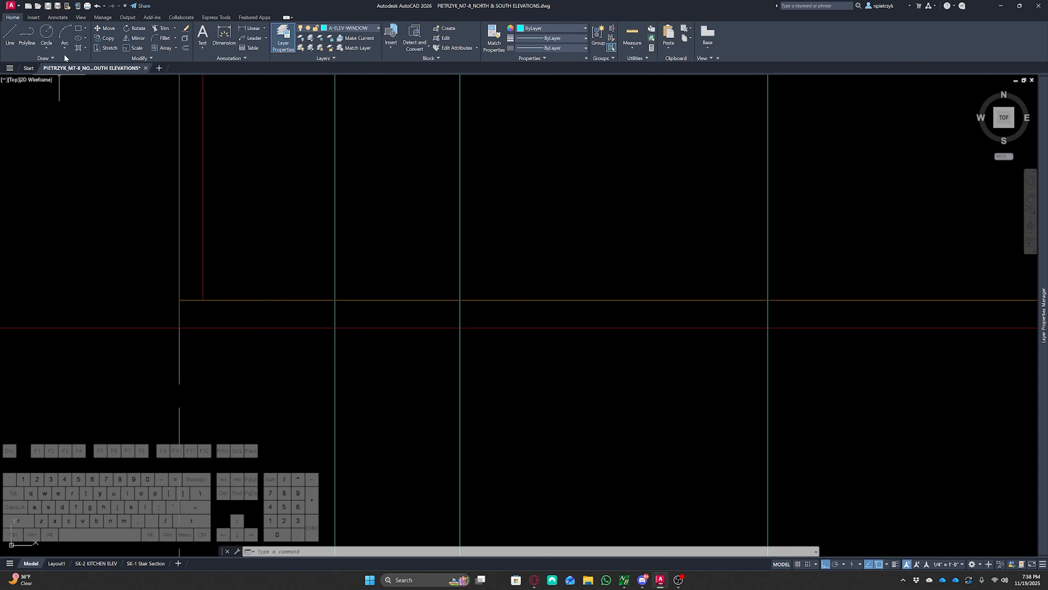
pyautogui.scroll(2, 340, 304)
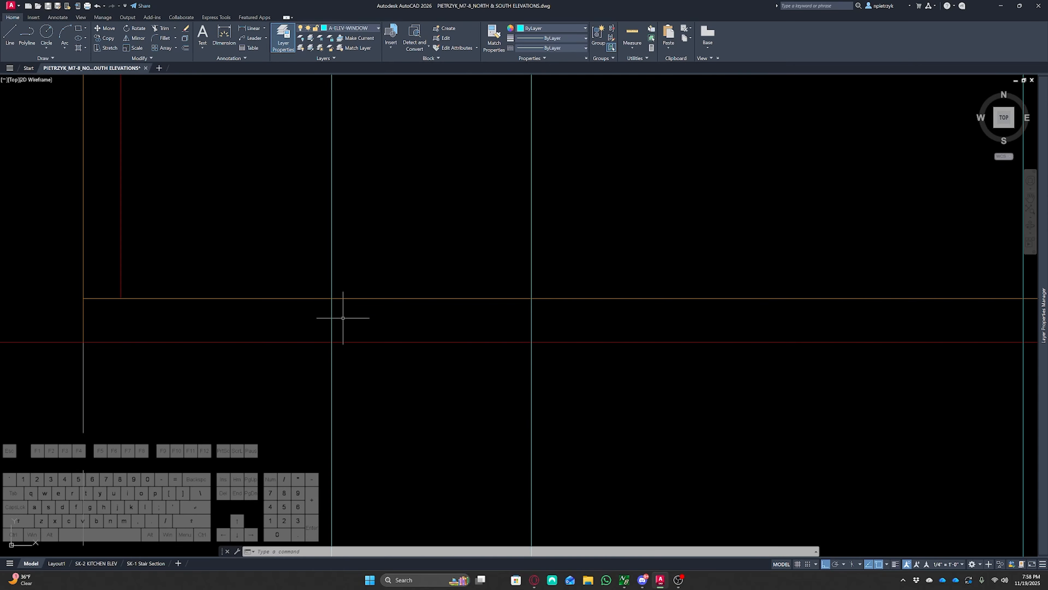
pyautogui.press('l')
pyautogui.press('Return')
pyautogui.click(331, 299)
pyautogui.click(331, 342)
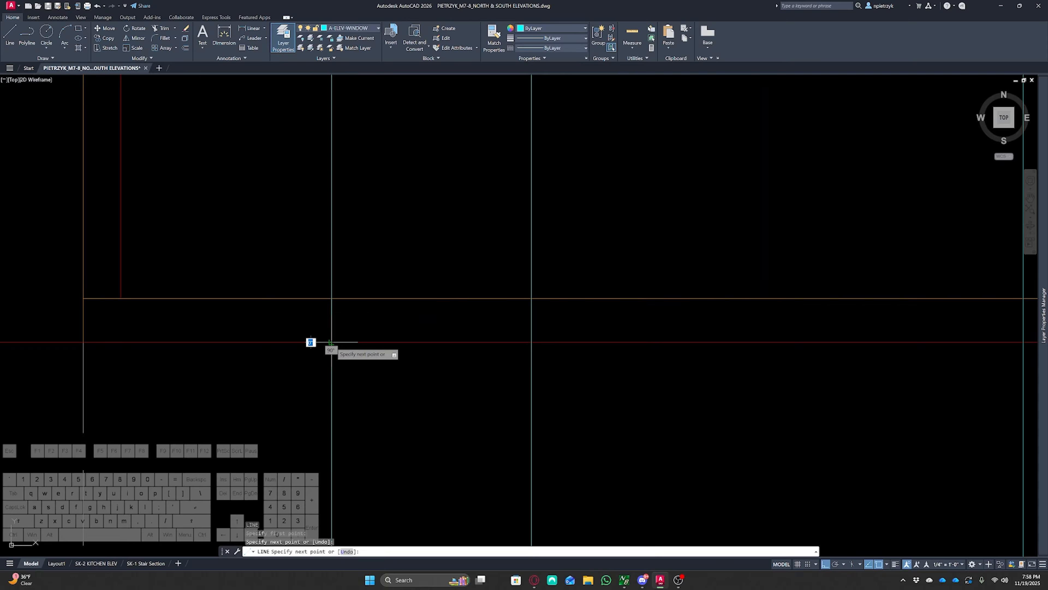
pyautogui.press('space')
pyautogui.press('space')
pyautogui.click(532, 299)
pyautogui.click(531, 341)
pyautogui.press('Escape')
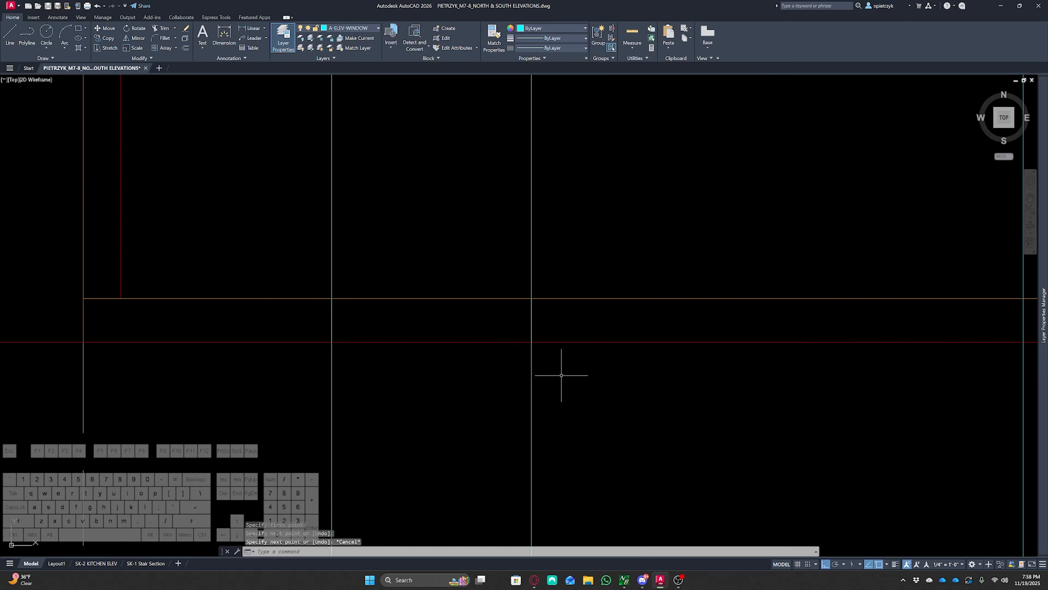
# Erase the two projection rays
pyautogui.click(590, 399)
pyautogui.click(325, 377)
pyautogui.press('Delete')
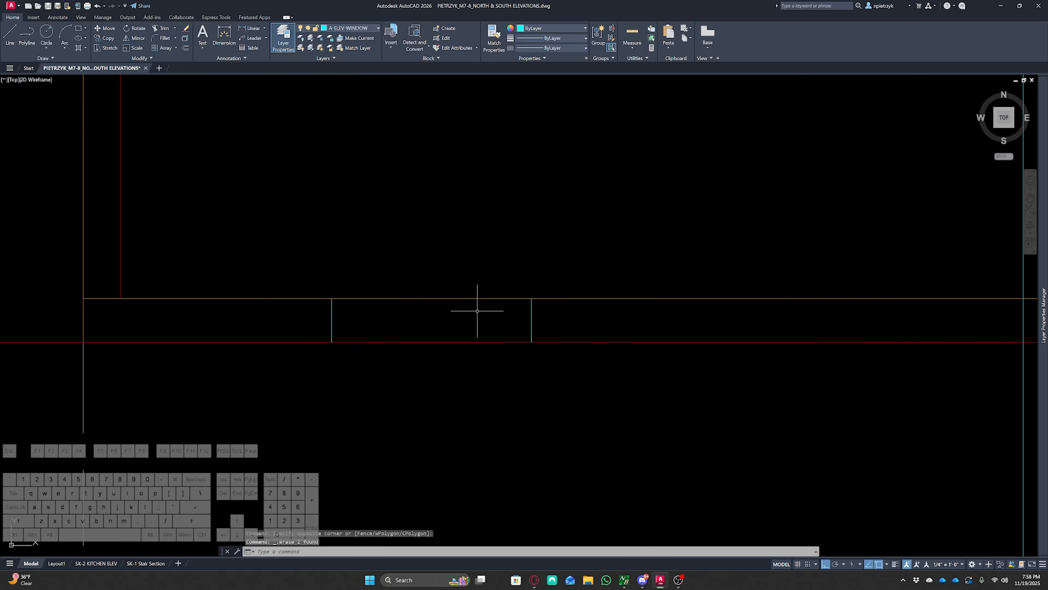
# Draw a horizontal line joining the tops of the two window side lines
pyautogui.press('l')
pyautogui.press('Return')
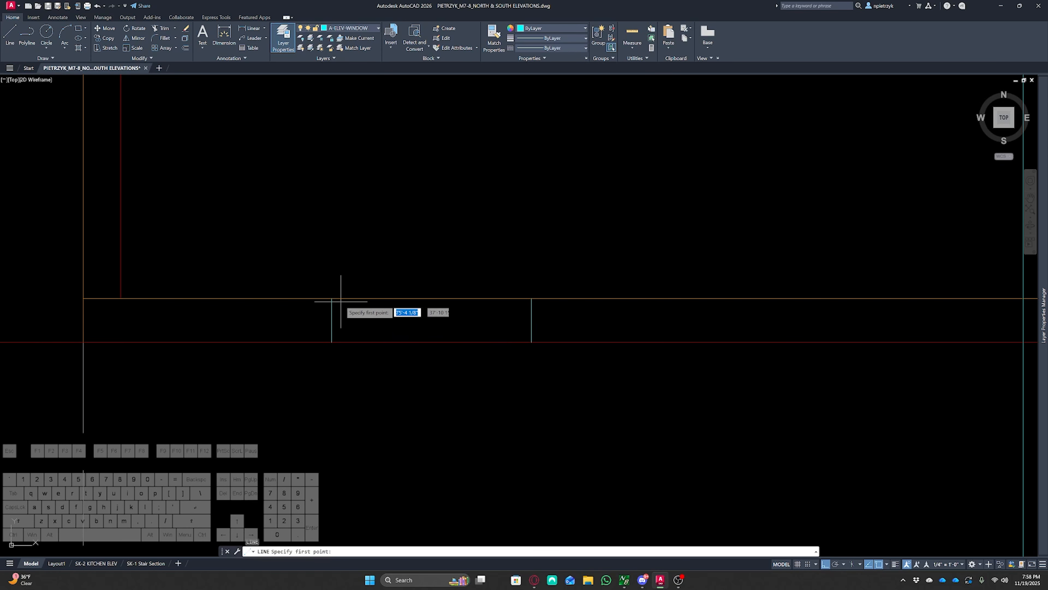
pyautogui.click(332, 298)
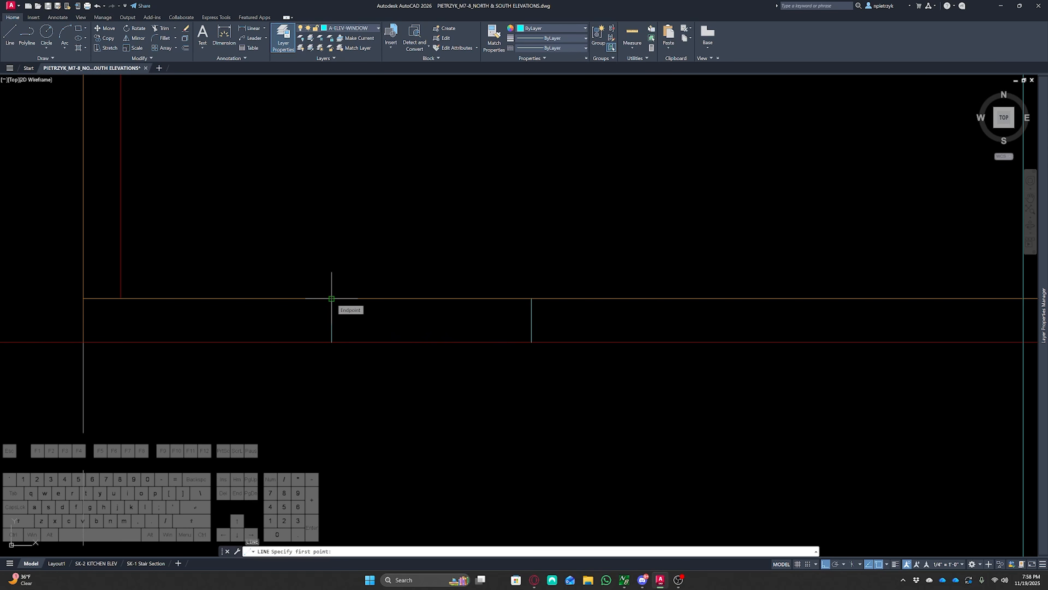
pyautogui.click(531, 299)
pyautogui.press('Escape')
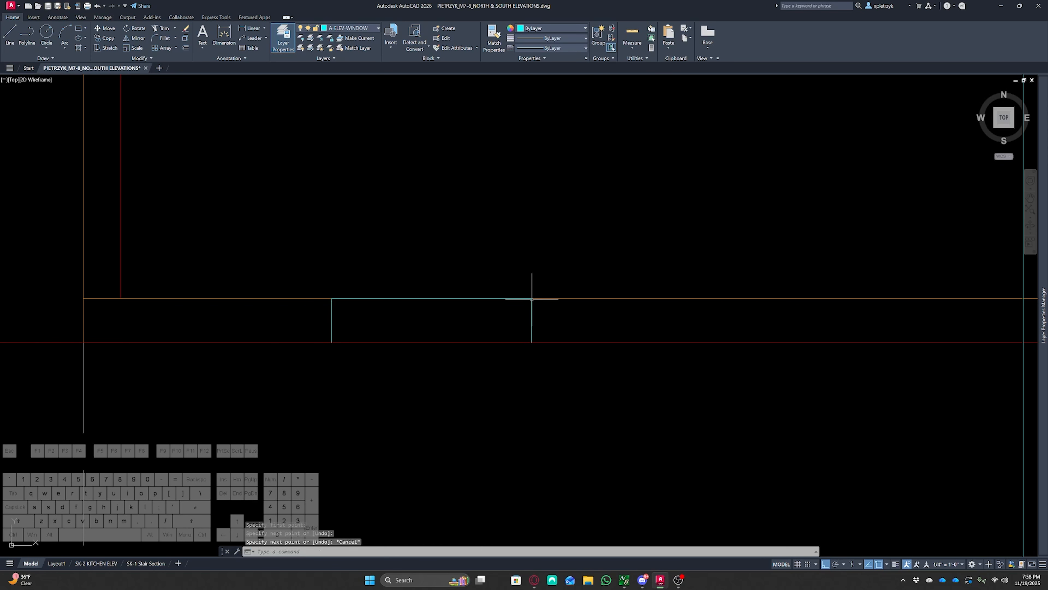
# Move the window's top line down 1.5
pyautogui.click(519, 299)
pyautogui.press('m')
pyautogui.press('space')
pyautogui.click(662, 207)
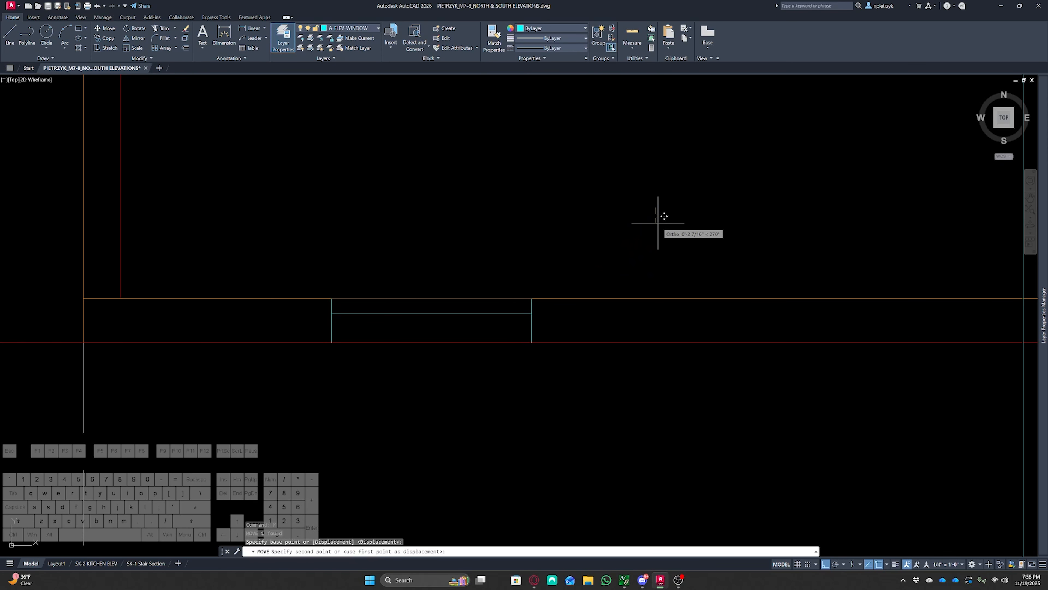
pyautogui.write('1.5')
pyautogui.press('Return')
pyautogui.press('Escape')
pyautogui.press('Escape')
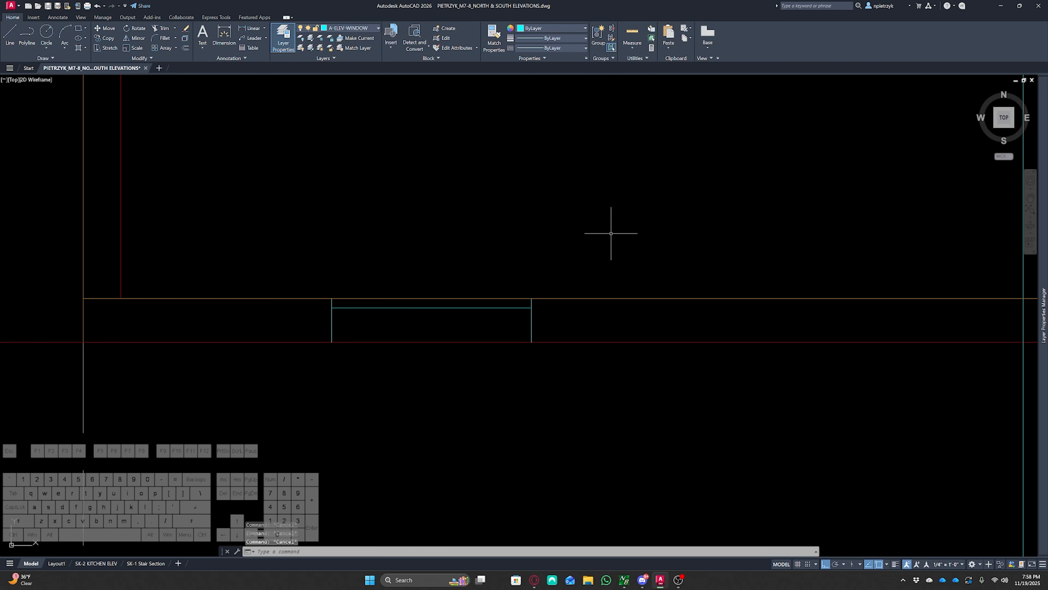
# Offset both window side lines 1.5 toward the inside of the window
pyautogui.write('of')
pyautogui.press('space')
pyautogui.write('1')
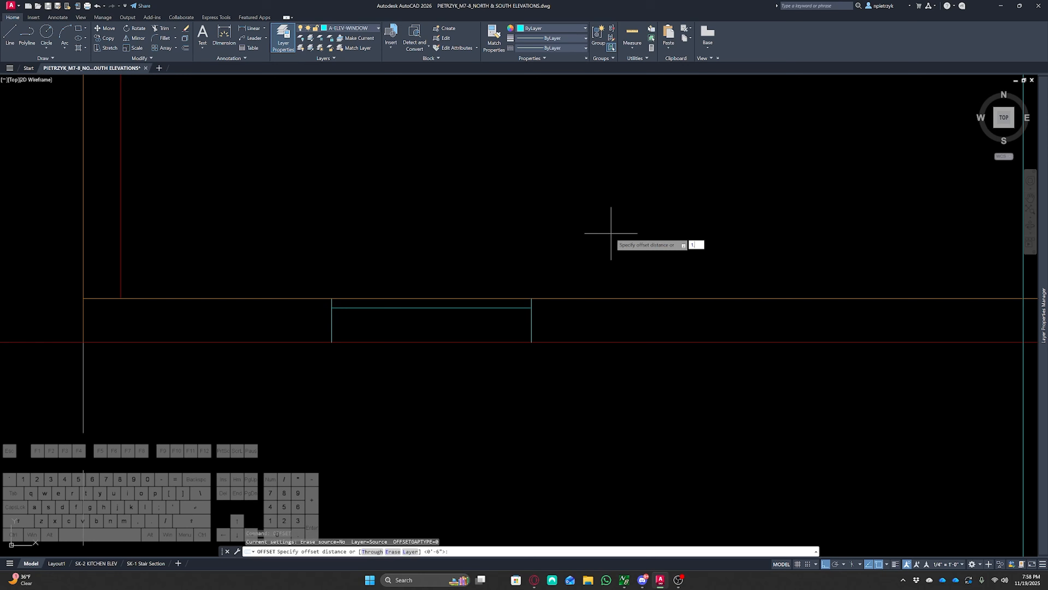
pyautogui.write('.5')
pyautogui.press('Return')
pyautogui.click(331, 325)
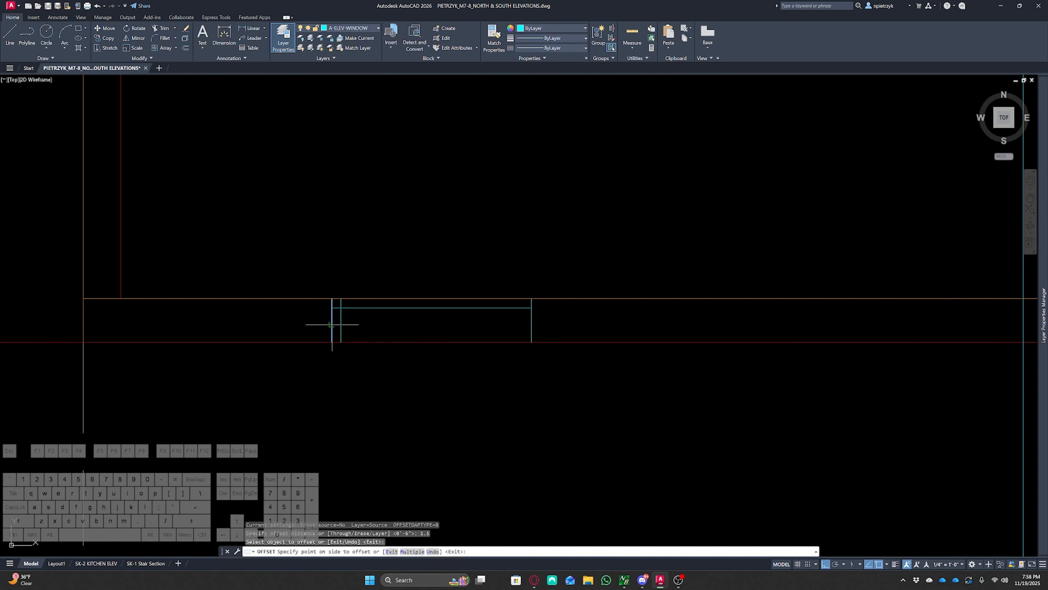
pyautogui.click(385, 325)
pyautogui.click(532, 320)
pyautogui.click(493, 320)
pyautogui.press('Escape')
pyautogui.press('Escape')
pyautogui.press('Escape')
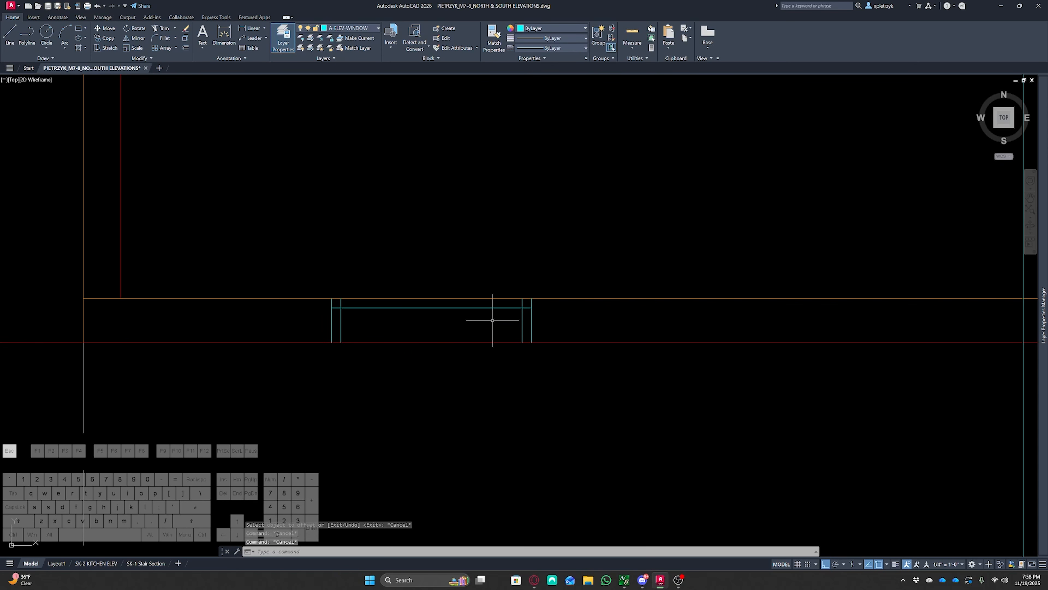
# Fillet both corners where the offset side lines meet the window's top line
pyautogui.write('f')
pyautogui.press('space')
pyautogui.click(521, 313)
pyautogui.click(521, 313)
pyautogui.click(516, 308)
pyautogui.press('space')
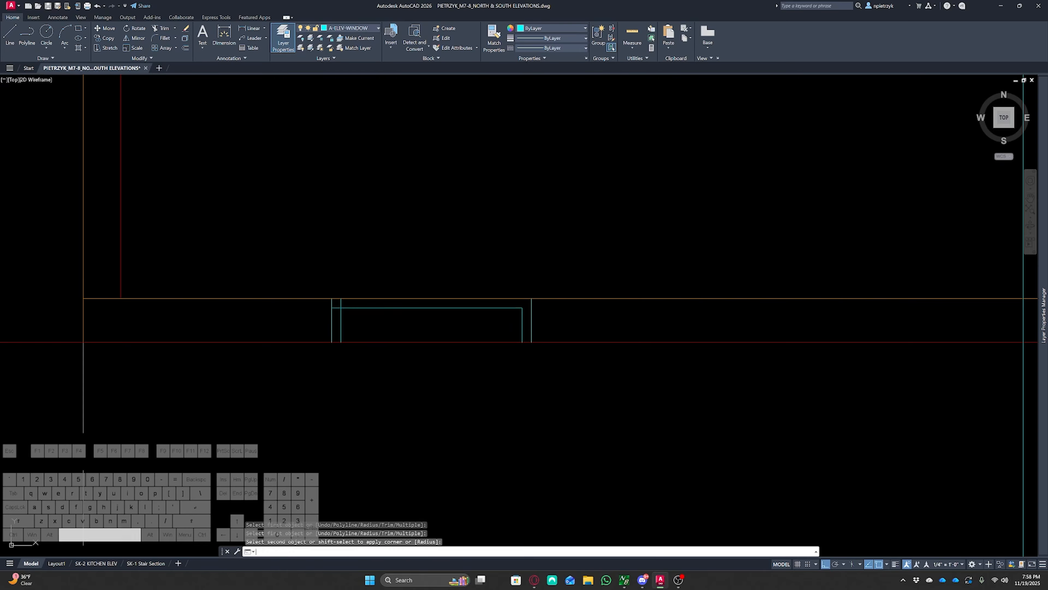
pyautogui.click(346, 308)
pyautogui.click(341, 314)
pyautogui.press('Escape')
pyautogui.press('Escape')
pyautogui.press('Escape')
# Examine the window schedule on the reference sheets
pyautogui.scroll(-4, 329, 308)
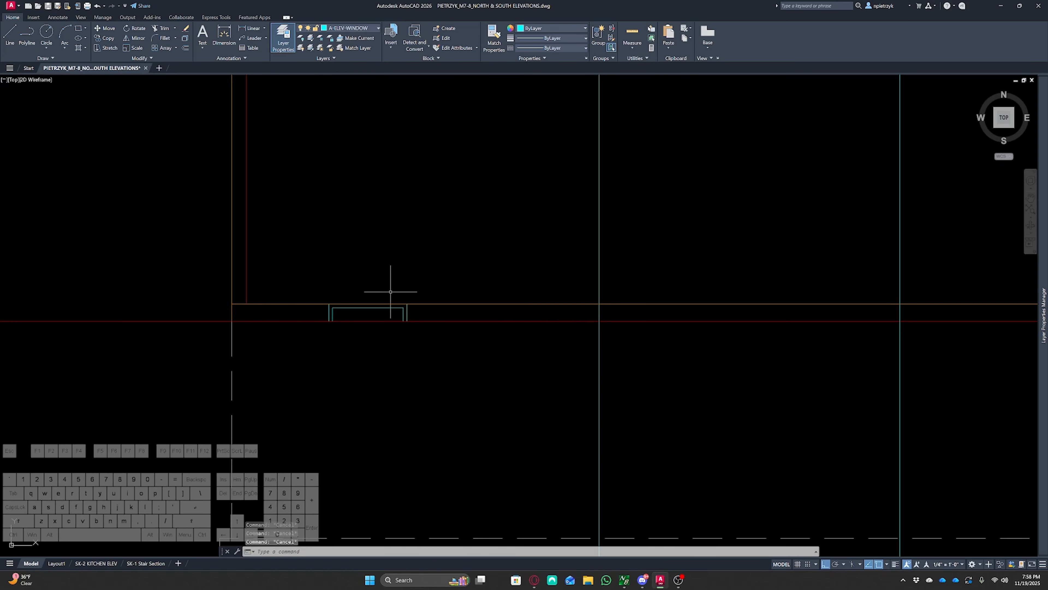
pyautogui.scroll(-6, 391, 292)
pyautogui.moveTo(618, 367); pyautogui.dragTo(178, 248, button='middle')
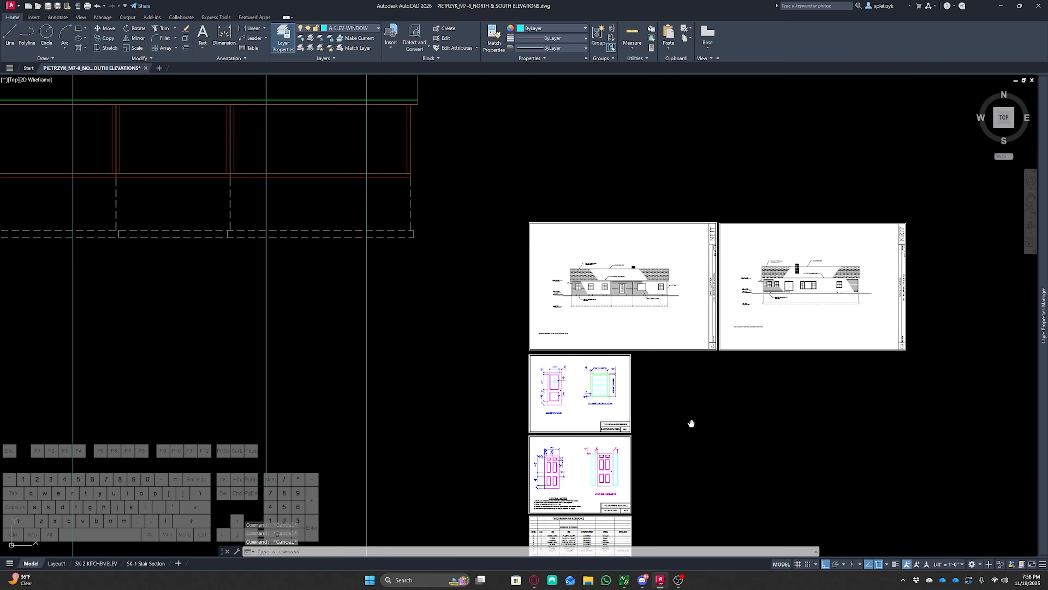
pyautogui.moveTo(692, 423); pyautogui.dragTo(678, 300, button='middle')
pyautogui.scroll(6, 628, 461)
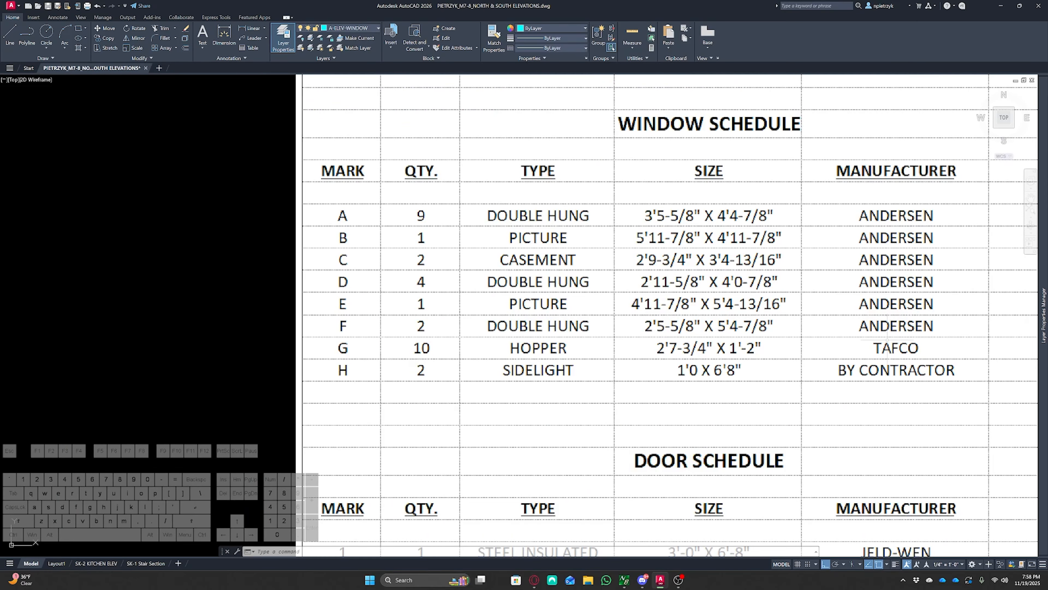
pyautogui.scroll(-4, 887, 337)
pyautogui.scroll(-4, 572, 397)
pyautogui.moveTo(580, 384); pyautogui.dragTo(714, 517, button='middle')
pyautogui.moveTo(542, 311); pyautogui.dragTo(678, 501, button='middle')
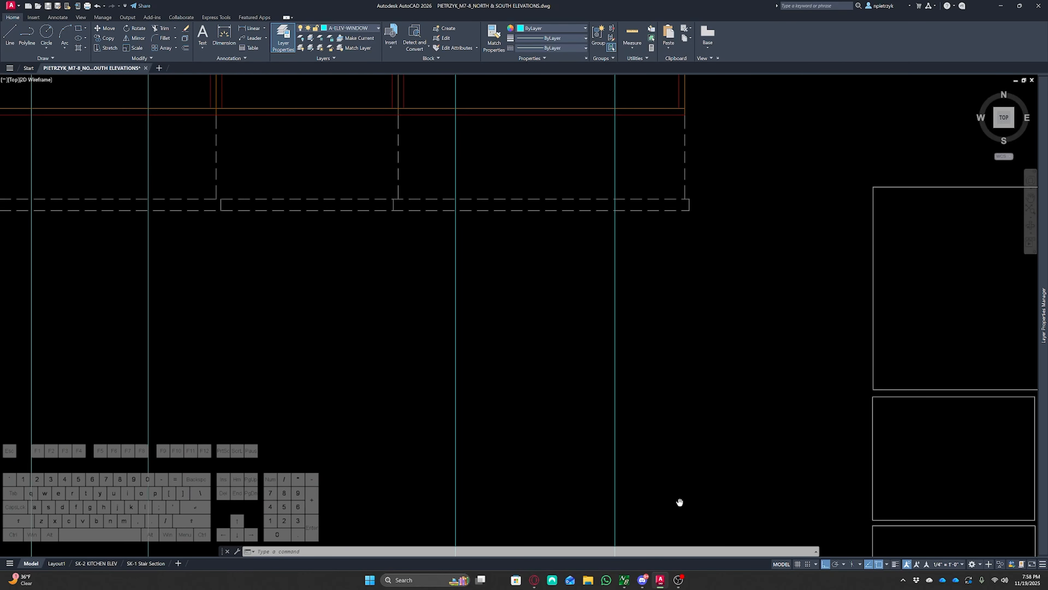
# Copy the finished basement window to four more positions along the elevation's foundation wall
pyautogui.scroll(-2, 678, 502)
pyautogui.moveTo(423, 378); pyautogui.dragTo(538, 468, button='middle')
pyautogui.scroll(5, 326, 341)
pyautogui.click(304, 341)
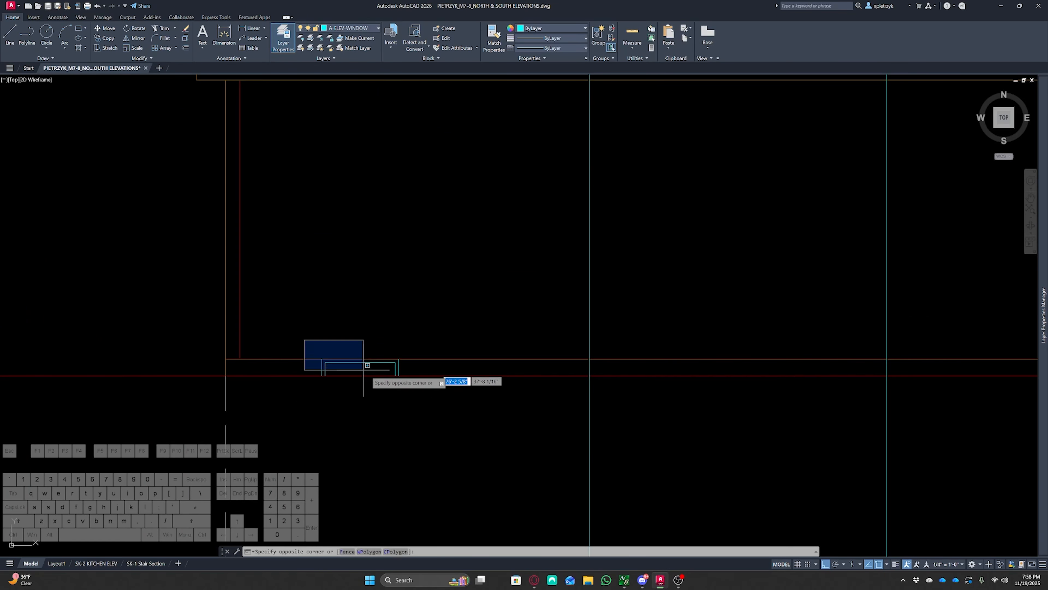
pyautogui.click(470, 441)
pyautogui.write('o')
pyautogui.press('Return')
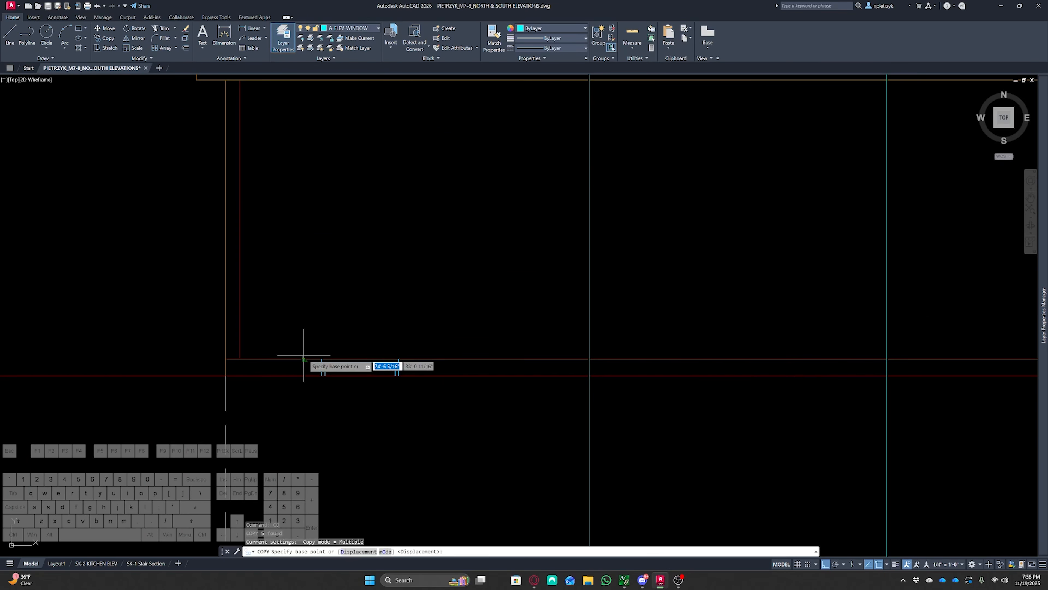
pyautogui.click(322, 358)
pyautogui.click(589, 358)
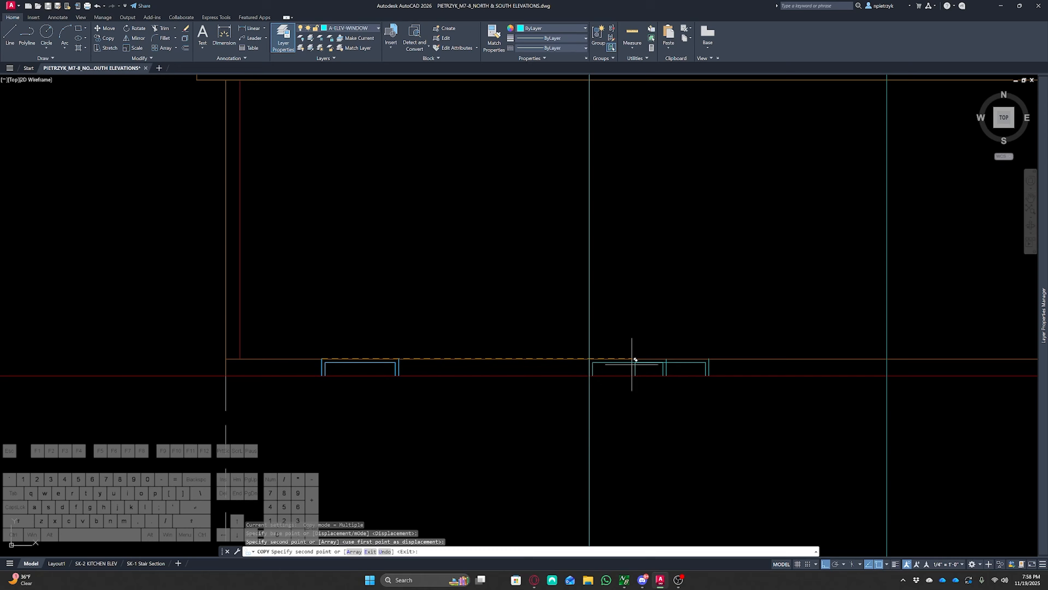
pyautogui.click(887, 363)
pyautogui.moveTo(900, 368); pyautogui.dragTo(99, 329, button='middle')
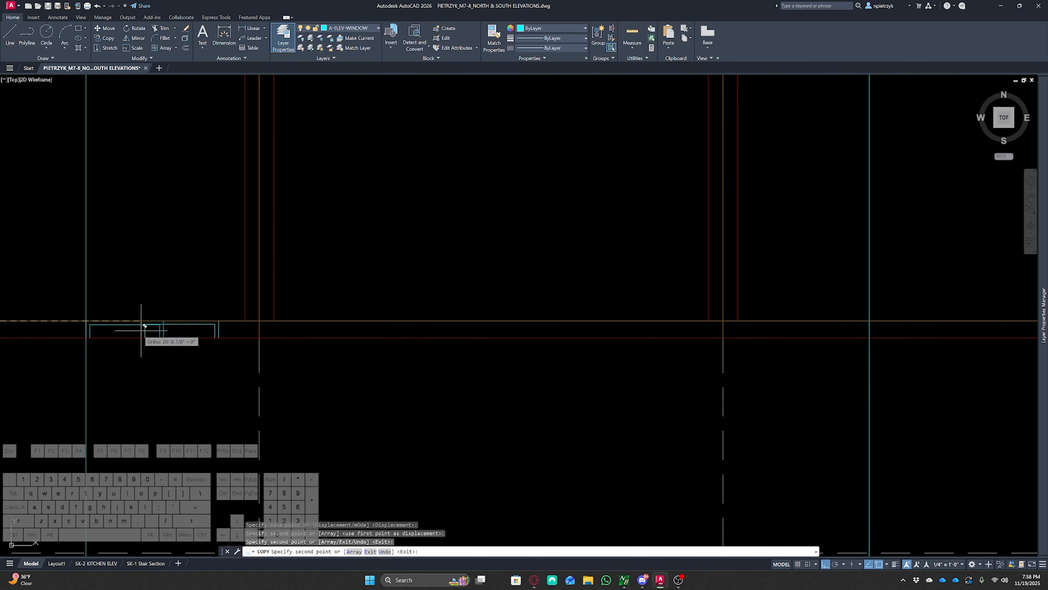
pyautogui.moveTo(596, 319); pyautogui.dragTo(182, 316, button='middle')
pyautogui.click(452, 319)
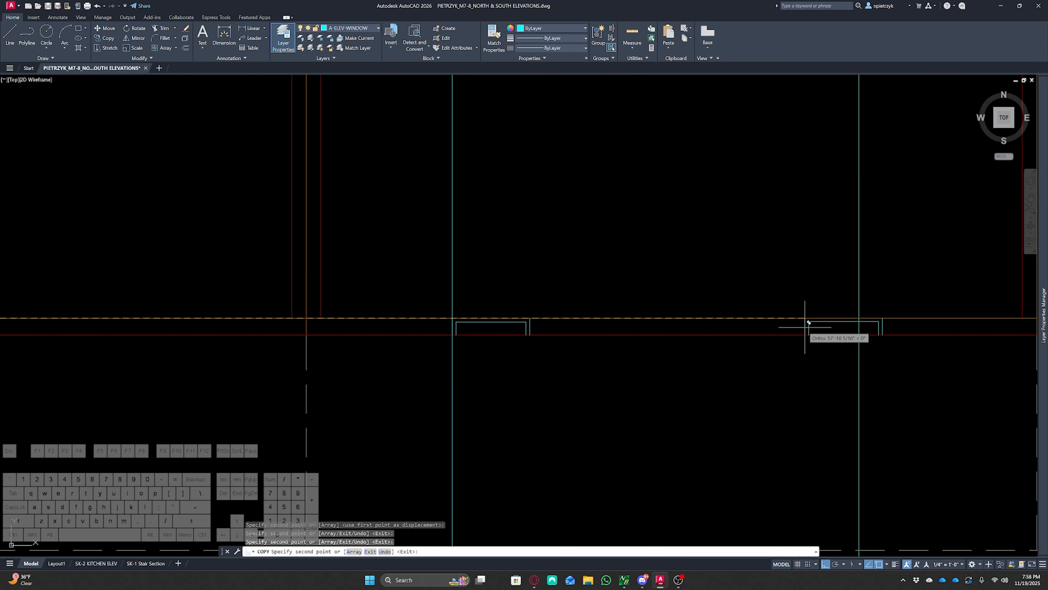
pyautogui.click(859, 317)
pyautogui.scroll(-3, 755, 371)
pyautogui.press('Escape')
pyautogui.press('Escape')
# Delete the vertical construction lines used to place the basement windows
pyautogui.moveTo(802, 449); pyautogui.dragTo(722, 365, button='middle')
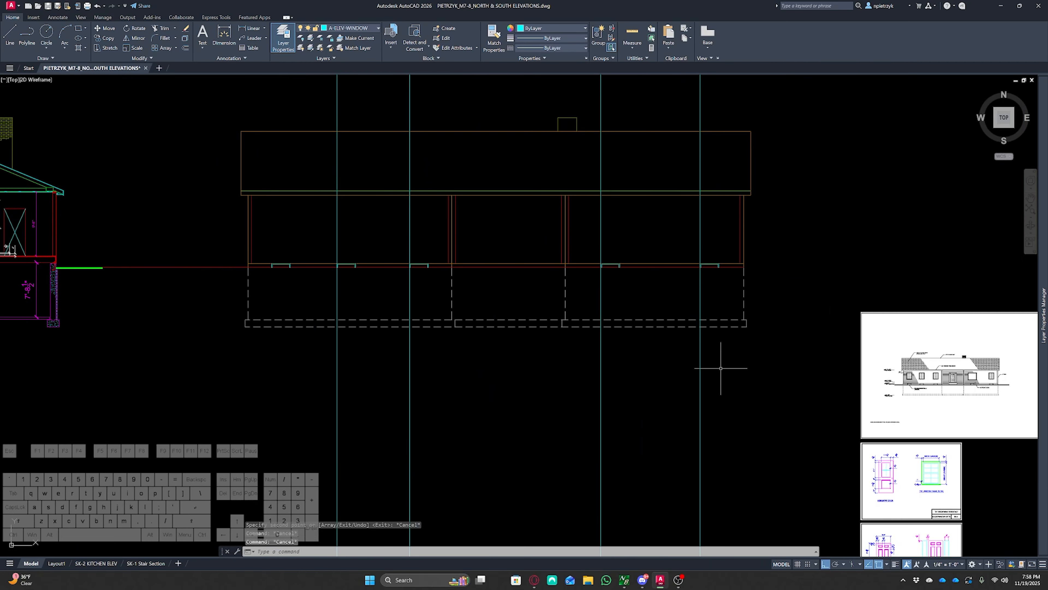
pyautogui.click(824, 417)
pyautogui.click(231, 351)
pyautogui.press('Delete')
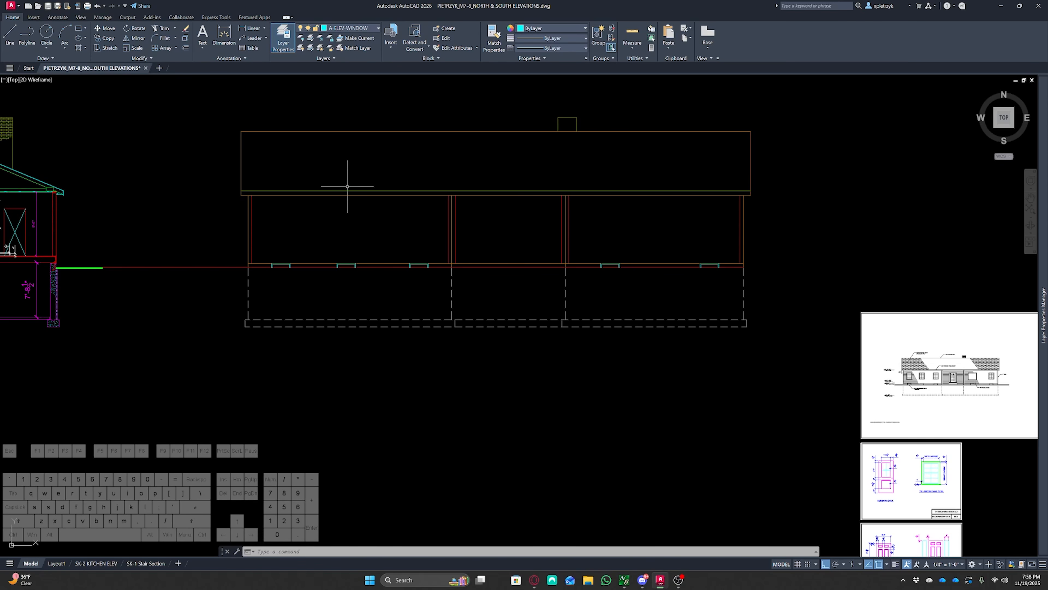
# Bring the door detail sheet into view and make A-ELEV-DOOR the current layer
pyautogui.moveTo(362, 239); pyautogui.dragTo(474, 326, button='middle')
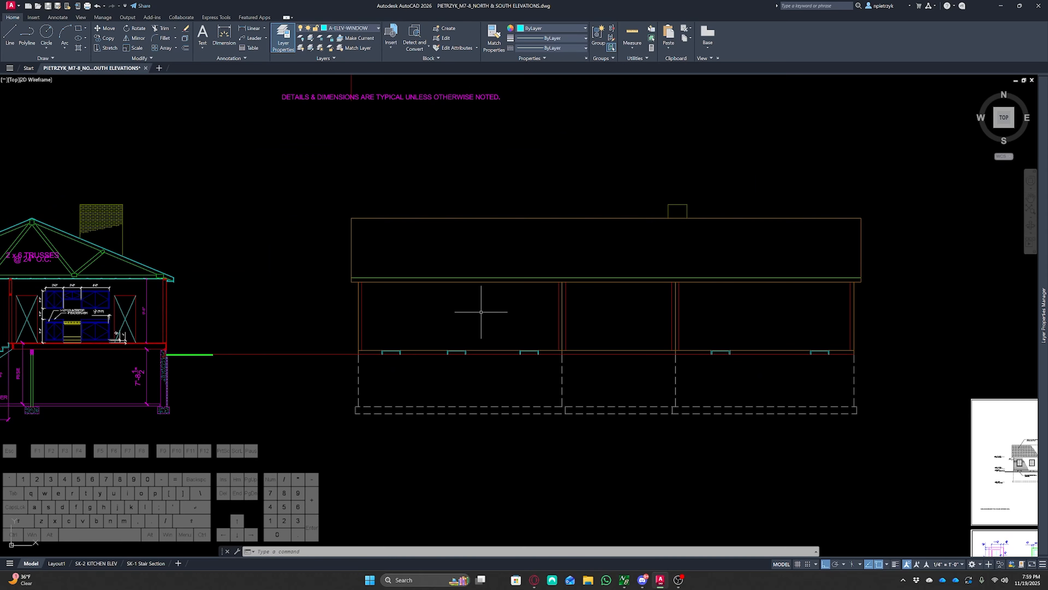
pyautogui.moveTo(646, 328); pyautogui.dragTo(520, 227, button='middle')
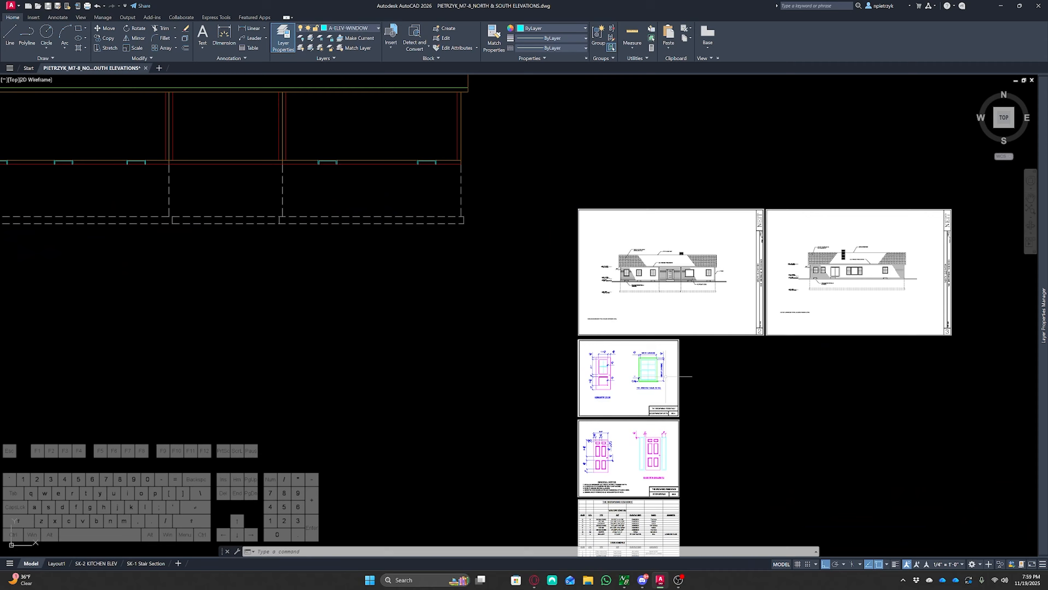
pyautogui.scroll(8, 587, 465)
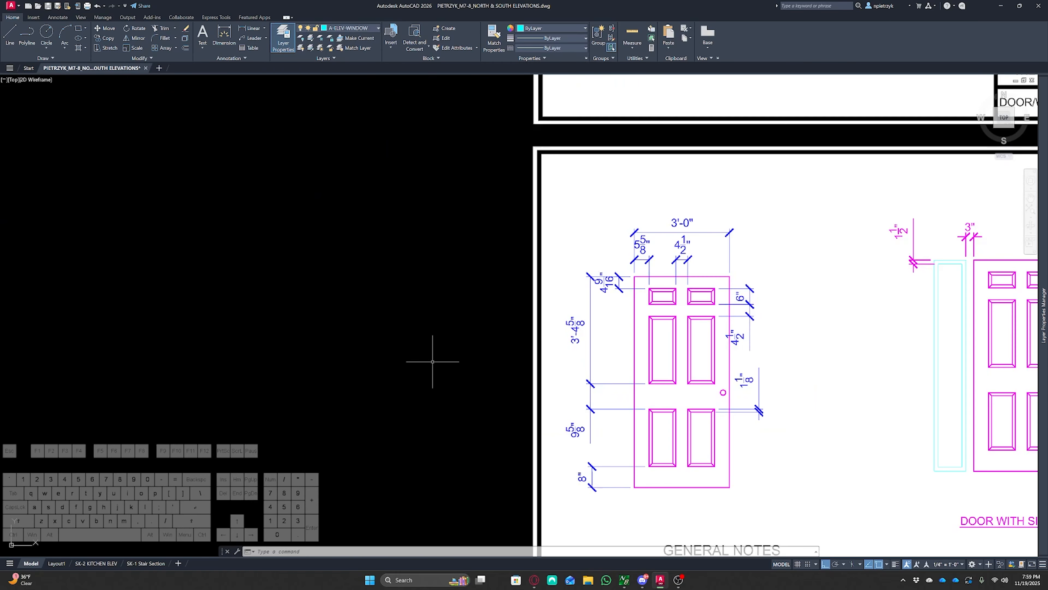
pyautogui.moveTo(433, 362)
pyautogui.mouseDown(button='middle')
pyautogui.moveTo(518, 312)
pyautogui.moveTo(552, 307)
pyautogui.mouseUp(button='middle')
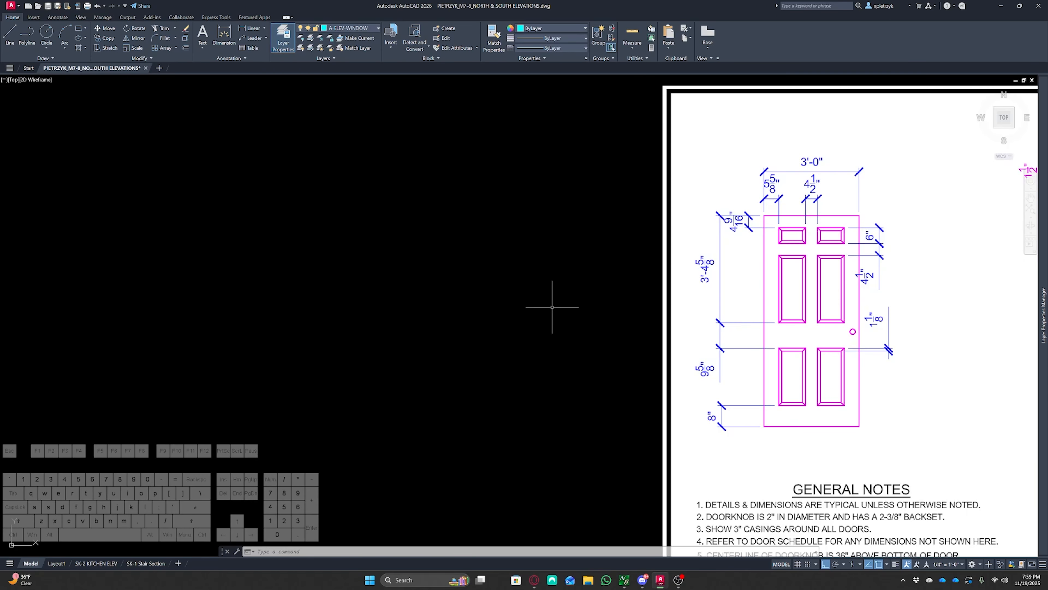
pyautogui.click(368, 29)
pyautogui.scroll(2, 360, 72)
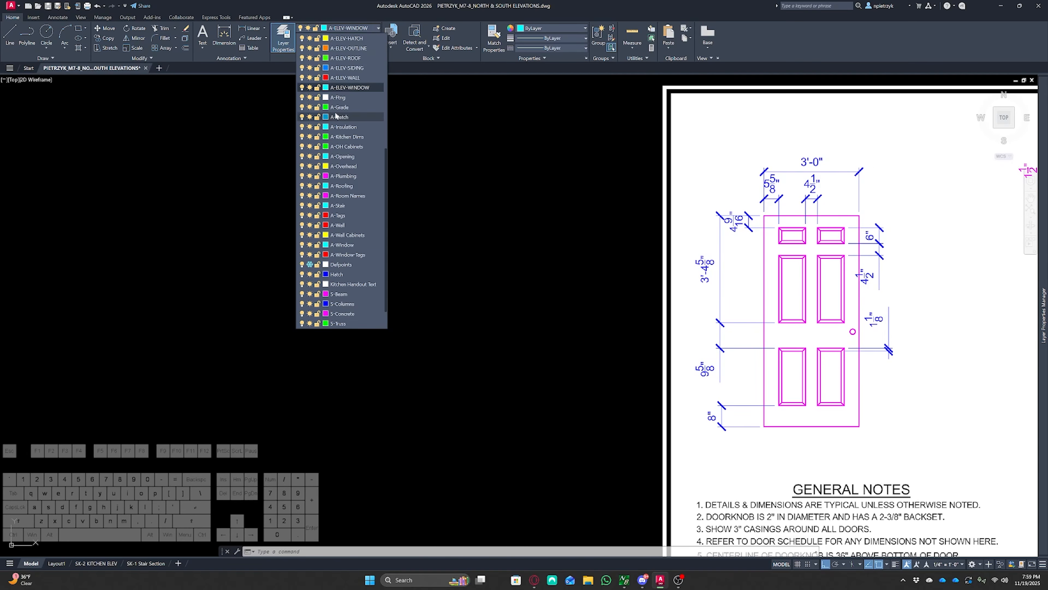
pyautogui.scroll(1, 361, 87)
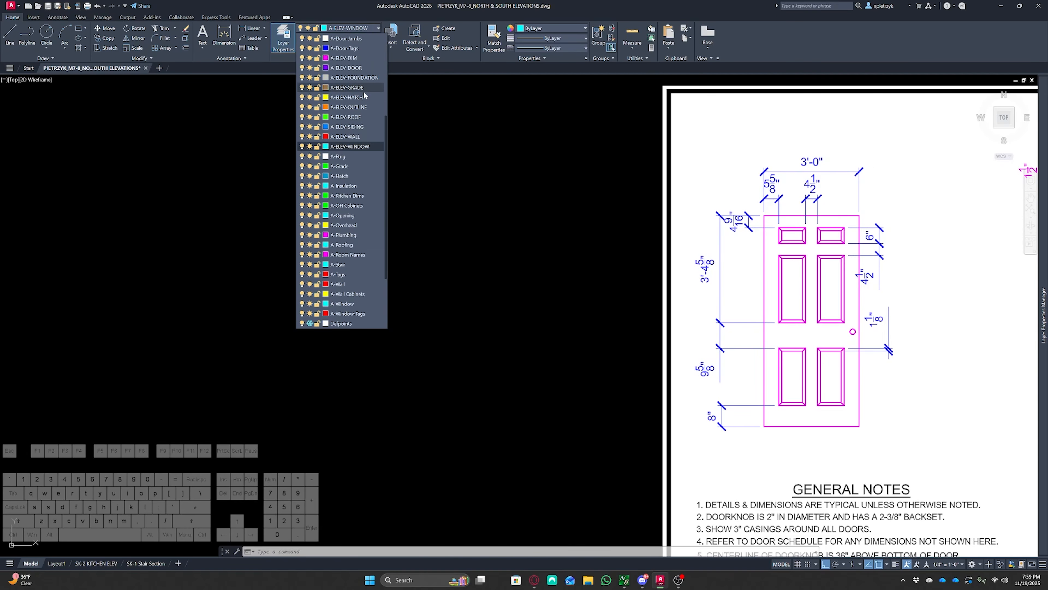
pyautogui.click(355, 67)
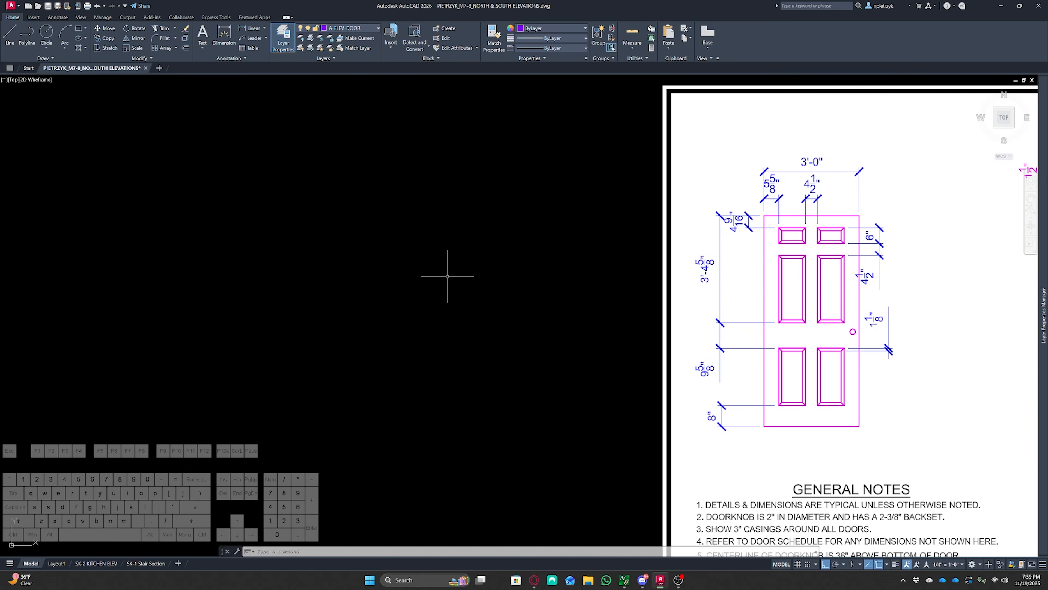
pyautogui.press('Escape')
pyautogui.press('Escape')
pyautogui.press('Escape')
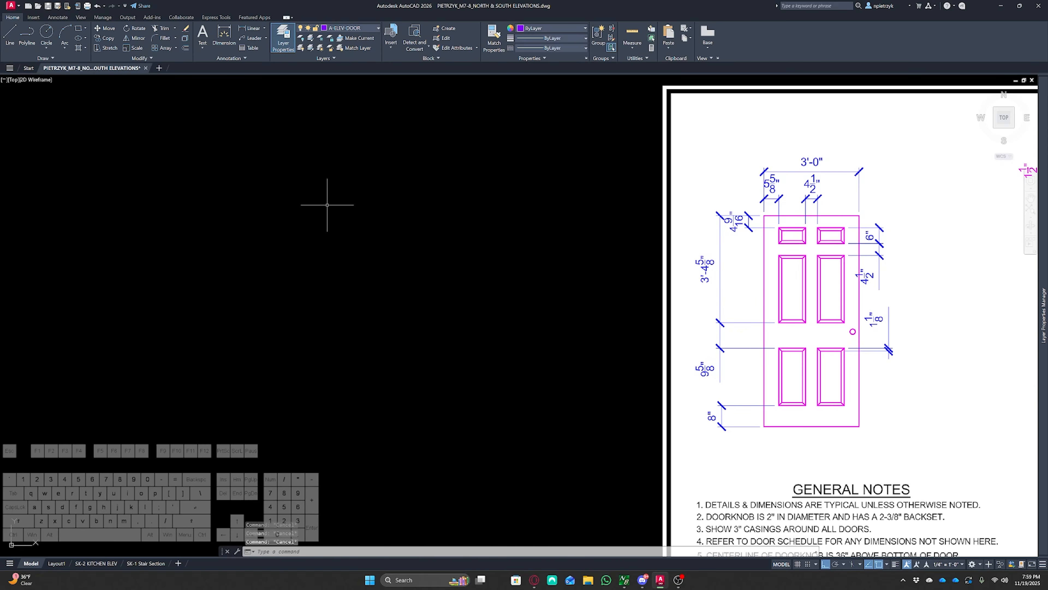
# Draw a closed door outline with lines, 36 inches wide and 6'8" tall
pyautogui.write('l')
pyautogui.press('Return')
pyautogui.click(270, 176)
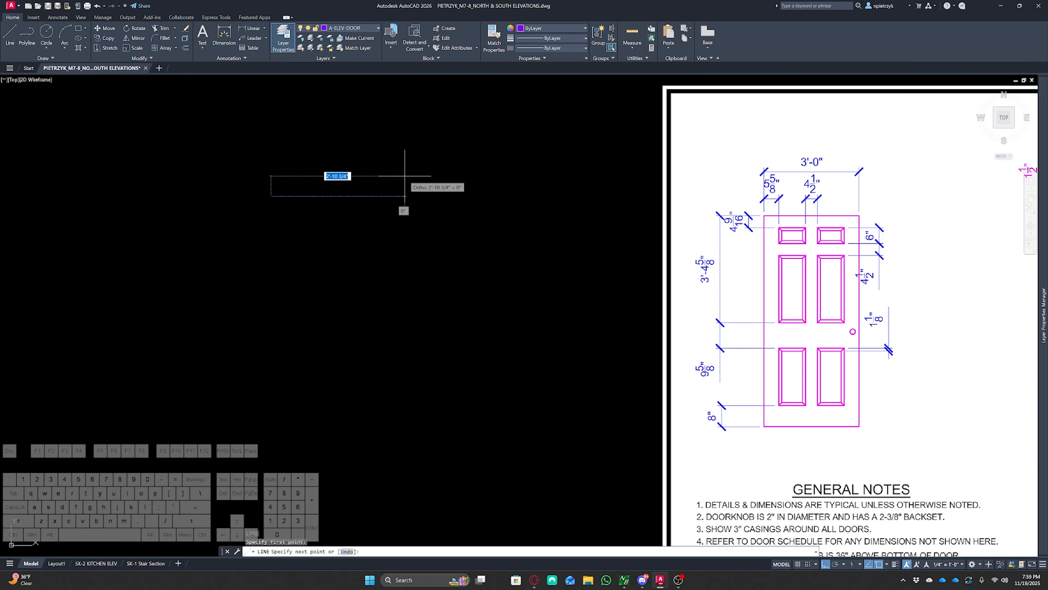
pyautogui.write('36')
pyautogui.press('Return')
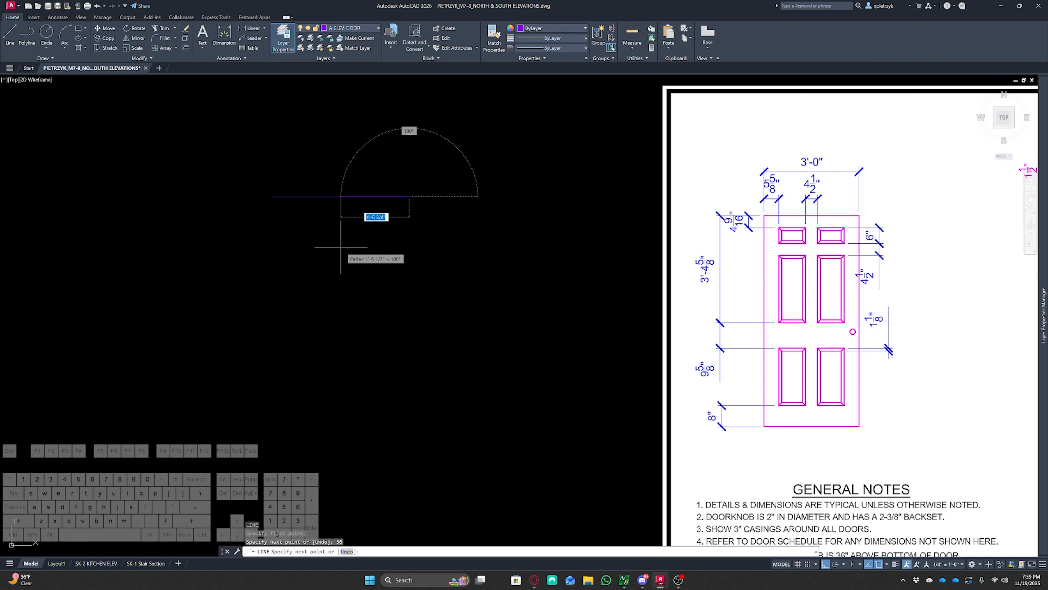
pyautogui.write("6'8")
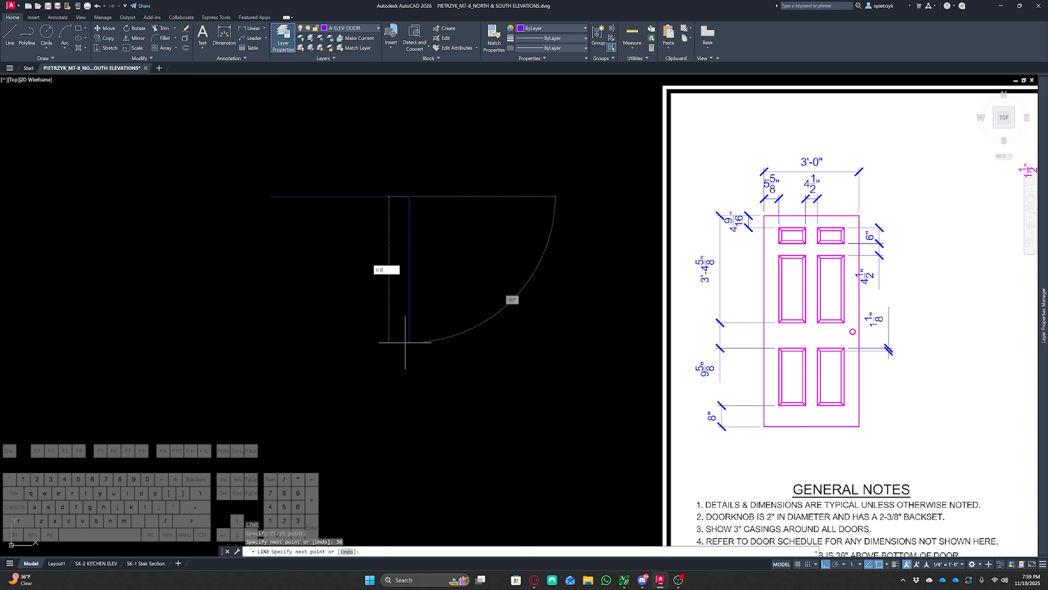
pyautogui.press('Return')
pyautogui.moveTo(232, 421); pyautogui.dragTo(234, 390, button='middle')
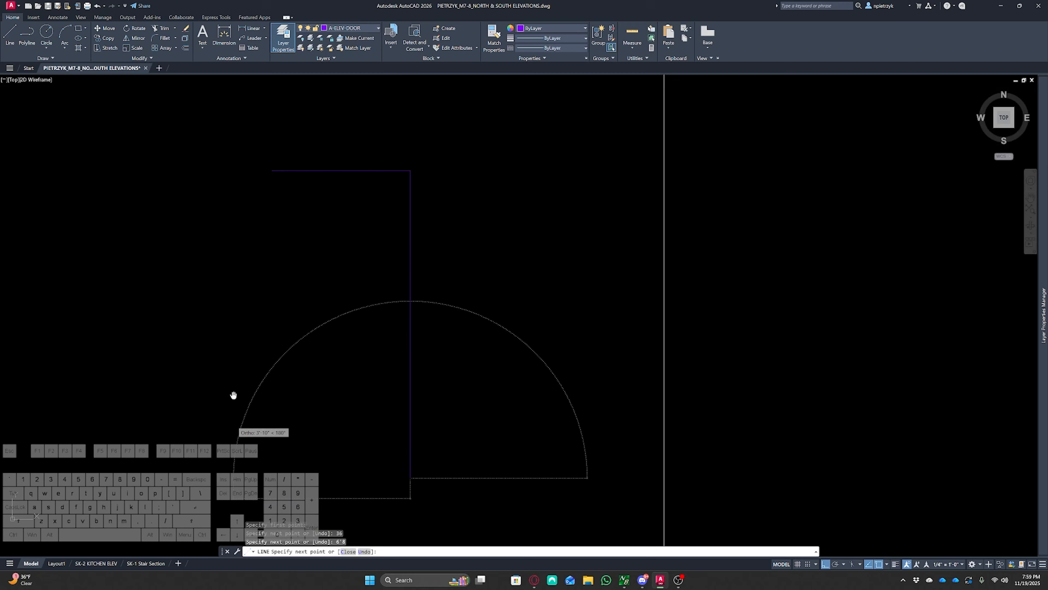
pyautogui.write("3'")
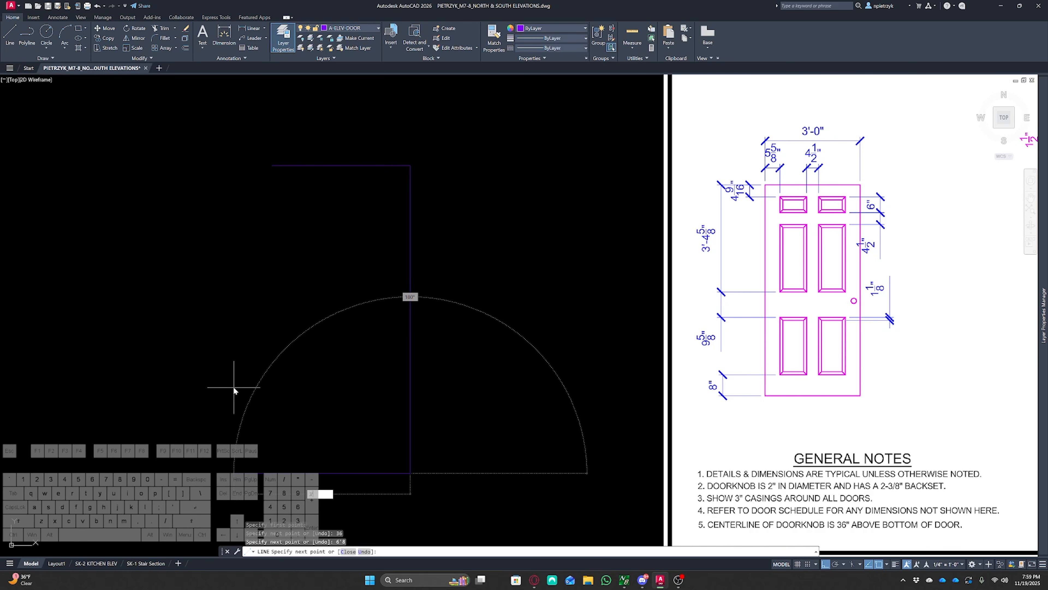
pyautogui.press('Return')
pyautogui.click(269, 166)
pyautogui.press('Return')
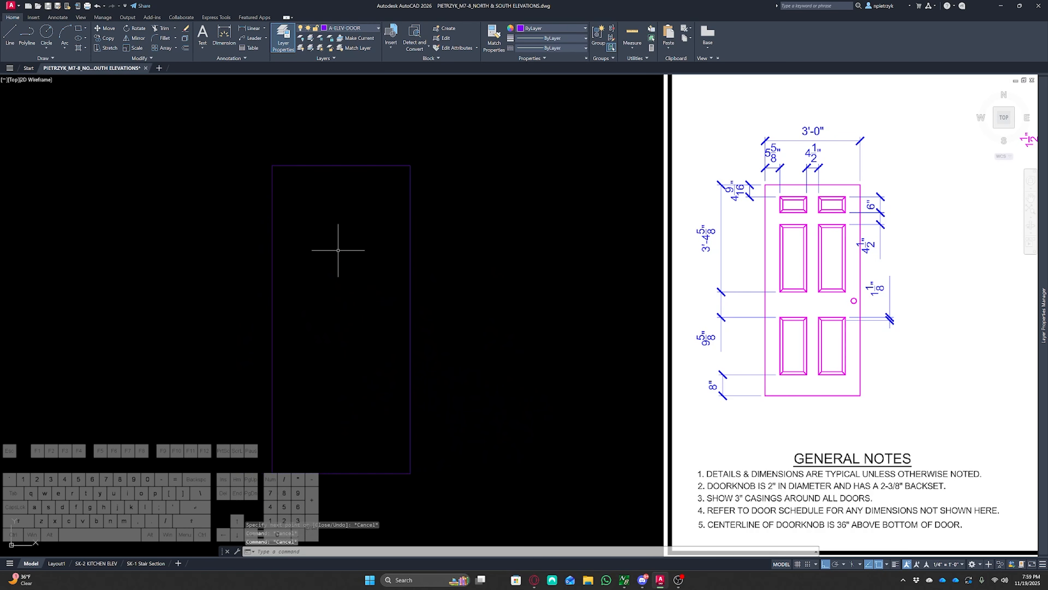
# Draw a vertical line from the door's top edge to its bottom edge, splitting it down the middle
pyautogui.press('Return')
pyautogui.click(339, 165)
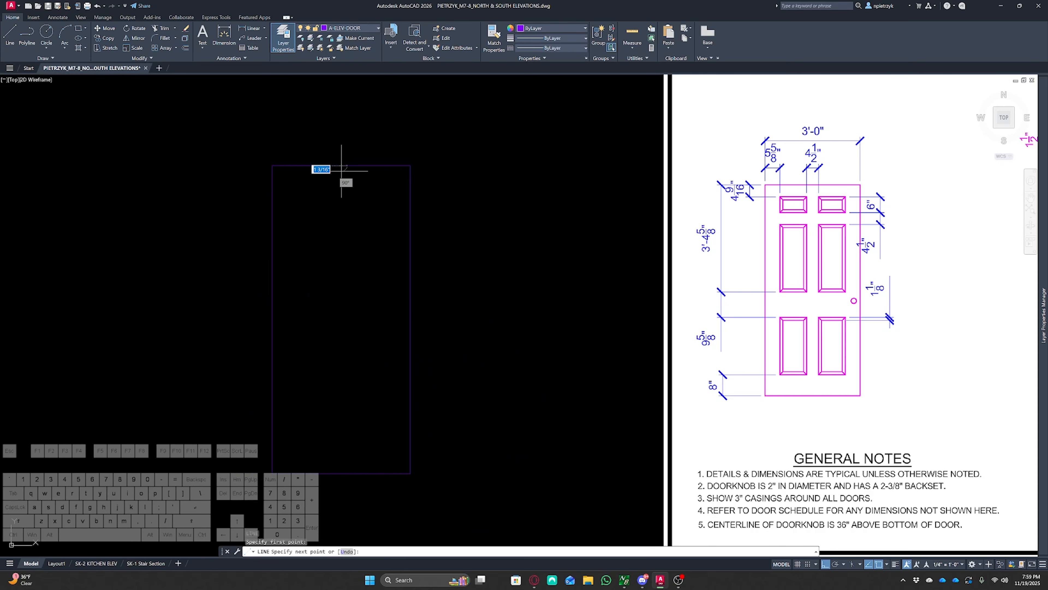
pyautogui.click(342, 471)
pyautogui.press('Escape')
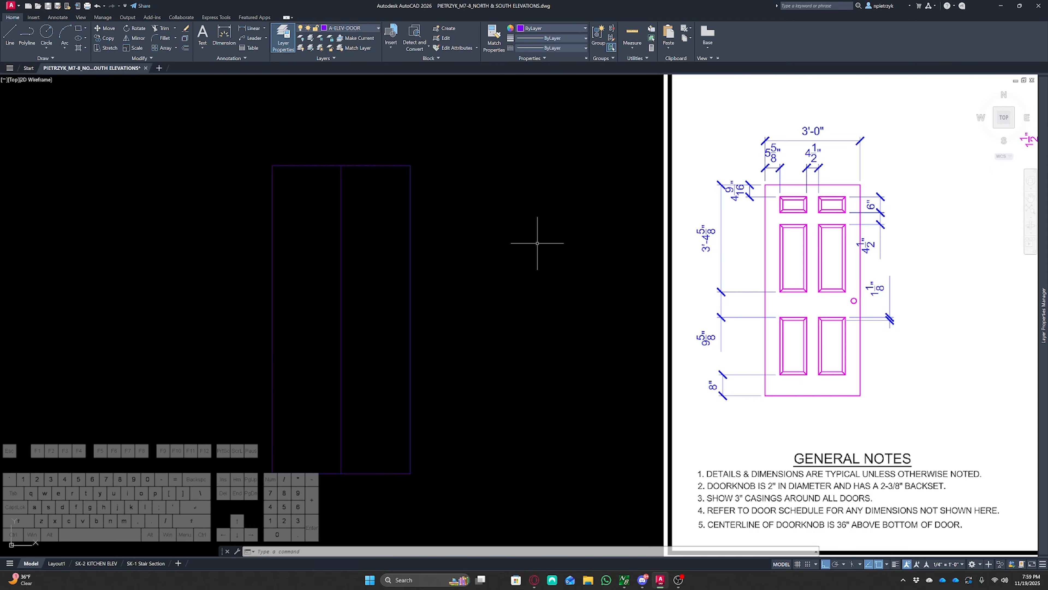
# Offset the door's top line 4-9/16 inches downward
pyautogui.write('o')
pyautogui.press('Return')
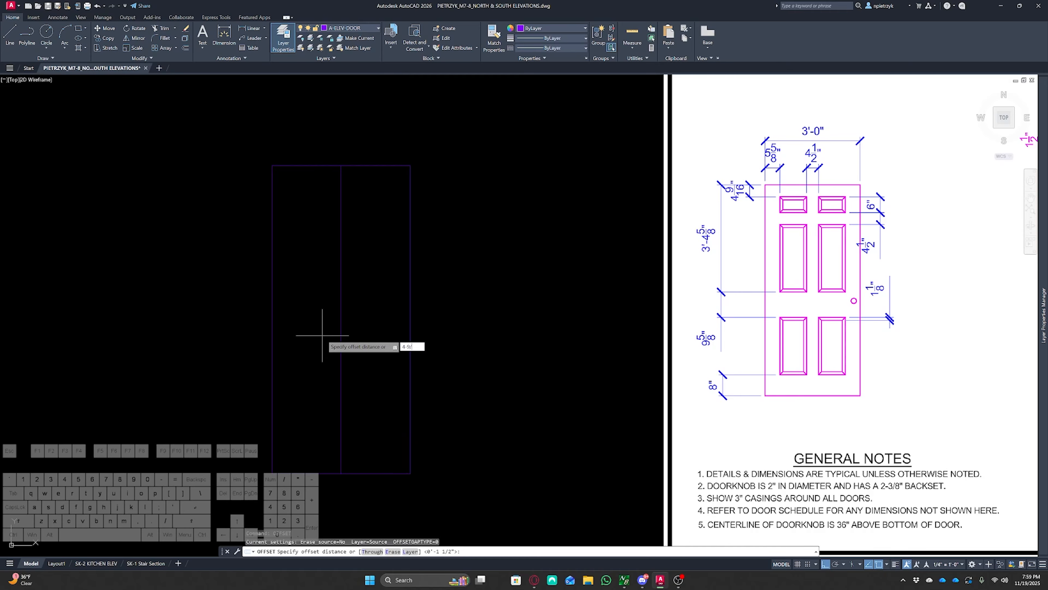
pyautogui.write('6')
pyautogui.press('Return')
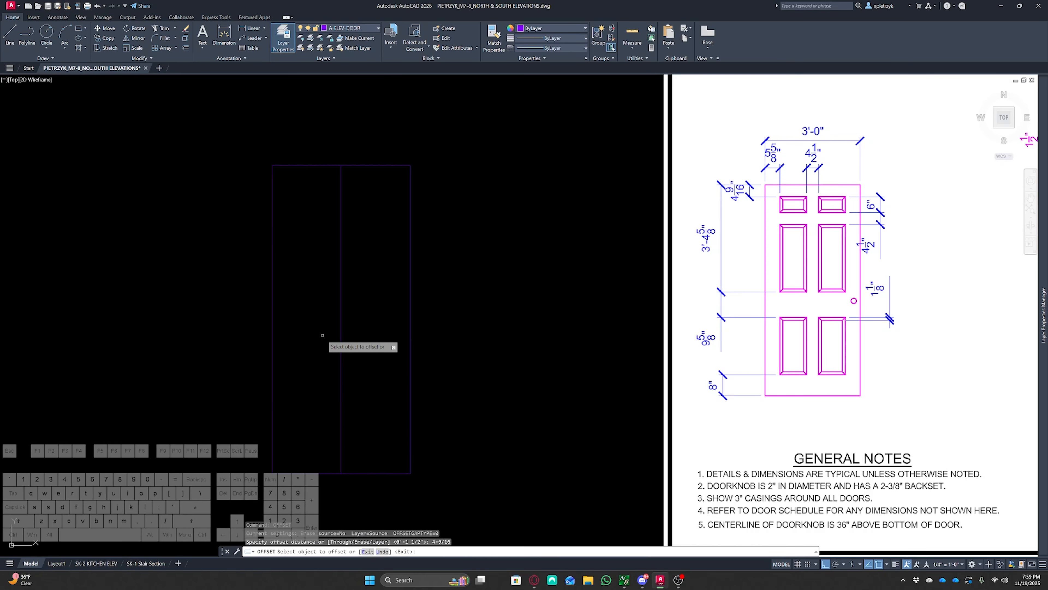
pyautogui.click(322, 165)
pyautogui.click(322, 249)
pyautogui.press('Escape')
pyautogui.press('Escape')
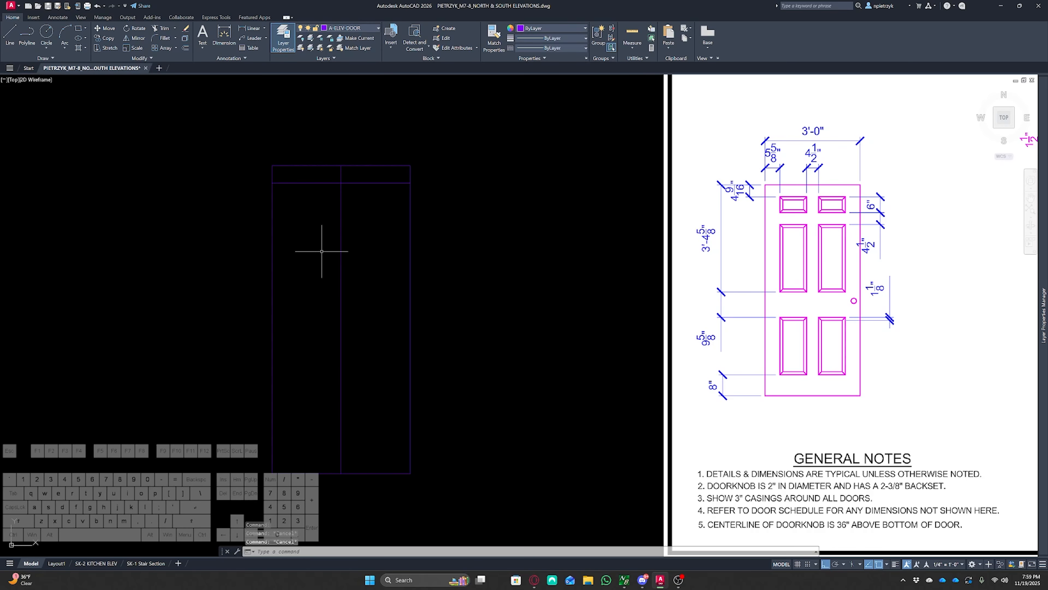
# Offset the new horizontal line a further 6 inches downward
pyautogui.press('Return')
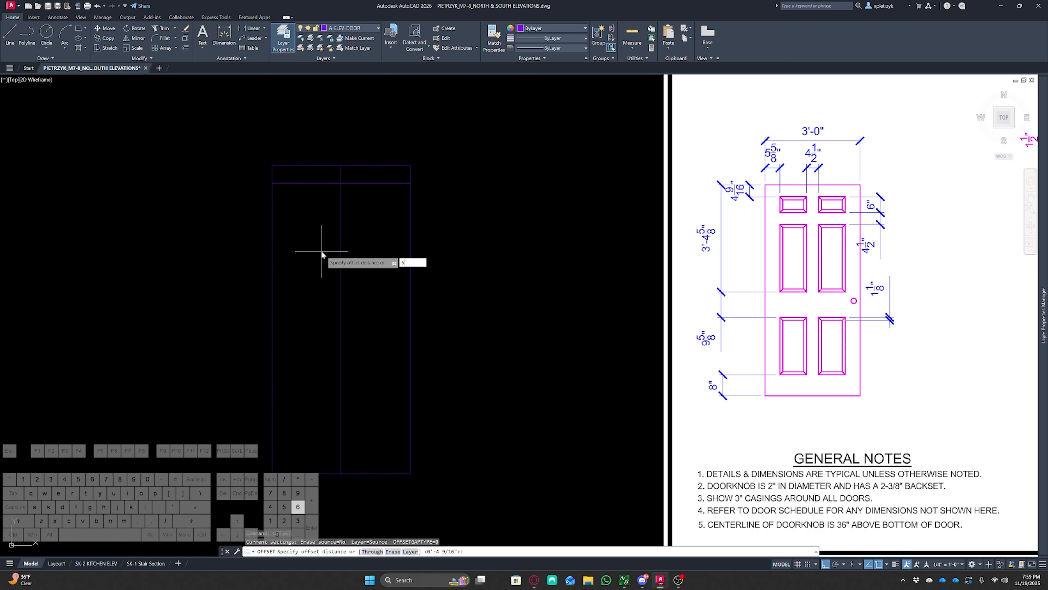
pyautogui.write('6')
pyautogui.press('Return')
pyautogui.click(306, 183)
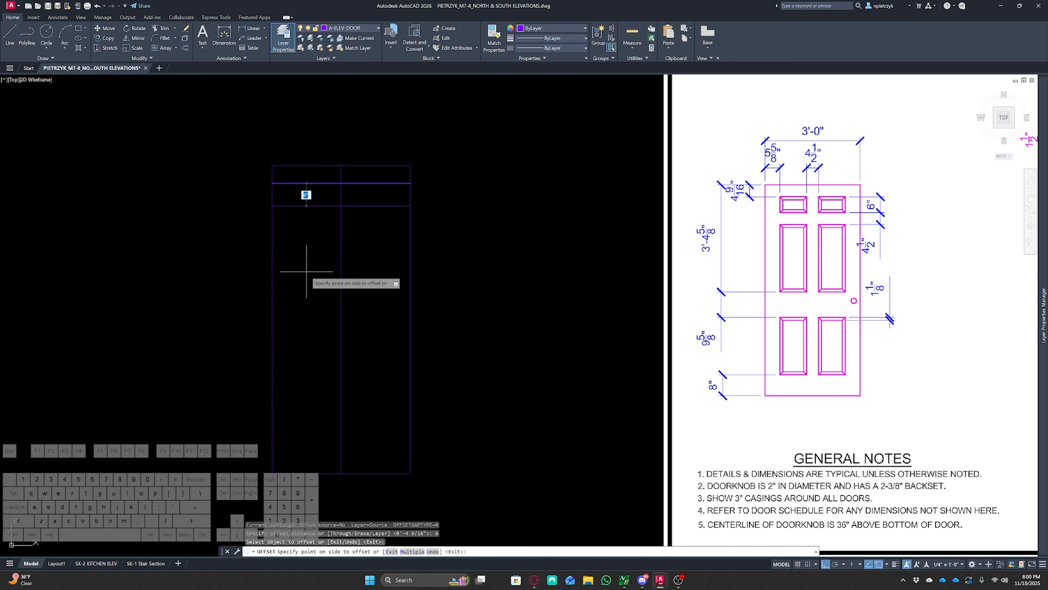
pyautogui.click(306, 272)
pyautogui.press('Return')
# Offset the lowest horizontal door line another 4.5 inches downward
pyautogui.write('o')
pyautogui.press('Return')
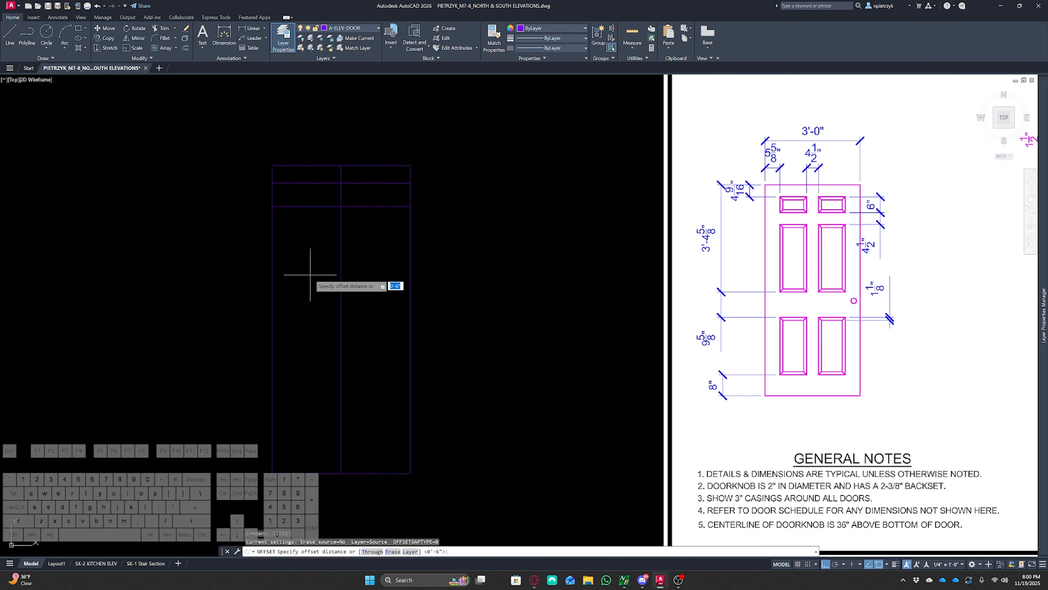
pyautogui.write('4.5')
pyautogui.press('Return')
pyautogui.click(308, 206)
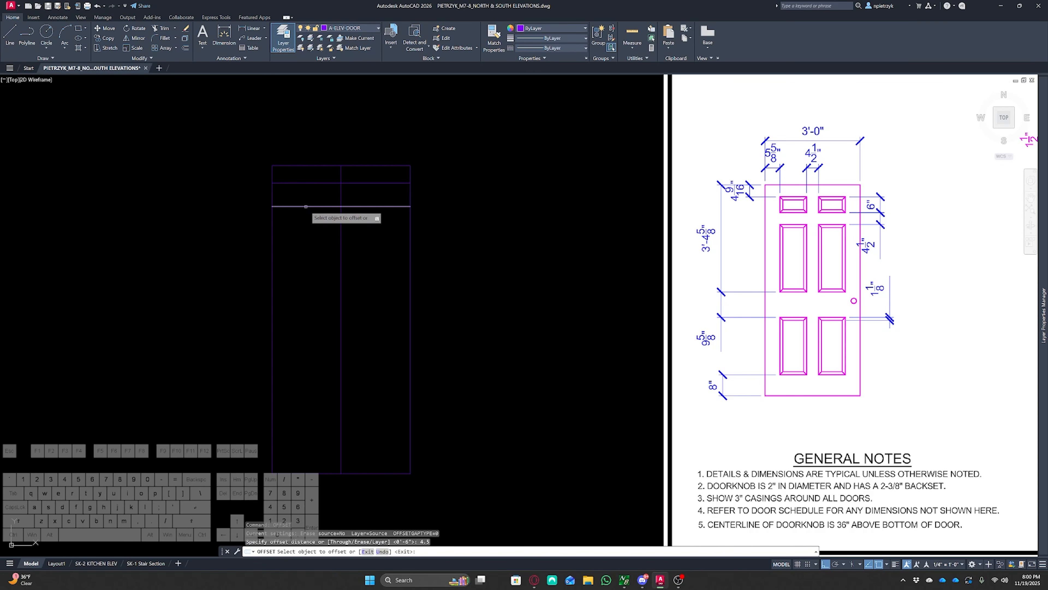
pyautogui.click(307, 260)
pyautogui.press('Escape')
pyautogui.press('Escape')
pyautogui.press('Escape')
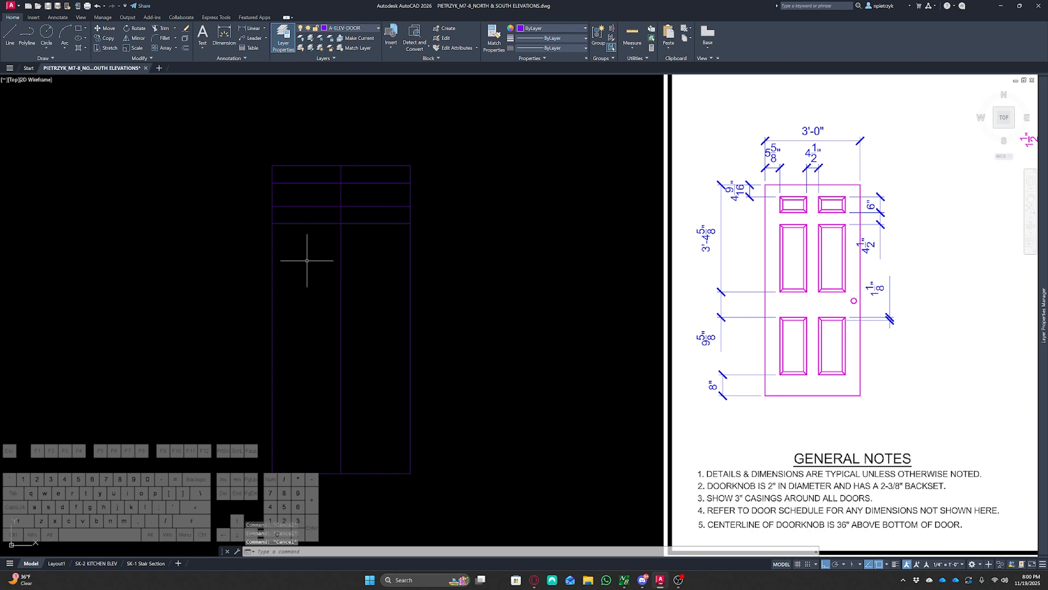
# Offset the door's top line 3'4-5/8" downward for the next panel edge
pyautogui.write('o')
pyautogui.press('Return')
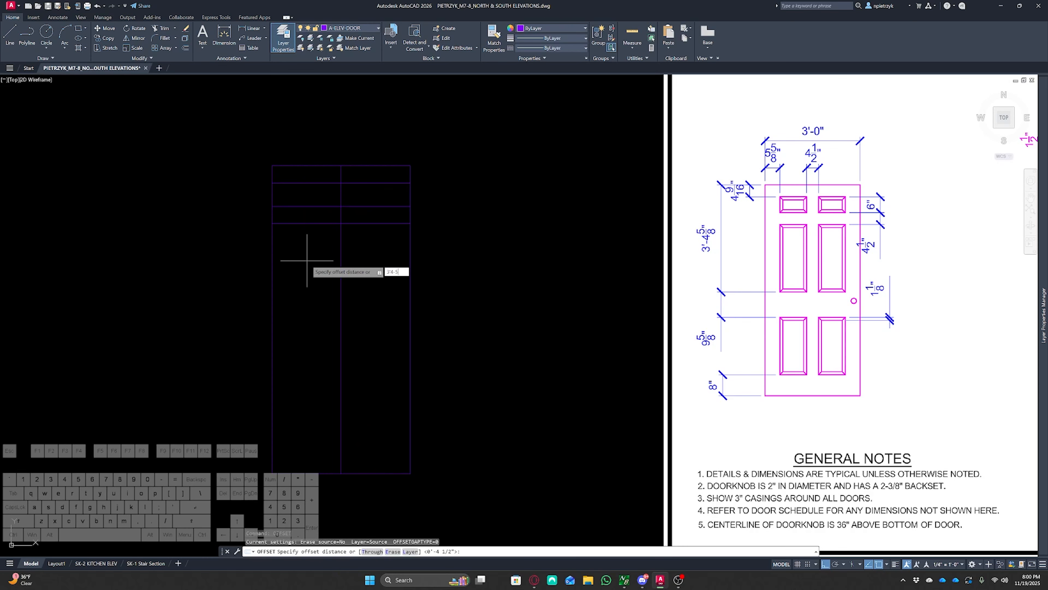
pyautogui.press('Return')
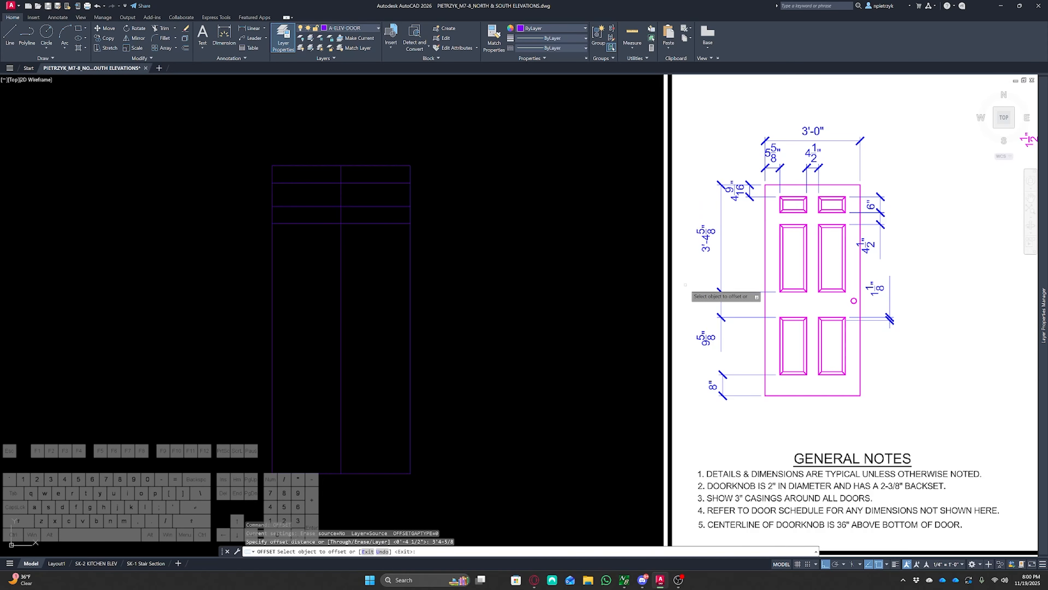
pyautogui.click(309, 166)
pyautogui.click(317, 280)
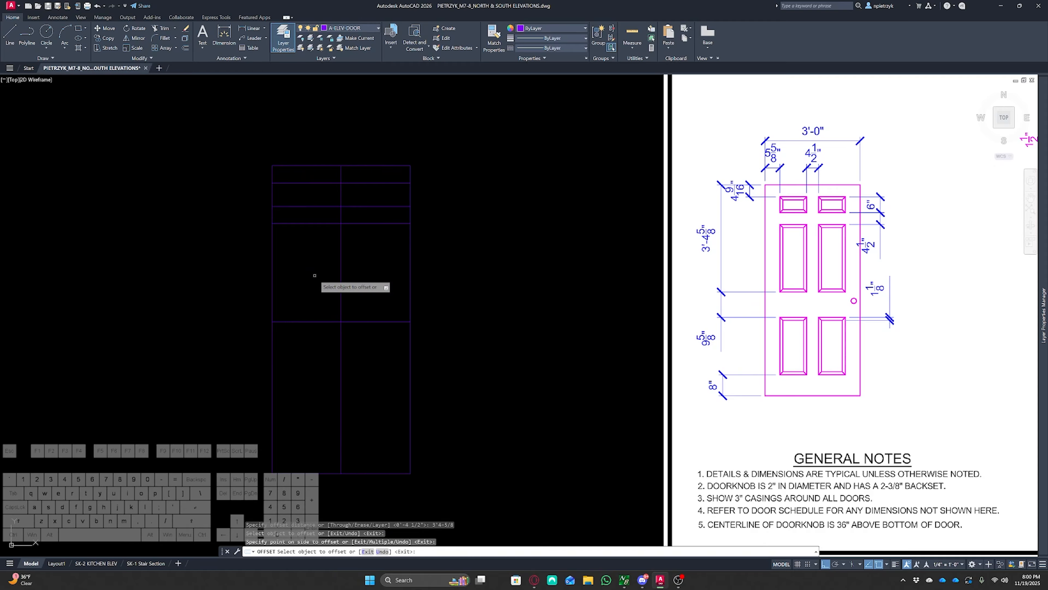
pyautogui.press('Escape')
pyautogui.press('space')
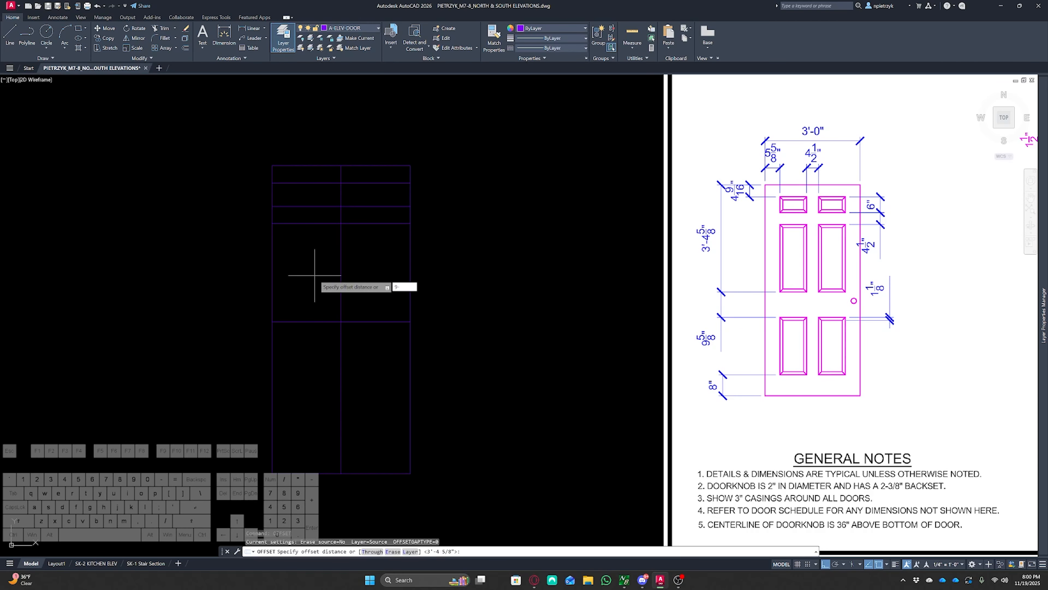
# Offset the new panel-edge line a further 9-5/8 inches downward
pyautogui.write('9-5/8')
pyautogui.press('Return')
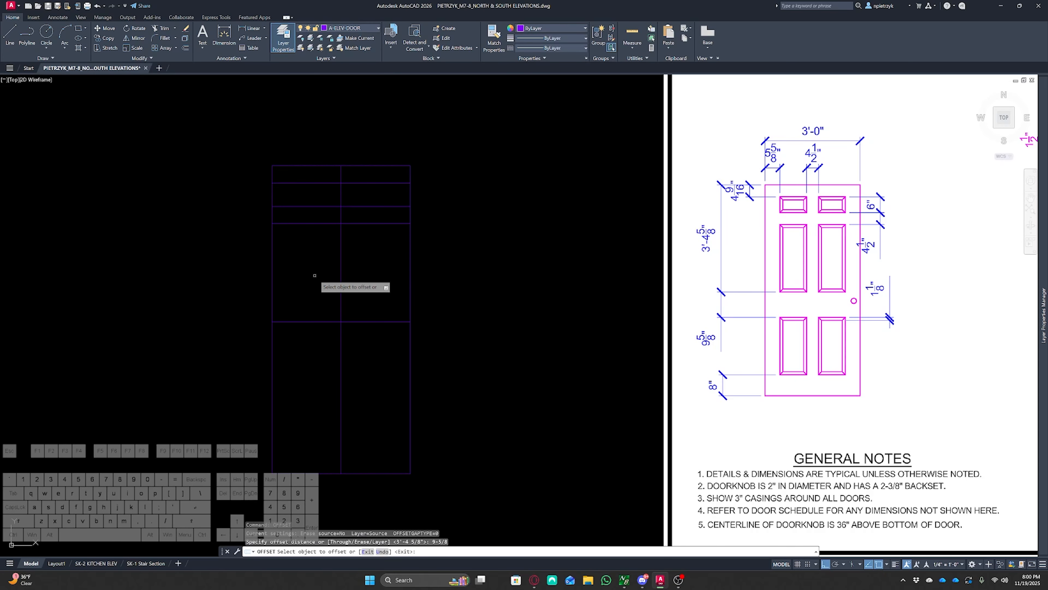
pyautogui.click(319, 321)
pyautogui.press('Escape')
pyautogui.press('Escape')
pyautogui.press('Escape')
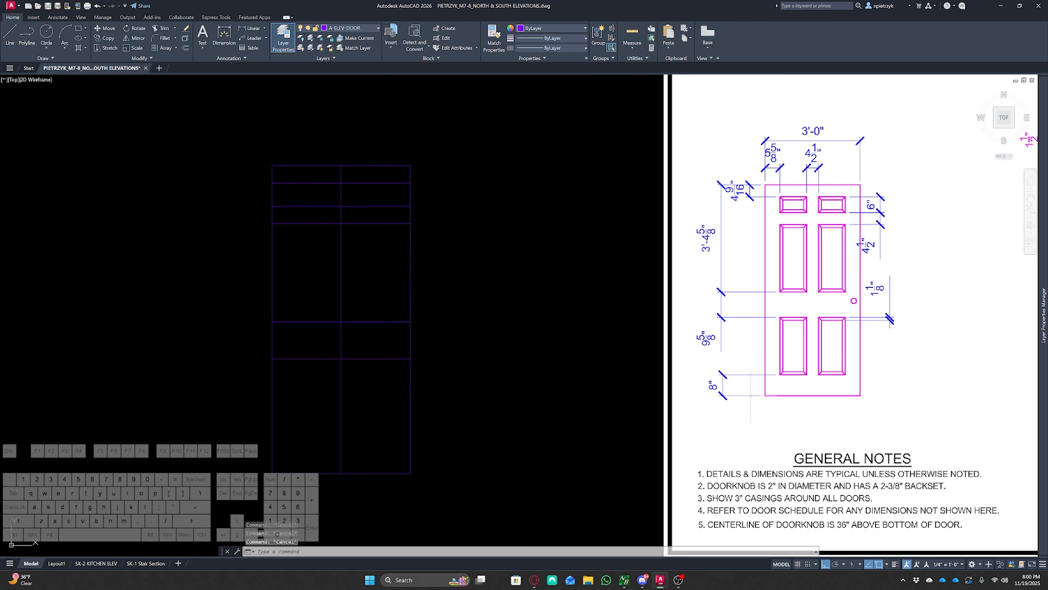
# Offset the door's bottom line 8 inches upward
pyautogui.write('o')
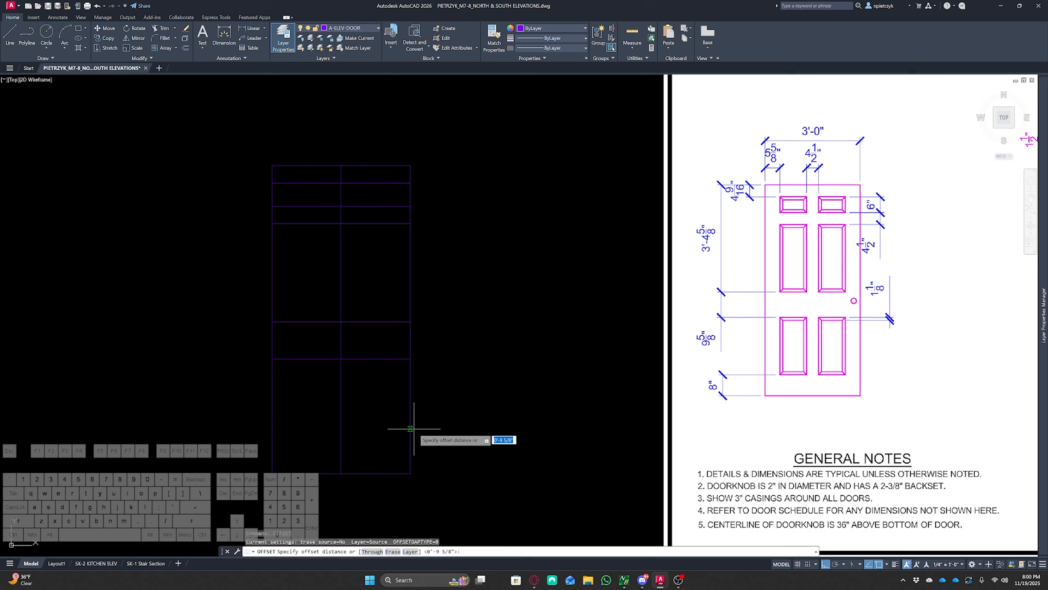
pyautogui.press('Return')
pyautogui.write('8')
pyautogui.press('Return')
pyautogui.click(381, 475)
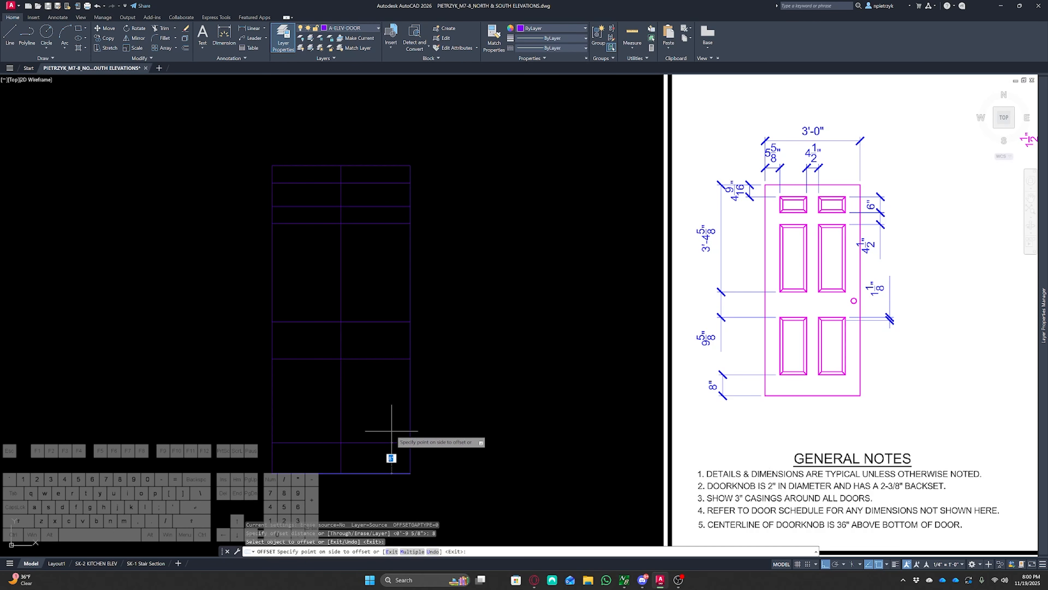
pyautogui.click(386, 413)
pyautogui.press('Escape')
pyautogui.press('Escape')
pyautogui.press('Escape')
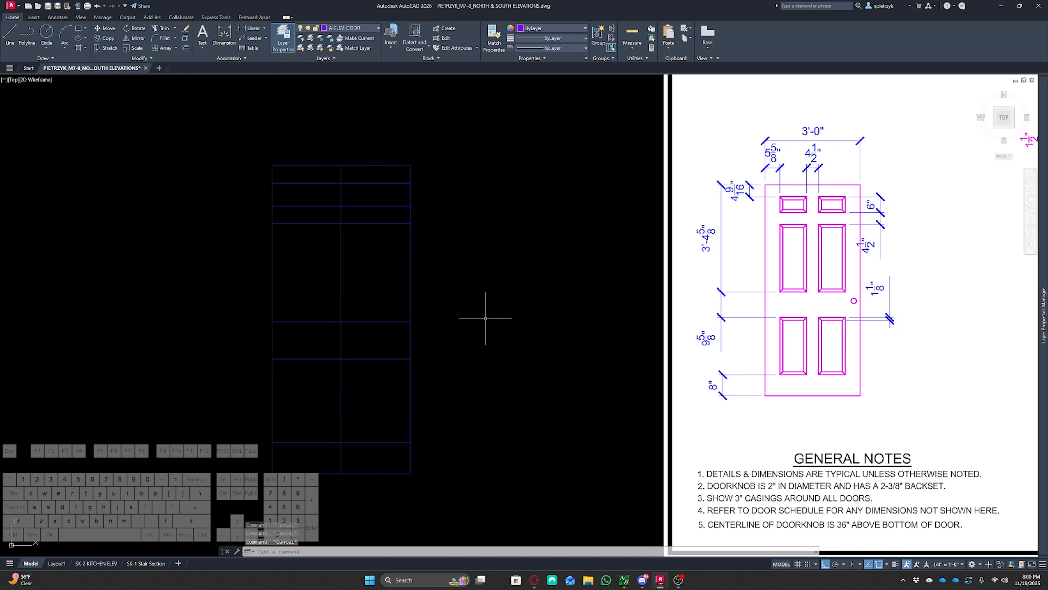
# Offset the door's left edge 5-5/8 inches to the right
pyautogui.write('of')
pyautogui.press('Return')
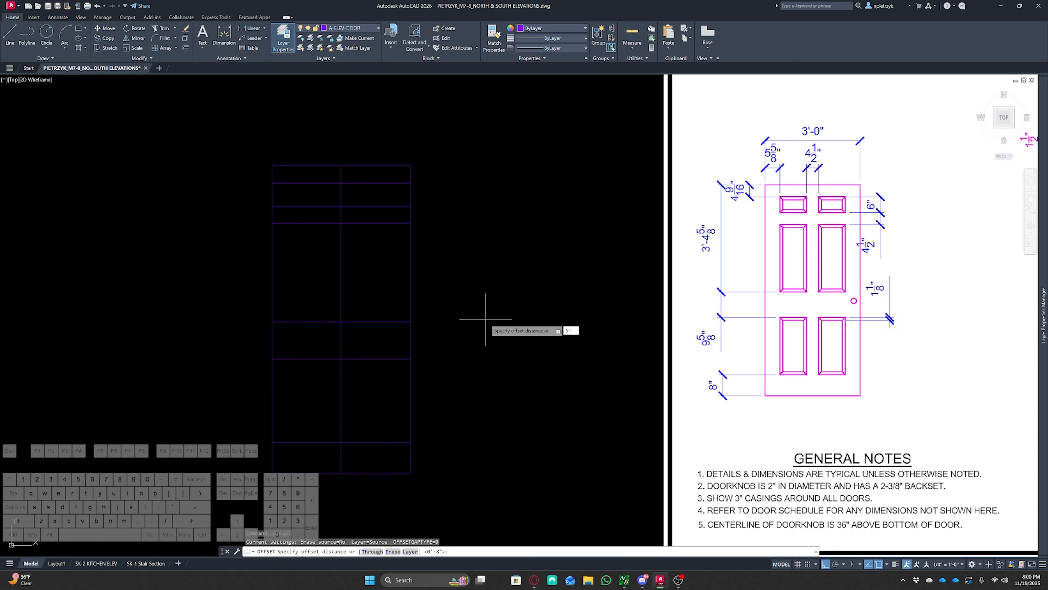
pyautogui.write('5-5/8')
pyautogui.press('Return')
pyautogui.click(272, 260)
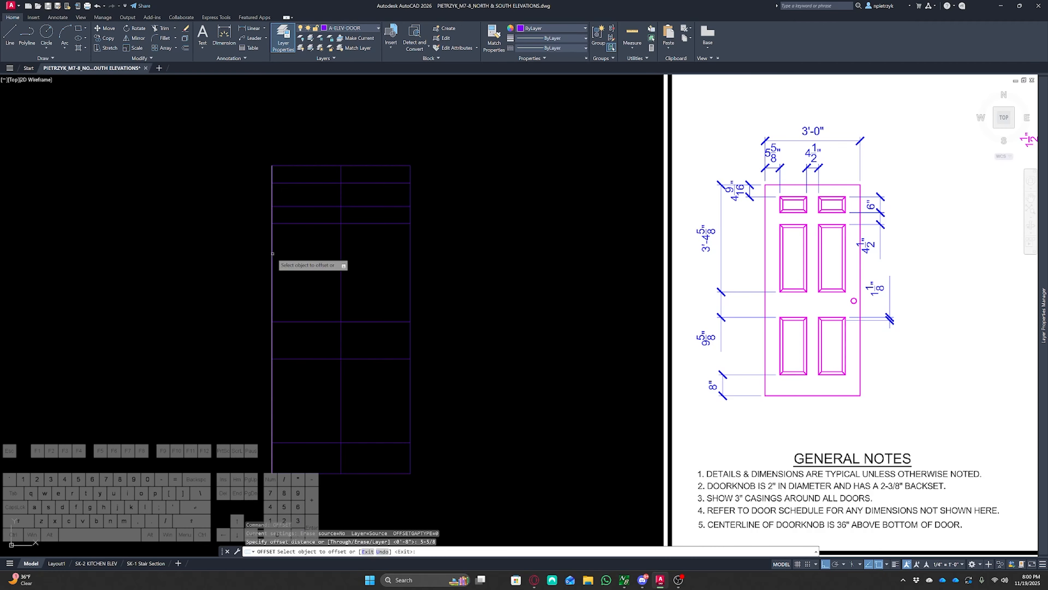
pyautogui.press('Escape')
pyautogui.press('Escape')
pyautogui.press('Escape')
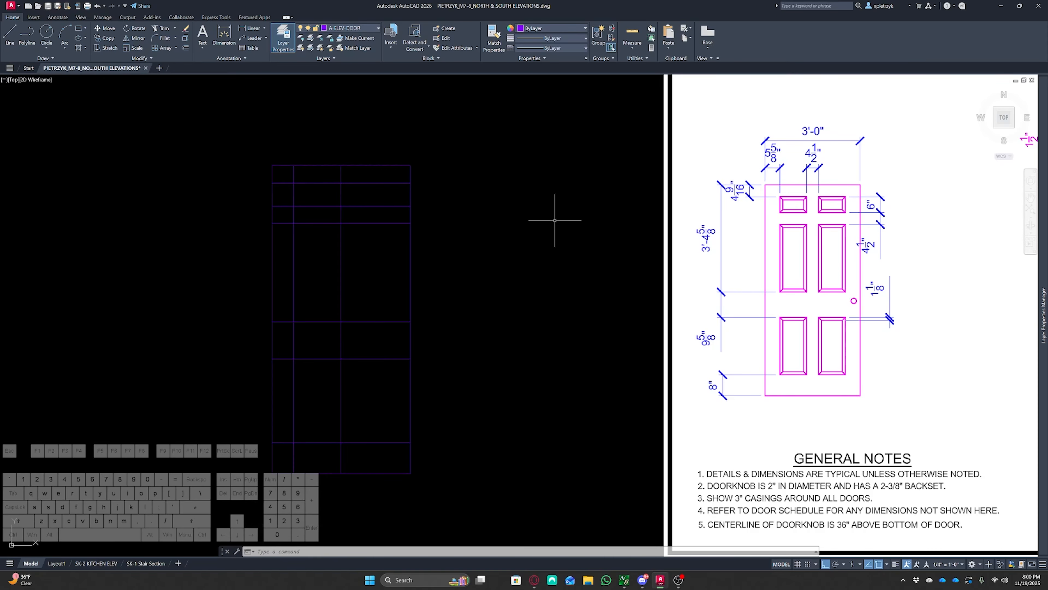
# Offset the door's vertical center line 2.25 inches to the left
pyautogui.write('of')
pyautogui.press('space')
pyautogui.write('2.25')
pyautogui.press('Return')
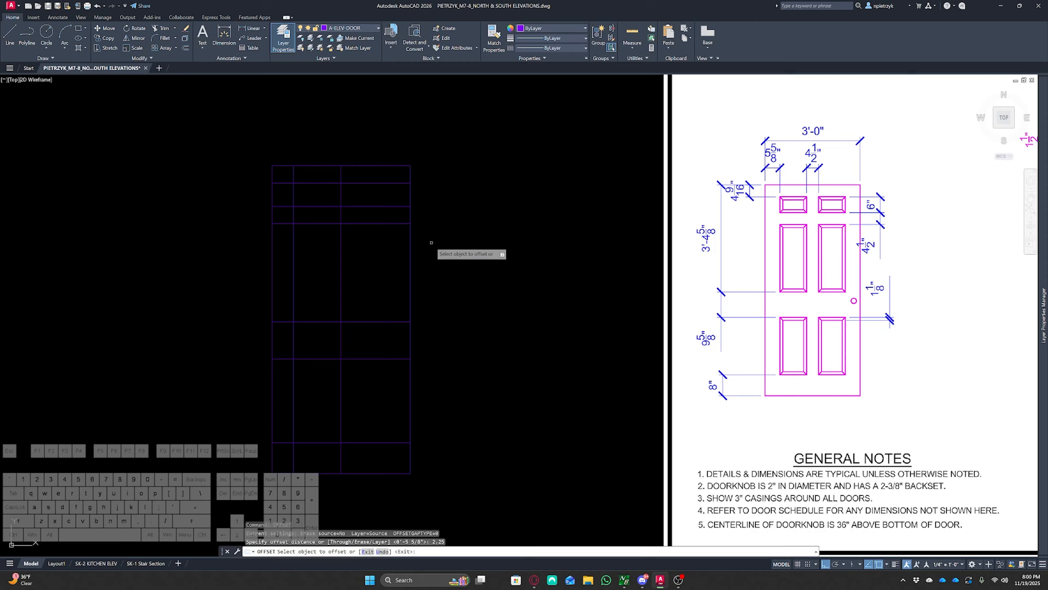
pyautogui.click(341, 238)
pyautogui.click(333, 248)
pyautogui.press('Escape')
pyautogui.press('Escape')
pyautogui.press('Escape')
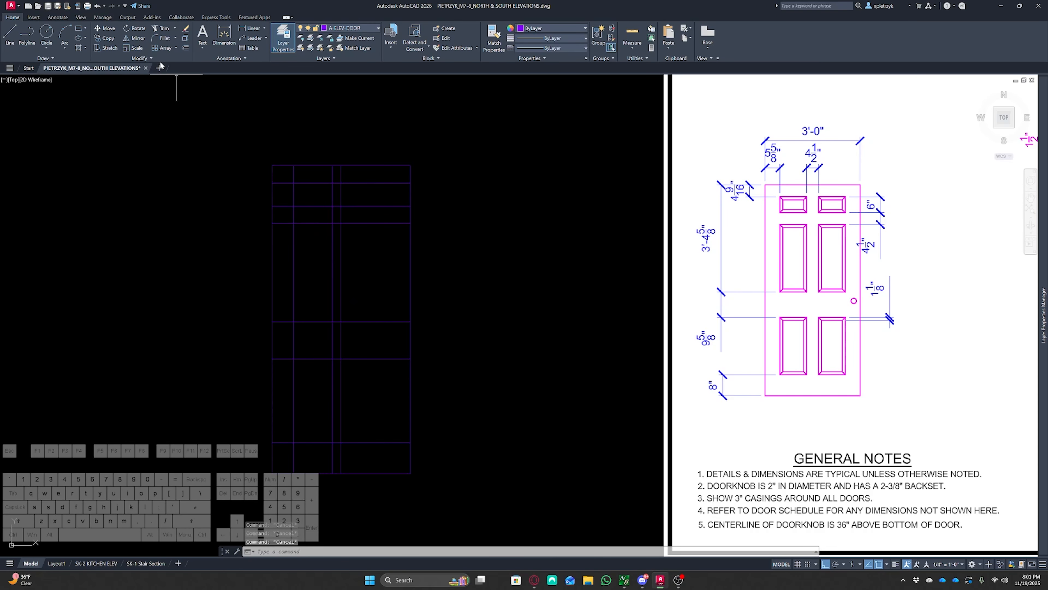
# Draw rectangles for the three left-column door panels between the construction line intersections
pyautogui.click(79, 28)
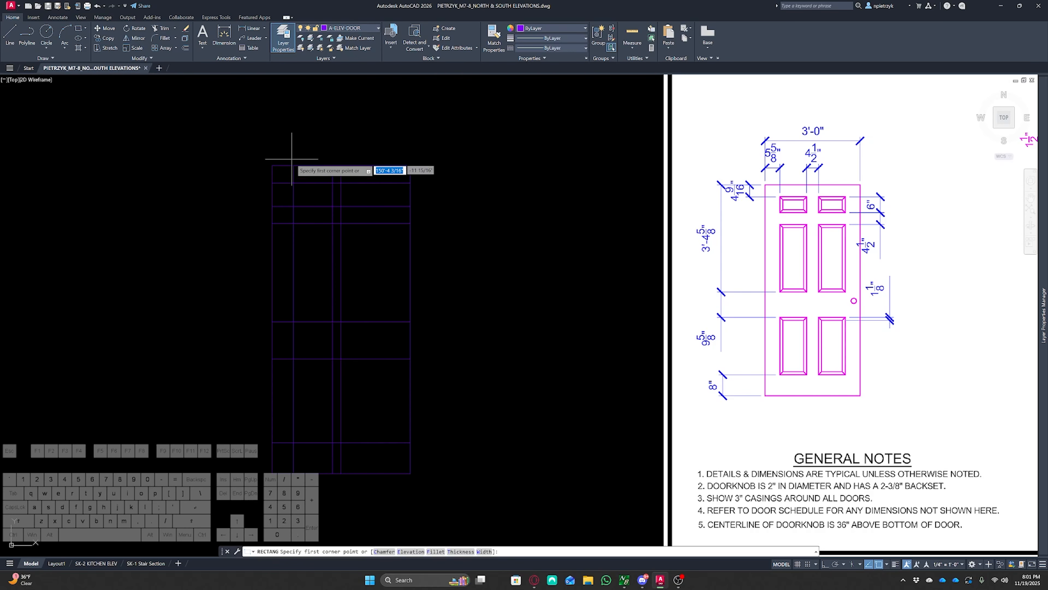
pyautogui.click(293, 182)
pyautogui.click(333, 206)
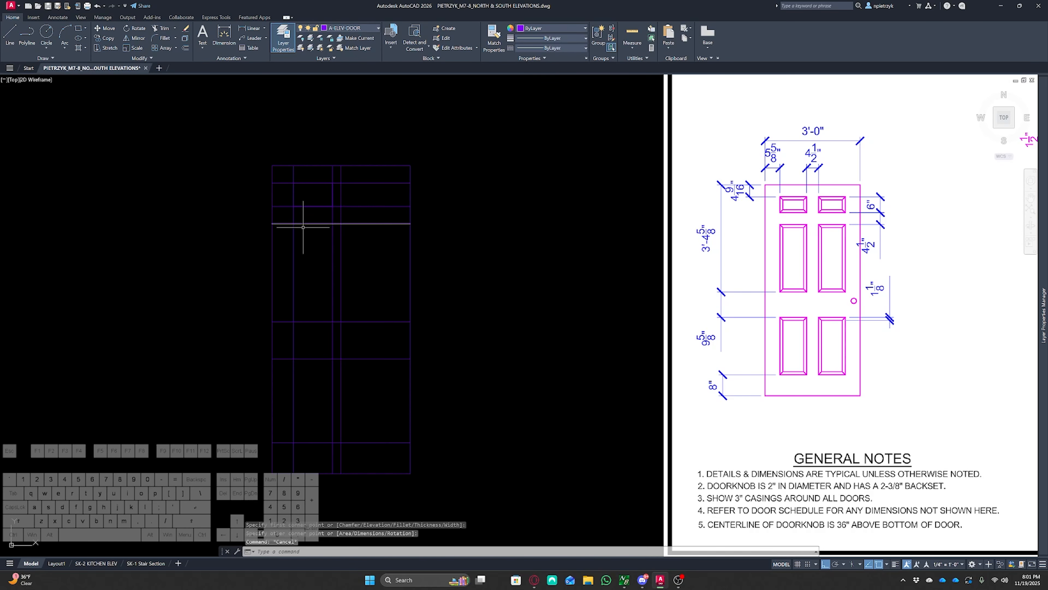
pyautogui.press('space')
pyautogui.click(294, 223)
pyautogui.click(332, 322)
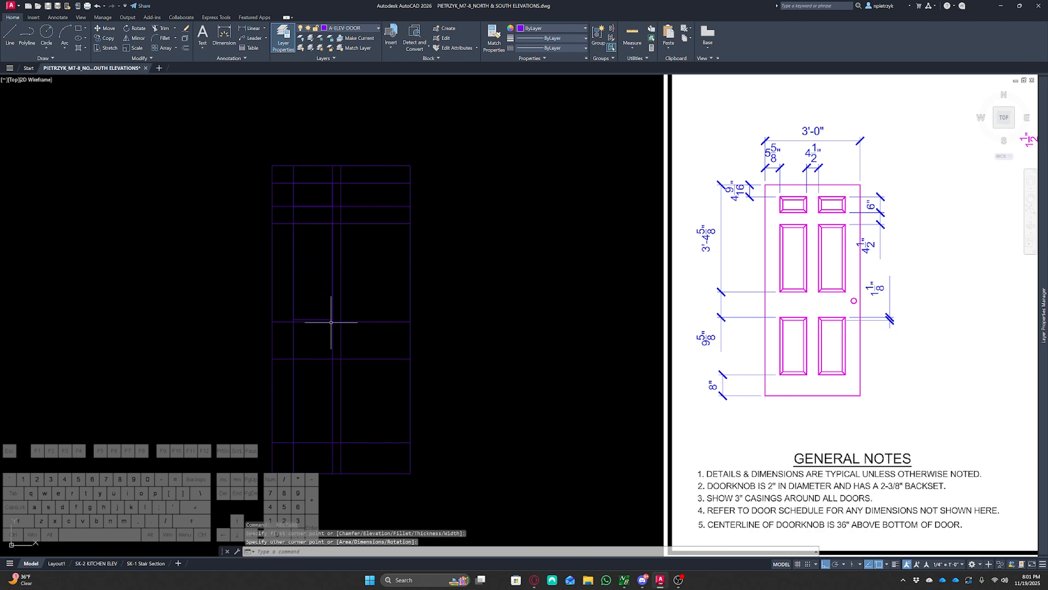
pyautogui.press('space')
pyautogui.click(294, 359)
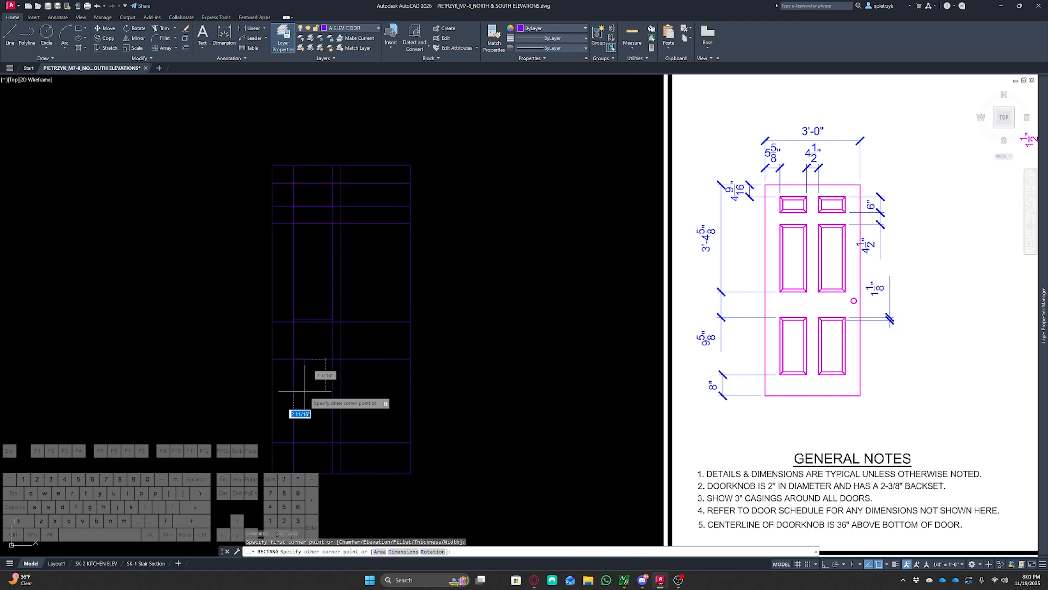
pyautogui.click(332, 442)
pyautogui.press('Escape')
pyautogui.press('Escape')
# Delete the construction offset lines, keeping the door outline, center line and three panel rectangles
pyautogui.scroll(6, 322, 321)
pyautogui.click(320, 317)
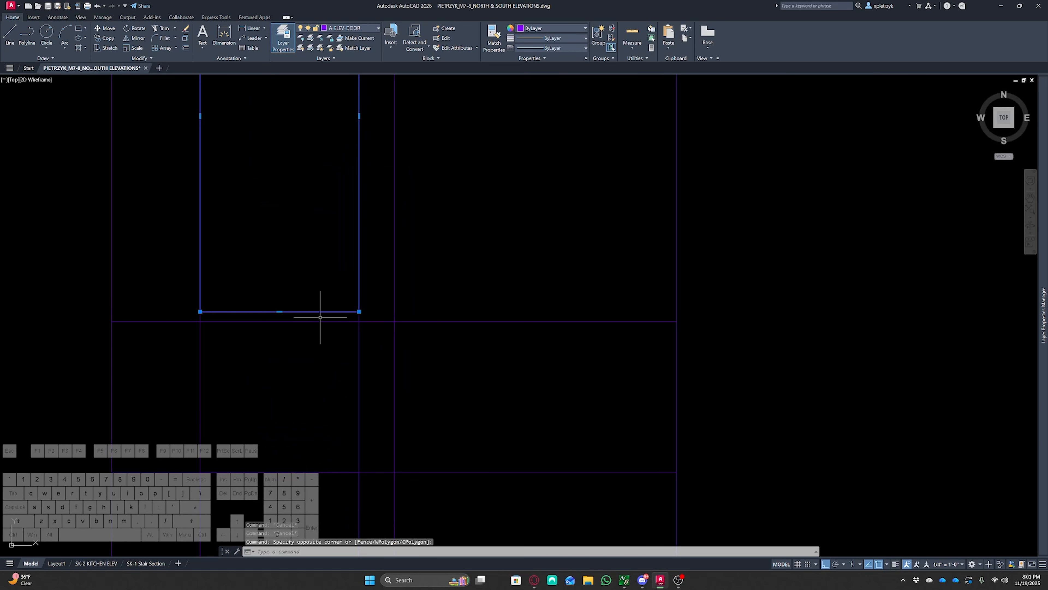
pyautogui.click(280, 311)
pyautogui.press('Escape')
pyautogui.press('Escape')
pyautogui.scroll(-3, 318, 306)
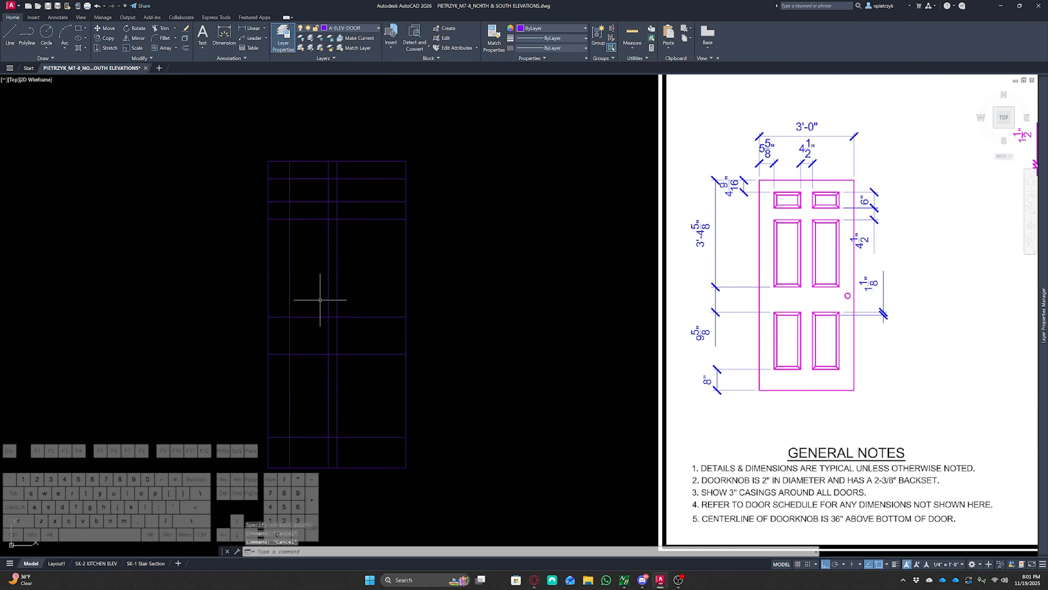
pyautogui.moveTo(321, 299); pyautogui.dragTo(342, 278, button='middle')
pyautogui.click(392, 346)
pyautogui.click(370, 158)
pyautogui.press('Delete')
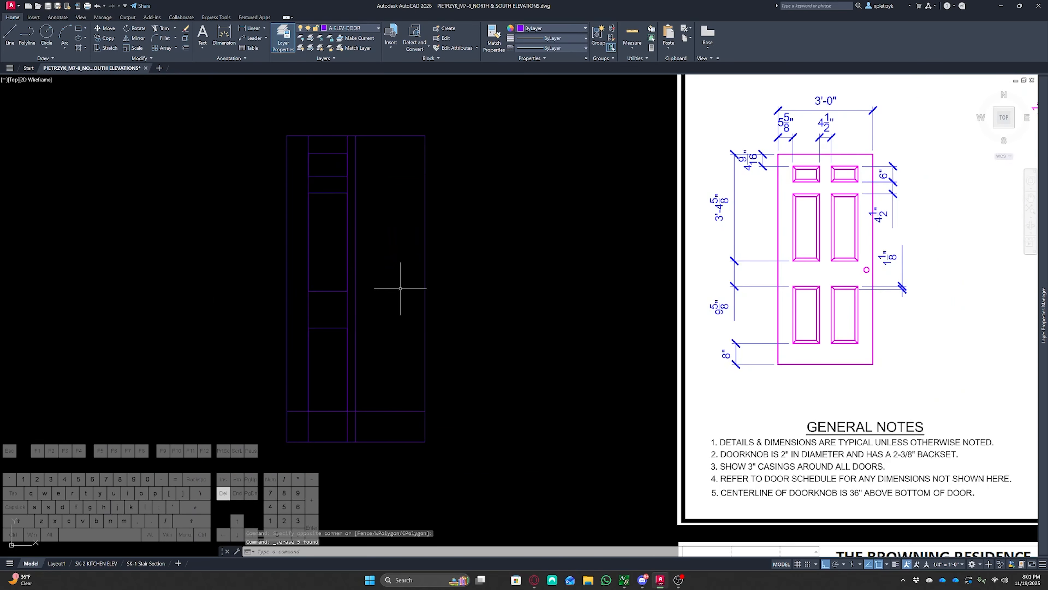
pyautogui.click(395, 400)
pyautogui.click(374, 416)
pyautogui.press('Delete')
pyautogui.click(353, 317)
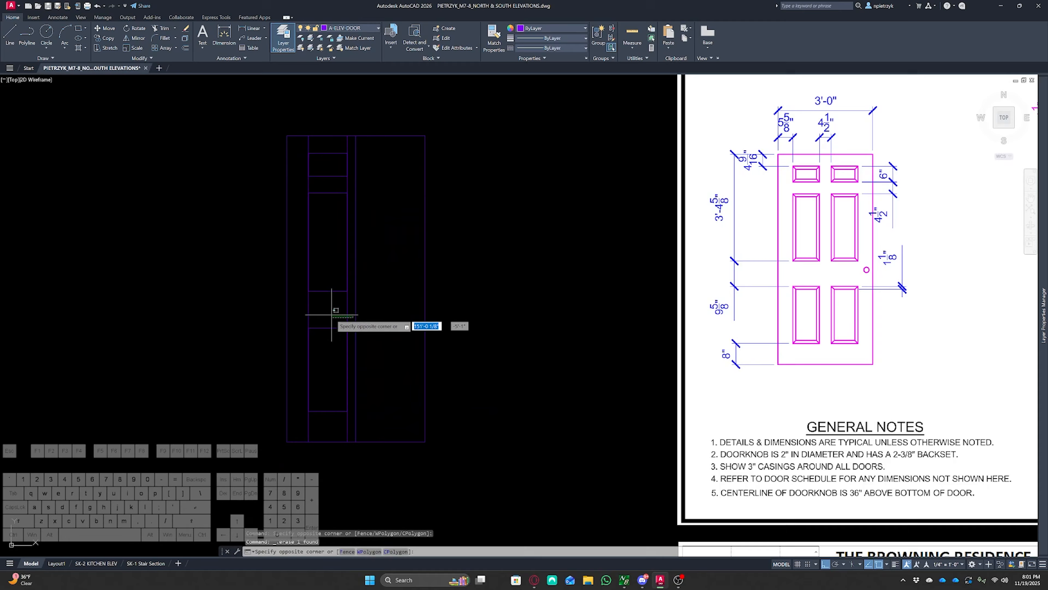
pyautogui.click(303, 312)
pyautogui.press('Delete')
# Offset the top and middle left panel rectangles 1-1/8 inches inward
pyautogui.moveTo(402, 304); pyautogui.dragTo(461, 333, button='middle')
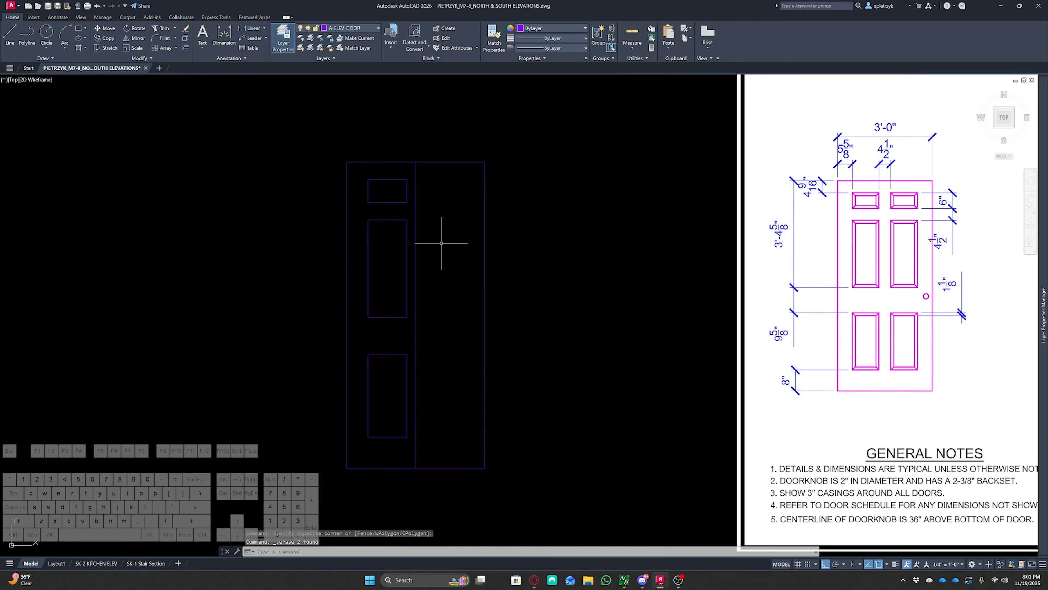
pyautogui.moveTo(393, 199)
pyautogui.mouseDown(button='middle')
pyautogui.moveTo(421, 196)
pyautogui.moveTo(336, 191)
pyautogui.mouseUp(button='middle')
pyautogui.moveTo(429, 217); pyautogui.dragTo(379, 205, button='middle')
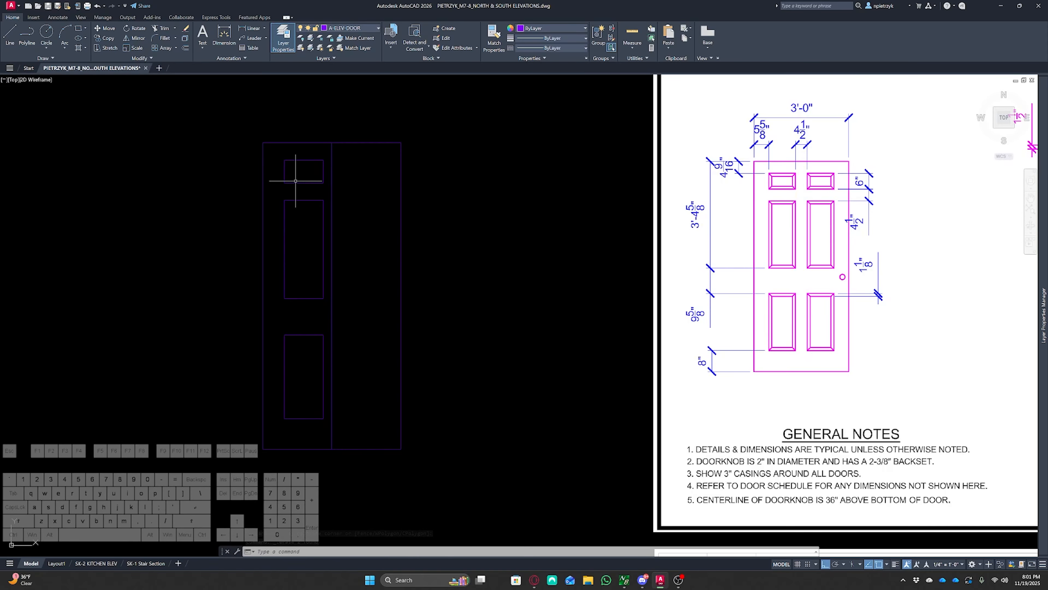
pyautogui.write('o')
pyautogui.press('Return')
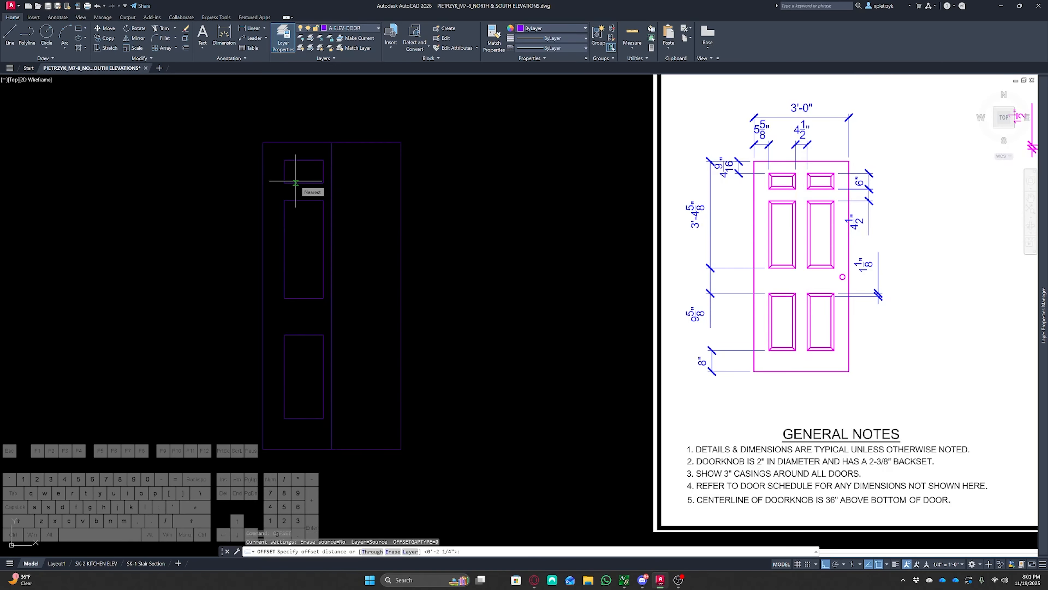
pyautogui.write('1-1/8')
pyautogui.press('Return')
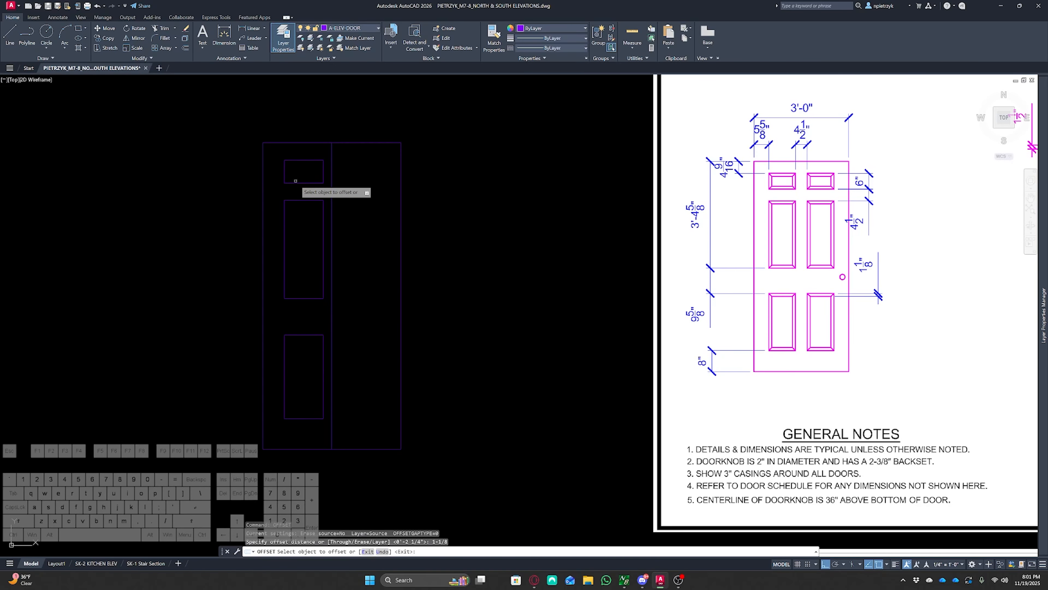
pyautogui.scroll(5, 278, 159)
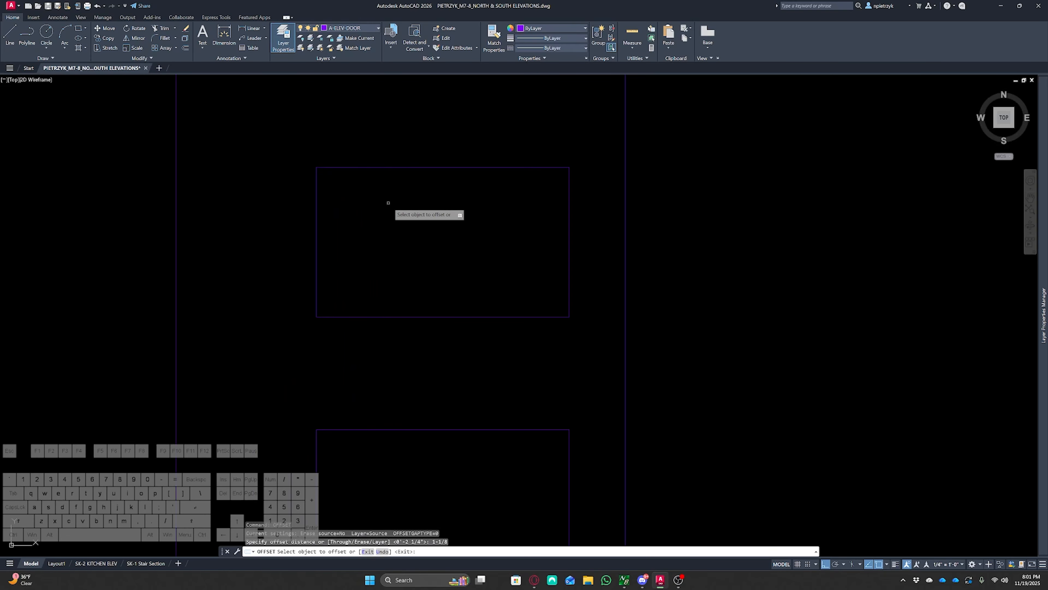
pyautogui.moveTo(433, 228); pyautogui.dragTo(435, 263, button='middle')
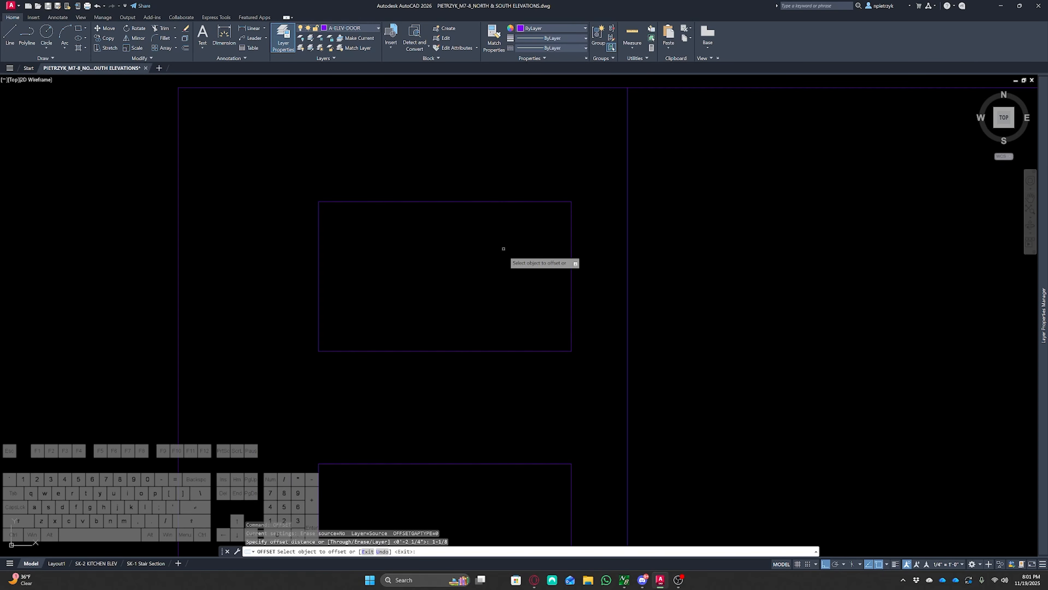
pyautogui.click(431, 203)
pyautogui.click(424, 287)
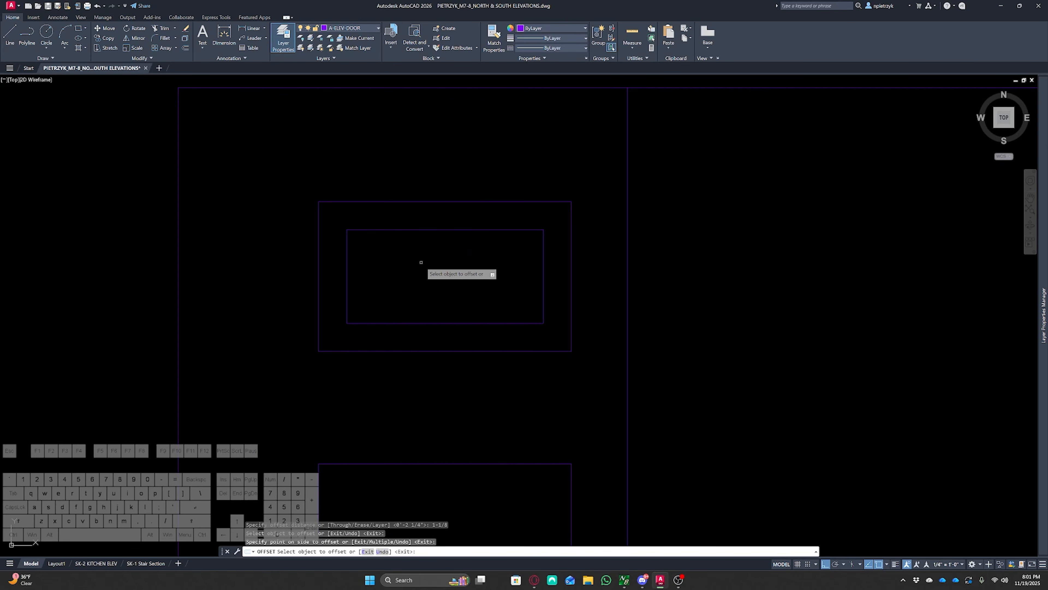
pyautogui.scroll(-2, 421, 262)
pyautogui.moveTo(436, 273); pyautogui.dragTo(417, 164, button='middle')
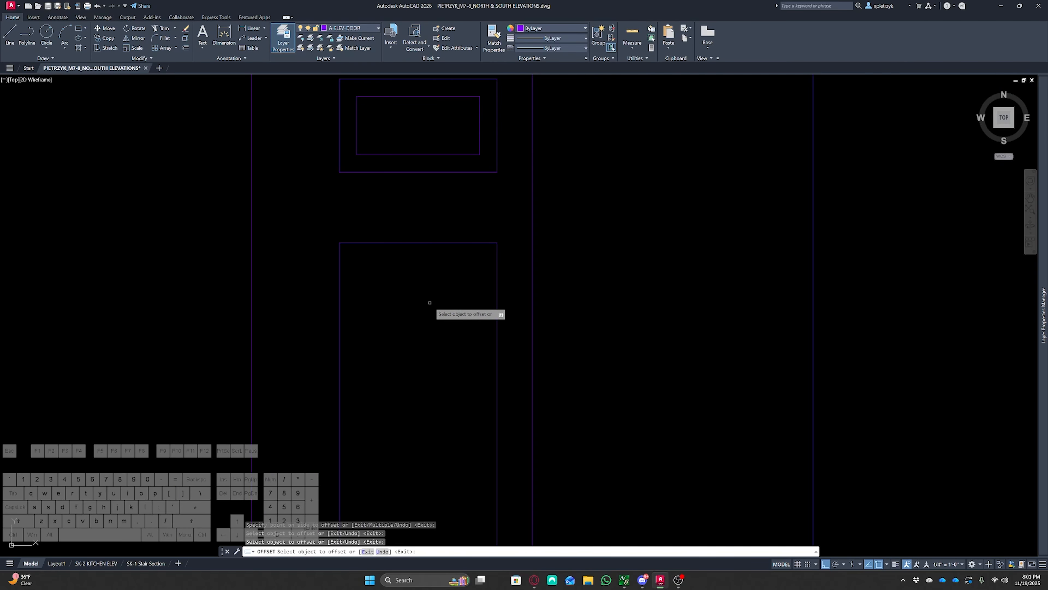
pyautogui.click(427, 243)
pyautogui.click(431, 313)
pyautogui.scroll(-4, 430, 313)
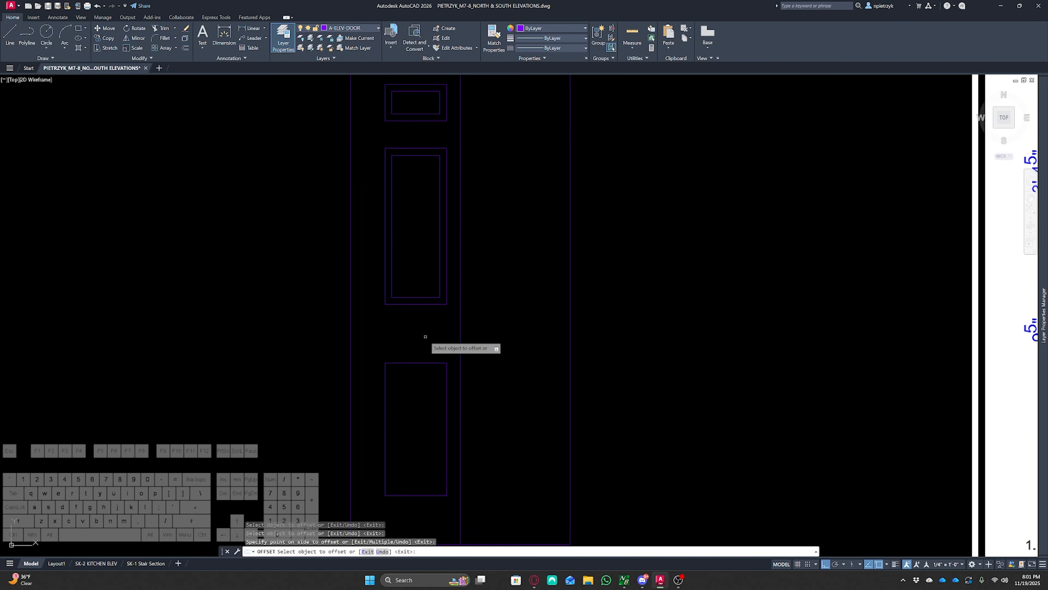
pyautogui.press('Escape')
pyautogui.press('Escape')
# Draw diagonal lines joining the top panel's outer and inner left corners
pyautogui.moveTo(421, 351); pyautogui.dragTo(408, 323, button='middle')
pyautogui.scroll(8, 396, 209)
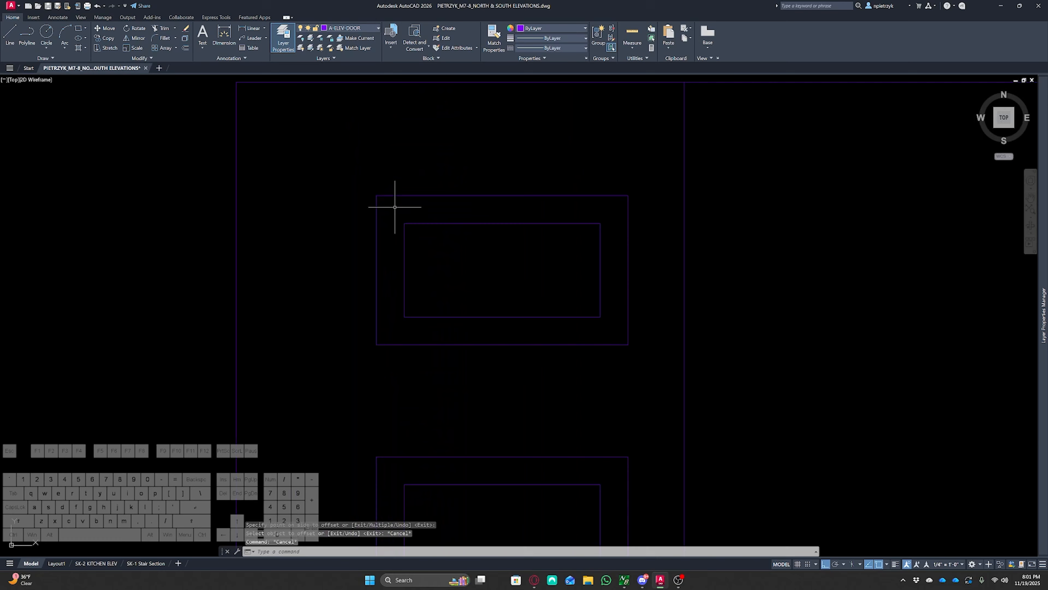
pyautogui.write('l')
pyautogui.press('Return')
pyautogui.click(365, 188)
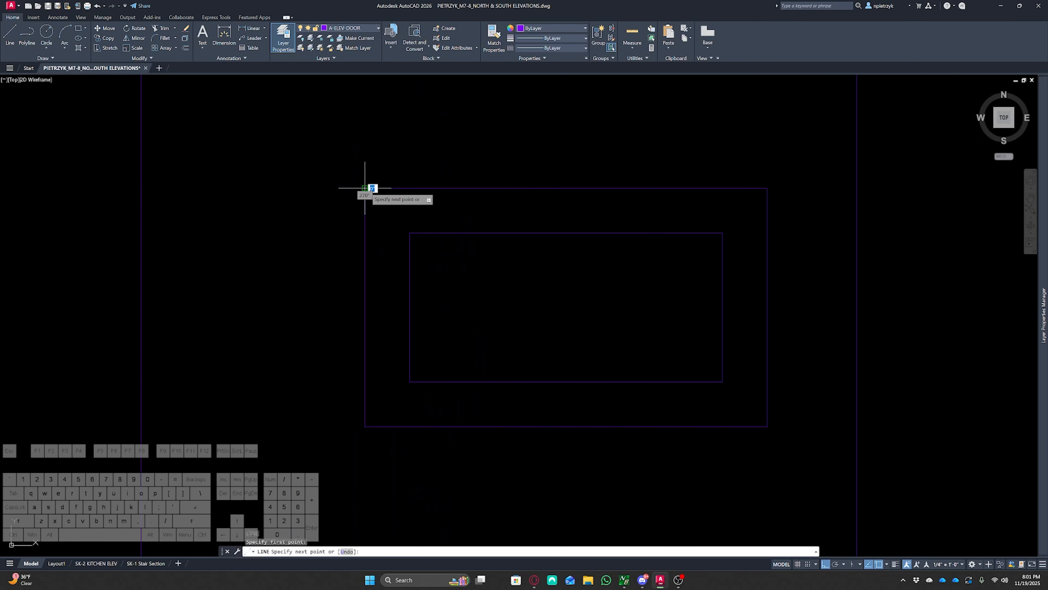
pyautogui.click(410, 233)
pyautogui.press('Escape')
pyautogui.press('space')
pyautogui.click(410, 382)
pyautogui.click(373, 426)
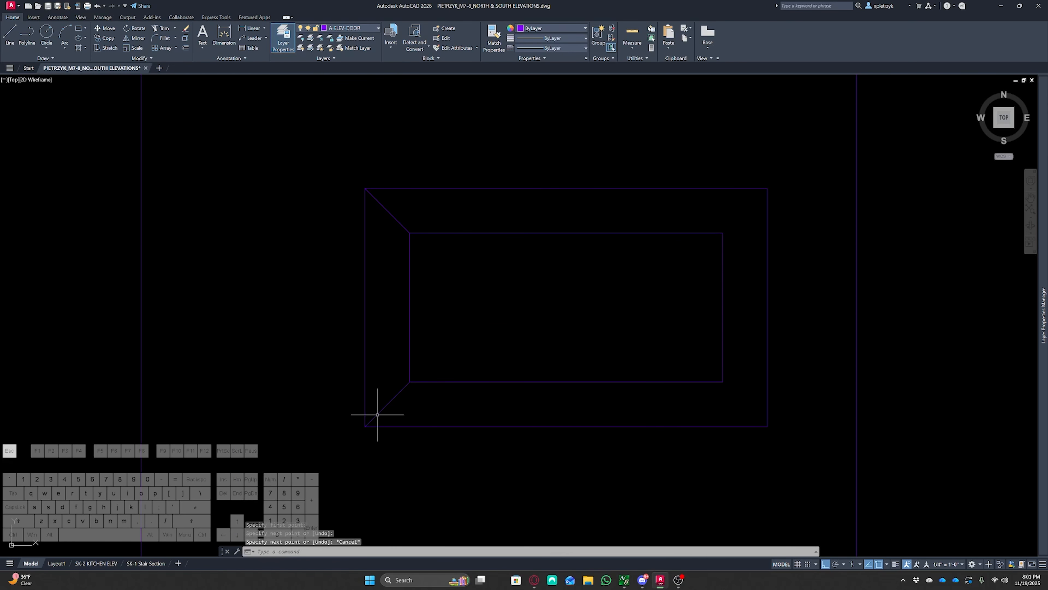
# Draw a diagonal line joining the middle panel's outer and inner upper-left corners
pyautogui.moveTo(378, 417); pyautogui.dragTo(405, 136, button='middle')
pyautogui.scroll(-4, 405, 136)
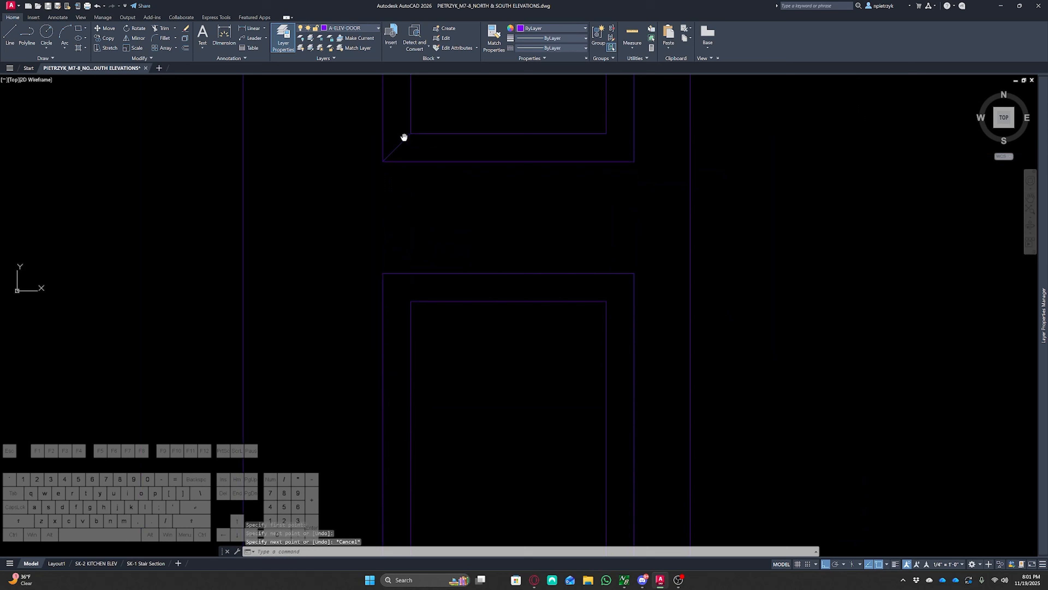
pyautogui.click(408, 236)
pyautogui.press('Escape')
pyautogui.moveTo(418, 278); pyautogui.dragTo(388, 30, button='middle')
pyautogui.press('space')
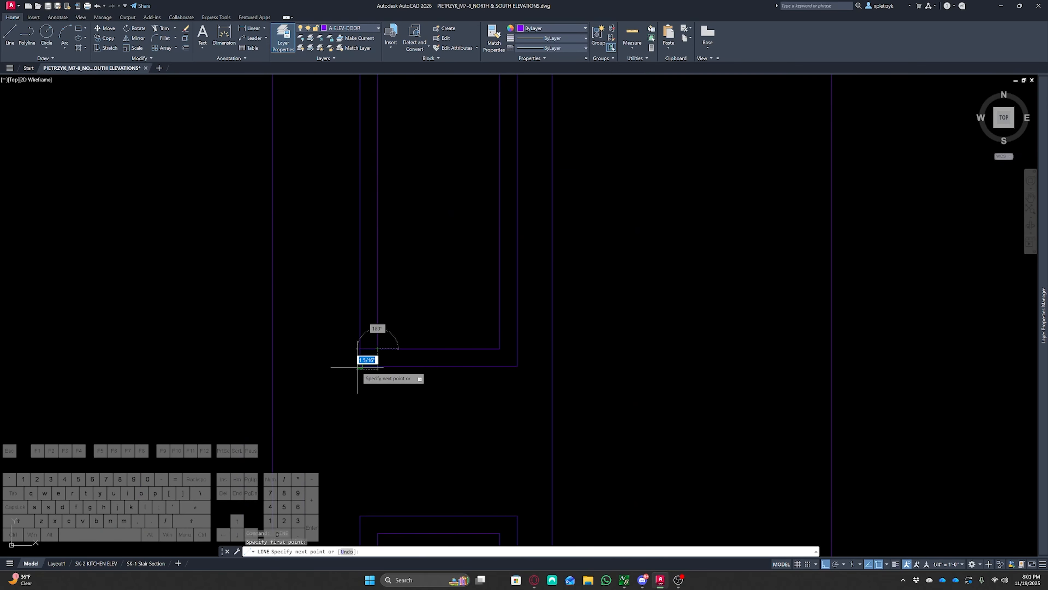
pyautogui.moveTo(412, 363); pyautogui.dragTo(412, 232, button='middle')
pyautogui.moveTo(362, 372); pyautogui.dragTo(351, 243, button='middle')
pyautogui.click(350, 262)
pyautogui.click(365, 279)
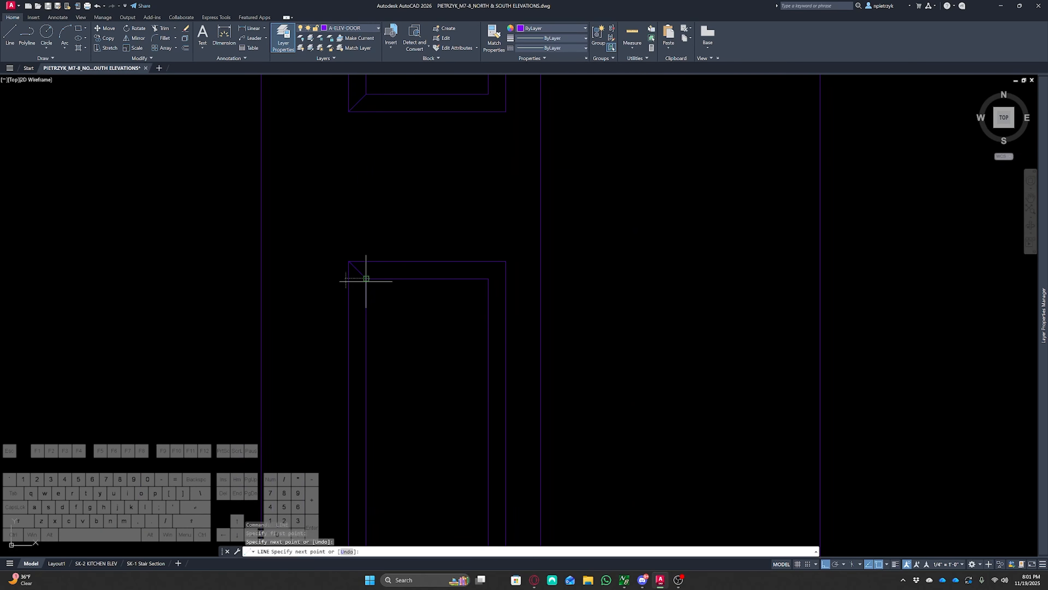
pyautogui.press('Escape')
# Draw a diagonal line joining the middle panel's outer and inner lower-left corners
pyautogui.moveTo(384, 454); pyautogui.dragTo(390, 220, button='middle')
pyautogui.press('space')
pyautogui.click(372, 371)
pyautogui.click(357, 394)
pyautogui.press('Escape')
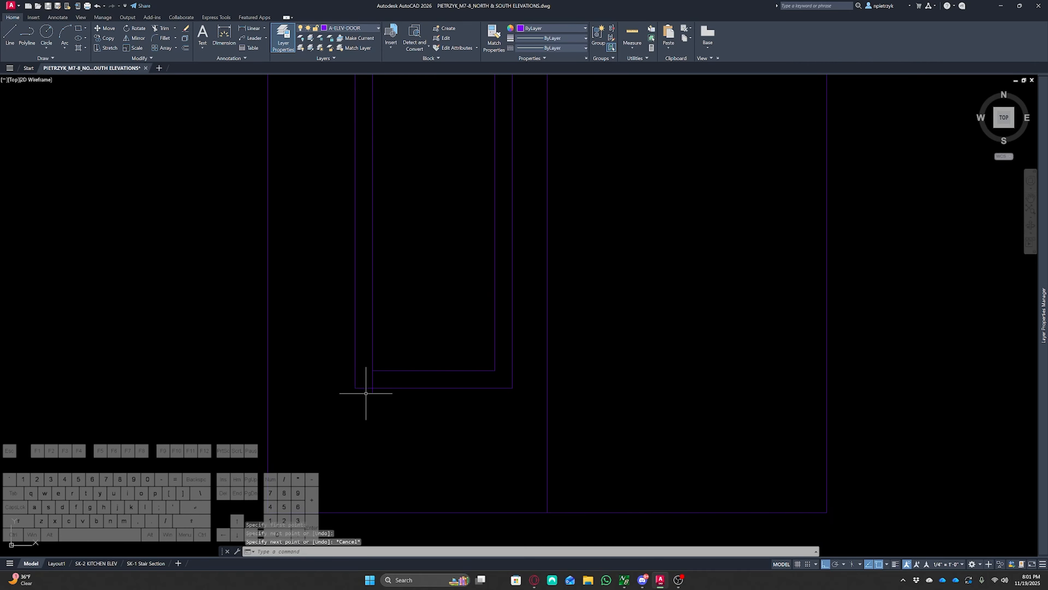
pyautogui.click(371, 383)
pyautogui.click(371, 396)
pyautogui.click(372, 397)
pyautogui.click(372, 394)
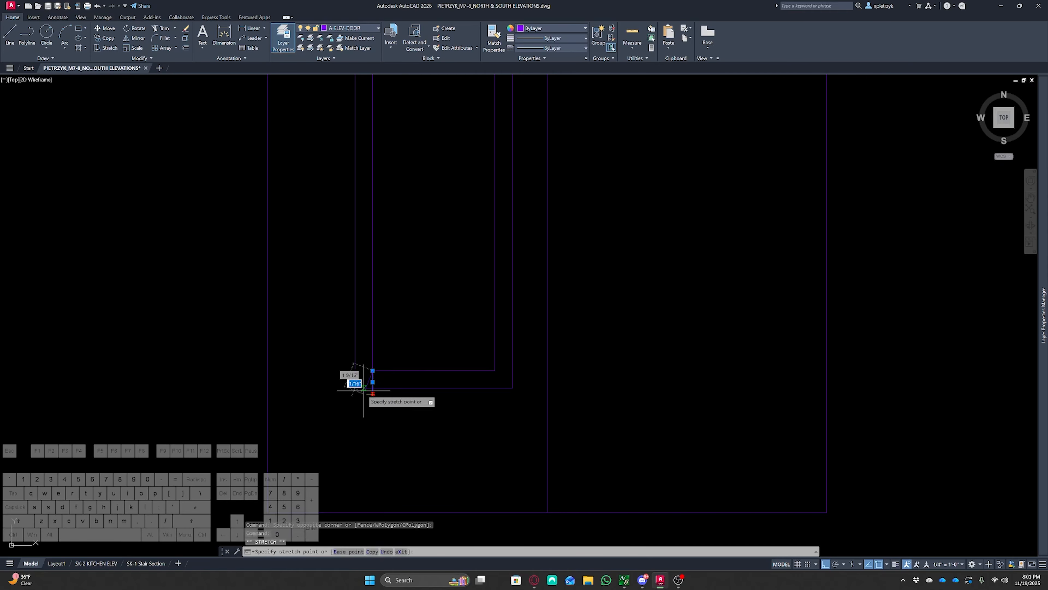
pyautogui.click(355, 388)
pyautogui.press('Escape')
# Try to mirror the left door panels about a vertical line through their own center, keeping the originals
pyautogui.scroll(-8, 367, 217)
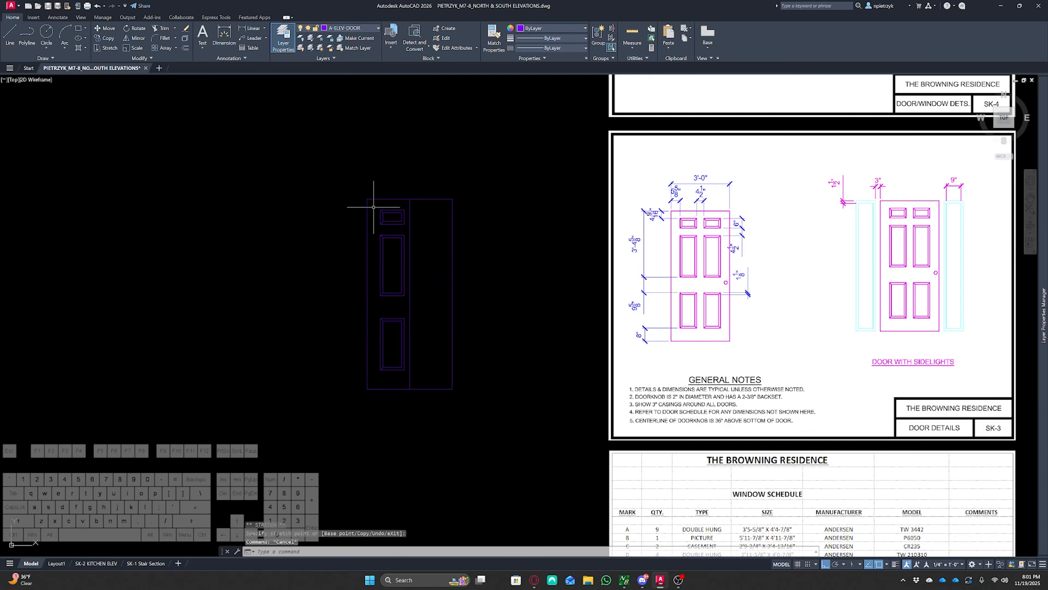
pyautogui.click(374, 207)
pyautogui.click(386, 373)
pyautogui.scroll(2, 382, 305)
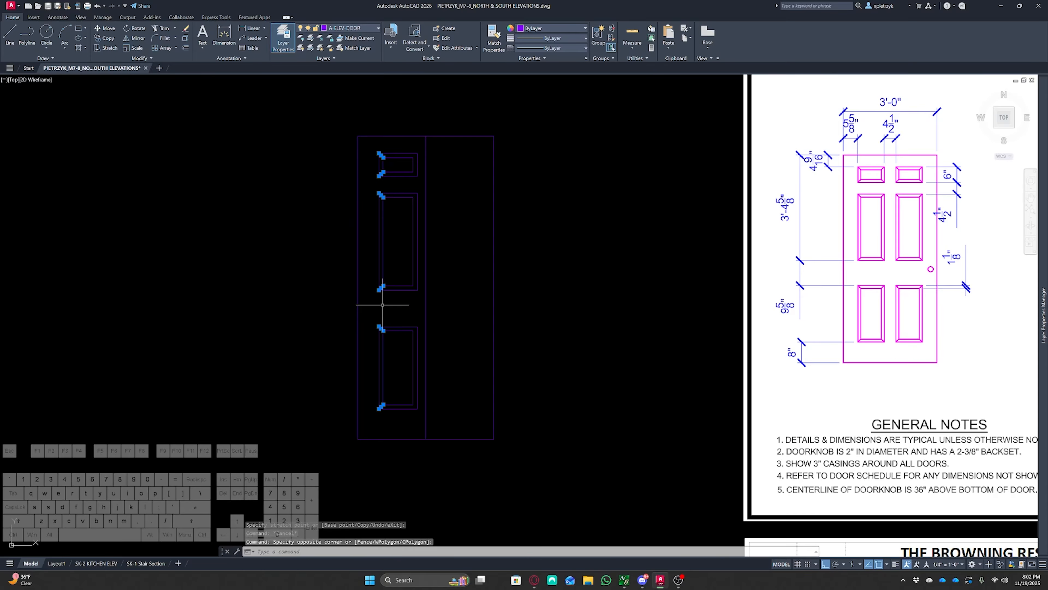
pyautogui.write('mi')
pyautogui.press('Return')
pyautogui.click(398, 327)
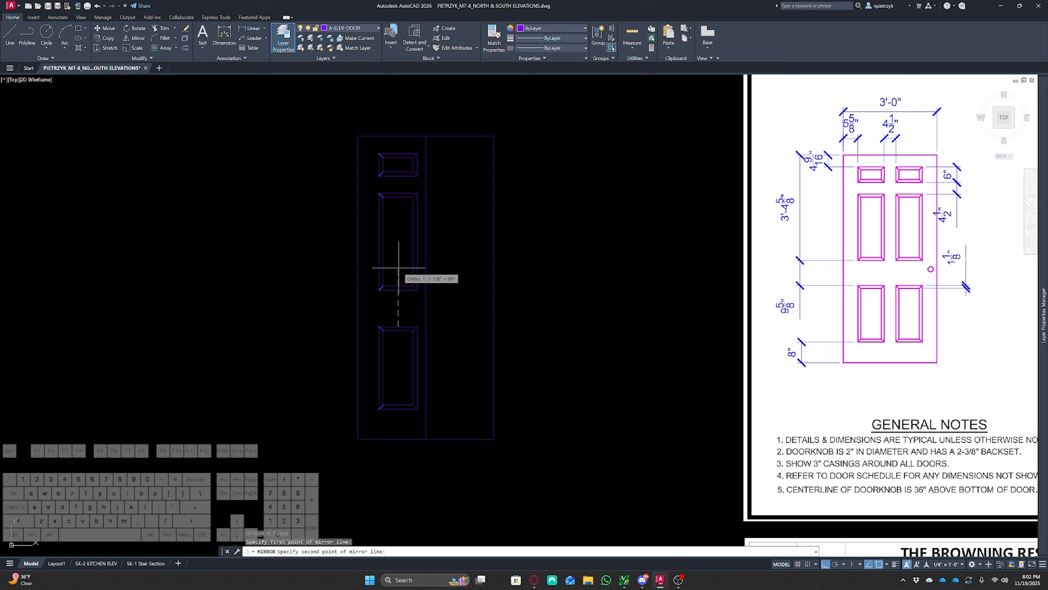
pyautogui.click(398, 256)
pyautogui.click(417, 286)
pyautogui.moveTo(450, 269); pyautogui.dragTo(409, 266, button='middle')
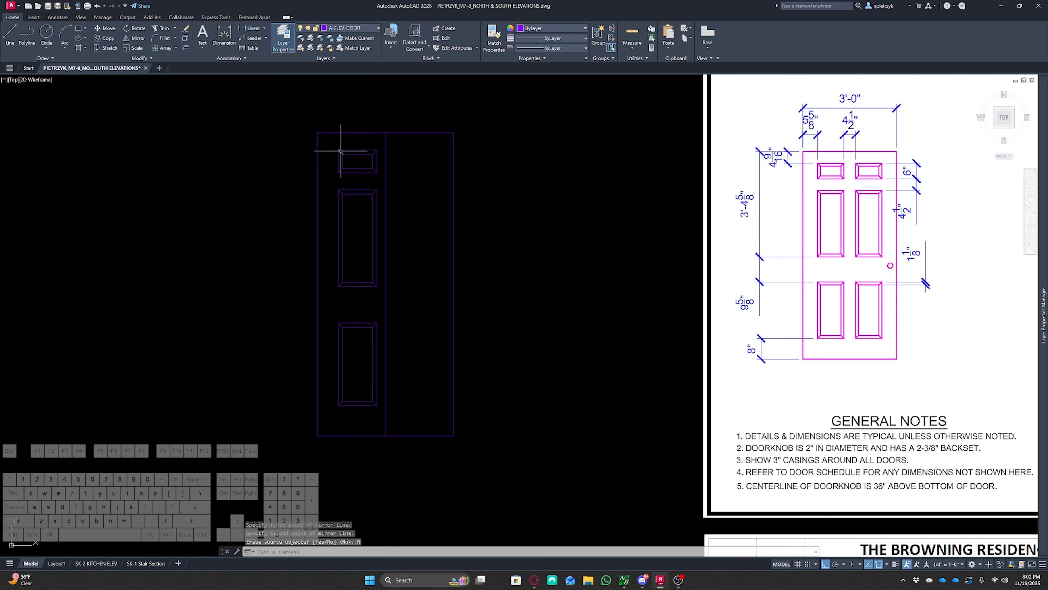
# Mirror the left door panels across the door's vertical center line to create the right-hand panels
pyautogui.click(329, 141)
pyautogui.click(389, 398)
pyautogui.write('mi')
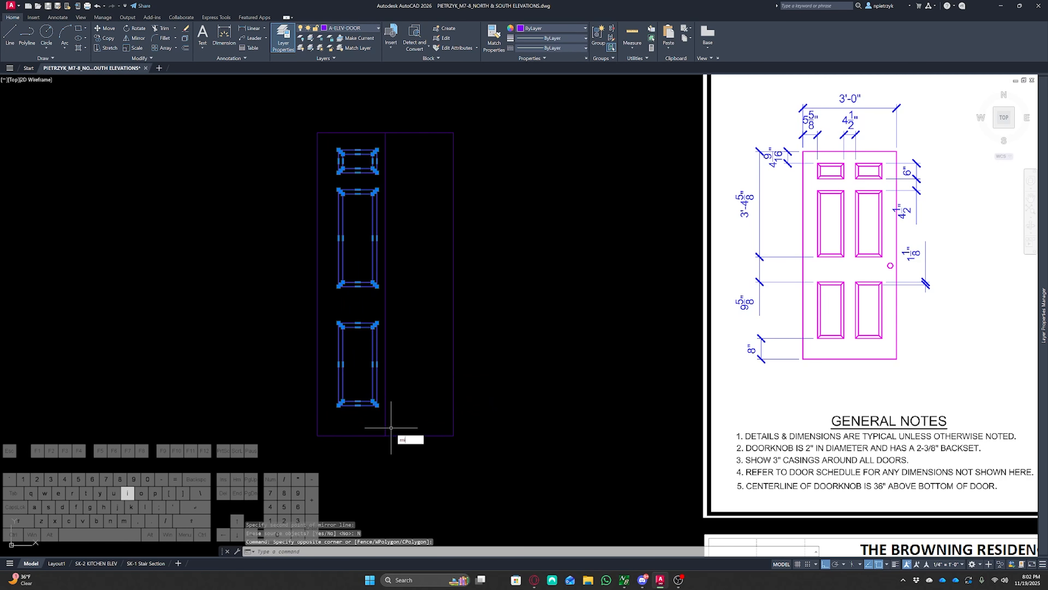
pyautogui.press('Return')
pyautogui.click(385, 436)
pyautogui.click(390, 473)
pyautogui.click(416, 509)
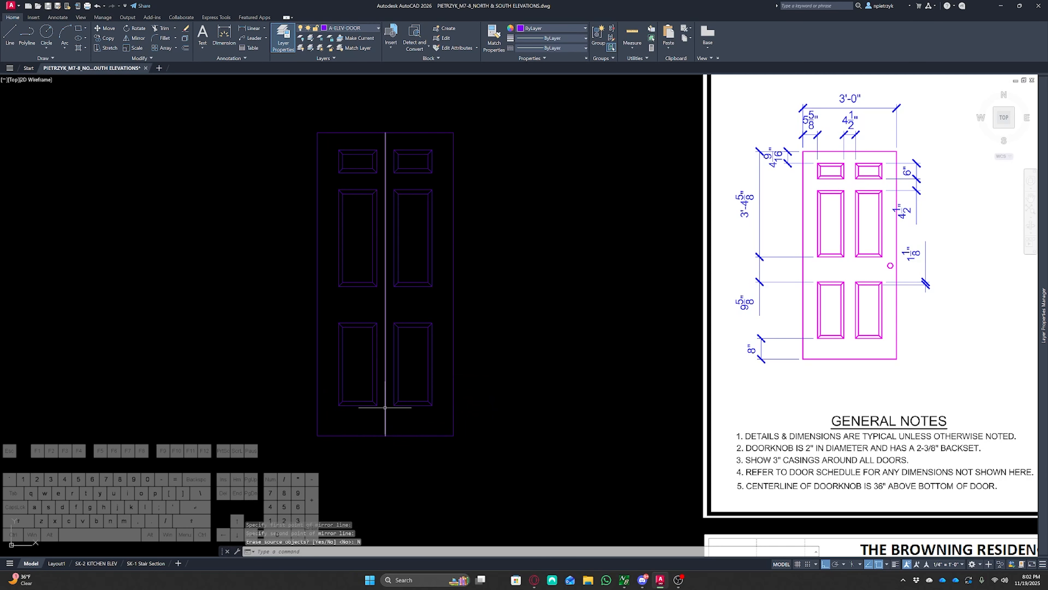
# Delete the door's vertical center line
pyautogui.click(391, 420)
pyautogui.click(381, 420)
pyautogui.press('Delete')
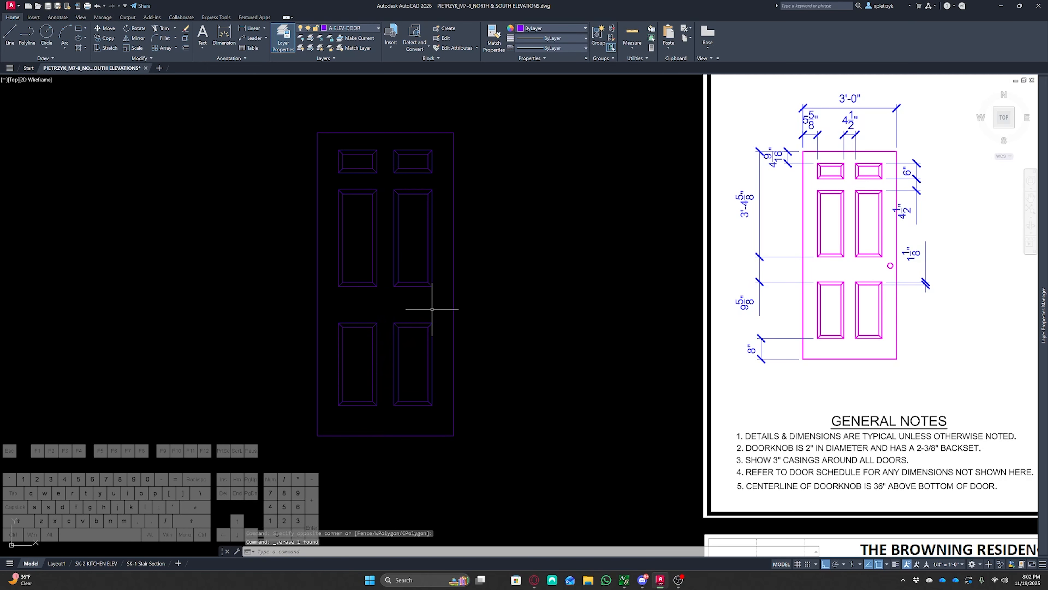
# Offset the door's bottom edge 3'-0" upward as a guide for the doorknob height
pyautogui.moveTo(421, 304); pyautogui.dragTo(363, 292, button='middle')
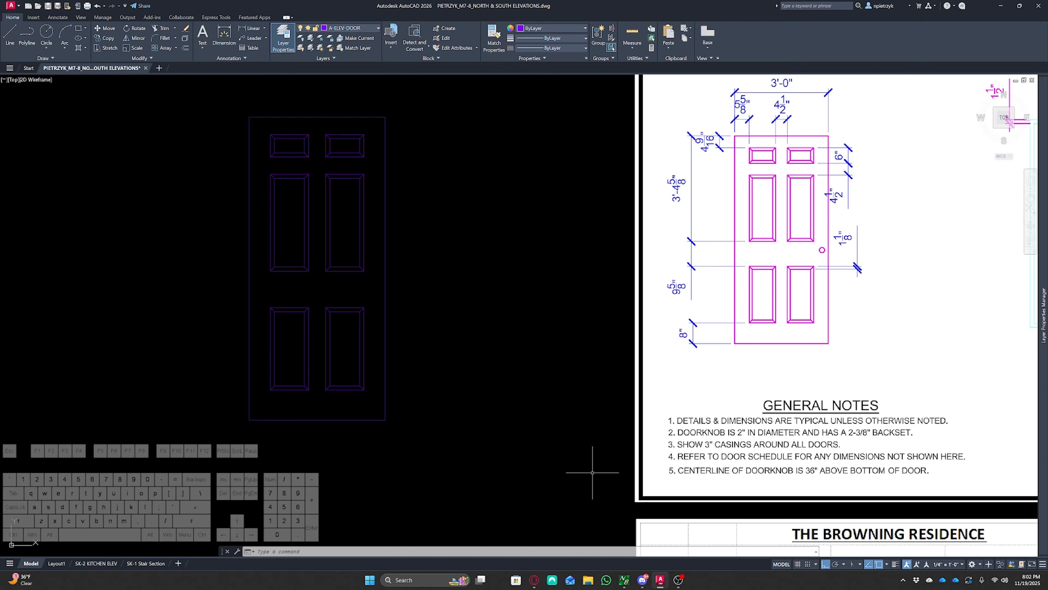
pyautogui.write('o')
pyautogui.press('space')
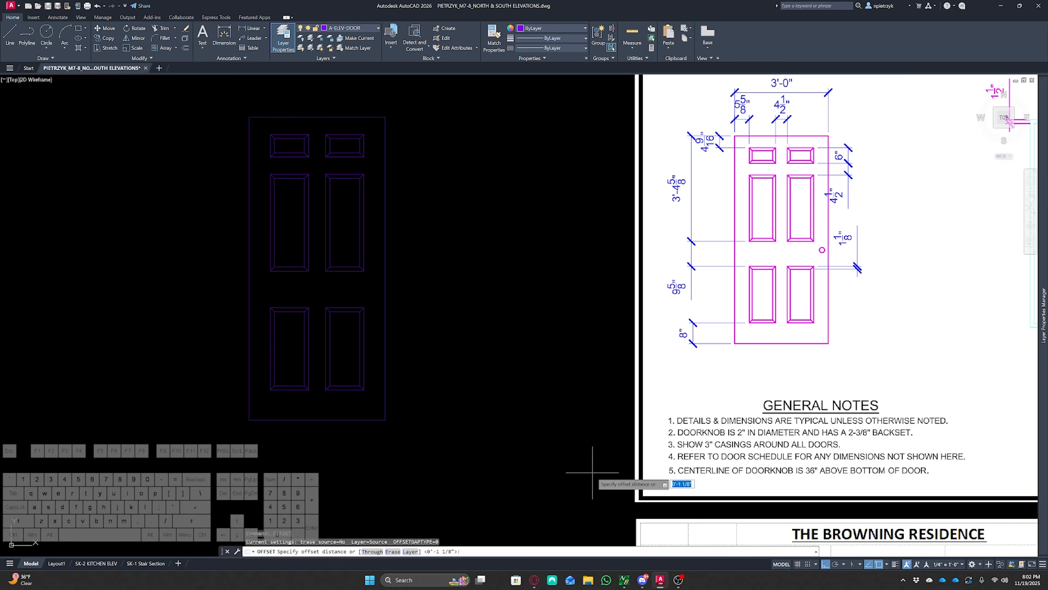
pyautogui.press('Return')
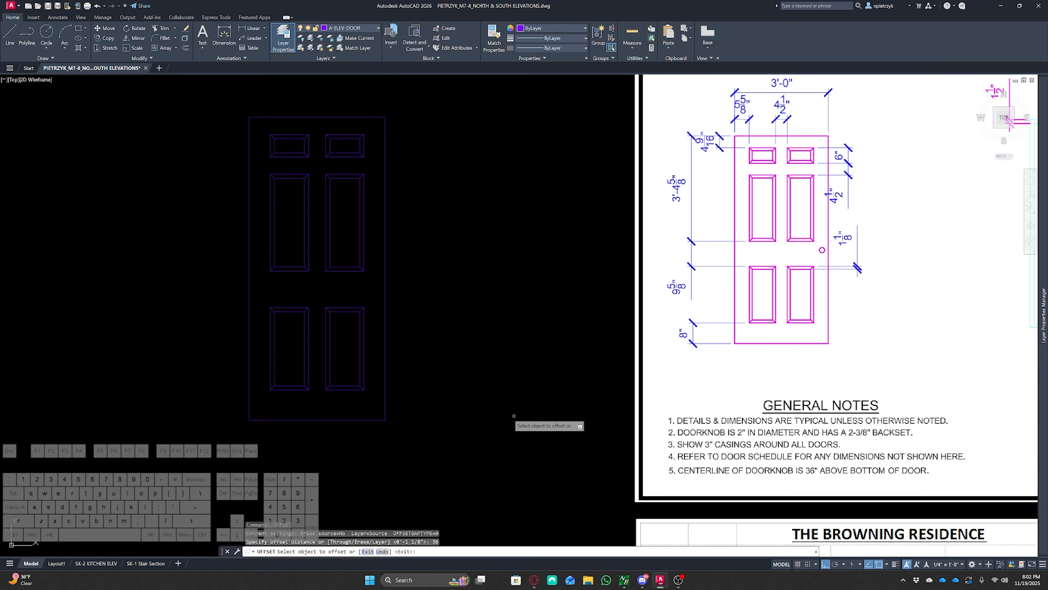
pyautogui.click(369, 420)
pyautogui.press('Escape')
pyautogui.press('Escape')
pyautogui.press('Escape')
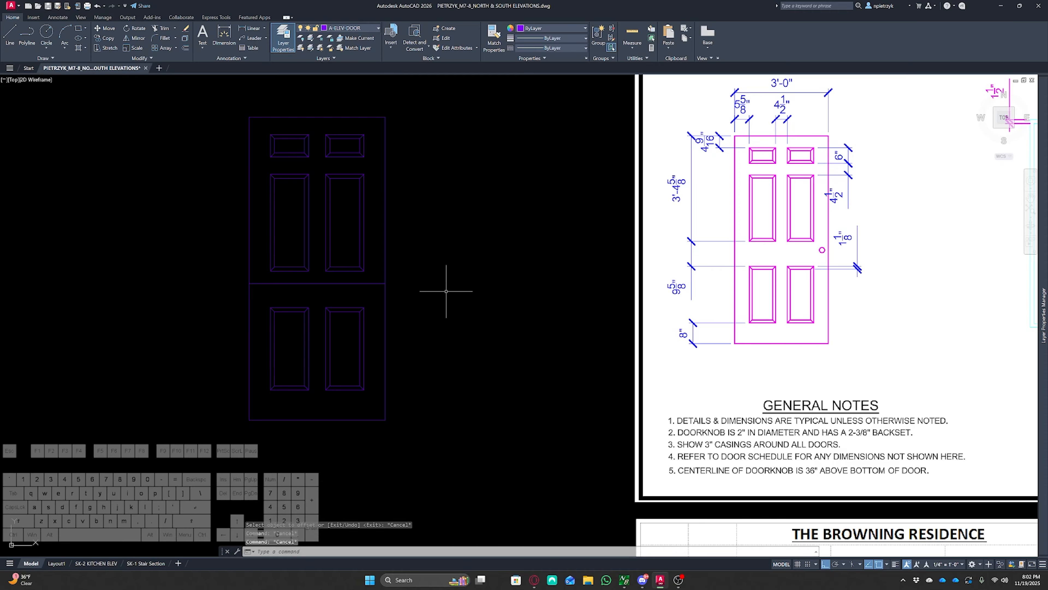
# Offset the door's right edge 2-3/8" inward as a guide for the doorknob backset
pyautogui.write('o')
pyautogui.press('space')
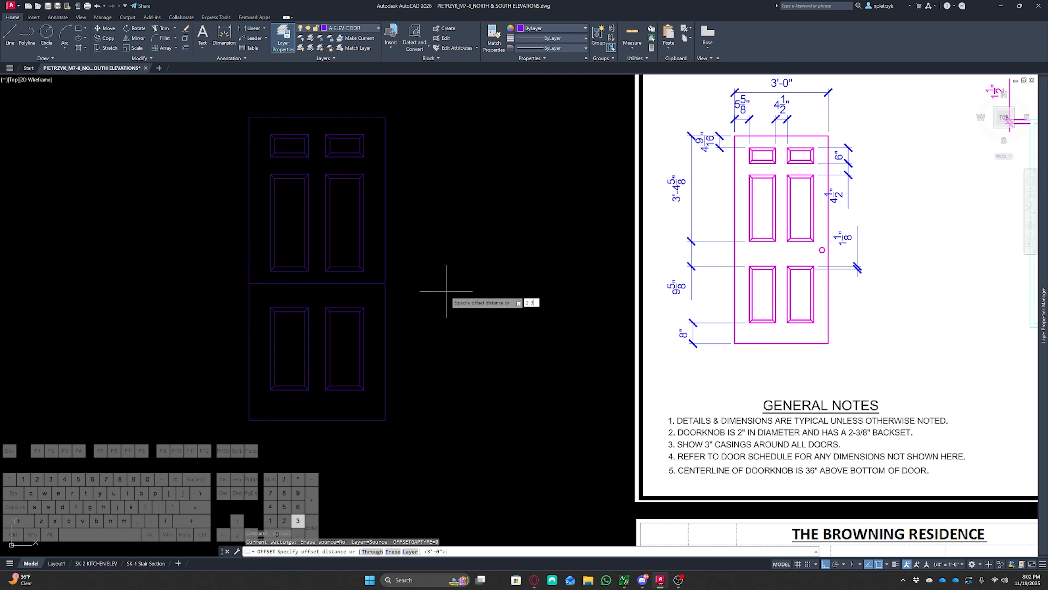
pyautogui.press('Return')
pyautogui.click(386, 311)
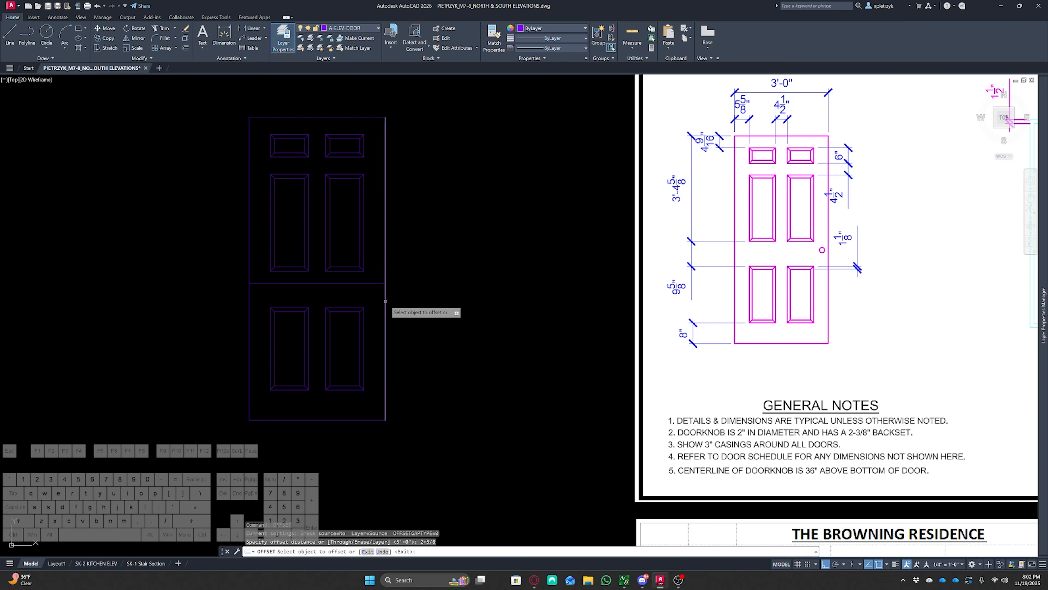
pyautogui.click(367, 309)
pyautogui.press('Escape')
# Draw a circle of radius 1 inch for the doorknob at the intersection of the two guide lines
pyautogui.write('c')
pyautogui.press('space')
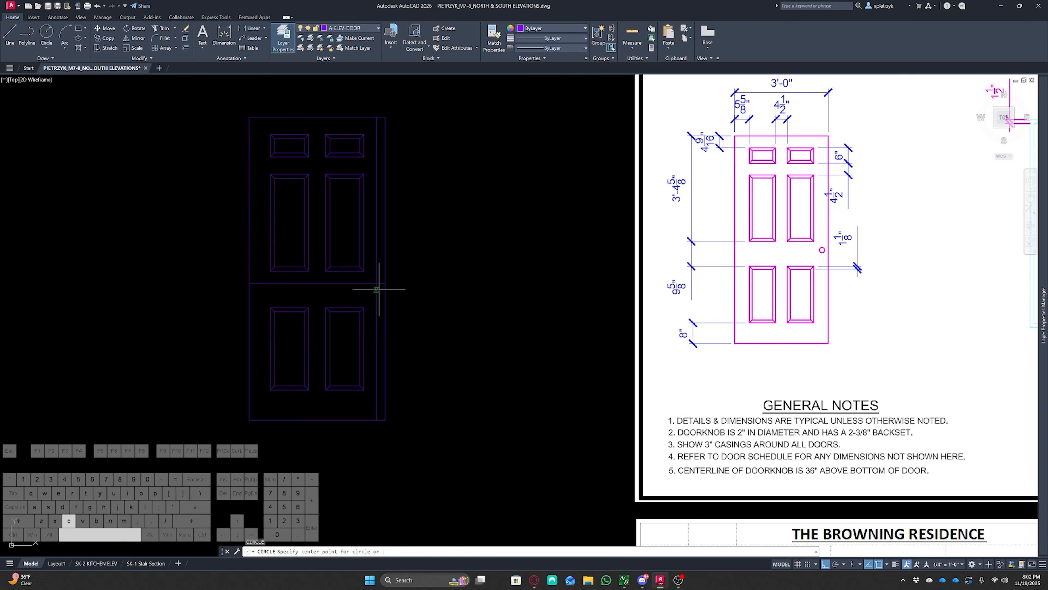
pyautogui.click(376, 283)
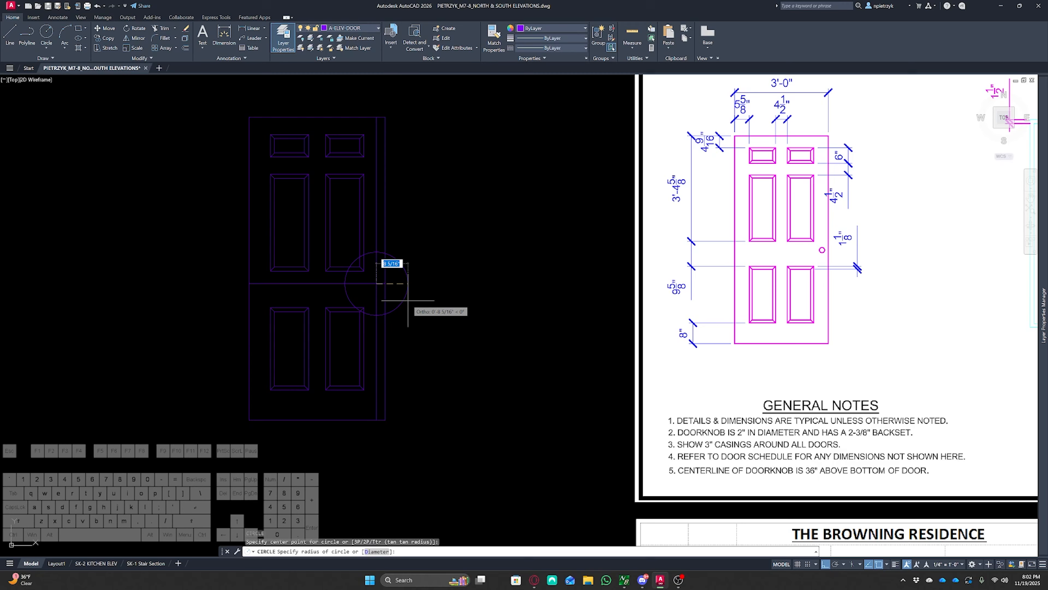
pyautogui.write('1')
pyautogui.press('Return')
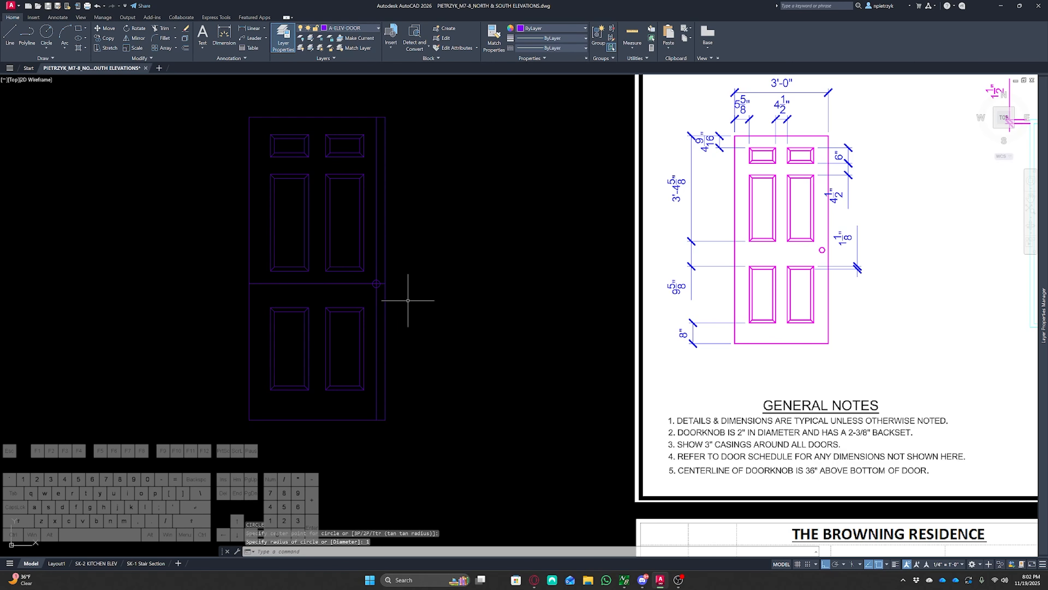
# Delete the horizontal and vertical doorknob guide lines
pyautogui.scroll(5, 373, 287)
pyautogui.click(390, 297)
pyautogui.click(365, 291)
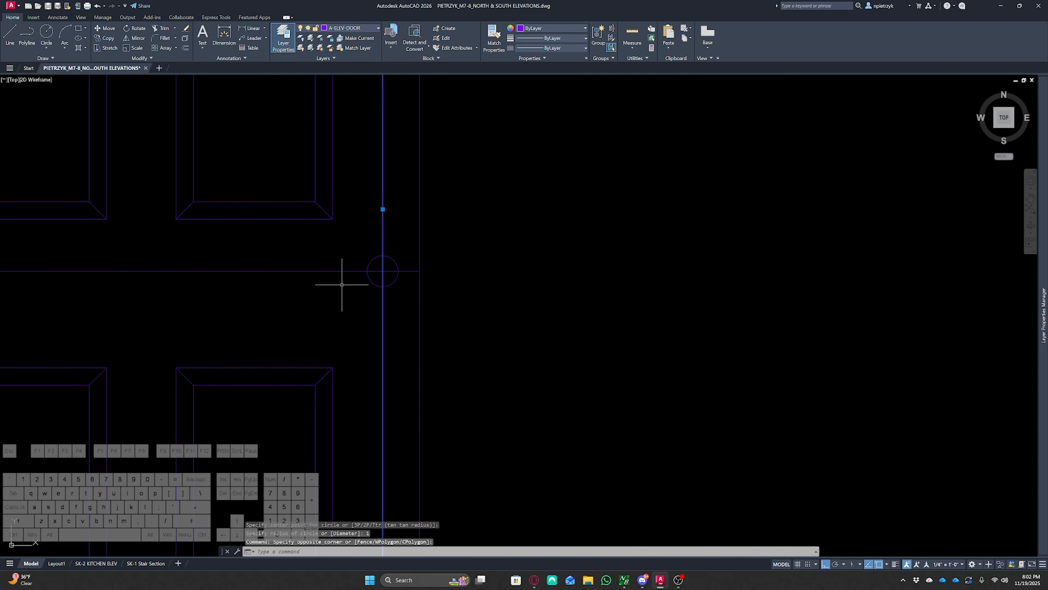
pyautogui.click(343, 283)
pyautogui.click(339, 264)
pyautogui.press('Delete')
# Offset the door's left edge 3 inches outward for the casing
pyautogui.scroll(-5, 345, 258)
pyautogui.moveTo(414, 271); pyautogui.dragTo(417, 309, button='middle')
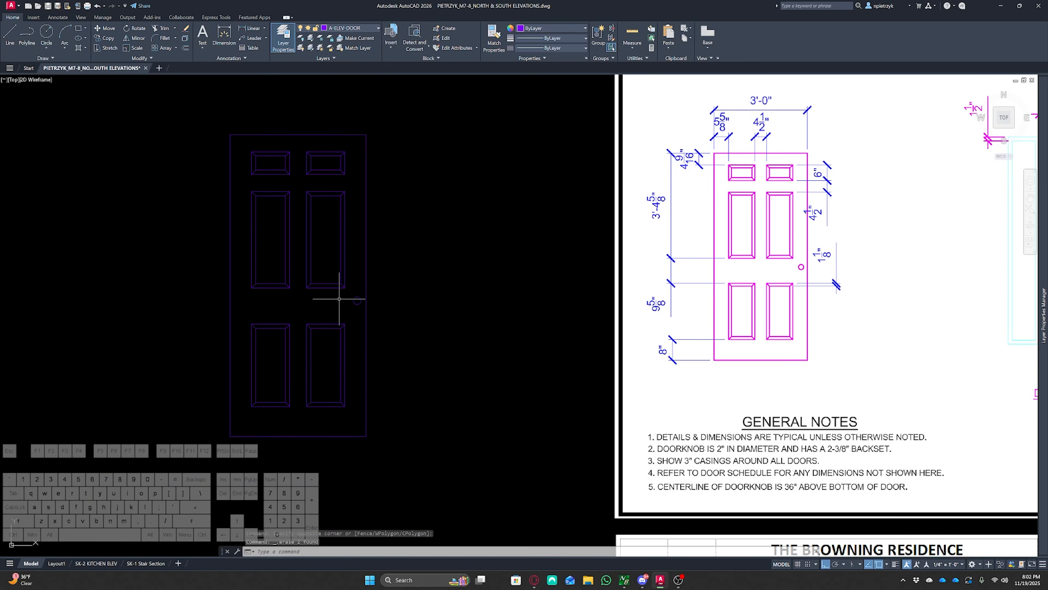
pyautogui.scroll(-2, 433, 298)
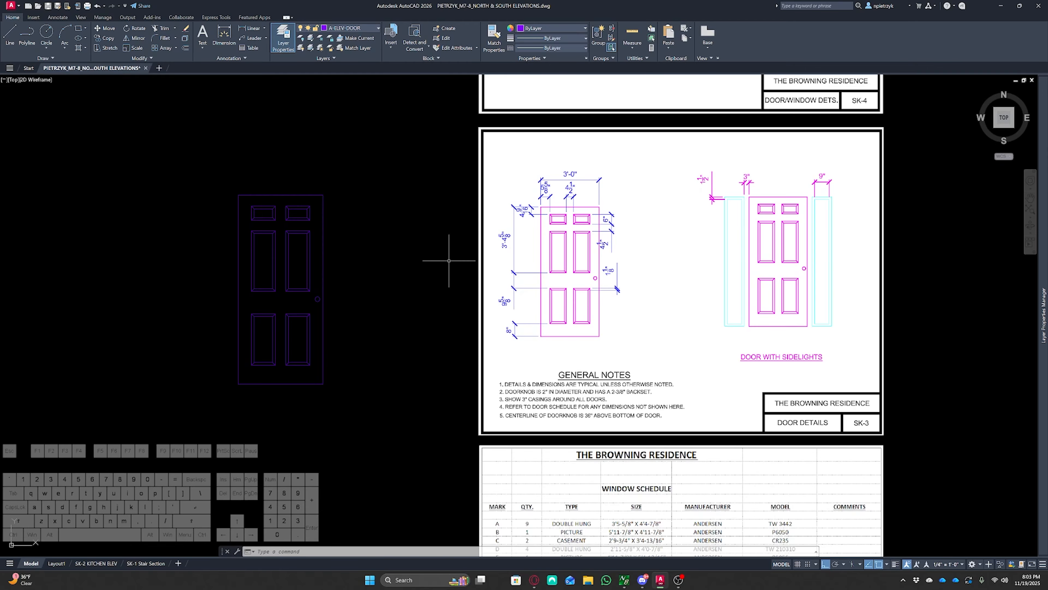
pyautogui.moveTo(449, 260); pyautogui.dragTo(466, 297, button='middle')
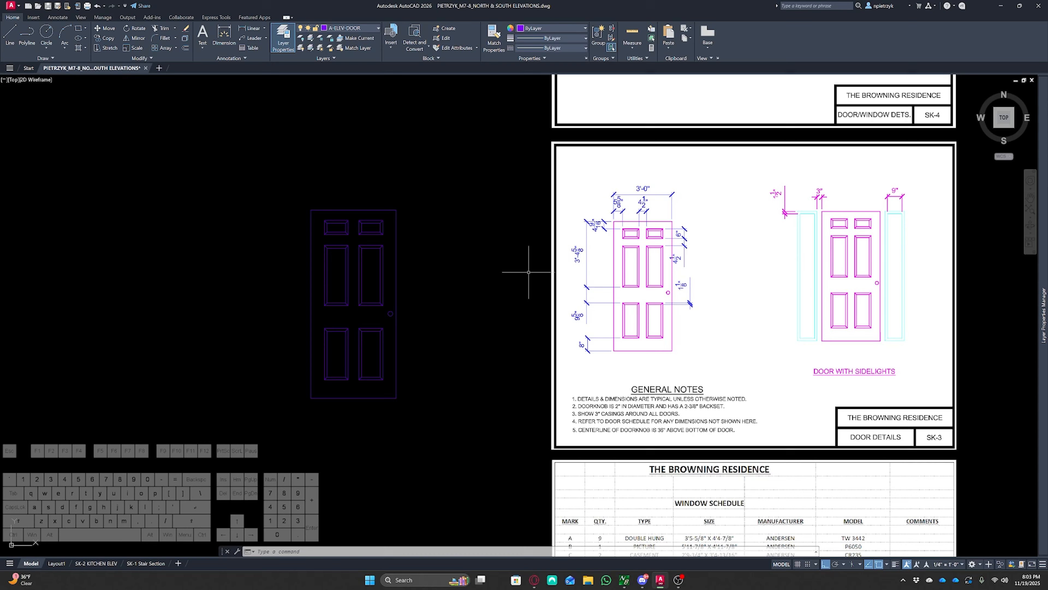
pyautogui.write('o')
pyautogui.press('Return')
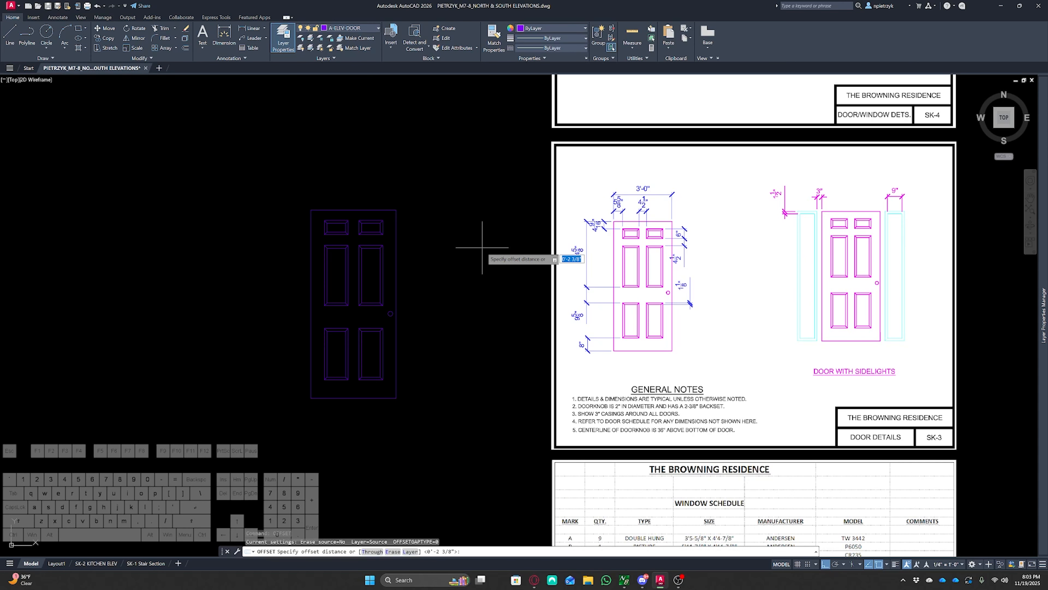
pyautogui.write('3')
pyautogui.press('Return')
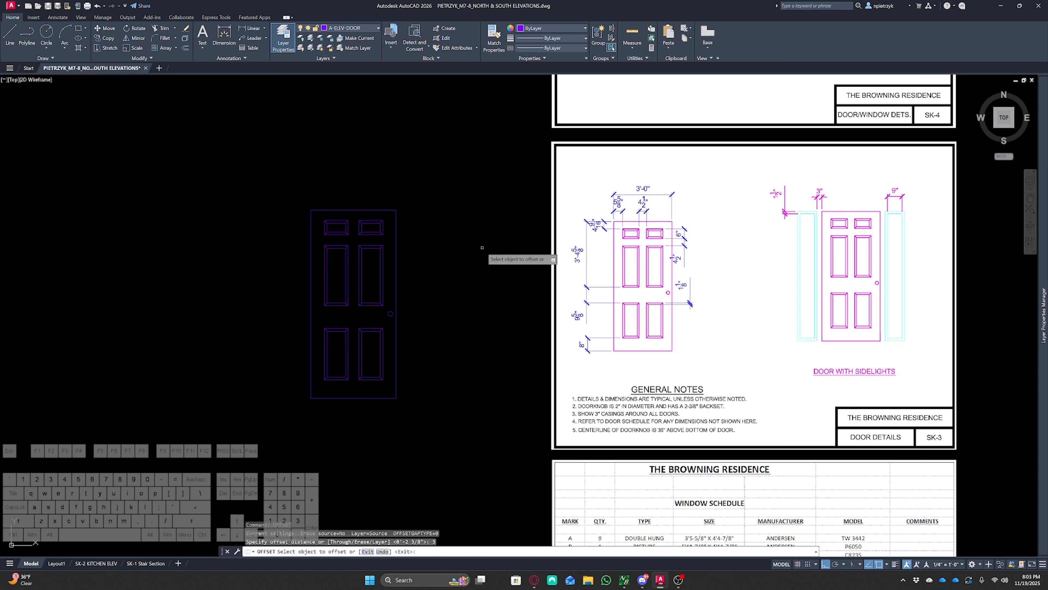
pyautogui.click(311, 232)
pyautogui.click(282, 232)
pyautogui.press('Escape')
pyautogui.press('Escape')
pyautogui.press('Escape')
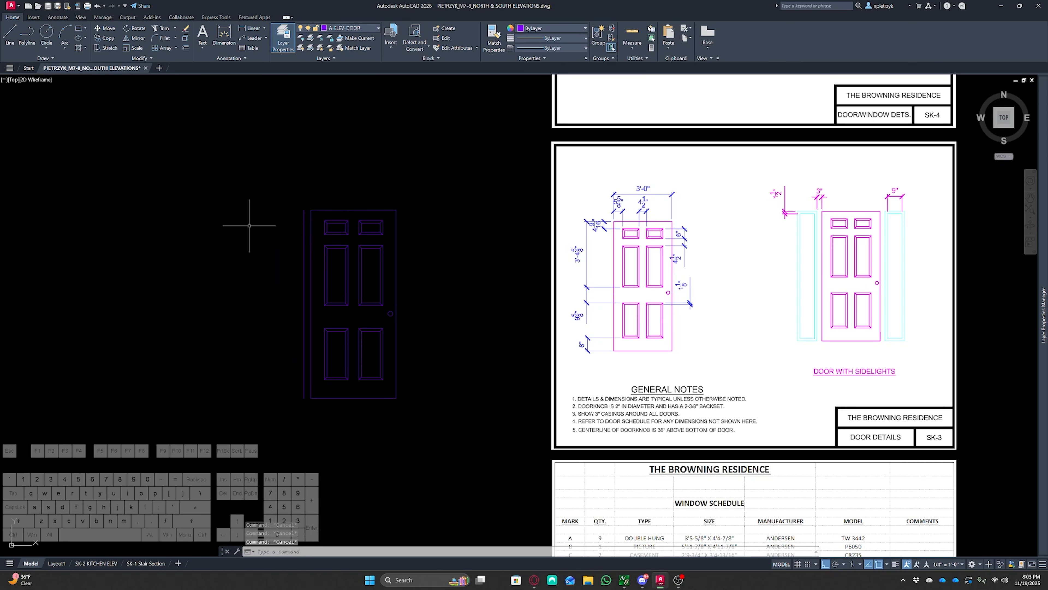
pyautogui.press('Return')
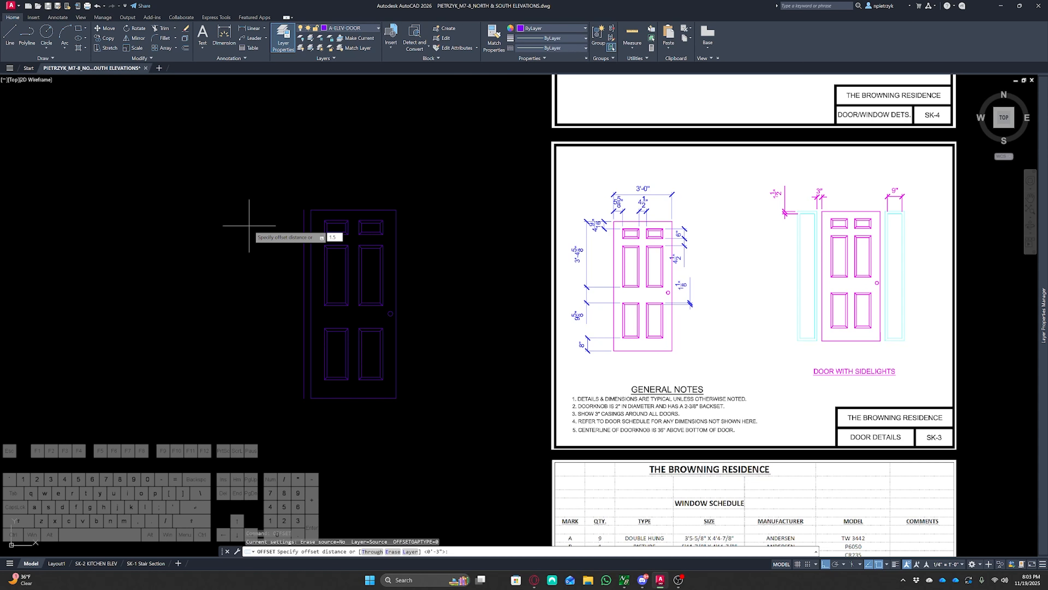
pyautogui.press('Return')
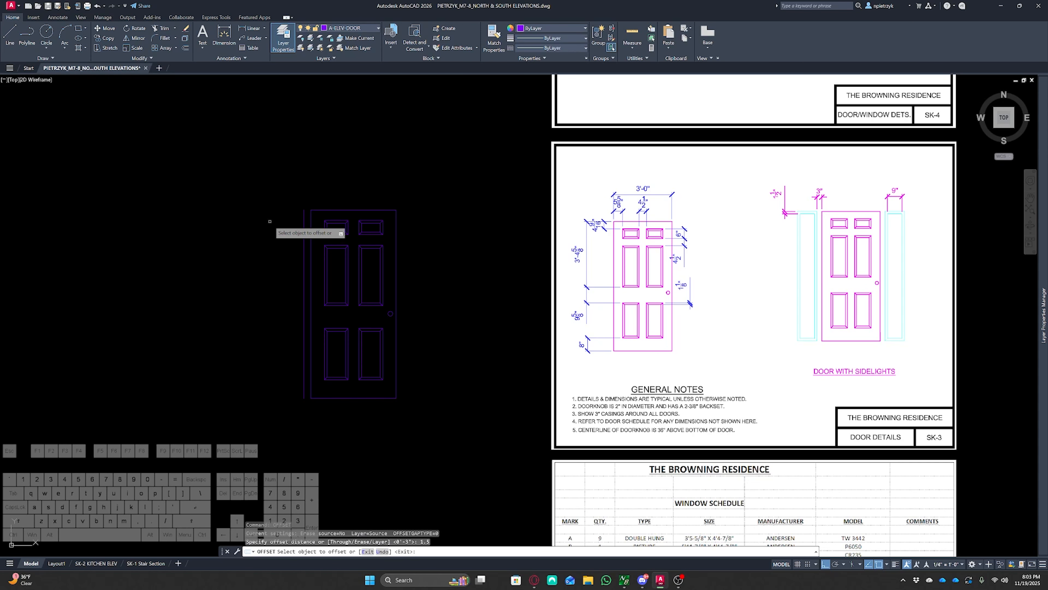
pyautogui.press('Escape')
pyautogui.press('Escape')
pyautogui.press('Escape')
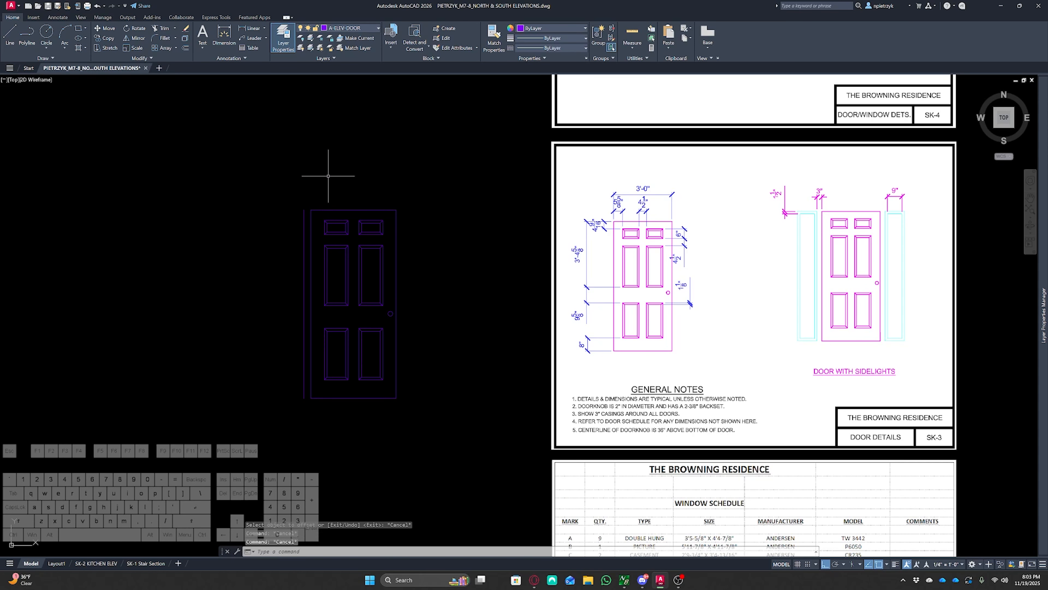
# Offset the casing line 12 inches further left to mark the sidelight width
pyautogui.write('o')
pyautogui.press('Return')
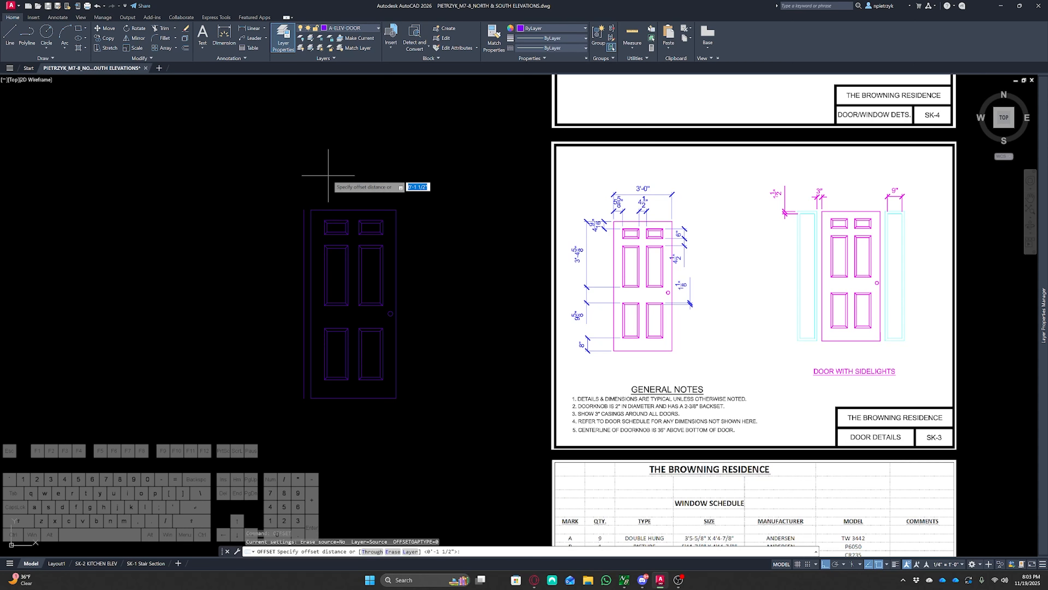
pyautogui.write('12')
pyautogui.press('Return')
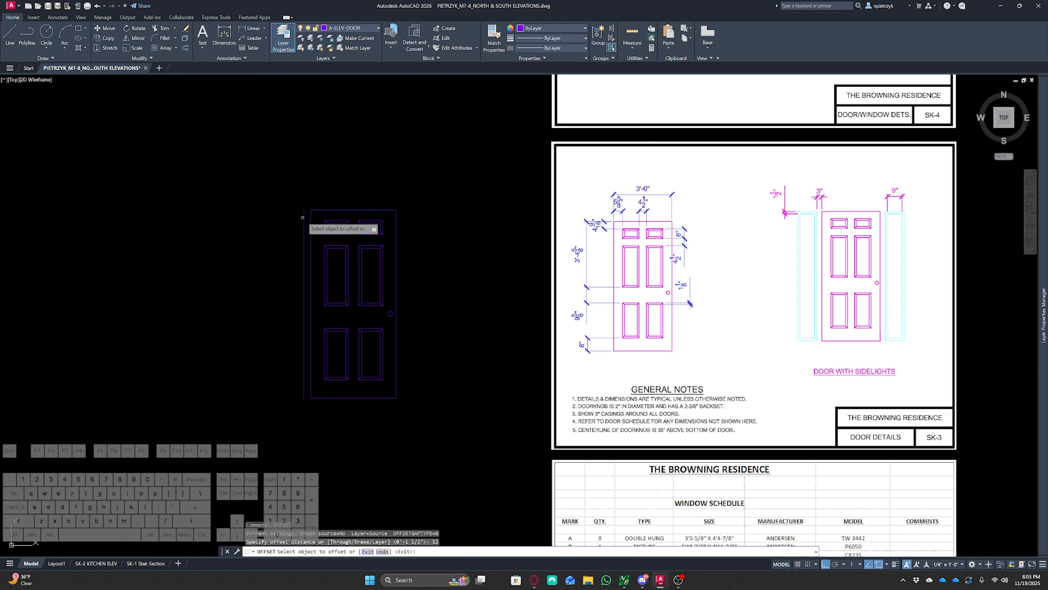
pyautogui.click(305, 229)
pyautogui.press('Escape')
pyautogui.press('Escape')
pyautogui.press('Escape')
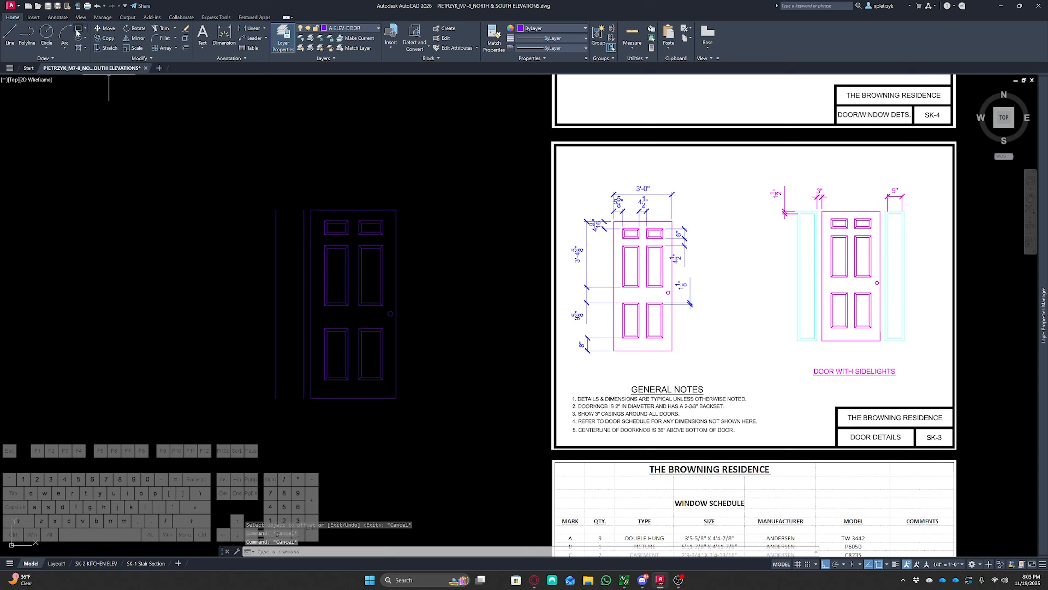
# Draw a rectangle for the sidelight between the 12-inch offset line and the casing, spanning the door's height
pyautogui.click(77, 30)
pyautogui.click(276, 209)
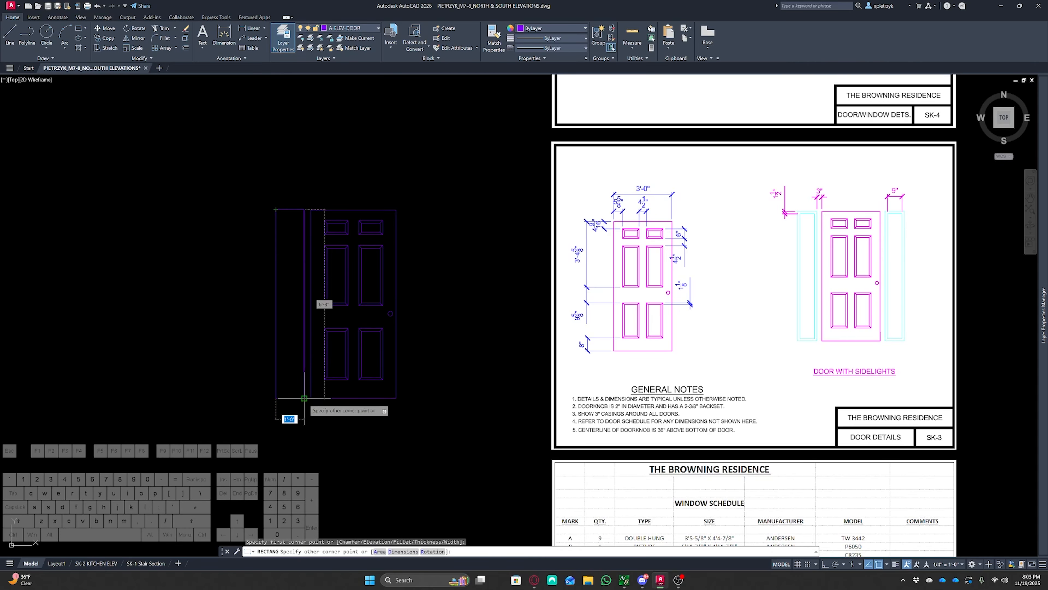
pyautogui.click(304, 398)
# Delete the sidelight's 12-inch offset guide line
pyautogui.click(254, 192)
pyautogui.click(289, 424)
pyautogui.press('Delete')
pyautogui.click(288, 195)
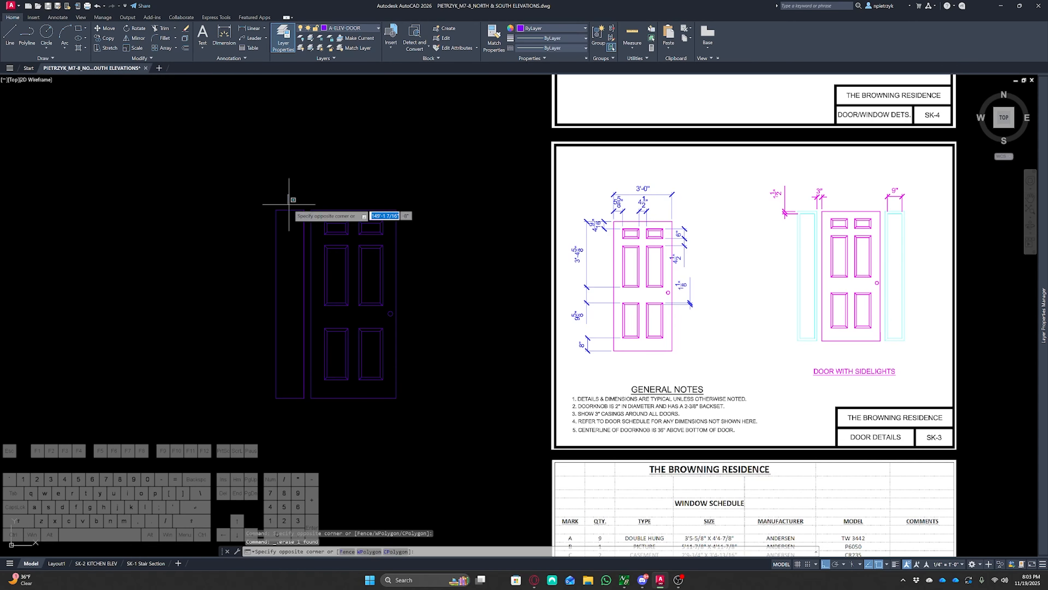
pyautogui.click(310, 422)
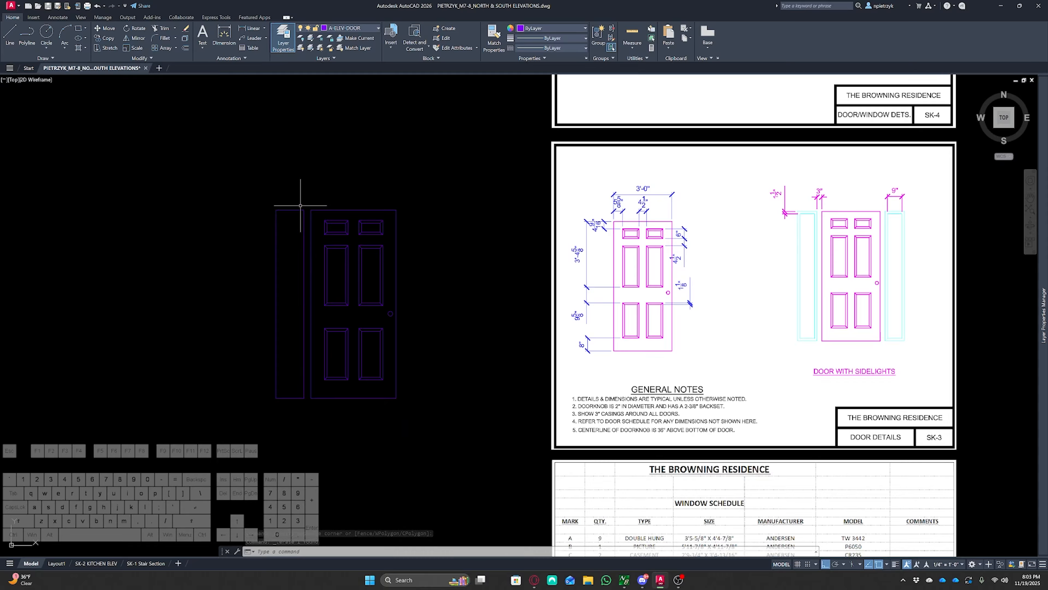
# Offset the sidelight rectangle 1.5 inches inward to form its inner frame
pyautogui.write('o')
pyautogui.press('space')
pyautogui.write('1.5')
pyautogui.press('Return')
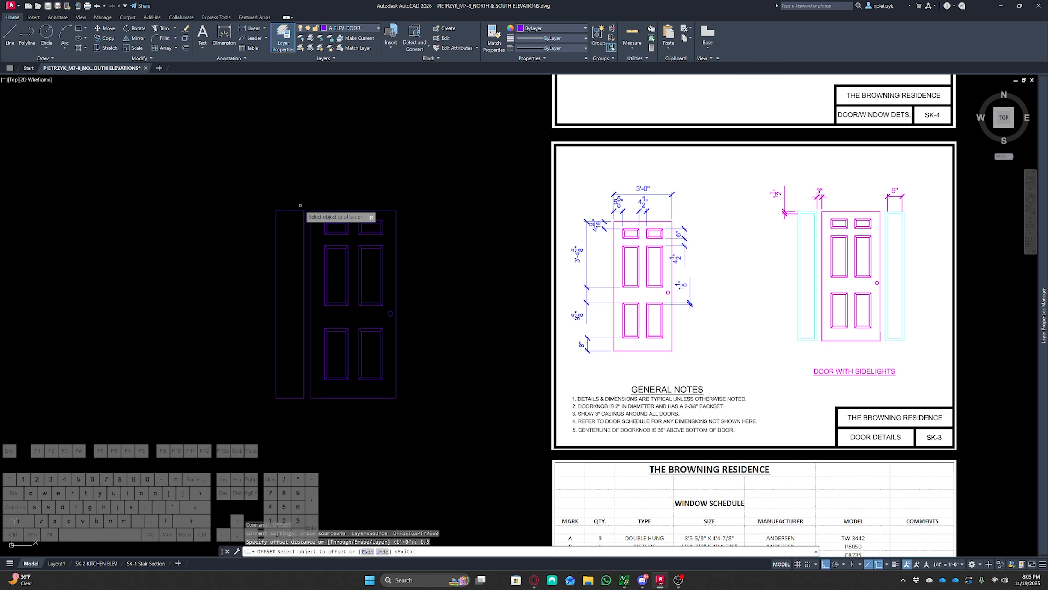
pyautogui.click(287, 210)
pyautogui.click(285, 249)
pyautogui.press('Escape')
pyautogui.press('Escape')
pyautogui.scroll(5, 294, 234)
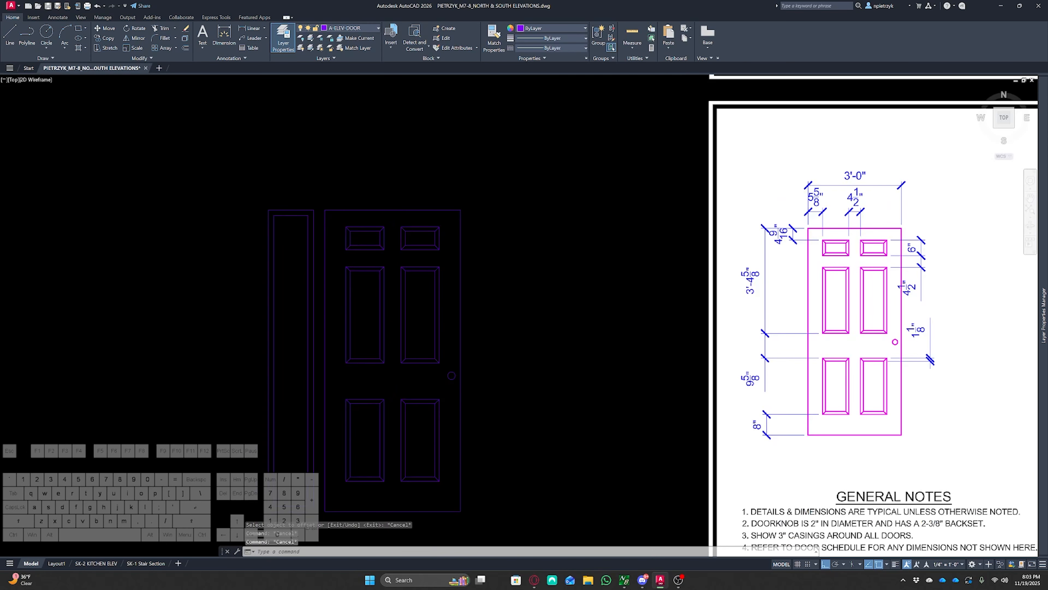
# Check the sidelight frame and sidelight width with temporary linear dimensions, then erase those dimensions
pyautogui.write('dili')
pyautogui.press('space')
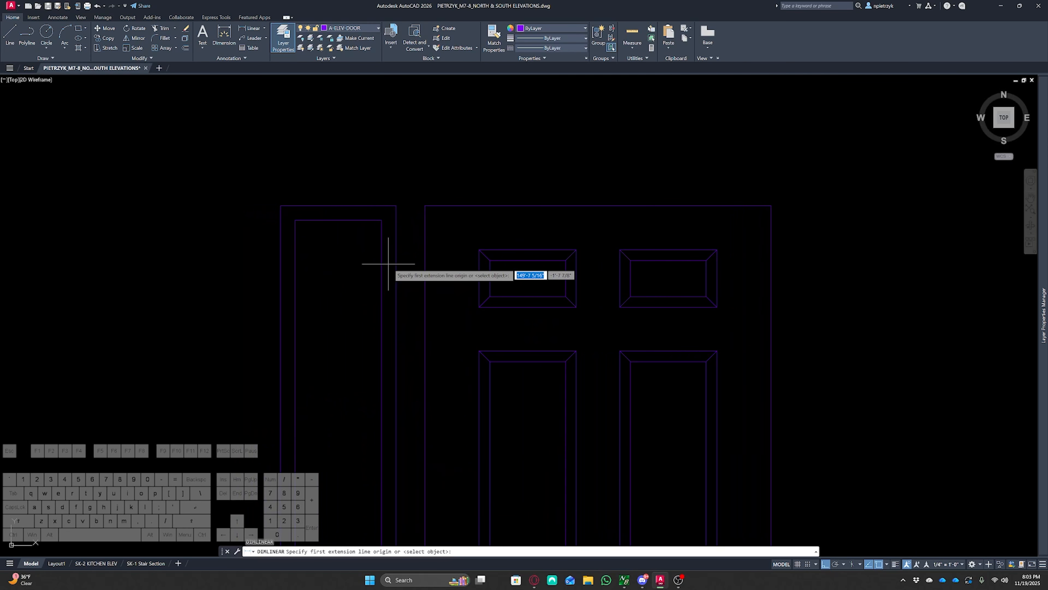
pyautogui.click(396, 271)
pyautogui.click(382, 271)
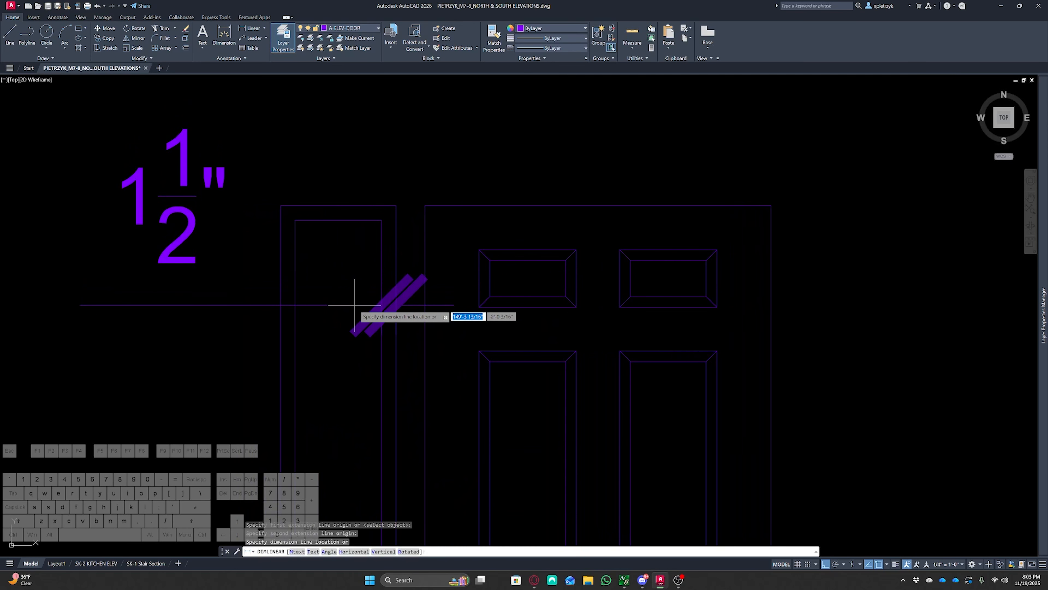
pyautogui.click(355, 304)
pyautogui.press('space')
pyautogui.click(381, 260)
pyautogui.click(295, 261)
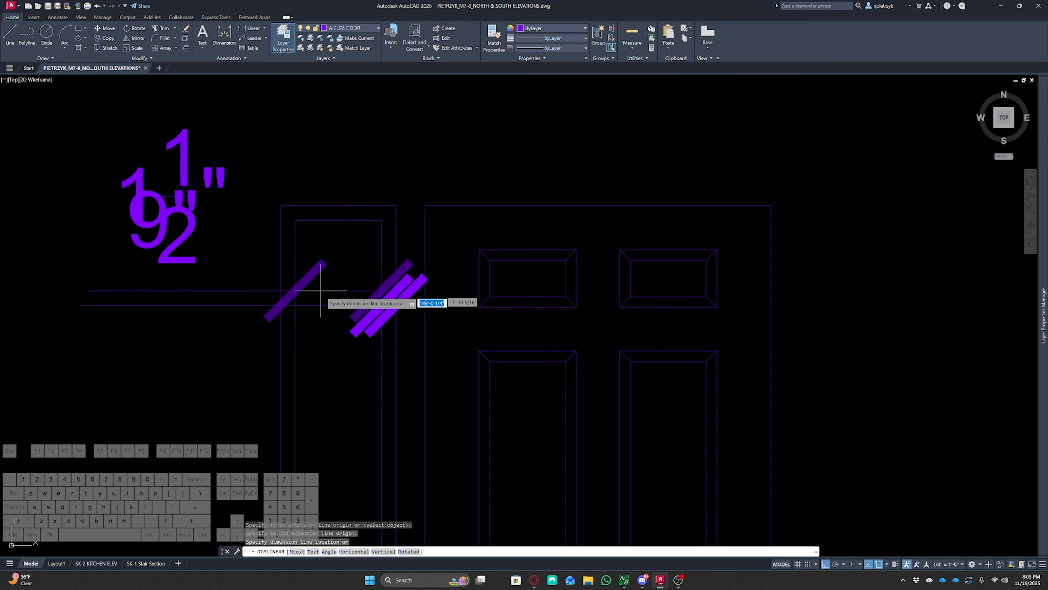
pyautogui.scroll(-2, 325, 328)
pyautogui.click(306, 424)
pyautogui.press('space')
pyautogui.click(306, 365)
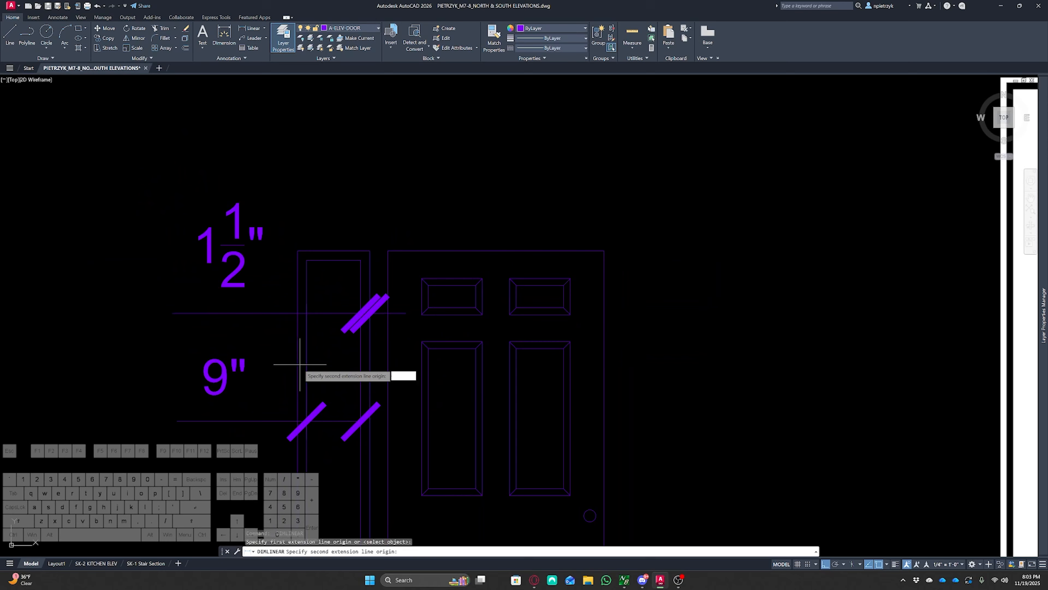
pyautogui.click(297, 361)
pyautogui.press('Escape')
pyautogui.press('Escape')
pyautogui.click(278, 448)
pyautogui.click(199, 217)
pyautogui.press('Delete')
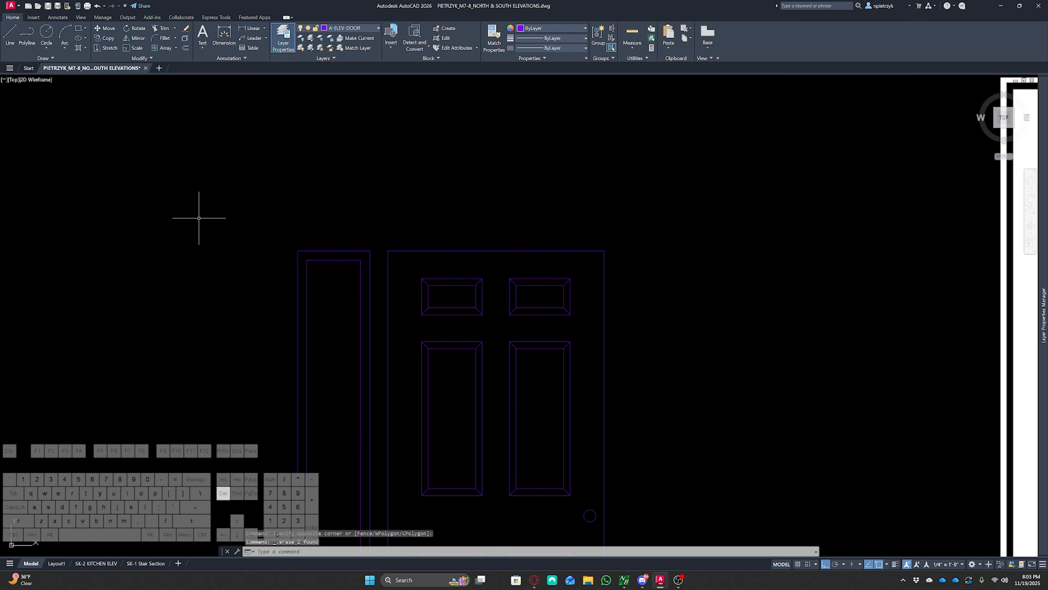
# Move the sidelight rectangles onto the A-ELEV-WINDOW layer
pyautogui.scroll(-4, 199, 218)
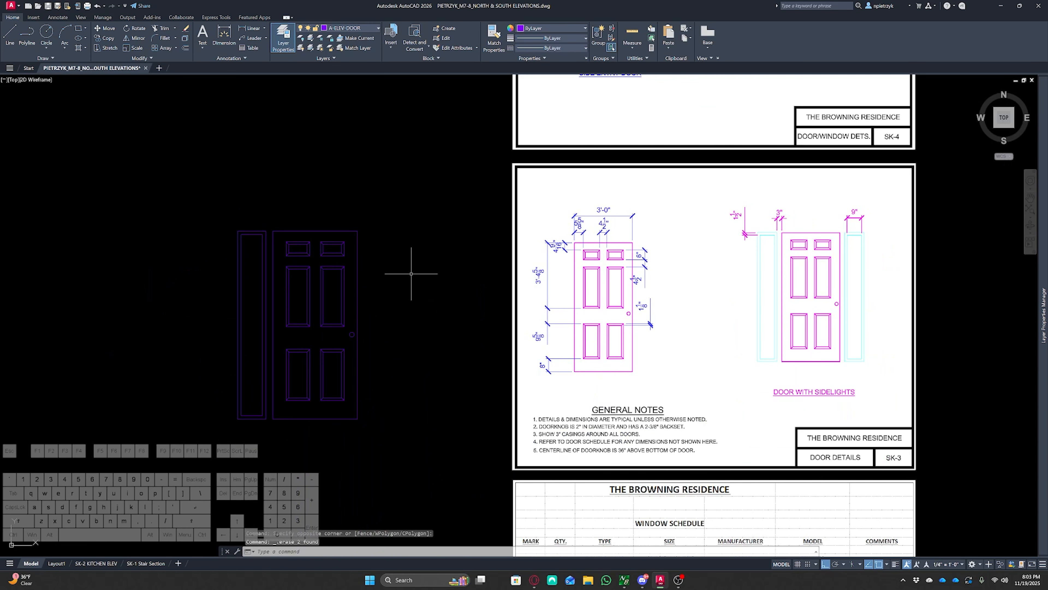
pyautogui.scroll(2, 282, 269)
pyautogui.moveTo(250, 225); pyautogui.dragTo(315, 166, button='middle')
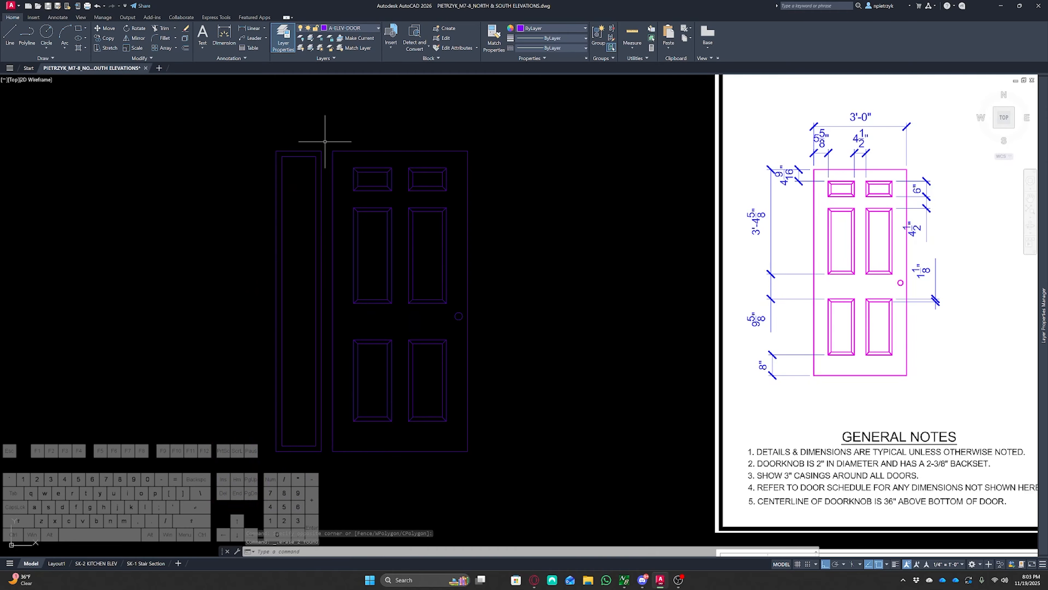
pyautogui.click(325, 143)
pyautogui.click(310, 159)
pyautogui.click(351, 28)
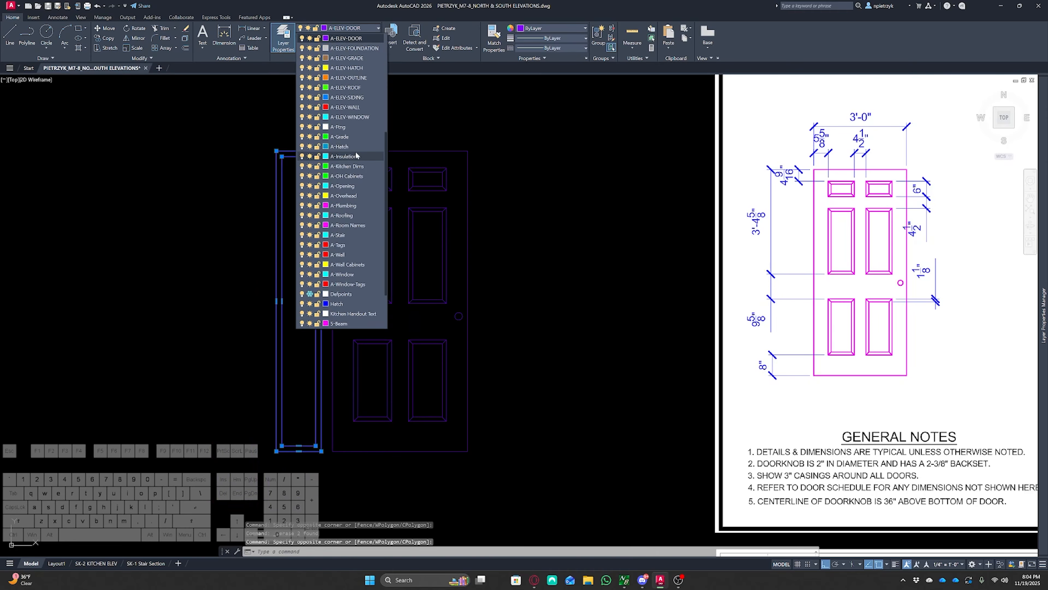
pyautogui.click(350, 113)
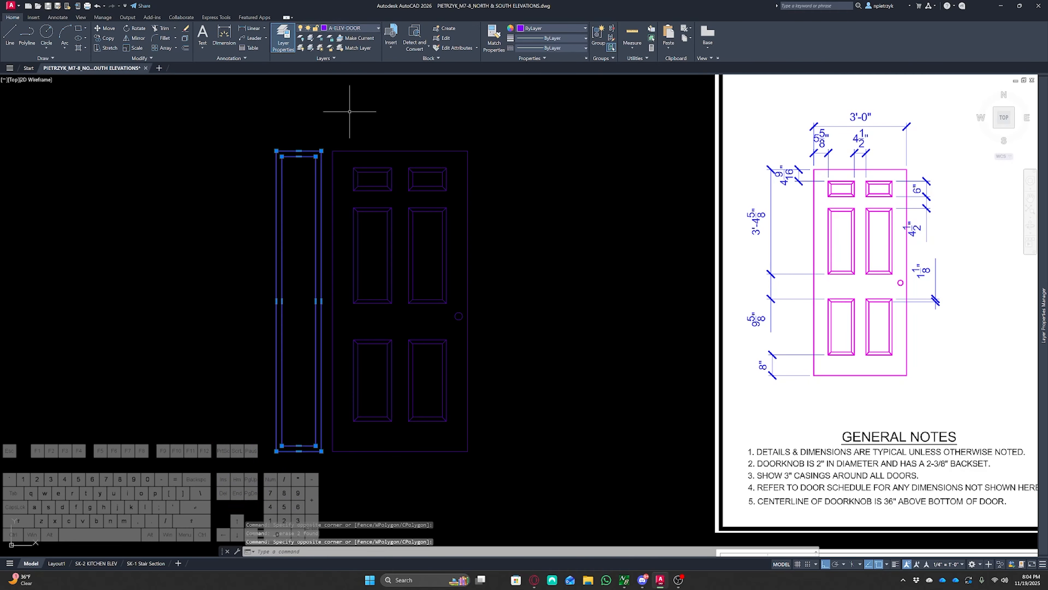
pyautogui.click(351, 28)
pyautogui.click(356, 114)
# Mirror the sidelight across the door's vertical centreline to create a matching sidelight on the right side
pyautogui.write('mi')
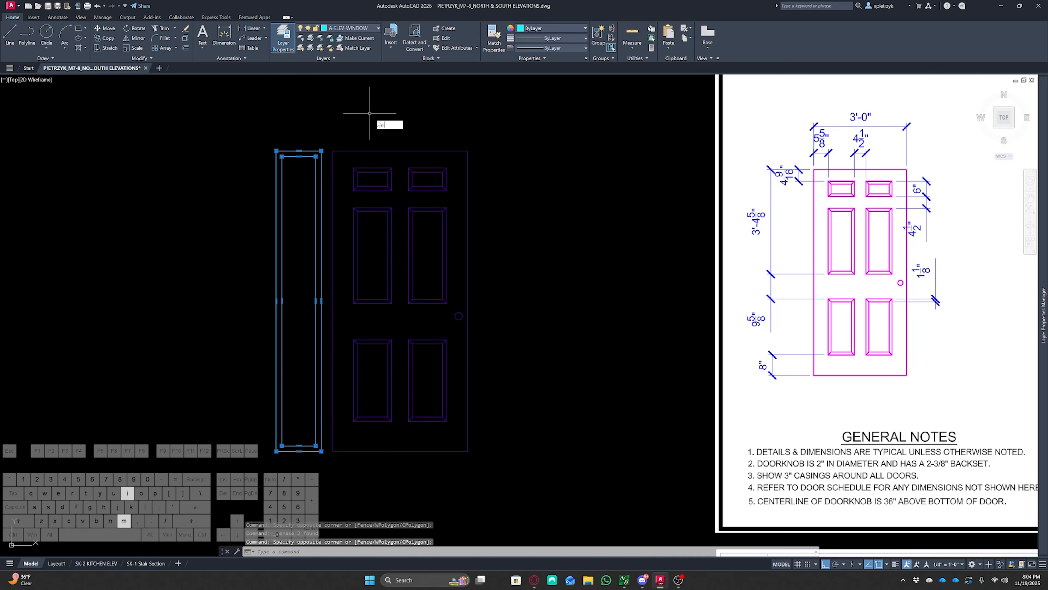
pyautogui.press('Return')
pyautogui.click(400, 151)
pyautogui.click(398, 130)
pyautogui.click(417, 158)
pyautogui.press('Escape')
pyautogui.press('Escape')
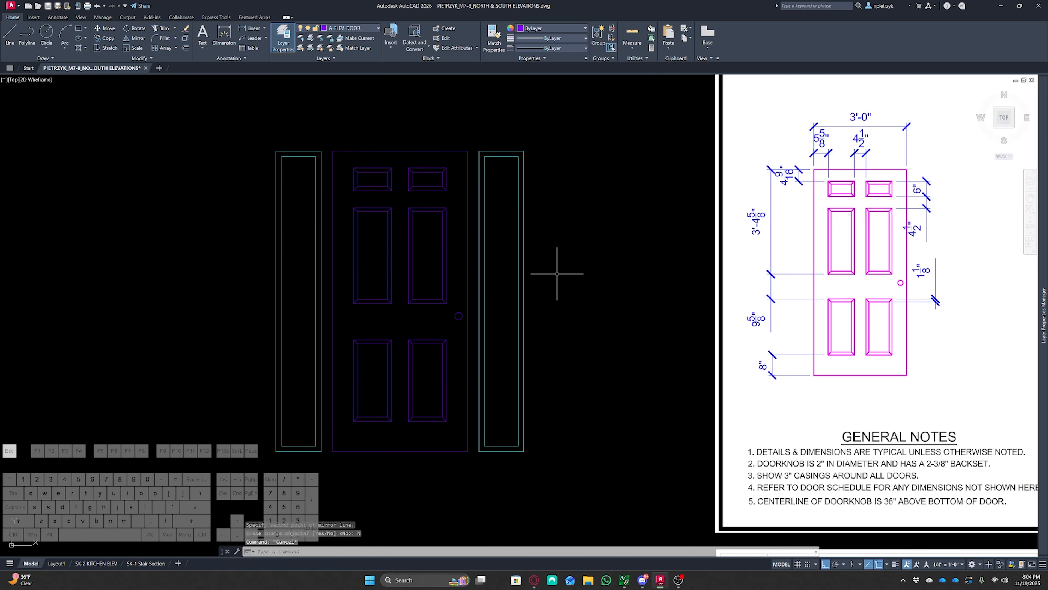
pyautogui.scroll(-4, 556, 281)
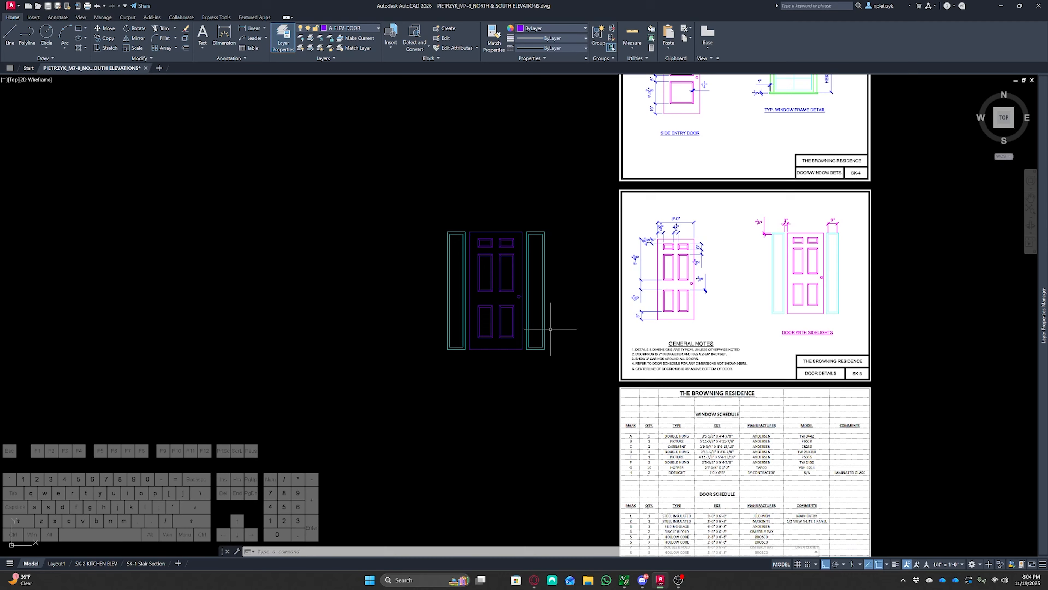
pyautogui.scroll(-6, 547, 326)
pyautogui.moveTo(497, 265); pyautogui.dragTo(778, 447, button='middle')
pyautogui.moveTo(674, 205); pyautogui.dragTo(556, 454, button='middle')
pyautogui.scroll(9, 527, 254)
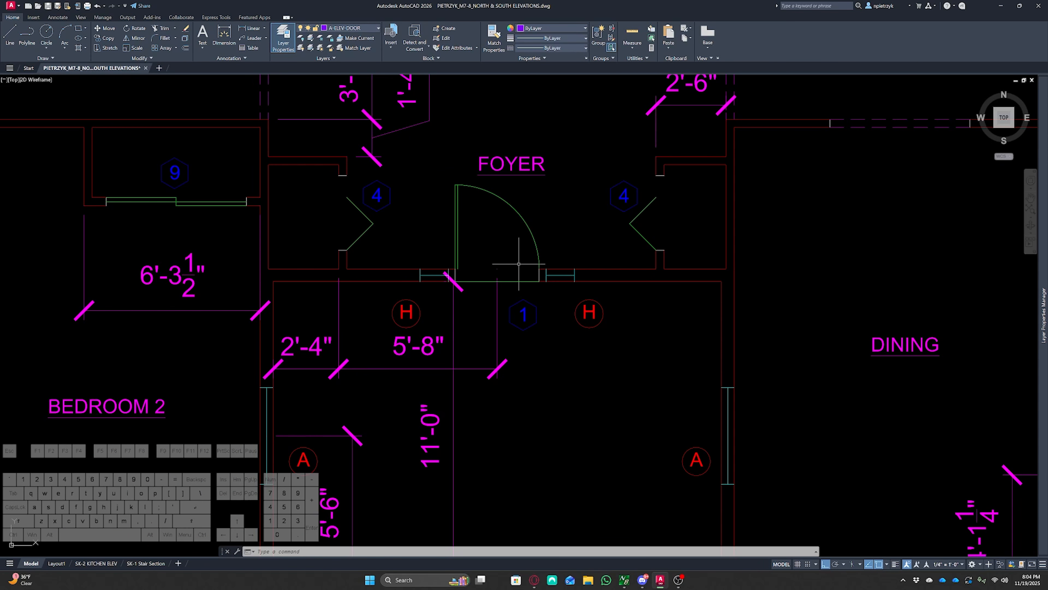
pyautogui.write('ray')
pyautogui.press('Return')
pyautogui.scroll(6, 497, 280)
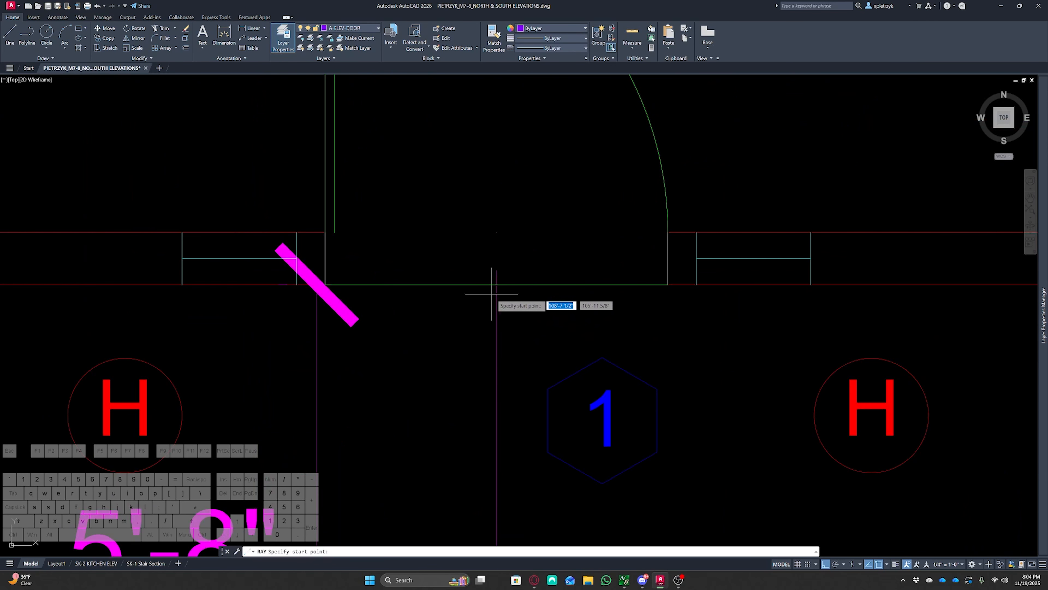
pyautogui.scroll(-4, 491, 292)
pyautogui.moveTo(489, 290); pyautogui.dragTo(488, 225, button='middle')
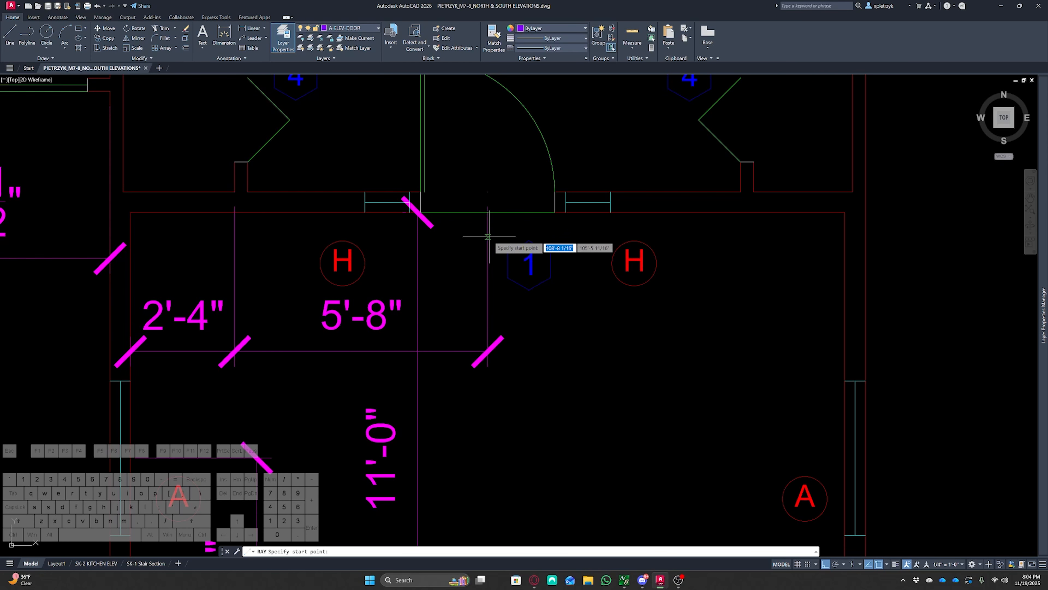
pyautogui.click(488, 236)
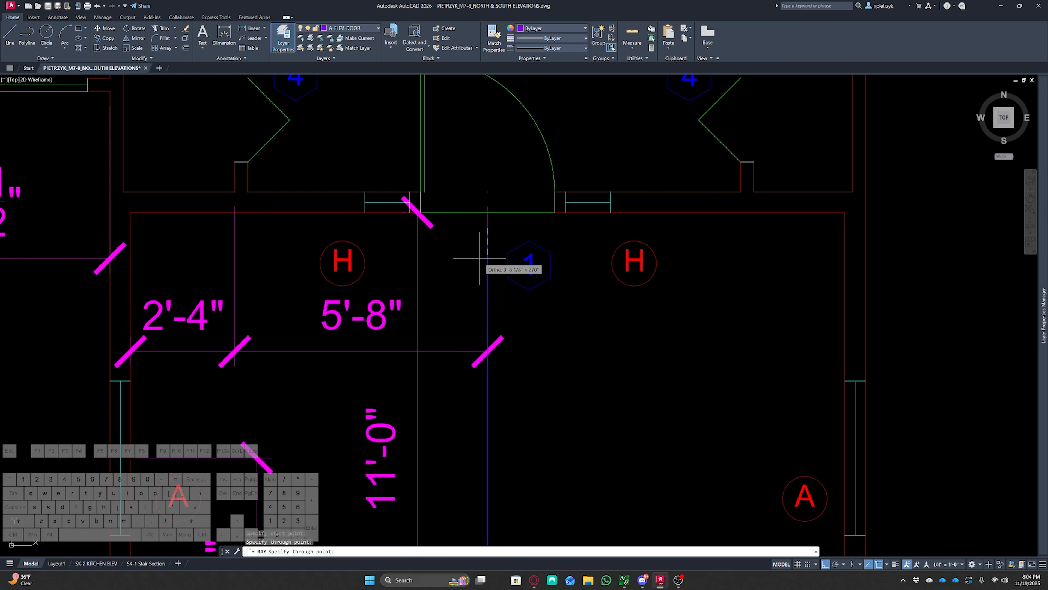
pyautogui.press('Escape')
pyautogui.write('ra')
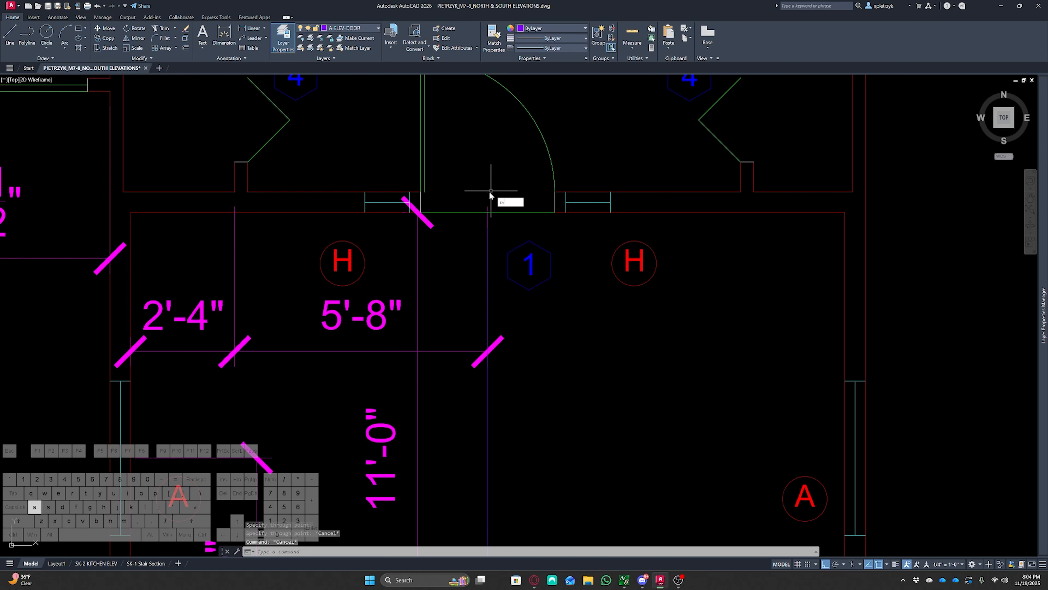
pyautogui.write('y')
pyautogui.press('Return')
pyautogui.press('Escape')
# Review the elevation outline, wall section and the door detail sheets around the drawing
pyautogui.scroll(-6, 488, 193)
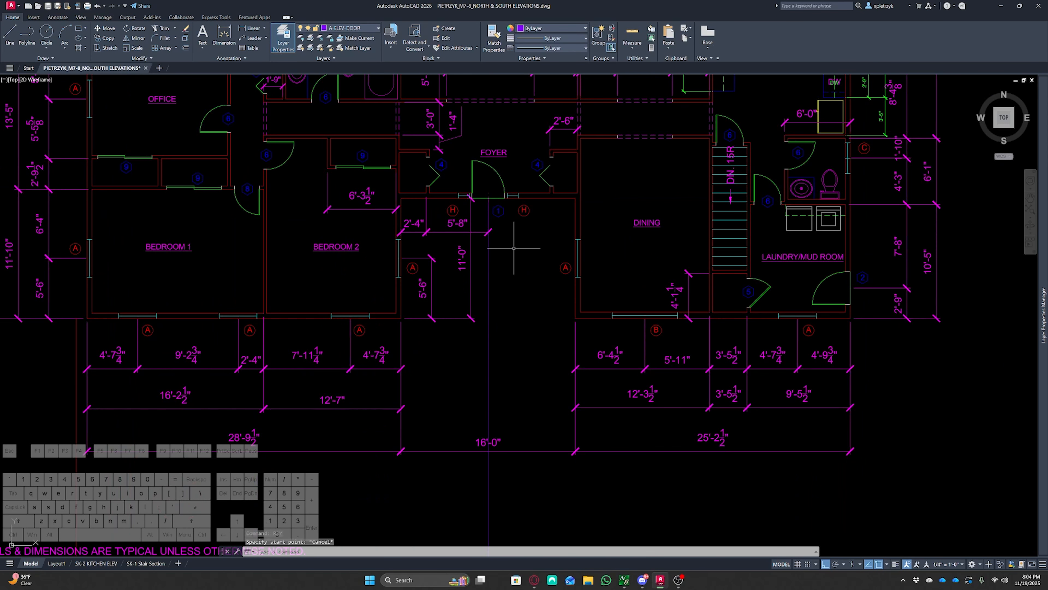
pyautogui.moveTo(539, 322); pyautogui.dragTo(519, 134, button='middle')
pyautogui.moveTo(565, 449); pyautogui.dragTo(538, 184, button='middle')
pyautogui.moveTo(544, 363); pyautogui.dragTo(560, 208, button='middle')
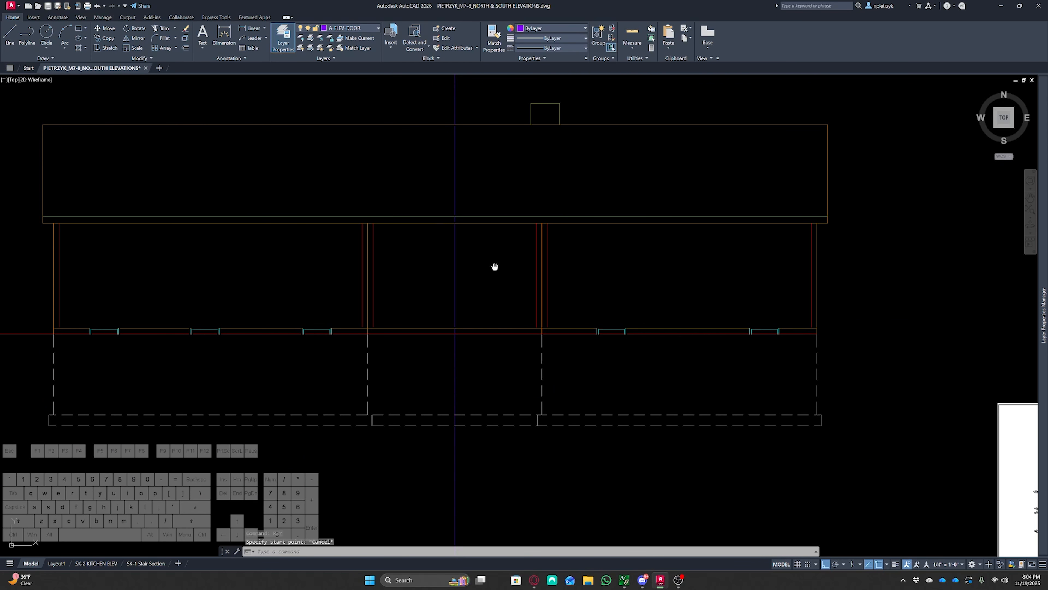
pyautogui.moveTo(495, 266); pyautogui.dragTo(537, 253, button='middle')
pyautogui.scroll(-2, 511, 240)
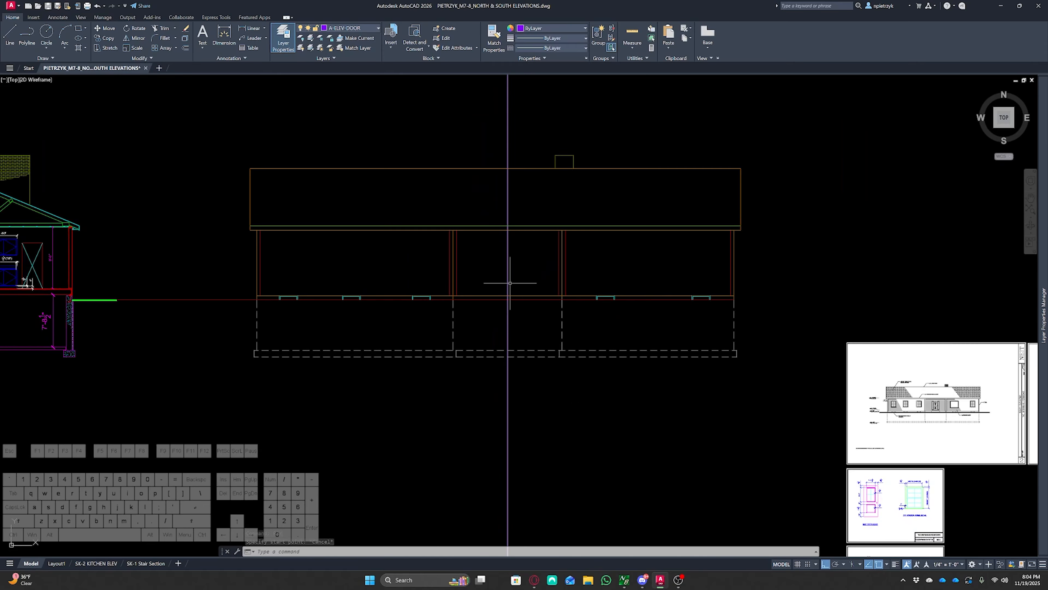
pyautogui.moveTo(394, 274); pyautogui.dragTo(665, 282, button='middle')
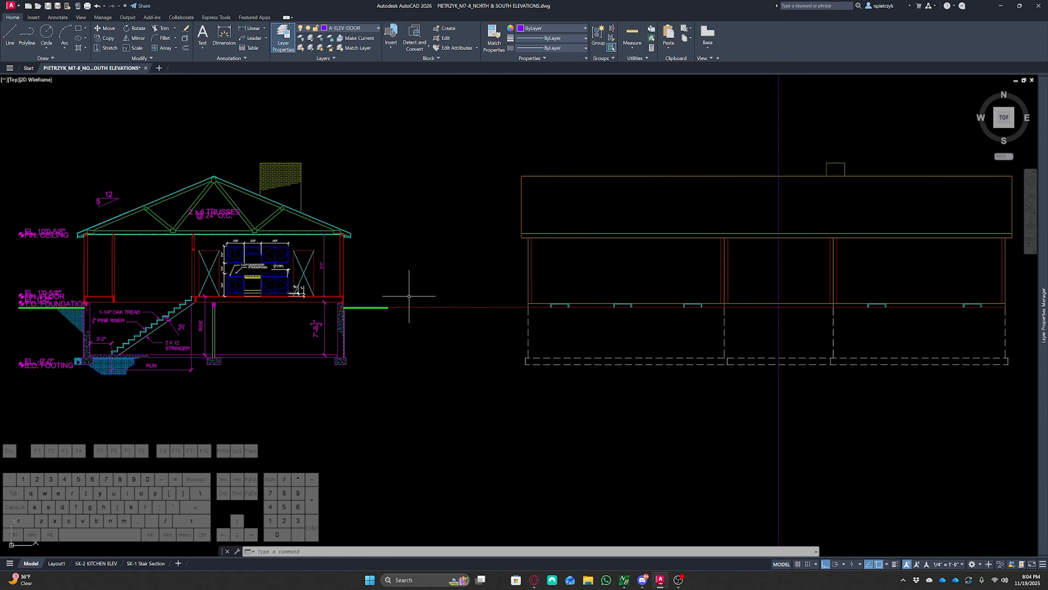
pyautogui.moveTo(653, 324); pyautogui.dragTo(560, 350, button='middle')
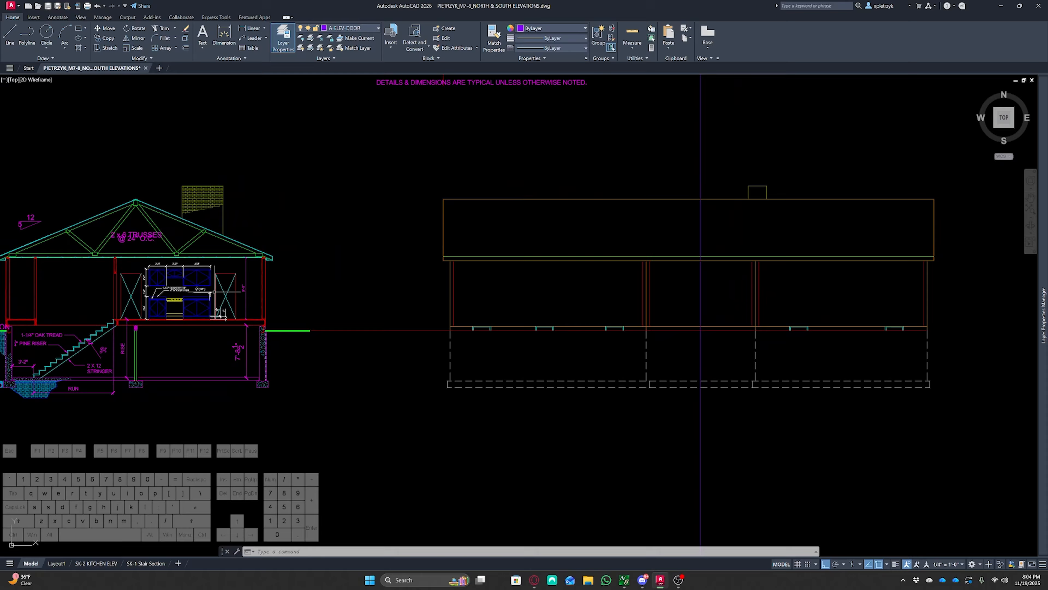
pyautogui.scroll(-2, 360, 269)
pyautogui.scroll(3, 399, 179)
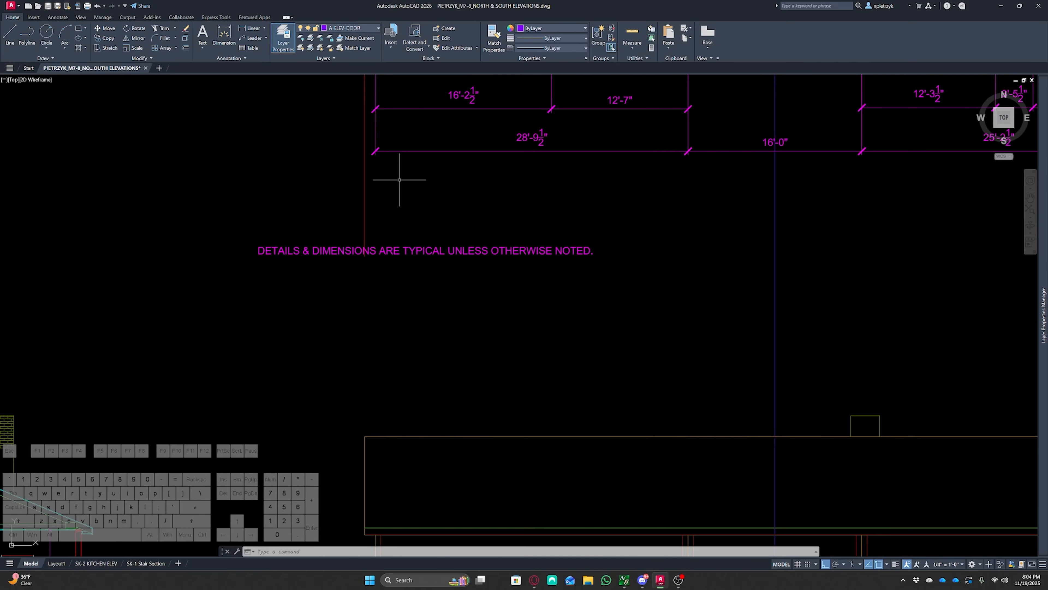
pyautogui.scroll(-3, 406, 195)
pyautogui.moveTo(489, 241)
pyautogui.mouseDown(button='middle')
pyautogui.moveTo(501, 251)
pyautogui.moveTo(277, 135)
pyautogui.mouseUp(button='middle')
pyautogui.scroll(12, 413, 351)
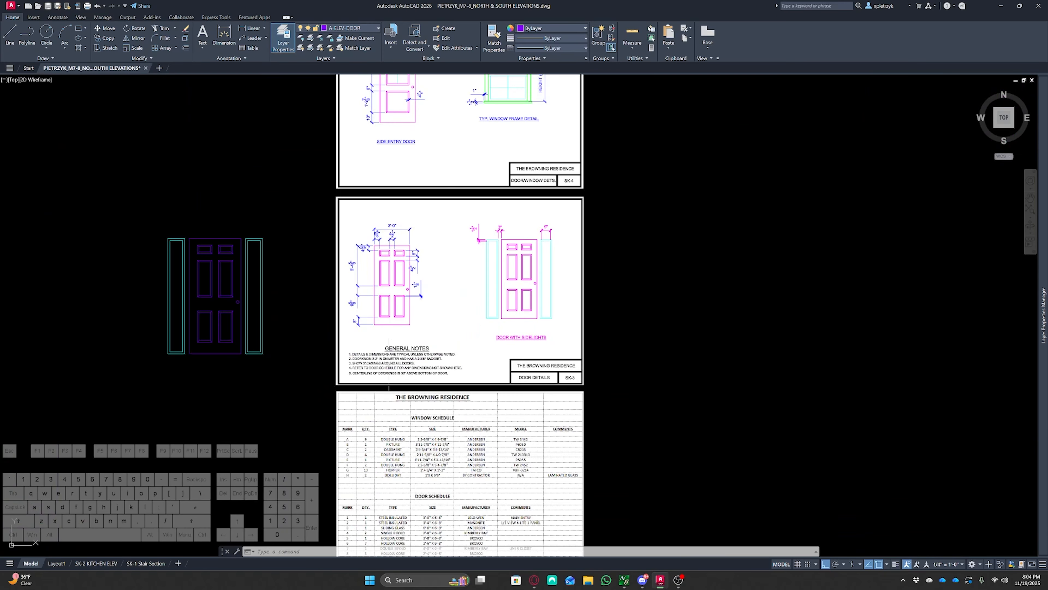
pyautogui.scroll(3, 389, 363)
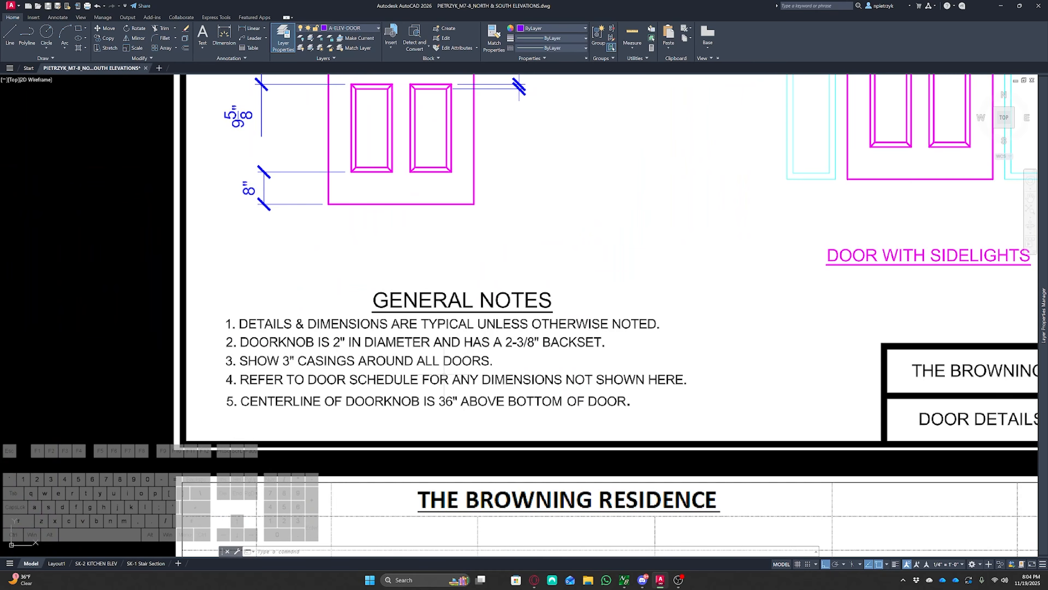
pyautogui.scroll(-8, 391, 370)
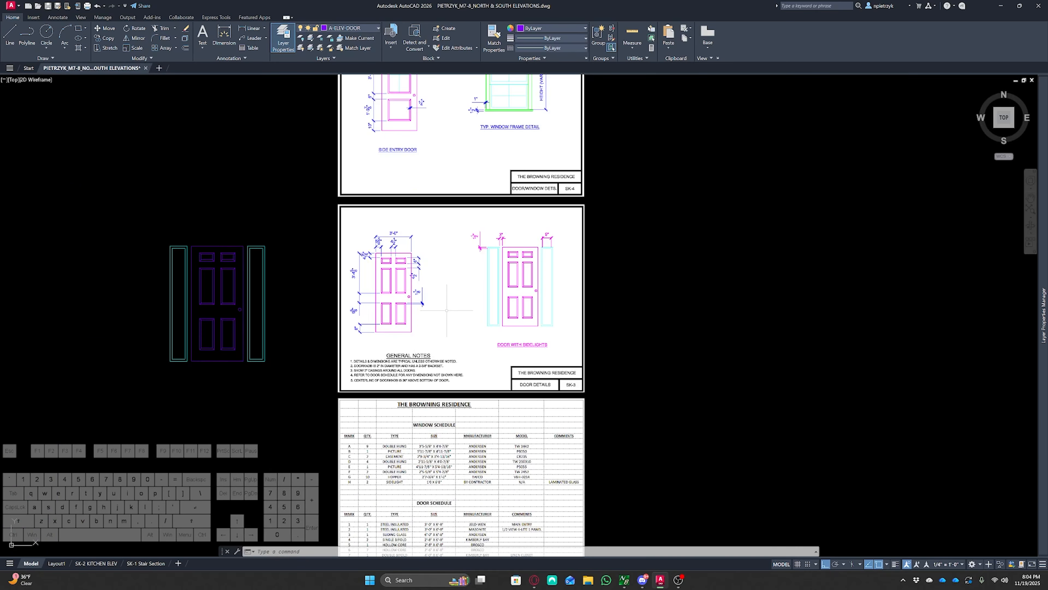
pyautogui.moveTo(464, 239); pyautogui.dragTo(466, 379, button='middle')
pyautogui.scroll(-5, 465, 351)
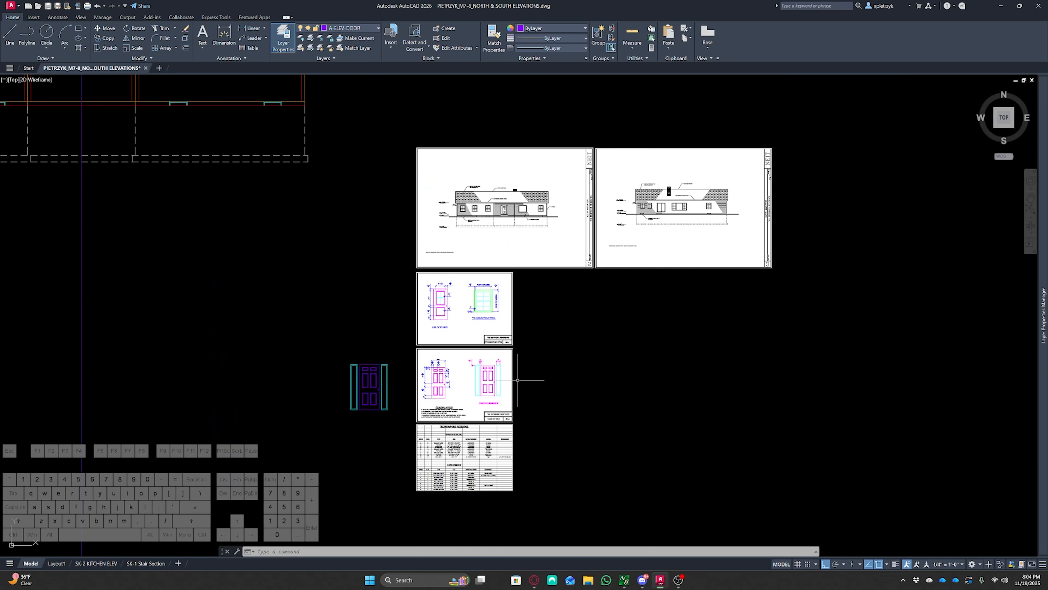
pyautogui.scroll(7, 443, 258)
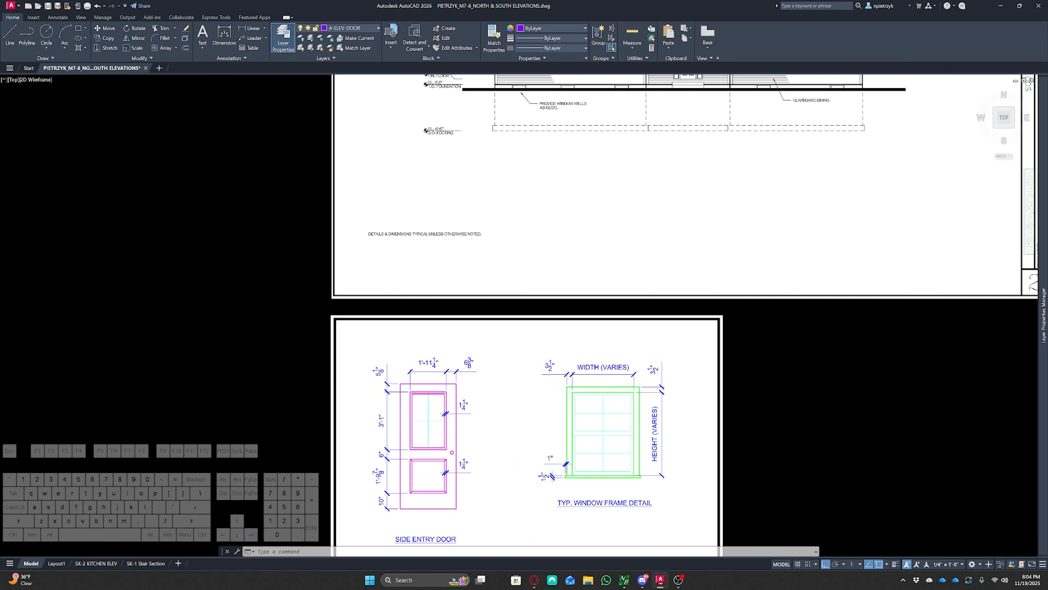
pyautogui.scroll(-7, 444, 258)
pyautogui.moveTo(300, 274); pyautogui.dragTo(678, 426, button='middle')
pyautogui.moveTo(469, 377); pyautogui.dragTo(601, 418, button='middle')
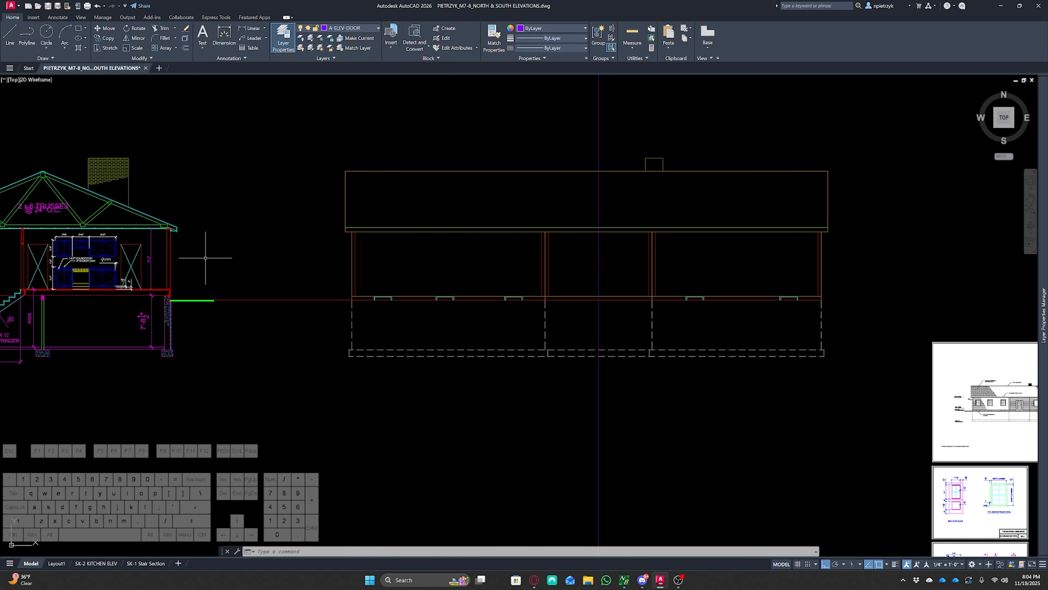
pyautogui.scroll(-2, 181, 289)
pyautogui.scroll(14, 387, 310)
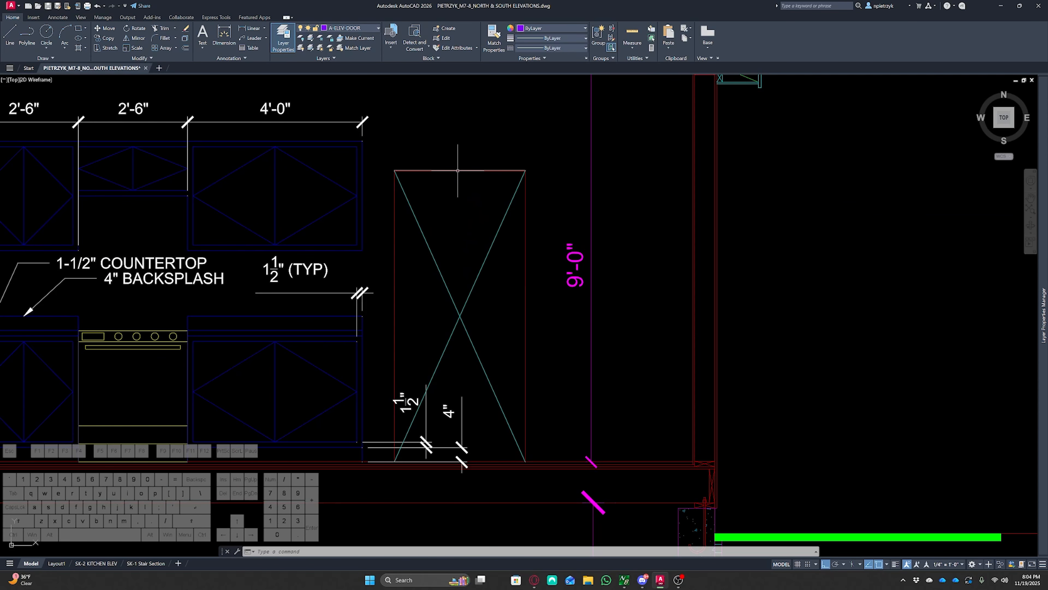
# Measure the height of the door opening in the interior elevation with a linear dimension
pyautogui.moveTo(458, 170)
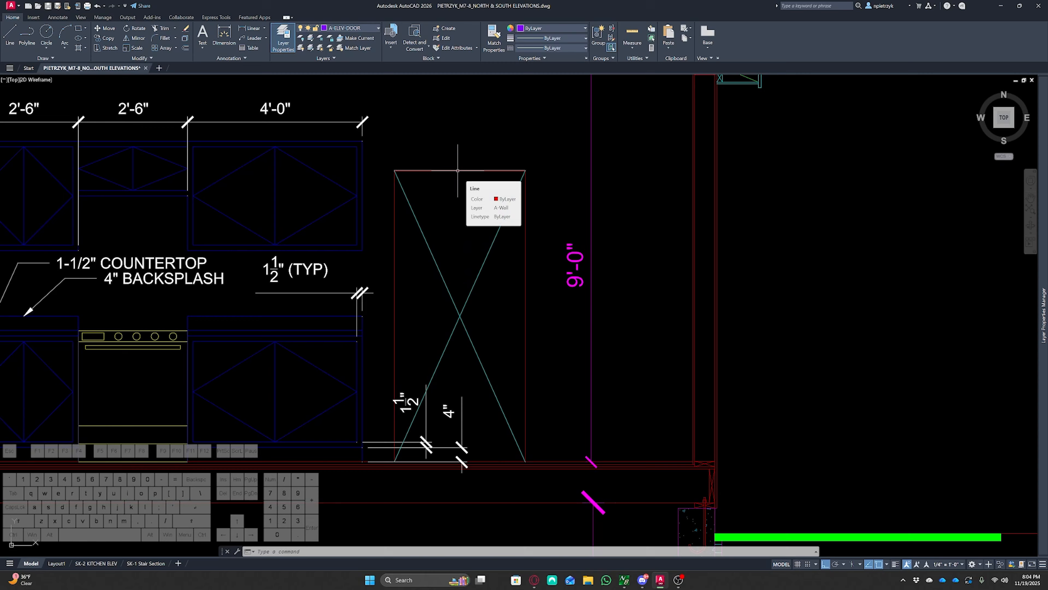
pyautogui.click(562, 462)
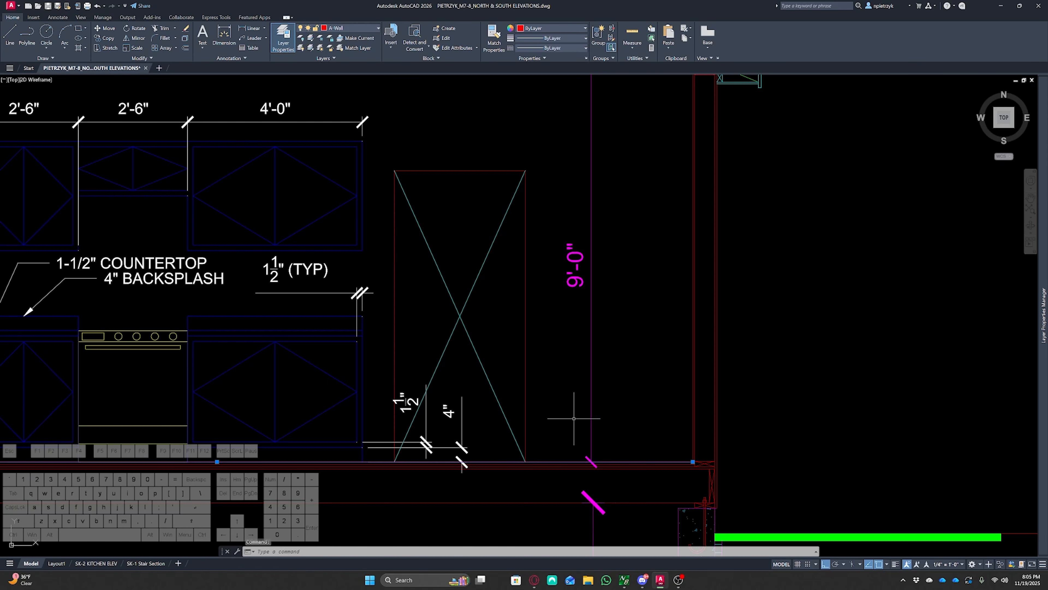
pyautogui.press('Escape')
pyautogui.write('dli')
pyautogui.press('Return')
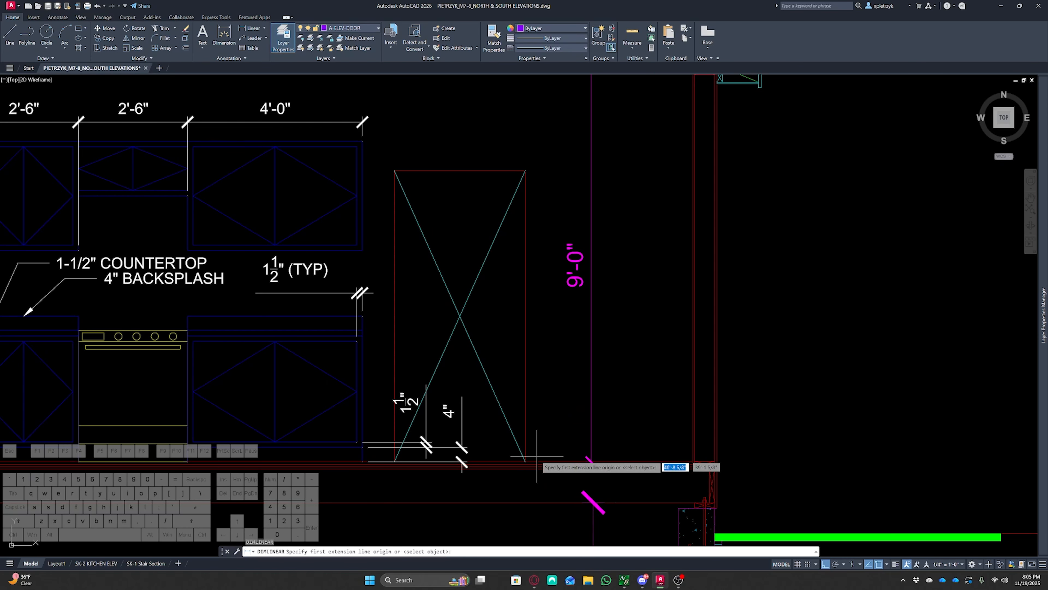
pyautogui.click(538, 461)
pyautogui.click(526, 170)
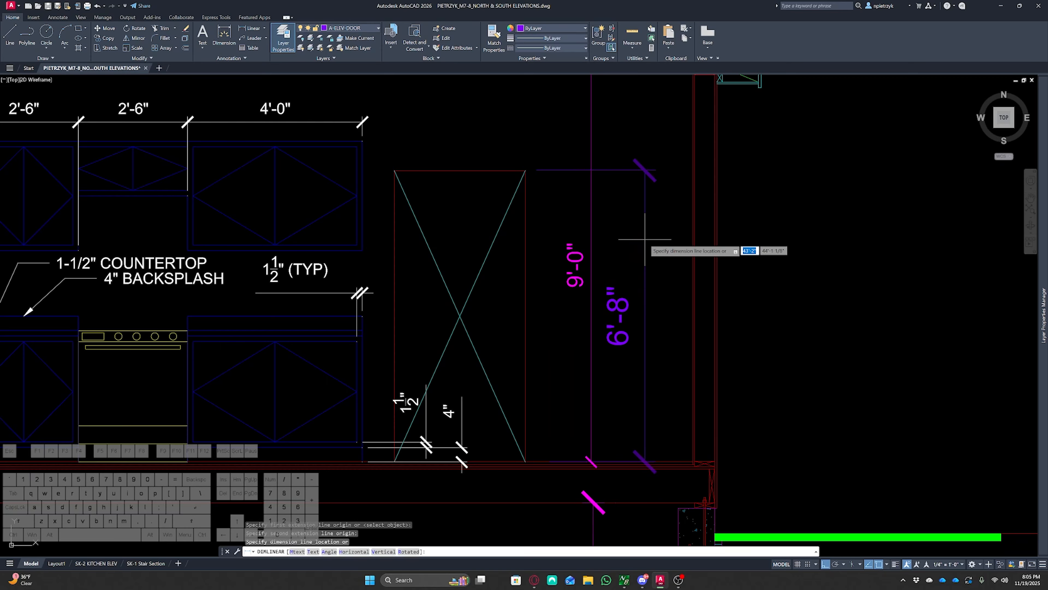
pyautogui.press('Escape')
pyautogui.press('Escape')
pyautogui.press('Escape')
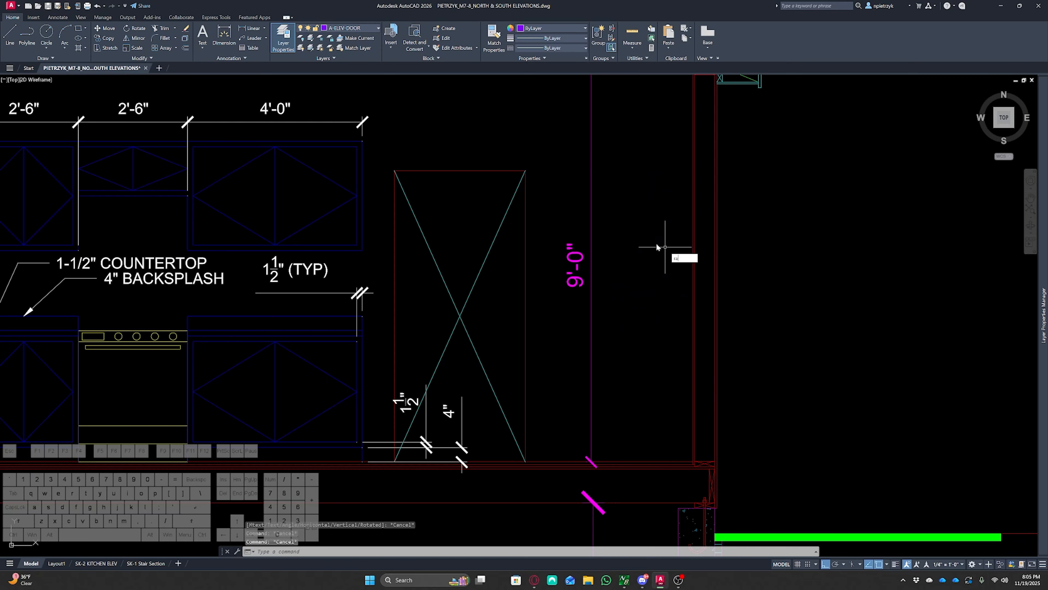
pyautogui.press('Return')
pyautogui.click(526, 170)
pyautogui.click(627, 181)
pyautogui.press('Escape')
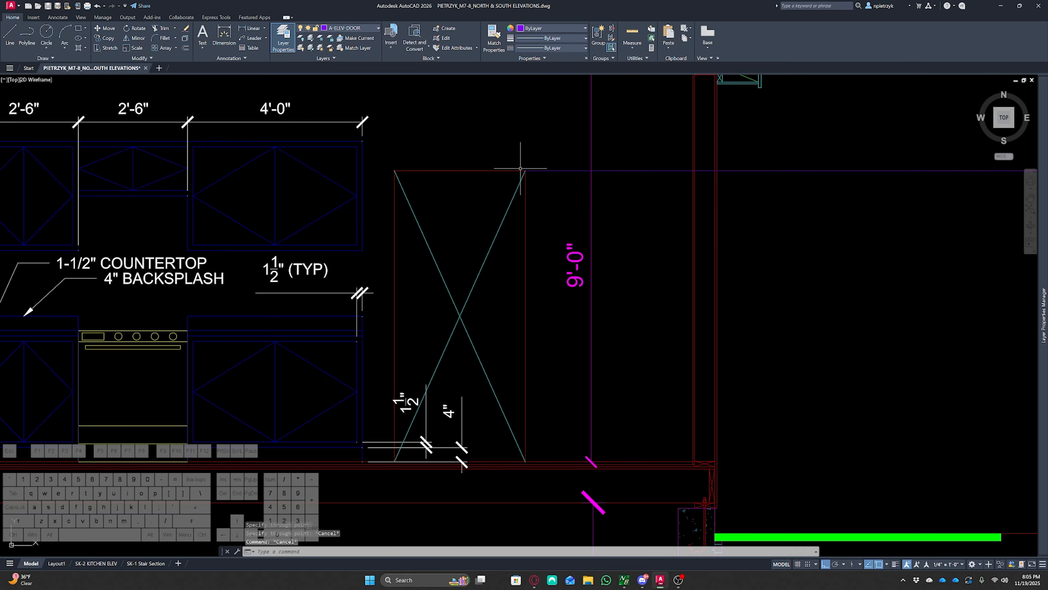
# Copy the door with both sidelights from the door details into the front wall of the elevation
pyautogui.scroll(-8, 520, 168)
pyautogui.scroll(-3, 616, 222)
pyautogui.moveTo(615, 222); pyautogui.dragTo(479, 206, button='middle')
pyautogui.scroll(3, 612, 207)
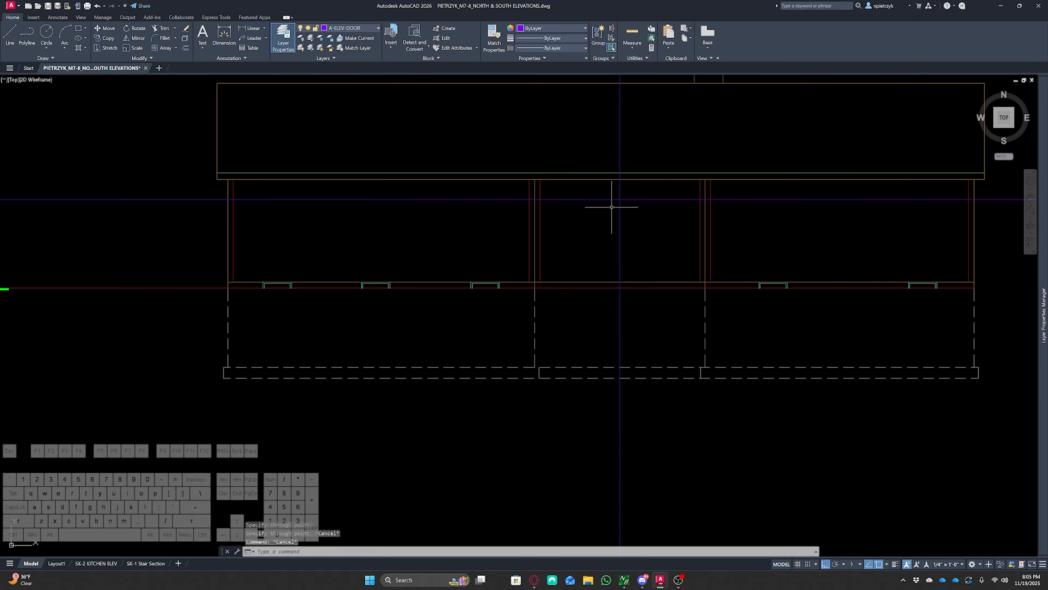
pyautogui.moveTo(620, 194); pyautogui.dragTo(568, 251, button='middle')
pyautogui.scroll(2, 537, 223)
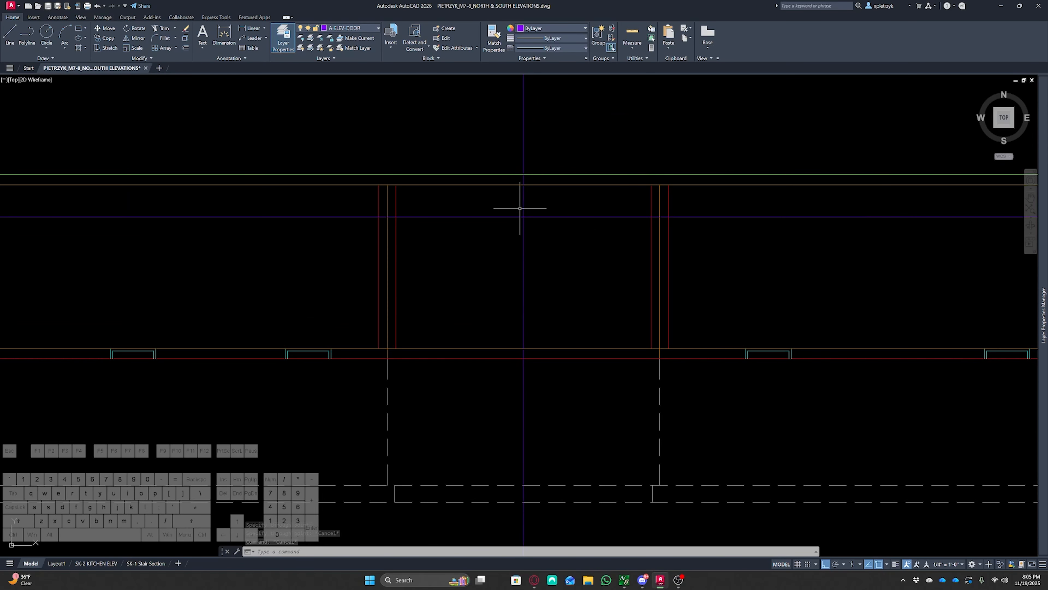
pyautogui.scroll(-4, 576, 265)
pyautogui.moveTo(641, 332); pyautogui.dragTo(407, 115, button='middle')
pyautogui.scroll(2, 581, 351)
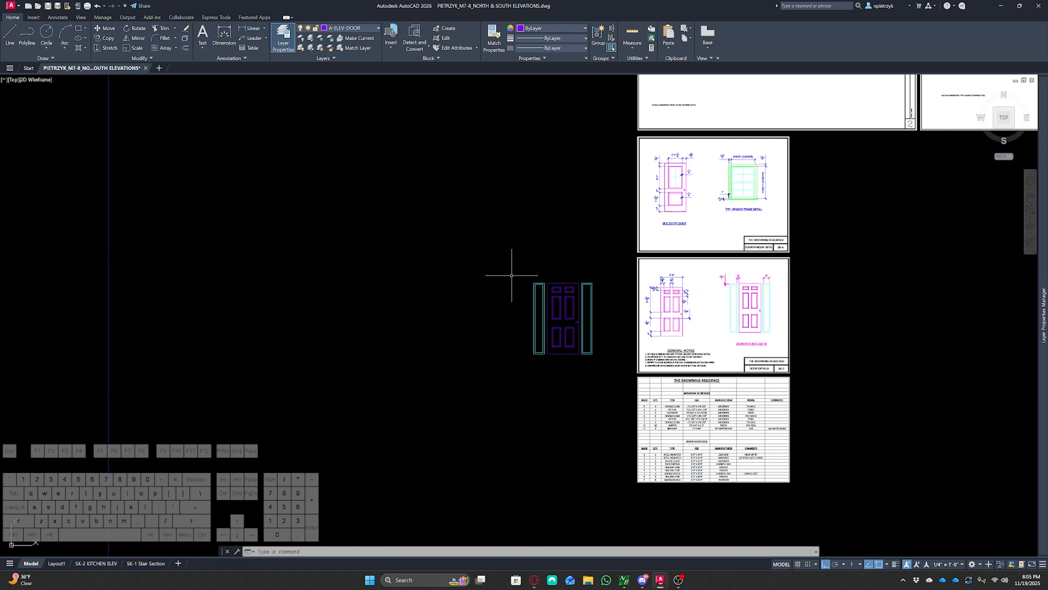
pyautogui.scroll(2, 599, 356)
pyautogui.scroll(2, 599, 356)
pyautogui.click(627, 377)
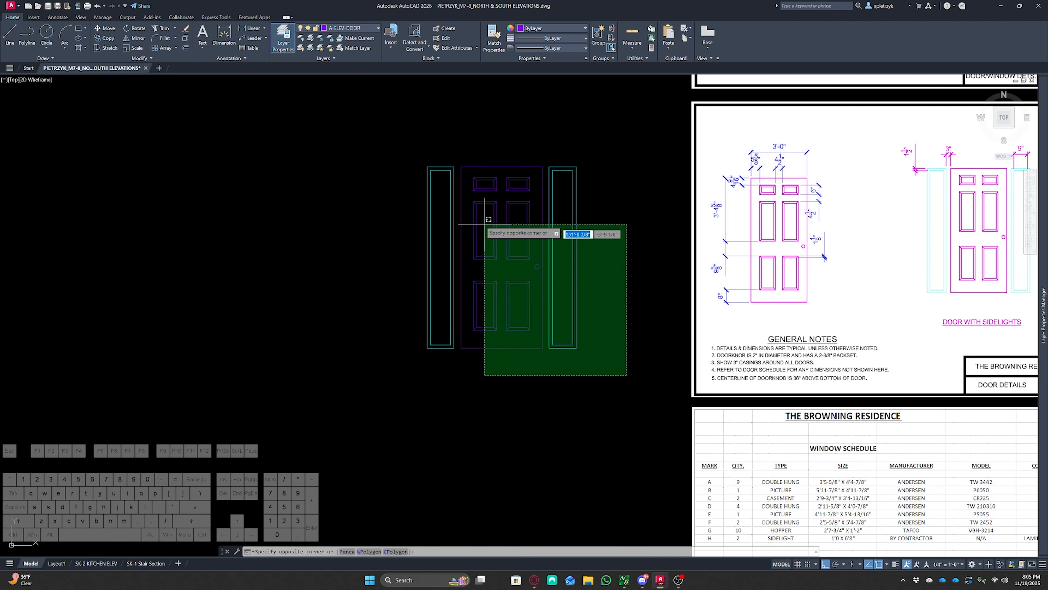
pyautogui.click(374, 126)
pyautogui.write('c')
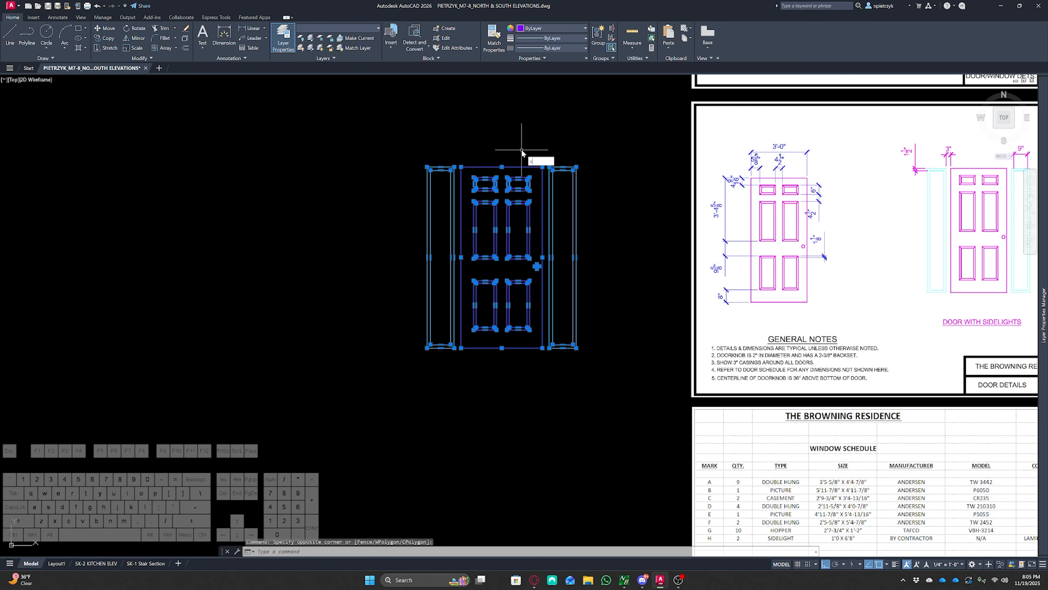
pyautogui.write('o')
pyautogui.press('Return')
pyautogui.click(502, 167)
pyautogui.scroll(-6, 428, 206)
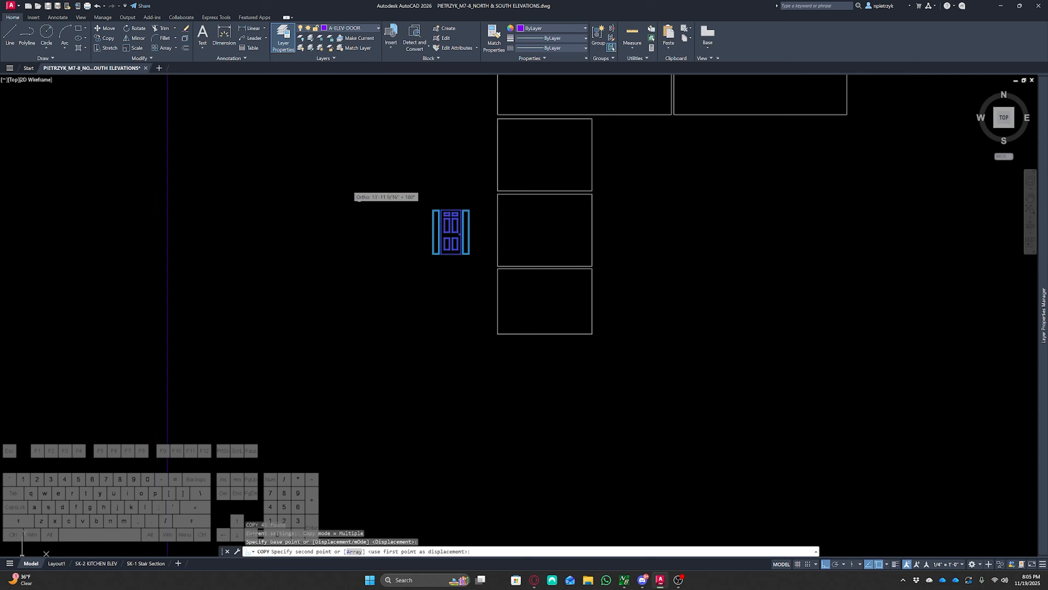
pyautogui.scroll(3, 479, 288)
pyautogui.scroll(5, 702, 485)
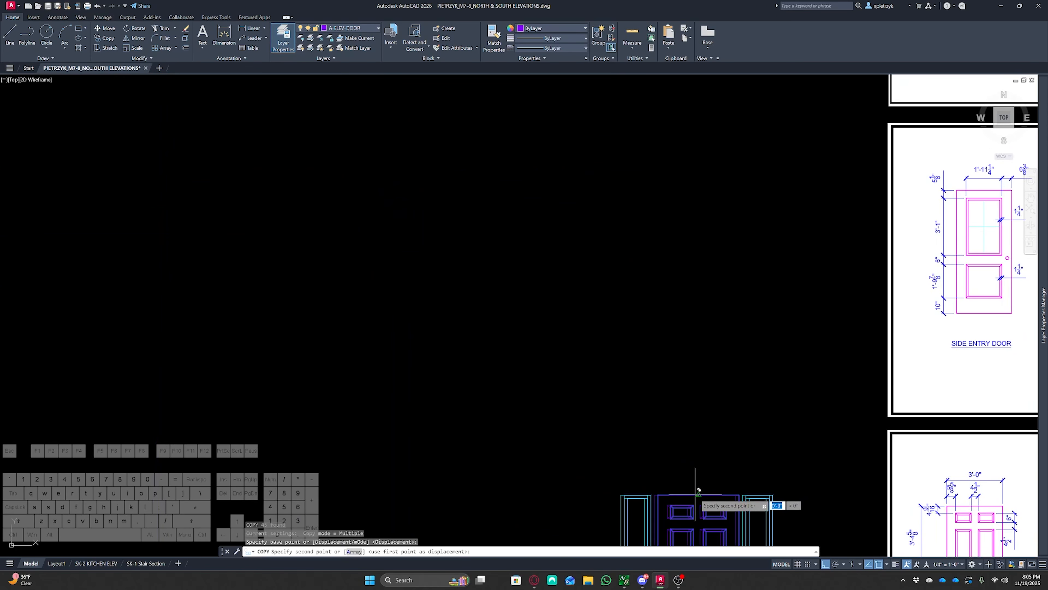
pyautogui.scroll(-4, 472, 296)
pyautogui.moveTo(361, 162); pyautogui.dragTo(571, 422, button='middle')
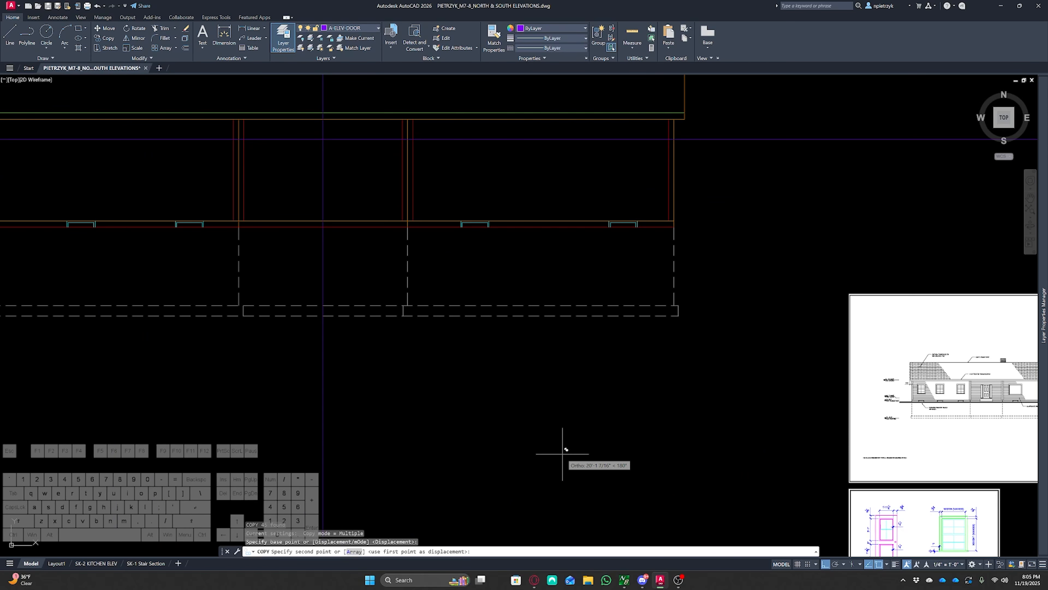
pyautogui.press('F8')
pyautogui.scroll(4, 318, 145)
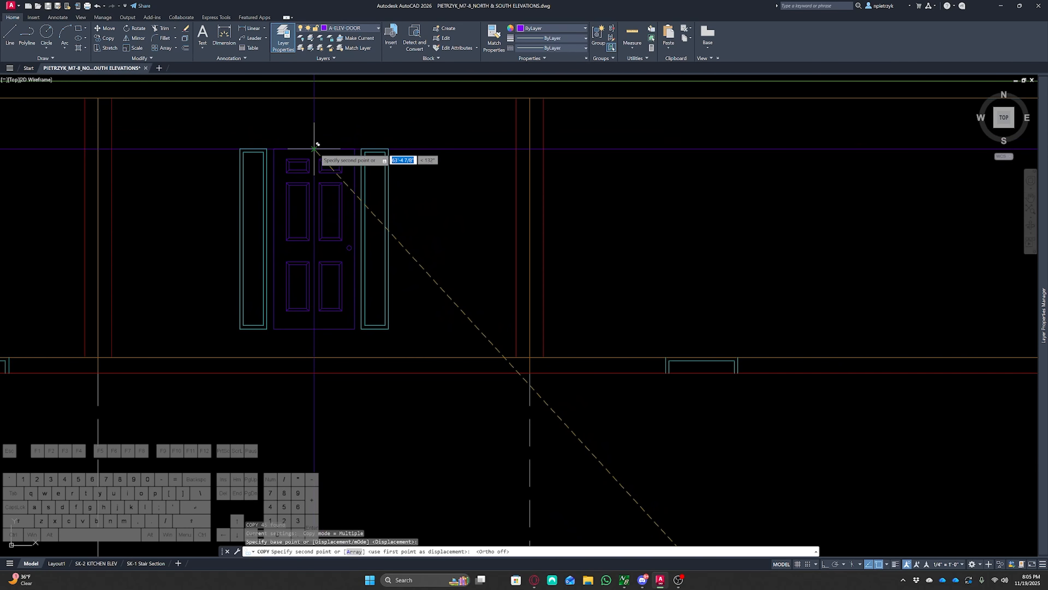
pyautogui.click(314, 149)
pyautogui.press('Escape')
pyautogui.press('Escape')
pyautogui.press('Escape')
# Erase the stray object left under the copied door
pyautogui.moveTo(474, 230); pyautogui.dragTo(568, 305, button='middle')
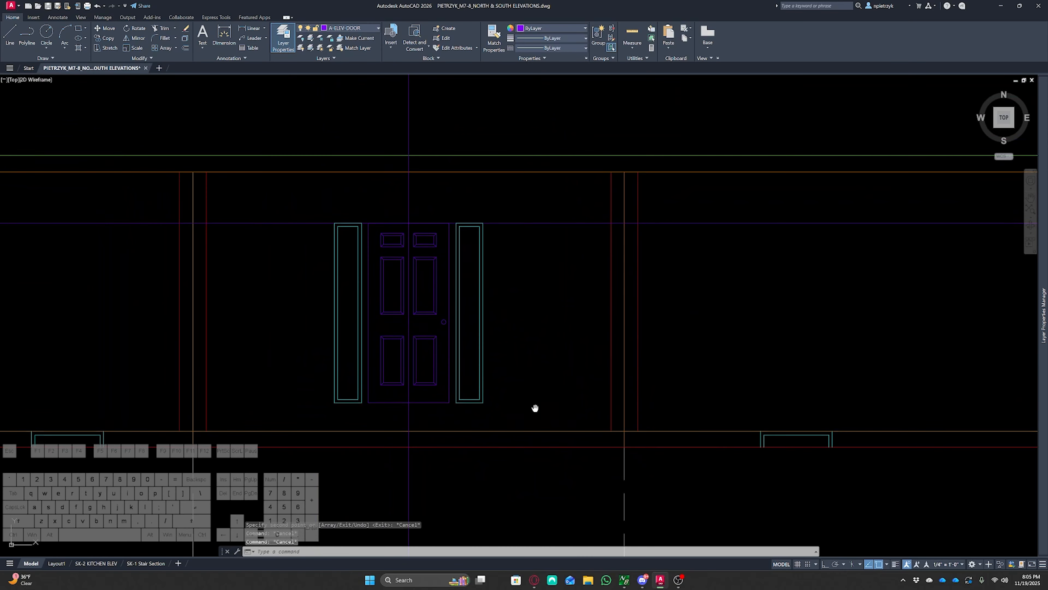
pyautogui.moveTo(534, 408); pyautogui.dragTo(593, 319, button='middle')
pyautogui.click(541, 437)
pyautogui.click(419, 409)
pyautogui.press('Delete')
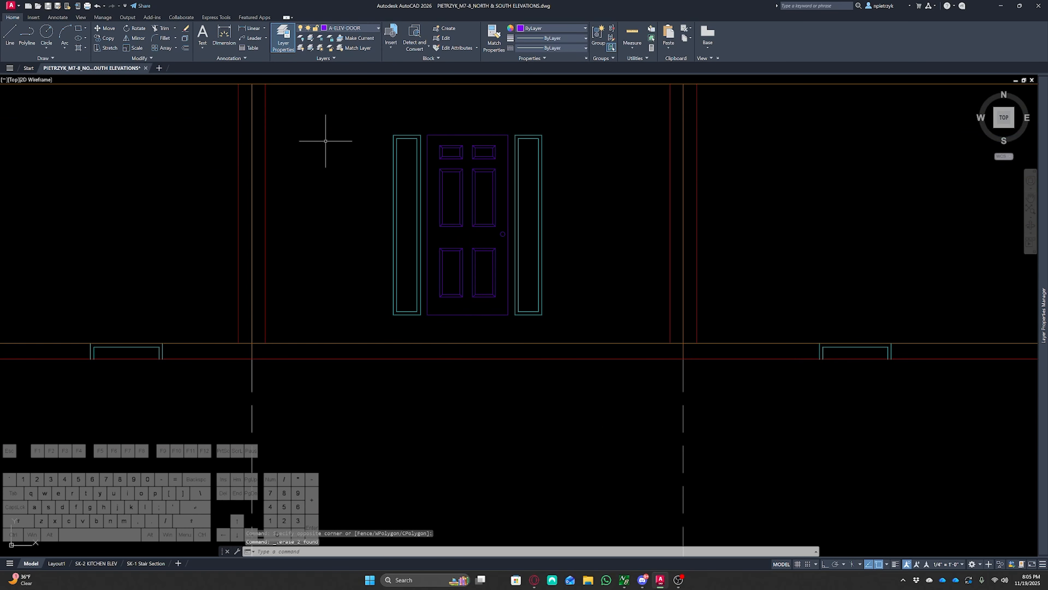
# Make A-ELEV-WALL the current layer
pyautogui.scroll(-2, 328, 141)
pyautogui.moveTo(340, 162); pyautogui.dragTo(414, 241, button='middle')
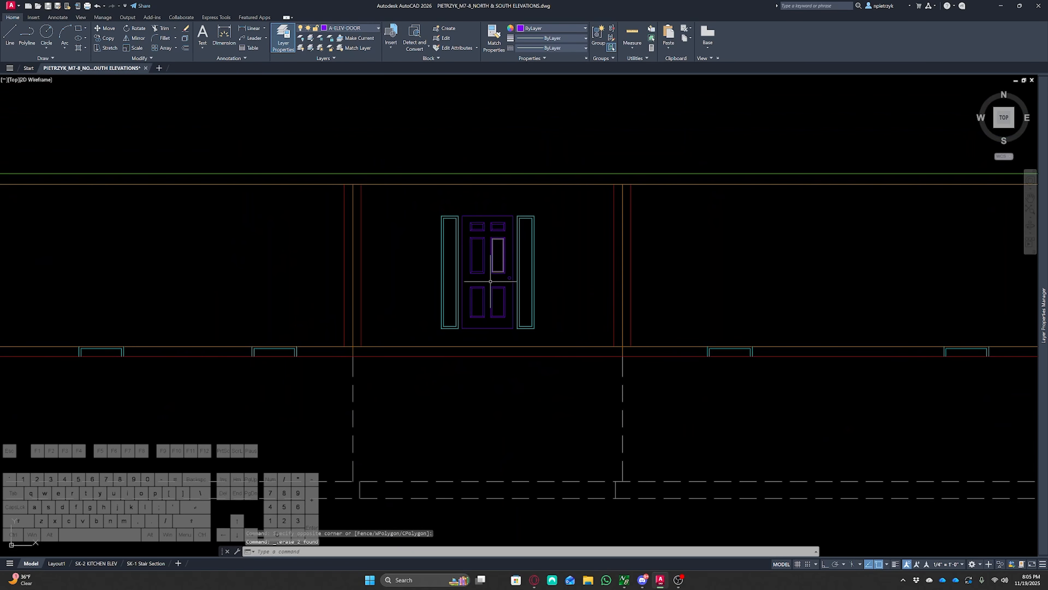
pyautogui.click(370, 27)
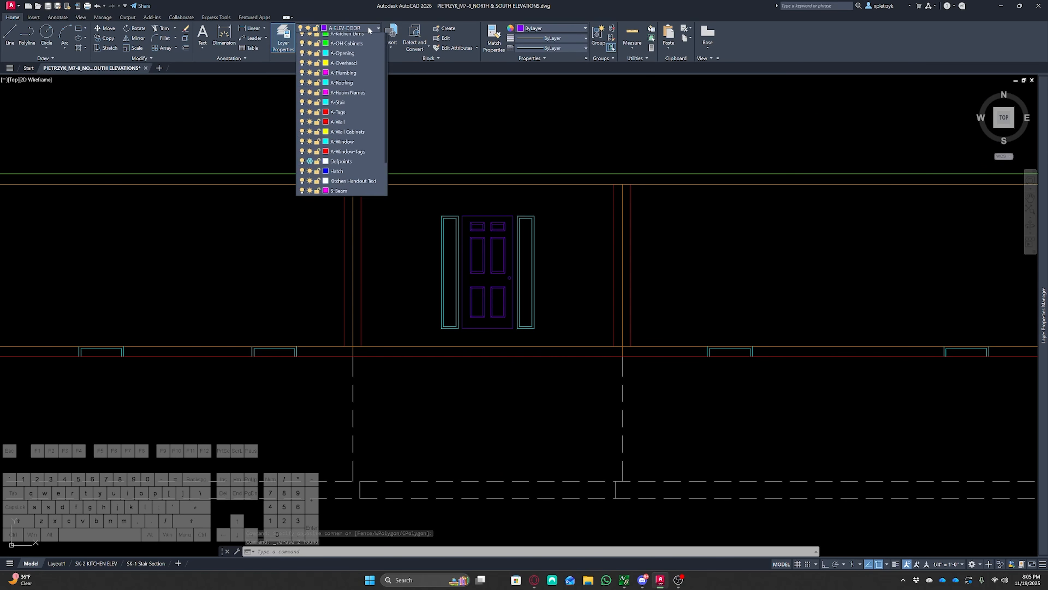
pyautogui.click(354, 108)
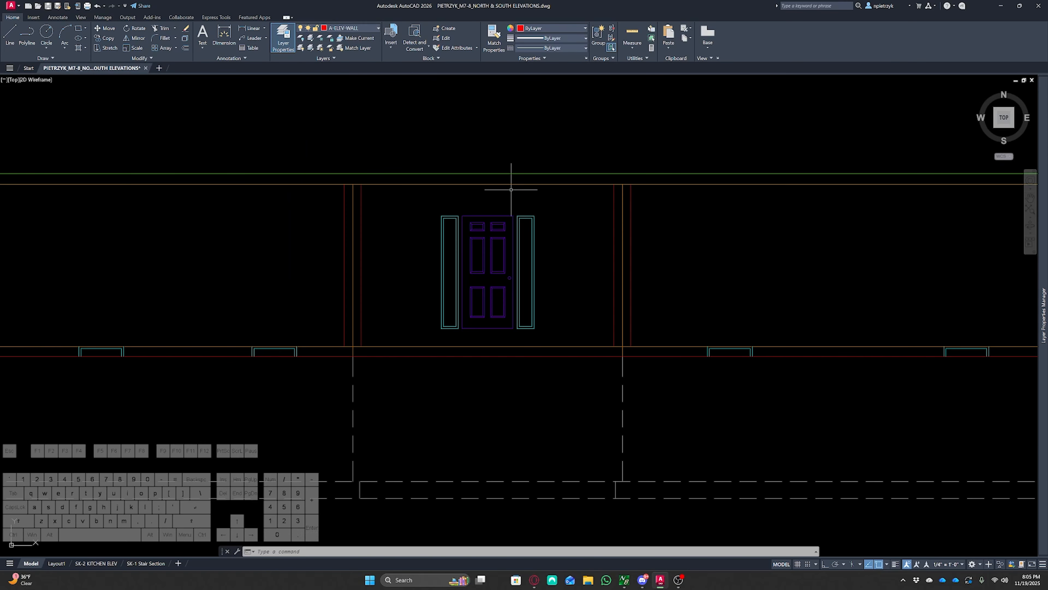
pyautogui.scroll(2, 493, 349)
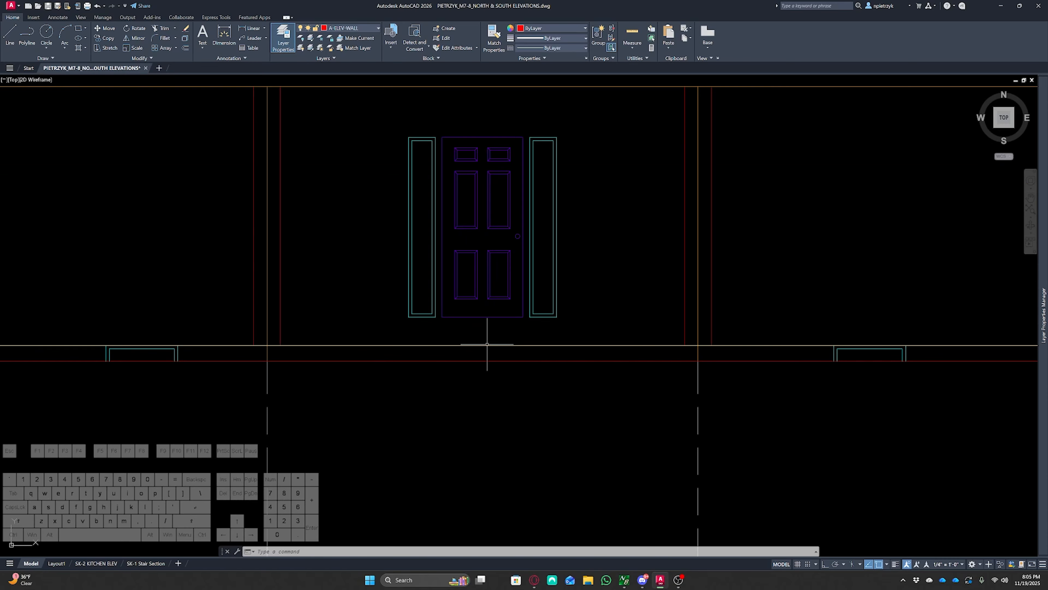
# Draw a vertical line from the midpoint of the door's bottom edge down to the line below
pyautogui.write('l')
pyautogui.press('Return')
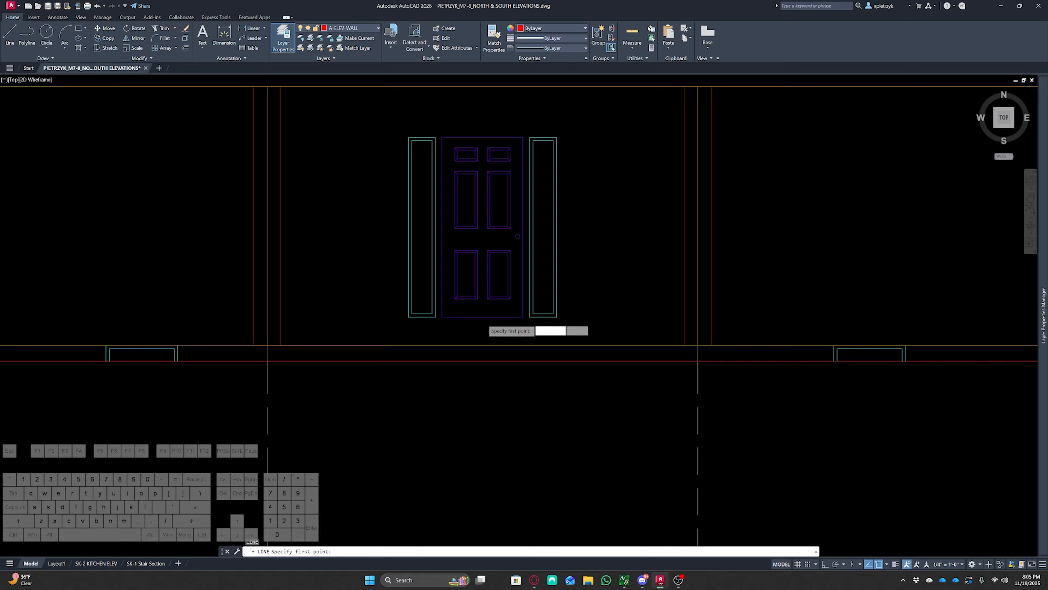
pyautogui.scroll(4, 482, 316)
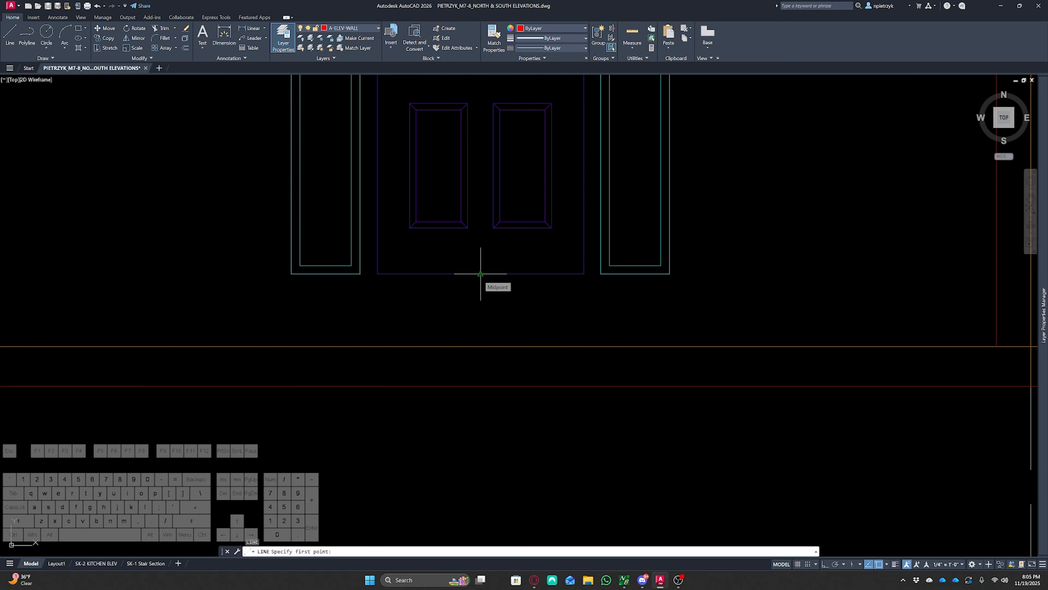
pyautogui.click(481, 273)
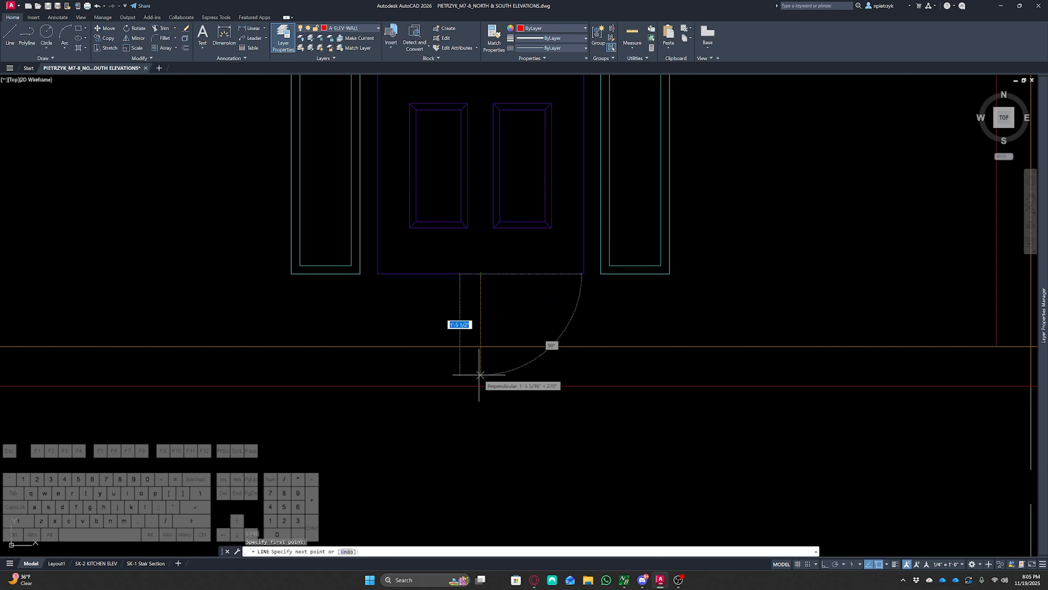
pyautogui.click(480, 386)
pyautogui.press('Escape')
pyautogui.press('Escape')
pyautogui.press('Escape')
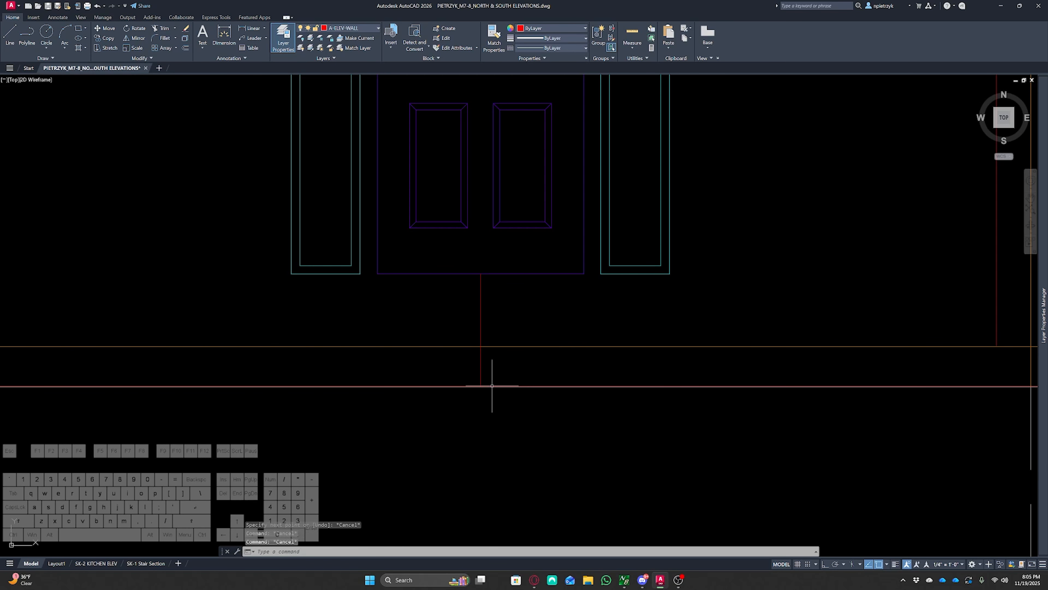
pyautogui.press('Escape')
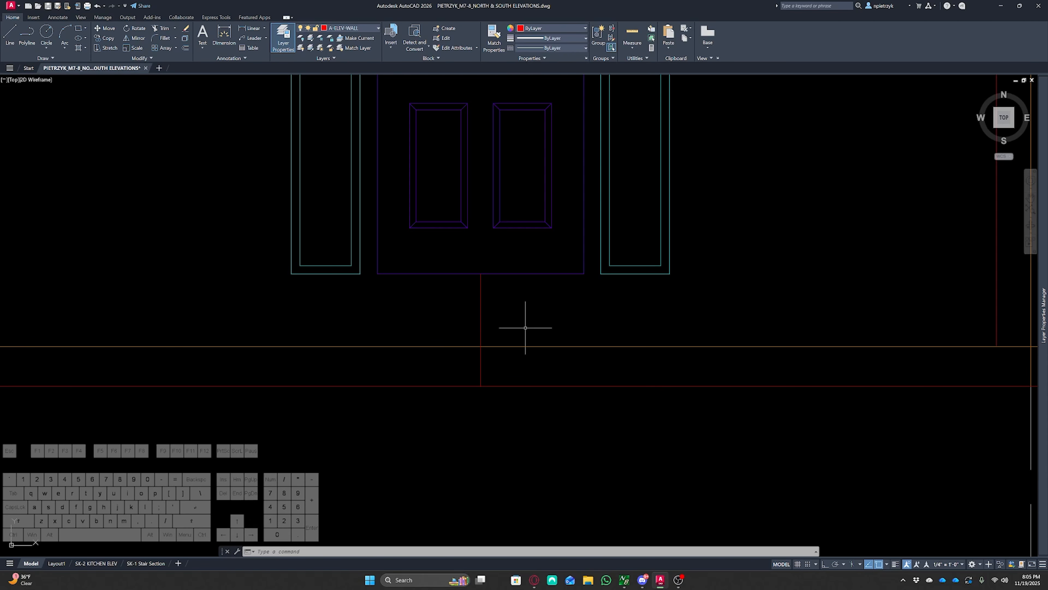
# Divide the new vertical line into 3 equal segments
pyautogui.write('iv')
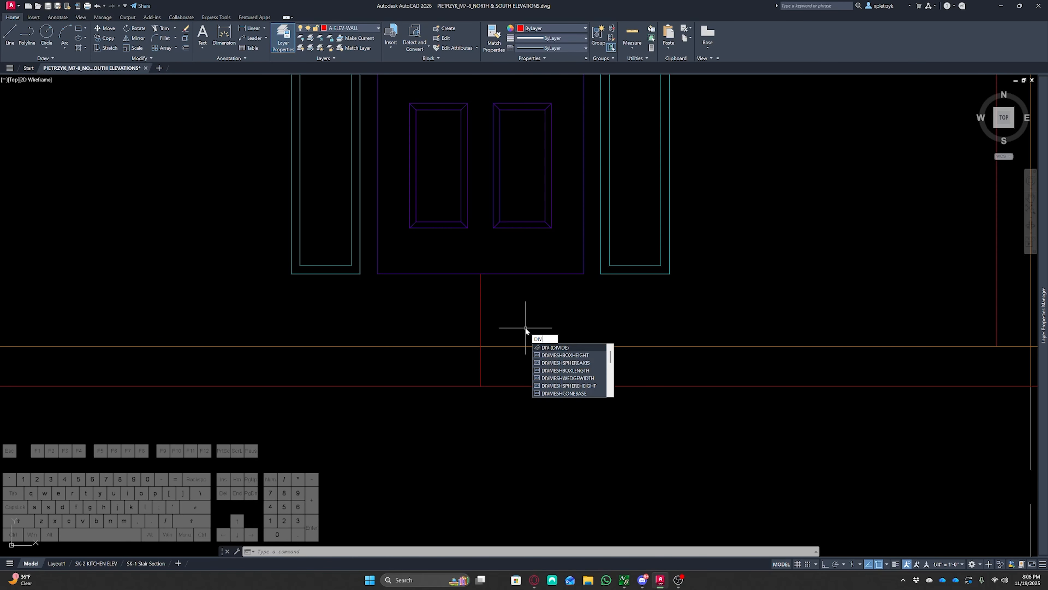
pyautogui.press('Return')
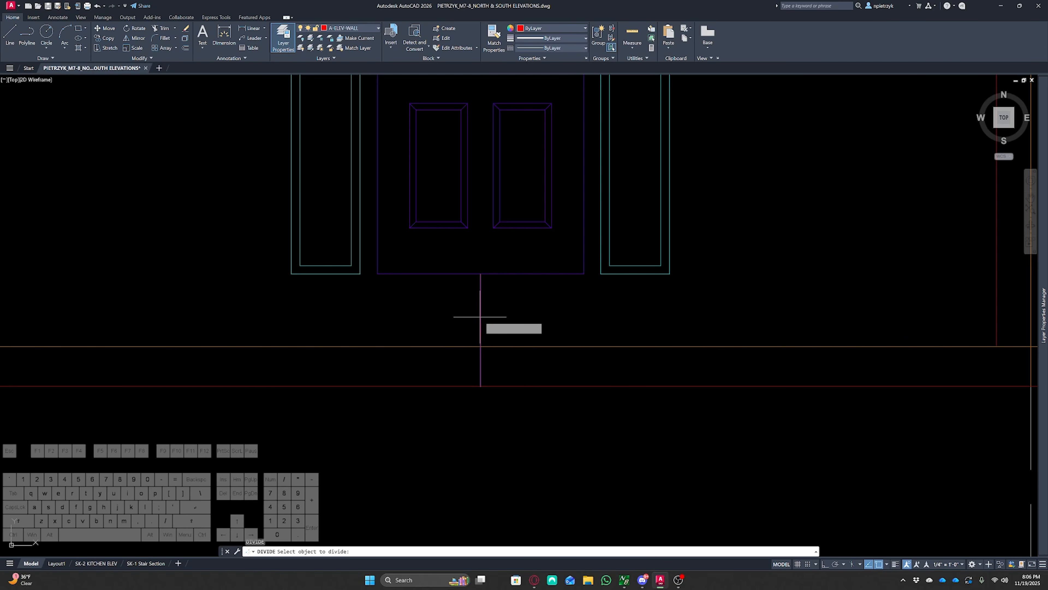
pyautogui.click(480, 316)
pyautogui.press('Return')
pyautogui.press('Escape')
pyautogui.press('Escape')
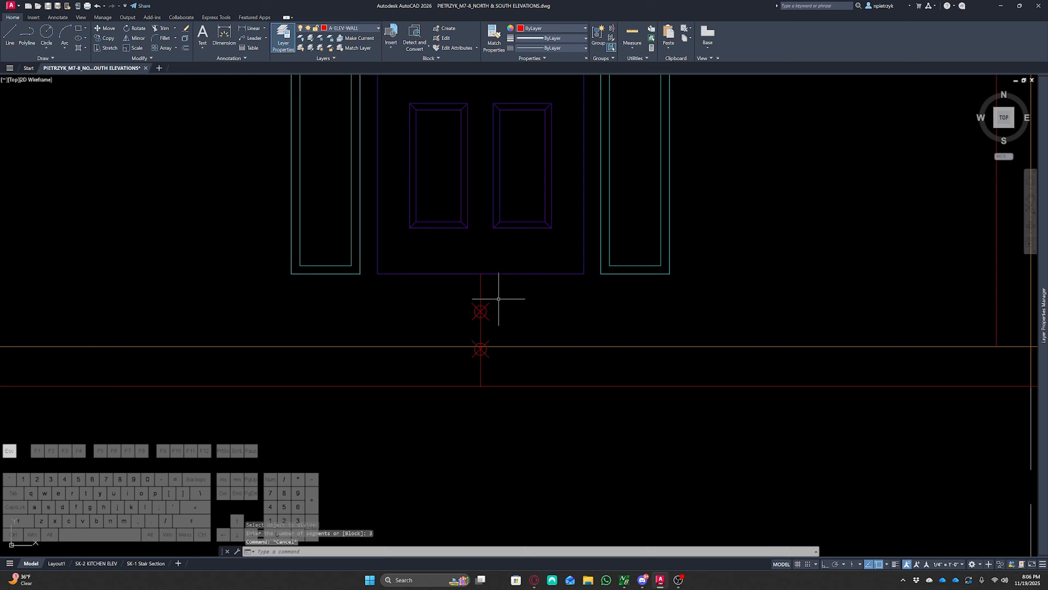
# Examine the front door and step on the reference elevation sheet
pyautogui.scroll(-12, 371, 305)
pyautogui.moveTo(643, 369); pyautogui.dragTo(623, 312, button='middle')
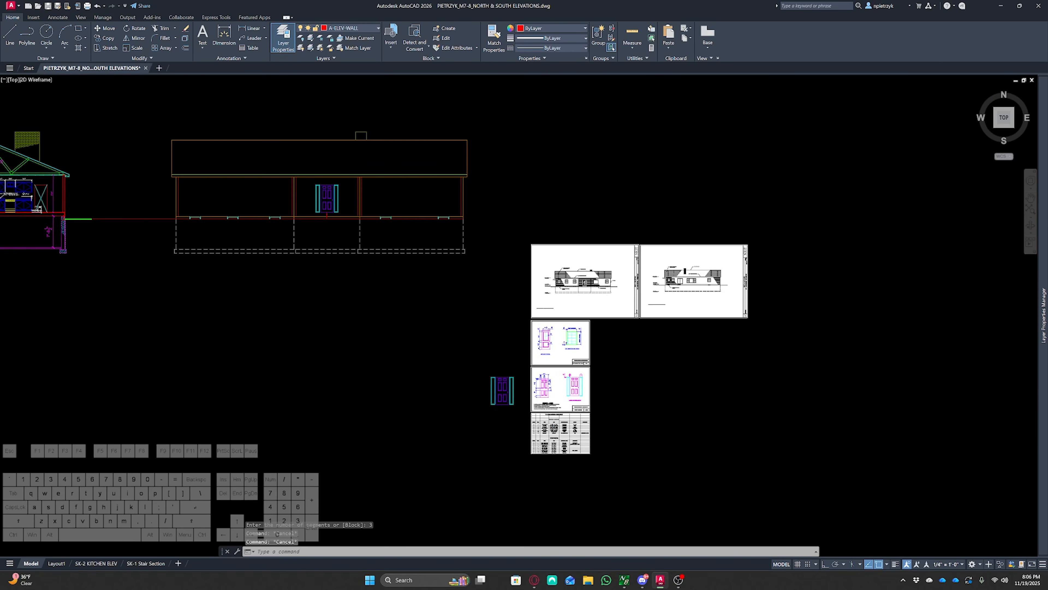
pyautogui.scroll(15, 623, 311)
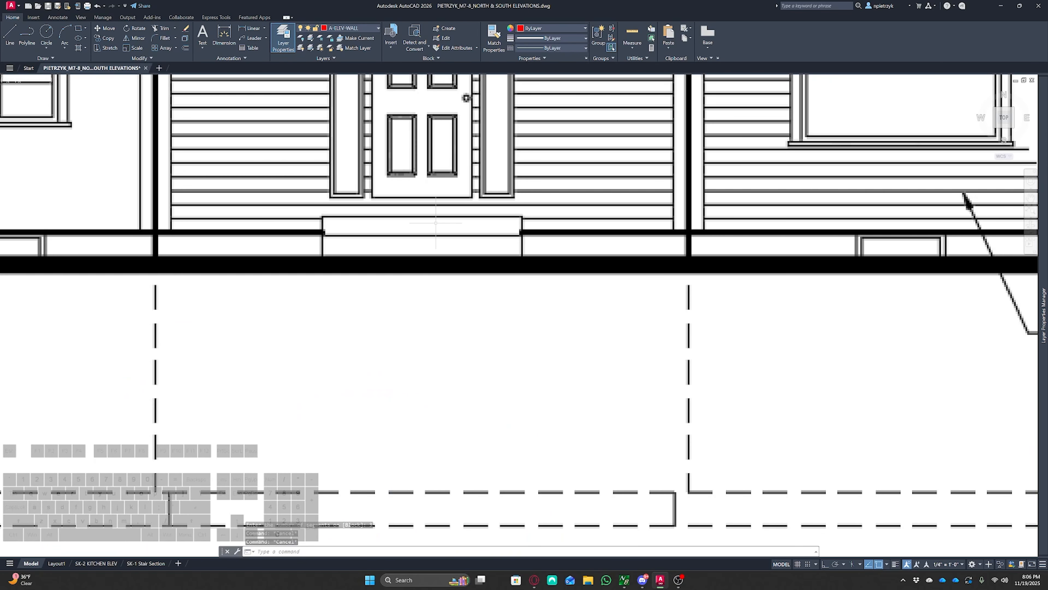
pyautogui.scroll(-4, 453, 248)
pyautogui.moveTo(421, 293); pyautogui.dragTo(948, 476, button='middle')
pyautogui.scroll(-2, 668, 390)
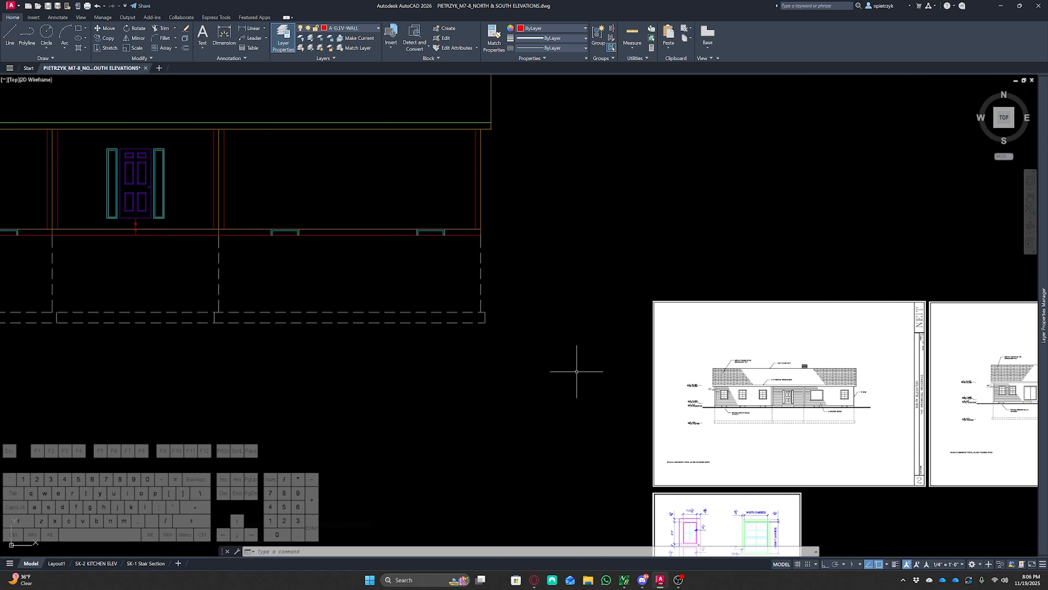
pyautogui.moveTo(331, 303); pyautogui.dragTo(585, 316, button='middle')
pyautogui.scroll(8, 392, 238)
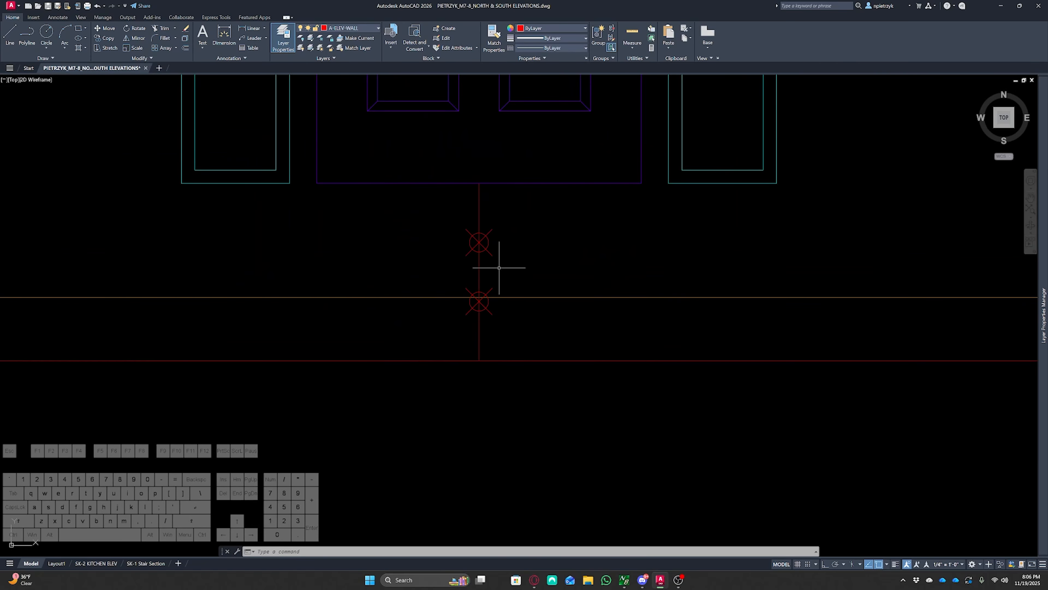
# Draw a 3' line leftward from the upper division point, then a vertical line from its end down to the line below
pyautogui.write('l')
pyautogui.press('Return')
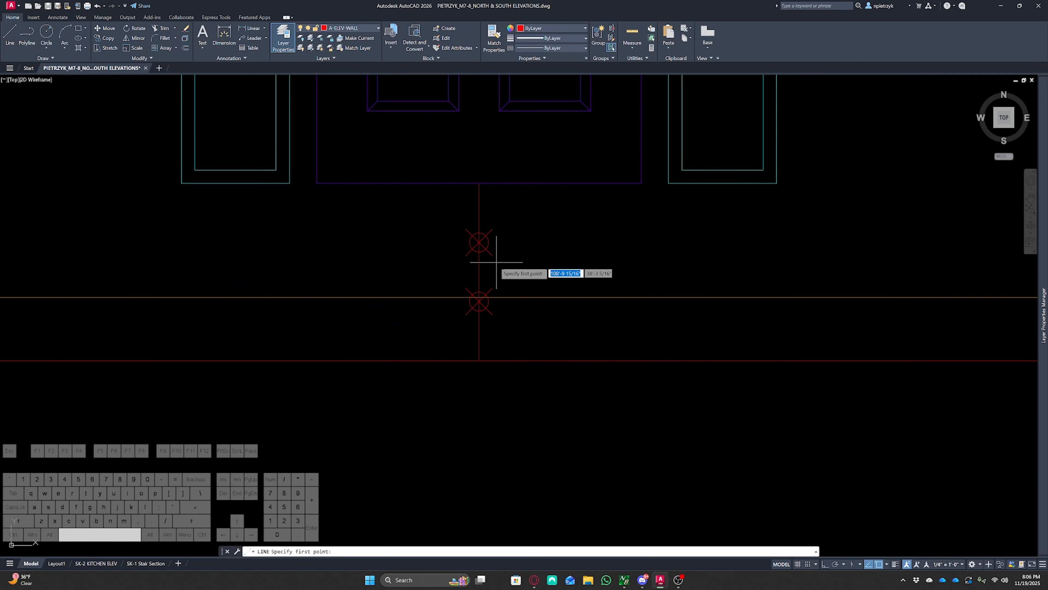
pyautogui.click(479, 243)
pyautogui.write("3'")
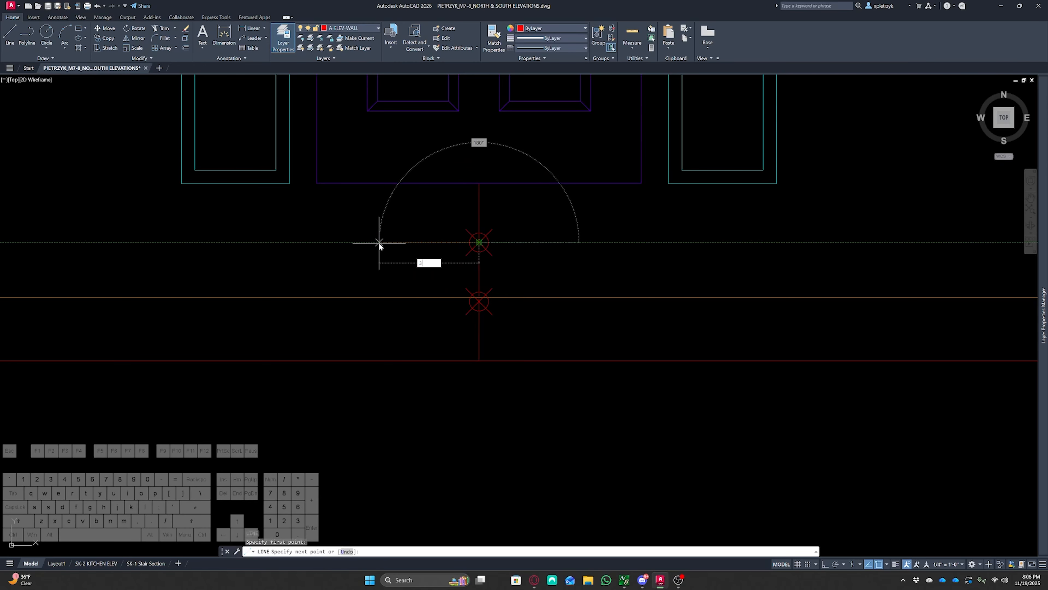
pyautogui.press('Return')
pyautogui.press('Escape')
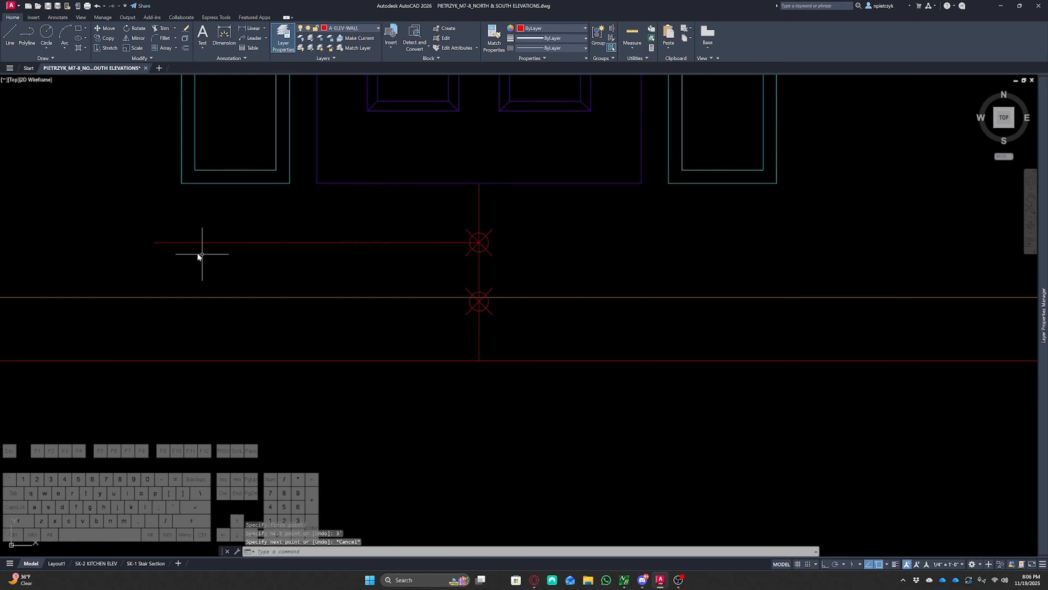
pyautogui.press('Return')
pyautogui.click(154, 242)
pyautogui.click(154, 361)
pyautogui.press('Escape')
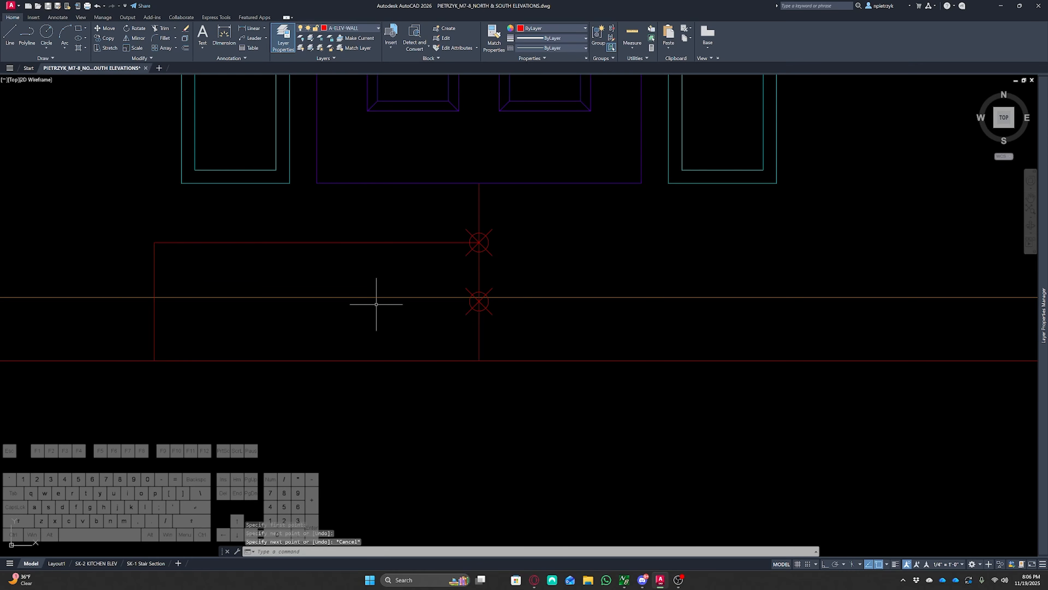
# Copy the 3' horizontal line down to the level of the lower division point
pyautogui.click(427, 242)
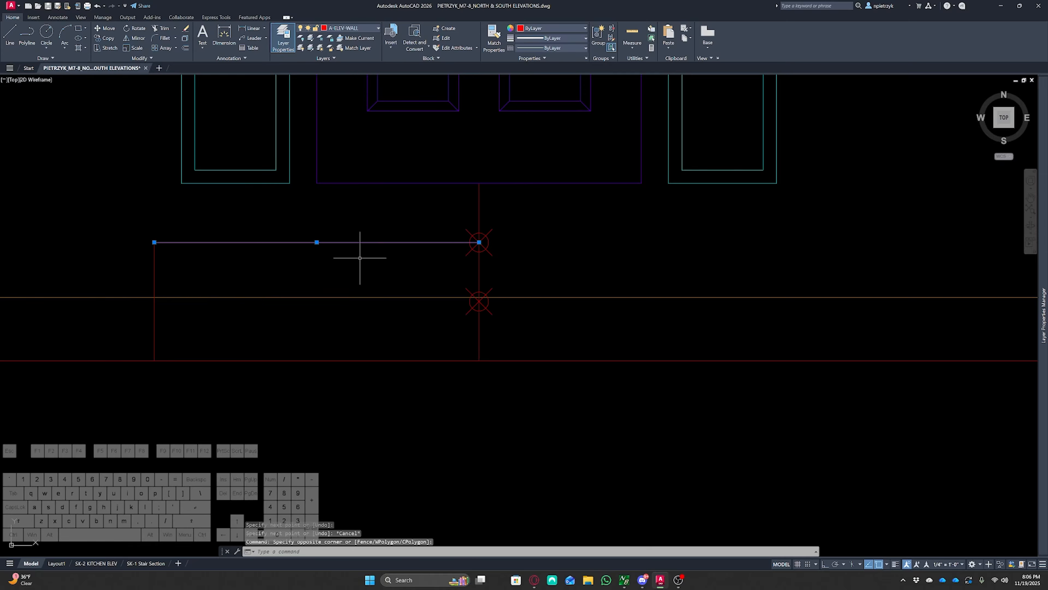
pyautogui.hotkey('ctrl', 'c')
pyautogui.hotkey('ctrl', 'v')
pyautogui.click(154, 302)
pyautogui.press('Escape')
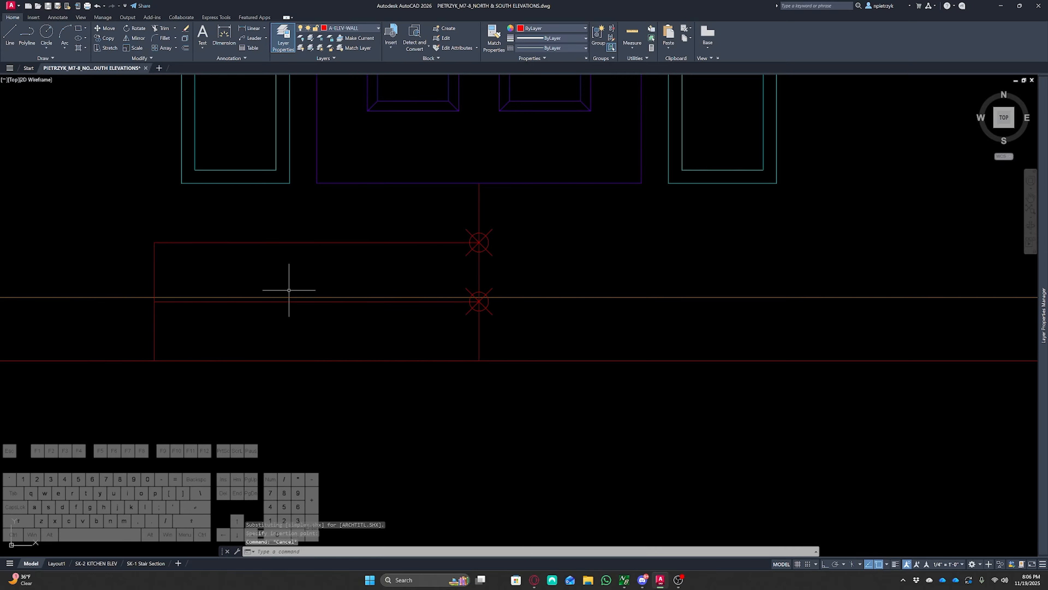
pyautogui.click(132, 227)
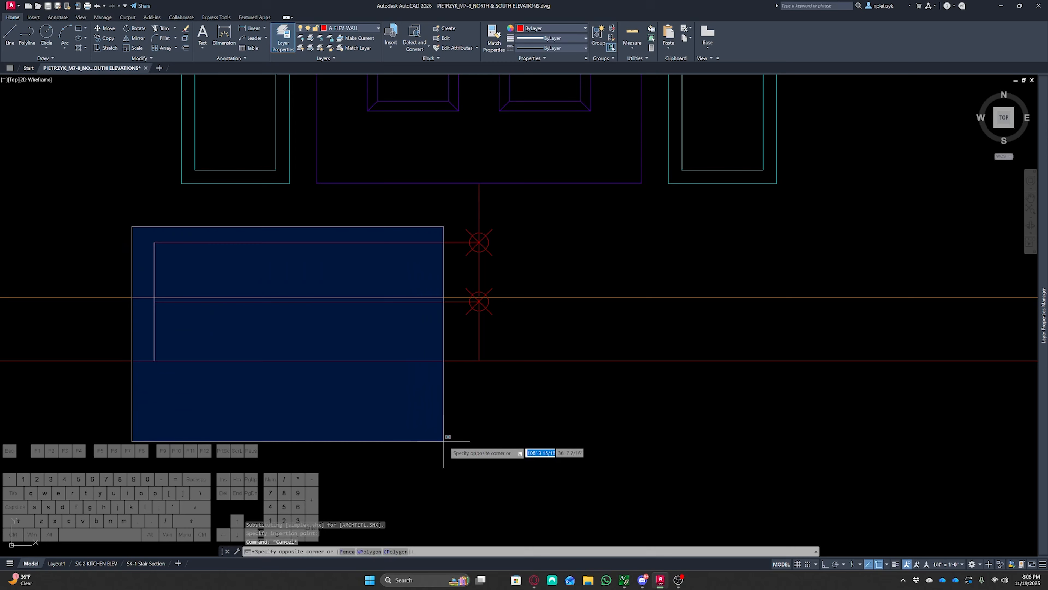
pyautogui.click(629, 443)
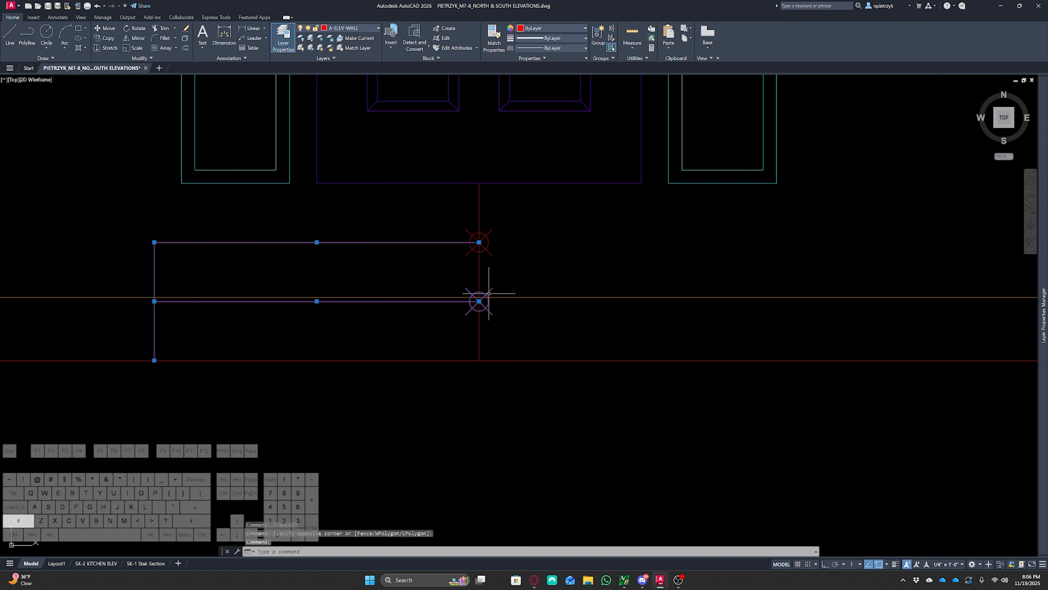
pyautogui.write('mi')
pyautogui.press('Return')
pyautogui.click(479, 360)
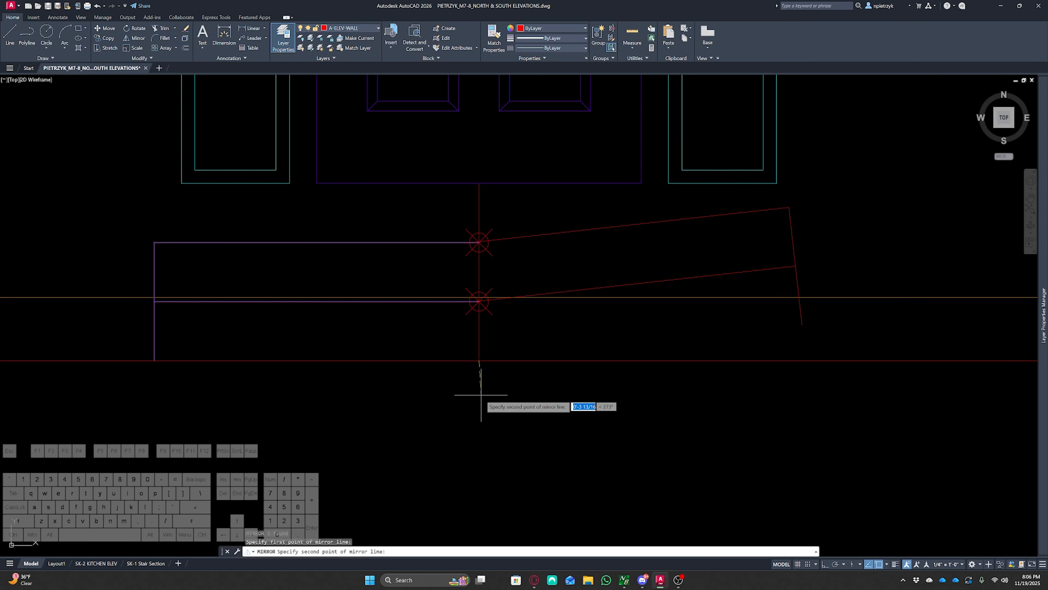
pyautogui.click(480, 395)
pyautogui.press('Escape')
# Mirror the left half of the front step's lines about the vertical centre line, keeping the originals
pyautogui.click(183, 326)
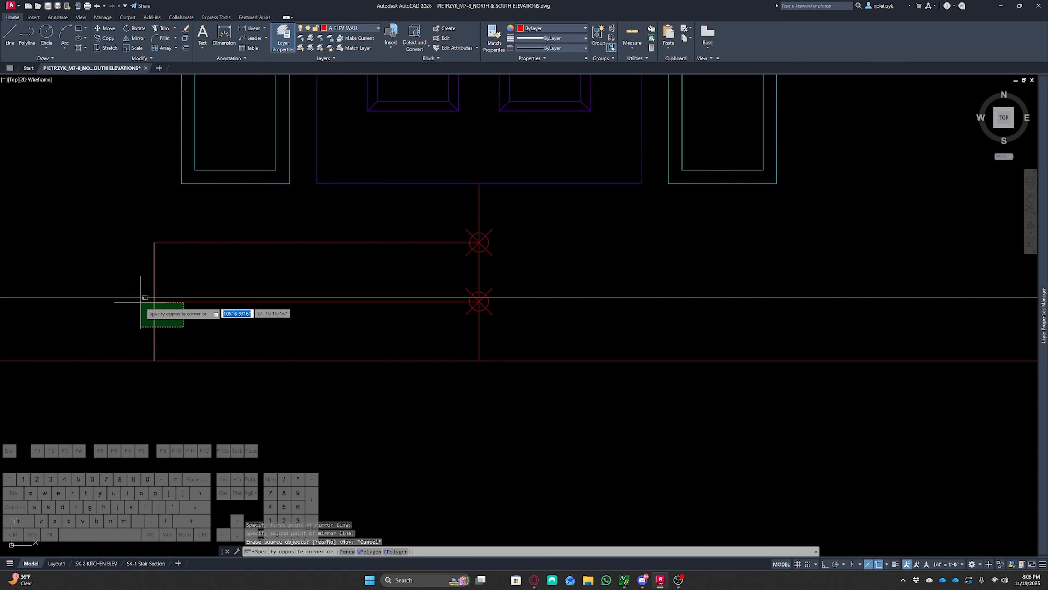
pyautogui.click(140, 300)
pyautogui.click(175, 251)
pyautogui.click(164, 225)
pyautogui.write('mi')
pyautogui.press('space')
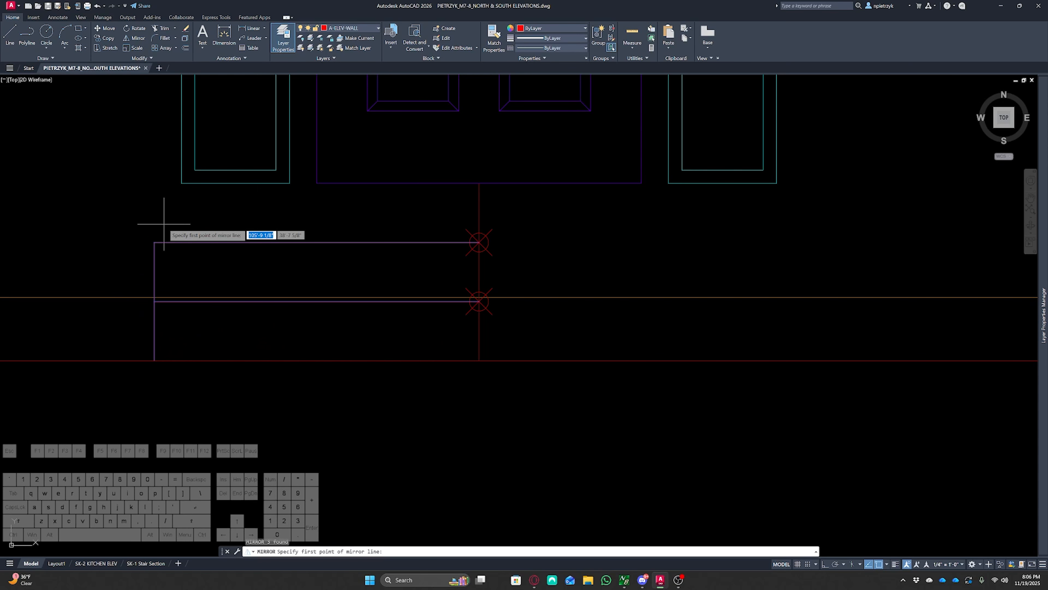
pyautogui.press('F8')
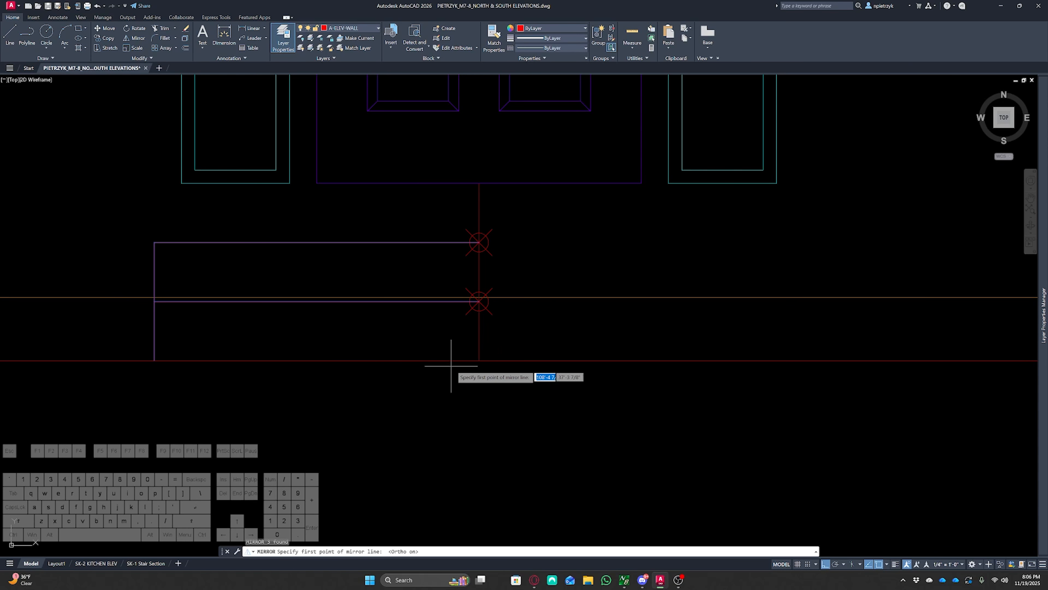
pyautogui.click(479, 363)
pyautogui.click(480, 408)
pyautogui.click(499, 439)
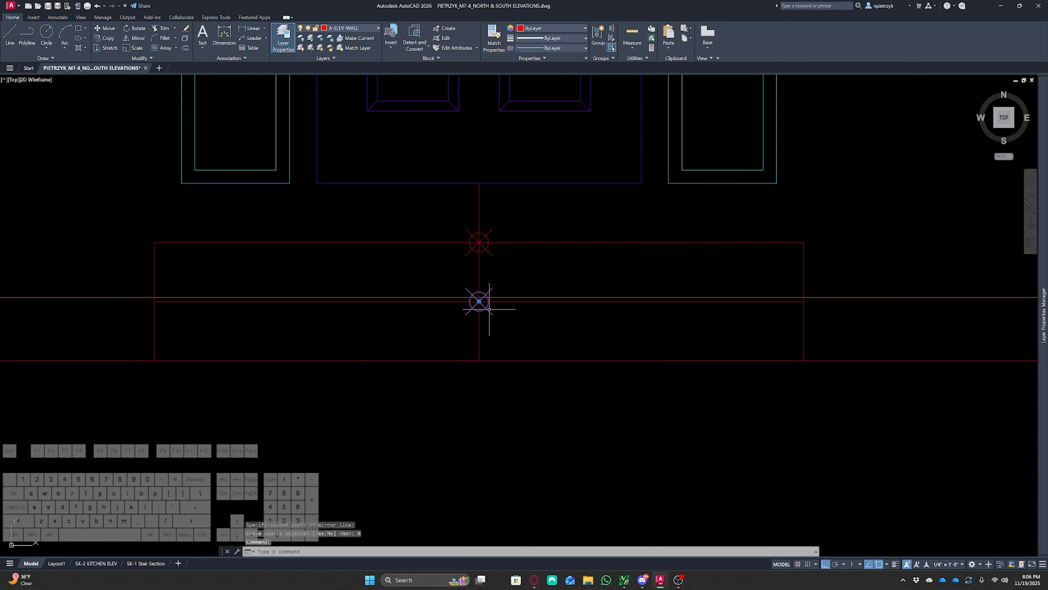
# Delete the vertical centre line and its division points
pyautogui.click(489, 250)
pyautogui.click(451, 211)
pyautogui.press('Delete')
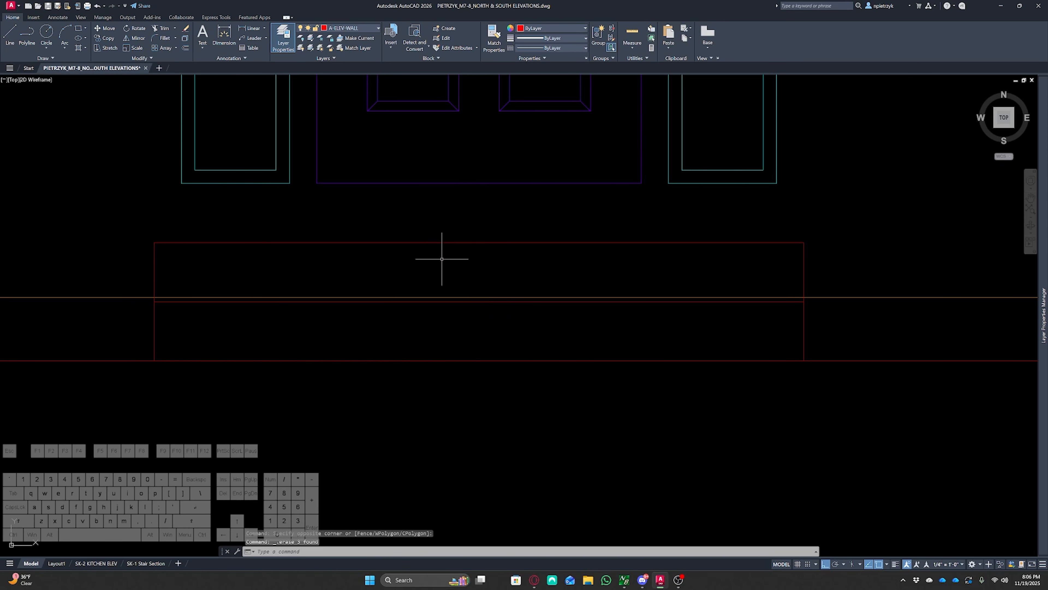
pyautogui.write('tr')
pyautogui.press('Return')
pyautogui.press('Escape')
# Examine the drawn elevation and the reference elevation sheets for window positions
pyautogui.scroll(-4, 489, 310)
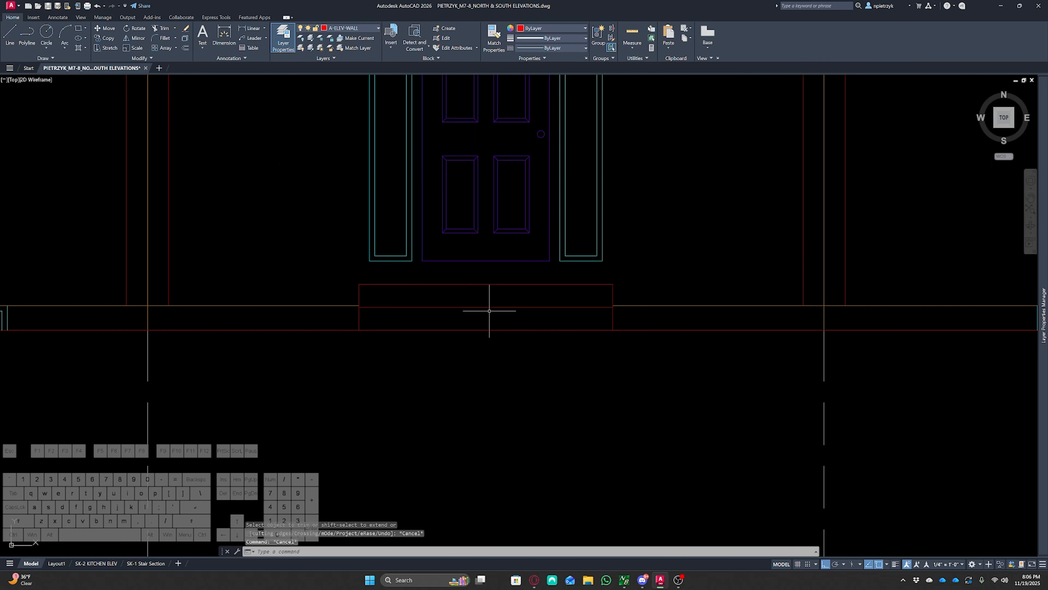
pyautogui.scroll(-2, 525, 398)
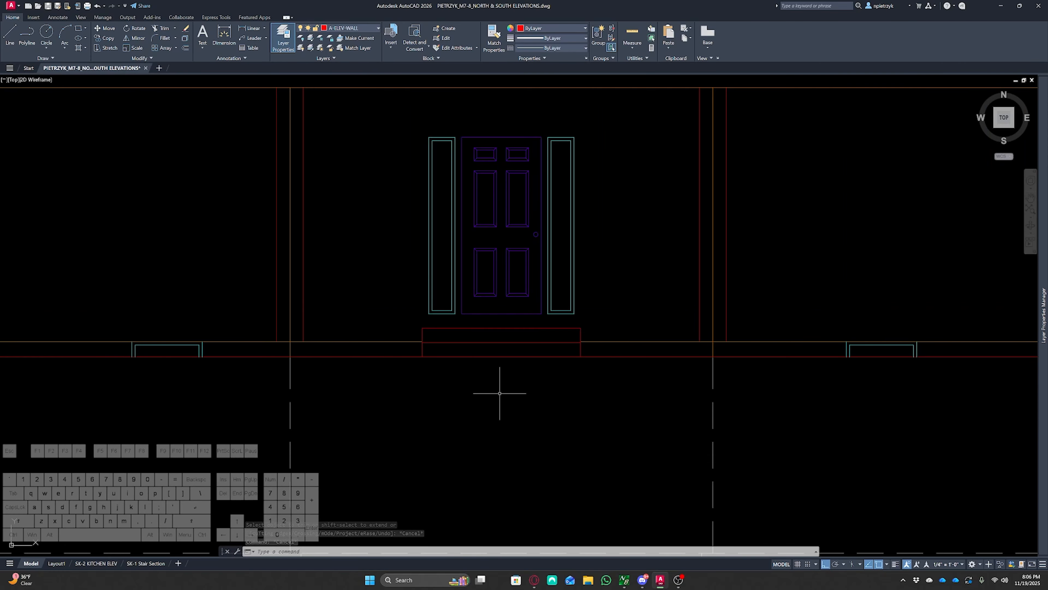
pyautogui.scroll(-4, 498, 398)
pyautogui.scroll(2, 150, 315)
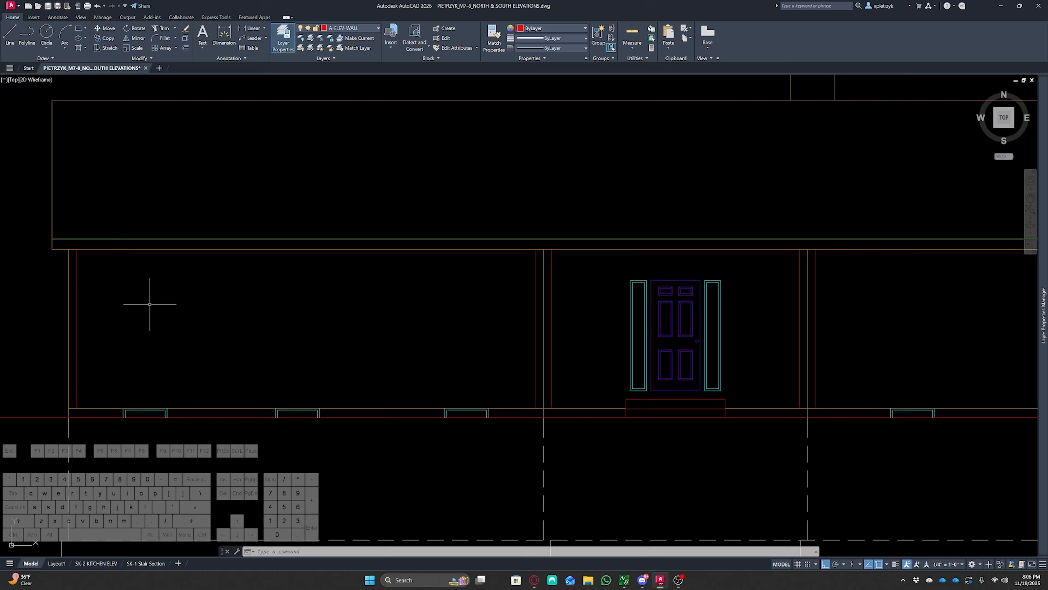
pyautogui.moveTo(799, 330); pyautogui.dragTo(504, 332, button='middle')
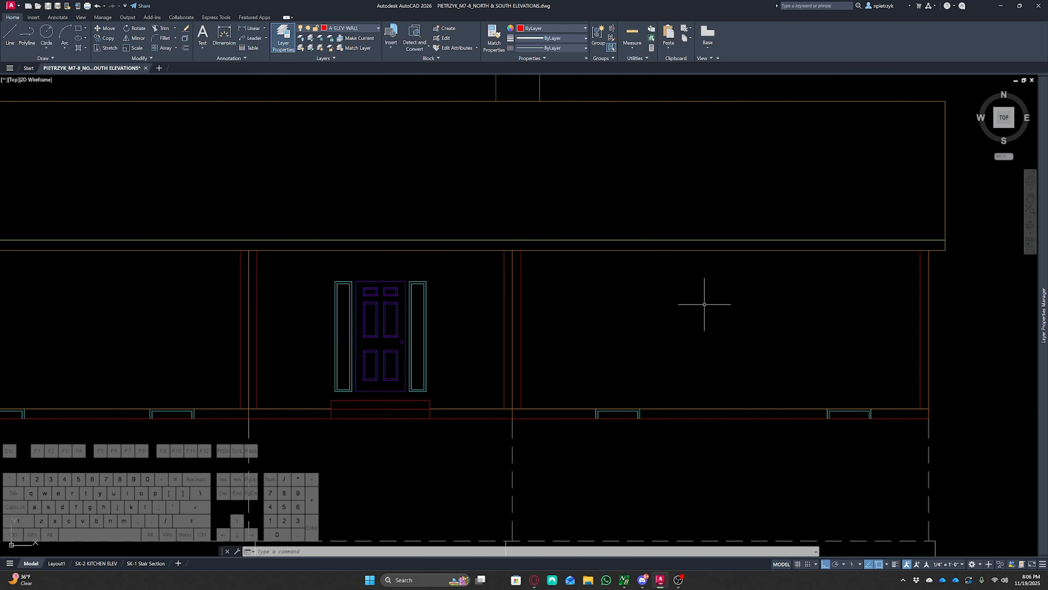
pyautogui.scroll(-3, 827, 320)
pyautogui.moveTo(817, 338); pyautogui.dragTo(286, 179, button='middle')
pyautogui.scroll(3, 652, 322)
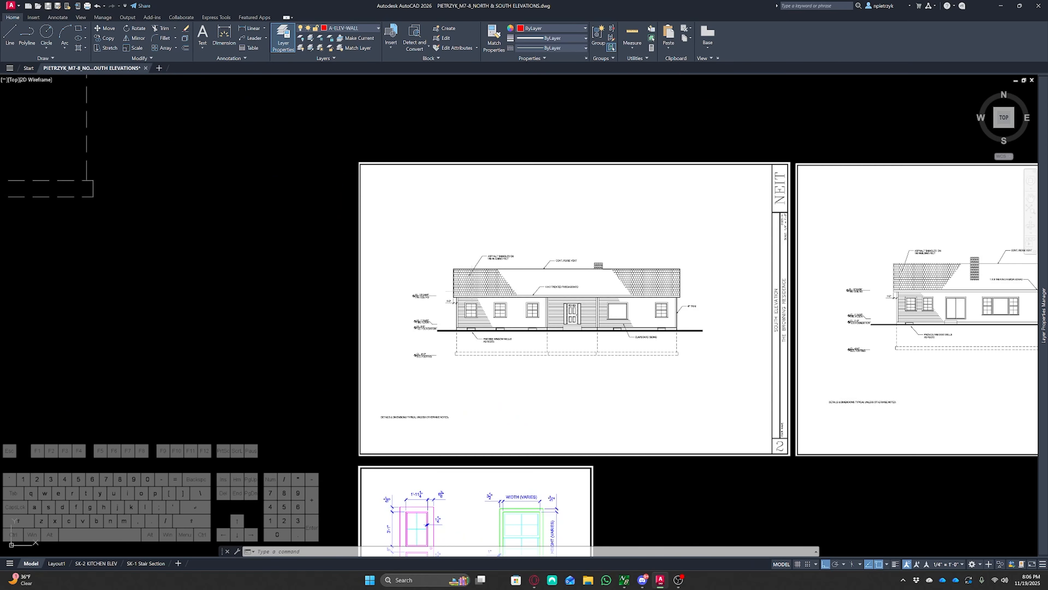
pyautogui.scroll(-3, 333, 317)
pyautogui.moveTo(290, 306); pyautogui.dragTo(588, 373, button='middle')
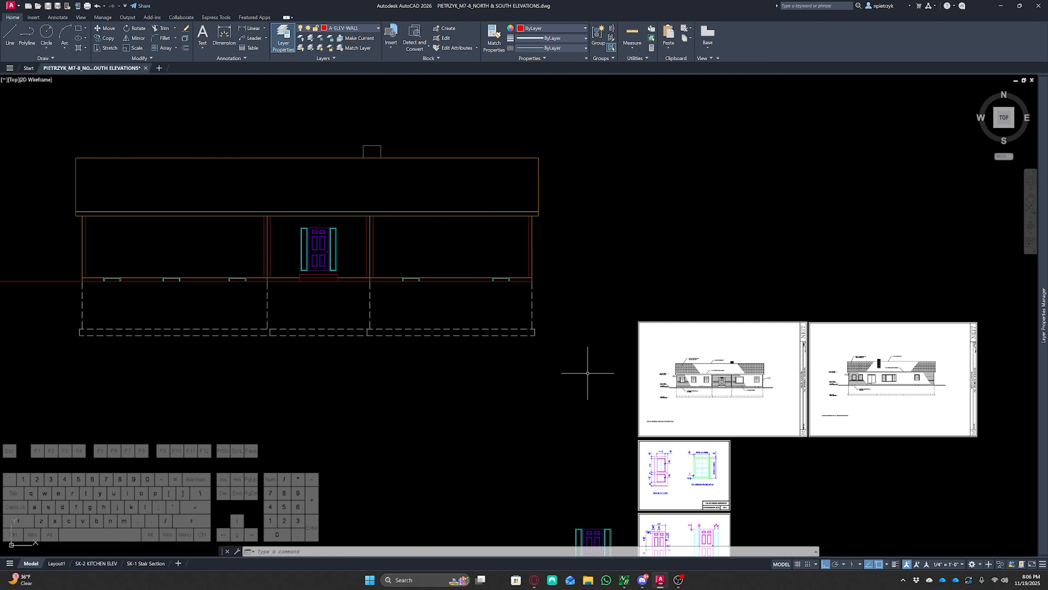
# Cast vertical rays down from both edges of a window A on the floor plan
pyautogui.moveTo(409, 282); pyautogui.dragTo(553, 485, button='middle')
pyautogui.moveTo(486, 309); pyautogui.dragTo(576, 460, button='middle')
pyautogui.scroll(8, 331, 254)
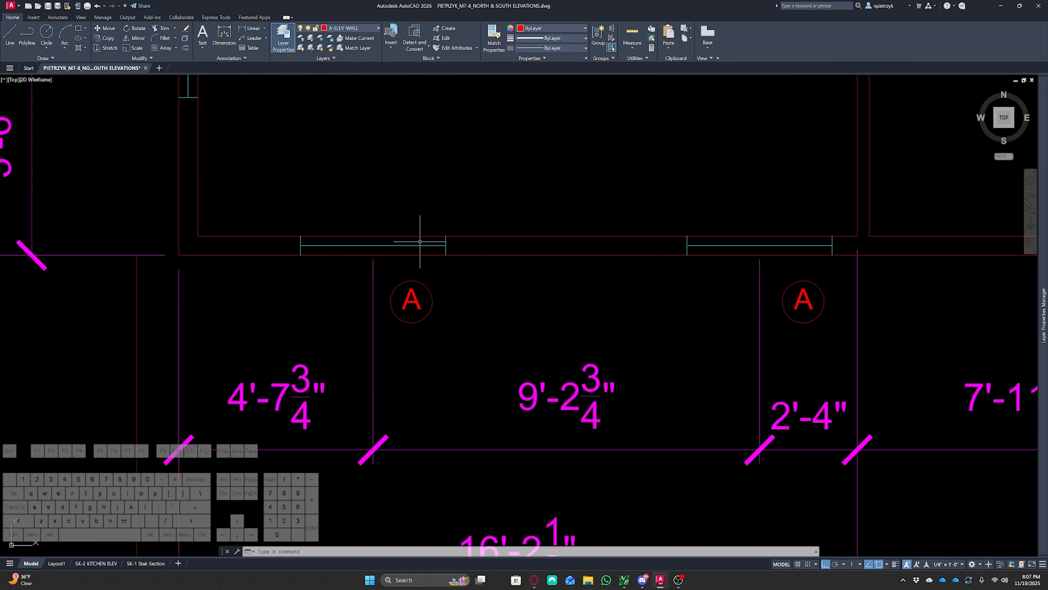
pyautogui.write('ray')
pyautogui.press('Return')
pyautogui.click(301, 255)
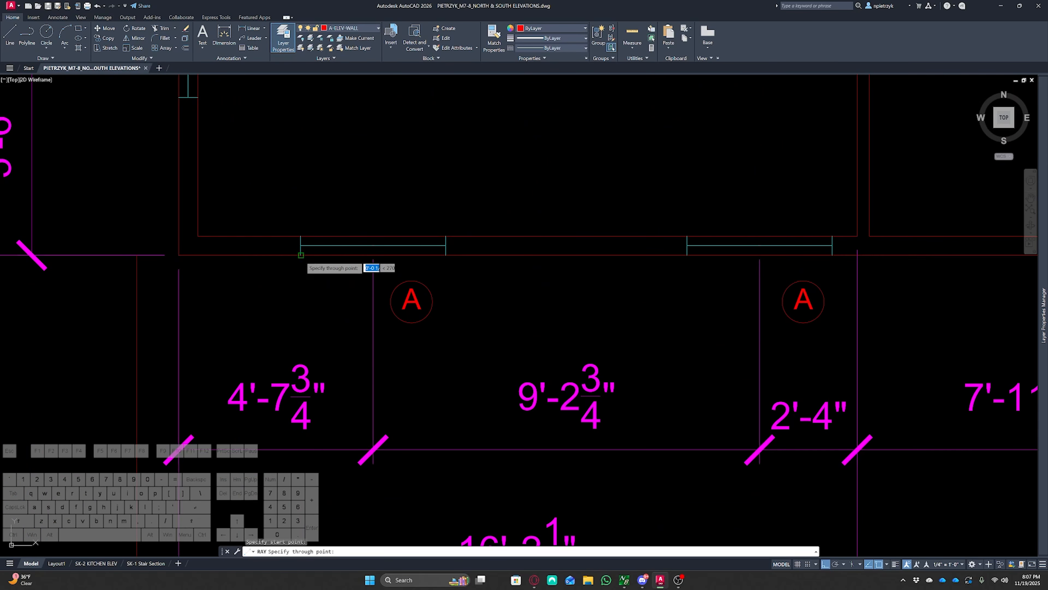
pyautogui.click(307, 330)
pyautogui.press('Return')
pyautogui.press('Return')
pyautogui.click(446, 255)
pyautogui.click(451, 297)
pyautogui.press('Escape')
pyautogui.press('Escape')
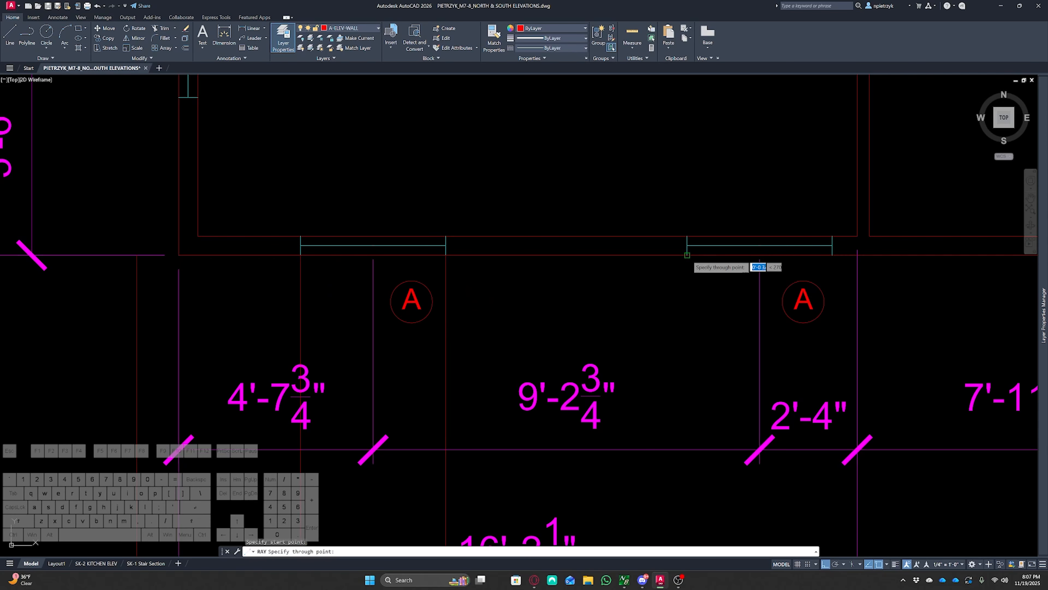
# Cast a vertical ray down from the right edge of the window B opening on the floor plan
pyautogui.moveTo(753, 304); pyautogui.dragTo(246, 261, button='middle')
pyautogui.scroll(-2, 246, 260)
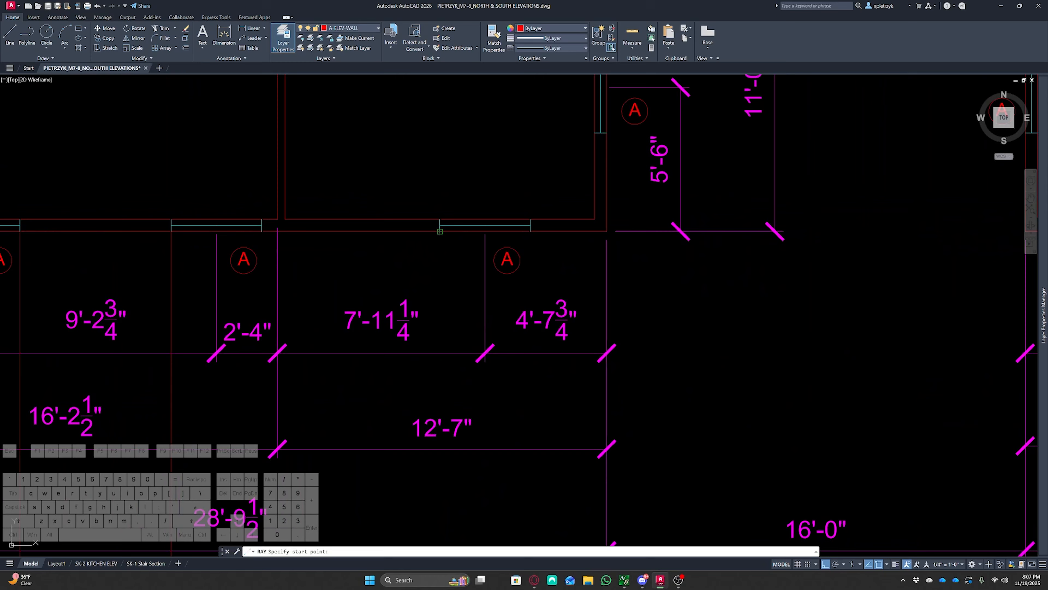
pyautogui.scroll(-3, 476, 298)
pyautogui.scroll(4, 384, 277)
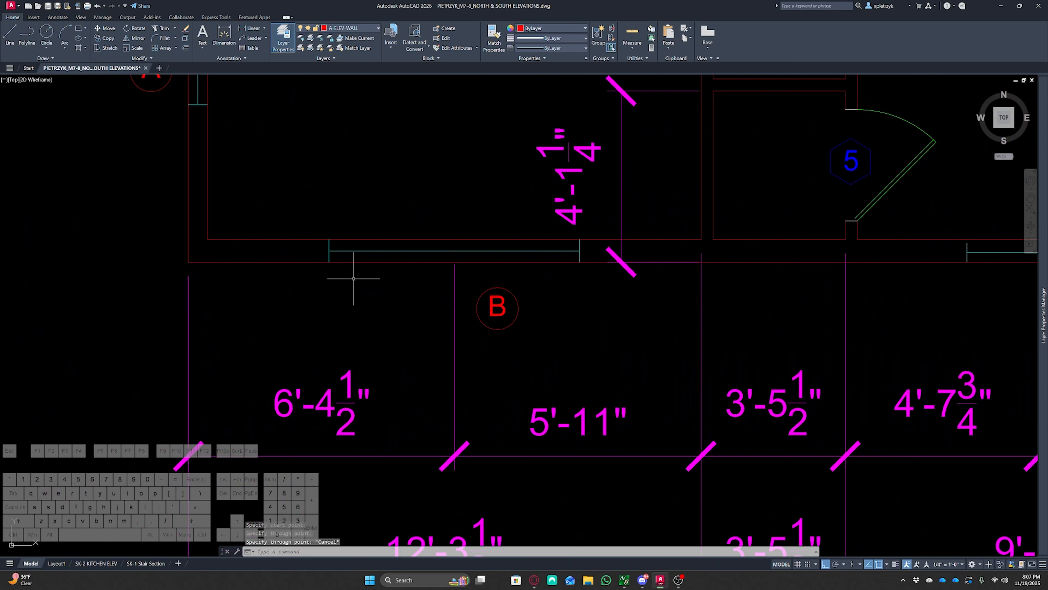
pyautogui.write('ray')
pyautogui.press('space')
pyautogui.click(580, 262)
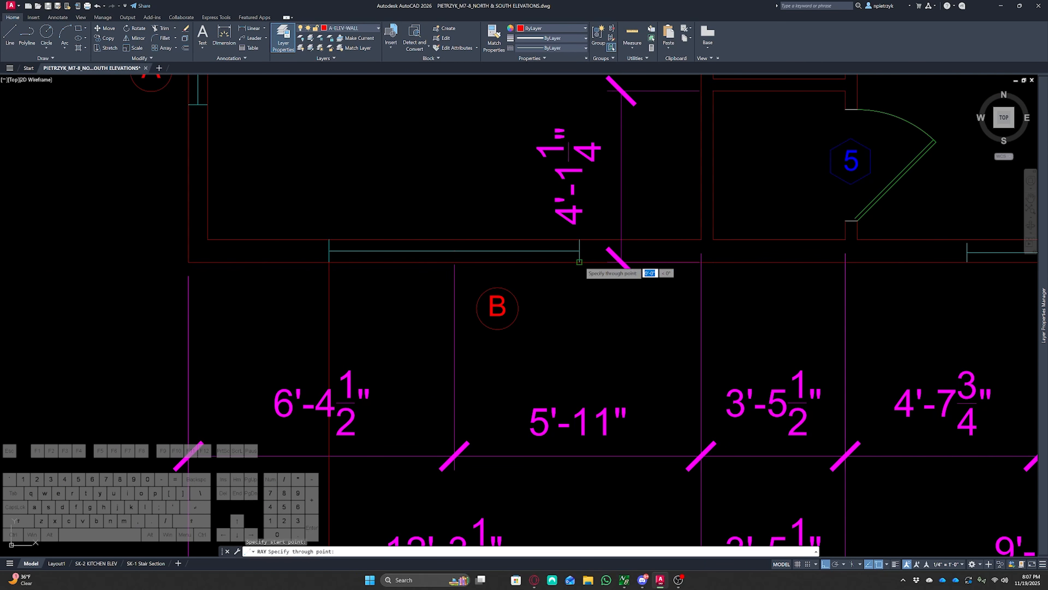
pyautogui.click(566, 306)
pyautogui.press('space')
pyautogui.moveTo(555, 302); pyautogui.dragTo(106, 318, button='middle')
pyautogui.press('space')
pyautogui.press('Escape')
pyautogui.press('Escape')
pyautogui.press('Escape')
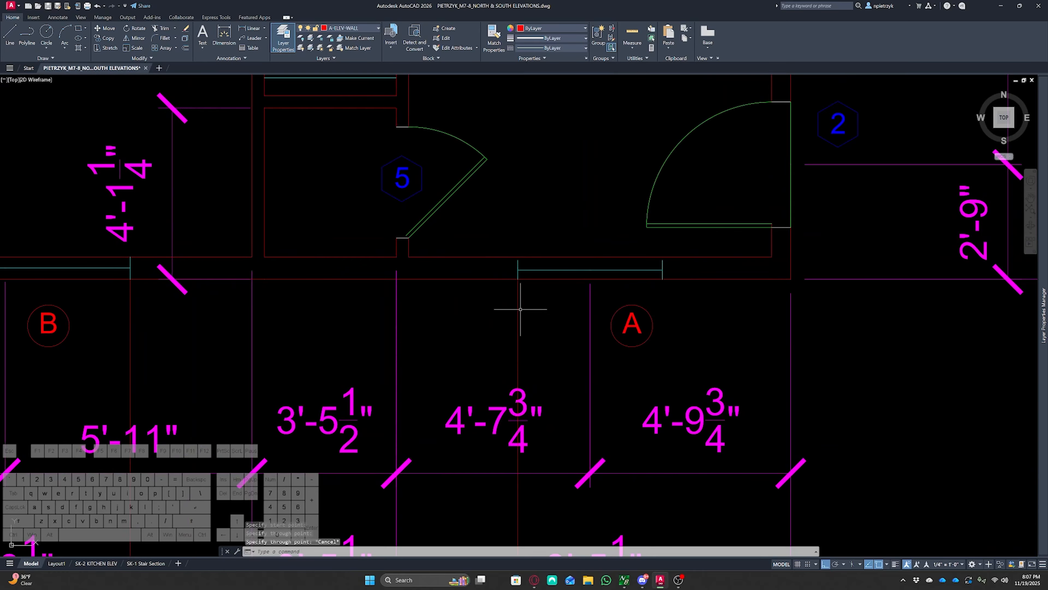
# Examine the window schedule sizes on the reference sheet
pyautogui.scroll(-4, 523, 322)
pyautogui.moveTo(228, 348); pyautogui.dragTo(692, 345, button='middle')
pyautogui.moveTo(211, 290); pyautogui.dragTo(529, 202, button='middle')
pyautogui.scroll(-3, 519, 196)
pyautogui.scroll(-6, 547, 298)
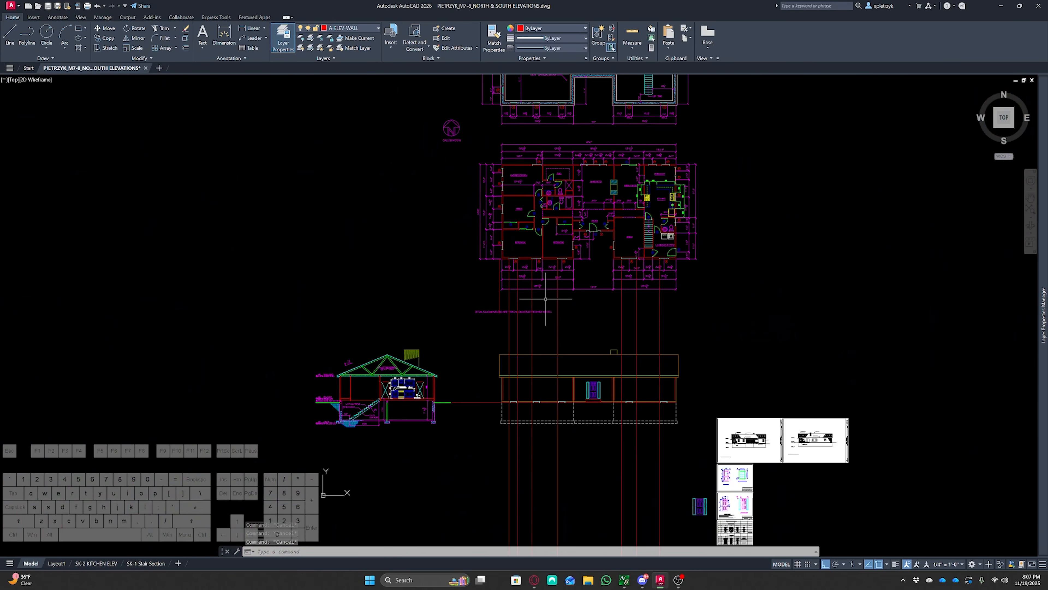
pyautogui.moveTo(553, 313); pyautogui.dragTo(474, 221, button='middle')
pyautogui.scroll(8, 584, 337)
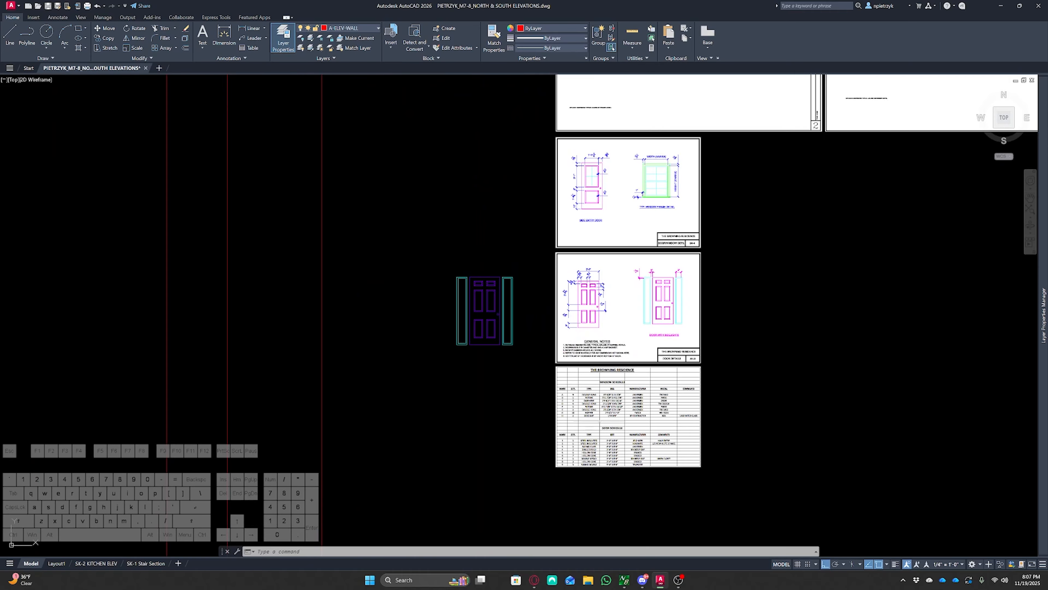
pyautogui.scroll(8, 642, 417)
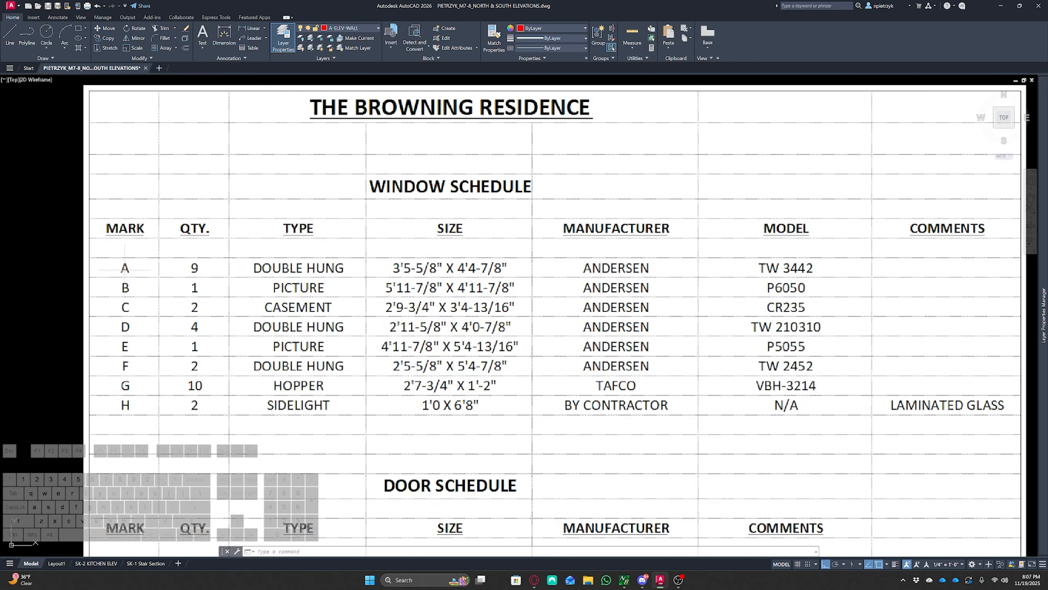
pyautogui.click(71, 253)
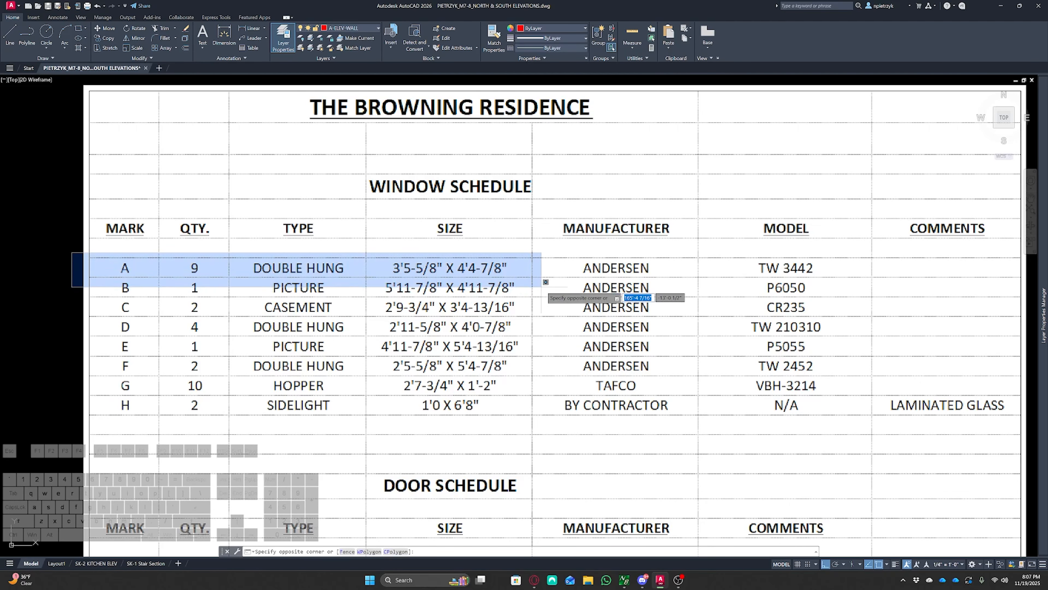
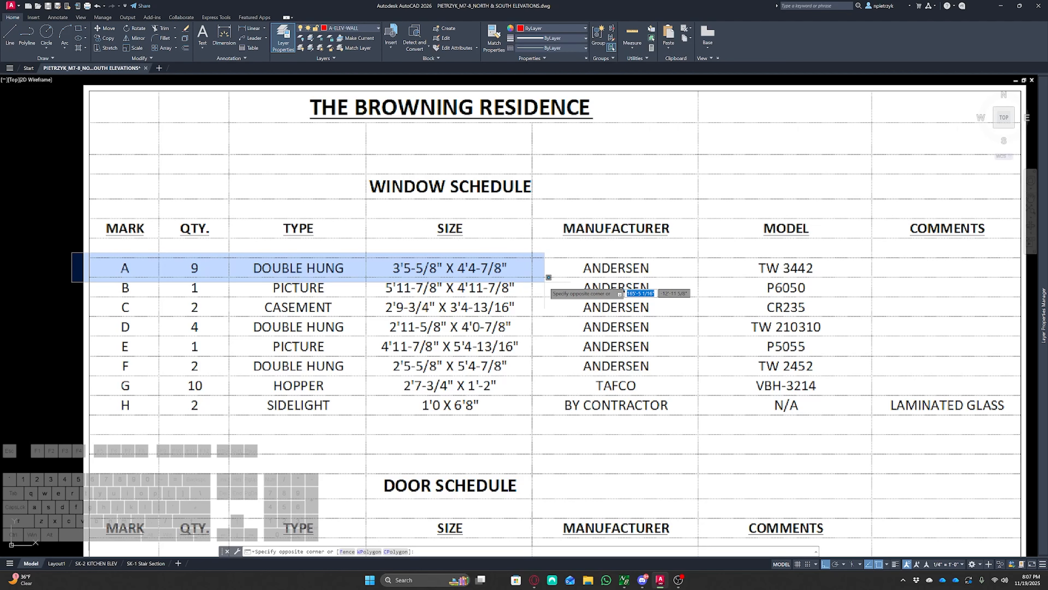
# Cast a horizontal construction line across the elevation at the top of the entry door
pyautogui.press('Escape')
pyautogui.press('Escape')
pyautogui.scroll(-8, 583, 296)
pyautogui.moveTo(351, 267); pyautogui.dragTo(726, 493, button='middle')
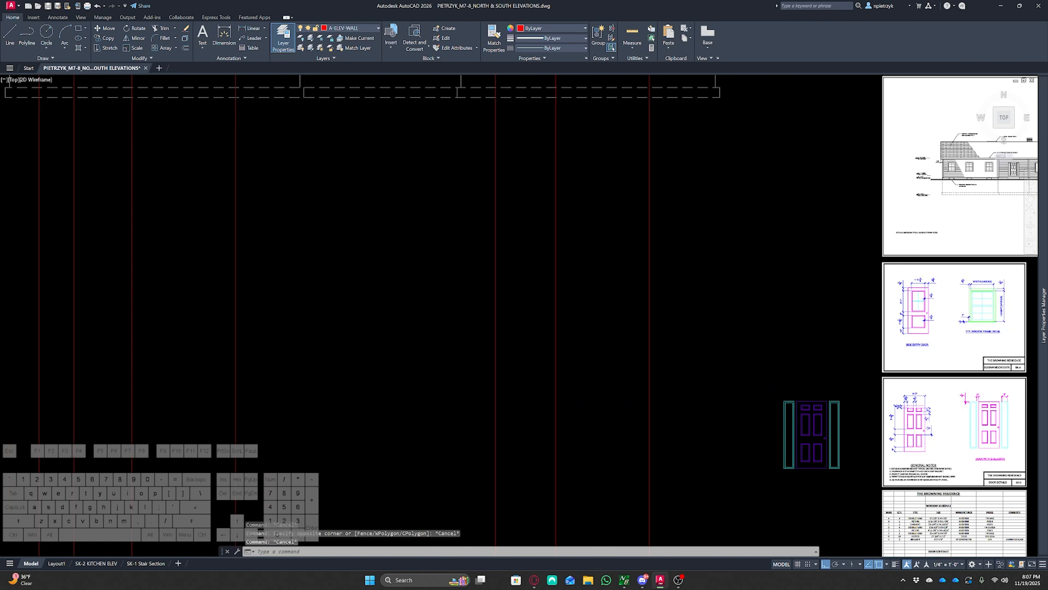
pyautogui.scroll(-4, 435, 315)
pyautogui.moveTo(435, 316); pyautogui.dragTo(574, 412, button='middle')
pyautogui.scroll(8, 550, 258)
pyautogui.scroll(-2, 547, 261)
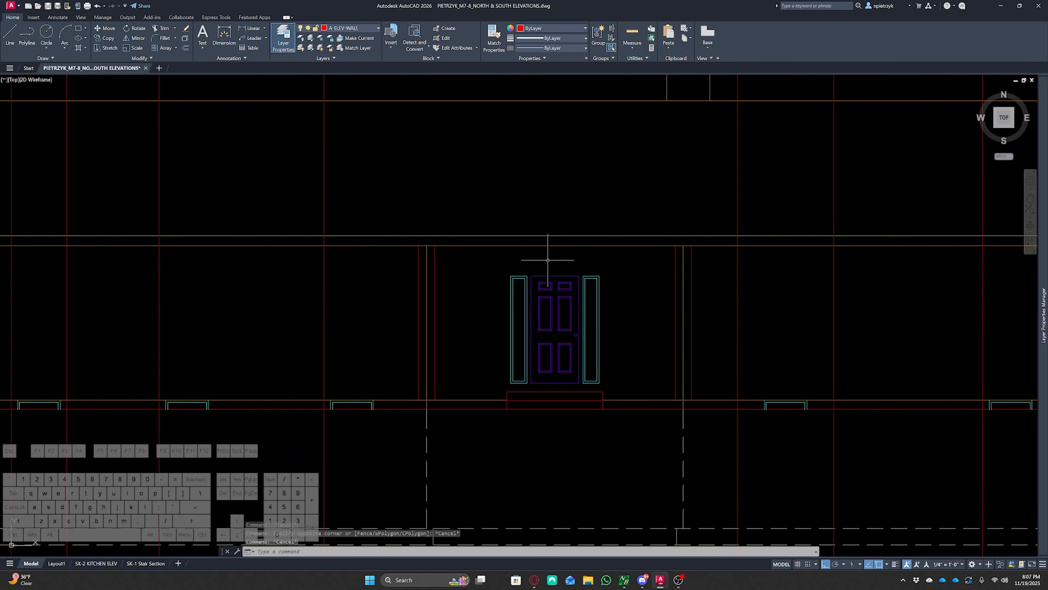
pyautogui.scroll(-2, 545, 256)
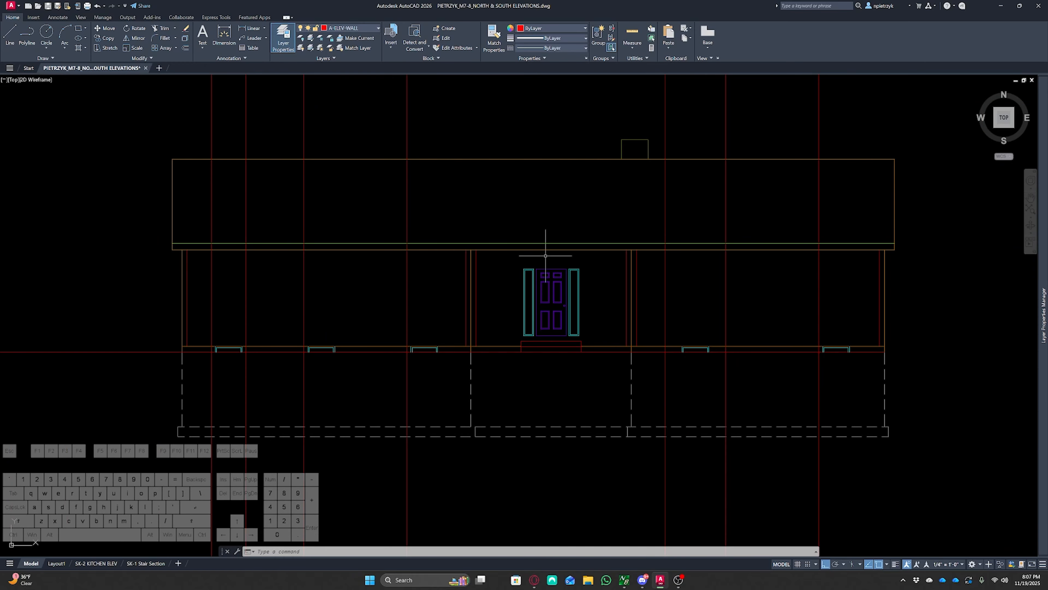
pyautogui.write('l')
pyautogui.press('Return')
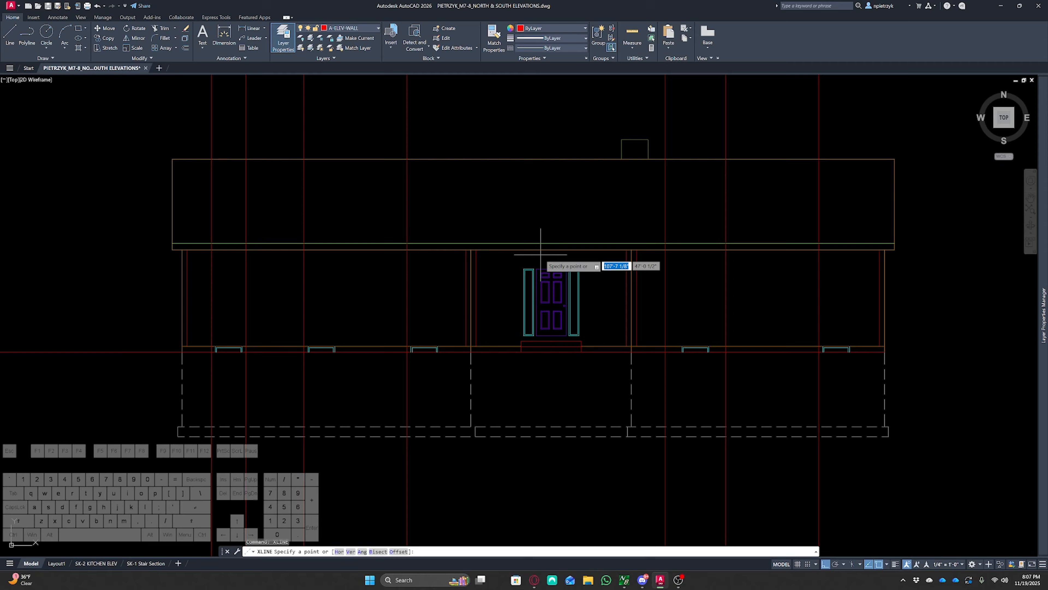
pyautogui.scroll(3, 544, 264)
pyautogui.click(545, 274)
pyautogui.click(674, 269)
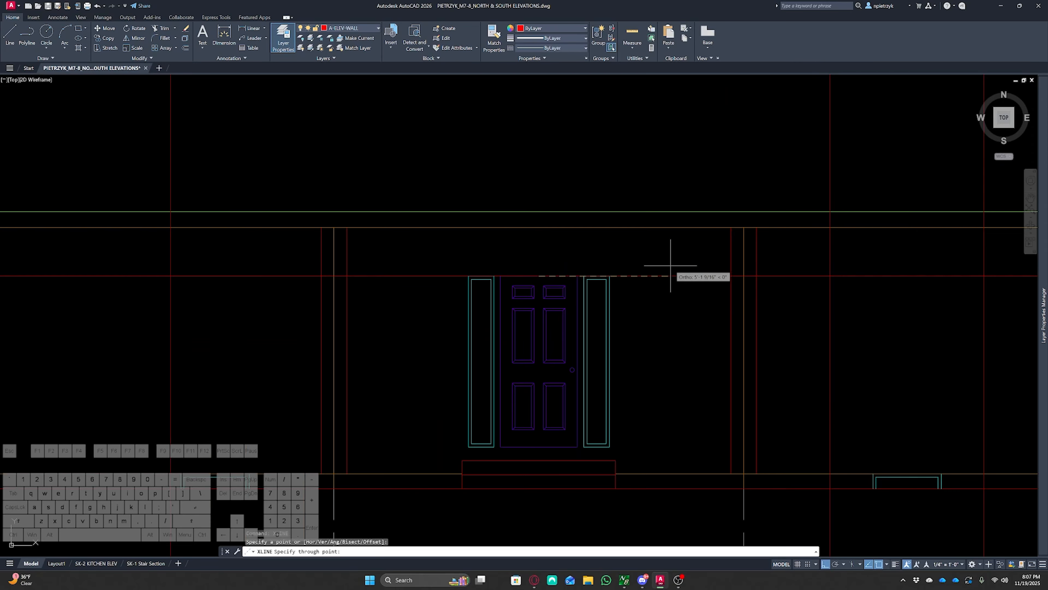
pyautogui.press('Escape')
# Make A-ELEV-WINDOW the current layer
pyautogui.scroll(-3, 674, 269)
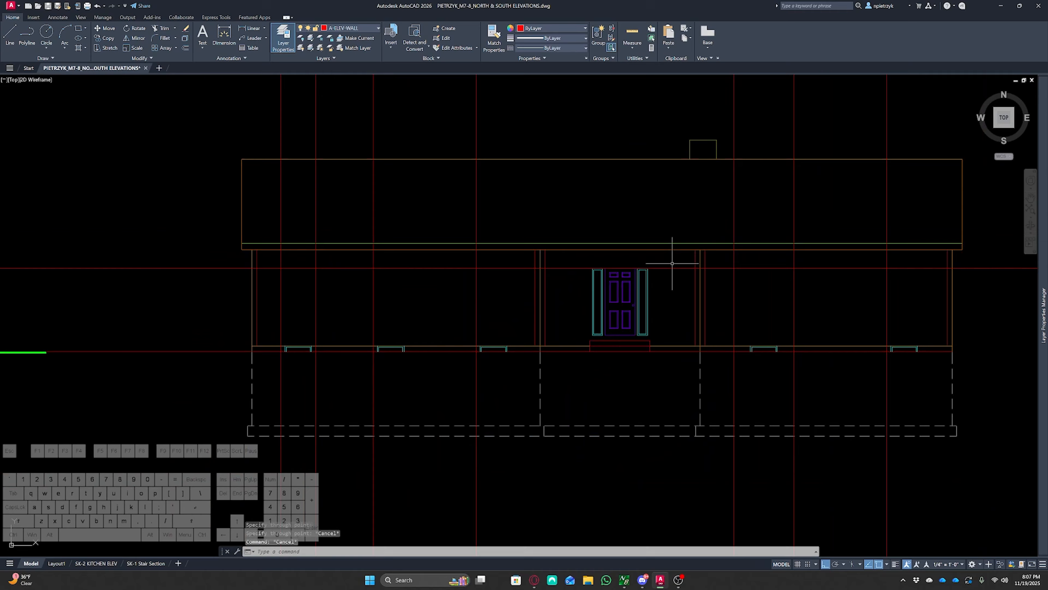
pyautogui.click(365, 32)
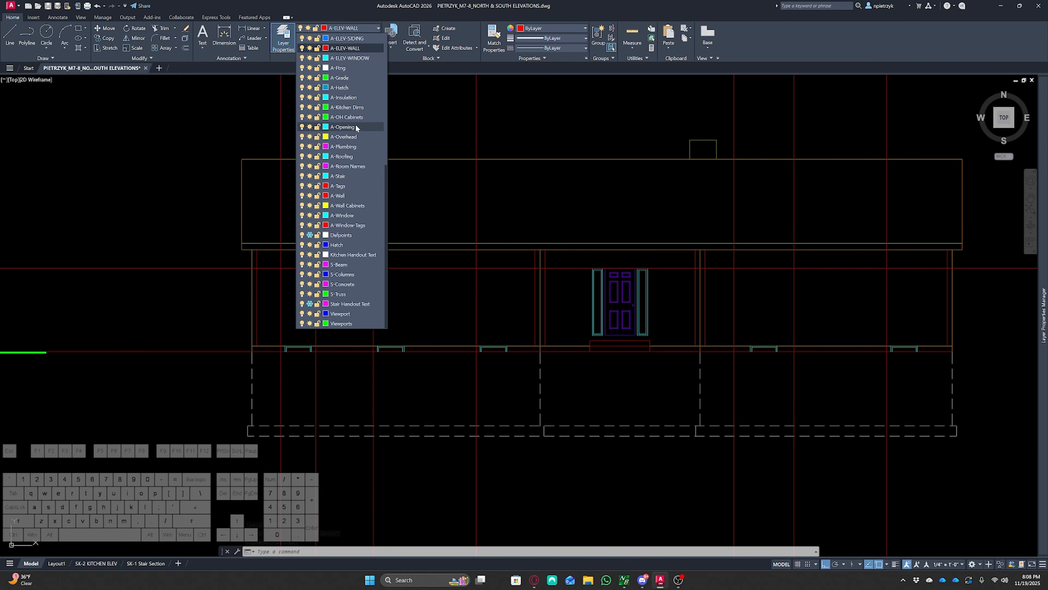
pyautogui.click(352, 56)
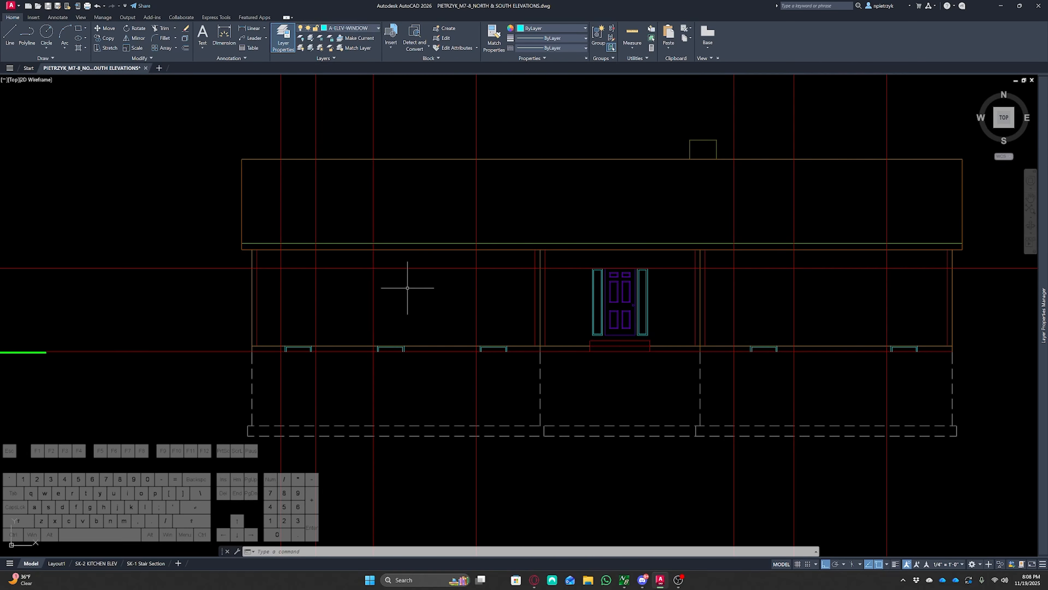
# Copy the door-head line downward by window A's 4'4-7/8" height from the window schedule
pyautogui.moveTo(407, 287); pyautogui.dragTo(463, 289, button='middle')
pyautogui.scroll(2, 440, 282)
pyautogui.click(534, 260)
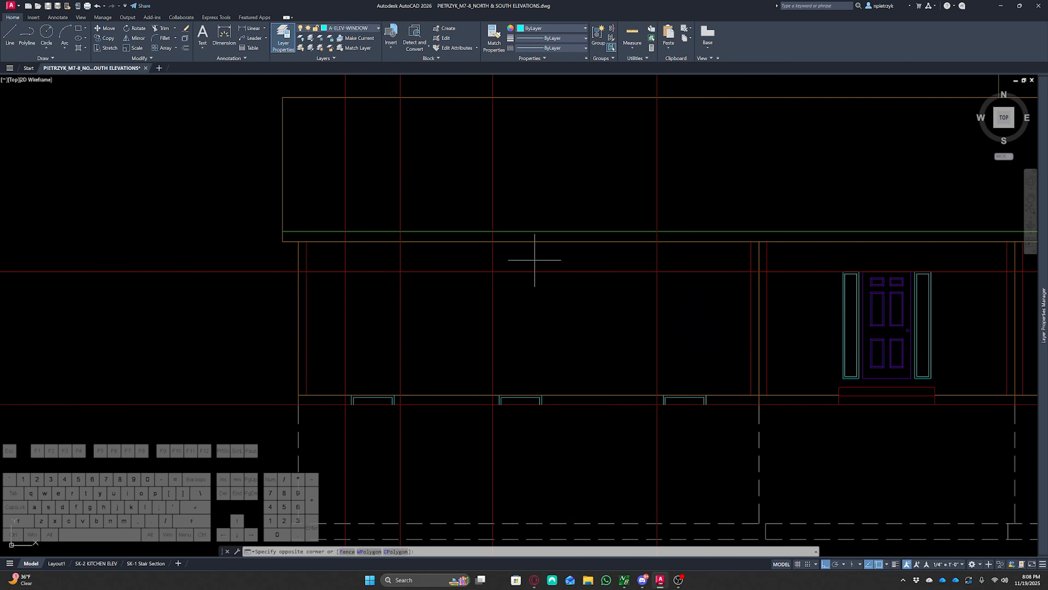
pyautogui.click(522, 290)
pyautogui.moveTo(564, 307); pyautogui.dragTo(497, 285, button='middle')
pyautogui.write('o')
pyautogui.press('space')
pyautogui.scroll(-4, 490, 279)
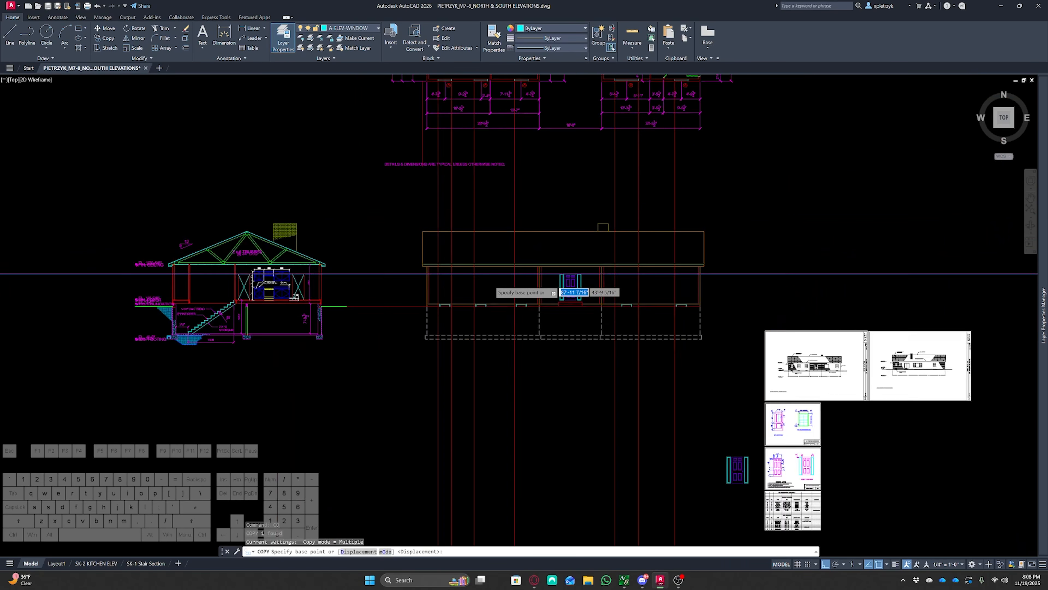
pyautogui.moveTo(598, 332); pyautogui.dragTo(347, 233, button='middle')
pyautogui.scroll(4, 441, 308)
pyautogui.scroll(4, 400, 351)
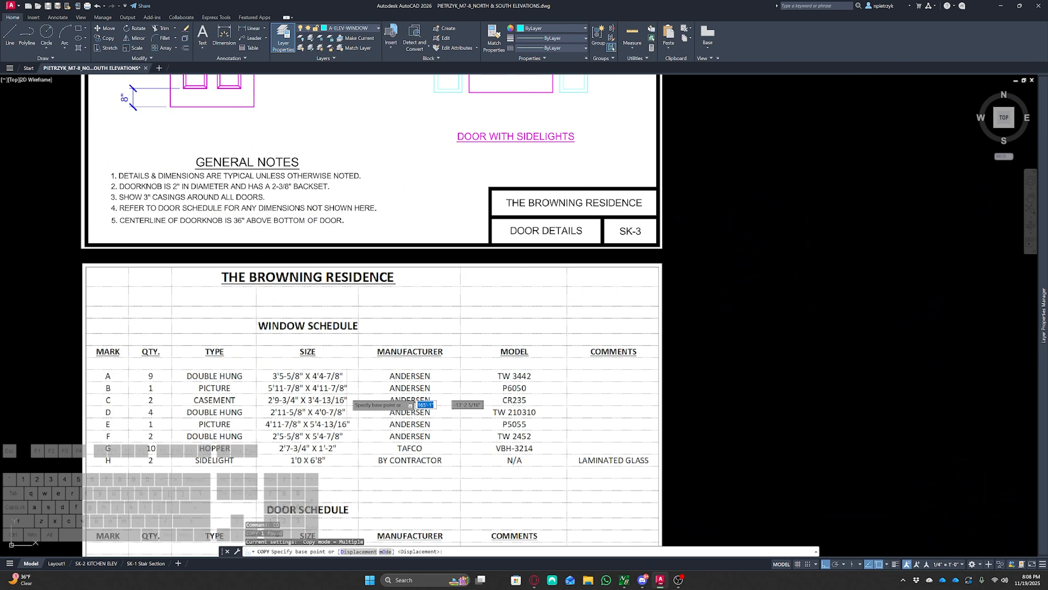
pyautogui.scroll(-6, 495, 404)
pyautogui.moveTo(254, 291); pyautogui.dragTo(758, 516, button='middle')
pyautogui.moveTo(348, 274); pyautogui.dragTo(458, 433, button='middle')
pyautogui.click(400, 216)
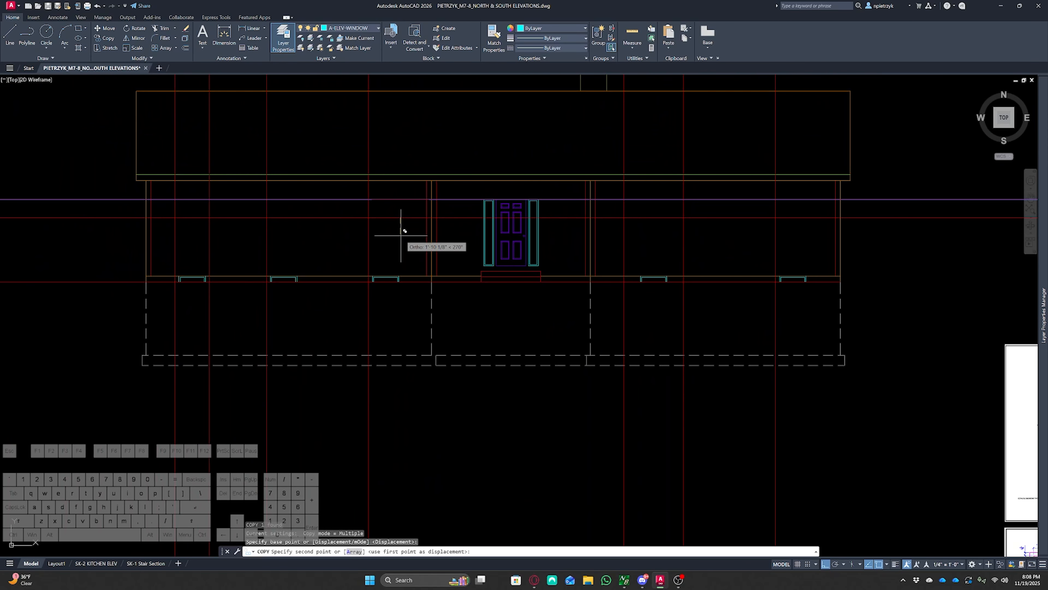
pyautogui.write("4'4")
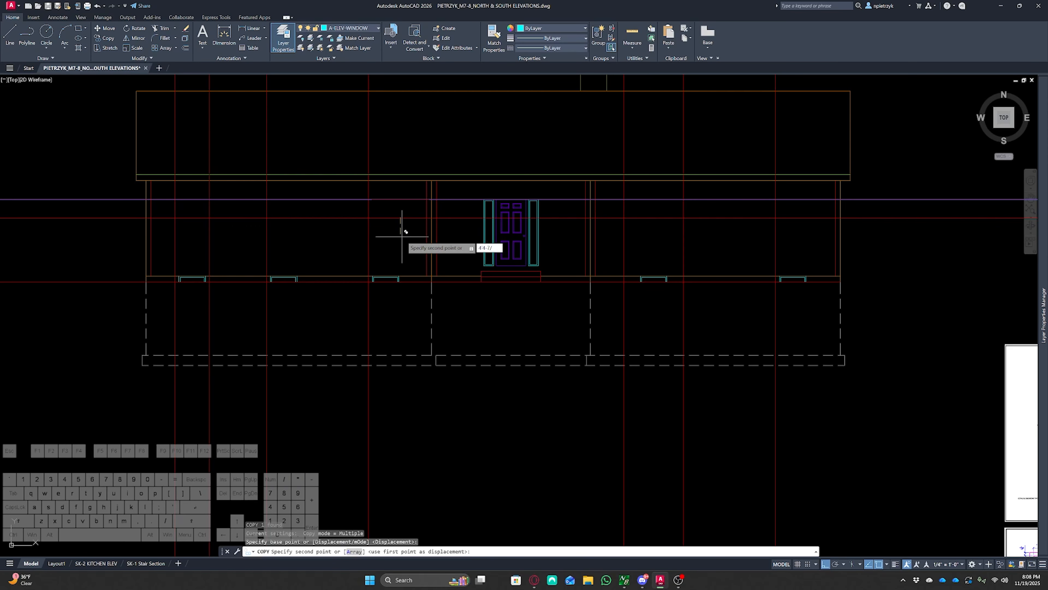
pyautogui.write('-7/')
pyautogui.press('Escape')
pyautogui.press('Escape')
pyautogui.press('Escape')
pyautogui.moveTo(405, 234)
pyautogui.mouseDown(button='middle')
pyautogui.moveTo(385, 318)
pyautogui.moveTo(498, 323)
pyautogui.mouseUp(button='middle')
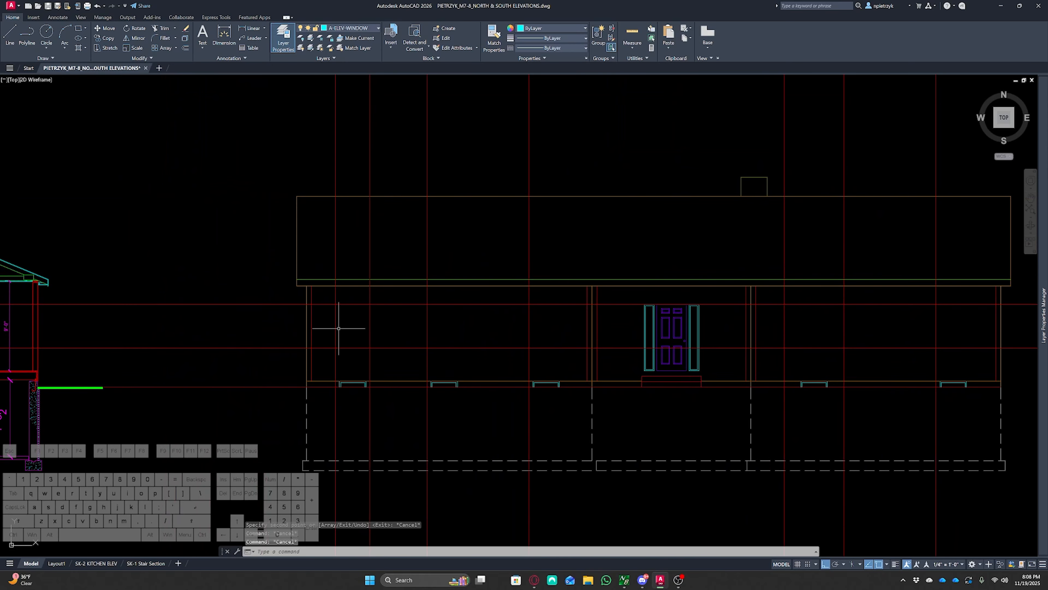
# Draw the window A rectangle between its two vertical rays and the head and sill lines
pyautogui.scroll(5, 329, 325)
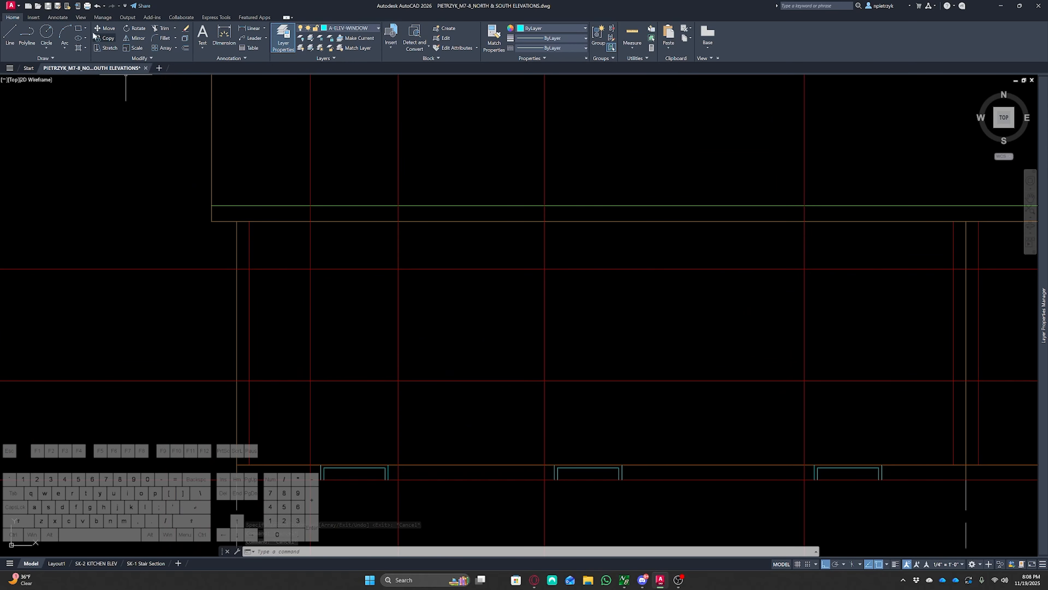
pyautogui.click(79, 28)
pyautogui.click(311, 269)
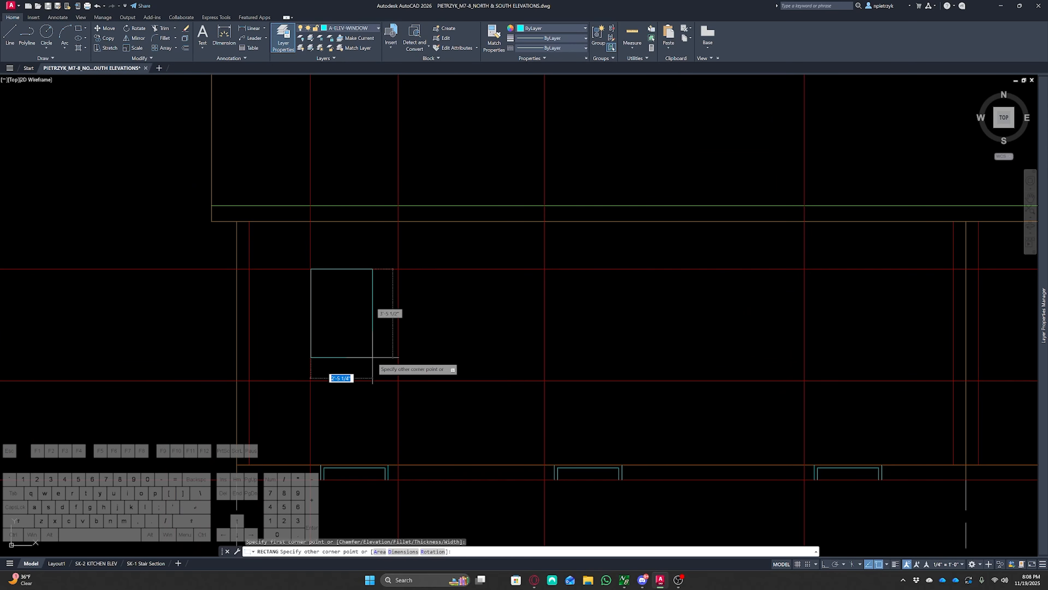
pyautogui.click(399, 380)
pyautogui.press('Escape')
pyautogui.press('Escape')
# Delete the copied horizontal sill construction line
pyautogui.click(469, 391)
pyautogui.click(462, 347)
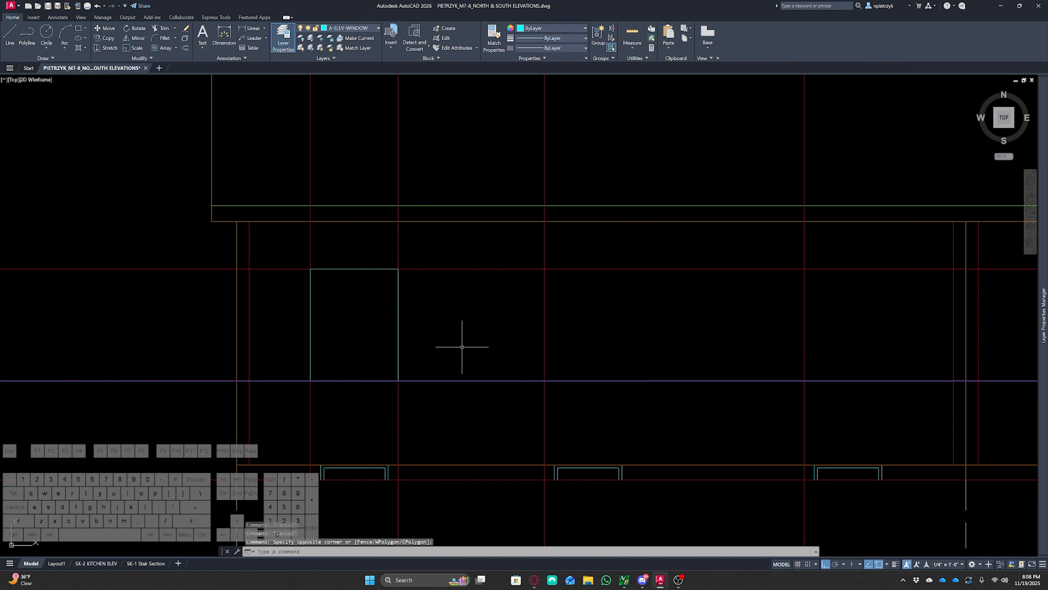
pyautogui.press('Delete')
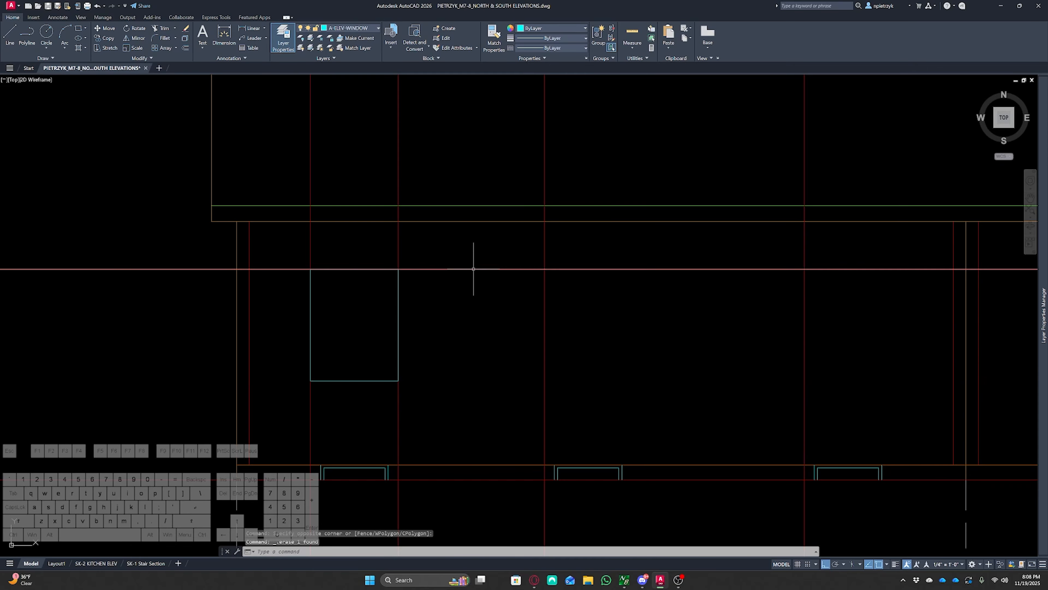
pyautogui.press('Escape')
pyautogui.press('Escape')
pyautogui.press('Escape')
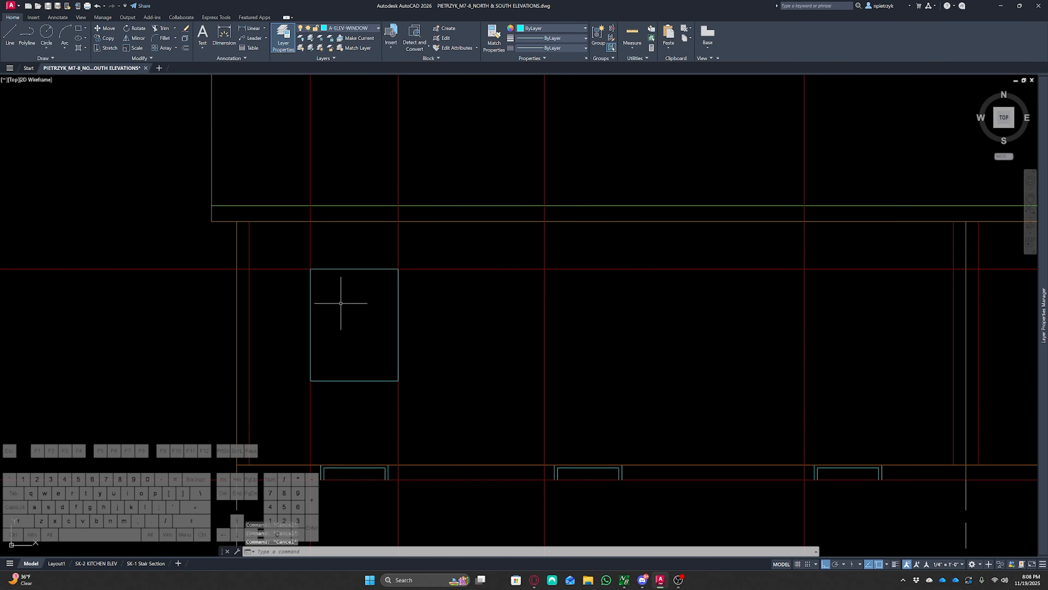
# Offset the window rectangle inward 1 1/2" to form the frame
pyautogui.write('o')
pyautogui.press('space')
pyautogui.press('Return')
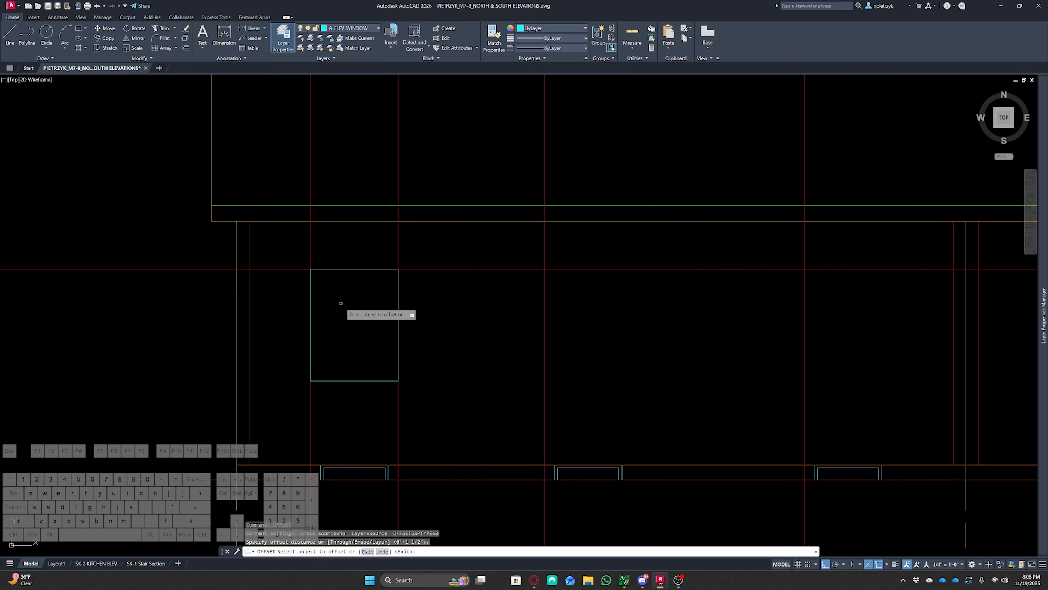
pyautogui.click(367, 379)
pyautogui.click(365, 330)
pyautogui.press('Escape')
pyautogui.press('Escape')
pyautogui.press('Escape')
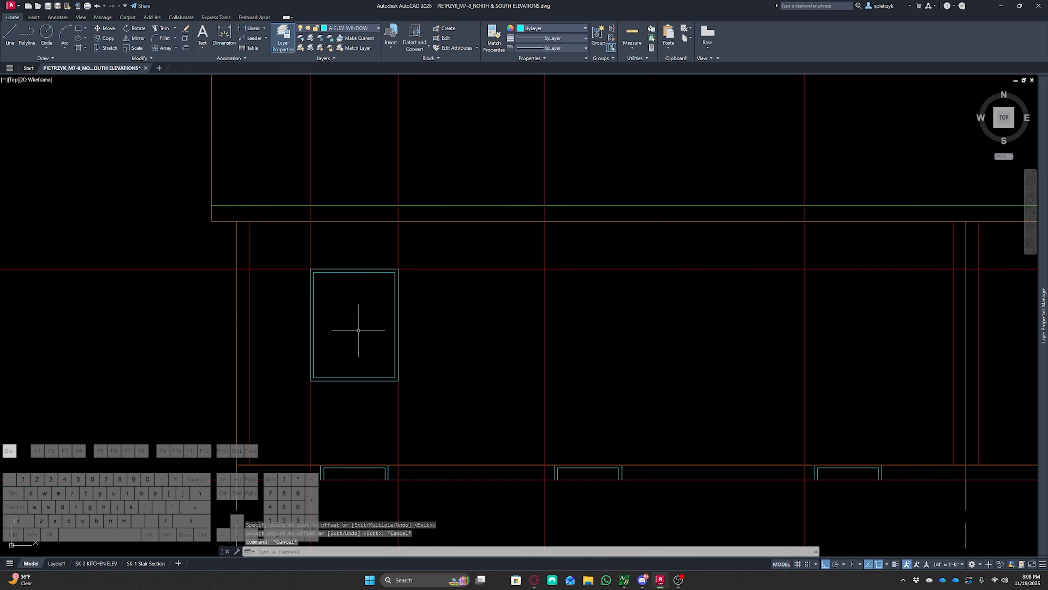
# Draw a horizontal line across the window at its mid-height for the meeting rail
pyautogui.moveTo(355, 331); pyautogui.dragTo(402, 305, button='middle')
pyautogui.scroll(4, 386, 306)
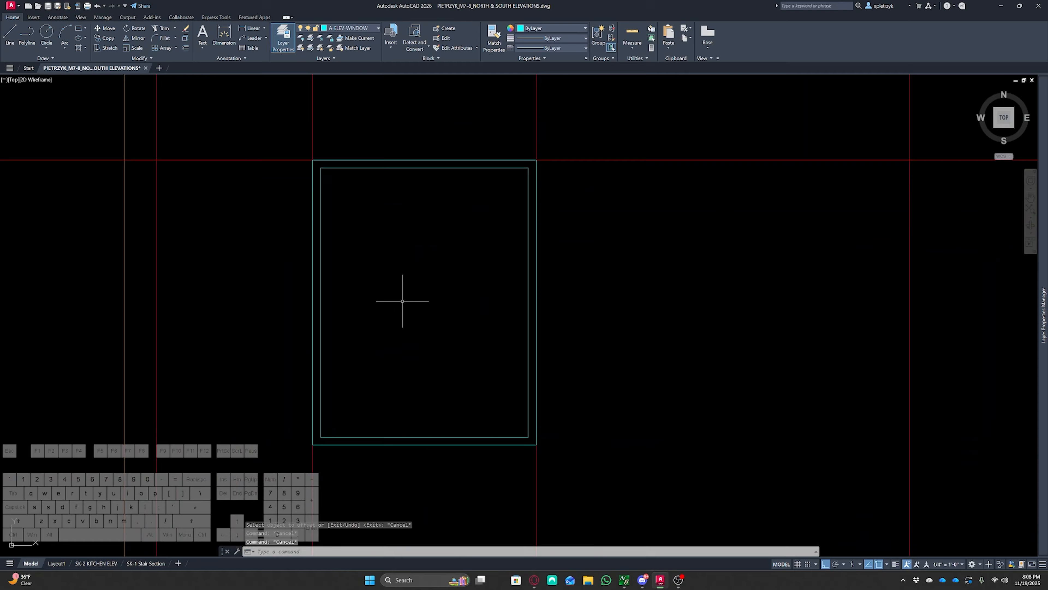
pyautogui.write('l')
pyautogui.press('space')
pyautogui.click(313, 302)
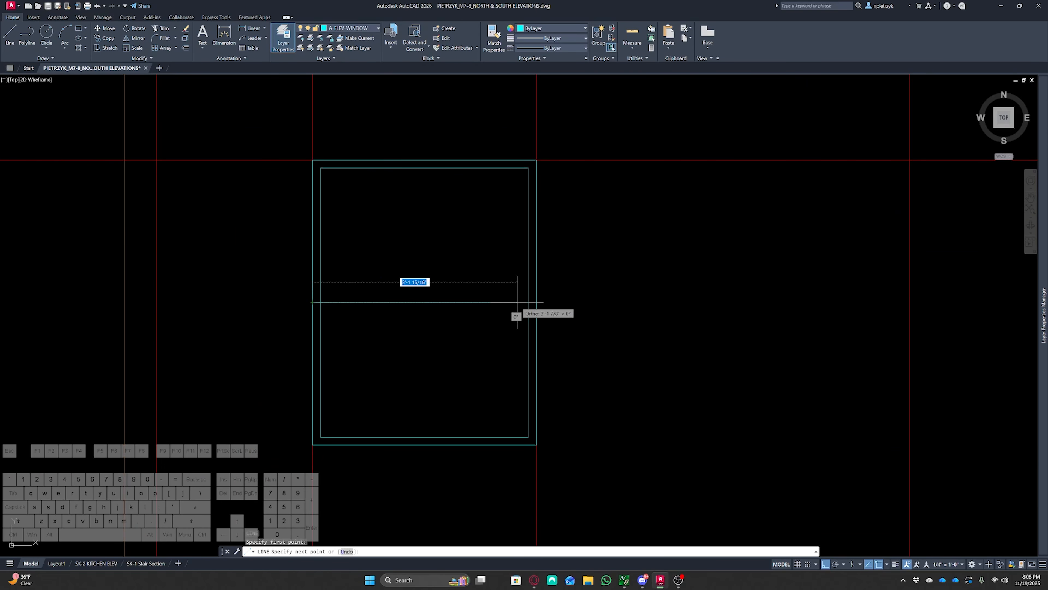
pyautogui.click(536, 302)
pyautogui.press('space')
# Offset the meeting-rail line upward, then undo the offset
pyautogui.write('o')
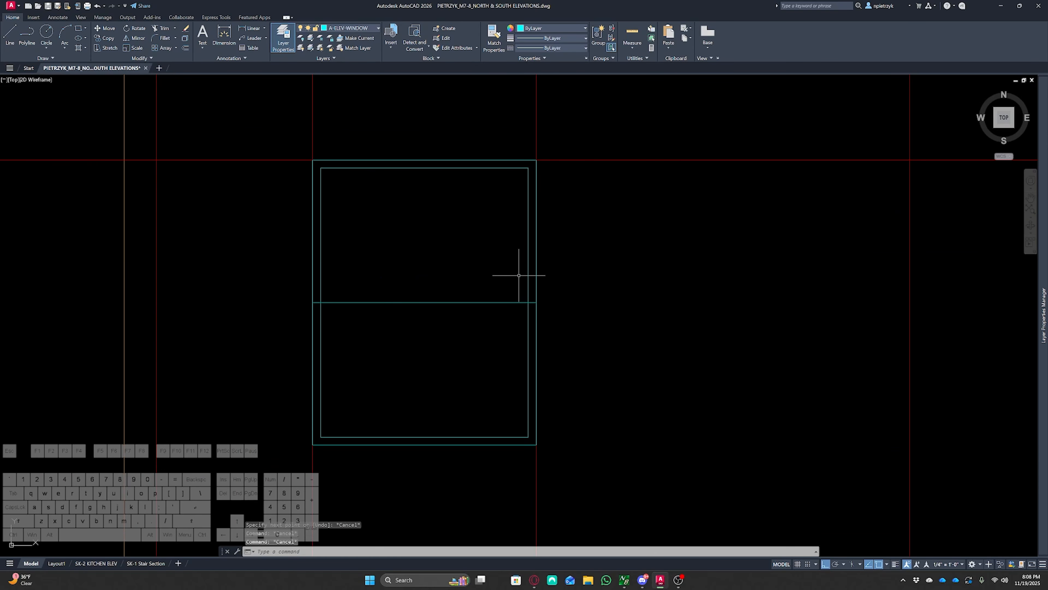
pyautogui.press('space')
pyautogui.press('Return')
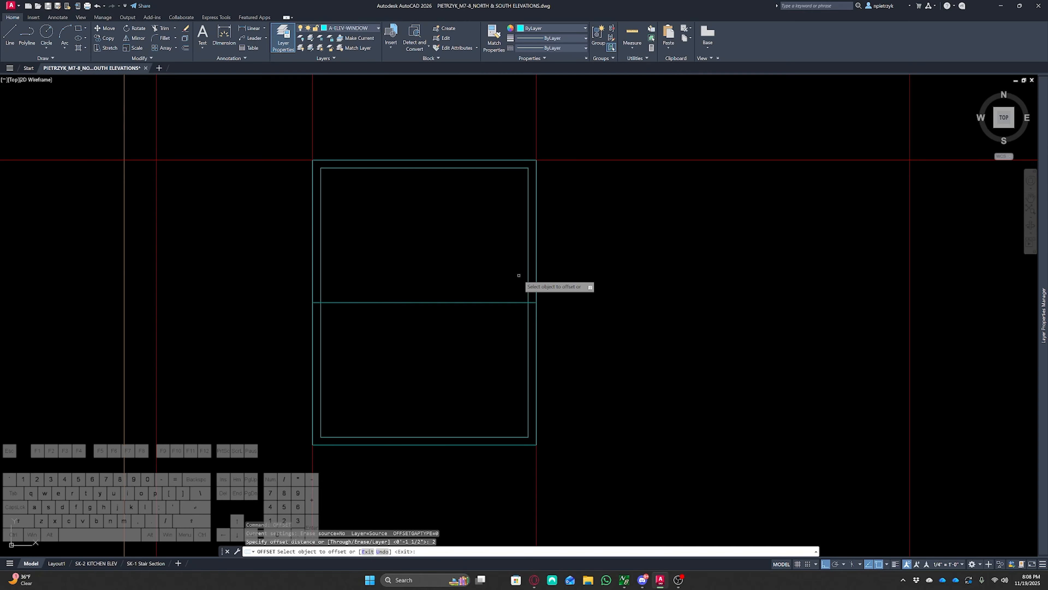
pyautogui.click(488, 302)
pyautogui.click(489, 261)
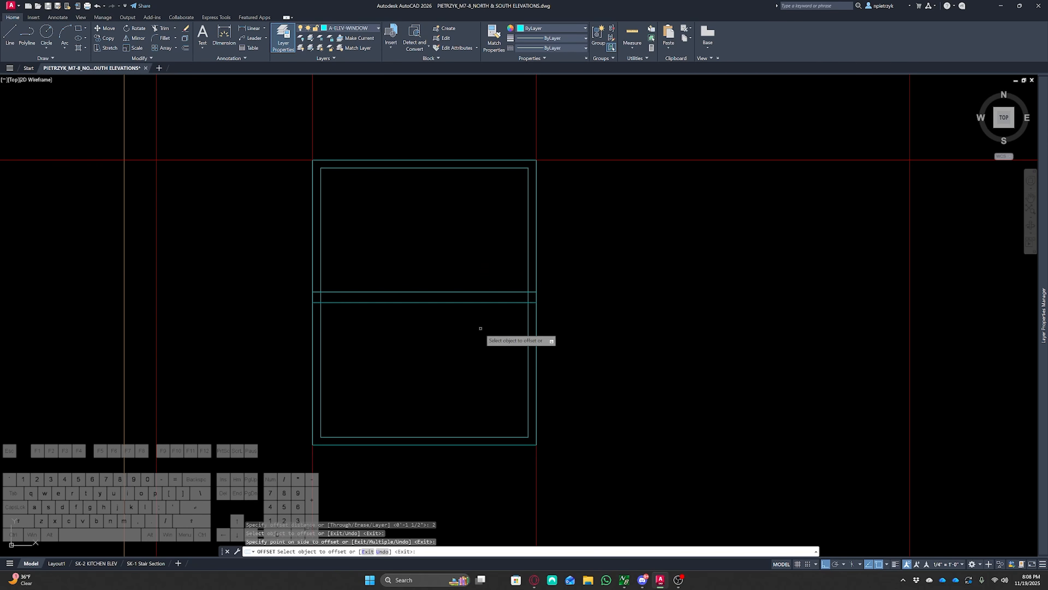
pyautogui.press('Escape')
pyautogui.press('Escape')
pyautogui.press('Escape')
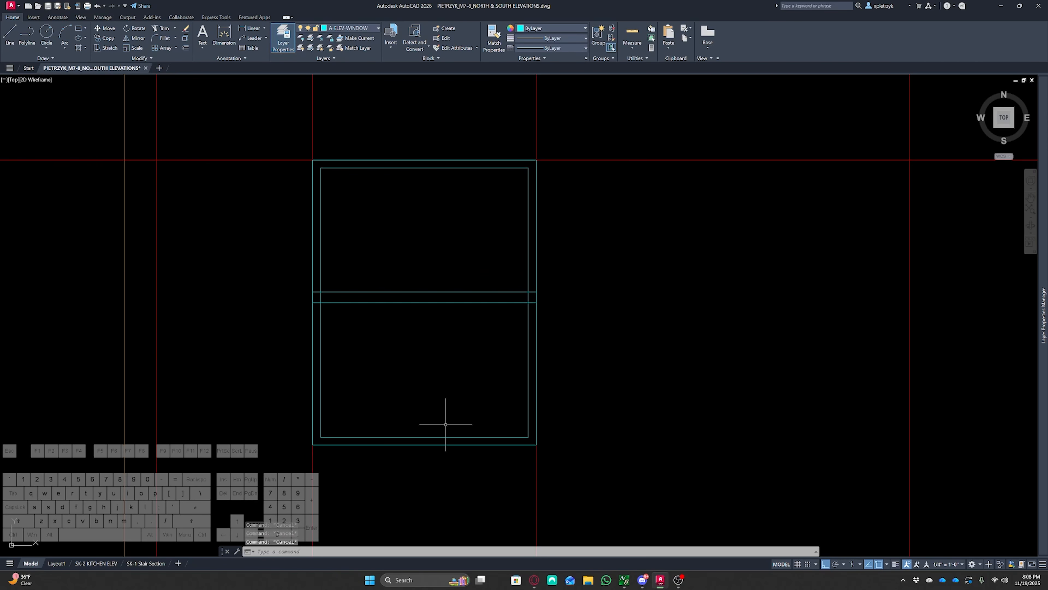
pyautogui.hotkey('ctrl', 'z')
# Offset the meeting-rail line upward 1 1/2"
pyautogui.write('o')
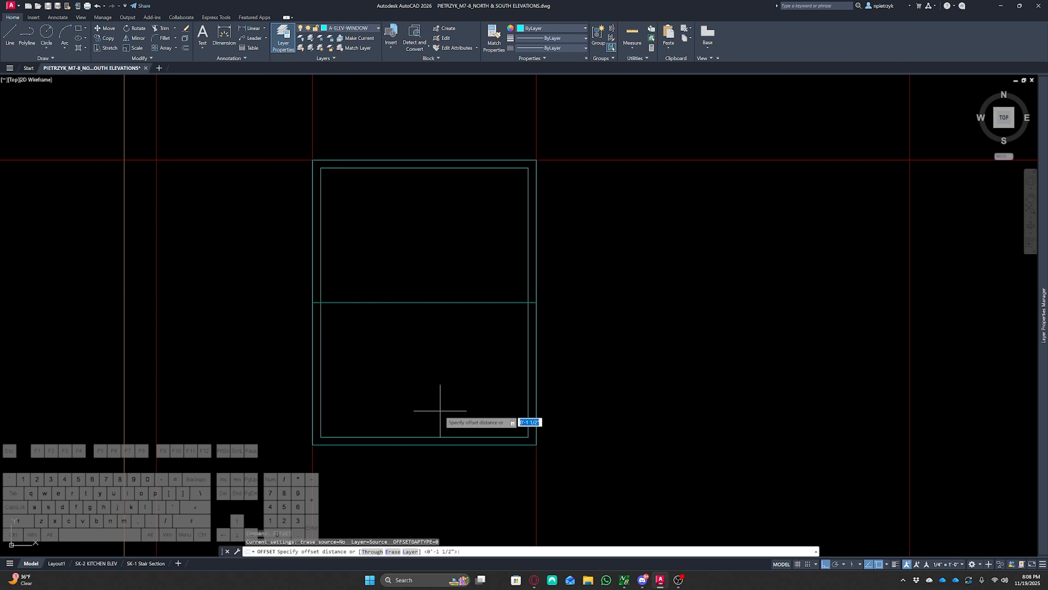
pyautogui.press('Return')
# Trim the meeting-rail line ends back to the inner window frame
pyautogui.press('Return')
pyautogui.click(384, 302)
pyautogui.click(374, 284)
pyautogui.press('Escape')
pyautogui.press('Escape')
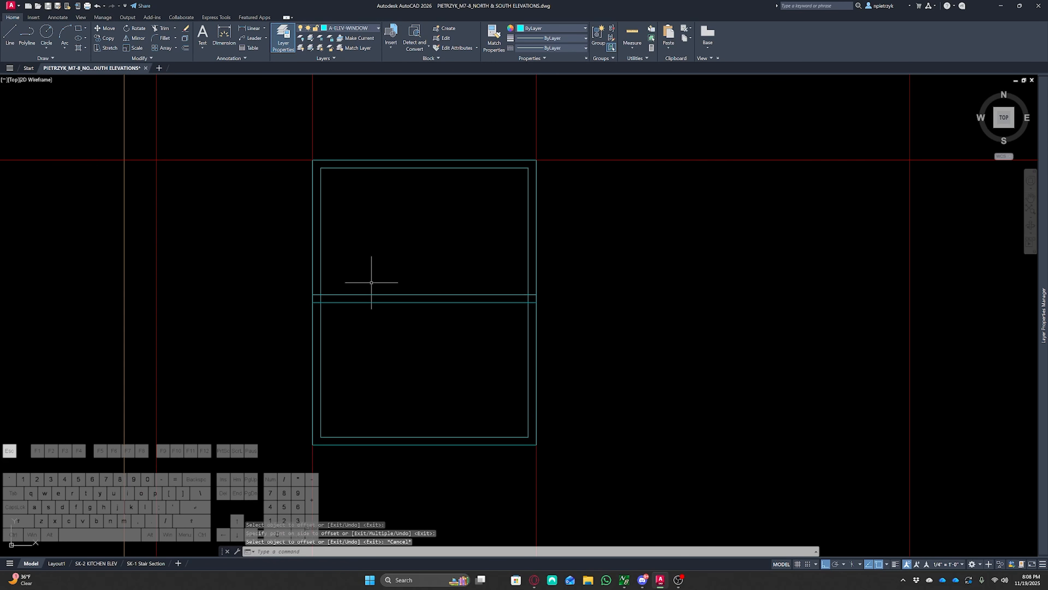
pyautogui.write('tr')
pyautogui.press('Return')
pyautogui.scroll(4, 326, 292)
pyautogui.click(305, 288)
pyautogui.click(318, 309)
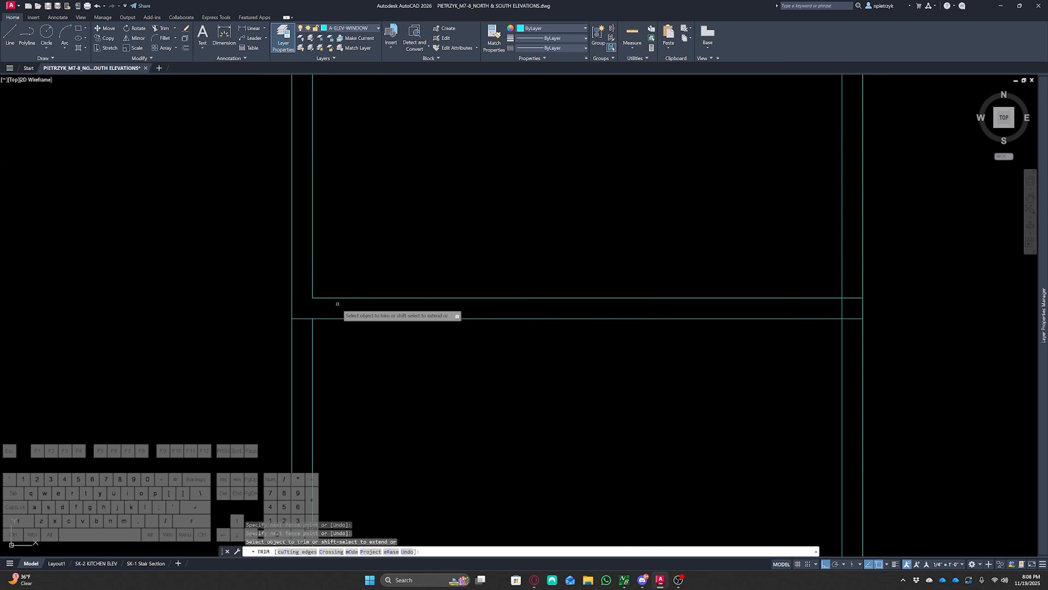
pyautogui.press('Escape')
pyautogui.scroll(-6, 702, 301)
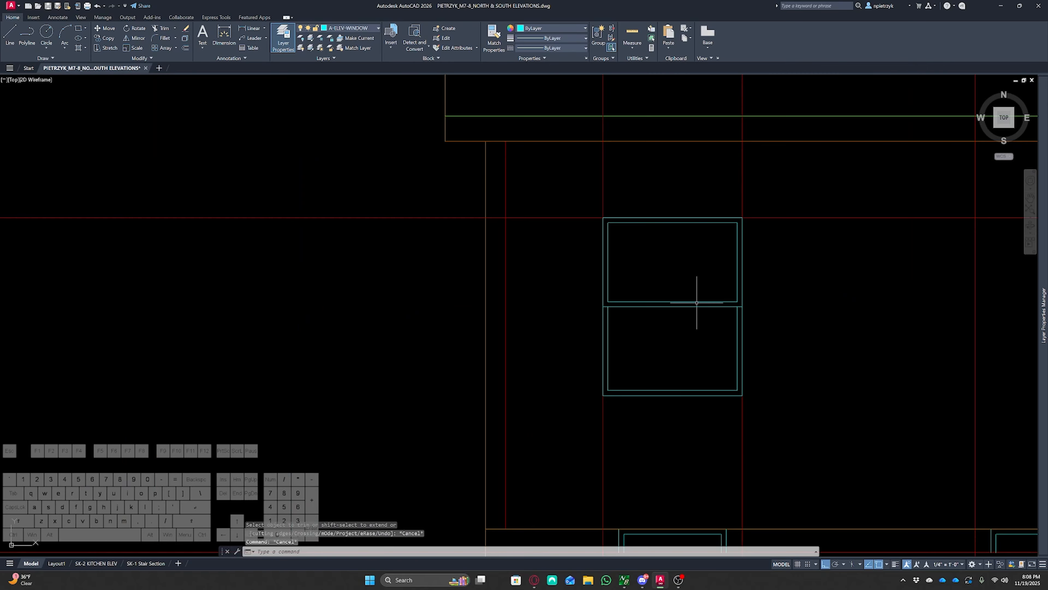
# Draw vertical and horizontal muntin lines dividing the upper sash into four panes
pyautogui.moveTo(695, 300); pyautogui.dragTo(551, 304, button='middle')
pyautogui.write('l')
pyautogui.press('Return')
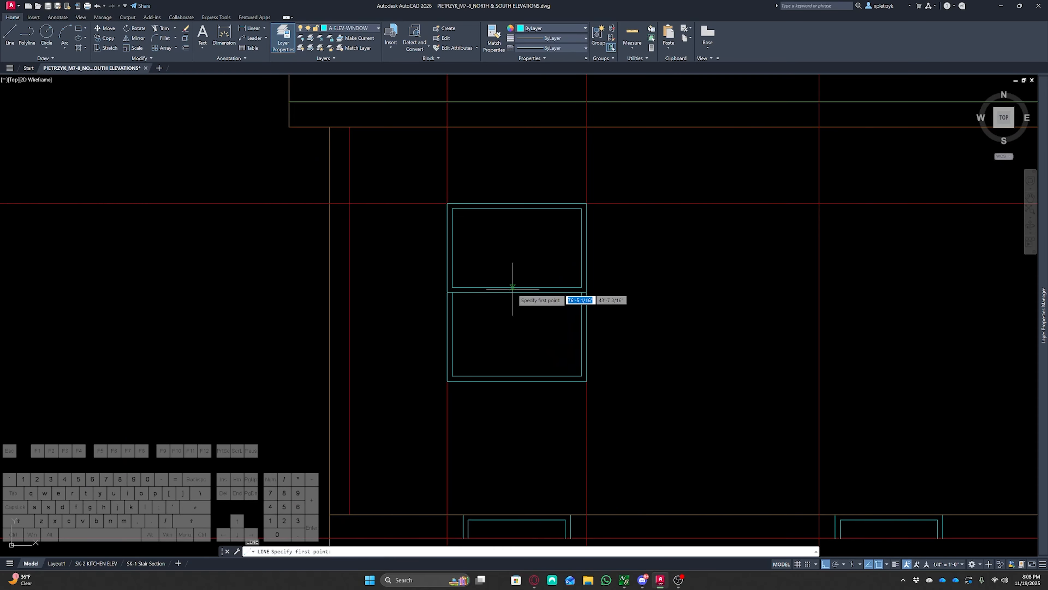
pyautogui.click(516, 287)
pyautogui.click(517, 208)
pyautogui.press('Return')
pyautogui.press('Return')
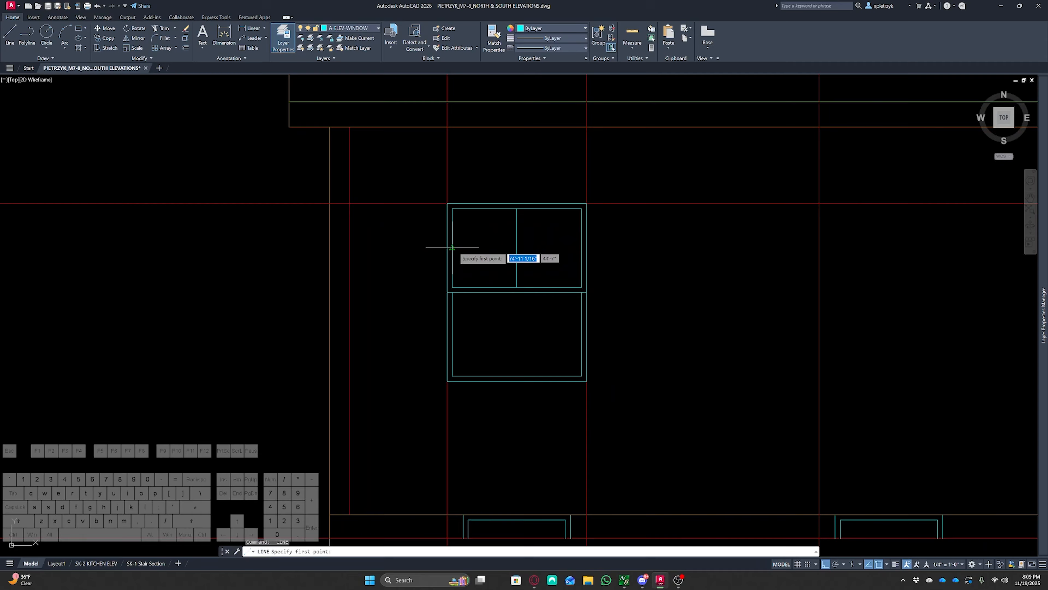
pyautogui.click(452, 248)
pyautogui.click(581, 248)
pyautogui.press('space')
pyautogui.press('space')
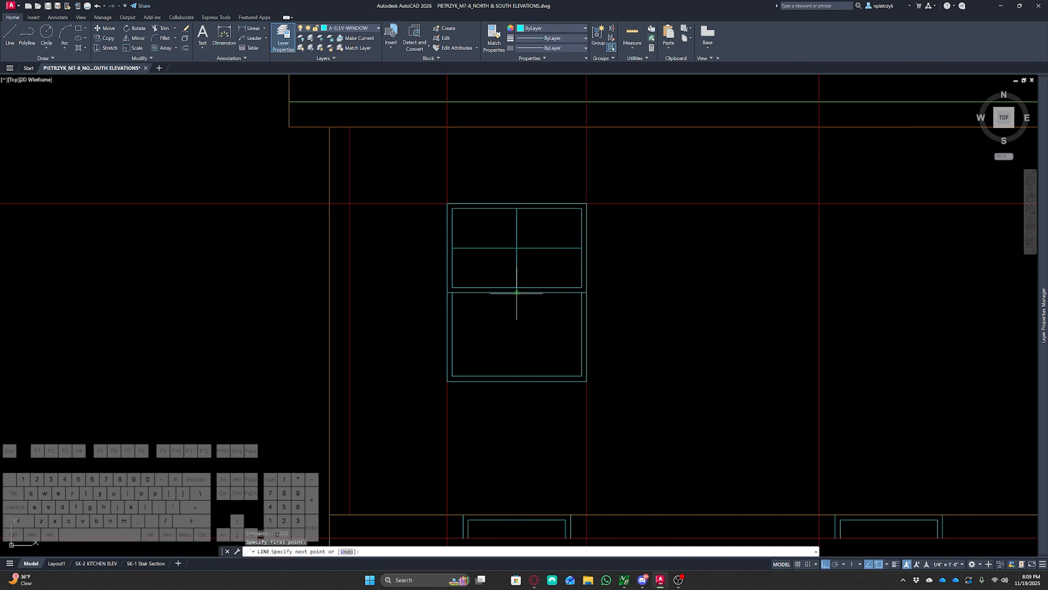
# Draw vertical and horizontal muntin lines dividing the lower sash into four panes
pyautogui.click(517, 293)
pyautogui.click(517, 376)
pyautogui.press('Escape')
pyautogui.press('space')
pyautogui.click(452, 334)
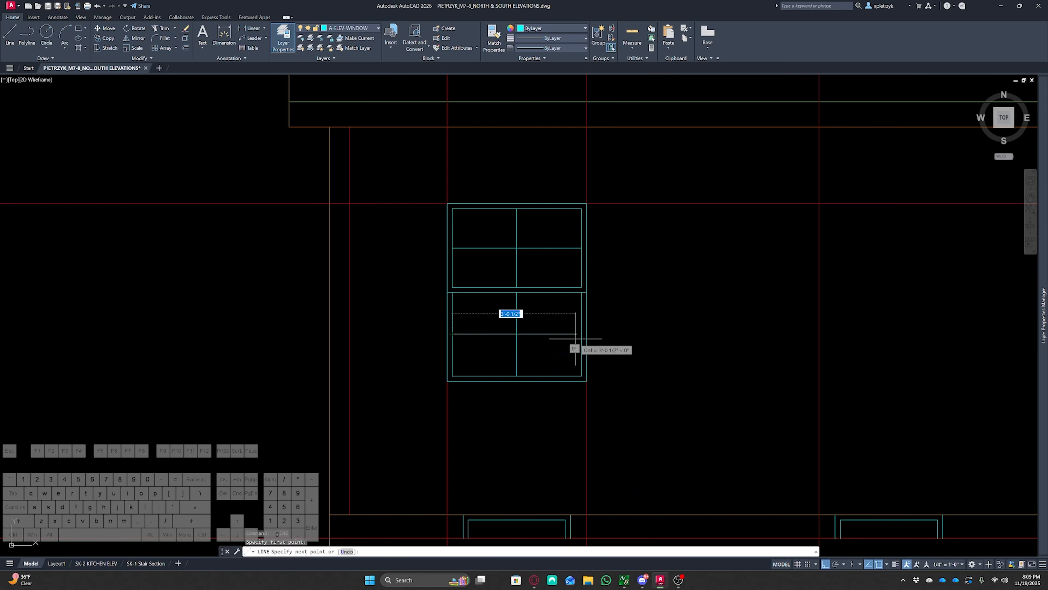
pyautogui.click(582, 334)
pyautogui.press('Escape')
pyautogui.press('Escape')
pyautogui.press('Escape')
pyautogui.press('Escape')
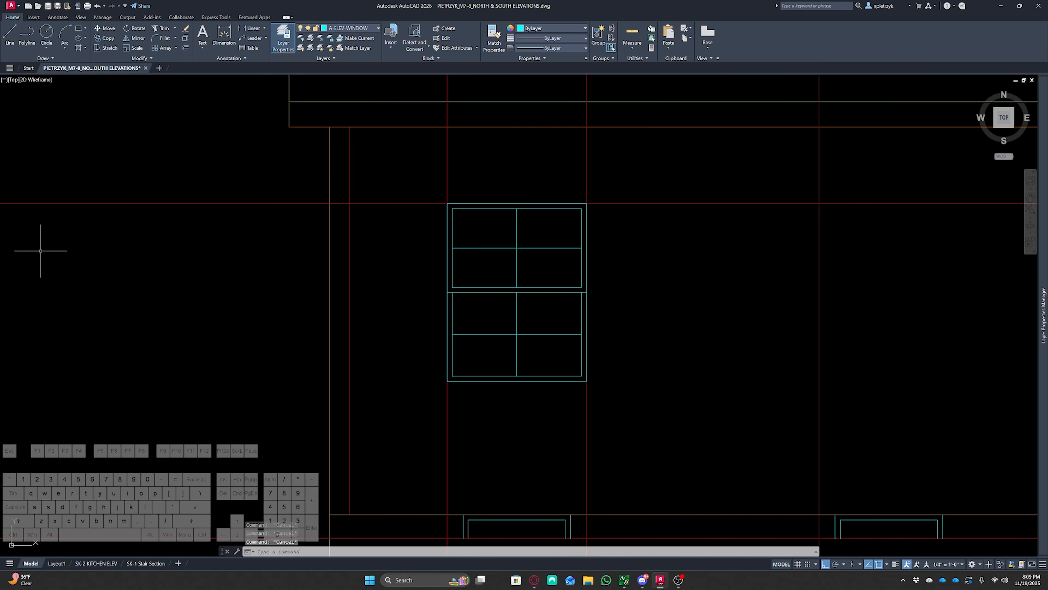
# Offset the window frame outline 3 1/2" outward to form the casing
pyautogui.scroll(-10, 404, 301)
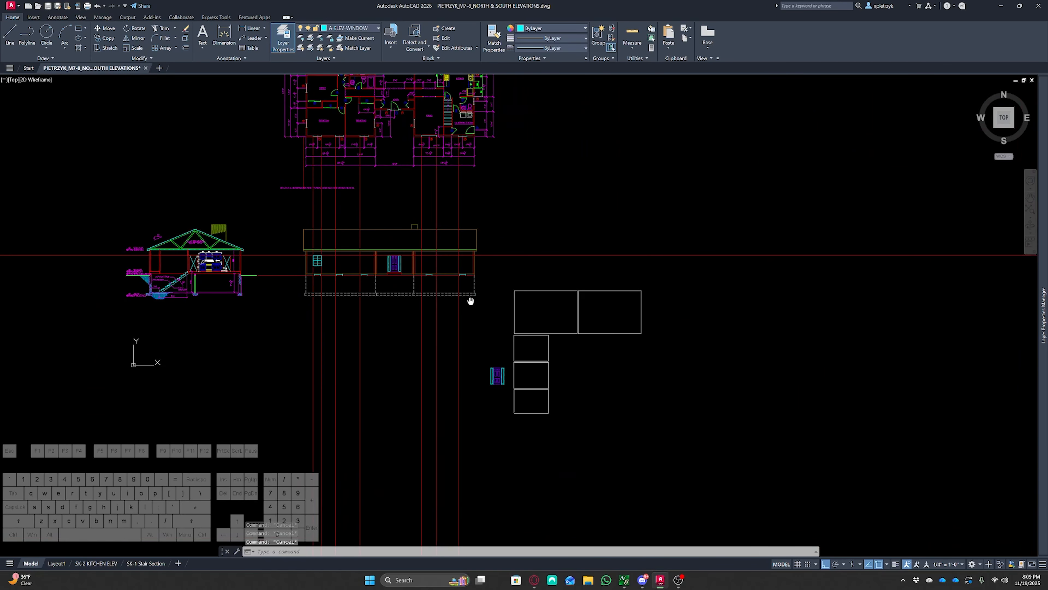
pyautogui.scroll(6, 474, 323)
pyautogui.scroll(6, 523, 291)
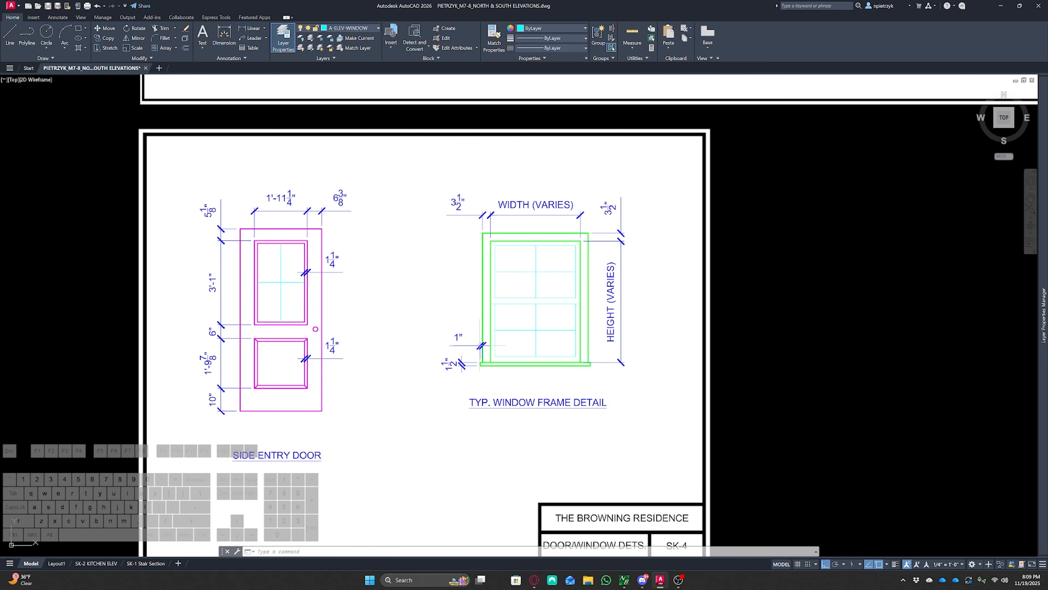
pyautogui.scroll(-6, 500, 354)
pyautogui.moveTo(225, 290); pyautogui.dragTo(636, 513, button='middle')
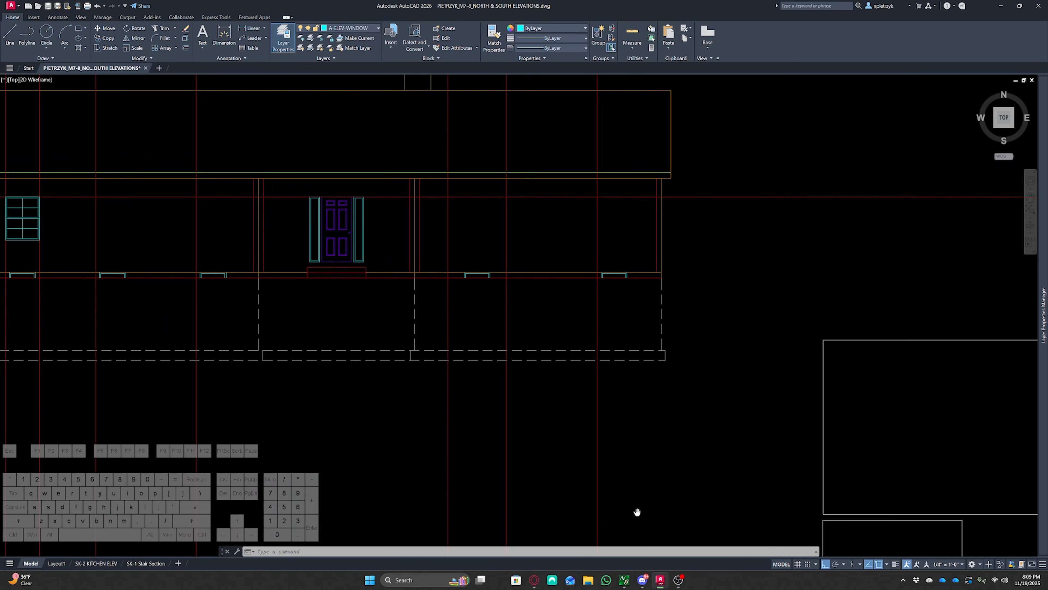
pyautogui.moveTo(149, 241); pyautogui.dragTo(467, 370, button='middle')
pyautogui.scroll(8, 337, 337)
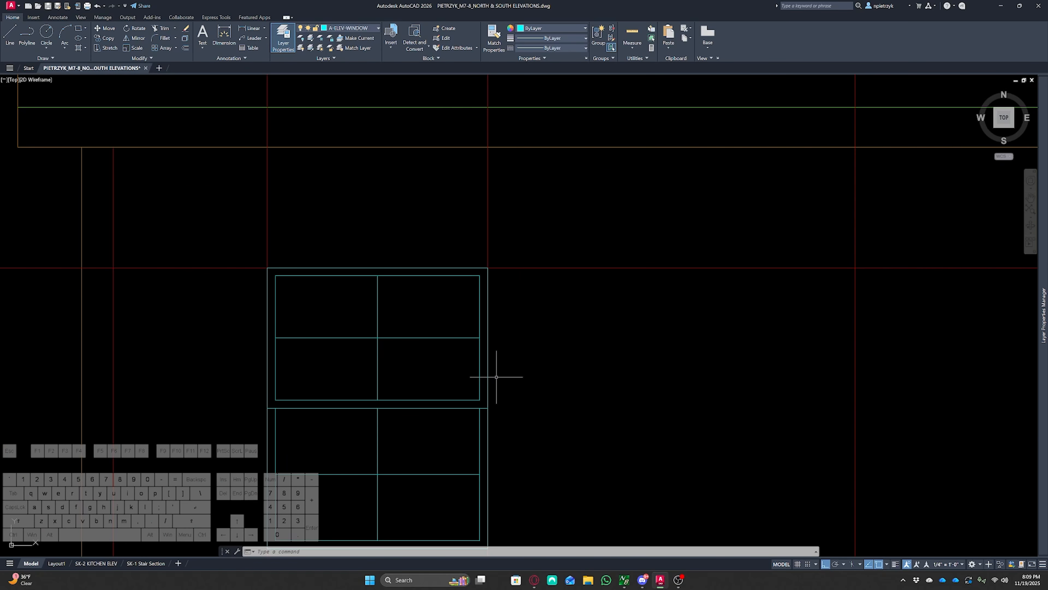
pyautogui.write('o')
pyautogui.press('Return')
pyautogui.write('3.5')
pyautogui.press('Return')
pyautogui.moveTo(497, 376); pyautogui.dragTo(479, 297, button='middle')
pyautogui.click(478, 297)
pyautogui.click(514, 306)
pyautogui.press('Escape')
pyautogui.press('Escape')
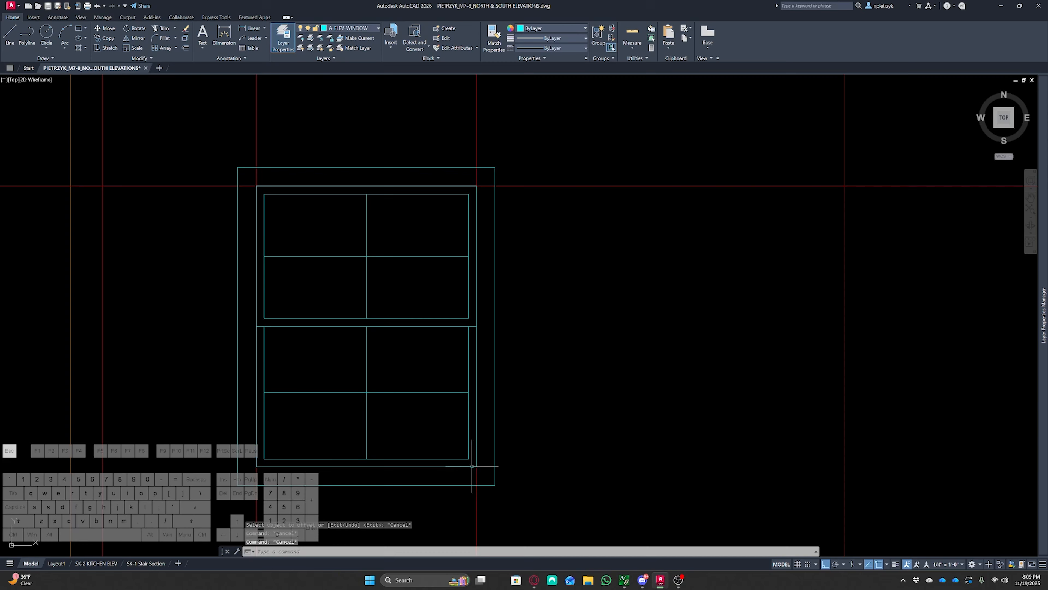
# Trim away the bottom edge and lower ends of the new casing outline
pyautogui.write('tr')
pyautogui.press('Return')
pyautogui.moveTo(388, 480); pyautogui.dragTo(386, 497)
pyautogui.press('Escape')
pyautogui.press('Escape')
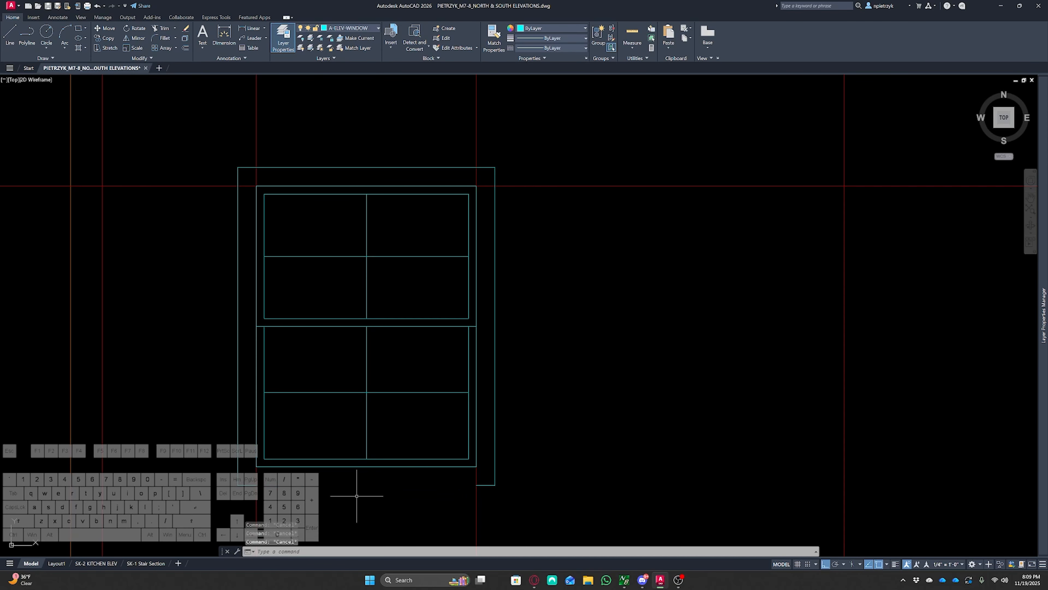
pyautogui.moveTo(322, 485); pyautogui.dragTo(331, 452, button='middle')
pyautogui.write('ttr')
pyautogui.press('Return')
pyautogui.press('Escape')
pyautogui.press('Escape')
pyautogui.press('Escape')
pyautogui.write('tr')
pyautogui.press('Return')
pyautogui.moveTo(259, 447); pyautogui.dragTo(259, 462)
pyautogui.moveTo(492, 446); pyautogui.dragTo(492, 459)
pyautogui.press('Escape')
# Erase the leftover short line below the window
pyautogui.scroll(-3, 493, 463)
pyautogui.moveTo(493, 464); pyautogui.dragTo(487, 400, button='middle')
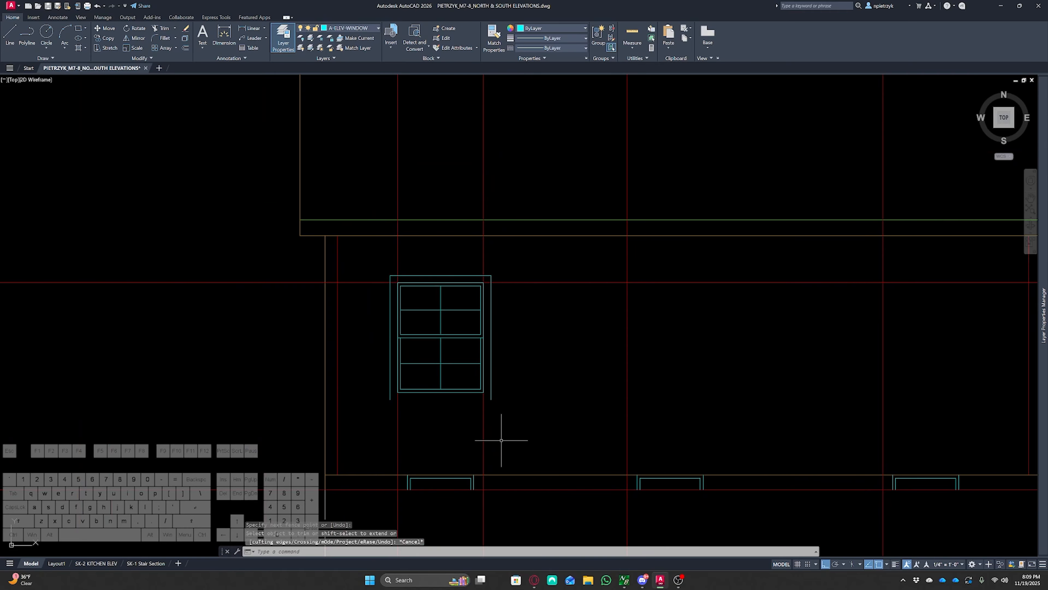
pyautogui.click(502, 434)
pyautogui.click(374, 423)
pyautogui.press('Delete')
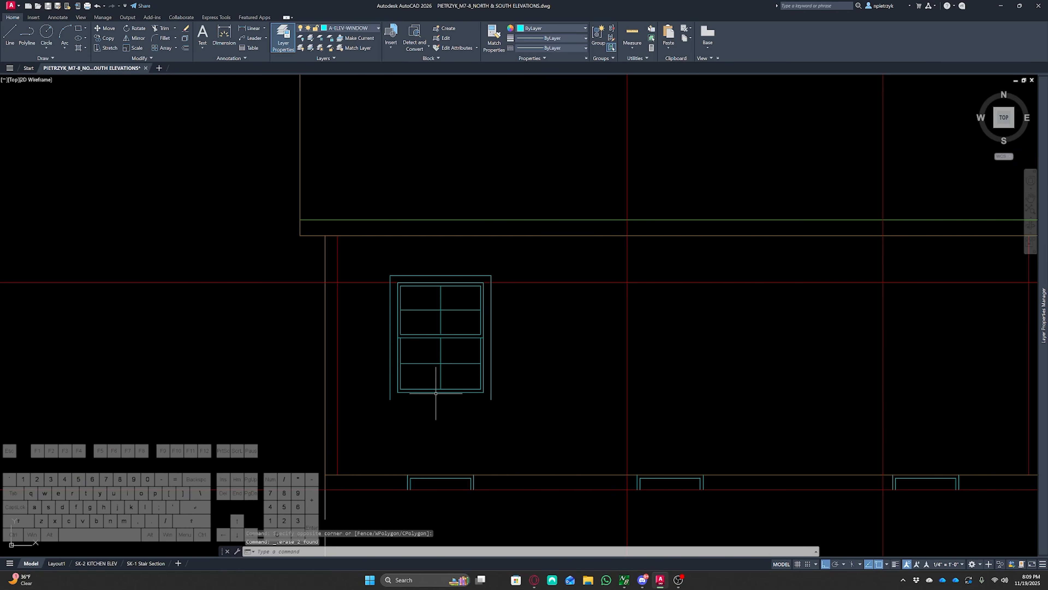
# Draw a line 1 1/2" down from the frame's lower right corner, then across to the left casing line
pyautogui.scroll(2, 436, 393)
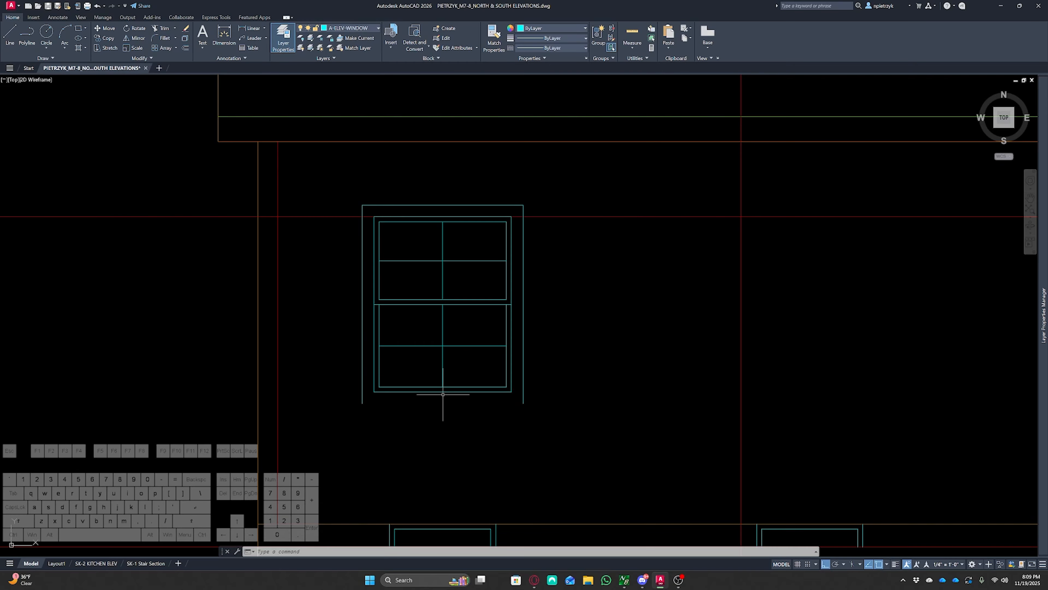
pyautogui.scroll(2, 442, 394)
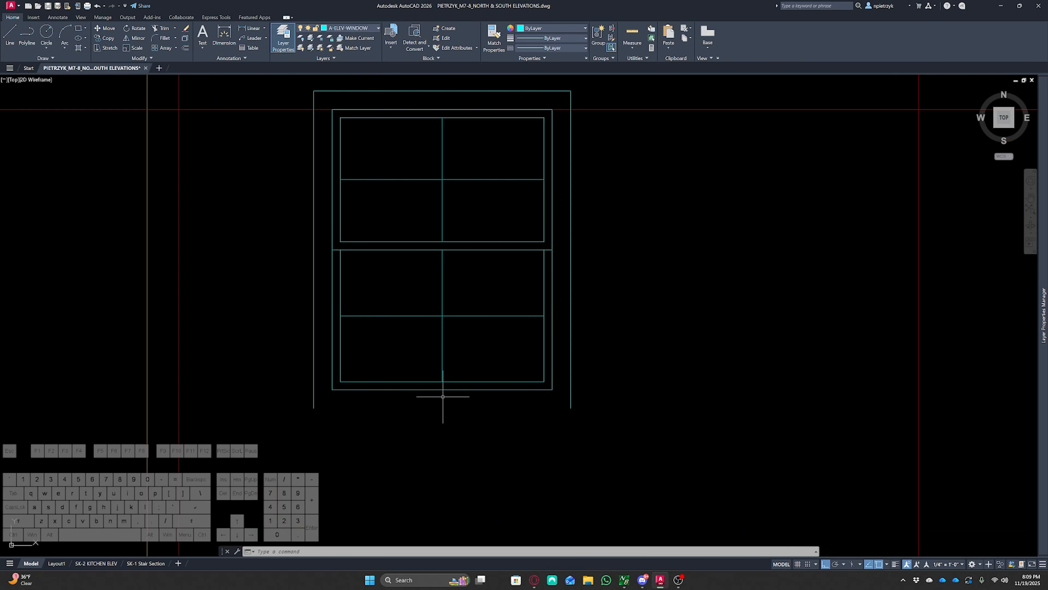
pyautogui.write('l')
pyautogui.press('space')
pyautogui.click(552, 389)
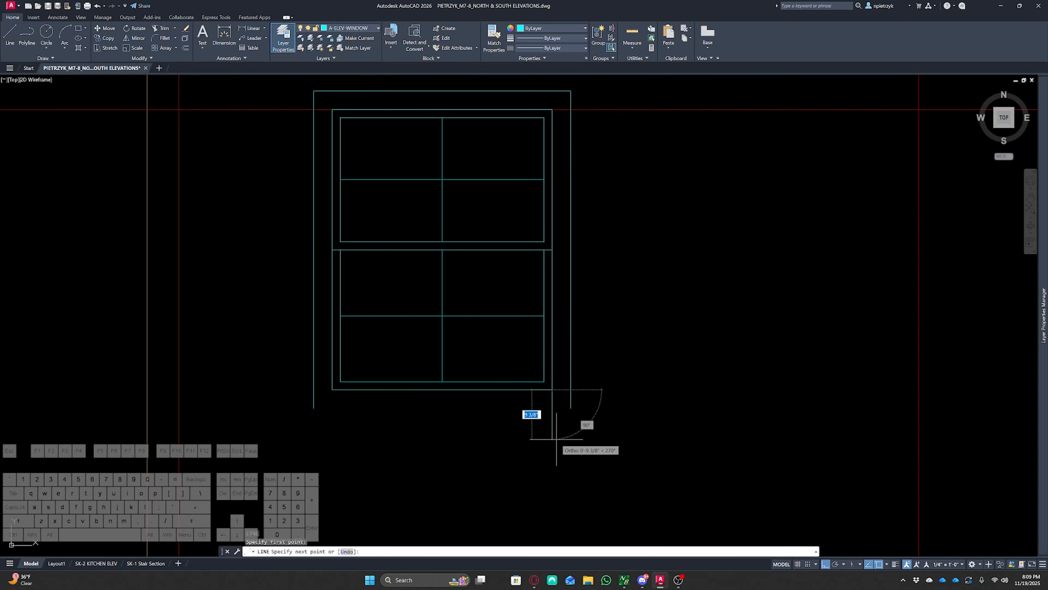
pyautogui.write('1.5')
pyautogui.press('Return')
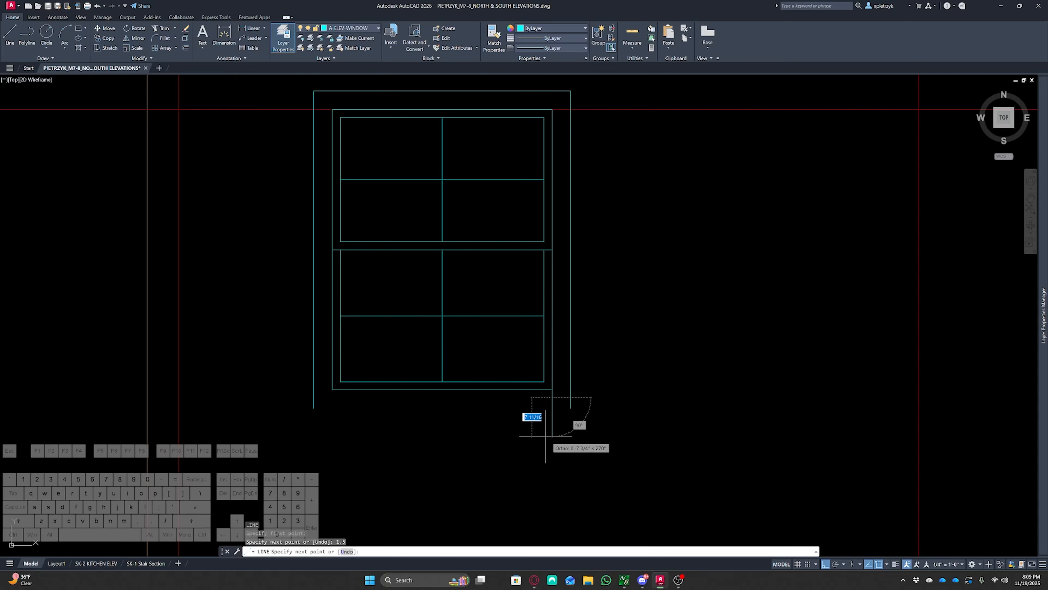
pyautogui.click(315, 398)
pyautogui.press('Escape')
pyautogui.press('Escape')
# Trim the extra vertical segment off the new sill line
pyautogui.scroll(2, 565, 399)
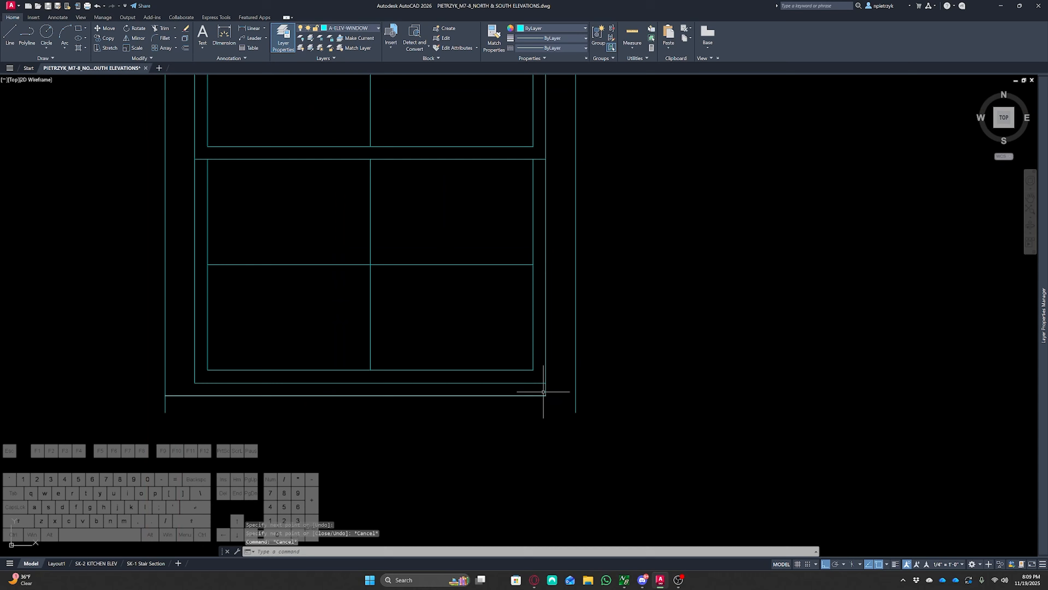
pyautogui.write('tr')
pyautogui.press('space')
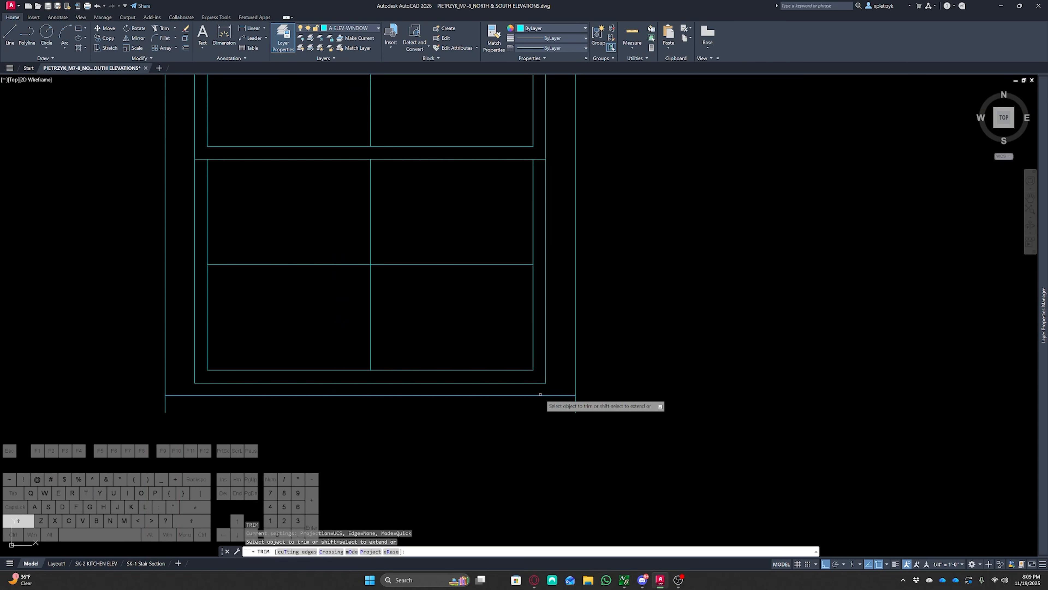
pyautogui.click(540, 394)
pyautogui.press('Escape')
# Draw the sill's top line from the frame's lower right corner across to the outer casing edge
pyautogui.write('l')
pyautogui.press('space')
pyautogui.click(546, 383)
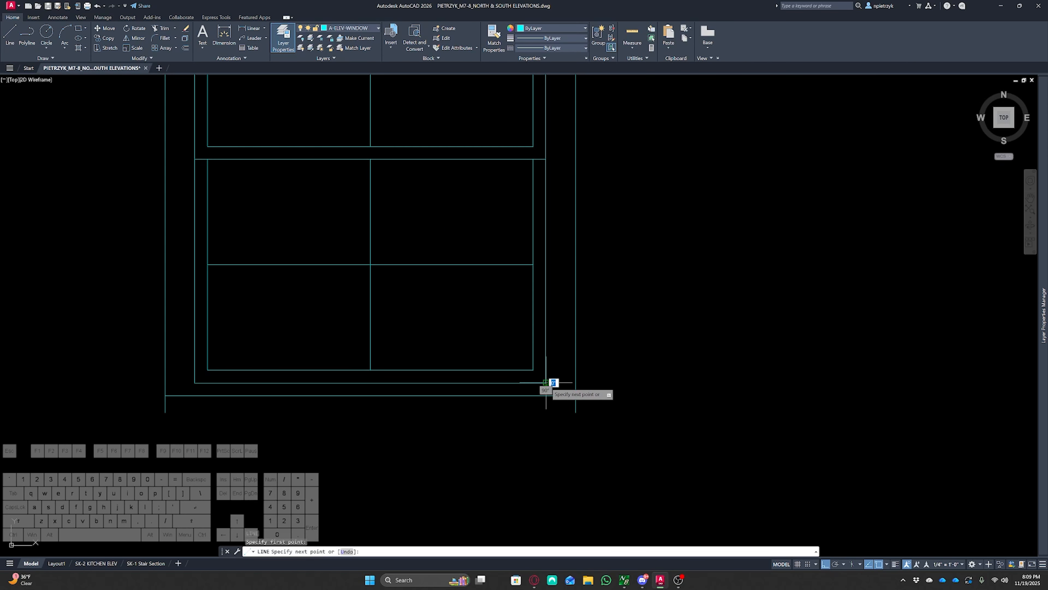
pyautogui.click(576, 383)
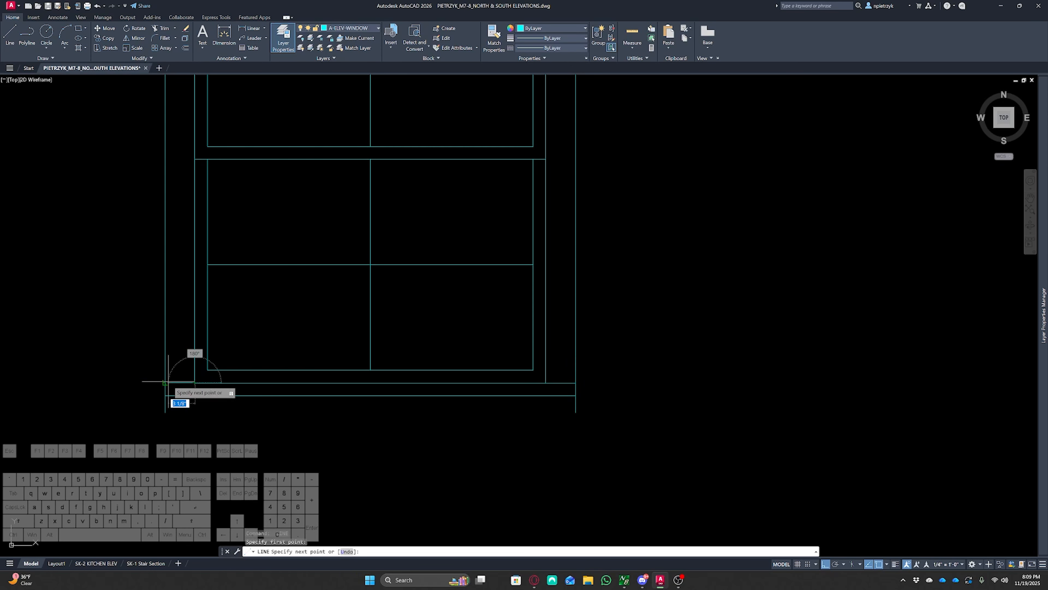
pyautogui.press('Escape')
pyautogui.press('Escape')
pyautogui.press('Escape')
# Trim the casing side lines that extend below the sill
pyautogui.write('tr')
pyautogui.press('space')
pyautogui.click(158, 407)
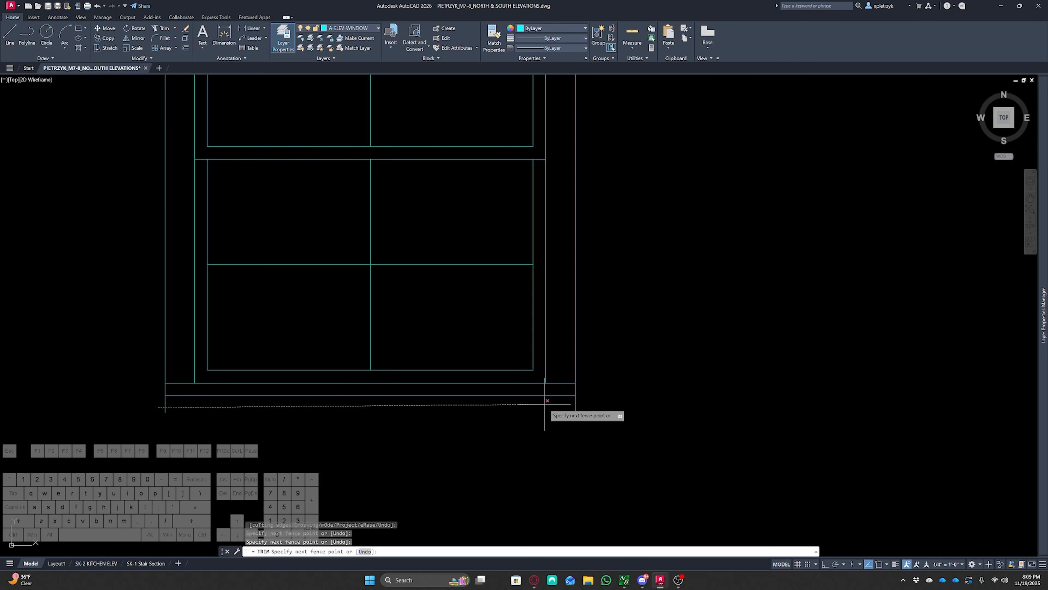
pyautogui.click(586, 405)
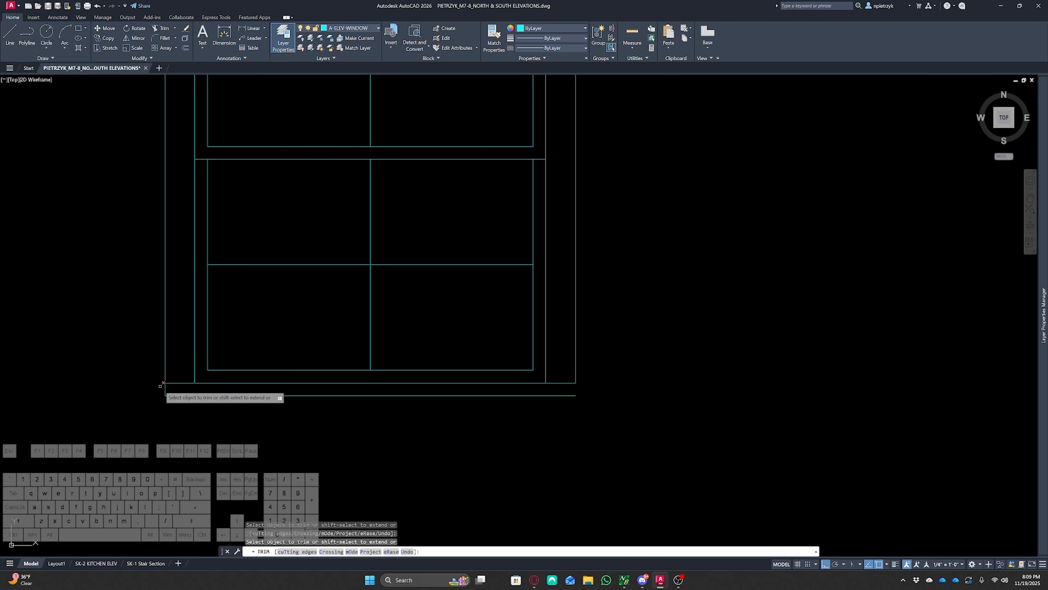
pyautogui.press('Escape')
pyautogui.press('Escape')
pyautogui.press('Escape')
# Lengthen both sill lines by 1" at each end with Lengthen delta
pyautogui.write('lect an')
pyautogui.press('space')
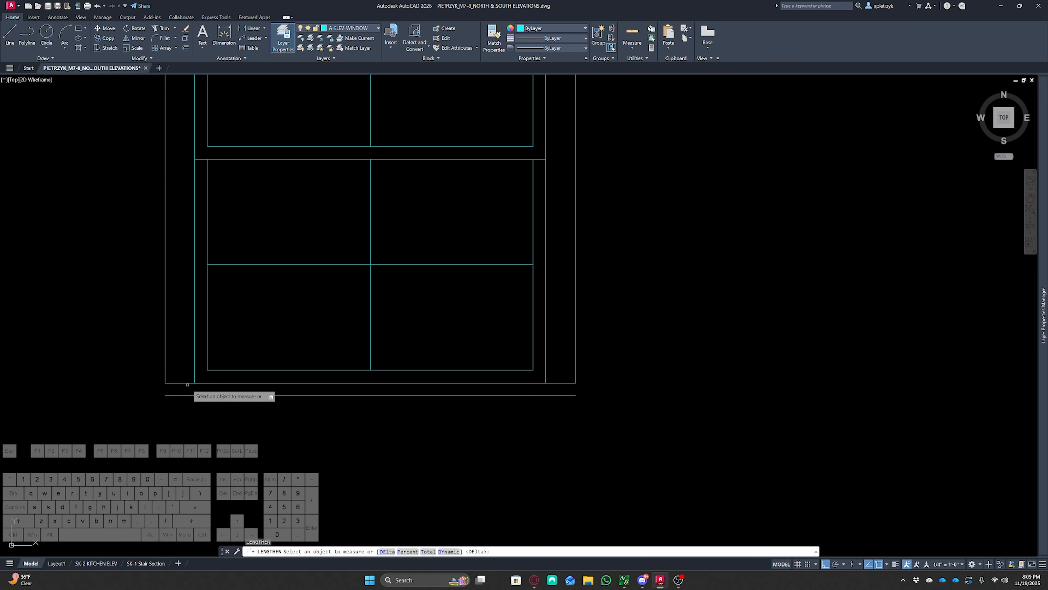
pyautogui.write('de')
pyautogui.press('Return')
pyautogui.write('1')
pyautogui.press('Return')
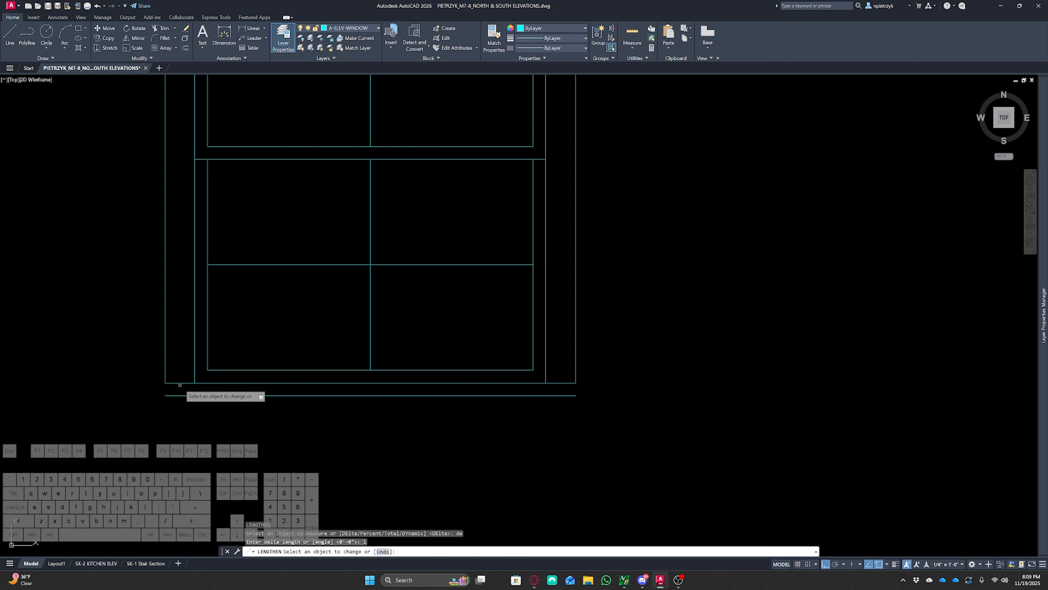
pyautogui.click(172, 389)
pyautogui.click(168, 383)
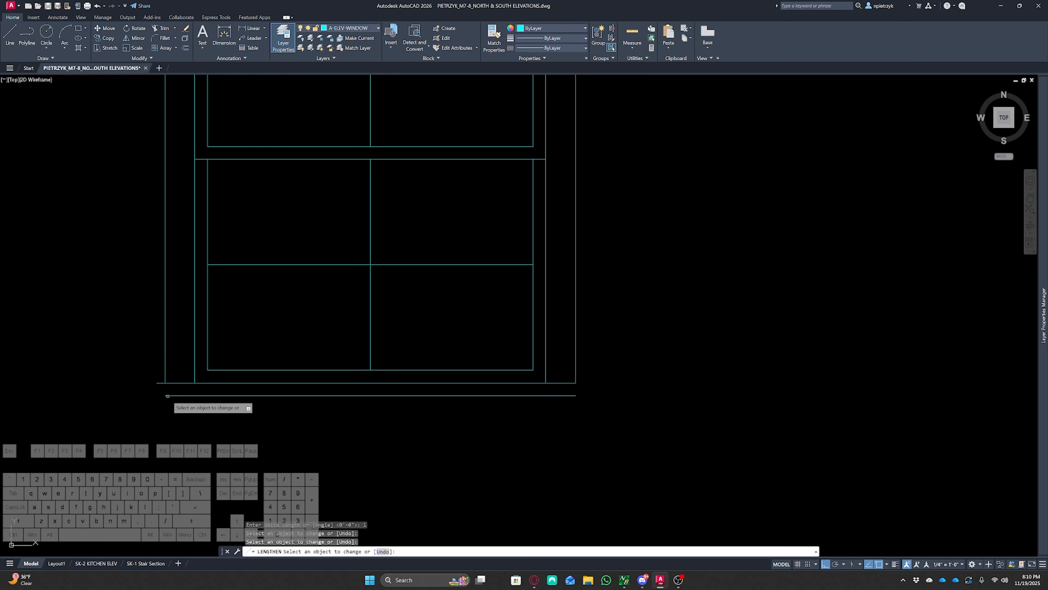
pyautogui.click(572, 383)
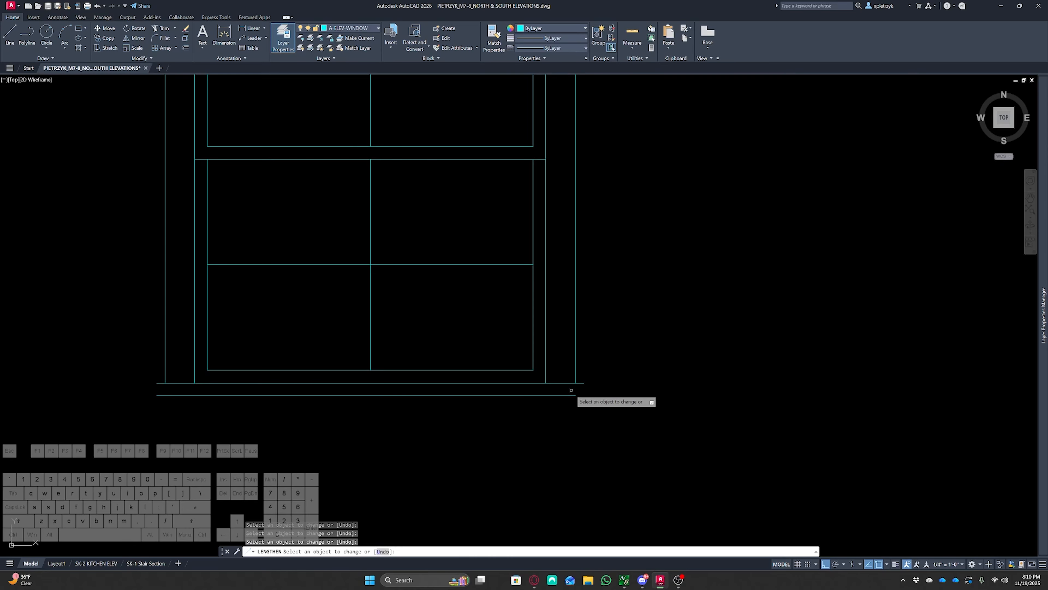
pyautogui.click(571, 395)
pyautogui.press('Escape')
# Close the sill's right end with a short vertical line
pyautogui.write('l')
pyautogui.press('space')
pyautogui.click(585, 384)
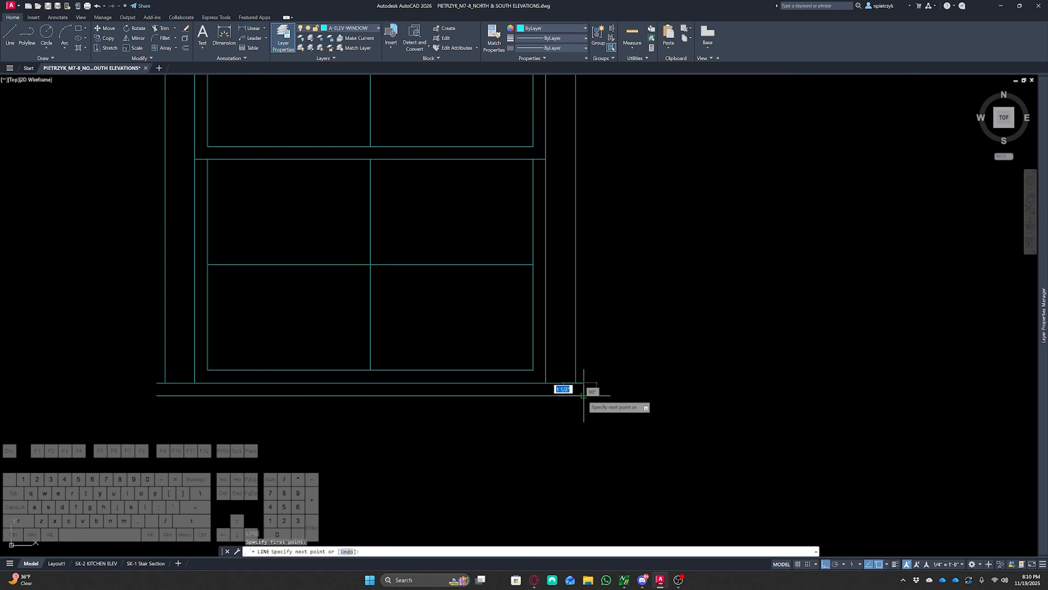
pyautogui.click(584, 396)
pyautogui.press('space')
pyautogui.press('space')
pyautogui.press('Escape')
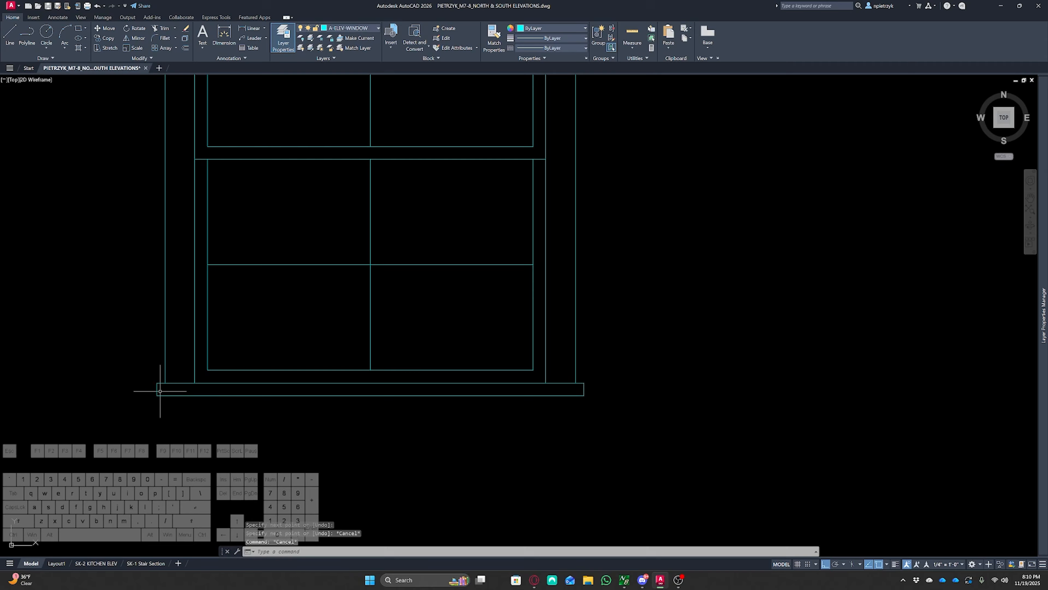
# Compare the drawn window with the typical window frame detail sheet
pyautogui.scroll(-2, 159, 388)
pyautogui.scroll(4, 165, 401)
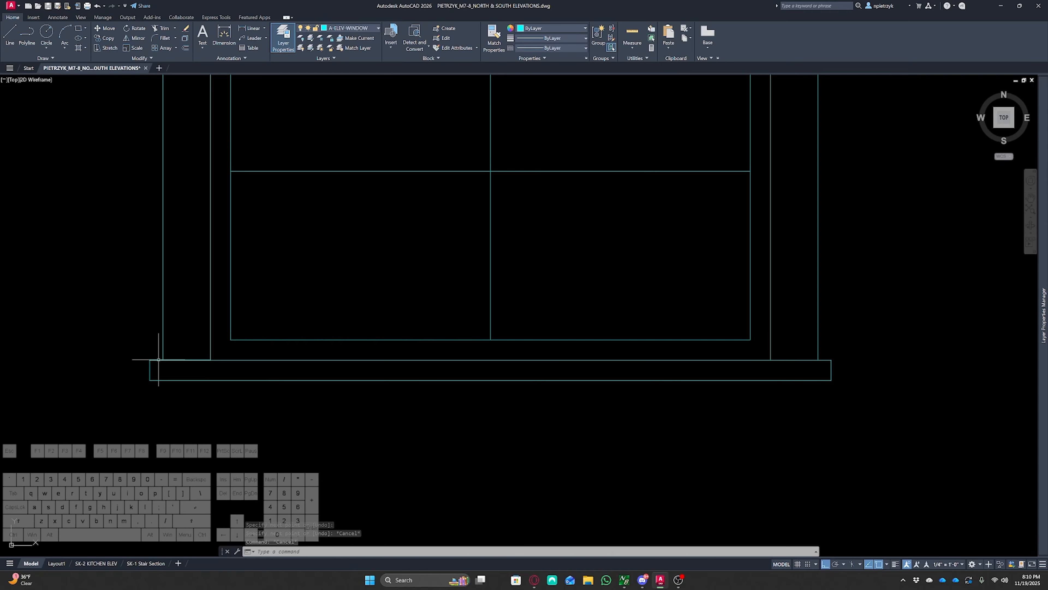
pyautogui.scroll(-8, 157, 353)
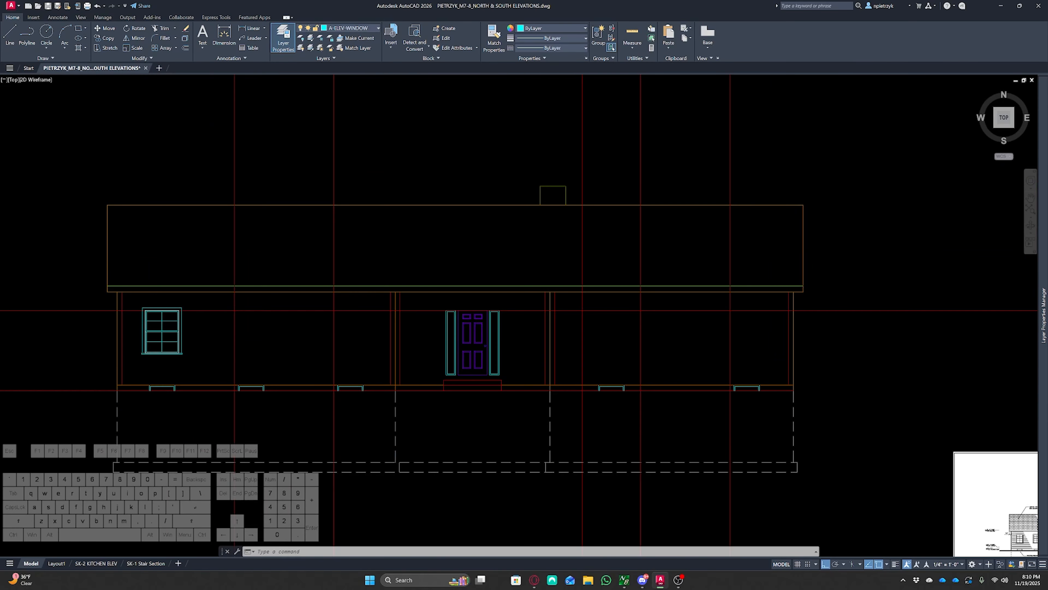
pyautogui.scroll(10, 281, 326)
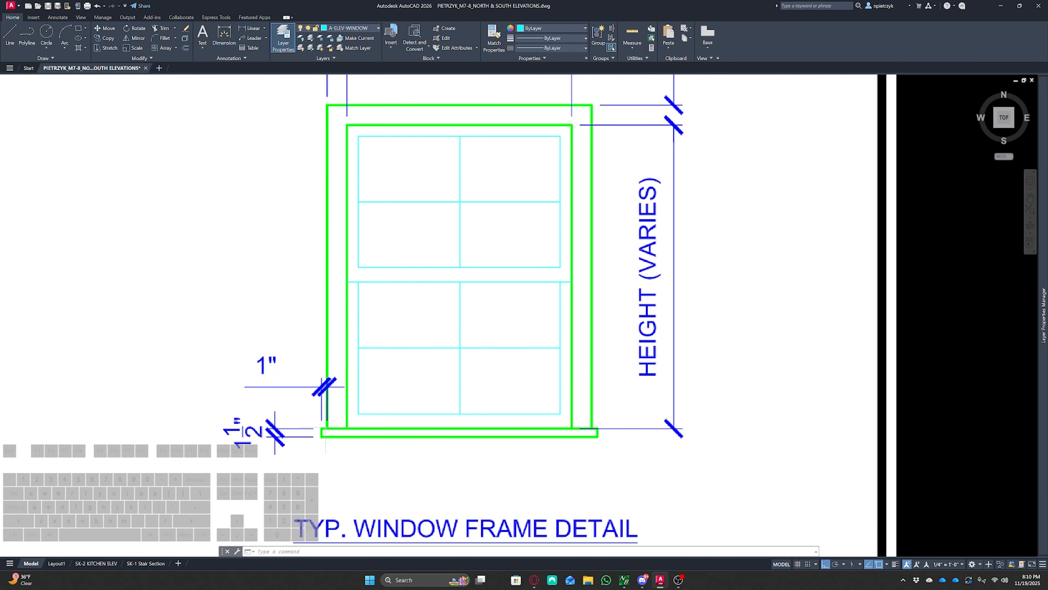
pyautogui.scroll(-8, 304, 385)
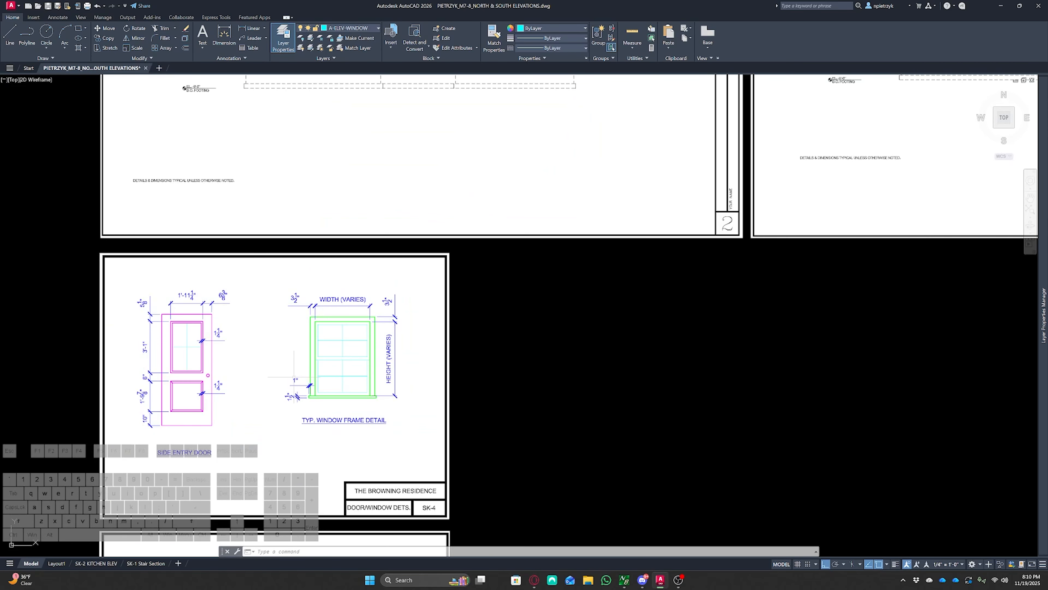
pyautogui.moveTo(281, 368); pyautogui.dragTo(469, 490, button='middle')
pyautogui.scroll(2, 113, 299)
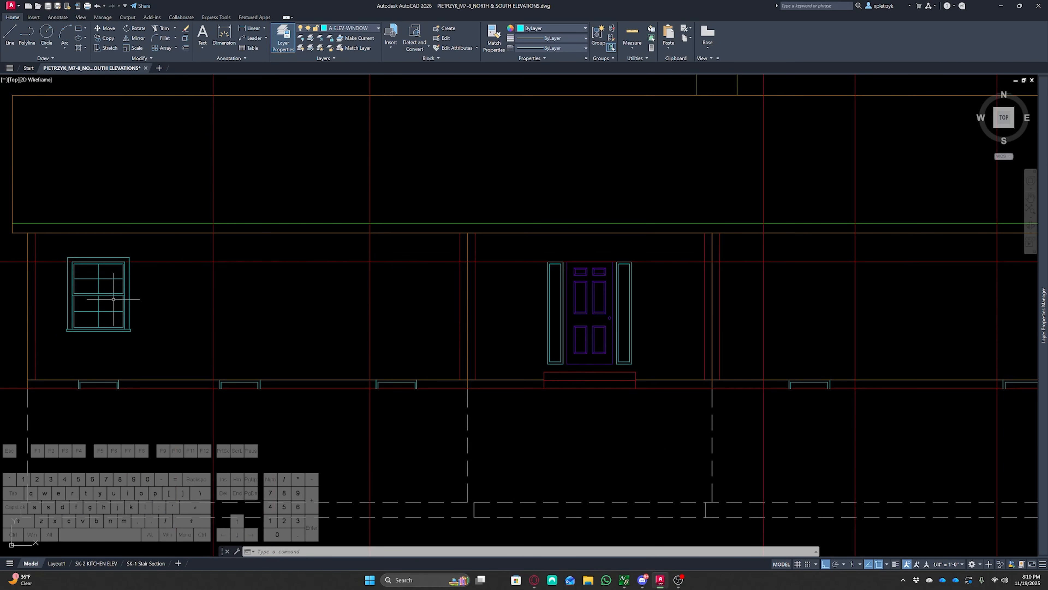
pyautogui.moveTo(114, 300); pyautogui.dragTo(348, 321, button='middle')
pyautogui.scroll(3, 329, 304)
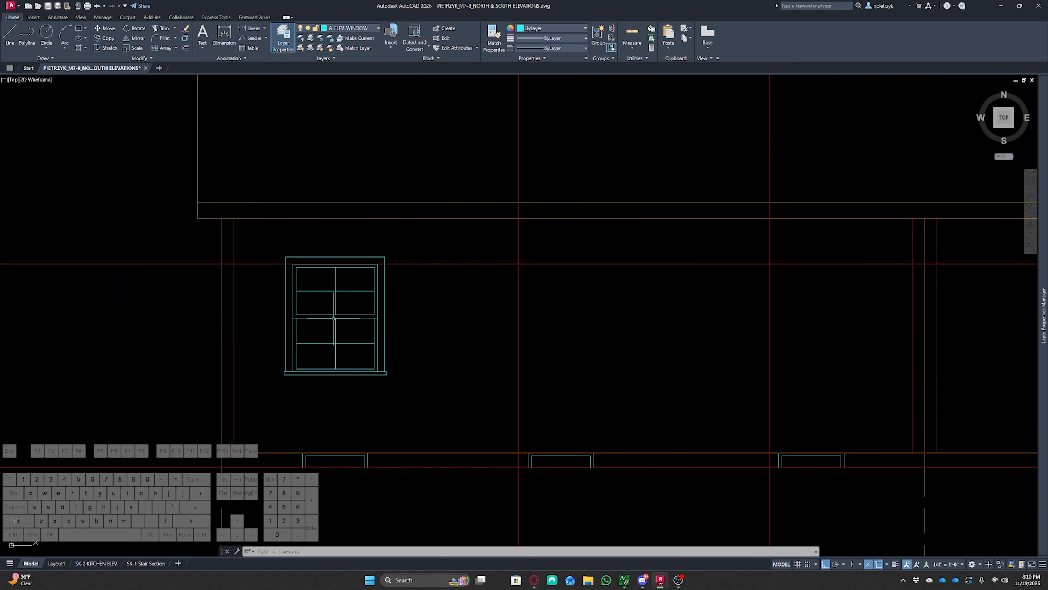
# Copy window A from its upper-left casing corner to further window positions along the elevation
pyautogui.click(275, 250)
pyautogui.click(408, 398)
pyautogui.write('co')
pyautogui.press('Return')
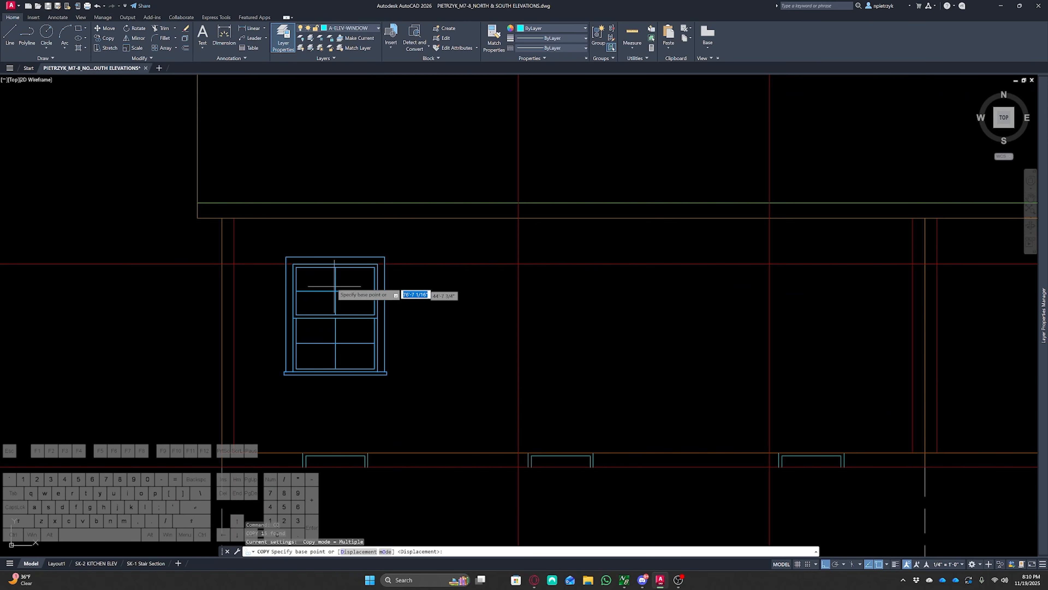
pyautogui.scroll(6, 318, 283)
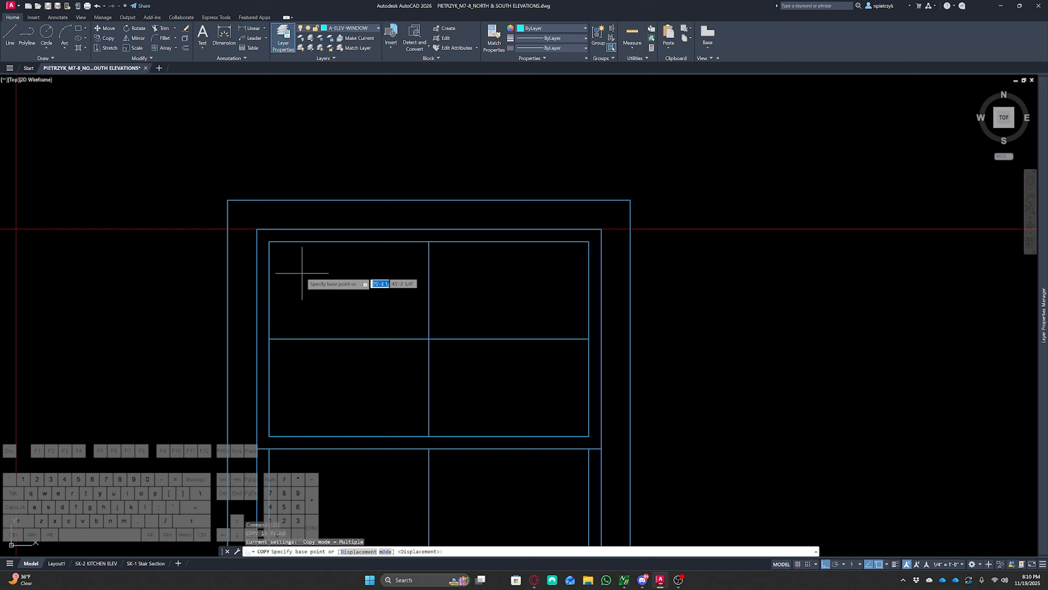
pyautogui.click(257, 229)
pyautogui.scroll(-5, 247, 290)
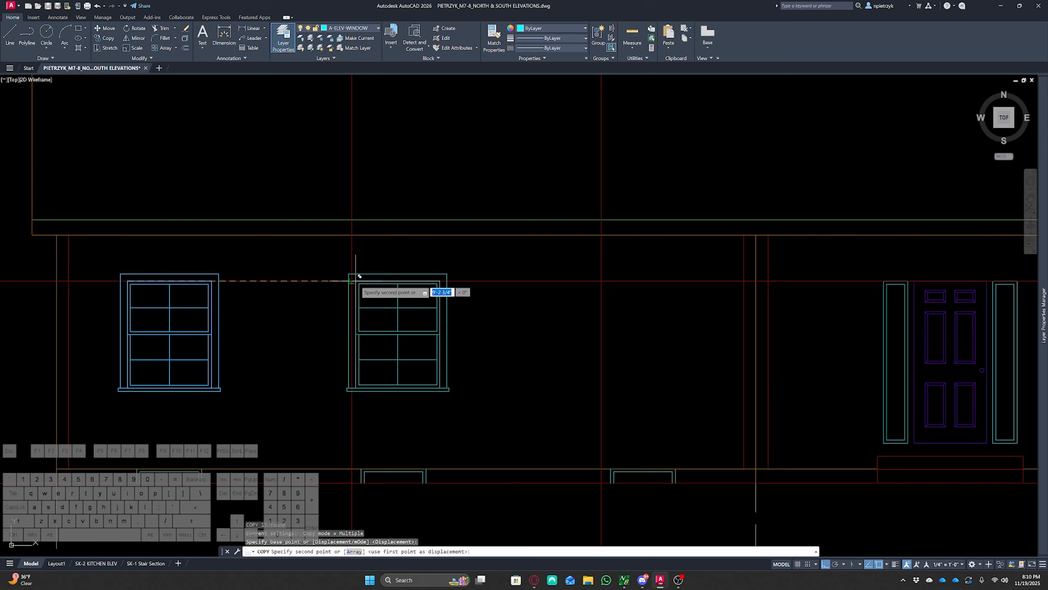
pyautogui.click(356, 276)
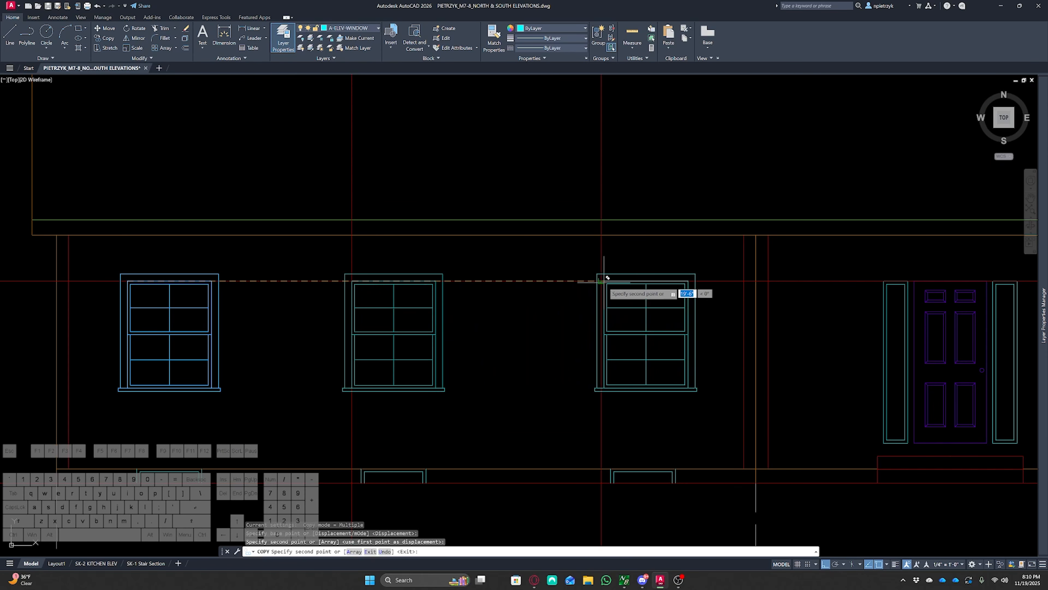
pyautogui.scroll(-4, 667, 300)
pyautogui.moveTo(667, 300)
pyautogui.mouseDown(button='middle')
pyautogui.moveTo(513, 324)
pyautogui.moveTo(266, 331)
pyautogui.mouseUp(button='middle')
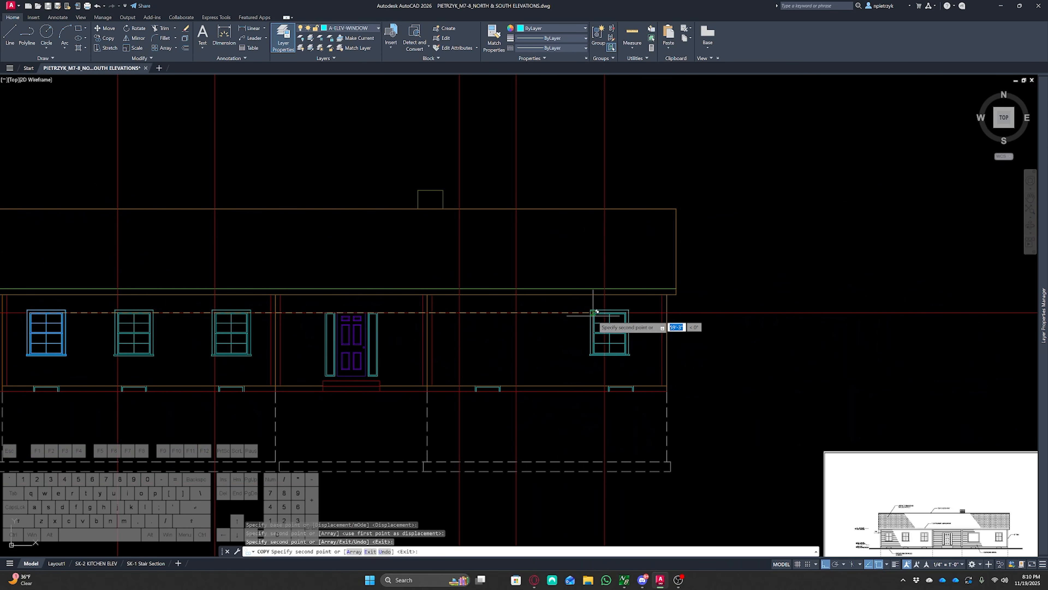
pyautogui.press('Escape')
pyautogui.press('Escape')
pyautogui.press('Escape')
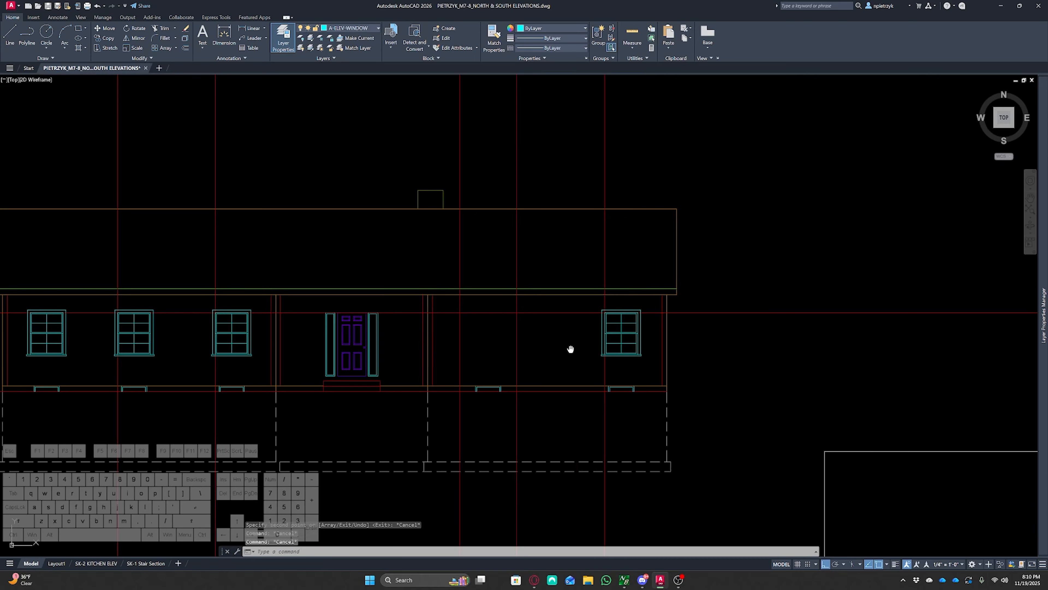
# Erase a stray object below the elevation
pyautogui.moveTo(569, 351); pyautogui.dragTo(600, 276, button='middle')
pyautogui.scroll(-4, 598, 275)
pyautogui.click(495, 374)
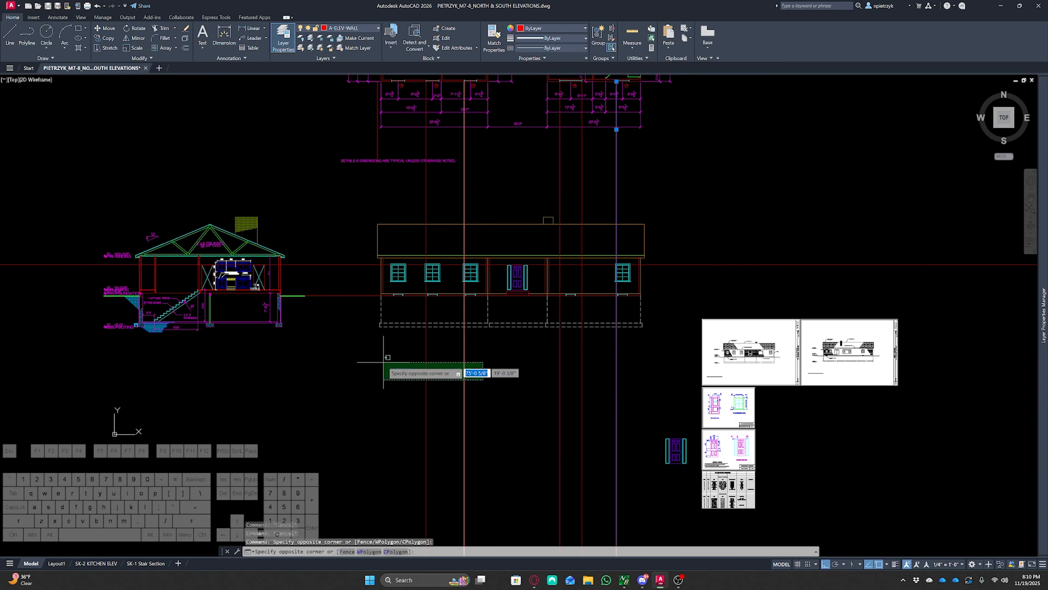
pyautogui.click(373, 348)
pyautogui.press('Delete')
# Examine the floor plan and the window schedule to identify which window types belong in each opening
pyautogui.scroll(3, 621, 271)
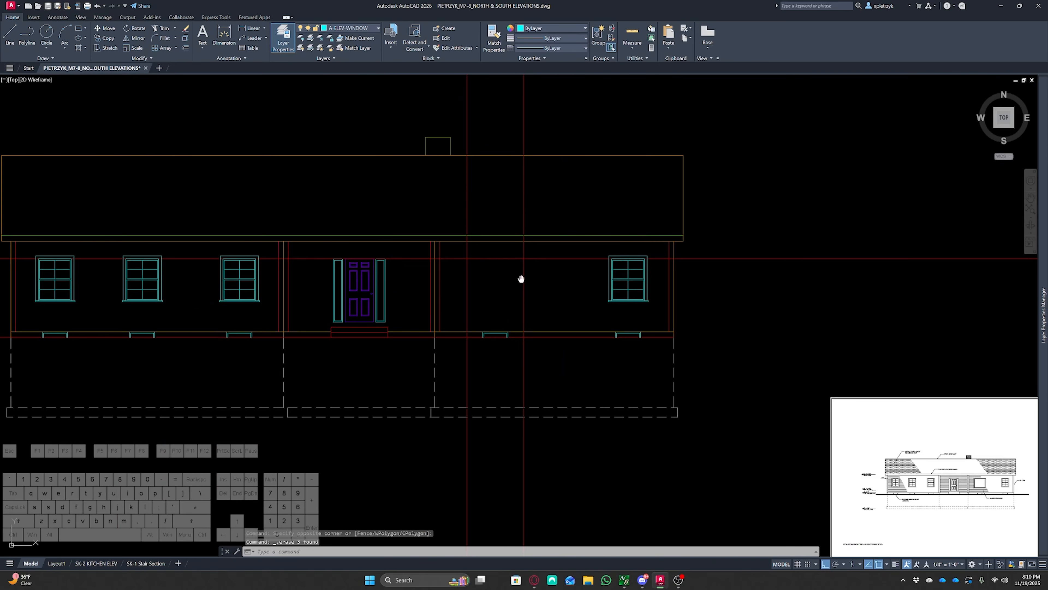
pyautogui.moveTo(521, 279); pyautogui.dragTo(547, 303, button='middle')
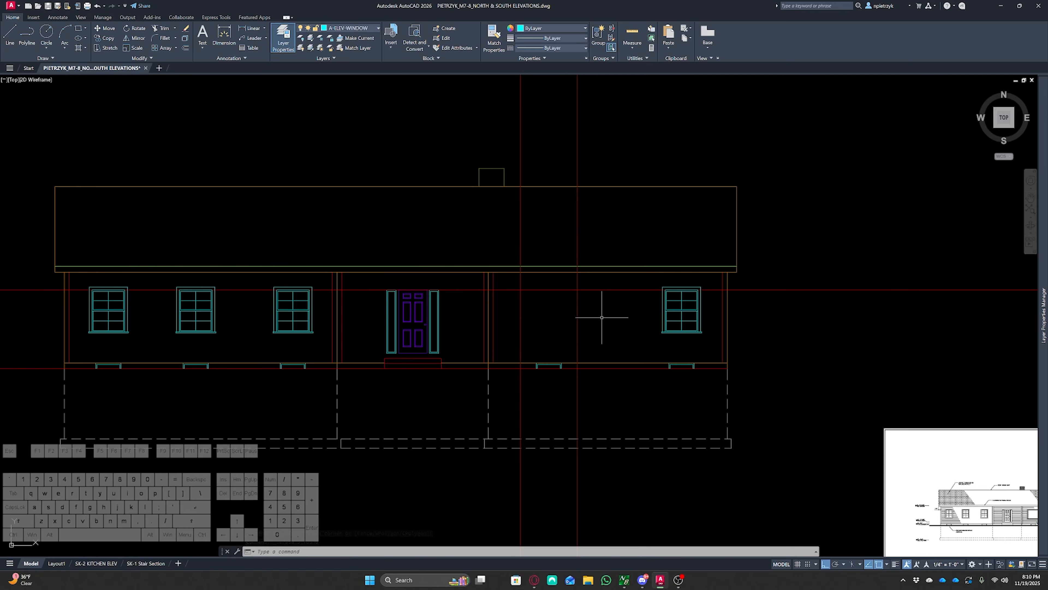
pyautogui.scroll(-5, 604, 311)
pyautogui.moveTo(591, 187); pyautogui.dragTo(582, 280, button='middle')
pyautogui.scroll(4, 581, 279)
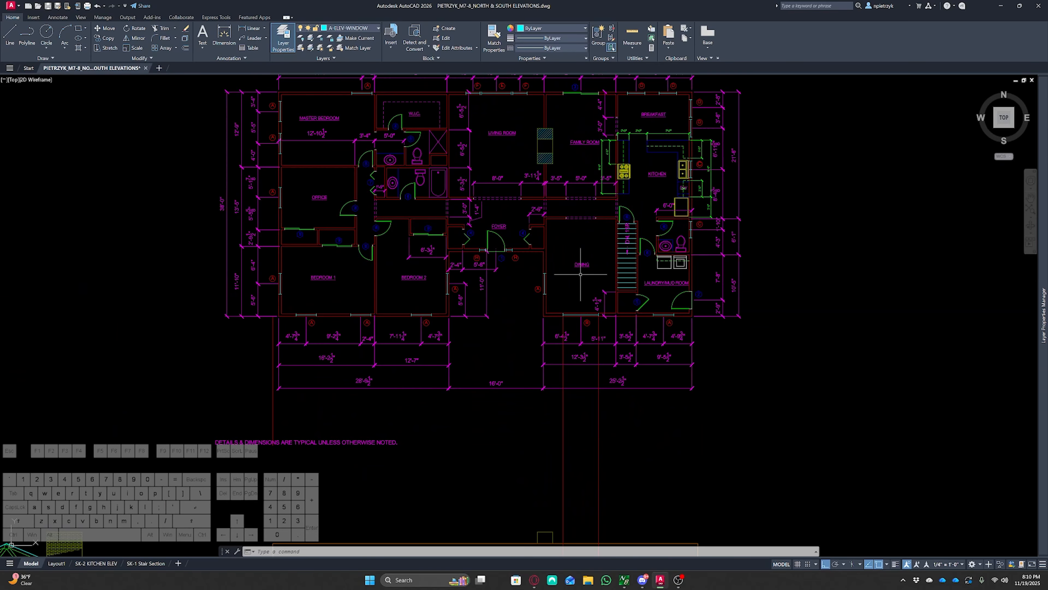
pyautogui.scroll(-5, 595, 324)
pyautogui.moveTo(620, 347); pyautogui.dragTo(528, 230, button='middle')
pyautogui.scroll(6, 538, 333)
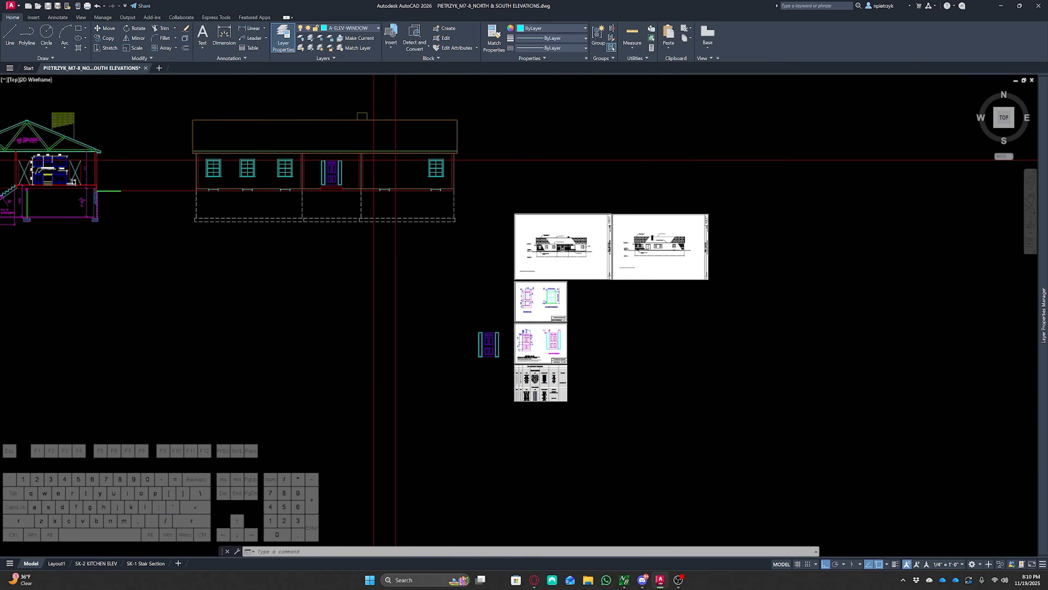
pyautogui.scroll(8, 534, 421)
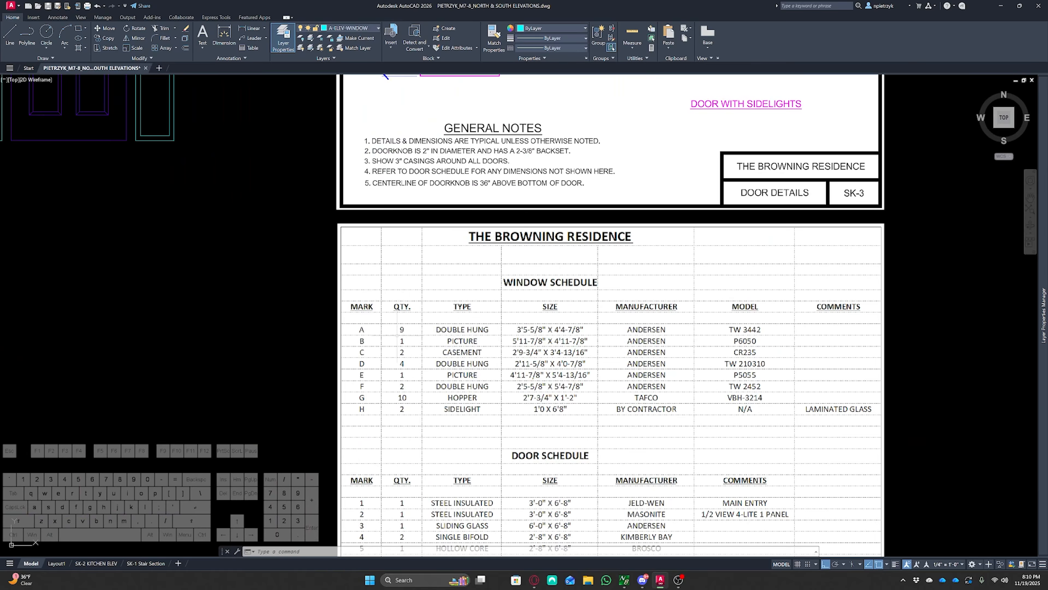
pyautogui.scroll(-6, 565, 340)
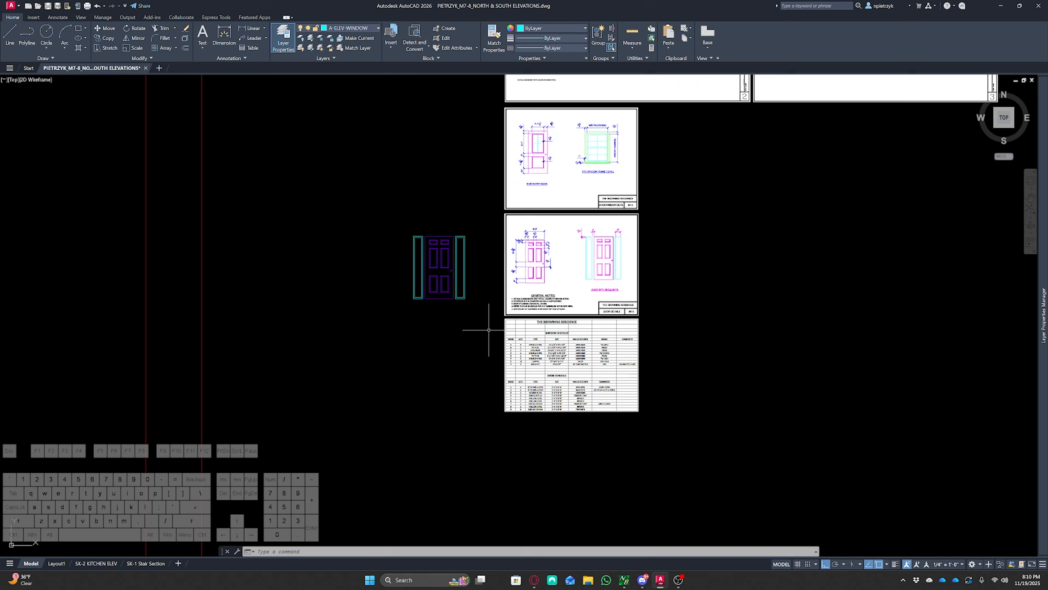
pyautogui.moveTo(396, 287); pyautogui.dragTo(625, 514, button='middle')
pyautogui.moveTo(538, 315); pyautogui.dragTo(651, 525, button='middle')
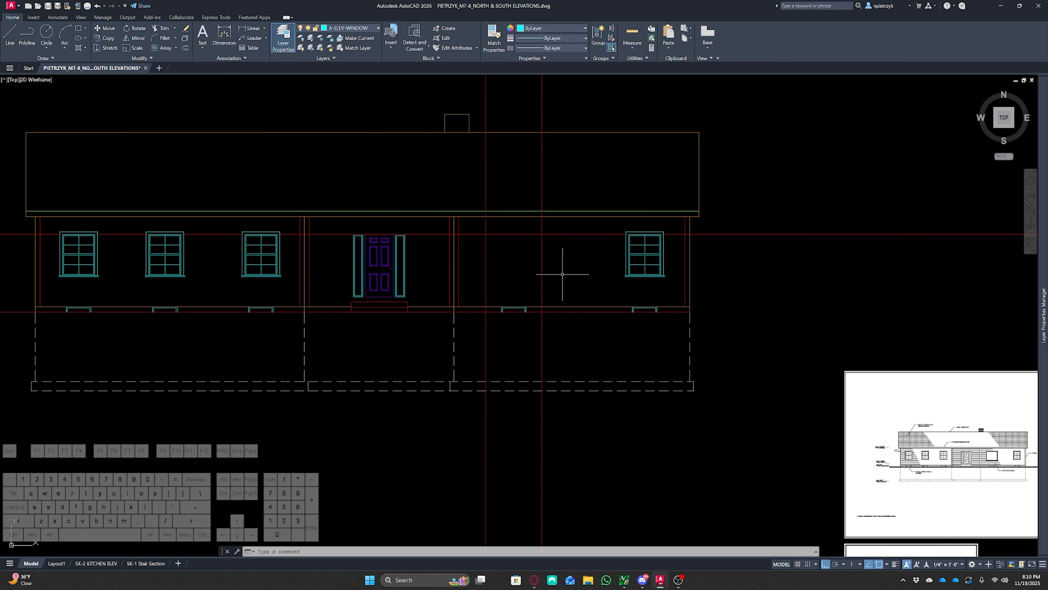
# Copy the red horizontal guideline 4' downward
pyautogui.click(572, 223)
pyautogui.click(566, 244)
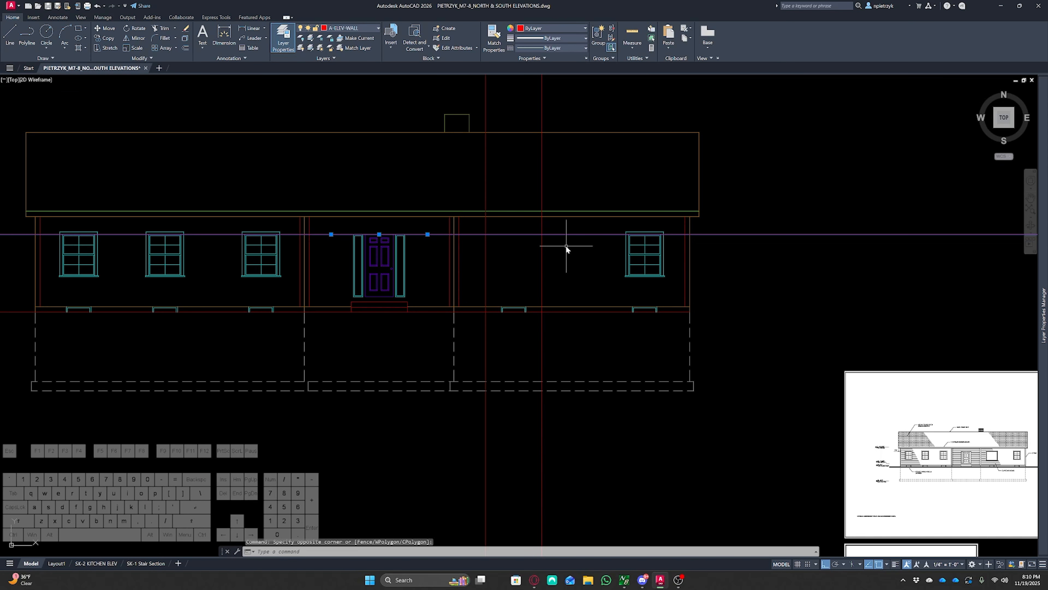
pyautogui.write('co')
pyautogui.press('space')
pyautogui.click(573, 251)
pyautogui.write("4'11")
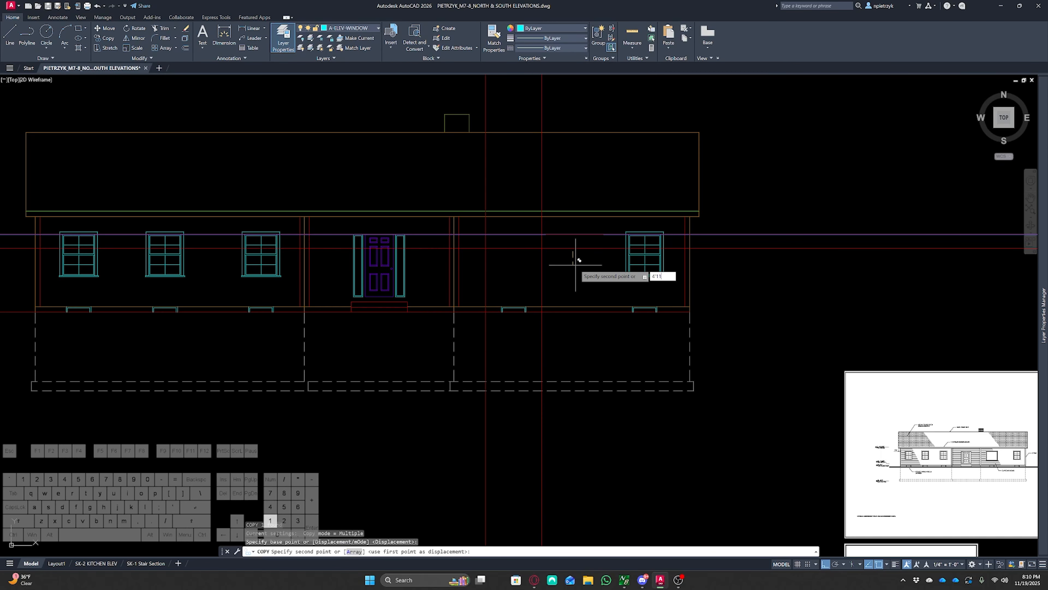
pyautogui.press('Return')
pyautogui.press('Escape')
pyautogui.press('Escape')
pyautogui.press('Escape')
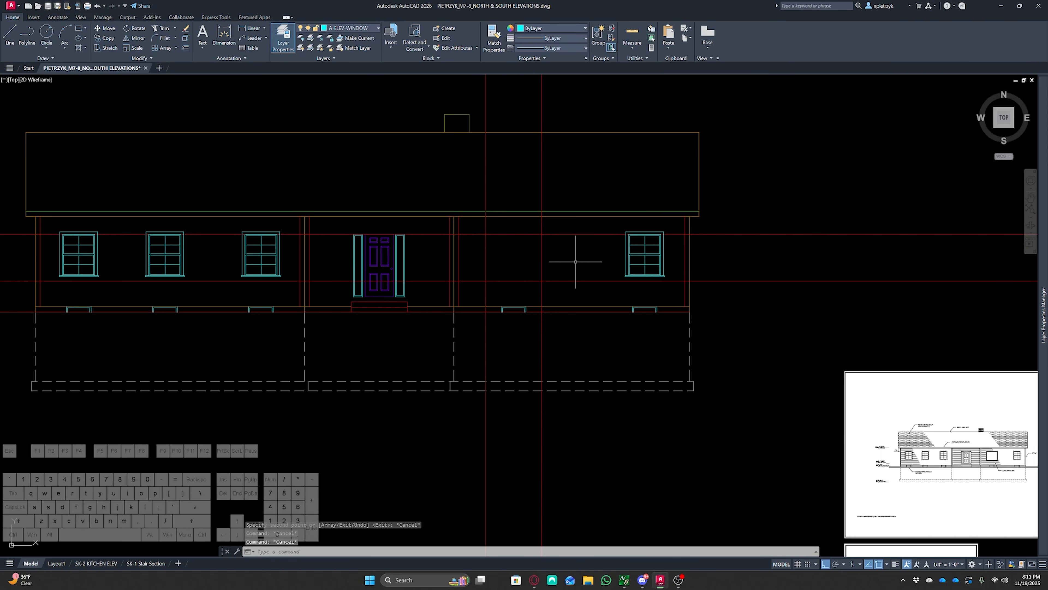
# Copy the rightmost window into the opening to the right of the entry door
pyautogui.scroll(3, 578, 256)
pyautogui.click(590, 254)
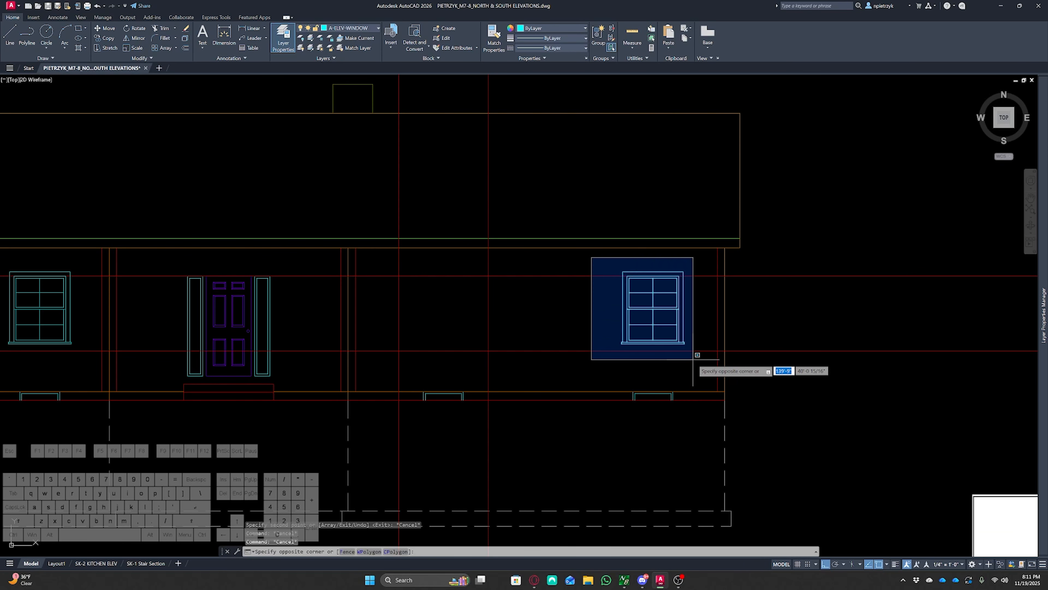
pyautogui.click(686, 344)
pyautogui.write('co')
pyautogui.press('Return')
pyautogui.scroll(3, 659, 305)
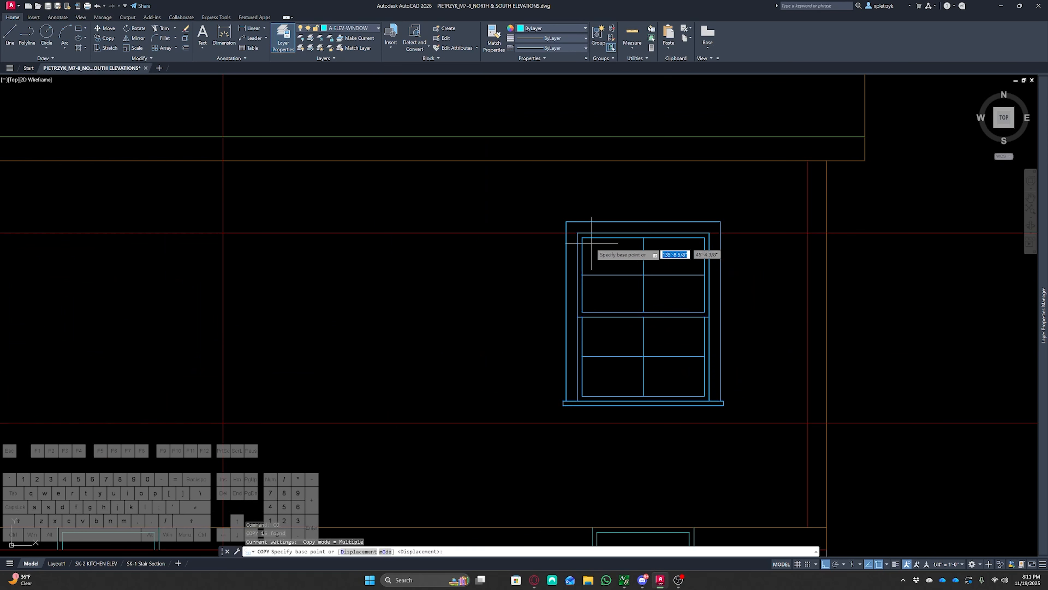
pyautogui.click(577, 233)
pyautogui.moveTo(374, 263); pyautogui.dragTo(728, 314, button='middle')
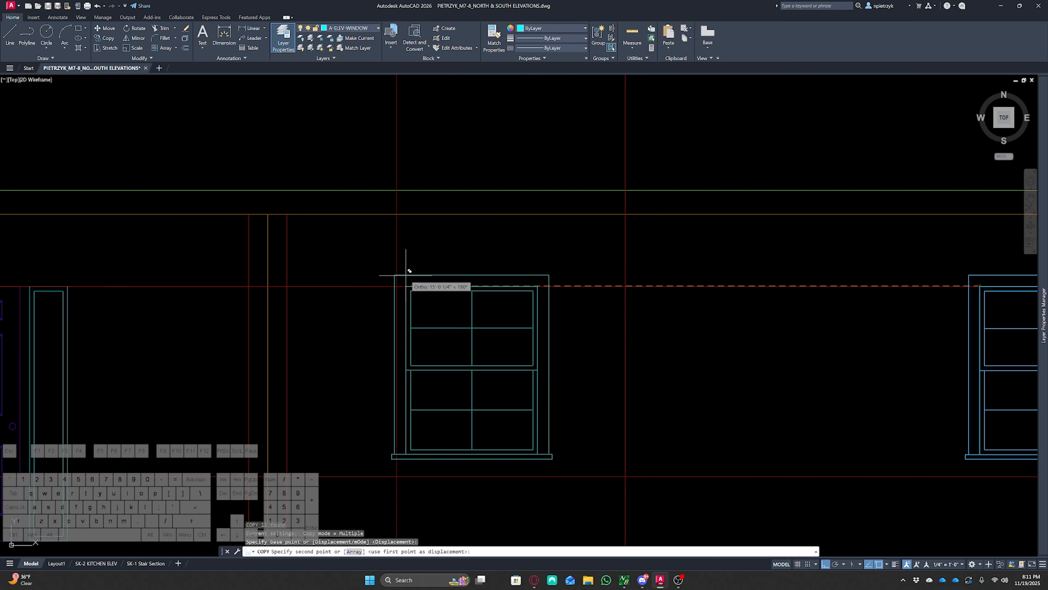
pyautogui.click(396, 285)
pyautogui.press('Escape')
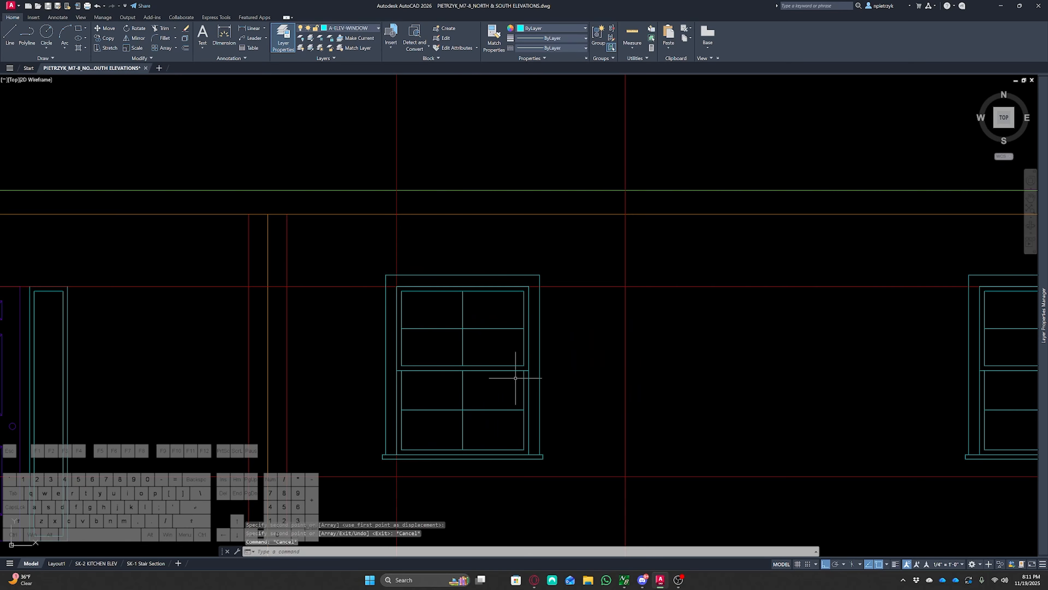
# Erase the muntins and meeting rail of the copied window and trim the leftover sash line stubs
pyautogui.moveTo(524, 395); pyautogui.dragTo(576, 340, button='middle')
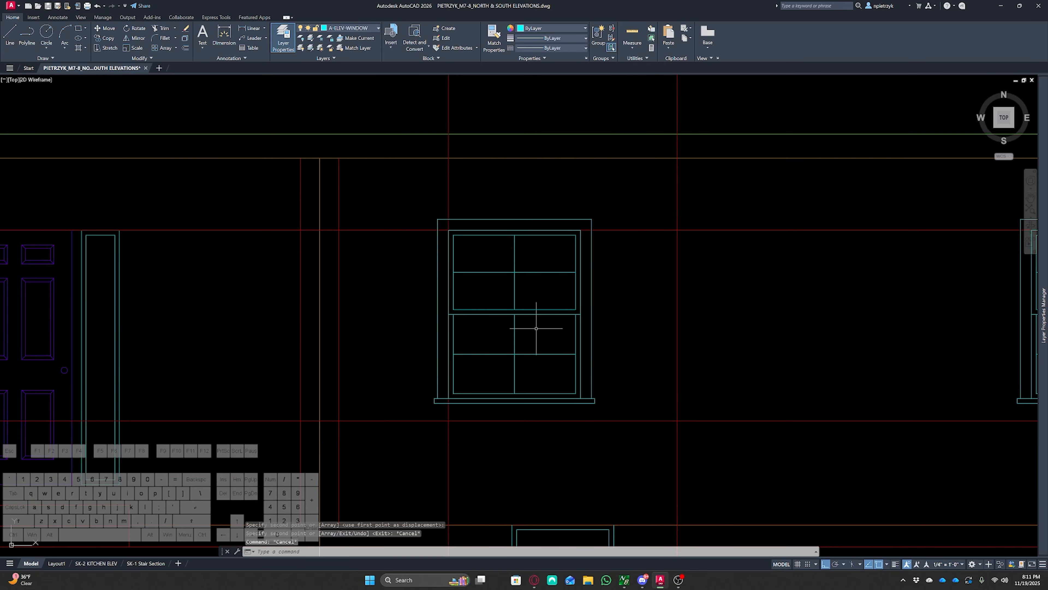
pyautogui.scroll(2, 536, 328)
pyautogui.click(575, 387)
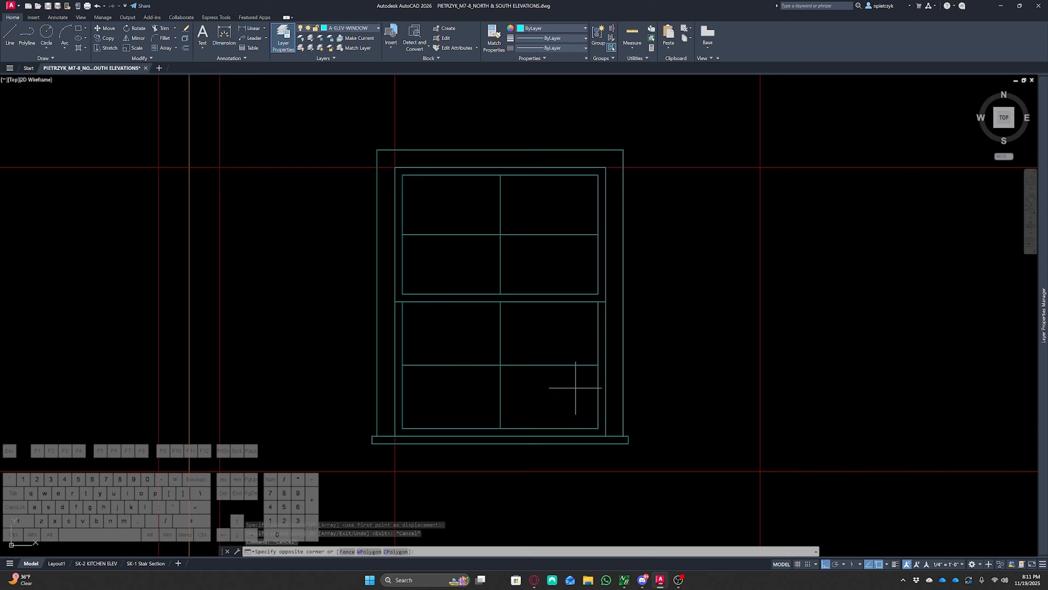
pyautogui.click(476, 232)
pyautogui.press('Delete')
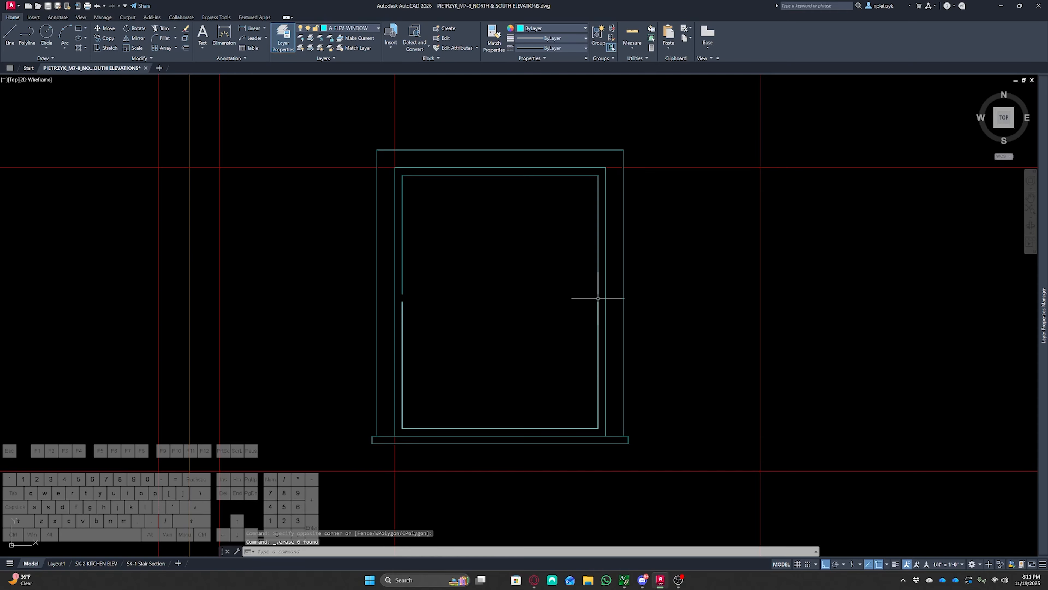
pyautogui.write('TR')
pyautogui.press('Return')
pyautogui.click(598, 286)
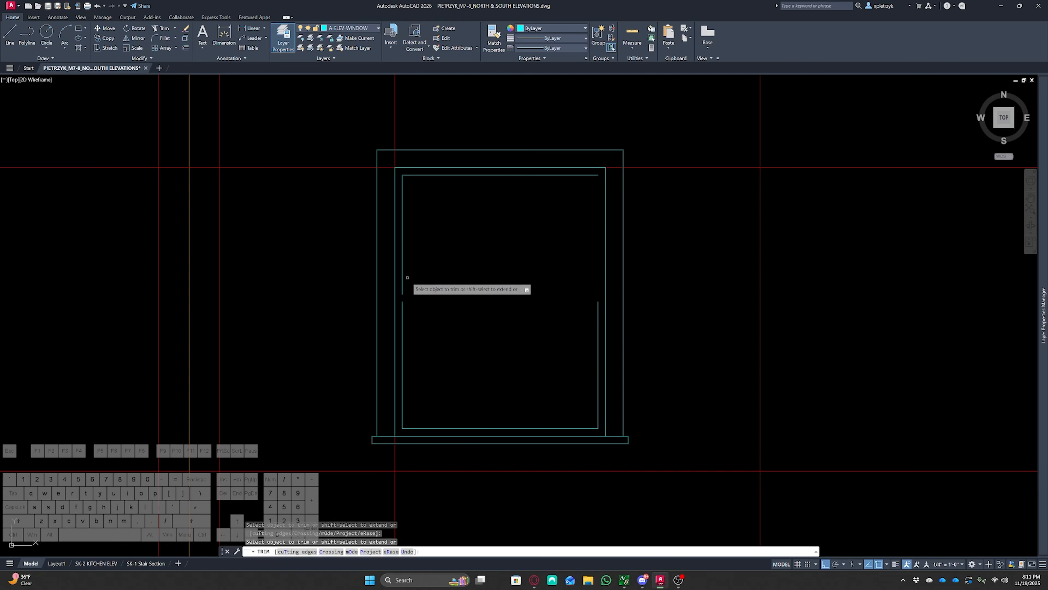
pyautogui.click(403, 289)
pyautogui.keyDown('shift'); pyautogui.click(402, 300); pyautogui.keyUp('shift')
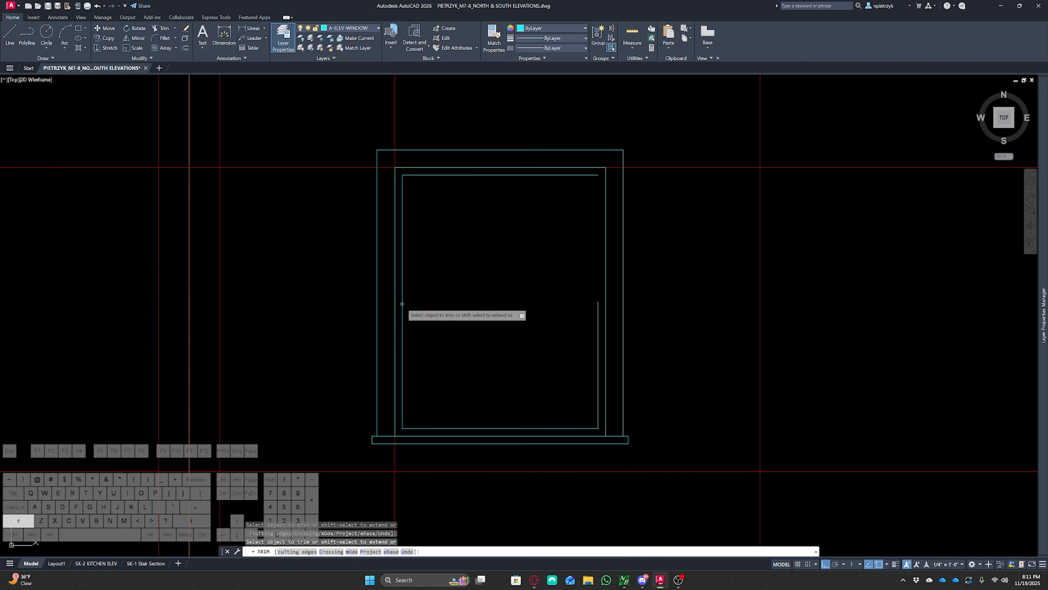
pyautogui.keyDown('shift'); pyautogui.click(598, 308); pyautogui.keyUp('shift')
pyautogui.press('Escape')
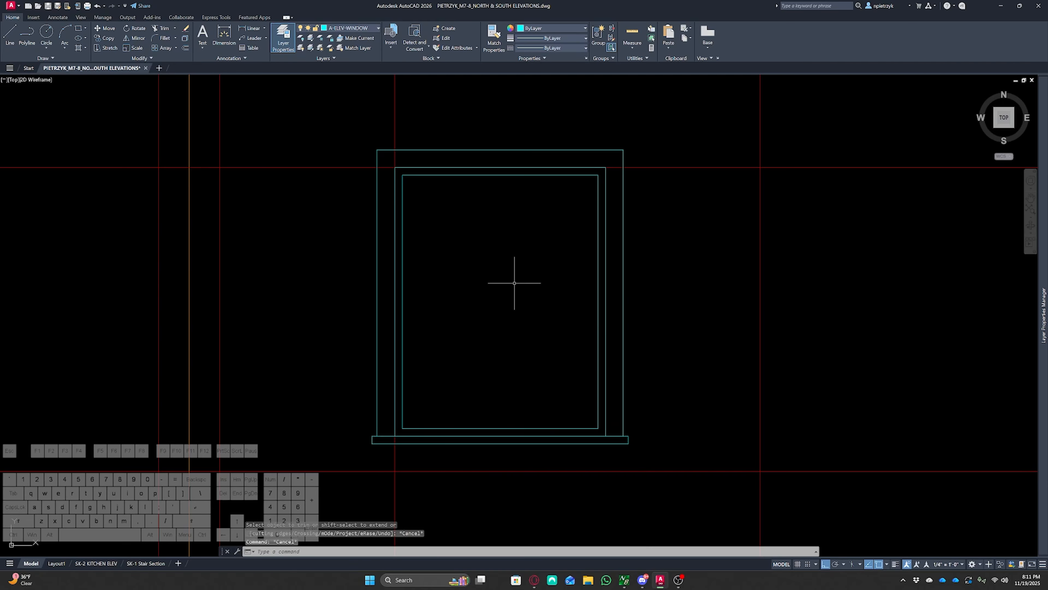
# Compare the plain window with the picture window shown in the reference elevation image
pyautogui.scroll(-8, 519, 294)
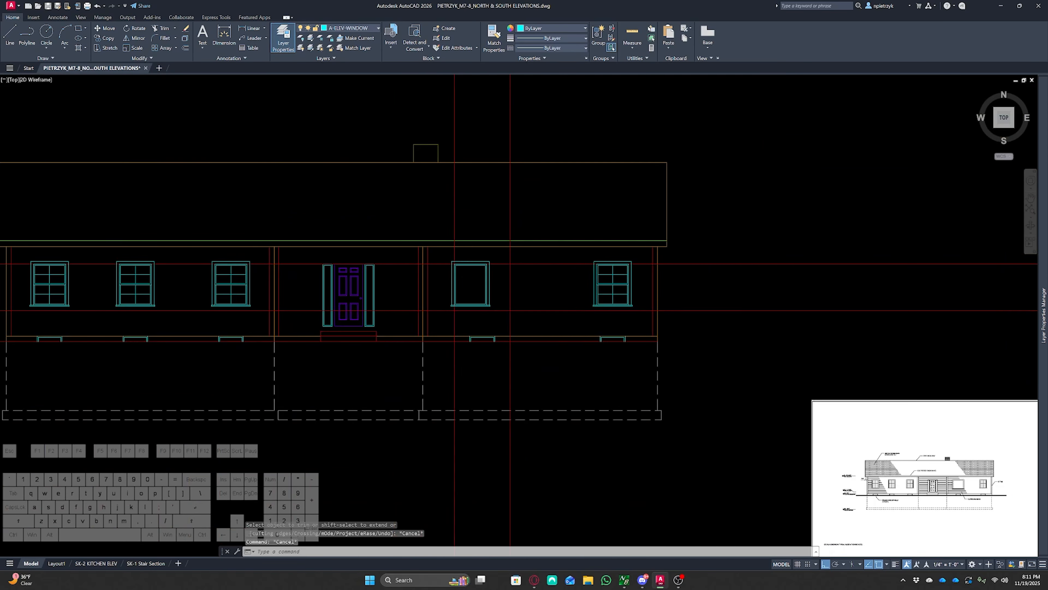
pyautogui.moveTo(660, 350); pyautogui.dragTo(519, 281, button='middle')
pyautogui.scroll(10, 520, 289)
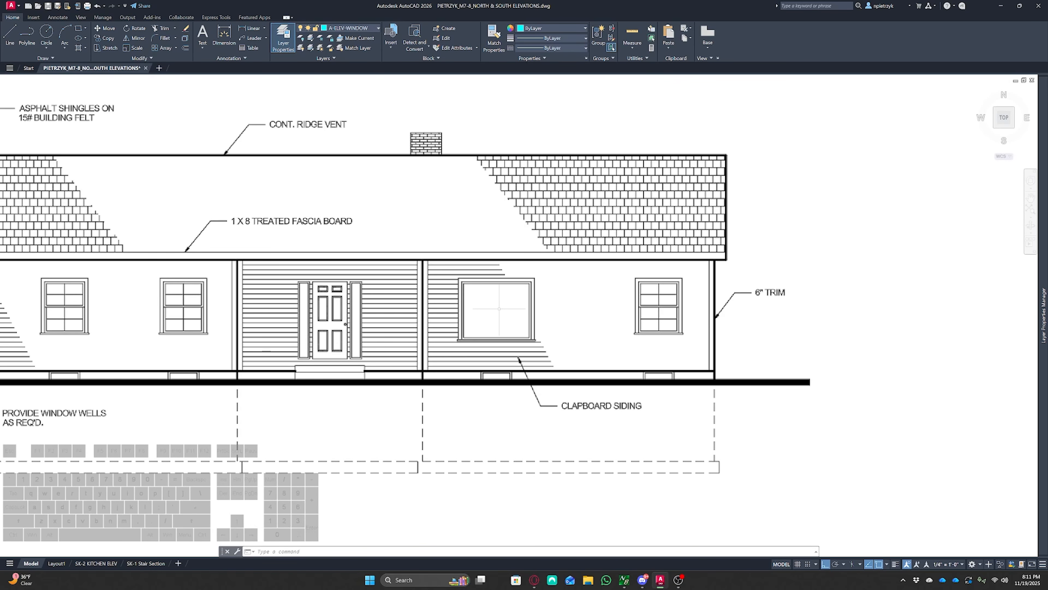
pyautogui.scroll(-6, 536, 318)
pyautogui.moveTo(430, 294); pyautogui.dragTo(776, 452, button='middle')
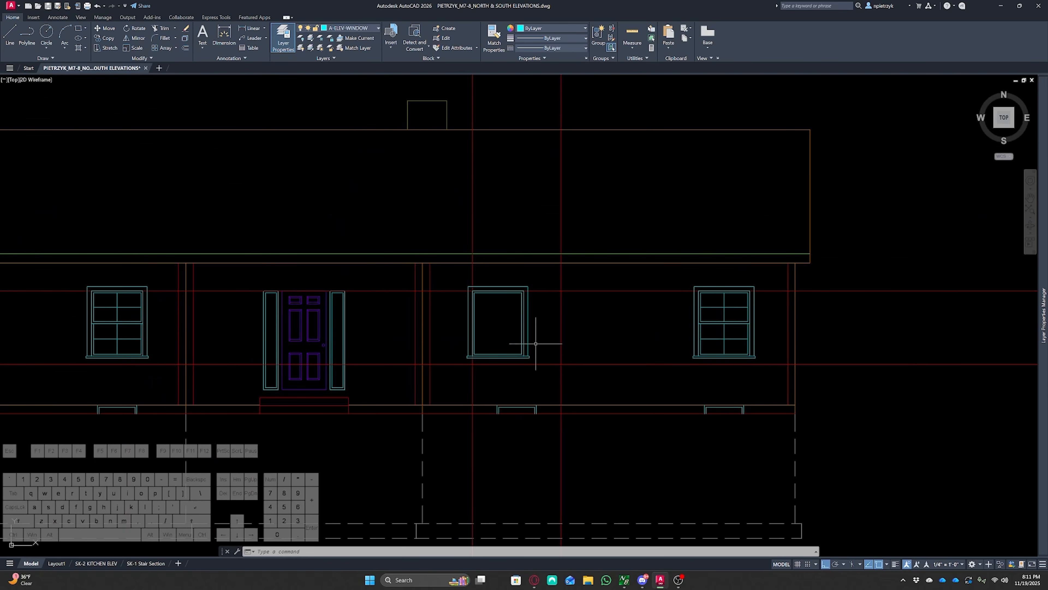
pyautogui.scroll(8, 518, 333)
pyautogui.scroll(-2, 557, 321)
pyautogui.moveTo(557, 320); pyautogui.dragTo(552, 346, button='middle')
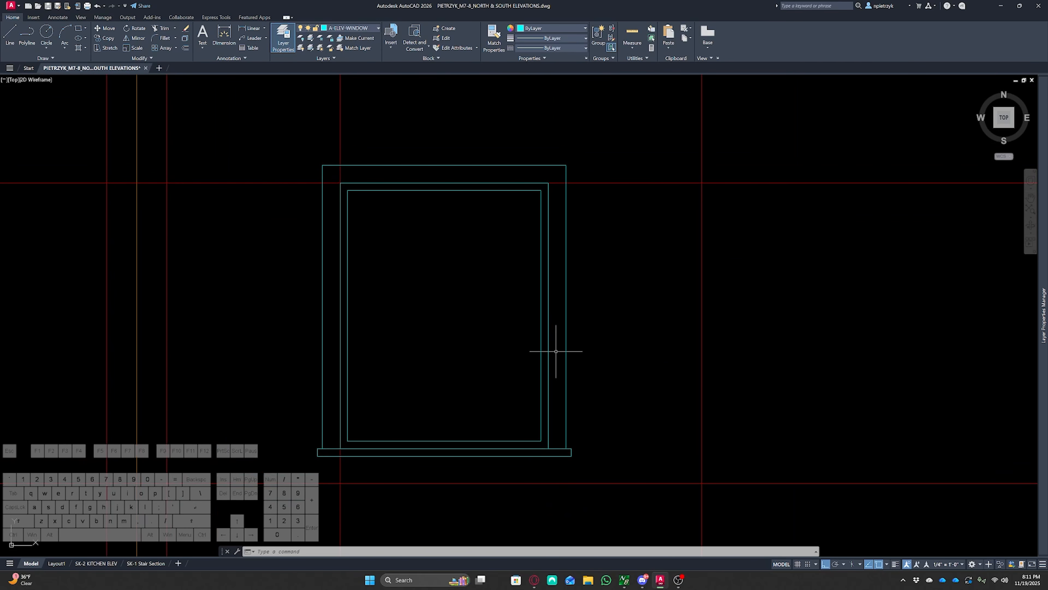
# Stretch the copied window's right side out to the vertical red guideline to widen it into a picture window
pyautogui.press('Return')
pyautogui.click(609, 137)
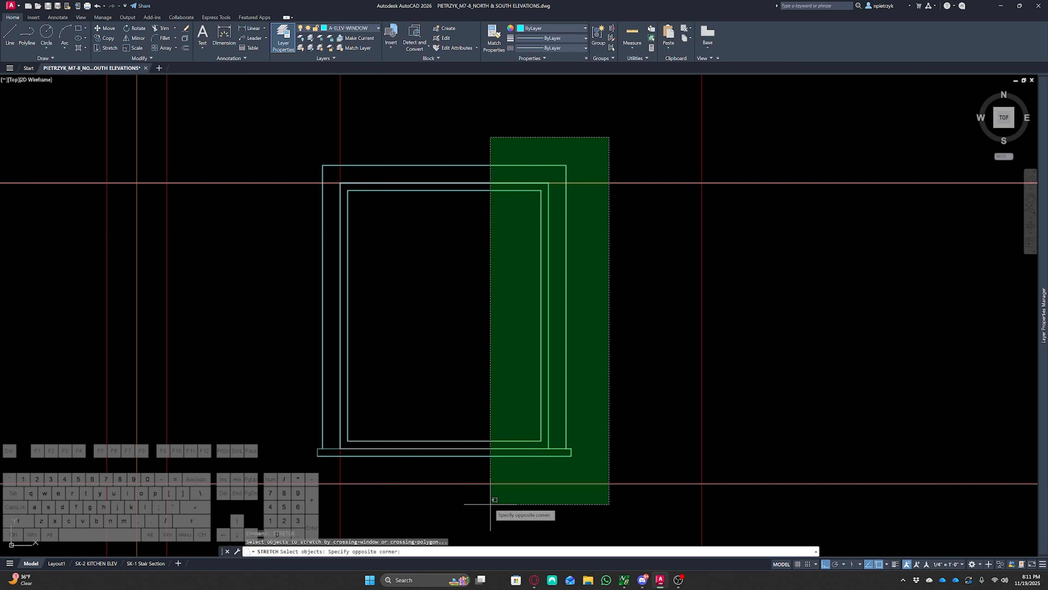
pyautogui.click(486, 479)
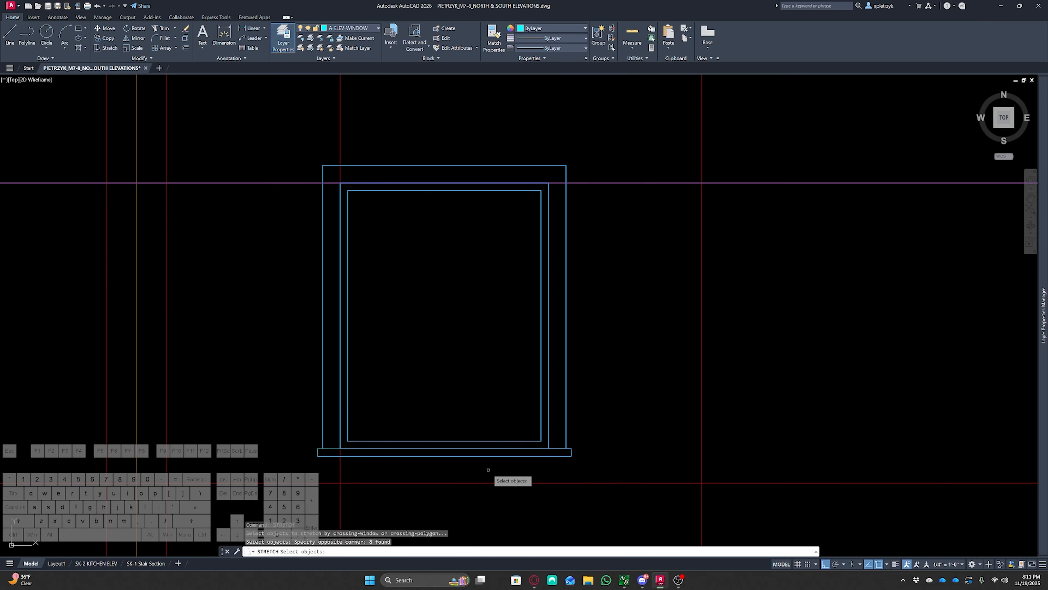
pyautogui.press('space')
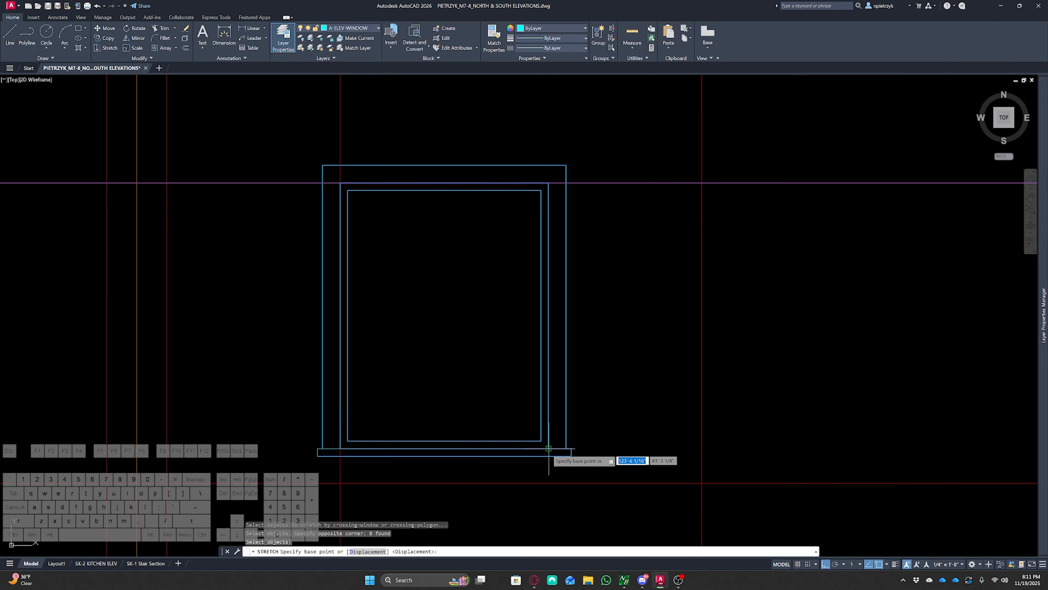
pyautogui.click(548, 448)
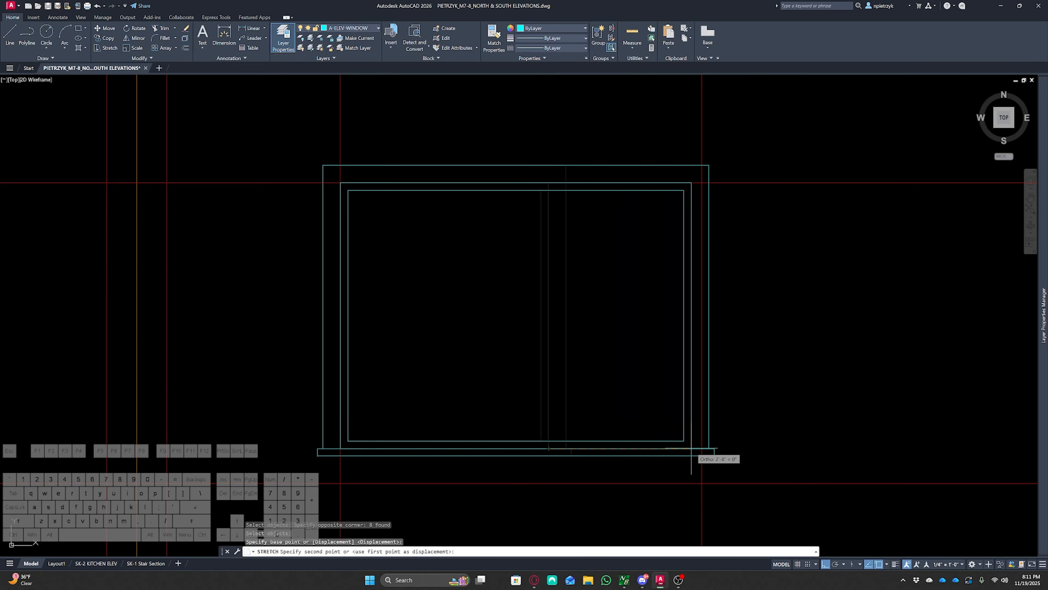
pyautogui.click(702, 449)
pyautogui.moveTo(784, 459); pyautogui.dragTo(788, 388, button='middle')
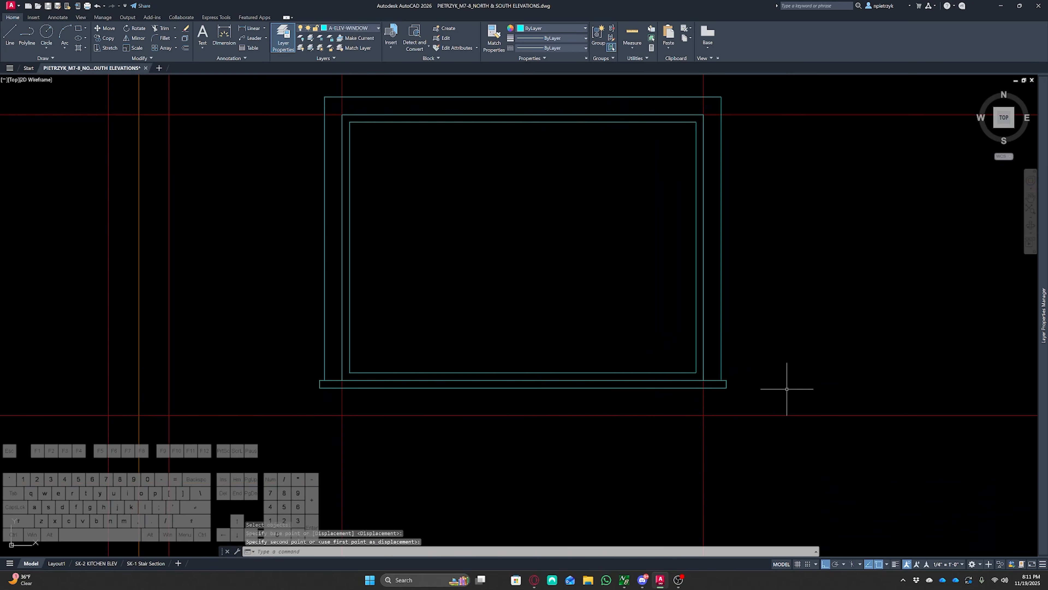
pyautogui.write('st')
pyautogui.press('Return')
pyautogui.click(764, 407)
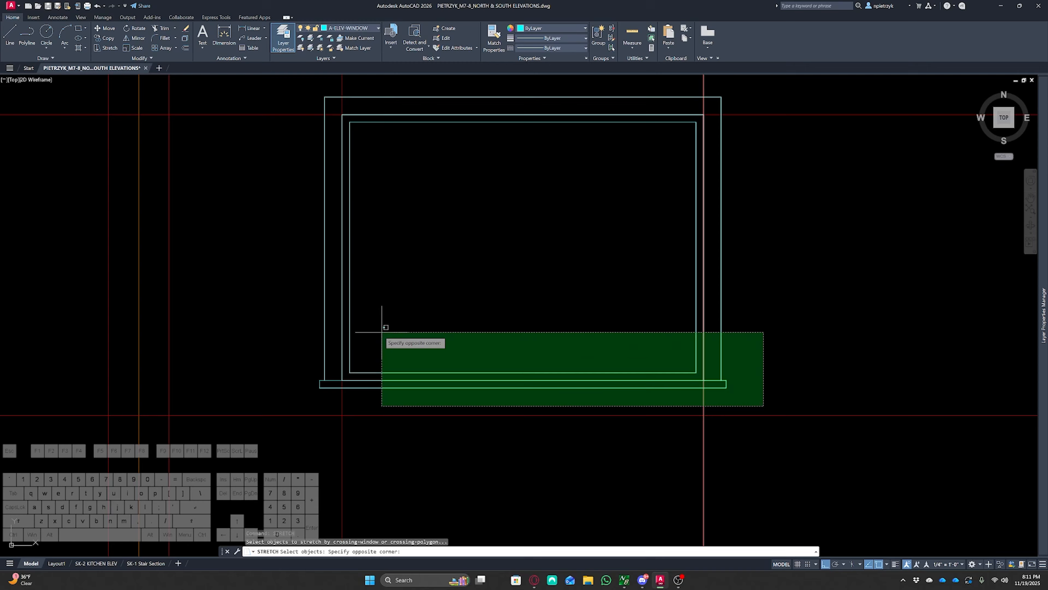
pyautogui.click(269, 265)
pyautogui.press('Return')
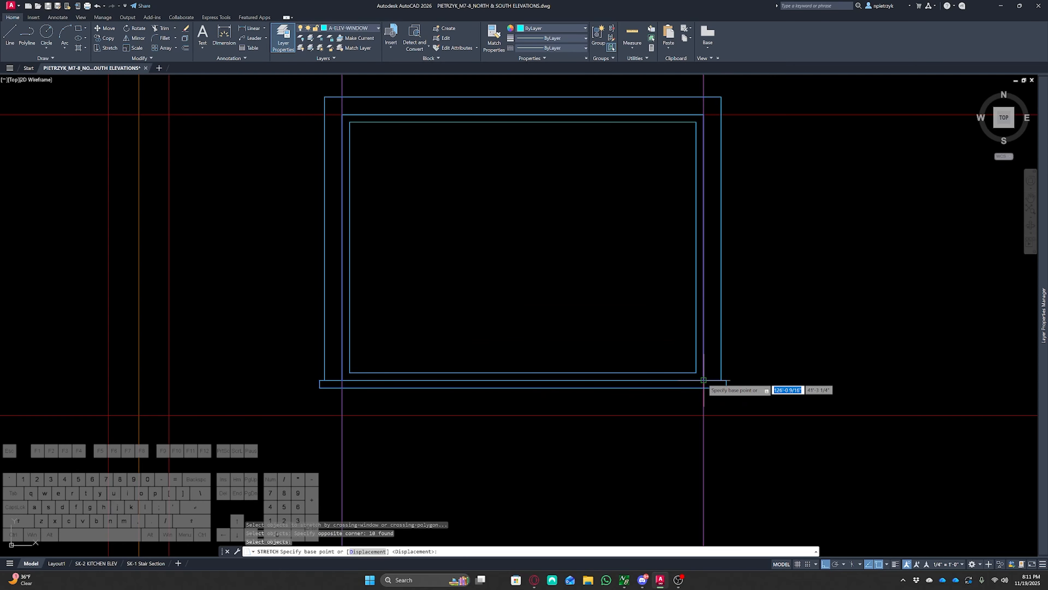
pyautogui.click(704, 380)
pyautogui.press('Escape')
pyautogui.press('Escape')
# Erase the construction guideline running below the picture window
pyautogui.scroll(-2, 719, 444)
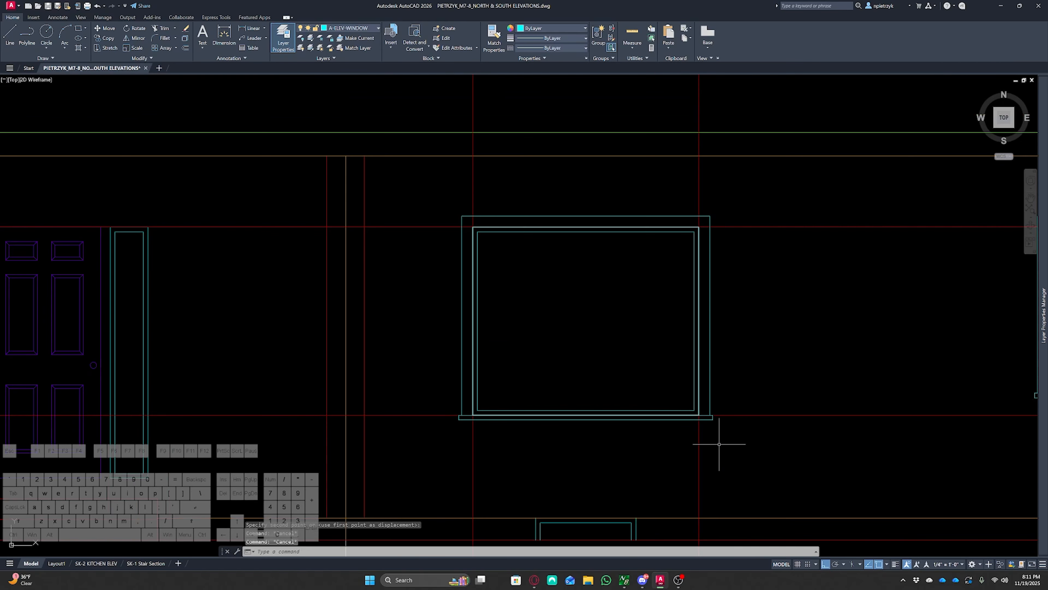
pyautogui.click(719, 443)
pyautogui.click(441, 441)
pyautogui.press('Delete')
# Draw a polyline grade line across the base of the elevation, extending past both ends of the house
pyautogui.scroll(-4, 713, 310)
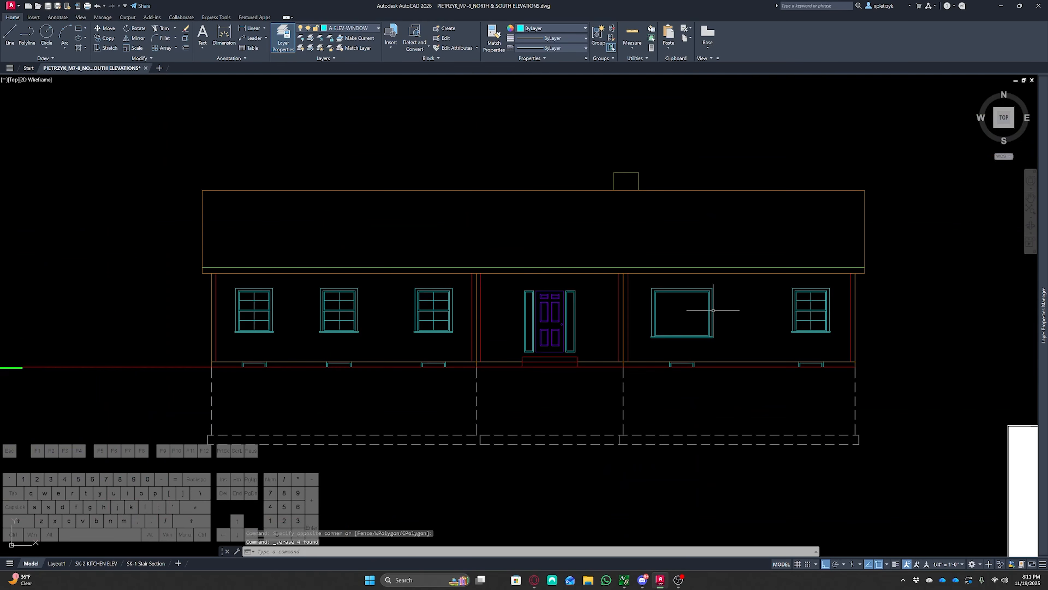
pyautogui.moveTo(728, 320); pyautogui.dragTo(737, 315, button='middle')
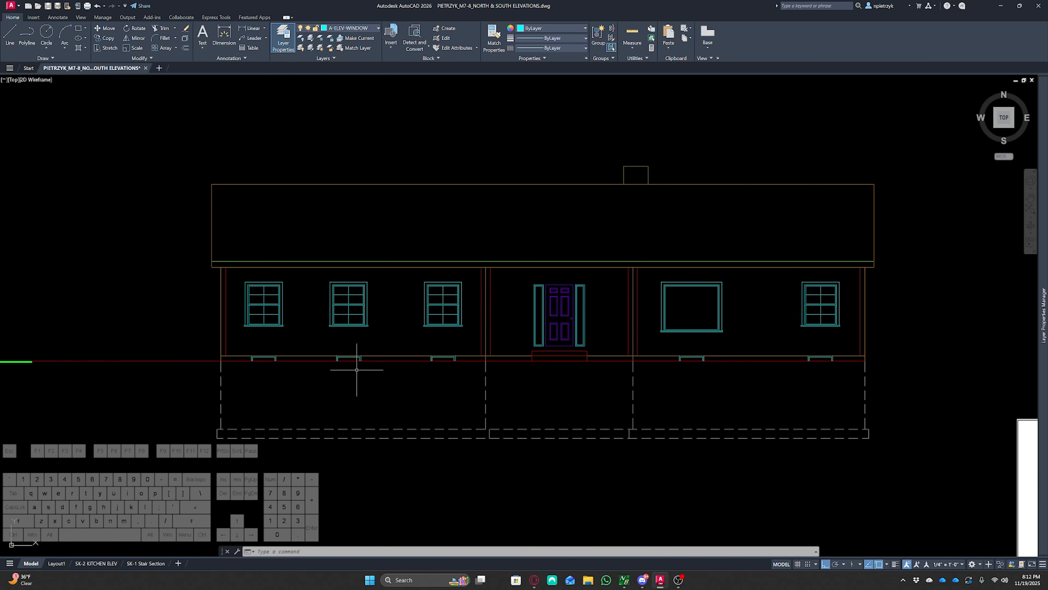
pyautogui.moveTo(173, 304); pyautogui.dragTo(309, 265, button='middle')
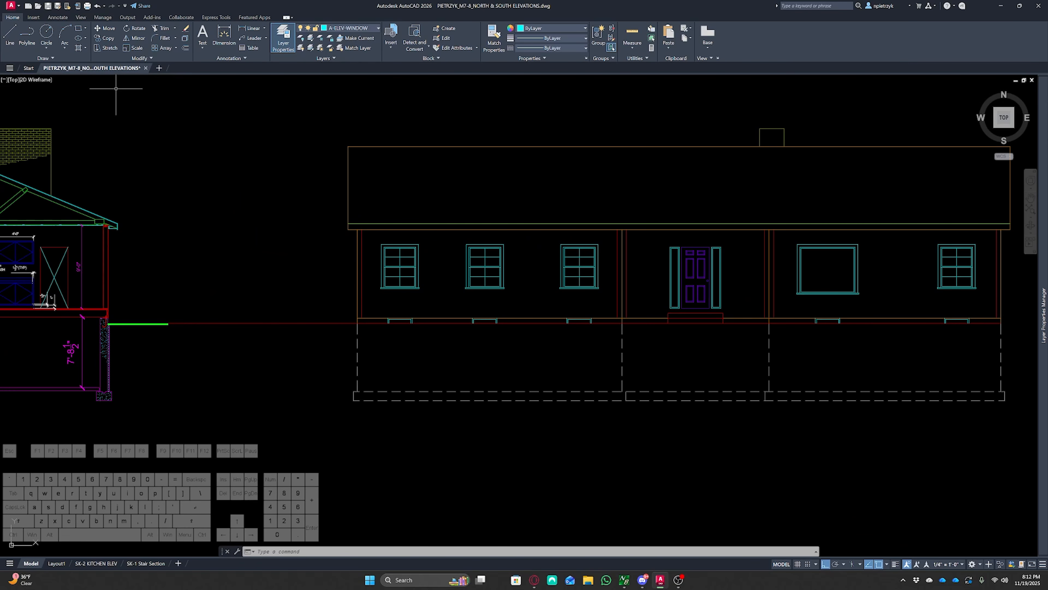
pyautogui.click(26, 36)
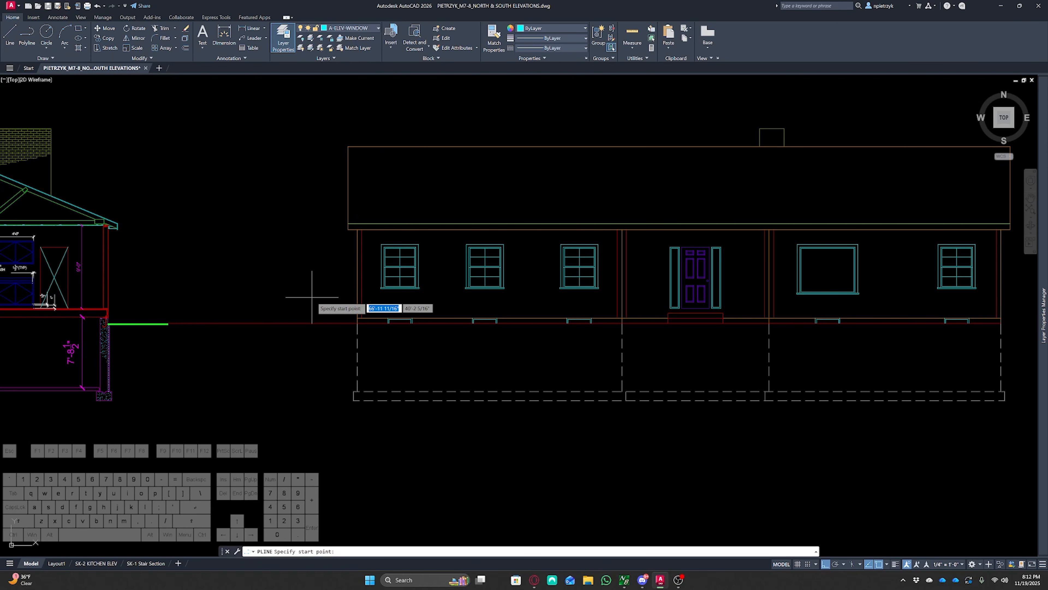
pyautogui.click(283, 323)
pyautogui.moveTo(608, 350); pyautogui.dragTo(315, 346, button='middle')
pyautogui.scroll(-2, 787, 321)
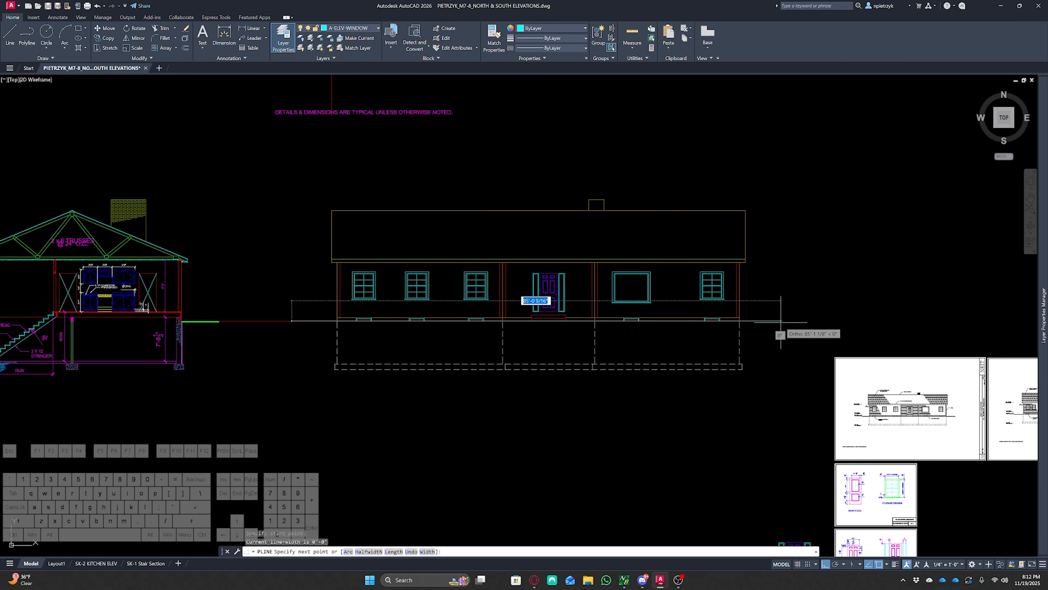
pyautogui.press('Escape')
pyautogui.press('Escape')
pyautogui.press('Escape')
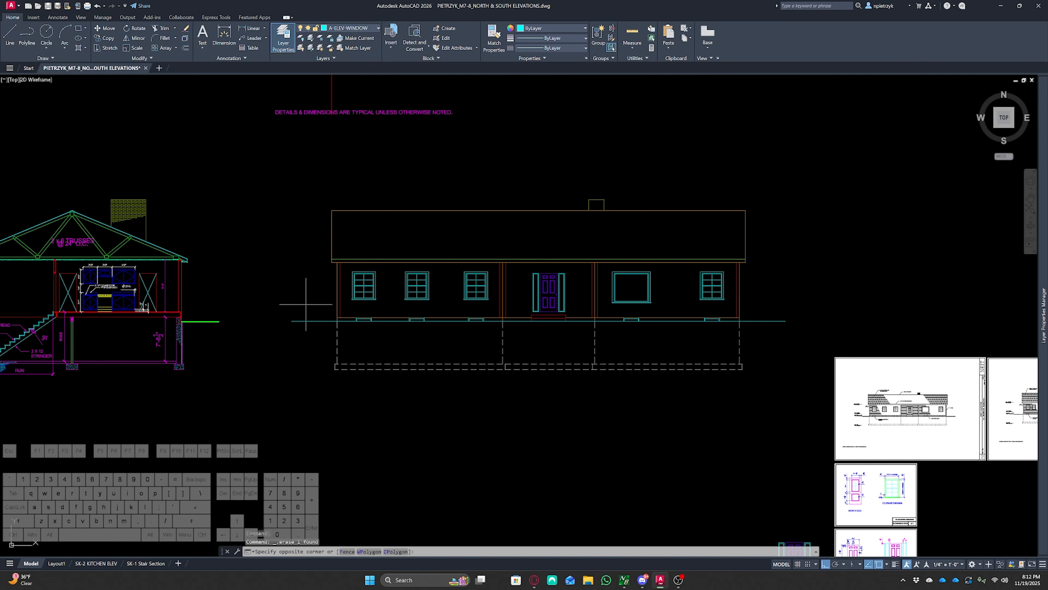
# Move the grade polyline onto the A-ELEV-GRADE layer
pyautogui.click(297, 321)
pyautogui.click(361, 29)
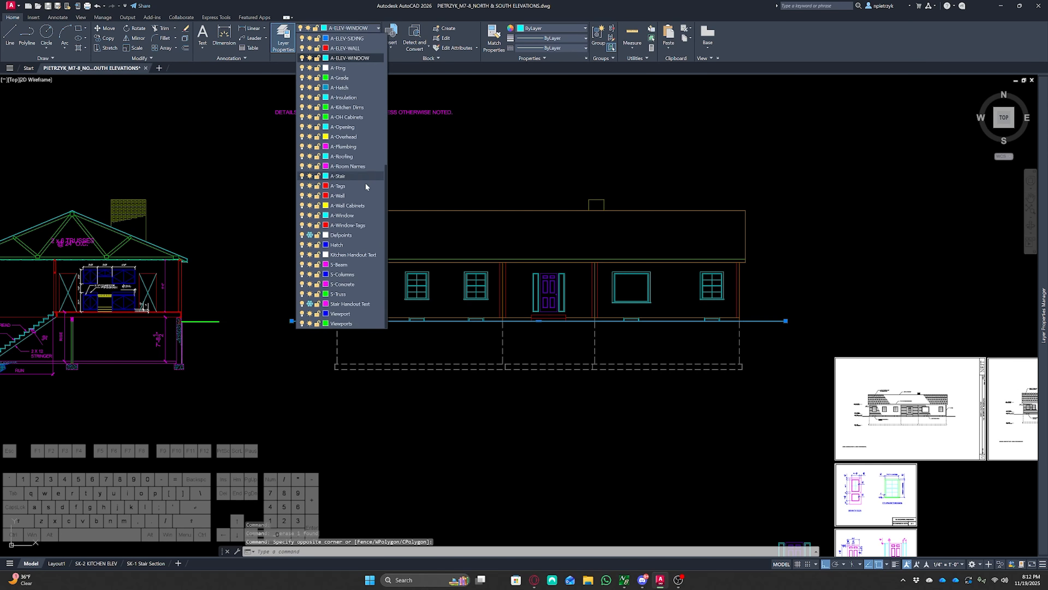
pyautogui.scroll(2, 356, 290)
pyautogui.scroll(-2, 352, 253)
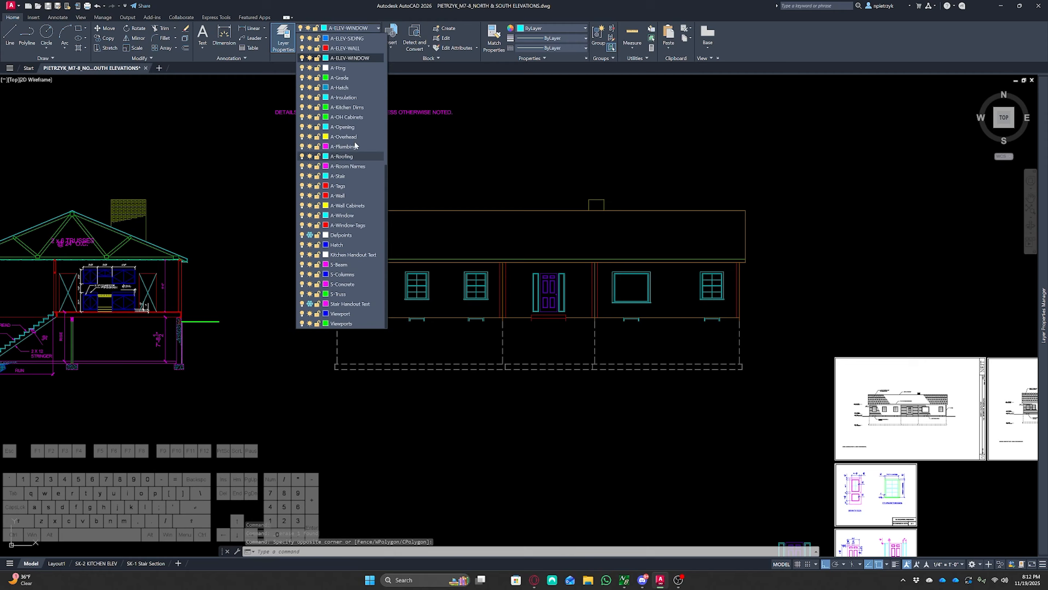
pyautogui.scroll(3, 362, 194)
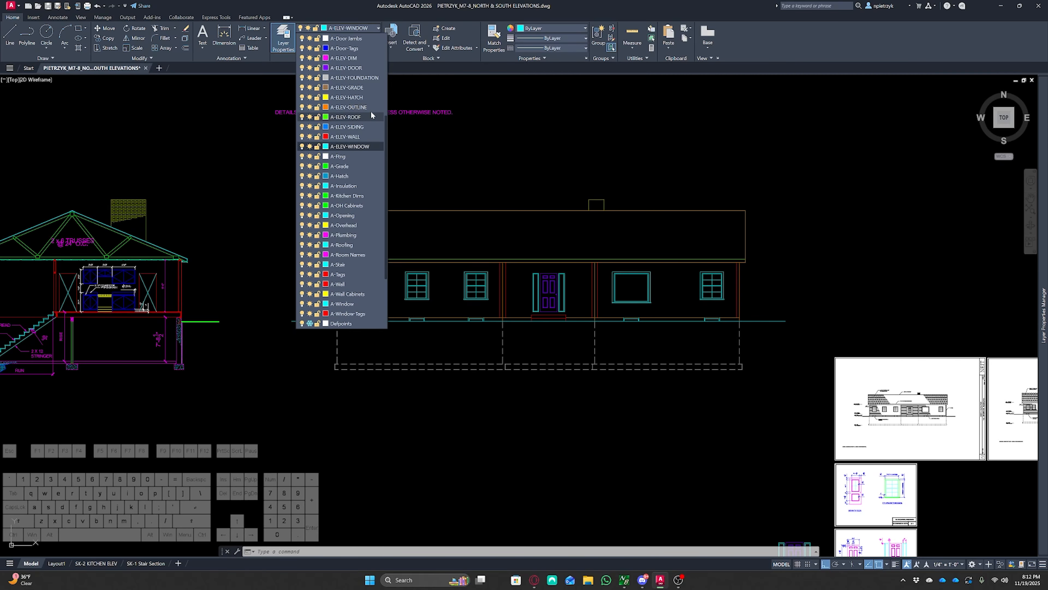
pyautogui.click(364, 88)
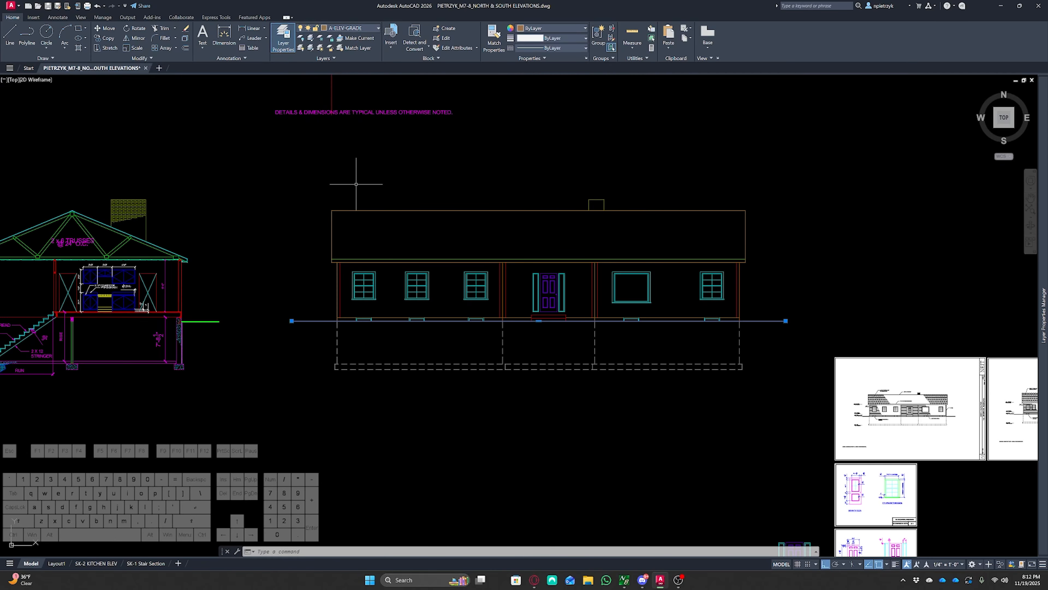
pyautogui.scroll(3, 317, 299)
pyautogui.press('Escape')
pyautogui.press('Escape')
pyautogui.press('Escape')
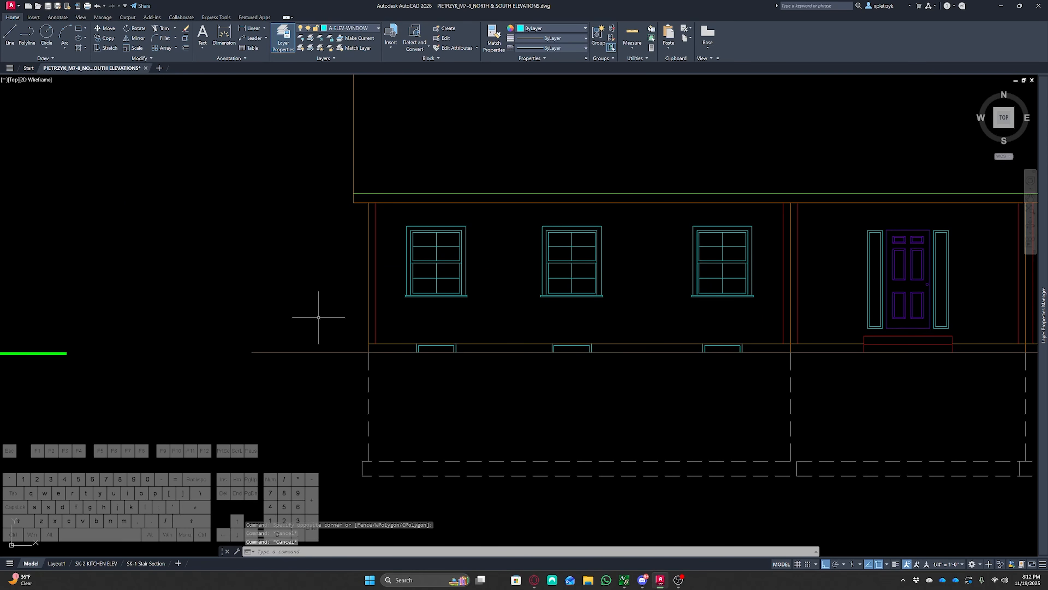
# Set the grade polyline's width to 8 with Polyline Edit
pyautogui.write('ped')
pyautogui.press('Return')
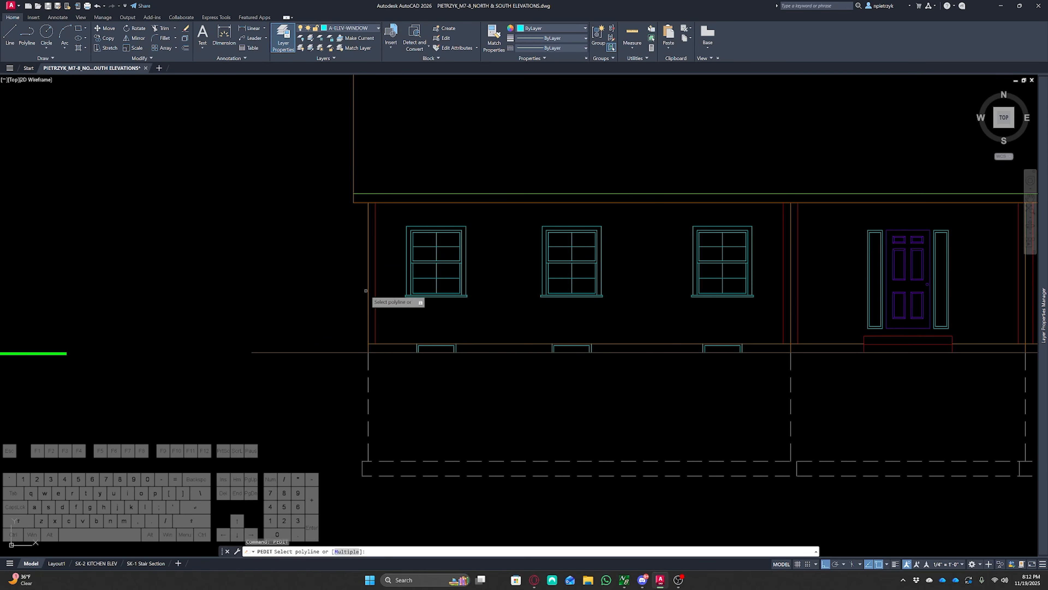
pyautogui.click(350, 351)
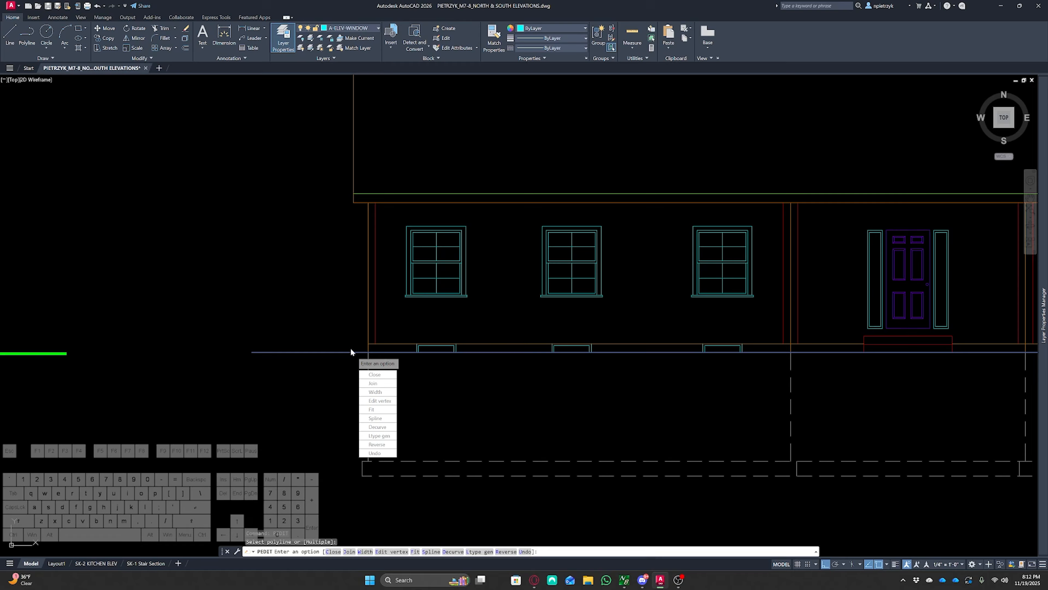
pyautogui.click(376, 392)
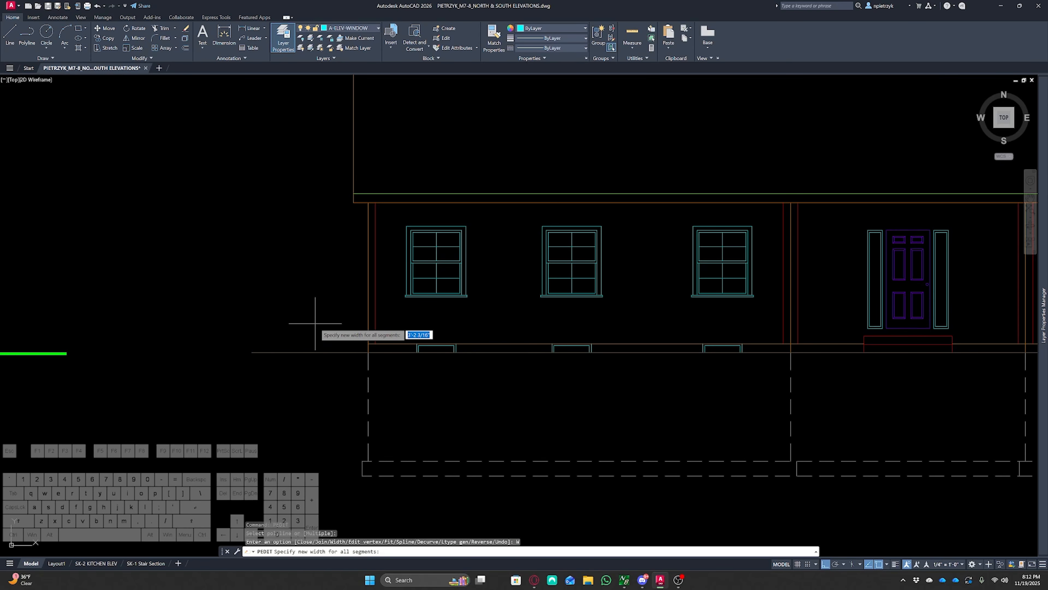
pyautogui.write('8')
pyautogui.press('Return')
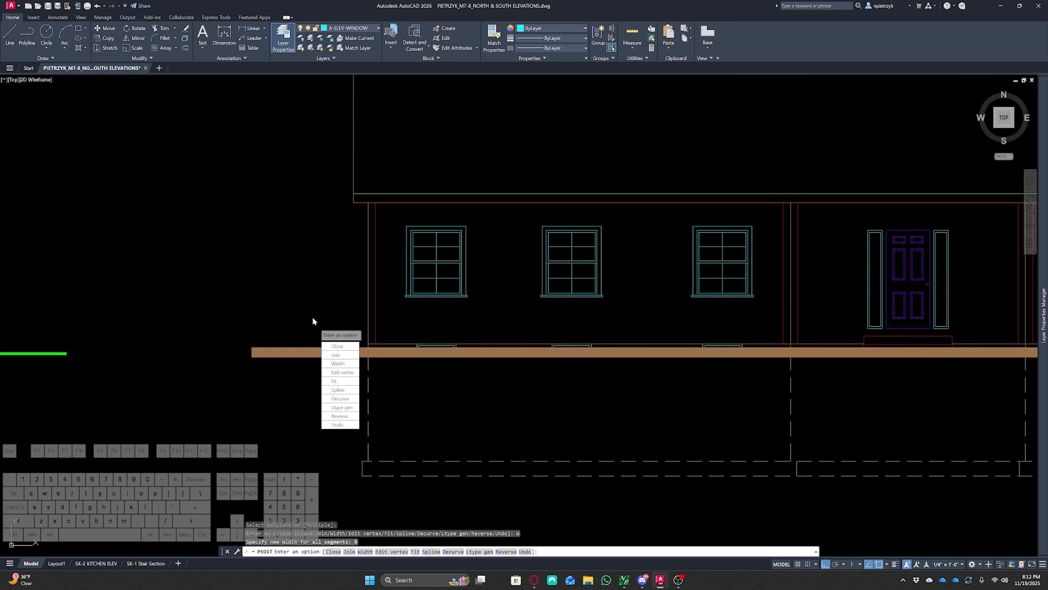
pyautogui.press('Escape')
pyautogui.press('Escape')
pyautogui.press('Escape')
# Move the grade polyline down 4 inches
pyautogui.click(302, 347)
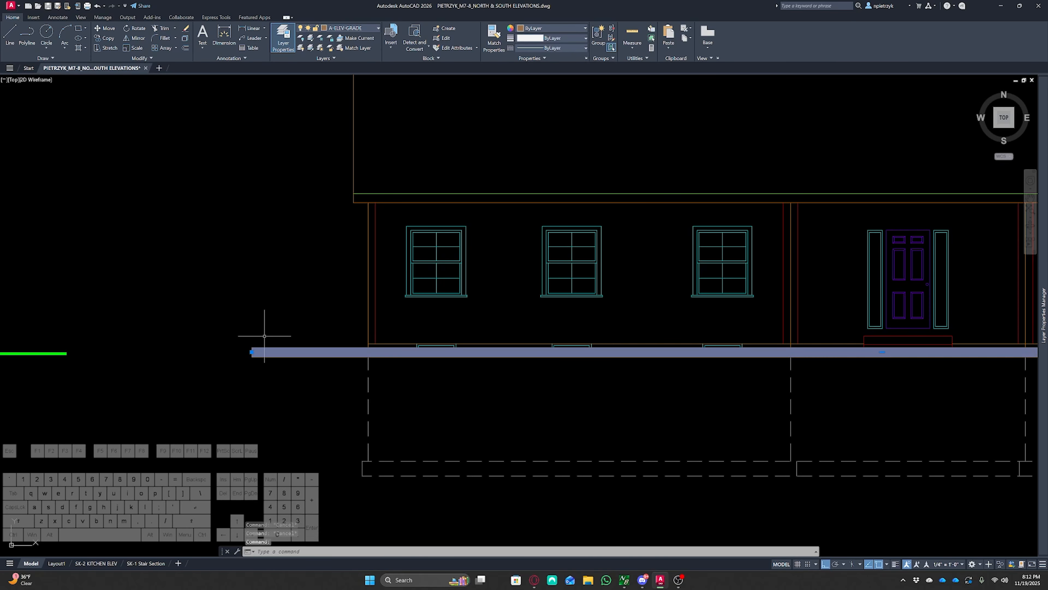
pyautogui.write('m')
pyautogui.press('Return')
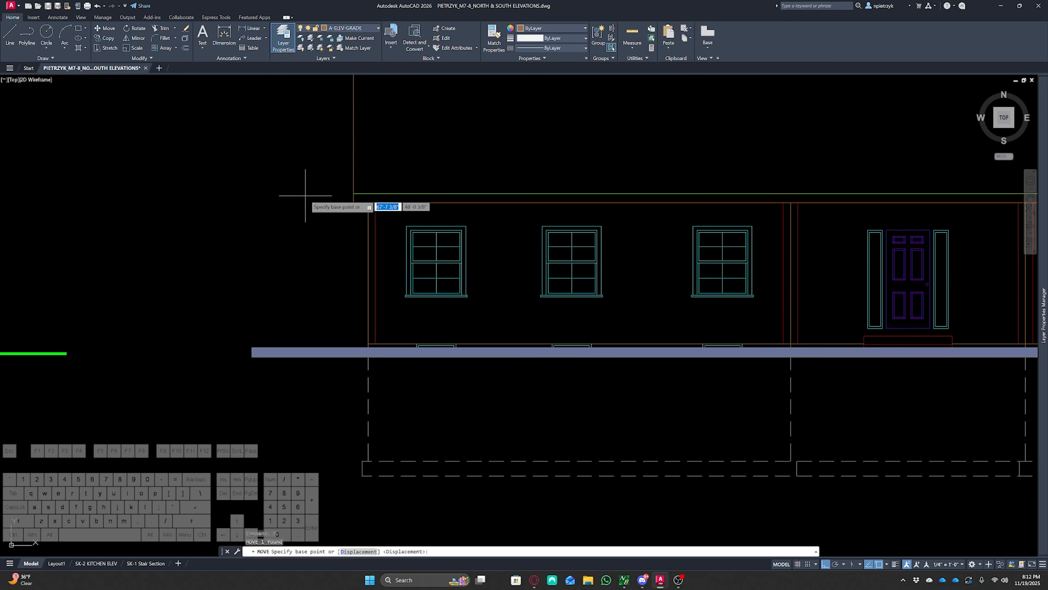
pyautogui.click(304, 204)
pyautogui.write('4')
pyautogui.press('Return')
pyautogui.press('Escape')
pyautogui.press('Escape')
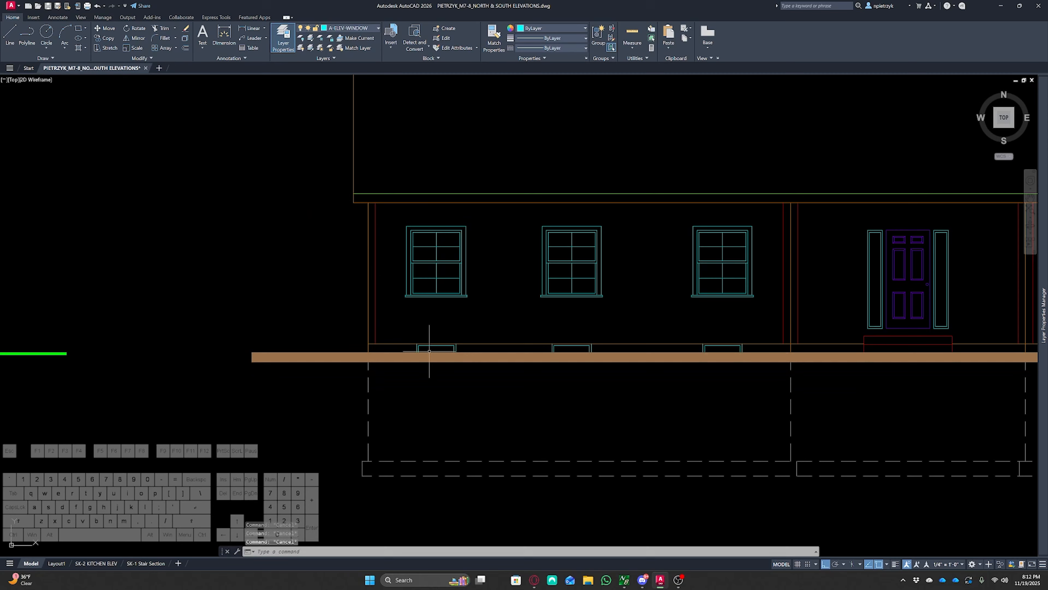
# Zoom in to inspect where the grade polyline meets the foundation and basement windows
pyautogui.scroll(10, 419, 347)
pyautogui.moveTo(382, 316); pyautogui.dragTo(330, 312)
pyautogui.press('Escape')
pyautogui.press('Escape')
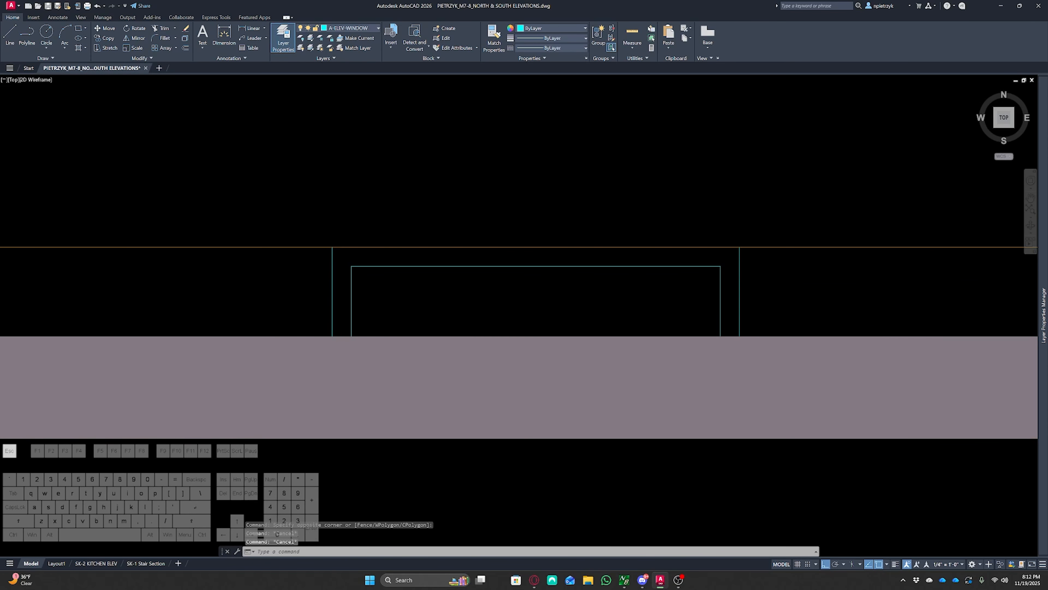
pyautogui.scroll(-6, 365, 338)
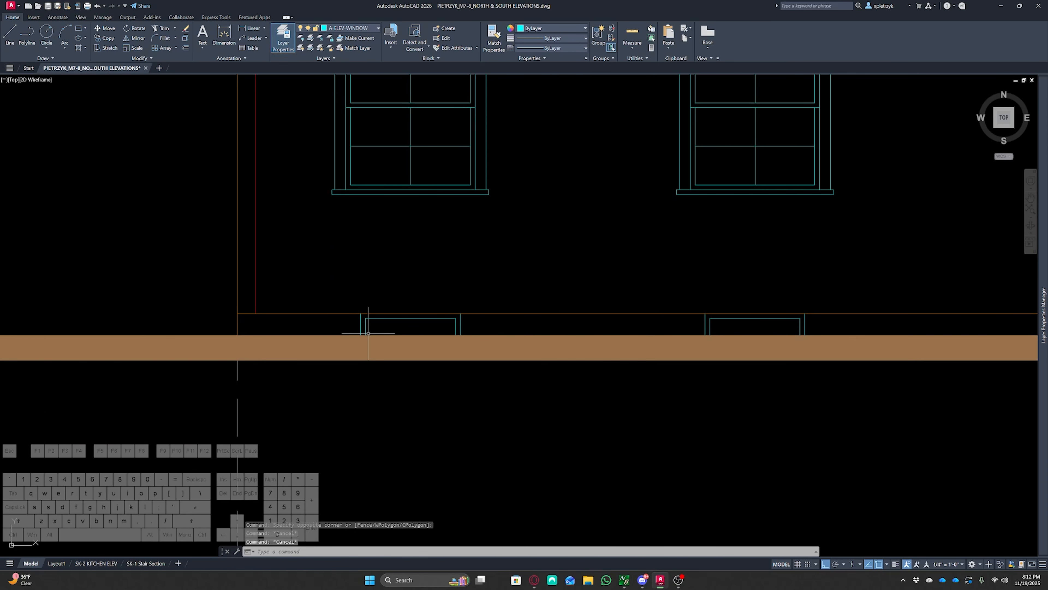
pyautogui.click(368, 338)
pyautogui.scroll(2, 238, 339)
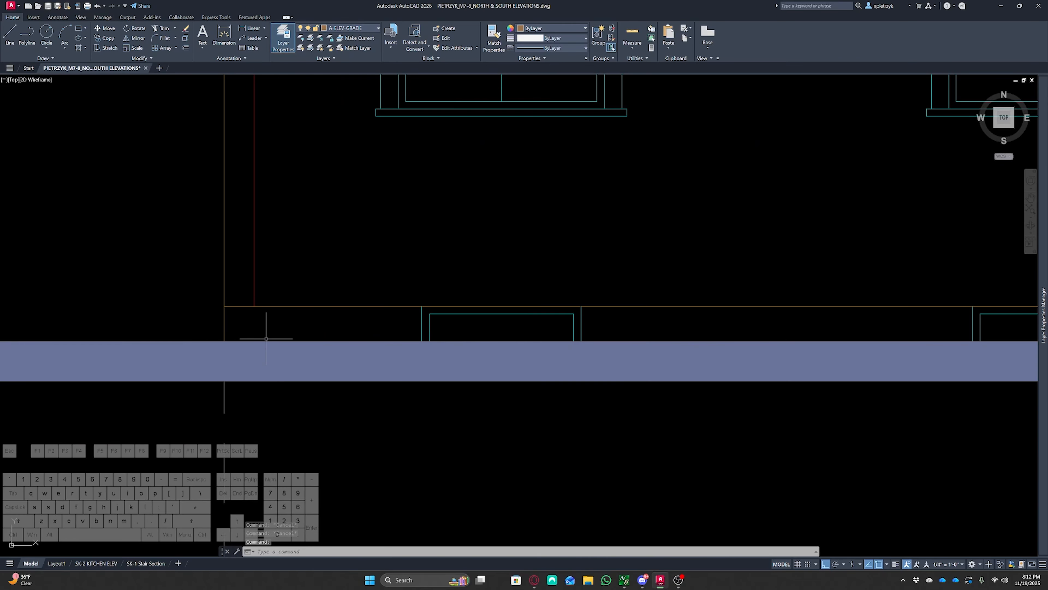
pyautogui.press('Escape')
pyautogui.scroll(-8, 290, 337)
pyautogui.moveTo(499, 374); pyautogui.dragTo(440, 386, button='middle')
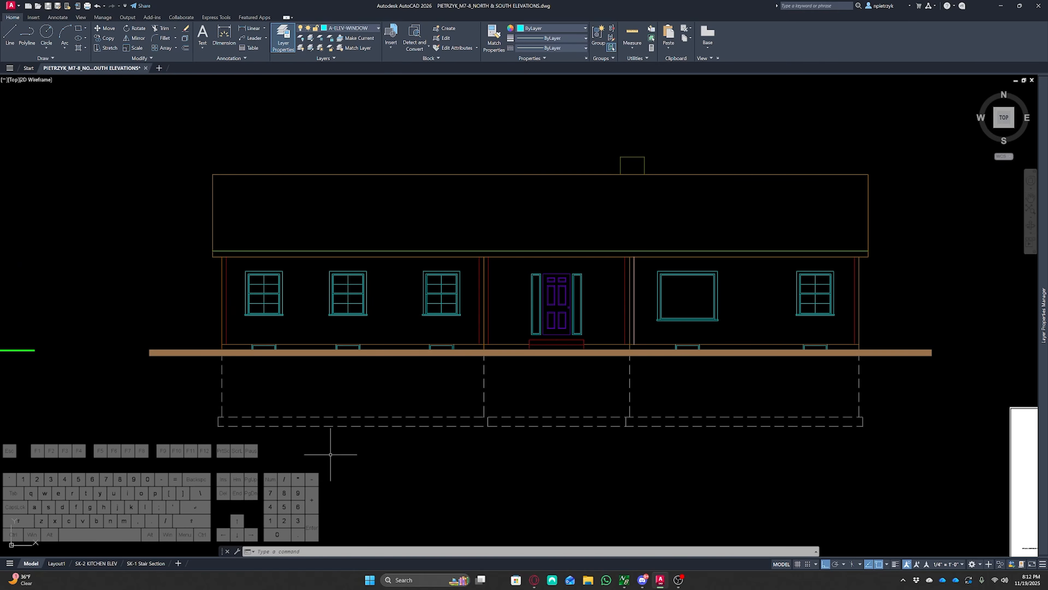
# Undo several operations to restore the elevation's annotations, roof shingles and siding
pyautogui.hotkey('ctrl', 'z')
pyautogui.hotkey('ctrl', 'z')
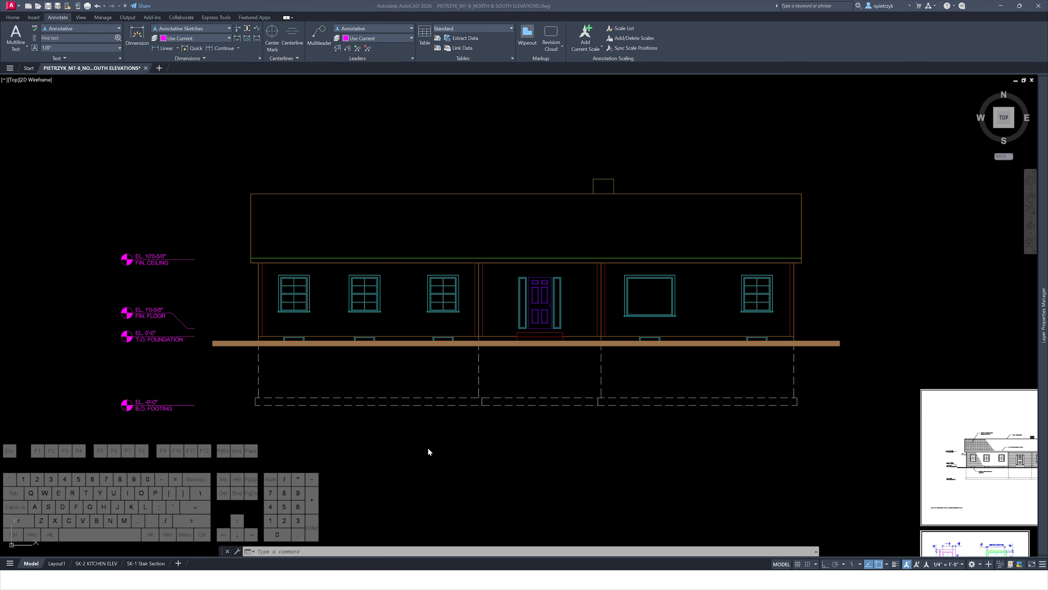
pyautogui.moveTo(433, 434); pyautogui.dragTo(437, 420, button='middle')
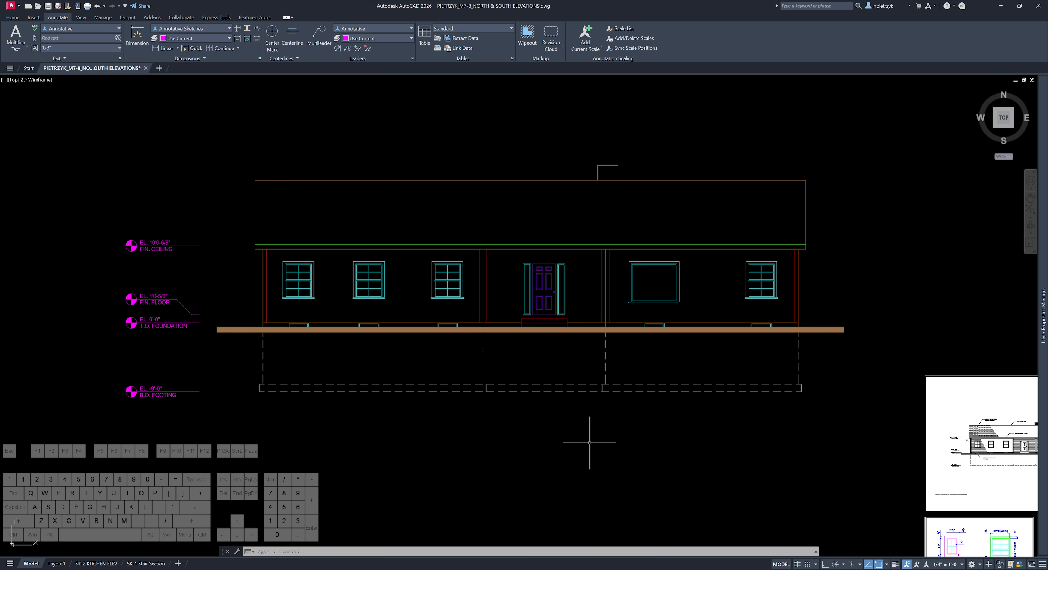
pyautogui.moveTo(590, 443)
pyautogui.mouseDown(button='middle')
pyautogui.moveTo(547, 412)
pyautogui.moveTo(568, 447)
pyautogui.mouseUp(button='middle')
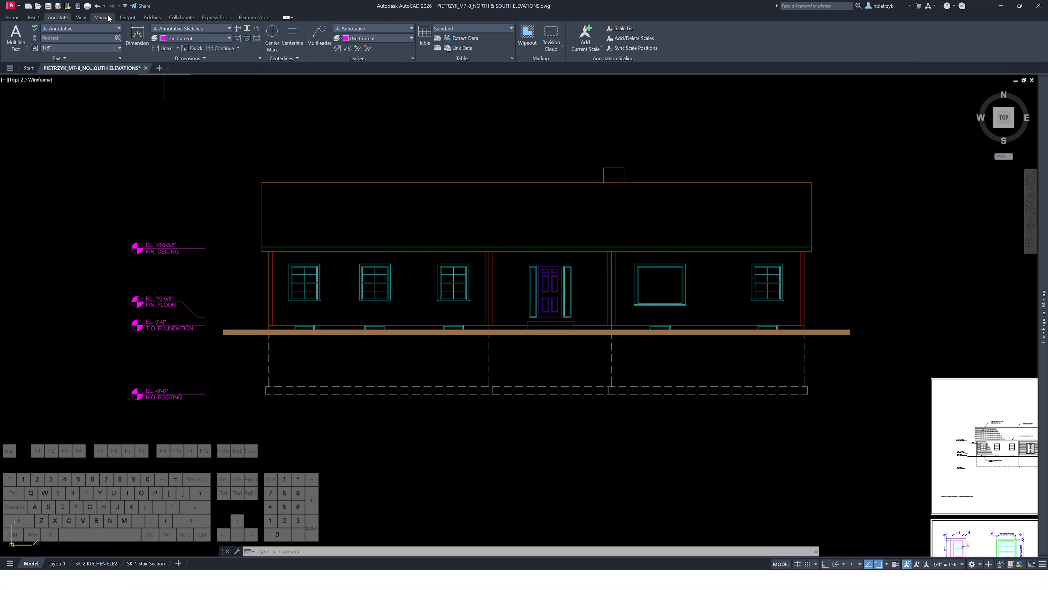
pyautogui.click(97, 6)
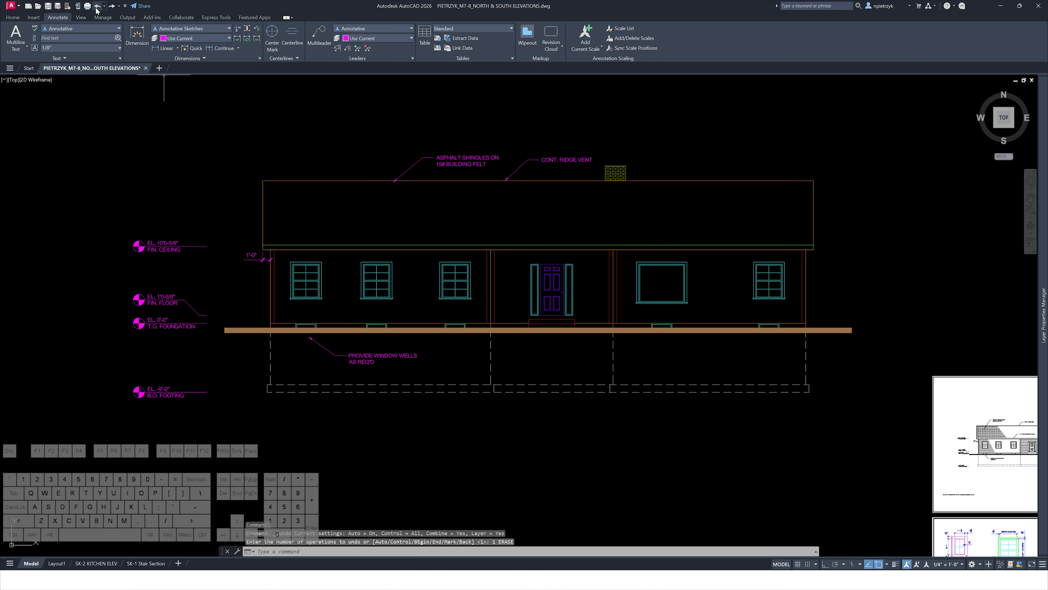
pyautogui.click(96, 9)
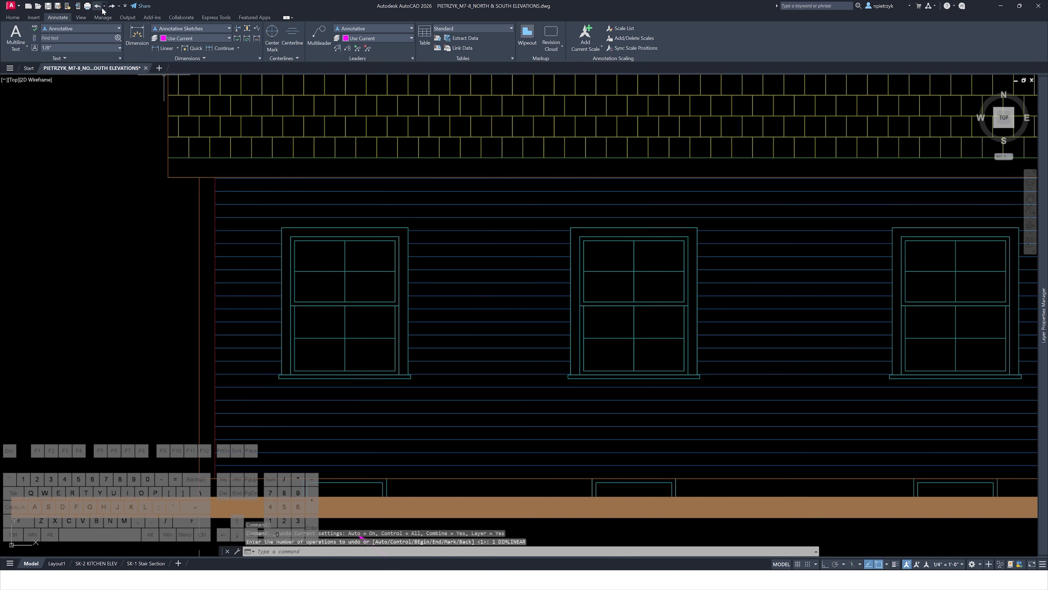
# Delete the roof shingle hatch and the clapboard siding hatch from the elevation
pyautogui.click(111, 6)
pyautogui.scroll(-5, 177, 215)
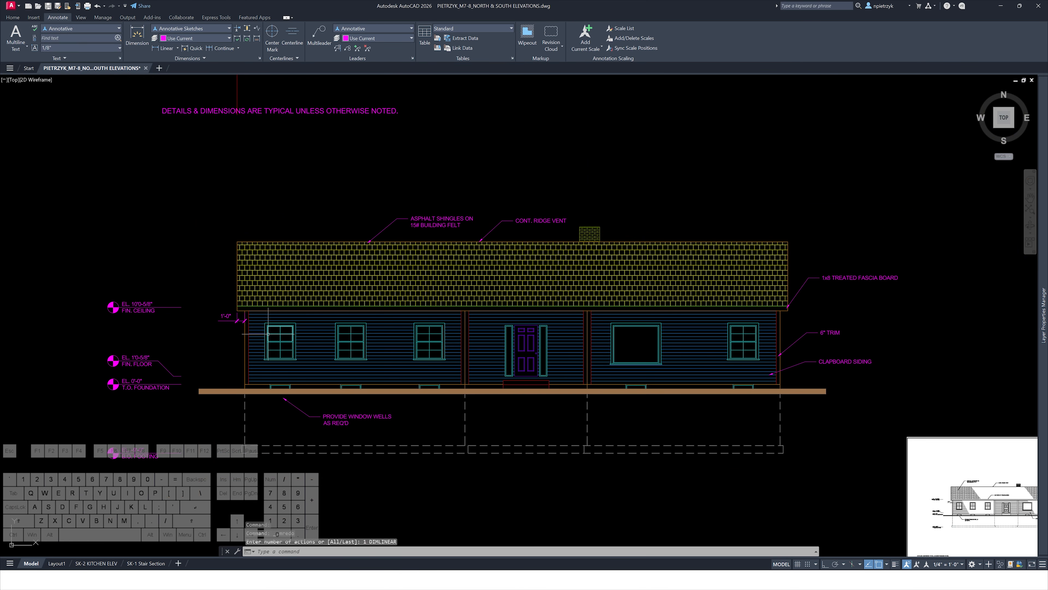
pyautogui.click(383, 271)
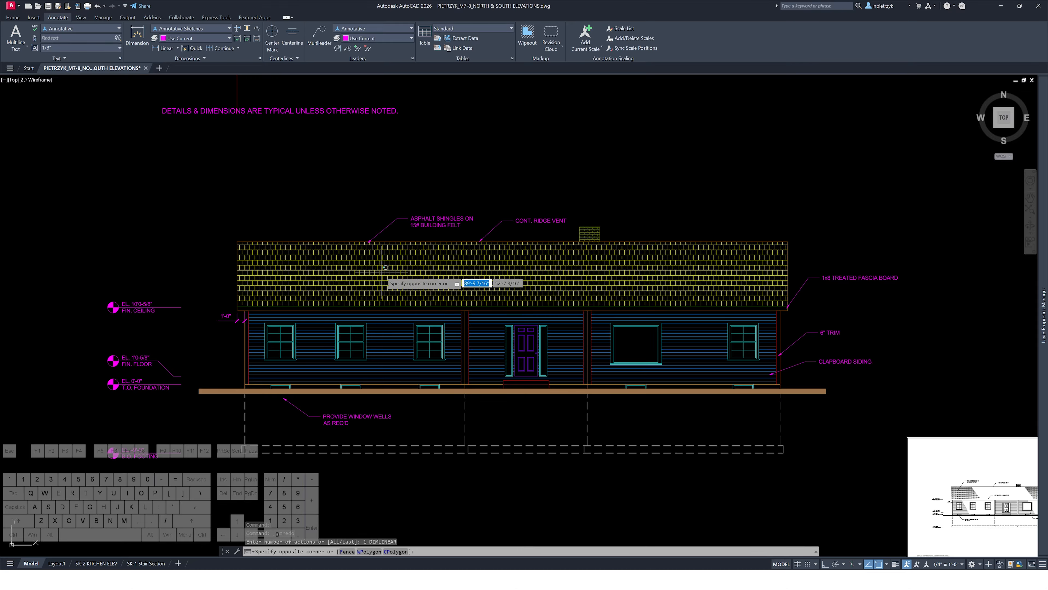
pyautogui.click(375, 281)
pyautogui.press('Delete')
pyautogui.click(386, 333)
pyautogui.press('Delete')
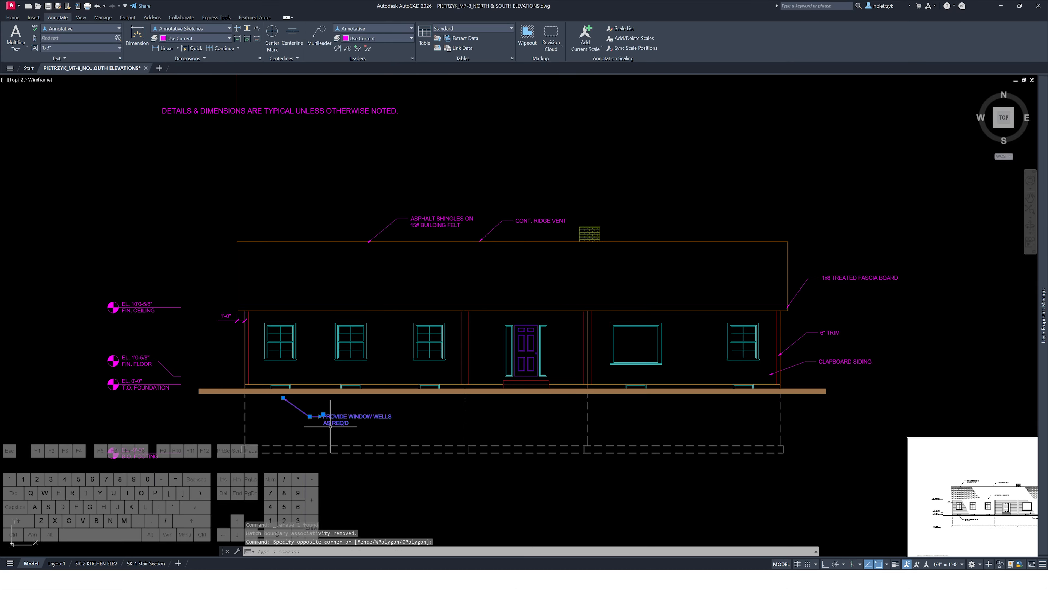
# Delete the elevation's leader notes for shingles, ridge vent, window wells, fascia board, trim and siding
pyautogui.click(538, 228)
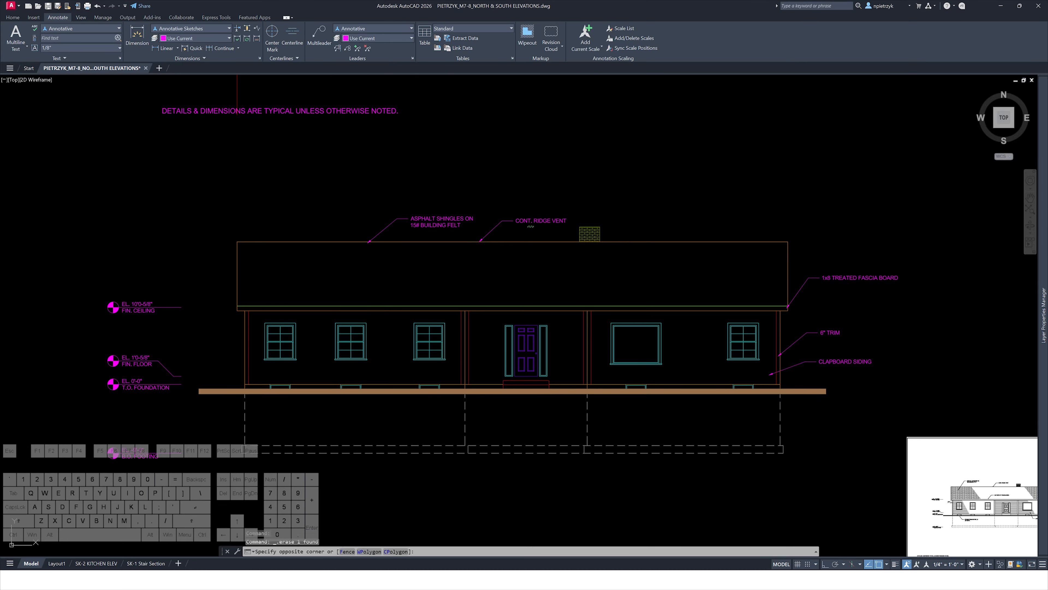
pyautogui.click(459, 215)
pyautogui.press('Delete')
pyautogui.click(891, 246)
pyautogui.click(813, 371)
pyautogui.press('Delete')
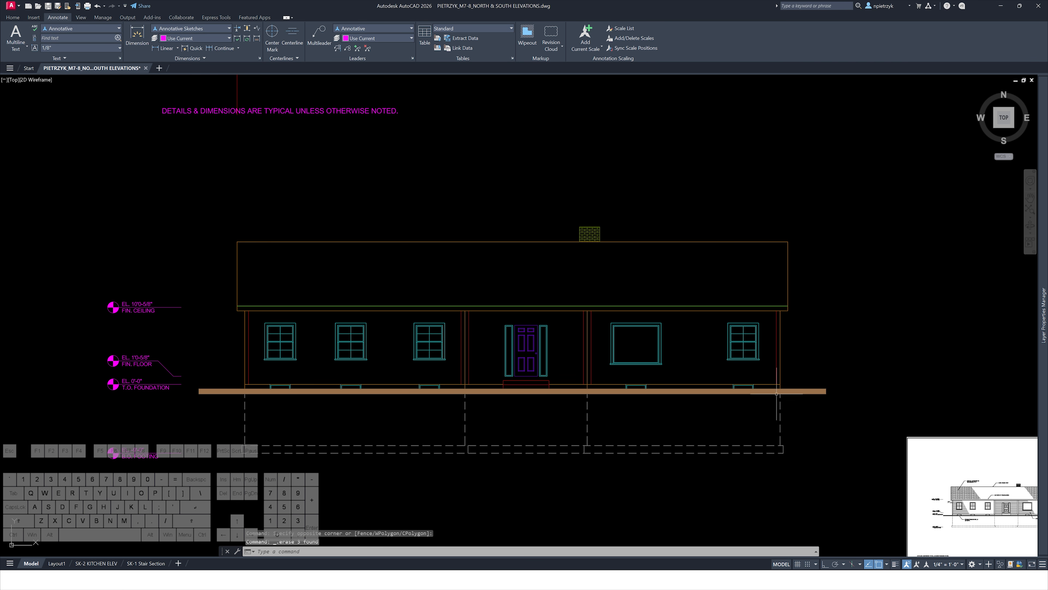
# Copy the T.O. foundation elevation marker's symbol and paste a copy below the marker stack
pyautogui.moveTo(147, 427)
pyautogui.mouseDown(button='middle')
pyautogui.moveTo(427, 354)
pyautogui.moveTo(436, 420)
pyautogui.mouseUp(button='middle')
pyautogui.scroll(2, 434, 375)
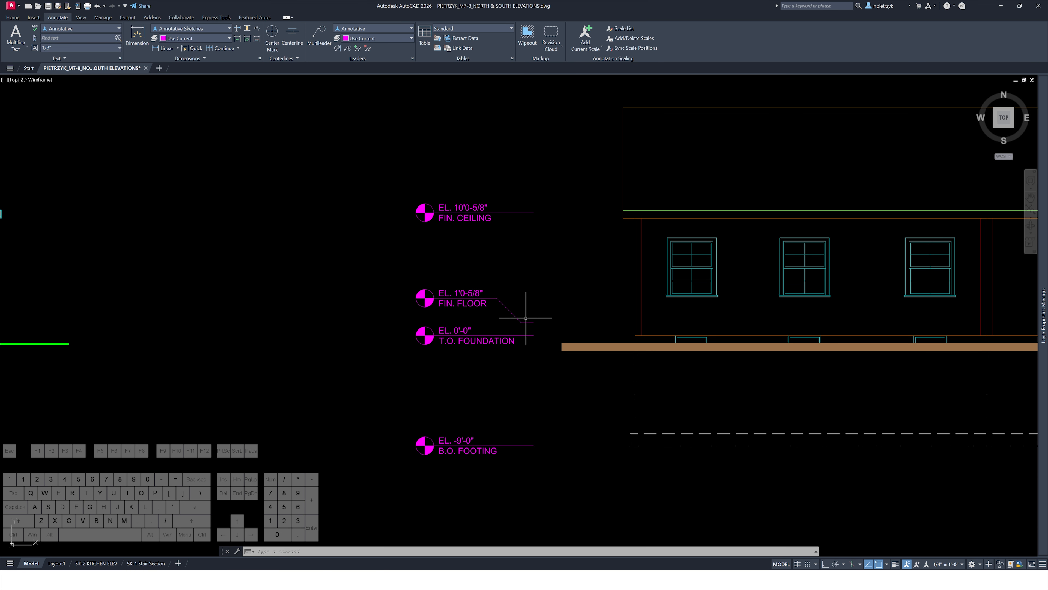
pyautogui.scroll(5, 526, 318)
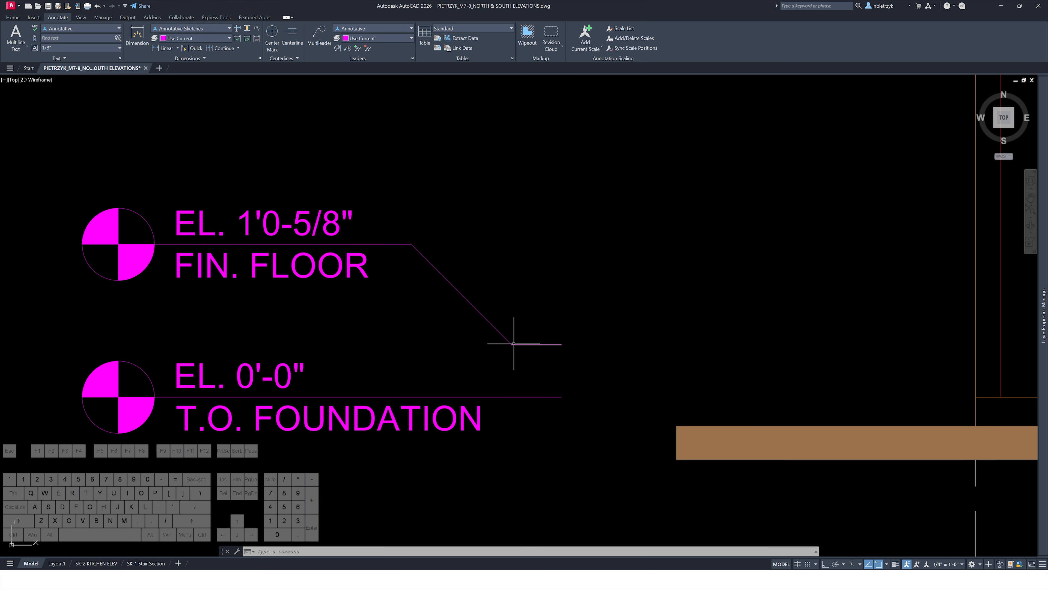
pyautogui.scroll(-6, 552, 308)
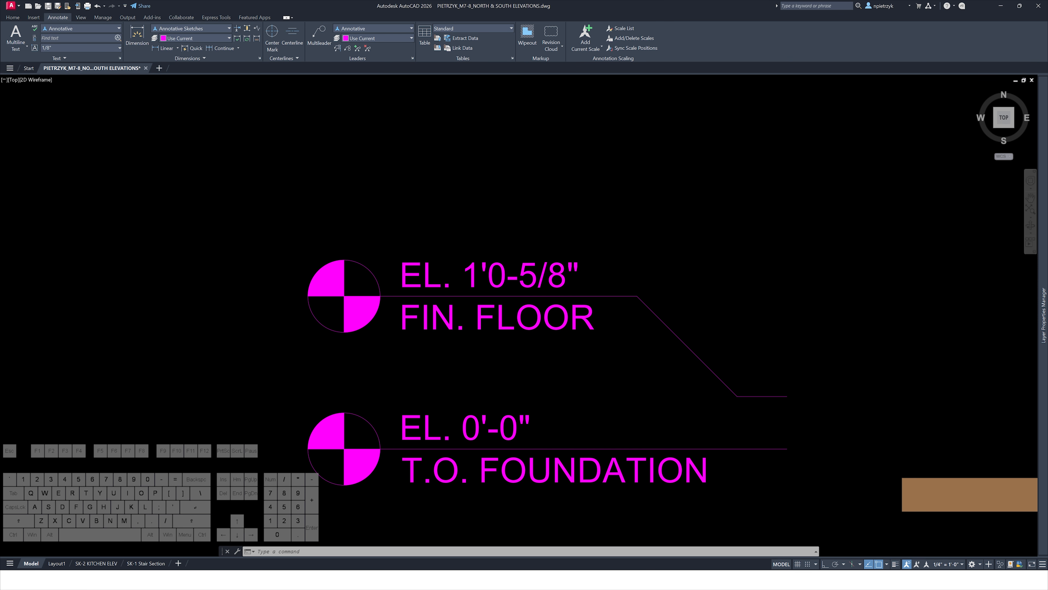
pyautogui.moveTo(437, 364); pyautogui.dragTo(756, 364, button='middle')
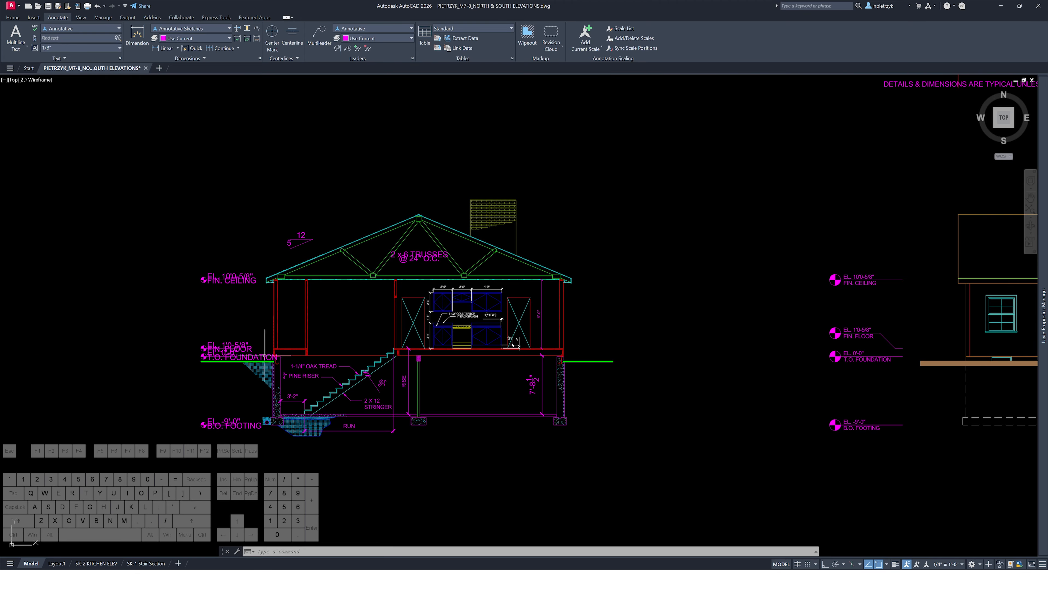
pyautogui.scroll(10, 182, 355)
pyautogui.click(214, 374)
pyautogui.click(120, 283)
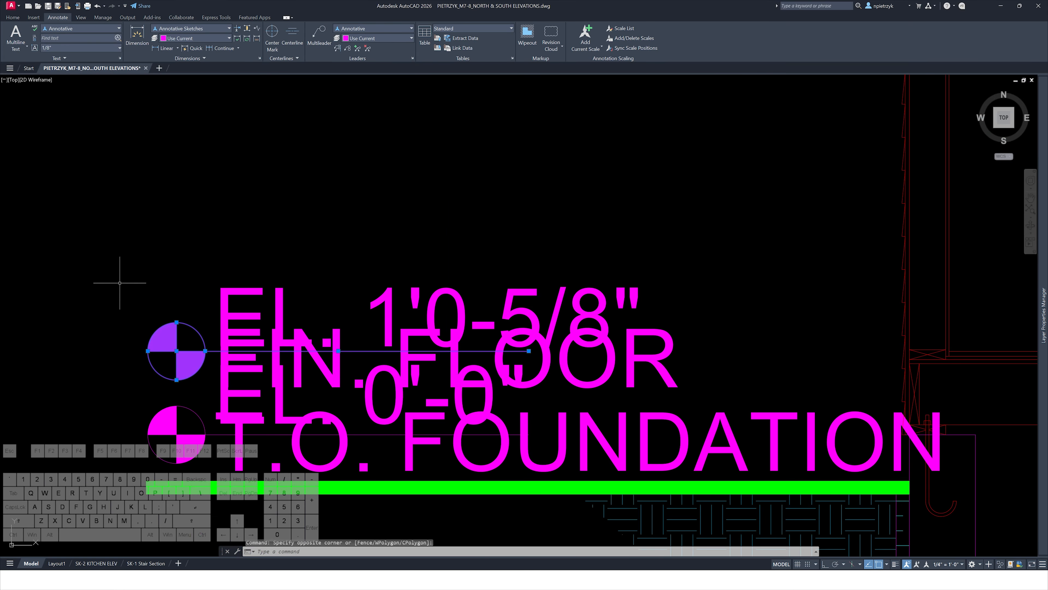
pyautogui.hotkey('ctrl', 'c')
pyautogui.scroll(-10, 123, 277)
pyautogui.moveTo(557, 321); pyautogui.dragTo(236, 307, button='middle')
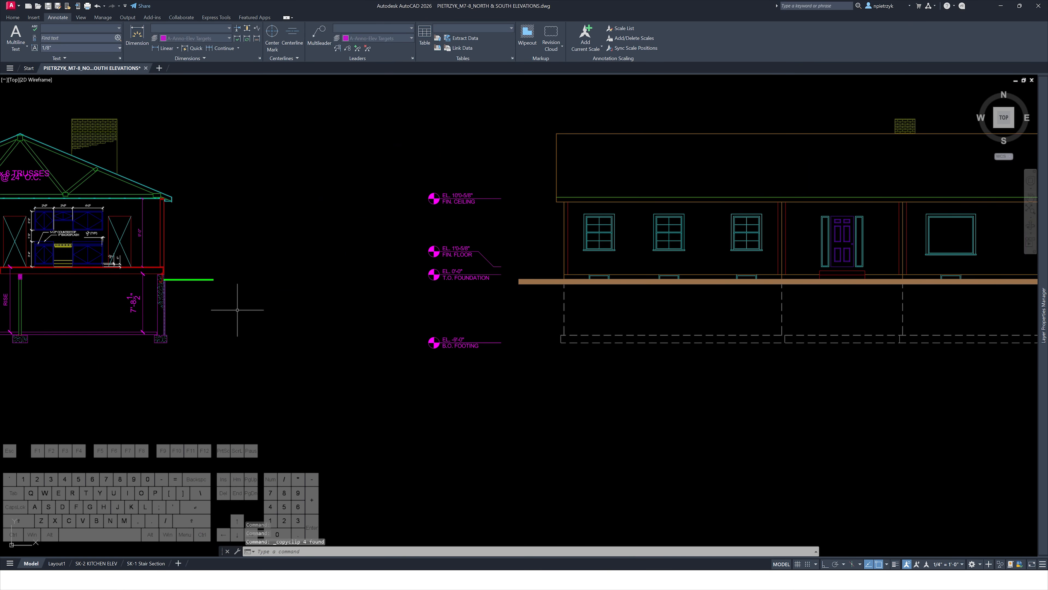
pyautogui.scroll(2, 437, 321)
pyautogui.hotkey('ctrl', 'v')
pyautogui.click(427, 314)
pyautogui.scroll(4, 513, 326)
# Scale the pasted elevation marker symbol by a factor of 2
pyautogui.click(527, 333)
pyautogui.click(273, 260)
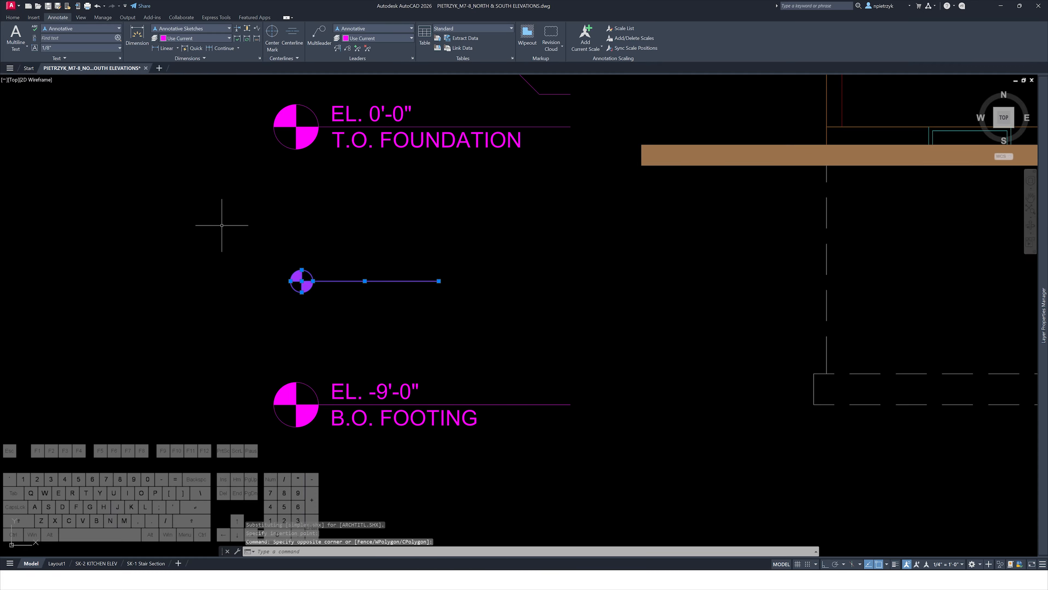
pyautogui.write('SCALE')
pyautogui.press('Return')
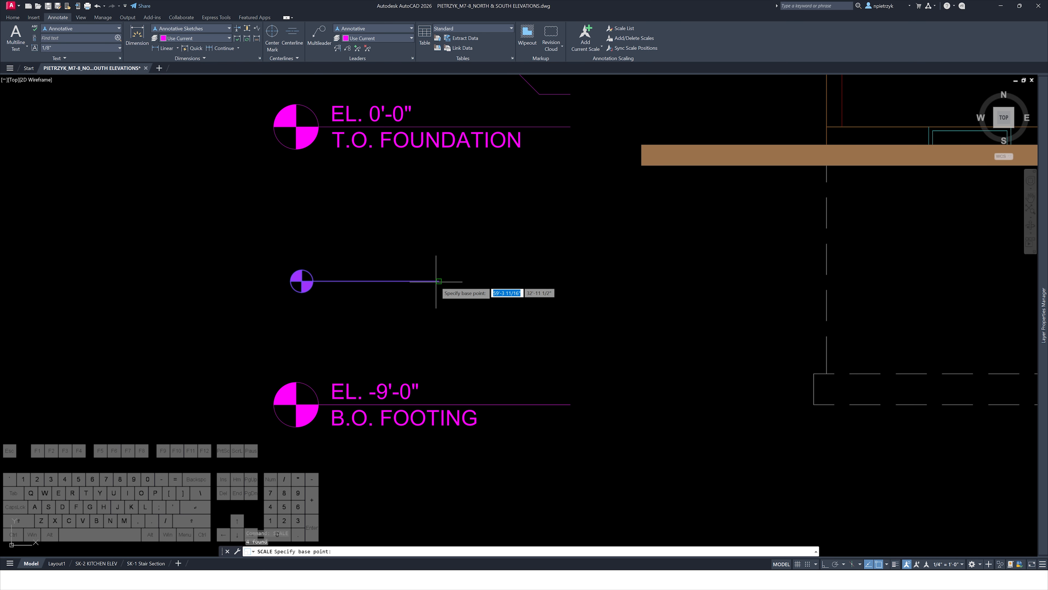
pyautogui.click(439, 281)
pyautogui.write('2')
pyautogui.press('Return')
pyautogui.press('Escape')
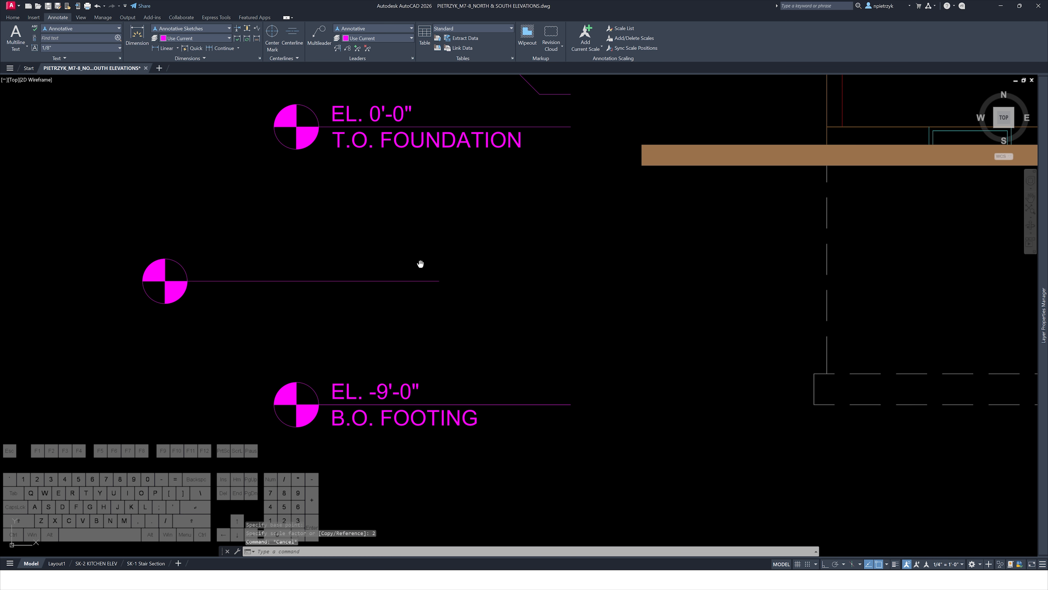
# Delete the pasted, scaled elevation marker symbol
pyautogui.moveTo(425, 266); pyautogui.dragTo(543, 350, button='middle')
pyautogui.click(599, 404)
pyautogui.click(211, 298)
pyautogui.press('Delete')
pyautogui.scroll(-8, 241, 368)
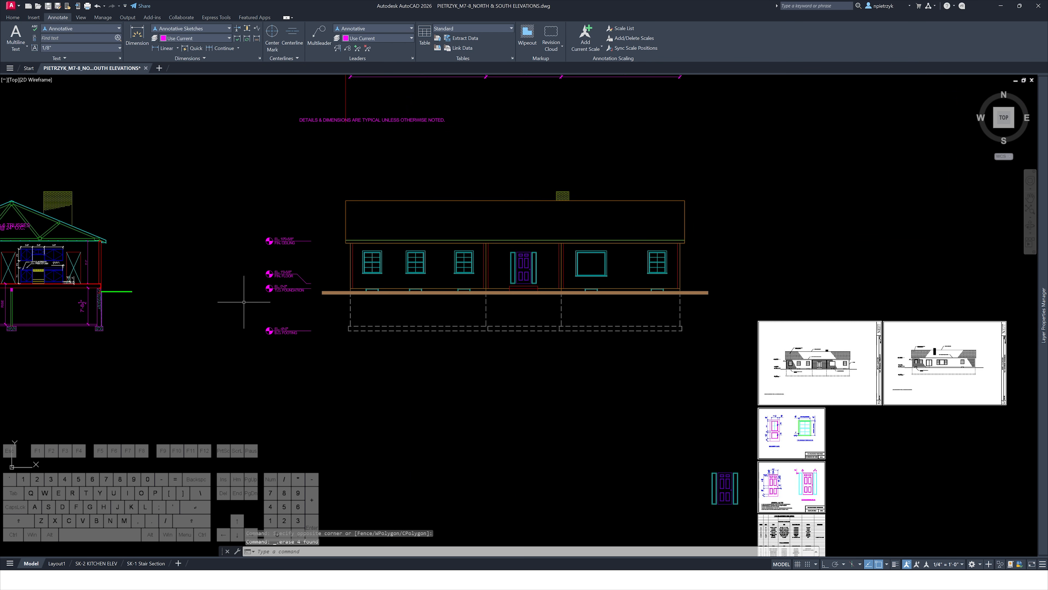
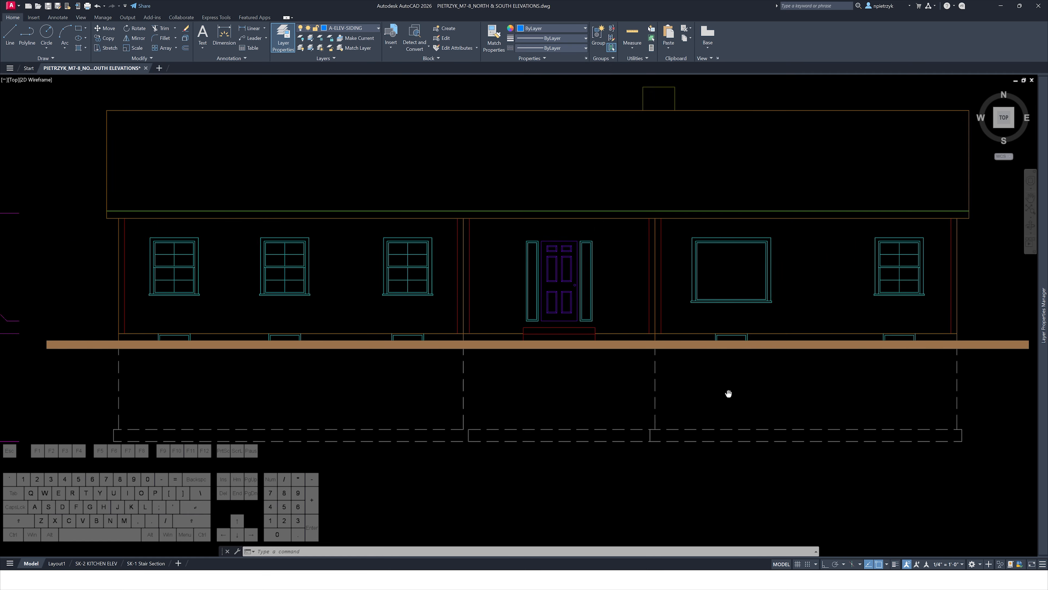
# Hatch the three wall areas of the elevation with a User defined siding pattern
pyautogui.moveTo(728, 393); pyautogui.dragTo(798, 407, button='middle')
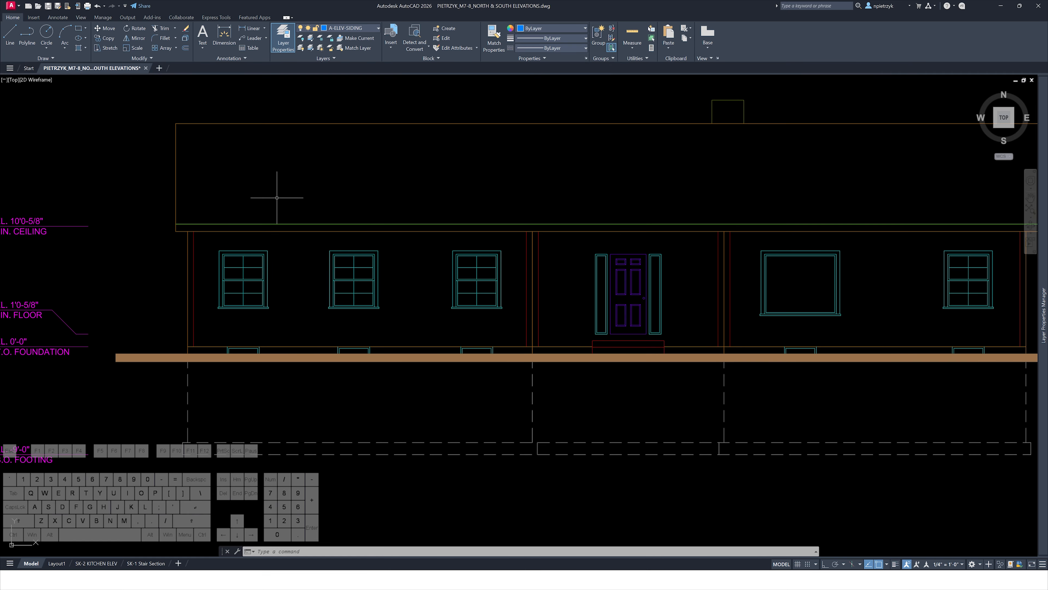
pyautogui.write('h')
pyautogui.press('space')
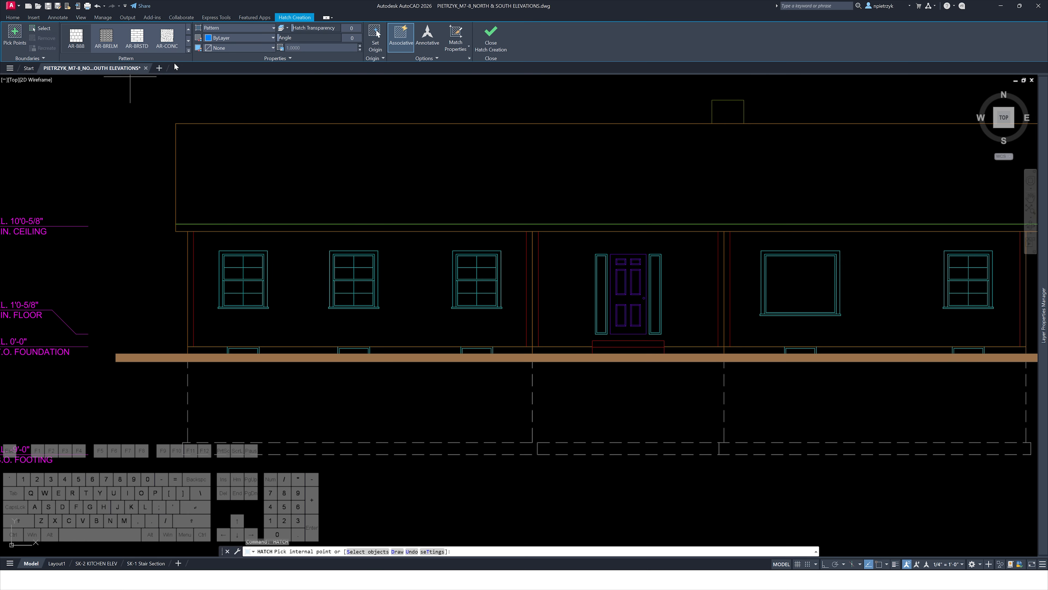
pyautogui.click(189, 52)
pyautogui.scroll(-10, 136, 91)
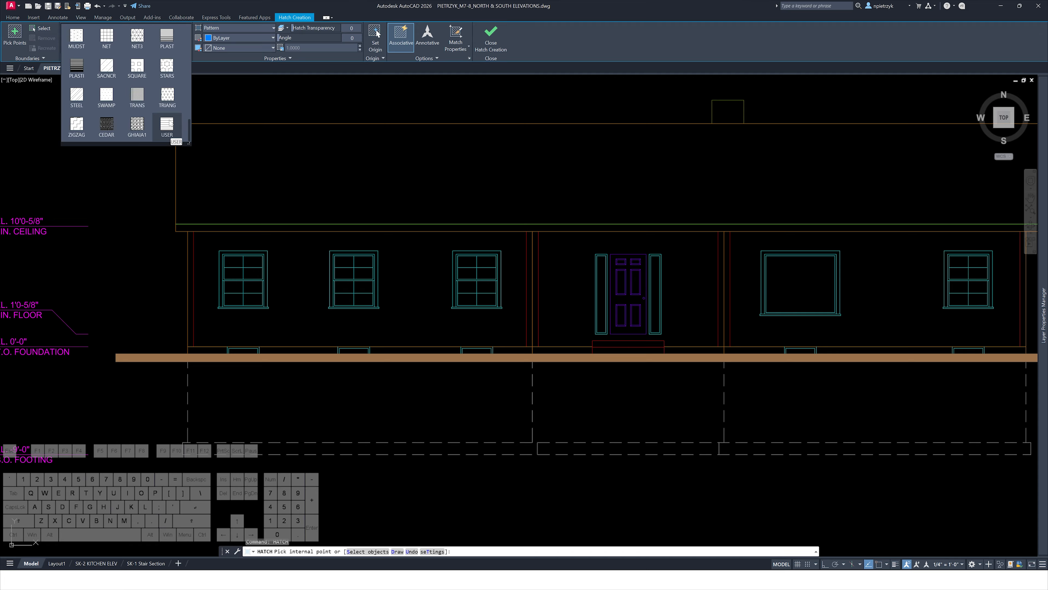
pyautogui.click(167, 123)
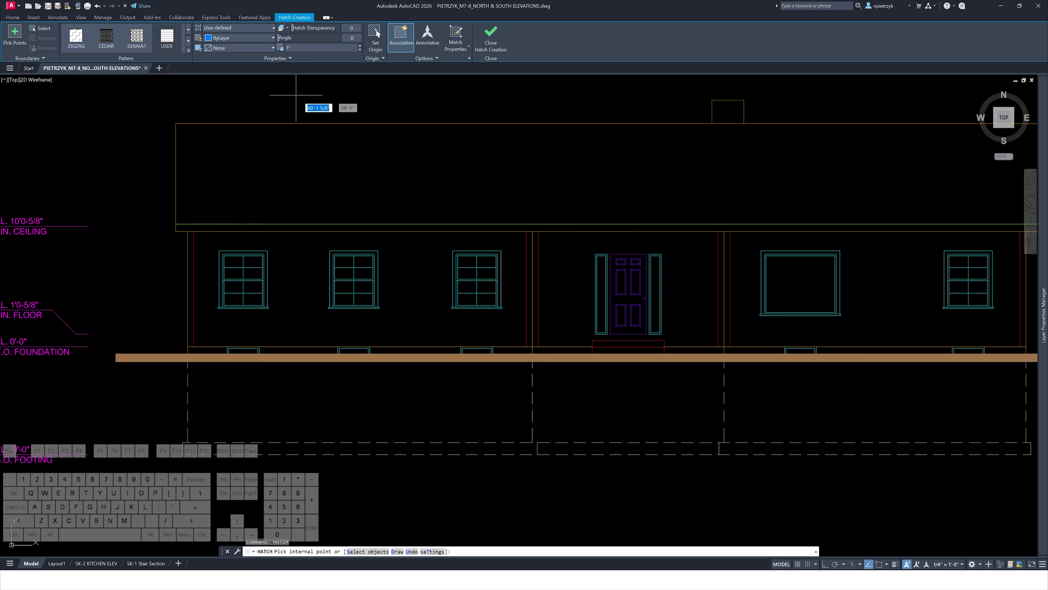
pyautogui.click(603, 247)
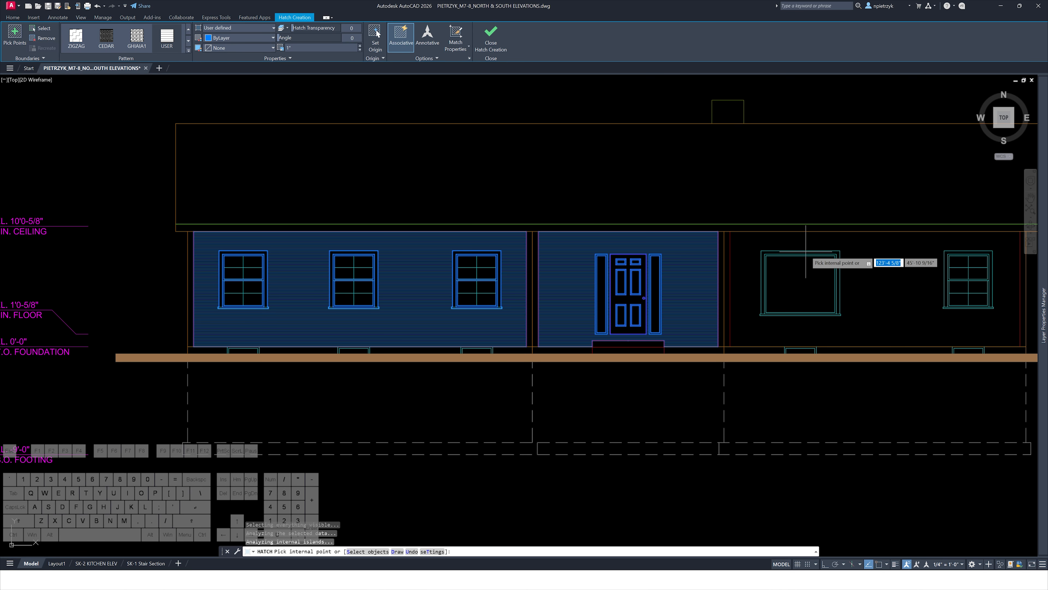
pyautogui.moveTo(818, 248); pyautogui.dragTo(686, 269, button='middle')
pyautogui.click(767, 282)
pyautogui.press('Escape')
pyautogui.press('Escape')
pyautogui.press('Escape')
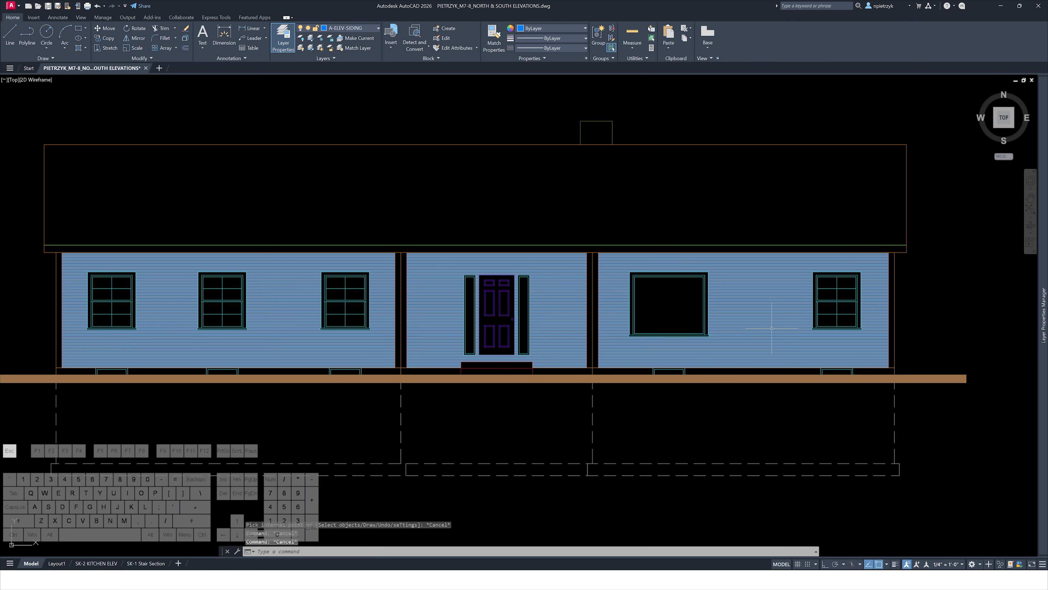
# Set the siding hatch spacing to 5"
pyautogui.click(260, 280)
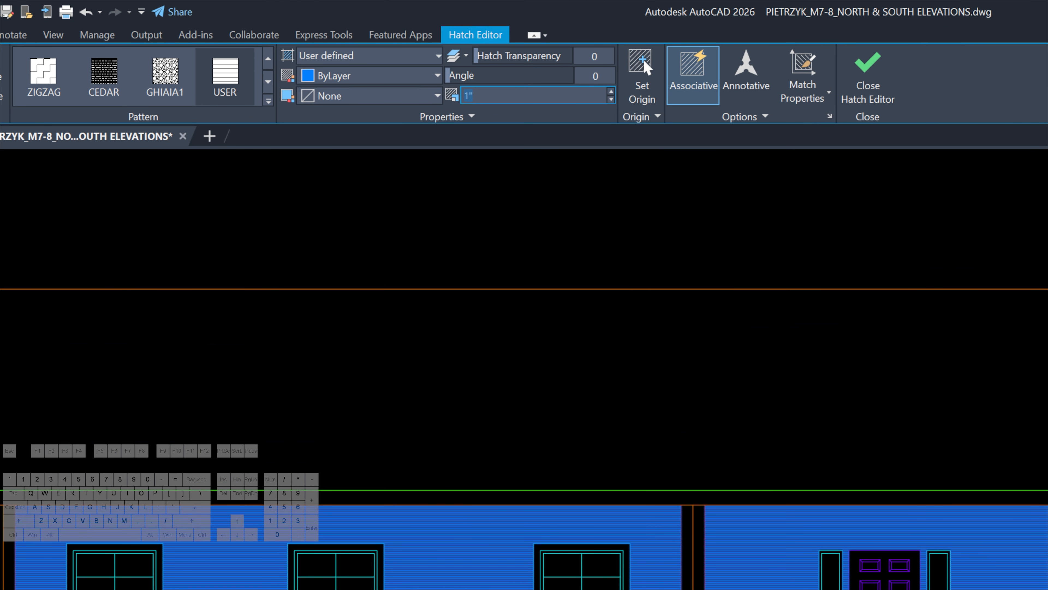
pyautogui.press('Return')
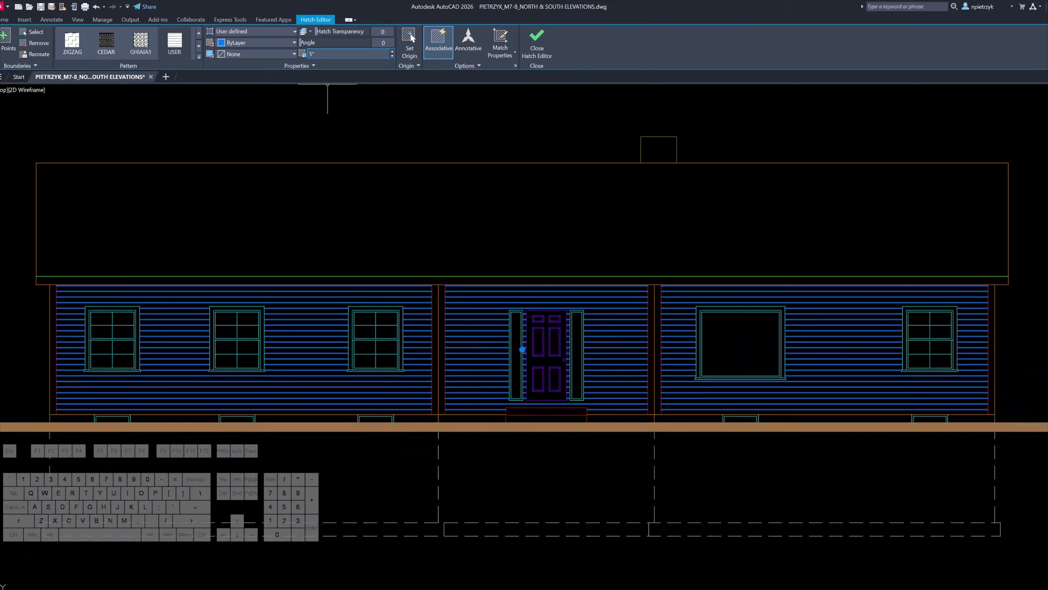
pyautogui.press('Escape')
pyautogui.press('Escape')
pyautogui.press('Escape')
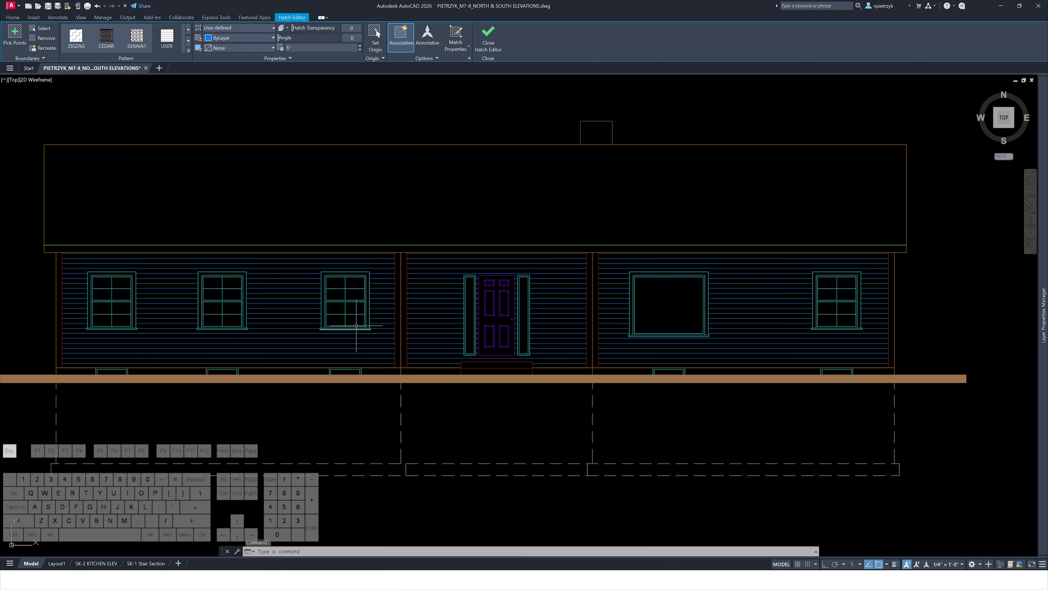
# Set the siding hatch origin to the lower-left corner of the wall
pyautogui.moveTo(303, 433); pyautogui.dragTo(515, 434, button='middle')
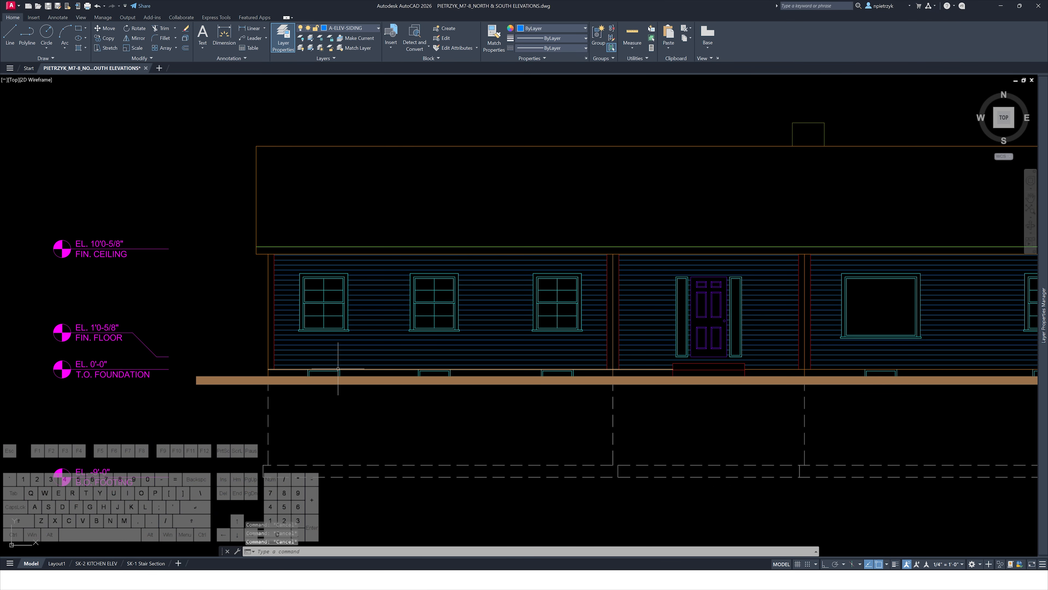
pyautogui.scroll(8, 297, 357)
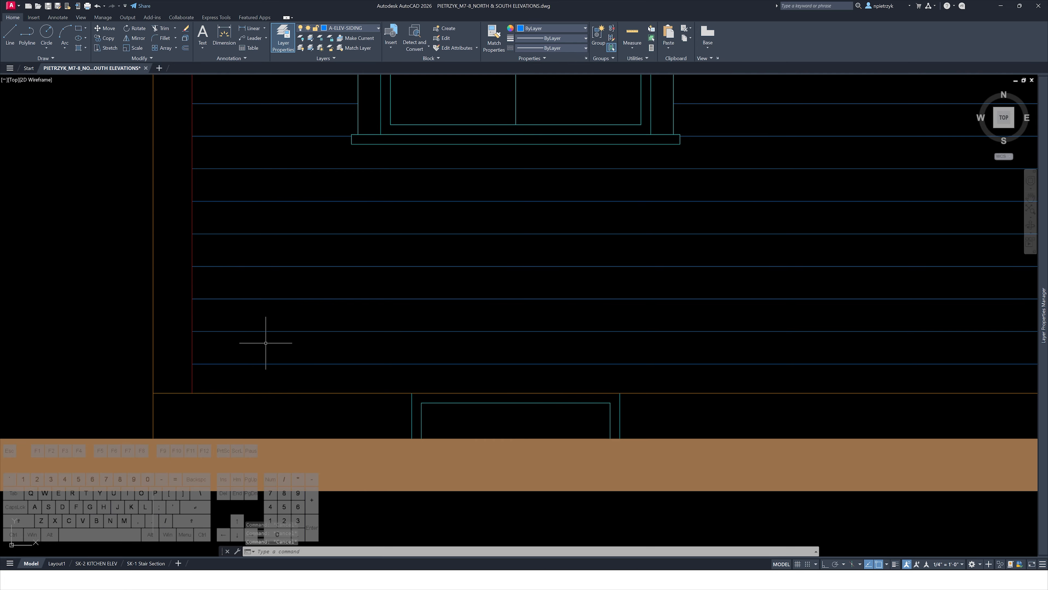
pyautogui.scroll(3, 269, 344)
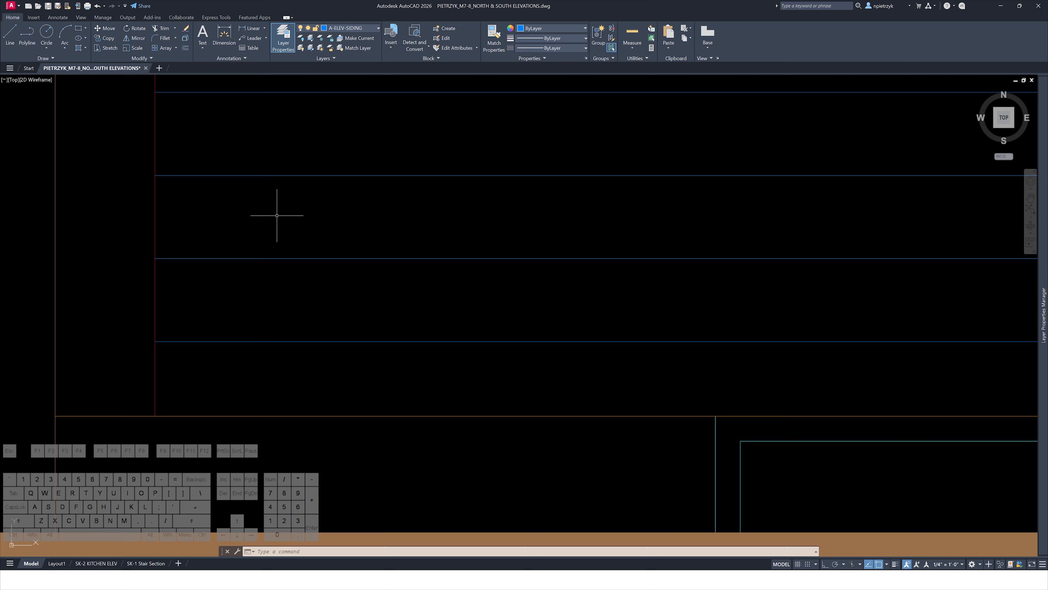
pyautogui.click(275, 259)
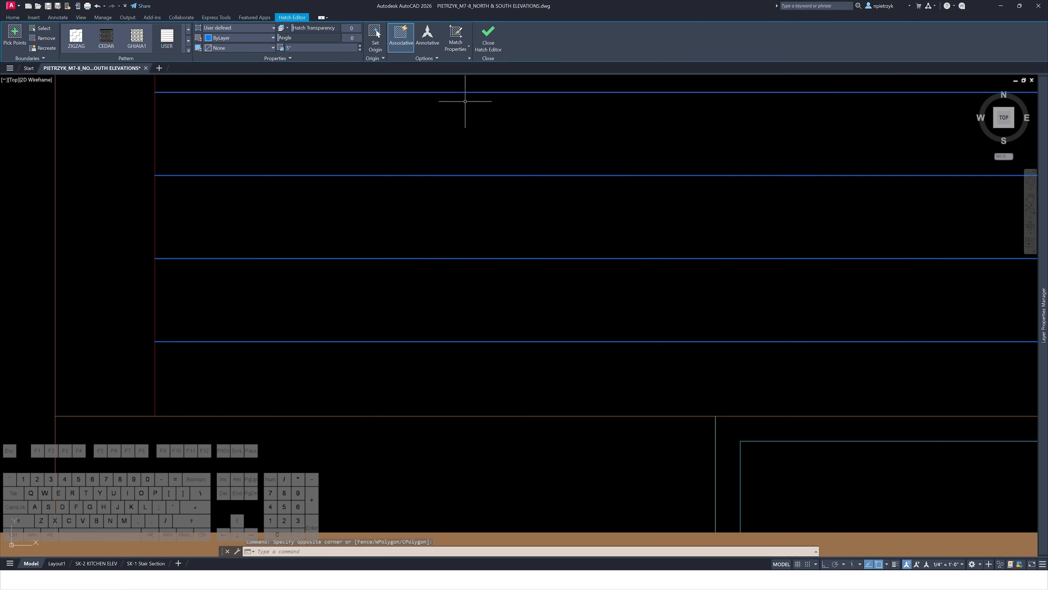
pyautogui.click(377, 35)
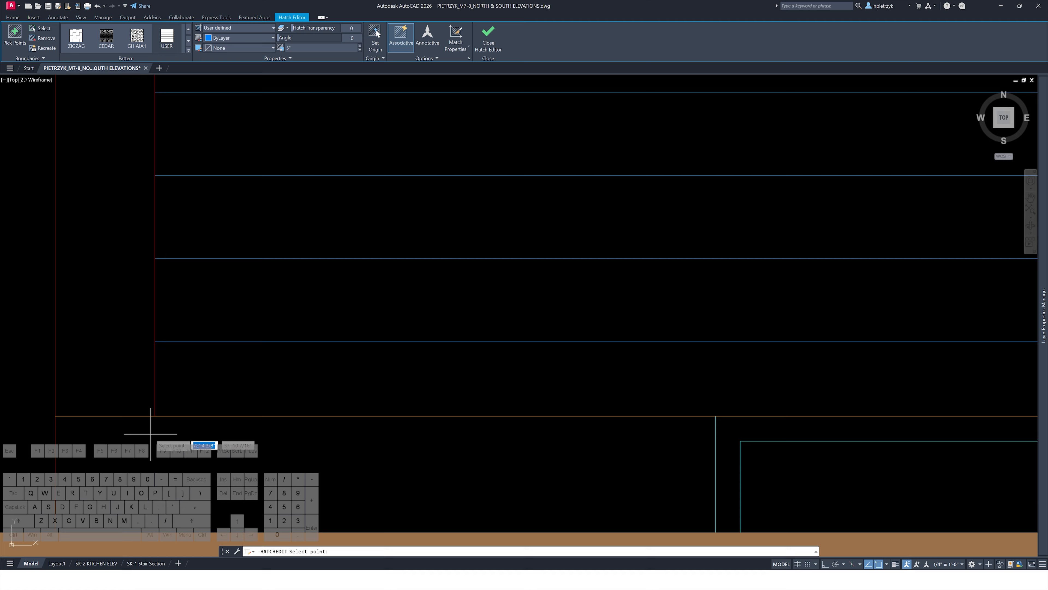
pyautogui.click(155, 416)
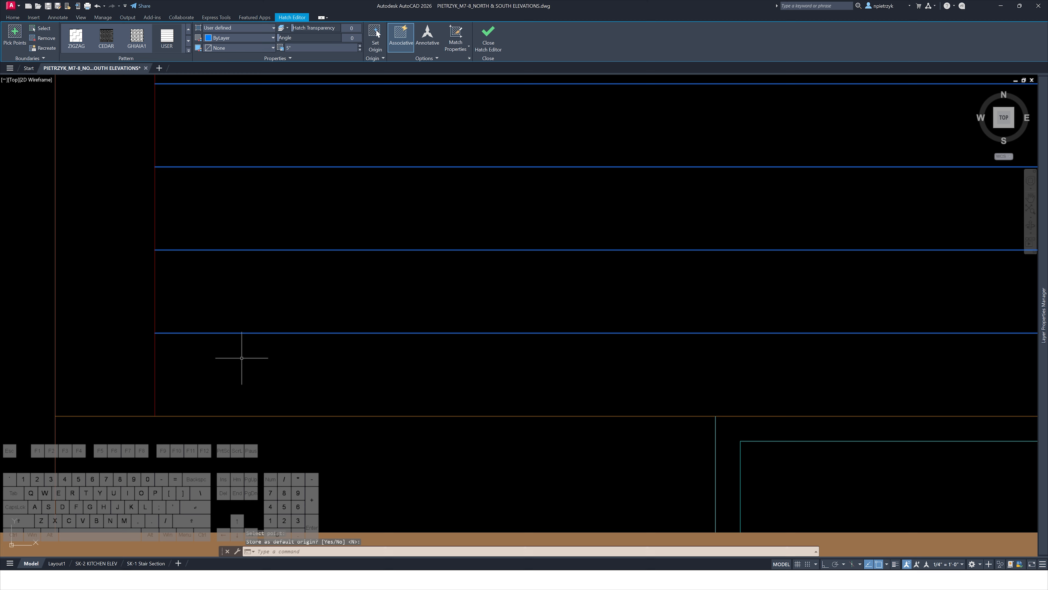
pyautogui.press('Escape')
pyautogui.press('Escape')
# Erase a stray object beside the exterior wall of the building section
pyautogui.scroll(-4, 279, 348)
pyautogui.moveTo(313, 209); pyautogui.dragTo(316, 464, button='middle')
pyautogui.scroll(3, 287, 315)
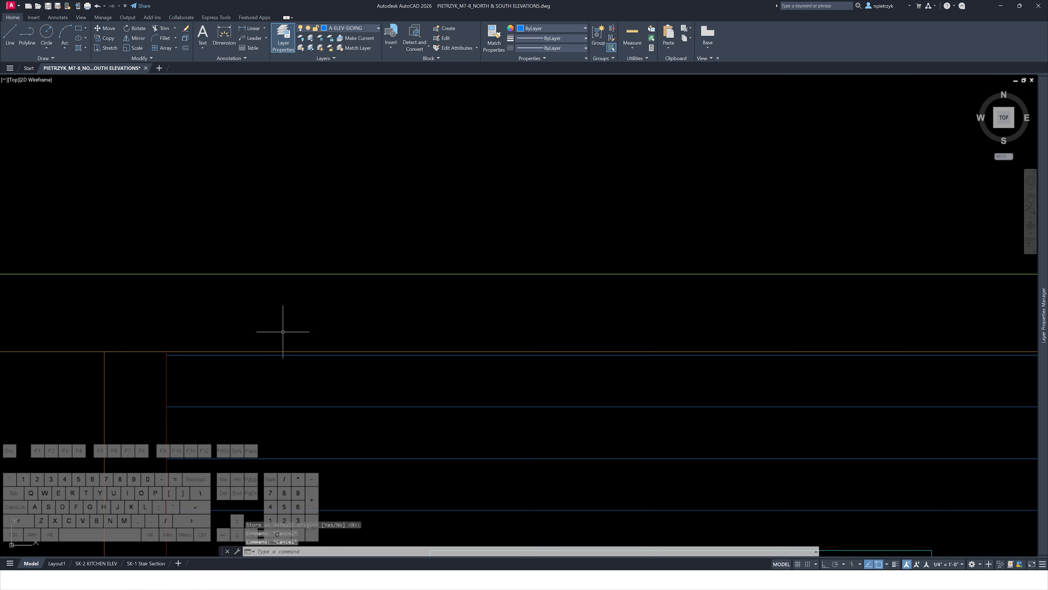
pyautogui.scroll(-5, 281, 350)
pyautogui.moveTo(206, 370); pyautogui.dragTo(482, 374, button='middle')
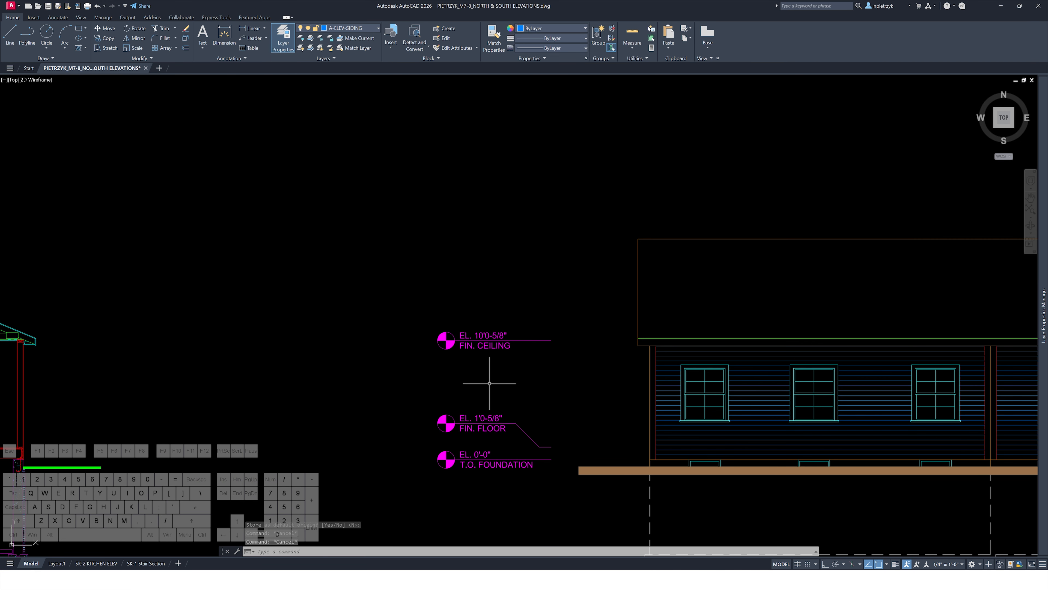
pyautogui.moveTo(402, 393); pyautogui.dragTo(837, 378, button='middle')
pyautogui.moveTo(252, 401); pyautogui.dragTo(663, 356, button='middle')
pyautogui.scroll(10, 427, 375)
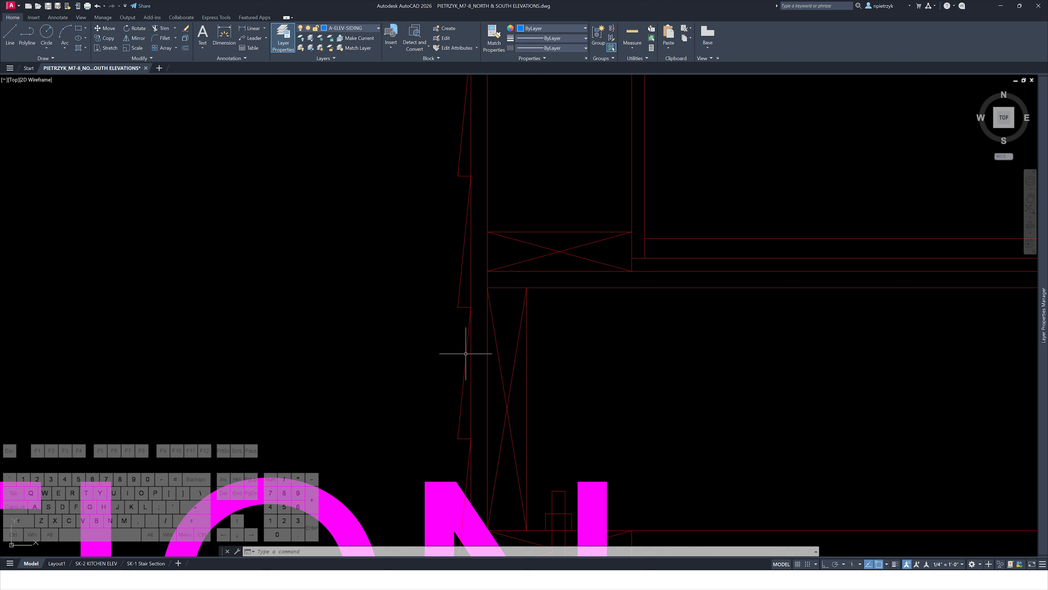
pyautogui.click(426, 353)
pyautogui.click(409, 338)
pyautogui.press('Delete')
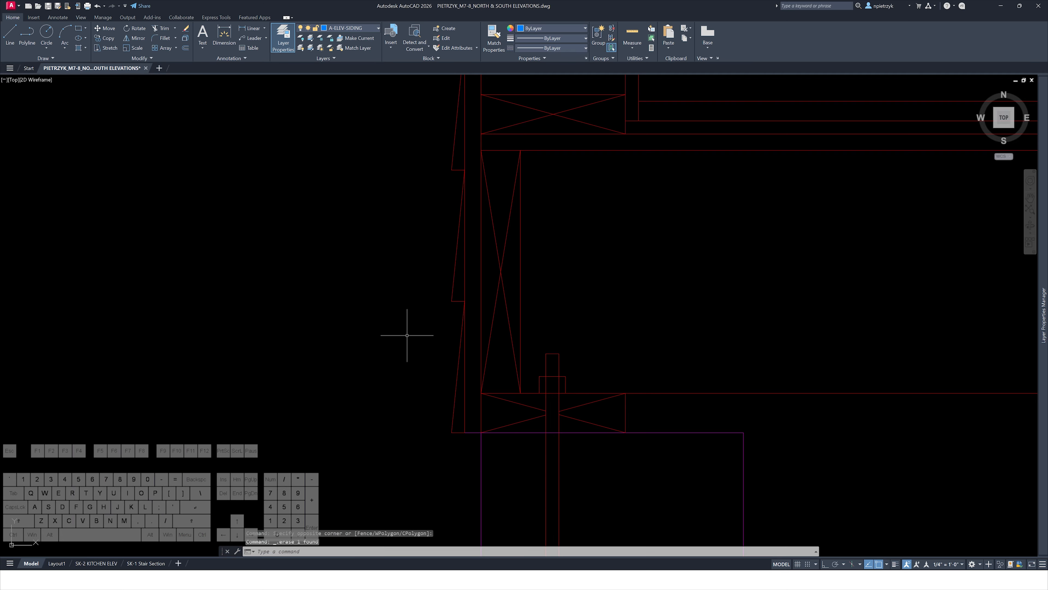
# Make A-ELEV-HATCH the current layer
pyautogui.scroll(-2, 407, 335)
pyautogui.moveTo(440, 386); pyautogui.dragTo(422, 333, button='middle')
pyautogui.scroll(2, 422, 334)
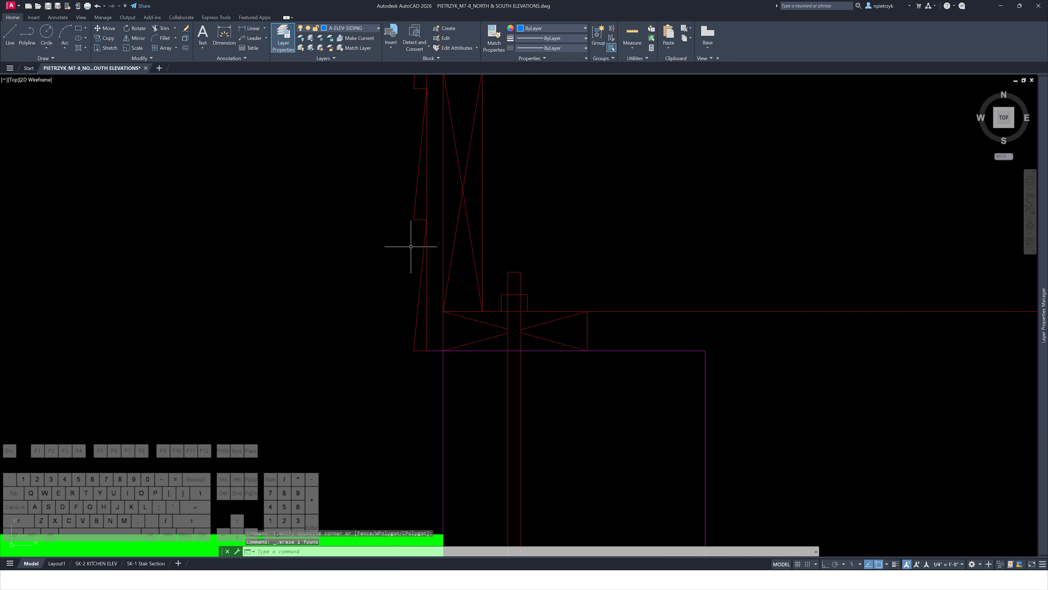
pyautogui.scroll(-10, 410, 286)
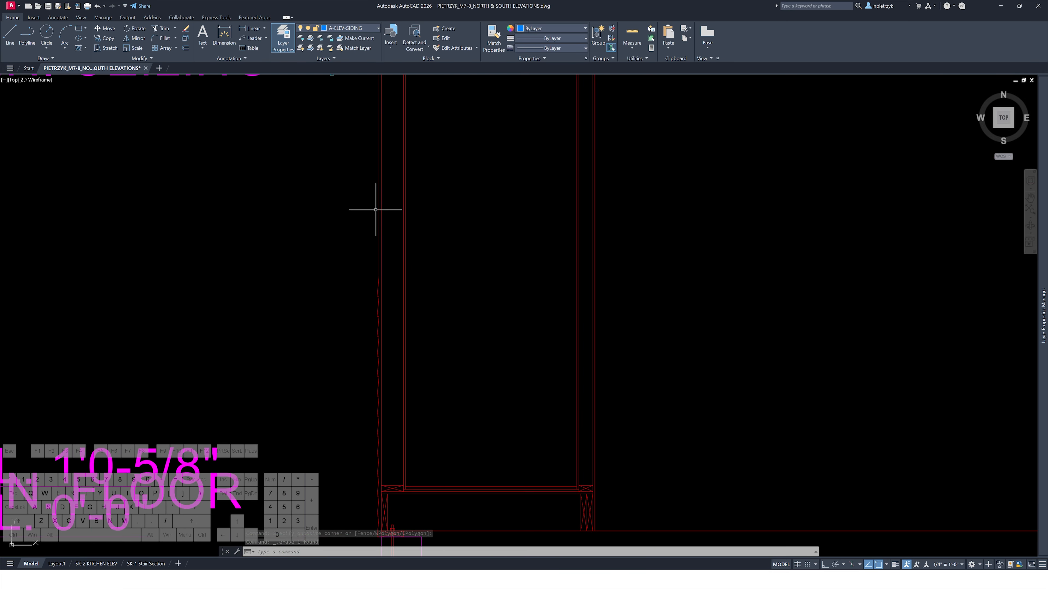
pyautogui.moveTo(656, 255); pyautogui.dragTo(218, 304, button='middle')
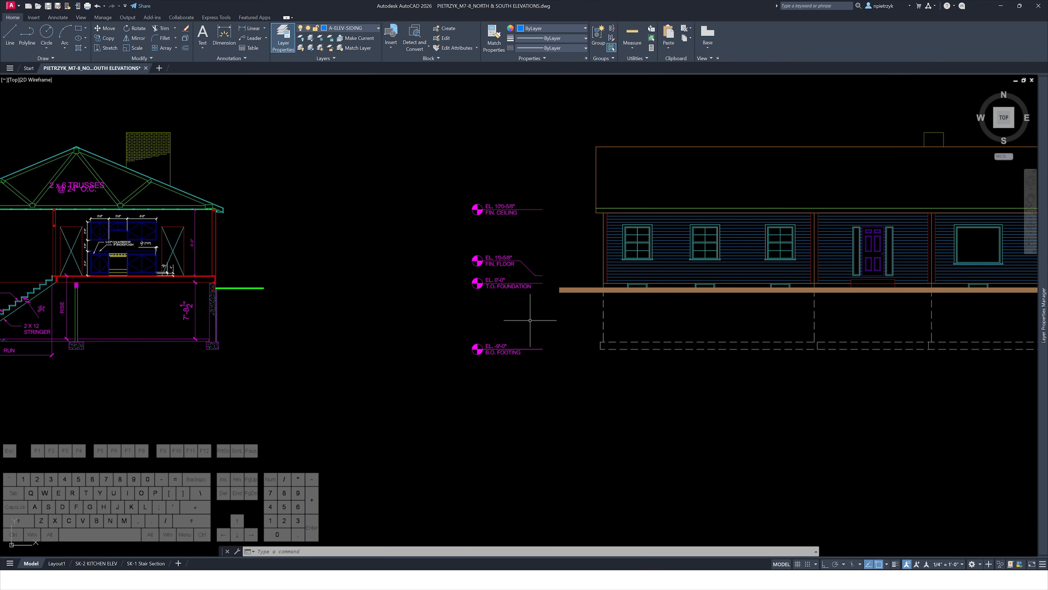
pyautogui.moveTo(666, 360); pyautogui.dragTo(431, 426, button='middle')
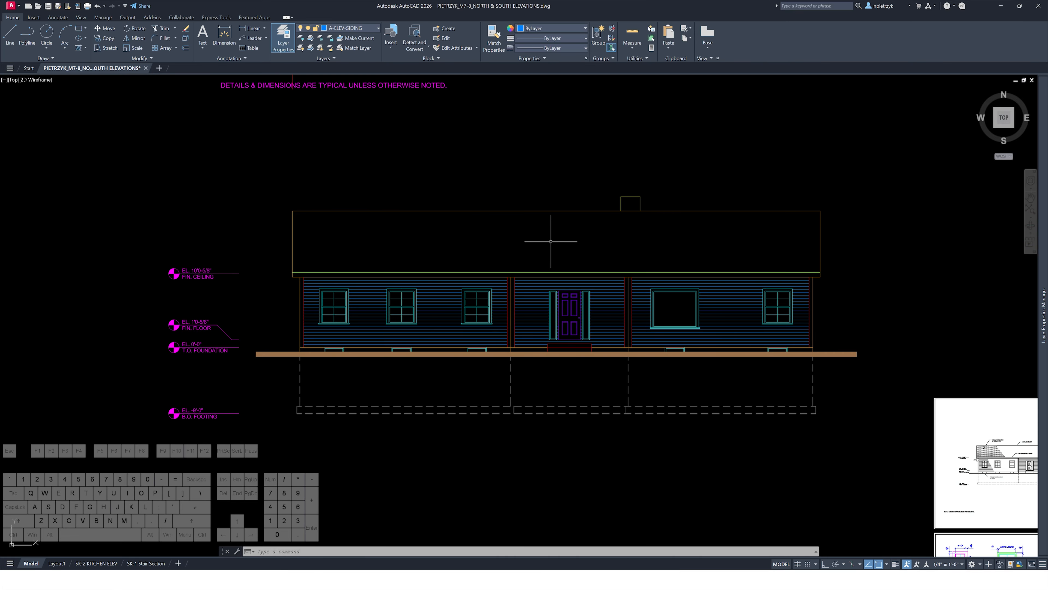
pyautogui.scroll(2, 482, 253)
pyautogui.click(357, 28)
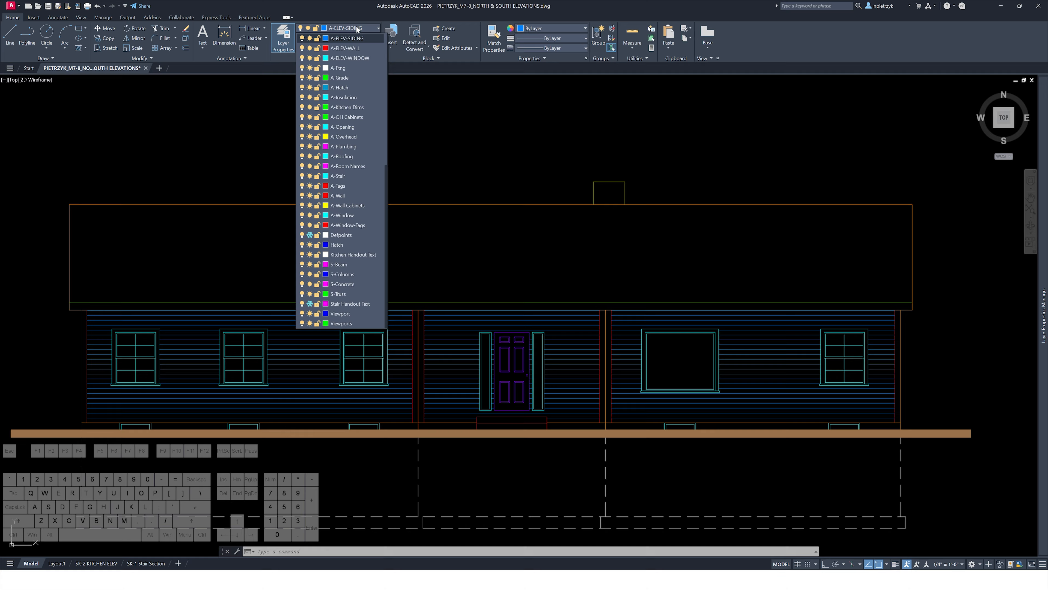
pyautogui.scroll(1, 362, 73)
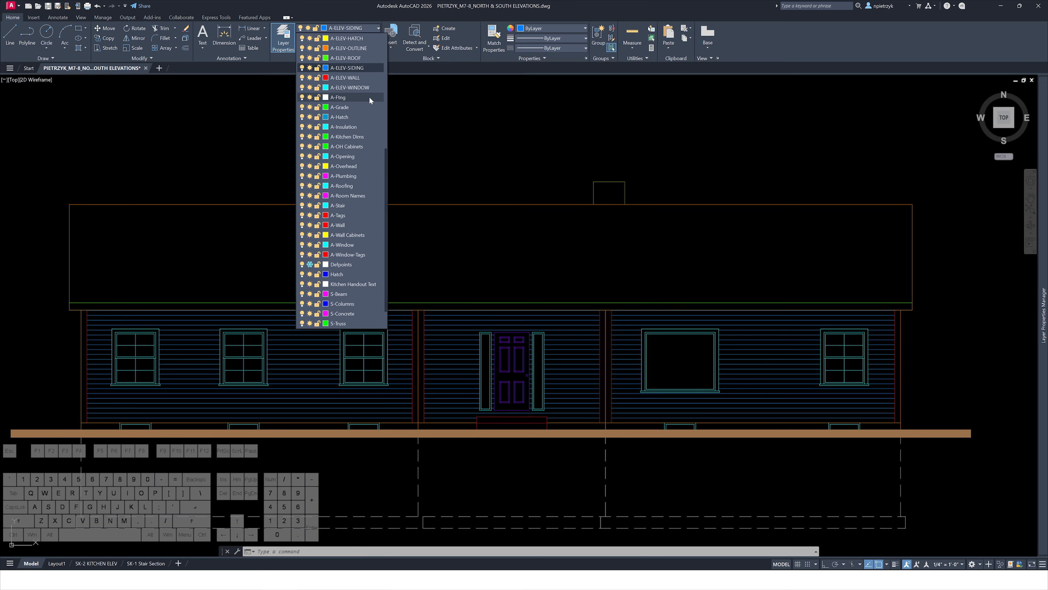
pyautogui.click(358, 117)
pyautogui.click(363, 28)
pyautogui.scroll(2, 358, 78)
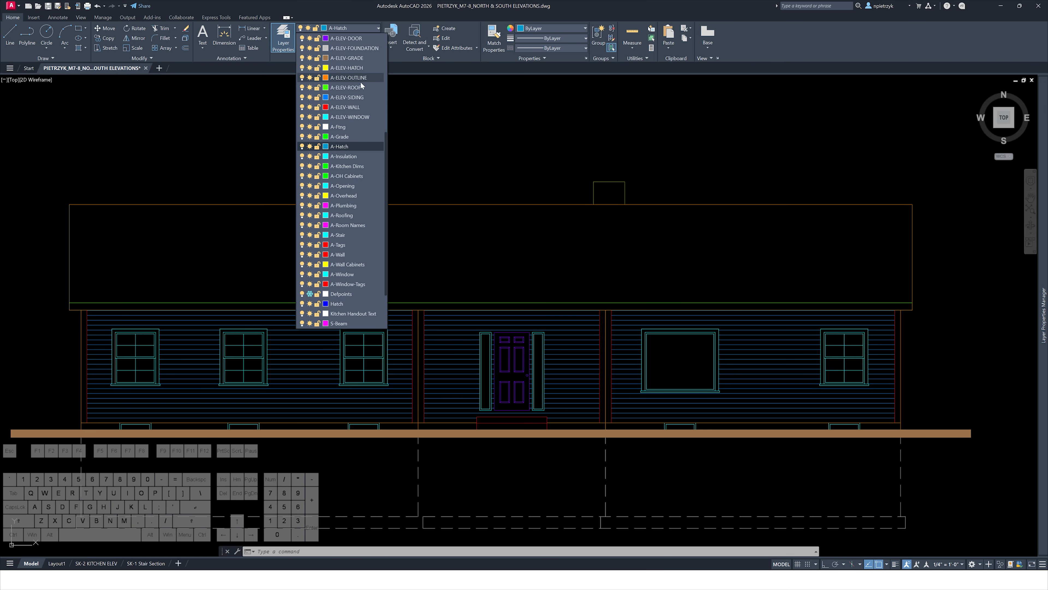
pyautogui.click(365, 68)
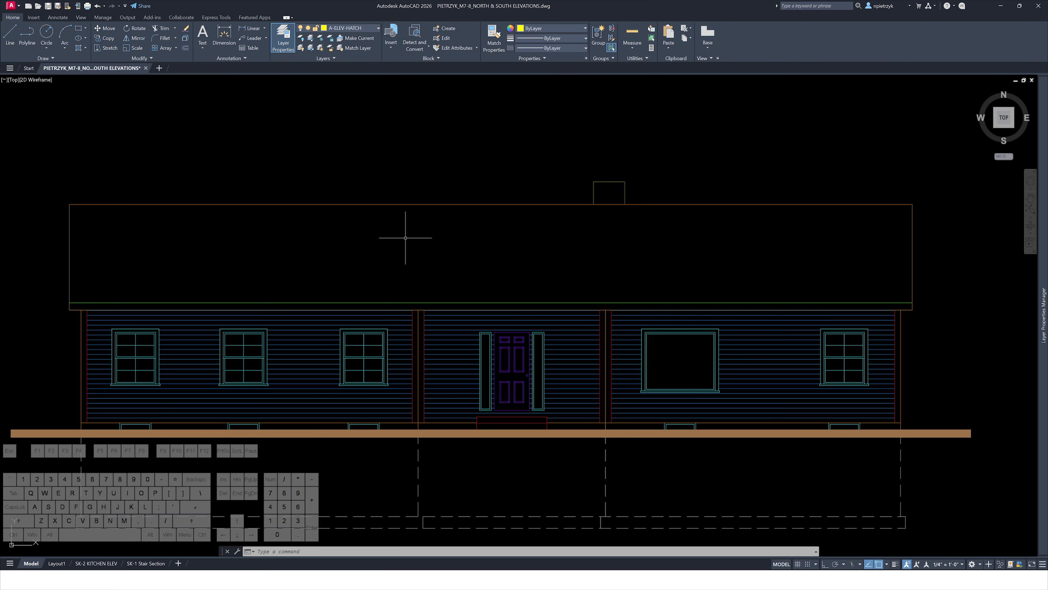
# Hatch the roof area with the AR-B88 pattern
pyautogui.write('h')
pyautogui.press('Return')
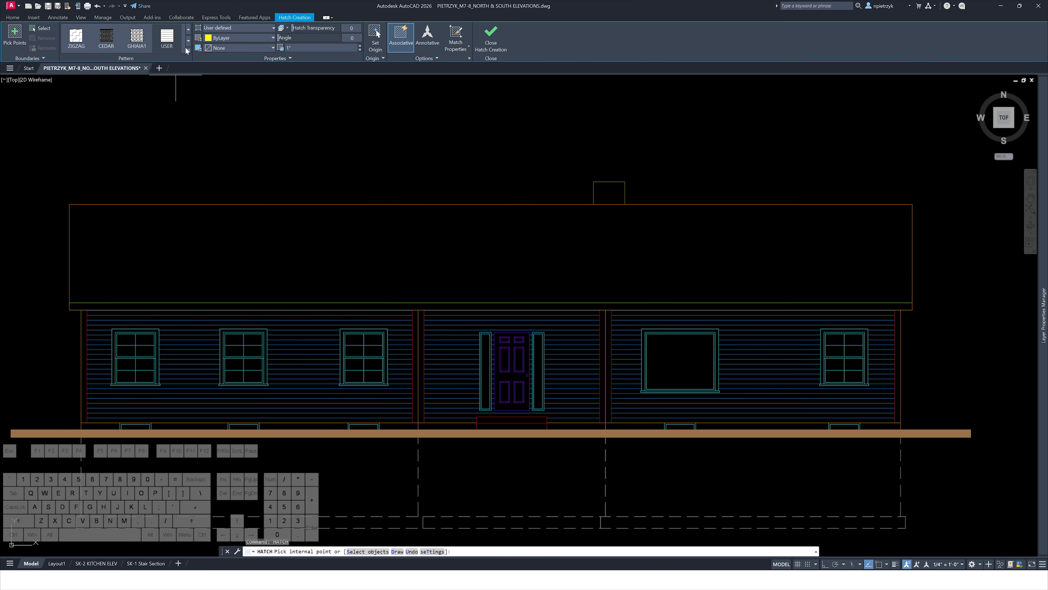
pyautogui.click(187, 50)
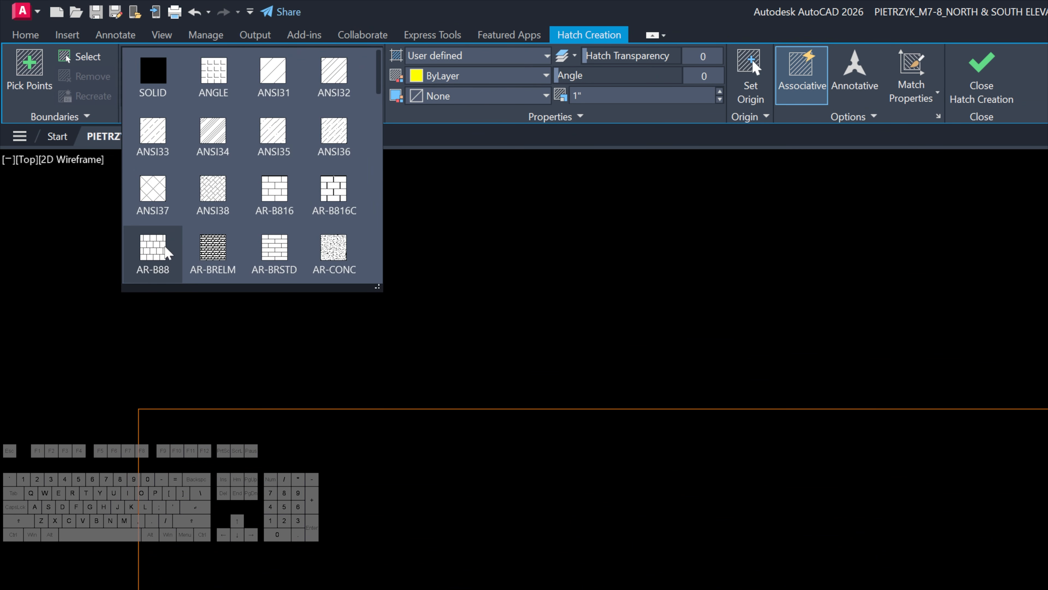
pyautogui.click(167, 253)
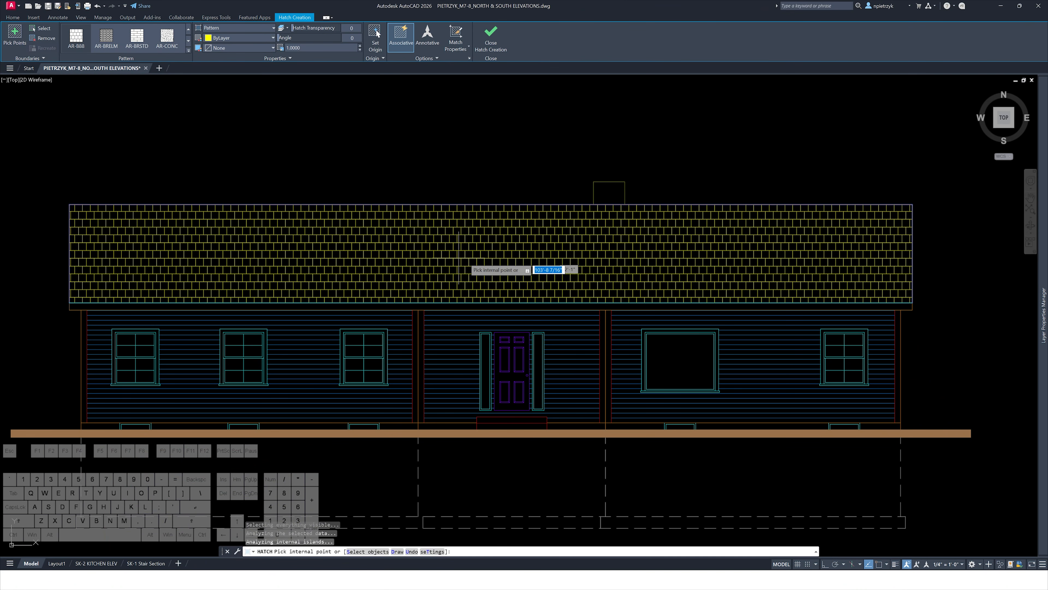
pyautogui.press('Escape')
pyautogui.press('Escape')
pyautogui.press('Escape')
# Set the roof hatch origin to the roof's lower-left corner
pyautogui.scroll(8, 72, 296)
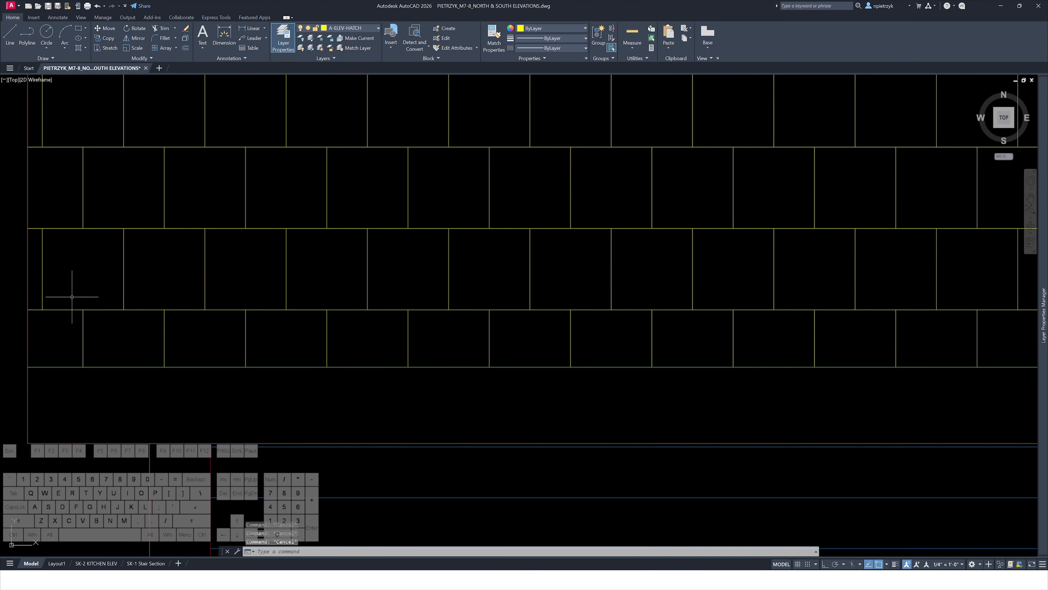
pyautogui.click(78, 308)
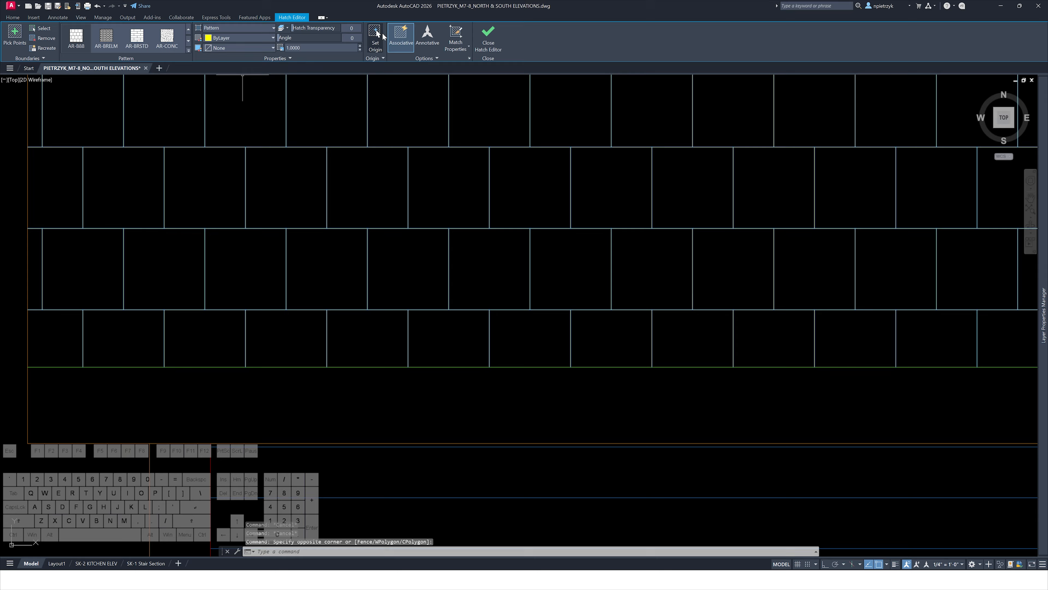
pyautogui.click(376, 35)
pyautogui.click(27, 367)
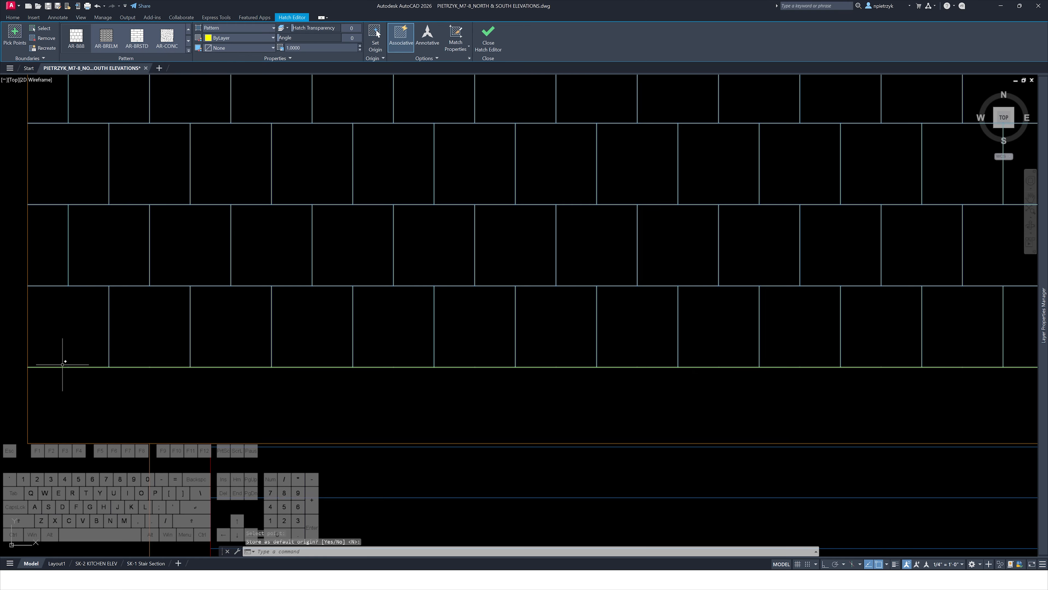
pyautogui.press('Escape')
pyautogui.press('Escape')
# Hatch the chimney with the AR-B88 pattern
pyautogui.scroll(-8, 79, 366)
pyautogui.write('h')
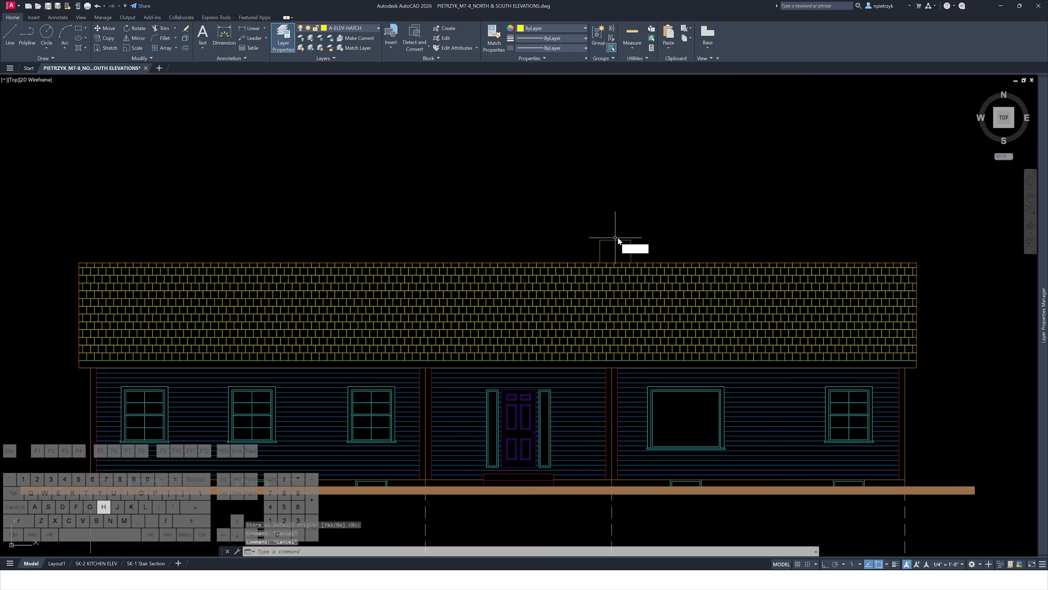
pyautogui.press('Return')
pyautogui.click(615, 250)
pyautogui.press('Escape')
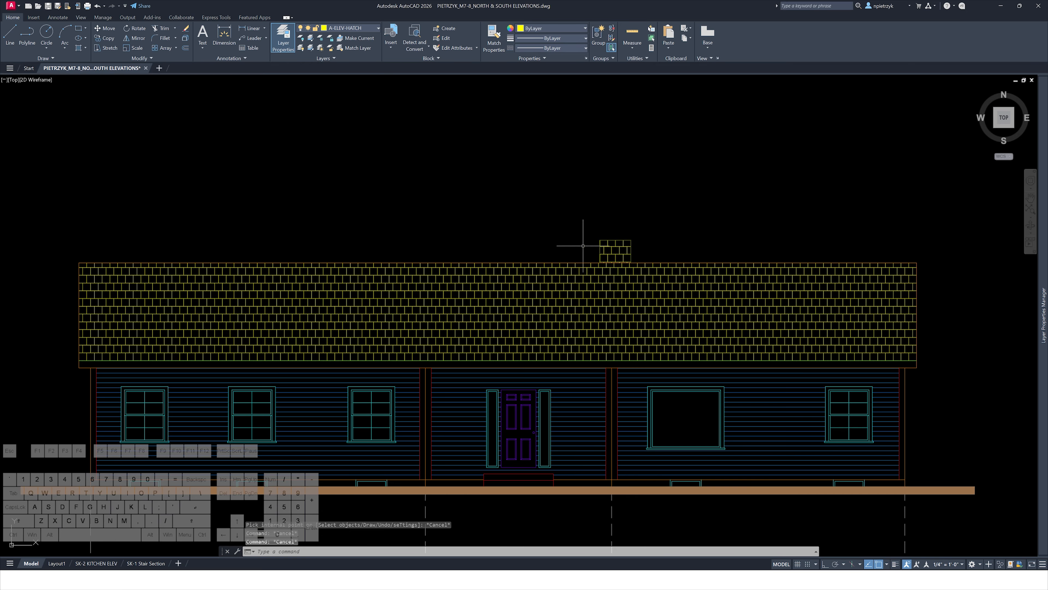
# Match the elevation chimney's hatch to the brick hatch of the chimney in the section drawing
pyautogui.moveTo(269, 215); pyautogui.dragTo(441, 210, button='middle')
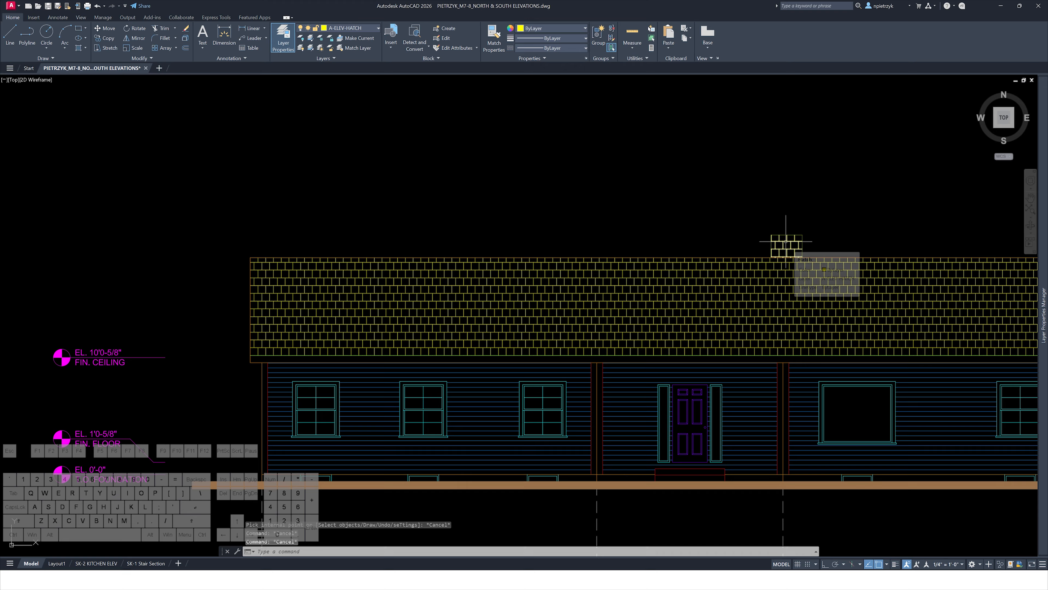
pyautogui.scroll(-3, 787, 241)
pyautogui.write('ma')
pyautogui.press('space')
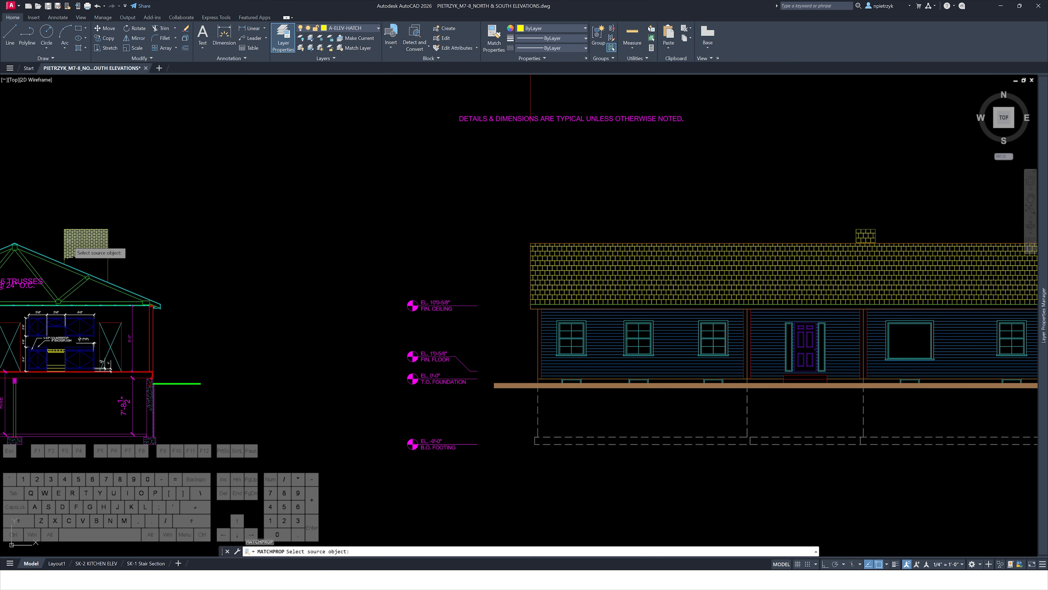
pyautogui.click(74, 236)
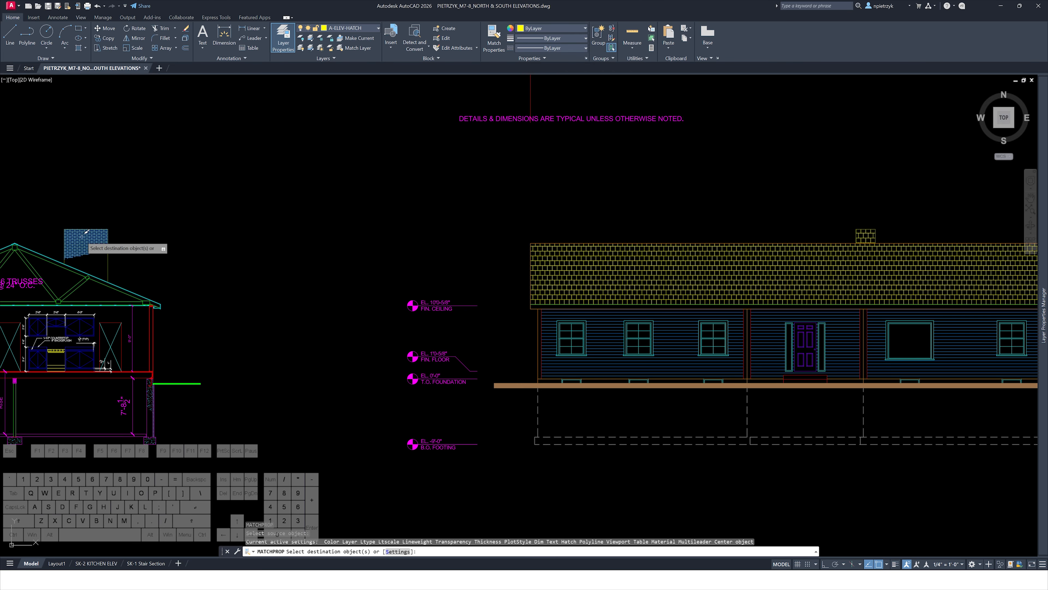
pyautogui.moveTo(689, 201); pyautogui.dragTo(447, 223, button='middle')
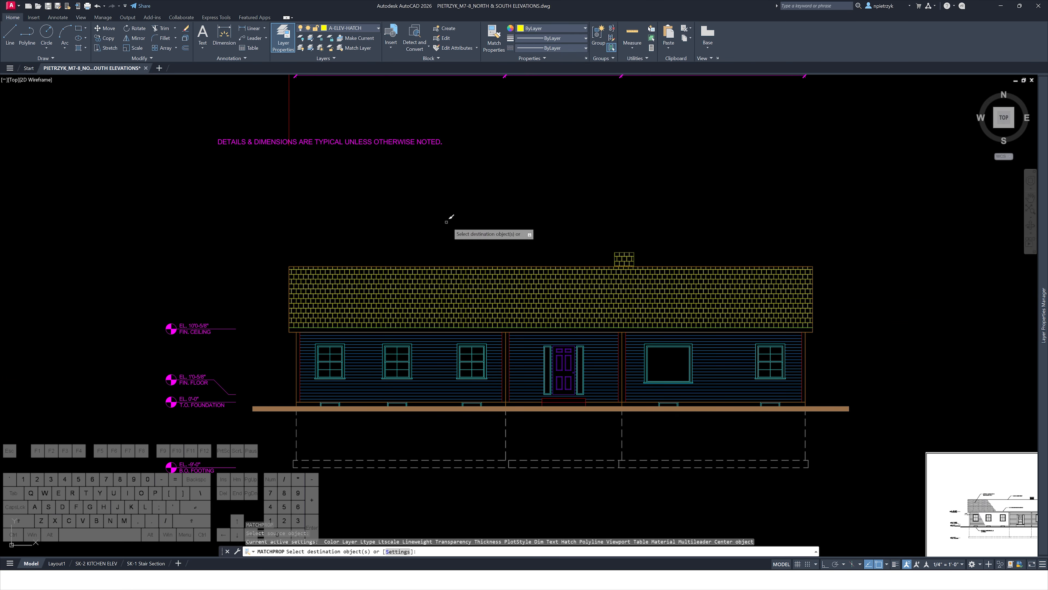
pyautogui.scroll(4, 566, 235)
pyautogui.click(733, 287)
pyautogui.press('Escape')
pyautogui.press('Escape')
pyautogui.press('Escape')
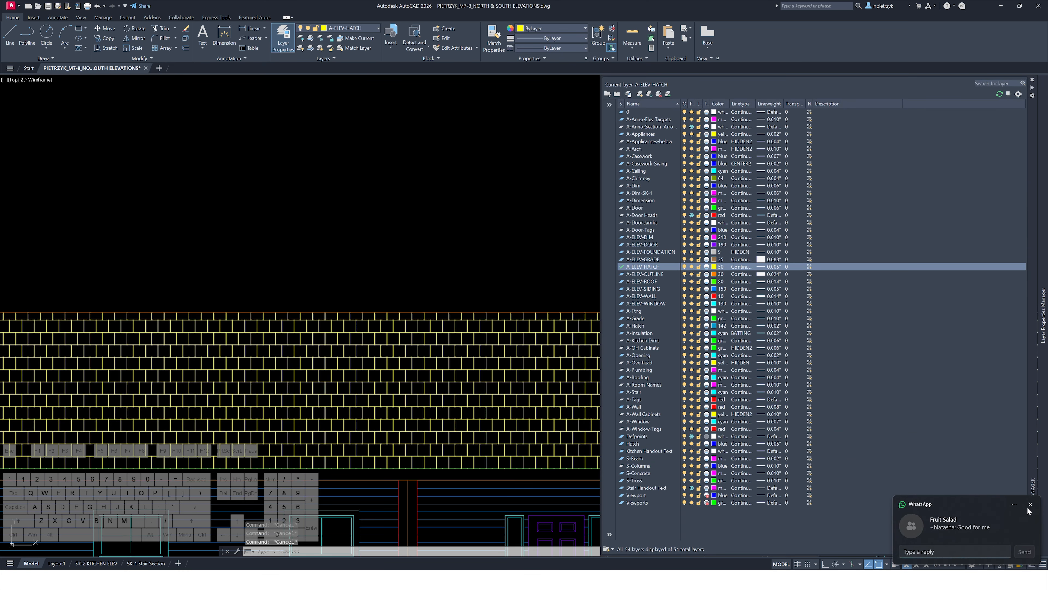
# Review the roof annotations on the reference South Elevation sheet
pyautogui.click(1031, 504)
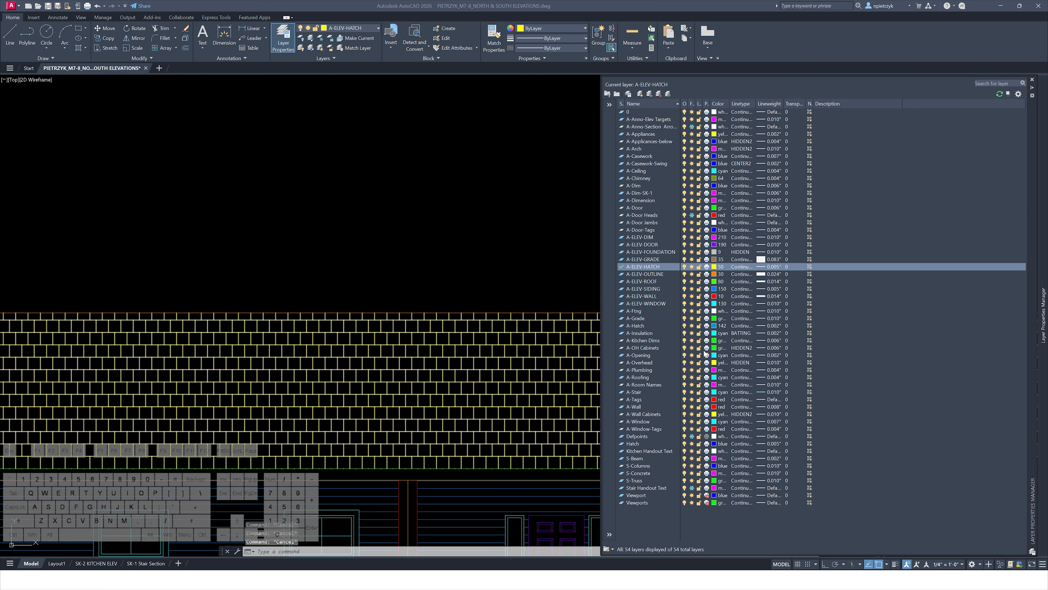
pyautogui.click(498, 214)
pyautogui.press('Escape')
pyautogui.click(488, 214)
pyautogui.scroll(-5, 562, 216)
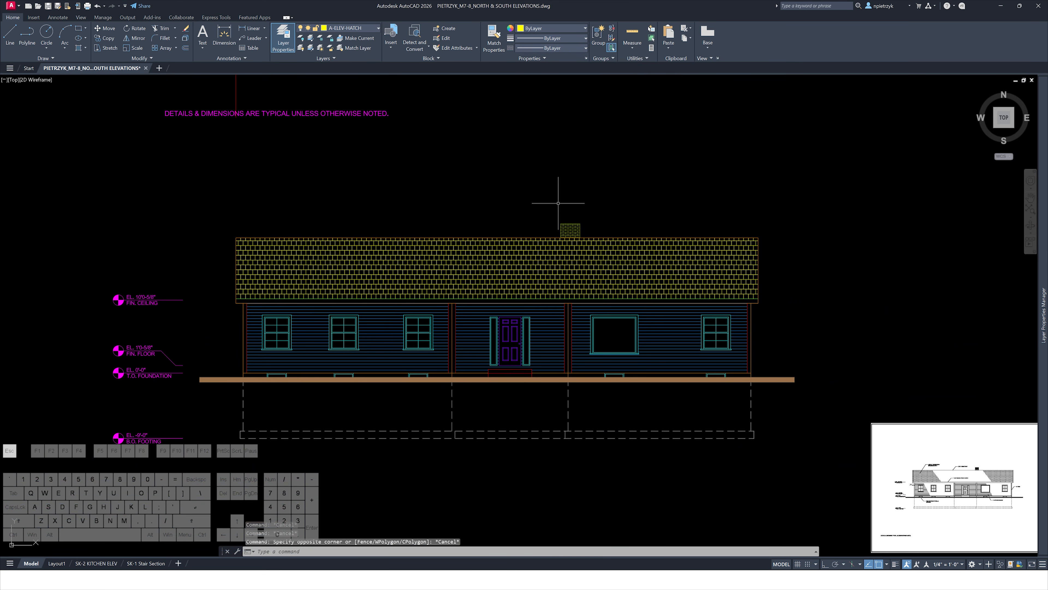
pyautogui.press('Escape')
pyautogui.press('Escape')
pyautogui.press('Escape')
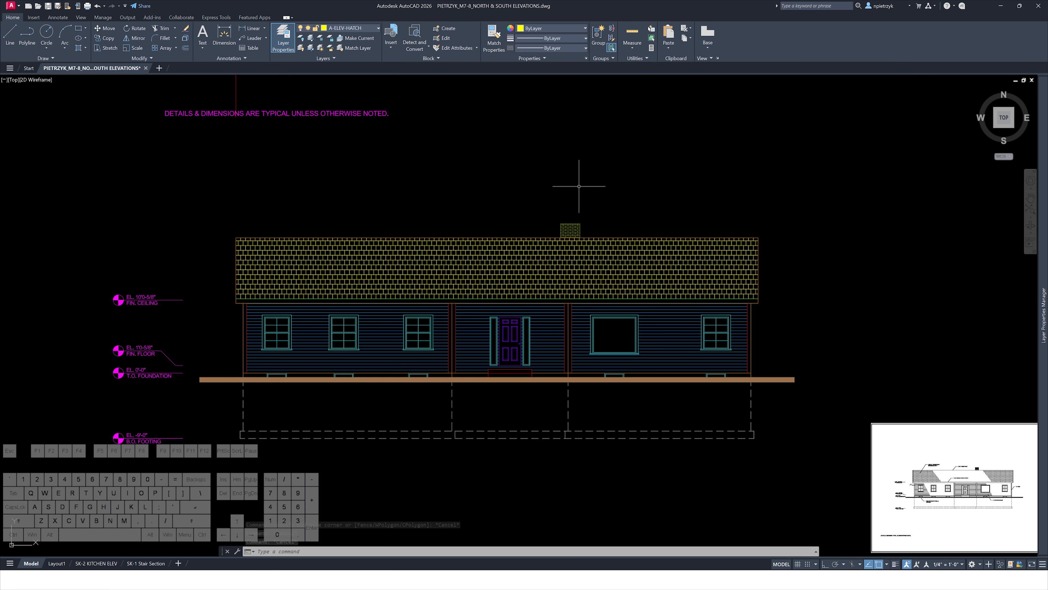
pyautogui.scroll(7, 636, 360)
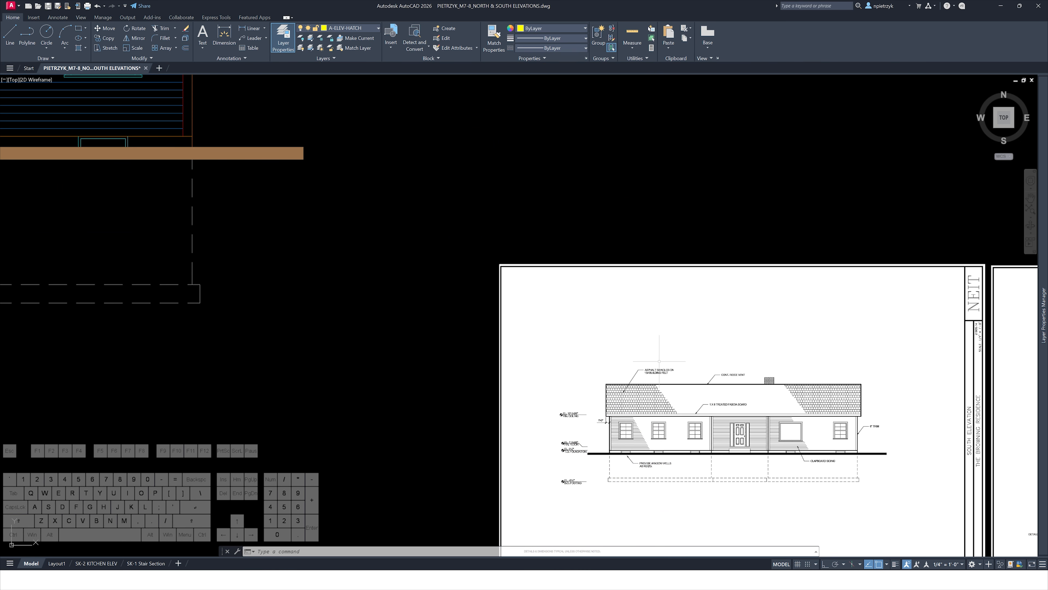
pyautogui.scroll(2, 665, 378)
pyautogui.scroll(-2, 665, 378)
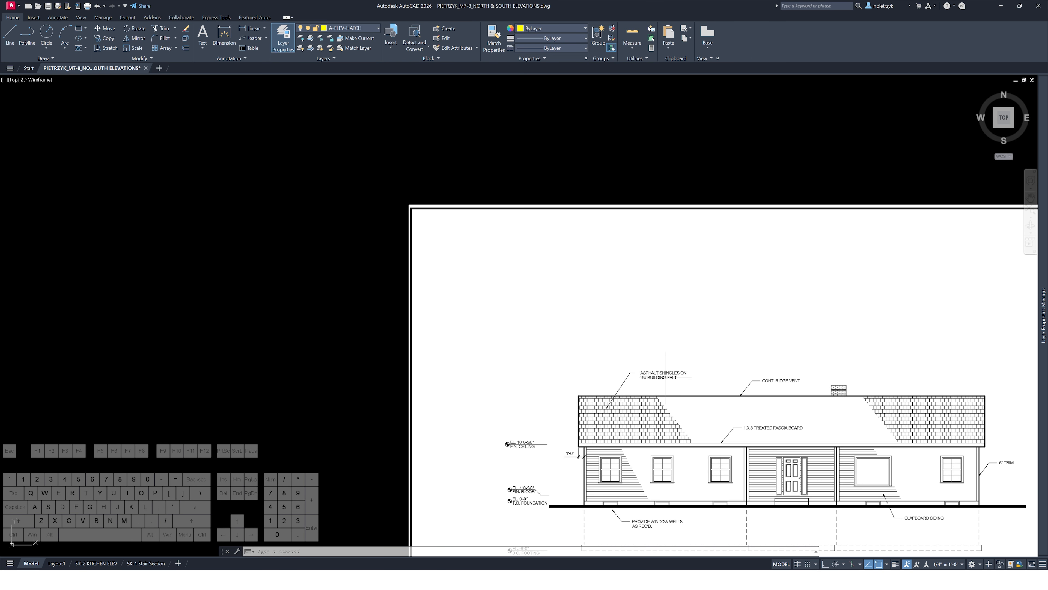
pyautogui.scroll(-6, 664, 378)
pyautogui.moveTo(446, 374); pyautogui.dragTo(706, 494, button='middle')
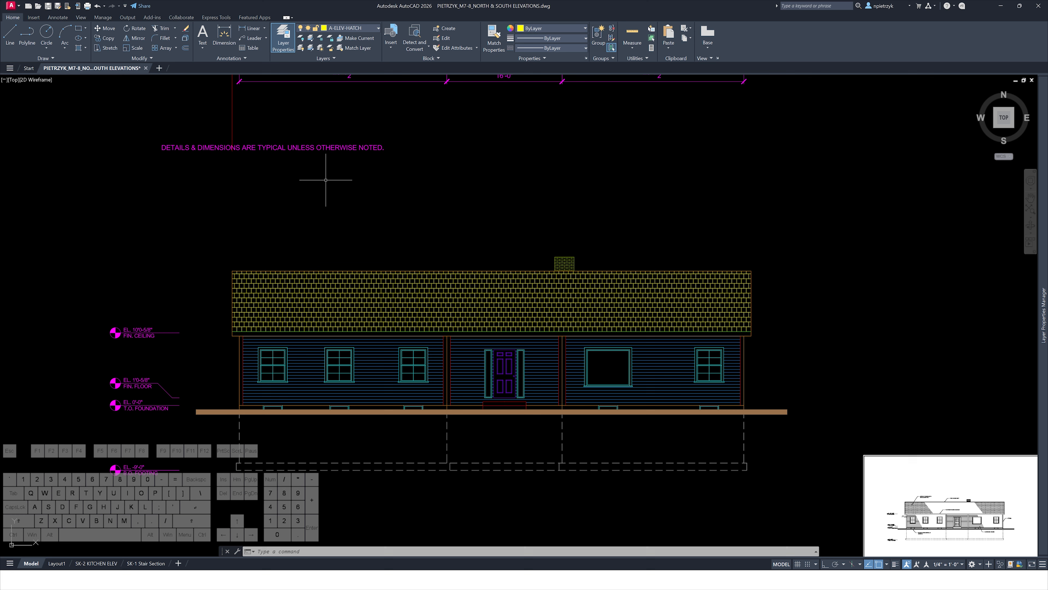
# Make A-ELEV-DIM the current layer
pyautogui.click(353, 28)
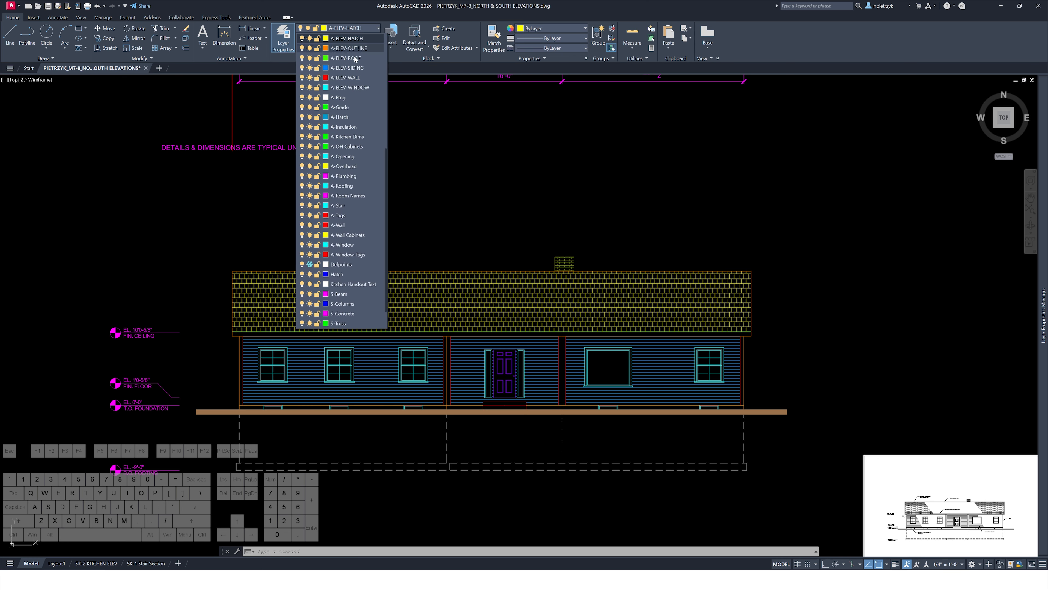
pyautogui.scroll(3, 358, 79)
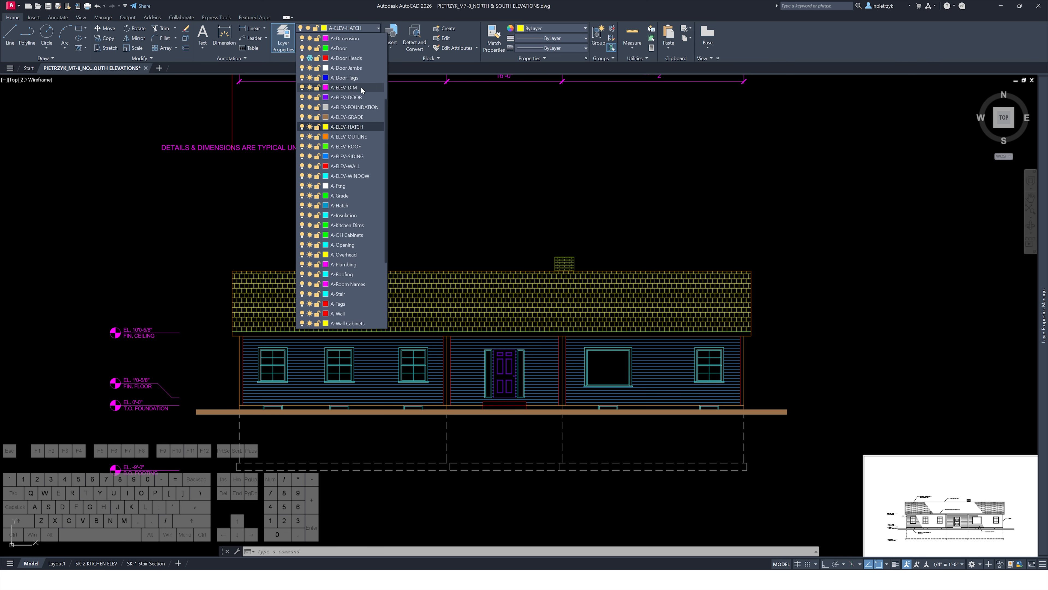
pyautogui.click(356, 85)
# Add a multileader pointing at the left roof shingles with the note ASPHALT SHINGLES ON / 15# BUILDING FELT
pyautogui.moveTo(735, 290); pyautogui.dragTo(378, 141, button='middle')
pyautogui.scroll(3, 606, 370)
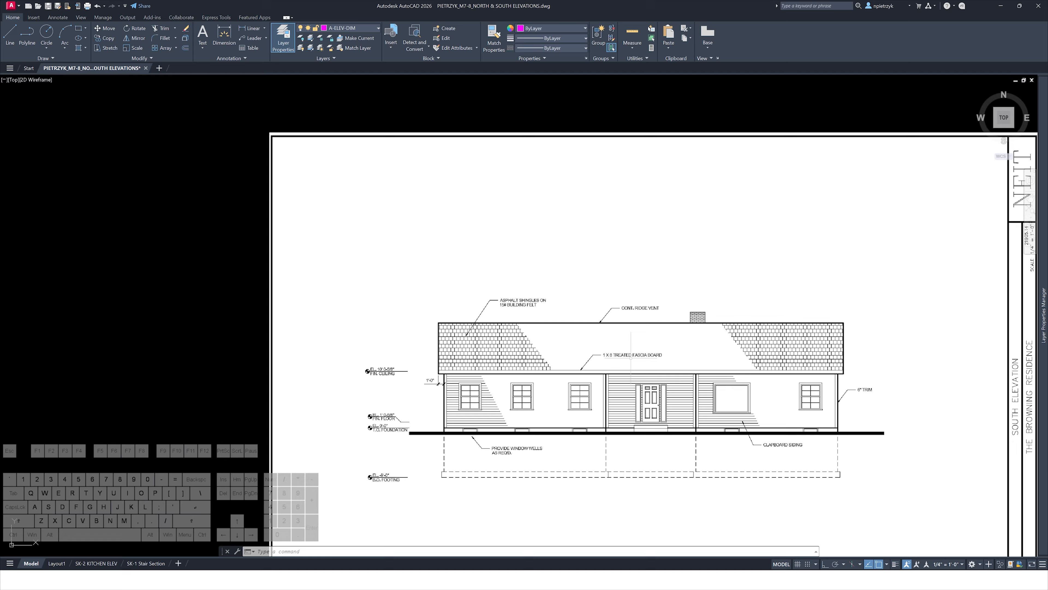
pyautogui.scroll(5, 630, 356)
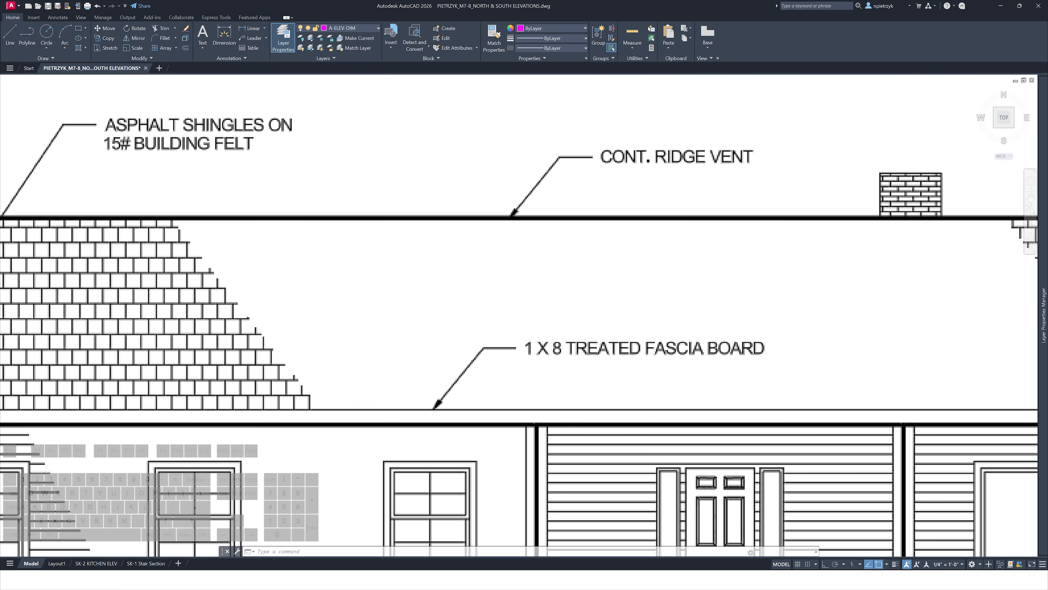
pyautogui.scroll(-9, 738, 331)
pyautogui.moveTo(395, 269); pyautogui.dragTo(732, 488, button='middle')
pyautogui.moveTo(369, 233); pyautogui.dragTo(670, 403, button='middle')
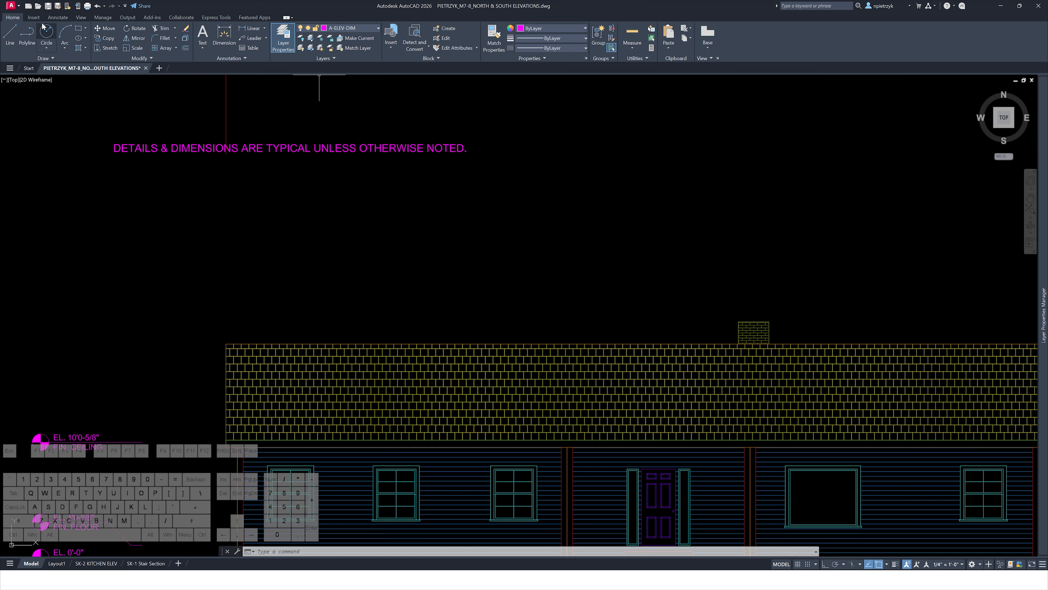
pyautogui.click(58, 17)
pyautogui.click(319, 36)
pyautogui.scroll(2, 305, 342)
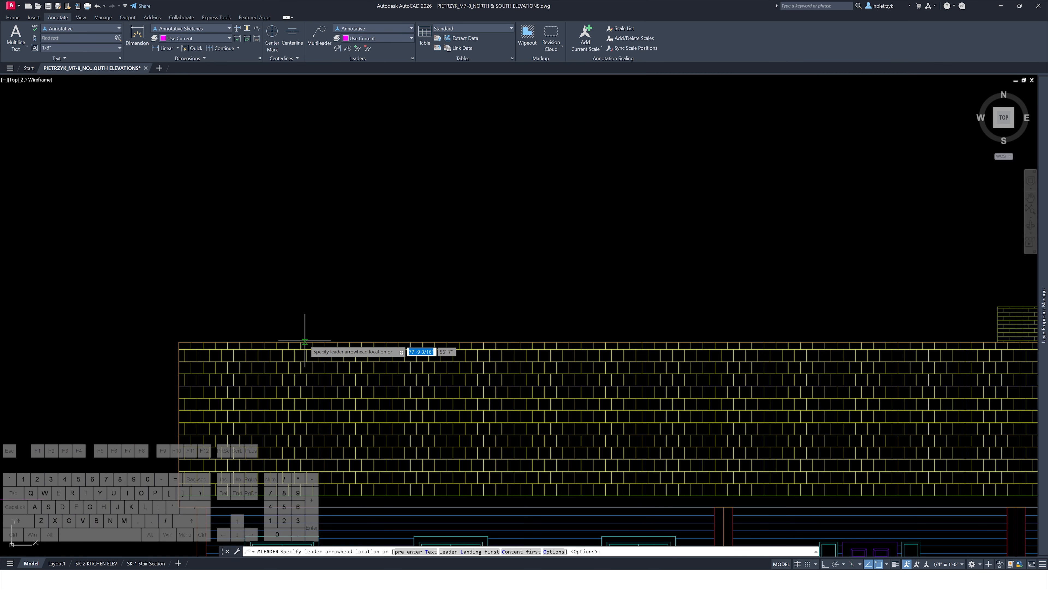
pyautogui.click(274, 377)
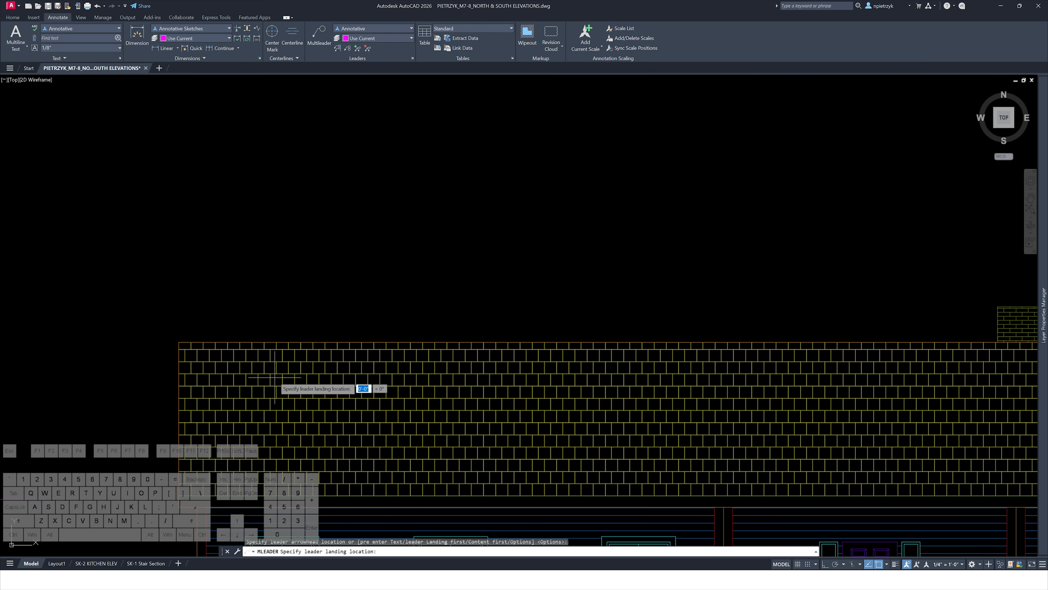
pyautogui.click(339, 278)
pyautogui.scroll(-8, 257, 271)
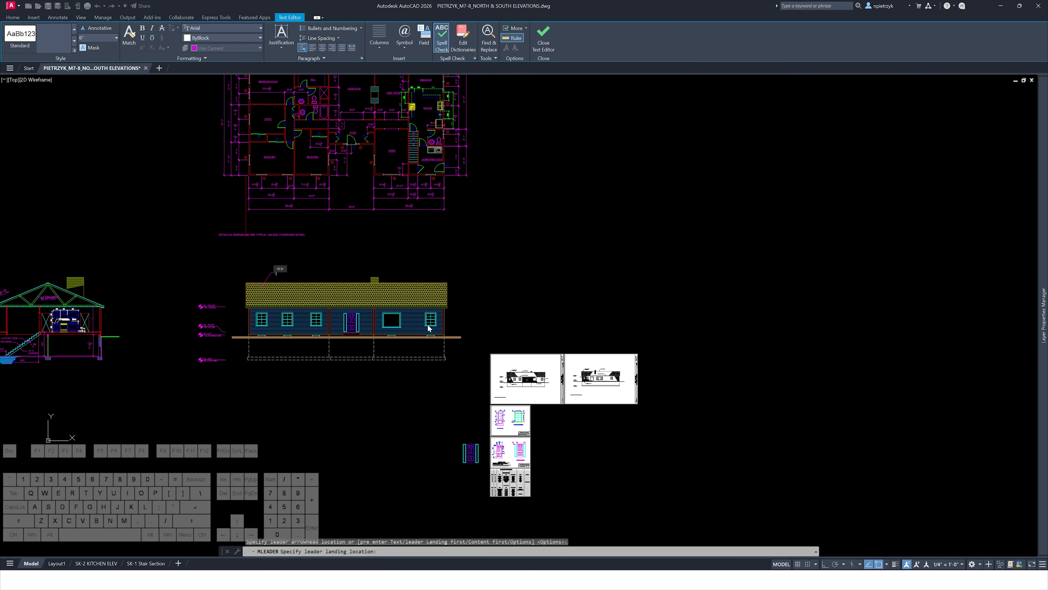
pyautogui.scroll(12, 586, 414)
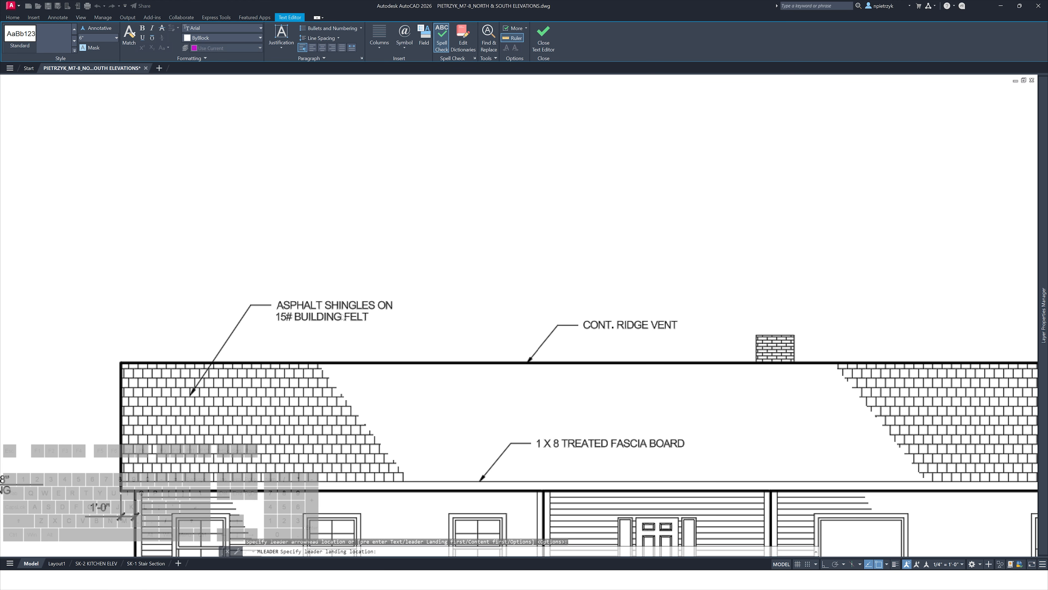
pyautogui.scroll(-6, 420, 324)
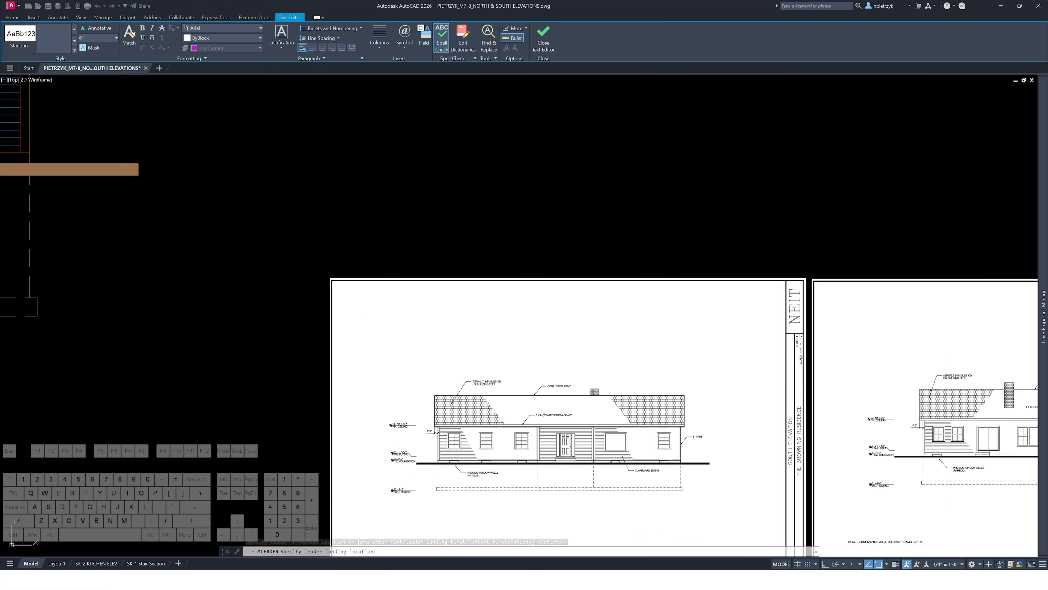
pyautogui.moveTo(326, 351); pyautogui.dragTo(370, 362, button='middle')
pyautogui.scroll(8, 370, 361)
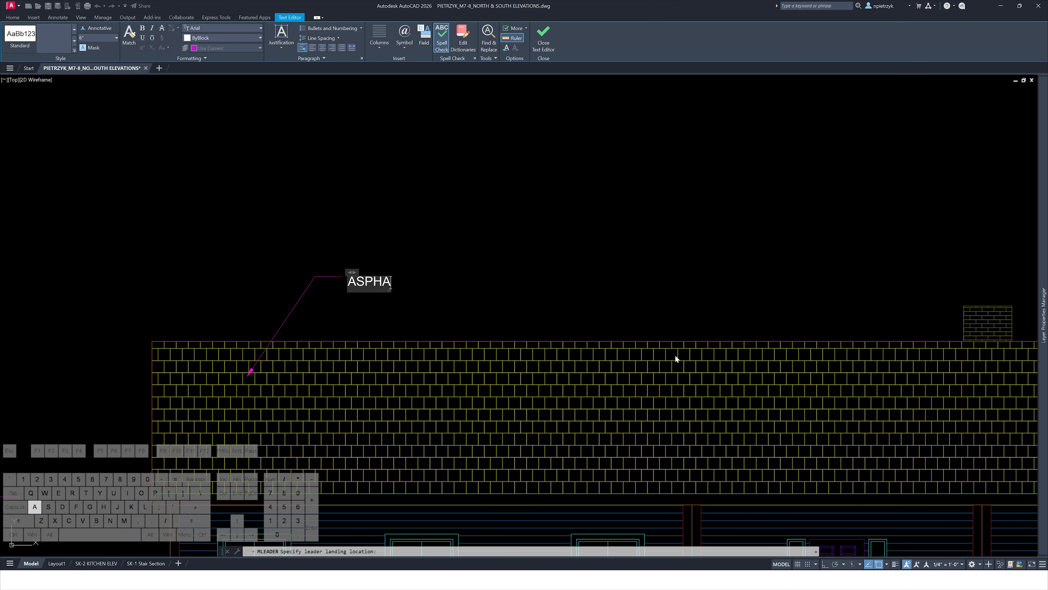
pyautogui.write('SHINGLE')
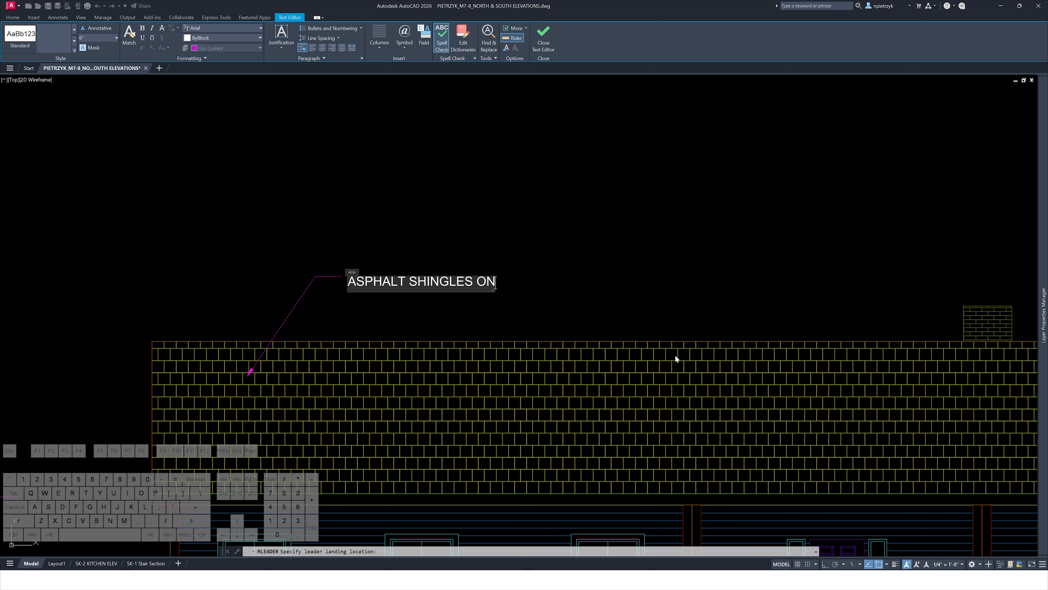
pyautogui.write('S ON')
pyautogui.press('Return')
pyautogui.write('15')
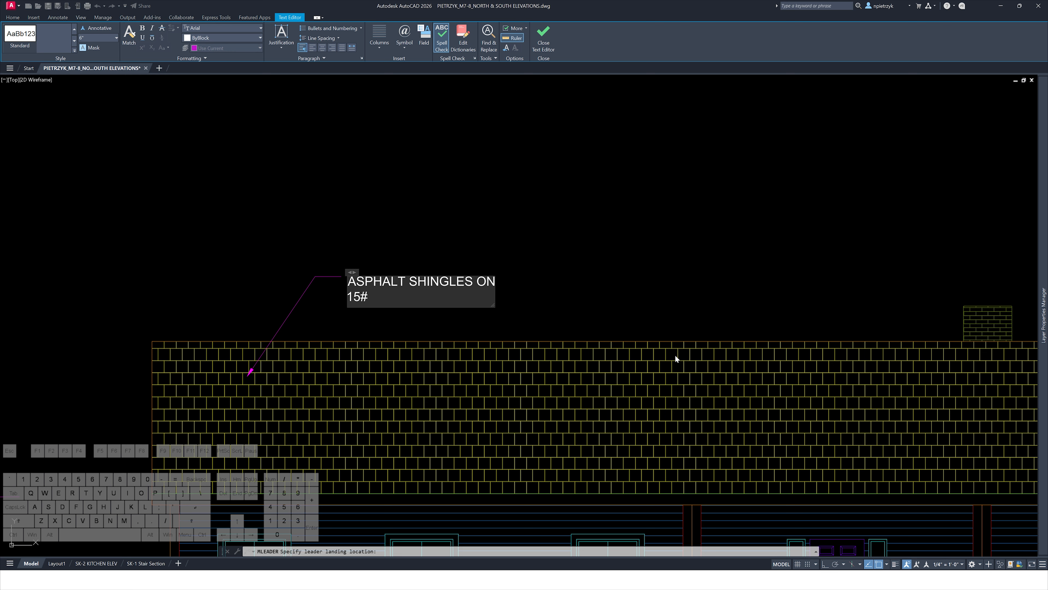
pyautogui.write('# BUILDING FELT')
pyautogui.click(606, 335)
# Add a multileader pointing at the roof ridge with the note CONT. RIDGE VENT
pyautogui.press('Return')
pyautogui.click(545, 342)
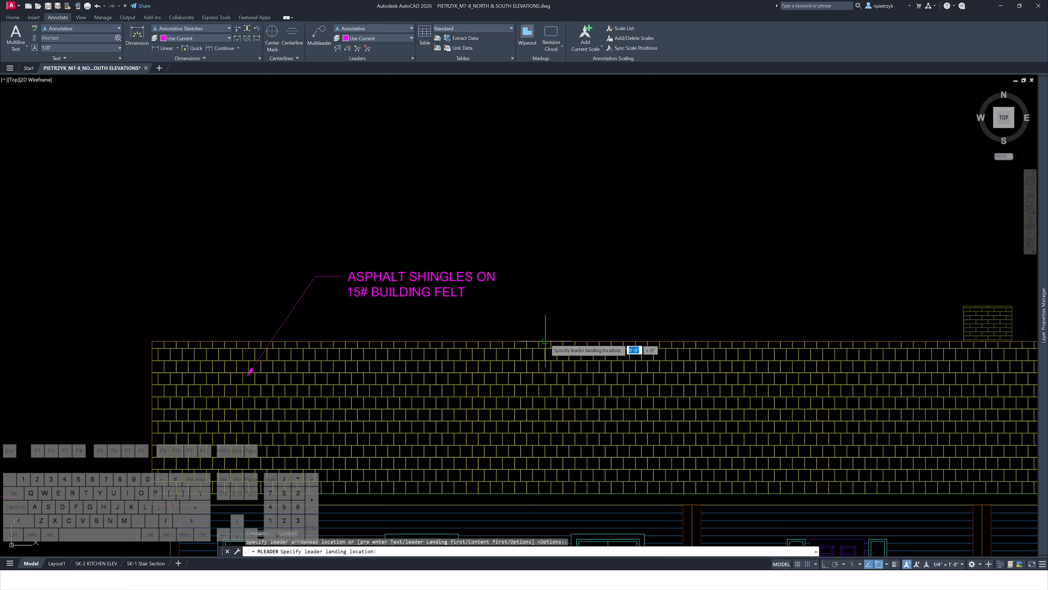
pyautogui.click(591, 280)
pyautogui.write('CON')
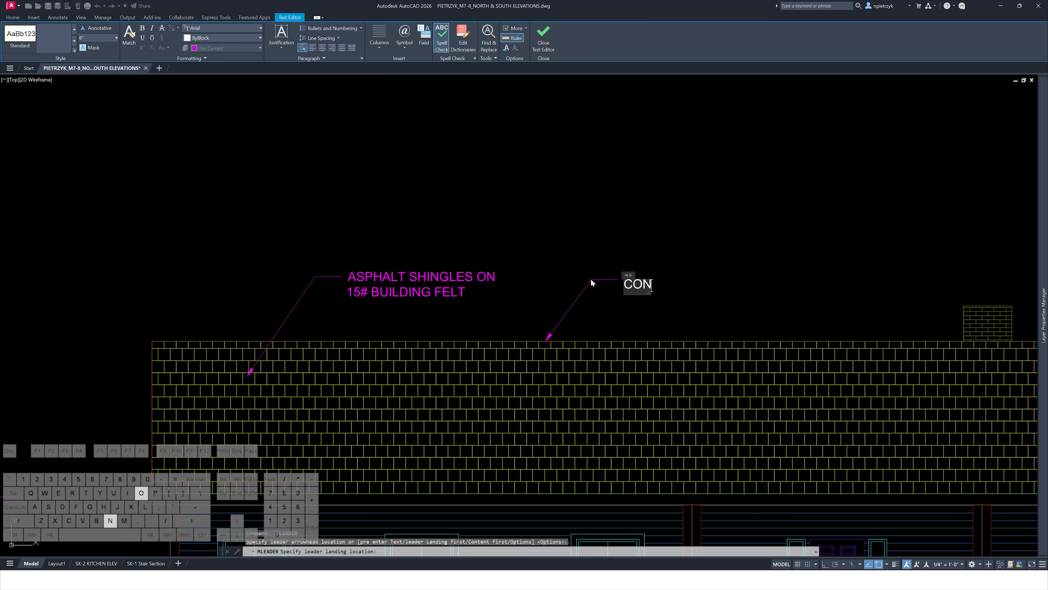
pyautogui.write('T. RIDGE ')
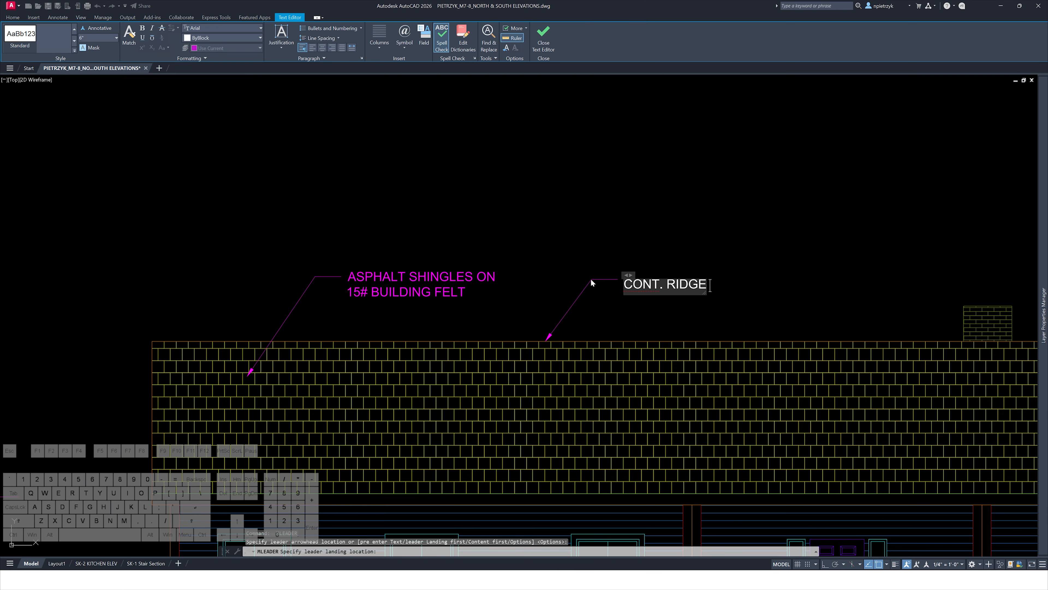
pyautogui.write('VENT')
pyautogui.click(878, 280)
# Compare the fascia and trim notes on the reference South Elevation sheet
pyautogui.moveTo(867, 272); pyautogui.dragTo(313, 249, button='middle')
pyautogui.moveTo(728, 255); pyautogui.dragTo(311, 173, button='middle')
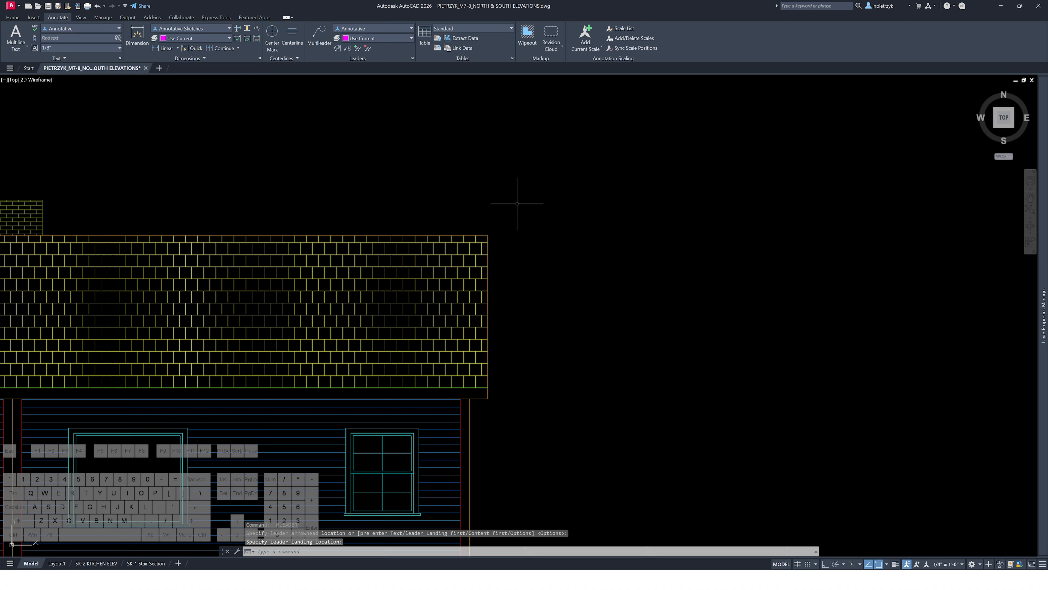
pyautogui.scroll(-3, 503, 223)
pyautogui.moveTo(674, 309); pyautogui.dragTo(337, 138, button='middle')
pyautogui.moveTo(656, 284); pyautogui.dragTo(531, 167, button='middle')
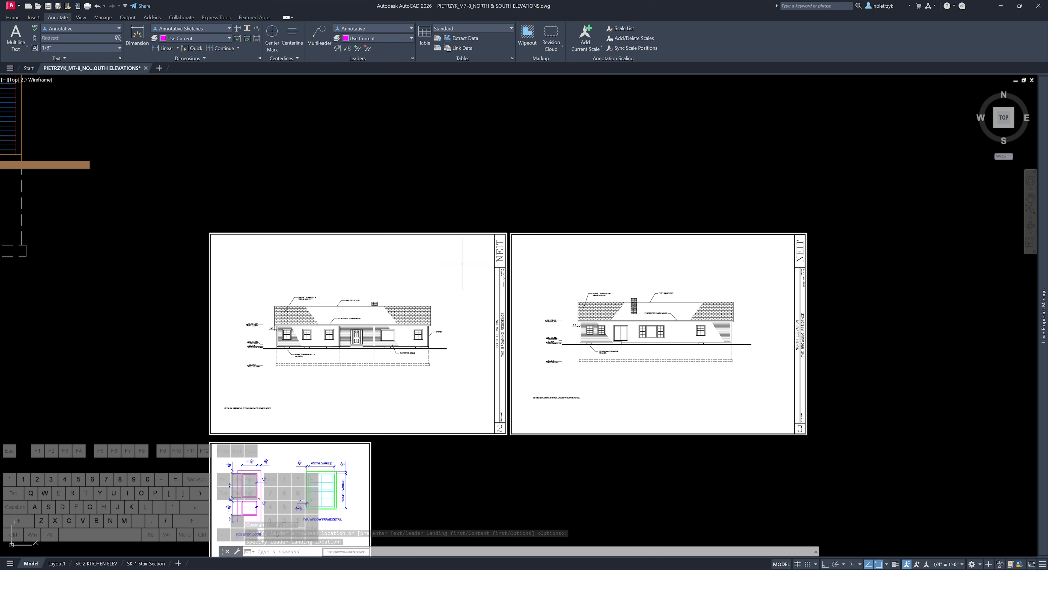
pyautogui.scroll(6, 438, 318)
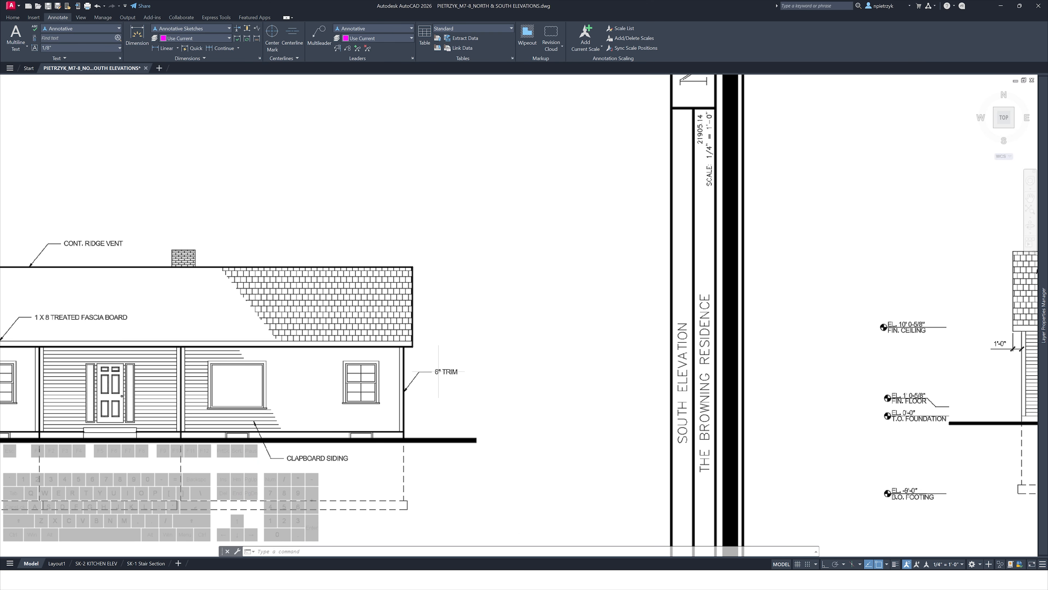
pyautogui.scroll(-2, 493, 411)
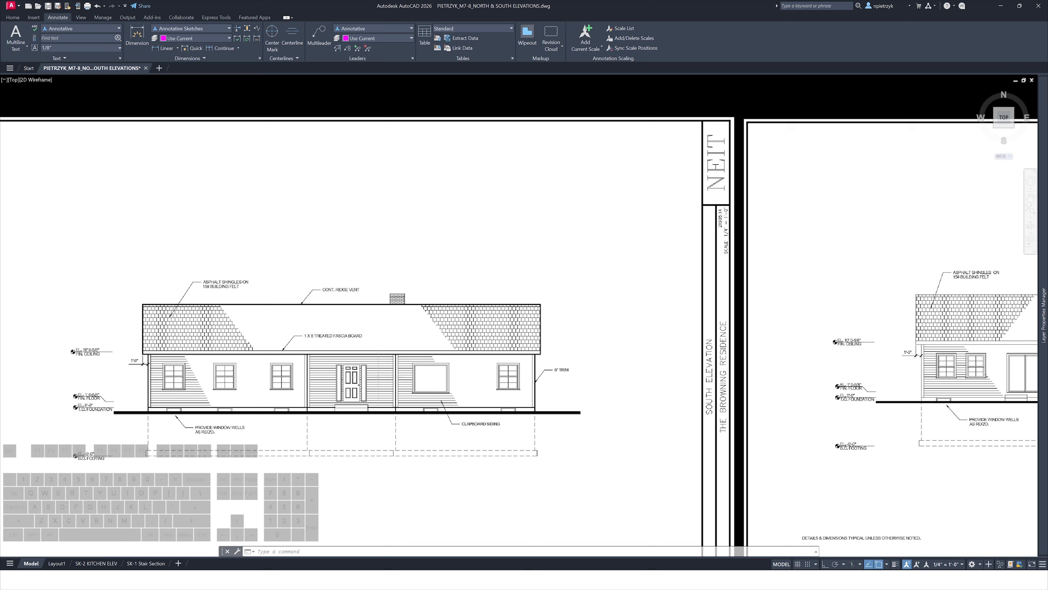
pyautogui.scroll(-6, 377, 374)
pyautogui.moveTo(284, 285); pyautogui.dragTo(674, 418, button='middle')
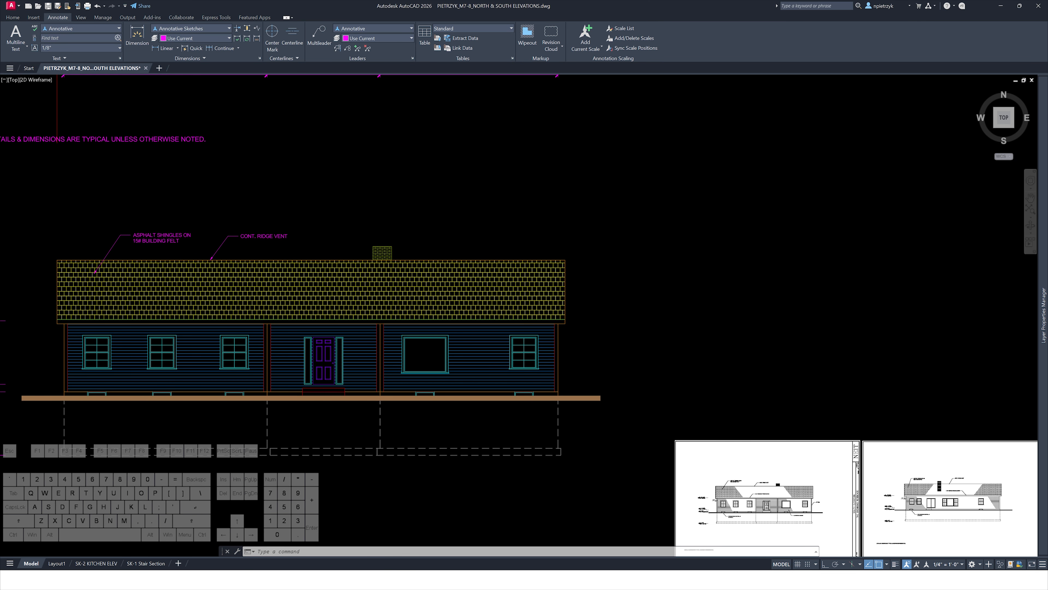
pyautogui.scroll(4, 614, 264)
# Add a multileader pointing at the right eave fascia with the note 1 X 8 TREATED FASCIA BOARD
pyautogui.press('space')
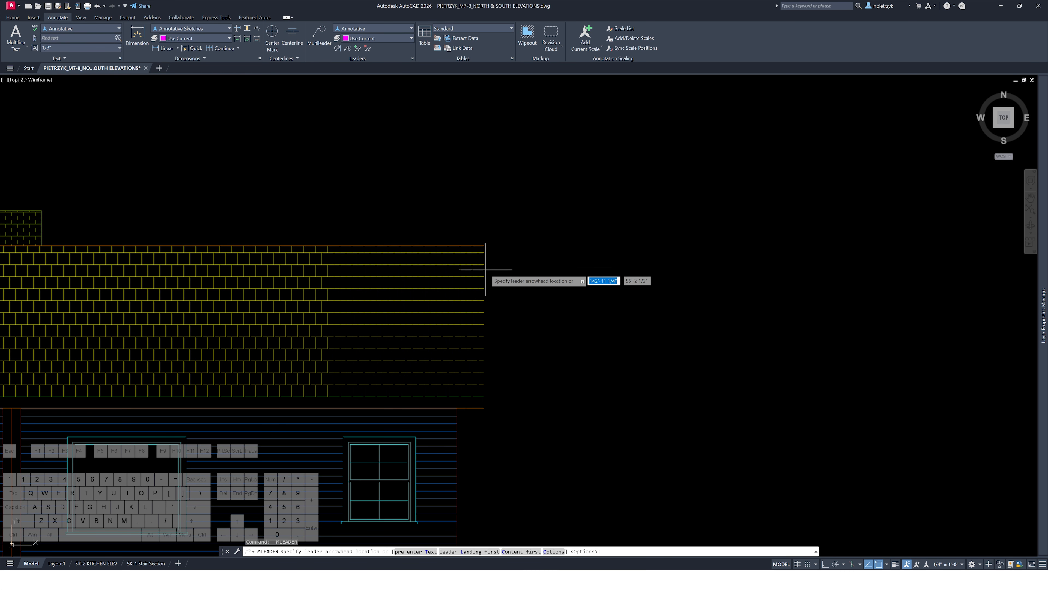
pyautogui.click(487, 404)
pyautogui.moveTo(515, 424); pyautogui.dragTo(498, 349, button='middle')
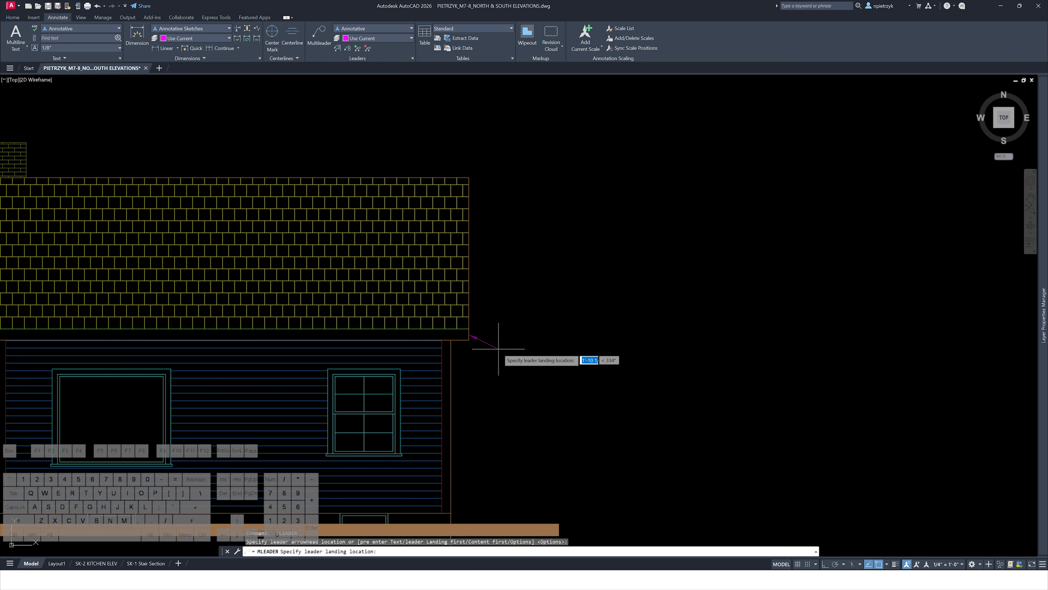
pyautogui.click(503, 304)
pyautogui.write('1 X')
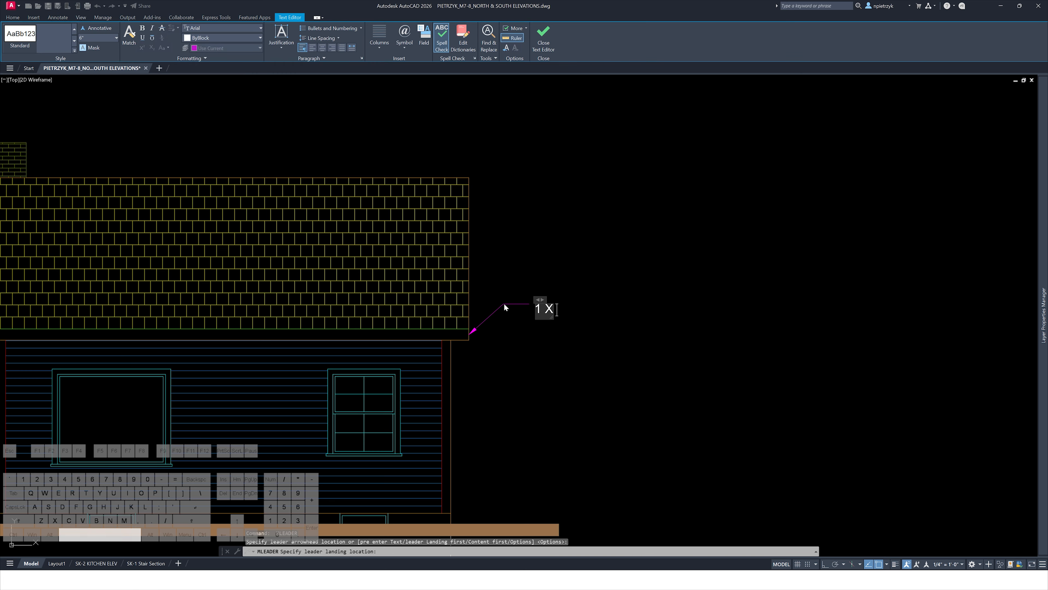
pyautogui.write(' 8 T')
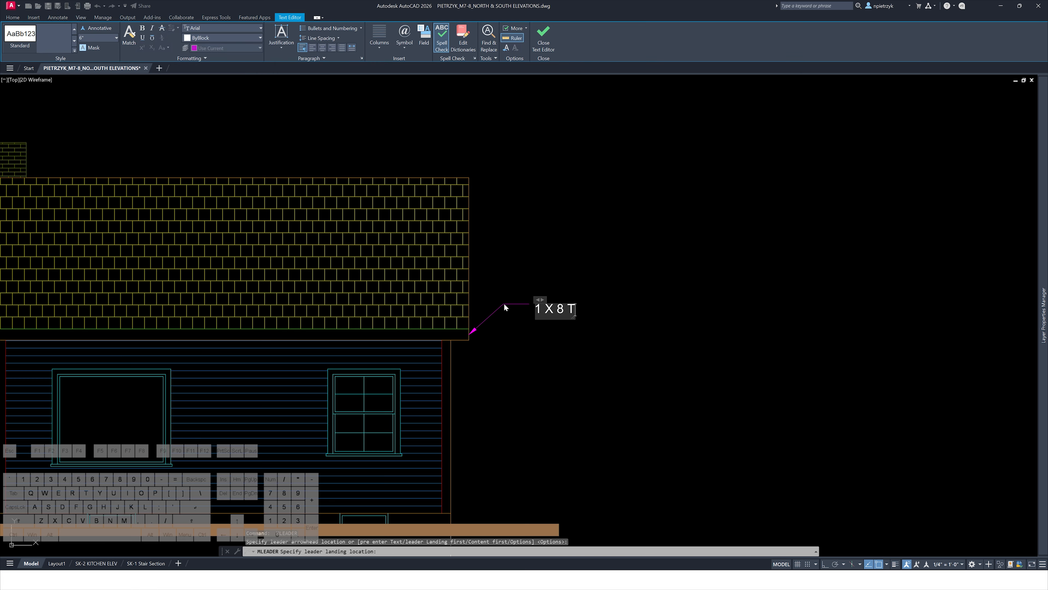
pyautogui.write('REATED FASCIA BOARD')
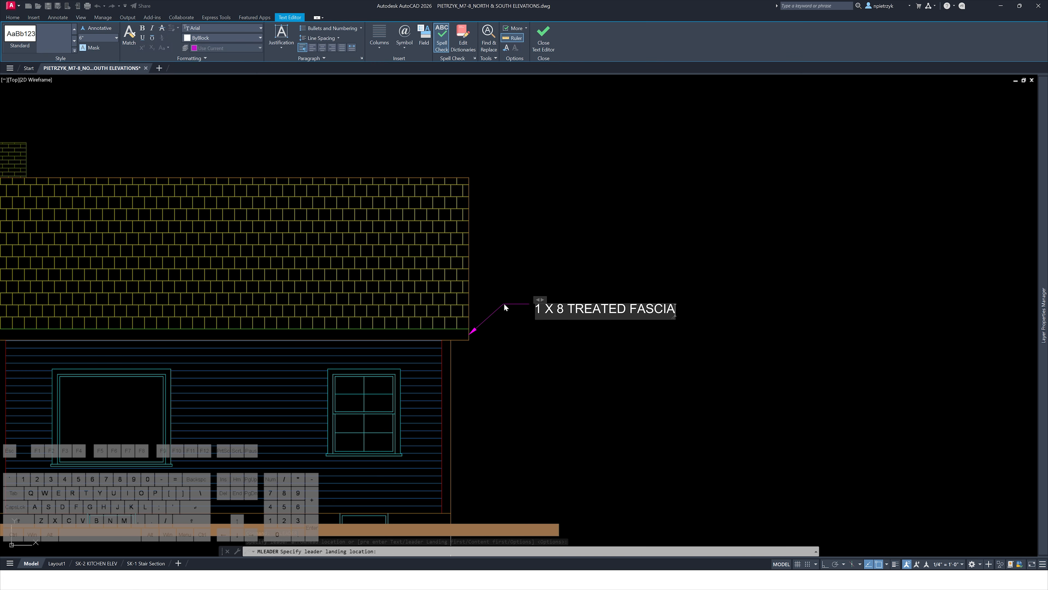
pyautogui.click(479, 386)
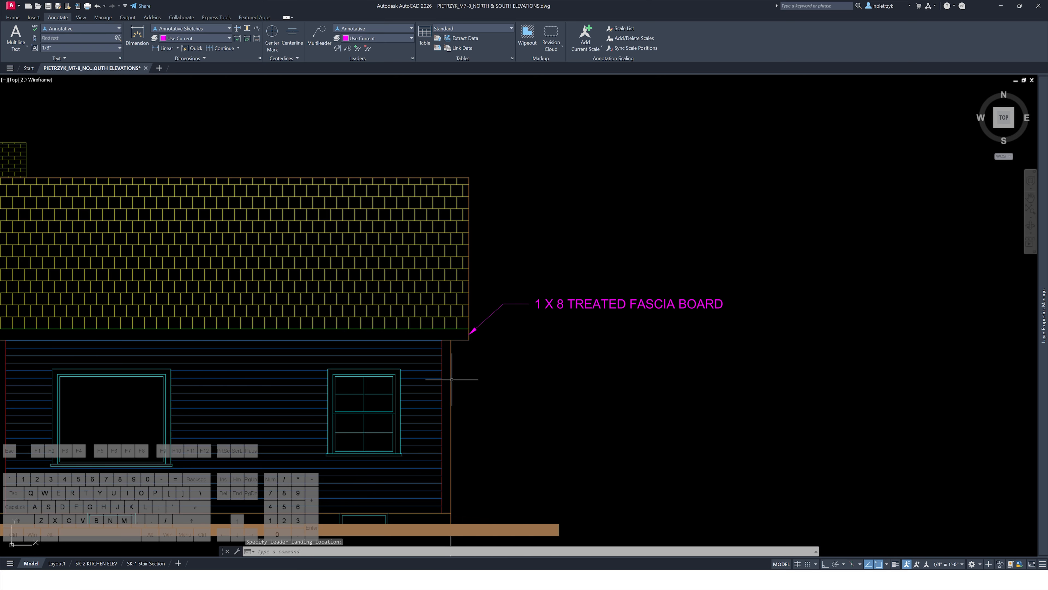
# Add a multileader pointing at the right wall corner trim with the note 6" TRIM
pyautogui.press('space')
pyautogui.scroll(2, 448, 381)
pyautogui.click(448, 381)
pyautogui.scroll(-4, 447, 383)
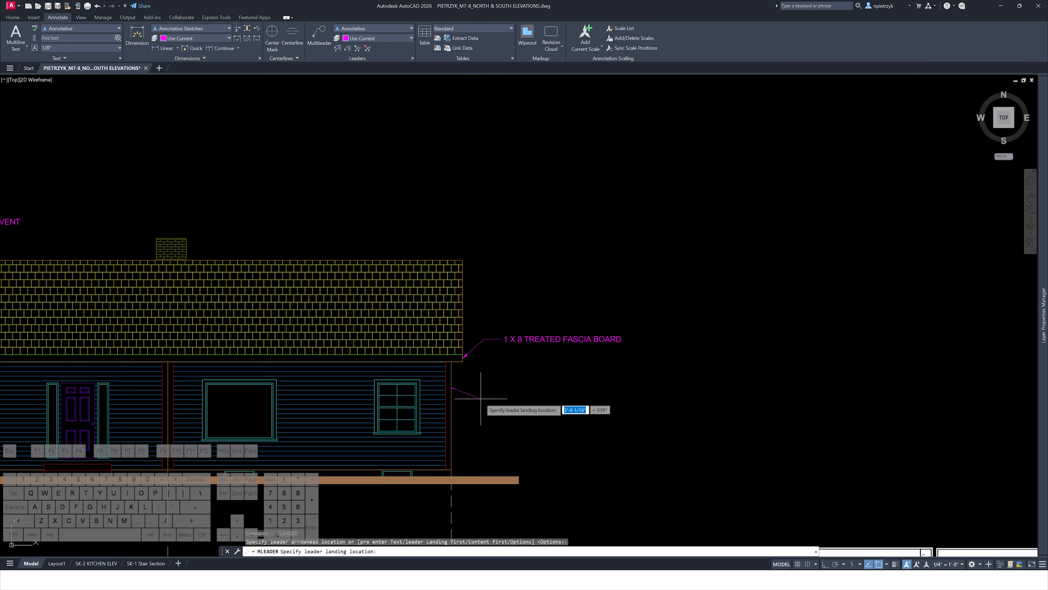
pyautogui.click(487, 403)
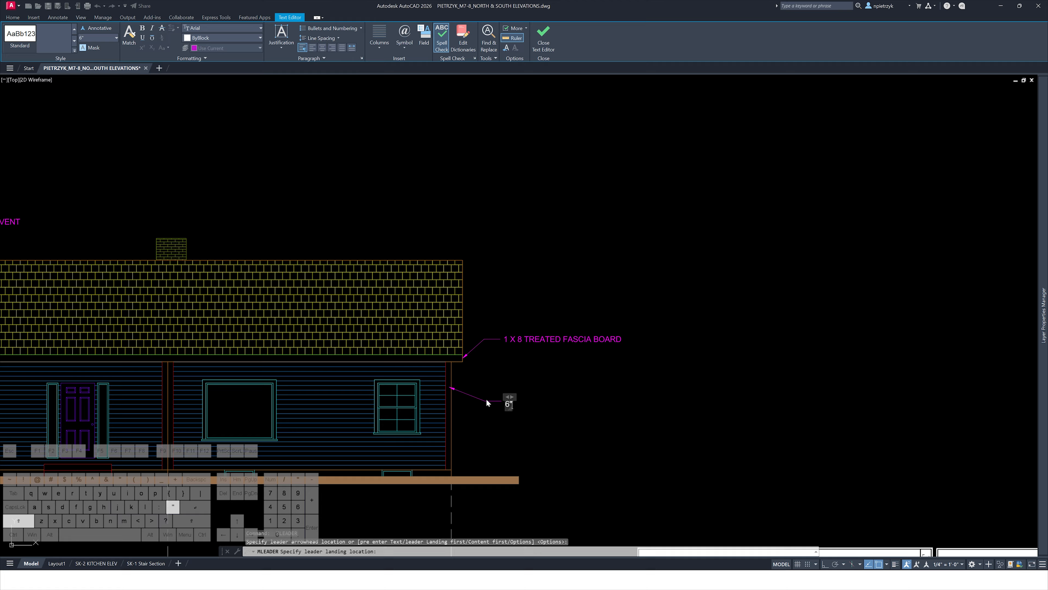
pyautogui.write('6" TRIM')
pyautogui.click(644, 422)
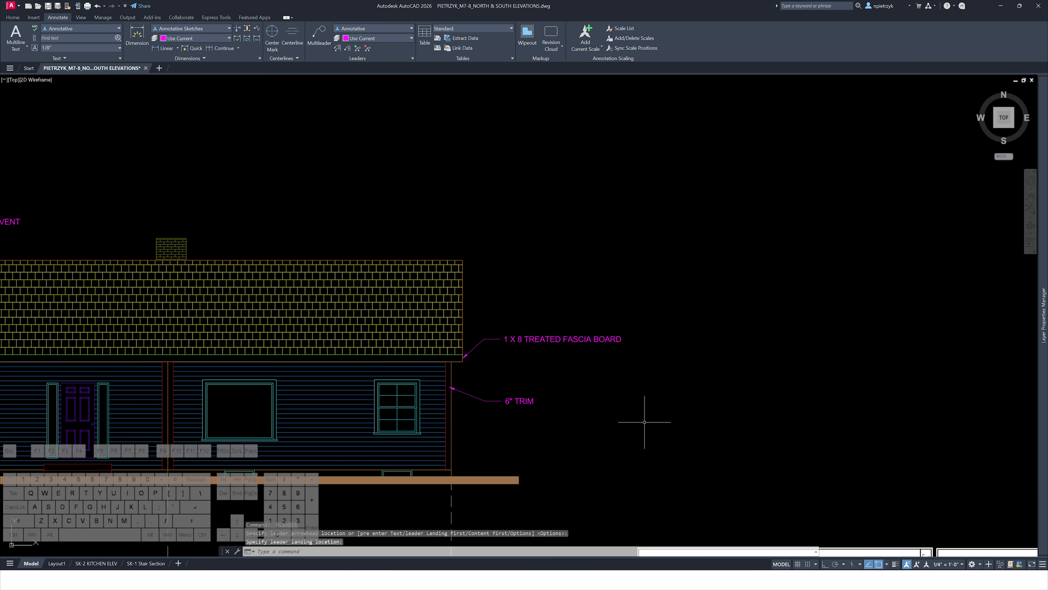
# Compare the siding and window-well notes on the reference South Elevation sheet
pyautogui.scroll(-6, 697, 445)
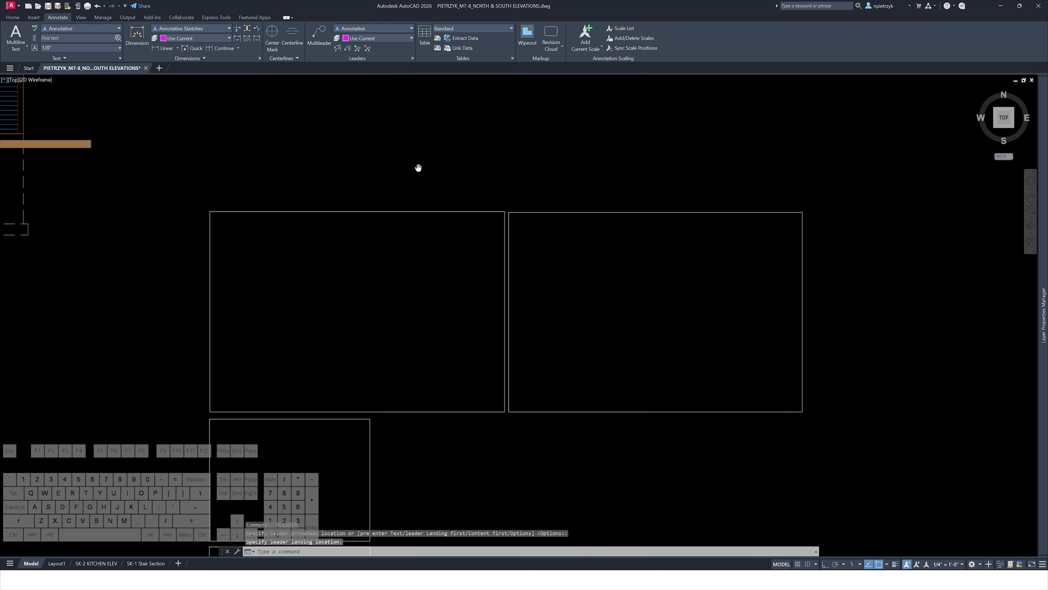
pyautogui.scroll(3, 515, 262)
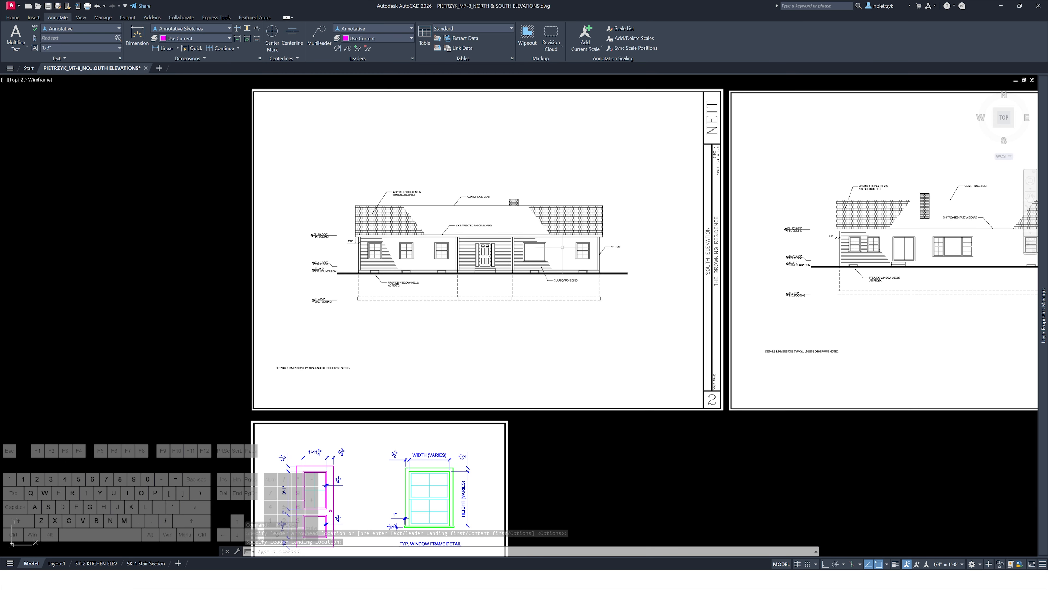
pyautogui.scroll(4, 599, 247)
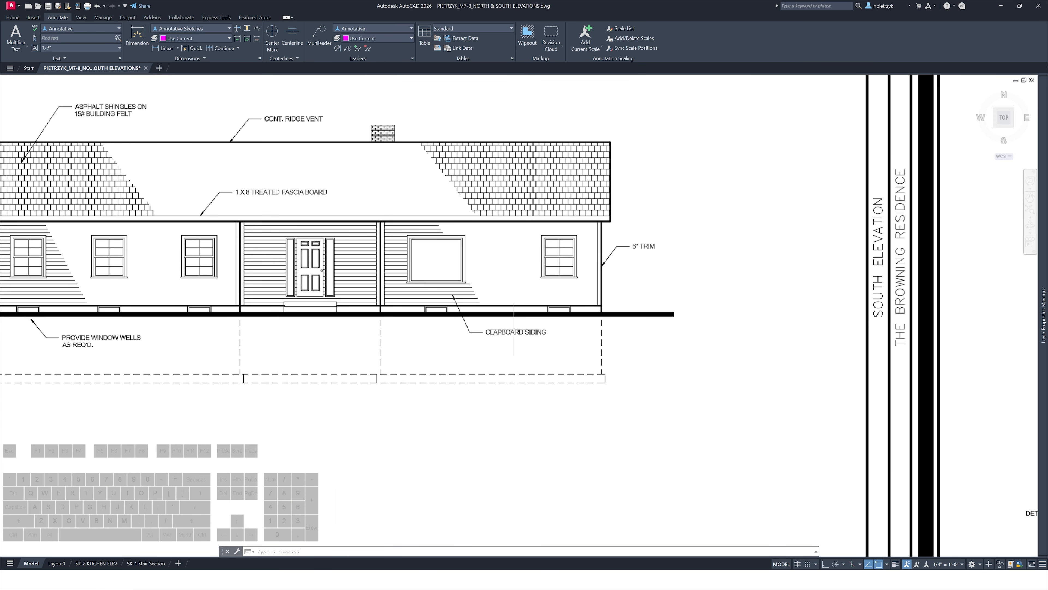
pyautogui.scroll(-4, 501, 315)
pyautogui.moveTo(252, 267); pyautogui.dragTo(693, 433, button='middle')
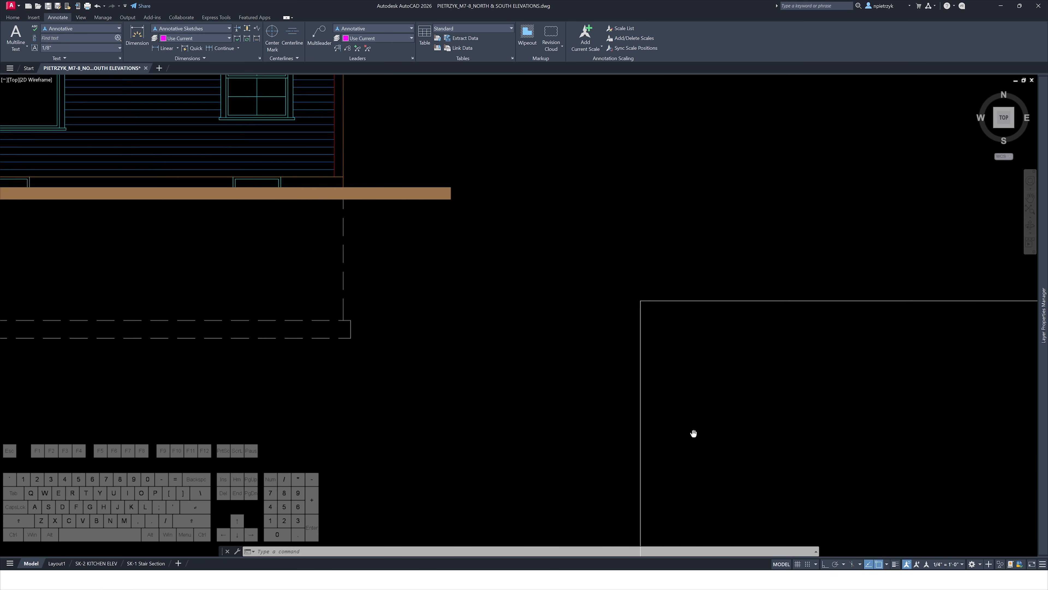
pyautogui.scroll(-2, 466, 340)
pyautogui.moveTo(466, 341); pyautogui.dragTo(604, 459, button='middle')
pyautogui.scroll(2, 552, 324)
# Add a multileader pointing at the wall siding with the note CLAPBOARD SIDING
pyautogui.press('space')
pyautogui.click(493, 309)
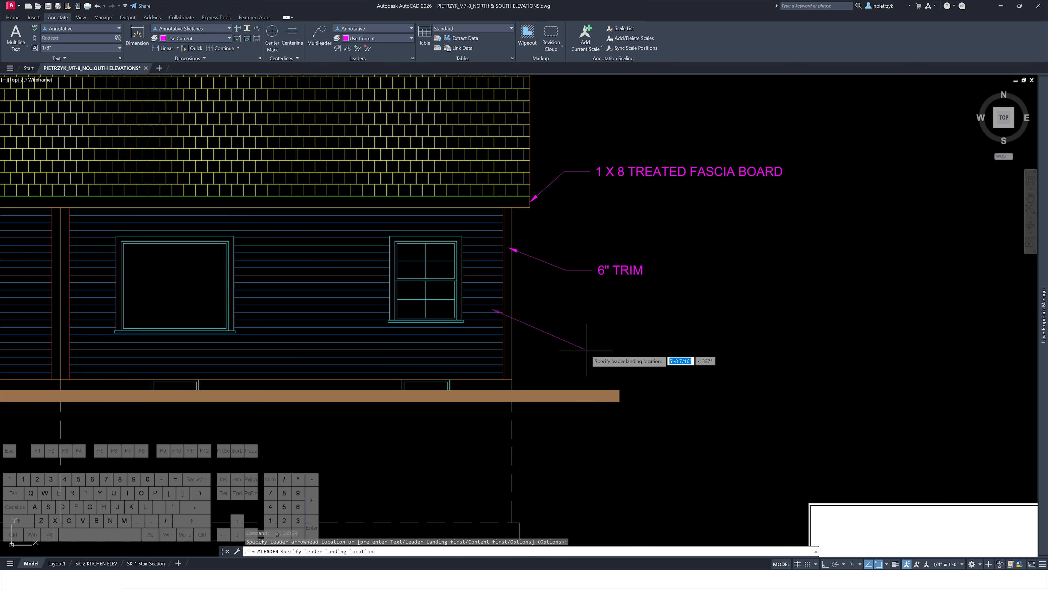
pyautogui.click(569, 336)
pyautogui.write('CLA')
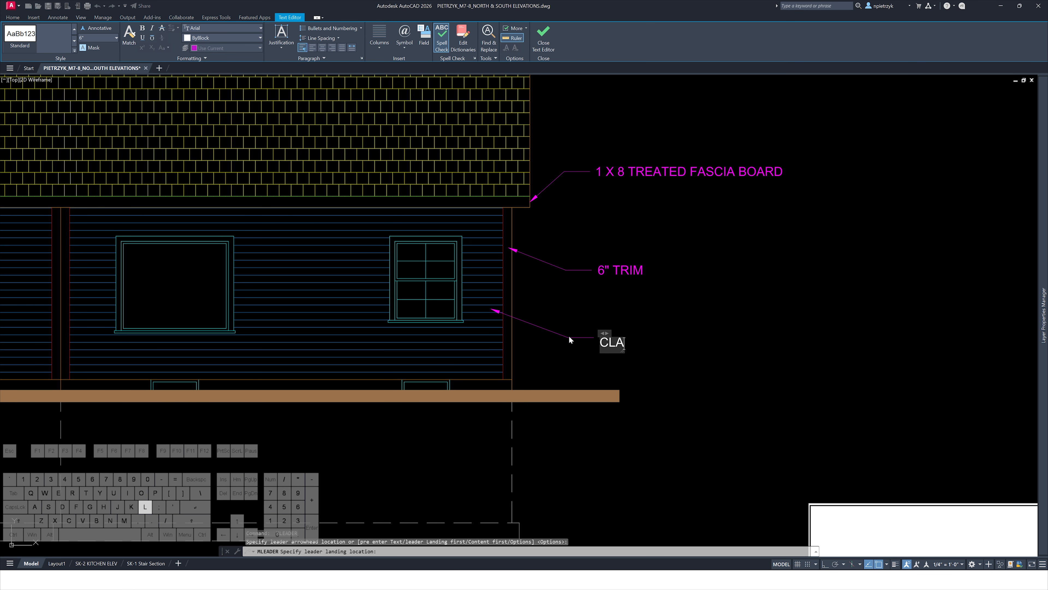
pyautogui.write('PBOARD SIDING')
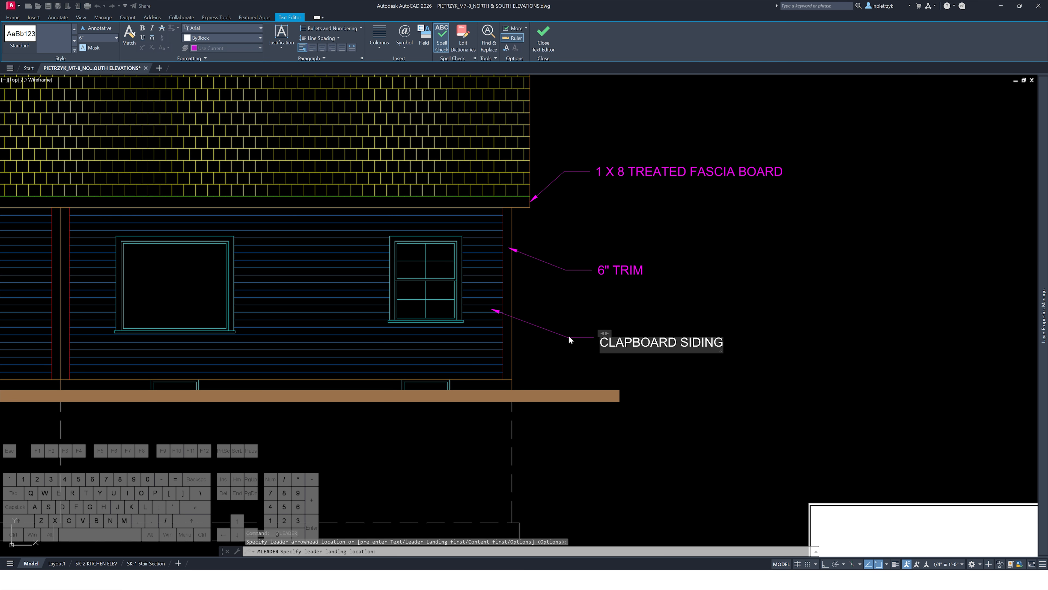
pyautogui.press('Escape')
pyautogui.press('Escape')
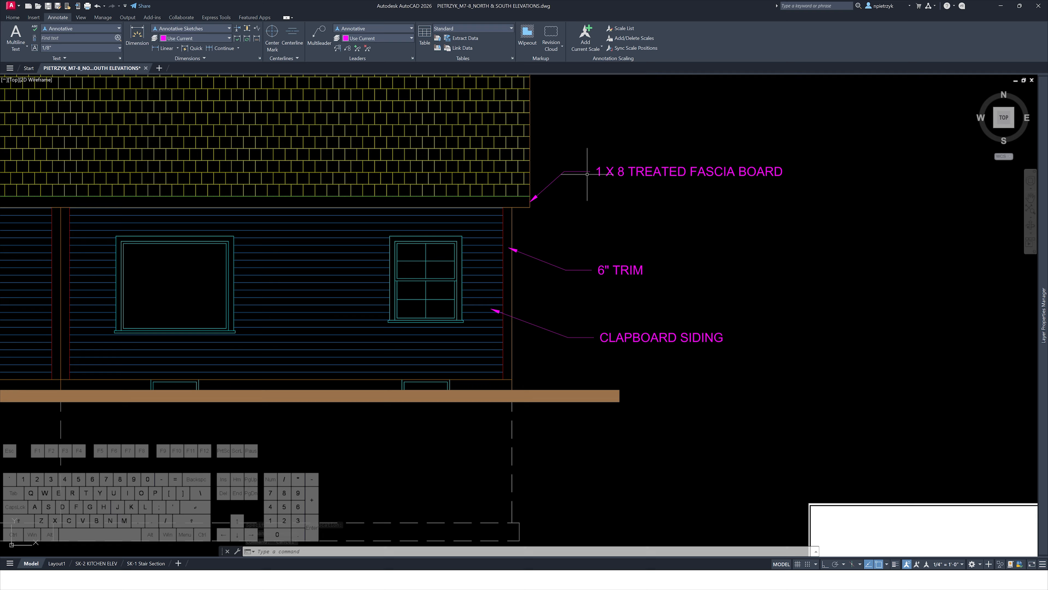
# Add a multileader pointing below grade at the foundation with the note PROVIDE WINDOW WELLS / AS REQ'D
pyautogui.scroll(-5, 598, 318)
pyautogui.scroll(2, 695, 363)
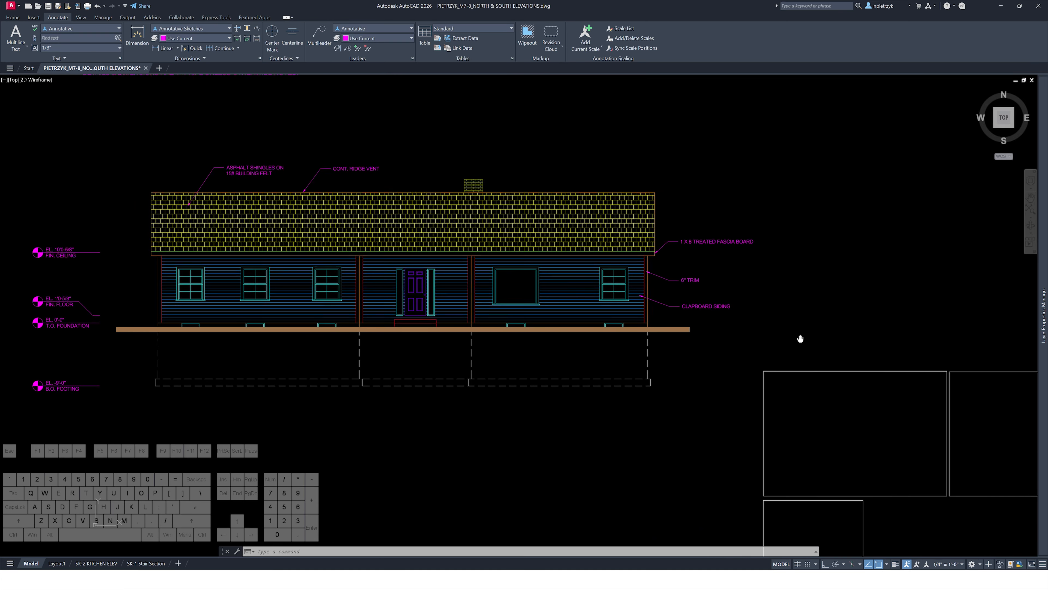
pyautogui.scroll(-1, 368, 359)
pyautogui.scroll(2, 255, 338)
pyautogui.press('Return')
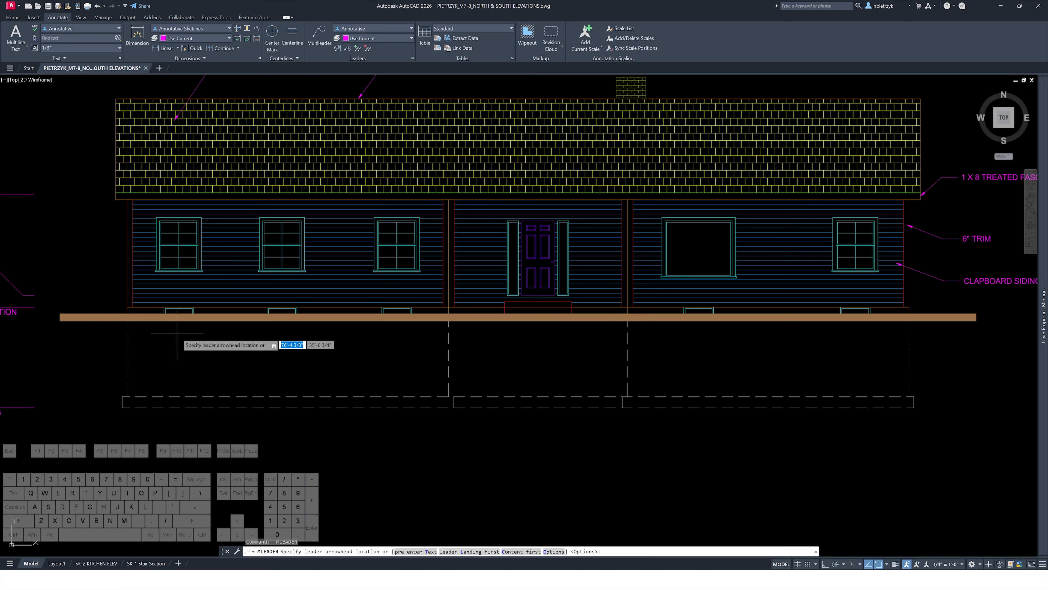
pyautogui.click(180, 335)
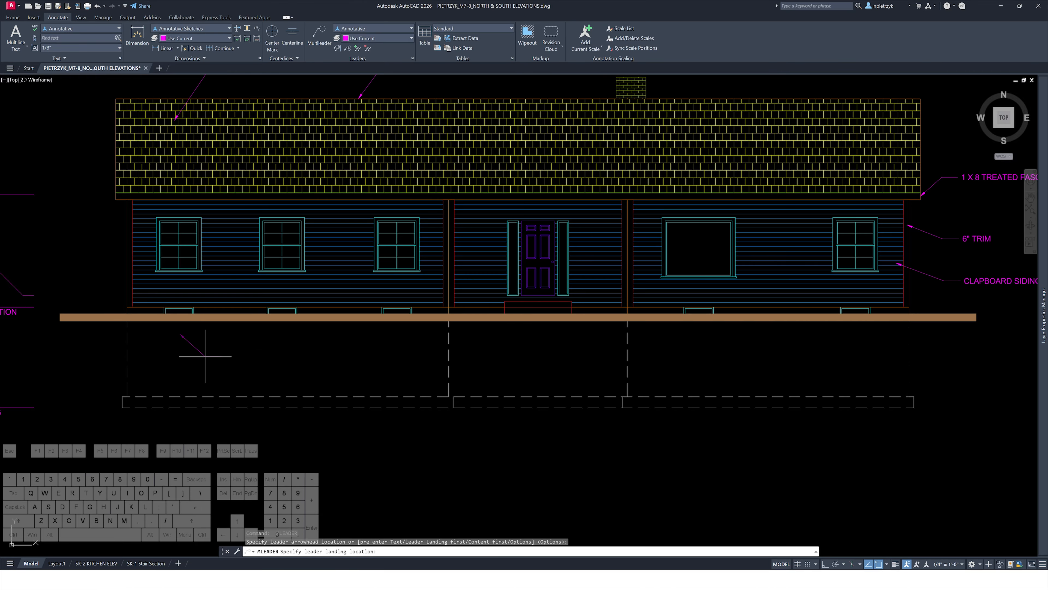
pyautogui.click(205, 356)
pyautogui.scroll(-2, 258, 350)
pyautogui.moveTo(656, 398); pyautogui.dragTo(473, 243, button='middle')
pyautogui.scroll(9, 647, 285)
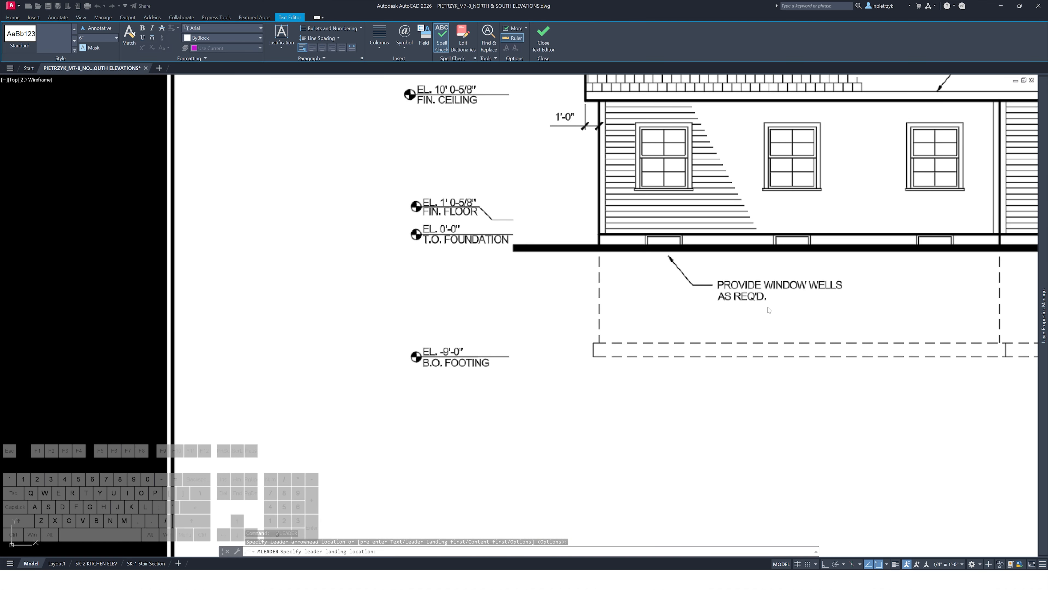
pyautogui.write('PROVIDE W')
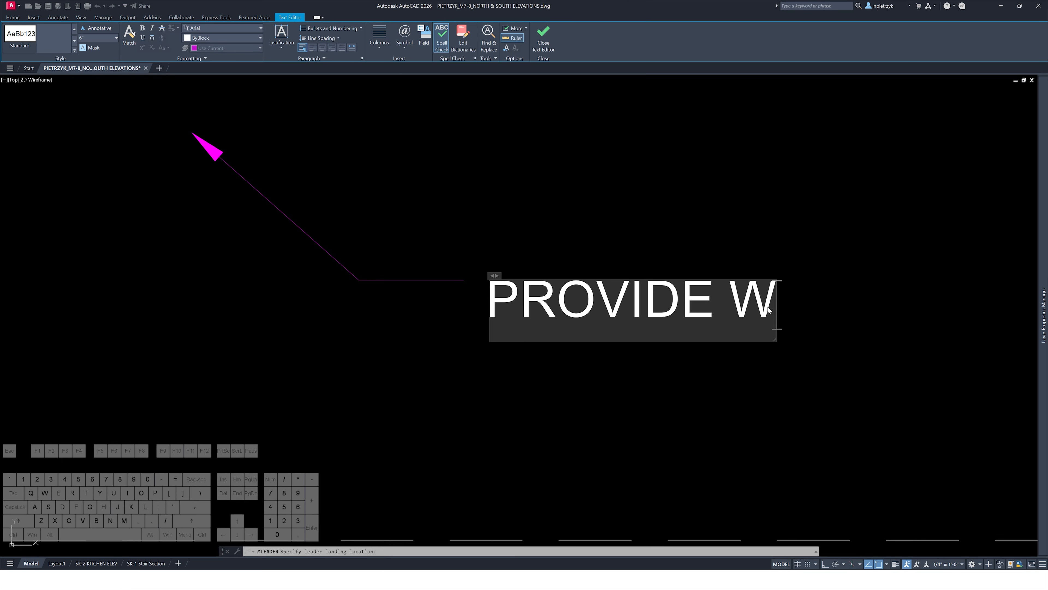
pyautogui.write('INDOW WELLS')
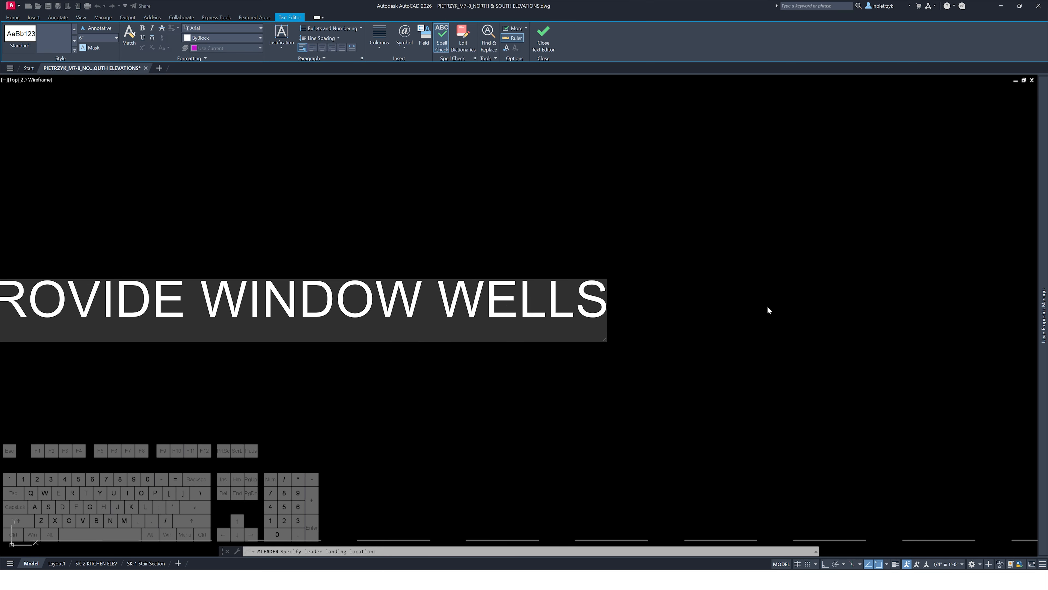
pyautogui.write(" AS REQ'")
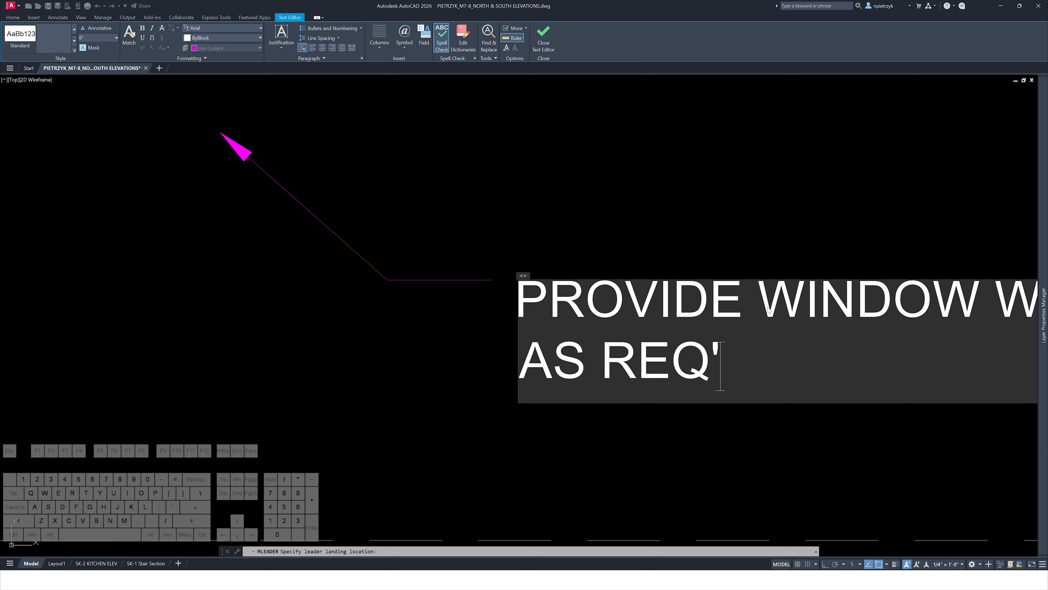
pyautogui.click(443, 339)
pyautogui.press('Escape')
pyautogui.press('Escape')
# Examine the eave overhang dimension on the reference South Elevation sheet
pyautogui.scroll(-4, 442, 340)
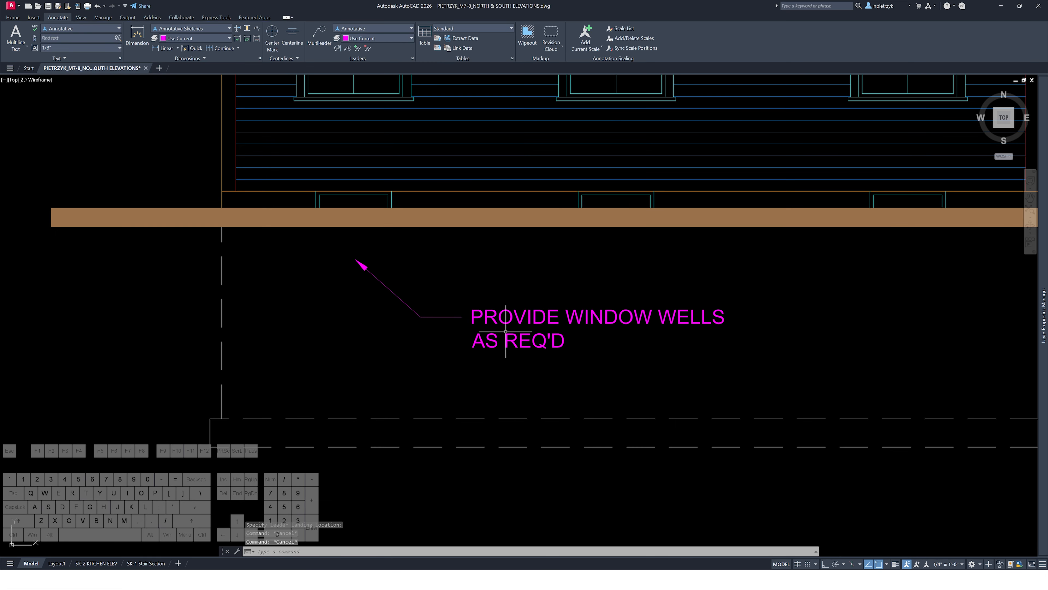
pyautogui.scroll(-4, 495, 330)
pyautogui.moveTo(629, 333); pyautogui.dragTo(458, 322, button='middle')
pyautogui.scroll(-4, 458, 322)
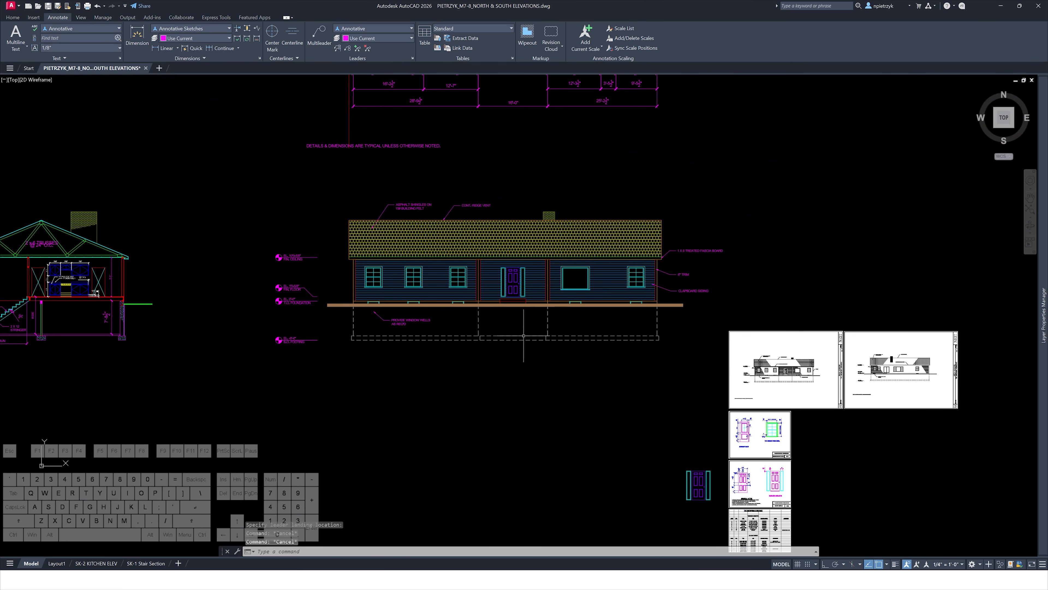
pyautogui.moveTo(660, 370); pyautogui.dragTo(433, 336, button='middle')
pyautogui.scroll(6, 601, 352)
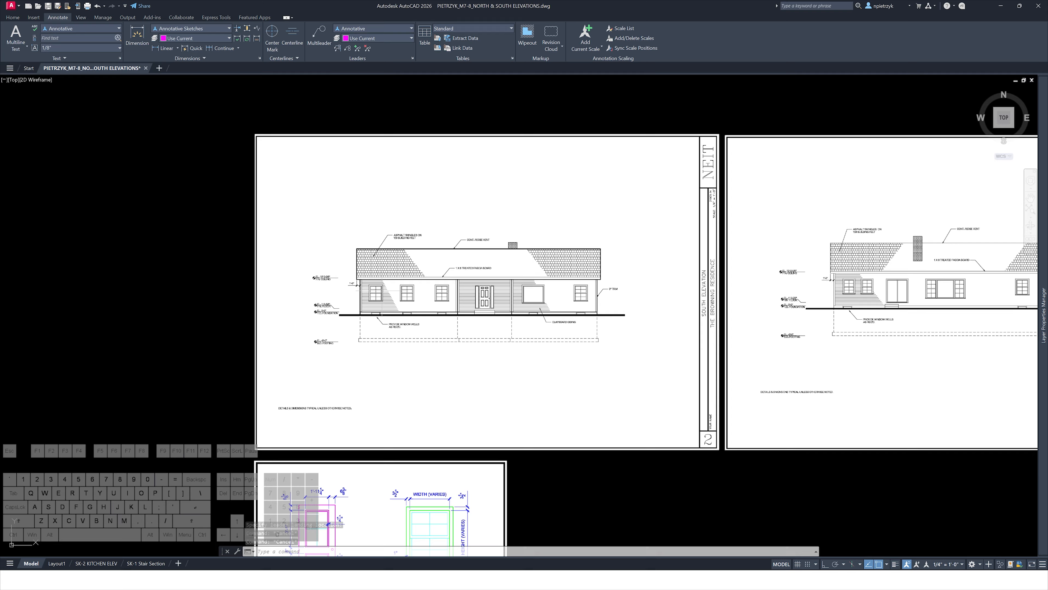
pyautogui.scroll(4, 351, 283)
pyautogui.scroll(-5, 386, 302)
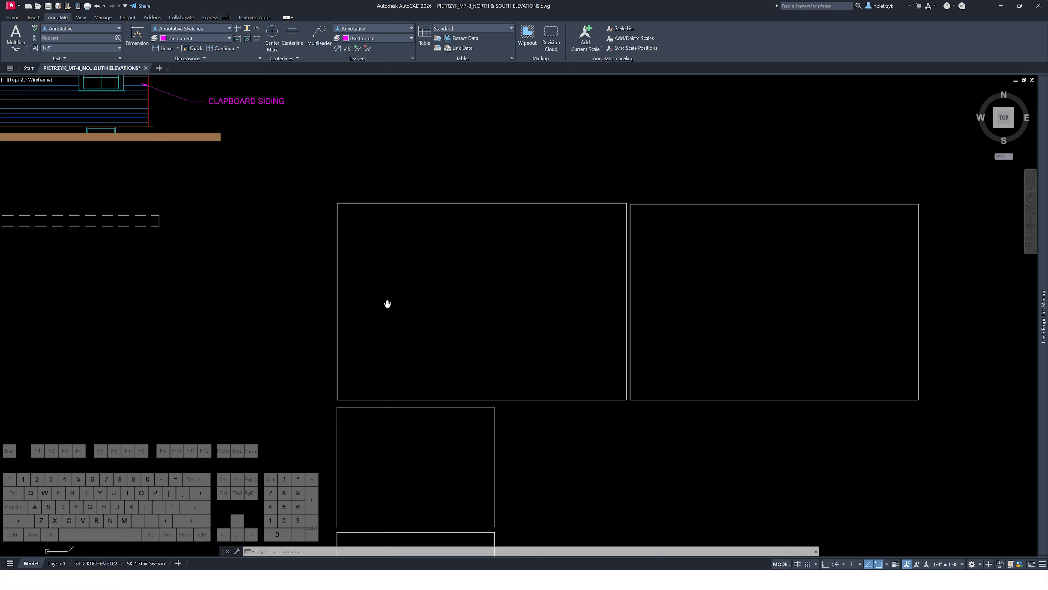
pyautogui.scroll(10, 281, 241)
# Add a horizontal linear dimension across the left roof overhang at the eave
pyautogui.write('DIMLI')
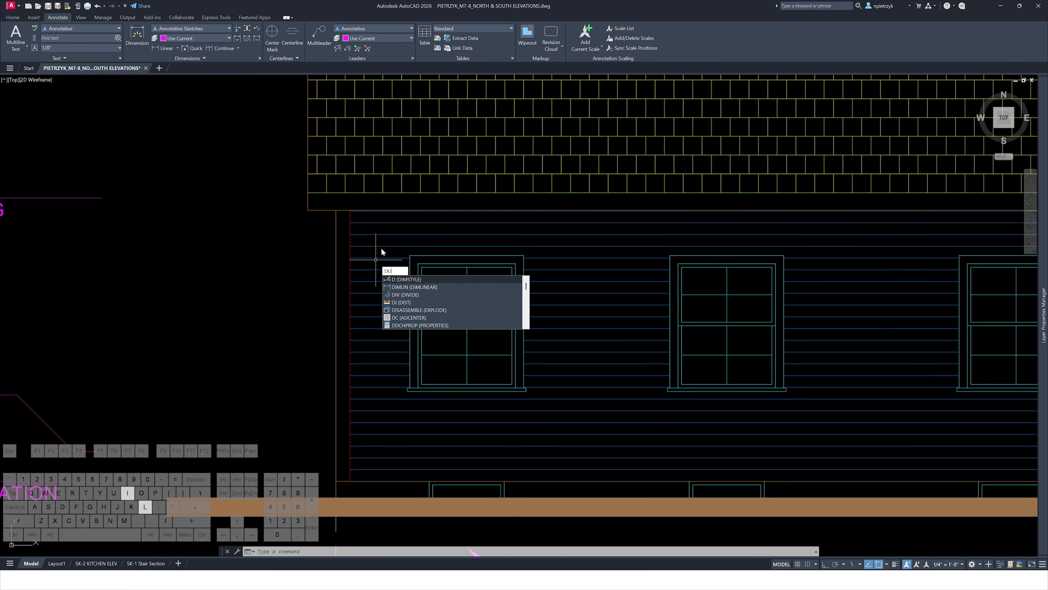
pyautogui.press('Return')
pyautogui.click(335, 210)
pyautogui.click(308, 210)
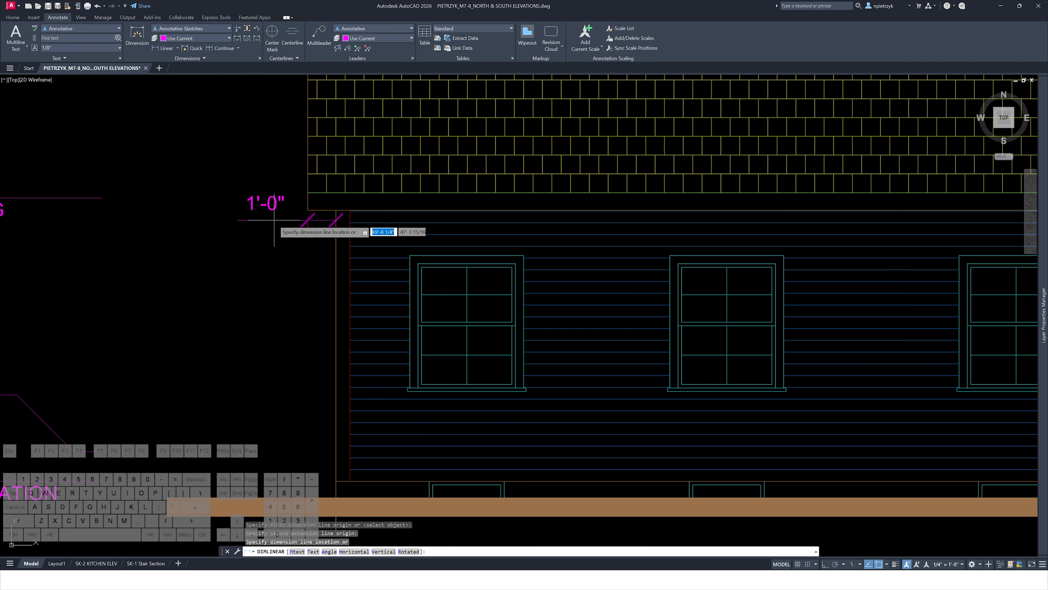
pyautogui.click(300, 241)
pyautogui.press('Escape')
pyautogui.press('Escape')
pyautogui.scroll(-5, 378, 284)
# Try to match the window-wells note's properties onto the overhang dimension
pyautogui.write('ma')
pyautogui.press('space')
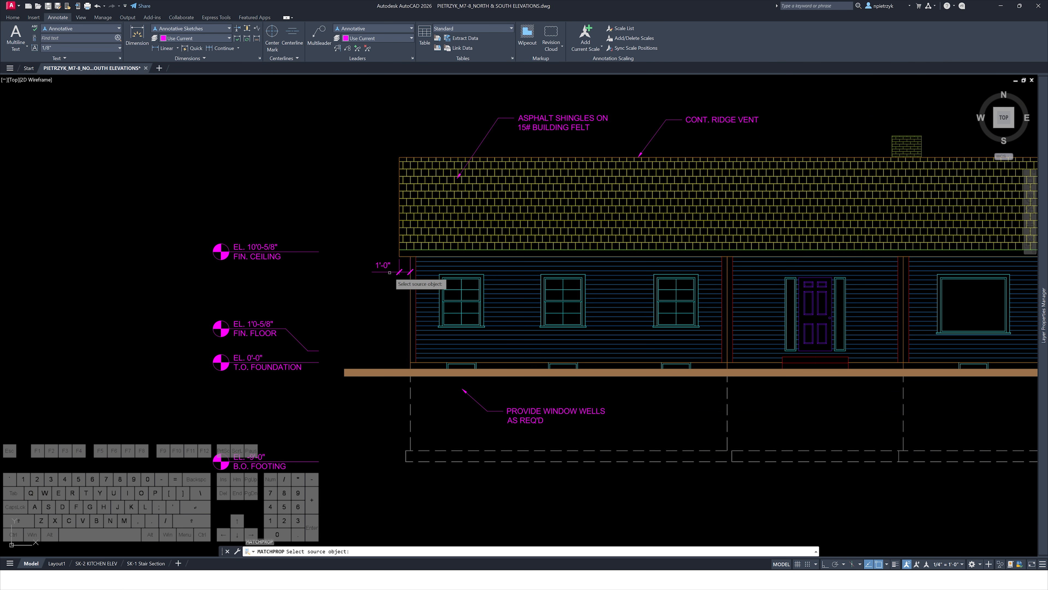
pyautogui.click(510, 410)
pyautogui.click(303, 211)
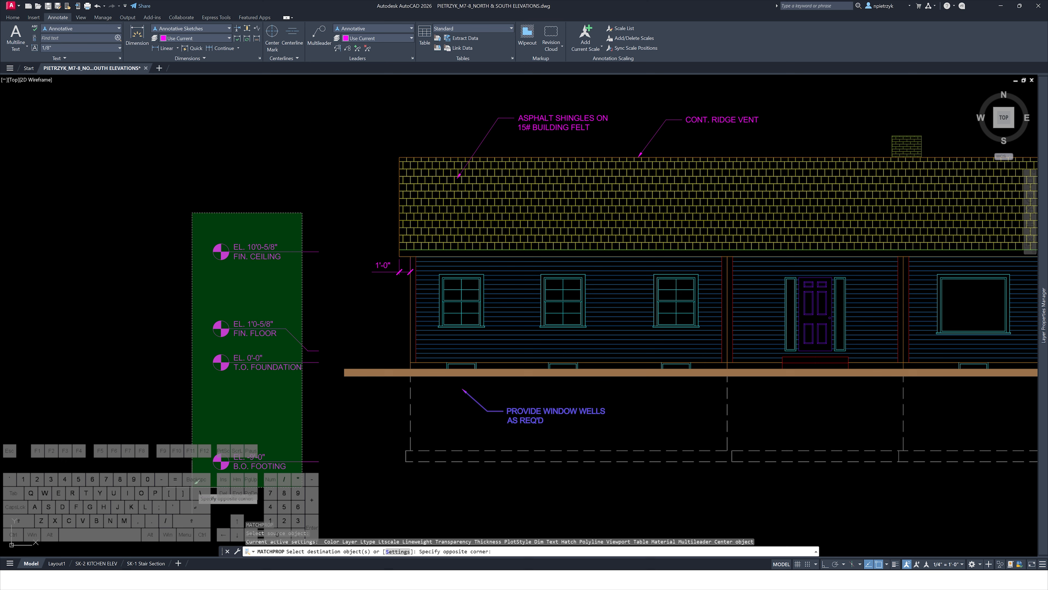
pyautogui.press('Escape')
pyautogui.press('Escape')
pyautogui.press('Escape')
pyautogui.press('Escape')
pyautogui.scroll(-3, 175, 417)
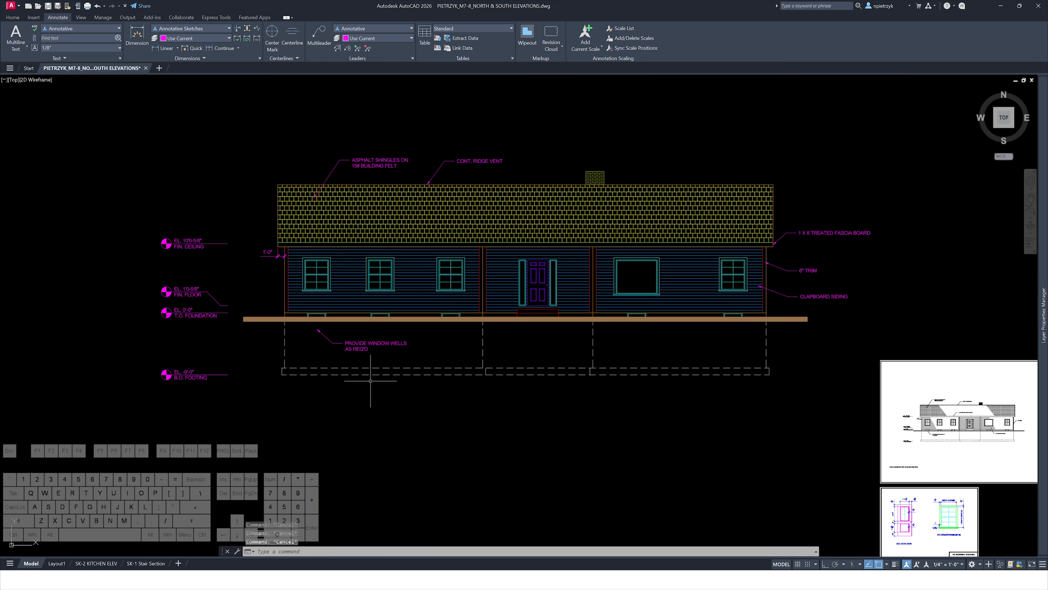
pyautogui.moveTo(589, 450); pyautogui.dragTo(548, 471, button='middle')
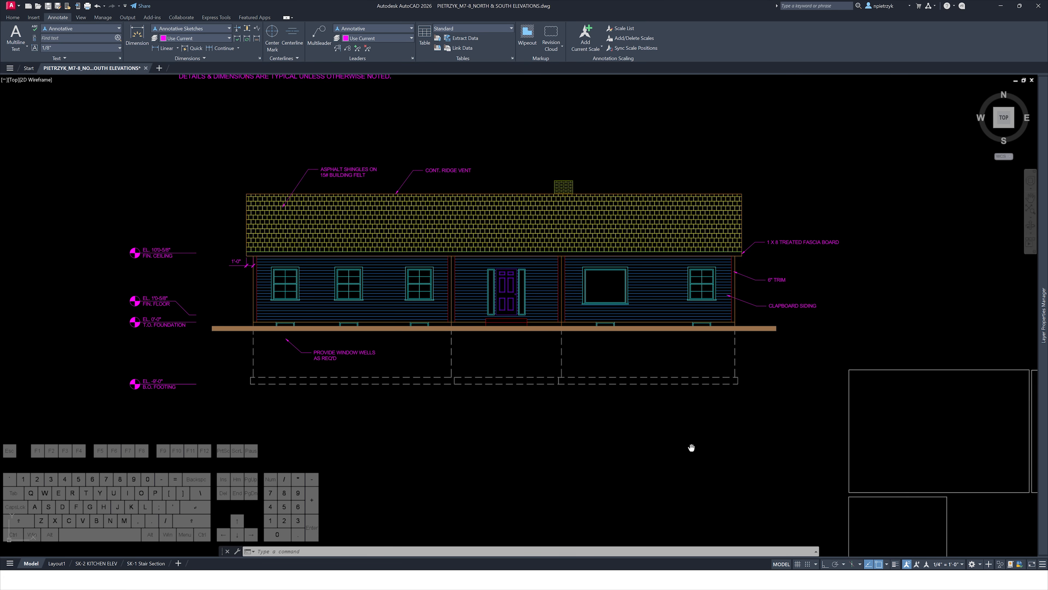
pyautogui.moveTo(690, 445)
pyautogui.mouseDown(button='middle')
pyautogui.moveTo(582, 375)
pyautogui.moveTo(562, 429)
pyautogui.mouseUp(button='middle')
pyautogui.scroll(-2, 583, 372)
pyautogui.scroll(-2, 559, 430)
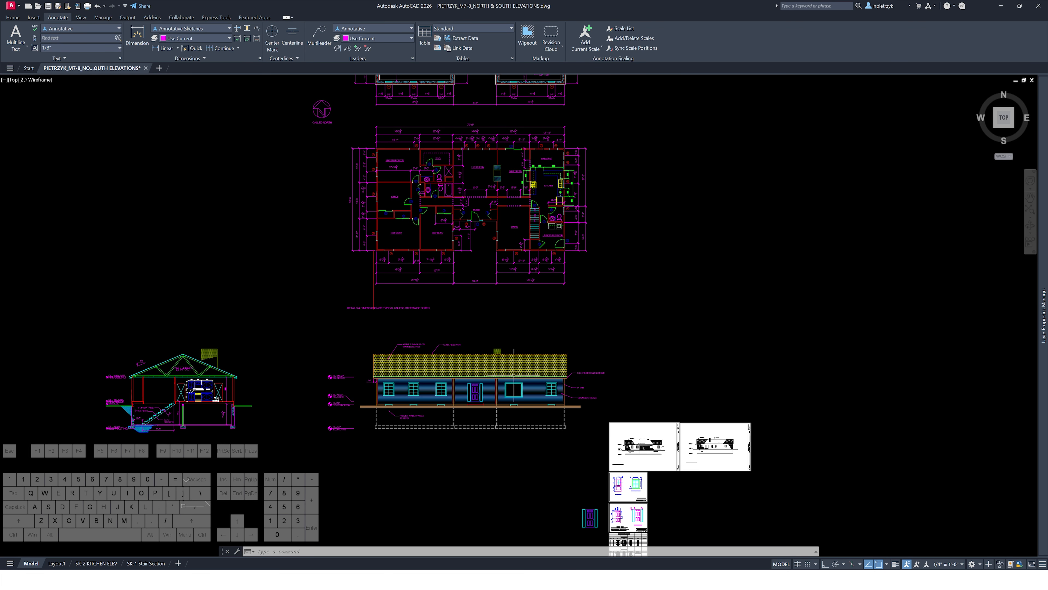
# Copy the foundation plan and first floor plan to a new spot to the right of the originals
pyautogui.scroll(2, 421, 446)
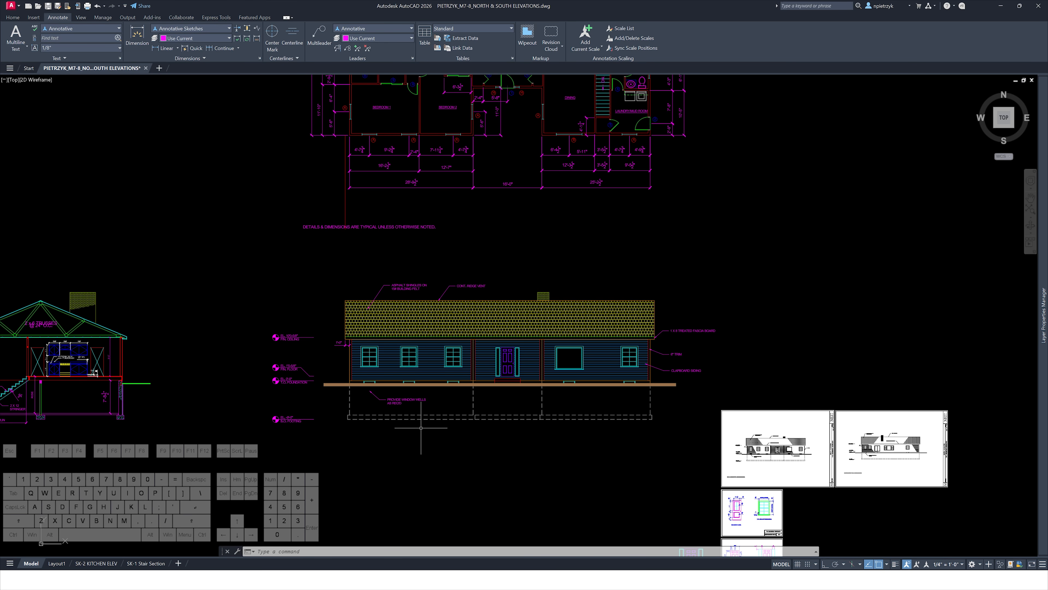
pyautogui.scroll(-2, 468, 457)
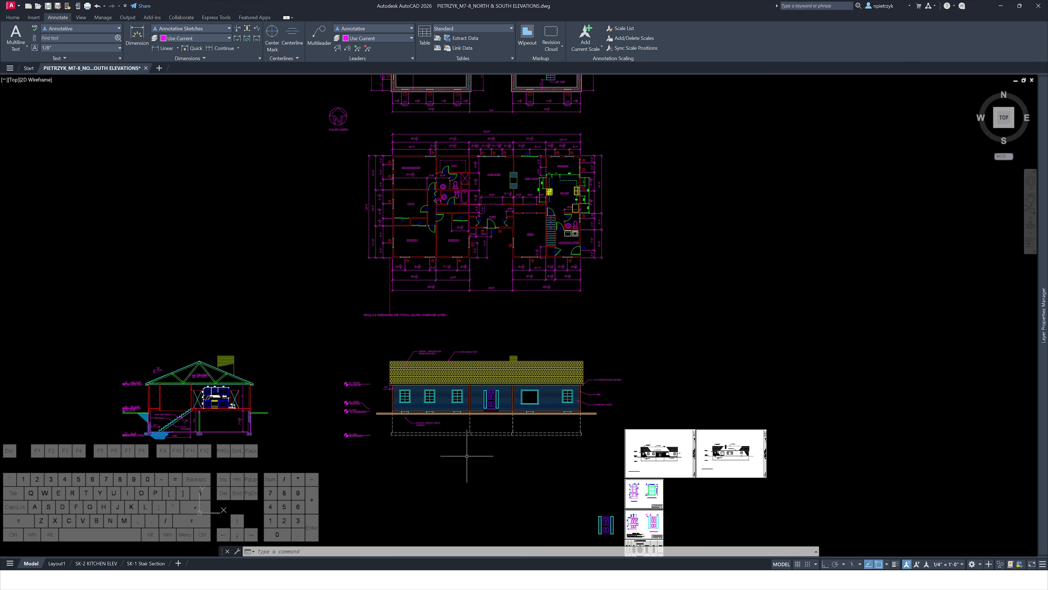
pyautogui.moveTo(561, 313); pyautogui.dragTo(502, 396, button='middle')
pyautogui.scroll(-2, 484, 436)
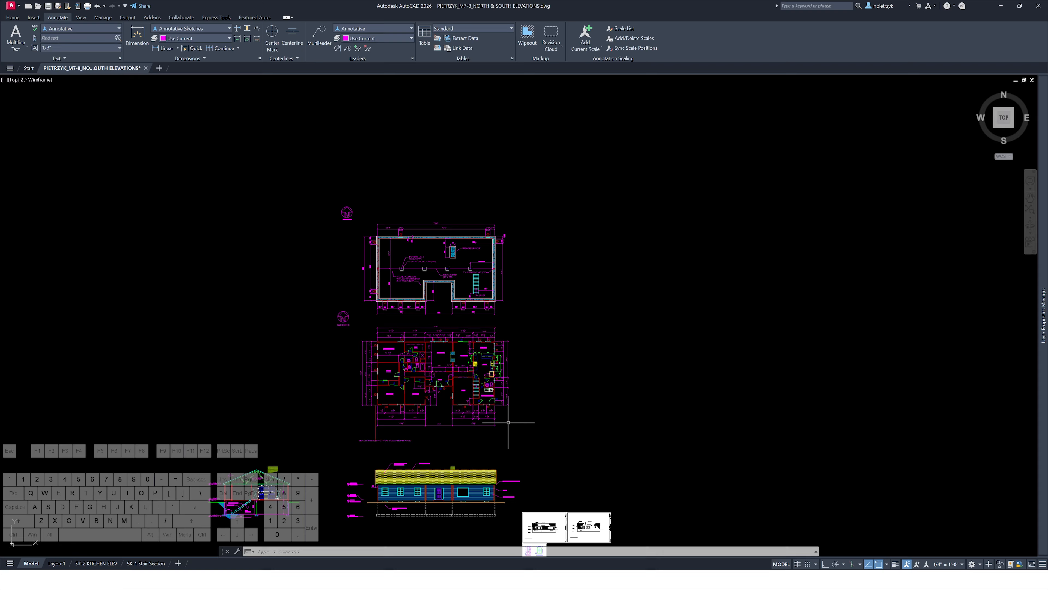
pyautogui.scroll(2, 522, 425)
pyautogui.click(533, 433)
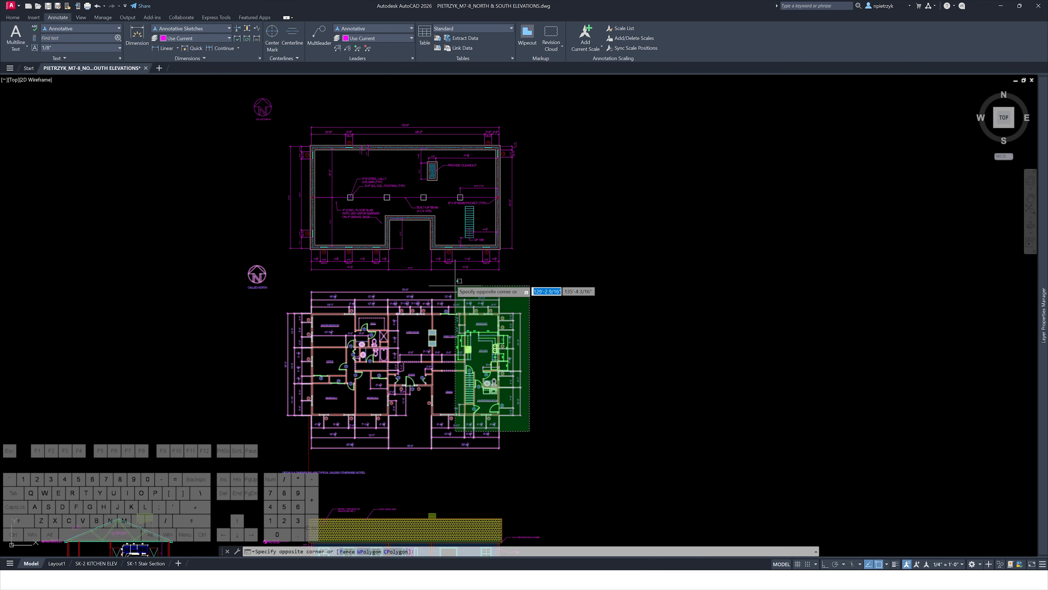
pyautogui.scroll(-2, 354, 209)
pyautogui.write('c')
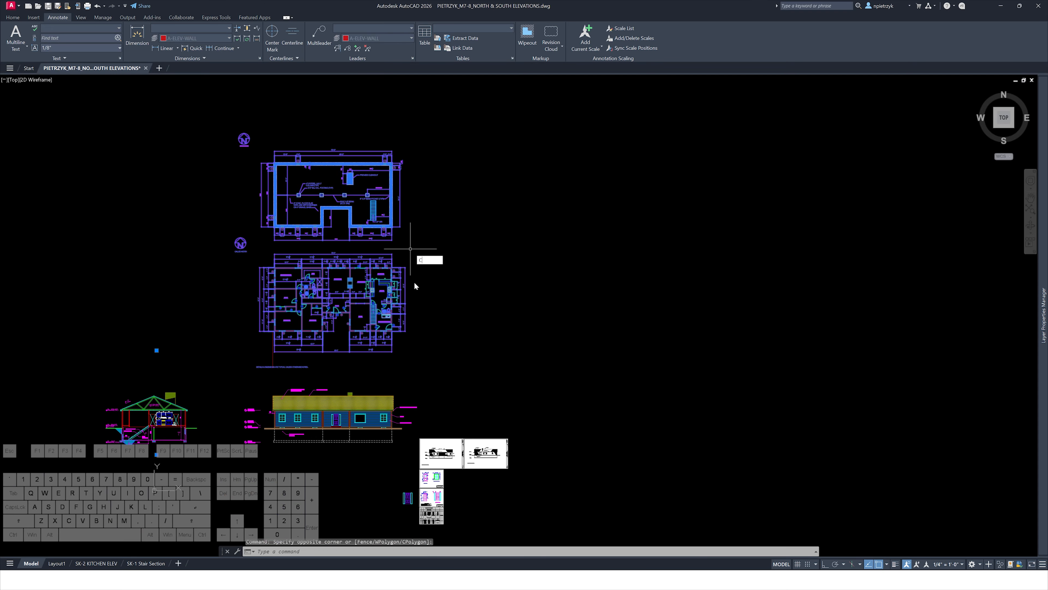
pyautogui.write('o')
pyautogui.press('Return')
pyautogui.click(439, 320)
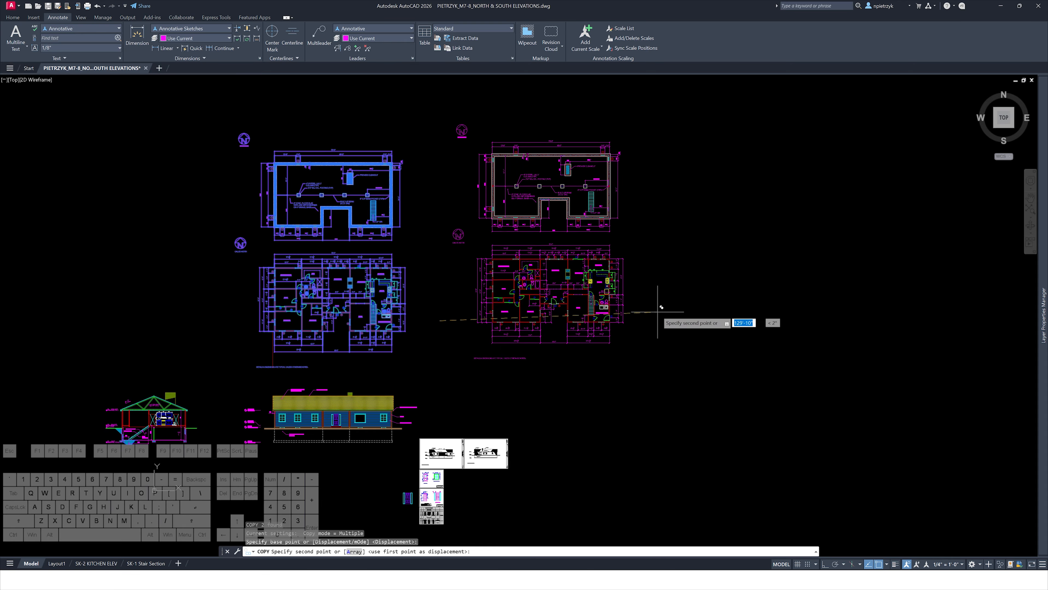
pyautogui.press('Escape')
pyautogui.press('Escape')
pyautogui.press('Escape')
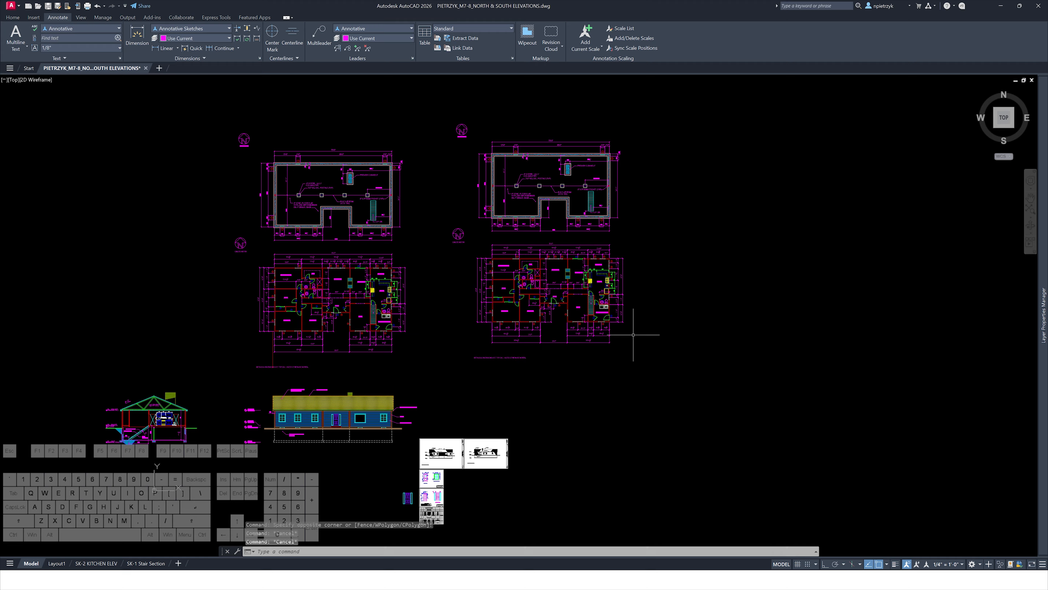
# Rotate the copied floor plan 180 degrees about a point near its center
pyautogui.click(776, 348)
pyautogui.click(597, 292)
pyautogui.scroll(2, 592, 286)
pyautogui.write('ro')
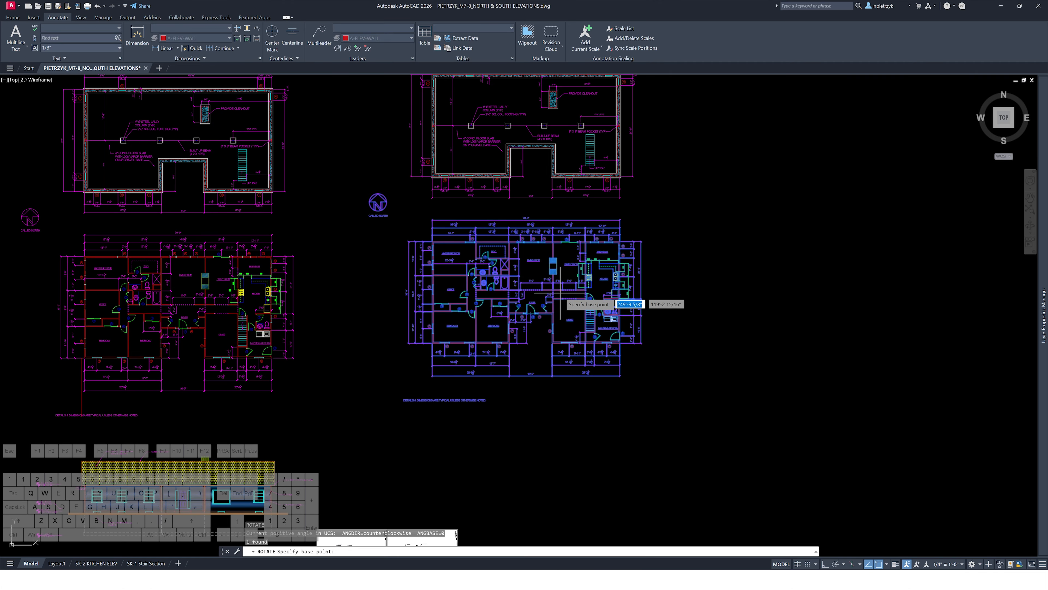
pyautogui.press('Return')
pyautogui.click(592, 290)
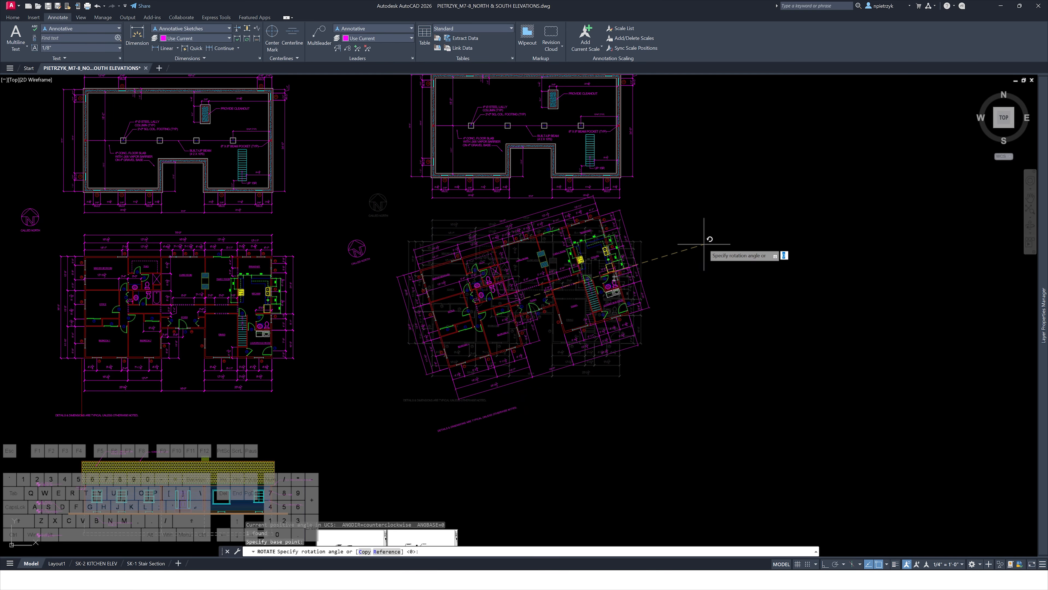
pyautogui.write('180')
pyautogui.press('Return')
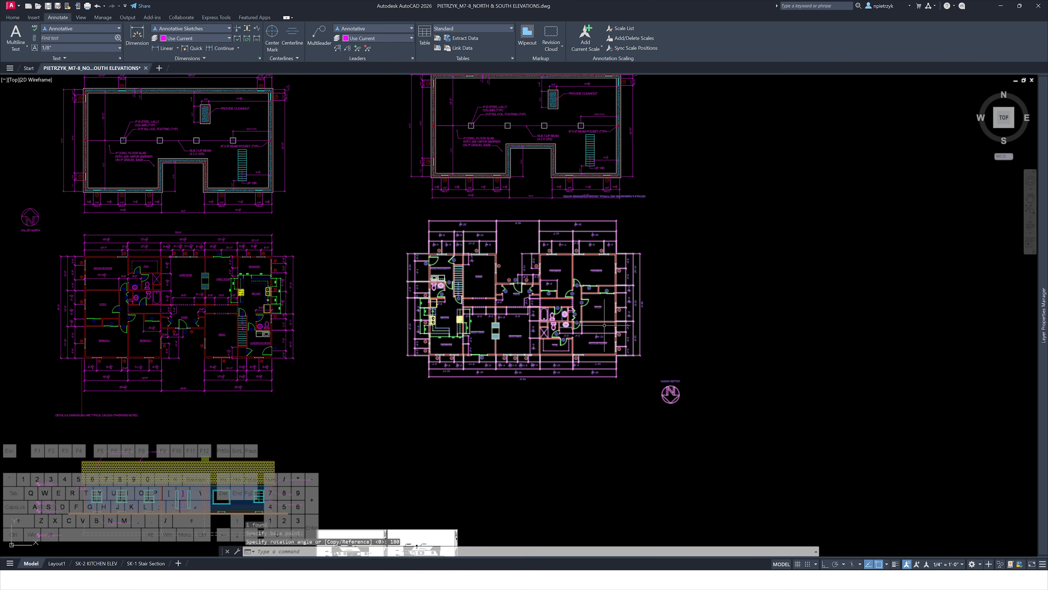
# Rotate the copied foundation plan 180 degrees as well
pyautogui.scroll(3, 475, 375)
pyautogui.moveTo(492, 311); pyautogui.dragTo(450, 502, button='middle')
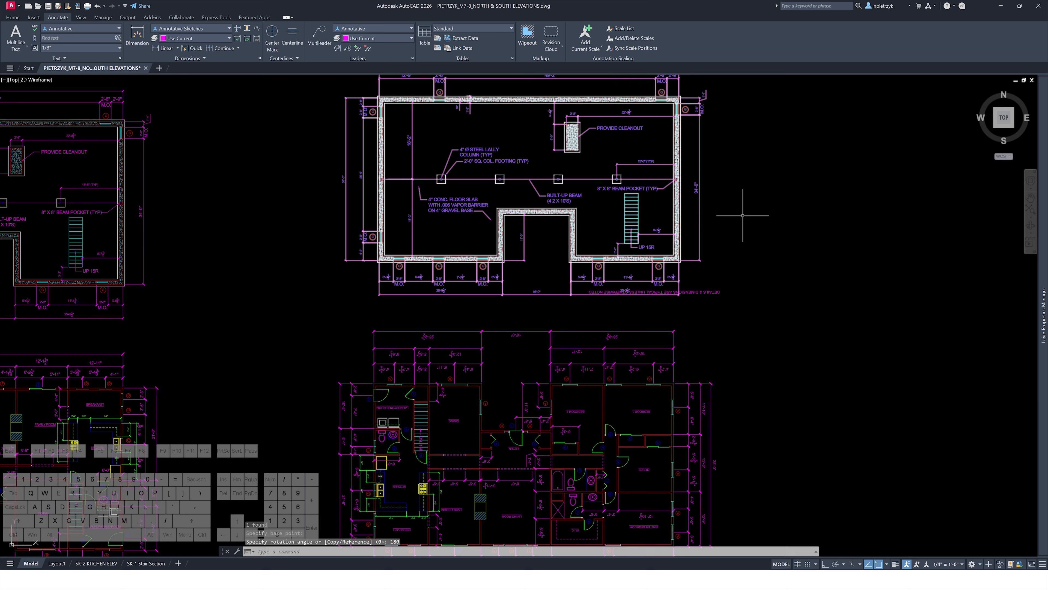
pyautogui.click(741, 215)
pyautogui.click(654, 163)
pyautogui.moveTo(667, 162); pyautogui.dragTo(627, 247, button='middle')
pyautogui.write('ro')
pyautogui.press('space')
pyautogui.click(516, 236)
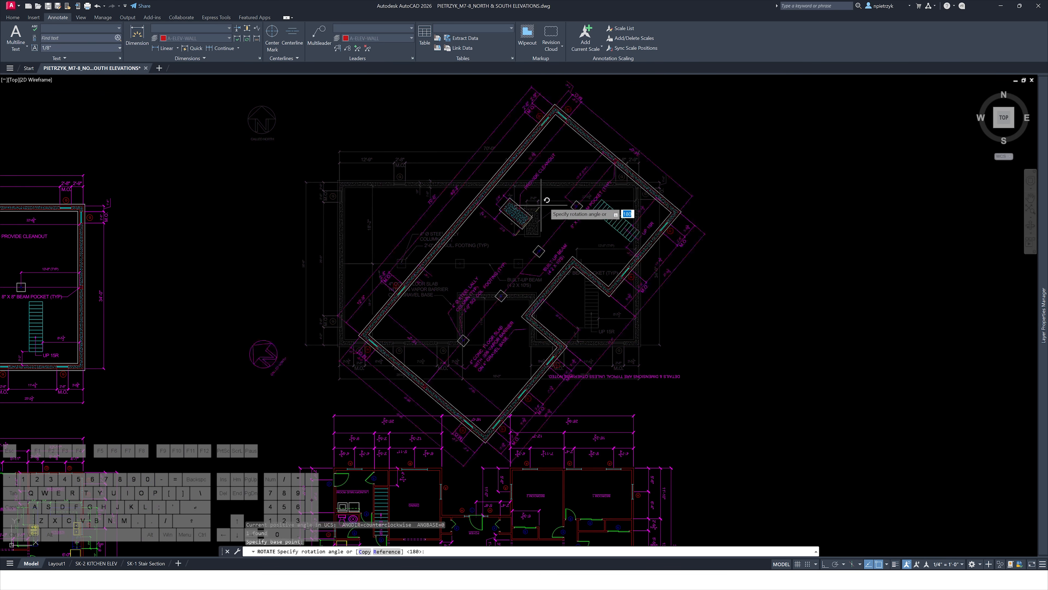
pyautogui.press('space')
pyautogui.press('Escape')
pyautogui.moveTo(450, 335); pyautogui.dragTo(490, 291, button='middle')
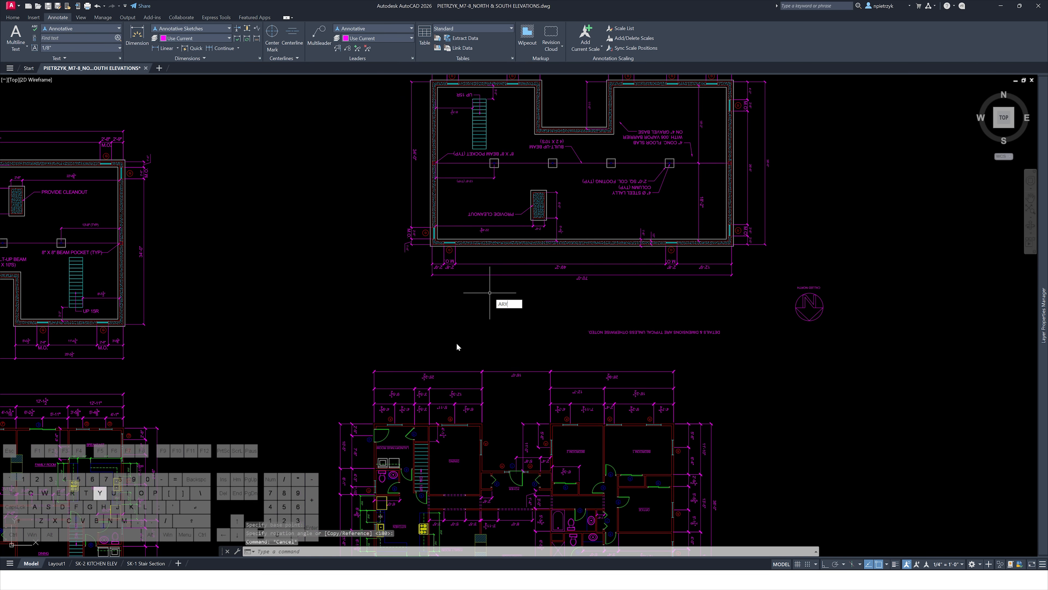
pyautogui.press('Return')
pyautogui.press('Escape')
pyautogui.press('Escape')
pyautogui.press('Escape')
pyautogui.press('Escape')
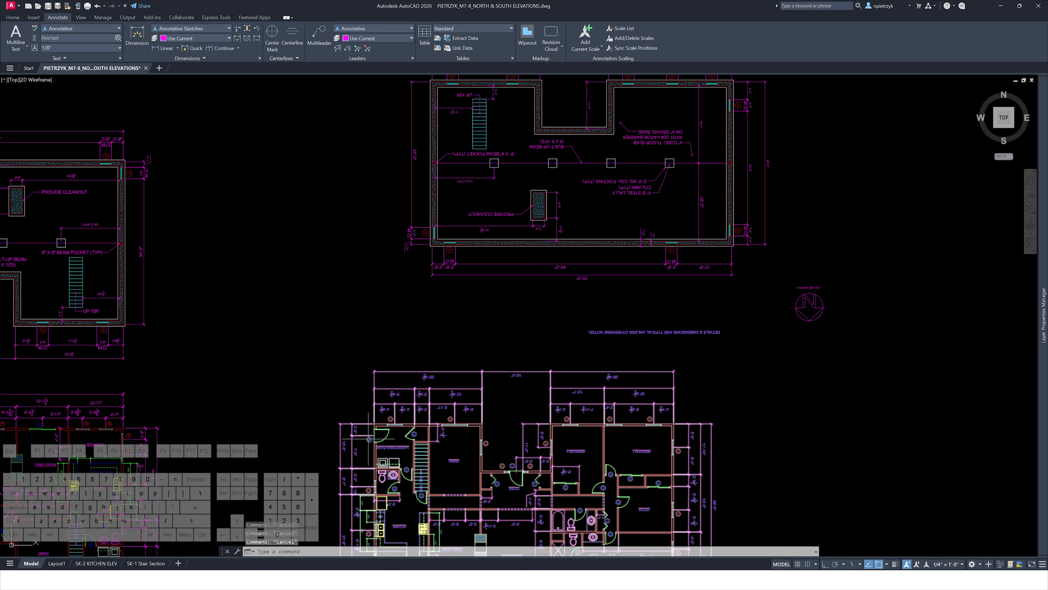
# Draw a vertical ray from the rotated floor plan's left exterior wall with ortho turned on
pyautogui.write('ray')
pyautogui.press('Return')
pyautogui.press('F8')
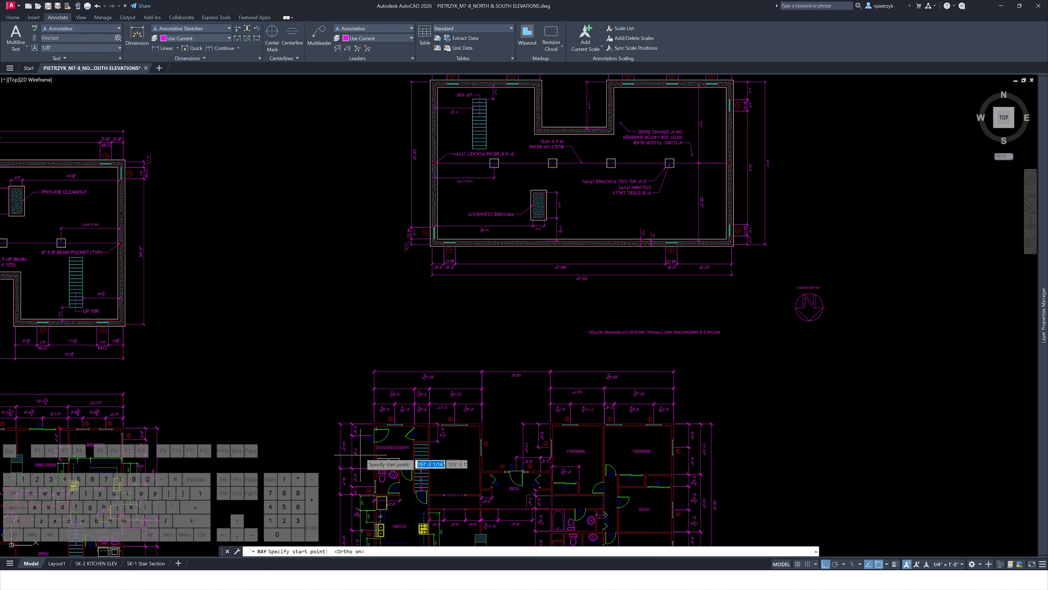
pyautogui.scroll(3, 370, 425)
pyautogui.click(388, 419)
pyautogui.click(386, 322)
pyautogui.press('Escape')
pyautogui.scroll(-1, 372, 247)
pyautogui.scroll(-2, 372, 248)
pyautogui.moveTo(372, 248); pyautogui.dragTo(311, 455, button='middle')
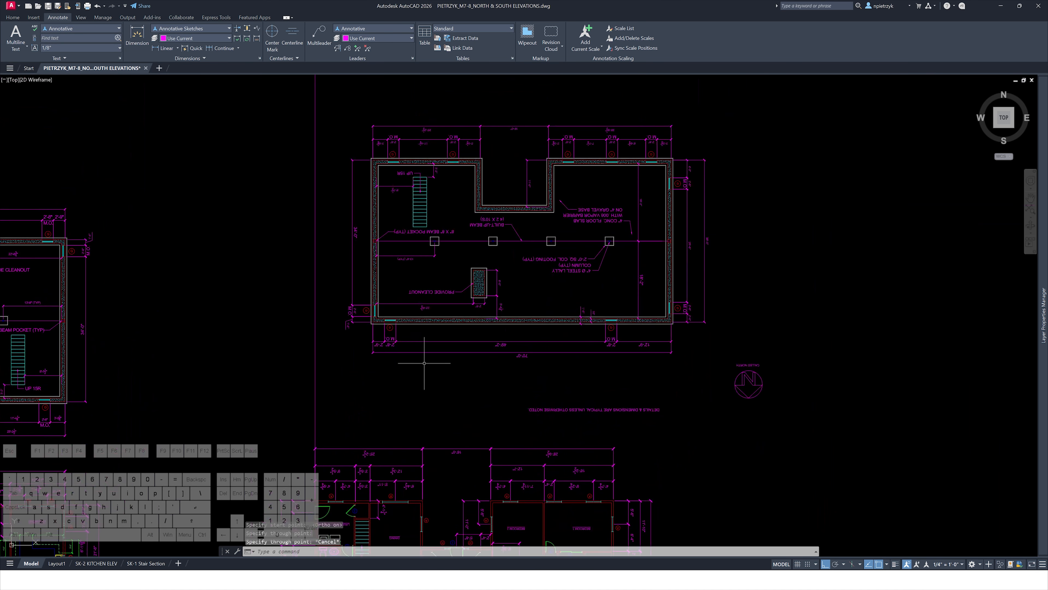
# Move the rotated foundation plan so its left wall lines up with the vertical ray
pyautogui.click(423, 358)
pyautogui.click(394, 316)
pyautogui.scroll(3, 366, 307)
pyautogui.write('m')
pyautogui.press('Return')
pyautogui.click(426, 364)
pyautogui.scroll(-5, 426, 364)
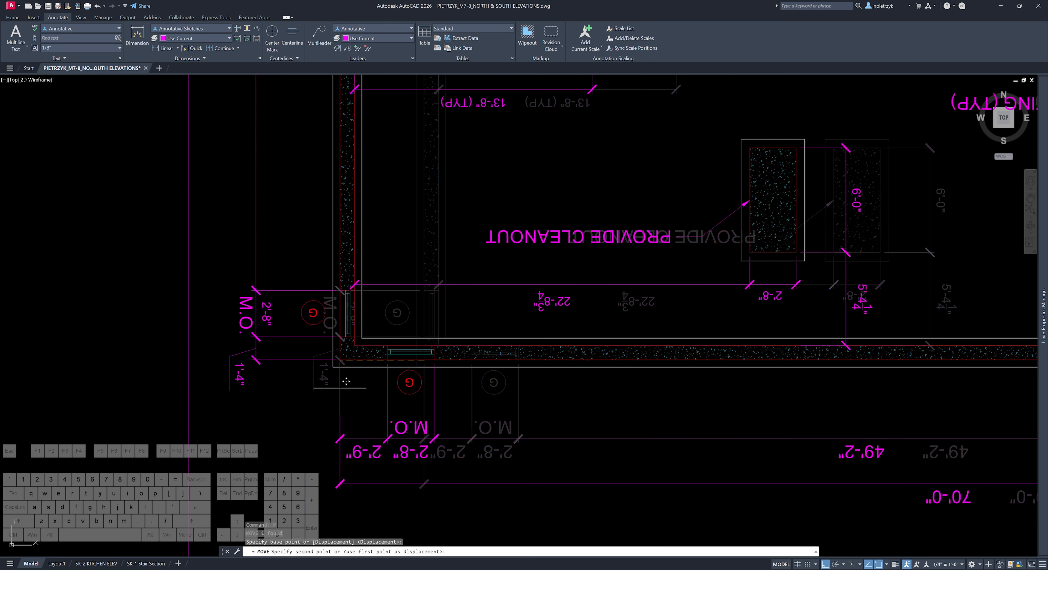
pyautogui.press('Escape')
pyautogui.press('Escape')
pyautogui.scroll(-6, 237, 358)
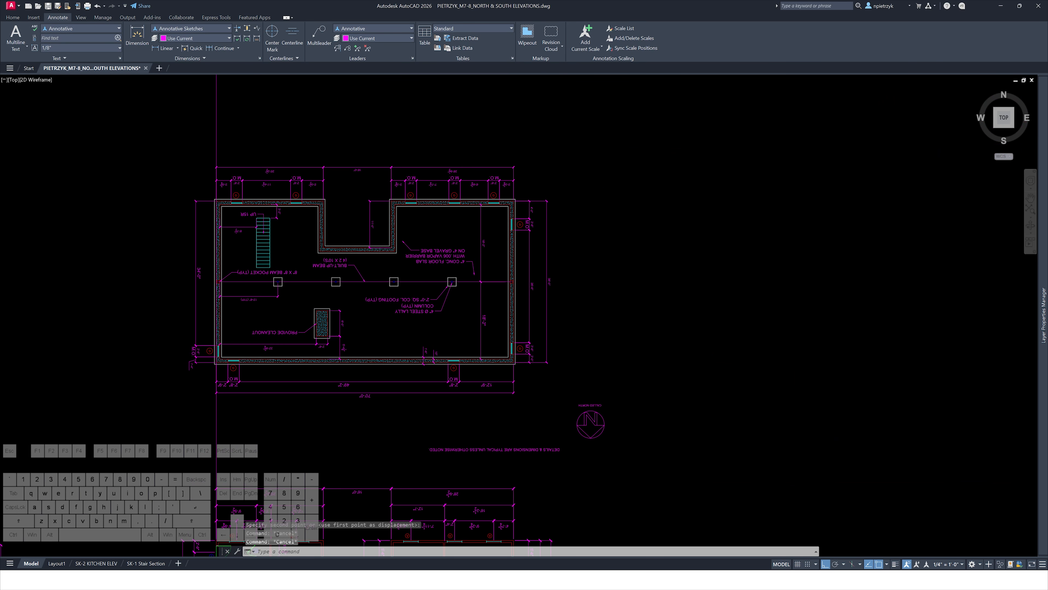
pyautogui.moveTo(254, 374); pyautogui.dragTo(474, 233, button='middle')
pyautogui.moveTo(471, 367); pyautogui.dragTo(492, 234, button='middle')
pyautogui.scroll(2, 444, 351)
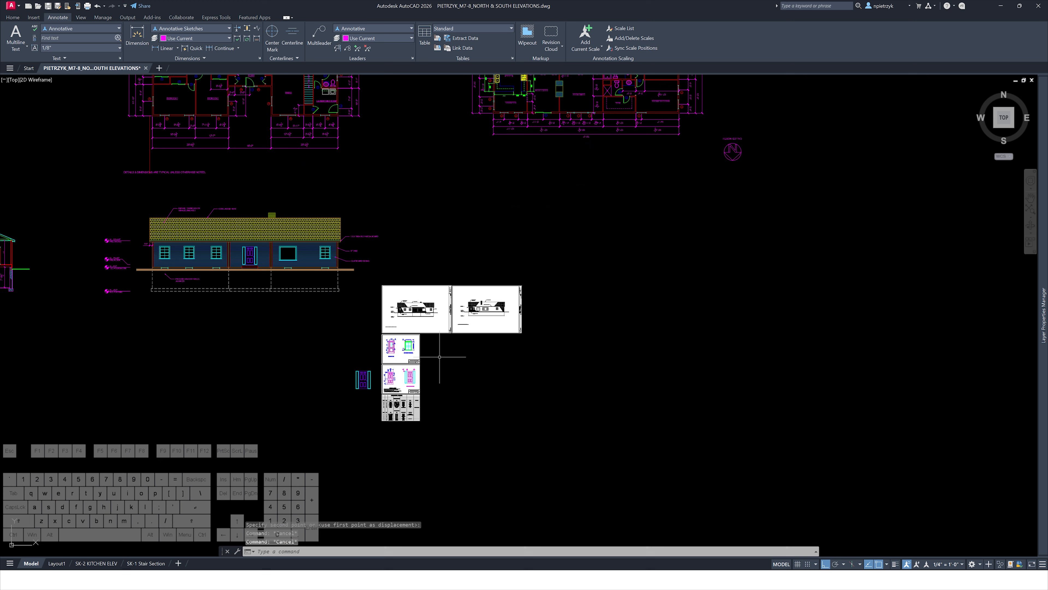
pyautogui.scroll(-2, 450, 351)
pyautogui.moveTo(602, 270); pyautogui.dragTo(516, 379, button='middle')
pyautogui.moveTo(445, 371); pyautogui.dragTo(521, 288, button='middle')
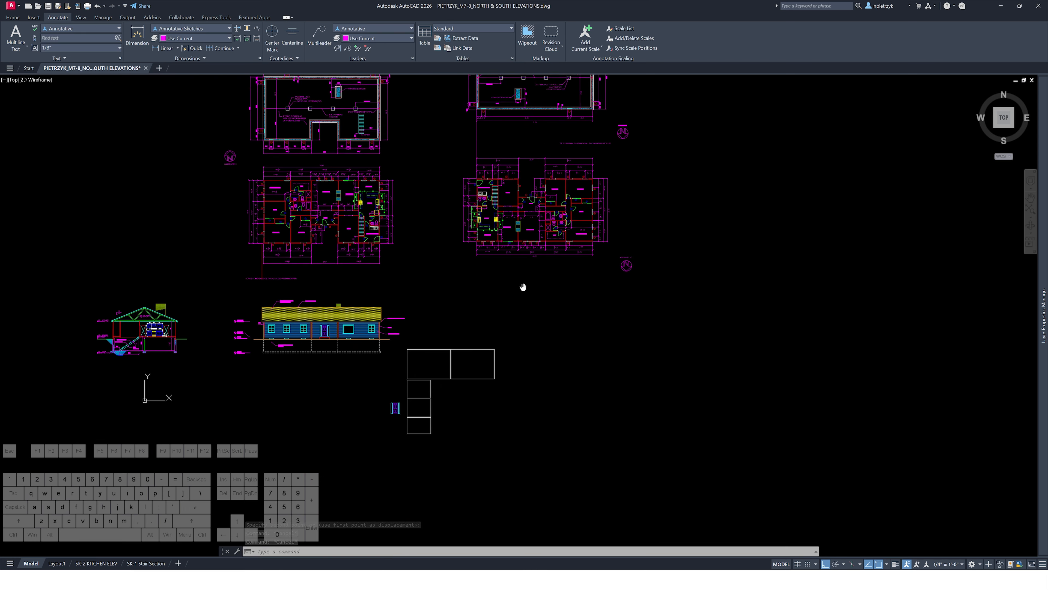
pyautogui.scroll(3, 468, 351)
pyautogui.click(544, 420)
pyautogui.click(376, 257)
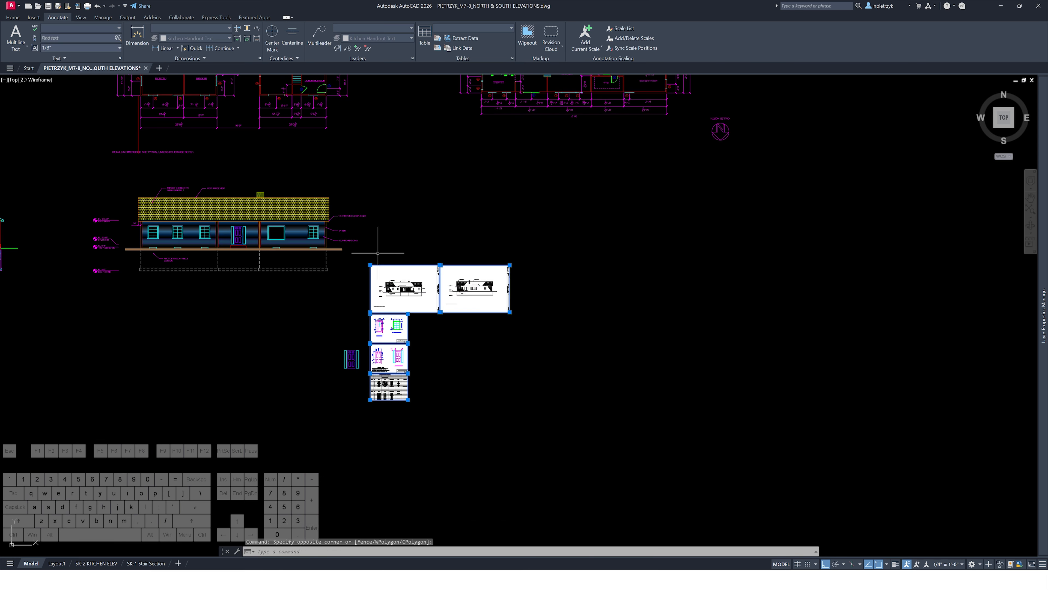
pyautogui.press('Escape')
# Delete the small stray objects beside the reference sheet images
pyautogui.scroll(4, 370, 362)
pyautogui.click(365, 387)
pyautogui.click(309, 340)
pyautogui.press('Delete')
# Move the reference sheet images further to the right, away from the elevations
pyautogui.scroll(-4, 264, 308)
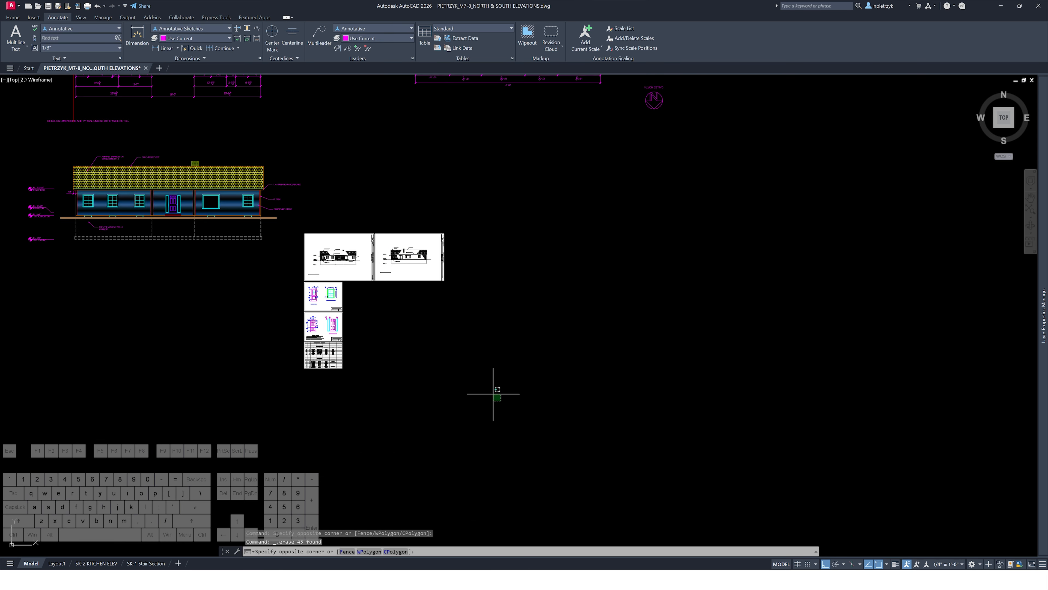
pyautogui.click(491, 394)
pyautogui.click(301, 245)
pyautogui.scroll(-2, 431, 296)
pyautogui.moveTo(432, 295); pyautogui.dragTo(367, 319, button='middle')
pyautogui.write('m')
pyautogui.press('Return')
pyautogui.click(380, 367)
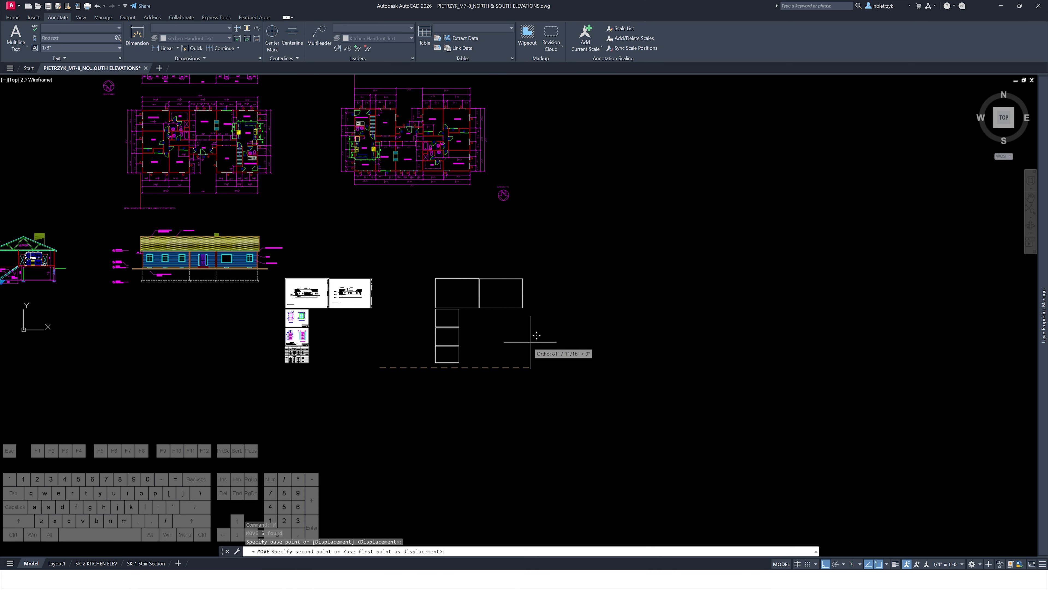
pyautogui.click(606, 346)
pyautogui.press('Escape')
pyautogui.press('Escape')
pyautogui.press('Escape')
# Mirror a copy of the south elevation about a vertical line, keeping the source objects
pyautogui.moveTo(395, 271); pyautogui.dragTo(578, 323, button='middle')
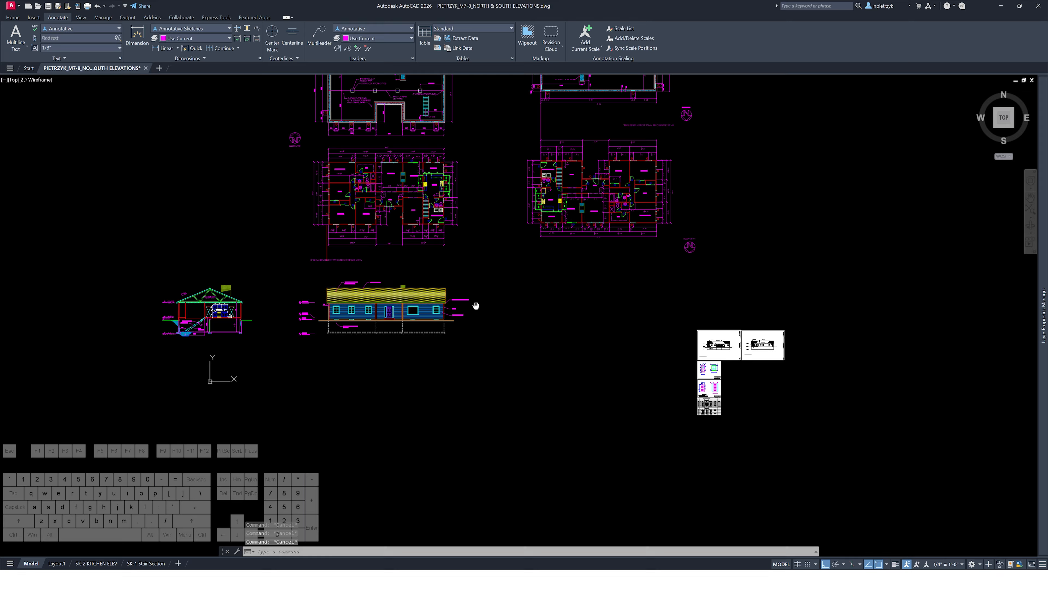
pyautogui.moveTo(476, 306); pyautogui.dragTo(411, 364, button='middle')
pyautogui.click(215, 323)
pyautogui.click(431, 423)
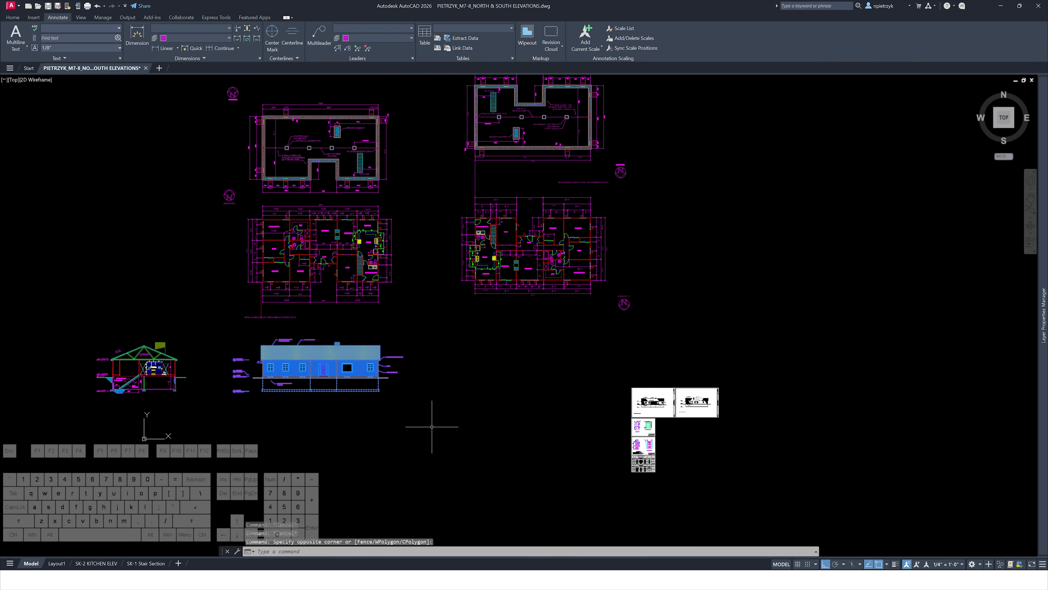
pyautogui.scroll(2, 314, 363)
pyautogui.write('mi')
pyautogui.press('Return')
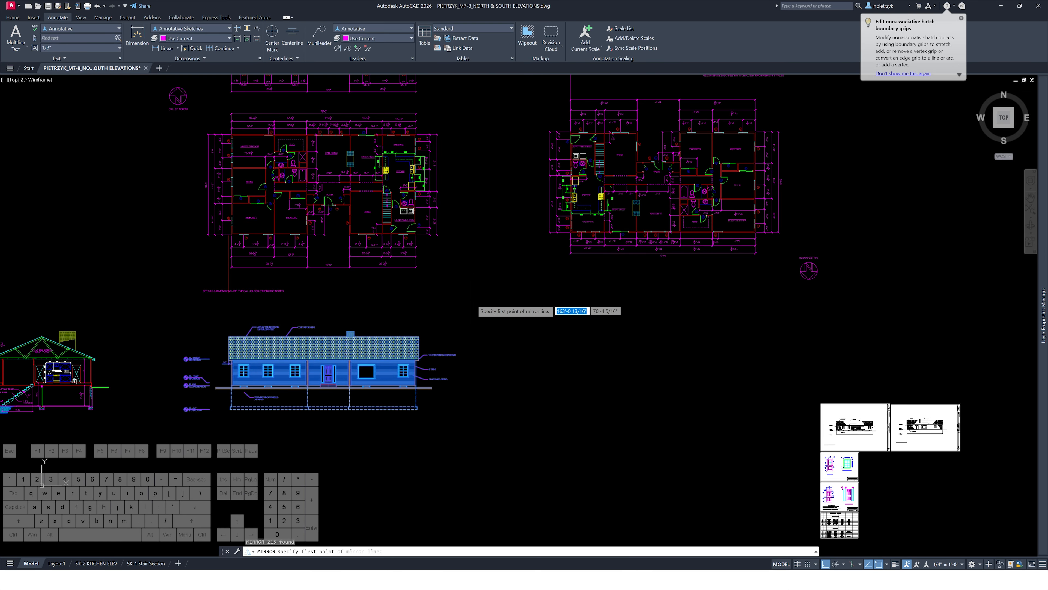
pyautogui.click(461, 303)
pyautogui.click(469, 457)
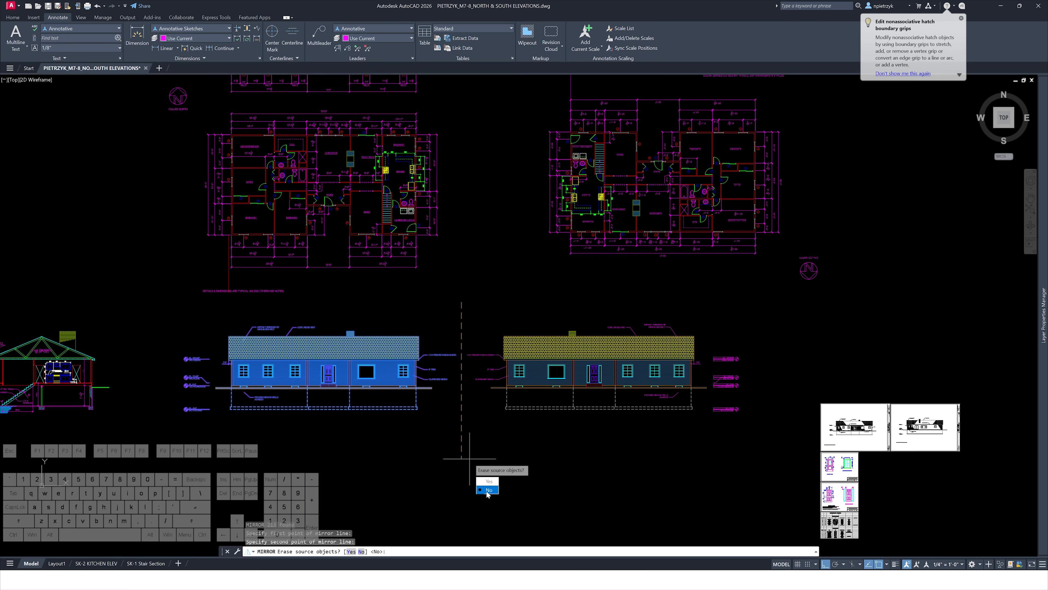
pyautogui.click(488, 492)
pyautogui.moveTo(627, 290); pyautogui.dragTo(463, 319, button='middle')
pyautogui.write('ray')
pyautogui.press('Return')
pyautogui.scroll(5, 404, 273)
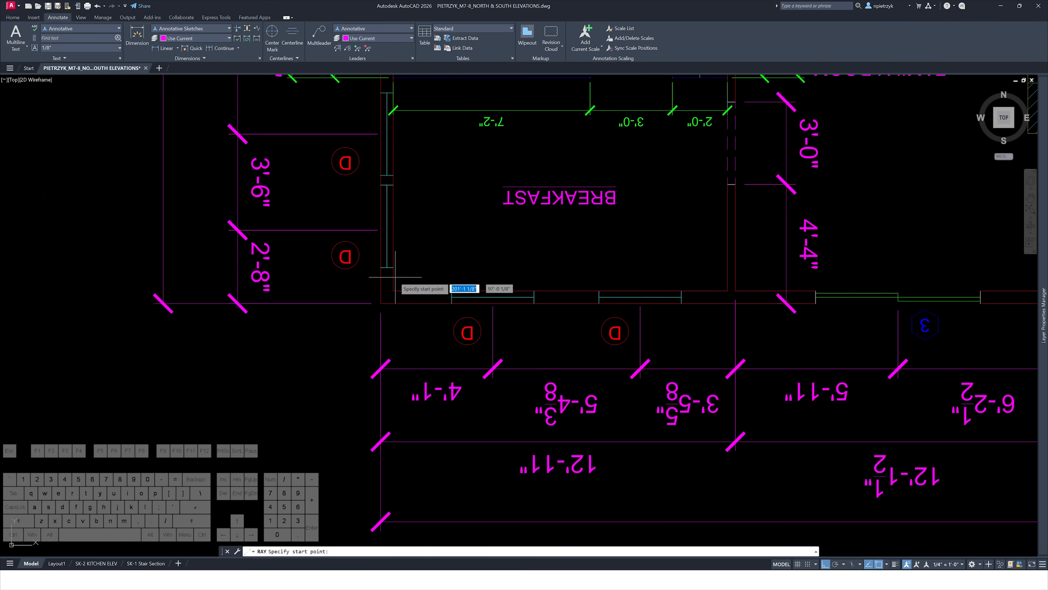
pyautogui.press('Escape')
pyautogui.scroll(-8, 347, 375)
pyautogui.scroll(4, 297, 271)
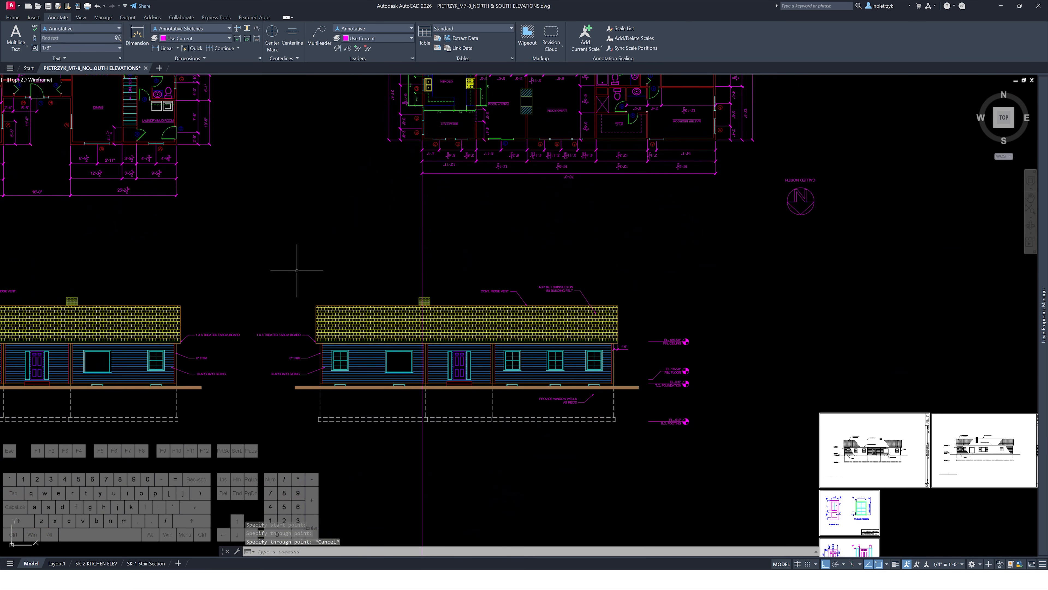
# Move the mirrored elevation so its left wall lines up with the vertical ray from the floor plan
pyautogui.click(254, 259)
pyautogui.click(708, 490)
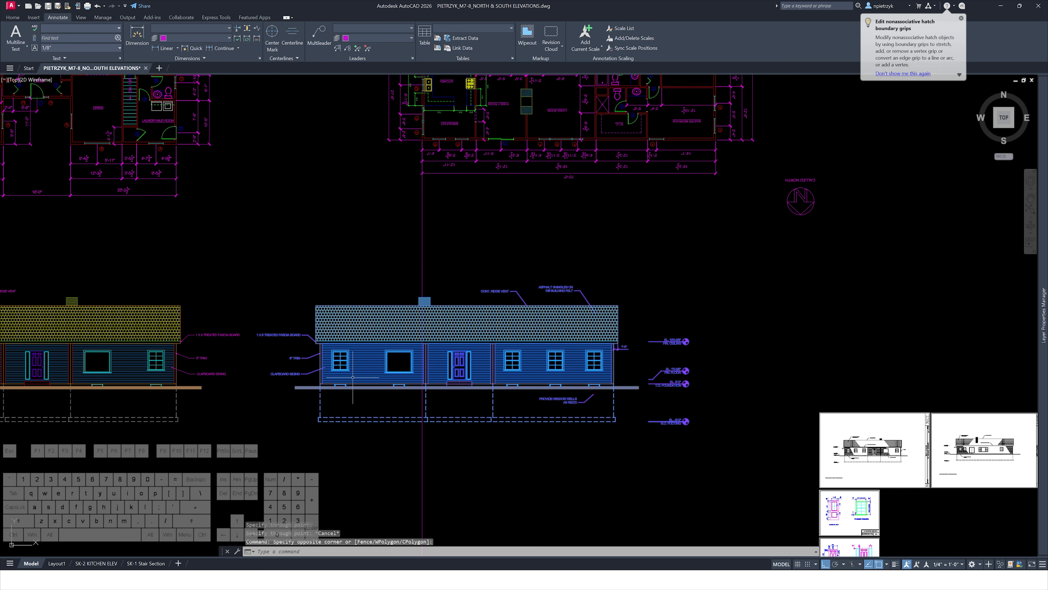
pyautogui.scroll(5, 321, 368)
pyautogui.write('m')
pyautogui.press('Return')
pyautogui.click(313, 404)
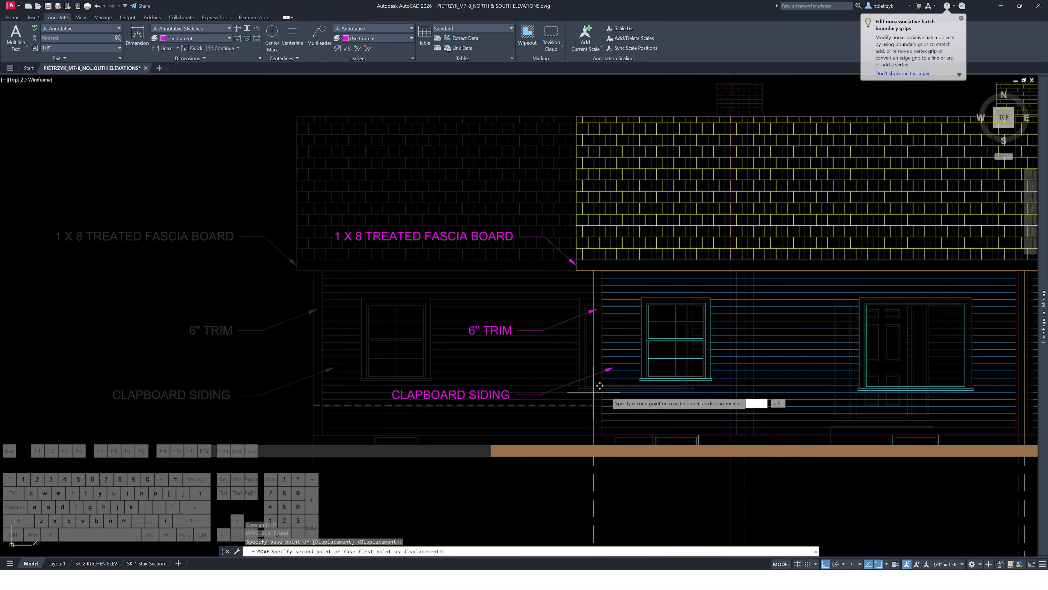
pyautogui.click(731, 403)
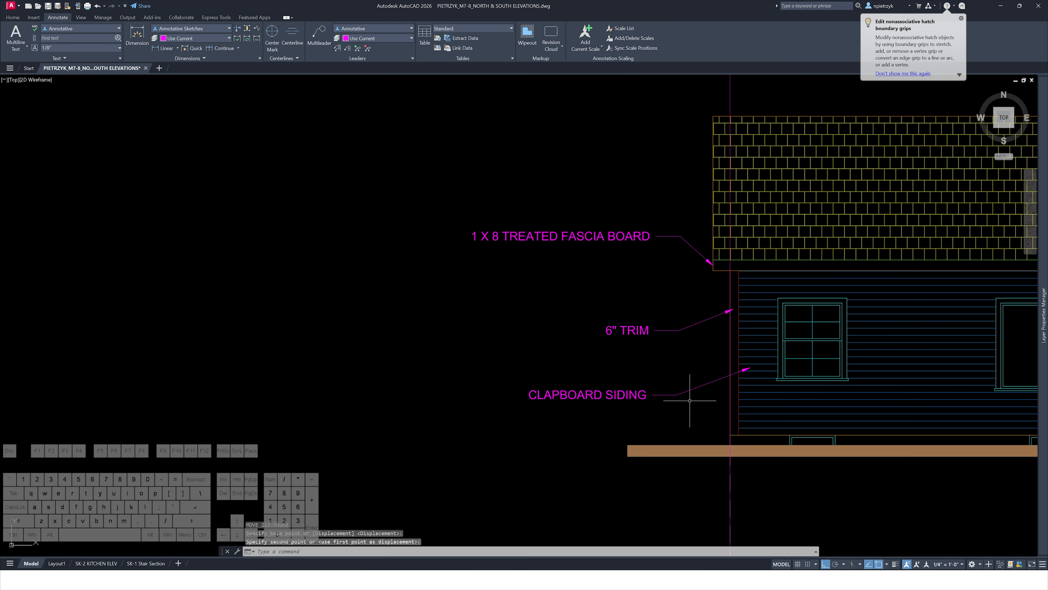
# Delete the level marker notes to the right of the mirrored elevation
pyautogui.scroll(-6, 303, 350)
pyautogui.moveTo(491, 379); pyautogui.dragTo(633, 360, button='middle')
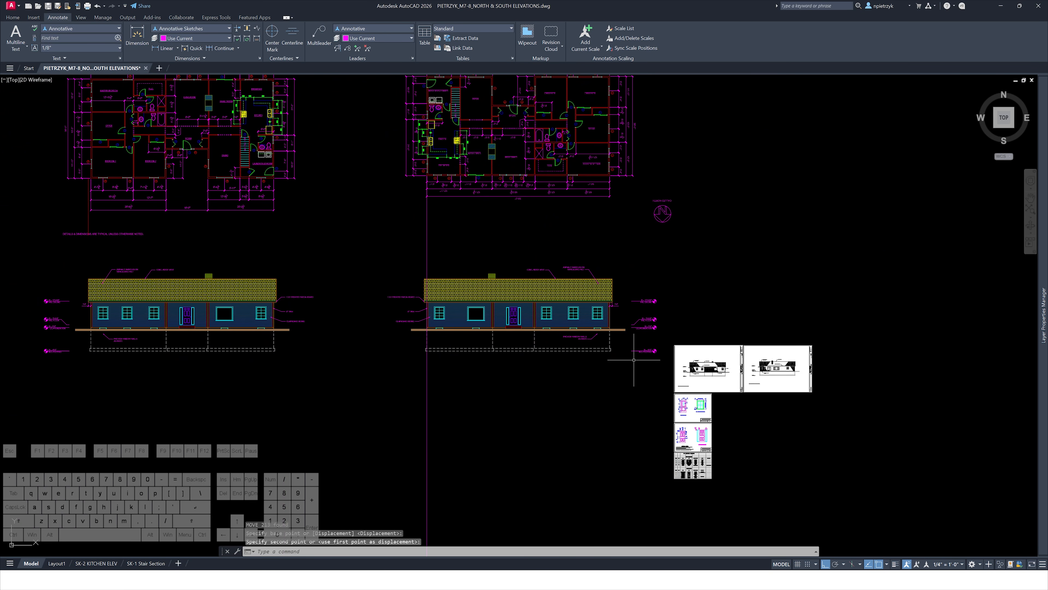
pyautogui.click(664, 283)
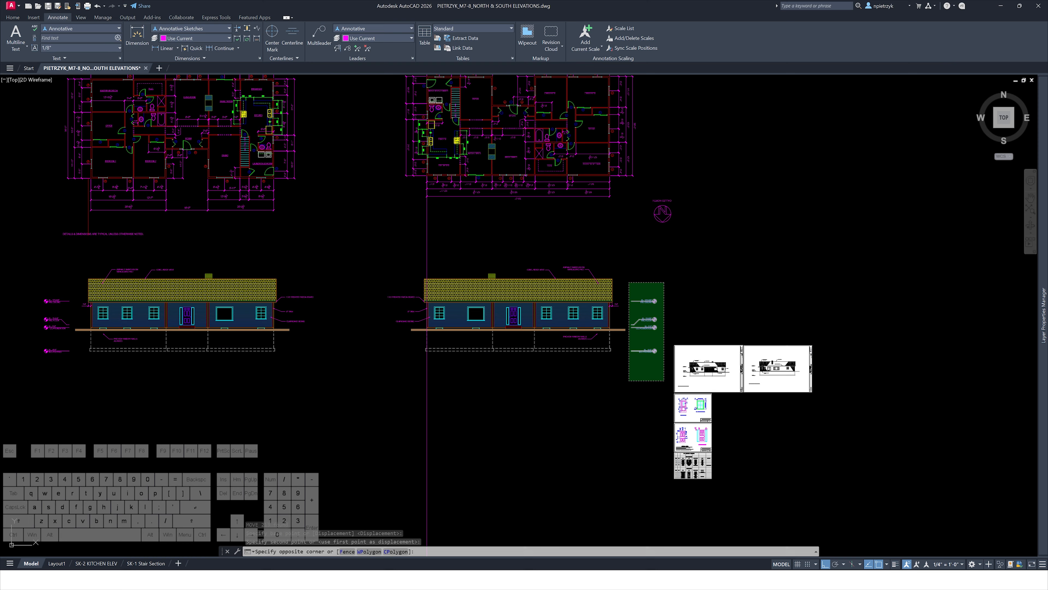
pyautogui.click(627, 382)
pyautogui.press('Delete')
pyautogui.moveTo(123, 359); pyautogui.dragTo(273, 322, button='middle')
pyautogui.scroll(2, 273, 322)
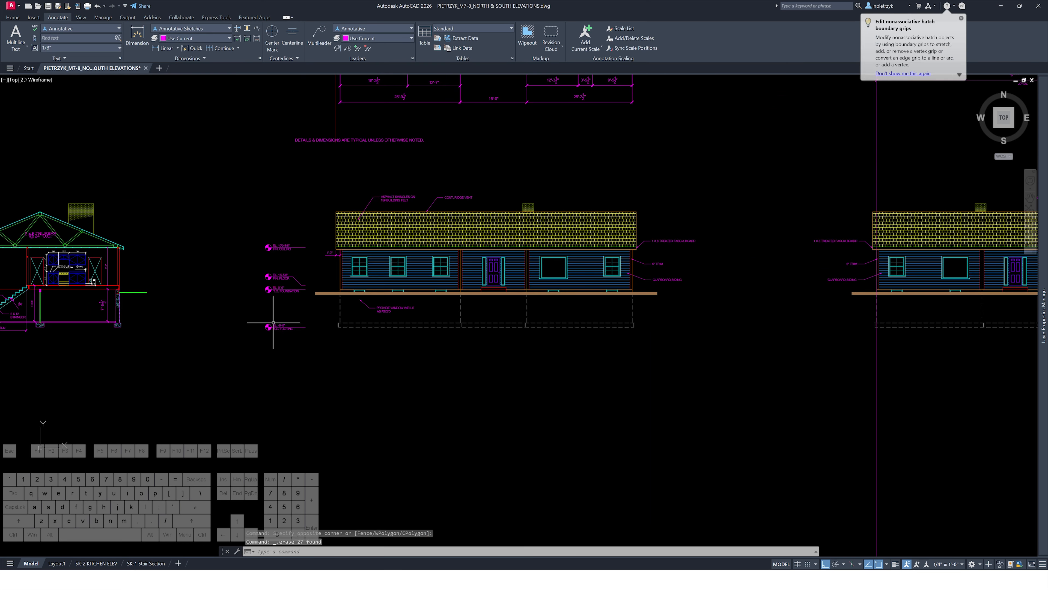
# Copy the level marker notes from the south elevation to the left side of the mirrored elevation
pyautogui.click(312, 347)
pyautogui.click(224, 225)
pyautogui.write('co')
pyautogui.press('Return')
pyautogui.click(256, 371)
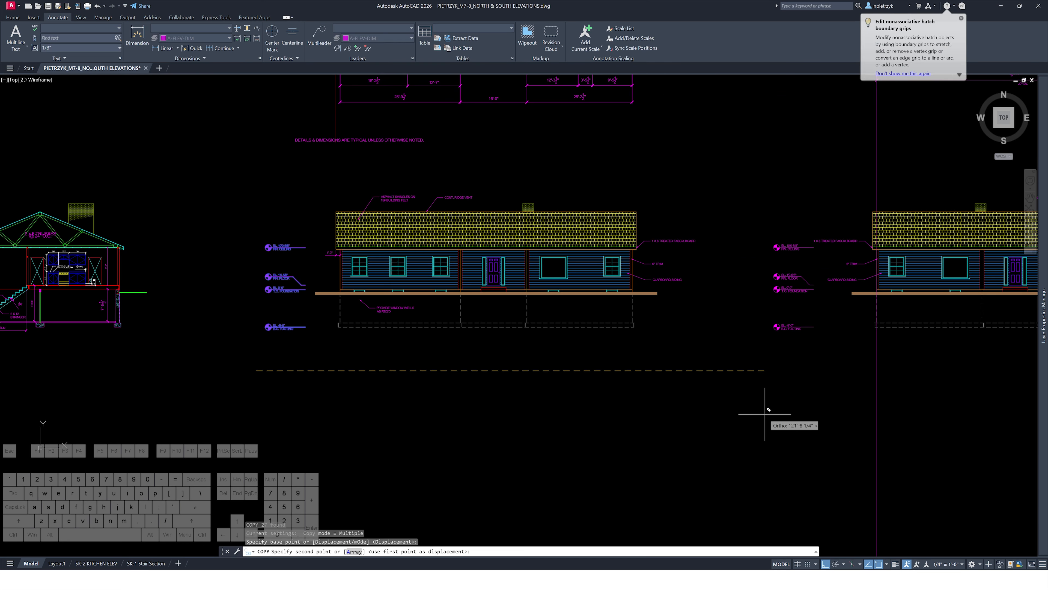
pyautogui.click(760, 408)
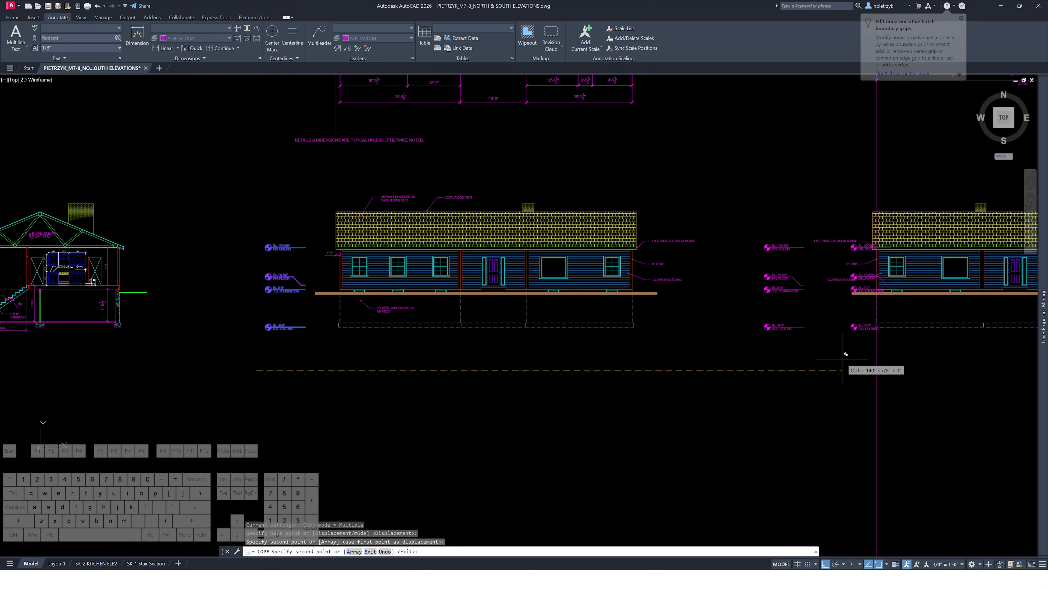
pyautogui.moveTo(849, 346); pyautogui.dragTo(644, 388, button='middle')
pyautogui.press('Escape')
pyautogui.press('Escape')
# Delete the asphalt shingles leader note from the mirrored elevation's roof
pyautogui.scroll(6, 650, 304)
pyautogui.click(702, 393)
pyautogui.click(620, 211)
pyautogui.press('Delete')
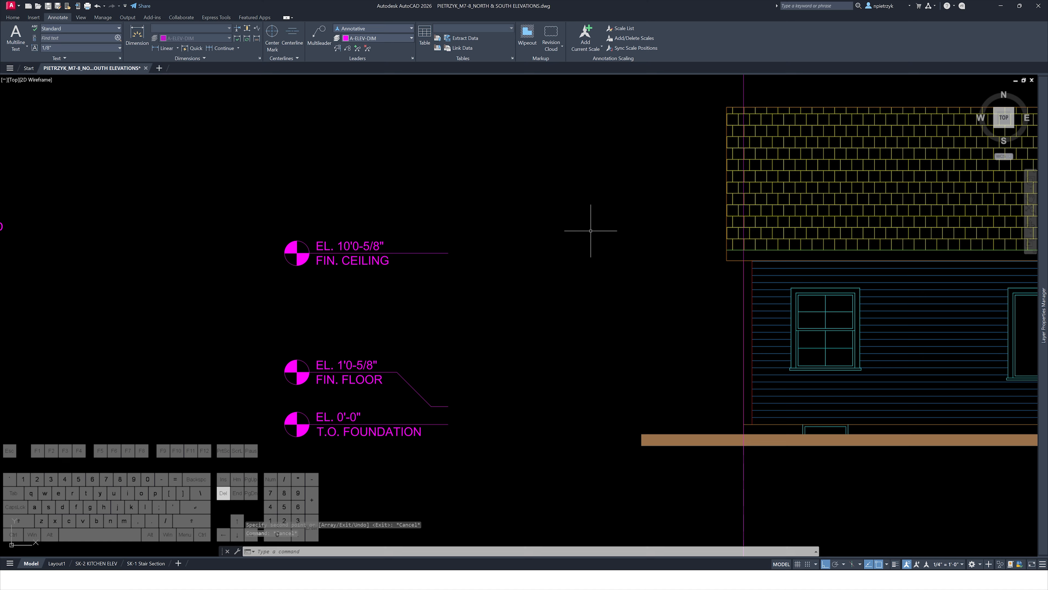
pyautogui.scroll(-2, 588, 231)
pyautogui.moveTo(541, 258); pyautogui.dragTo(252, 302, button='middle')
pyautogui.moveTo(632, 213); pyautogui.dragTo(374, 258, button='middle')
pyautogui.click(632, 233)
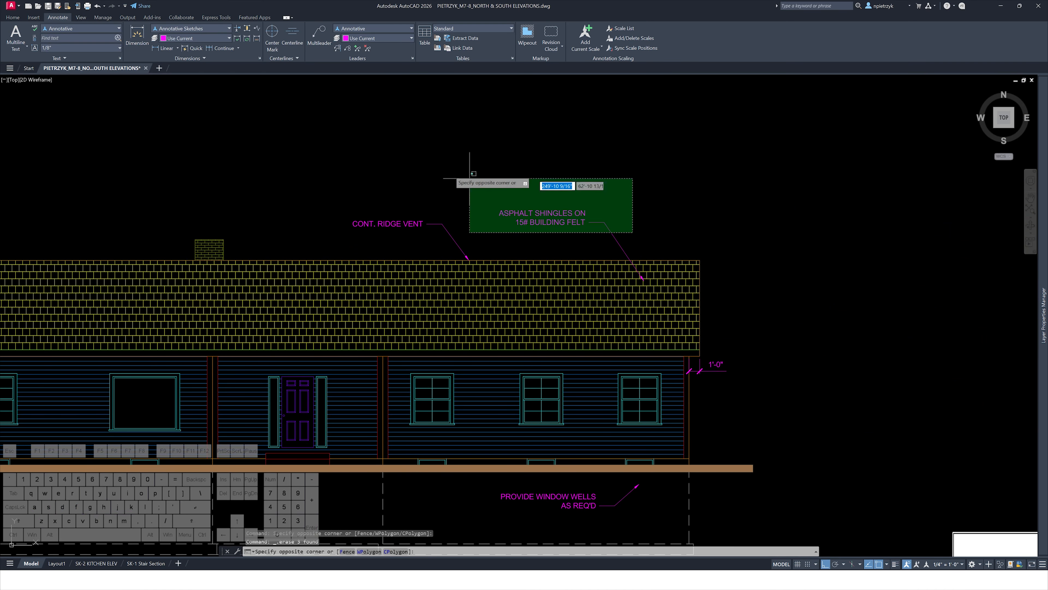
pyautogui.click(364, 142)
pyautogui.press('Delete')
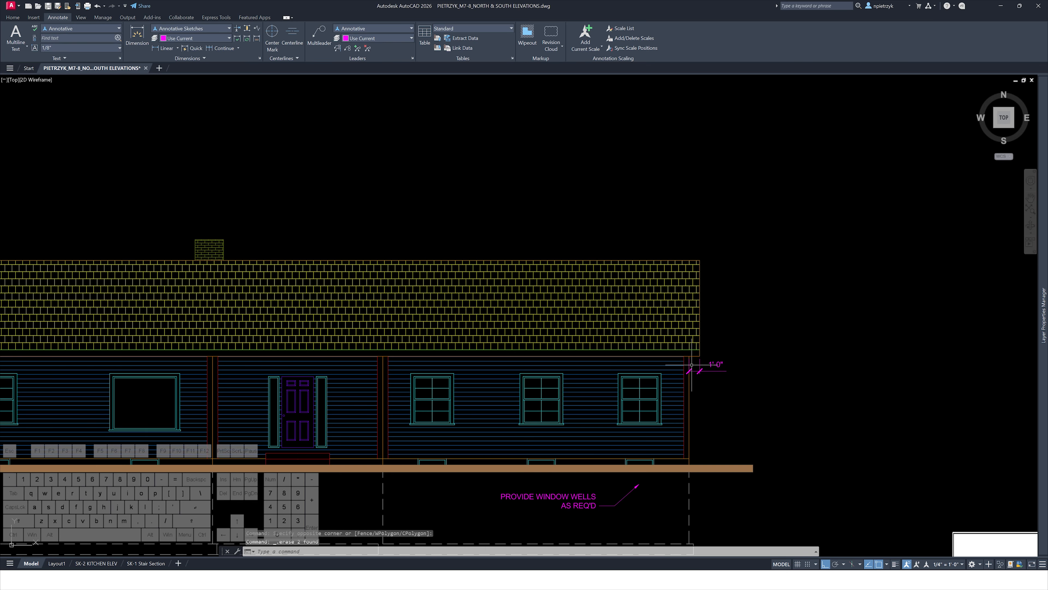
# Undo the recent deletions on the mirrored elevation
pyautogui.scroll(-5, 692, 365)
pyautogui.scroll(6, 471, 302)
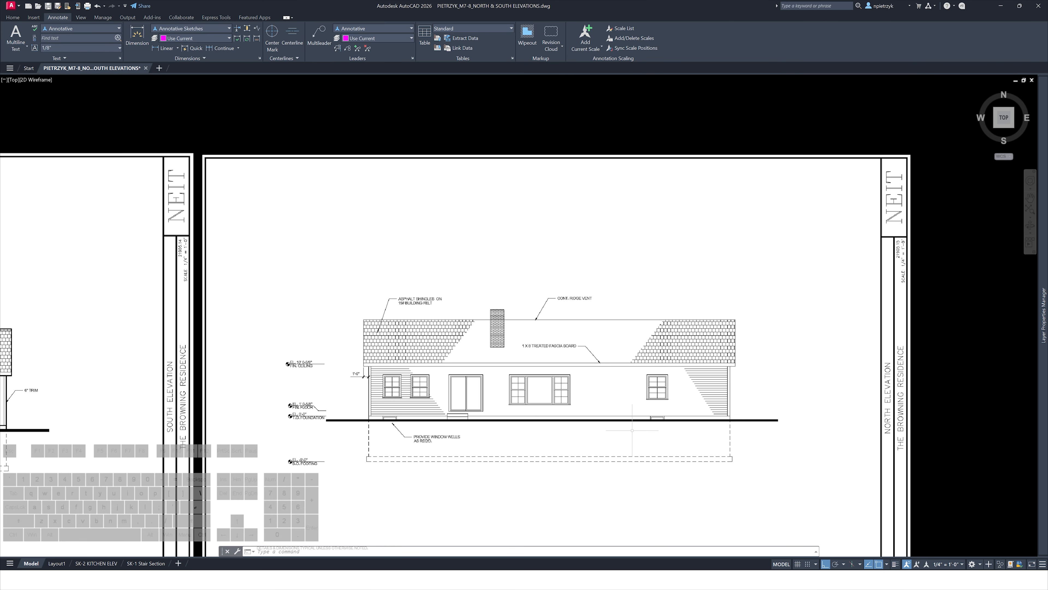
pyautogui.hotkey('ctrl', 'z')
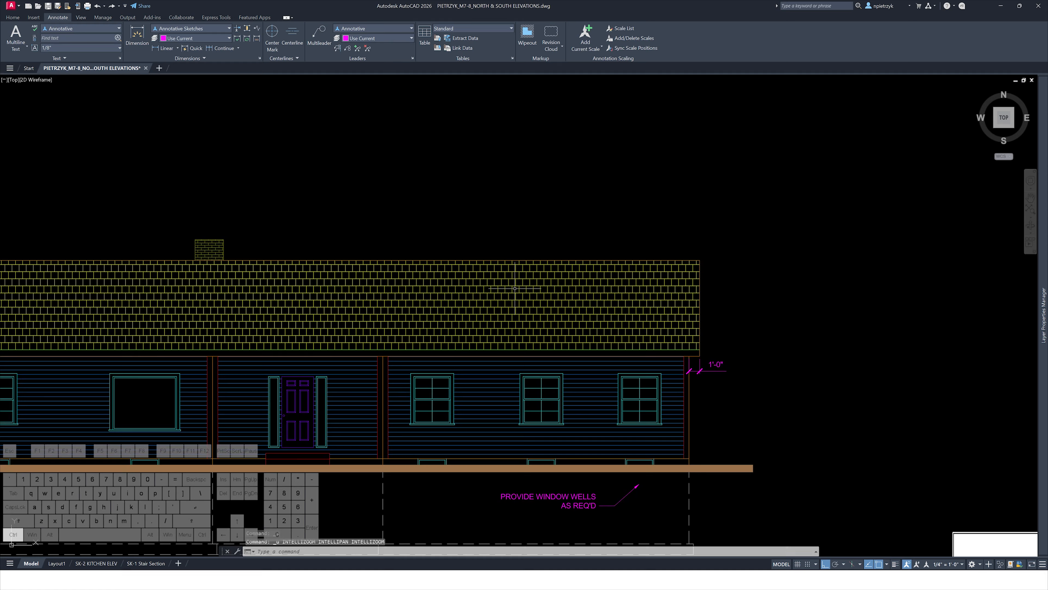
pyautogui.hotkey('ctrl', 'z')
pyautogui.hotkey('ctrl', 'z')
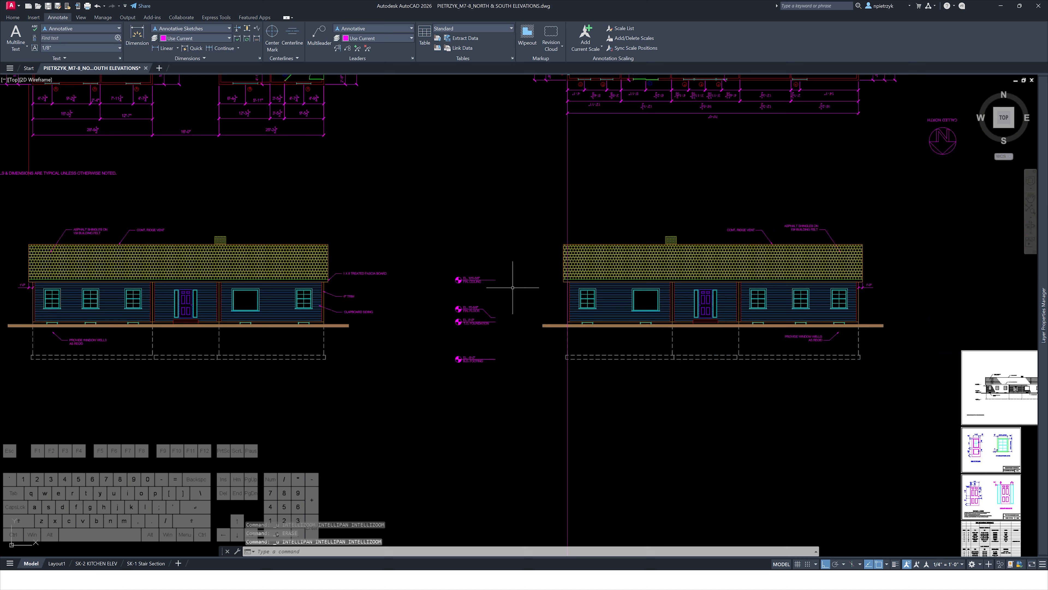
pyautogui.scroll(4, 546, 261)
pyautogui.click(685, 287)
pyautogui.click(410, 211)
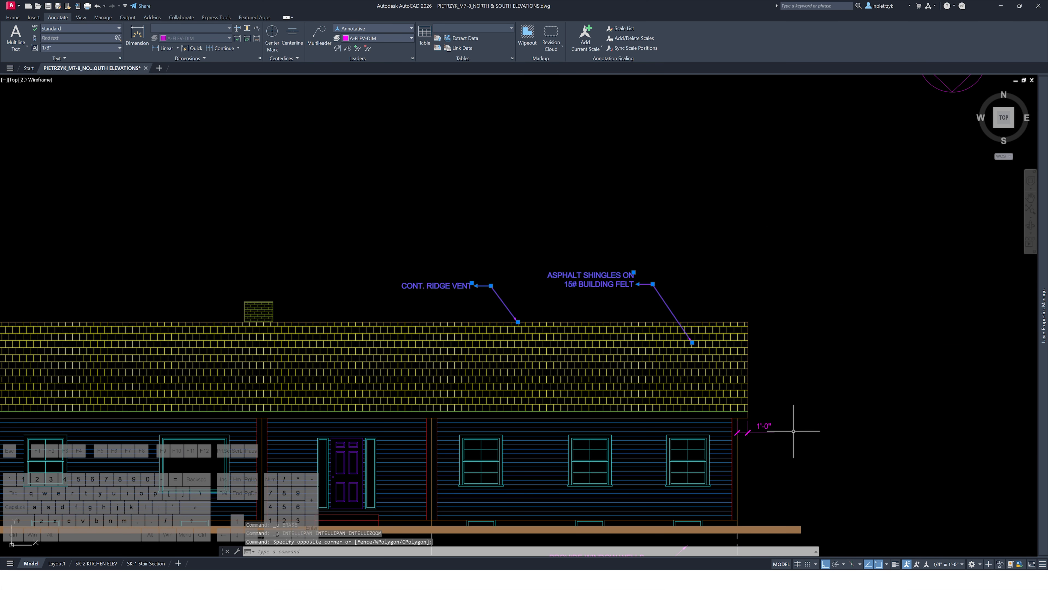
pyautogui.click(798, 417)
pyautogui.hotkey('ctrl', 'z')
pyautogui.hotkey('ctrl', 'z')
pyautogui.hotkey('ctrl', 'z')
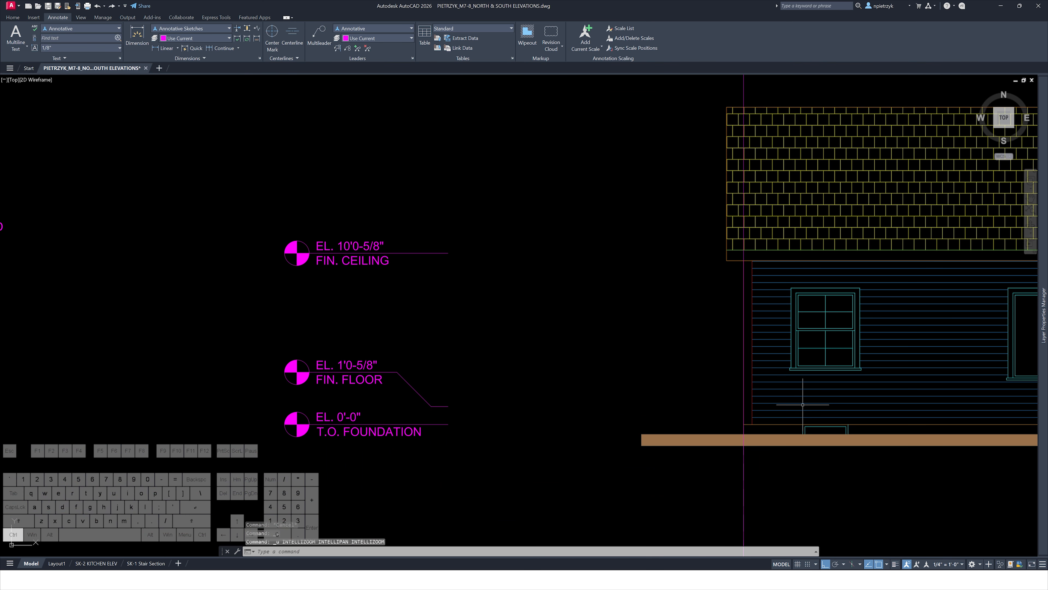
# Mirror the mirrored elevation's leader notes and 1'-0" dimension about its vertical center so they switch sides
pyautogui.click(691, 408)
pyautogui.click(514, 155)
pyautogui.scroll(-4, 493, 250)
pyautogui.moveTo(493, 250); pyautogui.dragTo(271, 325, button='middle')
pyautogui.scroll(2, 764, 253)
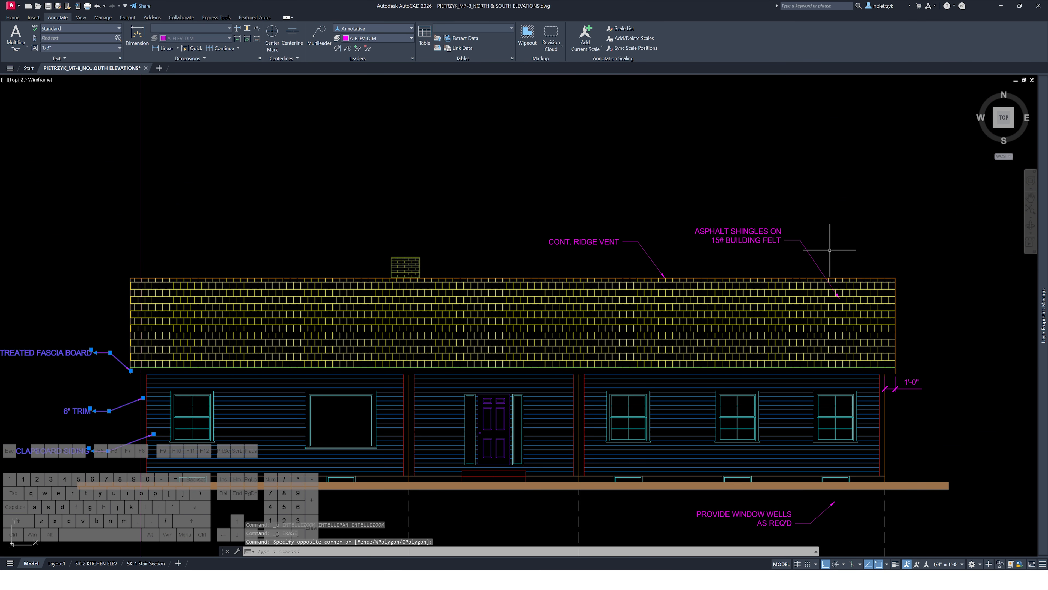
pyautogui.click(952, 360)
pyautogui.click(906, 438)
pyautogui.click(830, 509)
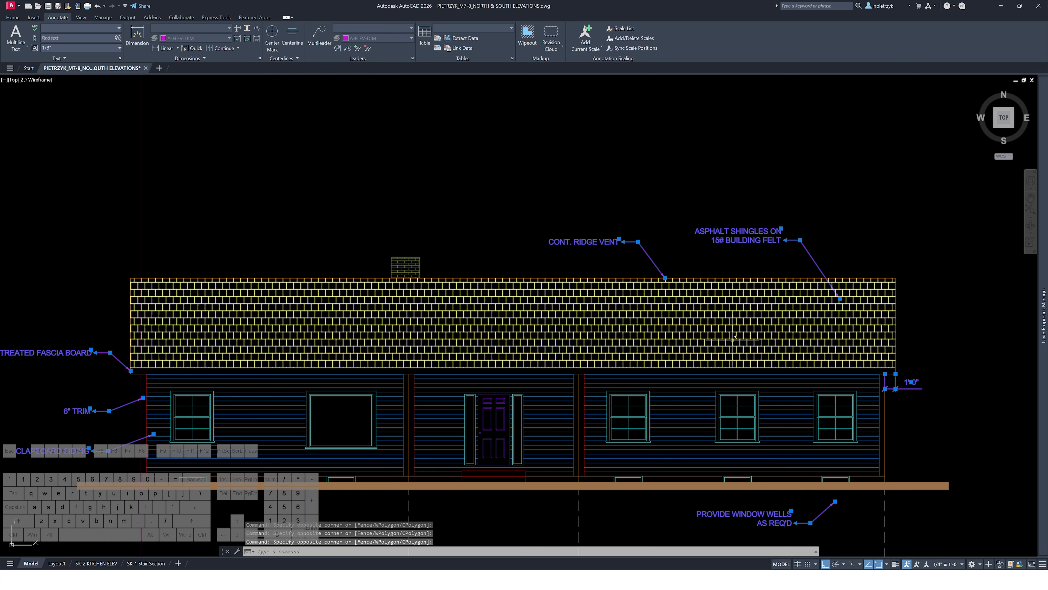
pyautogui.write('mi')
pyautogui.press('Return')
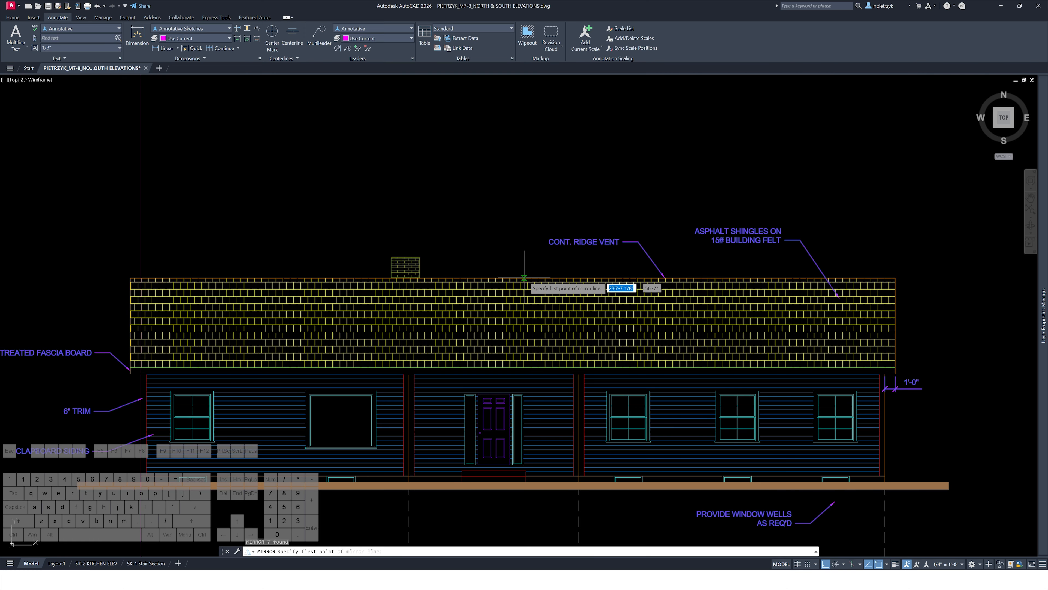
pyautogui.click(513, 277)
pyautogui.click(512, 248)
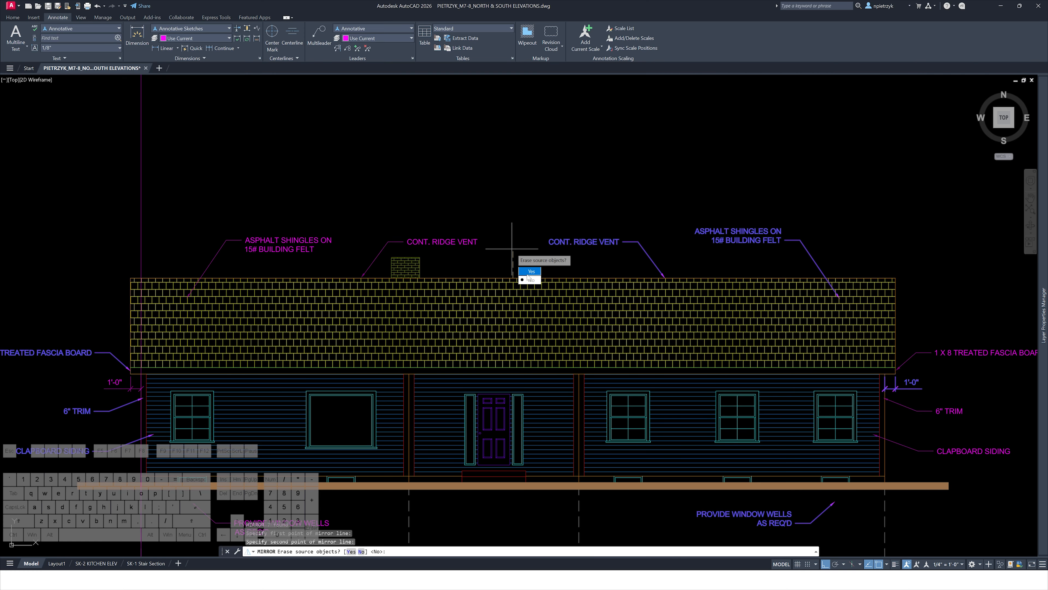
pyautogui.press('Escape')
pyautogui.press('Escape')
pyautogui.press('Escape')
# Delete the roof shingle hatch from the mirrored elevation
pyautogui.scroll(-3, 533, 215)
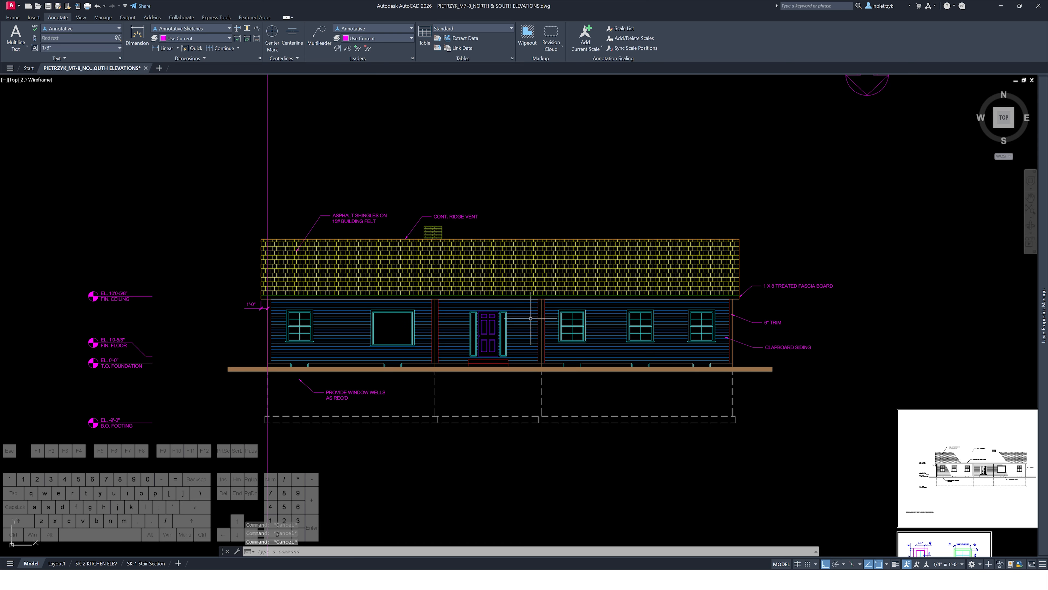
pyautogui.scroll(2, 531, 318)
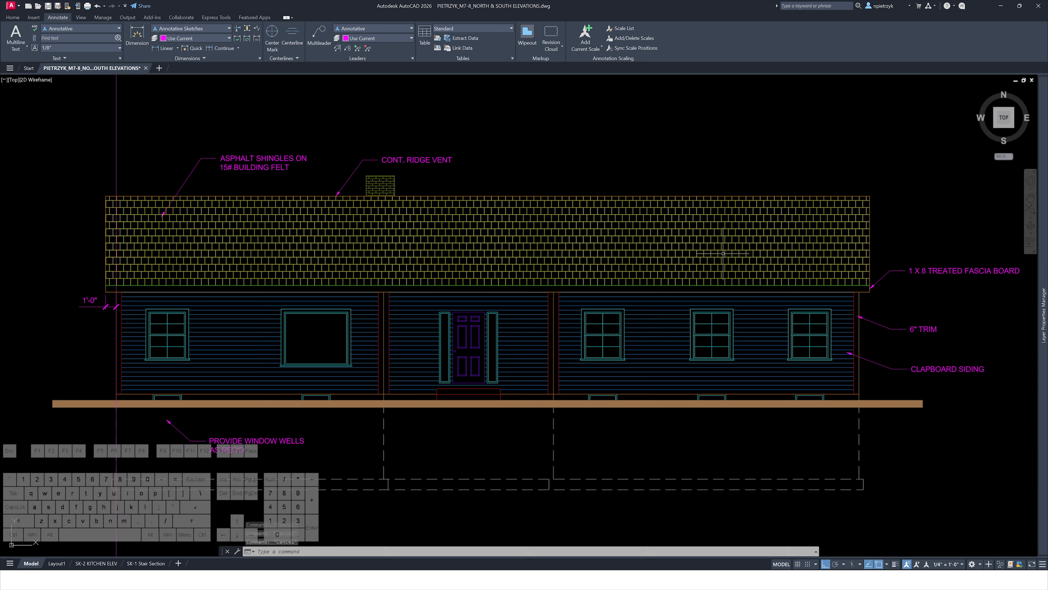
pyautogui.click(371, 206)
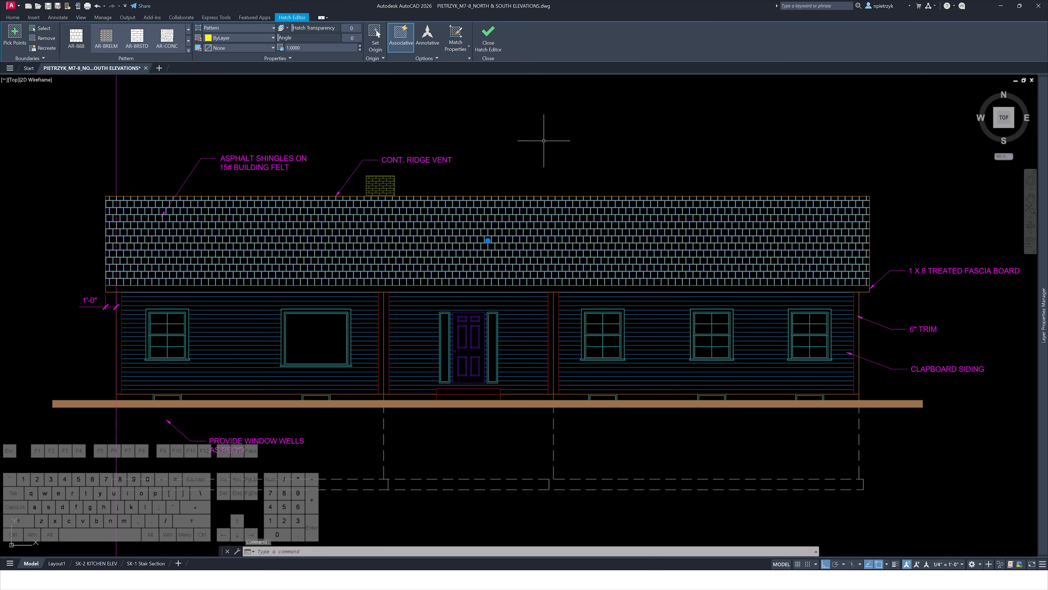
pyautogui.press('Delete')
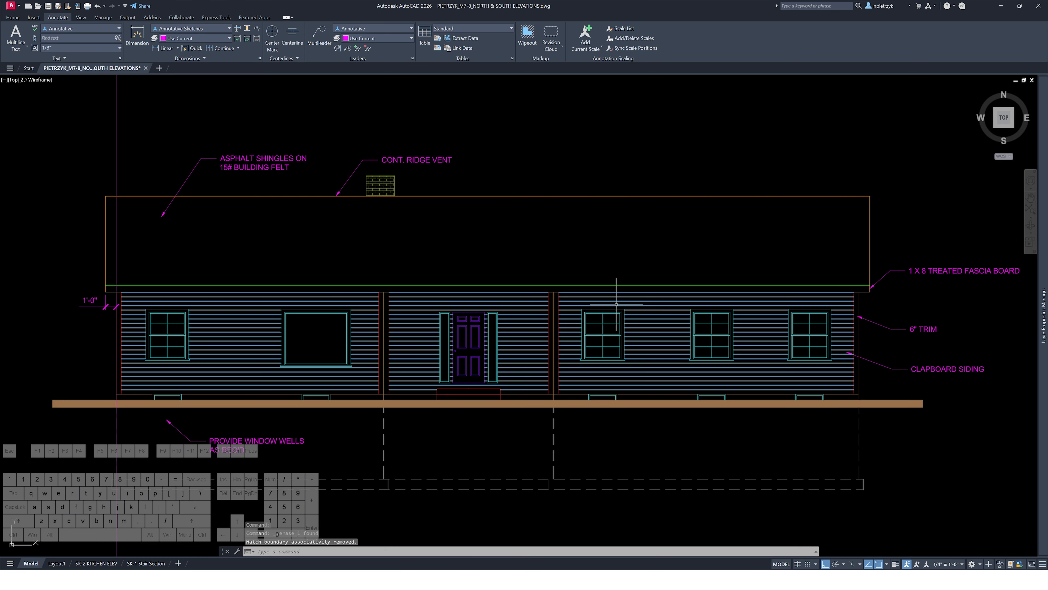
# Delete the clapboard siding hatch from the mirrored elevation's walls
pyautogui.click(660, 309)
pyautogui.press('Delete')
pyautogui.moveTo(698, 363); pyautogui.dragTo(708, 261, button='middle')
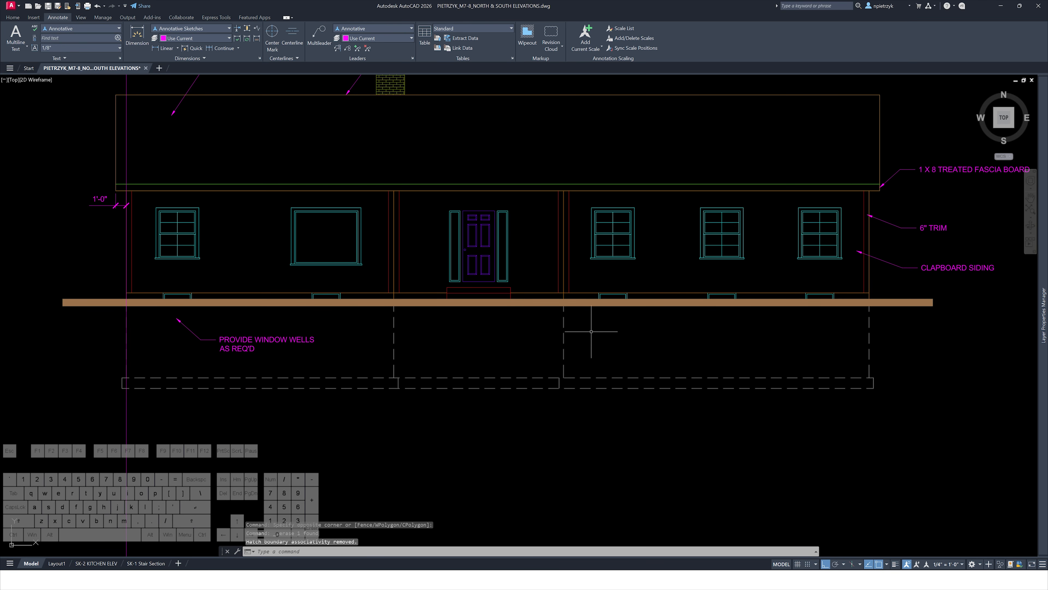
# Delete the interior dashed footing lines below the mirrored elevation
pyautogui.click(592, 356)
pyautogui.click(391, 336)
pyautogui.press('Delete')
pyautogui.click(365, 344)
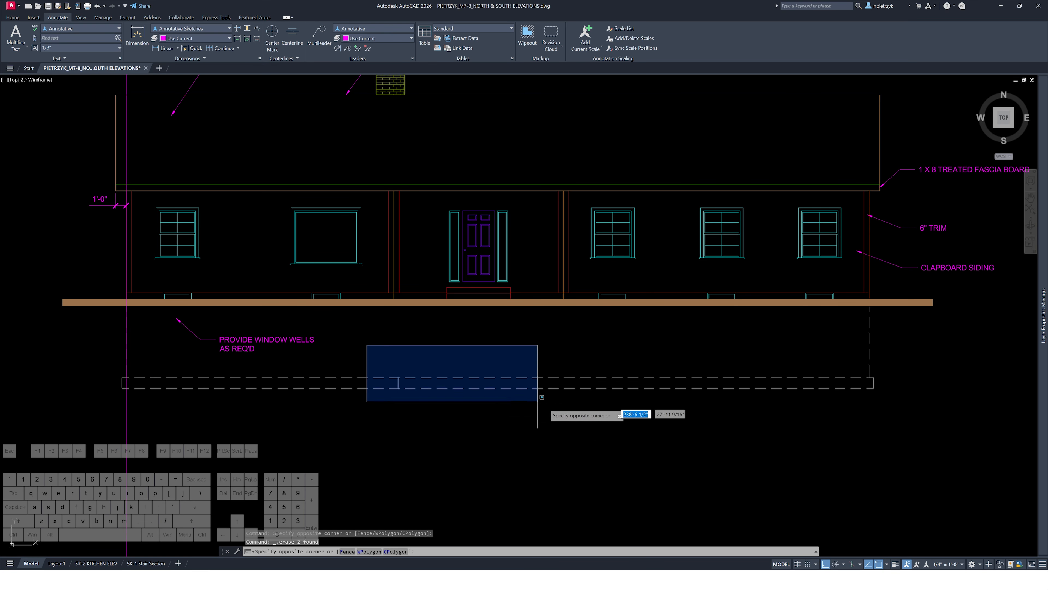
pyautogui.click(539, 403)
pyautogui.press('Delete')
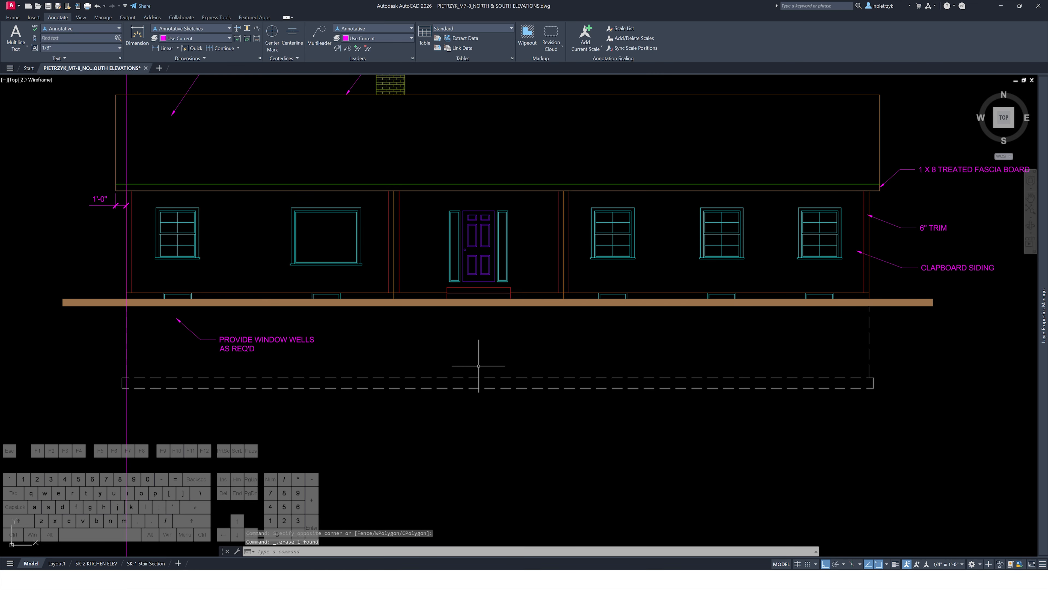
# Delete the windows, door and wall divider posts from the mirrored elevation
pyautogui.scroll(-5, 479, 366)
pyautogui.scroll(3, 482, 253)
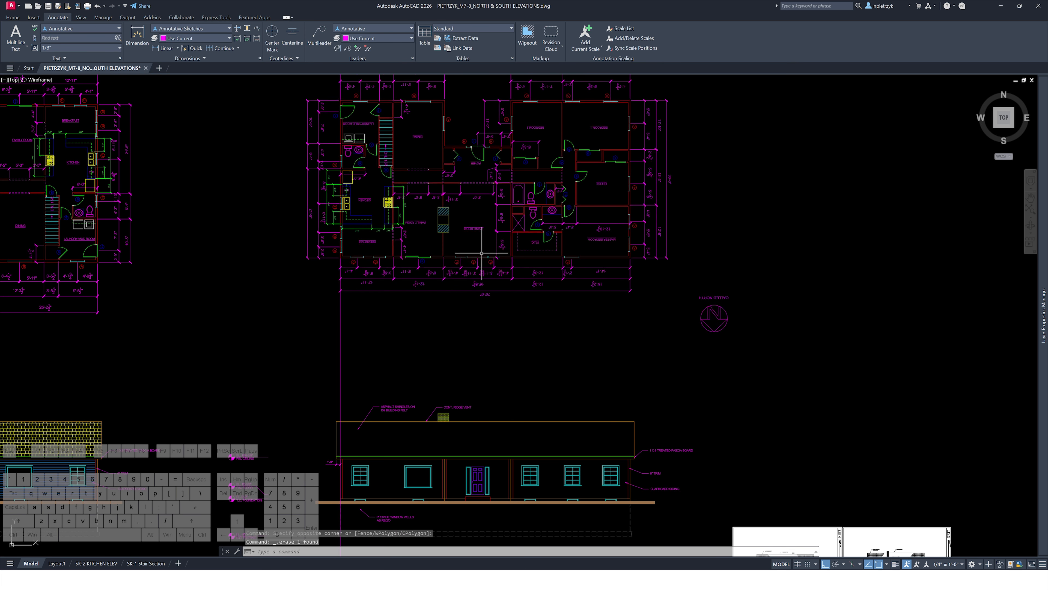
pyautogui.moveTo(547, 354); pyautogui.dragTo(562, 178, button='middle')
pyautogui.scroll(4, 493, 314)
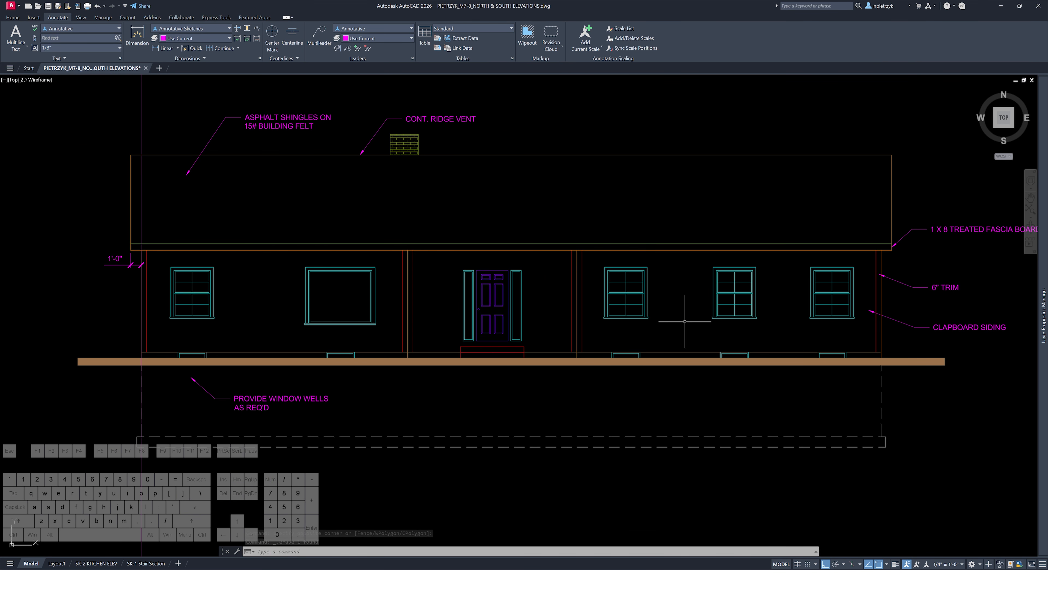
pyautogui.click(862, 326)
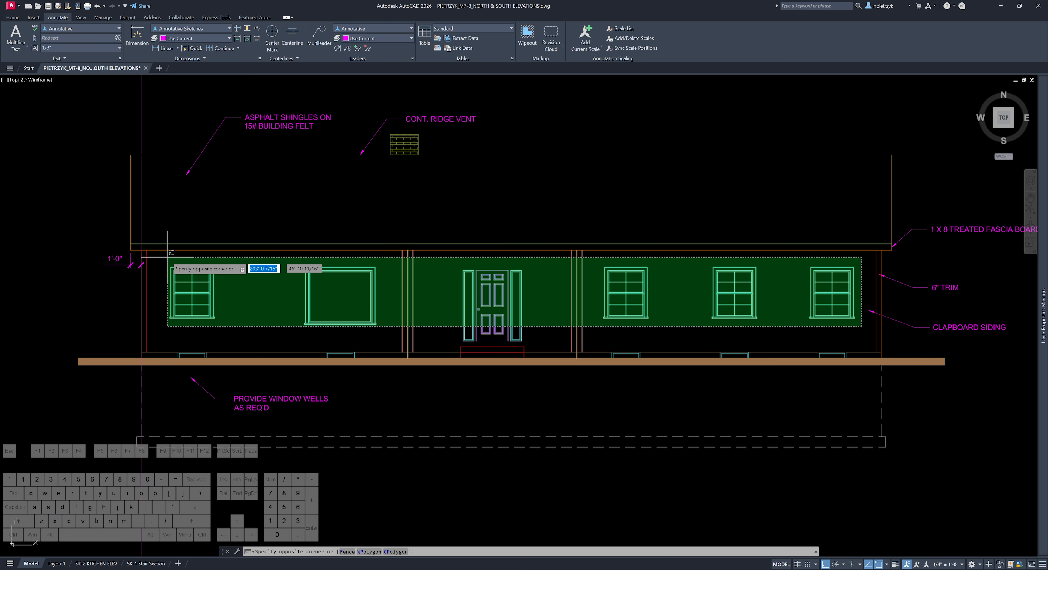
pyautogui.click(161, 252)
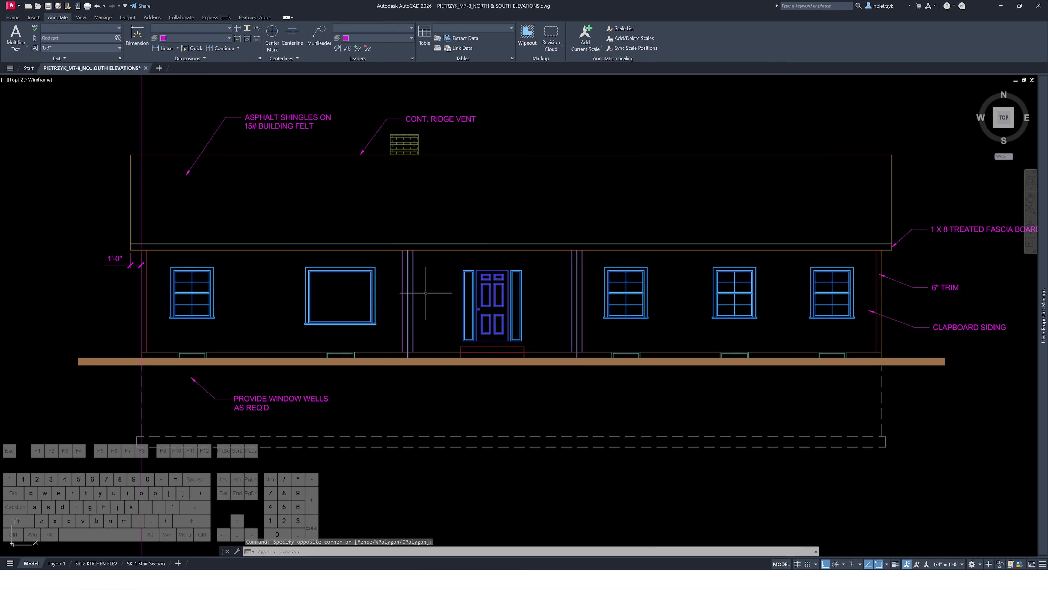
pyautogui.press('Delete')
pyautogui.click(573, 386)
pyautogui.press('Delete')
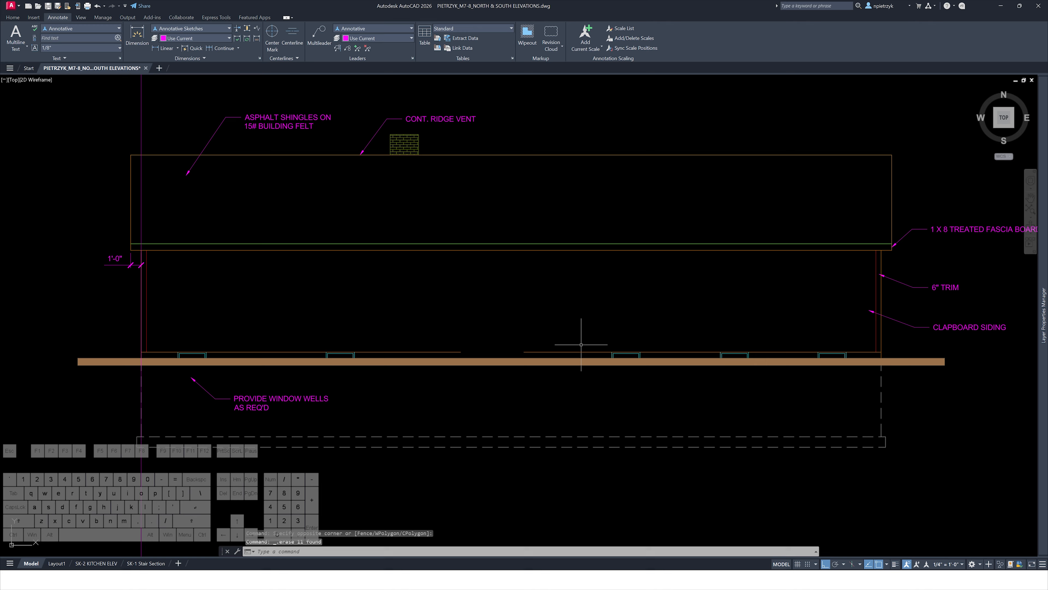
# Delete the foundation window wells along the base of the mirrored elevation
pyautogui.click(570, 324)
pyautogui.click(850, 416)
pyautogui.press('Delete')
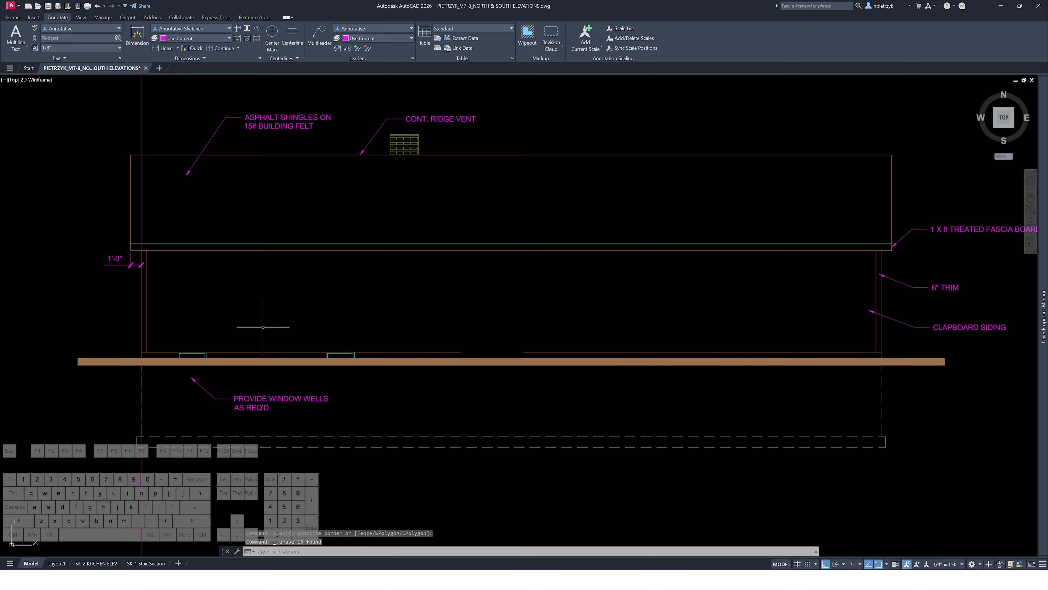
pyautogui.click(164, 331)
pyautogui.click(381, 378)
pyautogui.press('Delete')
# Delete the vertical alignment ray running through the elevation's left wall
pyautogui.scroll(-3, 381, 366)
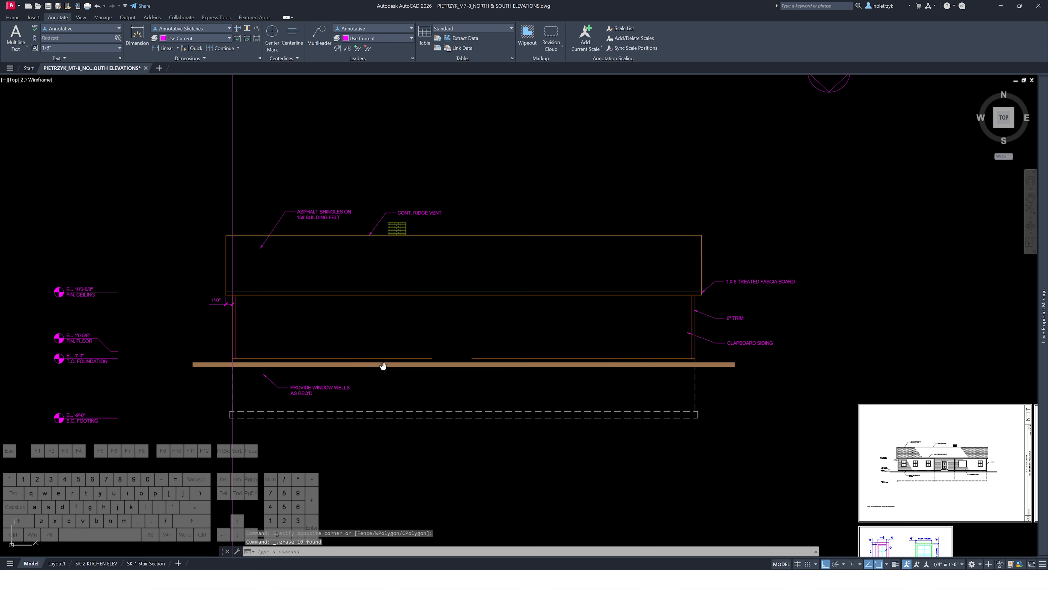
pyautogui.moveTo(381, 365); pyautogui.dragTo(406, 306, button='middle')
pyautogui.click(317, 401)
pyautogui.click(246, 402)
pyautogui.press('Delete')
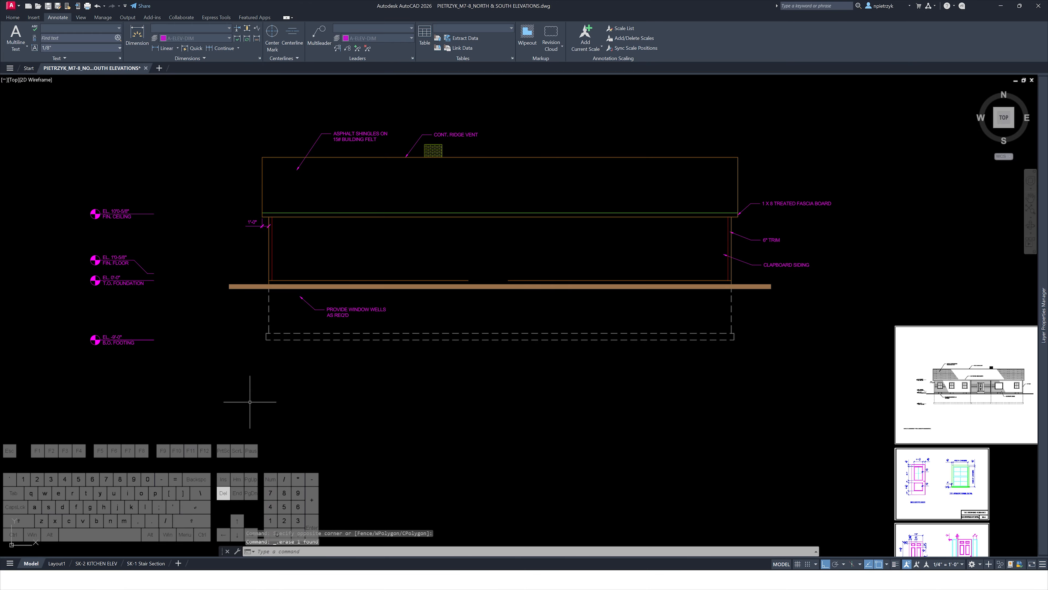
# Compare with the reference north elevation, then delete the brick hatch from the chimney
pyautogui.moveTo(353, 360); pyautogui.dragTo(367, 415, button='middle')
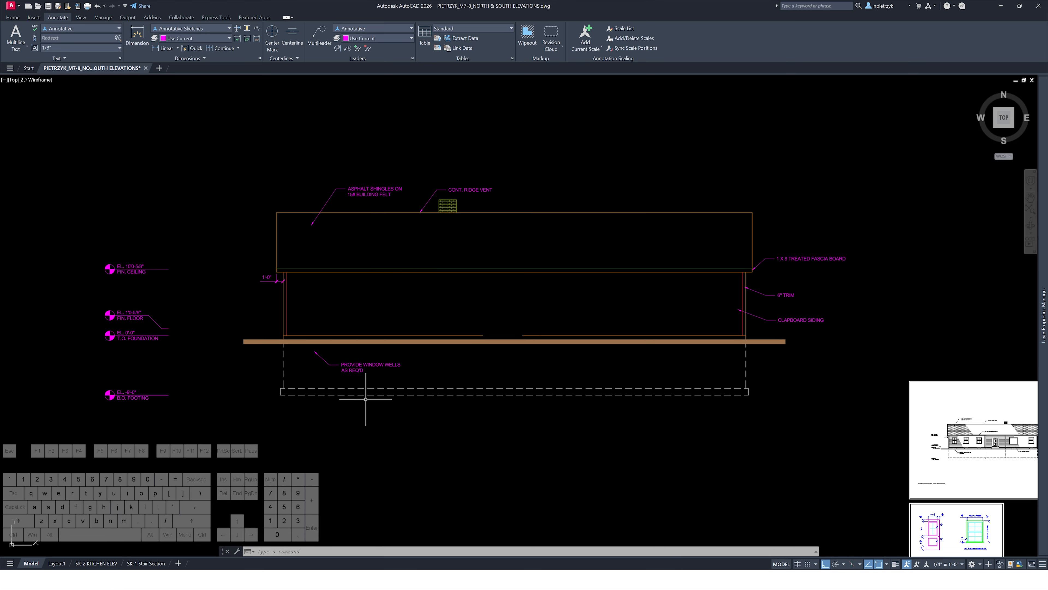
pyautogui.moveTo(644, 412); pyautogui.dragTo(286, 340, button='middle')
pyautogui.scroll(-1, 286, 340)
pyautogui.scroll(4, 607, 359)
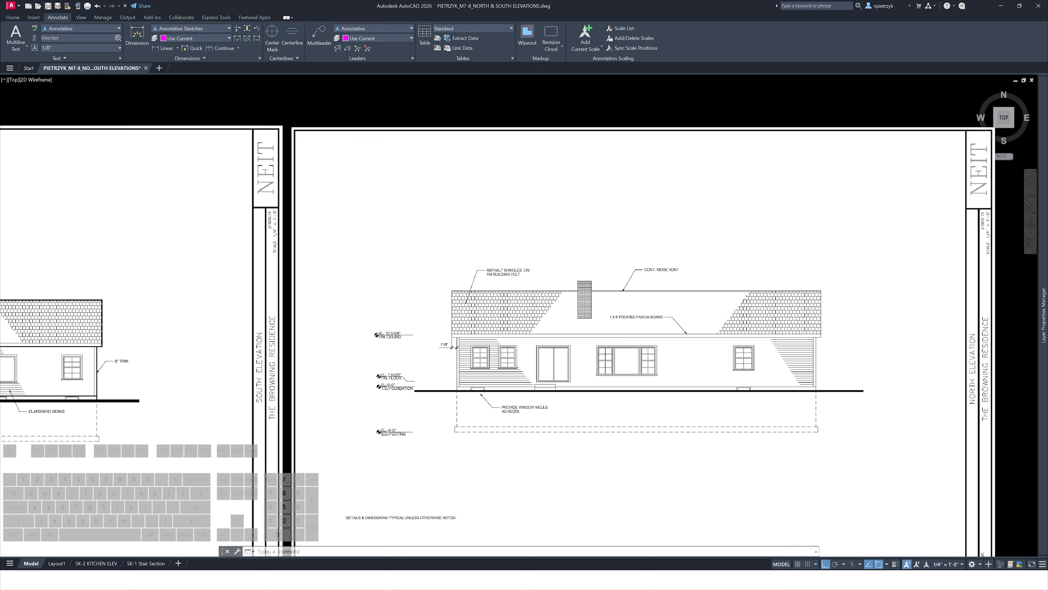
pyautogui.scroll(2, 586, 305)
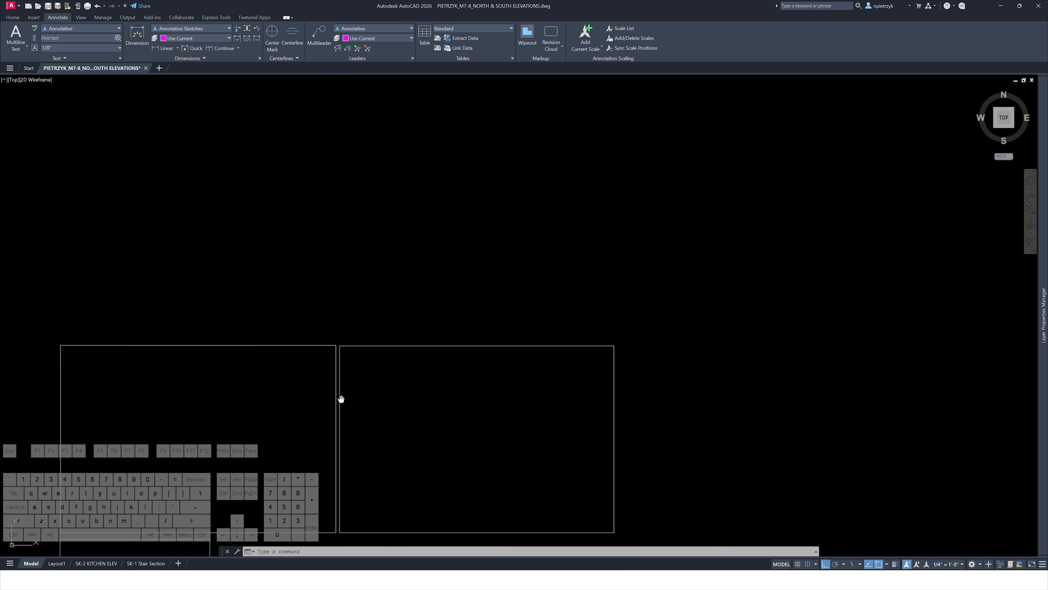
pyautogui.scroll(-6, 726, 413)
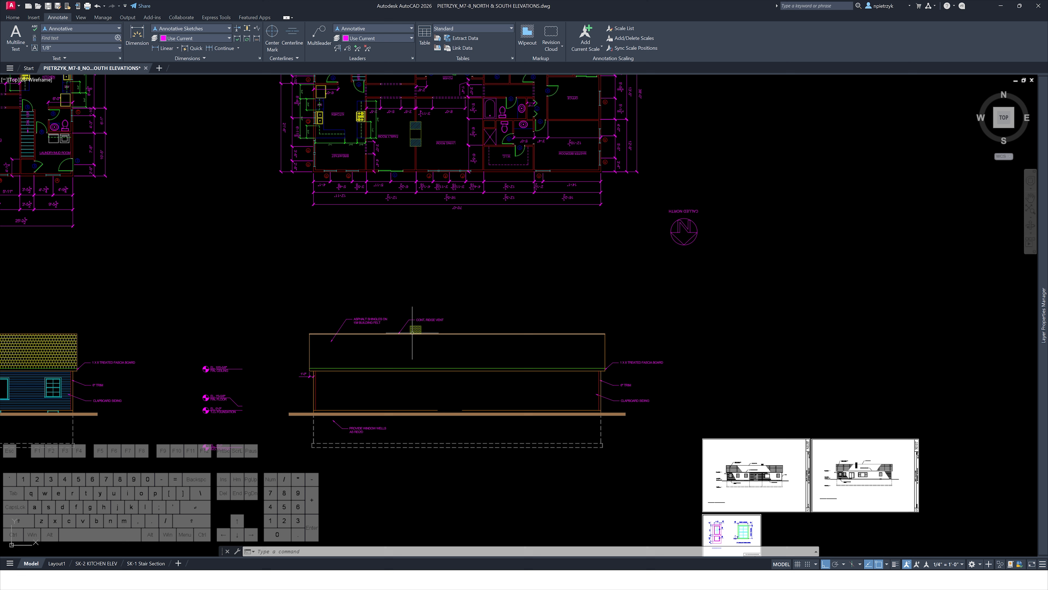
pyautogui.scroll(8, 413, 333)
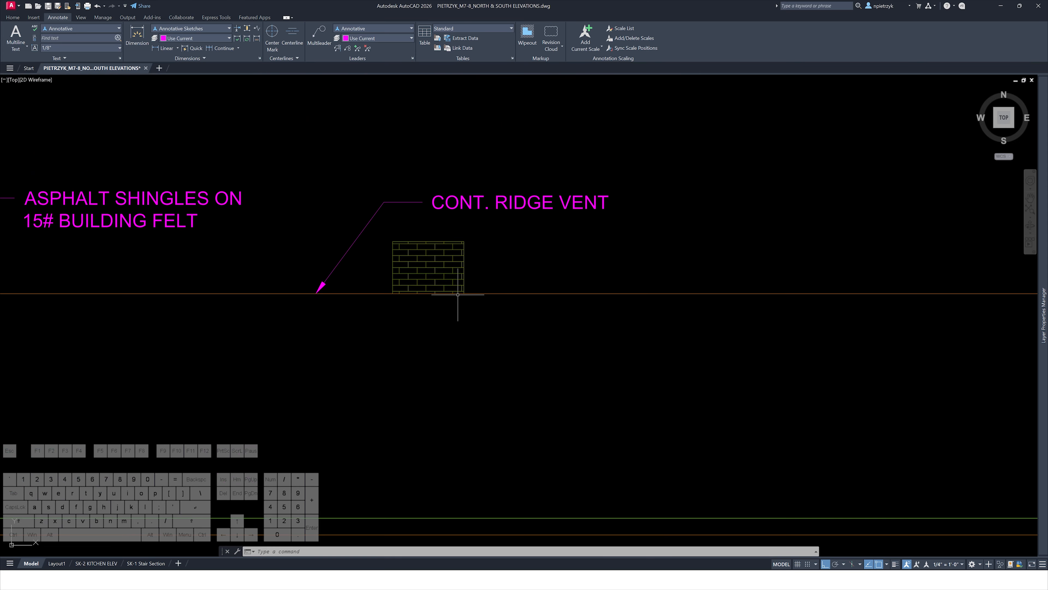
pyautogui.click(445, 275)
pyautogui.click(430, 263)
pyautogui.press('Delete')
pyautogui.scroll(-6, 462, 299)
pyautogui.moveTo(510, 302); pyautogui.dragTo(607, 564, button='middle')
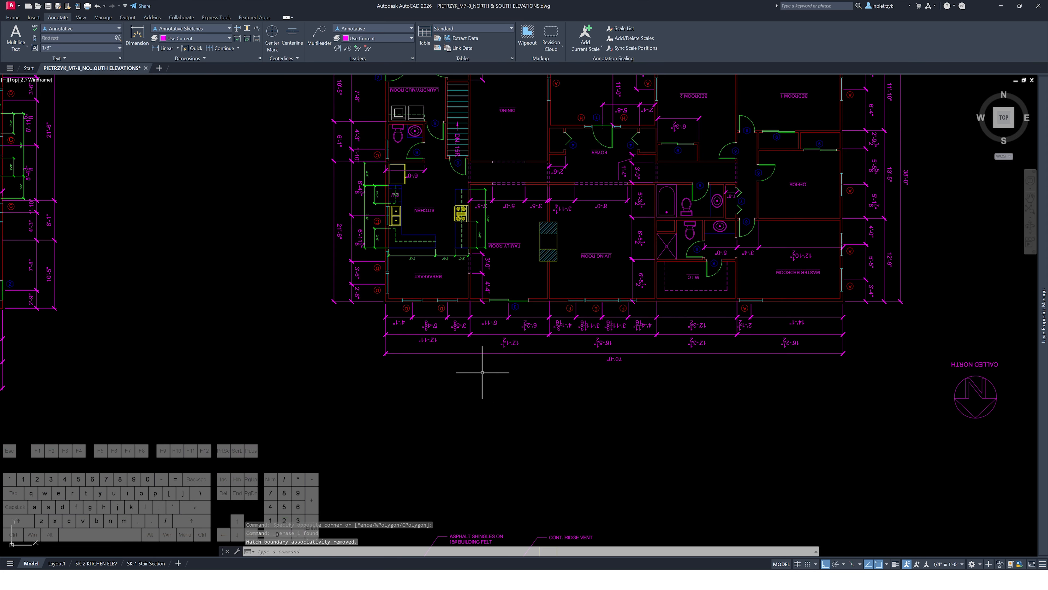
# Draw a vertical alignment ray down from the edge of window well G on the rotated floor plan
pyautogui.moveTo(506, 201); pyautogui.dragTo(516, 478, button='middle')
pyautogui.moveTo(484, 255); pyautogui.dragTo(468, 416, button='middle')
pyautogui.scroll(6, 399, 220)
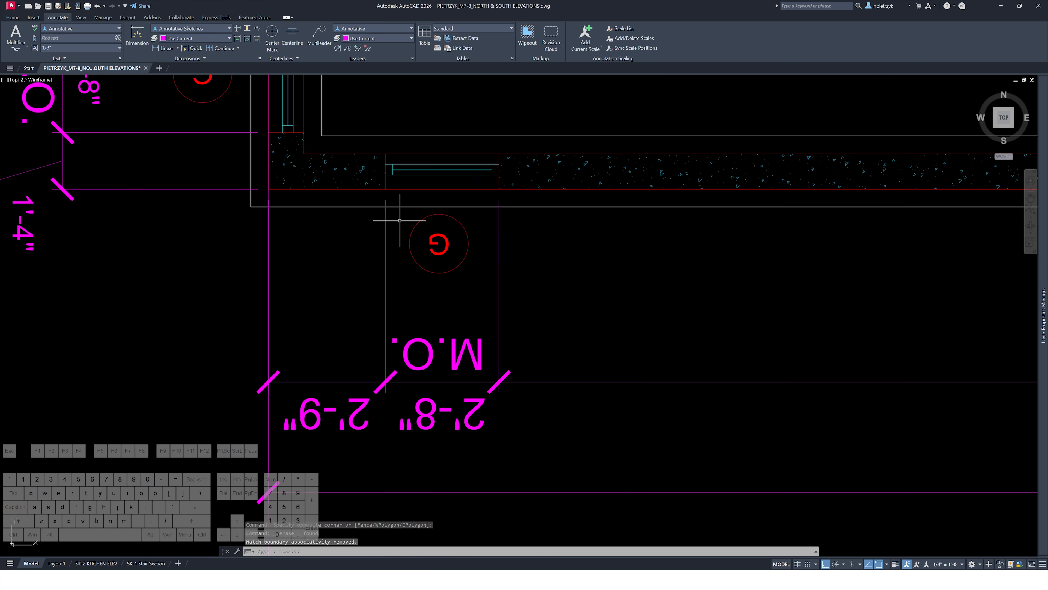
pyautogui.press('Escape')
pyautogui.write('ray')
pyautogui.press('space')
pyautogui.scroll(4, 392, 200)
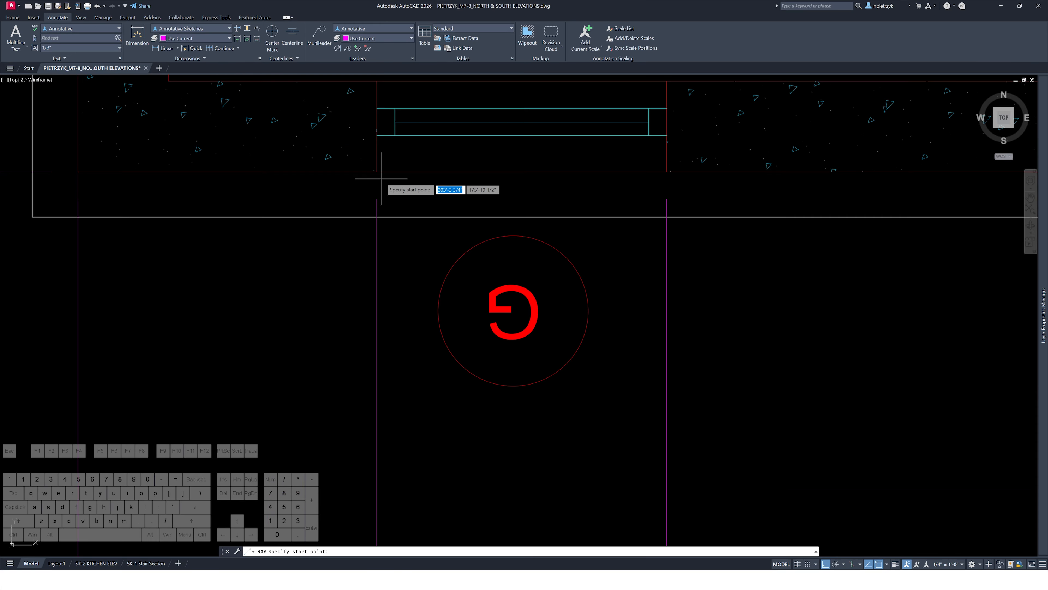
pyautogui.click(376, 172)
pyautogui.click(331, 258)
pyautogui.press('Escape')
# Copy a foundation window well along the elevation's base so it aligns with the new ray
pyautogui.scroll(-6, 329, 293)
pyautogui.moveTo(743, 315); pyautogui.dragTo(220, 316, button='middle')
pyautogui.moveTo(805, 310); pyautogui.dragTo(215, 313, button='middle')
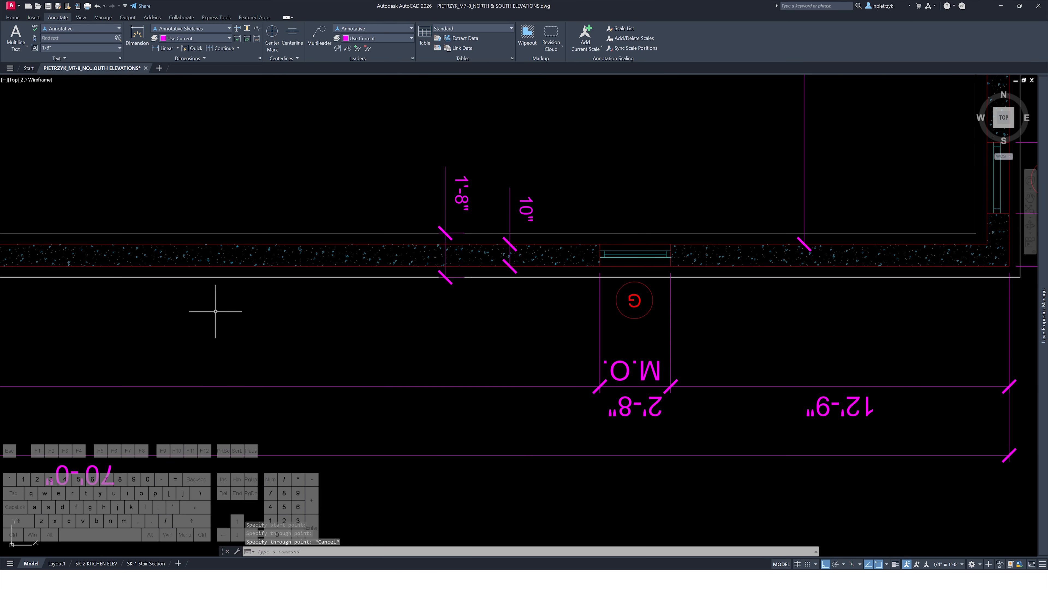
pyautogui.scroll(2, 606, 269)
pyautogui.press('Escape')
pyautogui.scroll(-10, 620, 289)
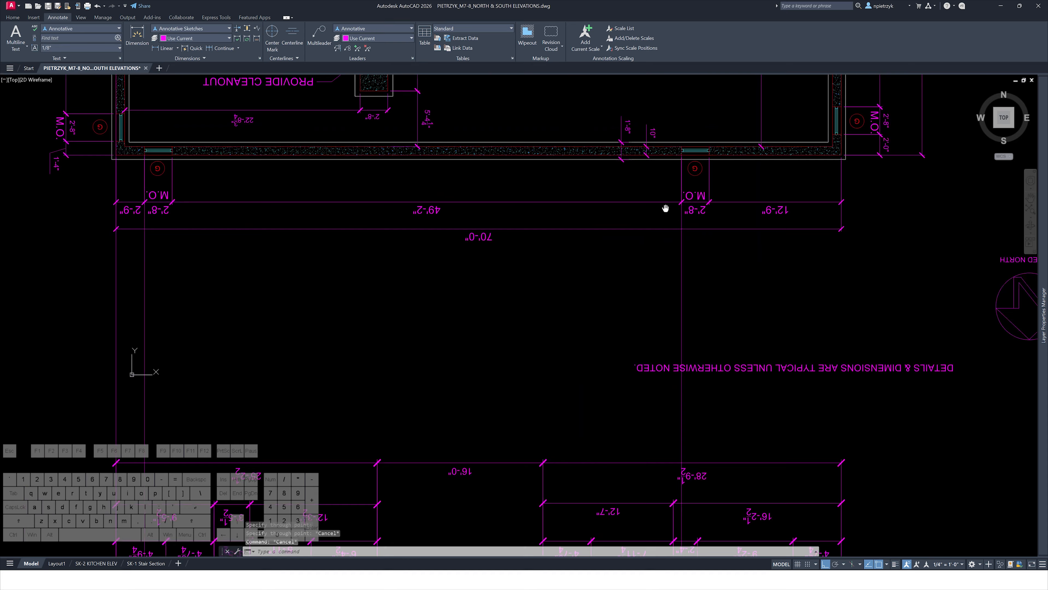
pyautogui.scroll(10, 659, 373)
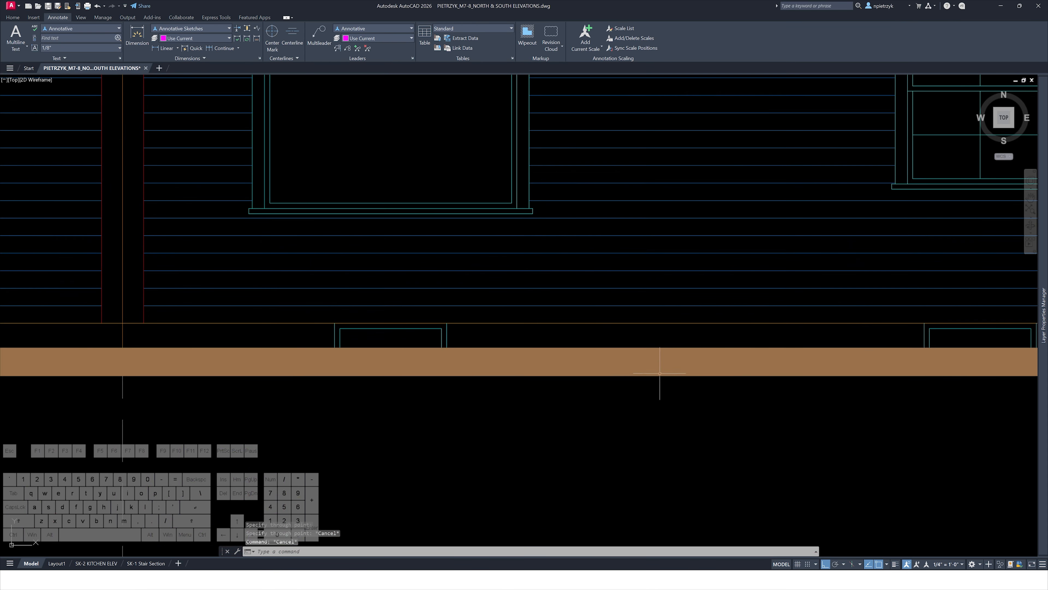
pyautogui.click(869, 312)
pyautogui.moveTo(892, 326); pyautogui.dragTo(287, 297, button='middle')
pyautogui.click(476, 365)
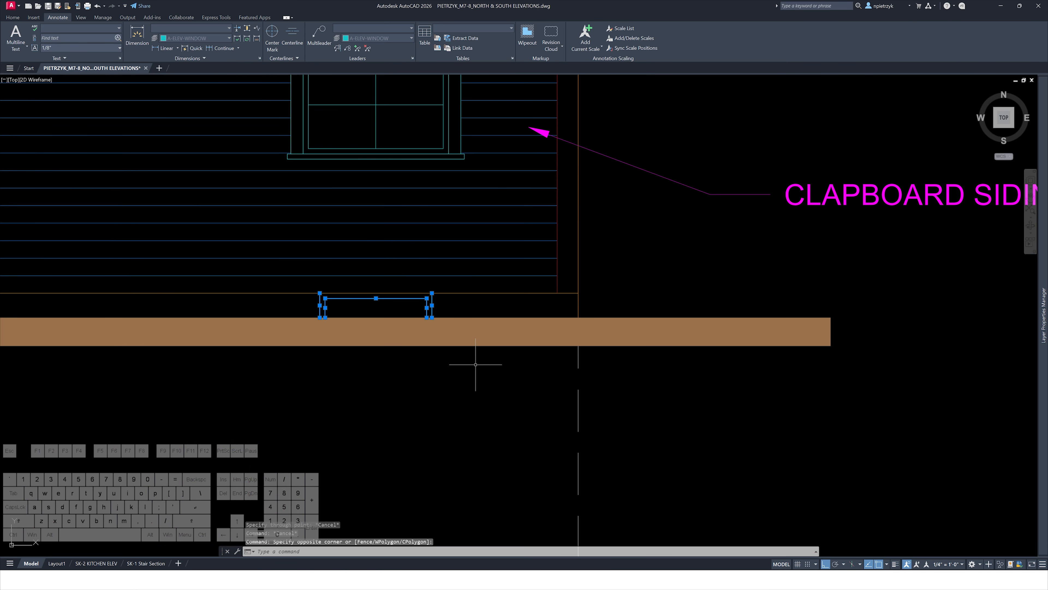
pyautogui.write('co')
pyautogui.press('Return')
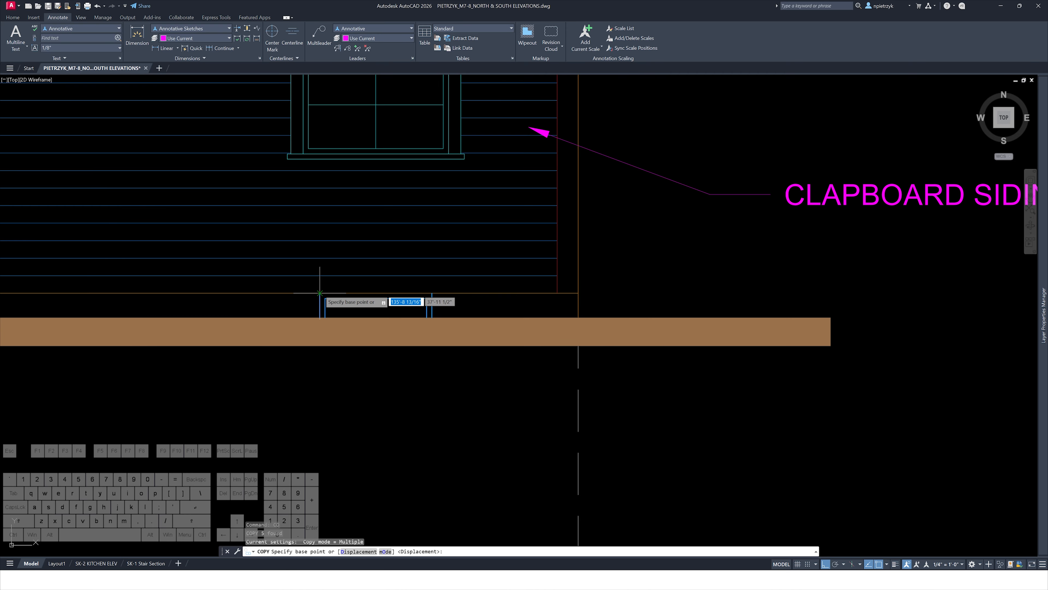
pyautogui.click(320, 293)
pyautogui.scroll(-8, 227, 300)
pyautogui.scroll(7, 517, 306)
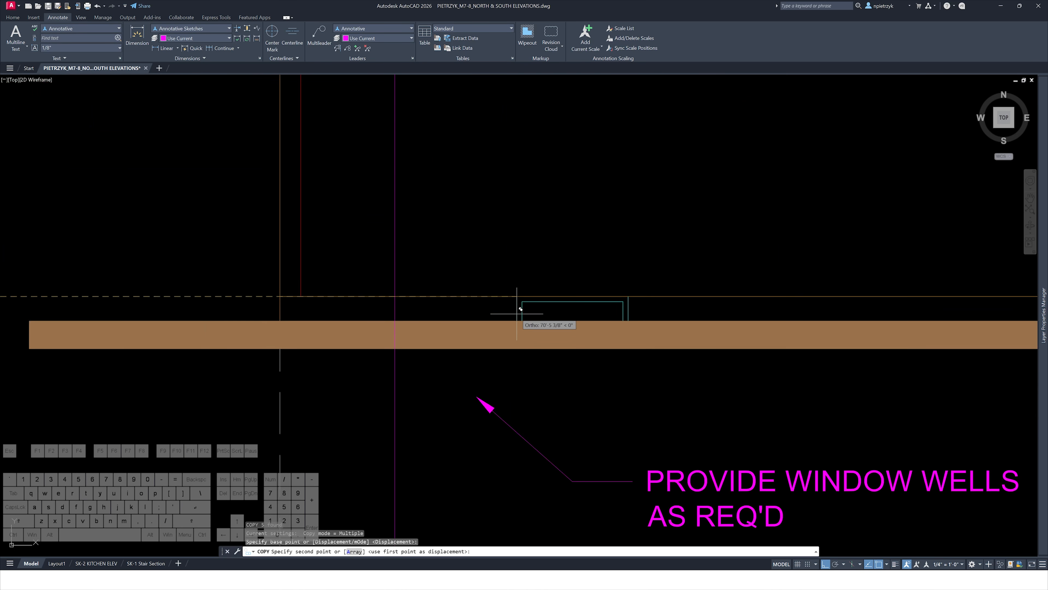
pyautogui.click(401, 296)
pyautogui.scroll(-4, 460, 306)
pyautogui.moveTo(592, 305); pyautogui.dragTo(175, 293, button='middle')
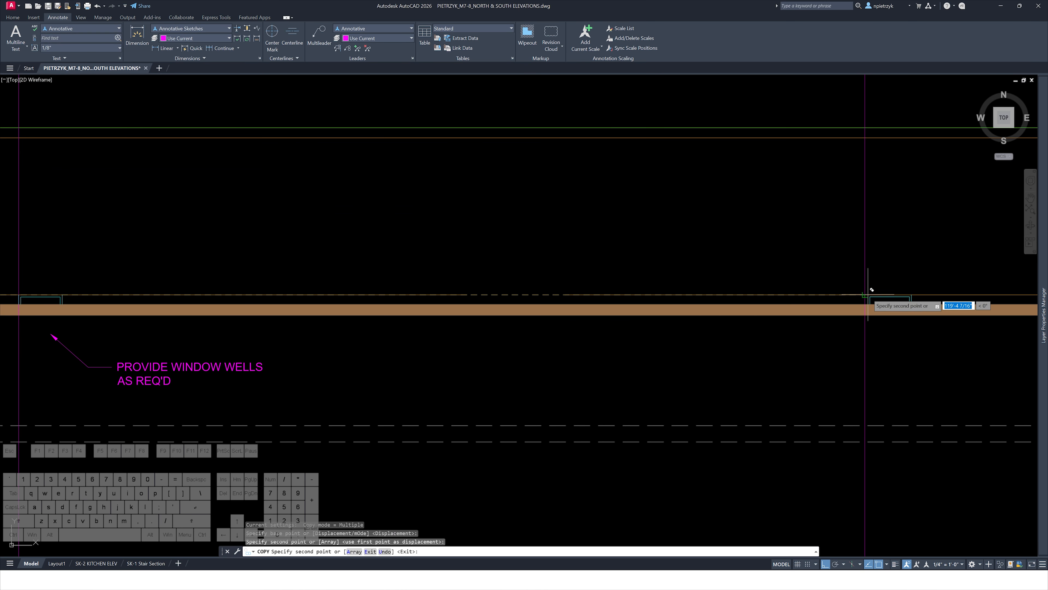
pyautogui.press('Escape')
pyautogui.press('Escape')
# Delete a leftover line segment along the base of the elevation
pyautogui.scroll(-2, 603, 306)
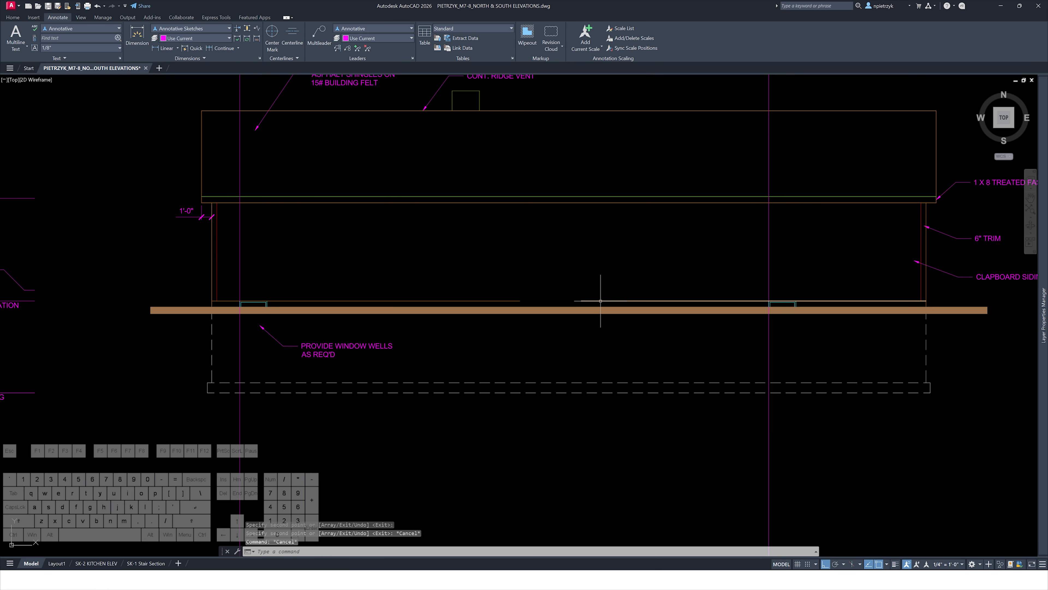
pyautogui.click(601, 301)
pyautogui.press('Delete')
pyautogui.click(520, 295)
pyautogui.click(520, 300)
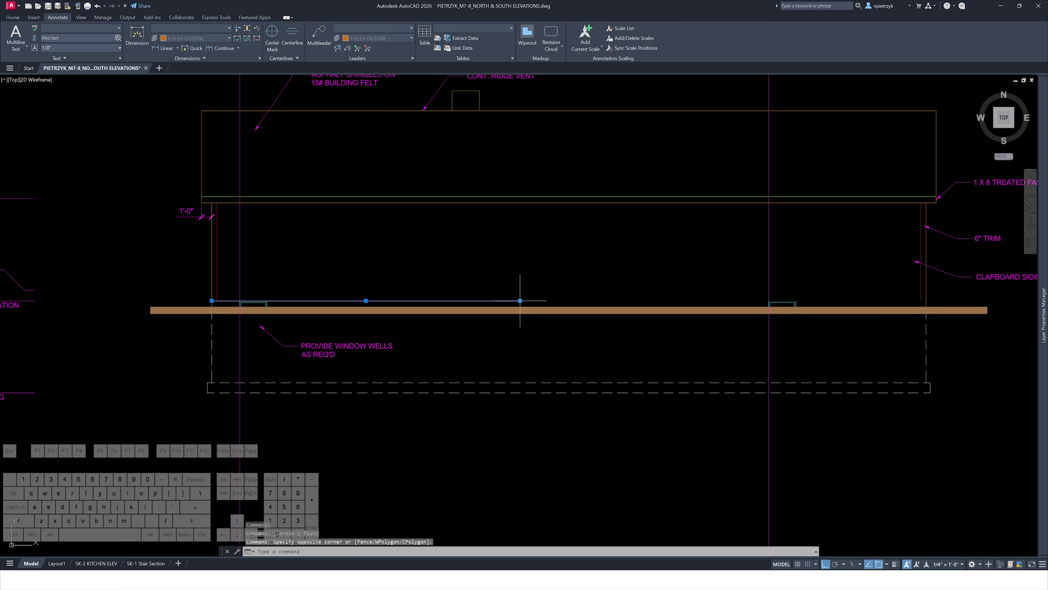
pyautogui.click(520, 300)
pyautogui.press('Escape')
pyautogui.press('Escape')
# Save the drawing
pyautogui.scroll(-2, 707, 271)
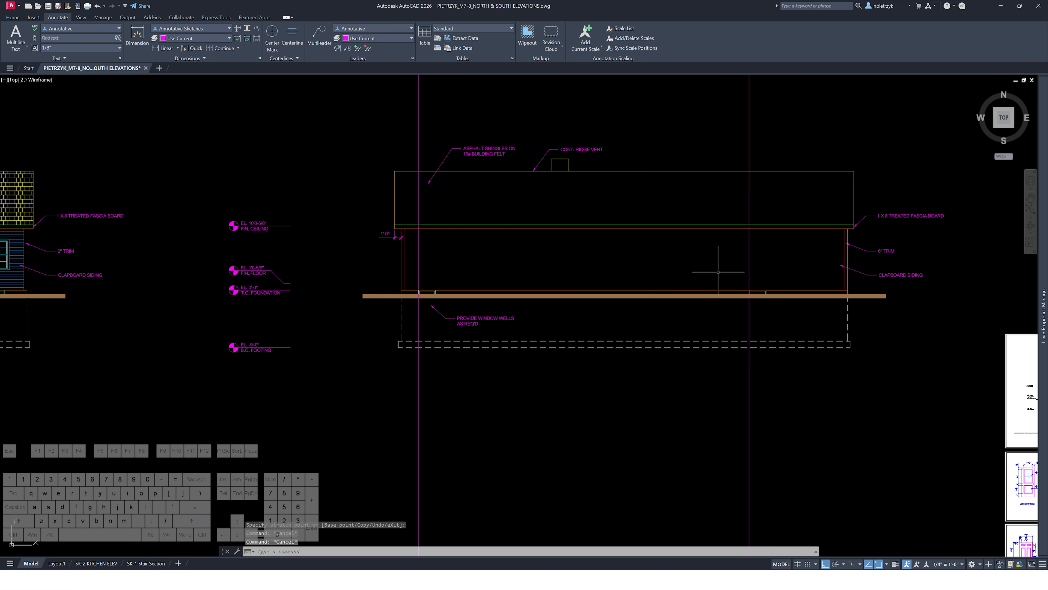
pyautogui.moveTo(715, 275); pyautogui.dragTo(681, 320, button='middle')
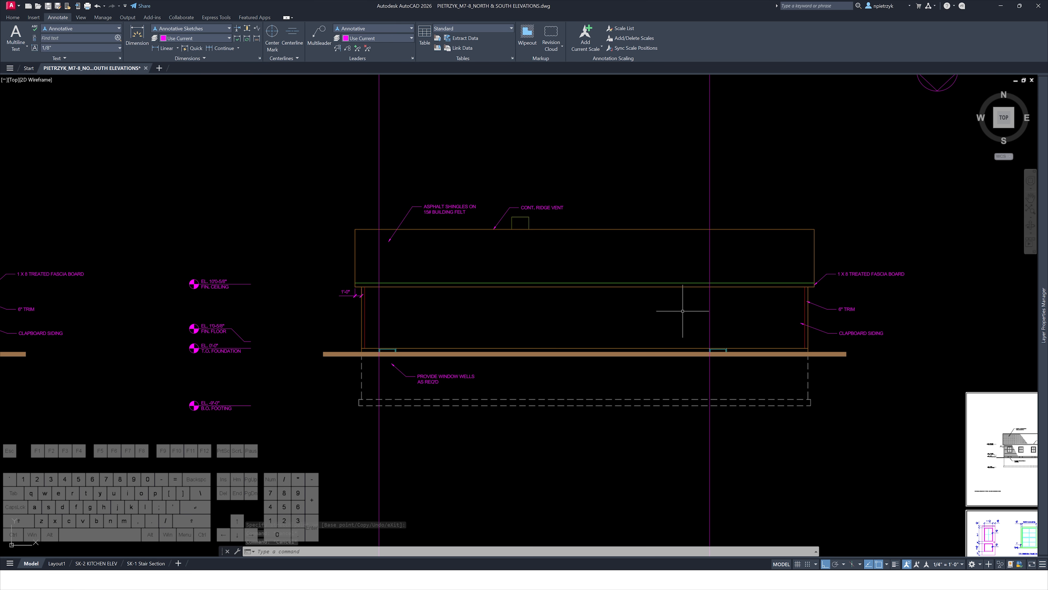
pyautogui.click(48, 6)
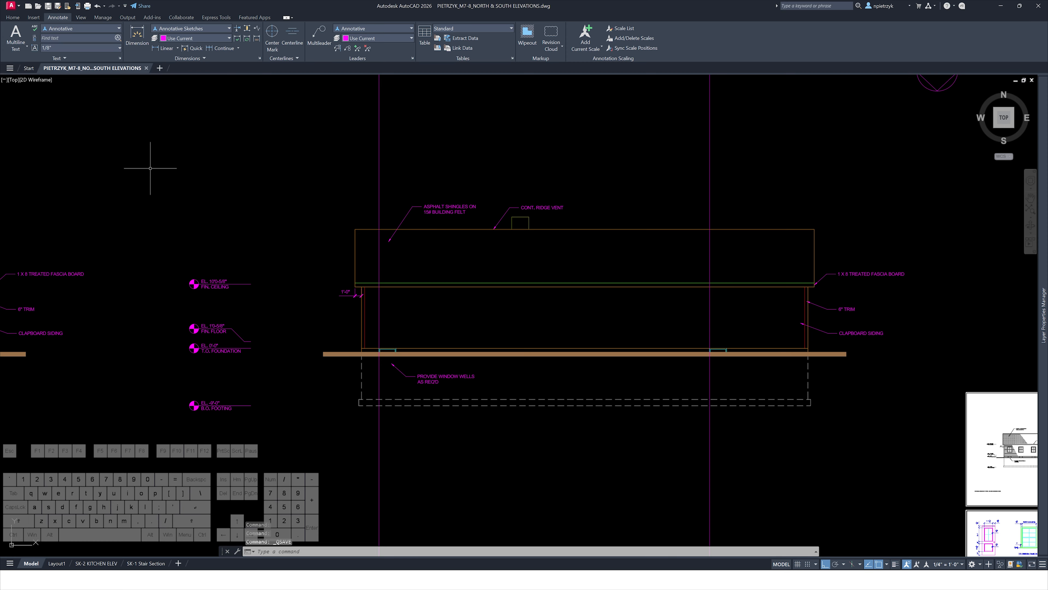
# Delete the vertical alignment rays crossing the elevation
pyautogui.moveTo(800, 455); pyautogui.dragTo(750, 444, button='middle')
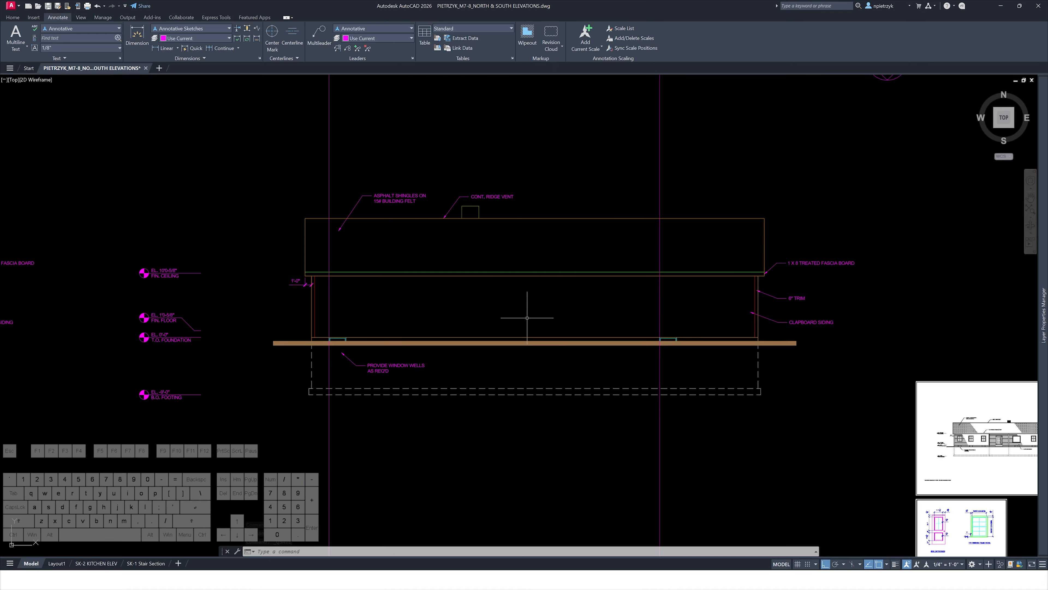
pyautogui.click(290, 133)
pyautogui.press('Delete')
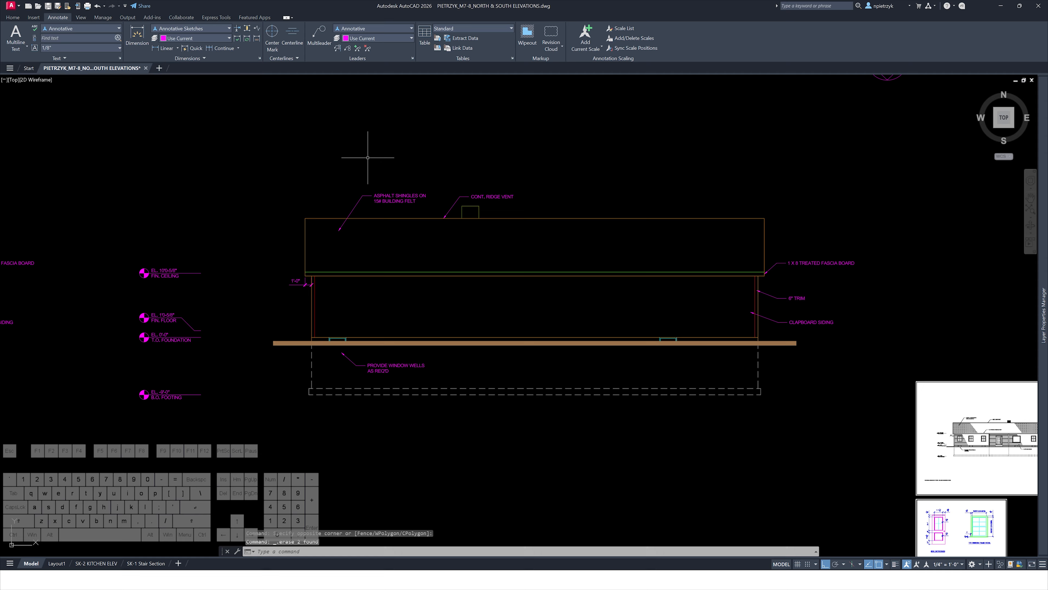
# Compare the elevation with the reference south elevation sheet
pyautogui.scroll(-2, 433, 186)
pyautogui.scroll(8, 724, 375)
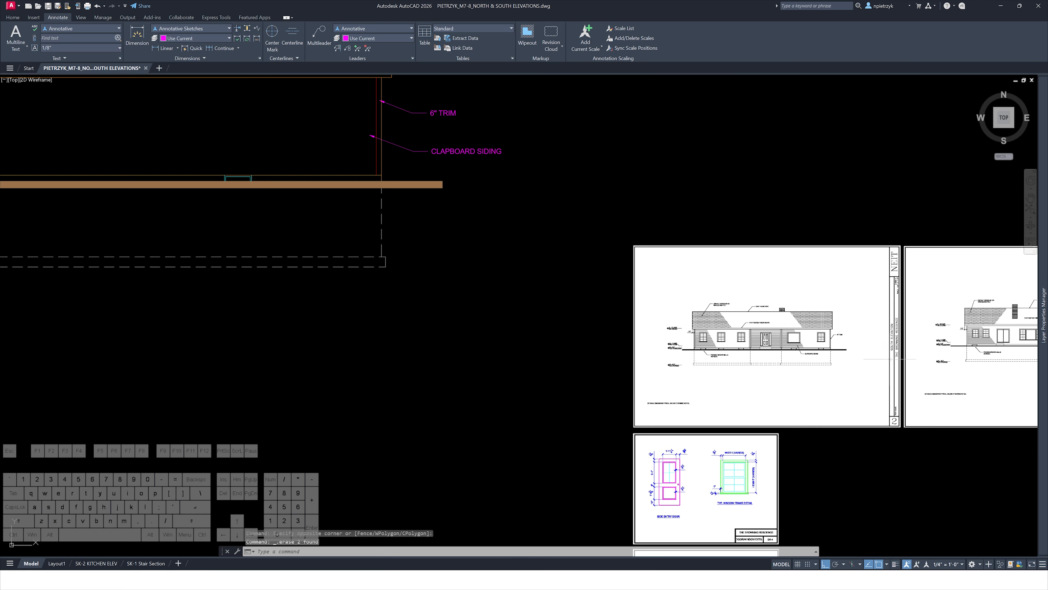
pyautogui.scroll(2, 700, 306)
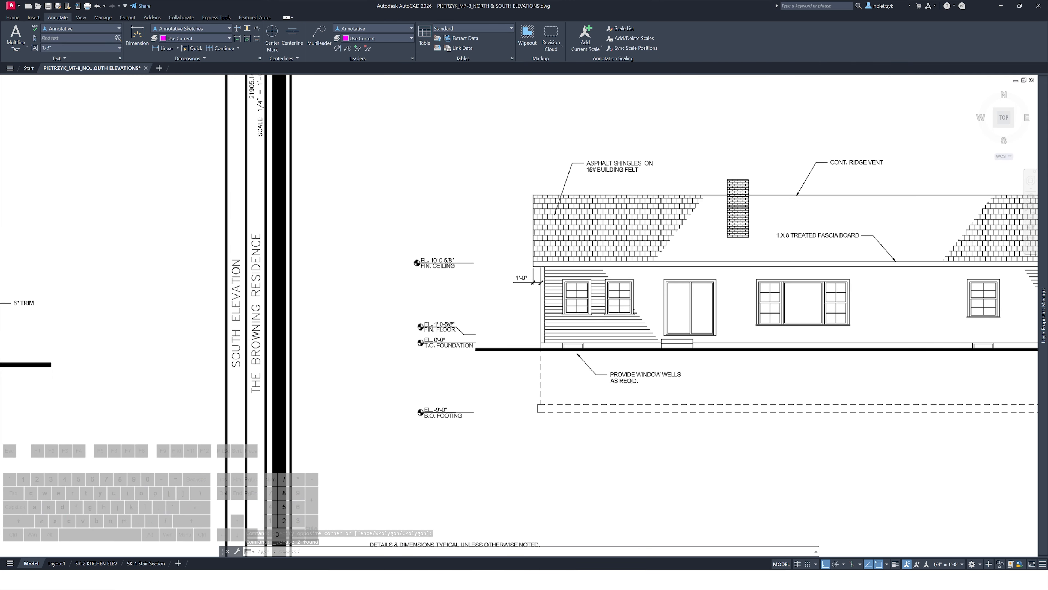
pyautogui.scroll(3, 604, 299)
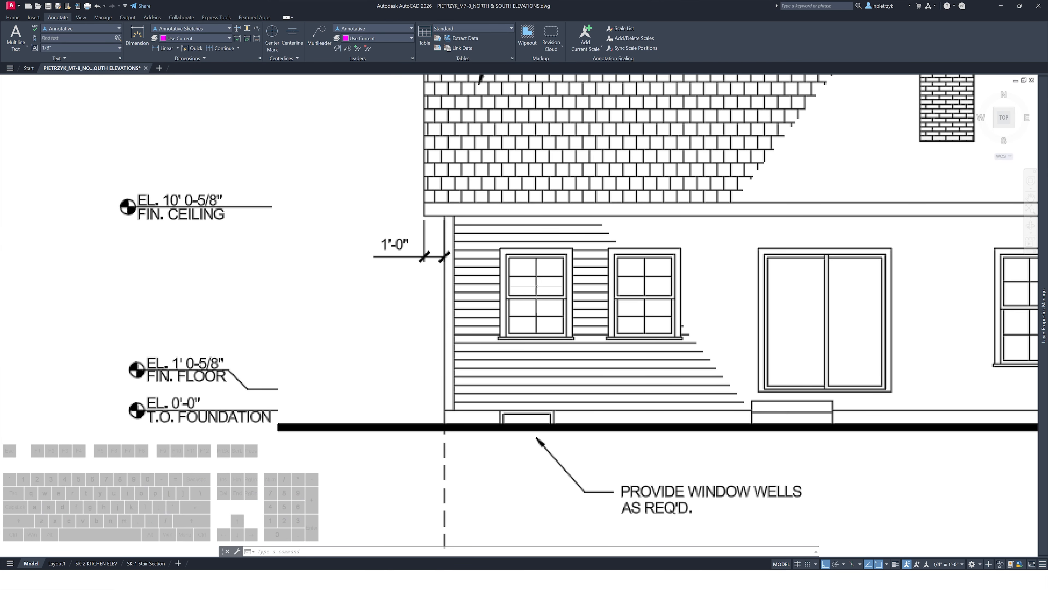
pyautogui.scroll(-10, 536, 286)
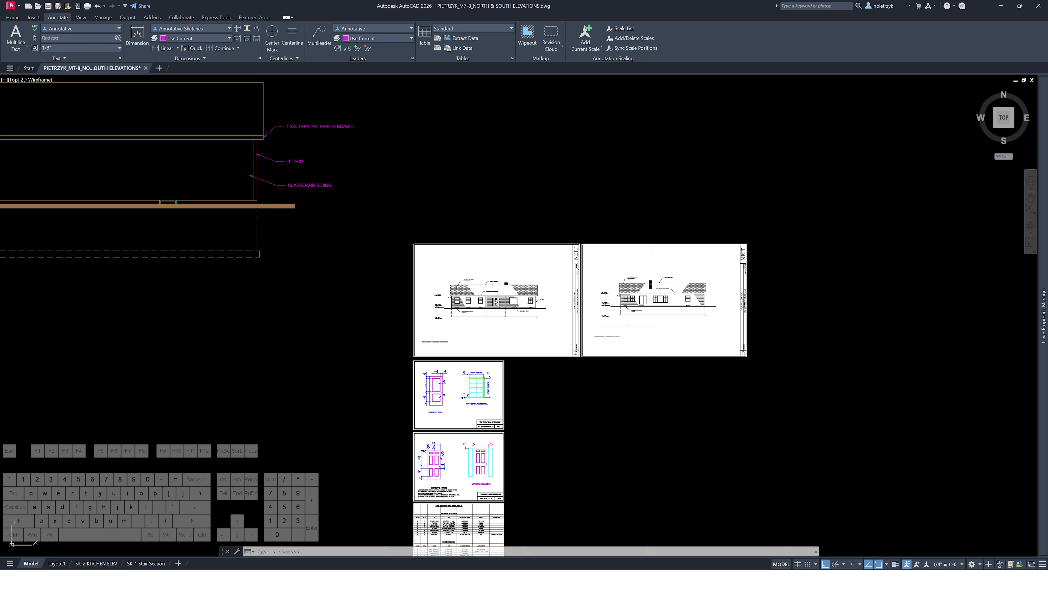
pyautogui.scroll(-4, 626, 411)
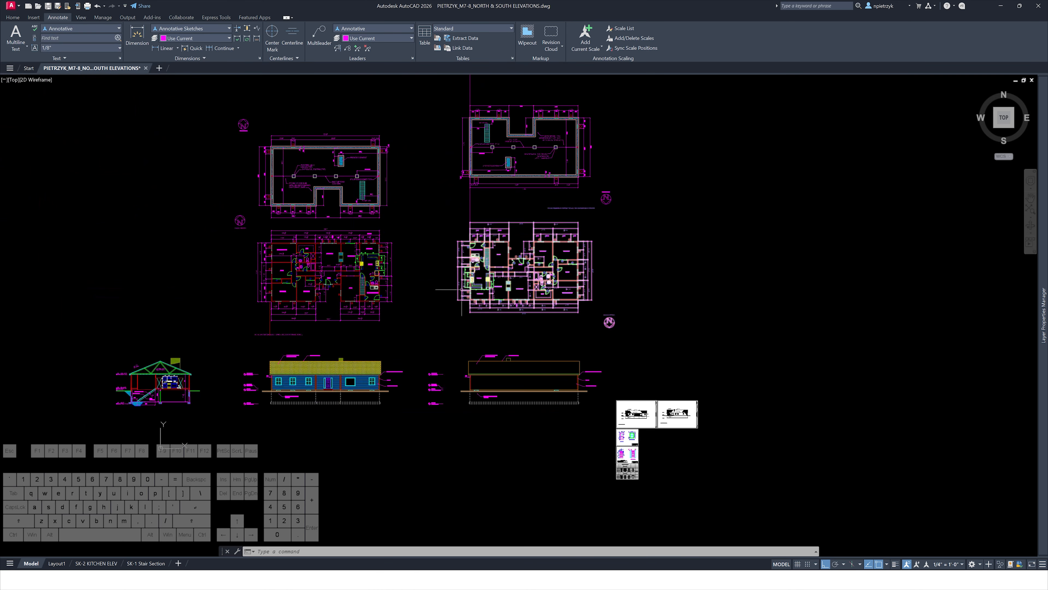
pyautogui.scroll(7, 496, 300)
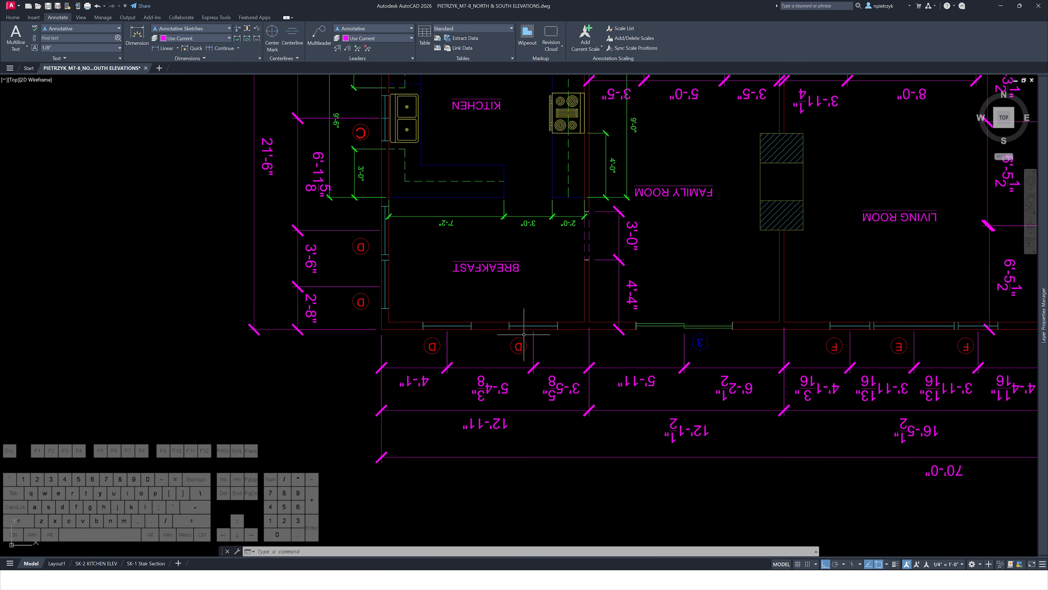
# Draw vertical alignment rays down from both edges of the breakfast room window on the rotated plan
pyautogui.scroll(-2, 511, 334)
pyautogui.write('ray')
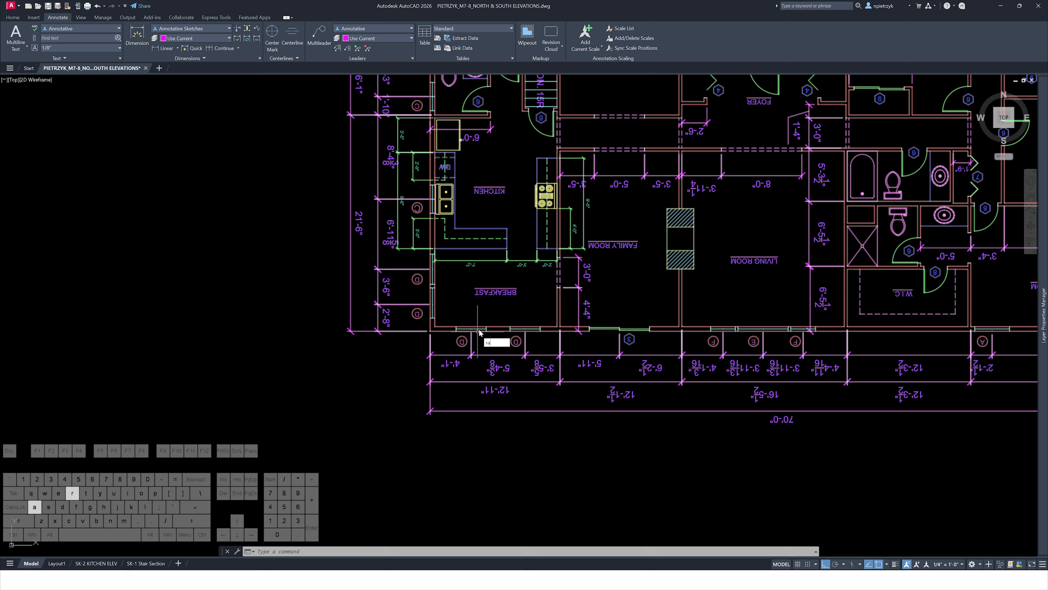
pyautogui.press('Return')
pyautogui.scroll(5, 463, 338)
pyautogui.click(508, 308)
pyautogui.click(525, 400)
pyautogui.press('space')
pyautogui.press('space')
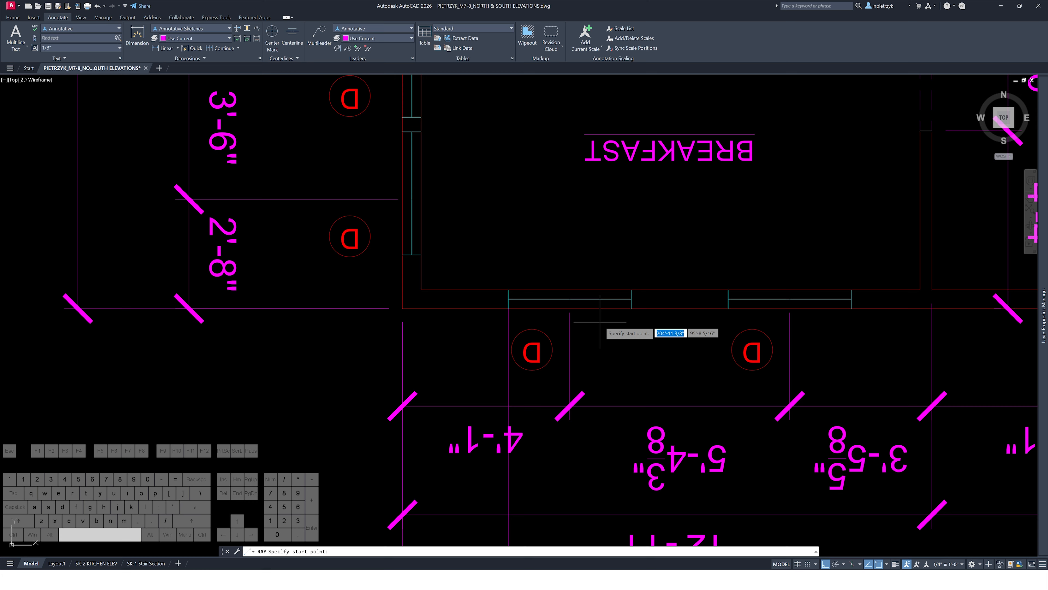
pyautogui.click(631, 308)
pyautogui.click(638, 359)
pyautogui.press('space')
pyautogui.press('space')
# Draw a ray from the next window's edge and delete it again
pyautogui.click(726, 308)
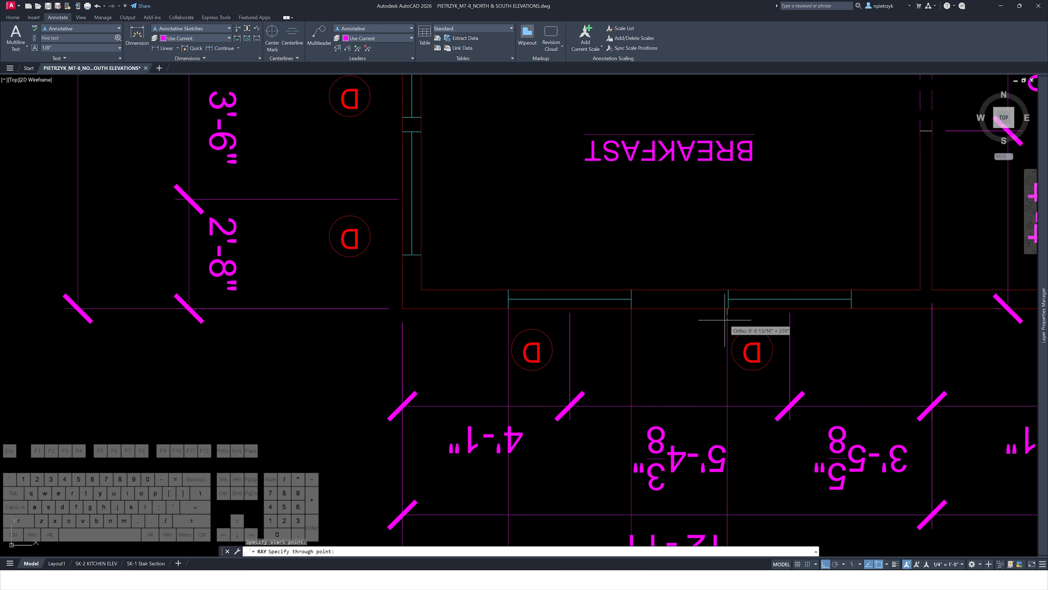
pyautogui.click(723, 357)
pyautogui.press('Escape')
pyautogui.click(736, 323)
pyautogui.click(700, 312)
pyautogui.press('Delete')
# Draw a vertical alignment ray from the left corner of the next window on the plan
pyautogui.scroll(4, 724, 308)
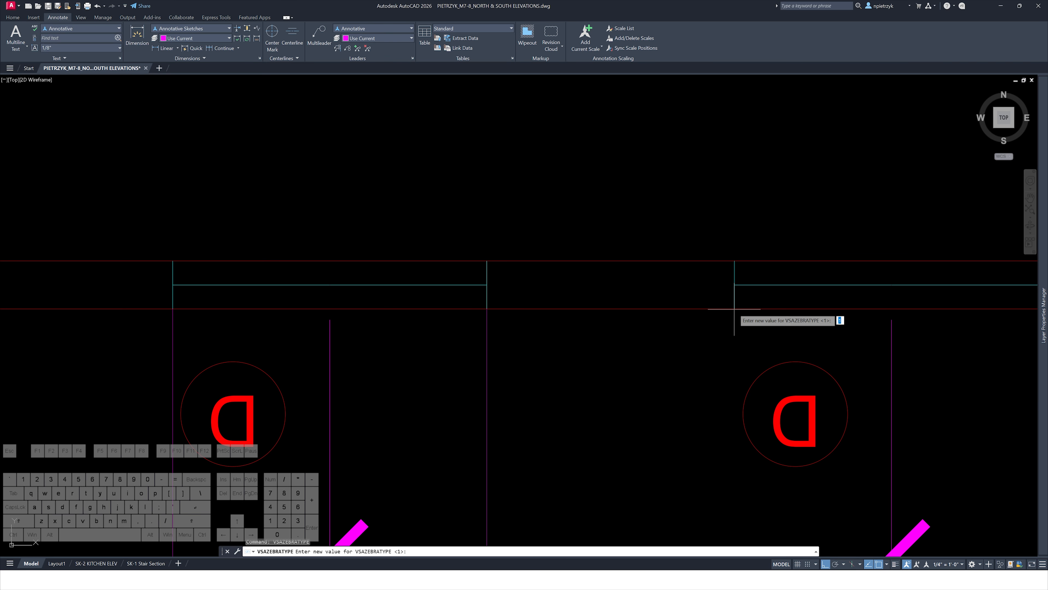
pyautogui.write('ray')
pyautogui.press('space')
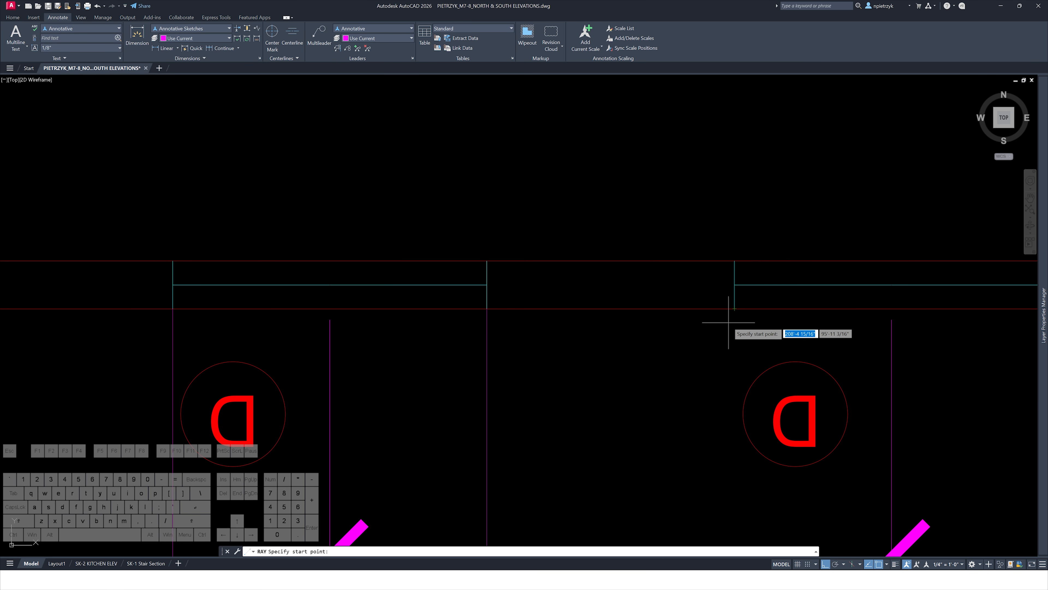
pyautogui.click(734, 308)
pyautogui.click(734, 328)
pyautogui.press('Escape')
pyautogui.scroll(-10, 685, 355)
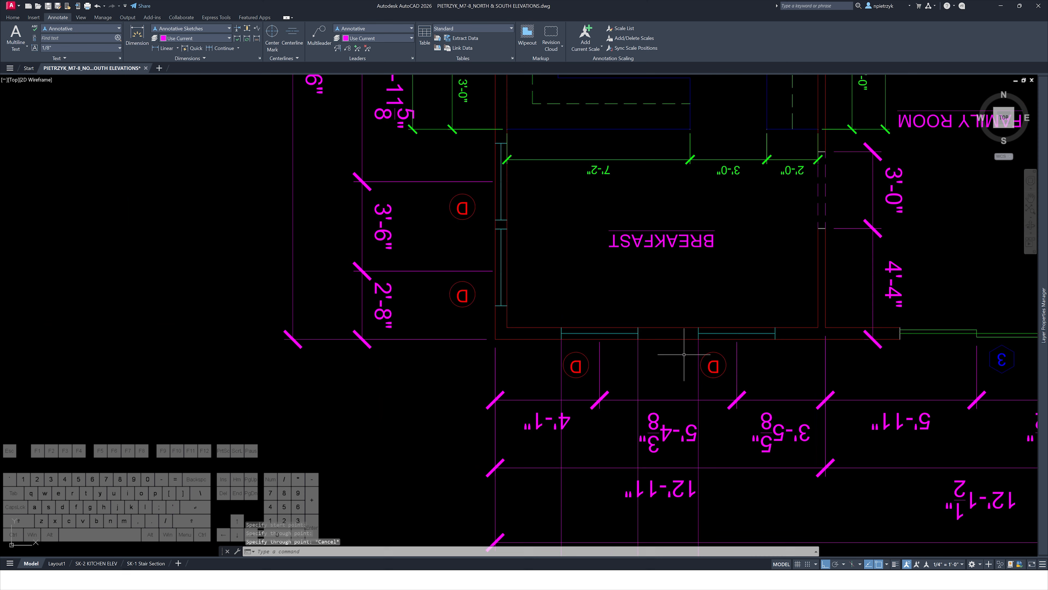
pyautogui.moveTo(765, 371); pyautogui.dragTo(517, 363, button='middle')
pyautogui.moveTo(807, 361); pyautogui.dragTo(808, 362, button='middle')
pyautogui.scroll(3, 808, 362)
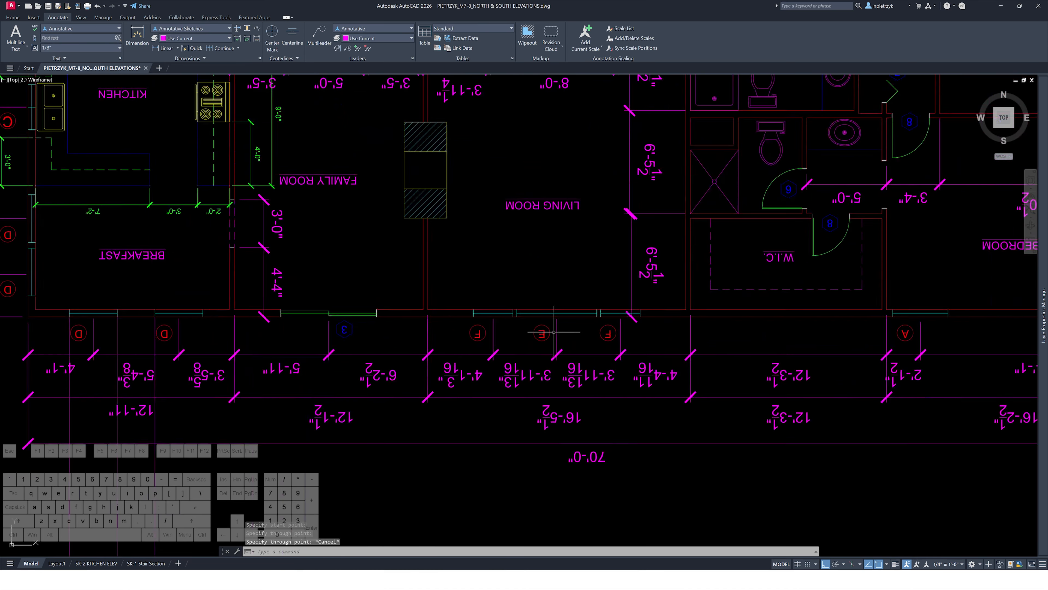
pyautogui.scroll(2, 917, 322)
pyautogui.moveTo(899, 330); pyautogui.dragTo(681, 321, button='middle')
pyautogui.scroll(2, 691, 311)
pyautogui.press('space')
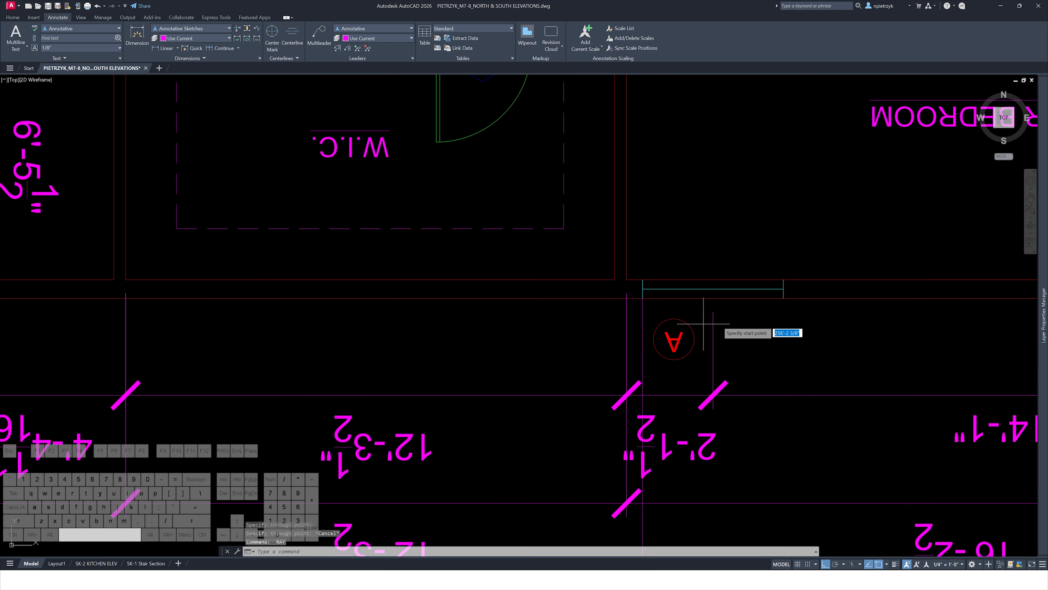
pyautogui.press('Escape')
# Copy the double-hung window to the left end of the south elevation wall, aligned with the alignment ray
pyautogui.scroll(-8, 762, 321)
pyautogui.scroll(-2, 763, 322)
pyautogui.moveTo(759, 418); pyautogui.dragTo(762, 323, button='middle')
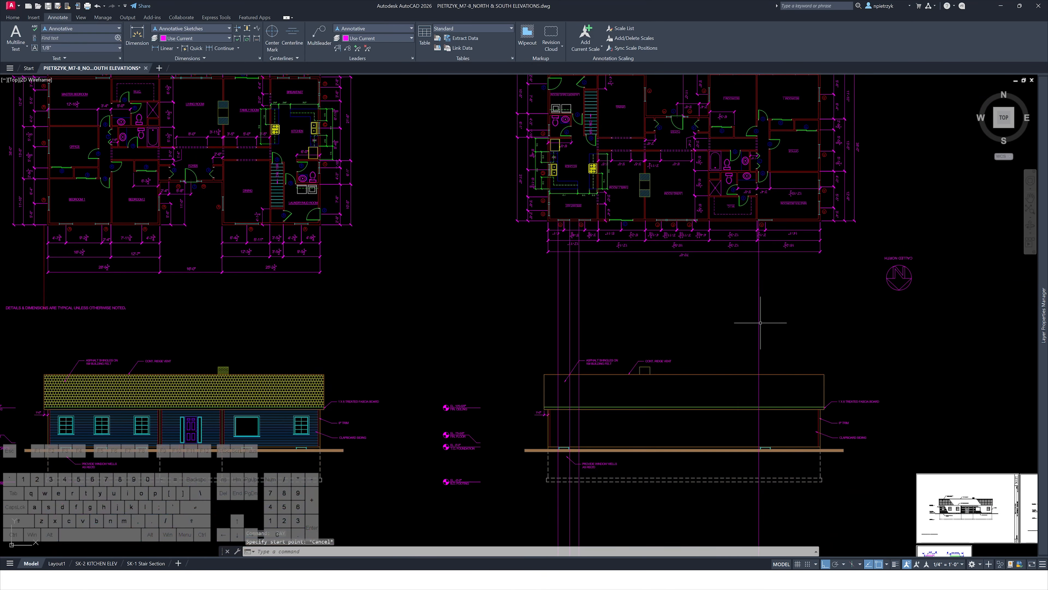
pyautogui.moveTo(608, 393); pyautogui.dragTo(899, 303, button='middle')
pyautogui.scroll(8, 604, 330)
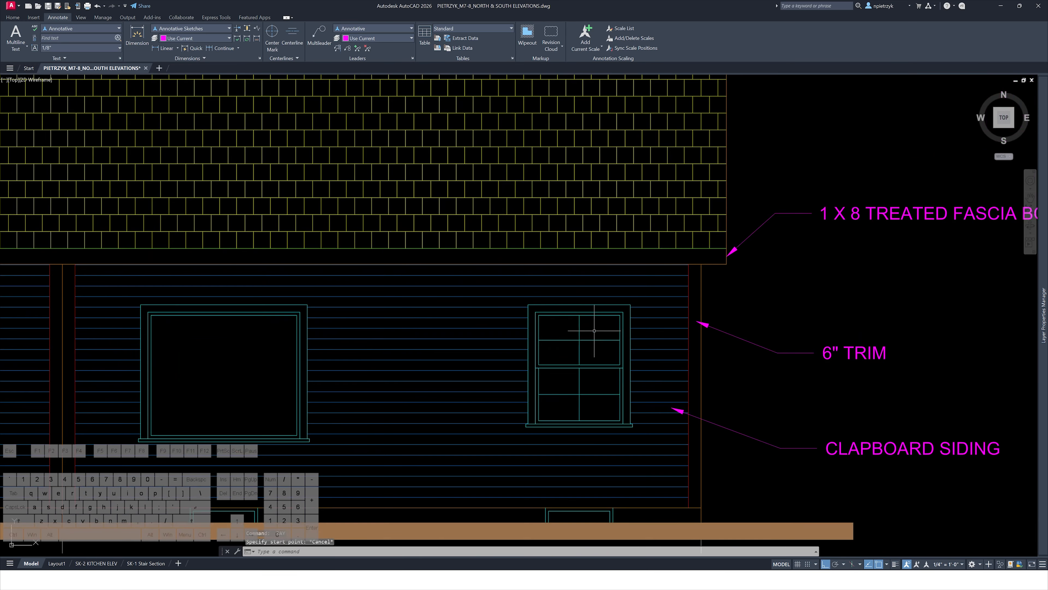
pyautogui.click(522, 302)
pyautogui.click(676, 486)
pyautogui.write('c')
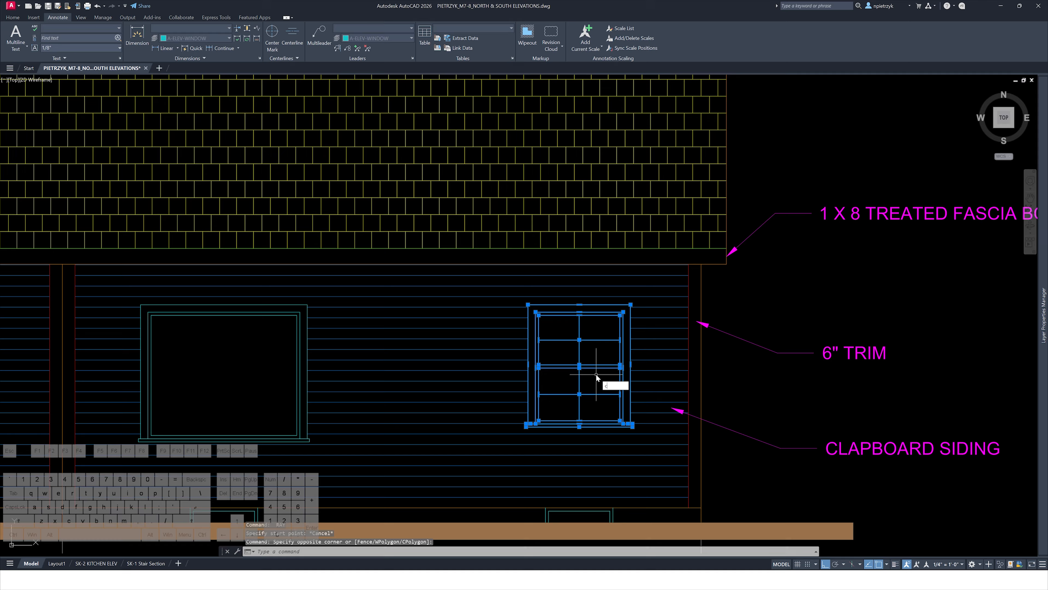
pyautogui.write('o')
pyautogui.press('Return')
pyautogui.scroll(4, 551, 313)
pyautogui.click(512, 311)
pyautogui.scroll(-8, 516, 311)
pyautogui.moveTo(532, 309); pyautogui.dragTo(434, 329, button='middle')
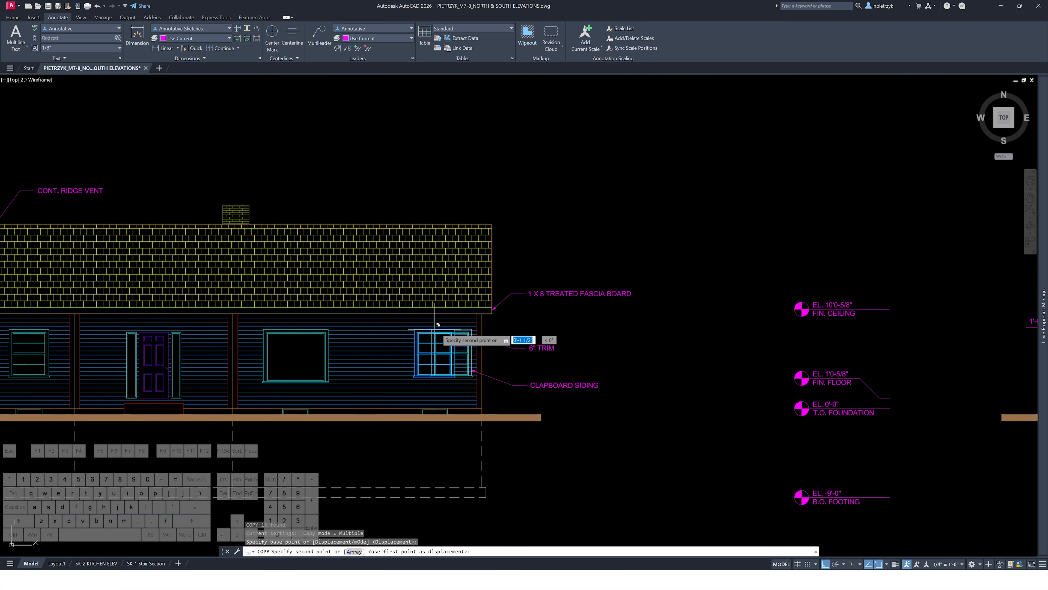
pyautogui.moveTo(826, 333); pyautogui.dragTo(352, 339, button='middle')
pyautogui.moveTo(789, 339); pyautogui.dragTo(615, 328, button='middle')
pyautogui.scroll(6, 450, 336)
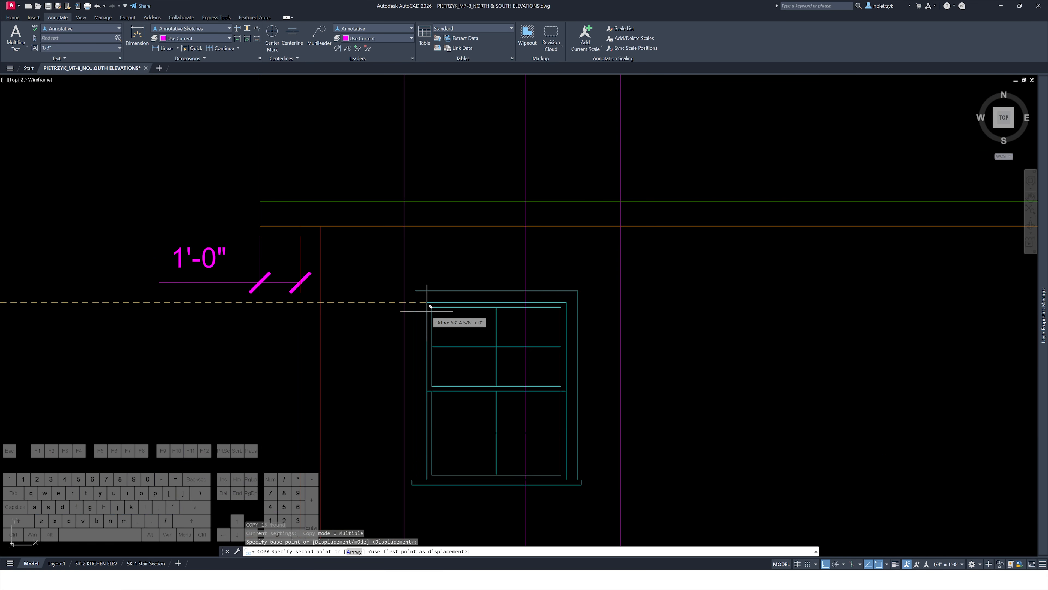
pyautogui.click(407, 299)
pyautogui.scroll(-6, 407, 299)
pyautogui.moveTo(700, 351); pyautogui.dragTo(380, 341, button='middle')
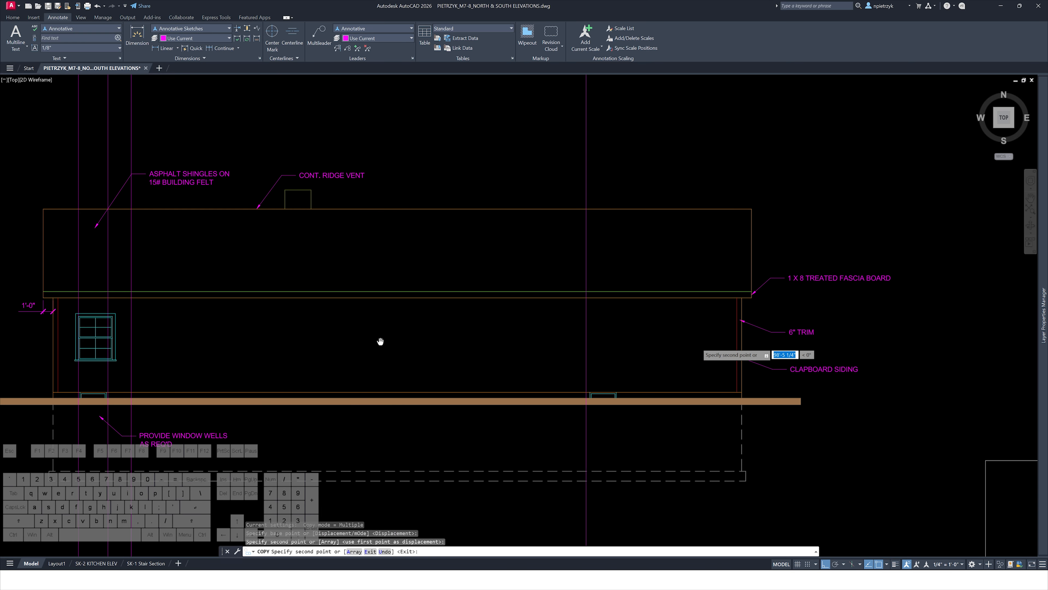
pyautogui.press('Escape')
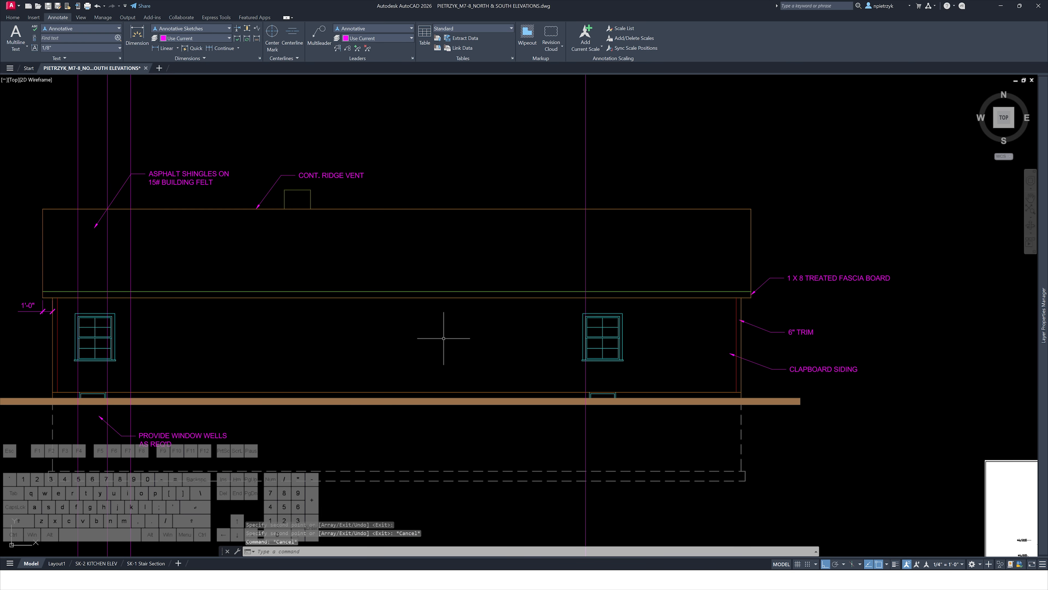
# Examine the window layout on the reference south elevation sheet
pyautogui.scroll(-2, 537, 339)
pyautogui.moveTo(305, 340); pyautogui.dragTo(406, 340, button='middle')
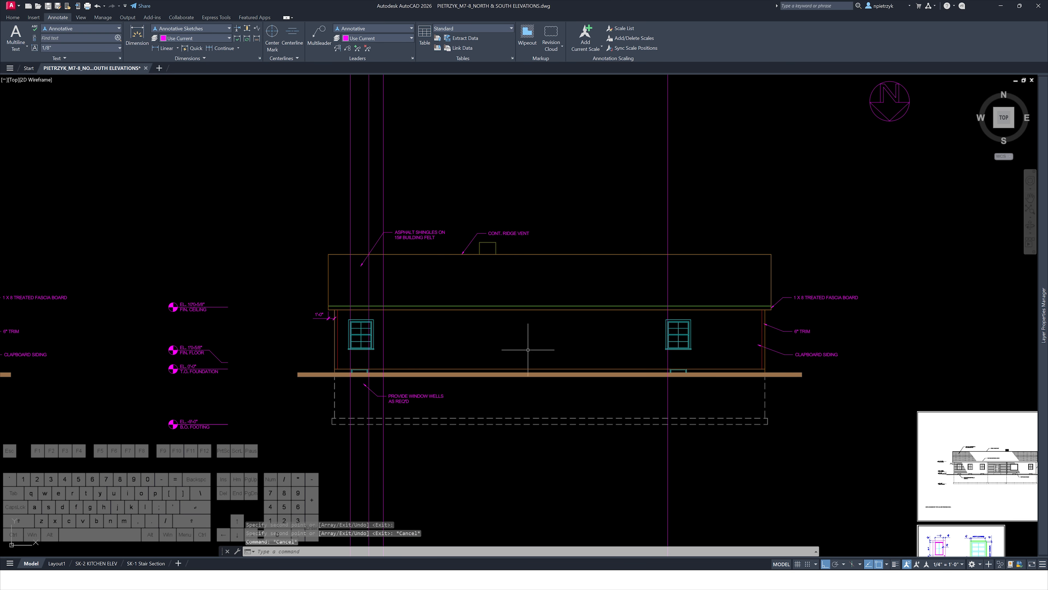
pyautogui.moveTo(645, 364); pyautogui.dragTo(224, 204, button='middle')
pyautogui.scroll(6, 547, 307)
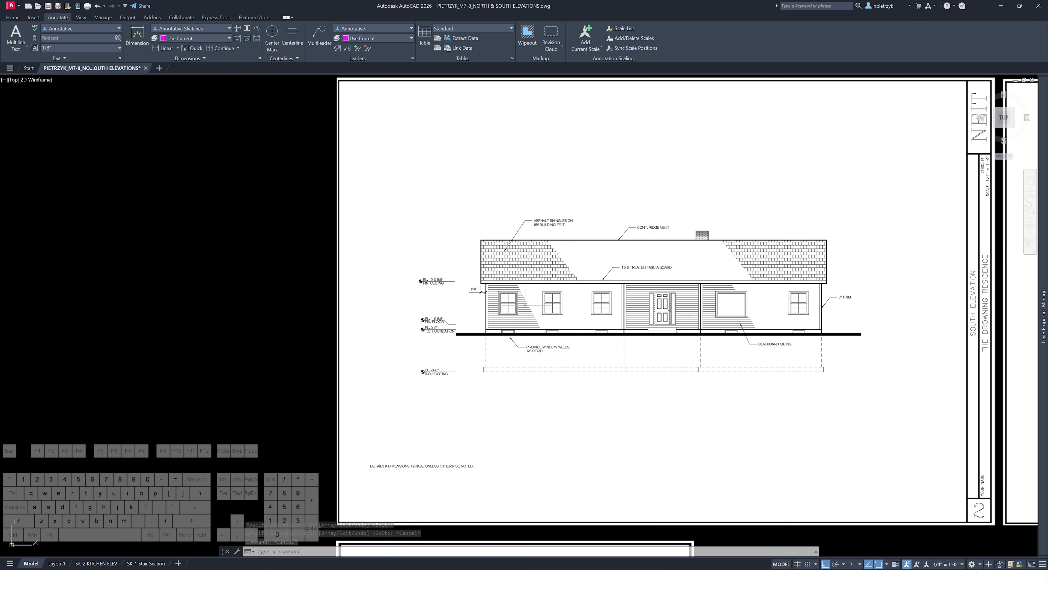
pyautogui.scroll(4, 525, 306)
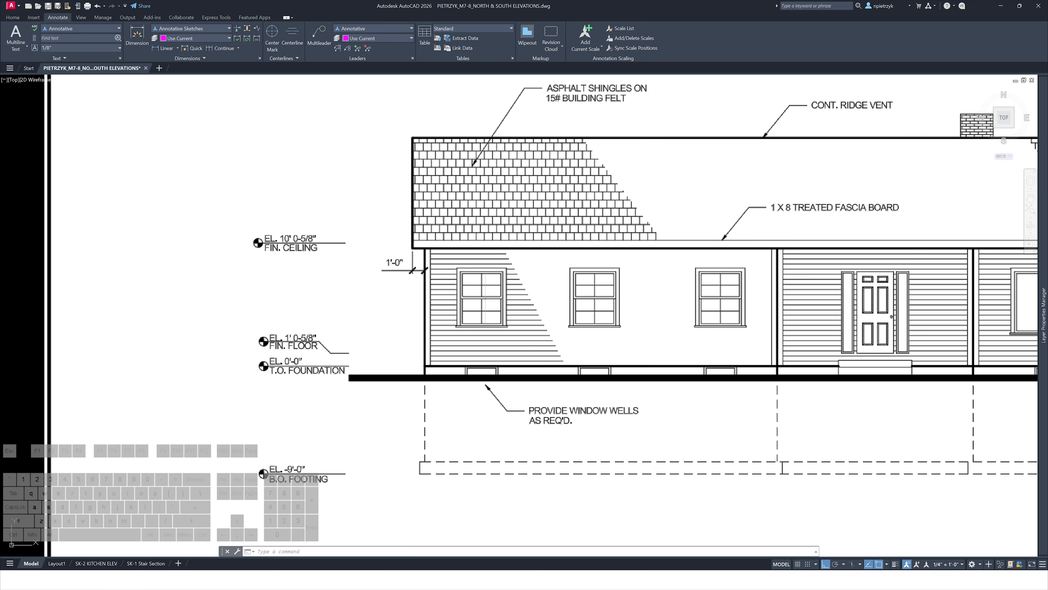
pyautogui.scroll(-4, 499, 286)
pyautogui.moveTo(676, 321); pyautogui.dragTo(266, 320, button='middle')
pyautogui.scroll(4, 506, 267)
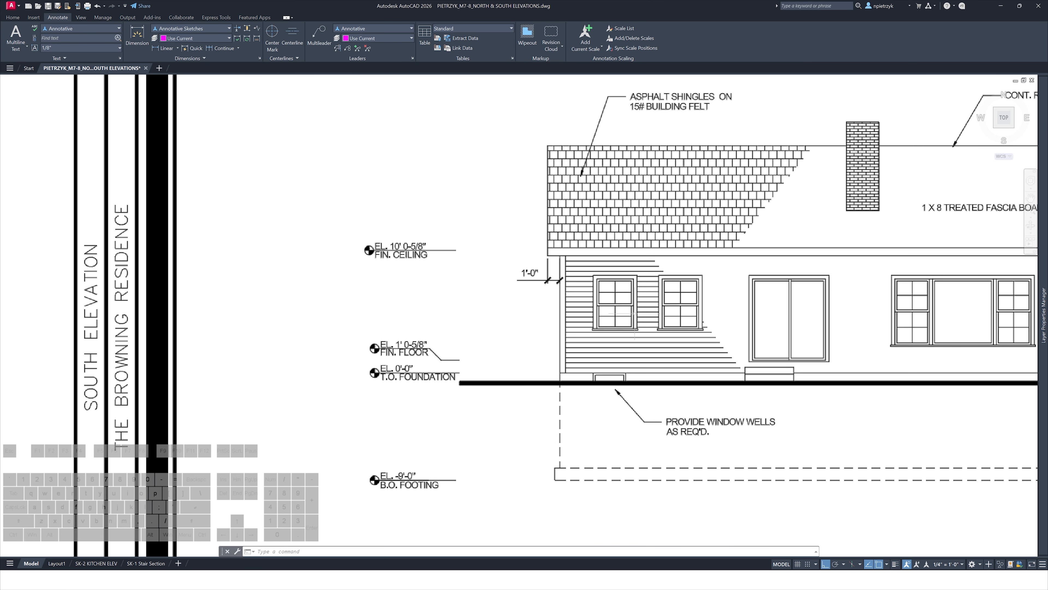
pyautogui.scroll(-8, 635, 313)
pyautogui.moveTo(251, 273); pyautogui.dragTo(833, 377, button='middle')
pyautogui.moveTo(531, 333); pyautogui.dragTo(982, 440, button='middle')
pyautogui.scroll(6, 424, 297)
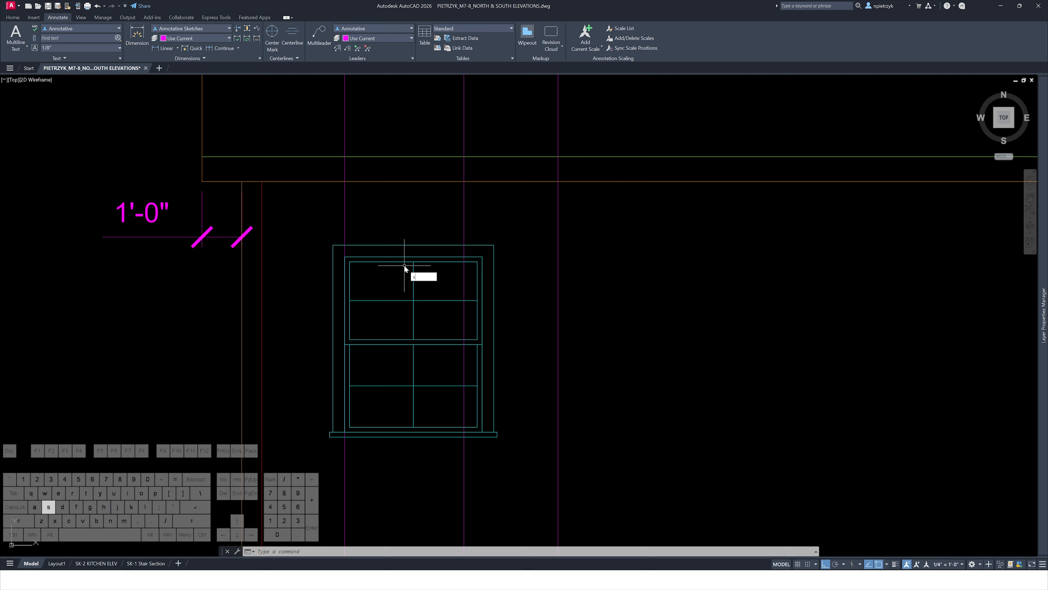
pyautogui.press('Return')
pyautogui.click(525, 231)
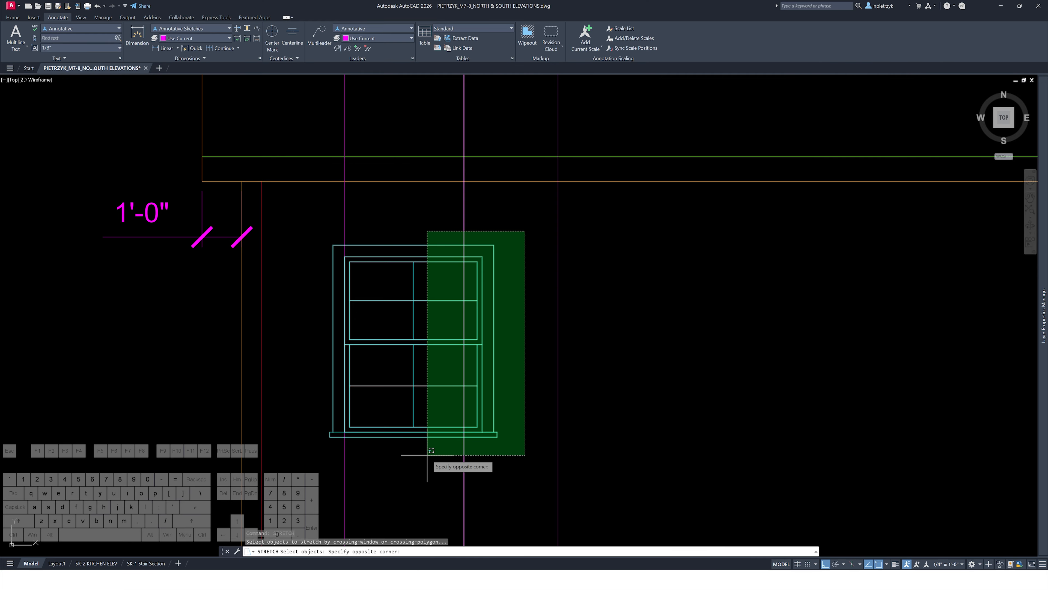
pyautogui.click(394, 453)
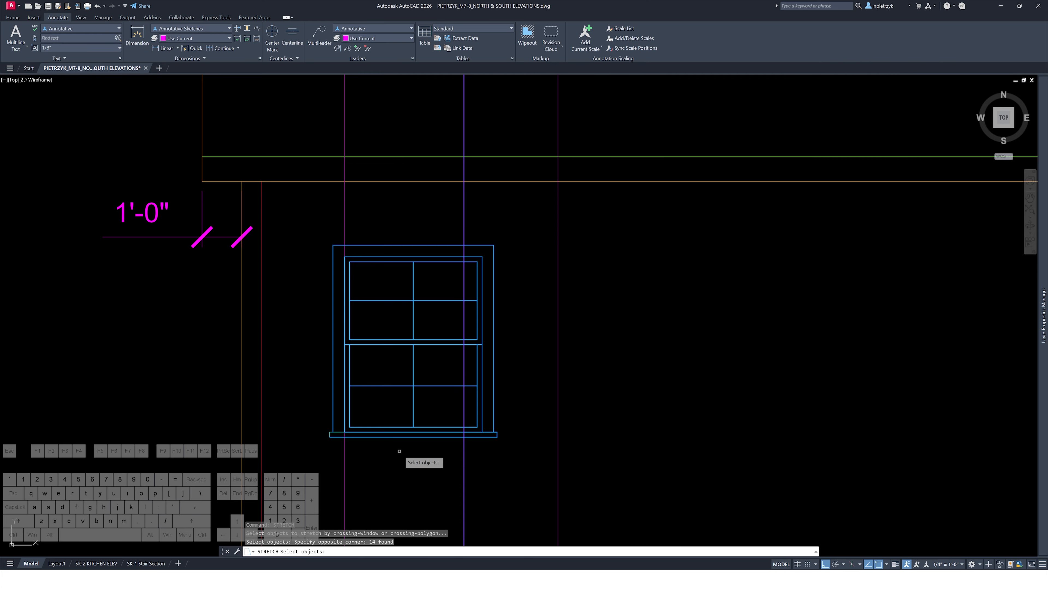
pyautogui.press('Return')
pyautogui.scroll(3, 486, 436)
pyautogui.click(486, 437)
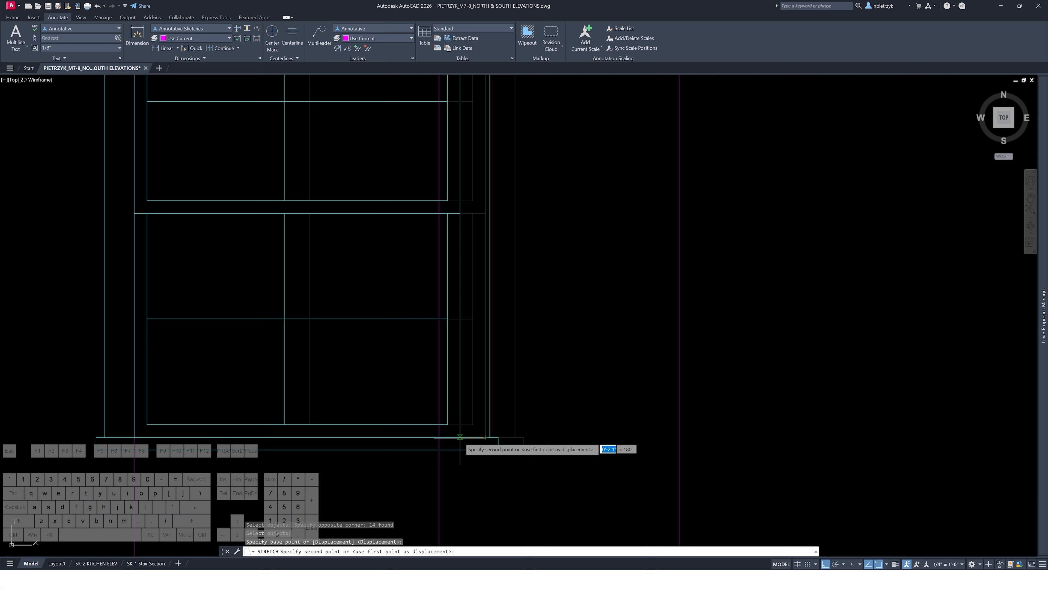
pyautogui.press('Escape')
pyautogui.press('Escape')
# Delete the vertical mullion lines from both sashes of the copied window
pyautogui.moveTo(336, 387); pyautogui.dragTo(513, 446, button='middle')
pyautogui.click(485, 433)
pyautogui.click(400, 410)
pyautogui.press('Delete')
pyautogui.click(462, 246)
pyautogui.click(421, 229)
pyautogui.press('Delete')
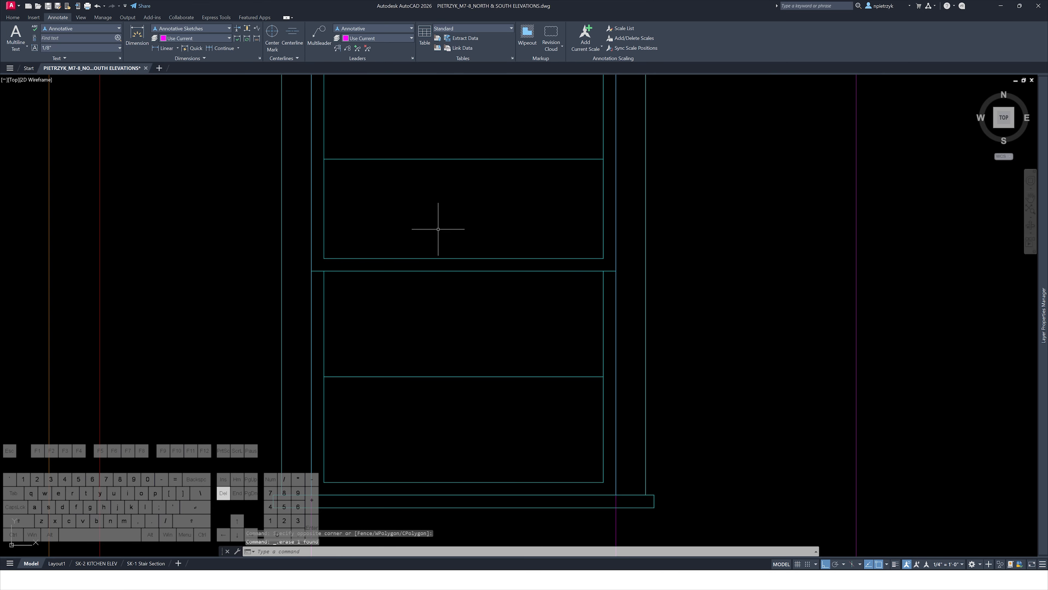
# Make the window line's layer, A-ELEV-WINDOW, the current layer
pyautogui.scroll(-2, 439, 229)
pyautogui.click(455, 208)
pyautogui.click(417, 263)
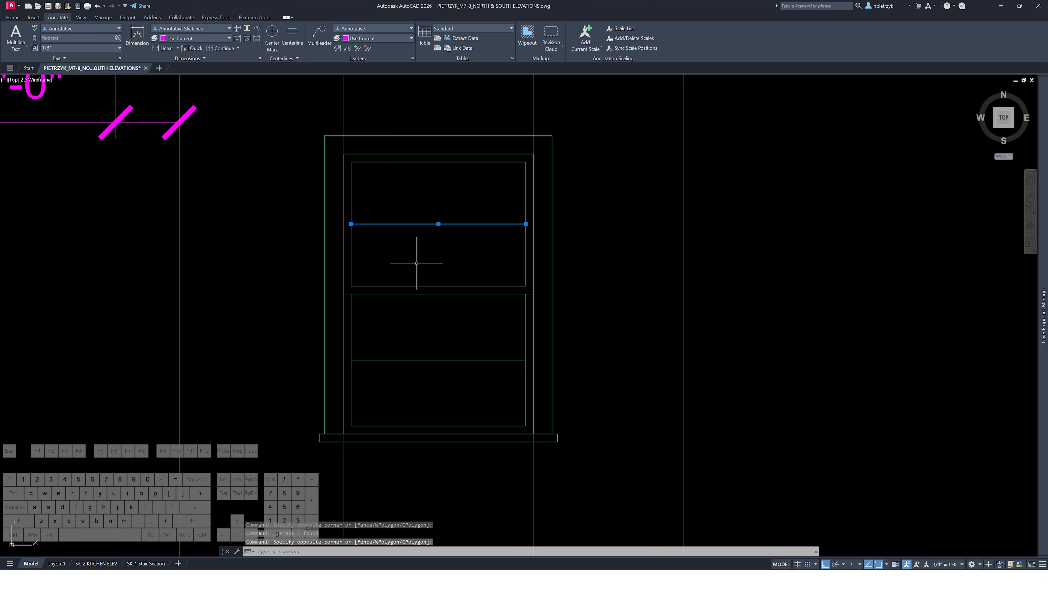
pyautogui.click(13, 17)
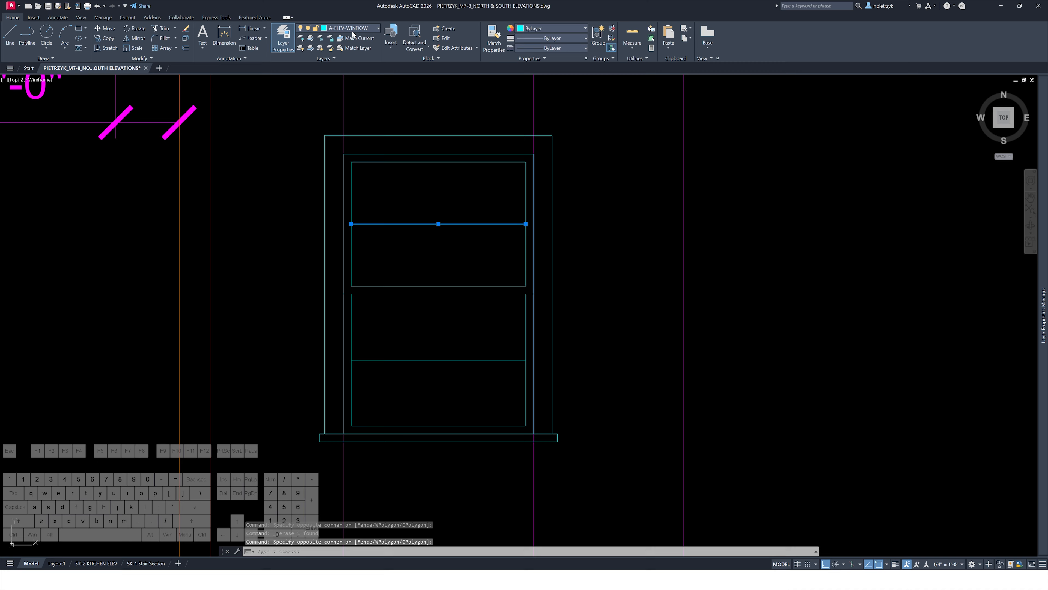
pyautogui.click(348, 38)
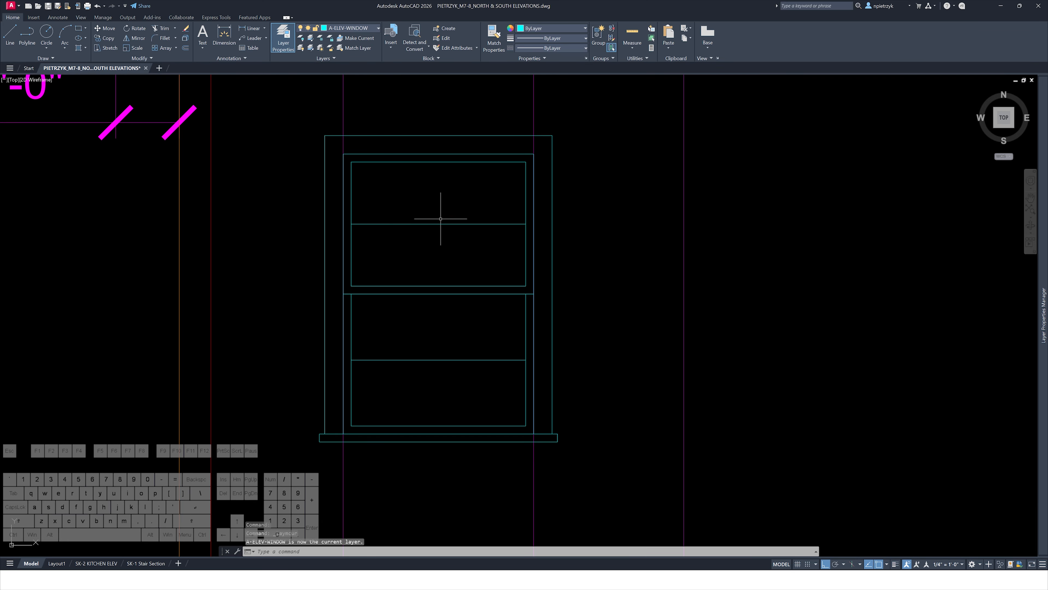
# Draw new vertical mullion lines centred in the upper and lower sashes of the window
pyautogui.write('l')
pyautogui.press('space')
pyautogui.click(438, 162)
pyautogui.click(439, 286)
pyautogui.press('space')
pyautogui.press('space')
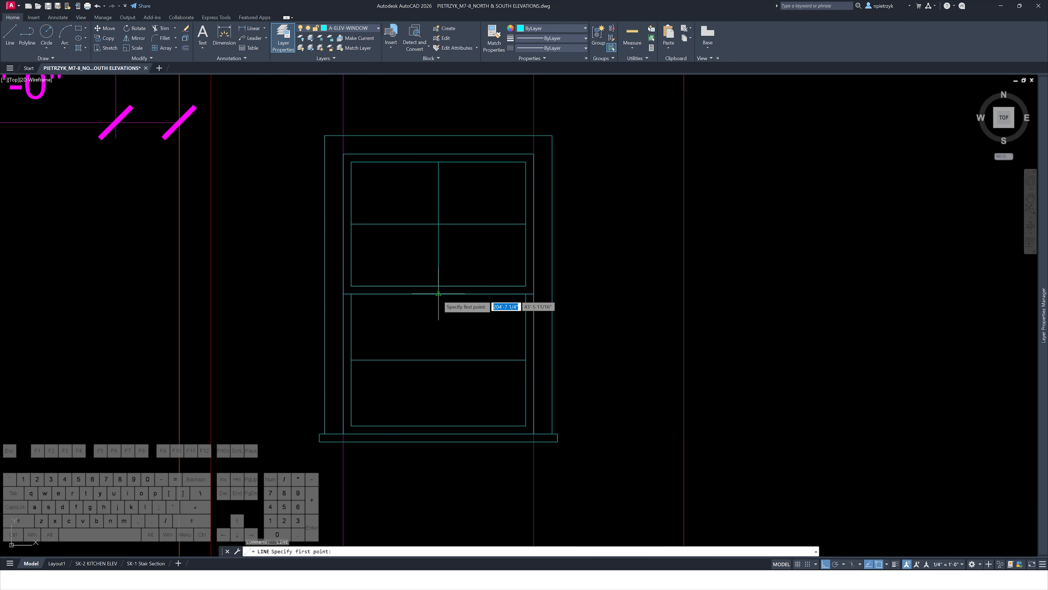
pyautogui.click(438, 293)
pyautogui.click(439, 425)
pyautogui.press('Escape')
pyautogui.press('Escape')
pyautogui.scroll(-6, 446, 367)
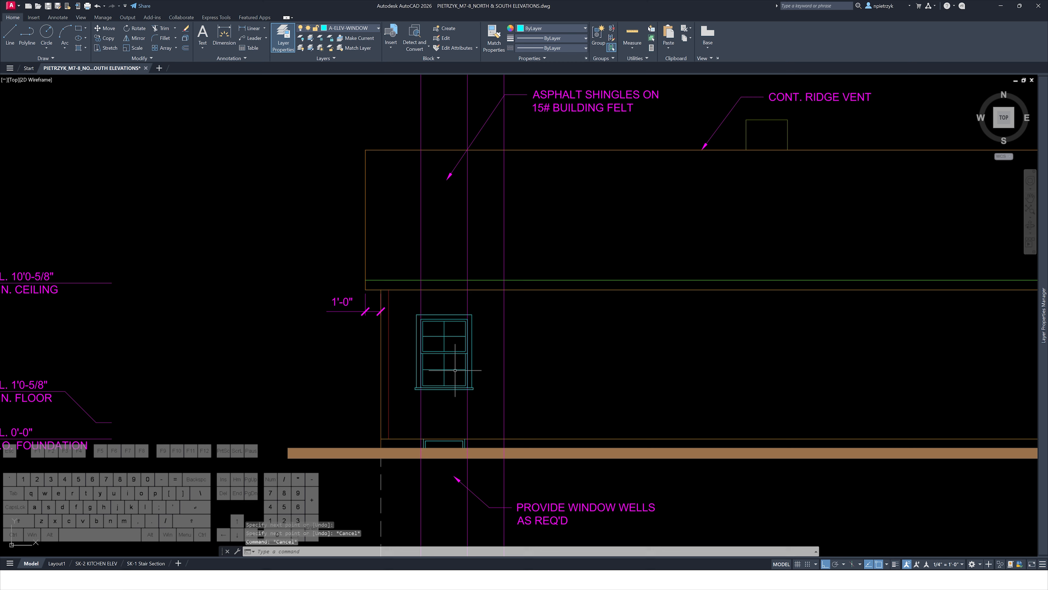
pyautogui.press('Delete')
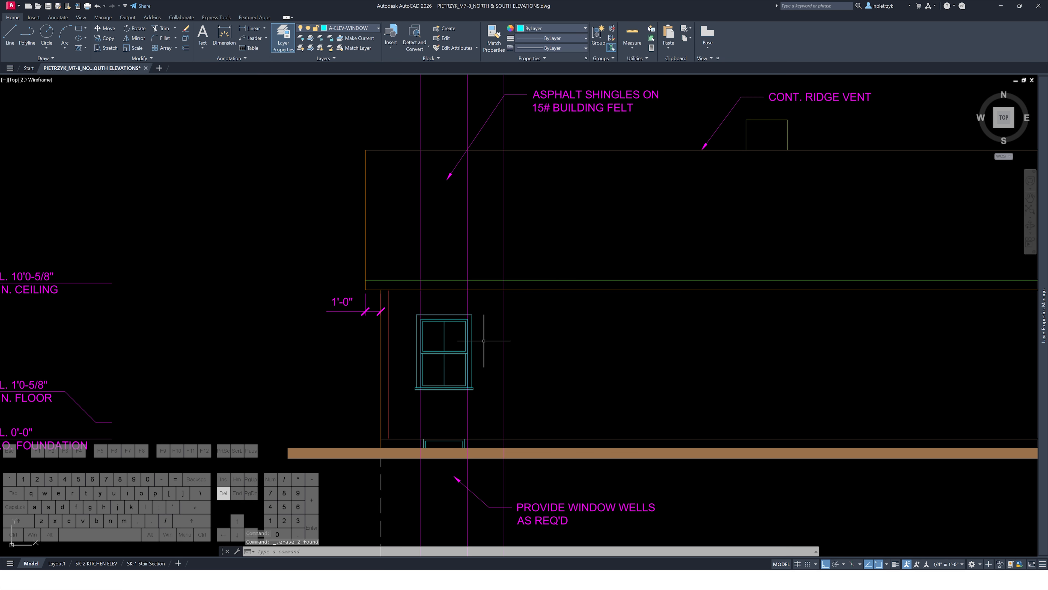
# Check the window sizes listed in the window schedule
pyautogui.scroll(-2, 456, 335)
pyautogui.moveTo(612, 349)
pyautogui.mouseDown(button='middle')
pyautogui.moveTo(174, 285)
pyautogui.moveTo(39, 240)
pyautogui.mouseUp(button='middle')
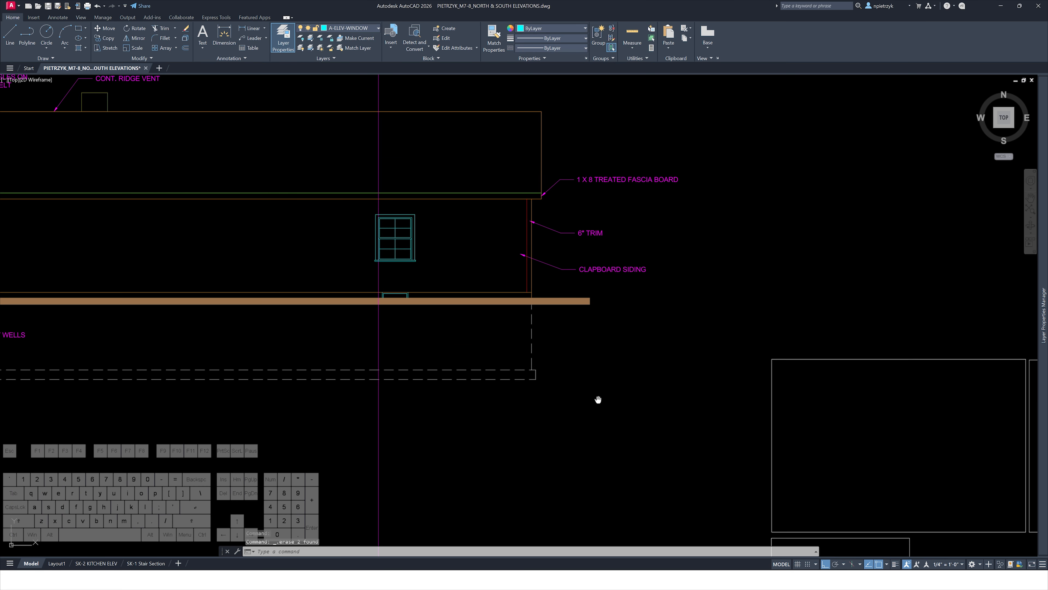
pyautogui.moveTo(599, 400); pyautogui.dragTo(339, 243, button='middle')
pyautogui.moveTo(687, 427); pyautogui.dragTo(574, 146, button='middle')
pyautogui.moveTo(612, 346); pyautogui.dragTo(613, 304, button='middle')
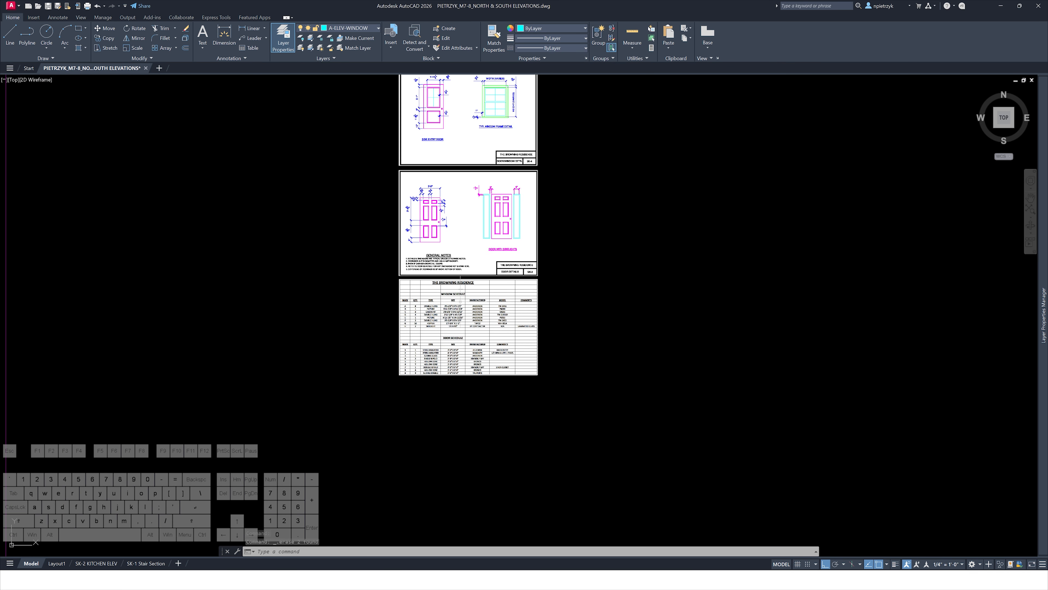
pyautogui.scroll(4, 440, 294)
pyautogui.moveTo(383, 305)
pyautogui.mouseDown(button='middle')
pyautogui.moveTo(432, 299)
pyautogui.moveTo(466, 237)
pyautogui.mouseUp(button='middle')
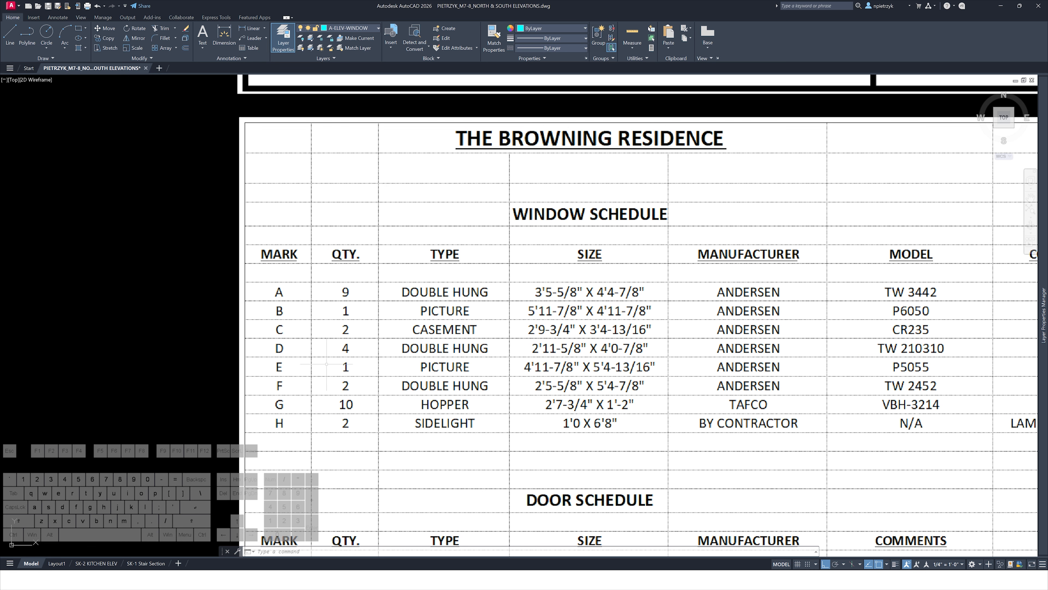
pyautogui.scroll(-10, 619, 343)
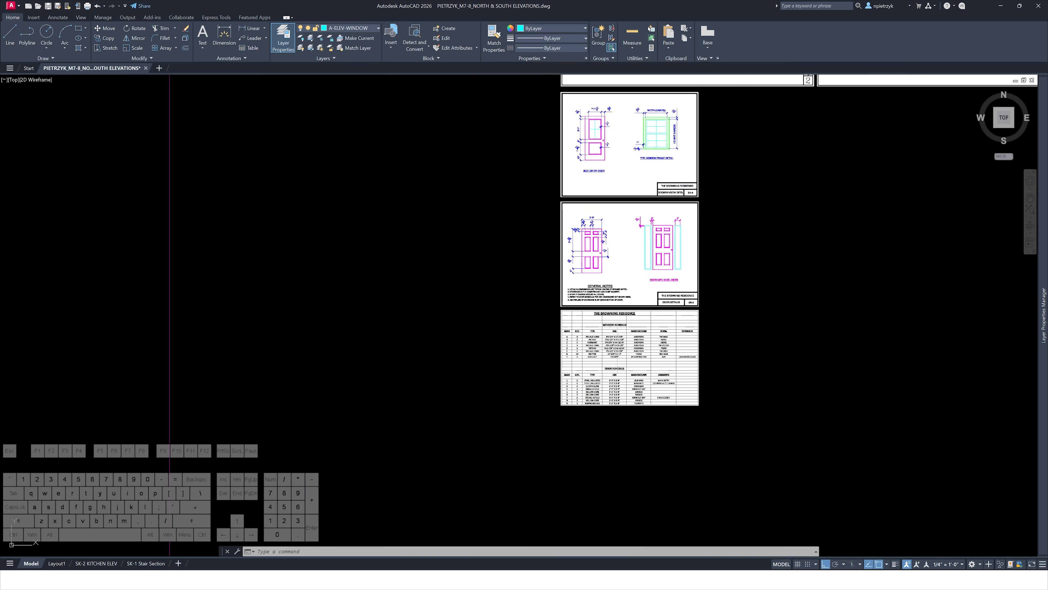
pyautogui.scroll(10, 685, 436)
pyautogui.scroll(6, 544, 255)
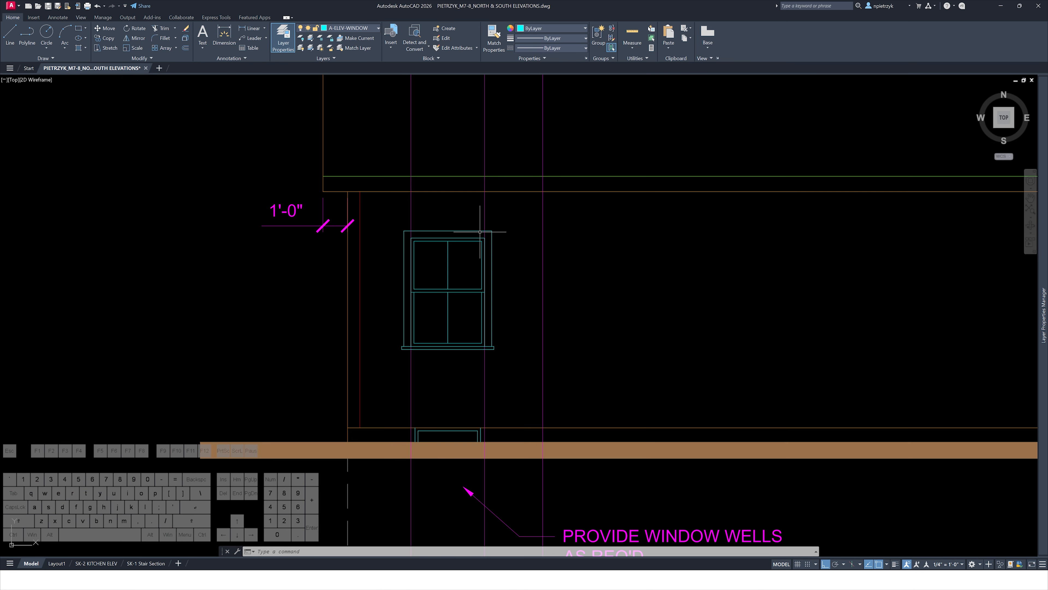
# Draw a horizontal line extending right from the window's top right corner
pyautogui.write('l')
pyautogui.press('space')
pyautogui.click(485, 238)
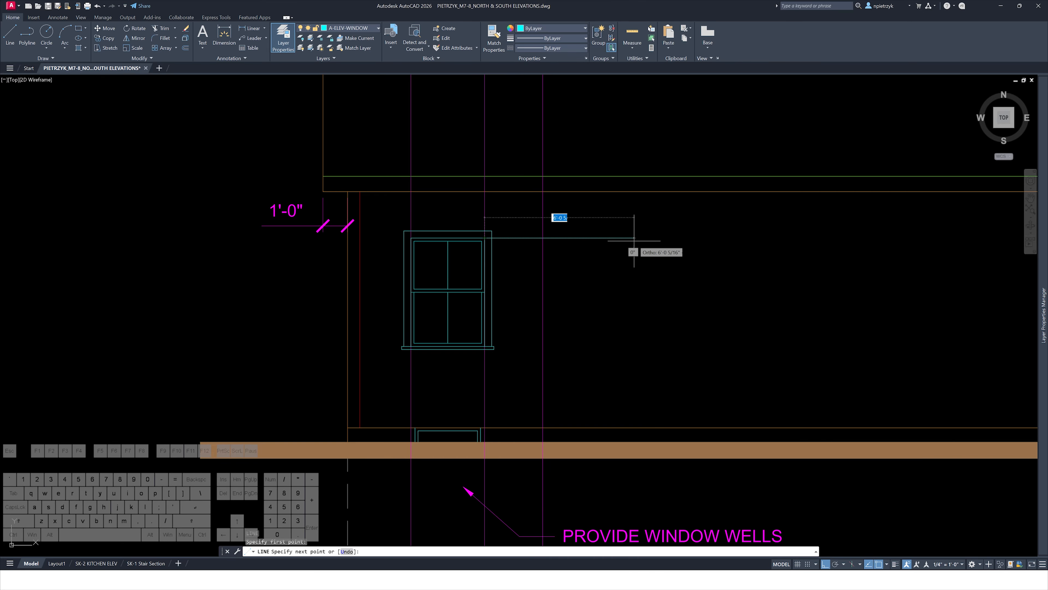
pyautogui.click(641, 240)
pyautogui.press('Escape')
# Move the horizontal line 4'0-7/8" down
pyautogui.click(637, 230)
pyautogui.click(621, 256)
pyautogui.write('m')
pyautogui.press('Return')
pyautogui.click(691, 250)
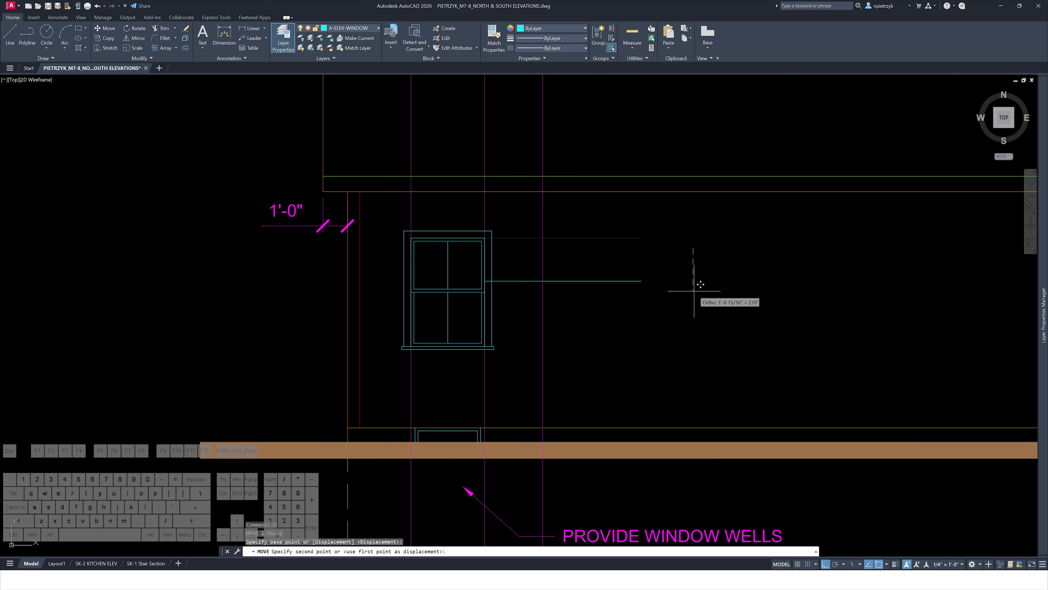
pyautogui.write("4'0-7")
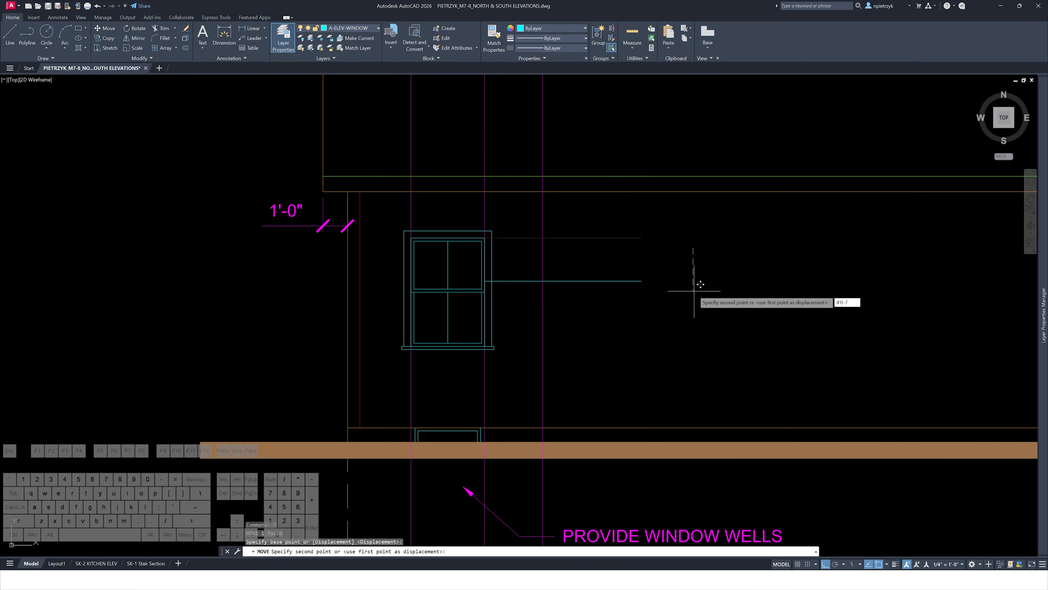
pyautogui.write('/8')
pyautogui.press('Return')
pyautogui.press('Escape')
pyautogui.press('Escape')
pyautogui.press('Escape')
pyautogui.scroll(4, 488, 335)
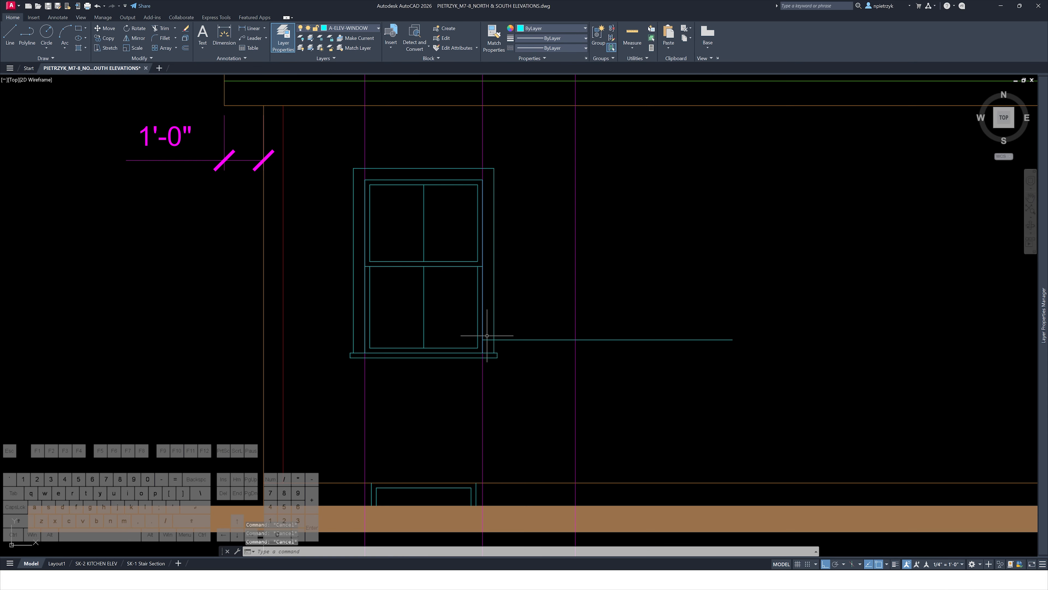
# Stretch the horizontal line leftward across the full width of the window
pyautogui.click(547, 334)
pyautogui.click(518, 351)
pyautogui.click(479, 342)
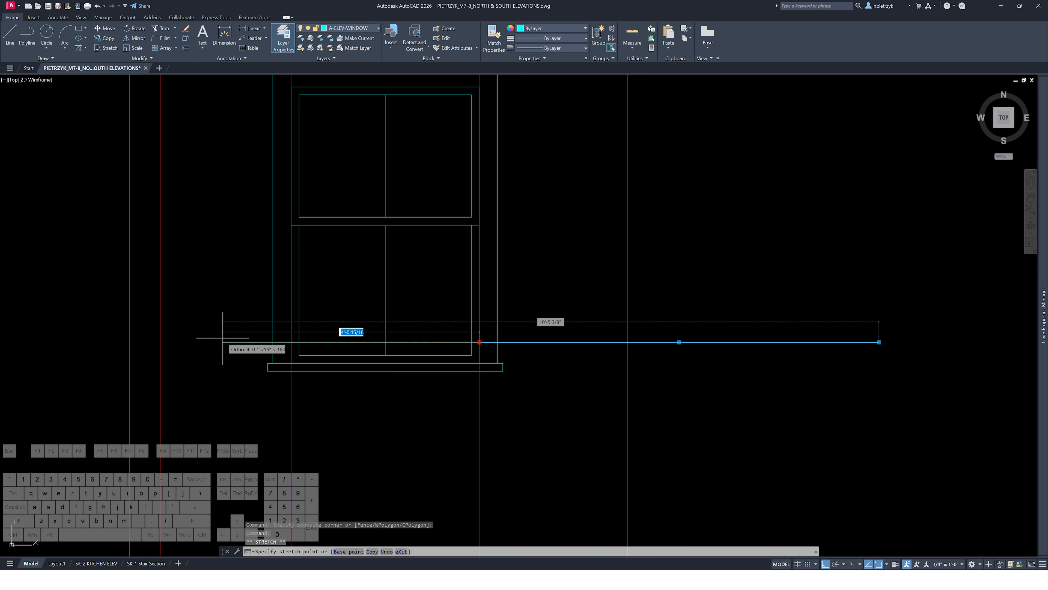
pyautogui.click(199, 341)
pyautogui.press('Escape')
pyautogui.press('Escape')
pyautogui.write('stre')
pyautogui.press('Return')
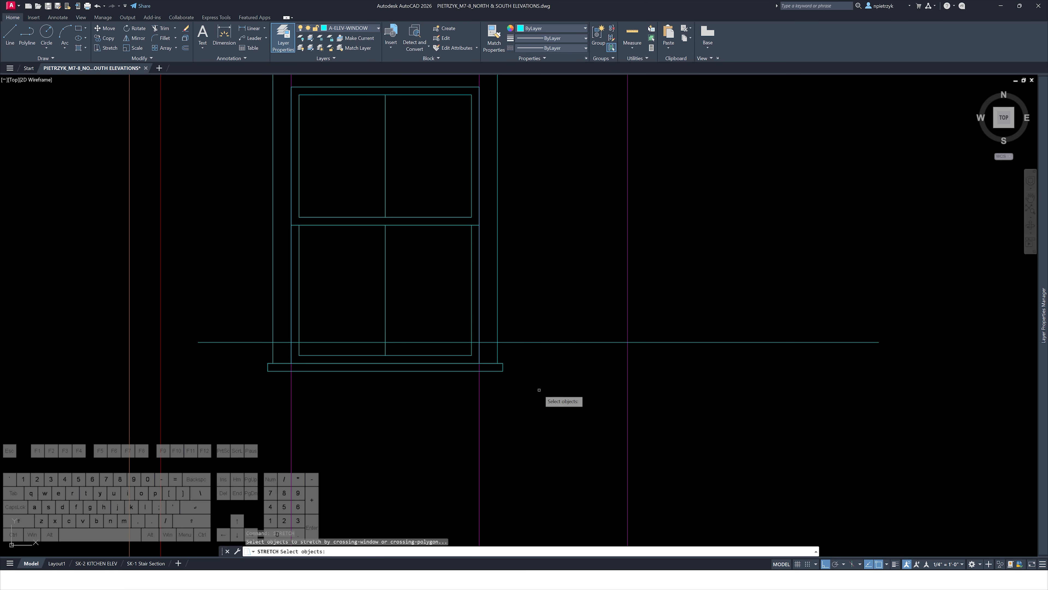
pyautogui.press('Escape')
# Delete the meeting rail lines between the window's upper and lower sashes
pyautogui.moveTo(502, 321); pyautogui.dragTo(531, 392, button='middle')
pyautogui.click(477, 313)
pyautogui.click(459, 261)
pyautogui.press('Delete')
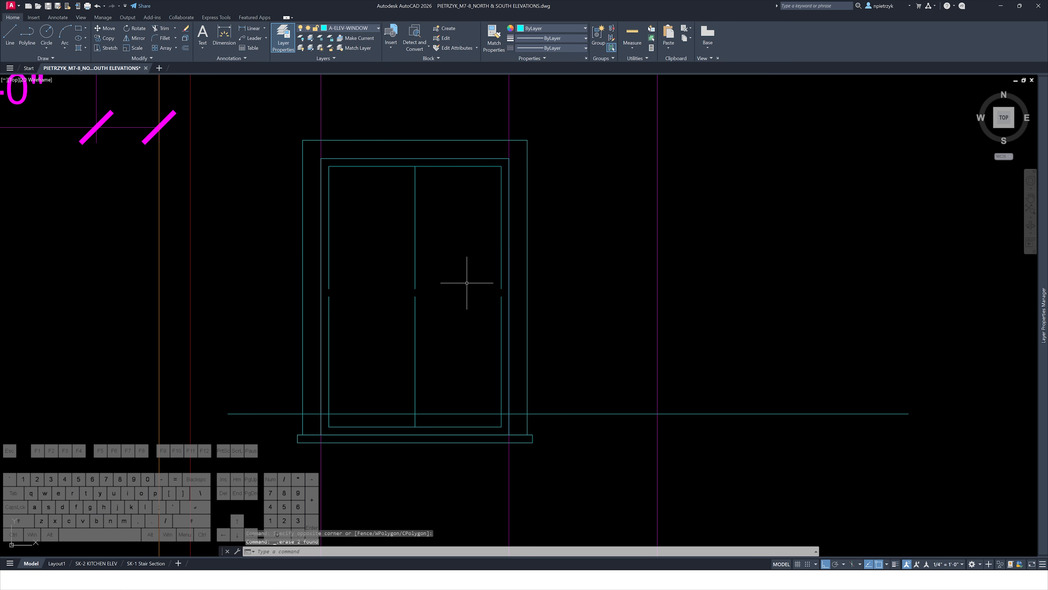
# Delete the remaining vertical mullion line from the window
pyautogui.click(455, 337)
pyautogui.click(396, 264)
pyautogui.press('Delete')
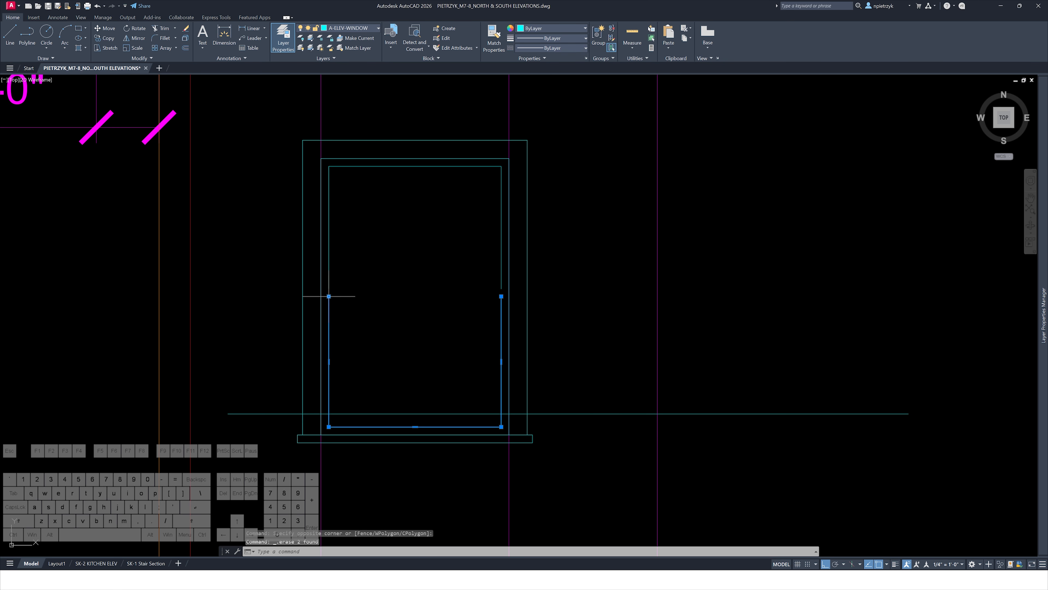
# Delete the lower sash outline from the window
pyautogui.click(334, 288)
pyautogui.press('Delete')
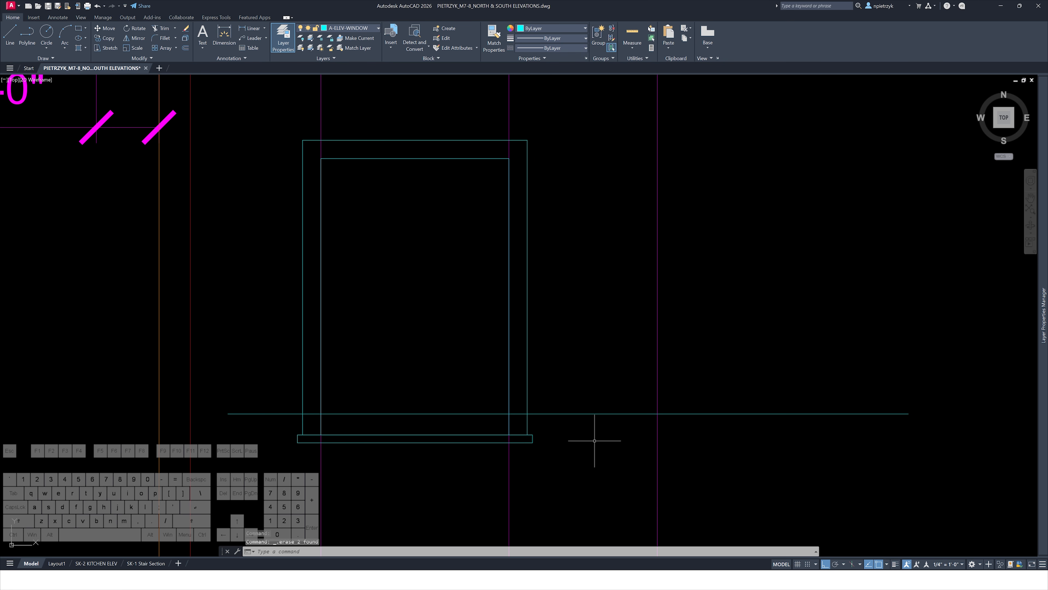
# Stretch the window's bottom edge and sill up to the horizontal guide line
pyautogui.press('Return')
pyautogui.click(562, 462)
pyautogui.click(305, 383)
pyautogui.press('Return')
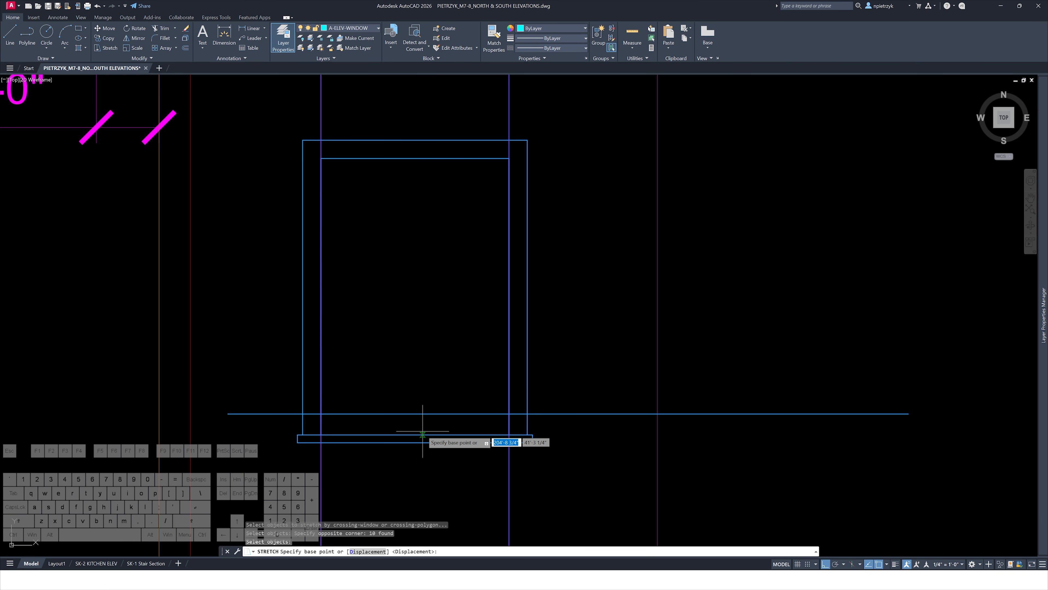
pyautogui.click(414, 434)
pyautogui.click(414, 414)
pyautogui.press('Escape')
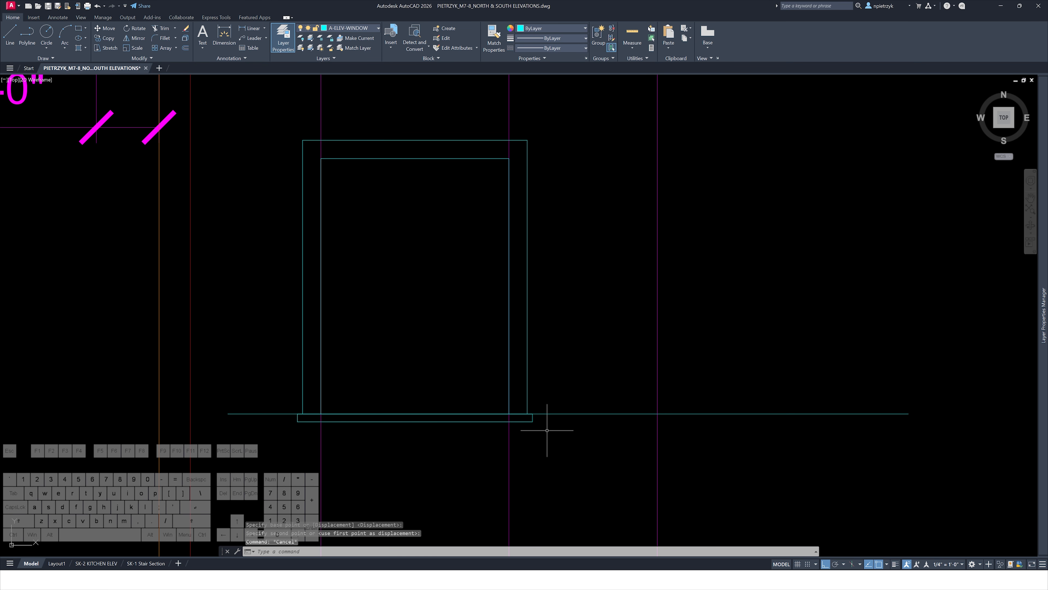
# Delete the horizontal guide line running across the window's bottom
pyautogui.press('Escape')
pyautogui.click(548, 430)
pyautogui.click(539, 409)
pyautogui.press('Delete')
pyautogui.write('o')
pyautogui.press('Return')
pyautogui.press('Escape')
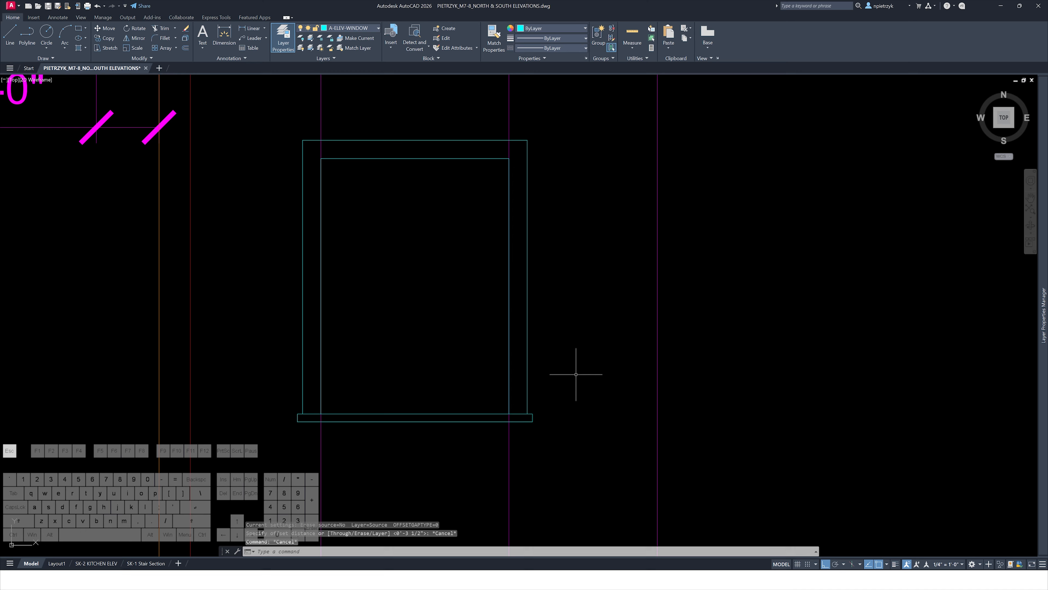
# Delete the vertical guide lines extending above the window
pyautogui.moveTo(545, 143); pyautogui.dragTo(549, 274, button='middle')
pyautogui.moveTo(550, 275)
pyautogui.mouseDown()
pyautogui.moveTo(351, 234)
pyautogui.moveTo(288, 234)
pyautogui.mouseUp()
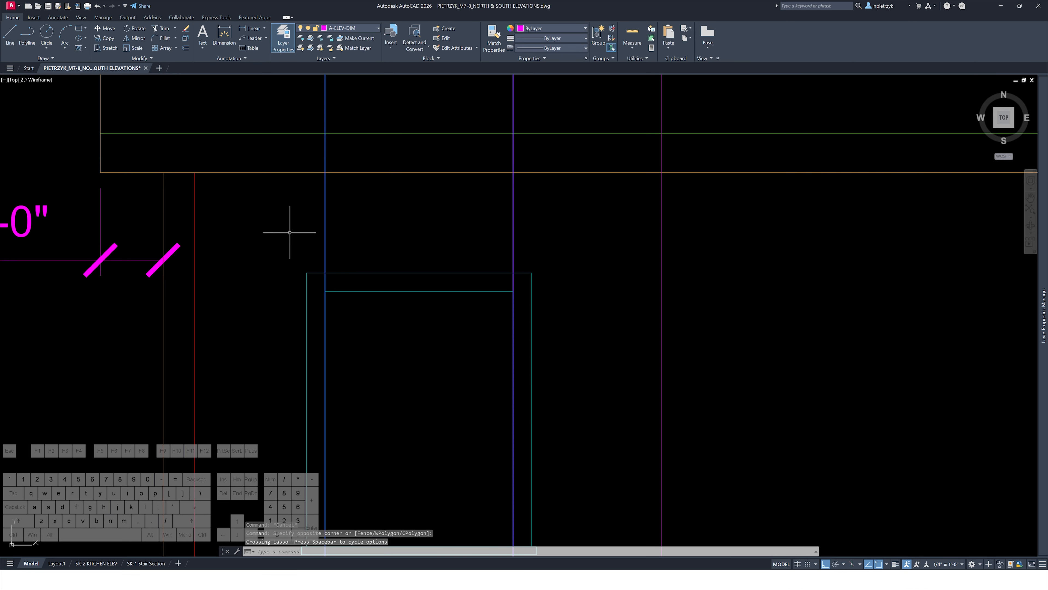
pyautogui.press('Delete')
# Offset the inner window frame 1.5" inward to form the sash outline
pyautogui.write('o')
pyautogui.press('Return')
pyautogui.write('1.5')
pyautogui.press('Return')
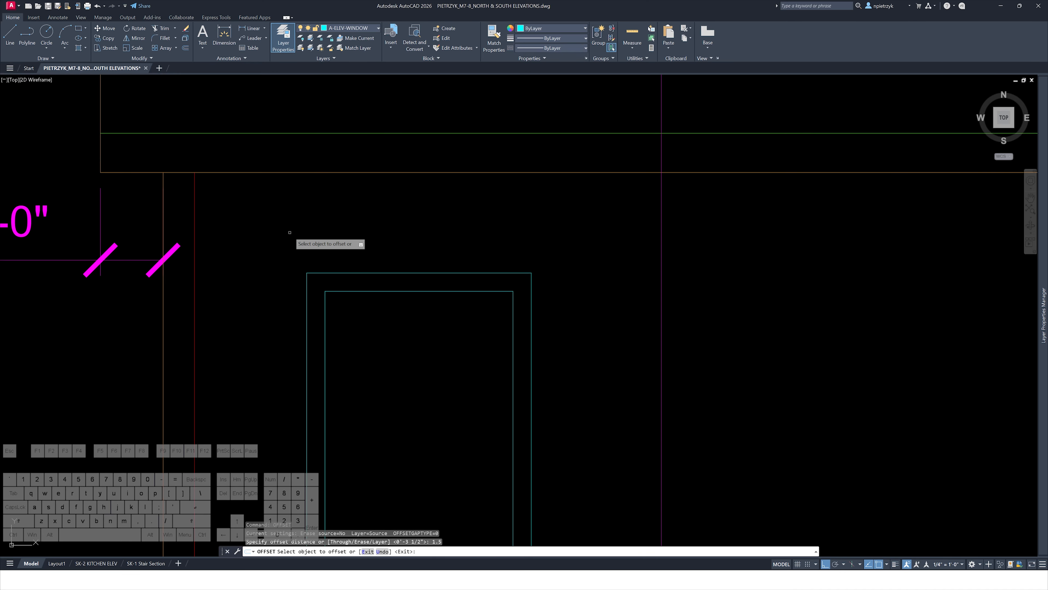
pyautogui.moveTo(493, 444); pyautogui.dragTo(502, 351, button='middle')
pyautogui.click(454, 200)
pyautogui.click(442, 286)
pyautogui.press('Escape')
pyautogui.press('Escape')
pyautogui.press('Escape')
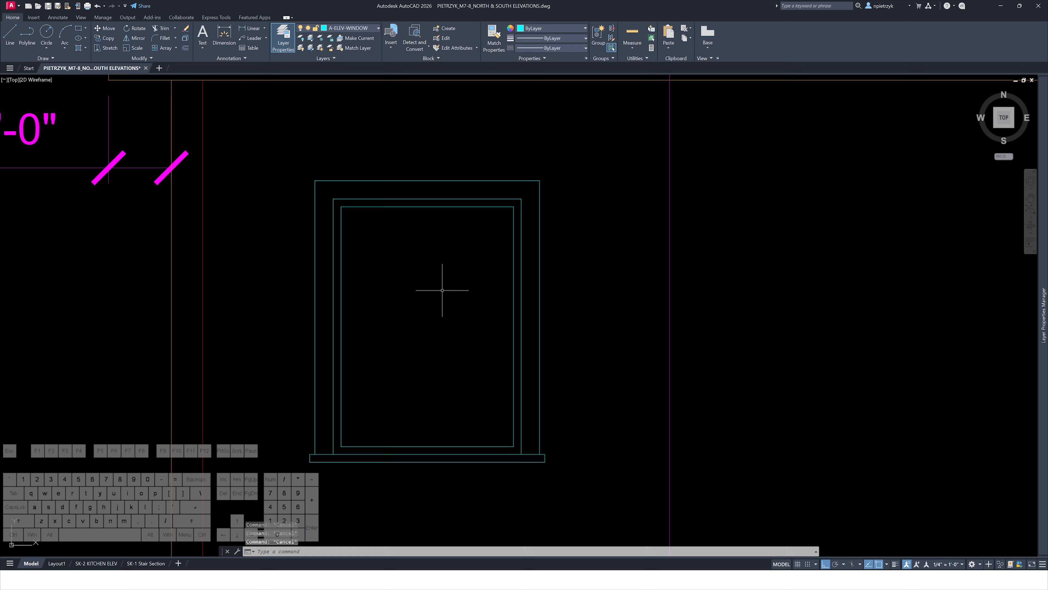
# Draw a horizontal meeting rail line and a vertical center mullion line across the sash
pyautogui.write('l')
pyautogui.press('Return')
pyautogui.click(341, 326)
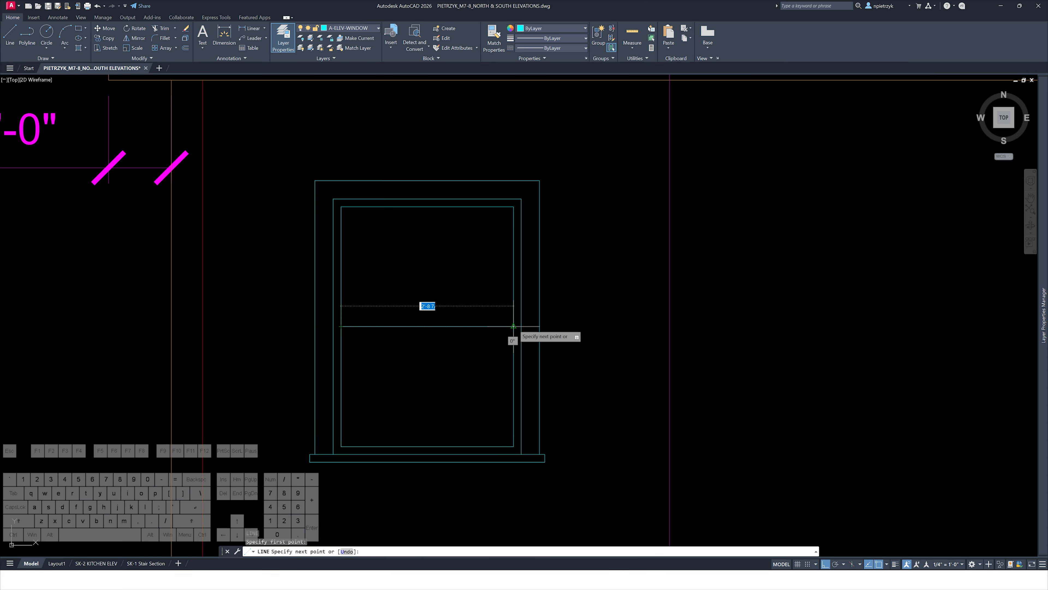
pyautogui.click(513, 326)
pyautogui.press('space')
pyautogui.press('space')
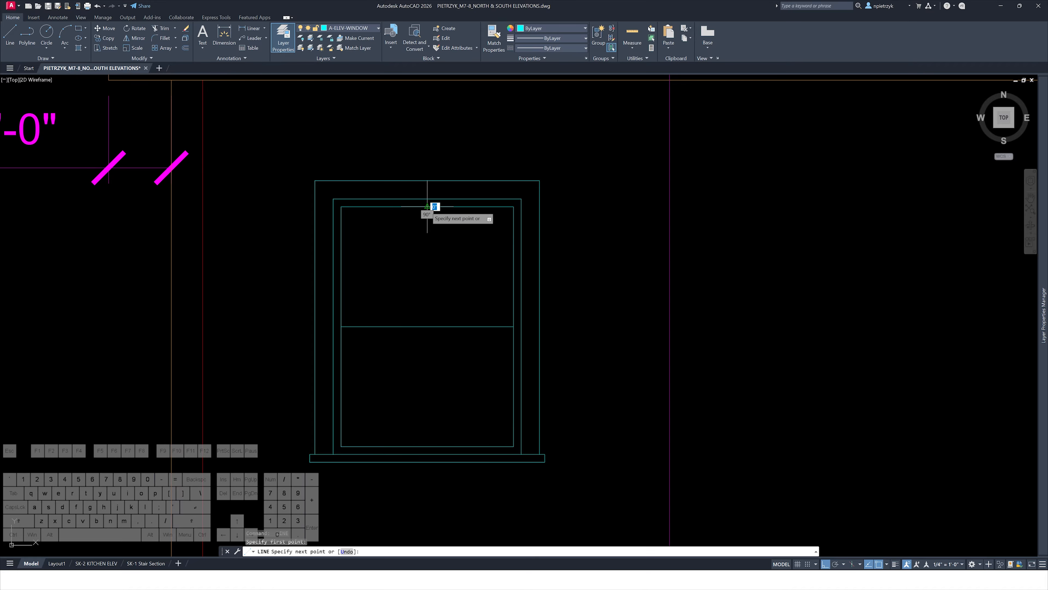
pyautogui.click(427, 206)
pyautogui.click(427, 446)
pyautogui.press('Escape')
pyautogui.press('Escape')
pyautogui.press('Escape')
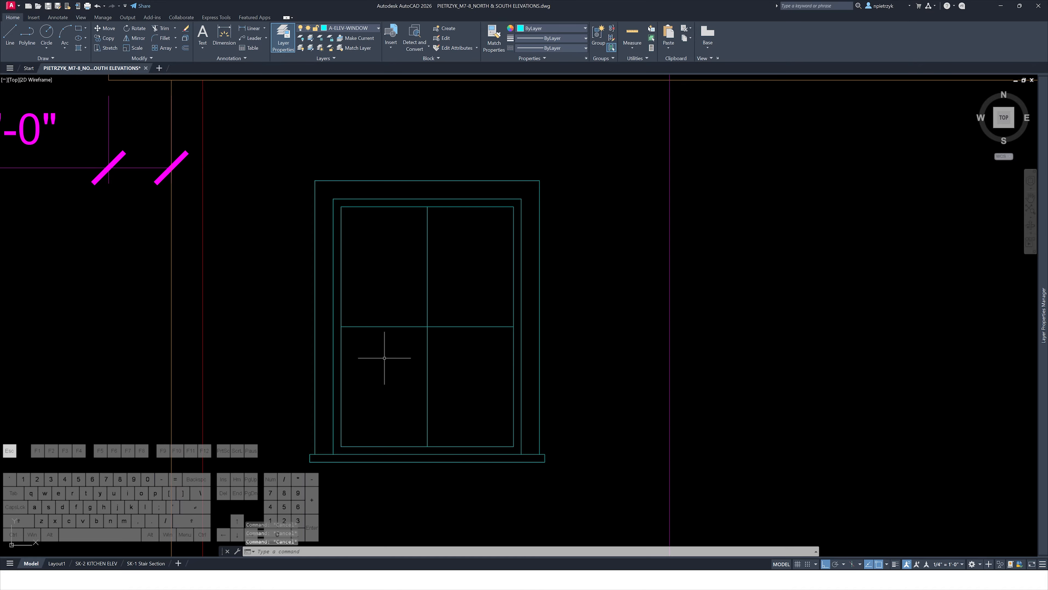
# Offset the meeting rail line 1-1/2" upward
pyautogui.write('o')
pyautogui.press('Return')
# Trim the ends of the meeting rail lines to the window frame
pyautogui.press('Return')
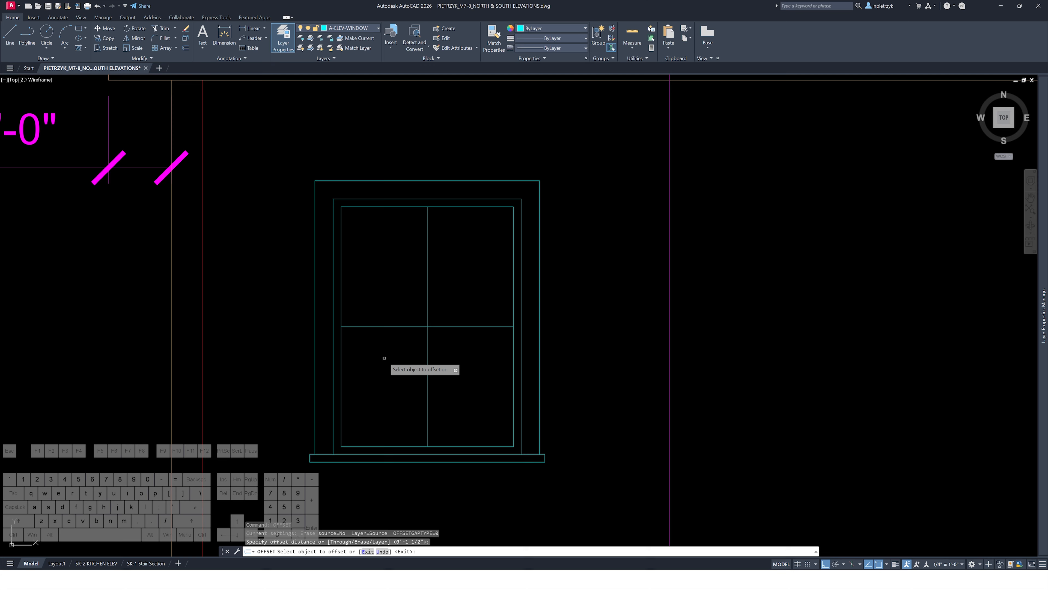
pyautogui.click(410, 326)
pyautogui.click(409, 297)
pyautogui.press('Escape')
pyautogui.press('Escape')
pyautogui.scroll(4, 349, 335)
pyautogui.write('tr')
pyautogui.press('Return')
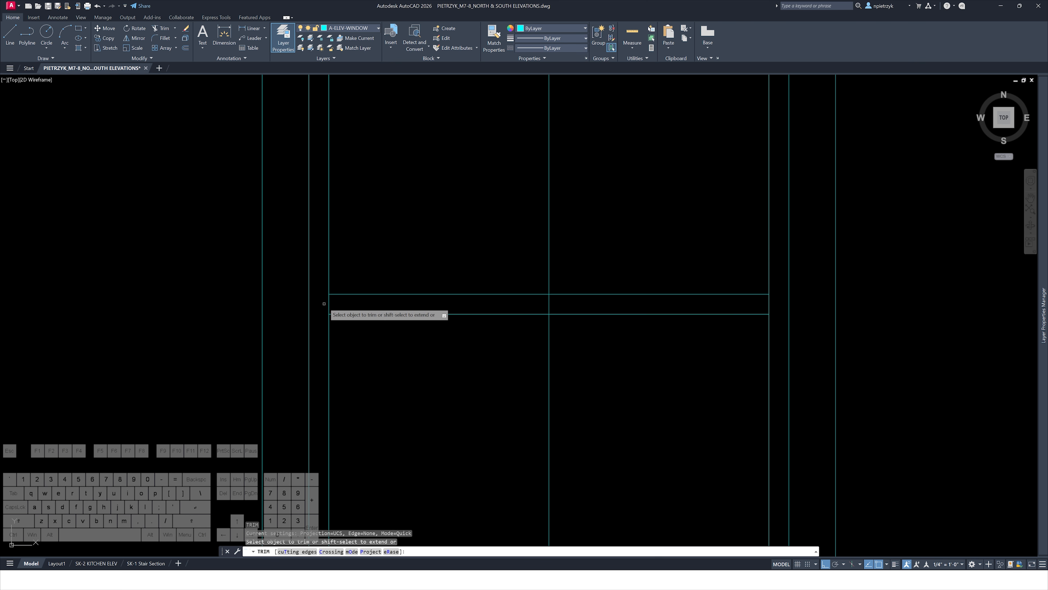
pyautogui.click(329, 301)
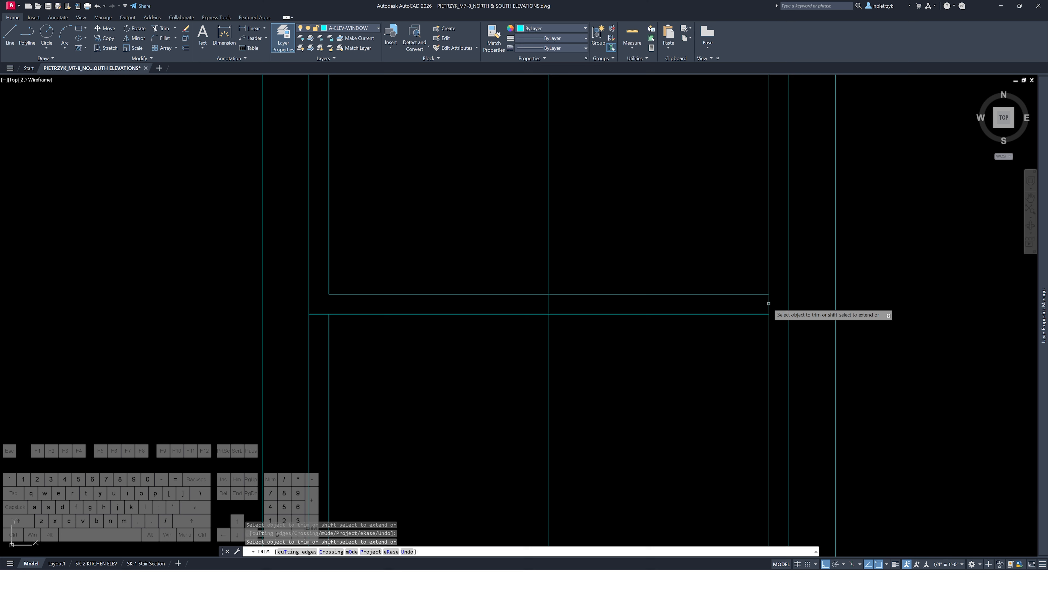
pyautogui.click(768, 303)
pyautogui.keyDown('shift'); pyautogui.click(761, 315); pyautogui.keyUp('shift')
pyautogui.press('Escape')
# Draw horizontal muntin lines across the middle of the upper and lower sashes
pyautogui.scroll(-2, 697, 353)
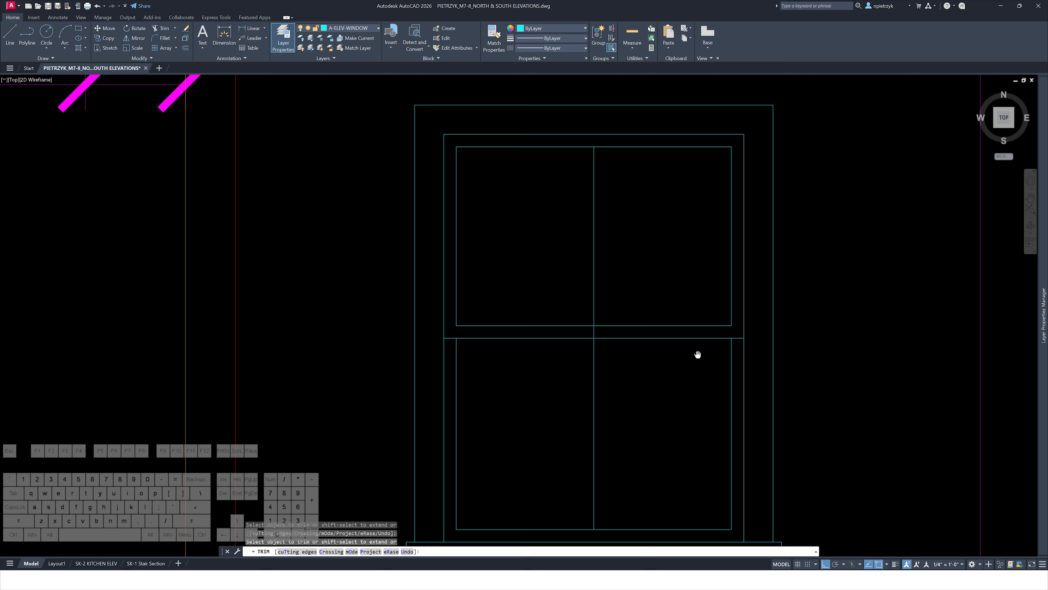
pyautogui.write('l')
pyautogui.press('Return')
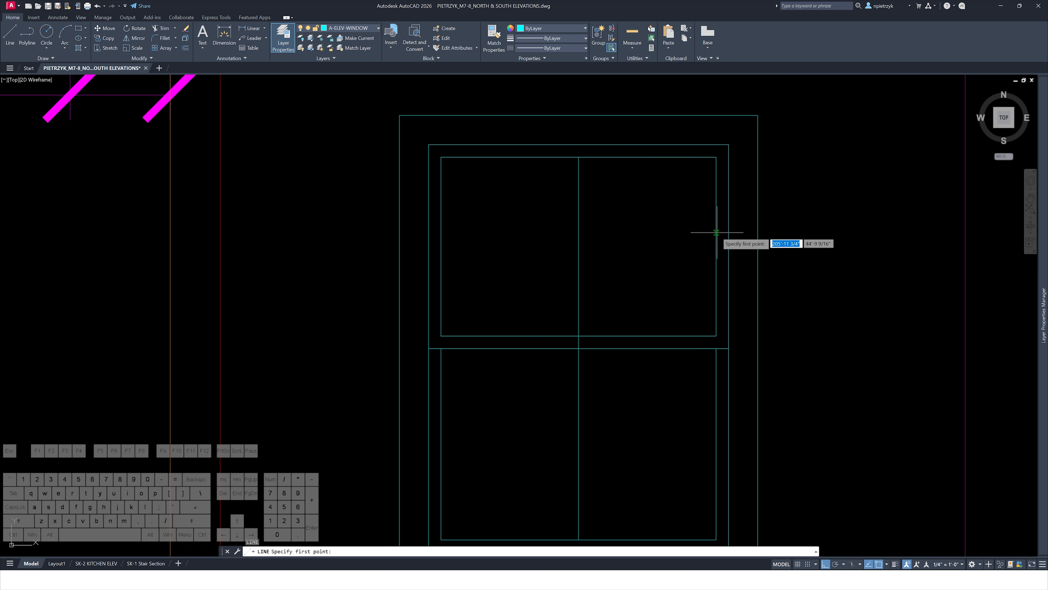
pyautogui.click(716, 246)
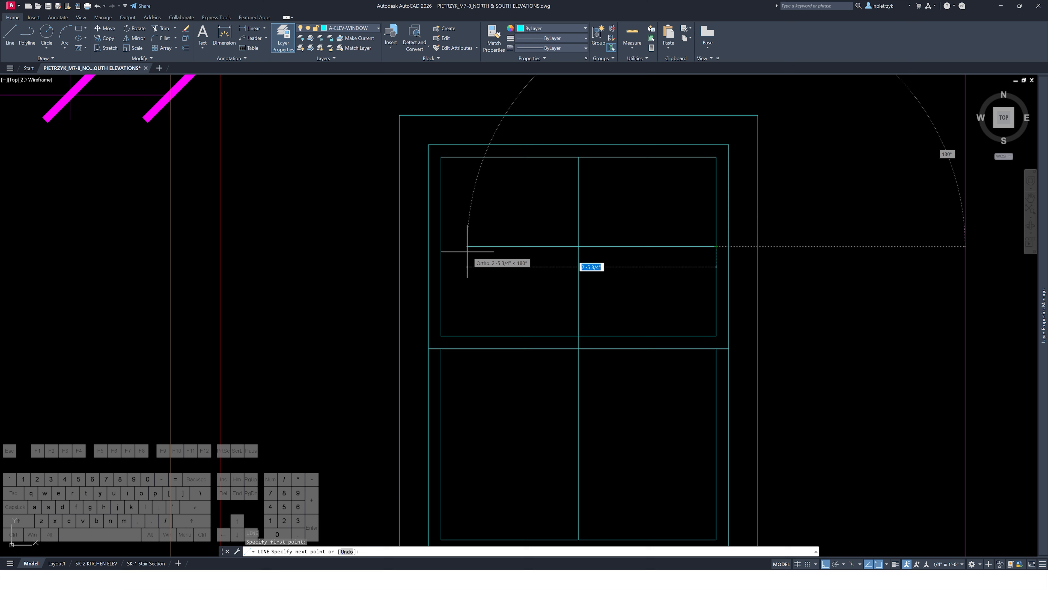
pyautogui.click(441, 246)
pyautogui.press('Return')
pyautogui.moveTo(535, 339); pyautogui.dragTo(521, 239, button='middle')
pyautogui.press('Return')
pyautogui.click(426, 342)
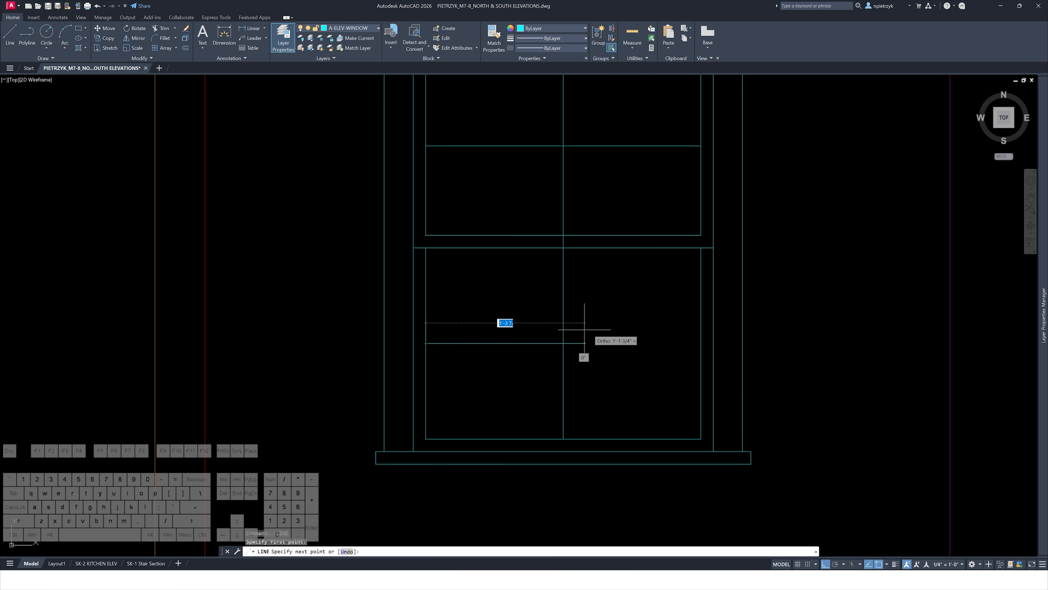
pyautogui.click(700, 343)
pyautogui.press('Escape')
# Trim the mullion segment between the two meeting rail lines
pyautogui.write('tr')
pyautogui.press('Return')
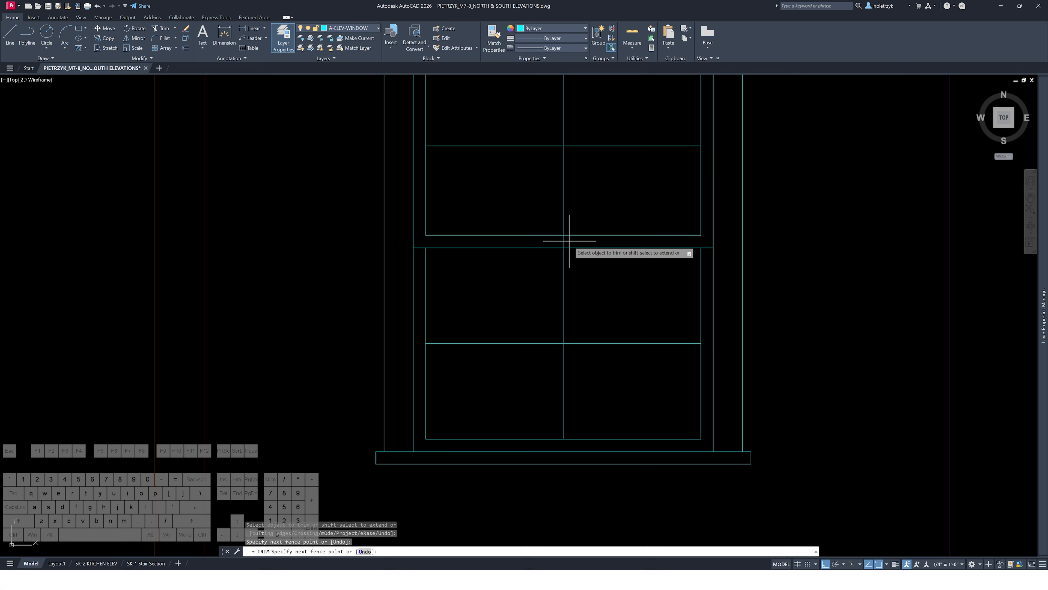
pyautogui.click(569, 242)
pyautogui.press('Escape')
pyautogui.press('Escape')
pyautogui.scroll(-6, 564, 245)
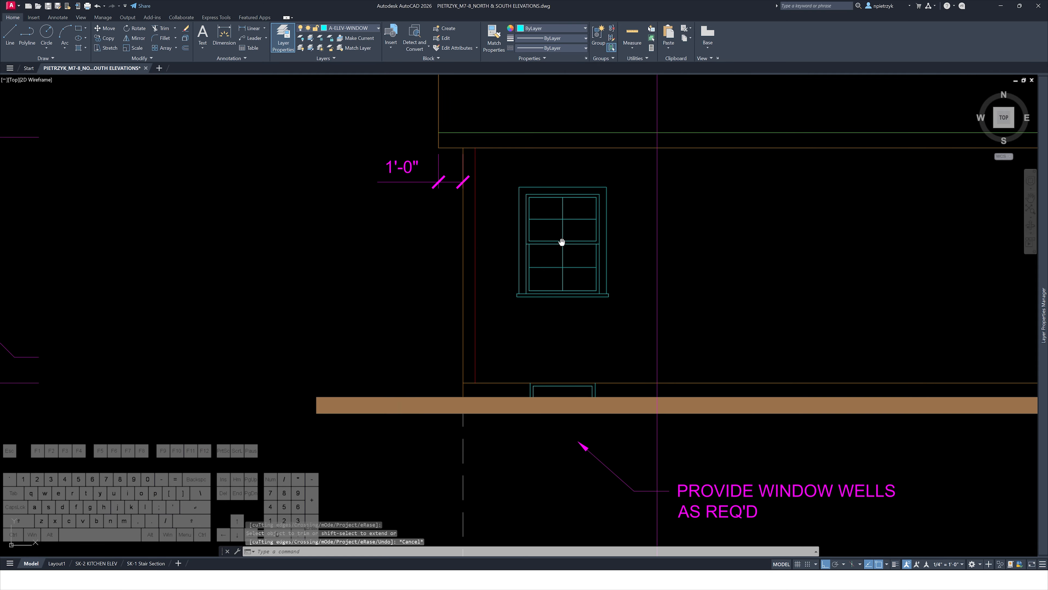
# Copy the finished window horizontally to the right to the next window position
pyautogui.click(490, 177)
pyautogui.click(621, 310)
pyautogui.write('co')
pyautogui.press('Return')
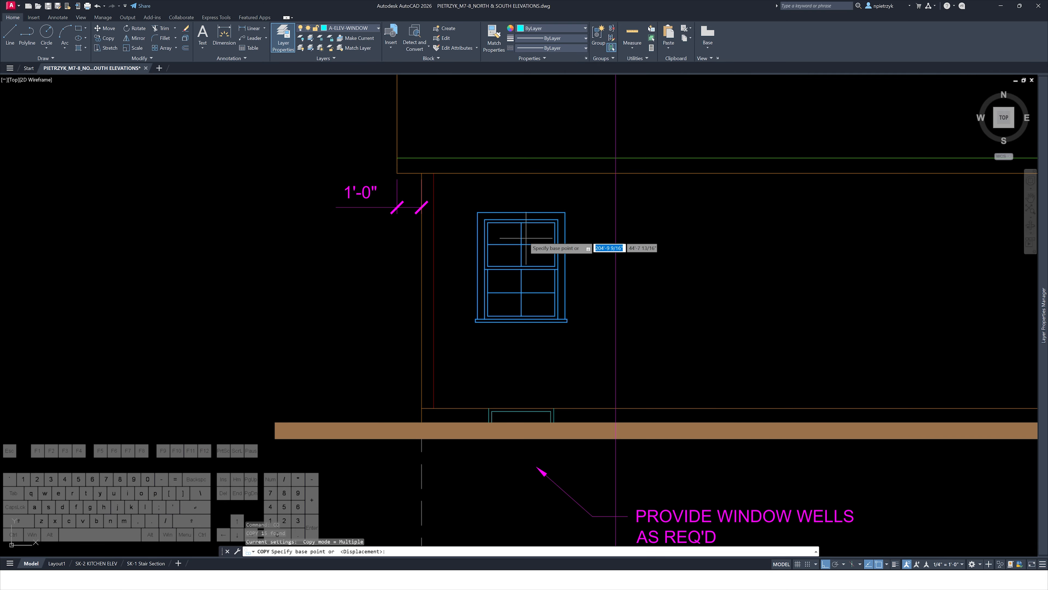
pyautogui.scroll(4, 512, 217)
pyautogui.click(457, 221)
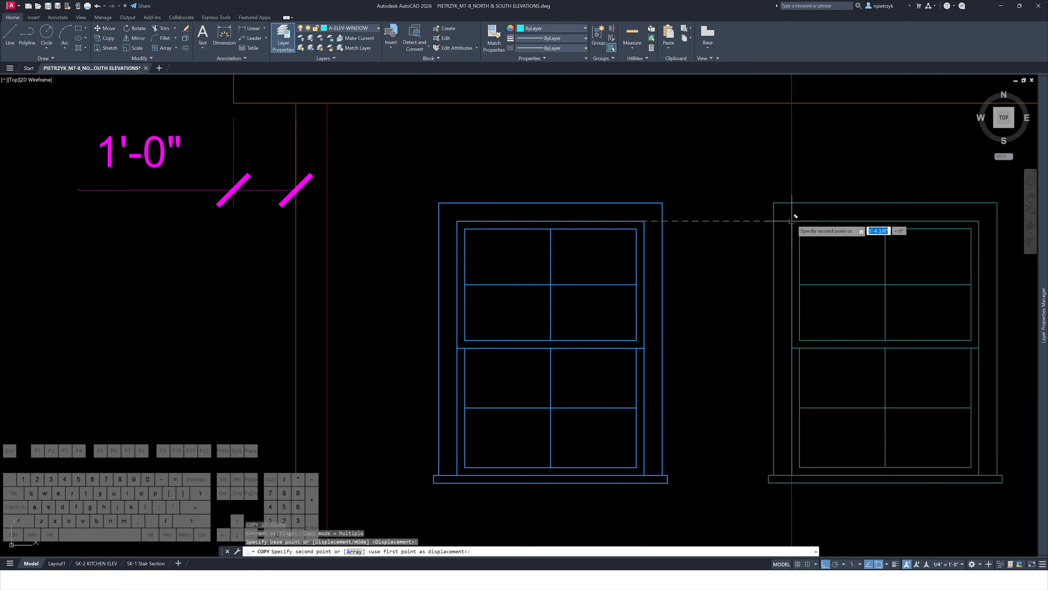
pyautogui.click(789, 221)
pyautogui.press('Escape')
pyautogui.press('Escape')
# Delete the leftover construction lines around the elevation windows
pyautogui.scroll(-6, 411, 245)
pyautogui.moveTo(410, 245); pyautogui.dragTo(394, 245, button='middle')
pyautogui.click(440, 158)
pyautogui.click(408, 177)
pyautogui.press('Delete')
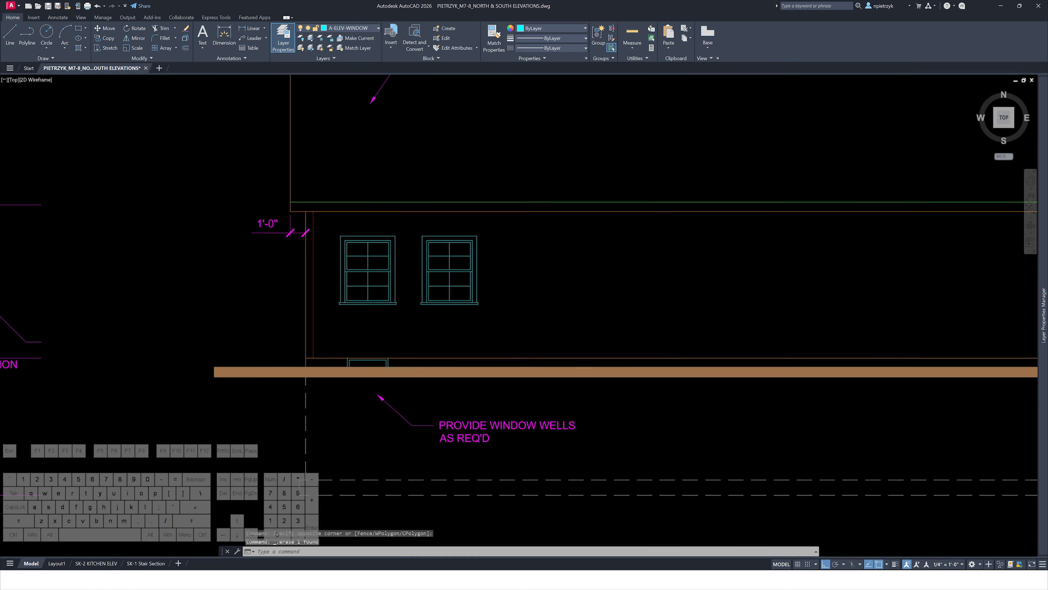
pyautogui.scroll(-5, 372, 167)
pyautogui.click(632, 106)
pyautogui.press('Delete')
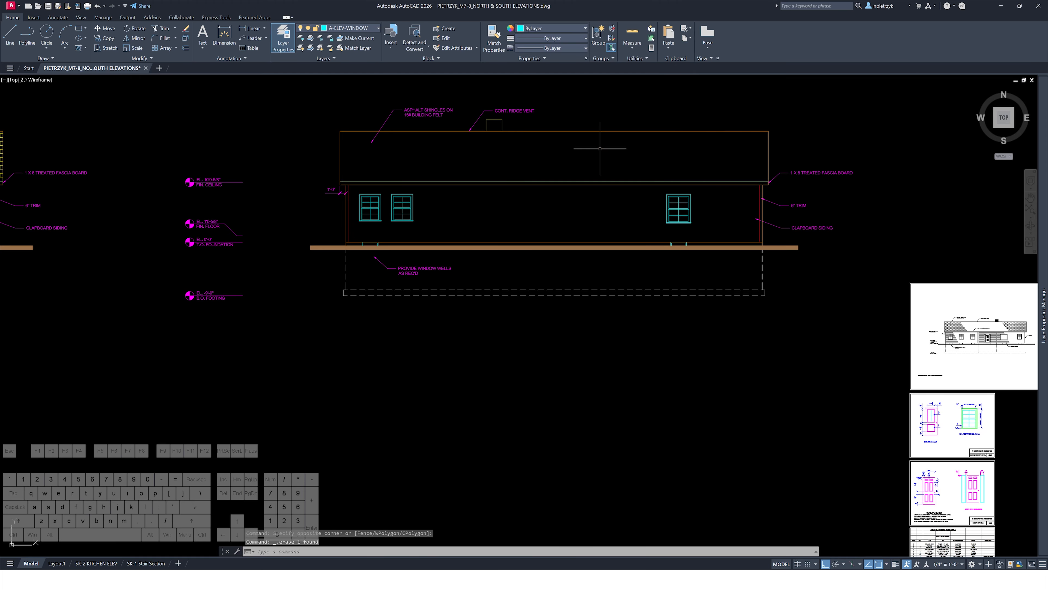
# Cast vertical rays down from both edges of the first window opening in the rotated floor plan
pyautogui.scroll(-2, 599, 150)
pyautogui.moveTo(598, 150)
pyautogui.mouseDown(button='middle')
pyautogui.moveTo(564, 230)
pyautogui.moveTo(571, 464)
pyautogui.mouseUp(button='middle')
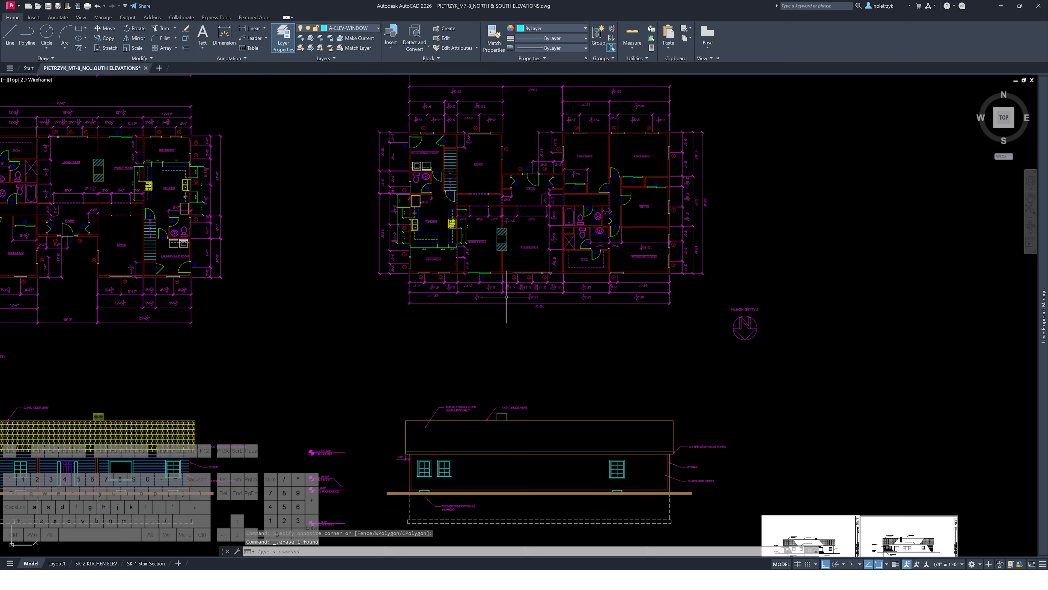
pyautogui.scroll(6, 505, 296)
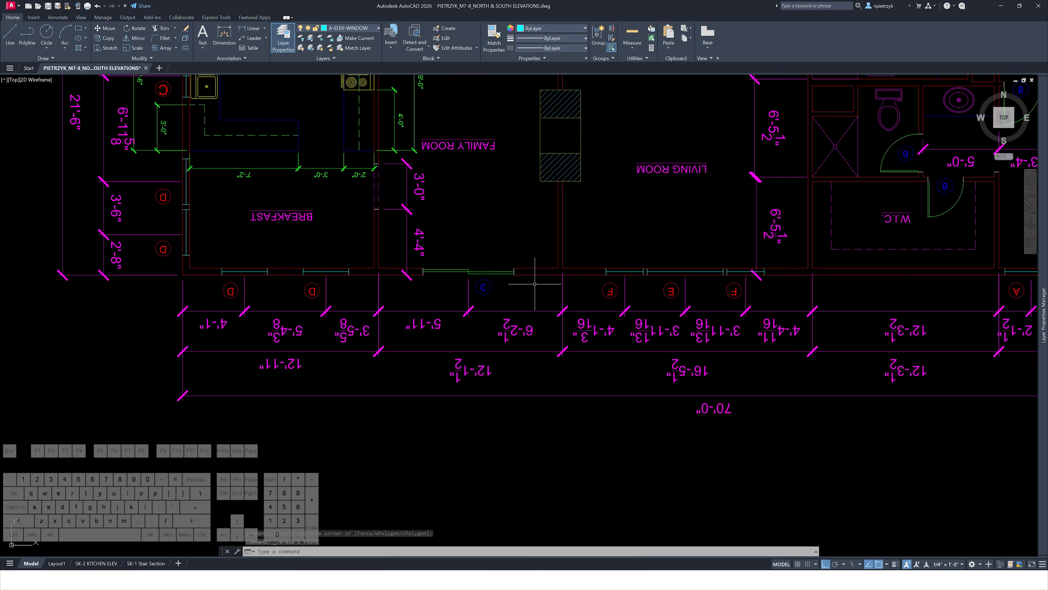
pyautogui.scroll(-4, 535, 284)
pyautogui.scroll(5, 512, 256)
pyautogui.press('space')
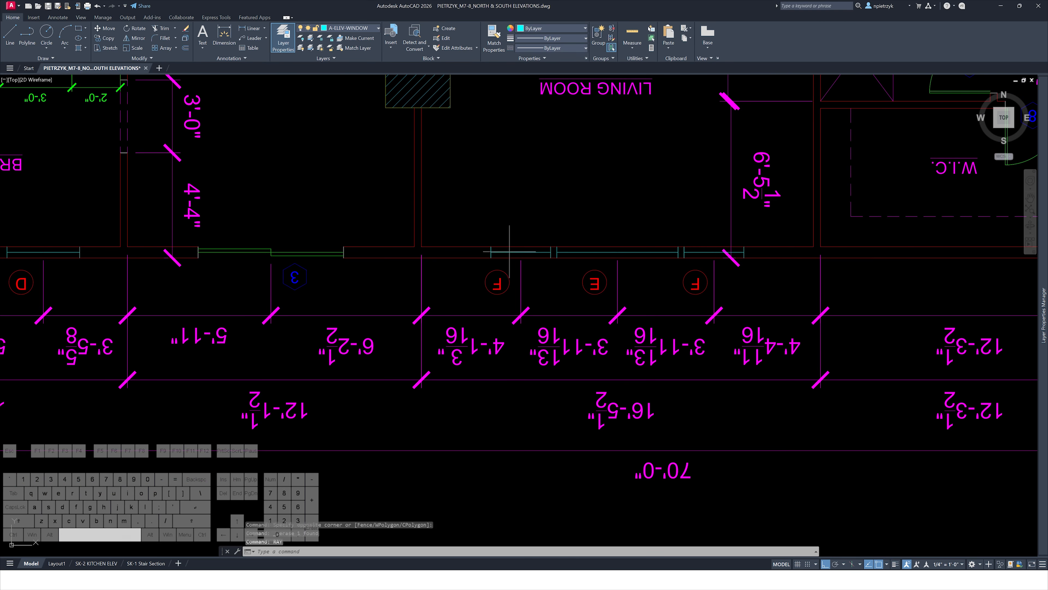
pyautogui.scroll(2, 484, 252)
pyautogui.click(495, 260)
pyautogui.click(496, 272)
pyautogui.press('space')
pyautogui.press('space')
pyautogui.click(593, 260)
pyautogui.click(596, 283)
pyautogui.press('Escape')
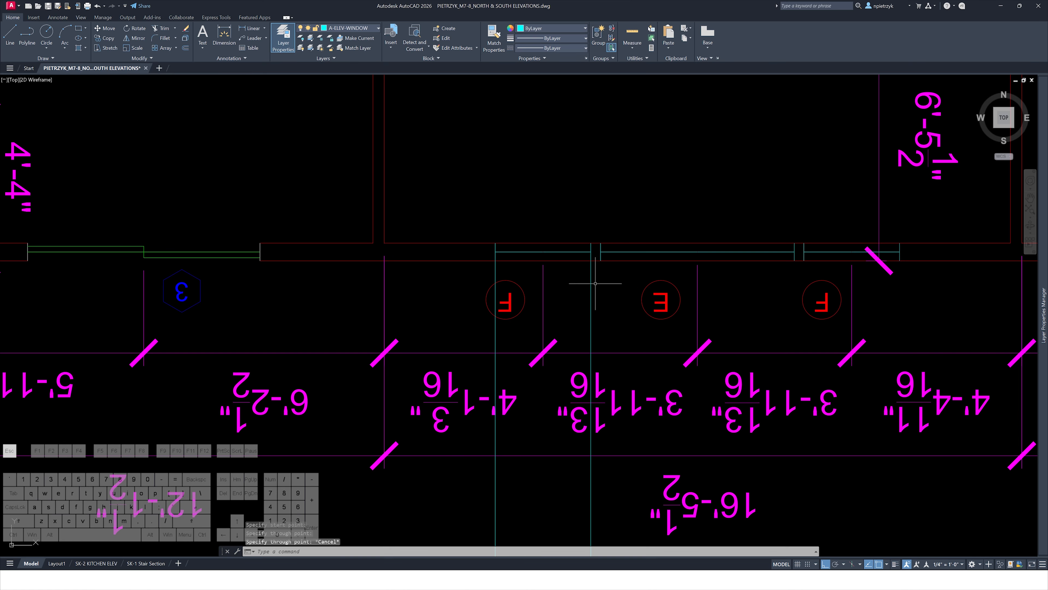
# Cast vertical rays down from the edges of the next two window openings in the plan
pyautogui.press('space')
pyautogui.click(601, 261)
pyautogui.click(601, 277)
pyautogui.press('space')
pyautogui.press('space')
pyautogui.click(795, 260)
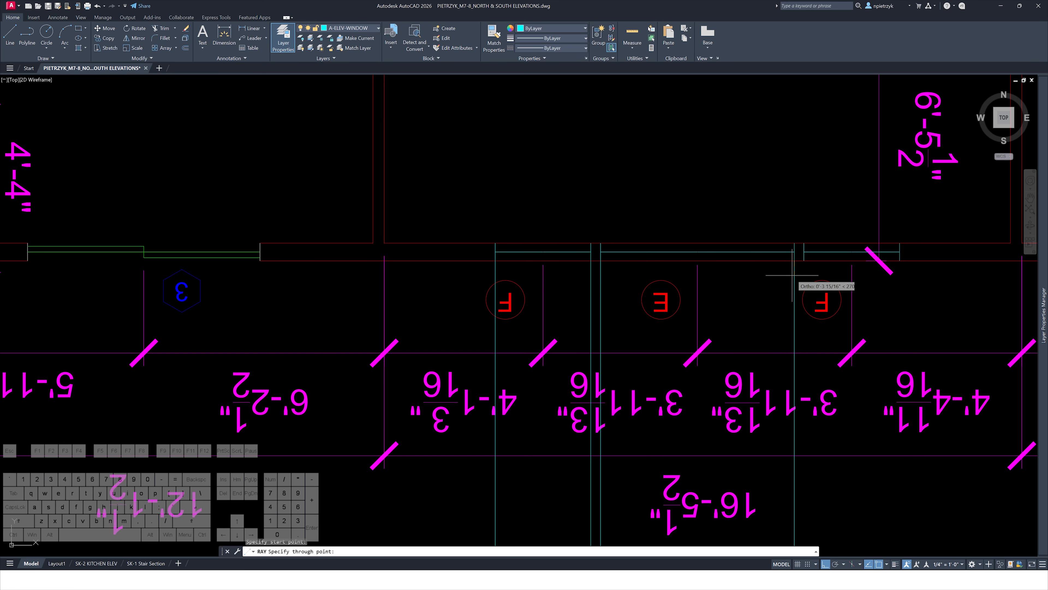
pyautogui.click(792, 276)
pyautogui.press('space')
pyautogui.press('space')
pyautogui.click(804, 260)
pyautogui.click(804, 275)
pyautogui.press('space')
pyautogui.press('space')
pyautogui.click(900, 260)
pyautogui.click(902, 278)
pyautogui.press('Escape')
pyautogui.press('Escape')
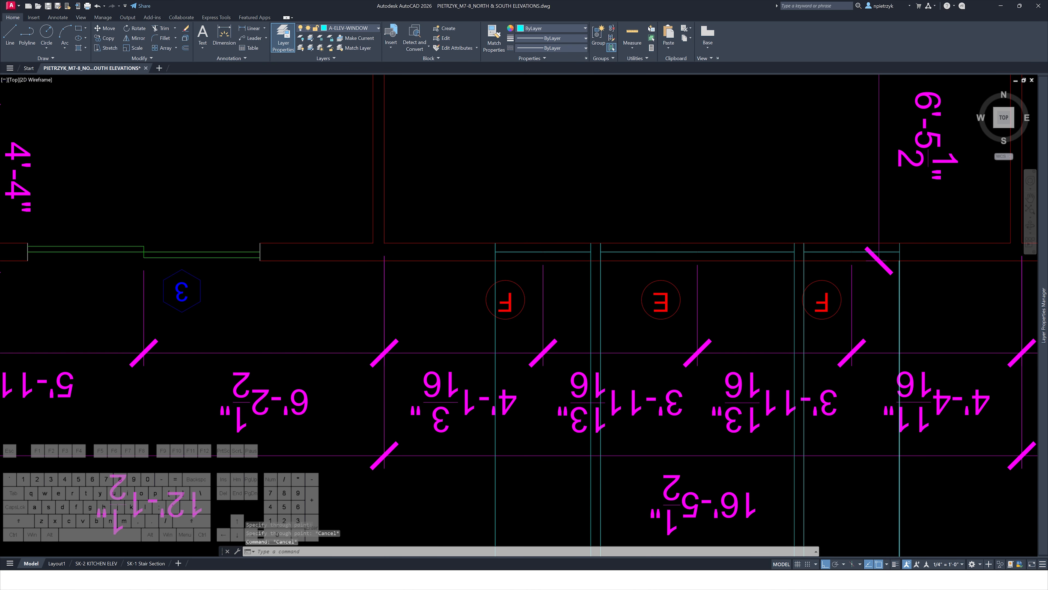
# Compare the elevation and its rays with the reference south elevation image
pyautogui.scroll(-3, 904, 285)
pyautogui.moveTo(923, 327); pyautogui.dragTo(548, 157, button='middle')
pyautogui.scroll(-1, 580, 236)
pyautogui.moveTo(594, 259); pyautogui.dragTo(592, 216, button='middle')
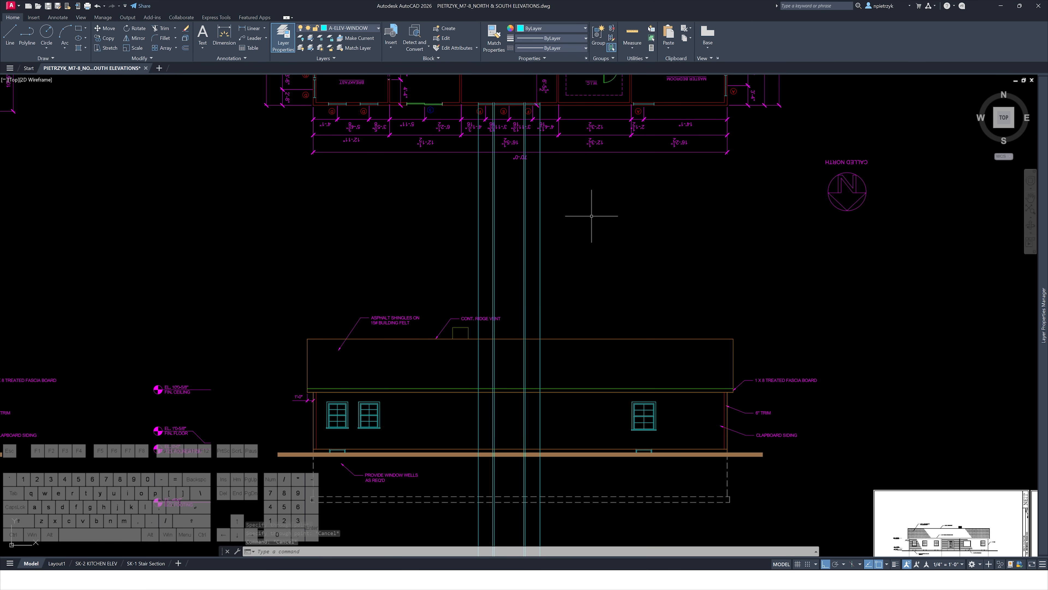
pyautogui.moveTo(813, 510); pyautogui.dragTo(695, 366, button='middle')
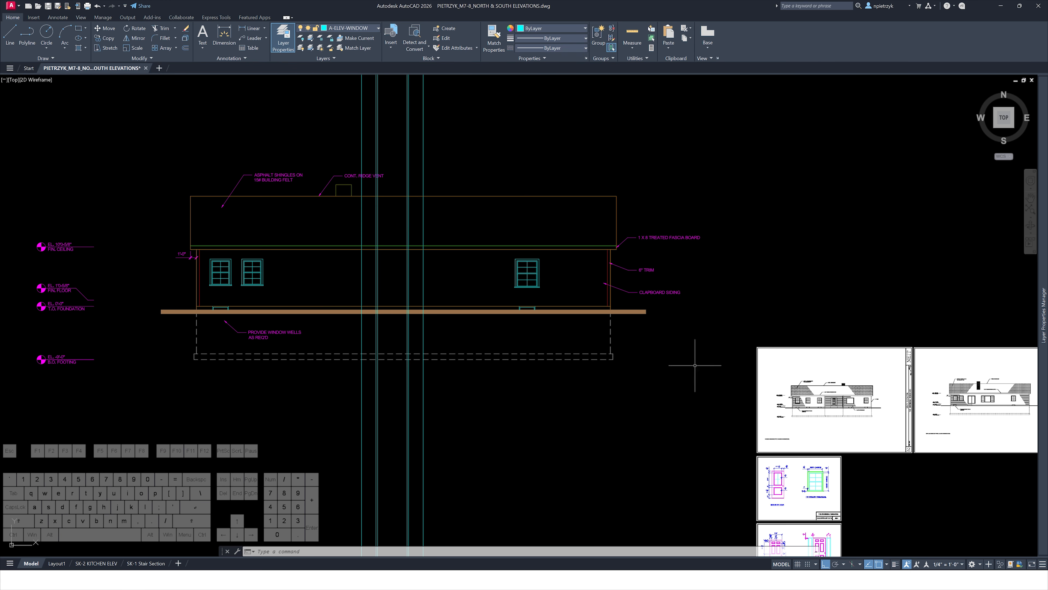
pyautogui.moveTo(855, 423); pyautogui.dragTo(479, 372, button='middle')
pyautogui.scroll(6, 626, 353)
pyautogui.scroll(6, 561, 330)
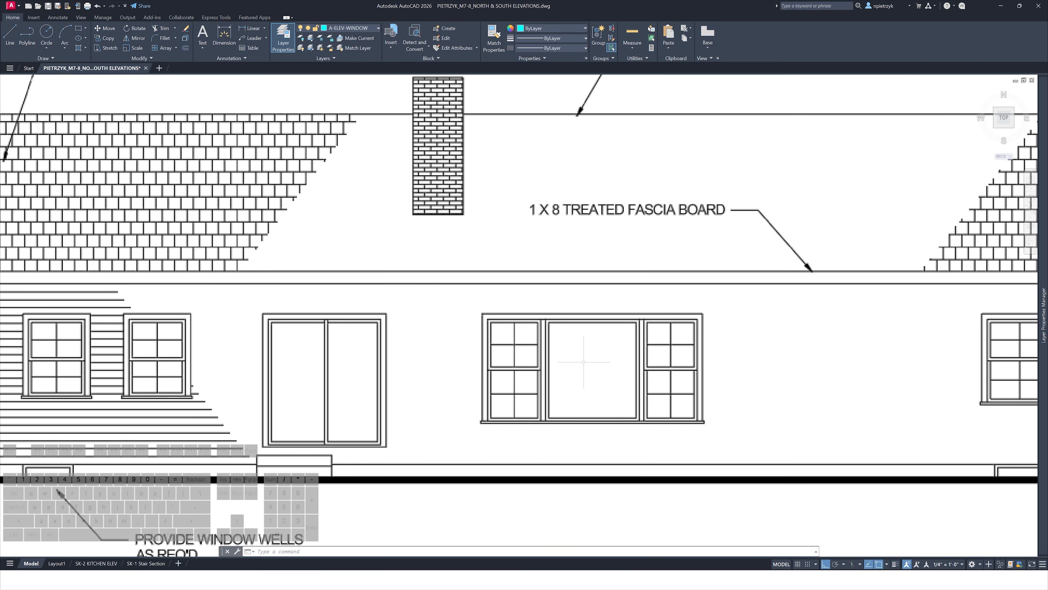
pyautogui.scroll(-6, 607, 341)
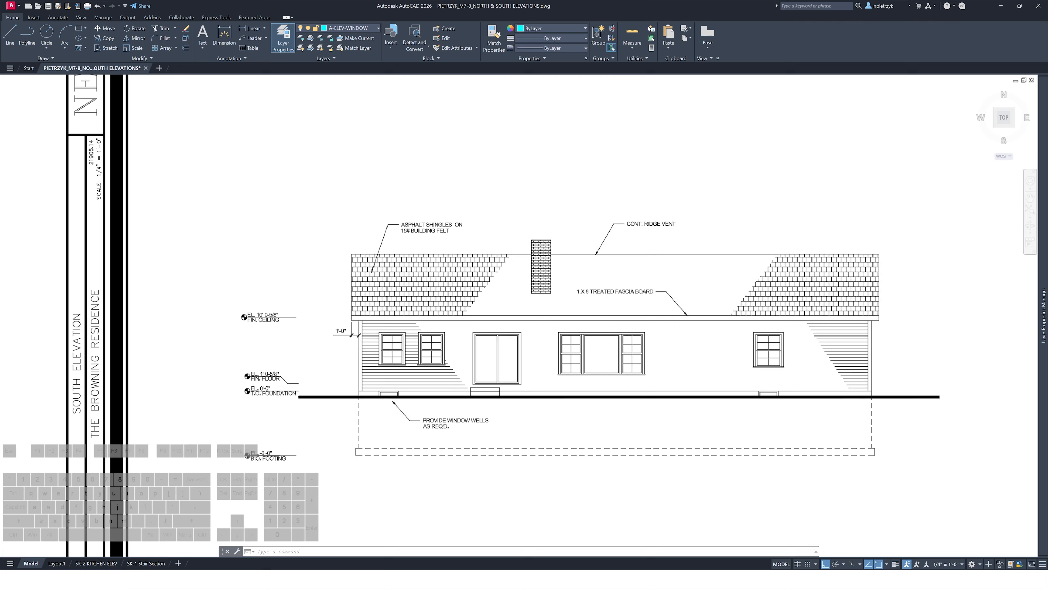
pyautogui.moveTo(335, 369); pyautogui.dragTo(805, 411, button='middle')
pyautogui.scroll(-2, 807, 410)
pyautogui.moveTo(296, 339); pyautogui.dragTo(733, 414, button='middle')
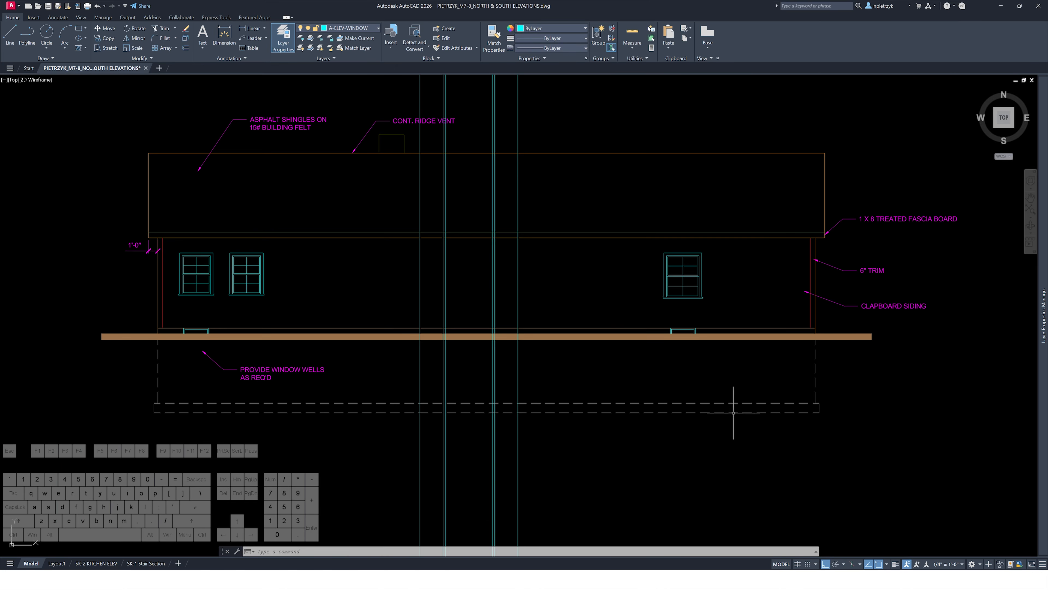
# Copy a double-hung window in the elevation to the next opening between the new rays
pyautogui.moveTo(310, 310); pyautogui.dragTo(490, 341, button='middle')
pyautogui.scroll(4, 438, 312)
pyautogui.click(345, 231)
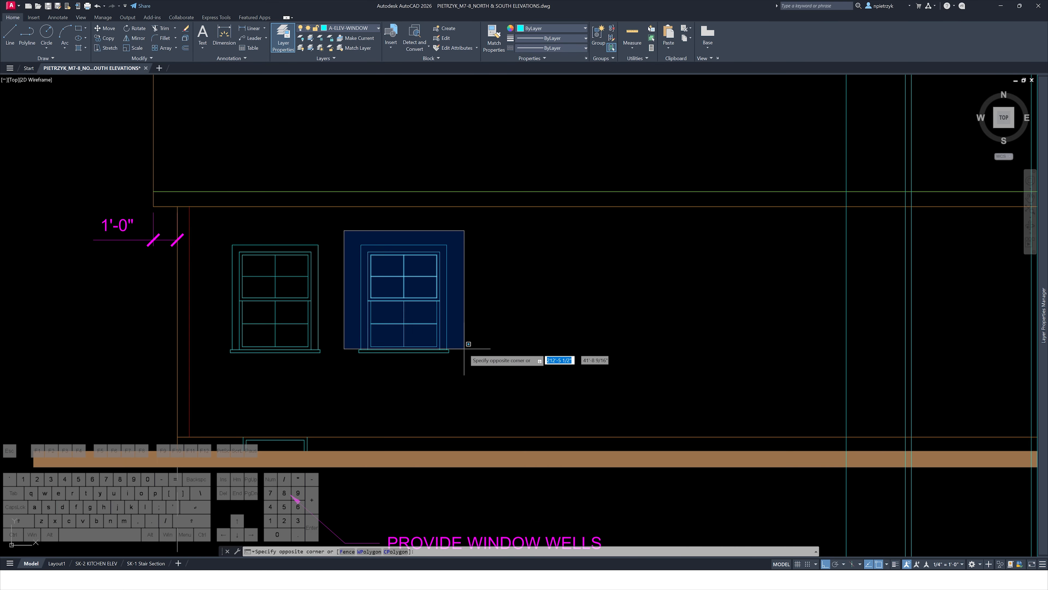
pyautogui.click(464, 357)
pyautogui.write('co')
pyautogui.press('Return')
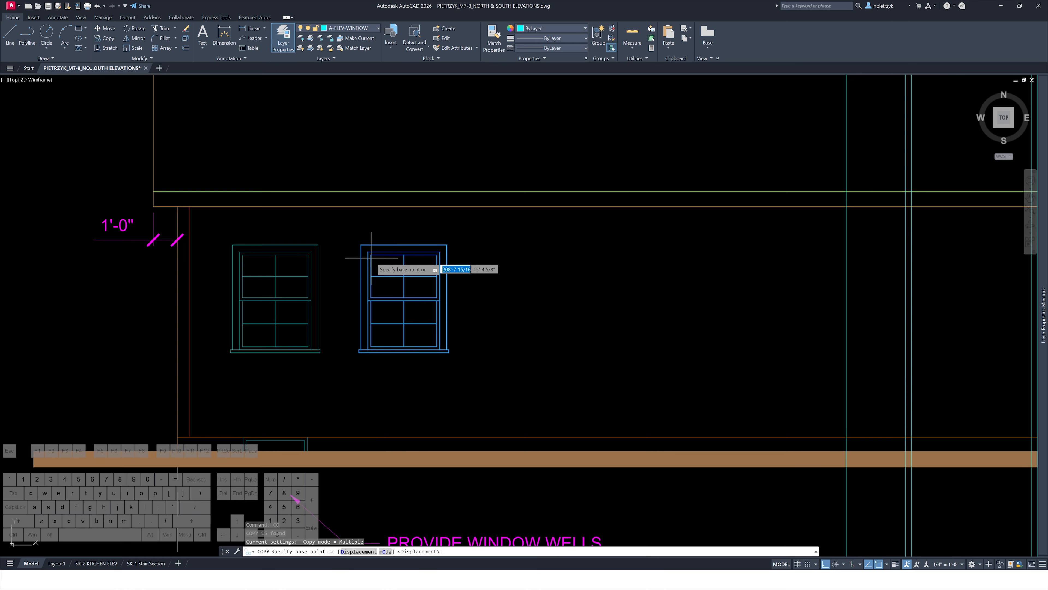
pyautogui.scroll(4, 369, 255)
pyautogui.click(363, 243)
pyautogui.scroll(-4, 314, 259)
pyautogui.moveTo(649, 279); pyautogui.dragTo(236, 276, button='middle')
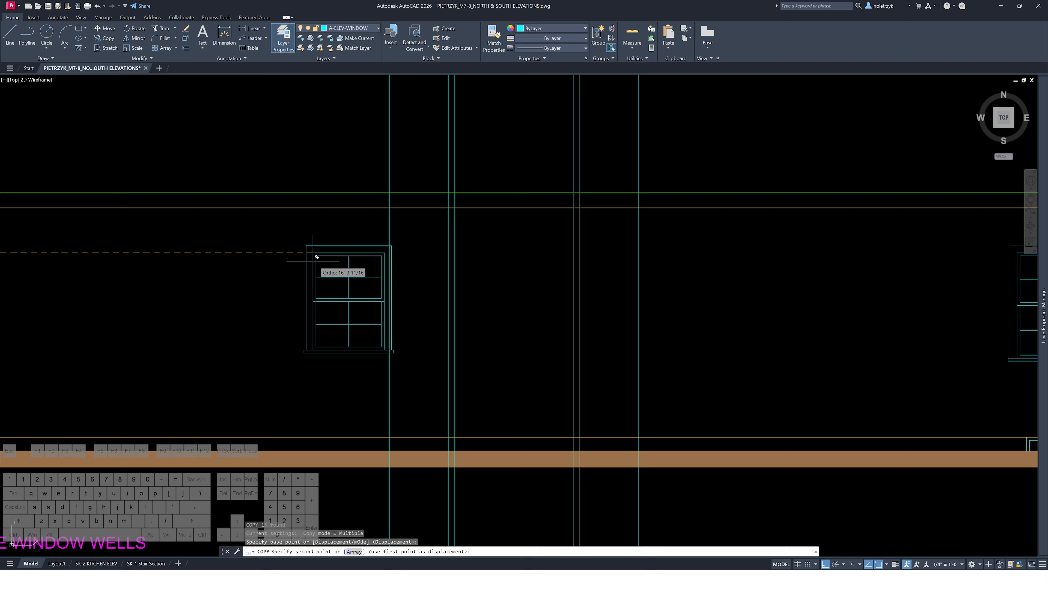
pyautogui.click(396, 256)
pyautogui.press('Escape')
# Delete the sash and muntin lines from the copied window, leaving only its outer frame and sill
pyautogui.scroll(4, 399, 258)
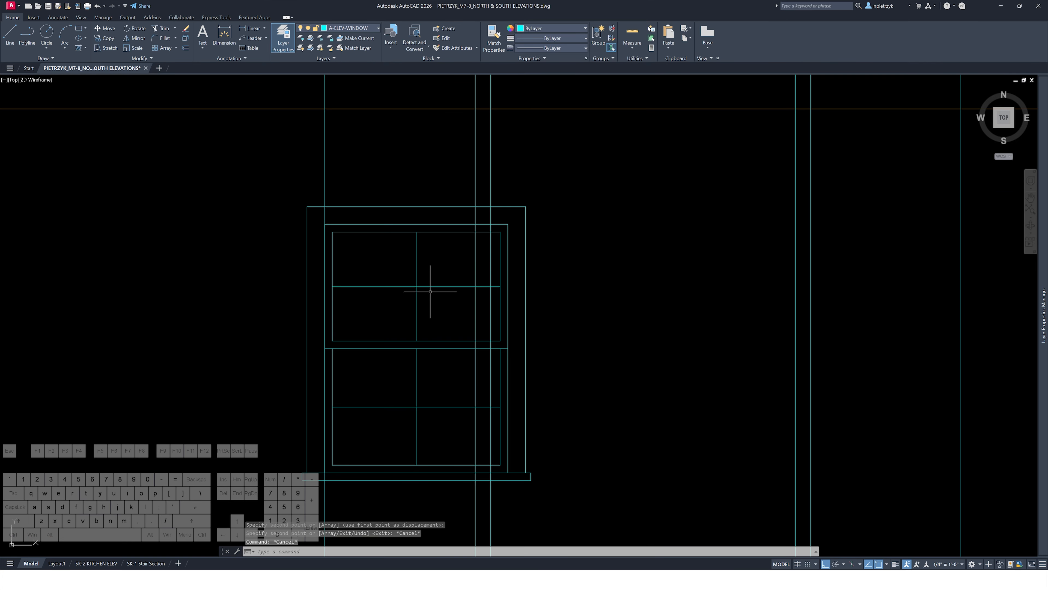
pyautogui.click(428, 293)
pyautogui.click(404, 275)
pyautogui.press('Delete')
pyautogui.click(428, 352)
pyautogui.click(393, 324)
pyautogui.press('Delete')
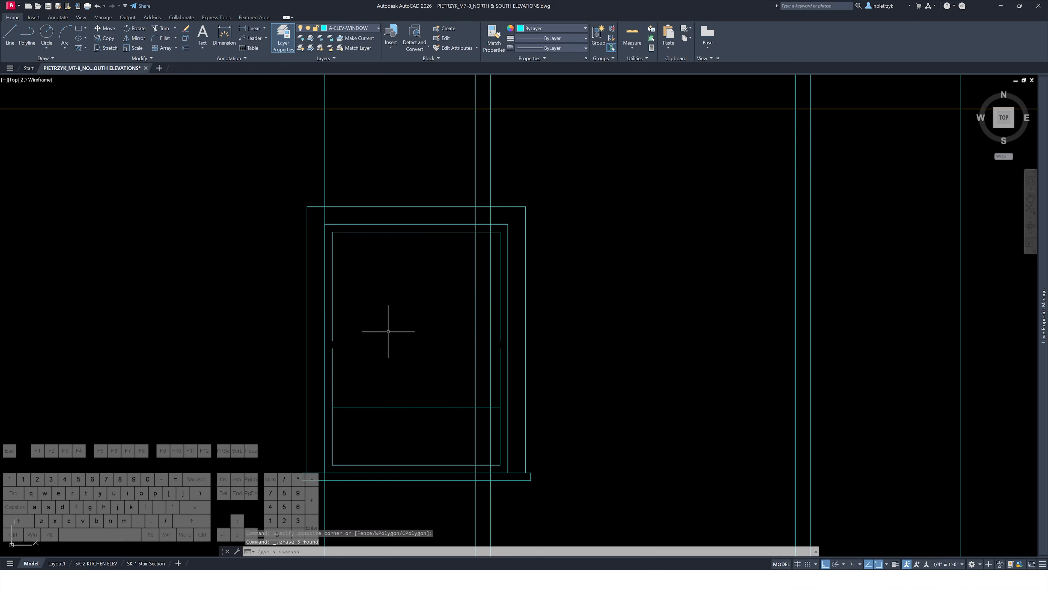
pyautogui.click(368, 357)
pyautogui.click(331, 328)
pyautogui.press('Delete')
pyautogui.click(400, 385)
pyautogui.click(380, 409)
pyautogui.press('Delete')
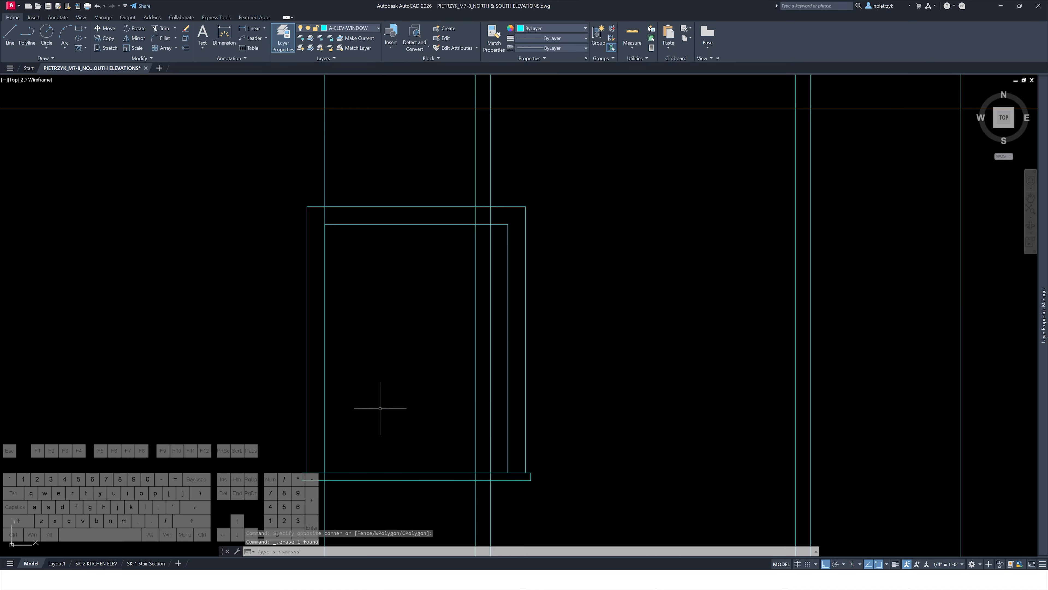
# Stretch the window frame's right side to widen it into a picture window opening
pyautogui.scroll(-2, 484, 363)
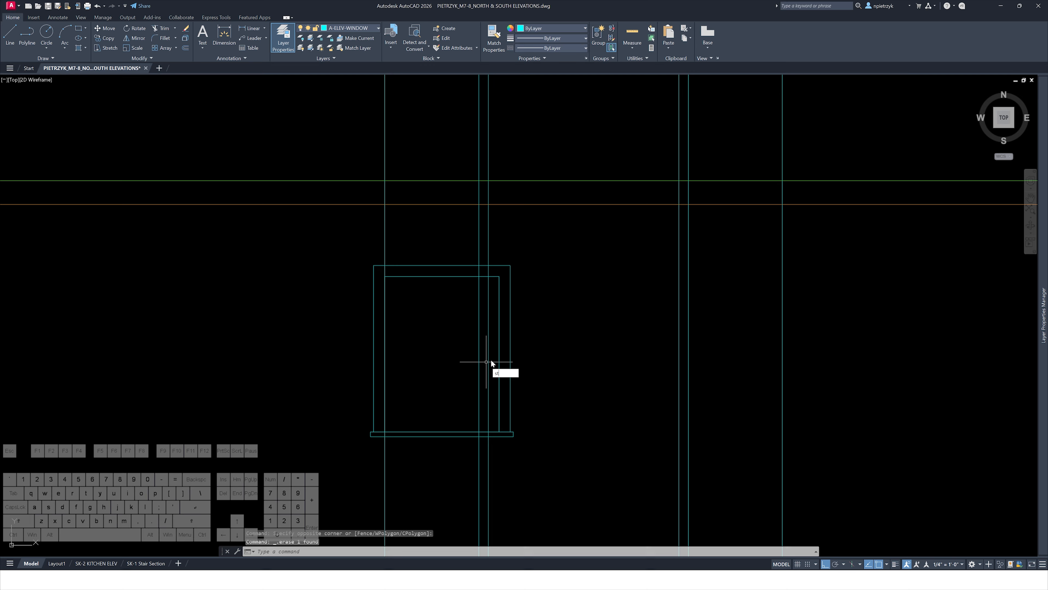
pyautogui.press('Return')
pyautogui.click(531, 248)
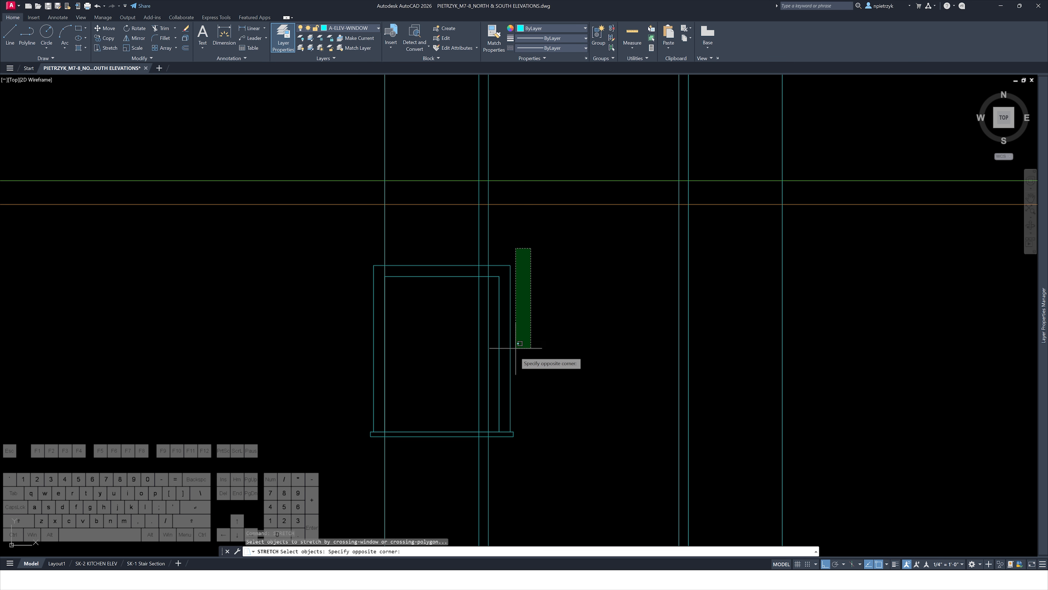
pyautogui.click(447, 457)
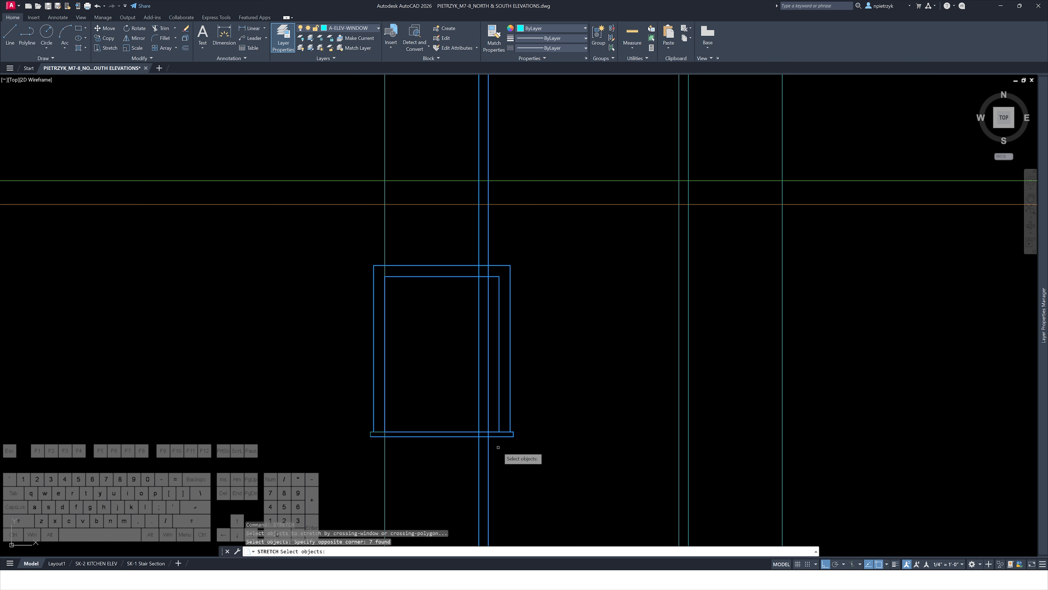
pyautogui.press('Return')
pyautogui.click(499, 432)
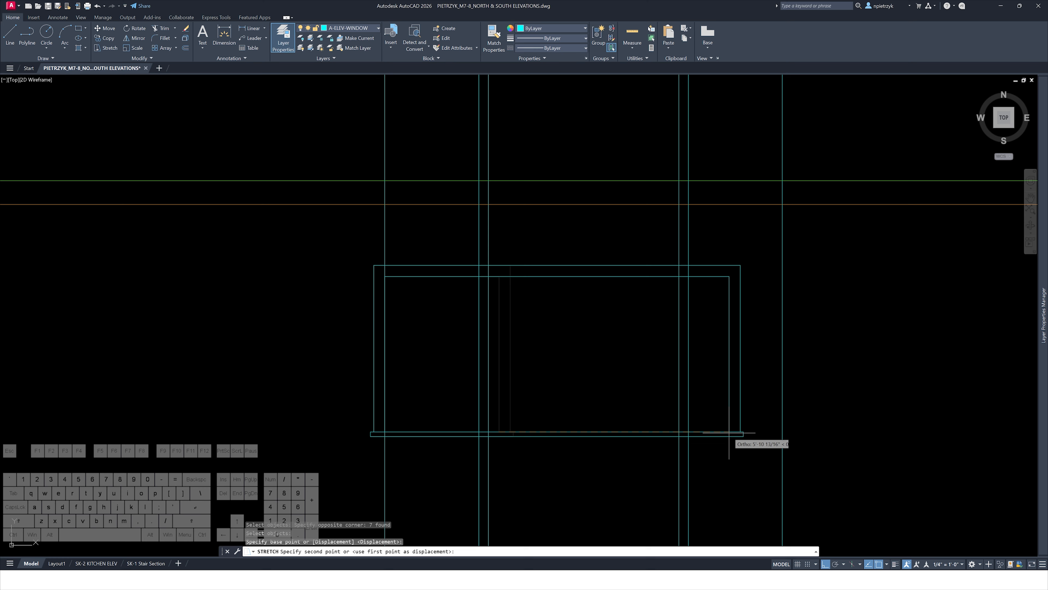
pyautogui.press('Escape')
pyautogui.press('Escape')
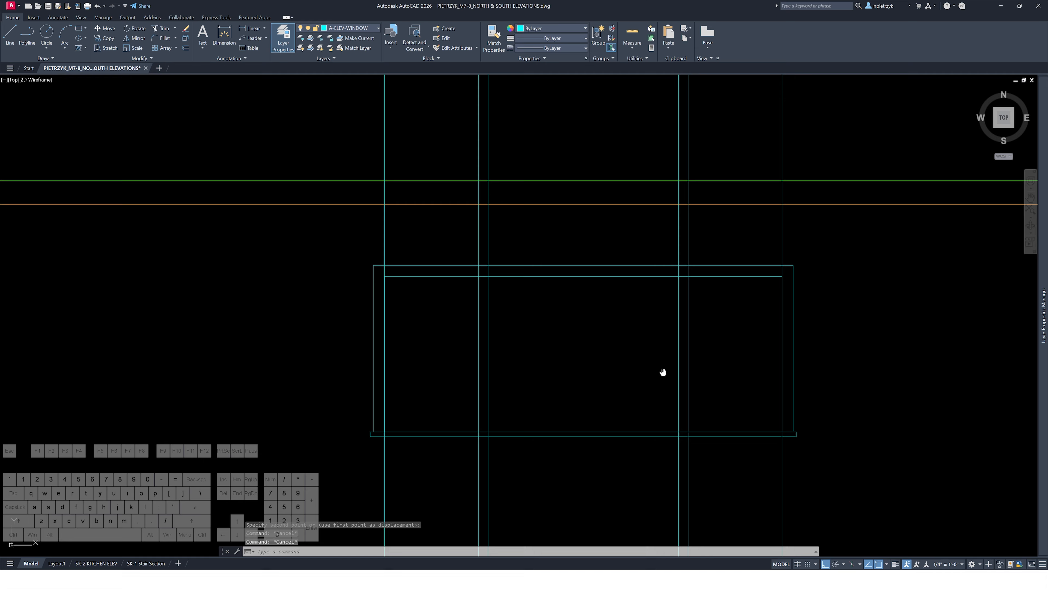
# Delete the construction rays crossing above the widened window
pyautogui.moveTo(662, 370); pyautogui.dragTo(549, 301, button='middle')
pyautogui.click(716, 163)
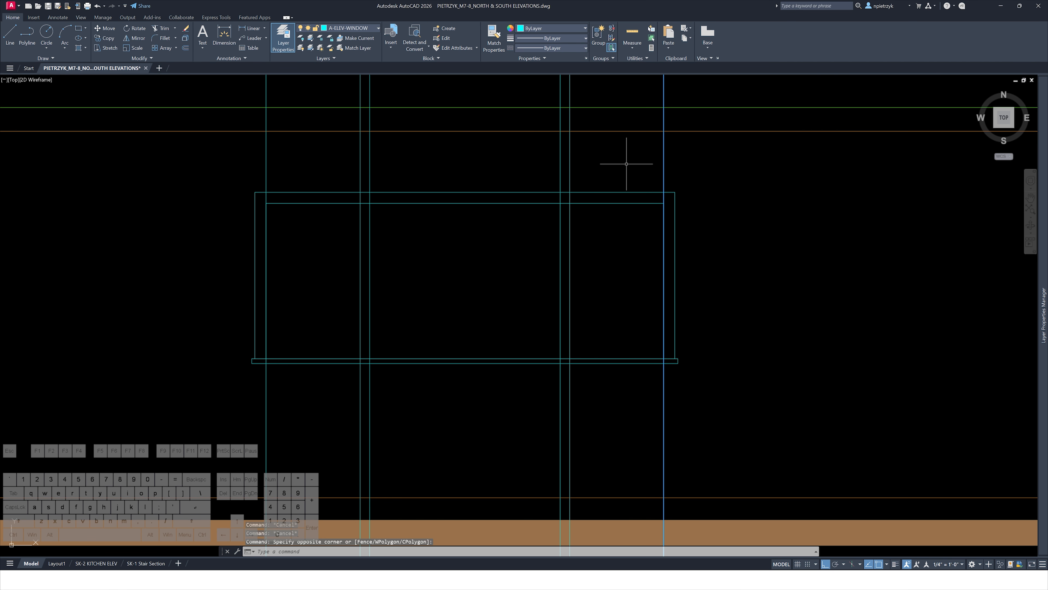
pyautogui.click(225, 164)
pyautogui.press('Delete')
# Examine the reference elevation sheets and the window schedule sizes
pyautogui.scroll(-5, 222, 169)
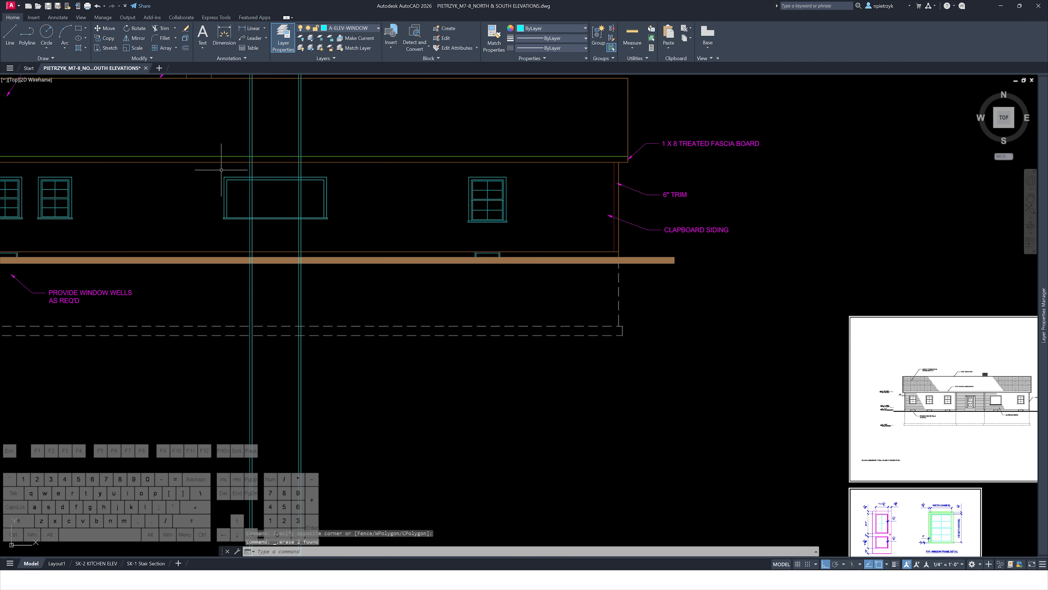
pyautogui.moveTo(738, 401); pyautogui.dragTo(257, 314, button='middle')
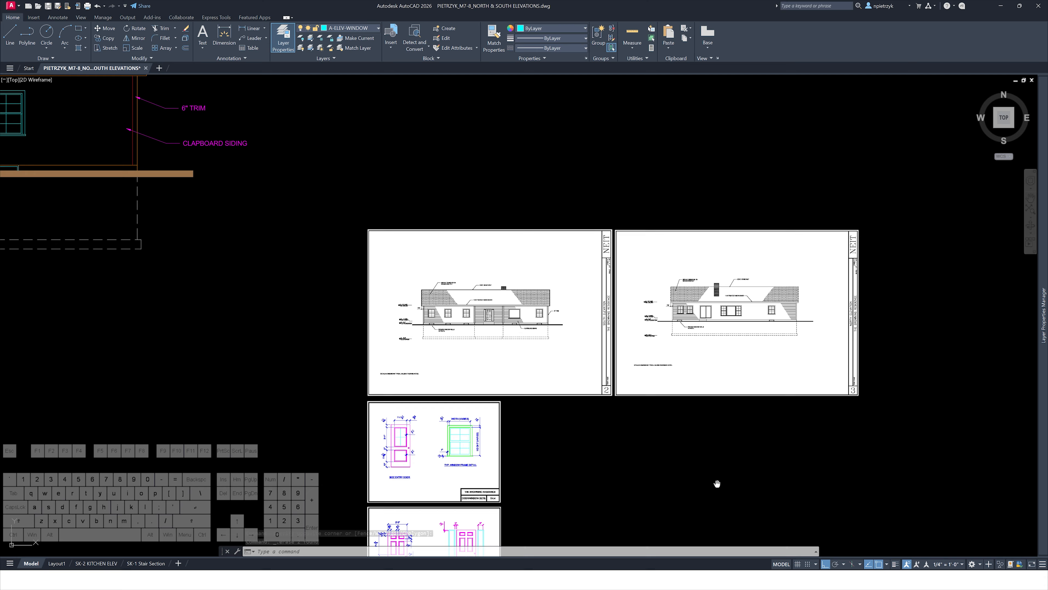
pyautogui.moveTo(717, 483); pyautogui.dragTo(696, 211, button='middle')
pyautogui.scroll(-2, 586, 264)
pyautogui.moveTo(592, 278); pyautogui.dragTo(775, 577, button='middle')
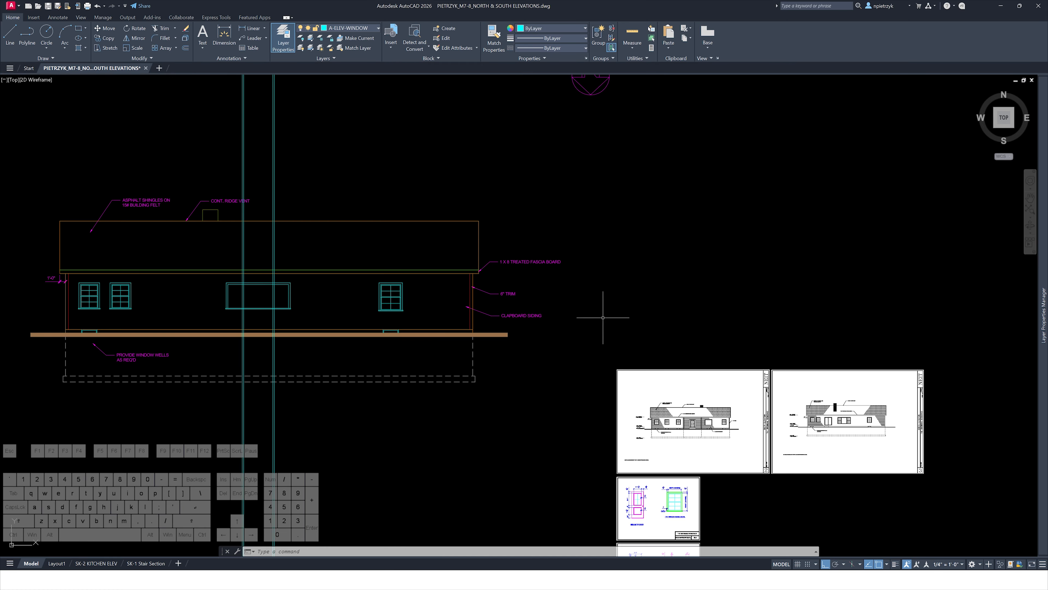
pyautogui.moveTo(544, 244); pyautogui.dragTo(648, 560, button='middle')
pyautogui.moveTo(578, 393); pyautogui.dragTo(443, 13, button='middle')
pyautogui.moveTo(677, 413); pyautogui.dragTo(601, 161, button='middle')
pyautogui.scroll(4, 560, 324)
pyautogui.scroll(4, 526, 331)
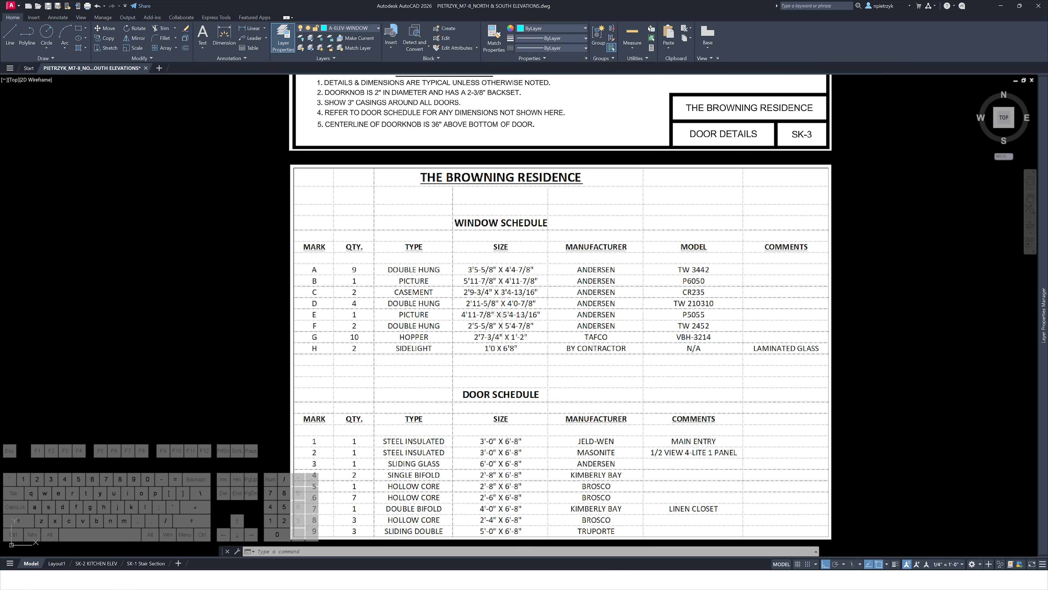
pyautogui.scroll(2, 508, 314)
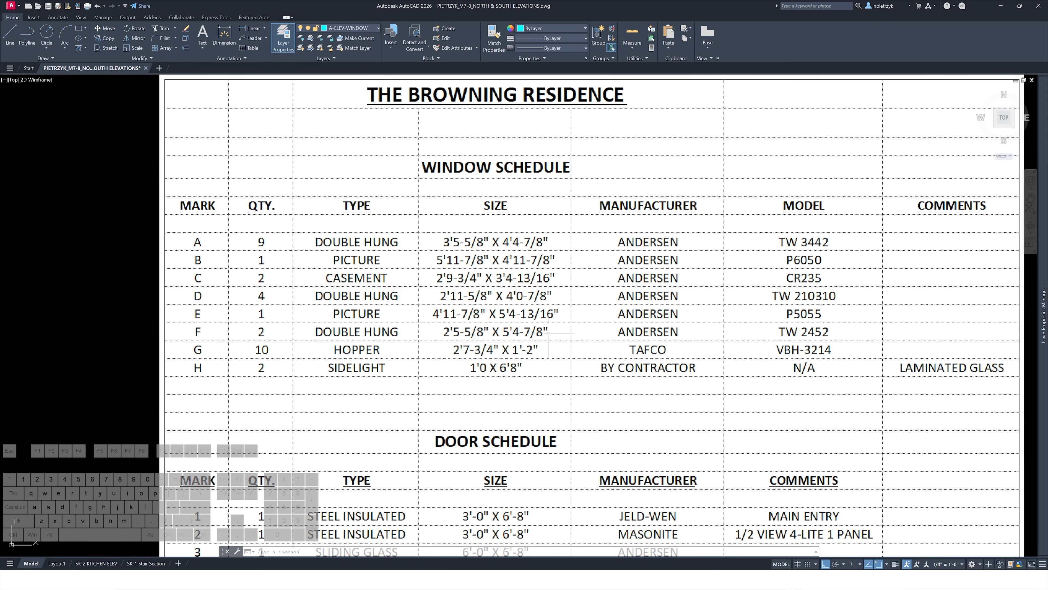
# Draw a short horizontal guide line from the picture window's top right corner
pyautogui.scroll(-10, 549, 333)
pyautogui.scroll(7, 508, 257)
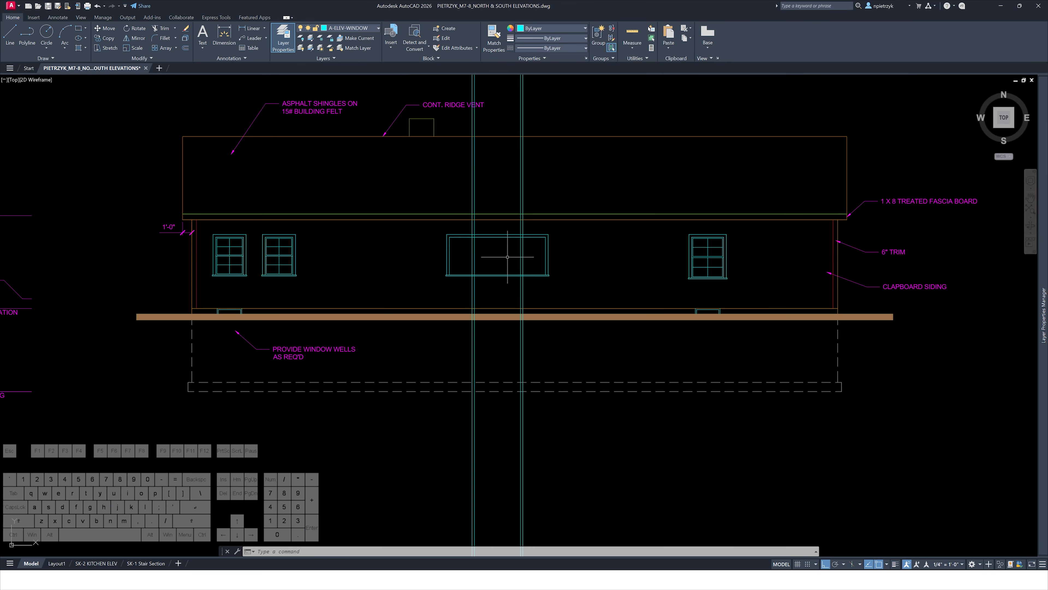
pyautogui.scroll(4, 508, 257)
pyautogui.write('l')
pyautogui.press('space')
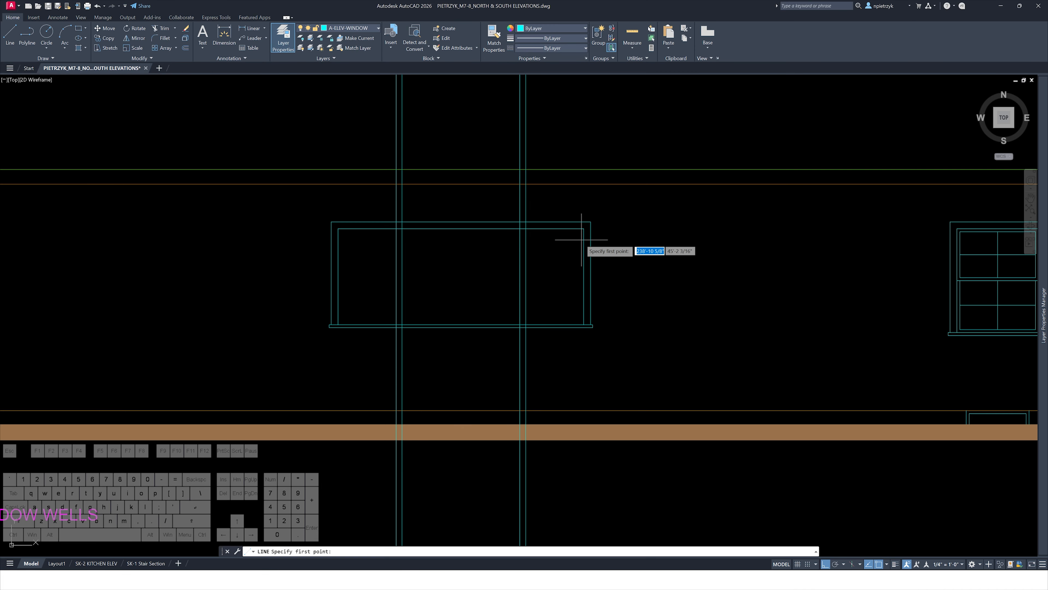
pyautogui.click(584, 228)
pyautogui.click(638, 232)
pyautogui.press('Escape')
pyautogui.press('Escape')
# Move the guide line down 5'4-7/8"
pyautogui.click(640, 221)
pyautogui.click(627, 238)
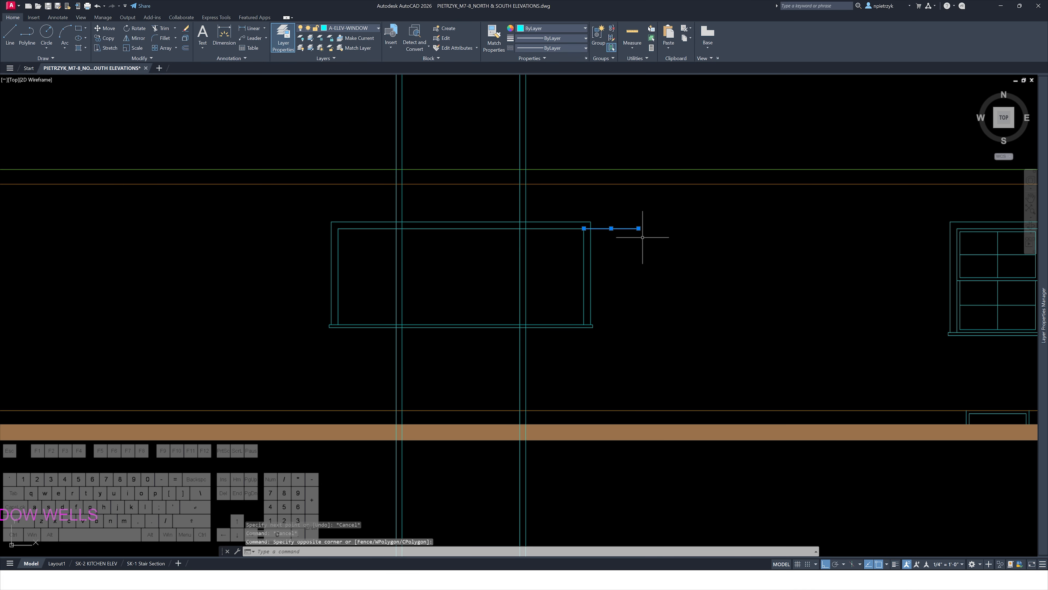
pyautogui.write('m')
pyautogui.press('space')
pyautogui.click(685, 225)
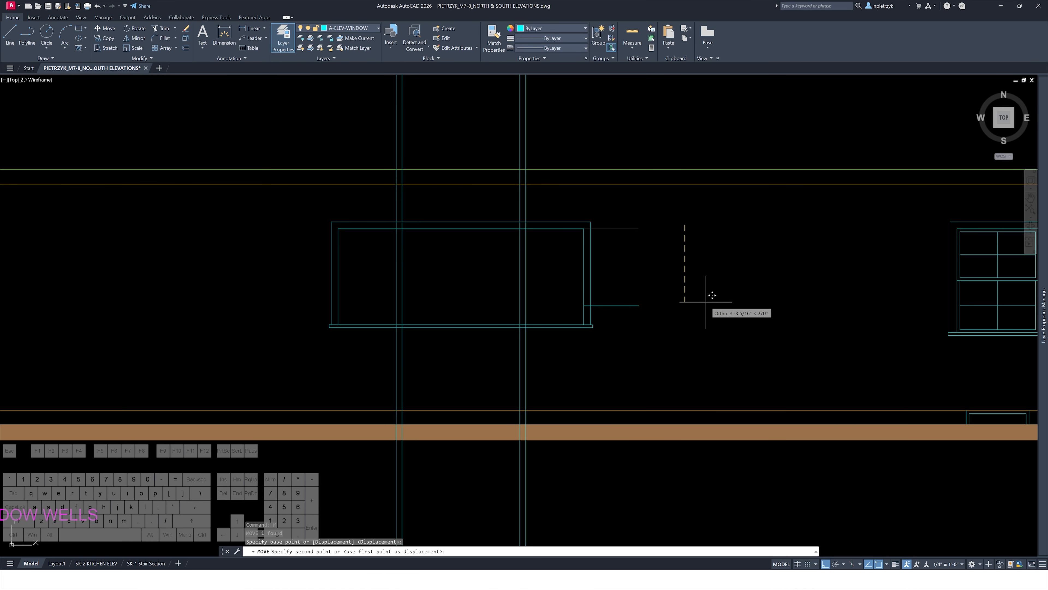
pyautogui.write("5'4-7/8")
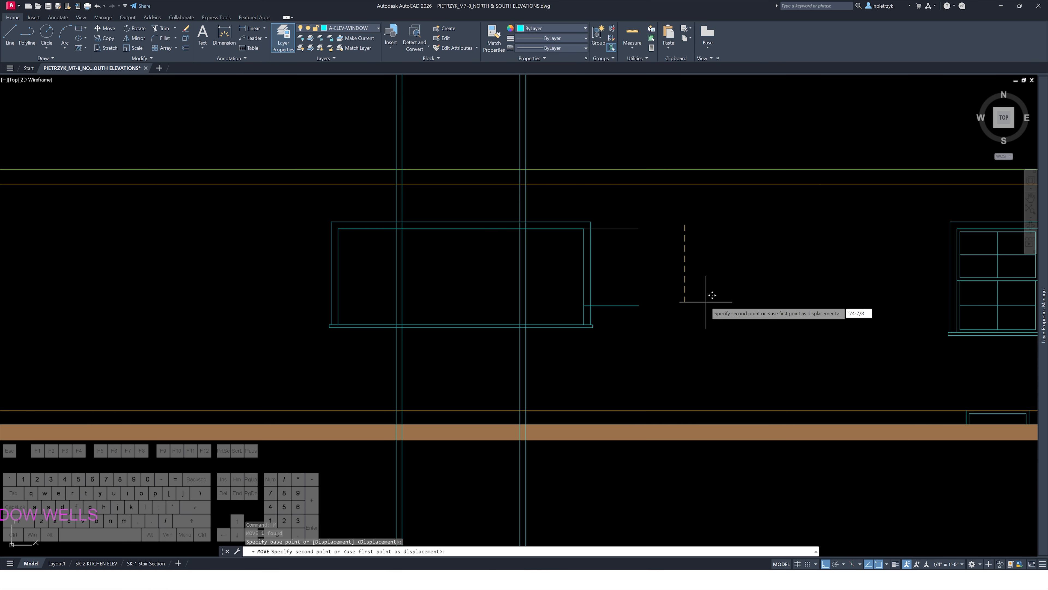
pyautogui.press('Return')
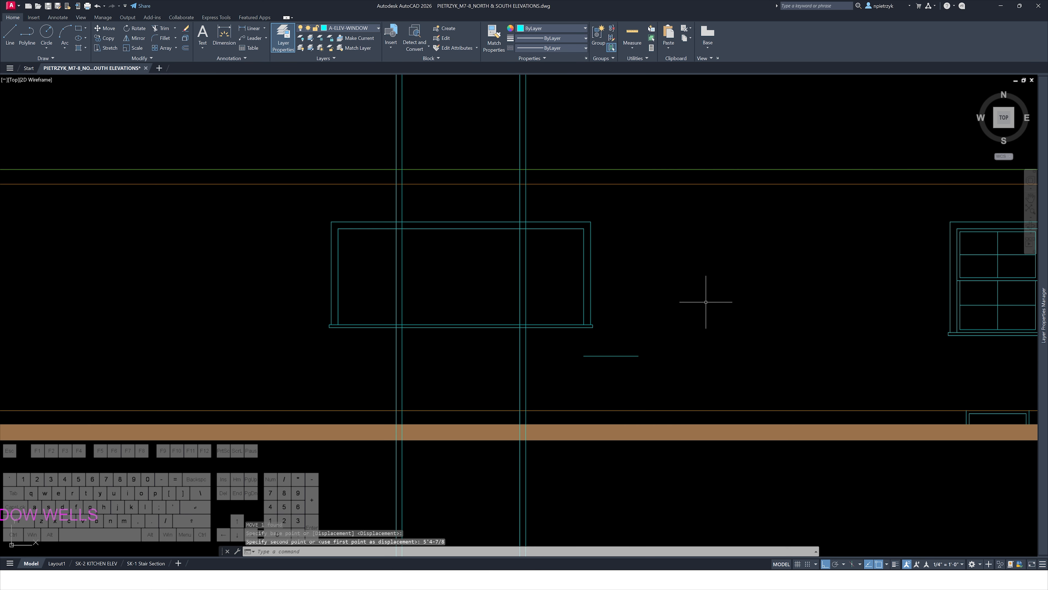
# Extend the guide line leftward past the window's left edge using its endpoint grip
pyautogui.press('Escape')
pyautogui.press('Escape')
pyautogui.click(608, 339)
pyautogui.click(583, 357)
pyautogui.click(584, 356)
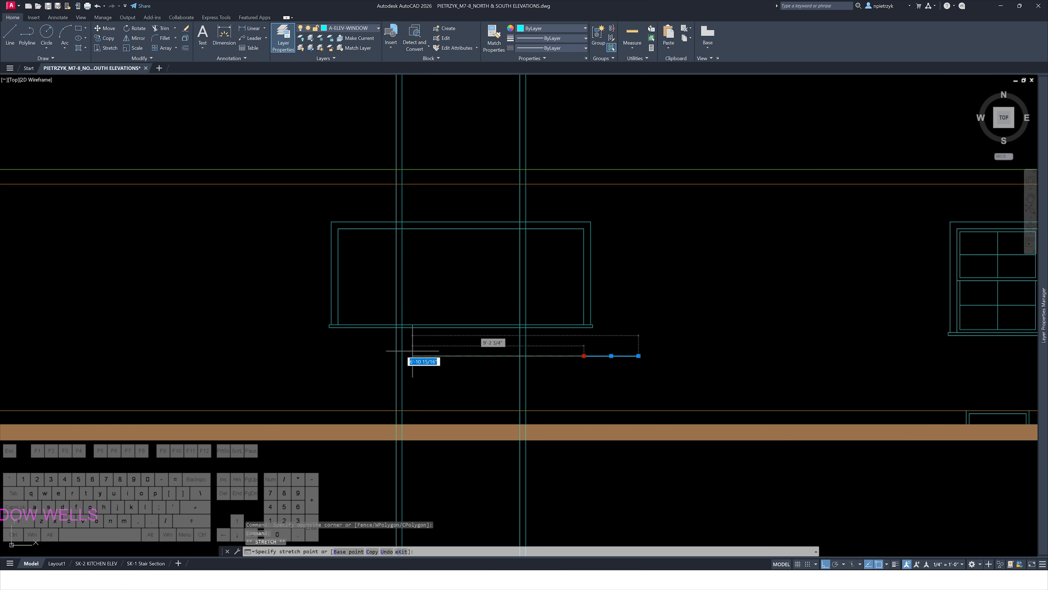
pyautogui.click(306, 353)
pyautogui.press('Escape')
# Stretch the picture window's bottom edge down to the guide line
pyautogui.write('stre')
pyautogui.press('space')
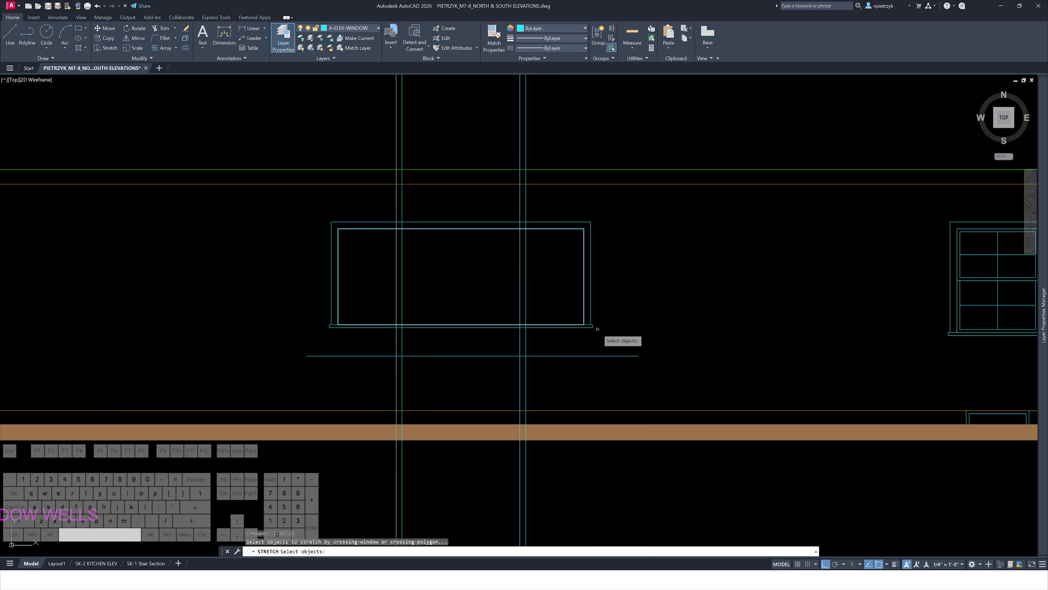
pyautogui.click(617, 337)
pyautogui.click(310, 318)
pyautogui.scroll(2, 511, 331)
pyautogui.press('space')
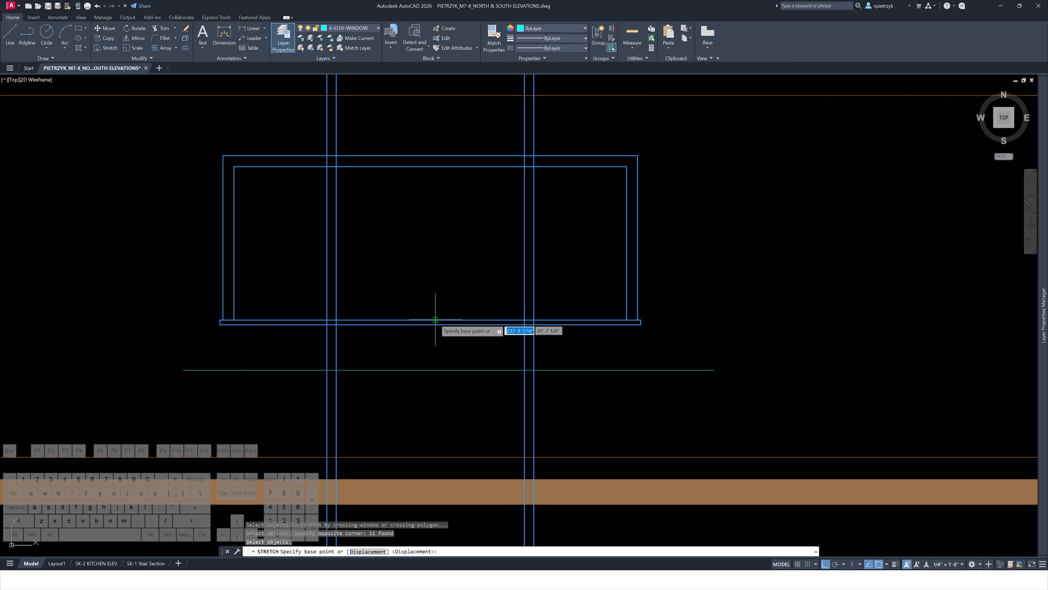
pyautogui.click(430, 321)
pyautogui.click(430, 370)
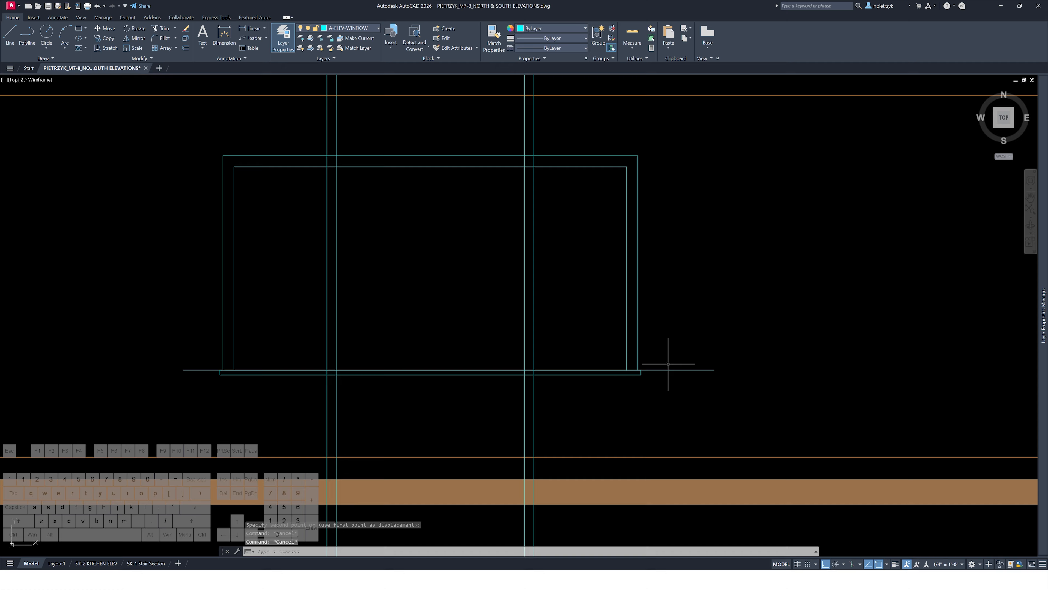
# Delete the horizontal guide line below the window
pyautogui.click(670, 364)
pyautogui.click(662, 391)
pyautogui.press('Delete')
# Draw a vertical line down through the window along the construction line
pyautogui.moveTo(571, 291); pyautogui.dragTo(555, 352, button='middle')
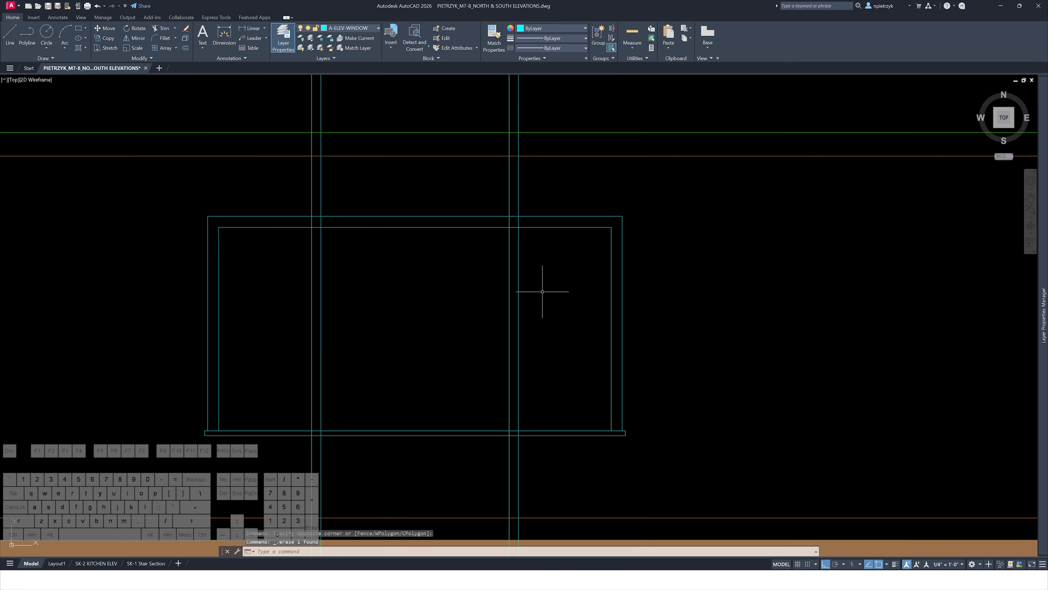
pyautogui.write('l')
pyautogui.press('Return')
pyautogui.click(518, 226)
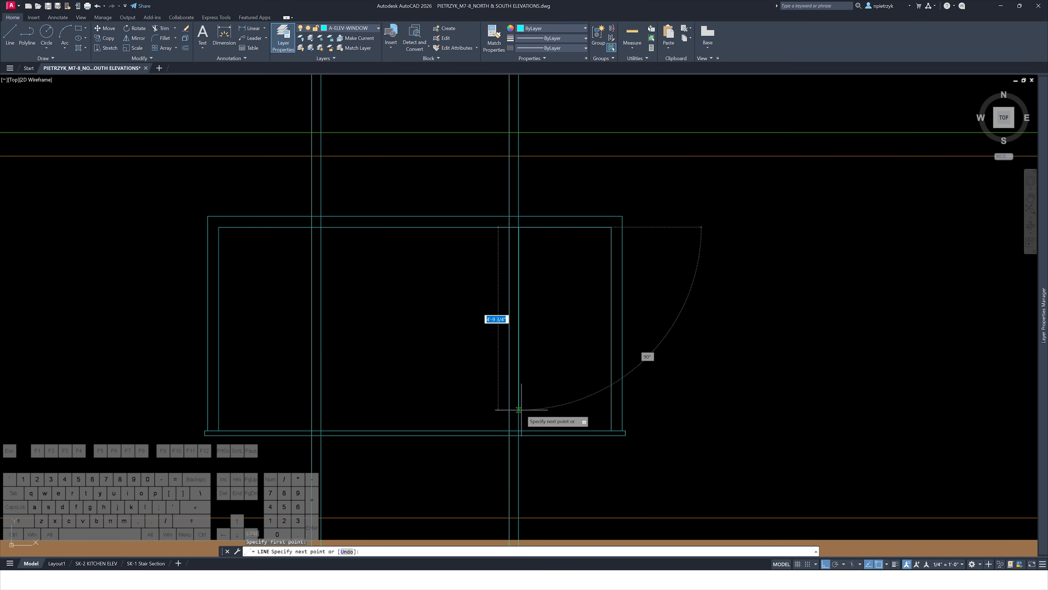
pyautogui.click(519, 431)
pyautogui.press('Escape')
pyautogui.press('Escape')
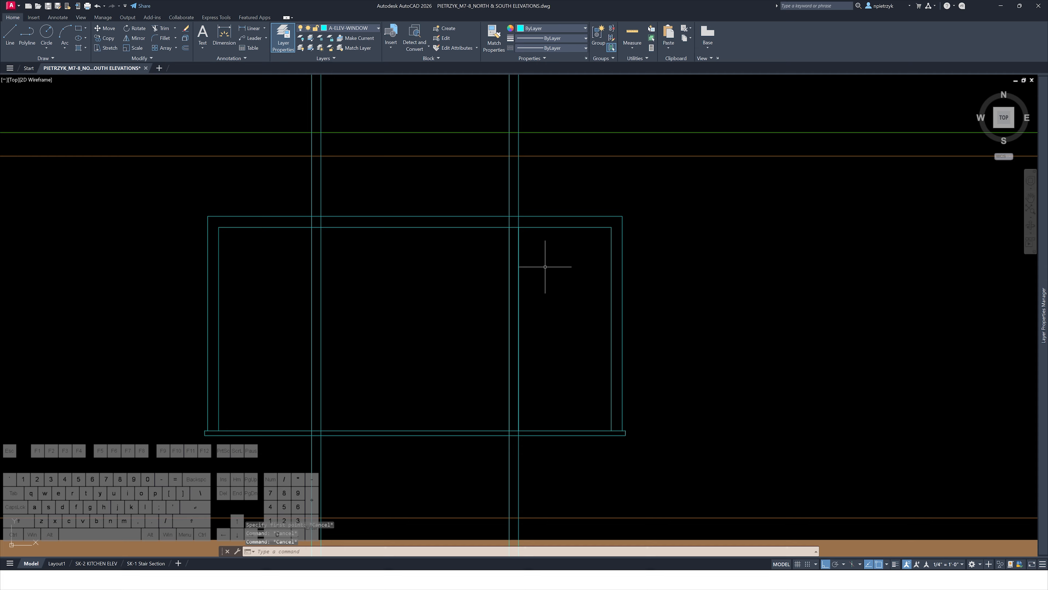
# Delete the vertical construction line crossing the window
pyautogui.moveTo(554, 282); pyautogui.dragTo(531, 250, button='middle')
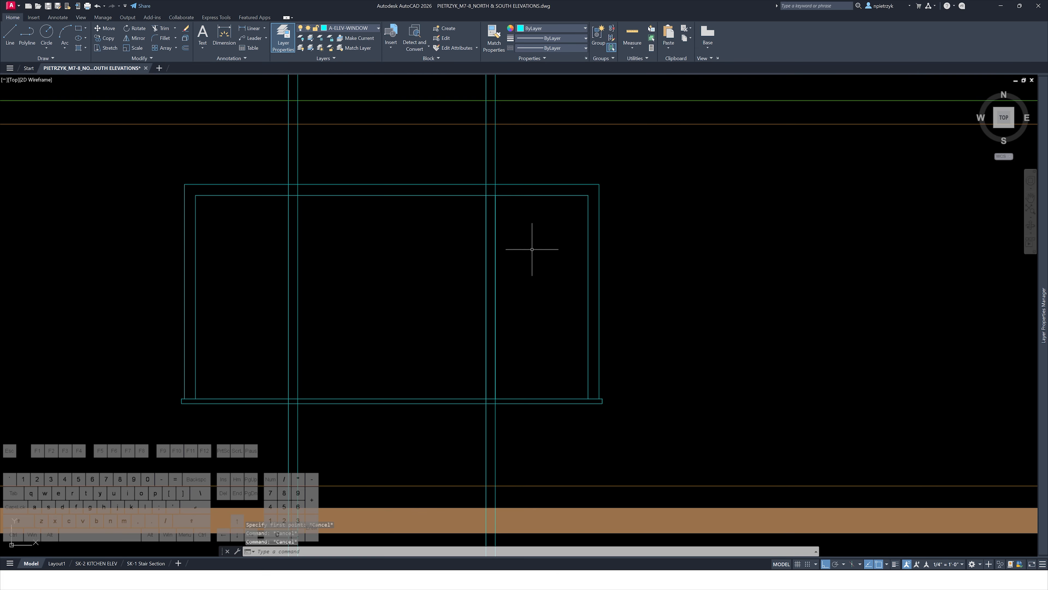
pyautogui.click(538, 167)
pyautogui.click(438, 151)
pyautogui.press('Delete')
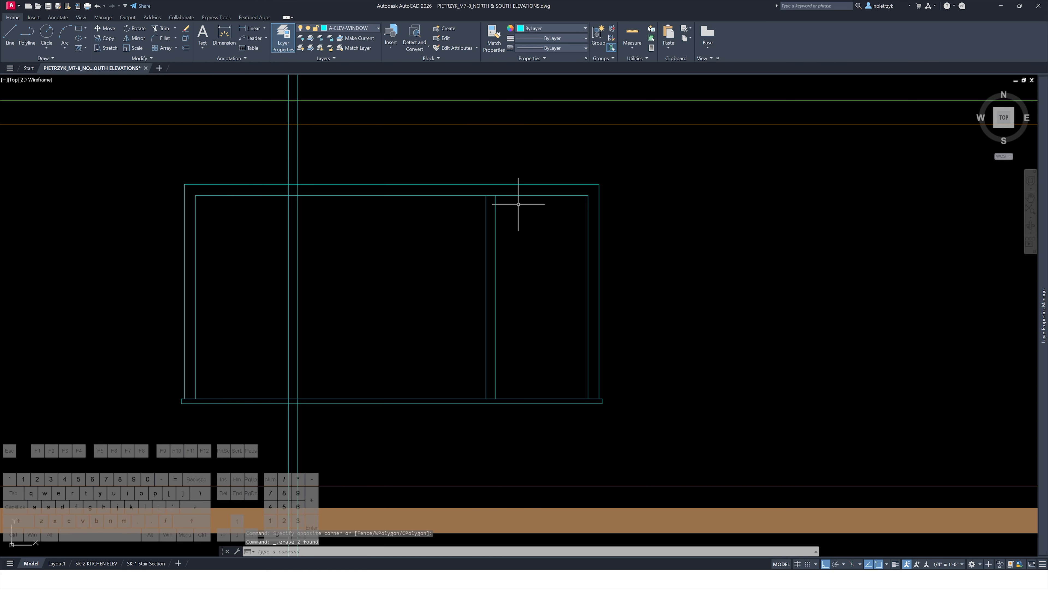
# Offset the new vertical line 1 1/2" to the right to form the mullion
pyautogui.scroll(-10, 514, 242)
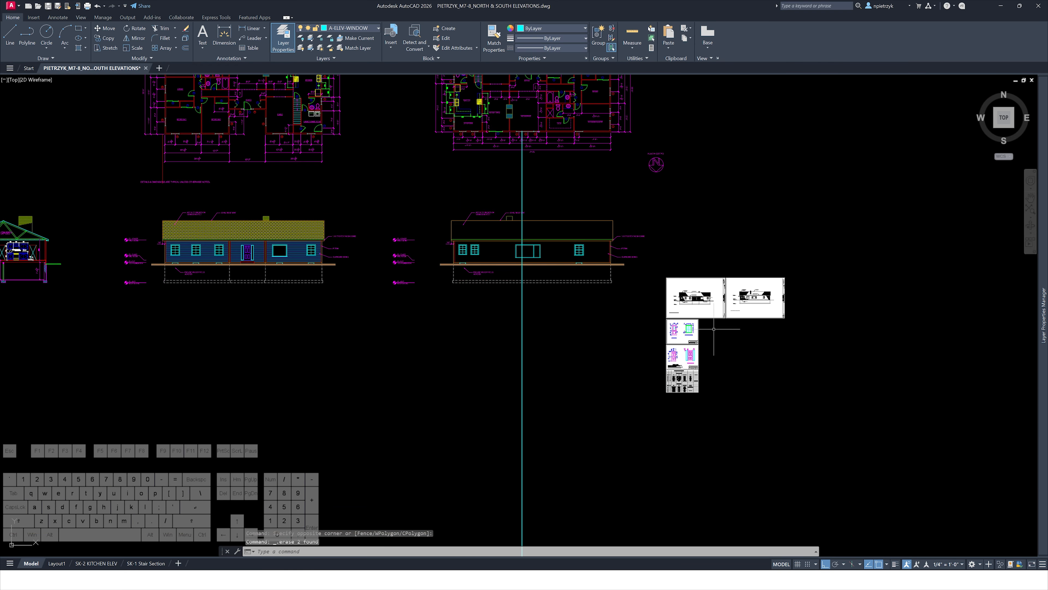
pyautogui.scroll(15, 638, 275)
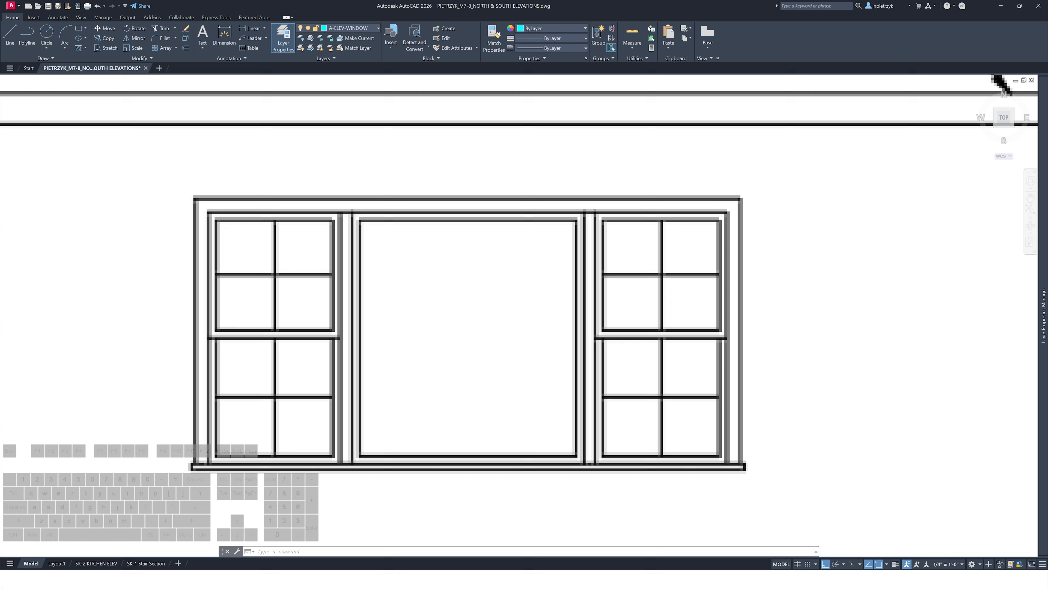
pyautogui.scroll(-15, 639, 364)
pyautogui.moveTo(305, 338); pyautogui.dragTo(650, 420, button='middle')
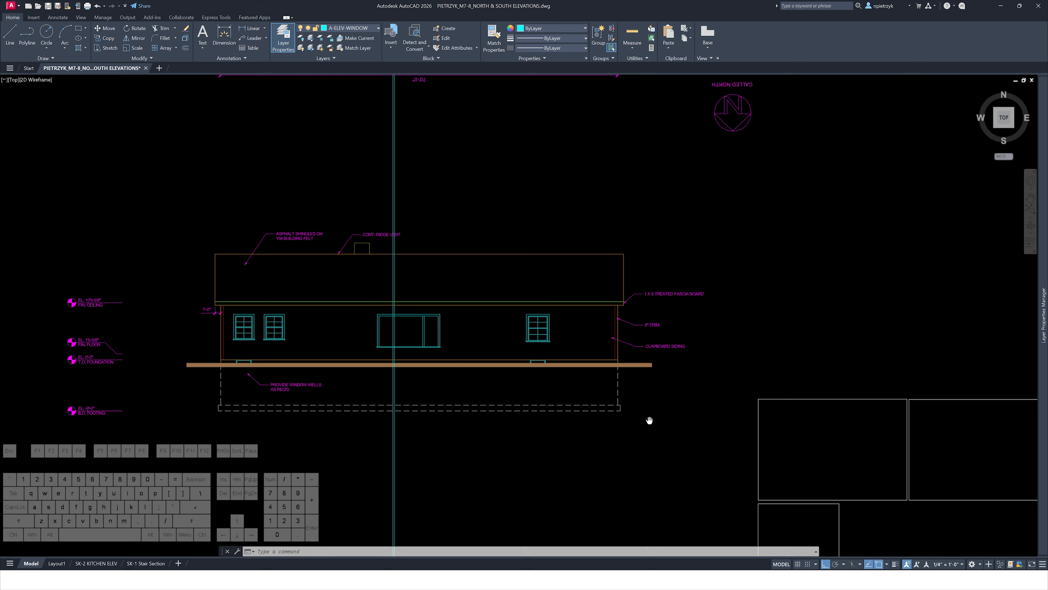
pyautogui.scroll(10, 471, 316)
pyautogui.write('o')
pyautogui.press('Return')
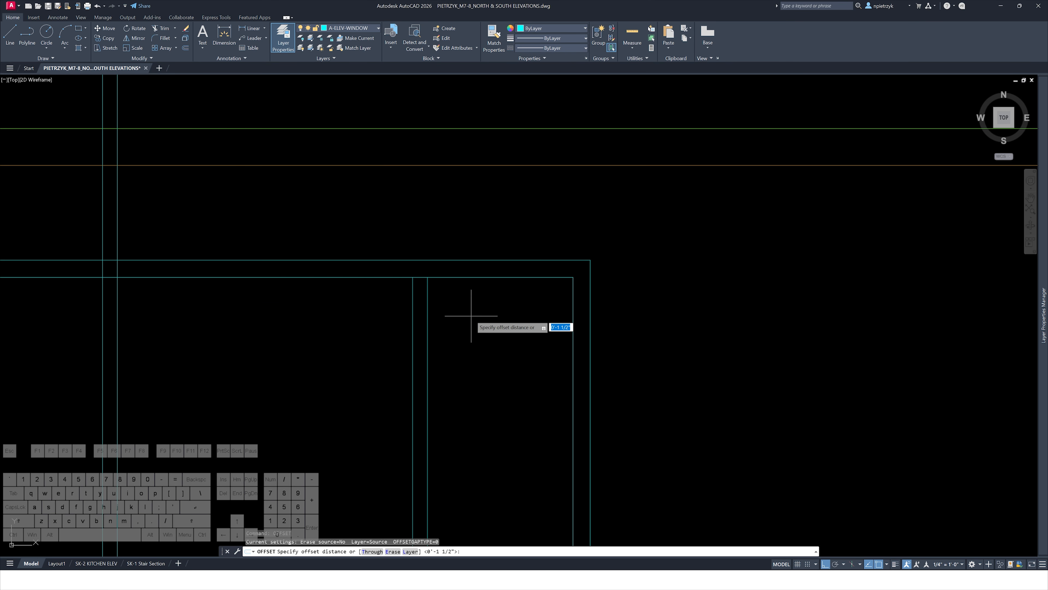
pyautogui.press('Return')
pyautogui.click(458, 277)
pyautogui.click(458, 336)
pyautogui.scroll(-3, 465, 330)
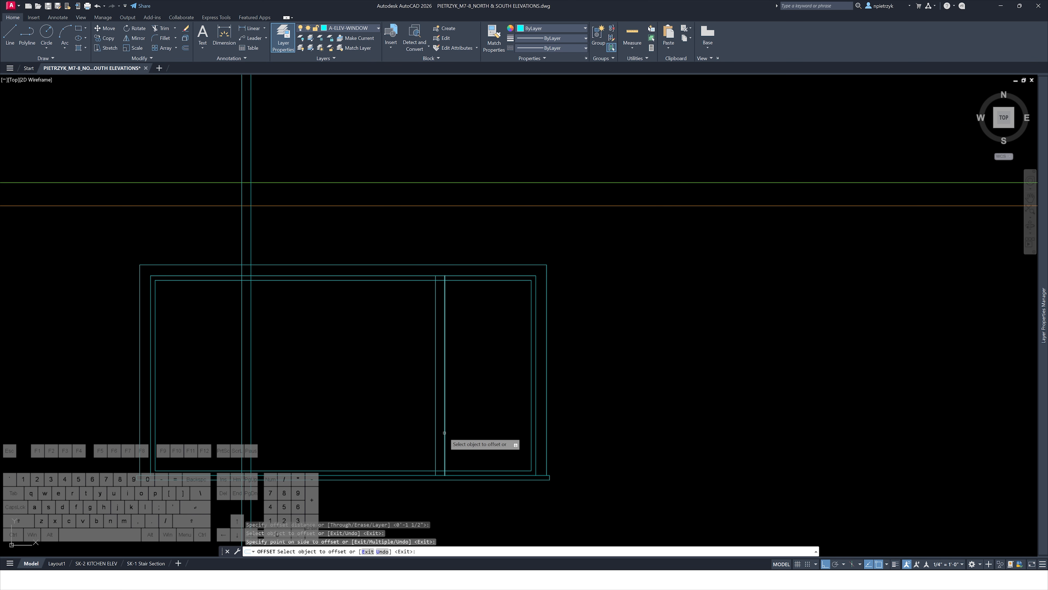
pyautogui.press('Escape')
# Trim the mullion lines' ends at the window's inner frame, top and bottom
pyautogui.scroll(4, 448, 281)
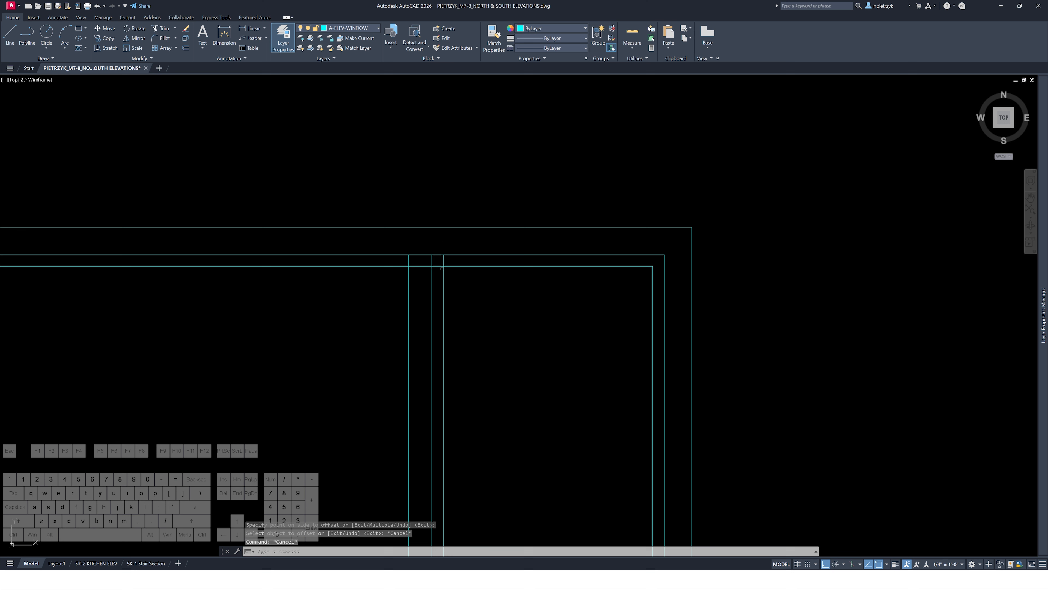
pyautogui.write('tr')
pyautogui.press('Return')
pyautogui.click(438, 273)
pyautogui.click(450, 261)
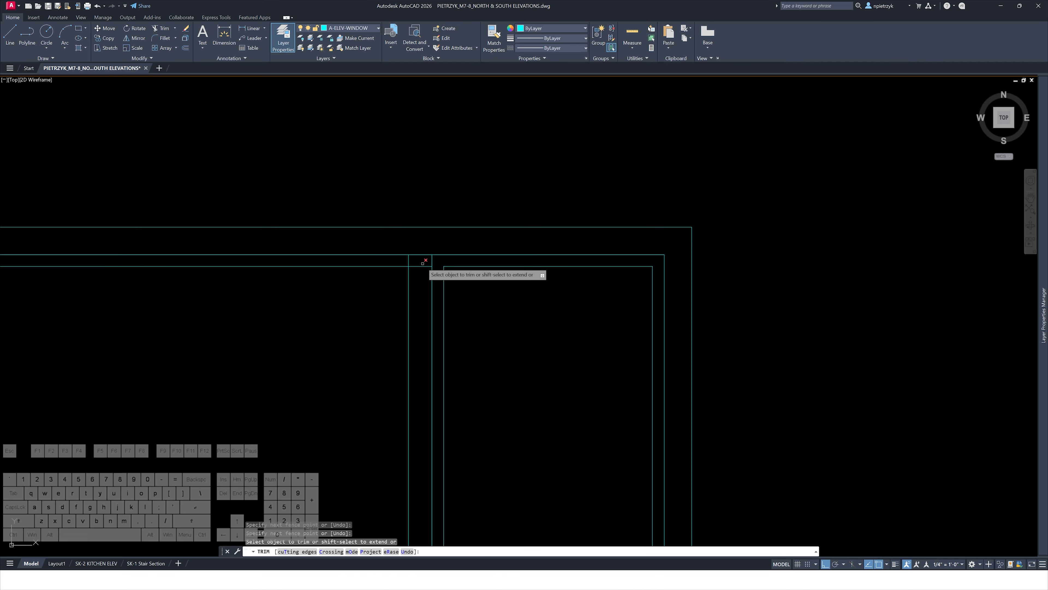
pyautogui.click(422, 263)
pyautogui.click(422, 272)
pyautogui.scroll(-2, 433, 288)
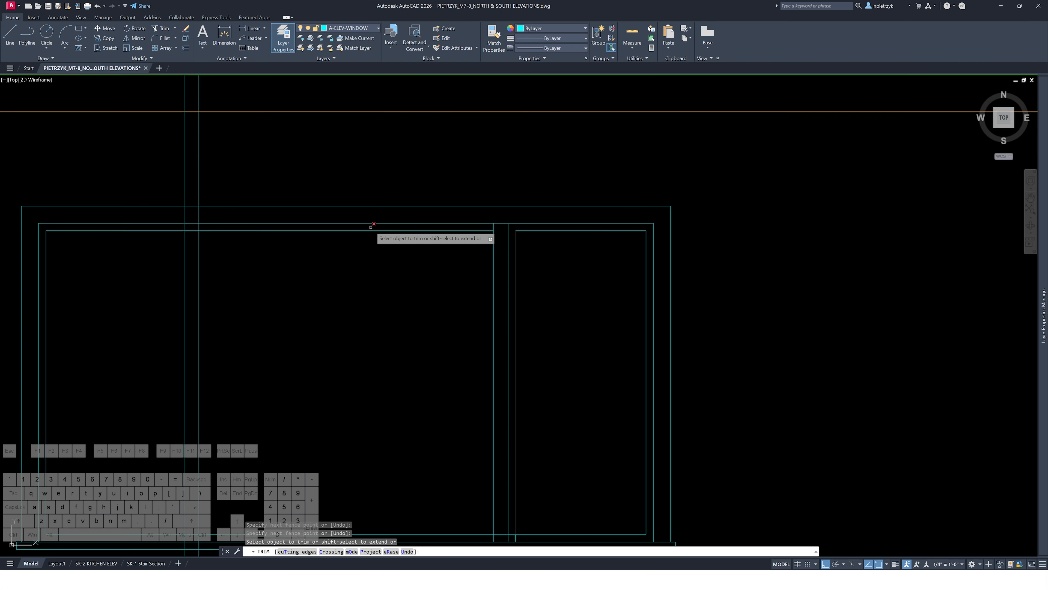
pyautogui.moveTo(528, 352); pyautogui.dragTo(489, 267, button='middle')
pyautogui.scroll(2, 466, 431)
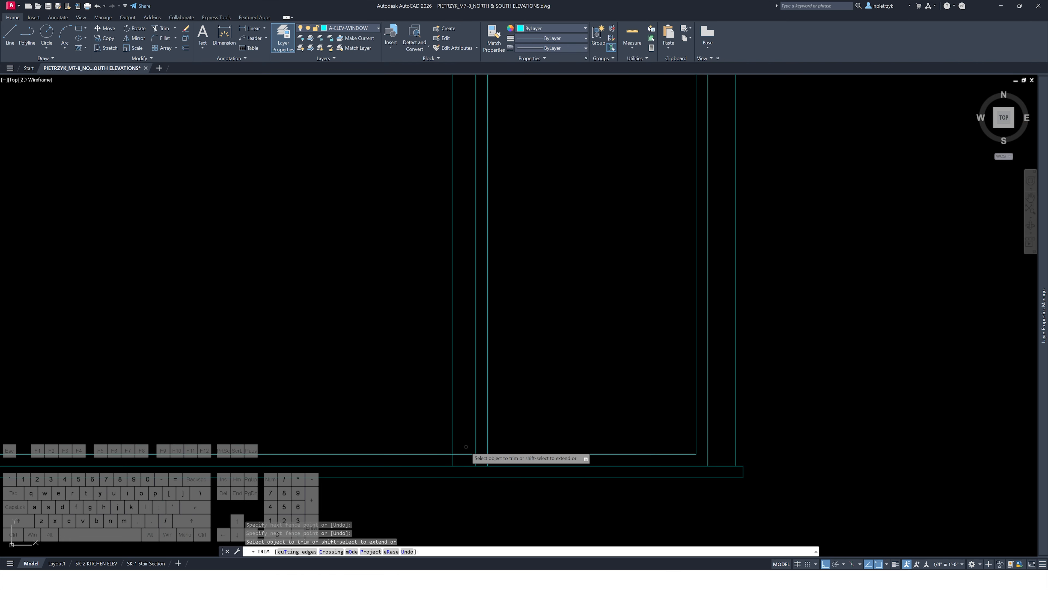
pyautogui.moveTo(466, 447)
pyautogui.mouseDown()
pyautogui.moveTo(467, 459)
pyautogui.moveTo(494, 460)
pyautogui.mouseUp()
pyautogui.press('Escape')
pyautogui.press('Escape')
pyautogui.press('Escape')
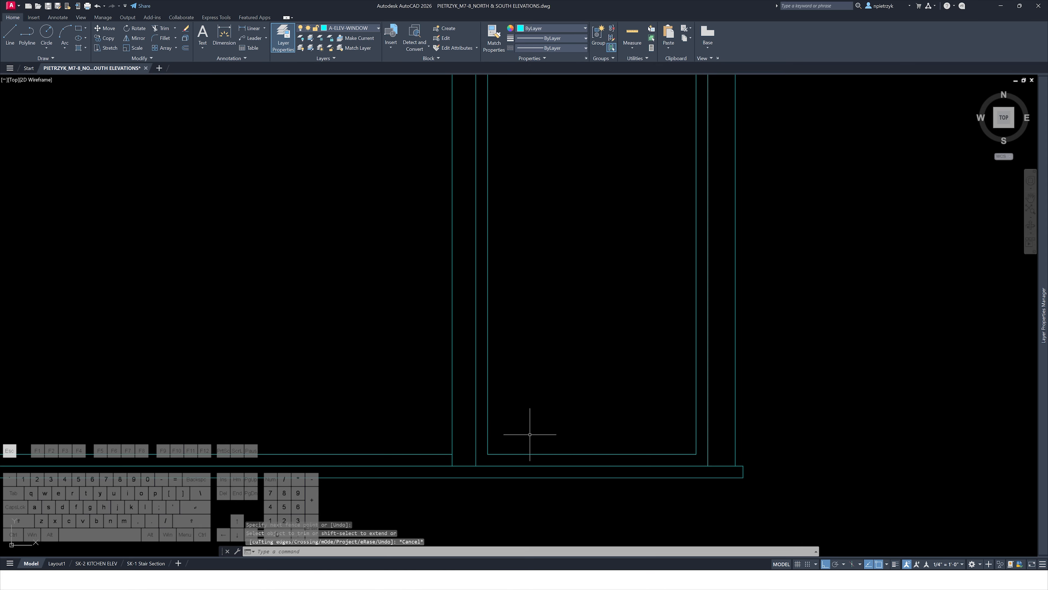
pyautogui.write('o')
pyautogui.press('space')
# Fillet the left pane's inner frame corners against the mullion at the bottom and top
pyautogui.press('space')
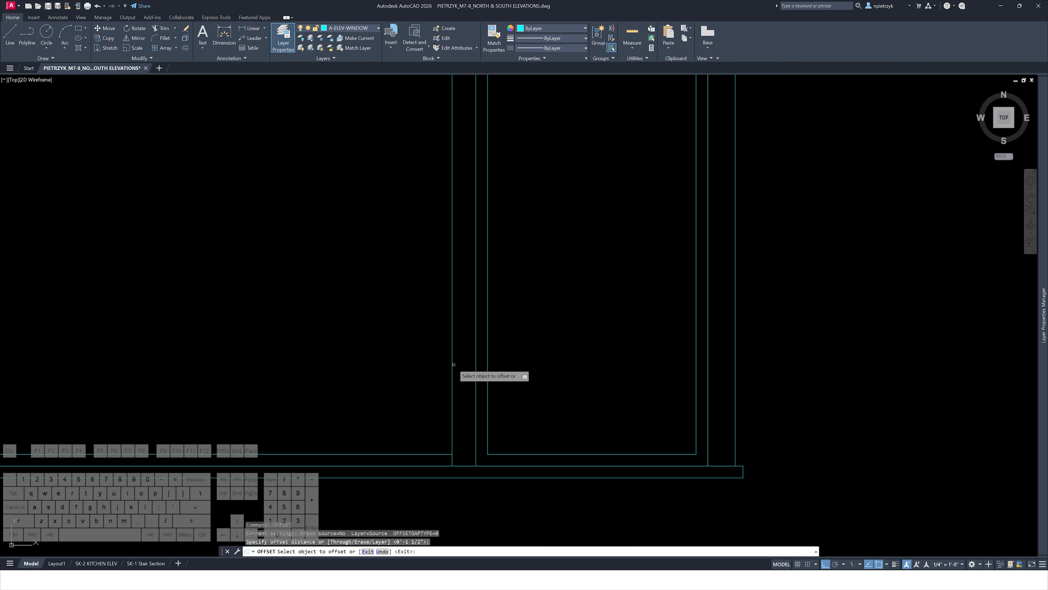
pyautogui.press('Escape')
pyautogui.scroll(-2, 398, 363)
pyautogui.write('f')
pyautogui.press('space')
pyautogui.click(424, 421)
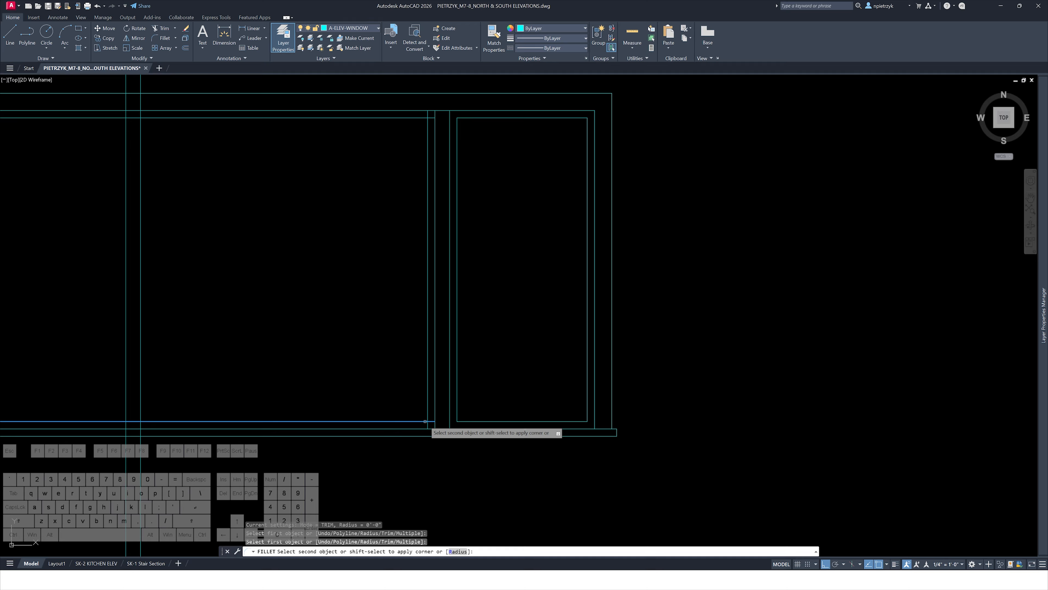
pyautogui.click(427, 419)
pyautogui.press('space')
pyautogui.click(422, 118)
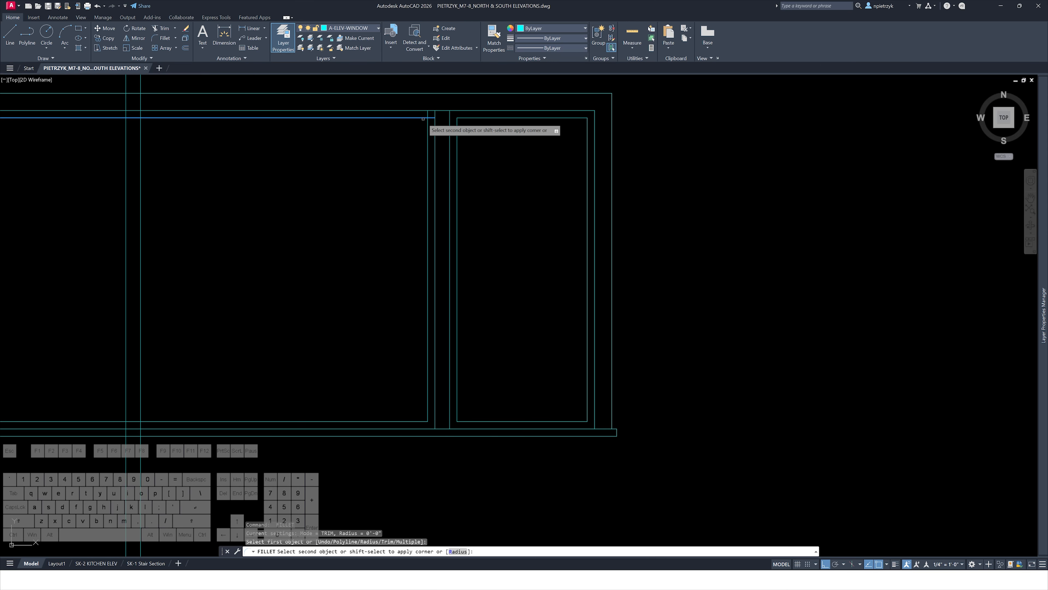
pyautogui.click(427, 122)
# Offset the vertical construction line 1 1/2" to the right
pyautogui.moveTo(228, 179); pyautogui.dragTo(391, 227, button='middle')
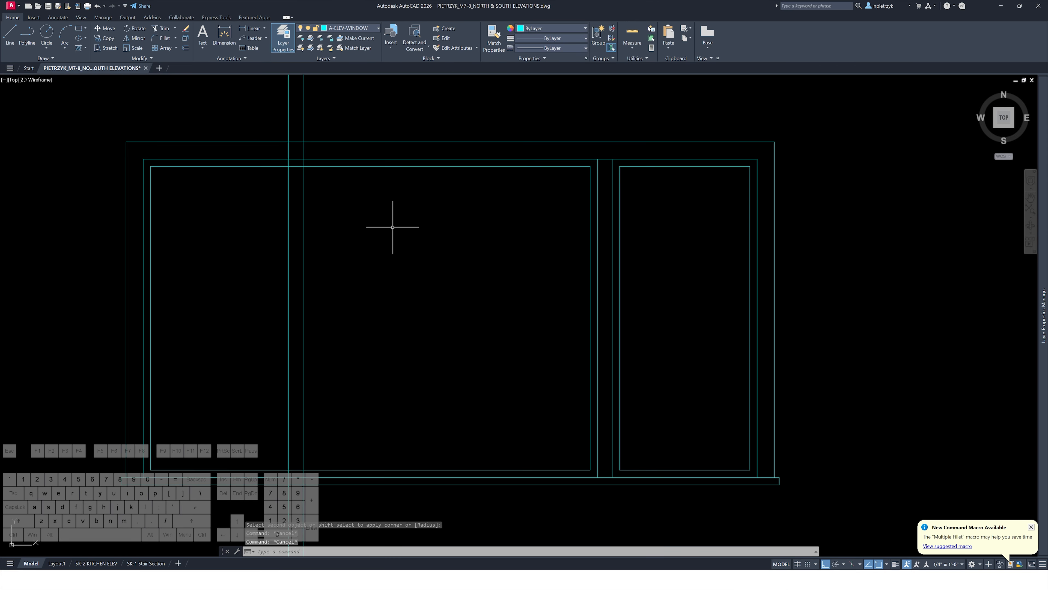
pyautogui.write('o')
pyautogui.press('space')
# Try to trim the left edge of the left pane's inner frame
pyautogui.press('space')
pyautogui.click(303, 227)
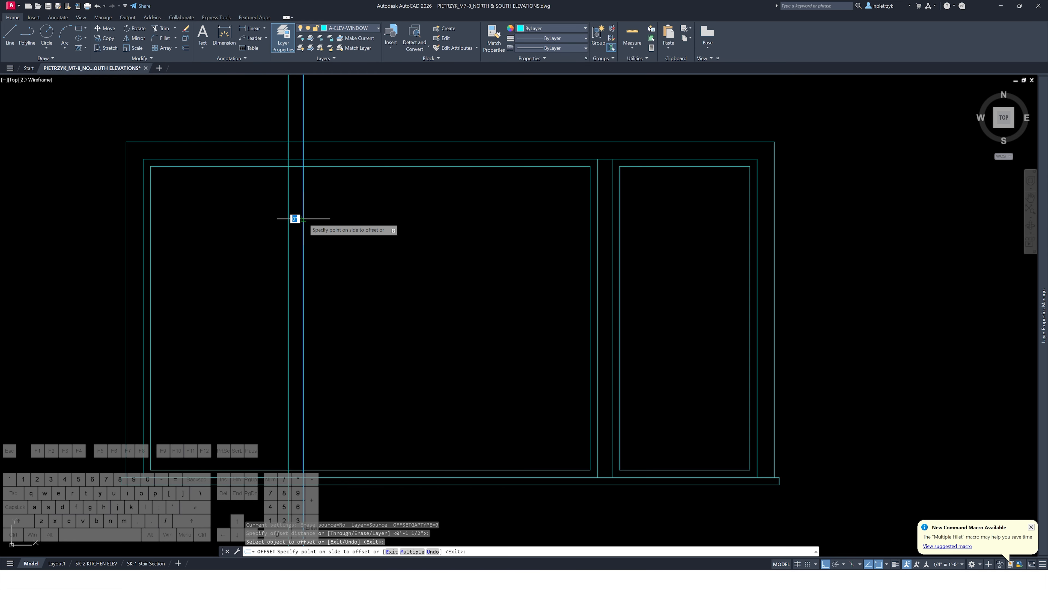
pyautogui.click(308, 224)
pyautogui.press('Escape')
pyautogui.press('Escape')
pyautogui.press('Escape')
pyautogui.write('tr')
pyautogui.press('space')
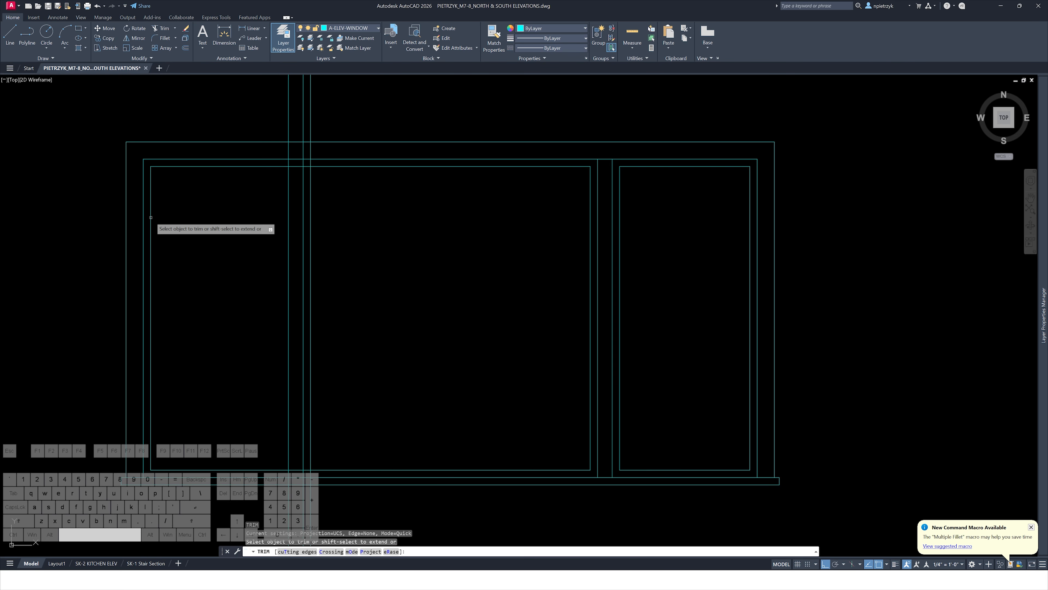
pyautogui.click(151, 218)
pyautogui.press('Escape')
pyautogui.write('g')
# Trim away the left edge of the left pane's inner frame
pyautogui.press('space')
pyautogui.click(316, 166)
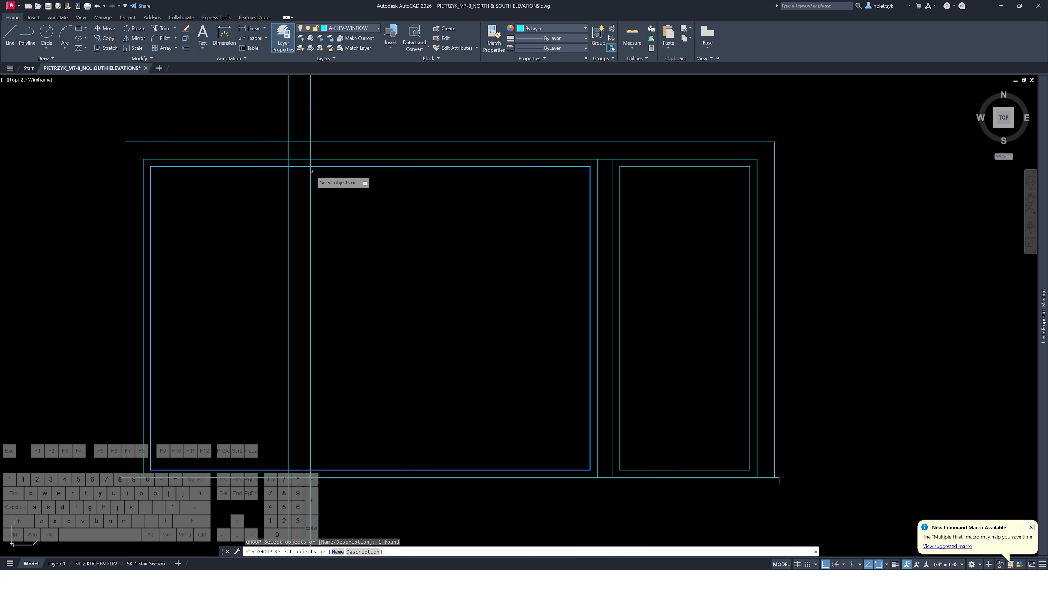
pyautogui.press('Escape')
pyautogui.press('Escape')
pyautogui.write('tr')
pyautogui.press('space')
pyautogui.click(151, 207)
pyautogui.press('Escape')
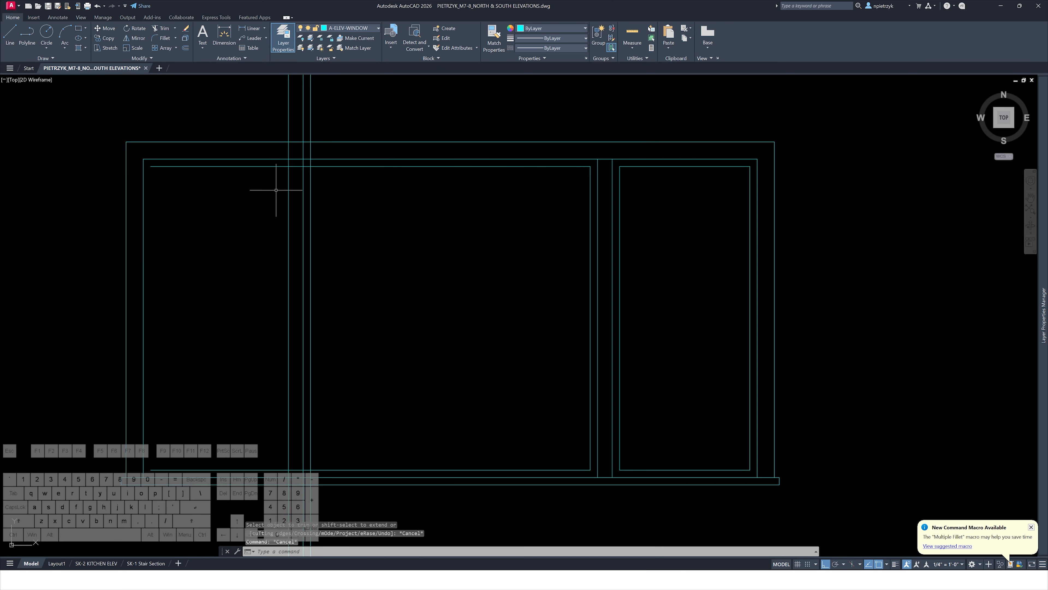
pyautogui.press('space')
pyautogui.click(310, 170)
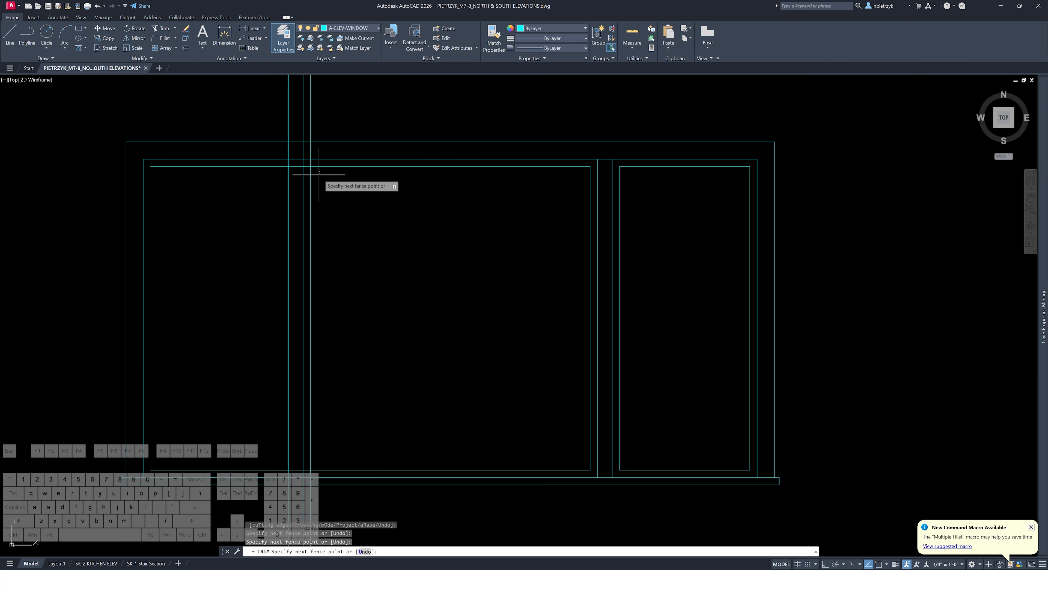
pyautogui.press('Escape')
pyautogui.press('Escape')
pyautogui.press('Escape')
# Try to fillet the left pane's inner frame top edge against the construction line
pyautogui.write('f')
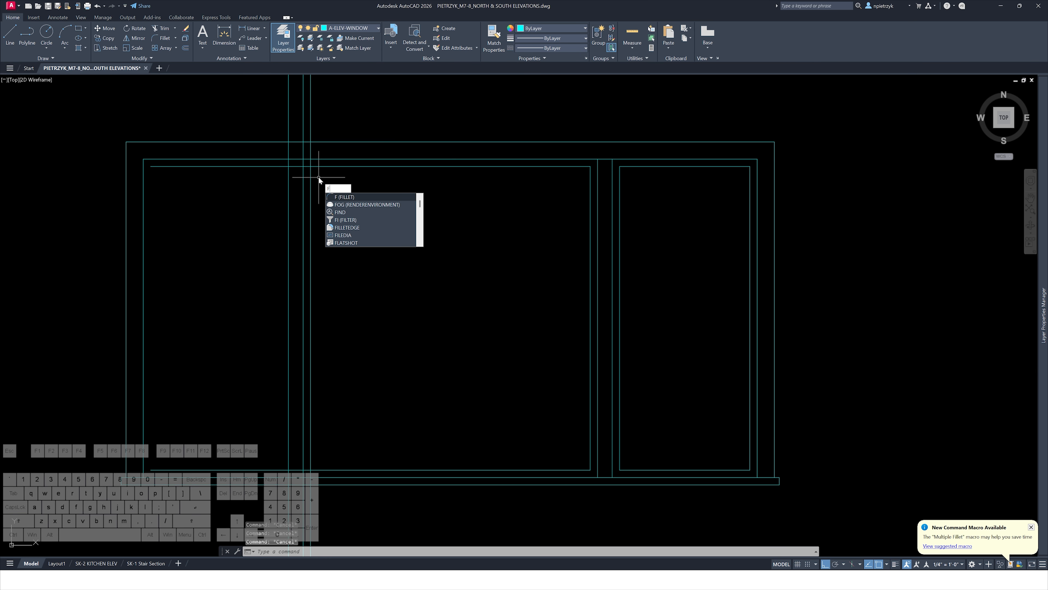
pyautogui.press('Return')
pyautogui.click(314, 168)
pyautogui.click(311, 172)
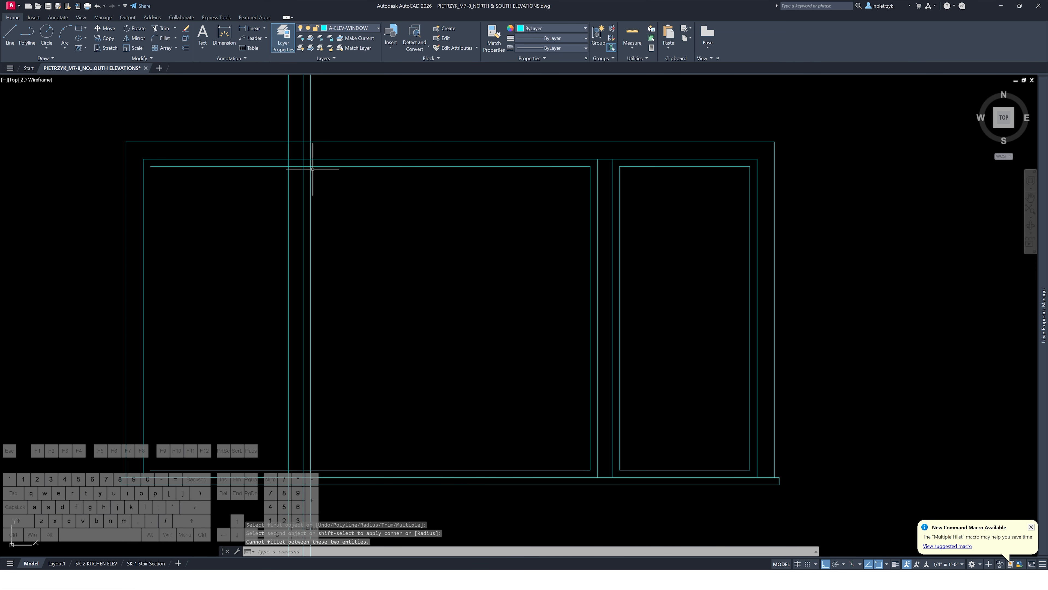
# Erase the leftover construction line segment at the left pane's top corner
pyautogui.scroll(4, 313, 169)
pyautogui.write('tr')
pyautogui.press('space')
pyautogui.press('Escape')
pyautogui.press('Escape')
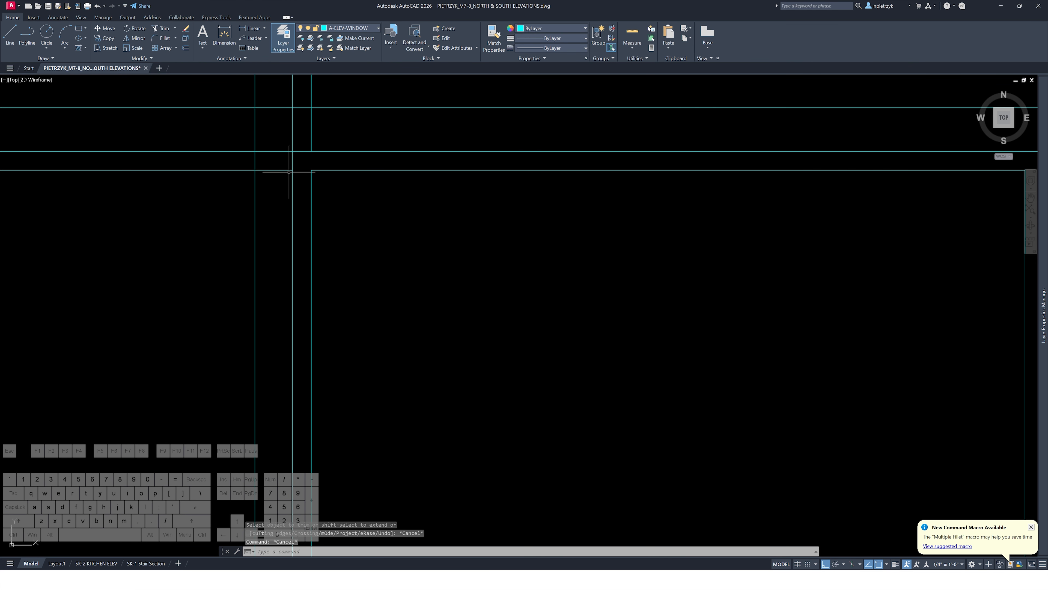
pyautogui.click(288, 171)
pyautogui.press('Delete')
pyautogui.scroll(-4, 313, 169)
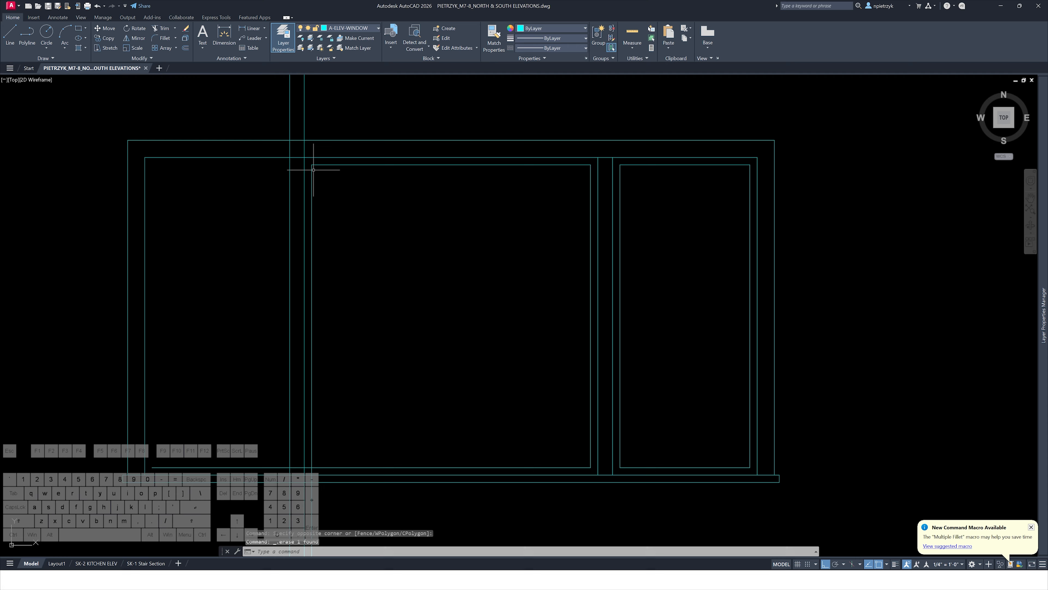
# Try to fillet the left pane's inner frame bottom corner against the construction line
pyautogui.moveTo(374, 248); pyautogui.dragTo(370, 162, button='middle')
pyautogui.scroll(4, 305, 391)
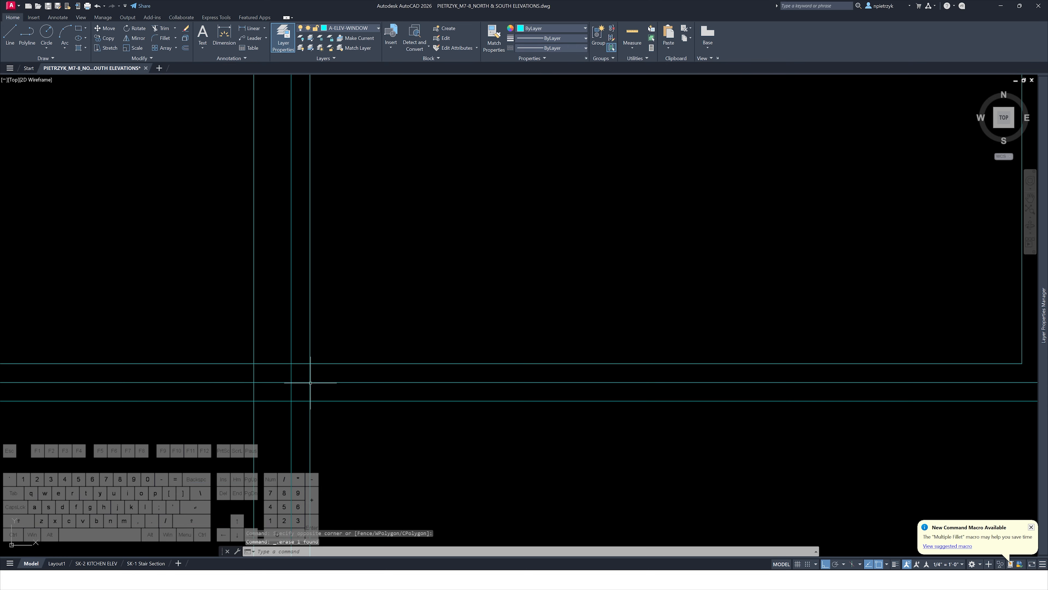
pyautogui.write('g')
pyautogui.press('space')
pyautogui.click(310, 357)
pyautogui.click(317, 364)
pyautogui.press('Escape')
pyautogui.press('Escape')
pyautogui.press('Escape')
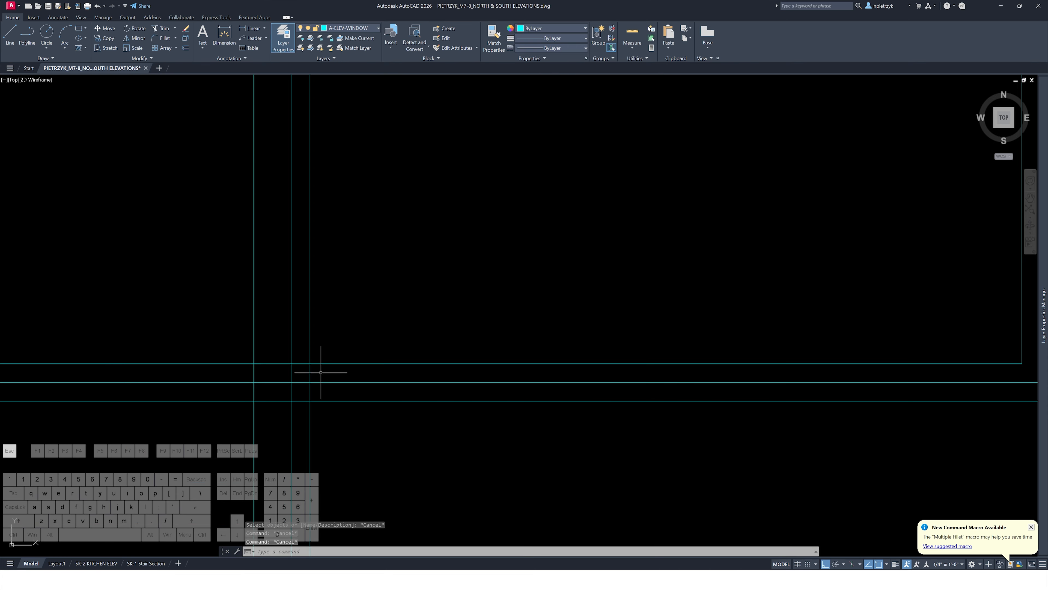
pyautogui.write('f')
pyautogui.press('space')
pyautogui.click(310, 360)
pyautogui.click(316, 363)
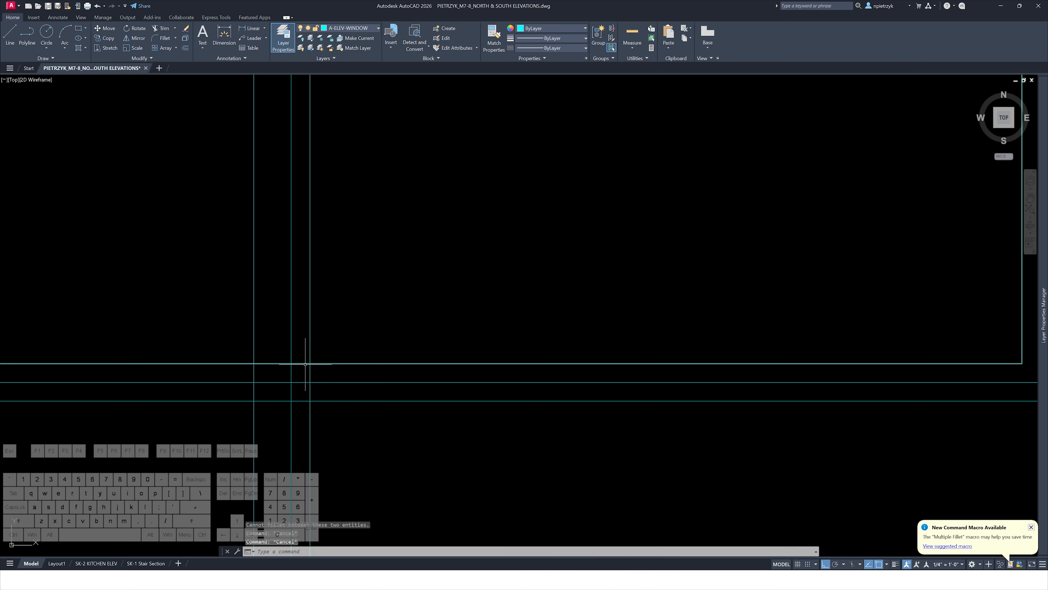
# Trim the overhanging line end at the left pane's bottom corner
pyautogui.write('tr')
pyautogui.press('space')
pyautogui.click(304, 359)
pyautogui.click(315, 372)
pyautogui.press('Escape')
# Erase the leftover construction line segments below the left pane's bottom corner
pyautogui.click(325, 418)
pyautogui.click(304, 447)
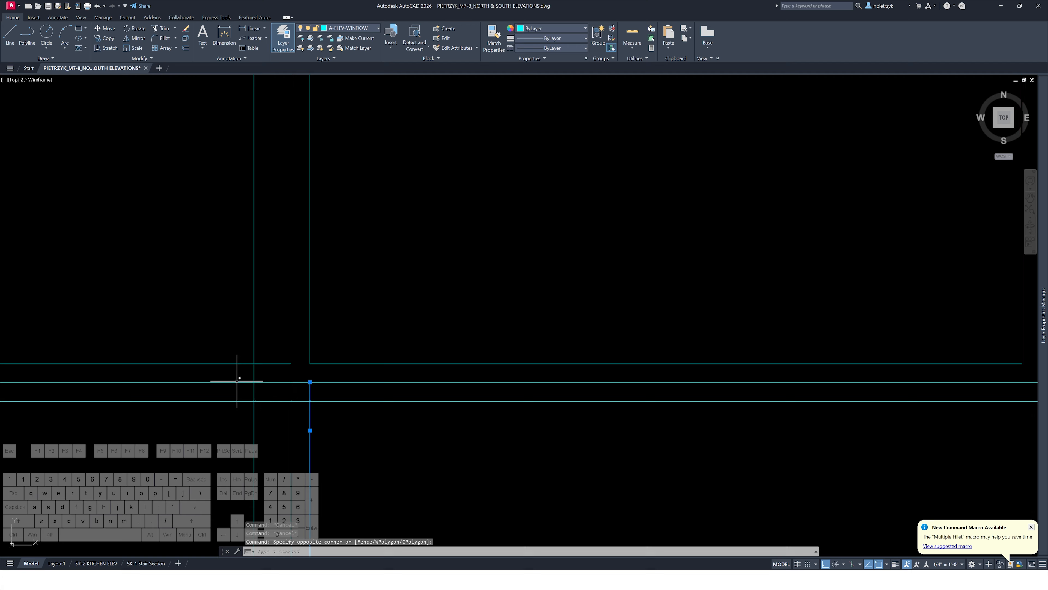
pyautogui.click(226, 371)
pyautogui.click(190, 345)
pyautogui.press('Delete')
# Trim the construction line ends crossing the sill at the window's bottom left
pyautogui.scroll(-2, 192, 337)
pyautogui.moveTo(339, 310); pyautogui.dragTo(344, 326, button='middle')
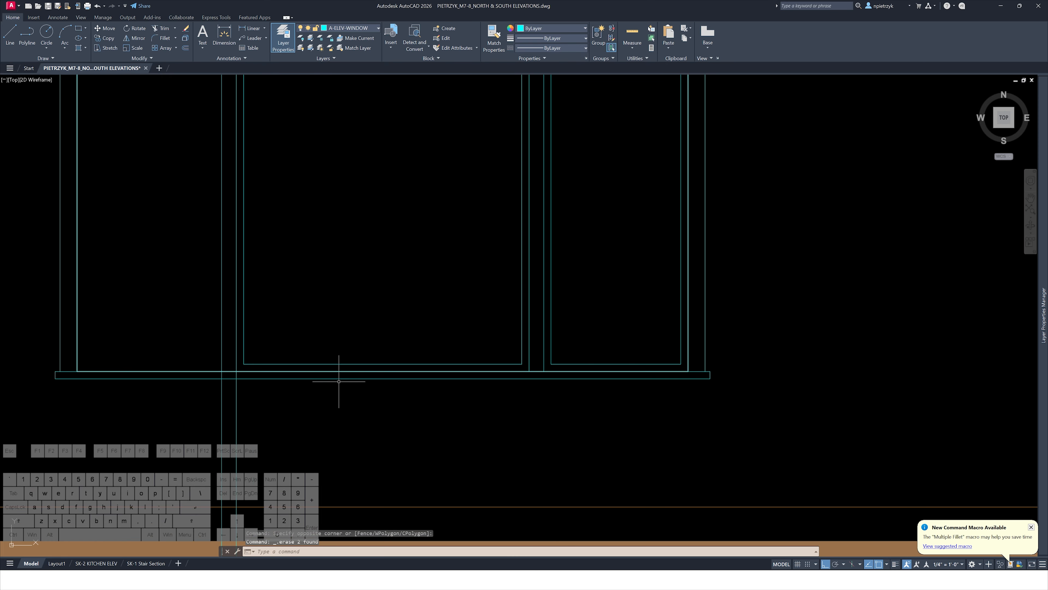
pyautogui.scroll(3, 231, 375)
pyautogui.write('tr')
pyautogui.press('space')
pyautogui.click(261, 373)
pyautogui.click(198, 371)
pyautogui.press('Escape')
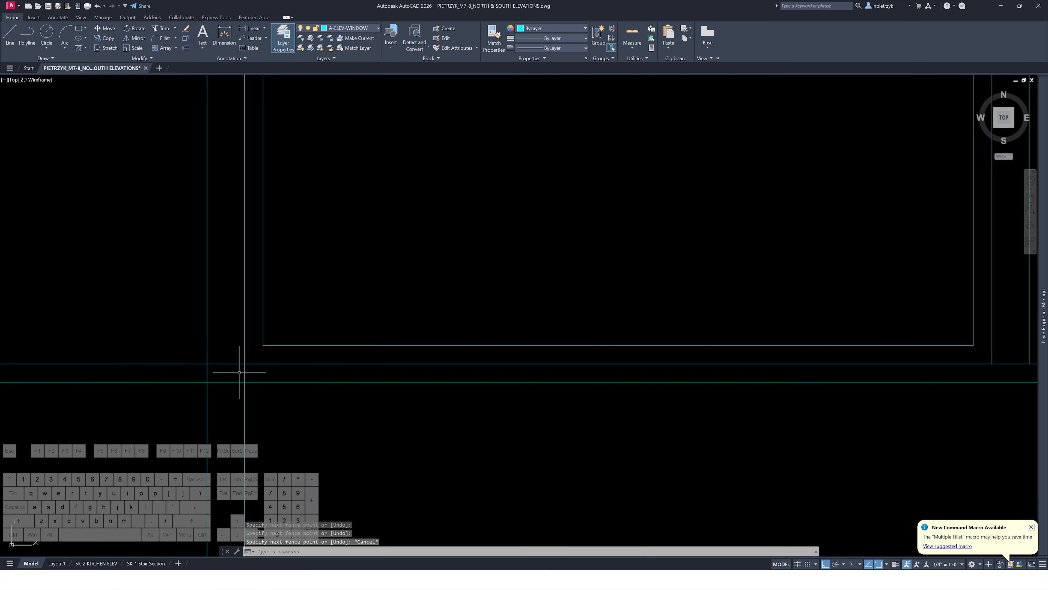
pyautogui.press('space')
pyautogui.click(263, 375)
pyautogui.click(190, 373)
pyautogui.press('Escape')
# Erase the remaining construction line fragments below the window's bottom left
pyautogui.click(279, 415)
pyautogui.click(224, 417)
pyautogui.press('Delete')
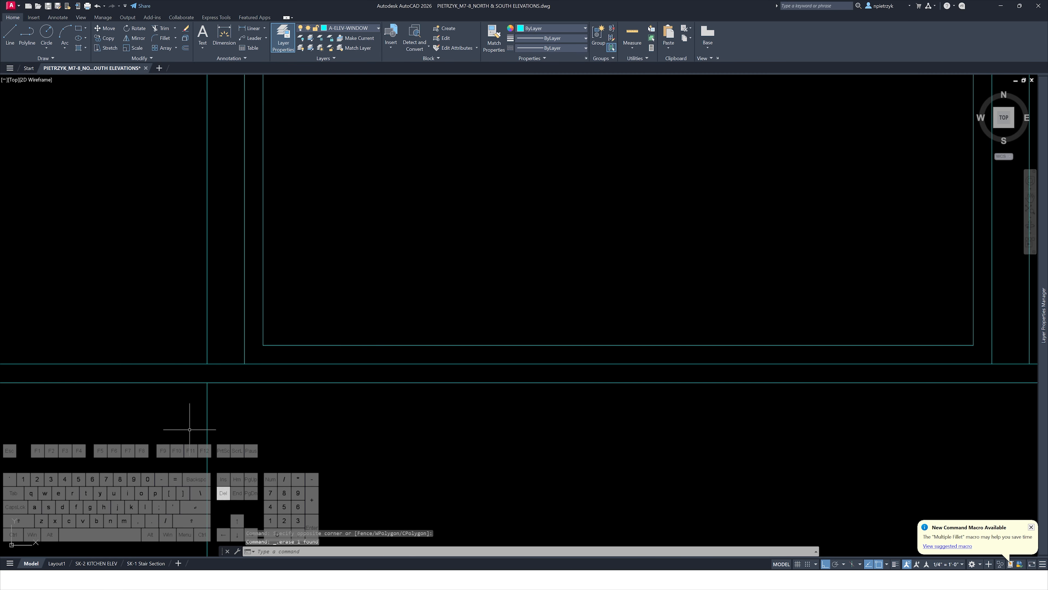
pyautogui.click(178, 429)
pyautogui.press('Delete')
# Erase the leftover construction lines above the window's top left corner
pyautogui.scroll(-2, 178, 429)
pyautogui.scroll(-2, 272, 253)
pyautogui.moveTo(418, 228); pyautogui.dragTo(400, 416, button='middle')
pyautogui.moveTo(293, 309); pyautogui.dragTo(398, 351, button='middle')
pyautogui.scroll(6, 319, 294)
pyautogui.write('tr')
pyautogui.press('space')
pyautogui.press('Escape')
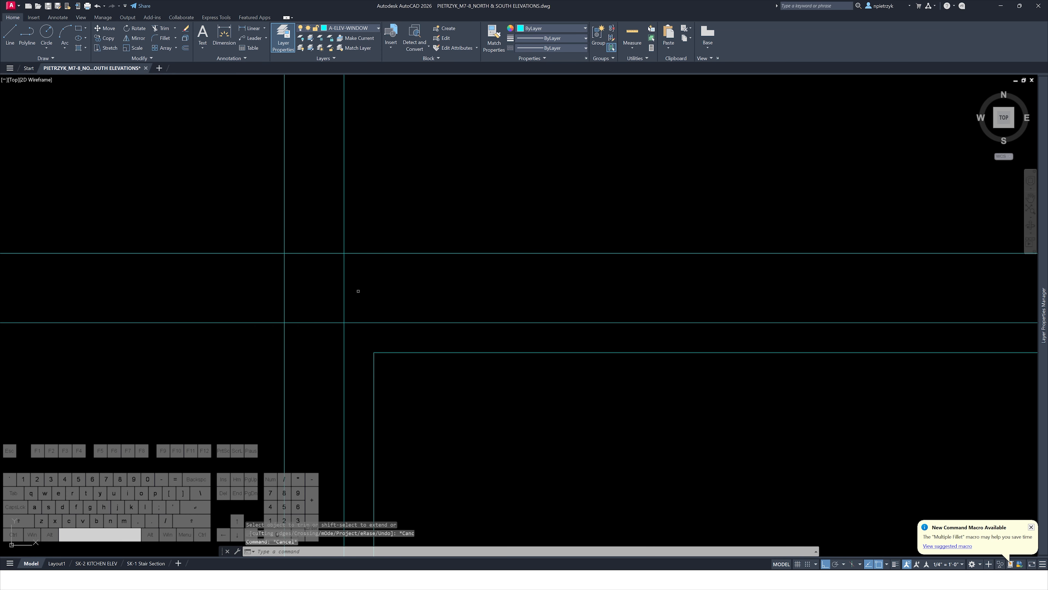
pyautogui.click(358, 291)
pyautogui.click(219, 233)
pyautogui.press('Delete')
pyautogui.scroll(-3, 250, 196)
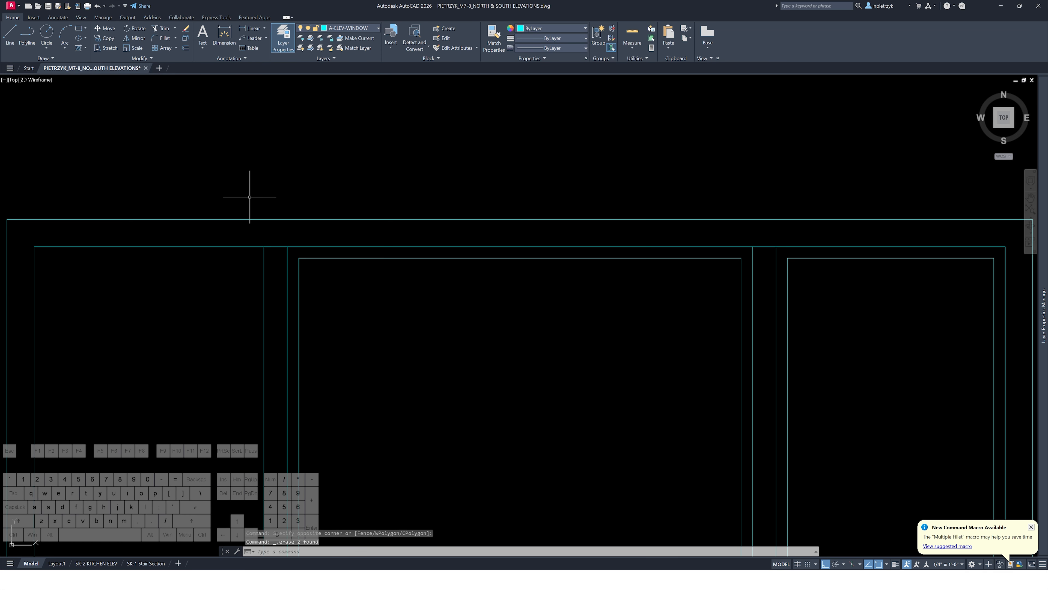
pyautogui.press('Escape')
pyautogui.press('Escape')
pyautogui.scroll(-4, 314, 197)
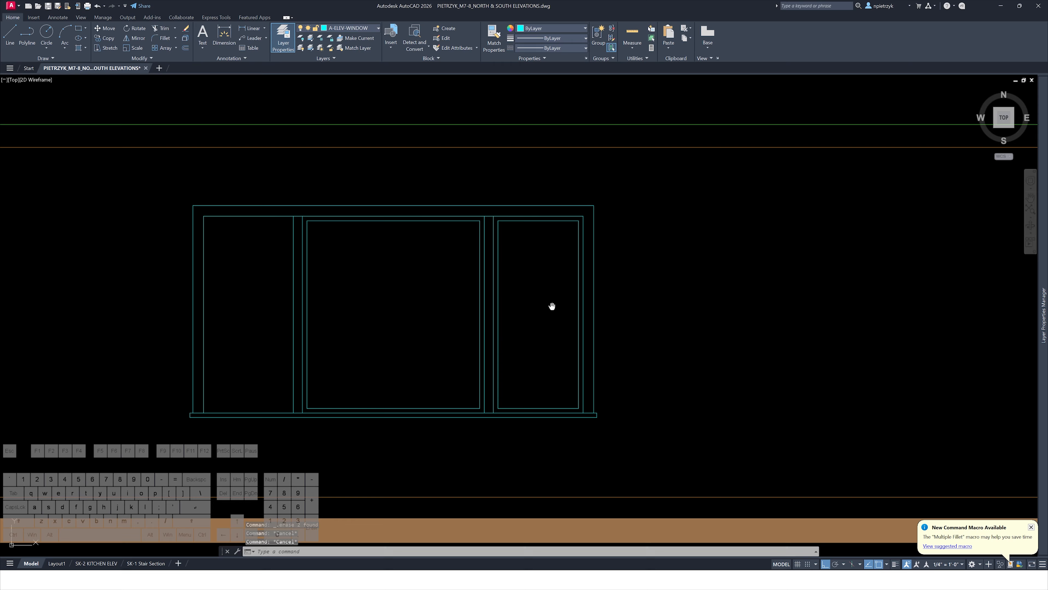
pyautogui.moveTo(552, 306); pyautogui.dragTo(423, 278, button='middle')
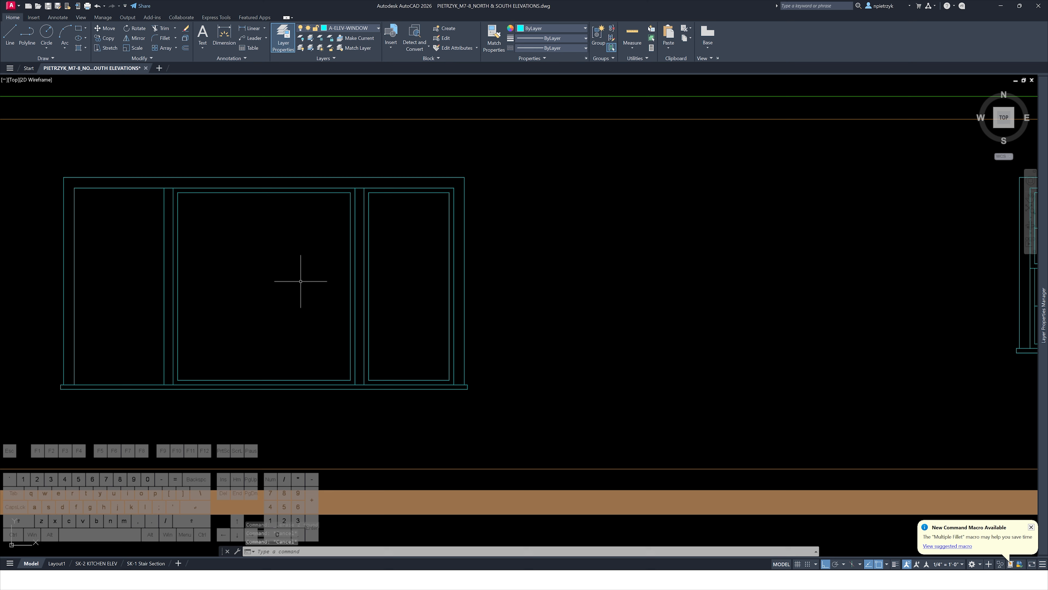
# Draw a horizontal line across the right pane's inner frame at about mid-height
pyautogui.scroll(2, 393, 270)
pyautogui.write('l')
pyautogui.press('Return')
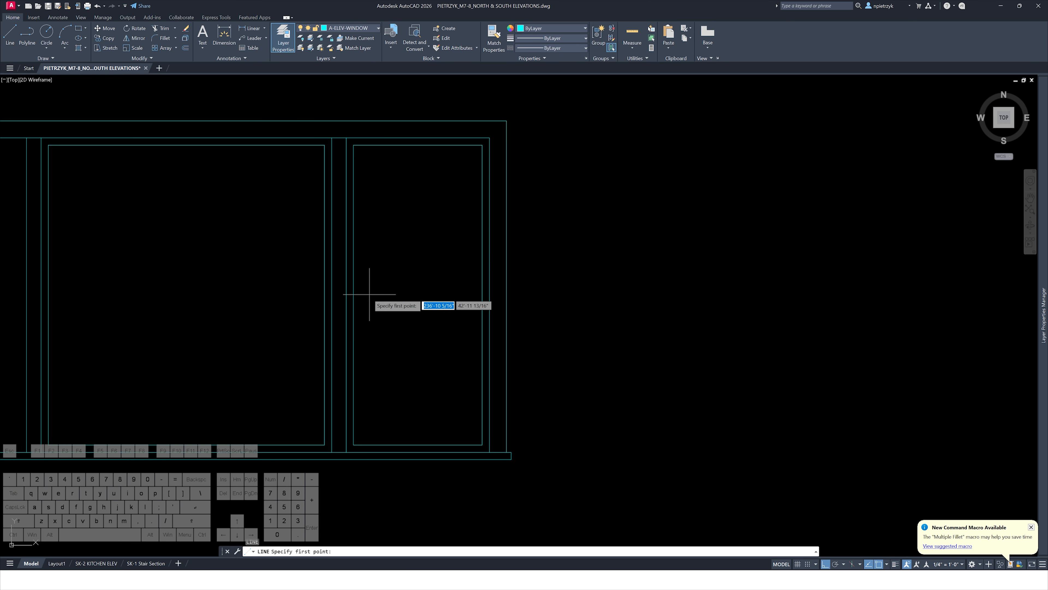
pyautogui.click(354, 294)
pyautogui.click(482, 295)
pyautogui.press('Escape')
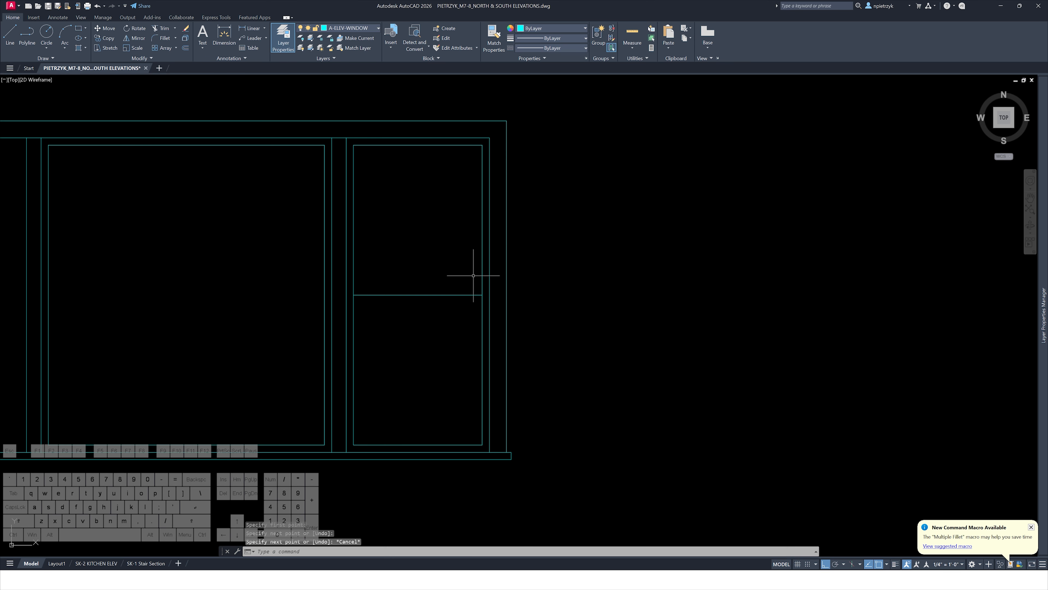
# Offset the horizontal line 1 1/2" upward to form a meeting rail
pyautogui.write('o')
pyautogui.press('space')
pyautogui.write('1.5')
pyautogui.press('Return')
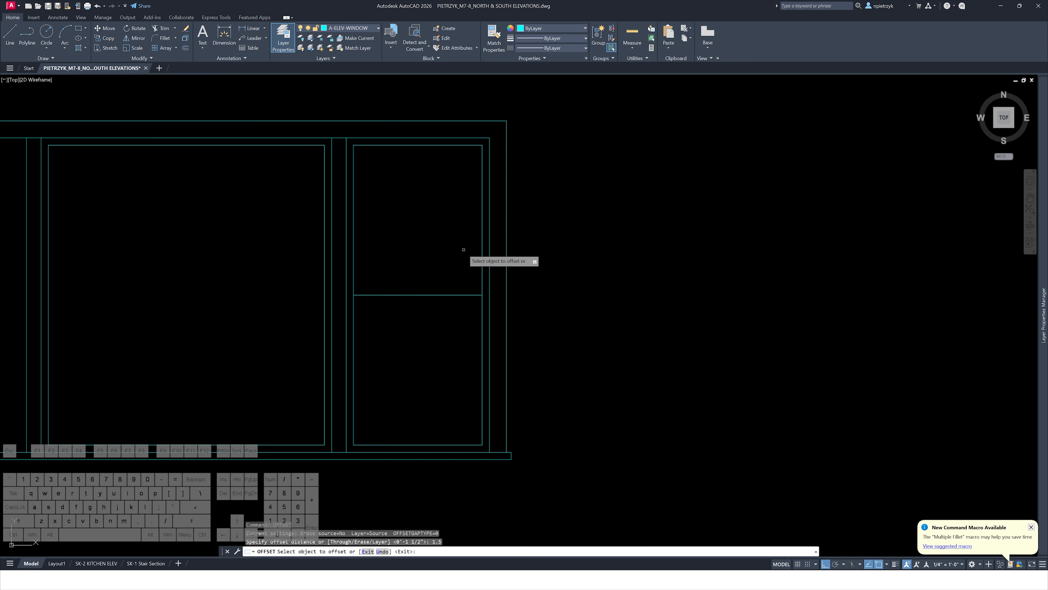
pyautogui.click(452, 294)
pyautogui.click(451, 277)
pyautogui.press('Escape')
pyautogui.press('Escape')
# Trim the right pane's inner frame side lines between the two rail lines
pyautogui.scroll(2, 479, 302)
pyautogui.write('tr')
pyautogui.press('space')
pyautogui.click(493, 273)
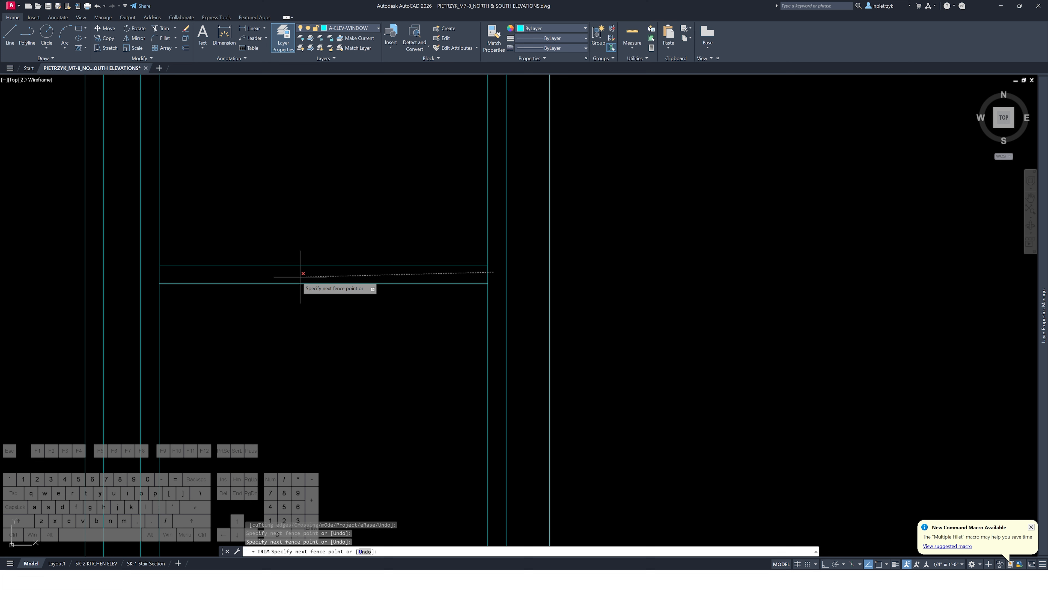
pyautogui.click(157, 274)
pyautogui.press('Escape')
pyautogui.press('Escape')
# Draw vertical and horizontal muntin lines dividing the upper right pane into four lites
pyautogui.scroll(-2, 256, 232)
pyautogui.moveTo(256, 232); pyautogui.dragTo(299, 291, button='middle')
pyautogui.write('l')
pyautogui.press('space')
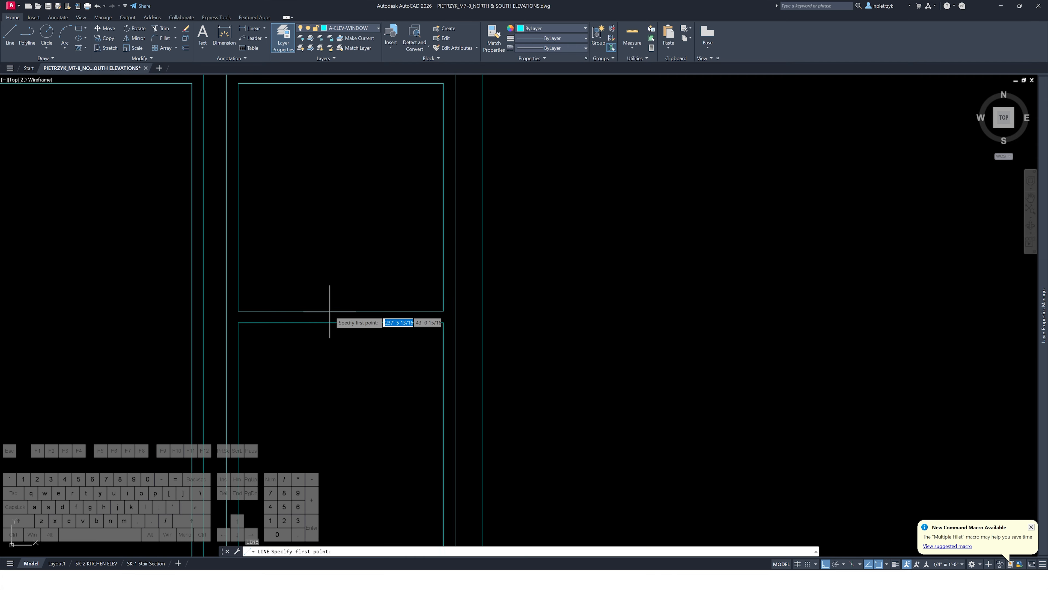
pyautogui.click(340, 311)
pyautogui.click(340, 84)
pyautogui.press('space')
pyautogui.press('space')
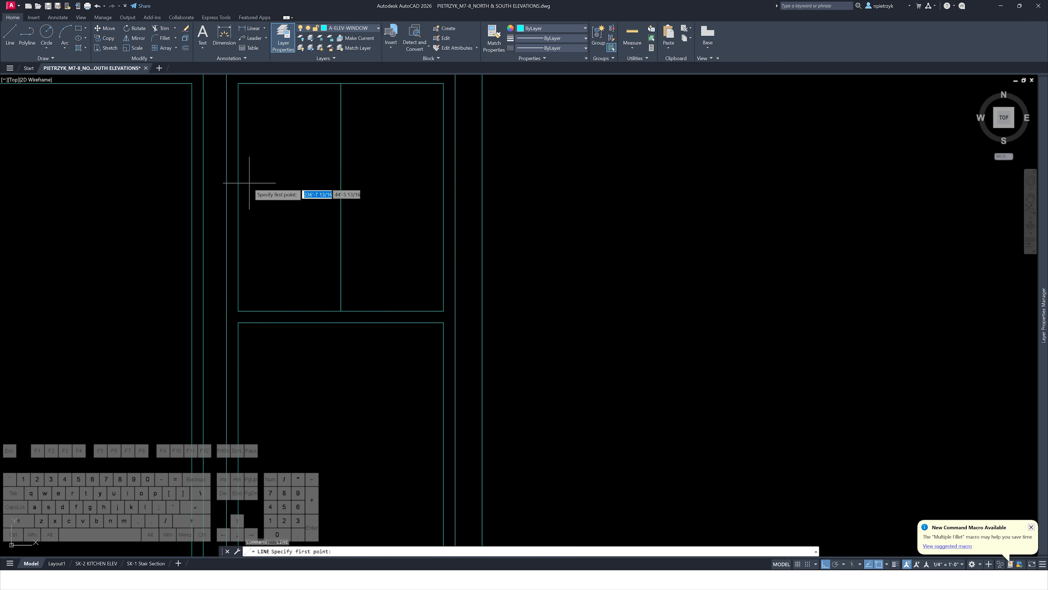
pyautogui.click(238, 197)
pyautogui.click(444, 197)
pyautogui.press('space')
pyautogui.press('space')
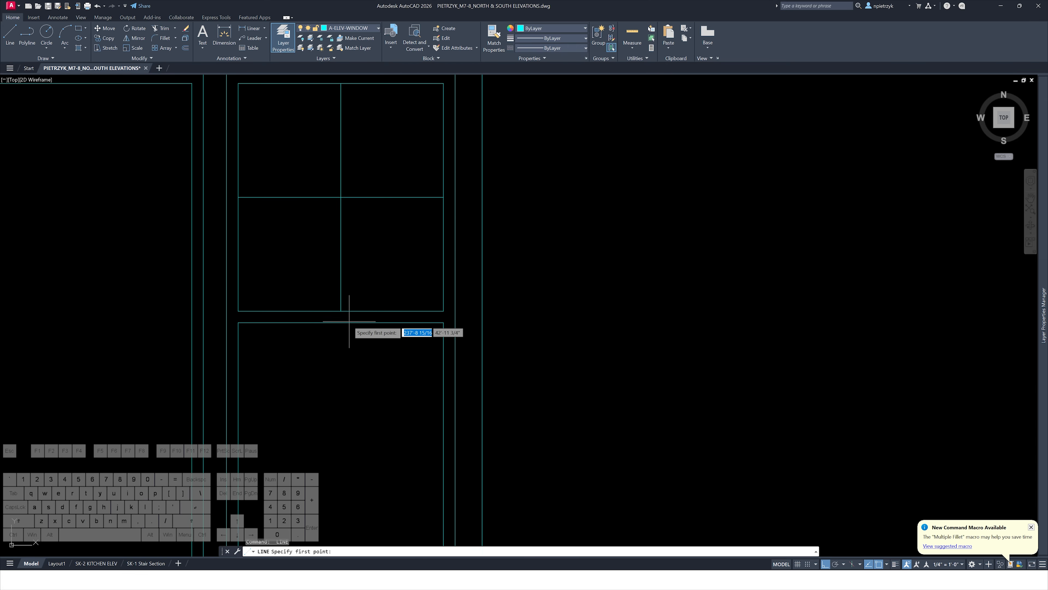
# Draw muntin lines dividing the lower right pane into four lites
pyautogui.scroll(-3, 341, 325)
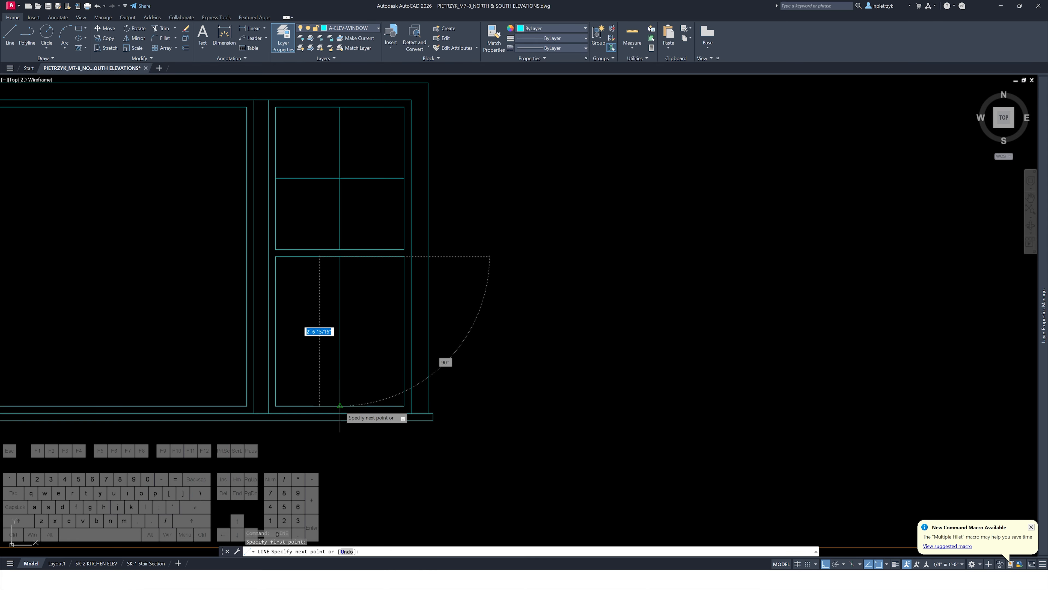
pyautogui.click(275, 331)
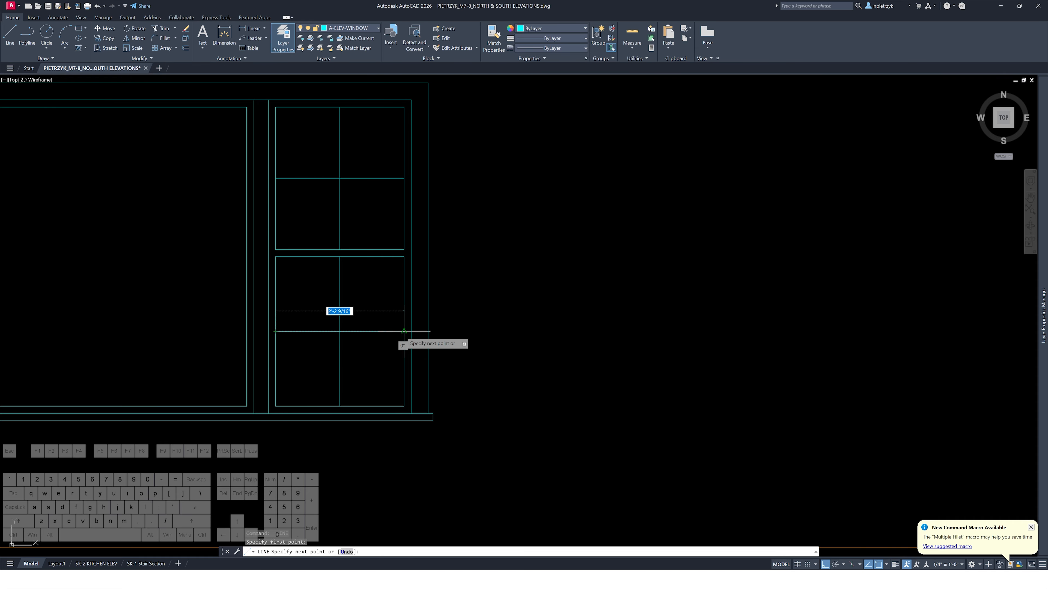
pyautogui.click(404, 331)
pyautogui.press('Escape')
pyautogui.press('Escape')
# Mirror the divided right pane to the left side about the centre pane's midline, keeping the source
pyautogui.click(272, 103)
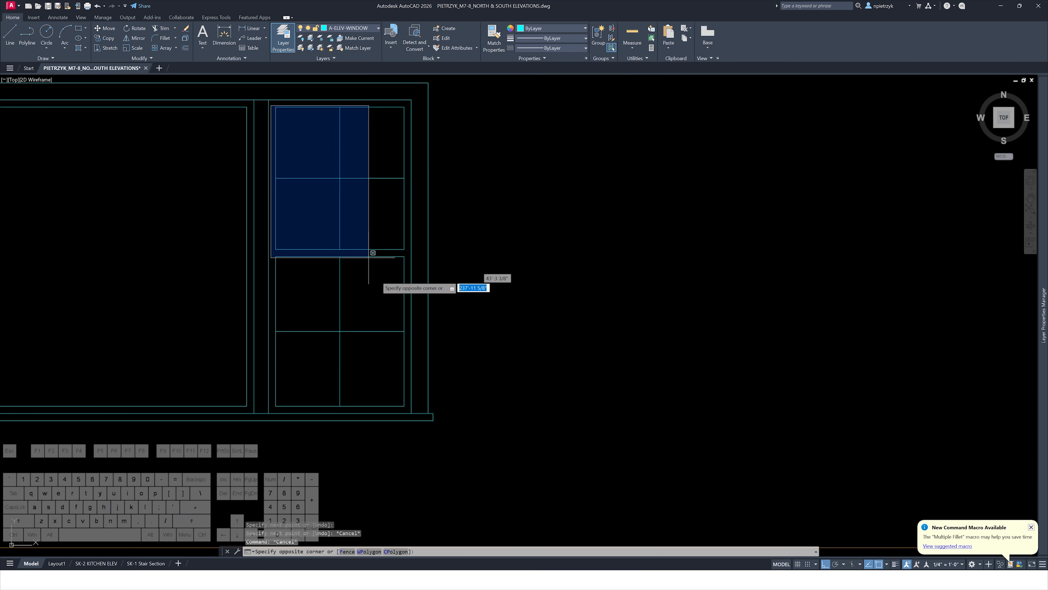
pyautogui.click(414, 412)
pyautogui.scroll(-2, 346, 359)
pyautogui.moveTo(346, 358); pyautogui.dragTo(510, 339, button='middle')
pyautogui.write('mi')
pyautogui.press('Return')
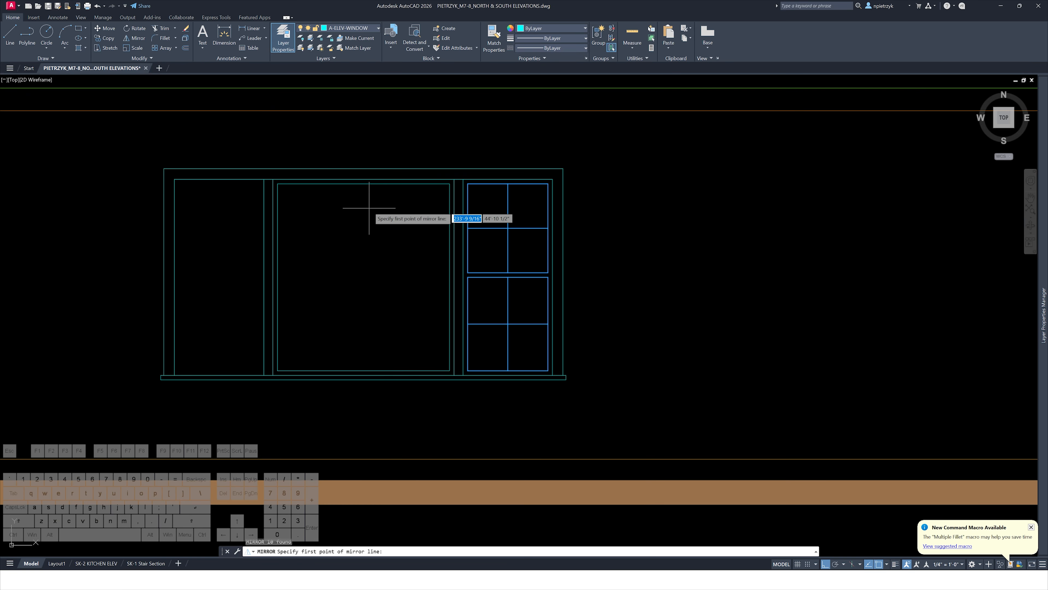
pyautogui.click(363, 185)
pyautogui.click(363, 264)
pyautogui.click(381, 295)
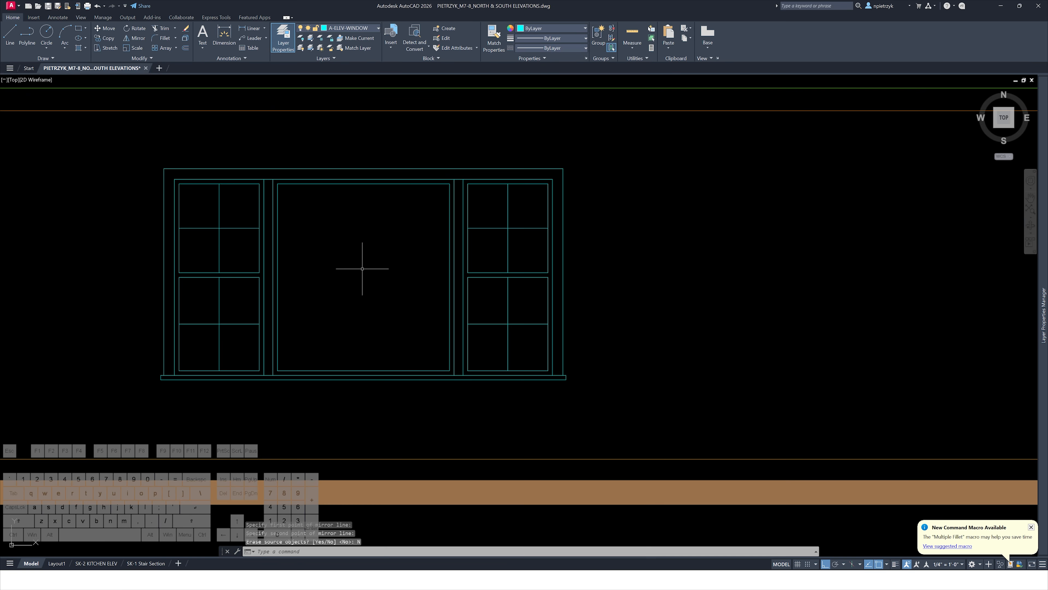
# Compare the revised window with the window in the reference elevation sheets
pyautogui.scroll(-6, 361, 273)
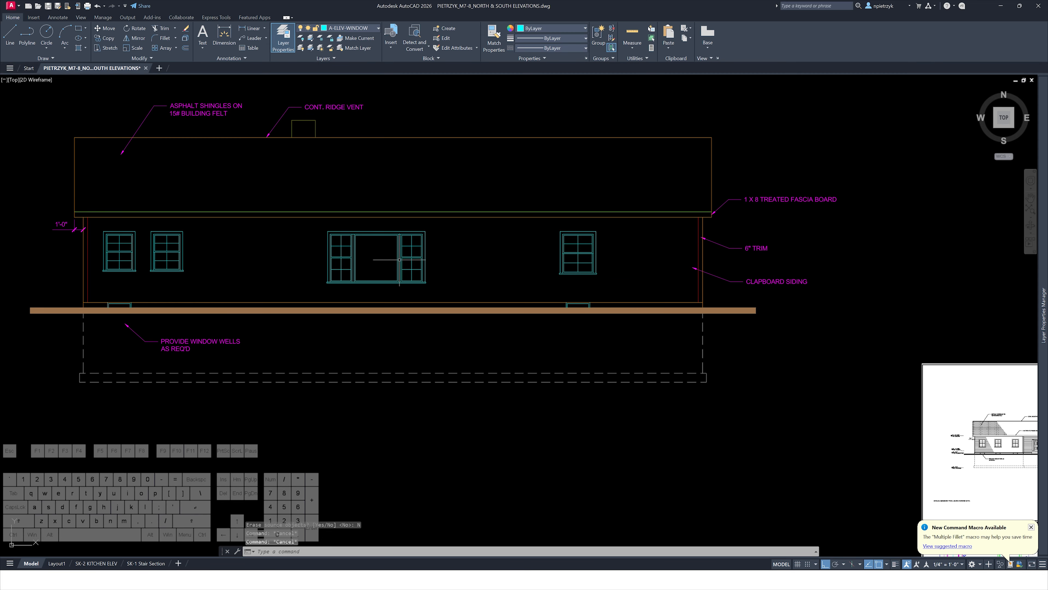
pyautogui.scroll(-5, 400, 378)
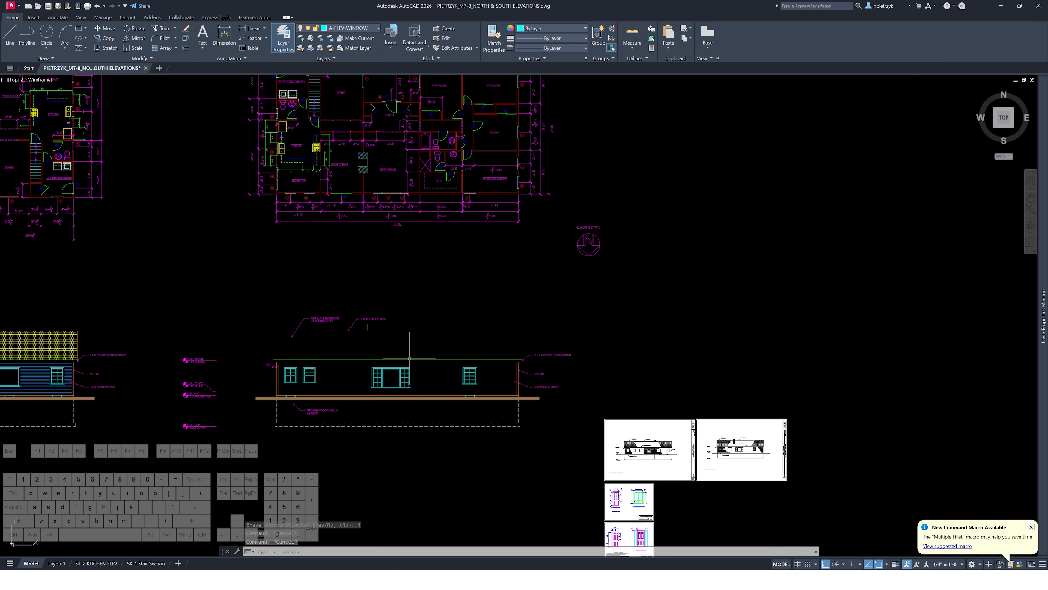
pyautogui.moveTo(682, 431); pyautogui.dragTo(548, 298, button='middle')
pyautogui.scroll(10, 612, 306)
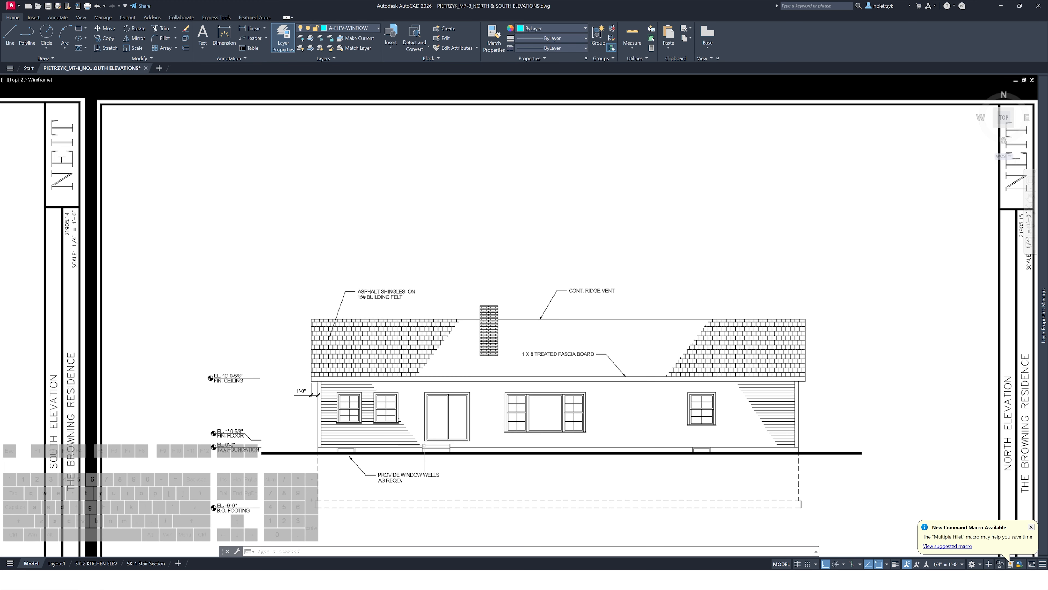
pyautogui.scroll(2, 452, 434)
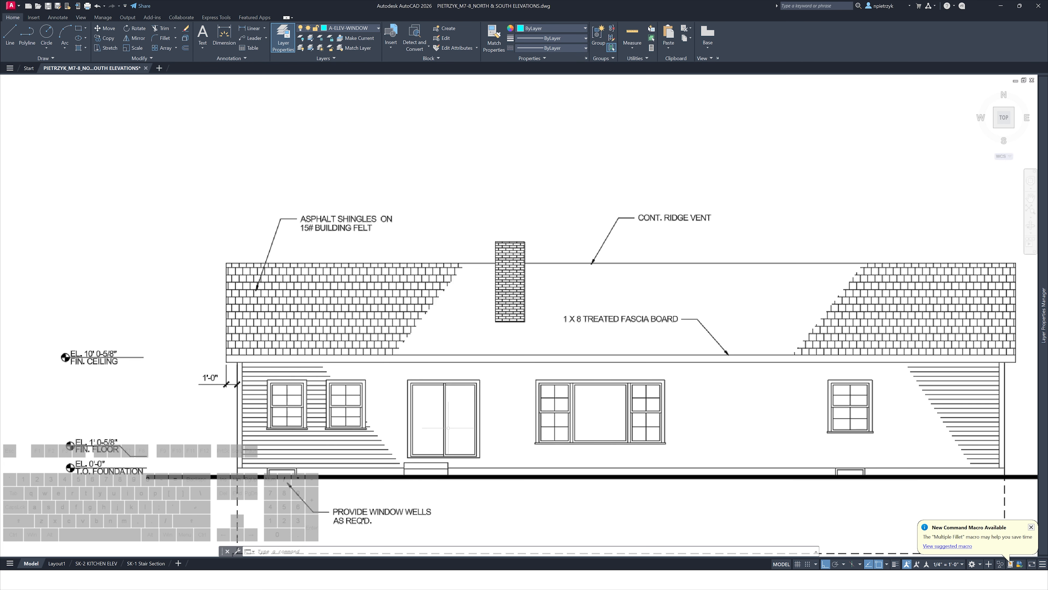
pyautogui.scroll(4, 443, 422)
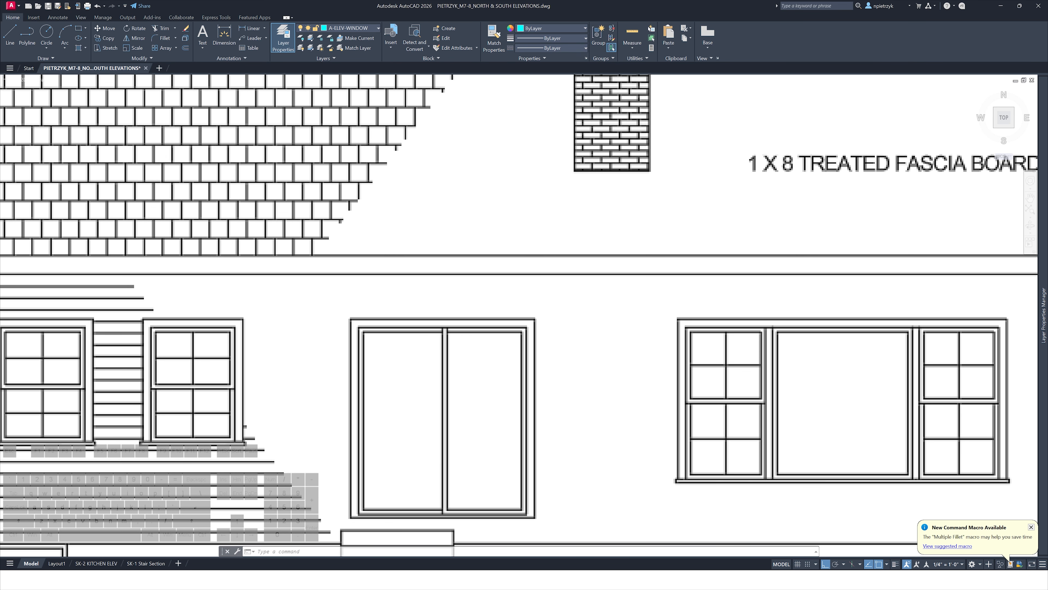
pyautogui.scroll(-14, 443, 422)
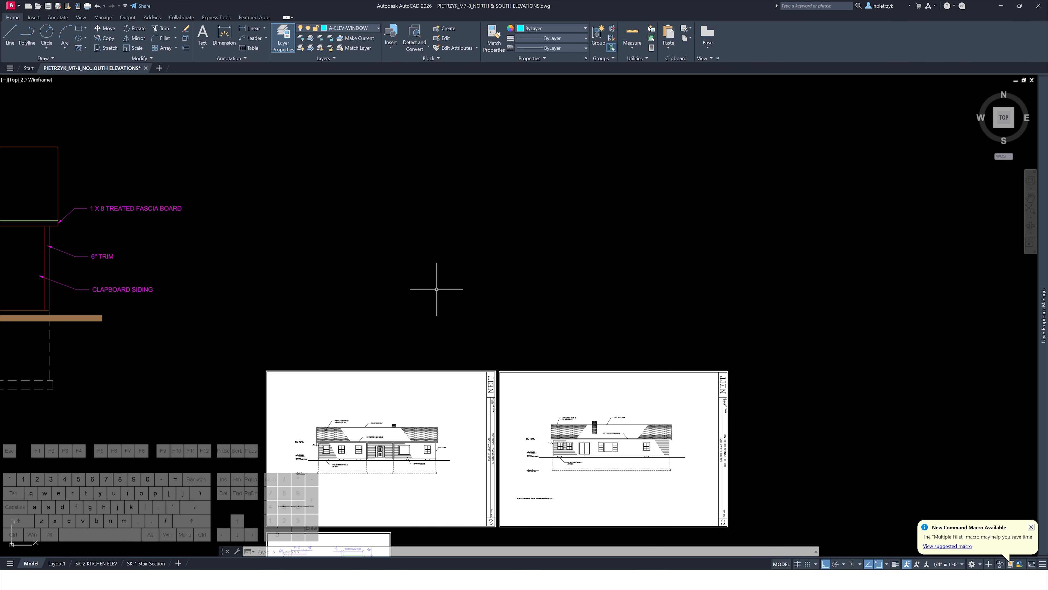
pyautogui.moveTo(437, 289); pyautogui.dragTo(545, 484, button='middle')
pyautogui.scroll(-4, 500, 368)
pyautogui.moveTo(489, 340)
pyautogui.mouseDown(button='middle')
pyautogui.moveTo(496, 358)
pyautogui.moveTo(456, 499)
pyautogui.moveTo(393, 358)
pyautogui.moveTo(536, 400)
pyautogui.mouseUp(button='middle')
pyautogui.scroll(-2, 464, 422)
pyautogui.scroll(-2, 535, 400)
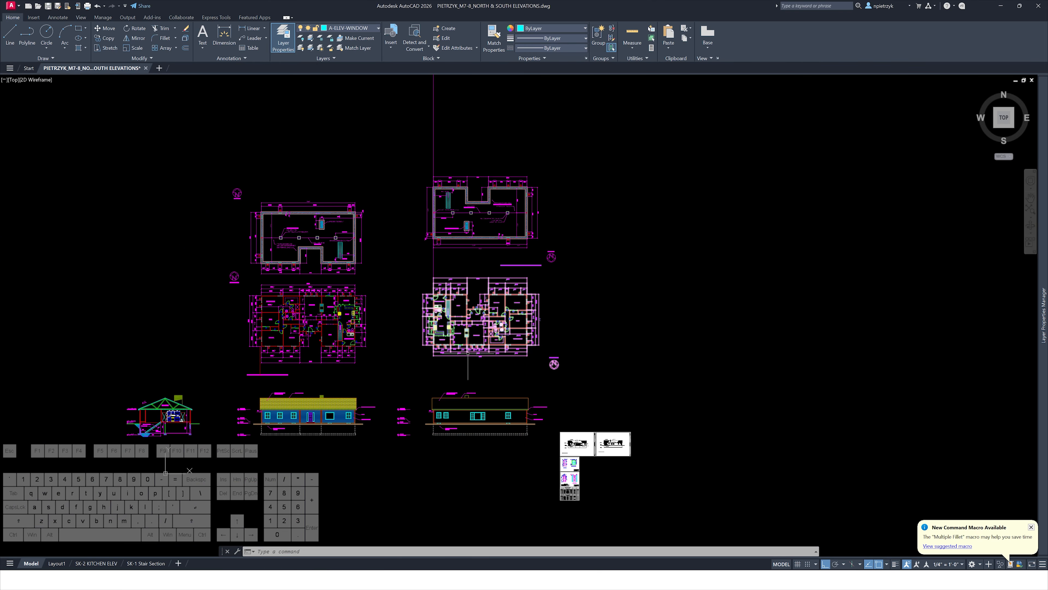
pyautogui.scroll(8, 327, 292)
pyautogui.write('ra')
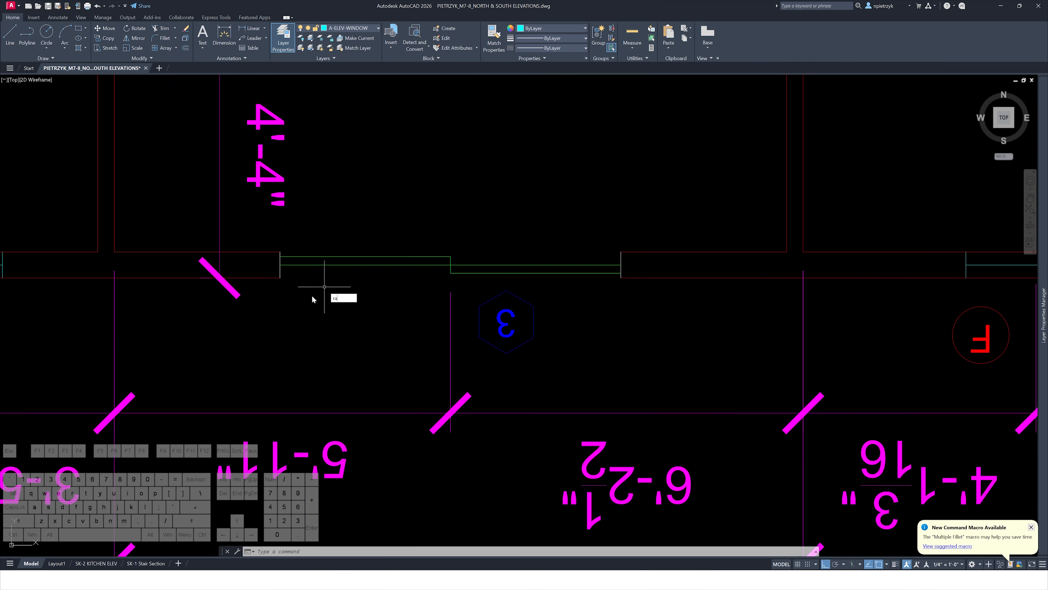
pyautogui.write('y')
# Cast vertical construction rays from both edges of the floor plan's door opening down to the elevation
pyautogui.press('space')
pyautogui.click(280, 278)
pyautogui.click(279, 290)
pyautogui.press('space')
pyautogui.press('space')
pyautogui.click(621, 278)
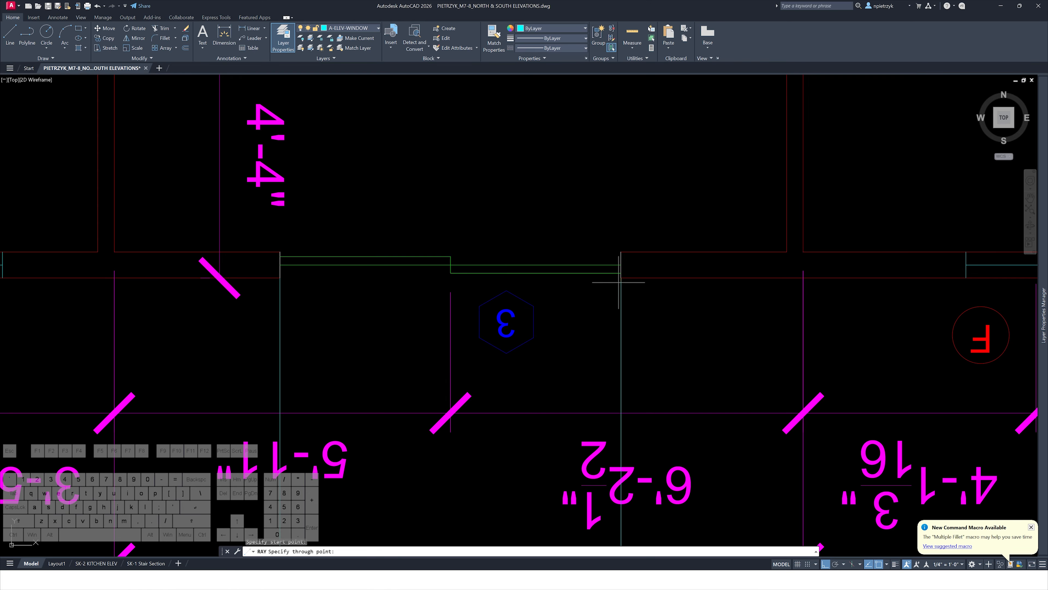
pyautogui.click(619, 282)
pyautogui.press('space')
pyautogui.press('space')
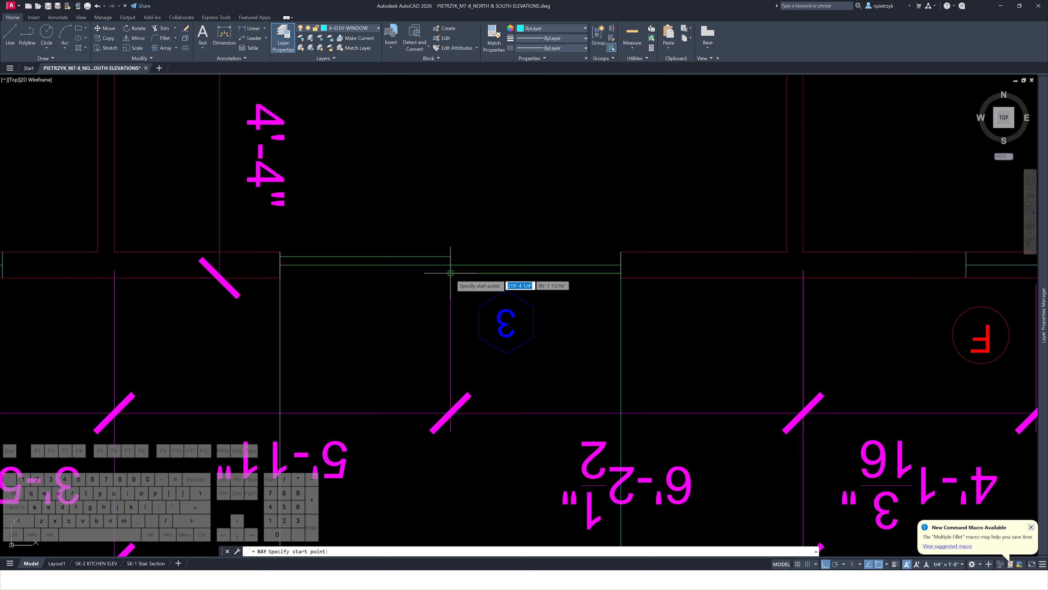
pyautogui.press('Escape')
pyautogui.press('Escape')
# Cast a horizontal construction ray from the reference elevation's door head height across the drawing
pyautogui.scroll(-10, 445, 310)
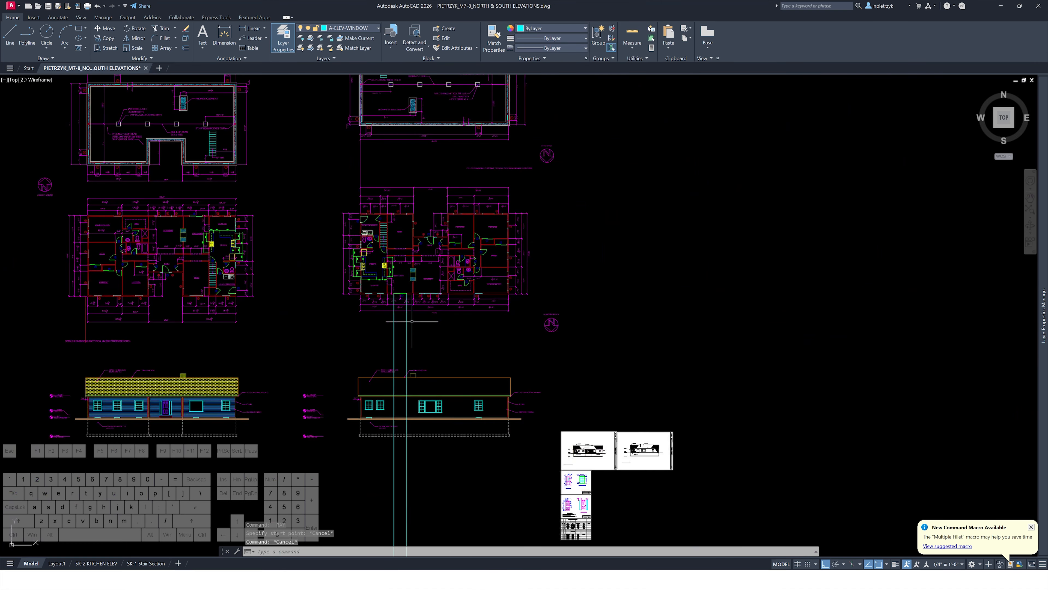
pyautogui.scroll(10, 274, 313)
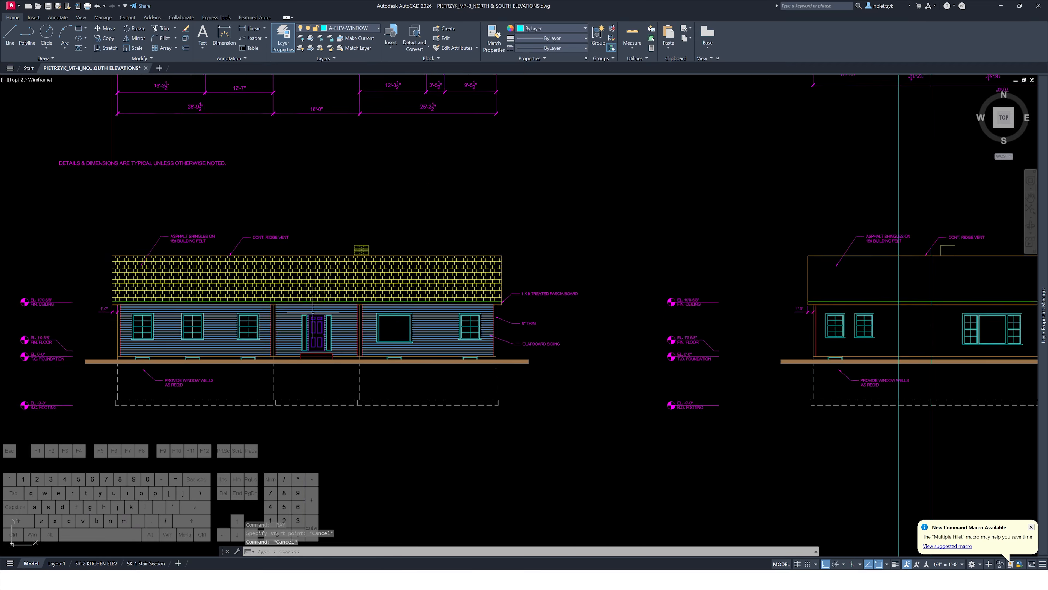
pyautogui.press('space')
pyautogui.click(407, 319)
pyautogui.press('space')
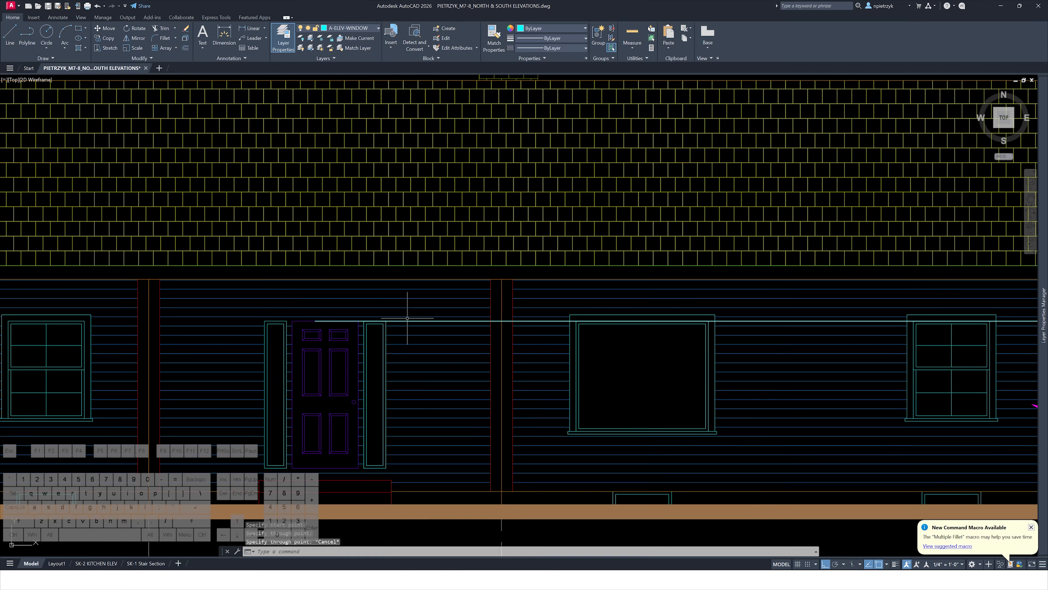
pyautogui.press('space')
pyautogui.click(349, 468)
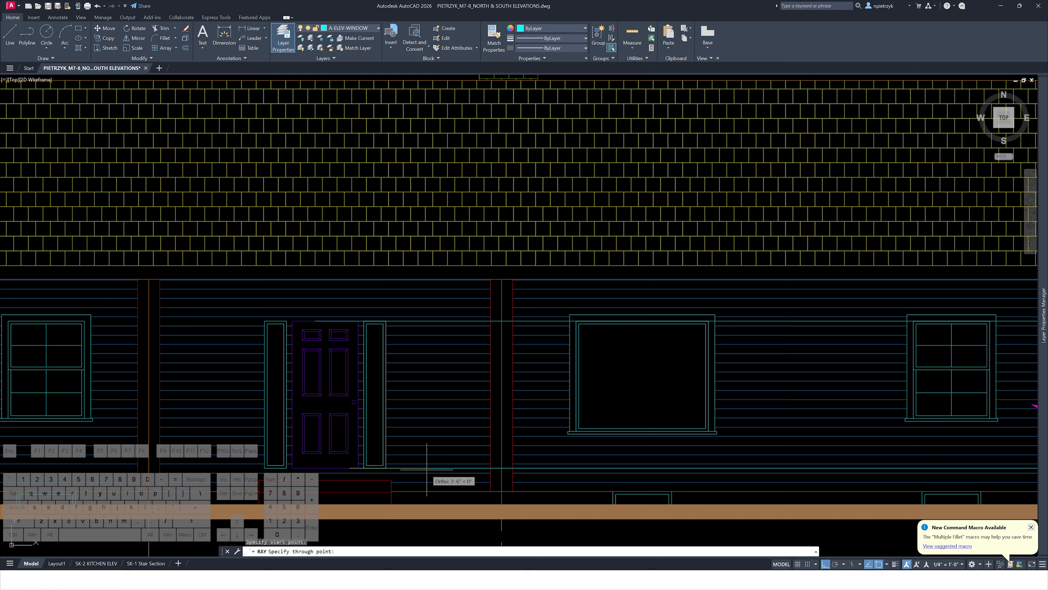
pyautogui.press('Escape')
pyautogui.press('Escape')
# Draw a rectangle for the new door opening between the construction ray intersections
pyautogui.scroll(-8, 427, 468)
pyautogui.moveTo(674, 436); pyautogui.dragTo(393, 435, button='middle')
pyautogui.scroll(10, 487, 393)
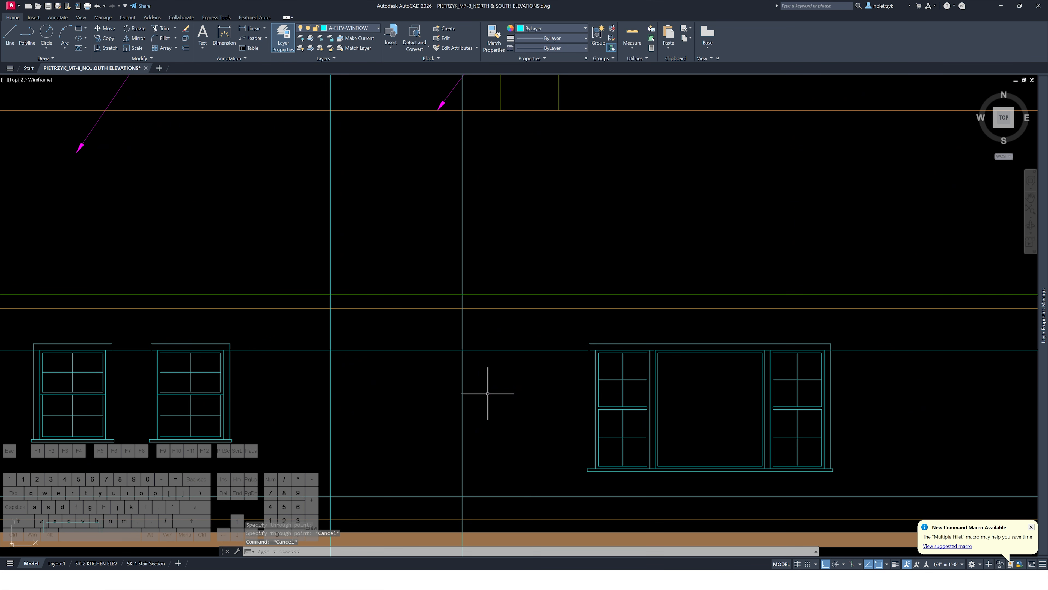
pyautogui.moveTo(487, 394); pyautogui.dragTo(499, 332, button='middle')
pyautogui.write('rec')
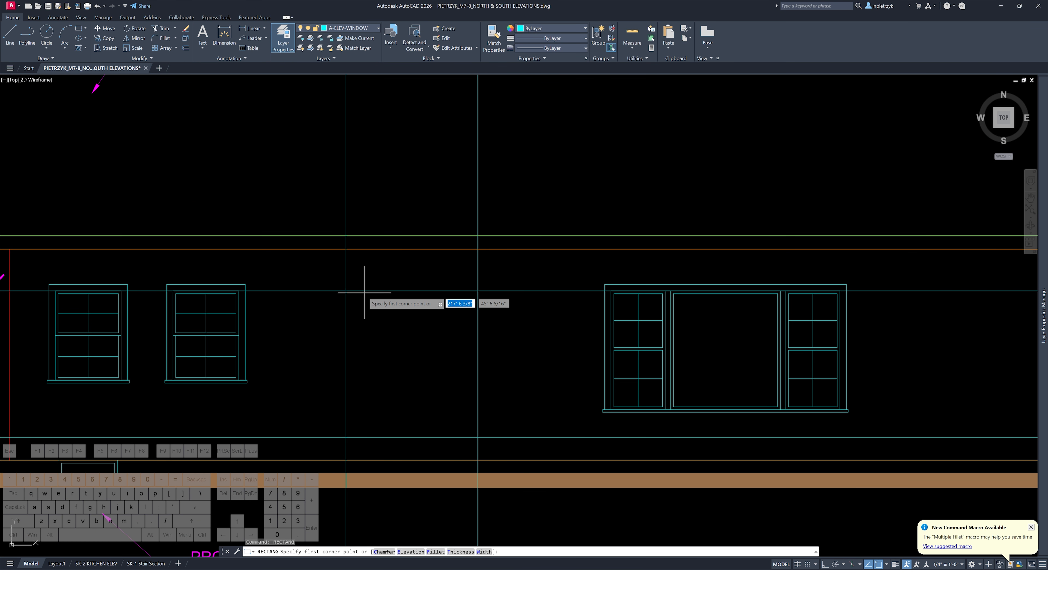
pyautogui.press('Return')
pyautogui.click(346, 291)
pyautogui.press('Escape')
# Select and delete the construction rays around the new door rectangle
pyautogui.click(499, 445)
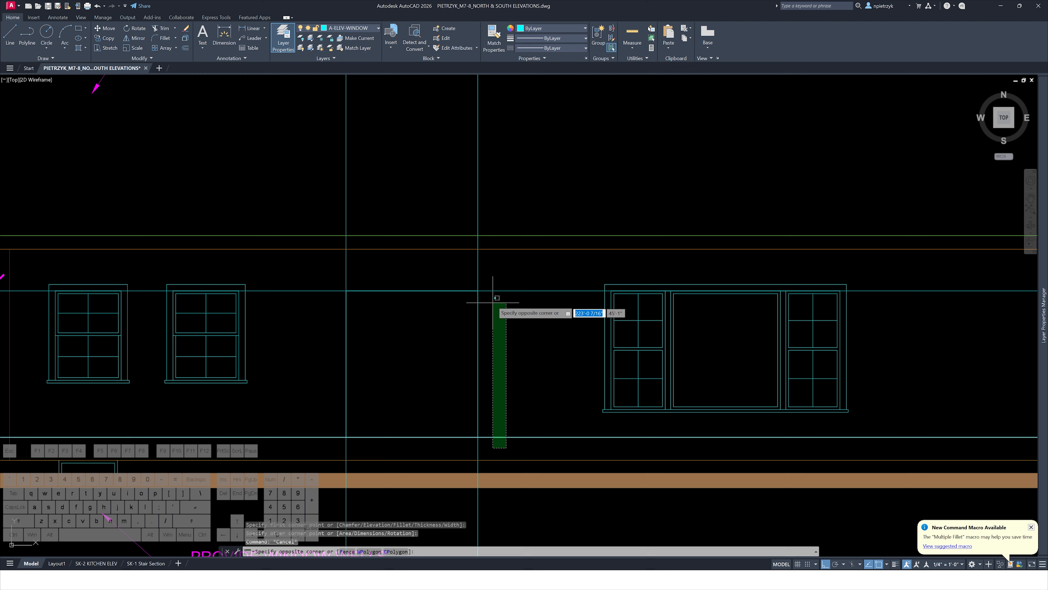
pyautogui.click(416, 269)
pyautogui.press('Delete')
# Move the door rectangle onto the A-ELEV-DOOR layer
pyautogui.click(373, 290)
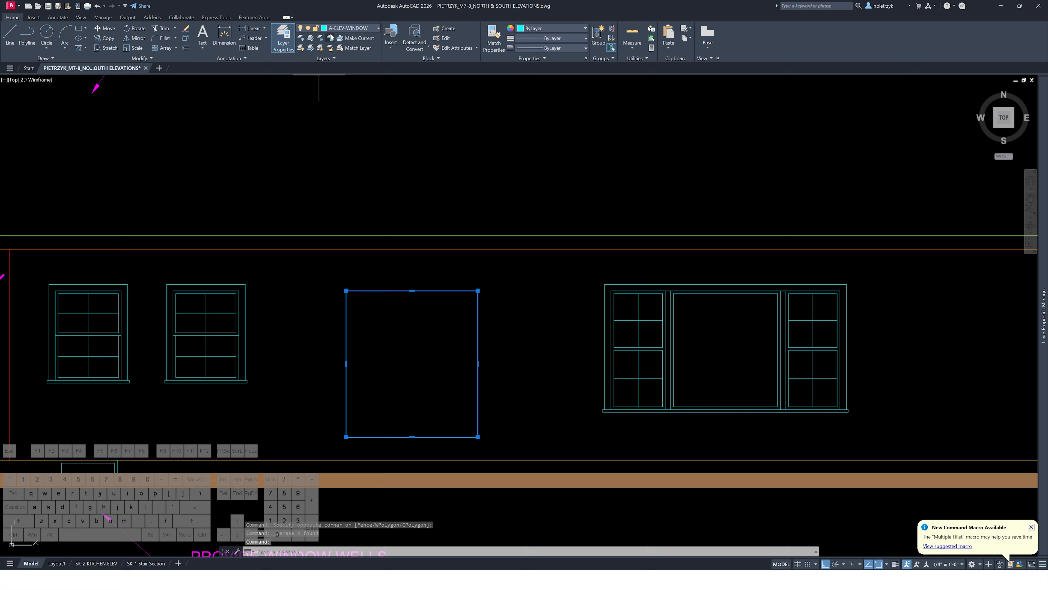
pyautogui.click(348, 28)
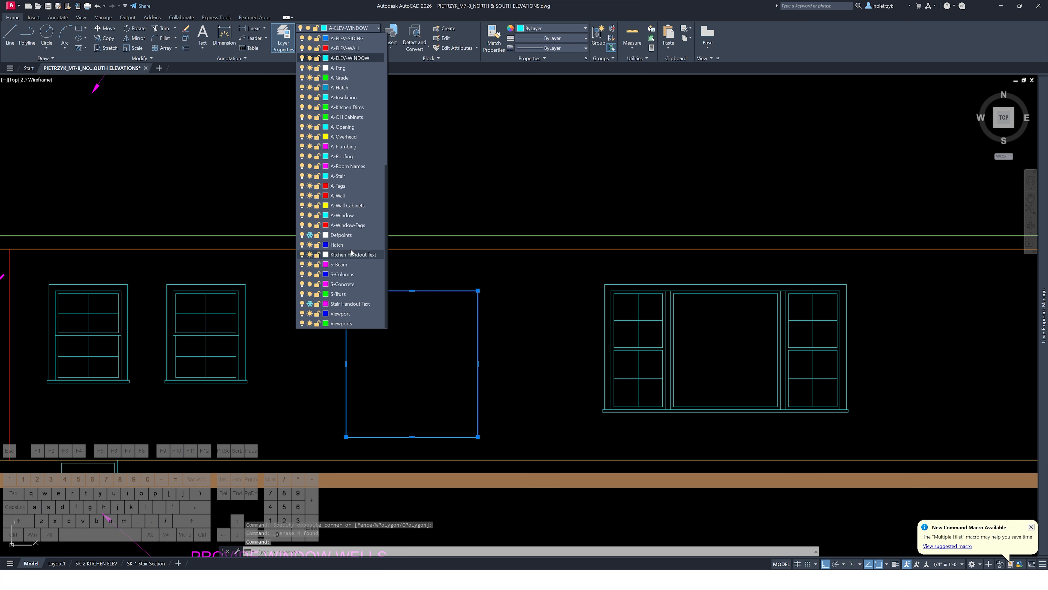
pyautogui.scroll(4, 349, 173)
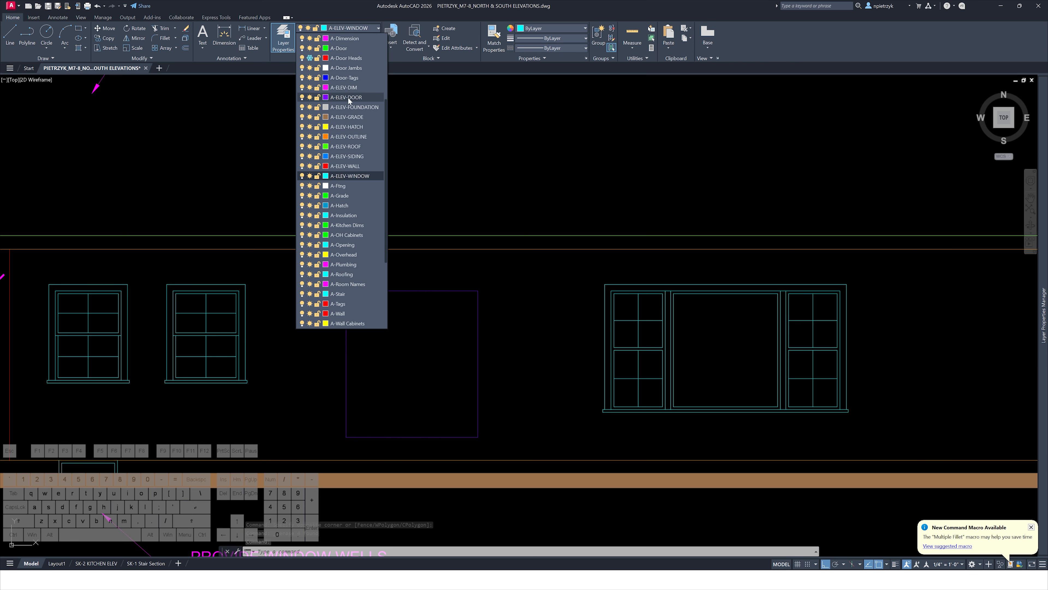
pyautogui.click(347, 97)
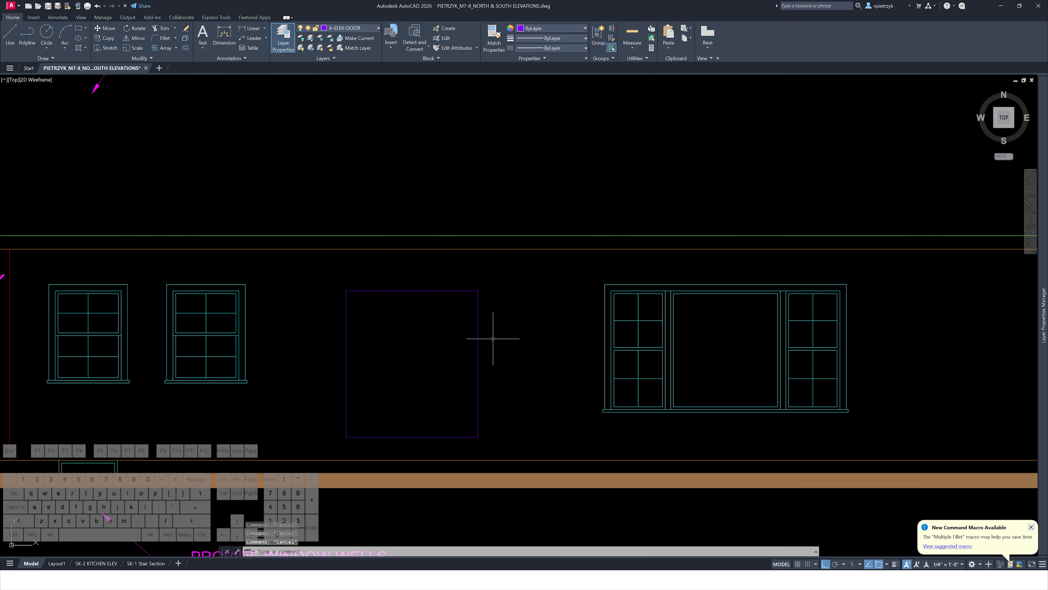
# Offset the door rectangle 4 inches inward to form the door frame
pyautogui.write('o')
pyautogui.press('Return')
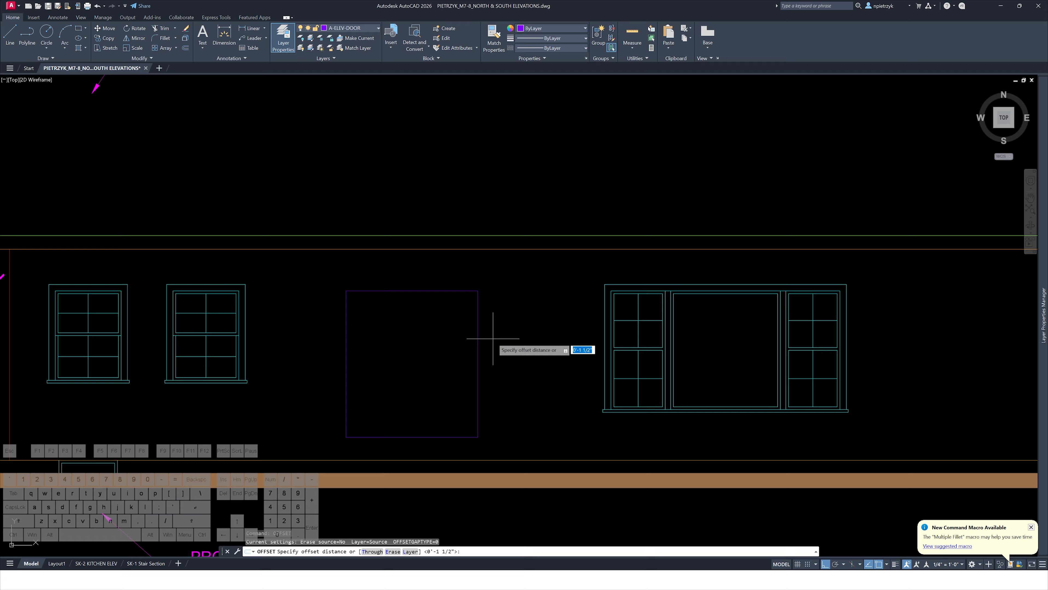
pyautogui.write('4')
pyautogui.press('Return')
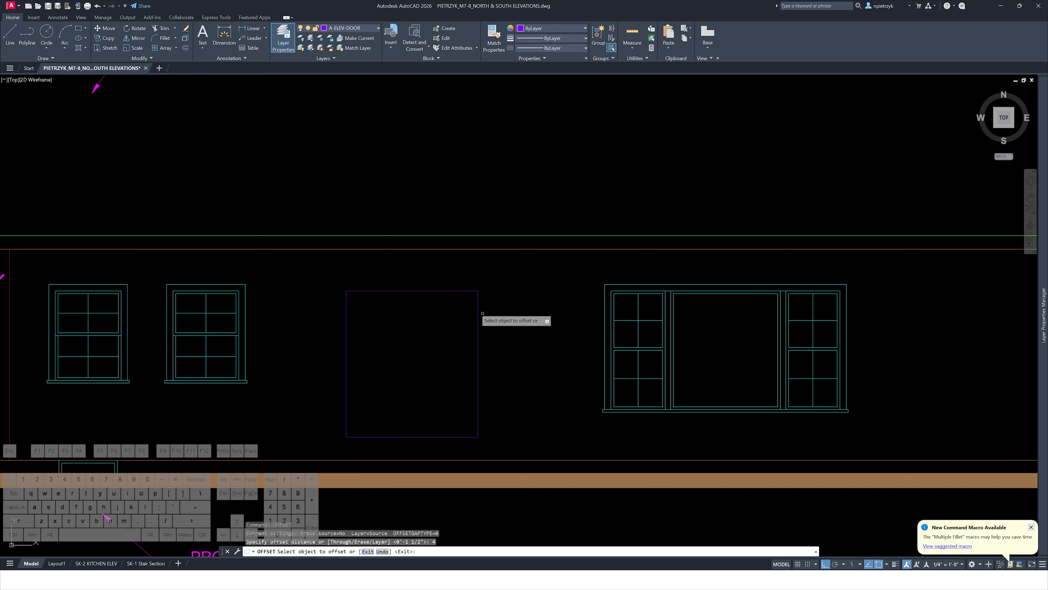
pyautogui.click(408, 290)
pyautogui.click(411, 374)
pyautogui.press('Escape')
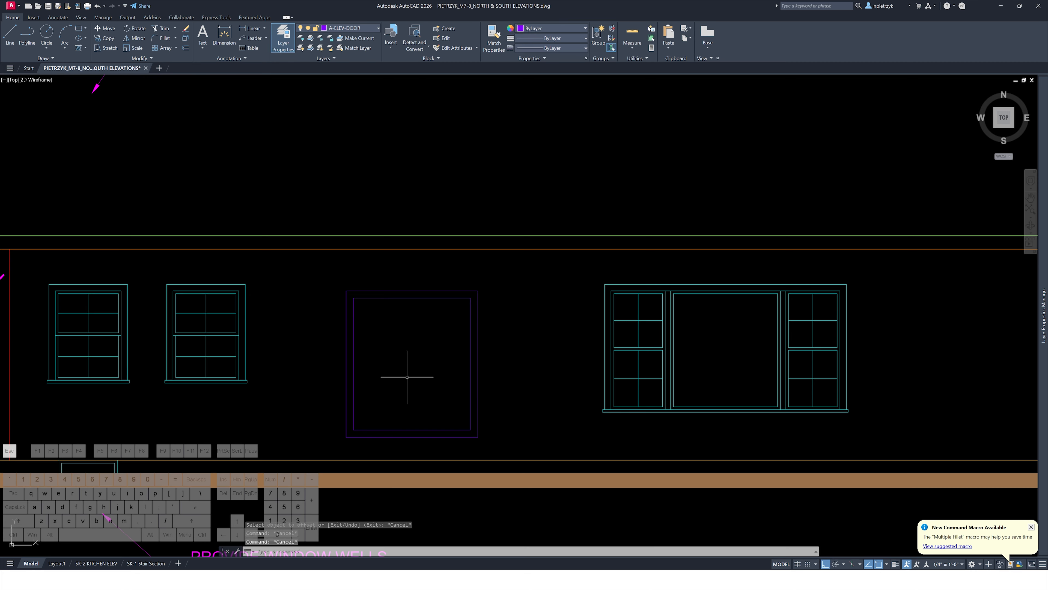
# Draw a vertical centre line through the inner rectangle from its top to its bottom edge
pyautogui.write('l')
pyautogui.press('space')
pyautogui.click(412, 298)
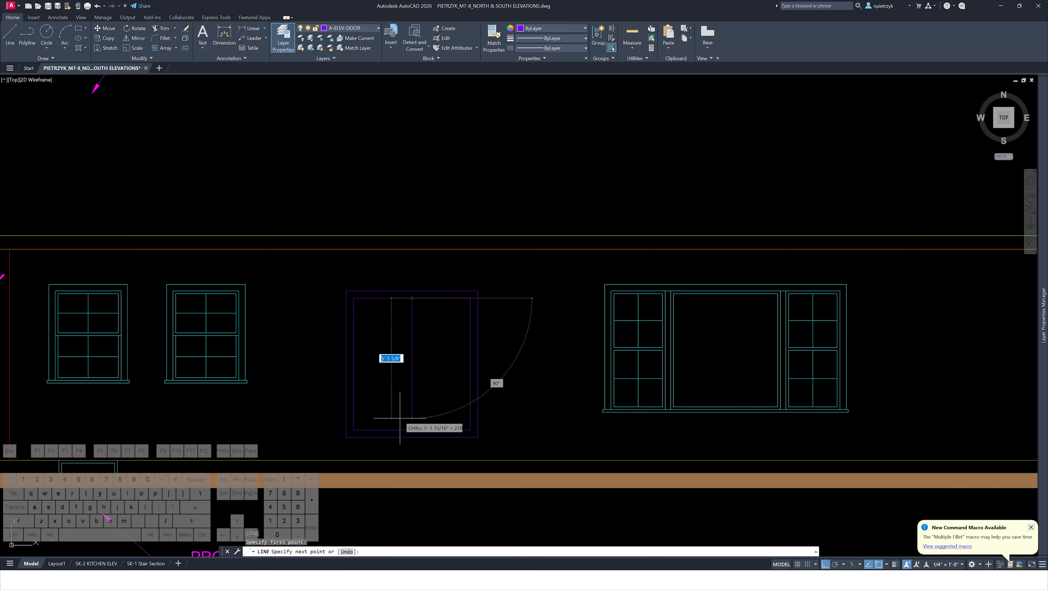
pyautogui.click(412, 436)
pyautogui.press('Escape')
pyautogui.write('tr')
pyautogui.press('space')
pyautogui.keyDown('shift'); pyautogui.click(419, 313); pyautogui.keyUp('shift')
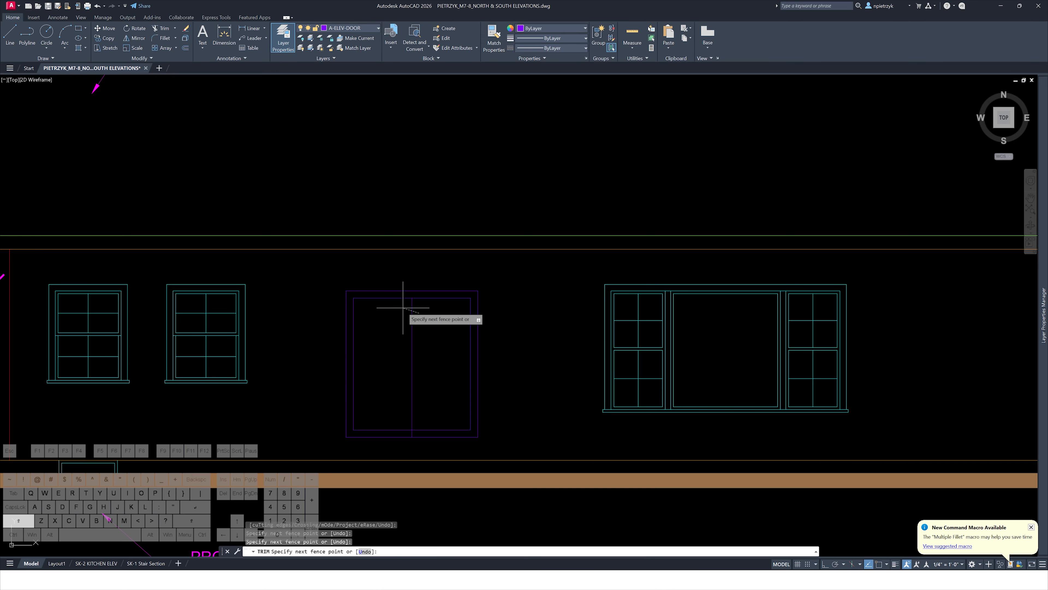
pyautogui.press('Escape')
pyautogui.press('Escape')
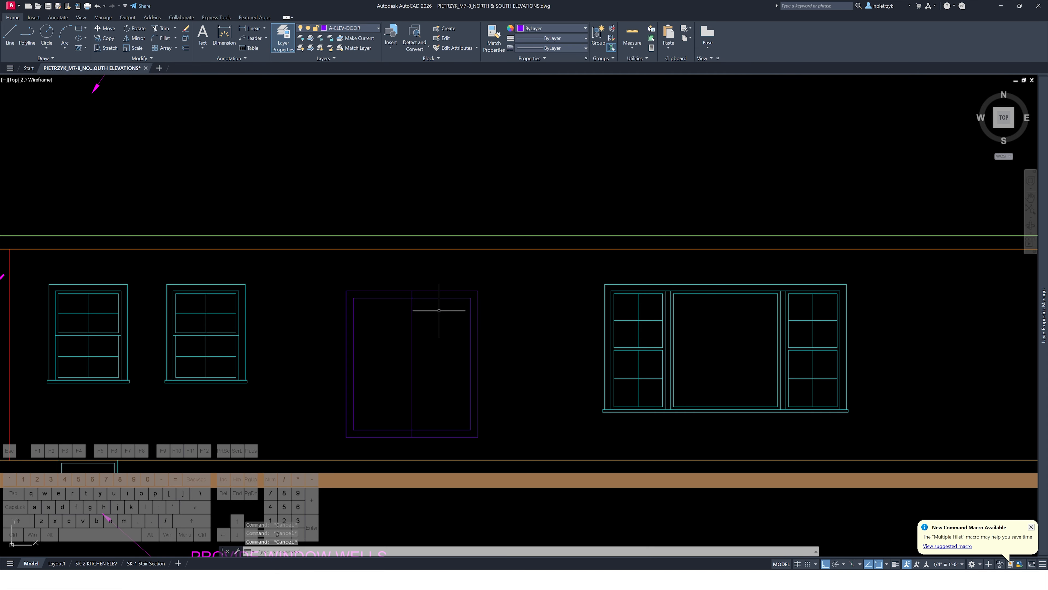
# Offset the centre line 2 inches to each side and erase the original centre line
pyautogui.write('of')
pyautogui.press('space')
pyautogui.write('2')
pyautogui.press('Return')
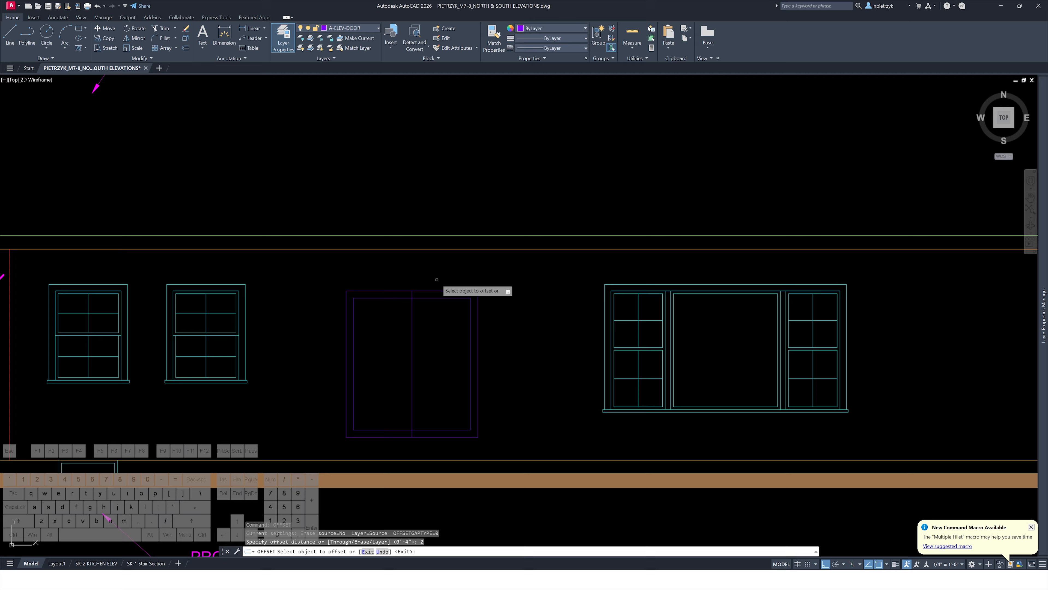
pyautogui.scroll(2, 415, 302)
pyautogui.click(410, 305)
pyautogui.click(400, 308)
pyautogui.click(409, 309)
pyautogui.click(420, 311)
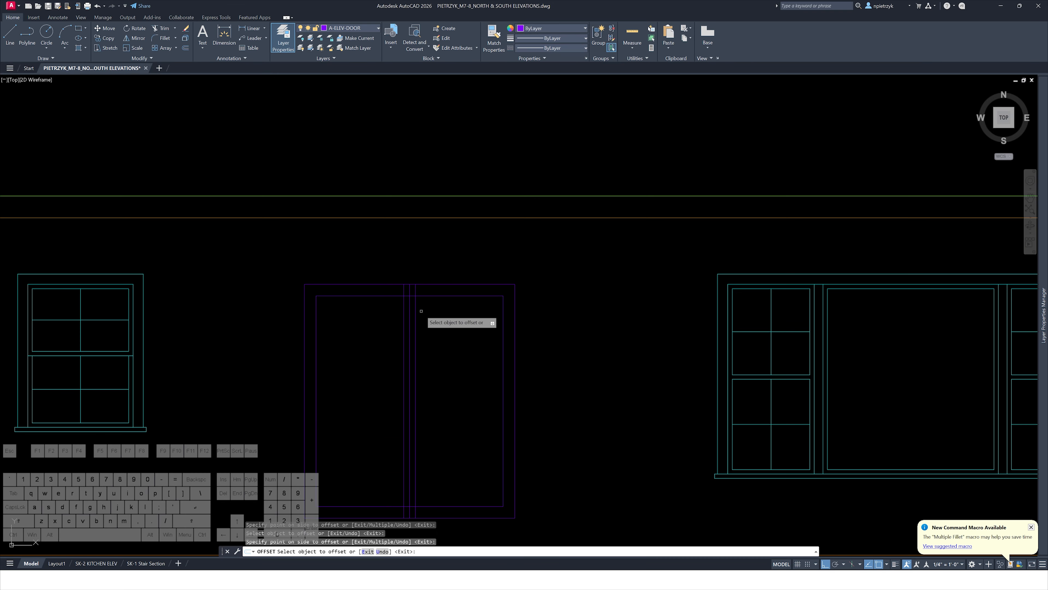
pyautogui.press('Escape')
pyautogui.press('Escape')
pyautogui.click(408, 306)
pyautogui.scroll(1, 406, 301)
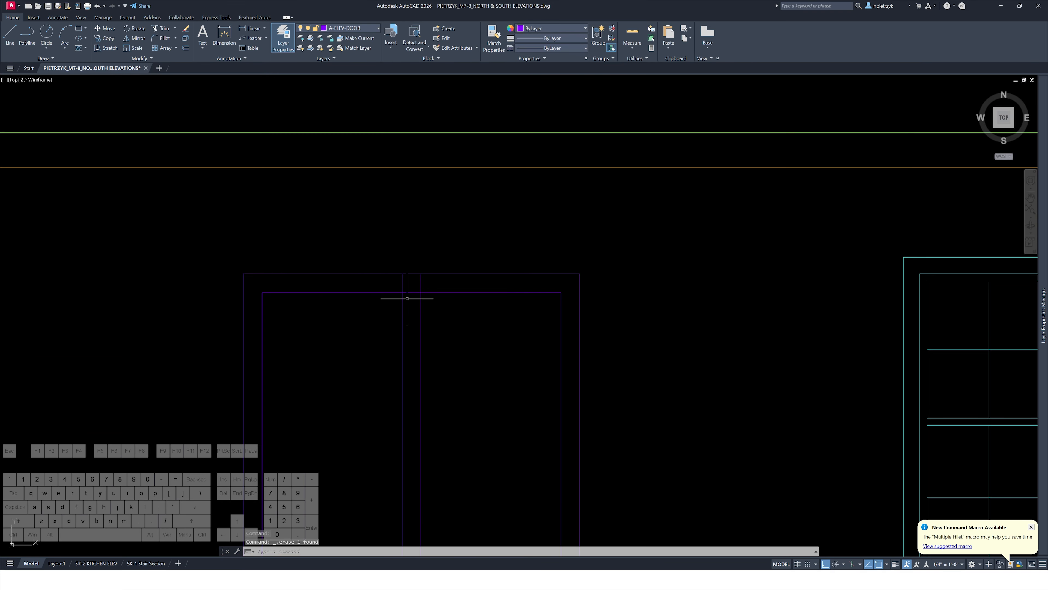
# Trim the inner rectangle and the offset lines where they cross, separating the two door leaves
pyautogui.write('tr')
pyautogui.press('space')
pyautogui.click(415, 288)
pyautogui.click(416, 298)
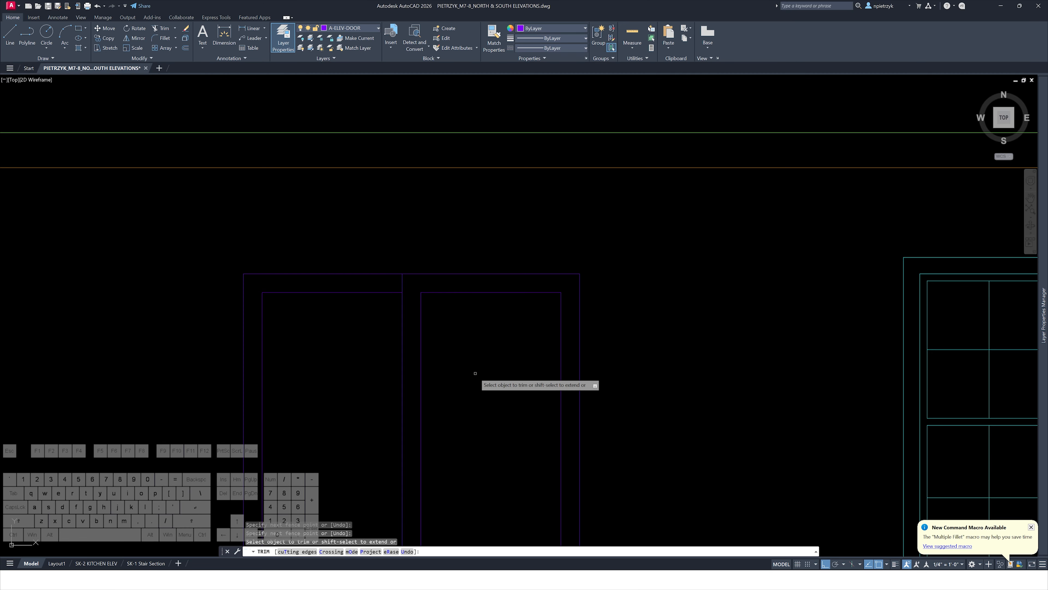
pyautogui.moveTo(465, 404); pyautogui.dragTo(456, 239, button='middle')
pyautogui.scroll(-3, 454, 243)
pyautogui.scroll(-2, 515, 257)
pyautogui.moveTo(516, 277); pyautogui.dragTo(132, 244, button='middle')
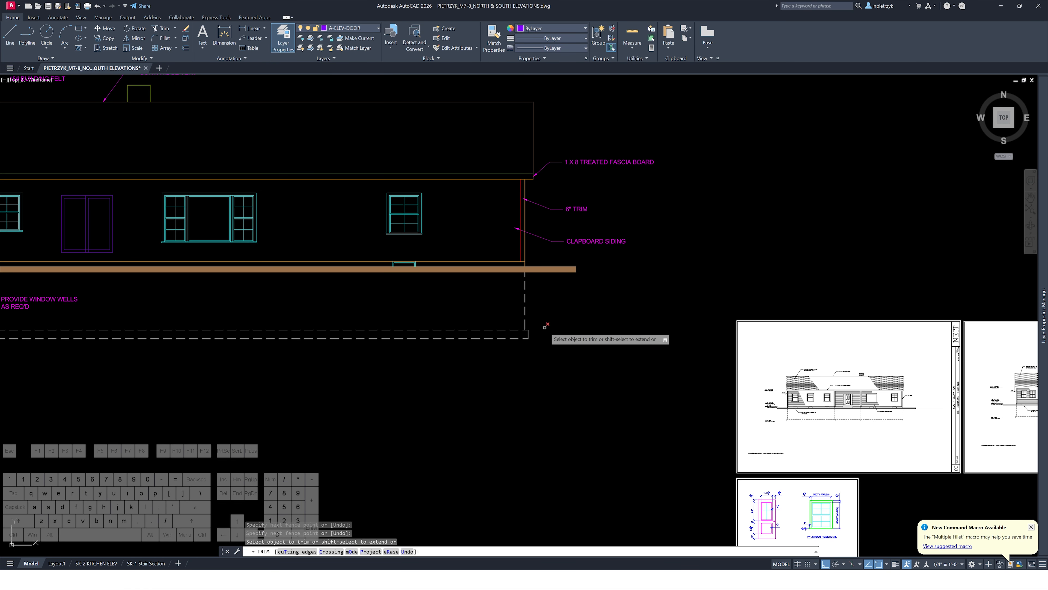
pyautogui.moveTo(544, 325); pyautogui.dragTo(294, 217, button='middle')
pyautogui.moveTo(369, 341); pyautogui.dragTo(978, 526, button='middle')
pyautogui.scroll(6, 442, 317)
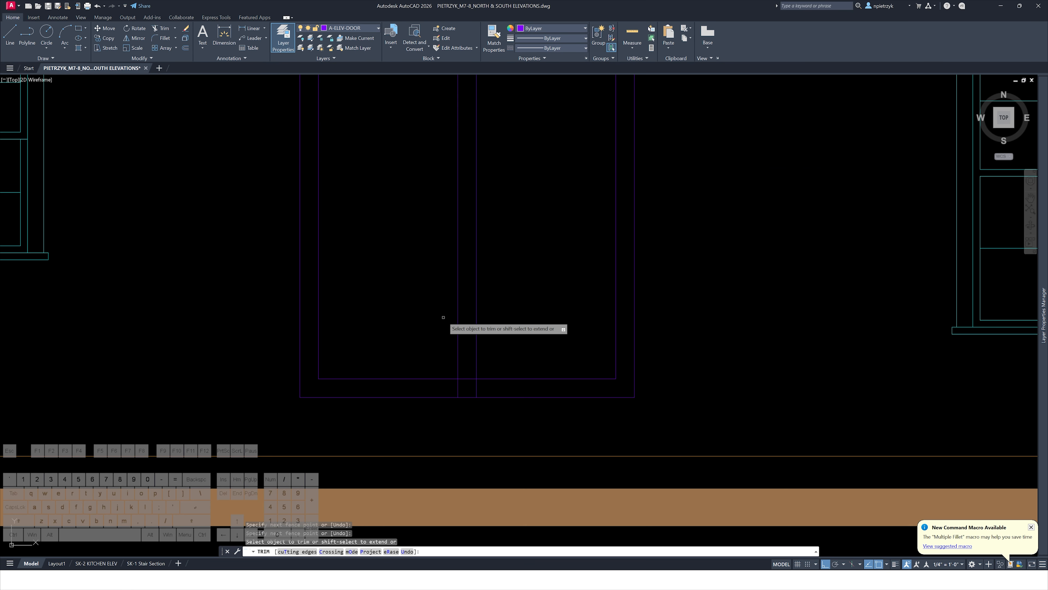
pyautogui.moveTo(470, 374); pyautogui.dragTo(485, 386)
pyautogui.press('Escape')
# Make the wall line's layer, A-ELEV-WALL, the current layer
pyautogui.scroll(-6, 482, 377)
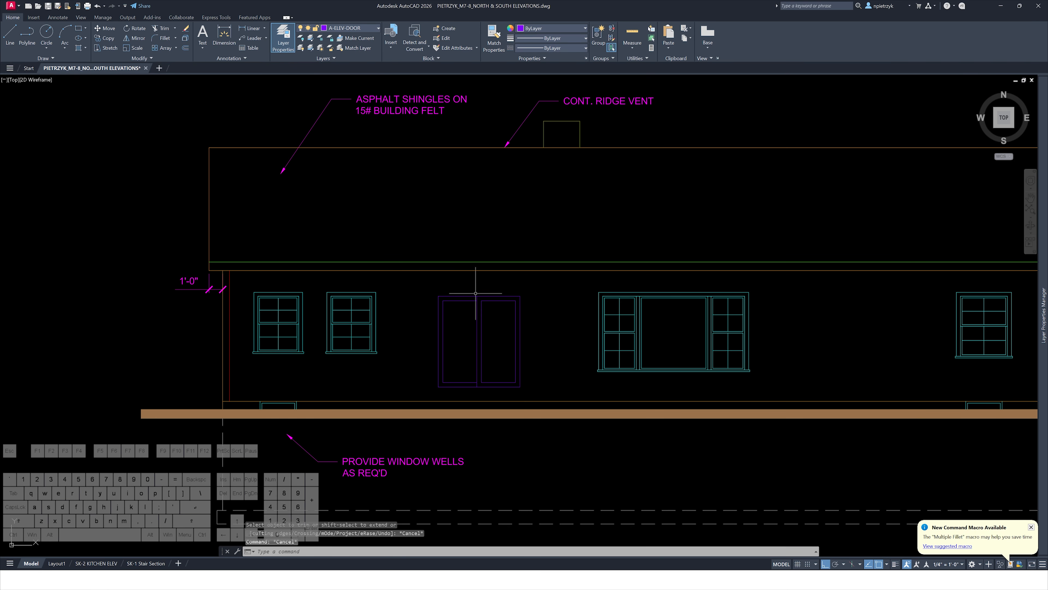
pyautogui.scroll(4, 458, 327)
pyautogui.moveTo(482, 354); pyautogui.dragTo(455, 274, button='middle')
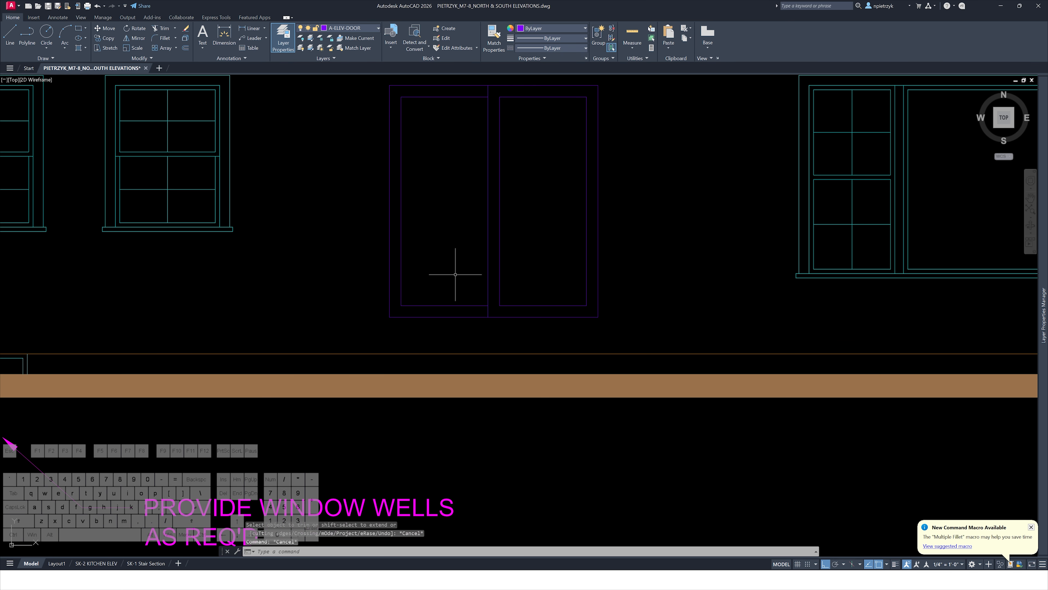
pyautogui.scroll(-3, 457, 274)
pyautogui.moveTo(328, 271); pyautogui.dragTo(480, 286, button='middle')
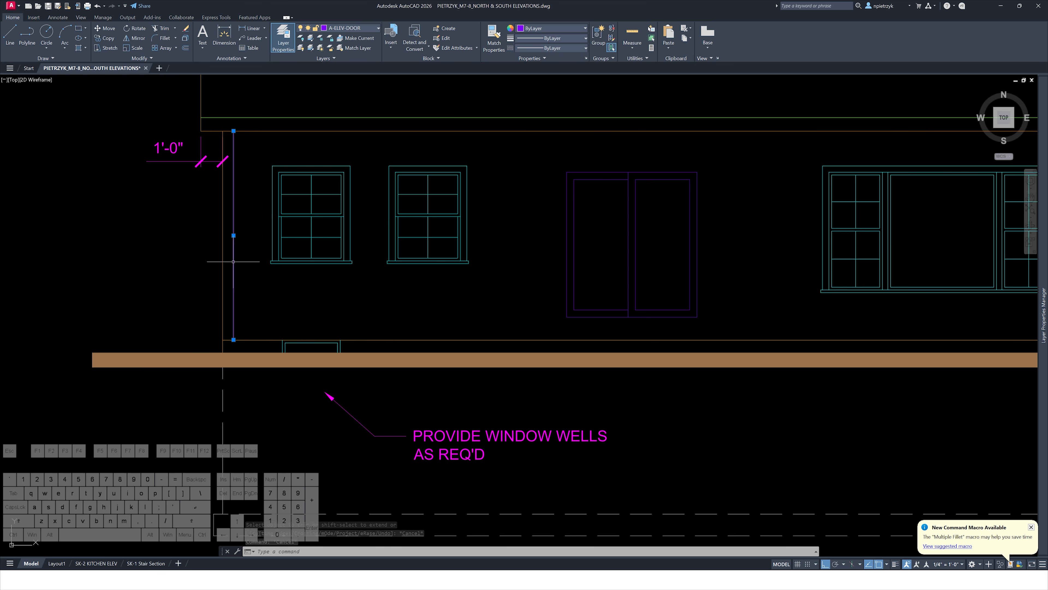
pyautogui.scroll(5, 484, 281)
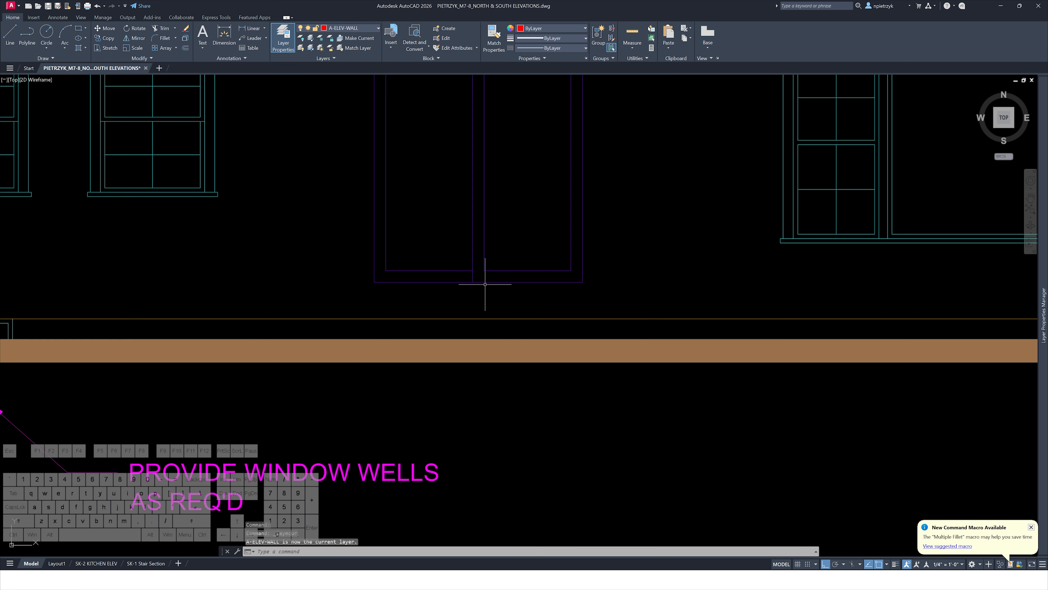
# Draw a 36-inch horizontal line below the door
pyautogui.write('l')
pyautogui.press('Return')
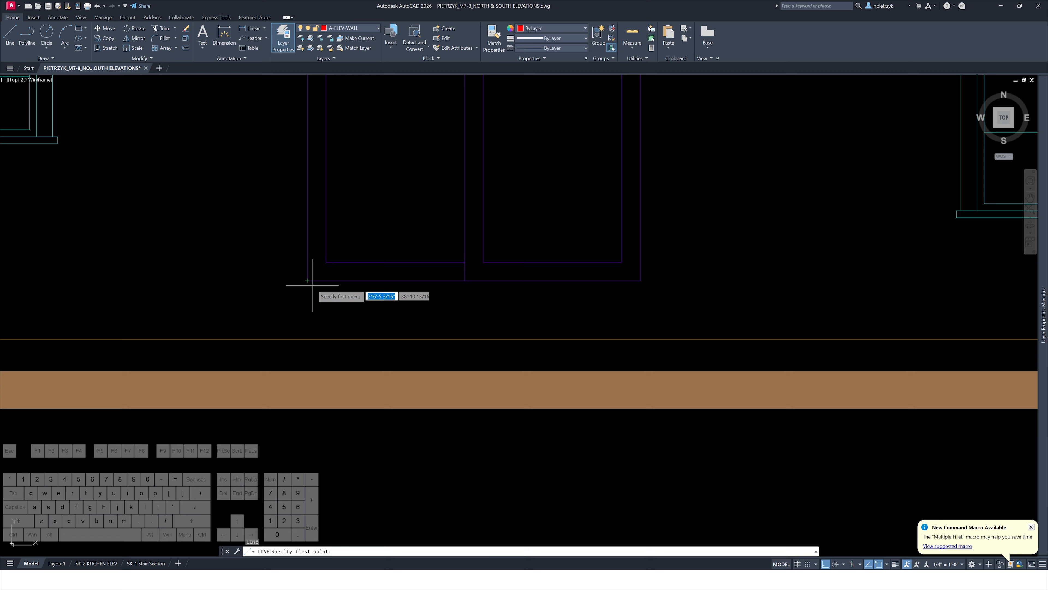
pyautogui.click(284, 308)
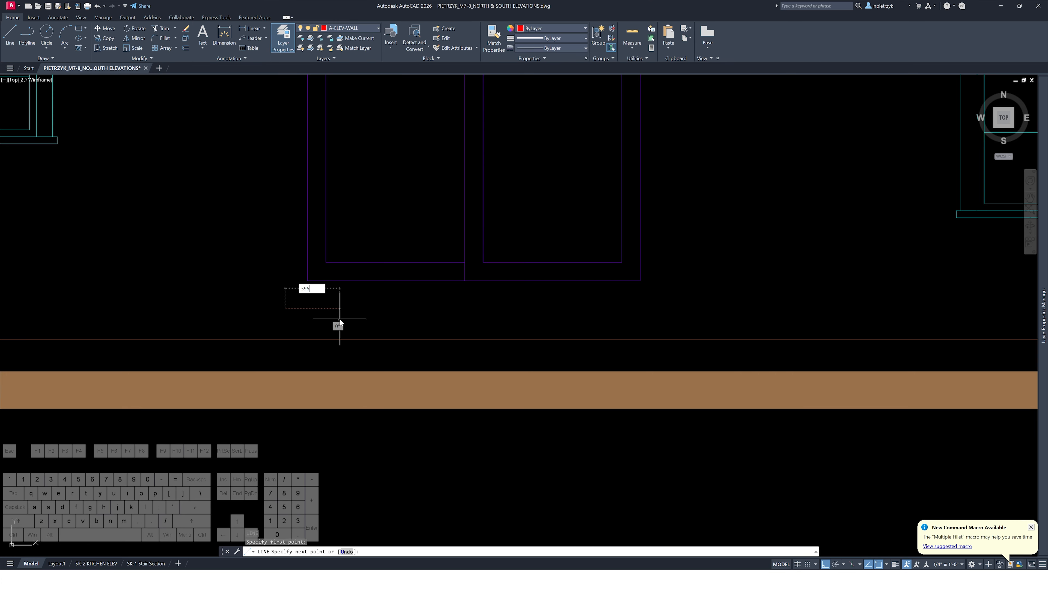
pyautogui.write('36')
pyautogui.press('Return')
pyautogui.press('Escape')
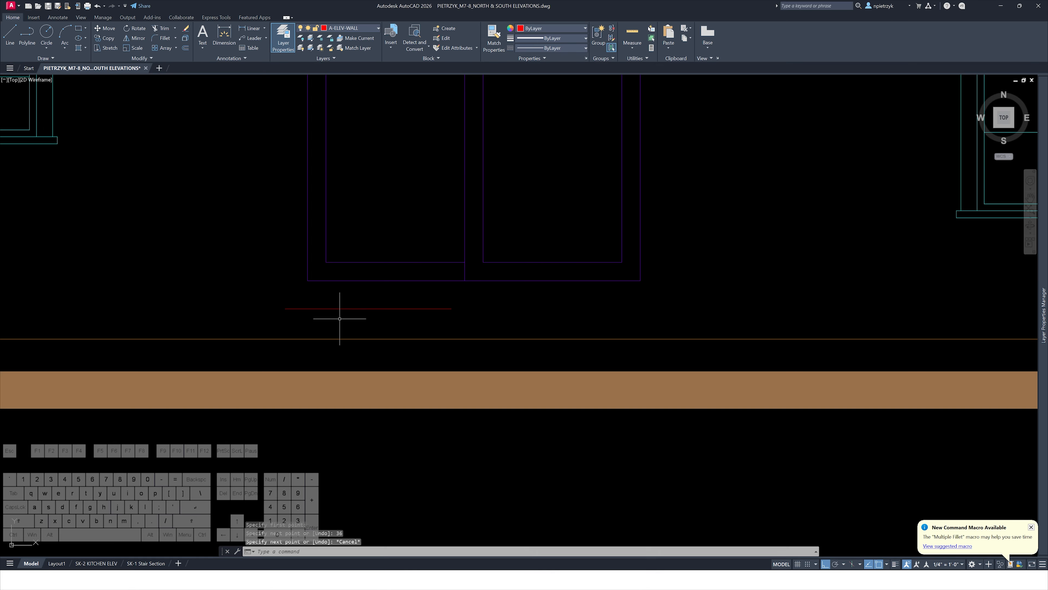
pyautogui.write('l')
pyautogui.press('Return')
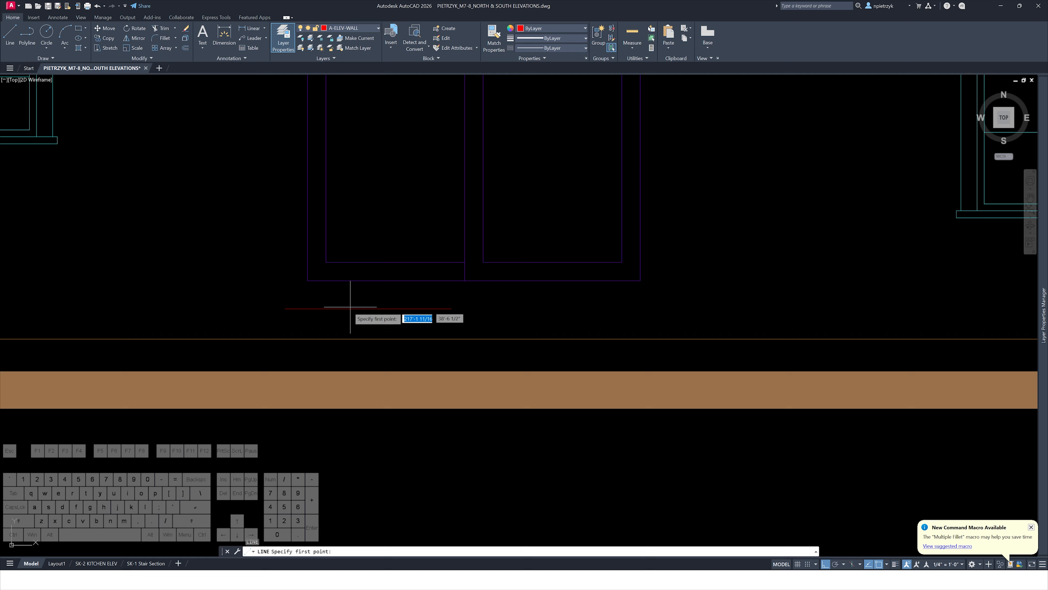
pyautogui.press('Escape')
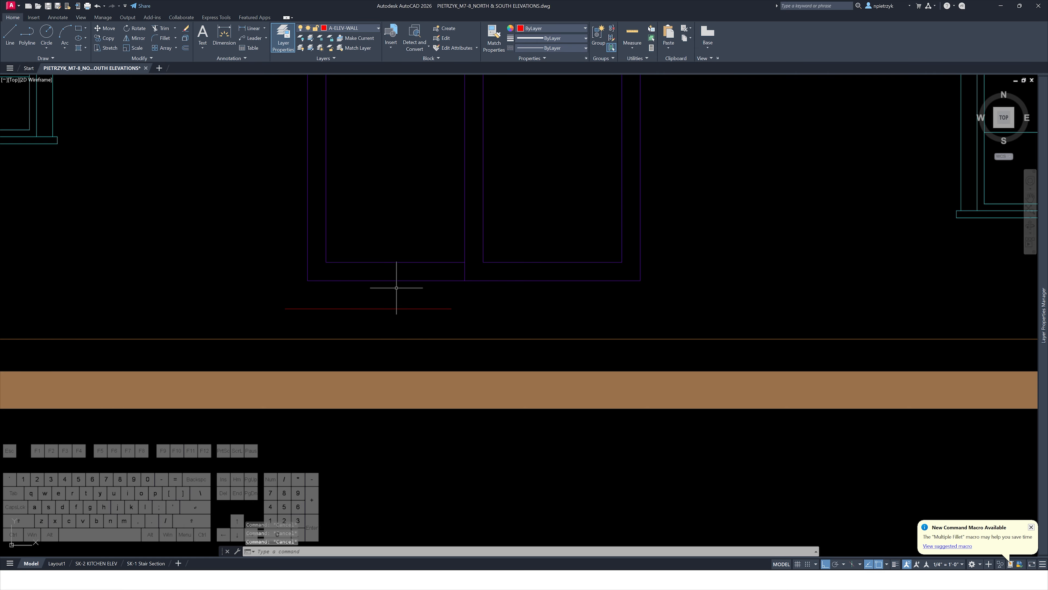
# Move the 36-inch line up so its left end sits at the door's bottom-left corner
pyautogui.click(373, 308)
pyautogui.click(360, 325)
pyautogui.write('m')
pyautogui.press('space')
pyautogui.click(286, 308)
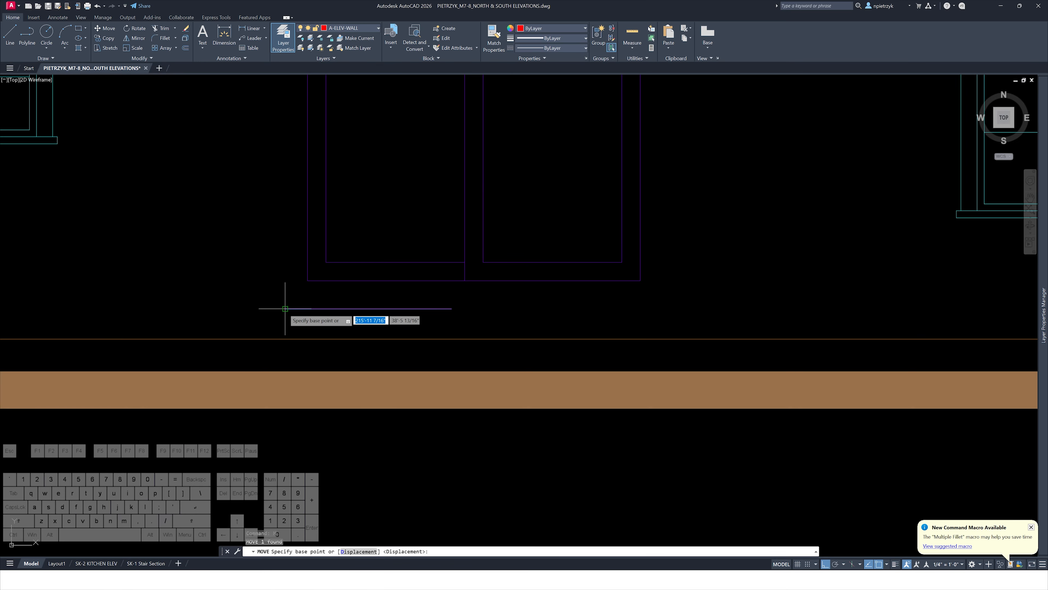
pyautogui.click(307, 281)
pyautogui.press('Escape')
pyautogui.press('Escape')
pyautogui.click(337, 281)
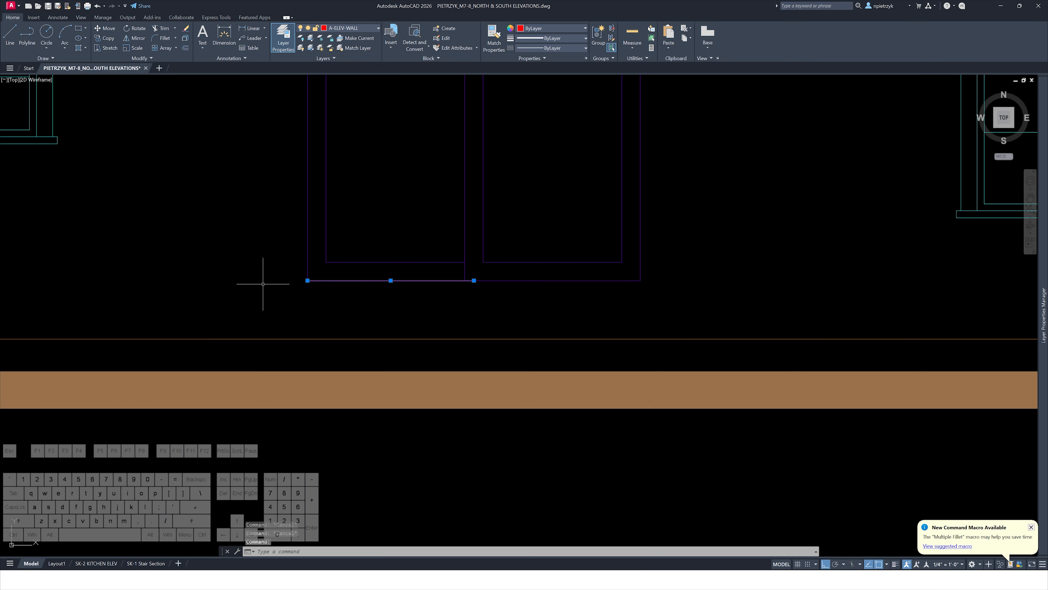
pyautogui.write('l')
pyautogui.press('space')
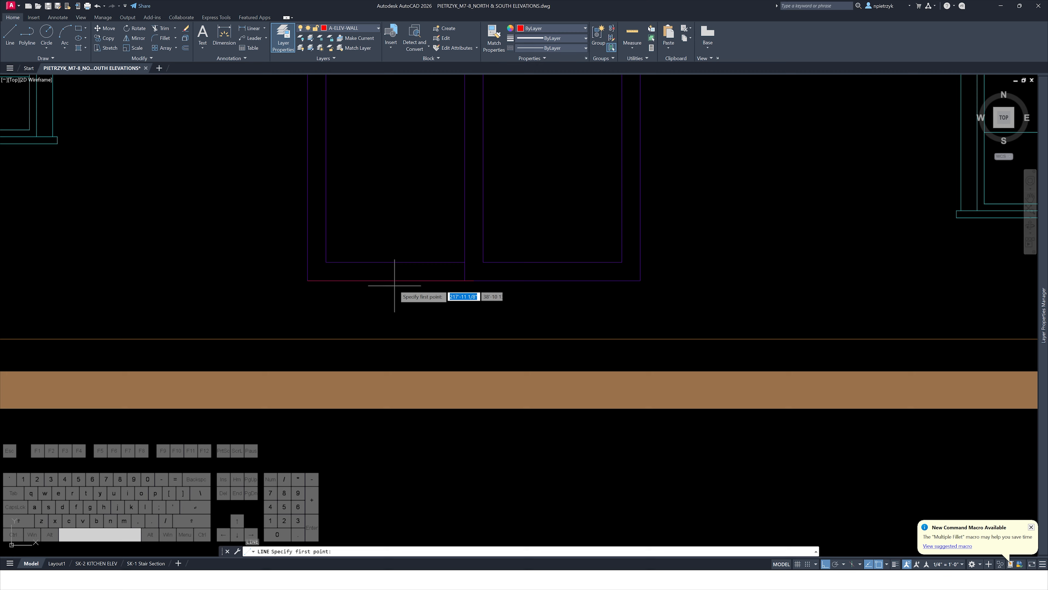
pyautogui.click(391, 280)
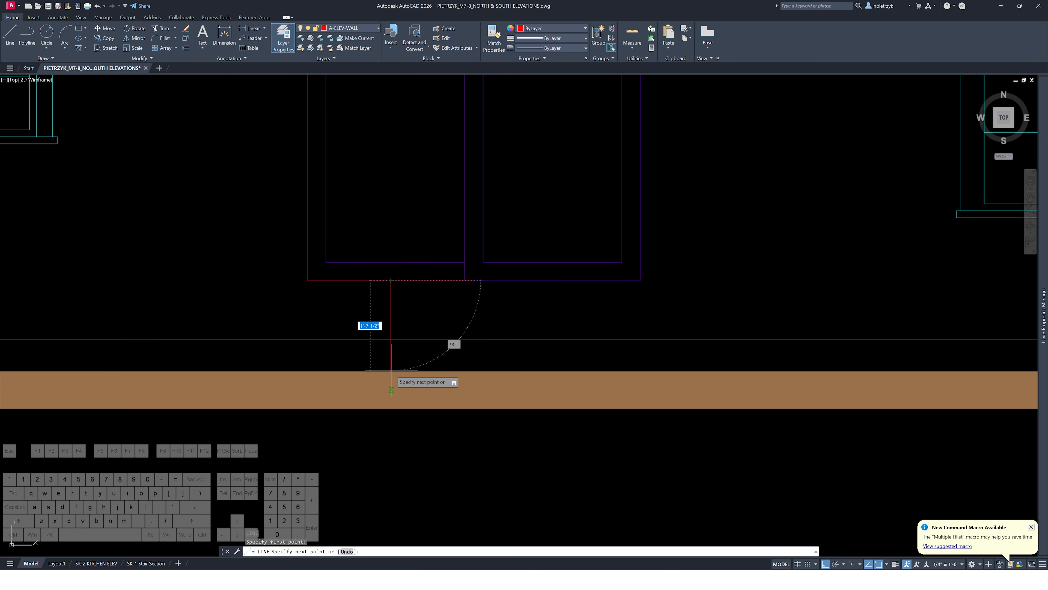
pyautogui.scroll(-10, 391, 365)
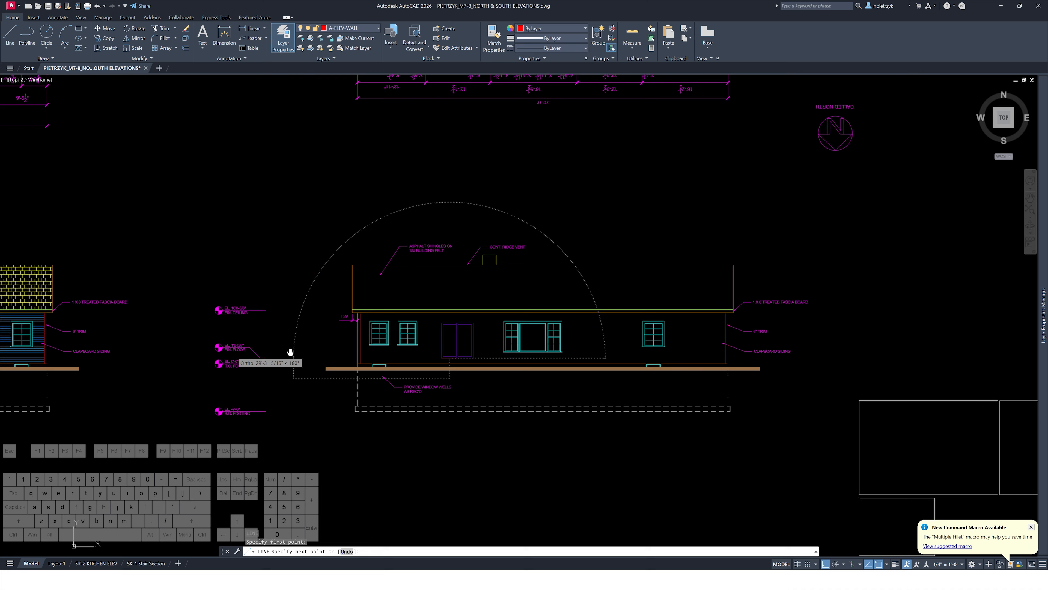
pyautogui.scroll(8, 255, 353)
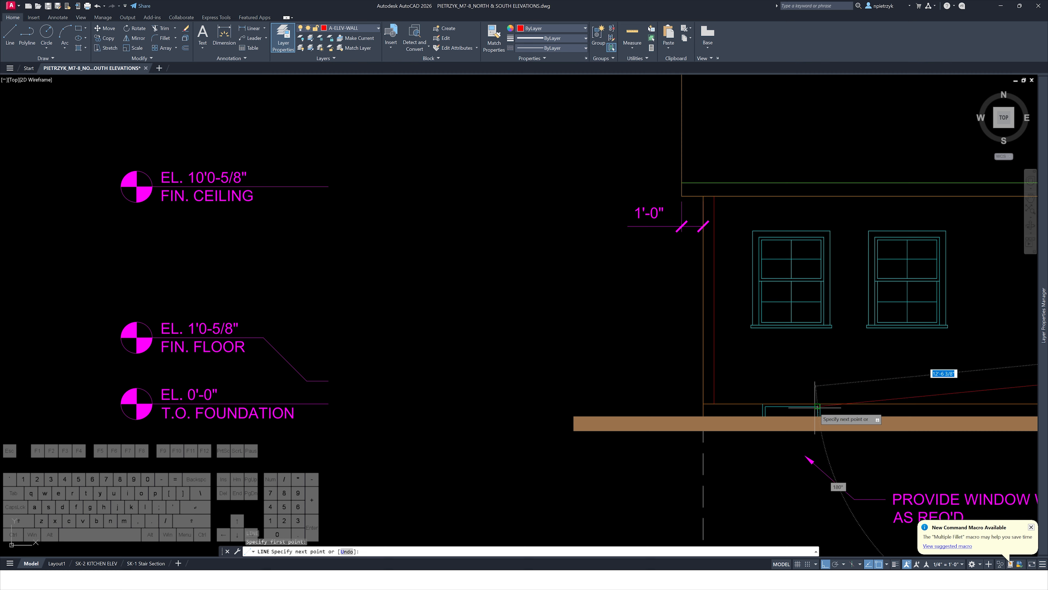
pyautogui.moveTo(825, 404); pyautogui.dragTo(500, 364, button='middle')
pyautogui.scroll(-2, 698, 364)
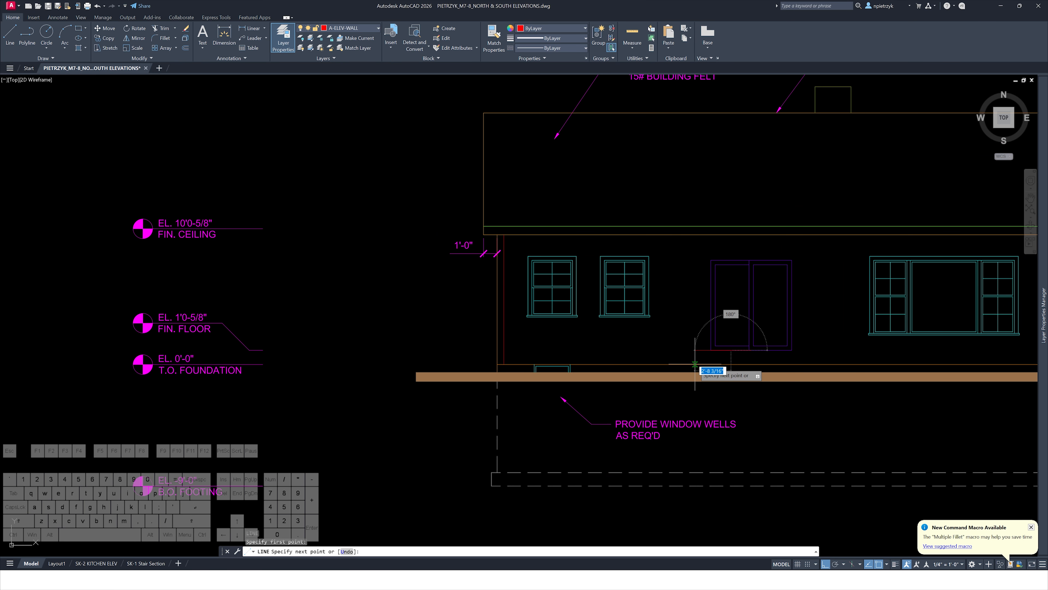
pyautogui.scroll(4, 705, 356)
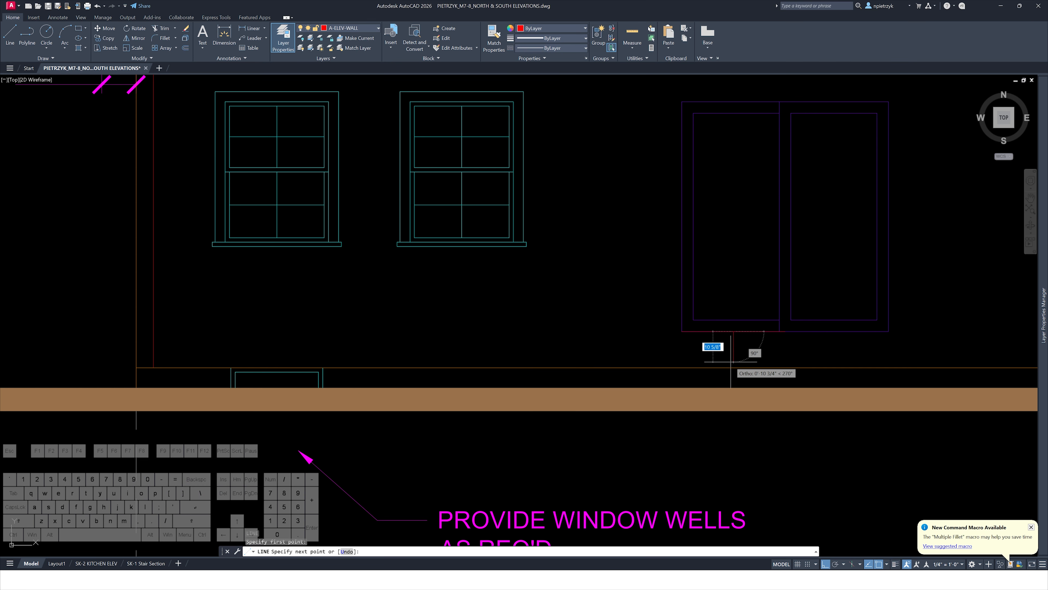
pyautogui.scroll(-4, 719, 353)
pyautogui.scroll(6, 732, 354)
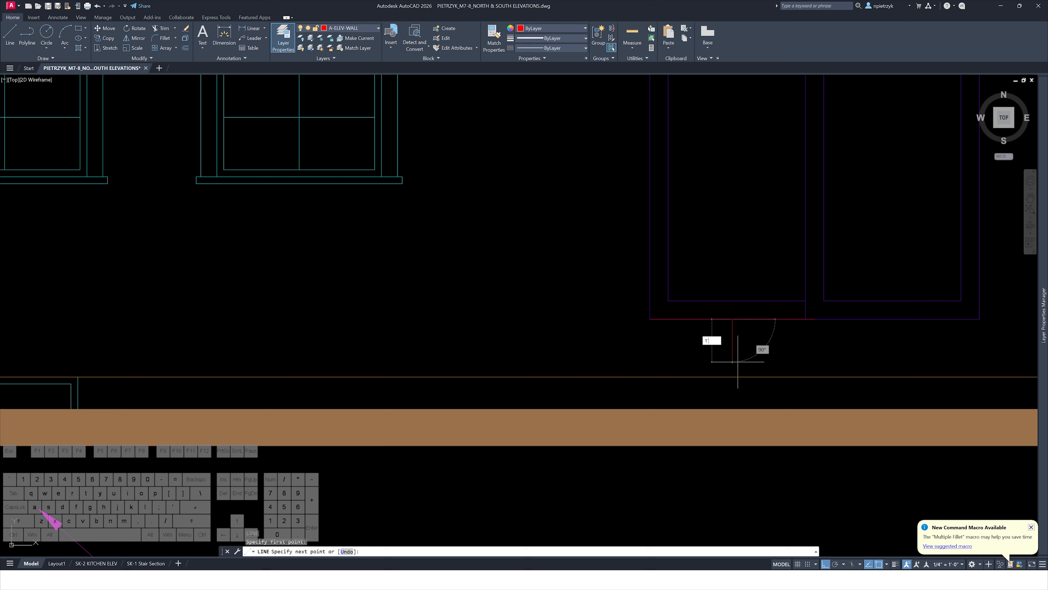
pyautogui.press('Escape')
pyautogui.press('Escape')
# Copy the step lines from the reference elevation to below the new double door
pyautogui.scroll(-7, 736, 359)
pyautogui.moveTo(291, 350); pyautogui.dragTo(961, 327, button='middle')
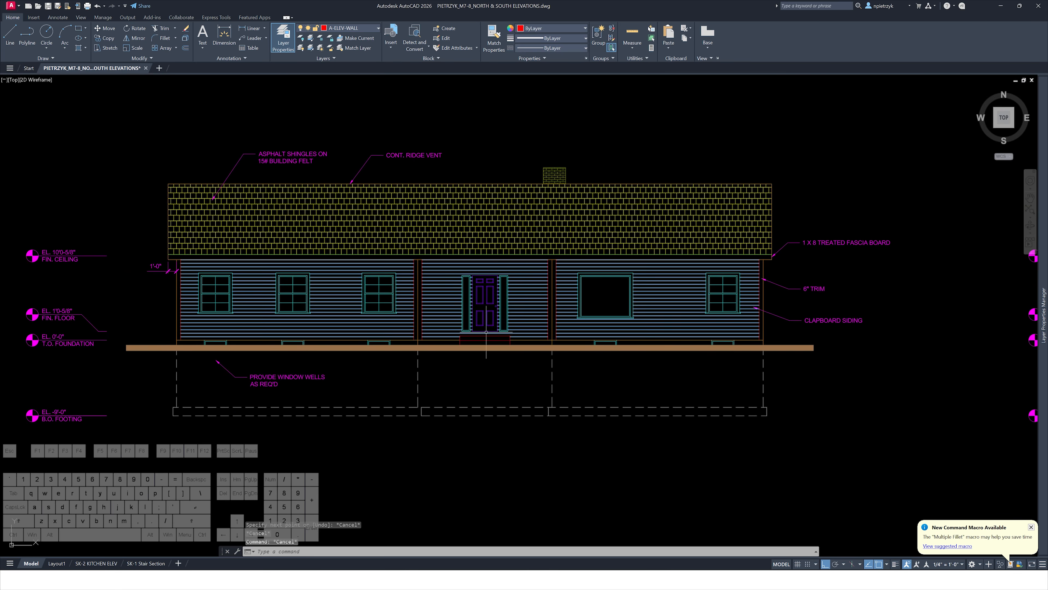
pyautogui.scroll(8, 486, 333)
pyautogui.click(474, 358)
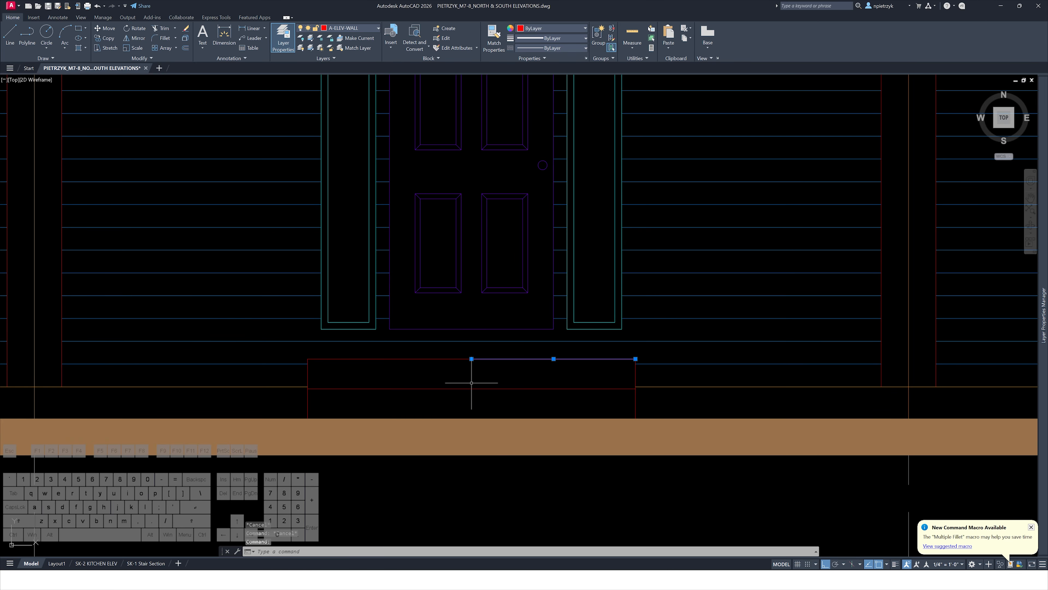
pyautogui.moveTo(444, 366); pyautogui.dragTo(396, 325, button='middle')
pyautogui.write('c')
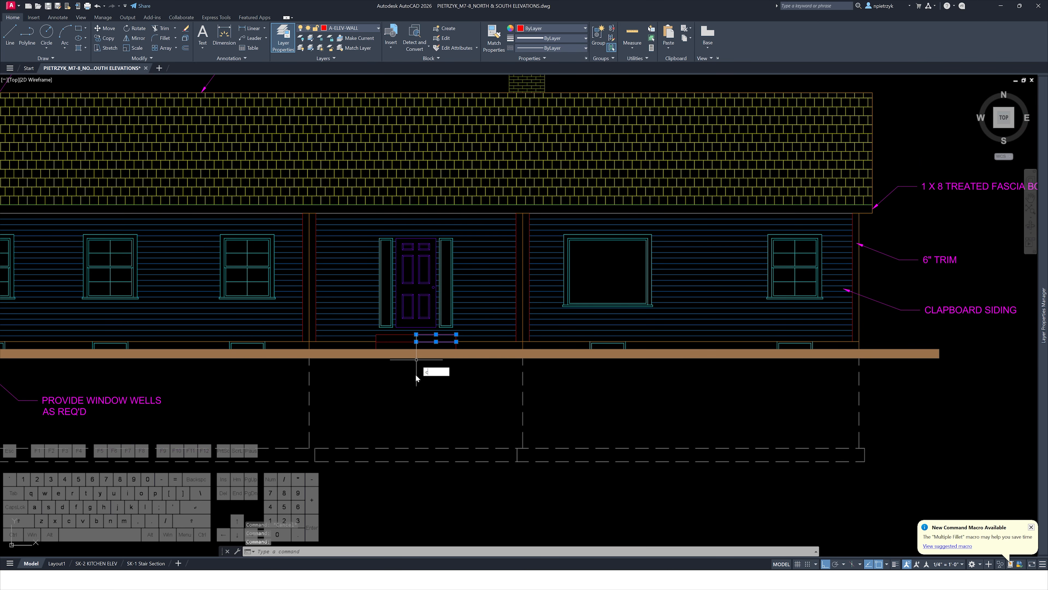
pyautogui.write('o')
pyautogui.press('space')
pyautogui.click(410, 394)
pyautogui.scroll(-3, 438, 391)
pyautogui.moveTo(671, 415); pyautogui.dragTo(238, 389, button='middle')
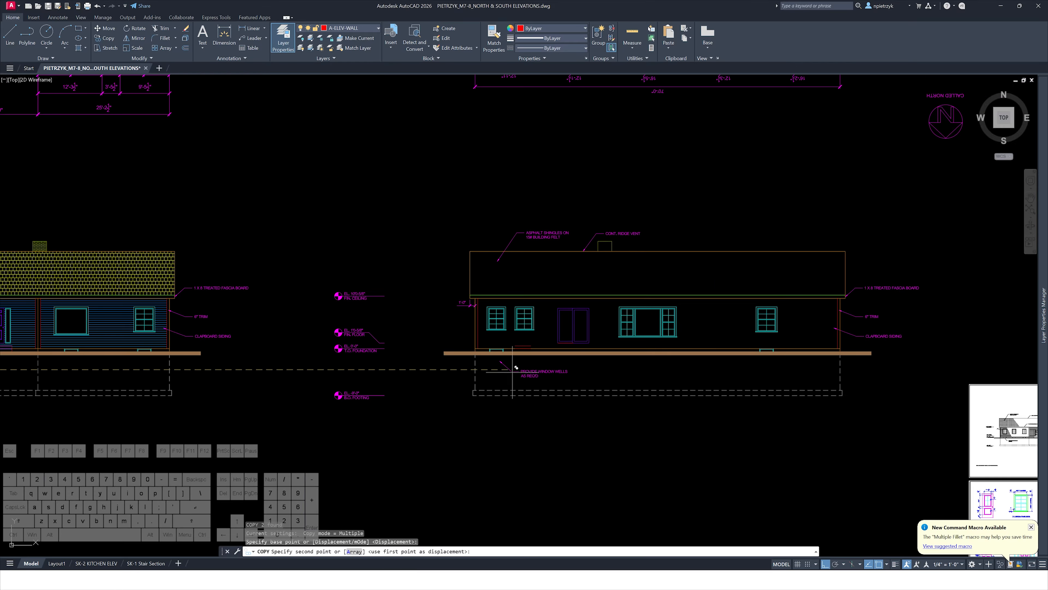
pyautogui.scroll(3, 528, 368)
pyautogui.scroll(2, 604, 337)
pyautogui.scroll(2, 604, 335)
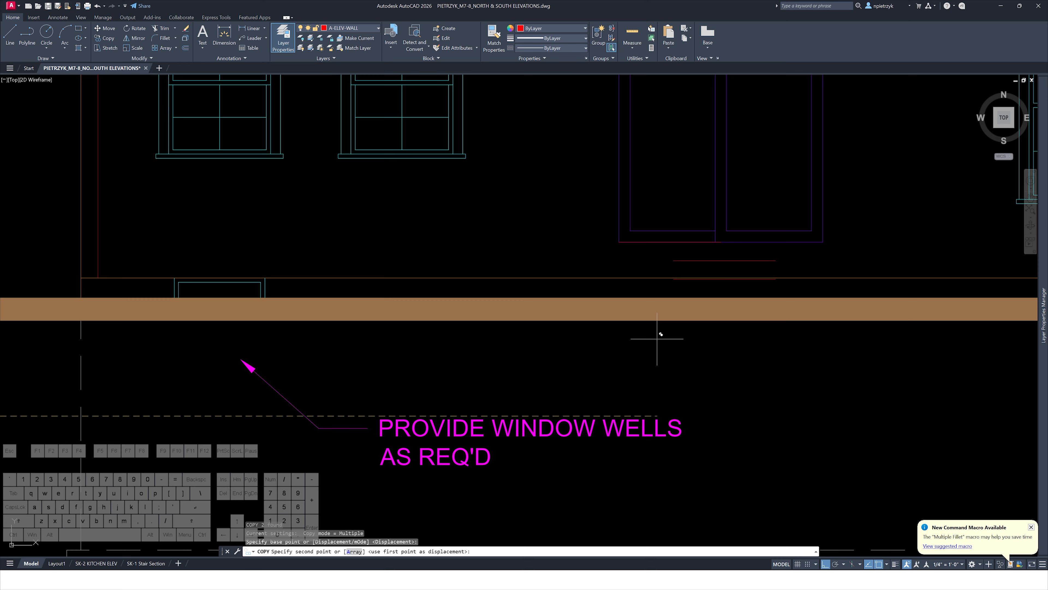
pyautogui.press('Escape')
pyautogui.press('Escape')
# Draw a 1'8-5/8" vertical line down from the door's bottom-left corner
pyautogui.moveTo(634, 272); pyautogui.dragTo(548, 285, button='middle')
pyautogui.scroll(2, 573, 274)
pyautogui.write('l')
pyautogui.press('space')
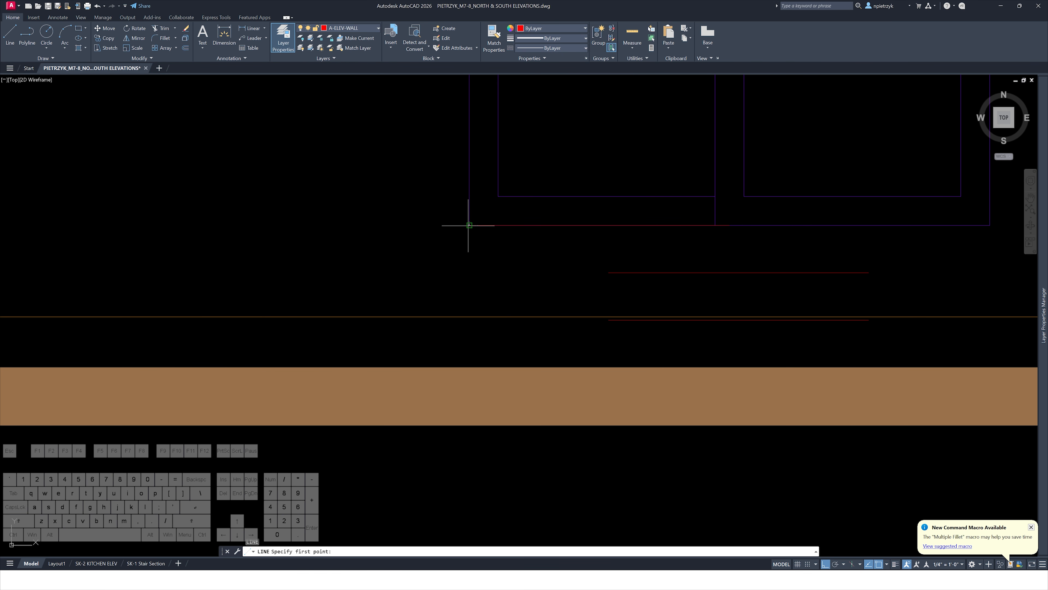
pyautogui.click(470, 225)
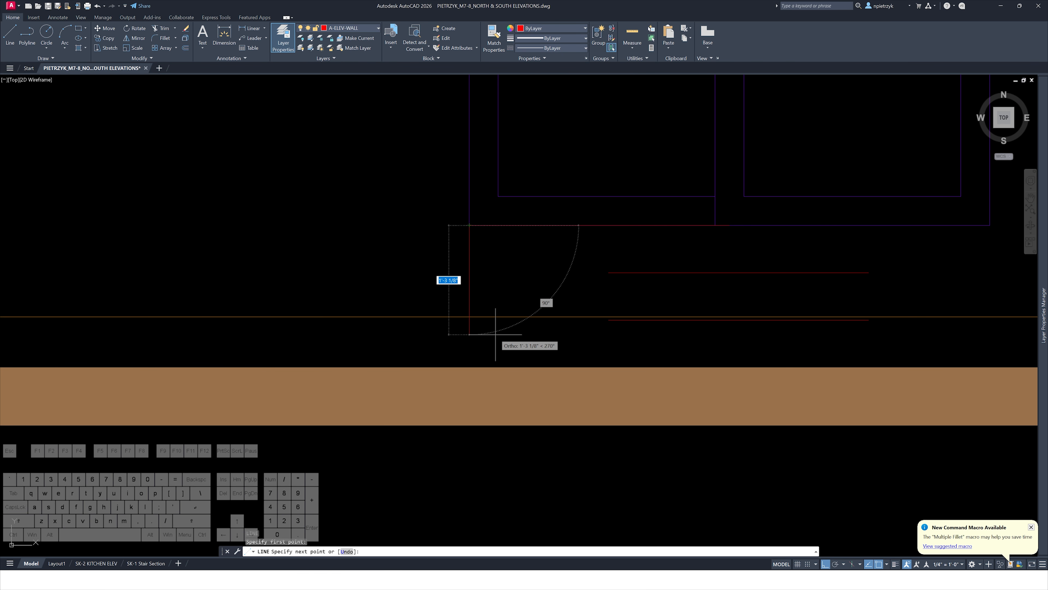
pyautogui.press('Escape')
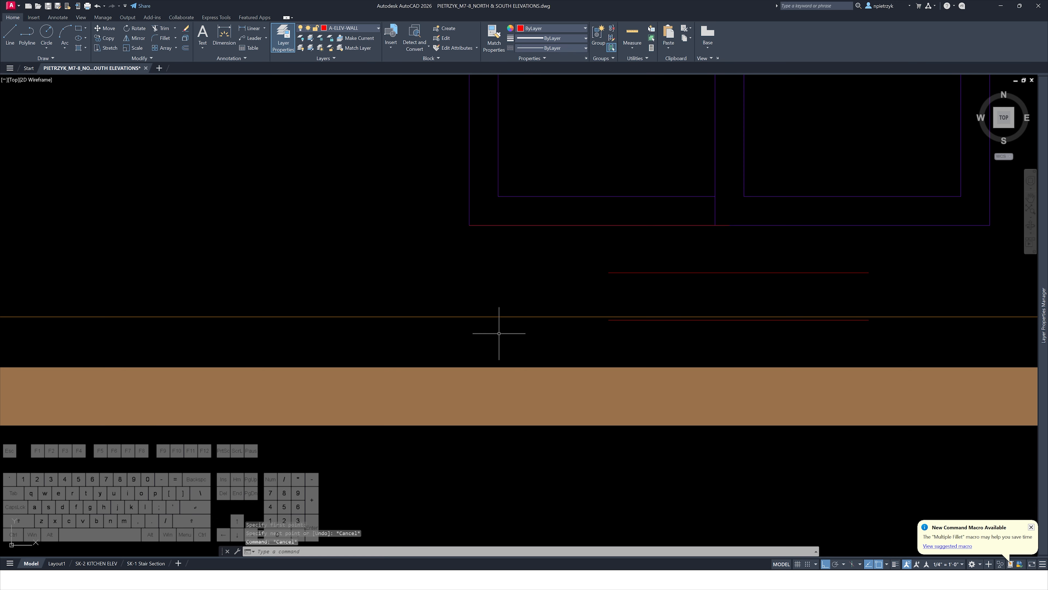
pyautogui.press('space')
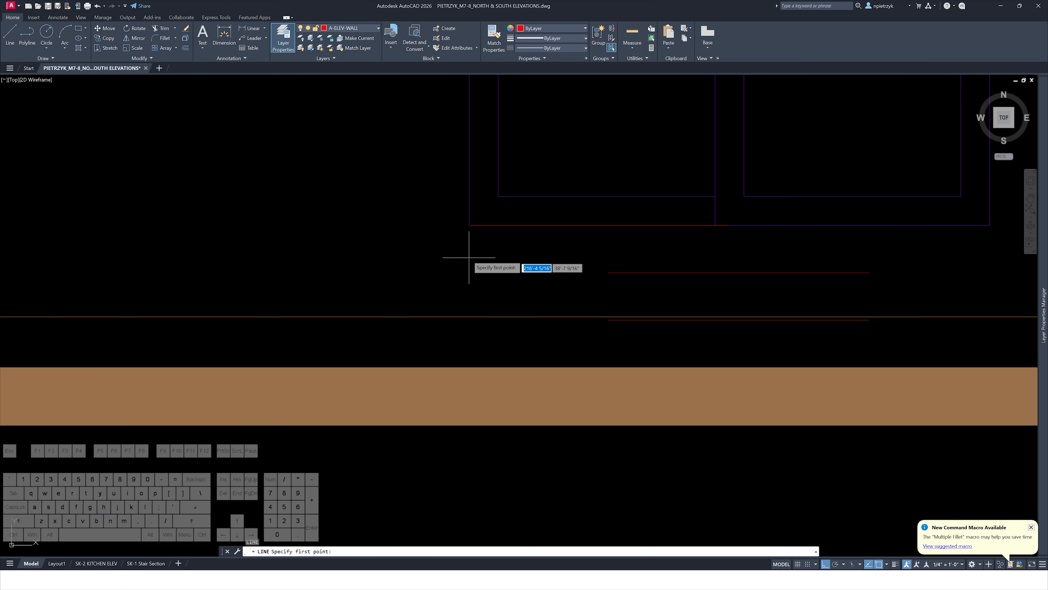
pyautogui.click(469, 225)
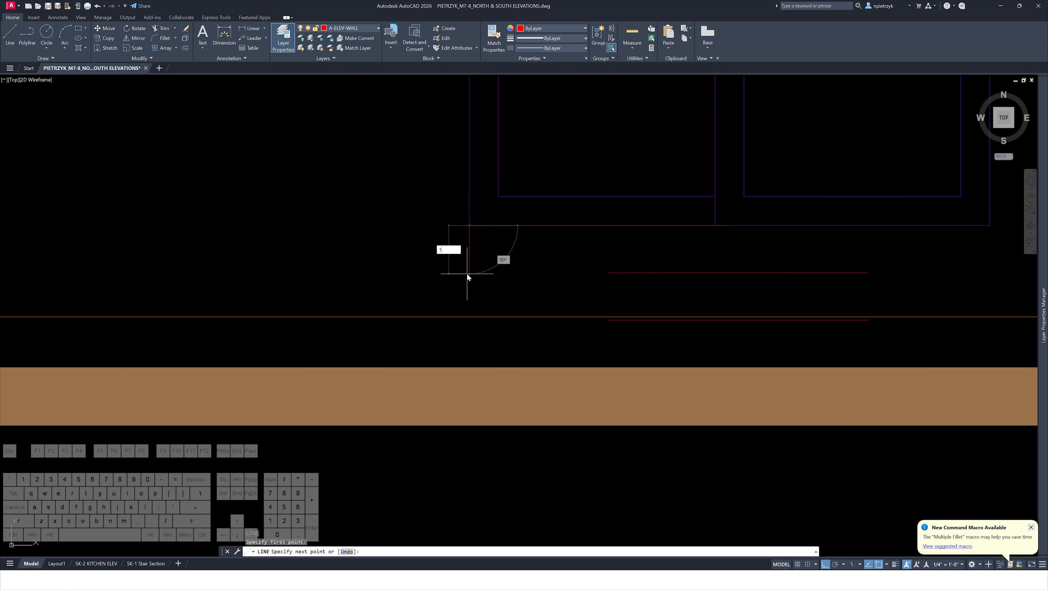
pyautogui.write("1'8-5/8")
pyautogui.press('Return')
pyautogui.press('Escape')
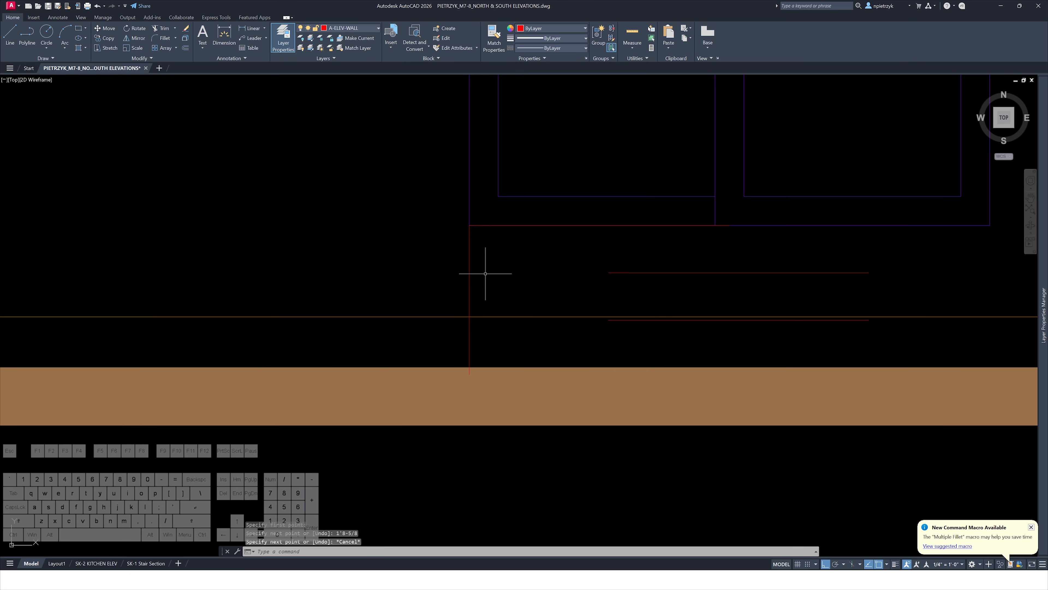
# Try to dimension a vertical height on the reference detail for comparison
pyautogui.click(472, 355)
pyautogui.click(450, 351)
pyautogui.scroll(3, 482, 380)
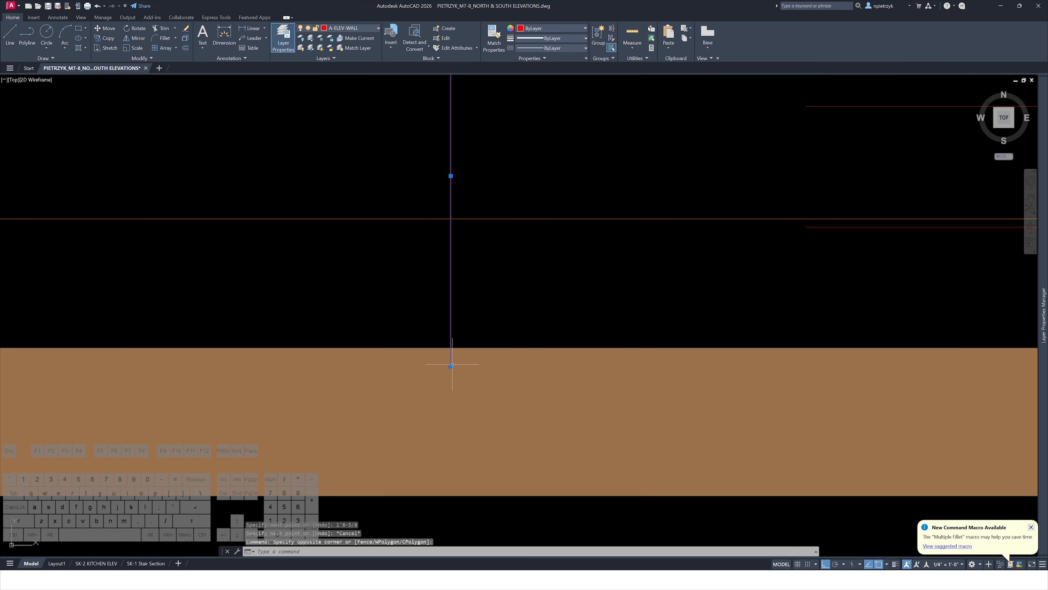
pyautogui.scroll(-8, 451, 366)
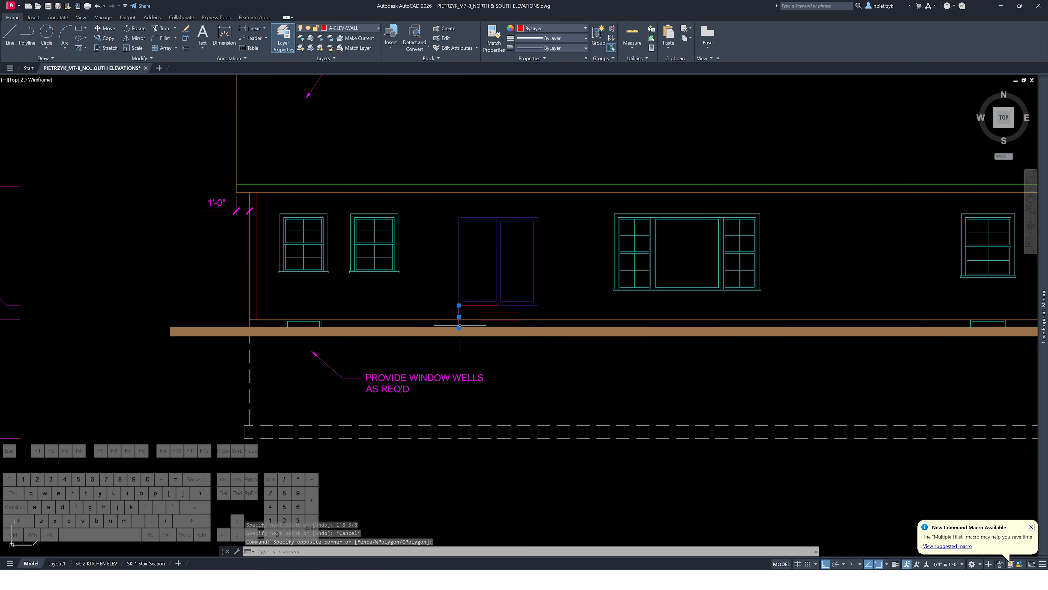
pyautogui.moveTo(421, 330); pyautogui.dragTo(376, 322, button='middle')
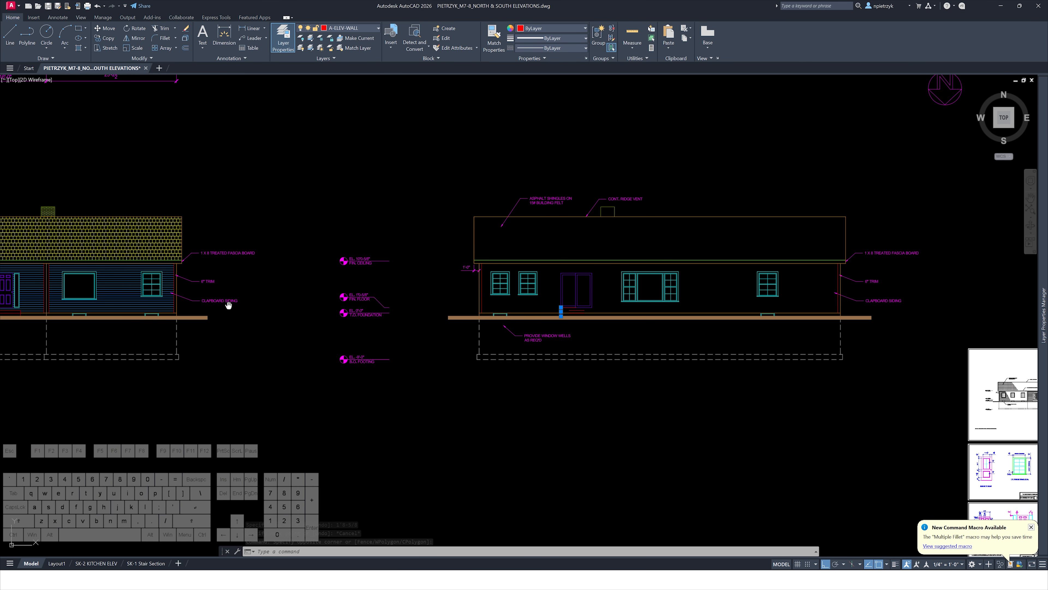
pyautogui.moveTo(227, 305); pyautogui.dragTo(769, 352, button='middle')
pyautogui.moveTo(250, 364); pyautogui.dragTo(498, 352, button='middle')
pyautogui.scroll(10, 322, 347)
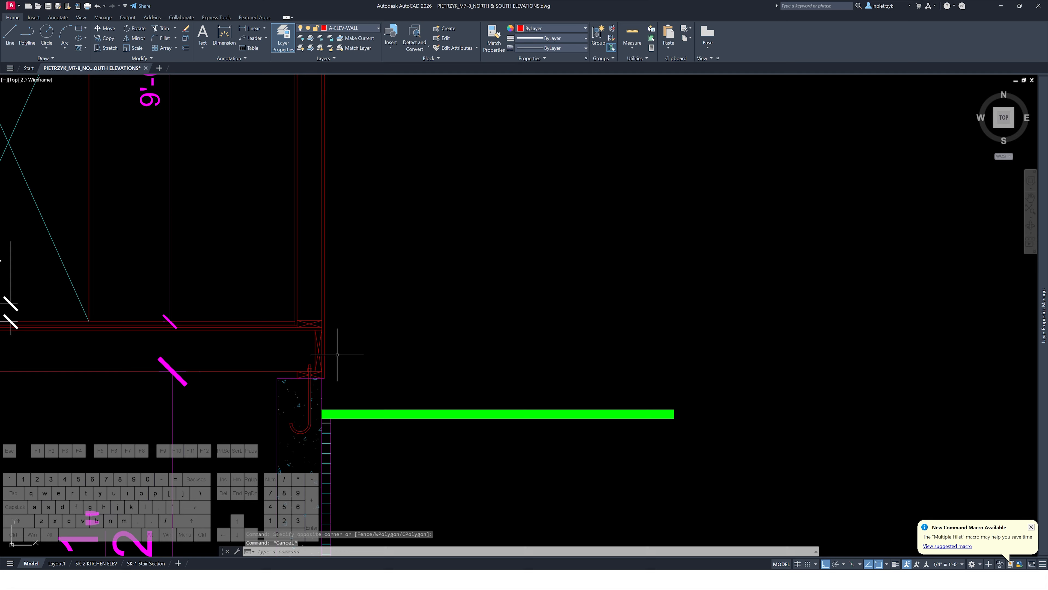
pyautogui.write('li')
pyautogui.press('Return')
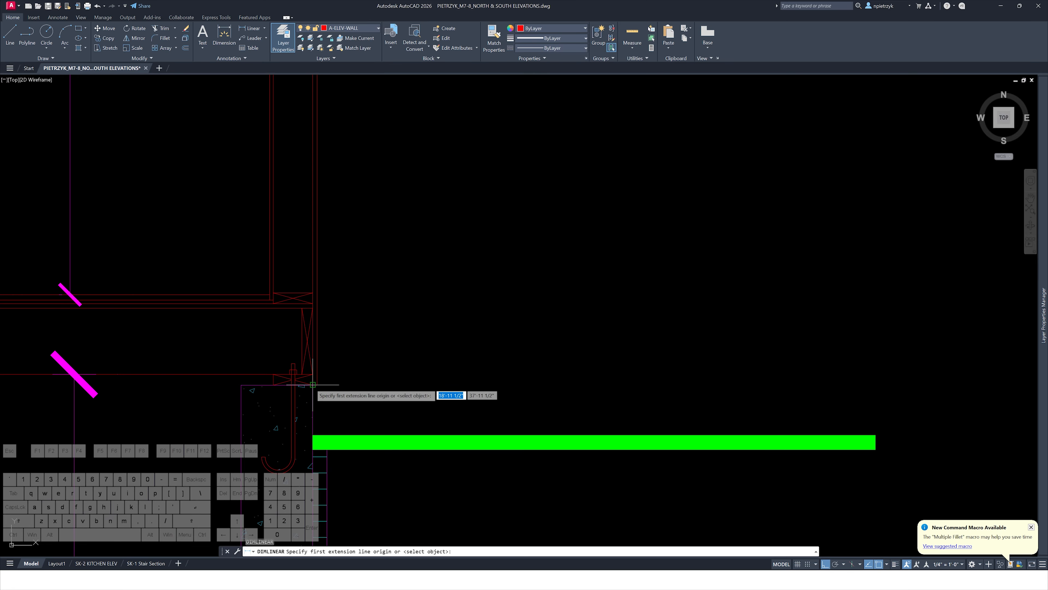
pyautogui.click(312, 385)
pyautogui.click(312, 435)
pyautogui.scroll(-10, 413, 400)
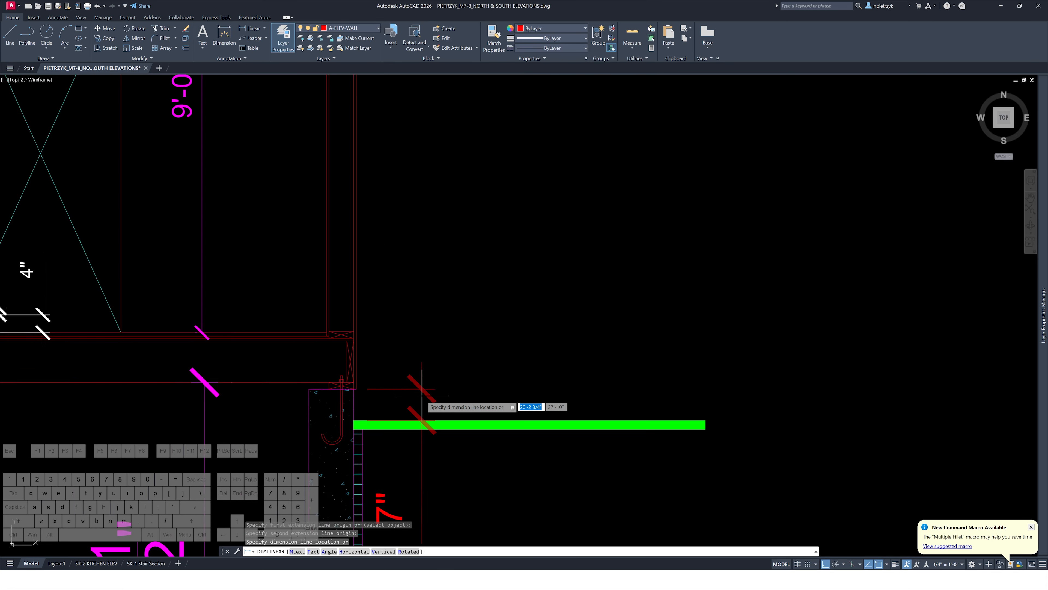
pyautogui.press('Escape')
# Delete the vertical line drawn below the door's left corner
pyautogui.moveTo(518, 375); pyautogui.dragTo(167, 325, button='middle')
pyautogui.scroll(12, 505, 292)
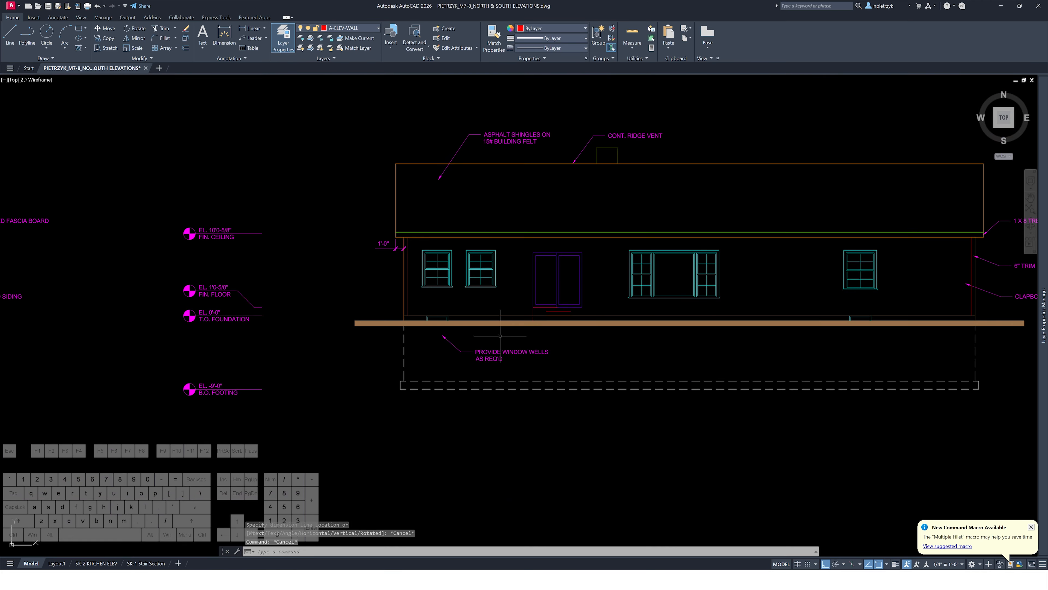
pyautogui.click(505, 292)
pyautogui.click(469, 306)
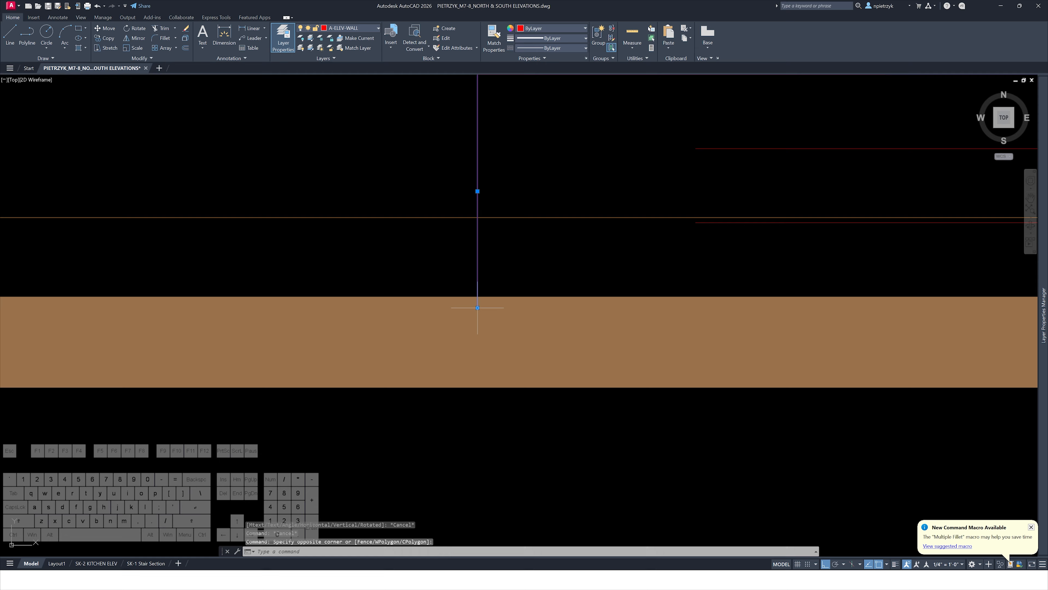
pyautogui.click(477, 307)
pyautogui.press('Escape')
pyautogui.press('Escape')
pyautogui.scroll(-4, 496, 277)
pyautogui.moveTo(503, 281); pyautogui.dragTo(454, 334, button='middle')
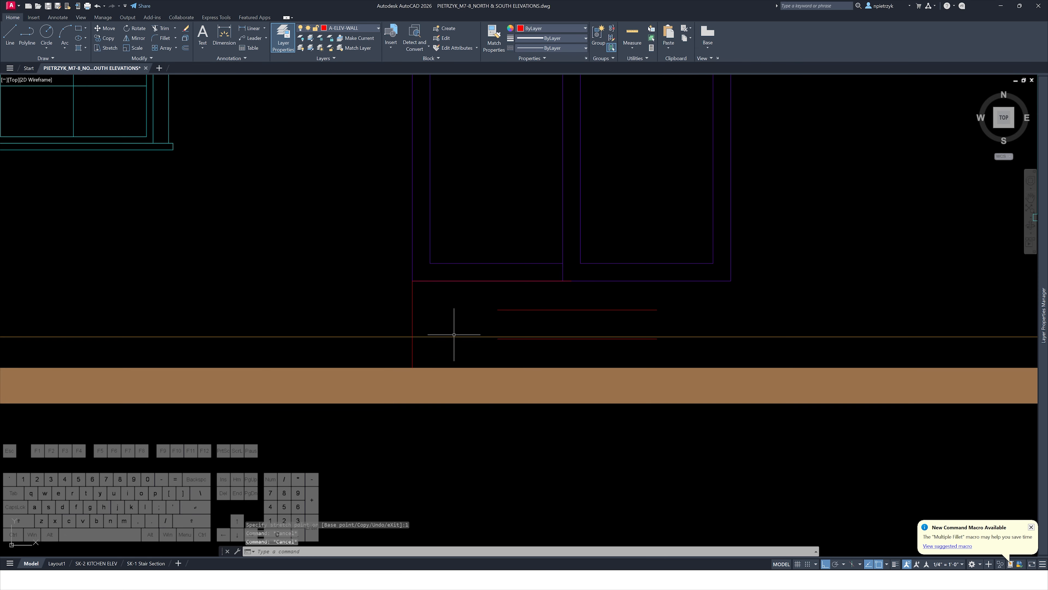
pyautogui.scroll(2, 415, 349)
pyautogui.click(430, 292)
pyautogui.click(407, 277)
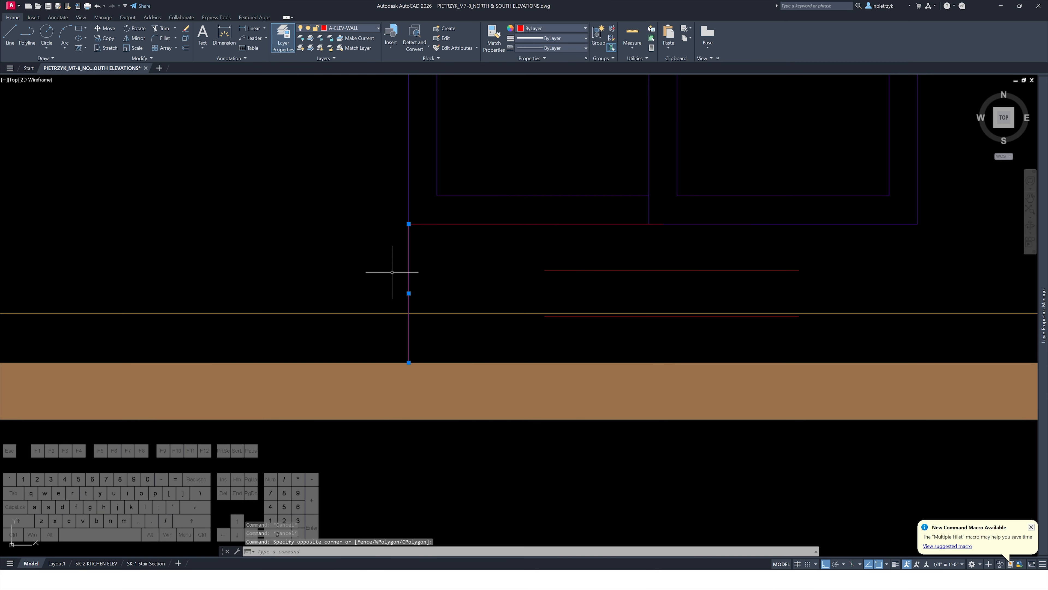
pyautogui.press('Delete')
# Delete the 36-inch line at the door's bottom edge
pyautogui.press('Delete')
pyautogui.click(499, 226)
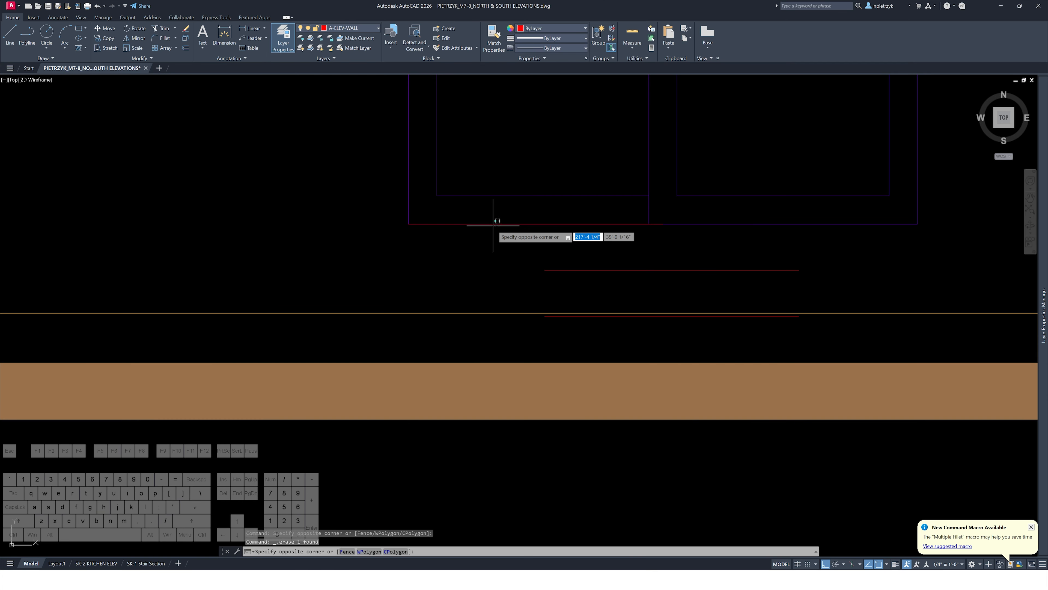
pyautogui.click(492, 226)
pyautogui.click(492, 224)
# Delete the two copied step lines below the door
pyautogui.press('Delete')
pyautogui.click(578, 250)
pyautogui.click(557, 301)
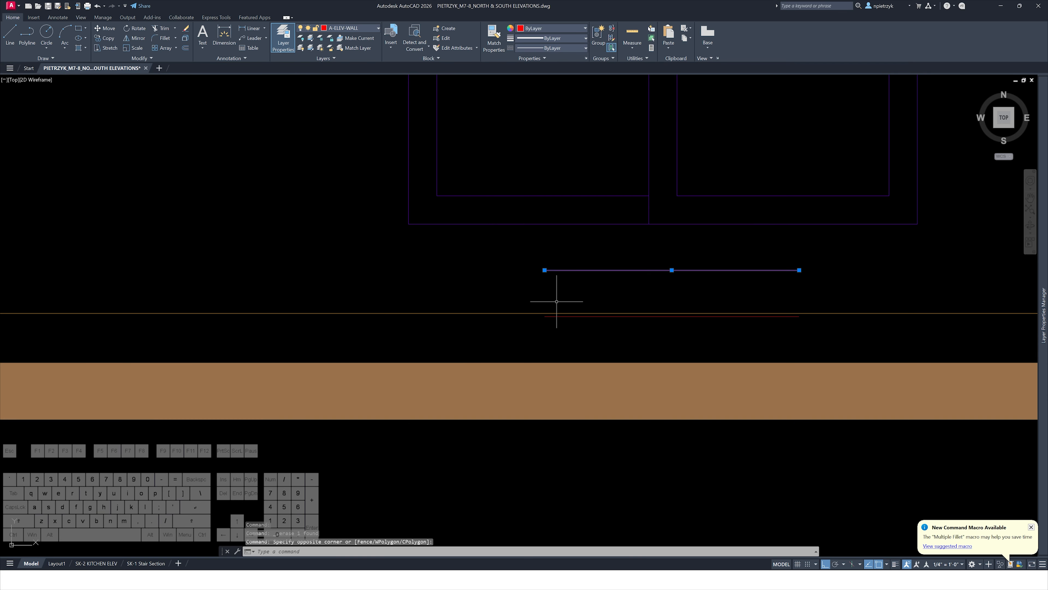
pyautogui.click(552, 317)
pyautogui.press('Delete')
# Copy the step from below the existing door to below the new double door
pyautogui.scroll(-8, 541, 320)
pyautogui.moveTo(468, 316)
pyautogui.mouseDown(button='middle')
pyautogui.moveTo(662, 333)
pyautogui.moveTo(986, 329)
pyautogui.mouseUp(button='middle')
pyautogui.moveTo(410, 355); pyautogui.dragTo(898, 351, button='middle')
pyautogui.moveTo(215, 339); pyautogui.dragTo(578, 347, button='middle')
pyautogui.scroll(4, 214, 339)
pyautogui.click(222, 300)
pyautogui.click(450, 363)
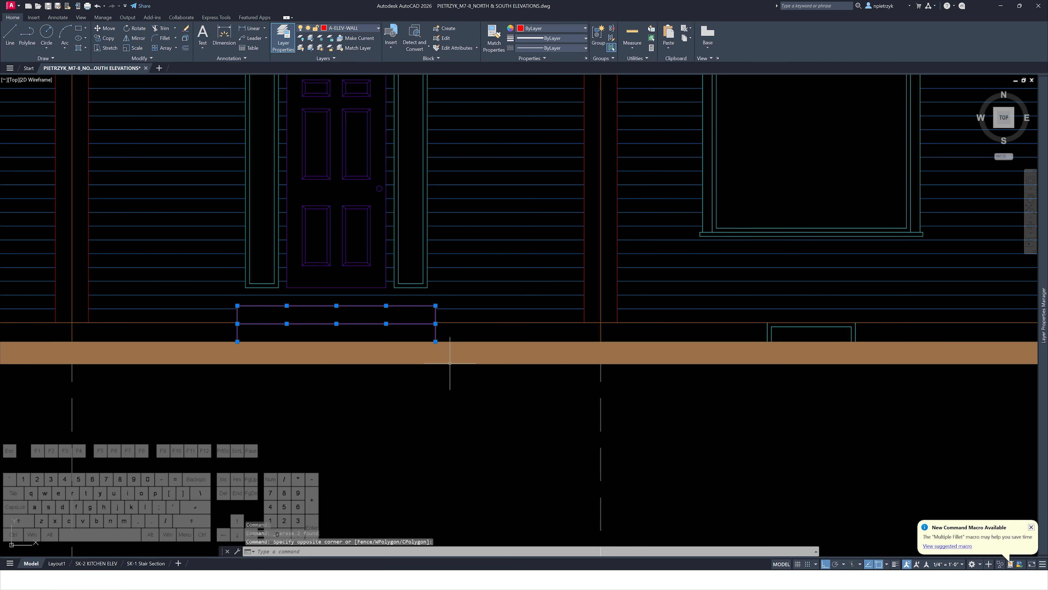
pyautogui.write('co')
pyautogui.press('space')
pyautogui.click(202, 445)
pyautogui.scroll(-4, 429, 432)
pyautogui.moveTo(752, 419); pyautogui.dragTo(270, 388, button='middle')
pyautogui.moveTo(773, 373); pyautogui.dragTo(217, 362, button='middle')
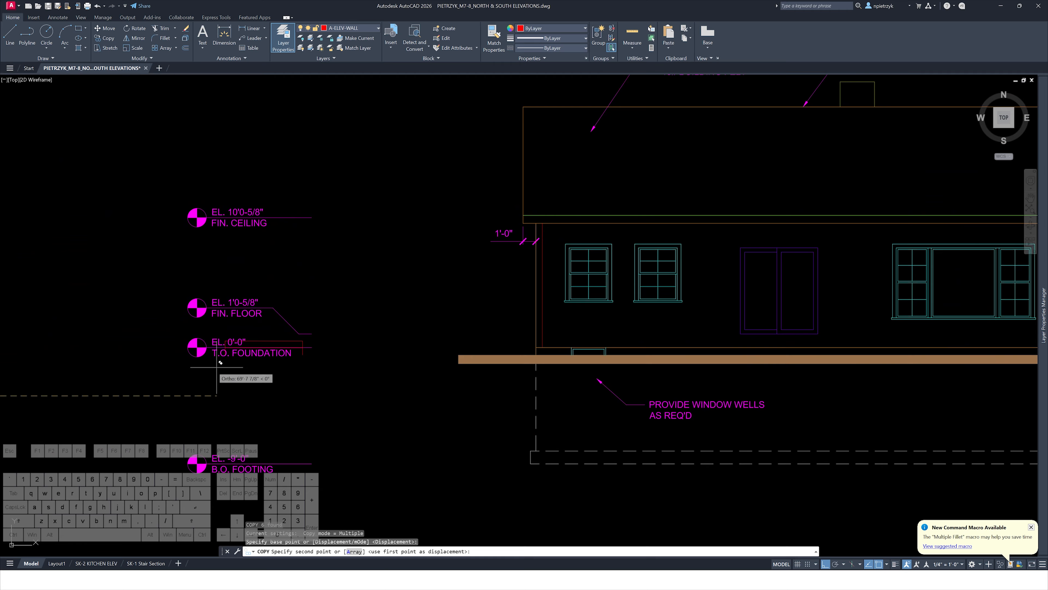
pyautogui.moveTo(614, 354); pyautogui.dragTo(329, 348, button='middle')
pyautogui.scroll(2, 429, 372)
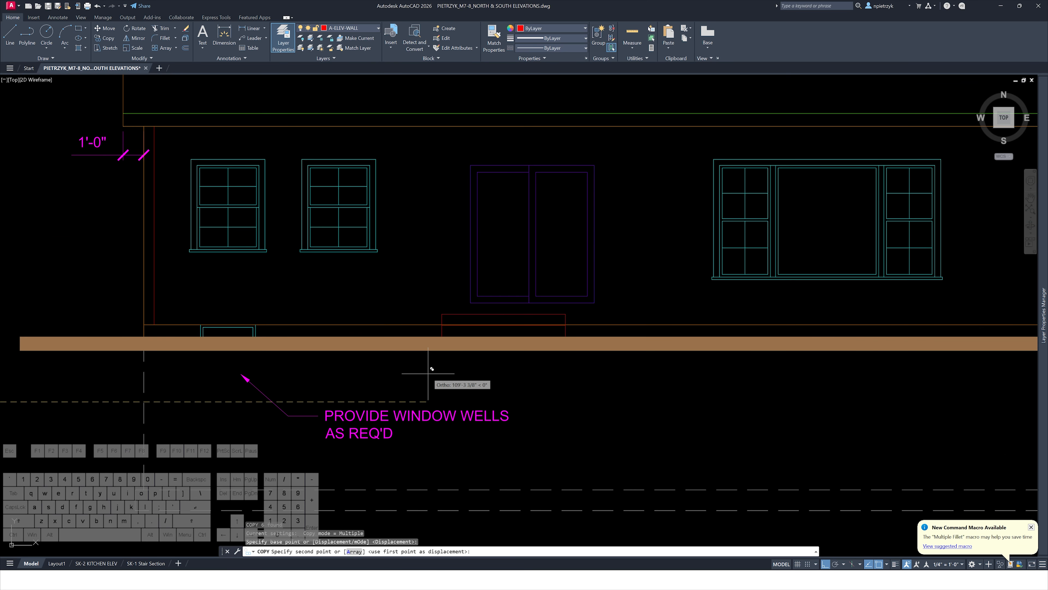
pyautogui.click(457, 376)
pyautogui.press('Escape')
pyautogui.press('Escape')
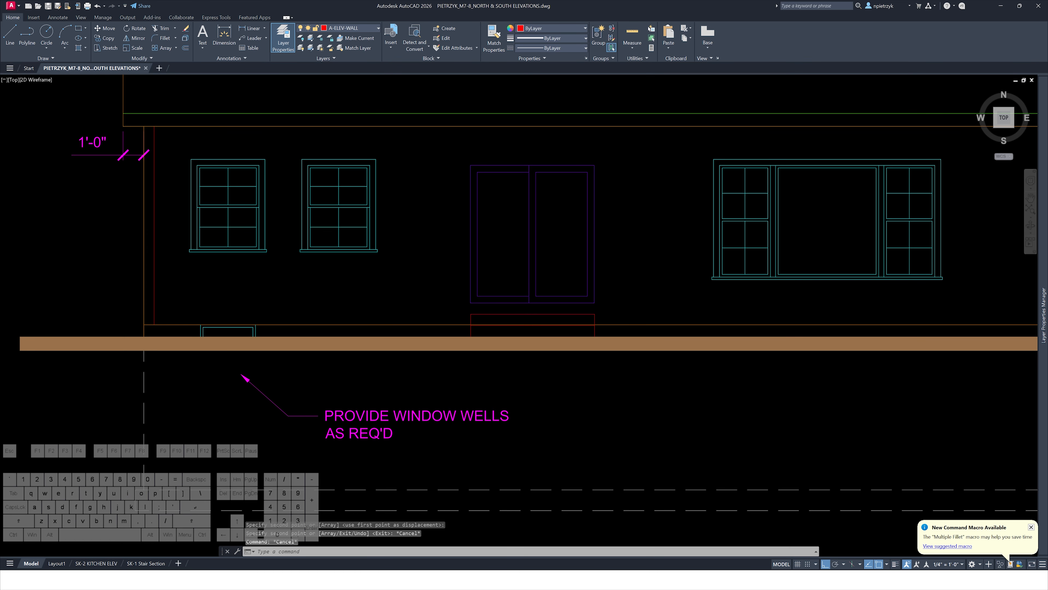
pyautogui.scroll(4, 528, 252)
pyautogui.scroll(2, 482, 417)
pyautogui.write('tr')
pyautogui.press('space')
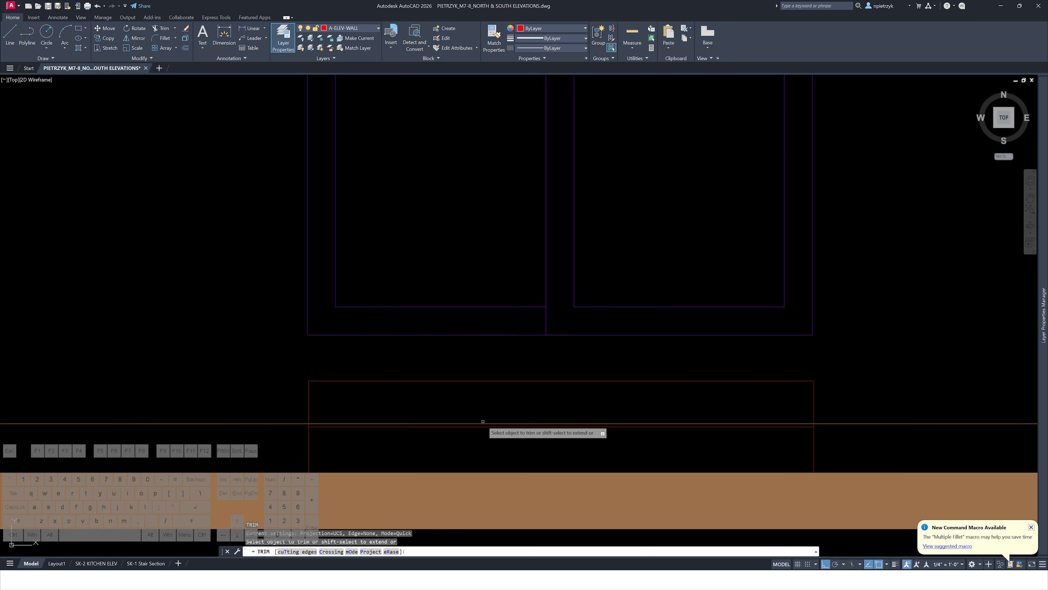
pyautogui.press('Escape')
# Stretch the copied step's right end inward to shorten it under the double door
pyautogui.scroll(-6, 468, 398)
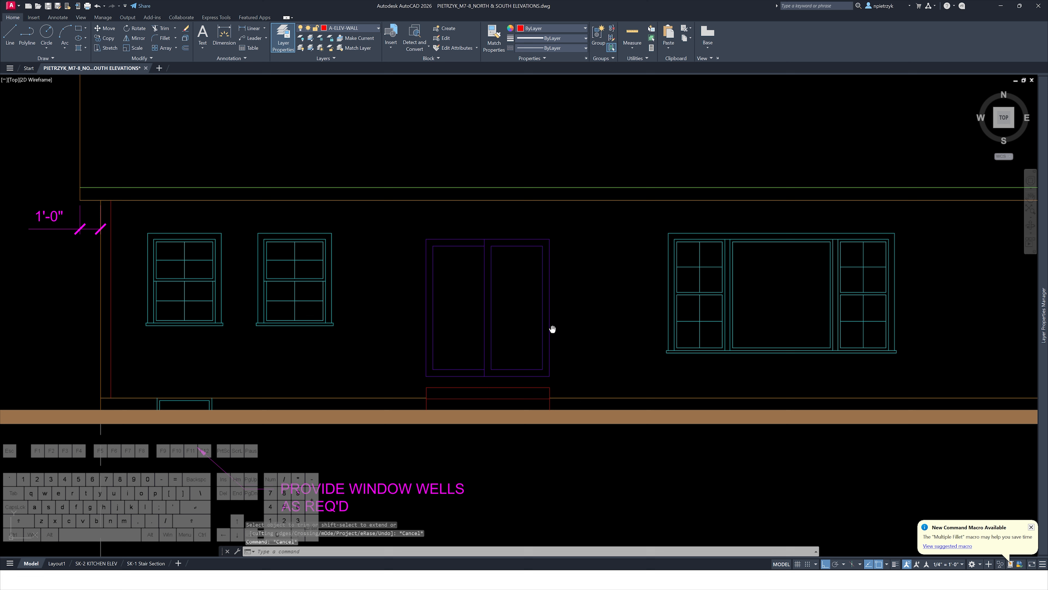
pyautogui.scroll(-4, 550, 319)
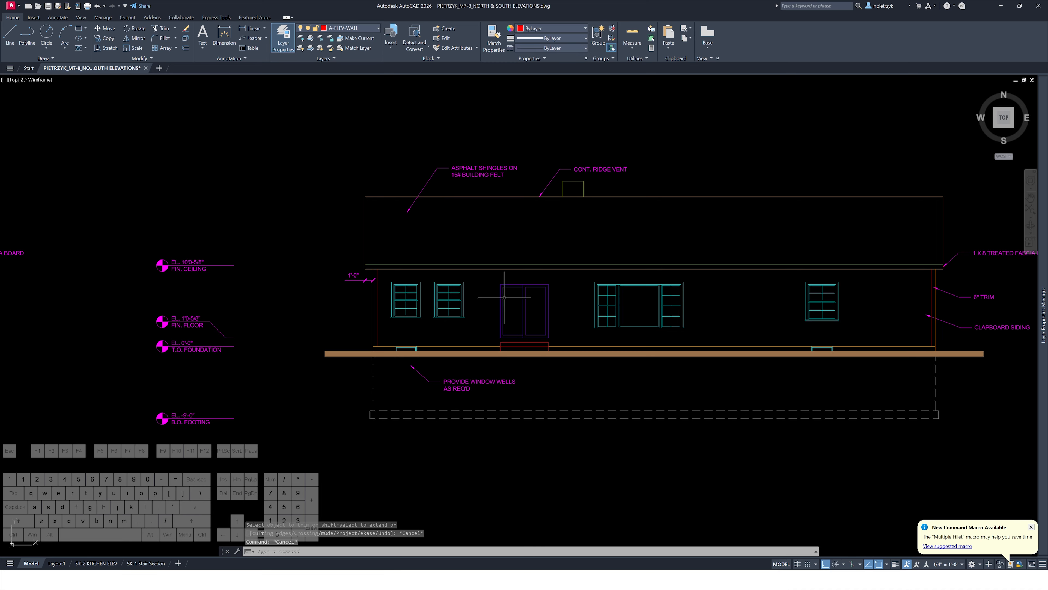
pyautogui.moveTo(570, 406); pyautogui.dragTo(356, 349, button='middle')
pyautogui.scroll(-4, 356, 349)
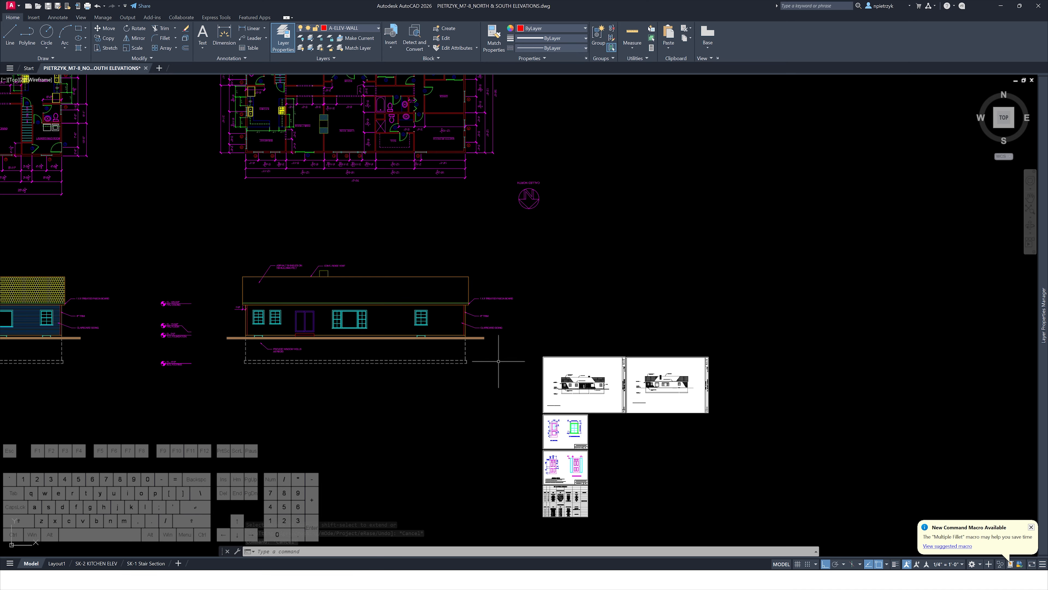
pyautogui.scroll(10, 317, 337)
pyautogui.write('s')
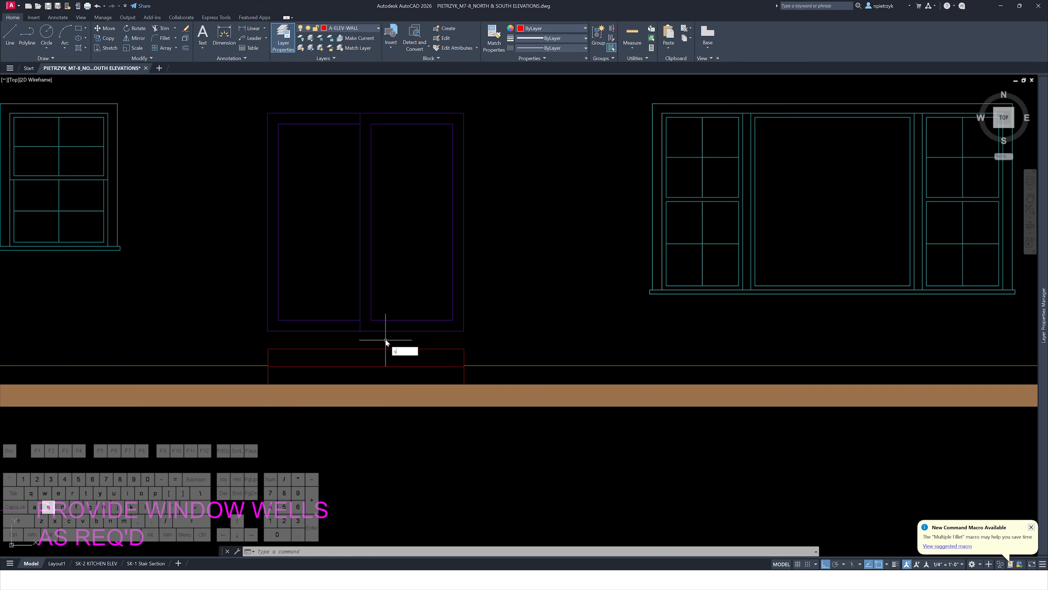
pyautogui.write('tre')
pyautogui.press('space')
pyautogui.click(478, 340)
pyautogui.click(413, 417)
pyautogui.press('space')
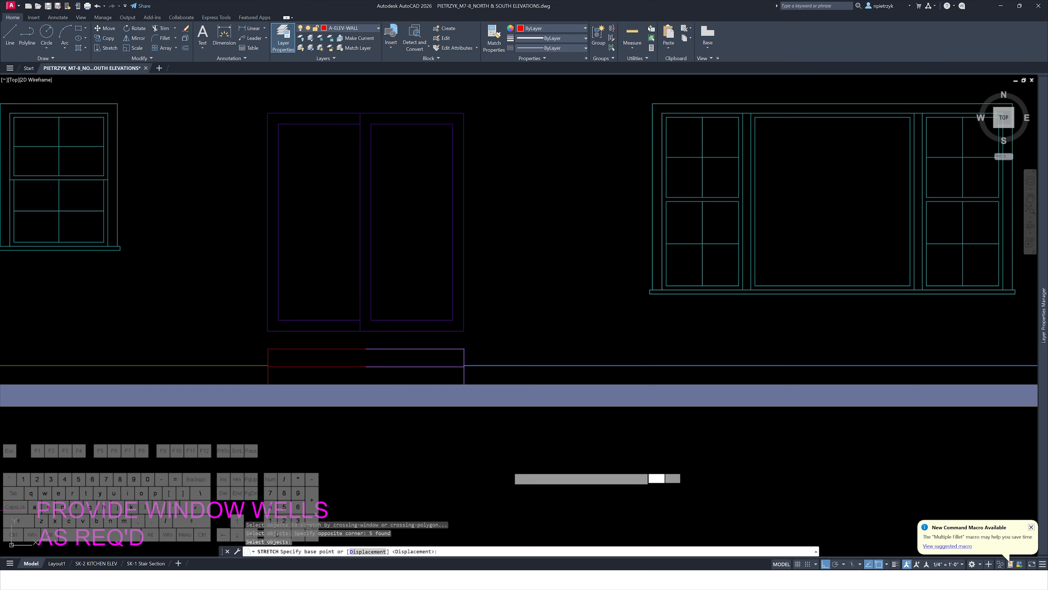
pyautogui.click(509, 467)
pyautogui.click(420, 464)
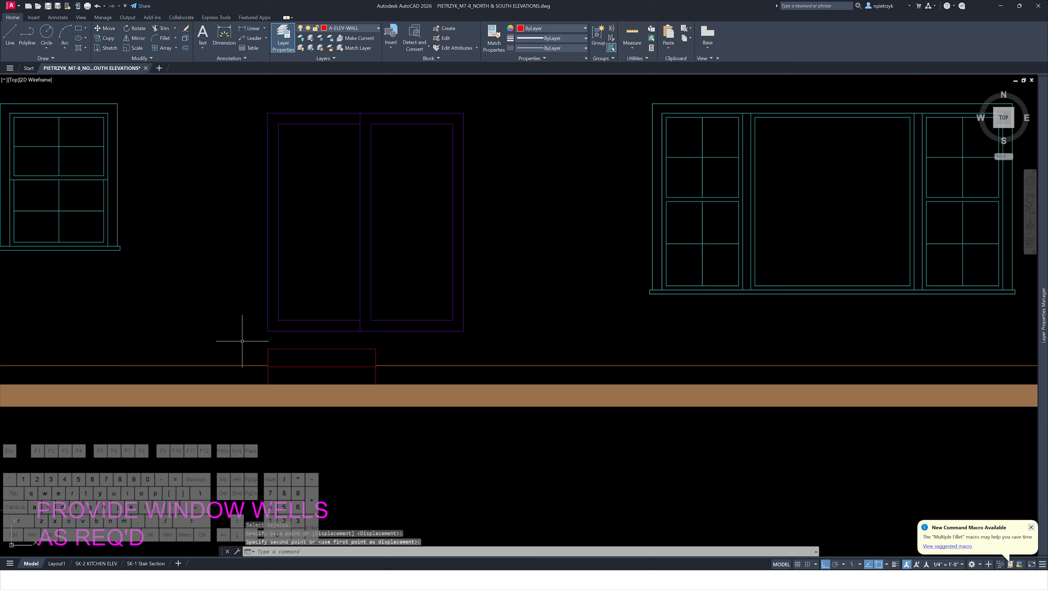
# Stretch the step's left end slightly outward past the door frame
pyautogui.press('space')
pyautogui.click(391, 343)
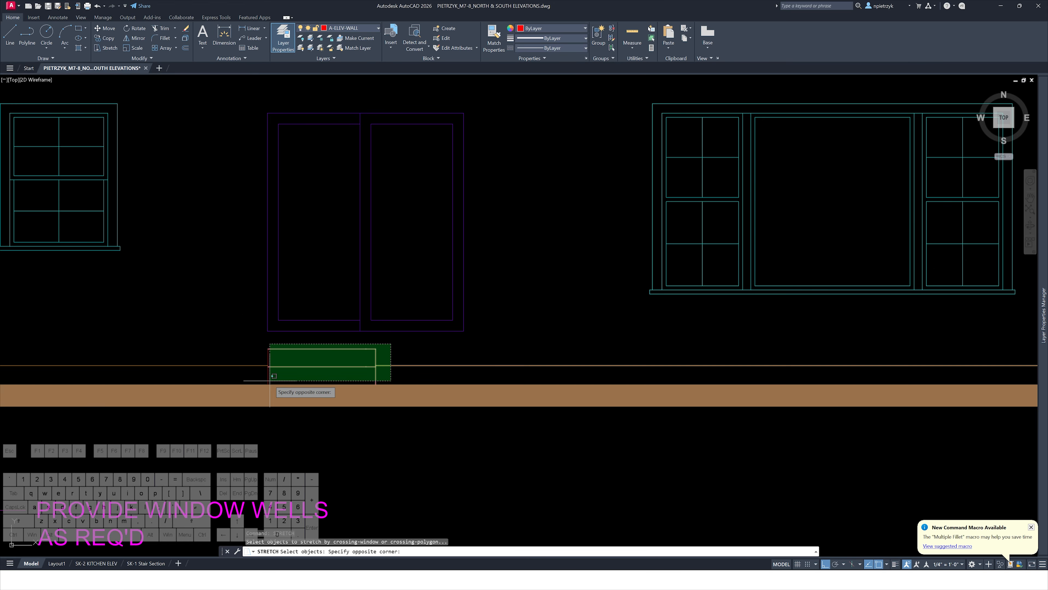
pyautogui.click(251, 396)
pyautogui.press('space')
pyautogui.click(463, 457)
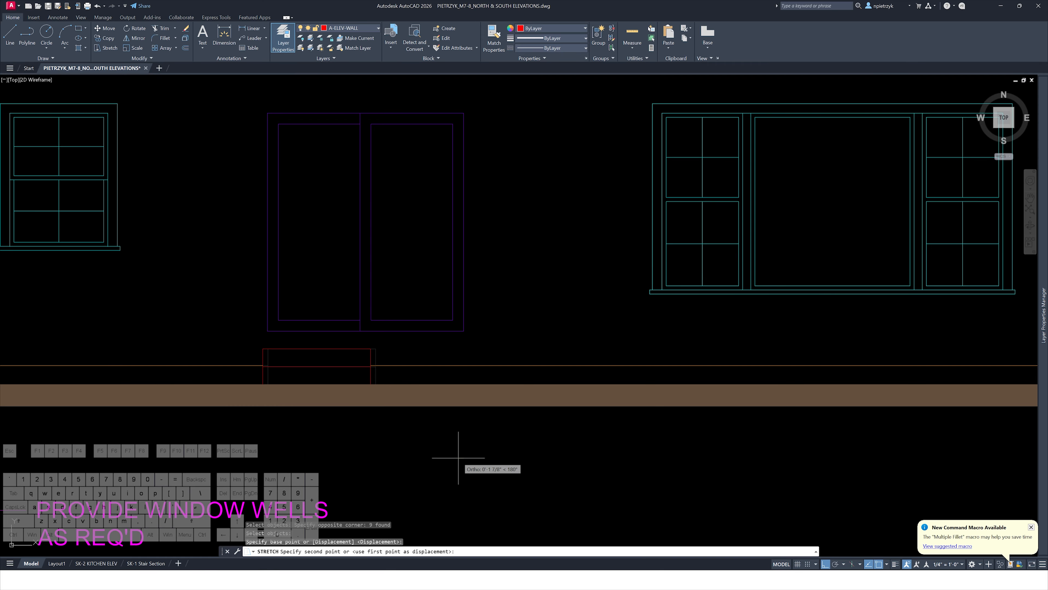
pyautogui.click(458, 458)
# Examine the reference south elevation sheet to compare the door and step layout
pyautogui.scroll(-10, 345, 368)
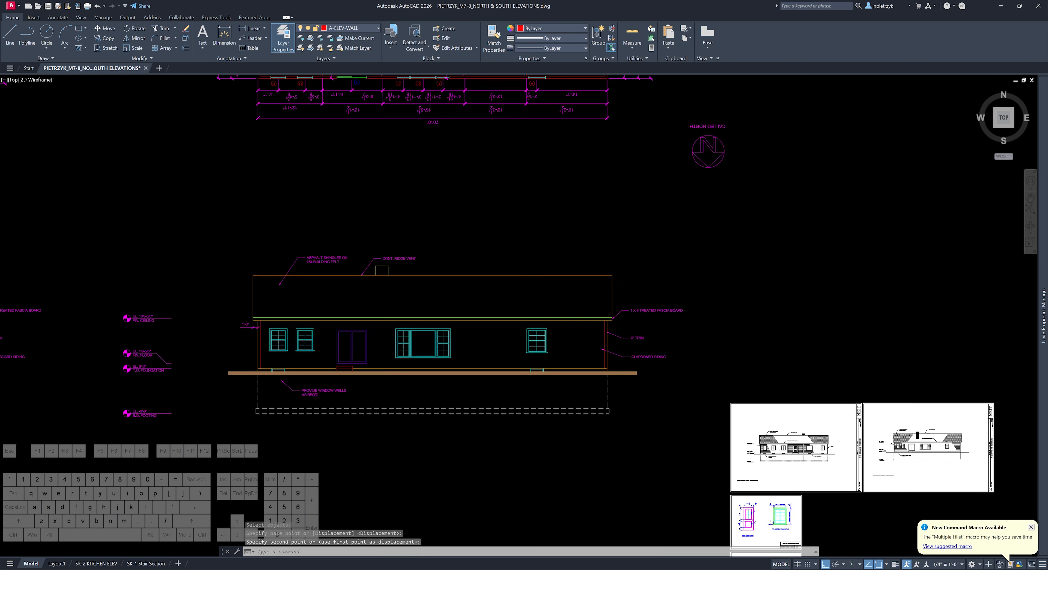
pyautogui.scroll(5, 457, 399)
pyautogui.scroll(8, 457, 399)
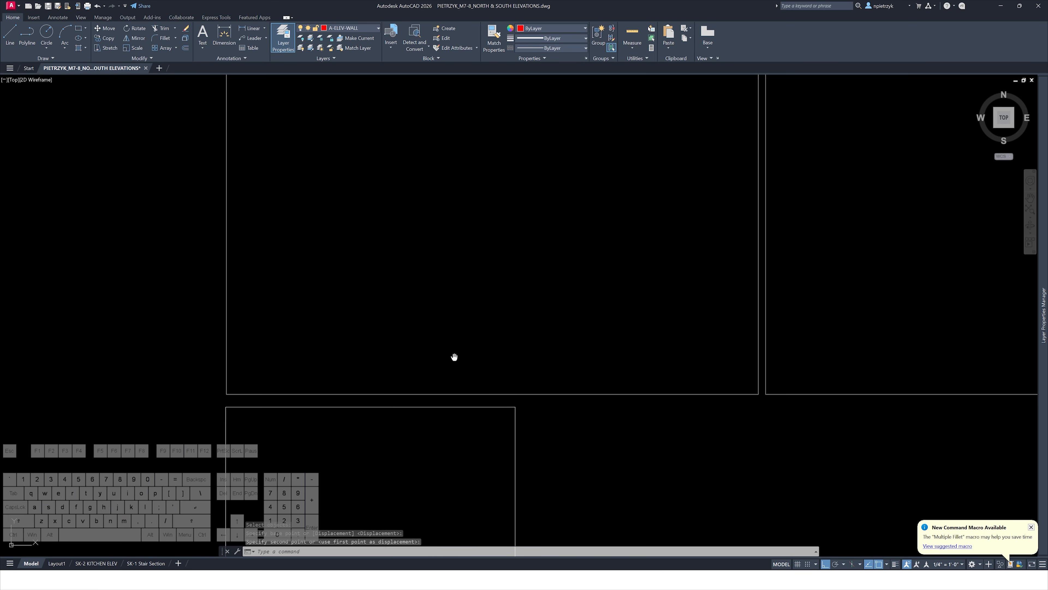
pyautogui.scroll(2, 679, 249)
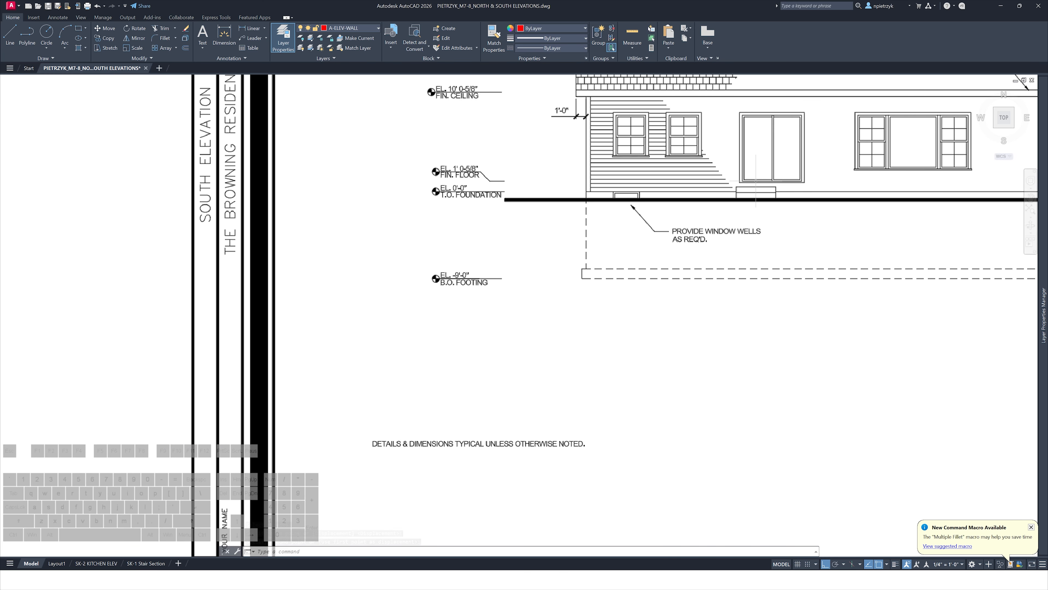
pyautogui.scroll(-12, 713, 192)
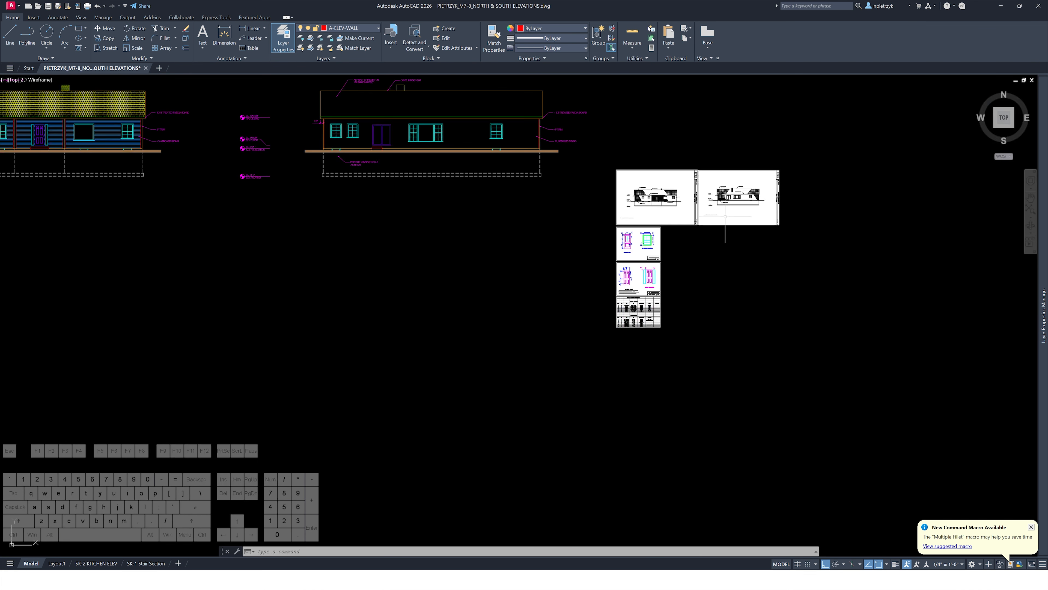
pyautogui.moveTo(438, 247); pyautogui.dragTo(469, 281, button='middle')
pyautogui.scroll(10, 476, 227)
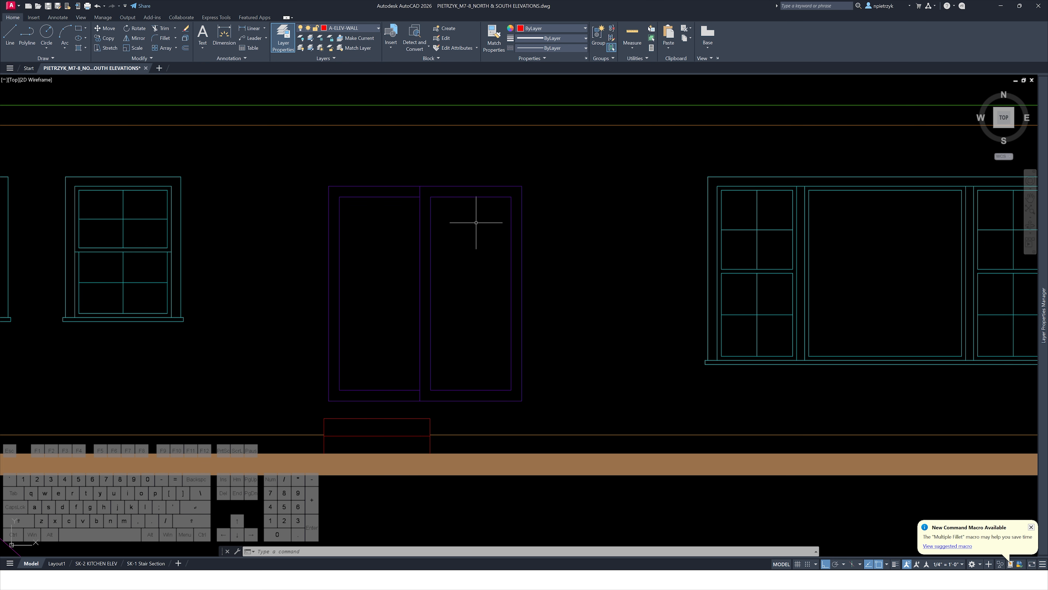
pyautogui.write('o')
pyautogui.press('Return')
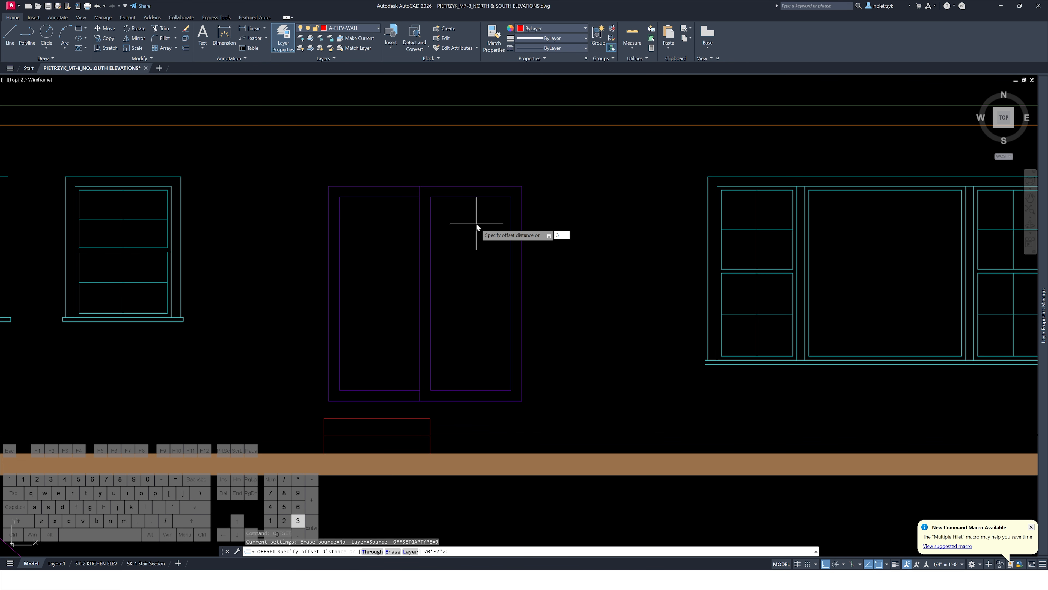
pyautogui.press('Return')
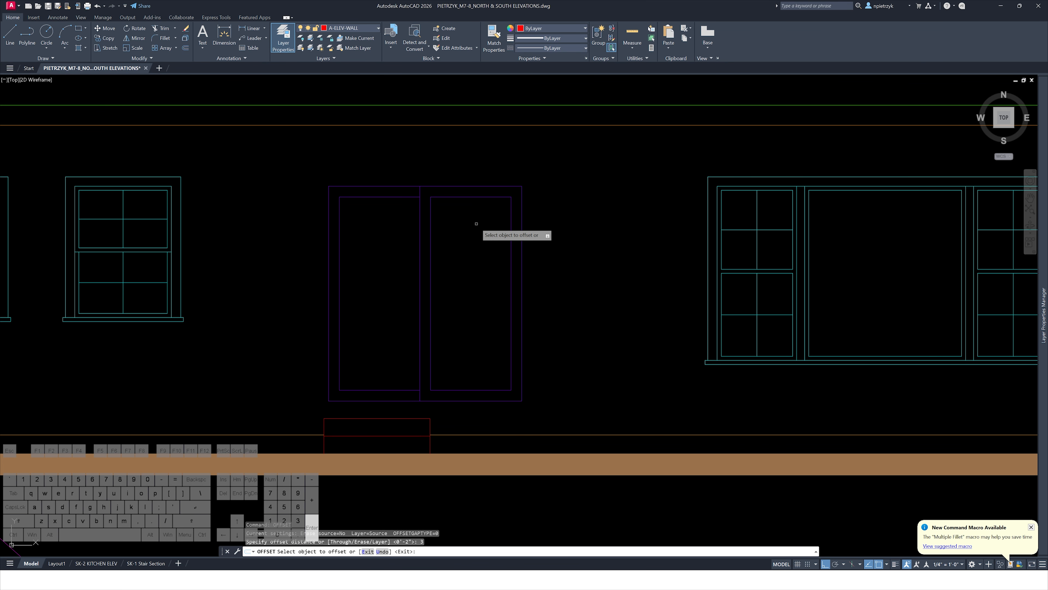
pyautogui.click(442, 186)
pyautogui.press('Escape')
pyautogui.press('Escape')
pyautogui.press('Escape')
pyautogui.scroll(5, 329, 406)
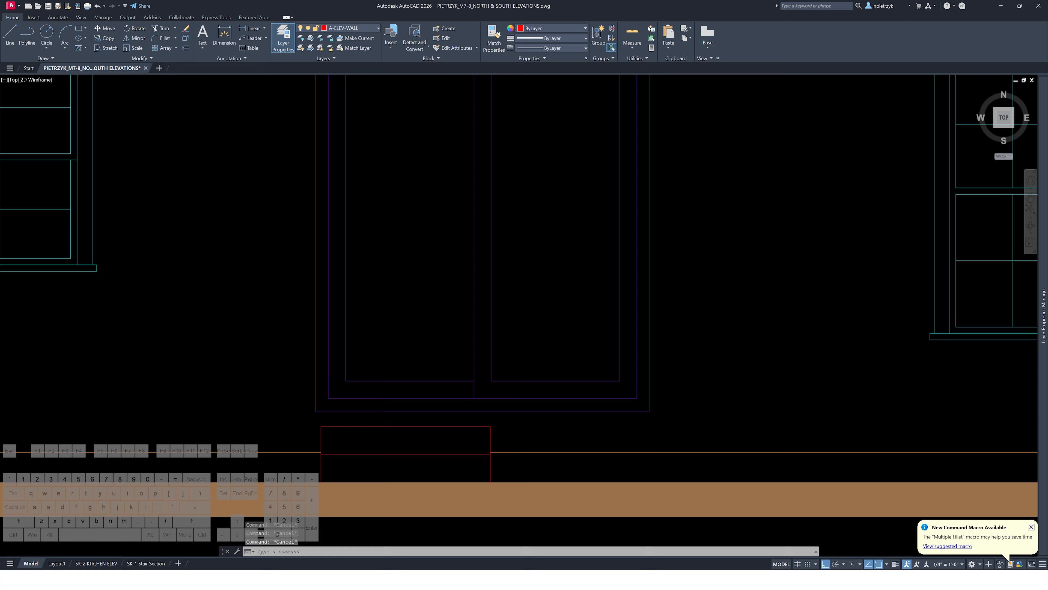
pyautogui.write('l')
pyautogui.press('Return')
pyautogui.click(328, 393)
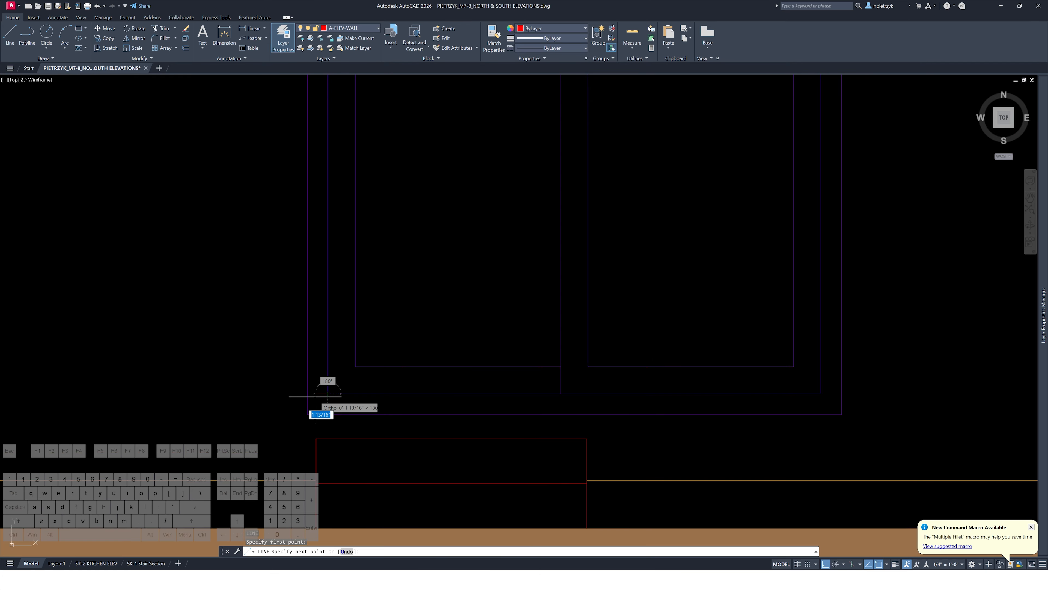
pyautogui.press('Escape')
pyautogui.press('Escape')
pyautogui.click(308, 393)
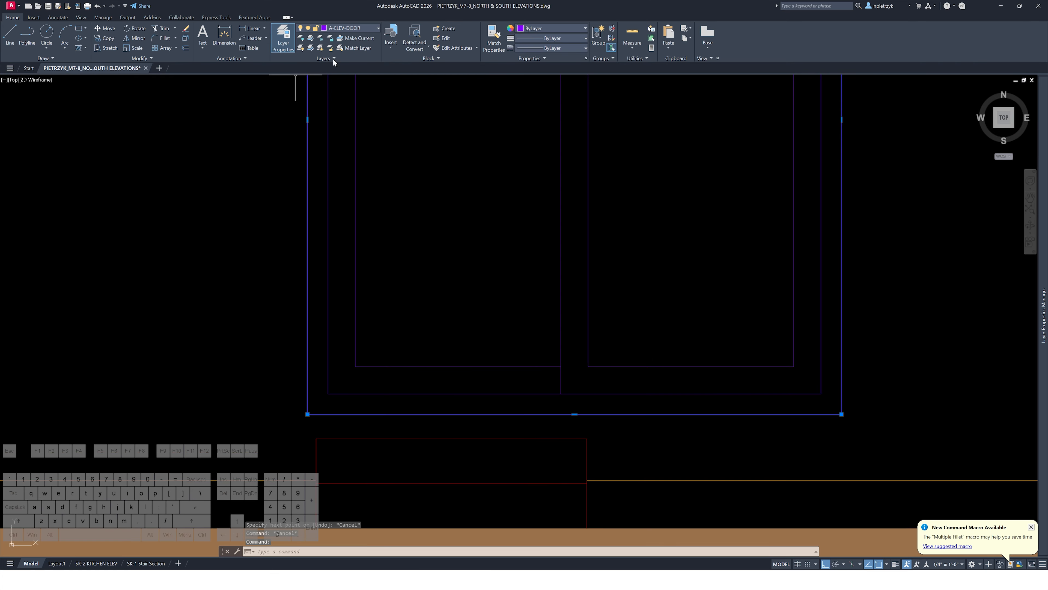
pyautogui.press('Escape')
pyautogui.write('l')
pyautogui.press('Return')
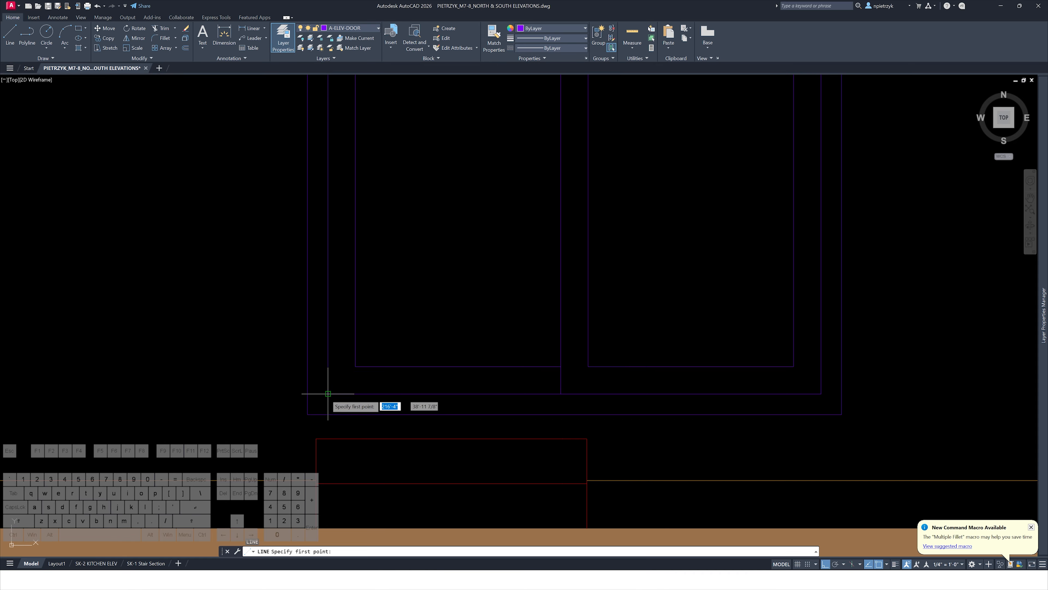
pyautogui.click(822, 394)
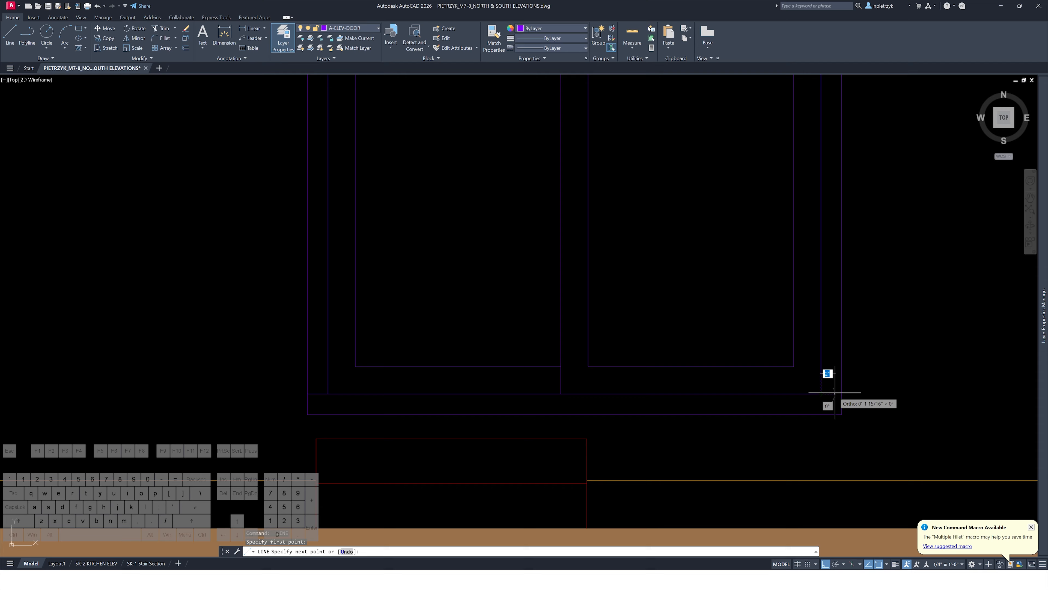
pyautogui.press('Escape')
# Trim away the outer door frame's bottom edge and ends below the threshold line
pyautogui.write('t or')
pyautogui.press('Return')
pyautogui.click(863, 403)
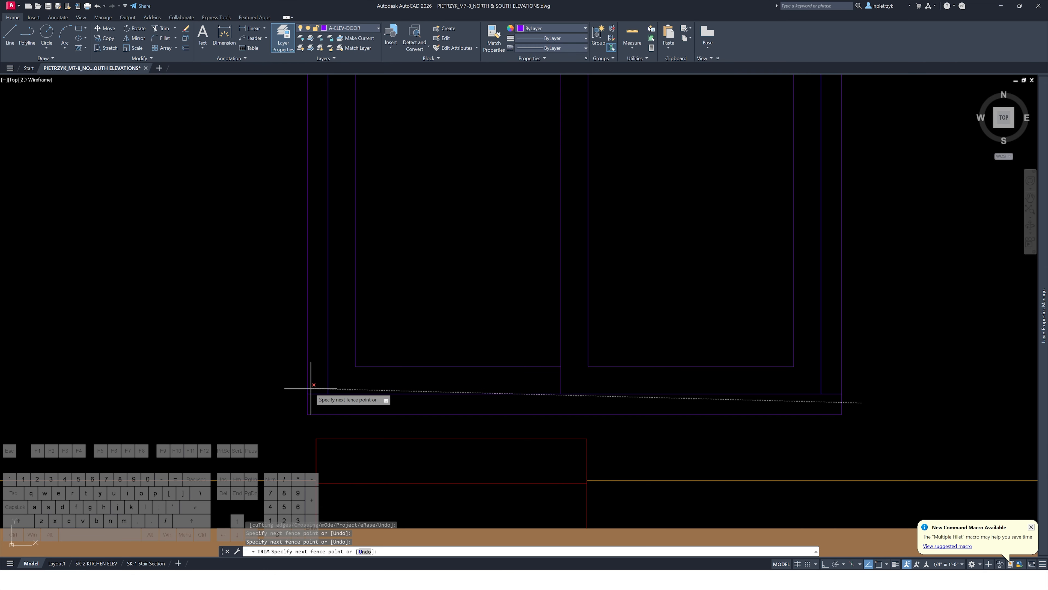
pyautogui.click(289, 399)
pyautogui.click(341, 414)
pyautogui.press('Escape')
pyautogui.write('o')
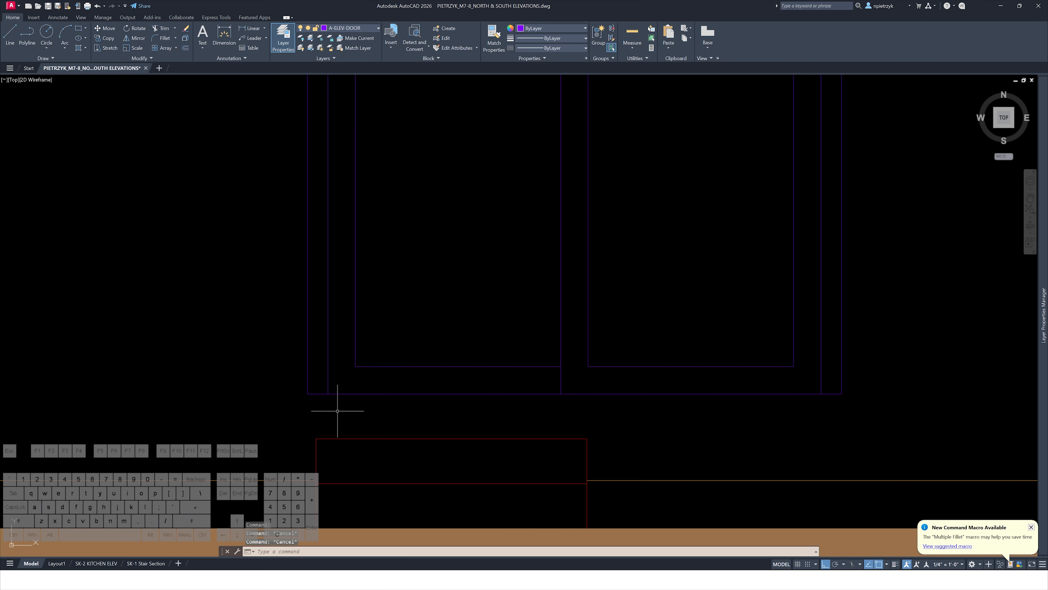
pyautogui.press('Return')
pyautogui.press('Return')
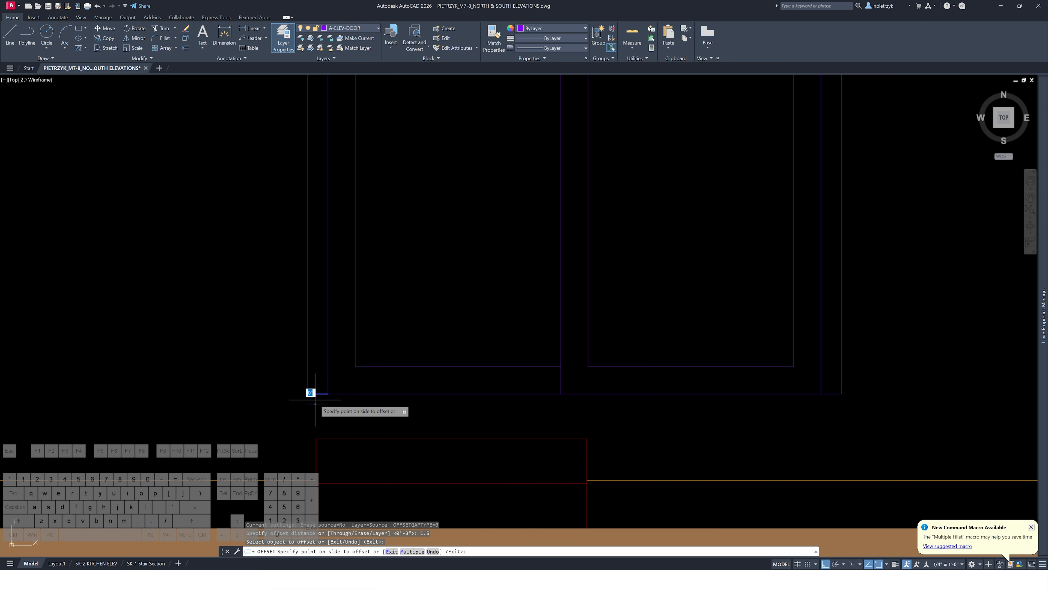
pyautogui.press('Escape')
pyautogui.press('Escape')
pyautogui.press('Escape')
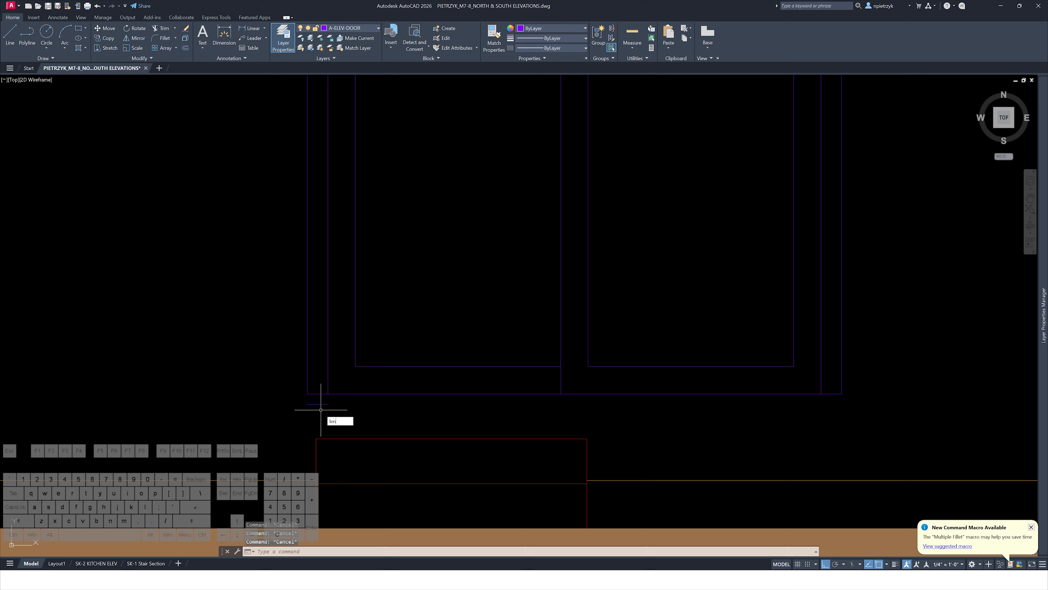
# Lengthen the threshold line's left end by a delta of 1
pyautogui.press('Return')
pyautogui.write('de')
pyautogui.press('Return')
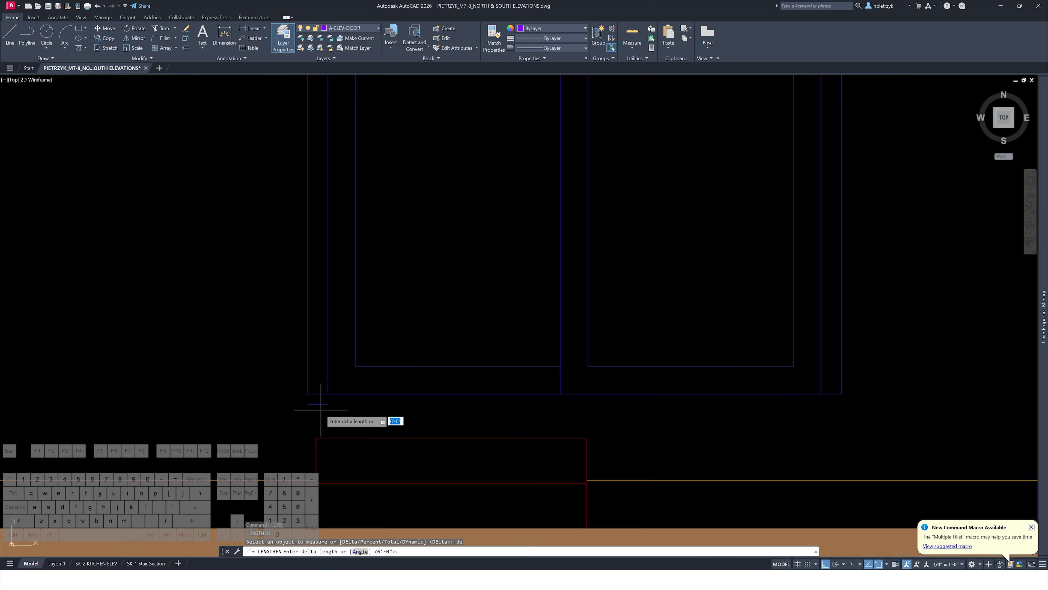
pyautogui.write('1')
pyautogui.press('Return')
pyautogui.click(310, 394)
pyautogui.click(312, 404)
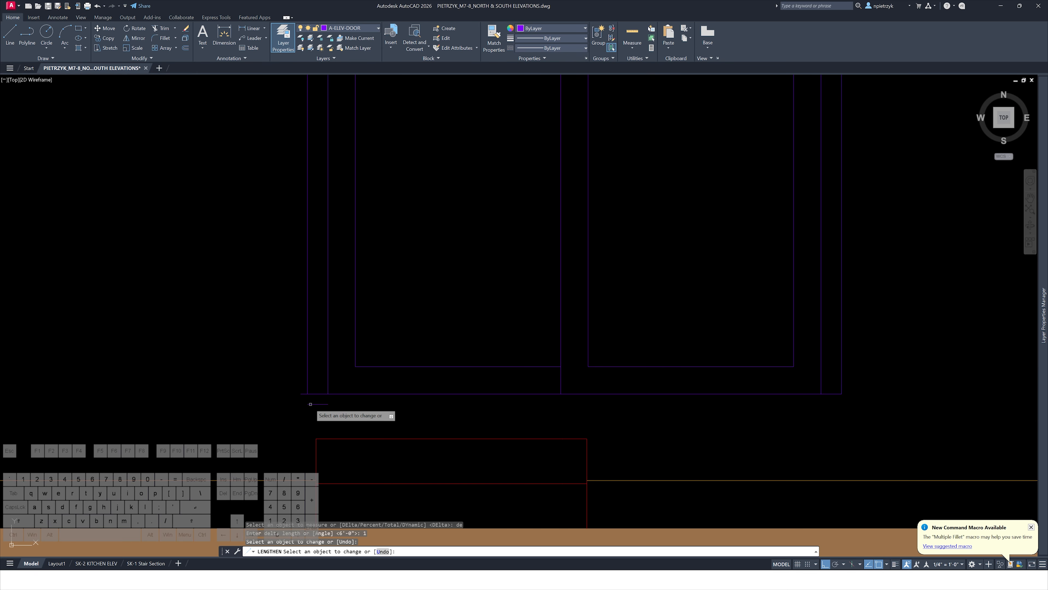
pyautogui.press('Escape')
# Copy the short line at the door's lower right corner a distance of 1
pyautogui.click(834, 394)
pyautogui.write('co')
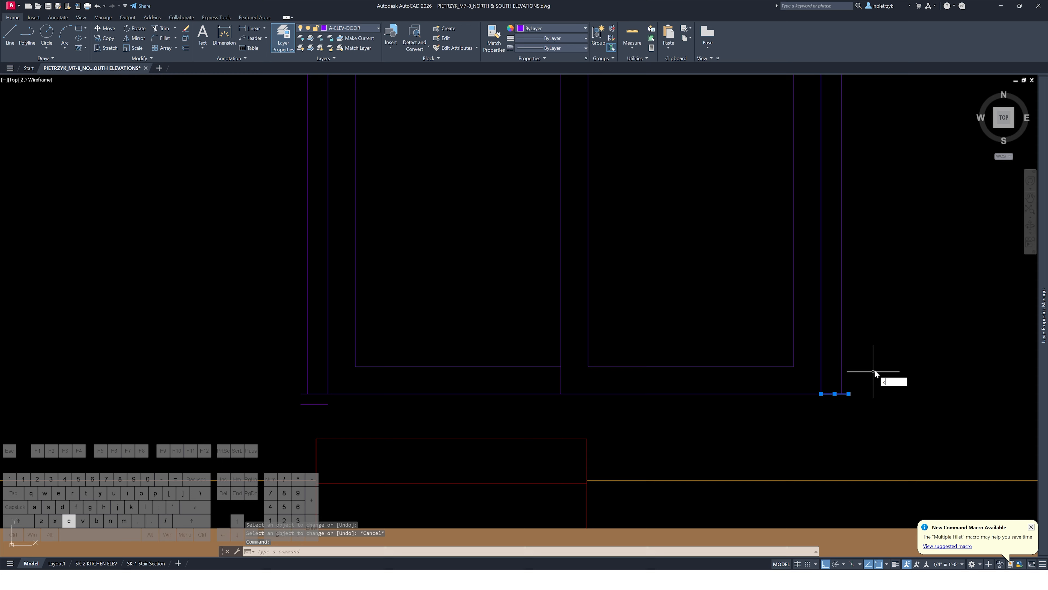
pyautogui.press('space')
pyautogui.click(878, 350)
pyautogui.write('1')
pyautogui.press('space')
pyautogui.press('Escape')
# Delete the line selected at the door's lower right corner
pyautogui.click(850, 398)
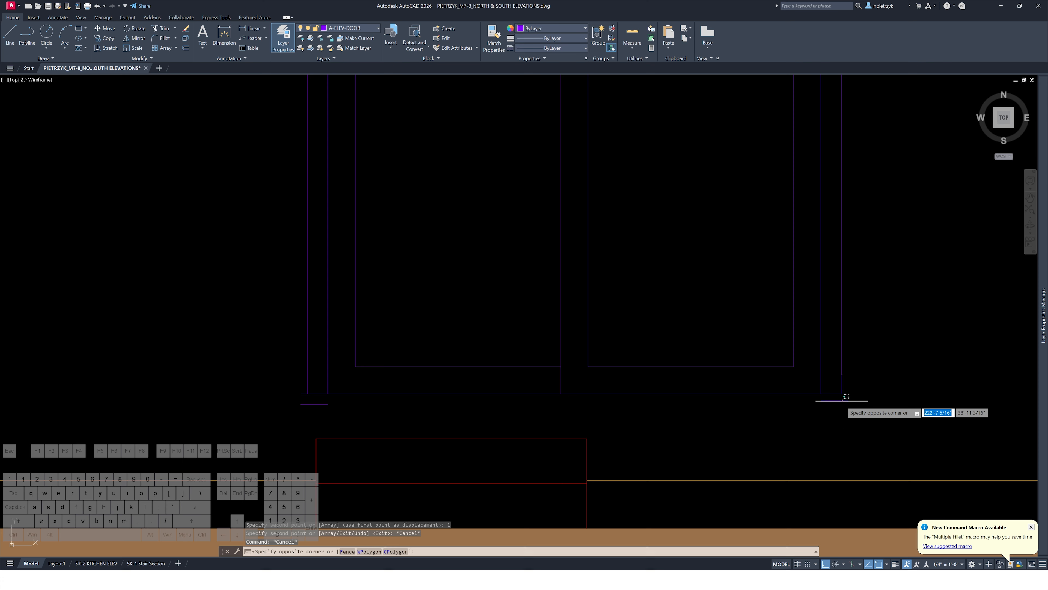
pyautogui.click(834, 407)
pyautogui.press('Delete')
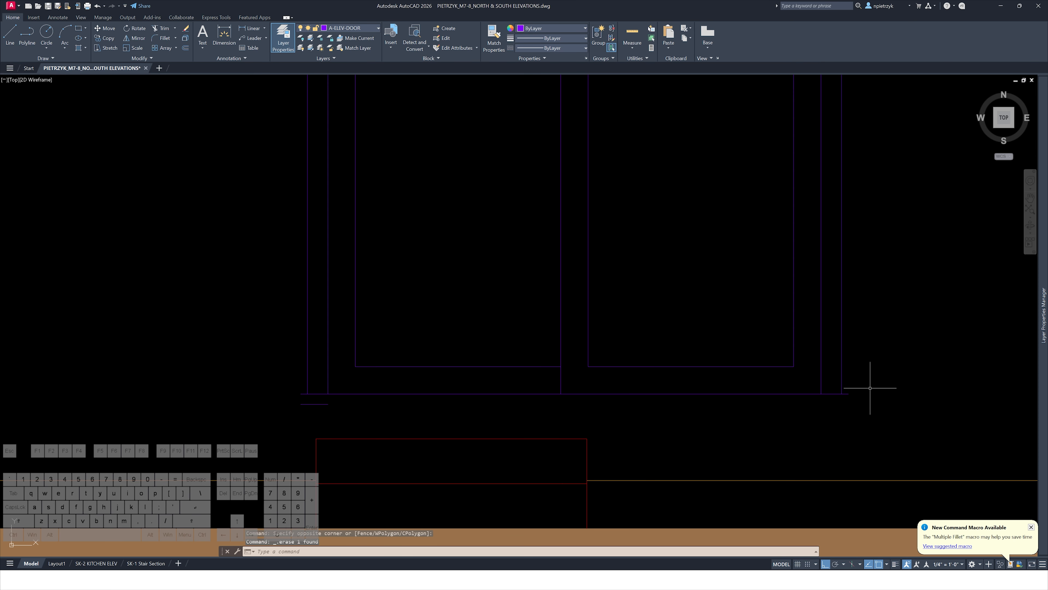
# Copy the short line at the door's lower right corner a distance of 1.5
pyautogui.click(825, 390)
pyautogui.click(822, 403)
pyautogui.write('co')
pyautogui.press('space')
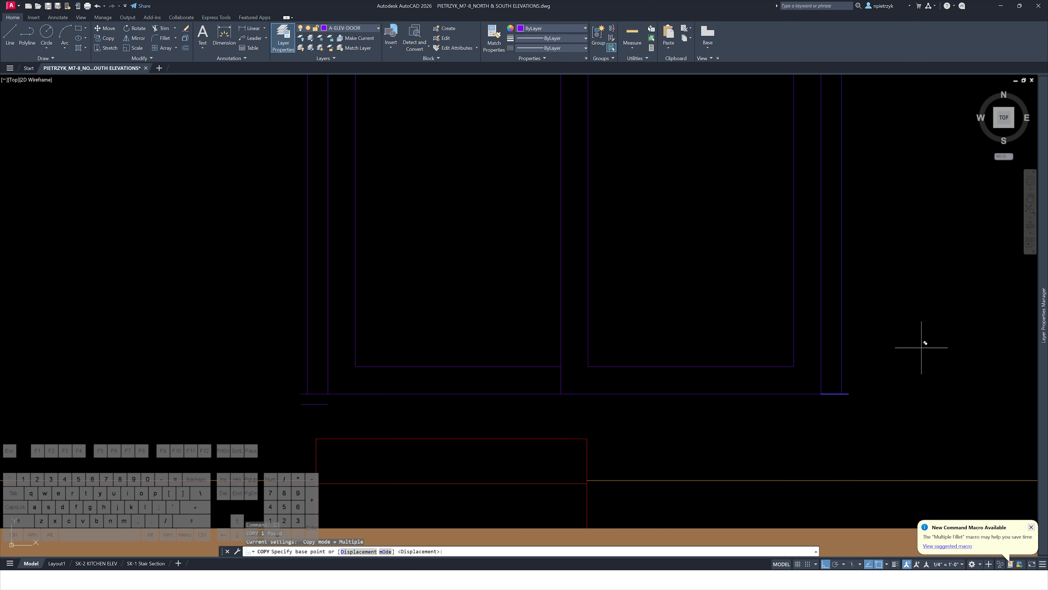
pyautogui.click(924, 367)
pyautogui.write('1.5')
pyautogui.press('space')
pyautogui.press('Escape')
pyautogui.press('Escape')
pyautogui.press('Escape')
pyautogui.press('Escape')
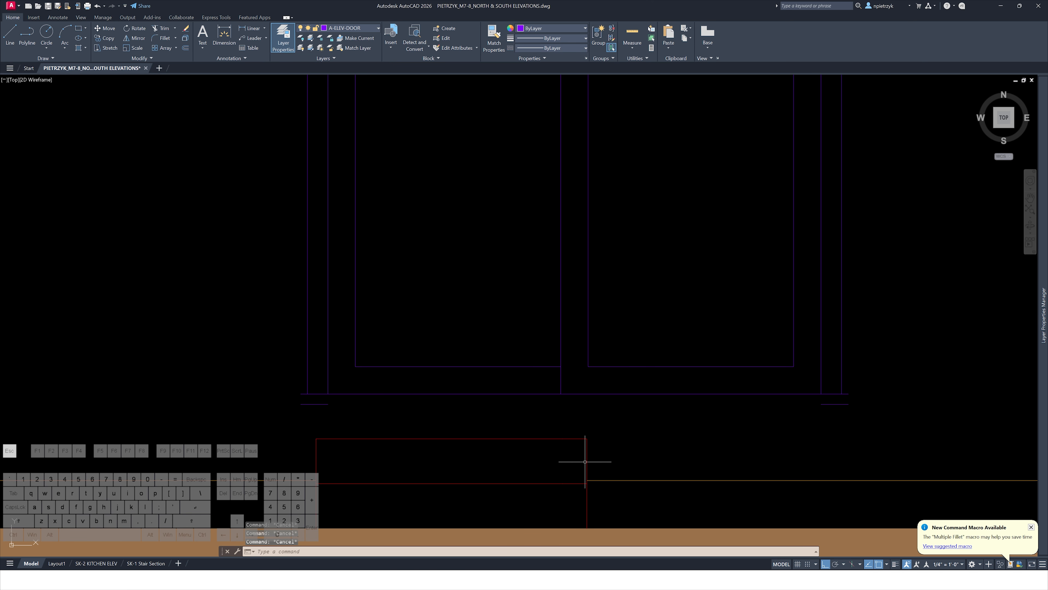
# Draw a short vertical line closing the right end of the door's step below the threshold
pyautogui.write('l')
pyautogui.press('space')
pyautogui.click(849, 394)
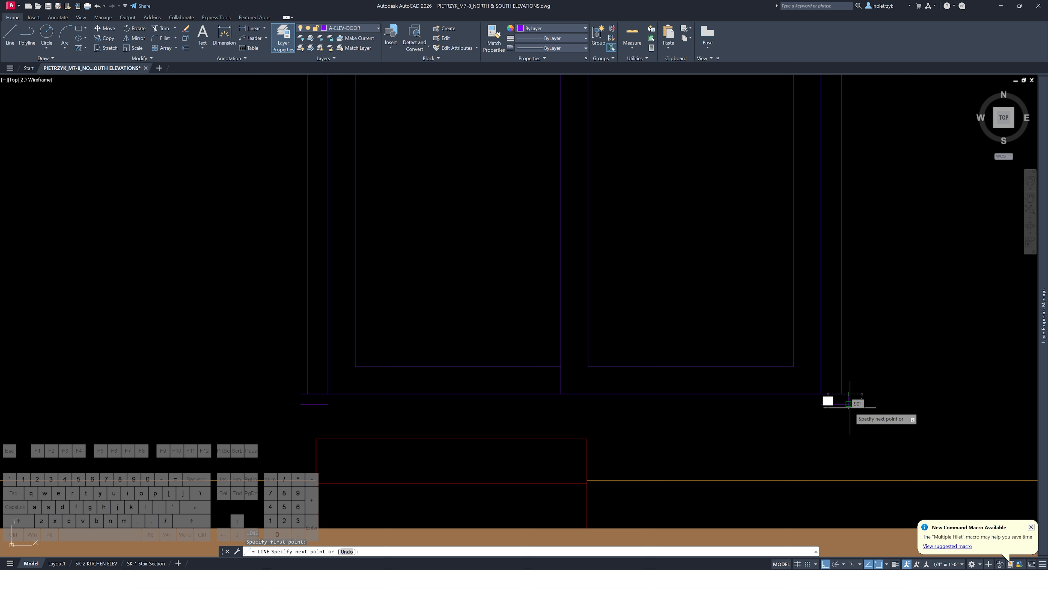
pyautogui.click(849, 404)
pyautogui.press('Escape')
pyautogui.write('l')
pyautogui.press('space')
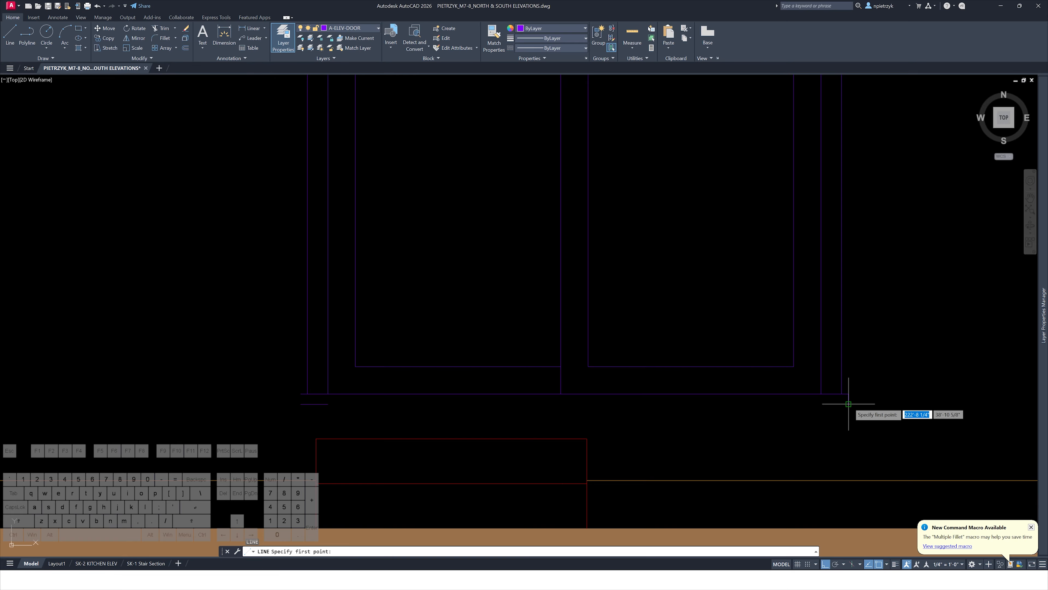
pyautogui.press('Escape')
# Trim the protruding line at the step's left end below the door
pyautogui.write('l')
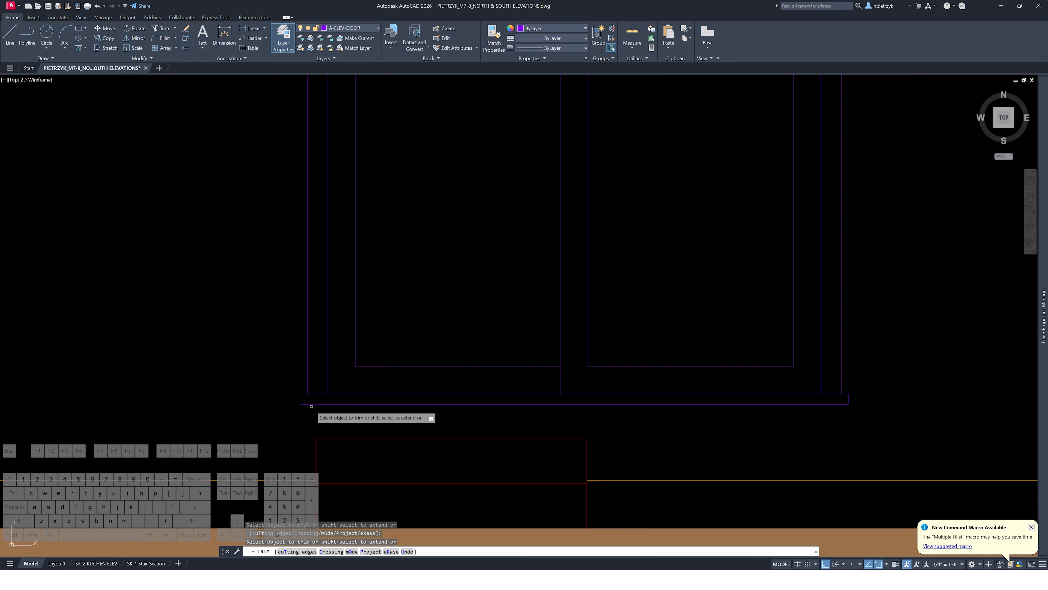
pyautogui.press('space')
pyautogui.click(301, 393)
pyautogui.press('Escape')
pyautogui.press('Escape')
# Examine the whole elevation, the reference sheets and the neighbouring section drawing
pyautogui.scroll(-5, 304, 397)
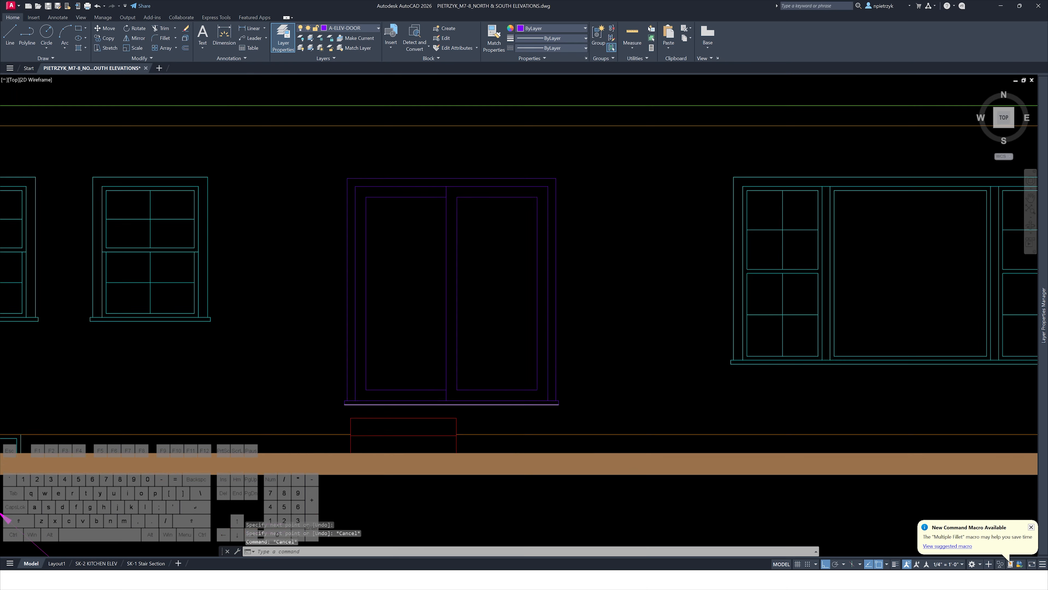
pyautogui.scroll(-5, 417, 330)
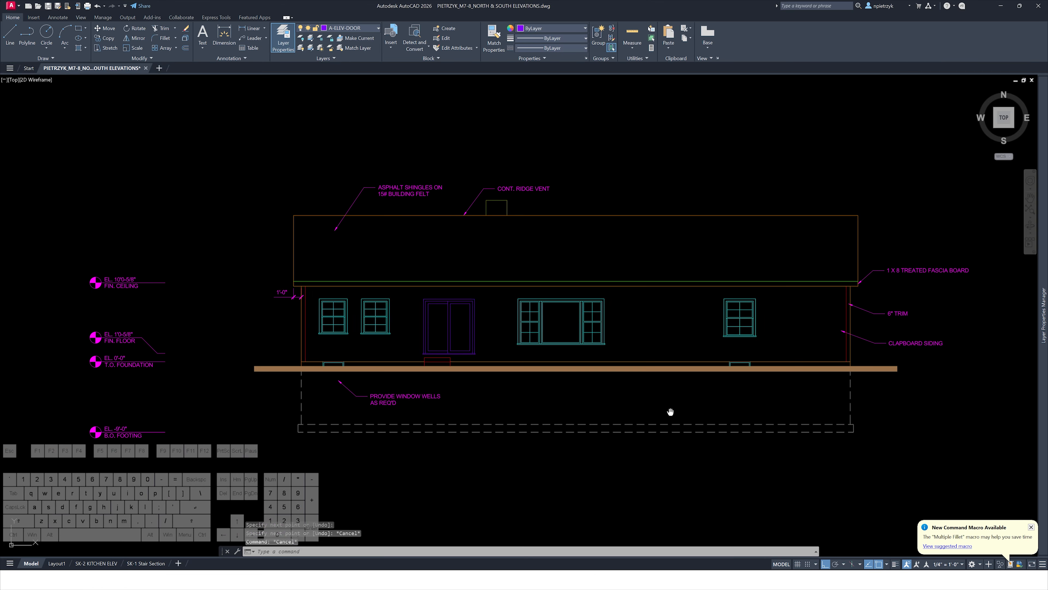
pyautogui.scroll(1, 644, 411)
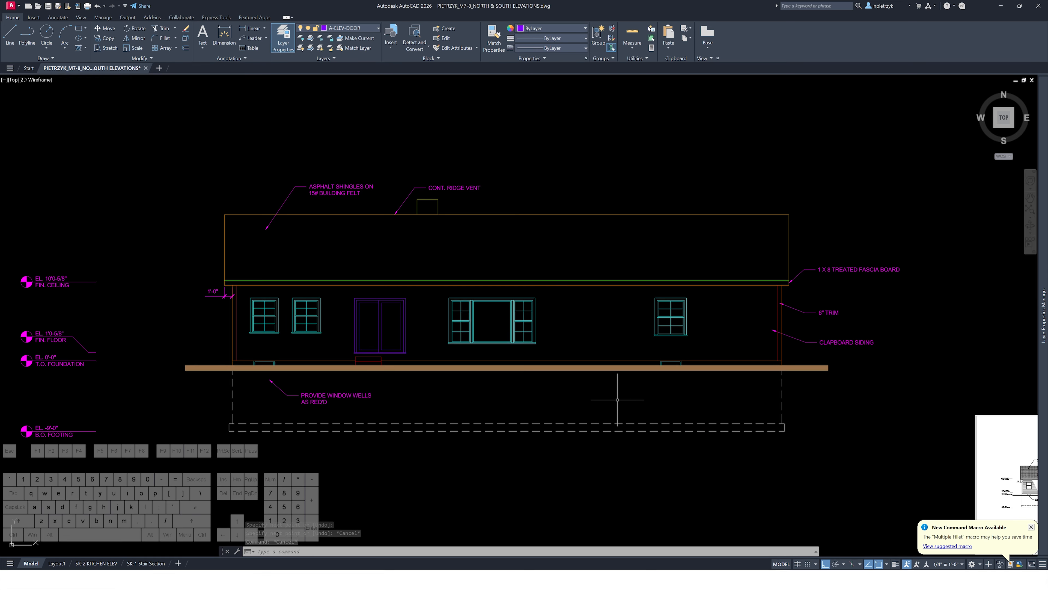
pyautogui.scroll(-2, 617, 399)
pyautogui.moveTo(617, 399); pyautogui.dragTo(402, 307, button='middle')
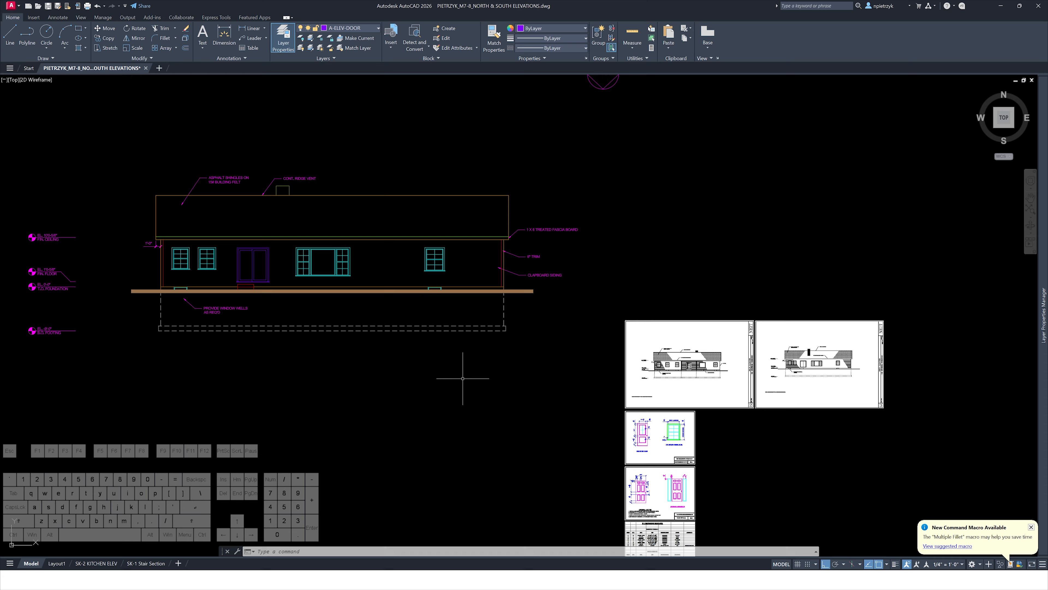
pyautogui.scroll(4, 738, 310)
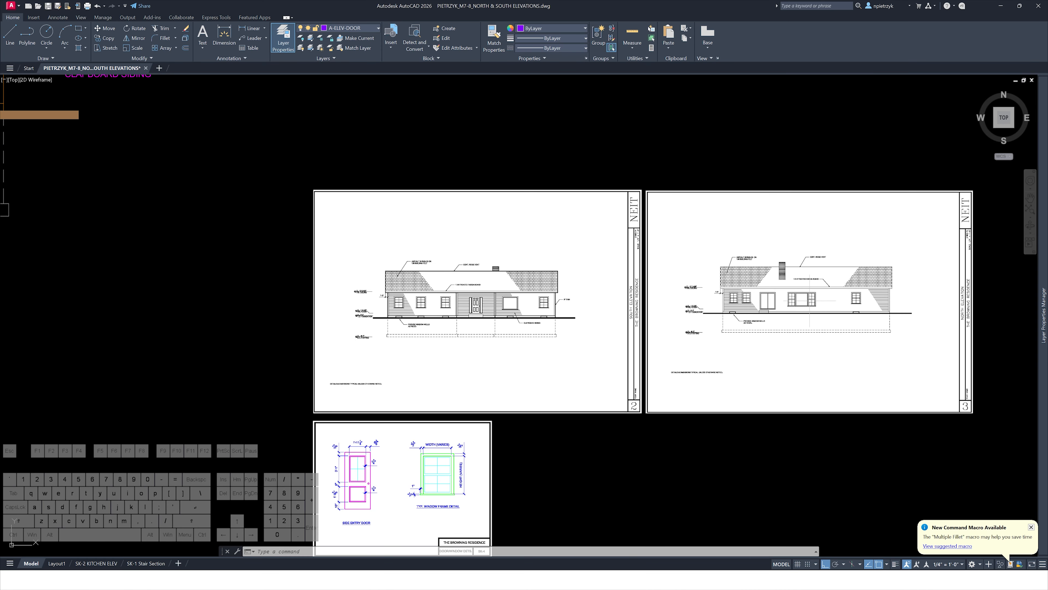
pyautogui.scroll(-4, 748, 314)
pyautogui.moveTo(473, 333); pyautogui.dragTo(776, 426, button='middle')
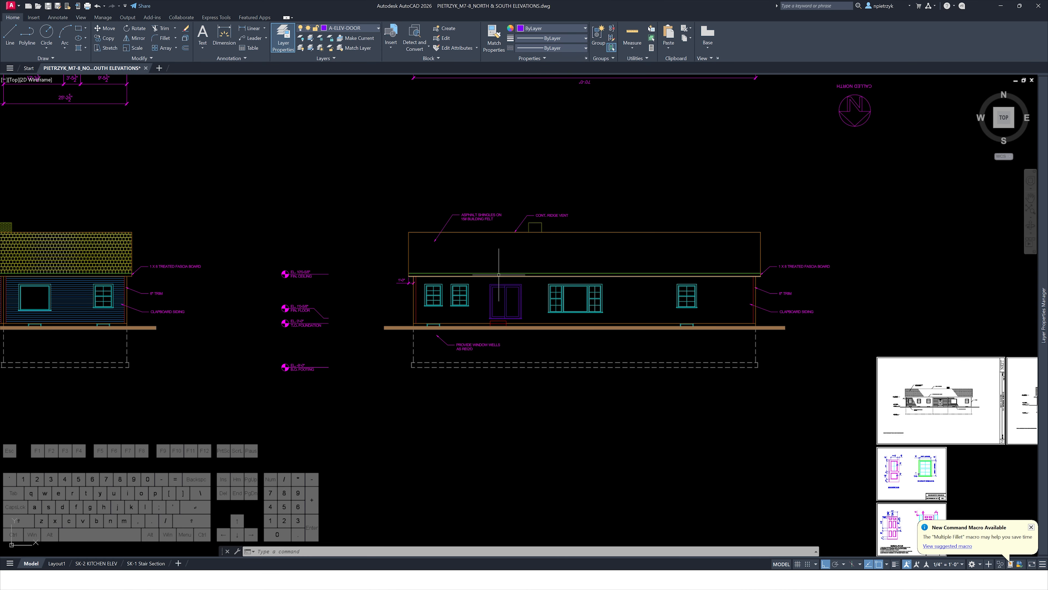
pyautogui.moveTo(499, 275); pyautogui.dragTo(608, 291, button='middle')
pyautogui.scroll(2, 693, 287)
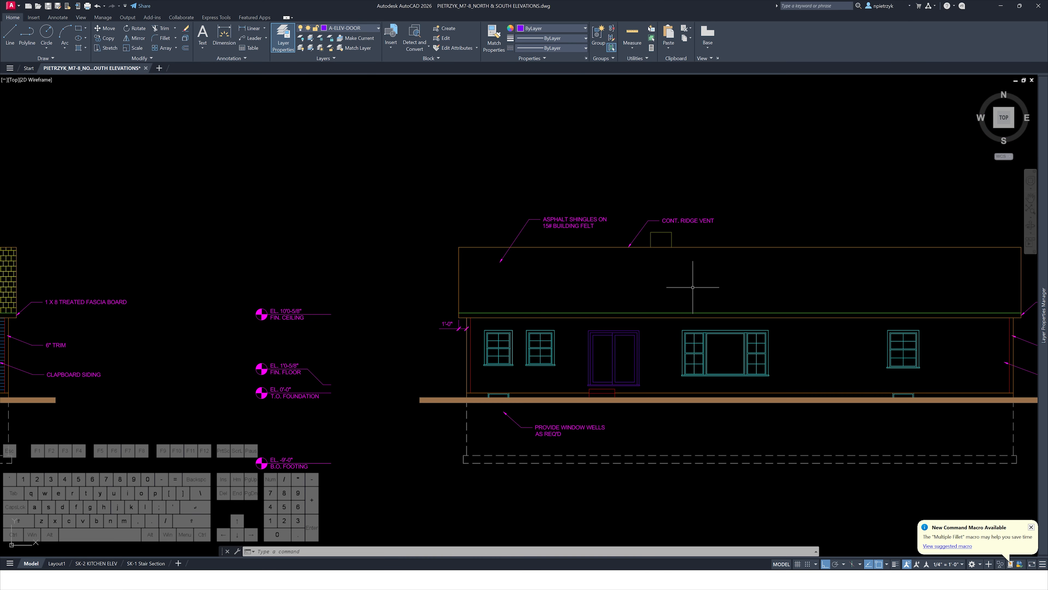
pyautogui.scroll(-5, 662, 261)
pyautogui.moveTo(255, 285); pyautogui.dragTo(489, 289, button='middle')
pyautogui.scroll(5, 496, 297)
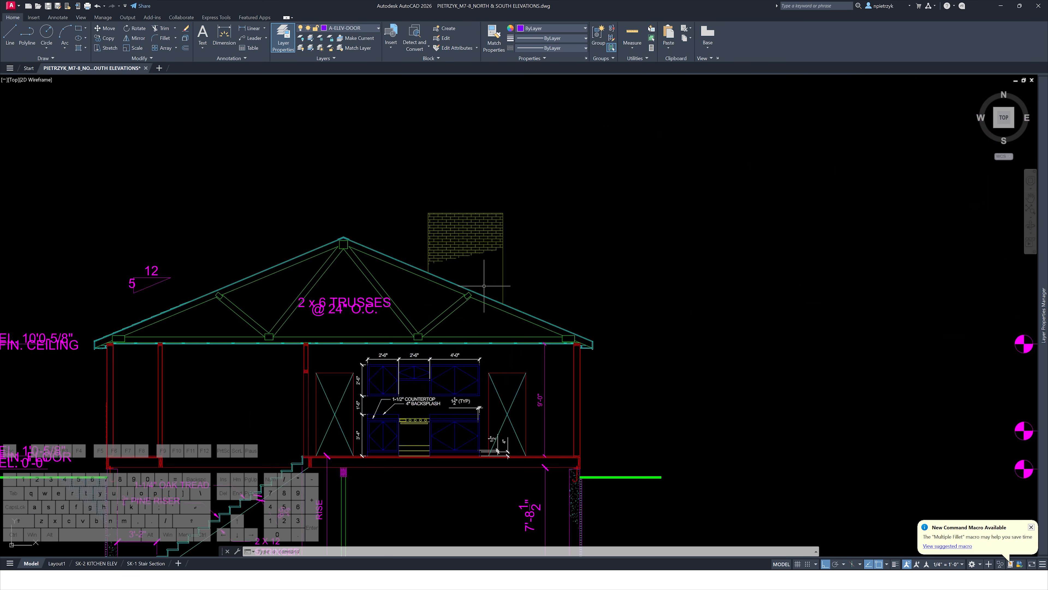
pyautogui.scroll(2, 519, 314)
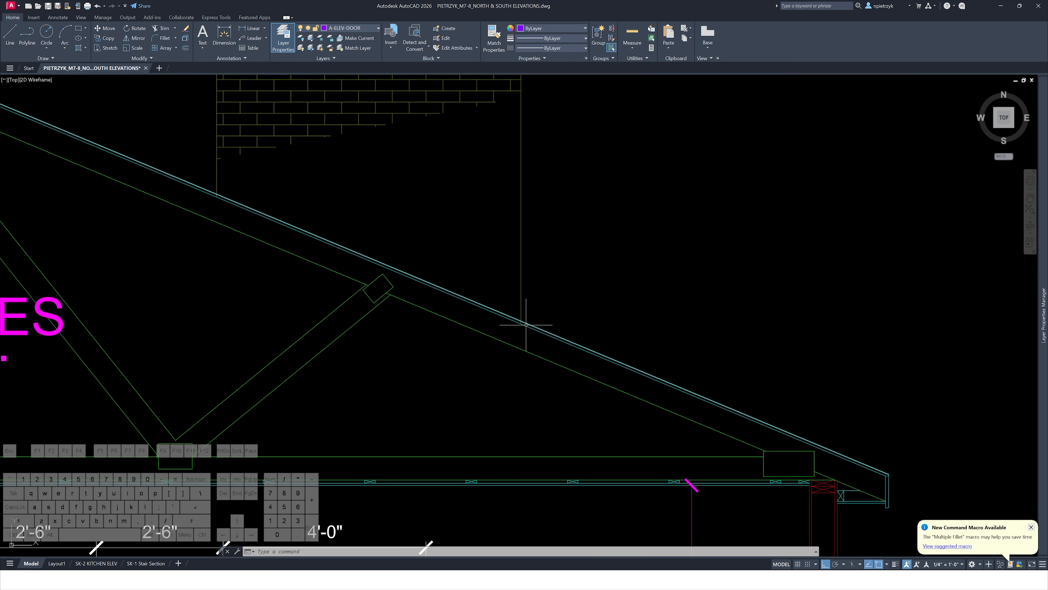
# Draw a horizontal ray from the roof slope where it meets the chimney's side
pyautogui.write('ray')
pyautogui.scroll(3, 538, 308)
pyautogui.press('Return')
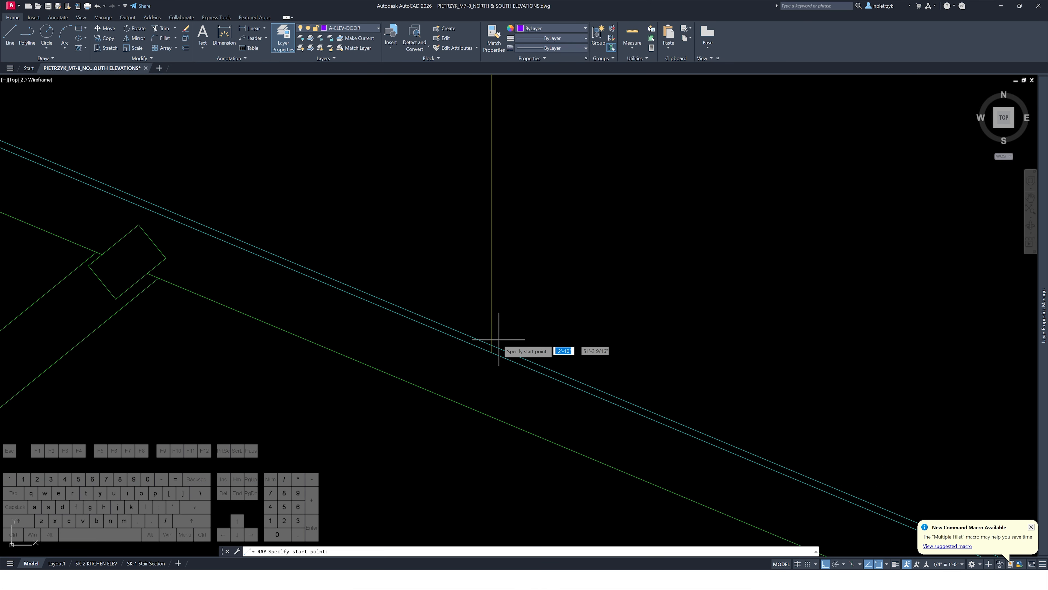
pyautogui.click(491, 345)
pyautogui.press('Escape')
pyautogui.press('Escape')
pyautogui.scroll(-3, 498, 351)
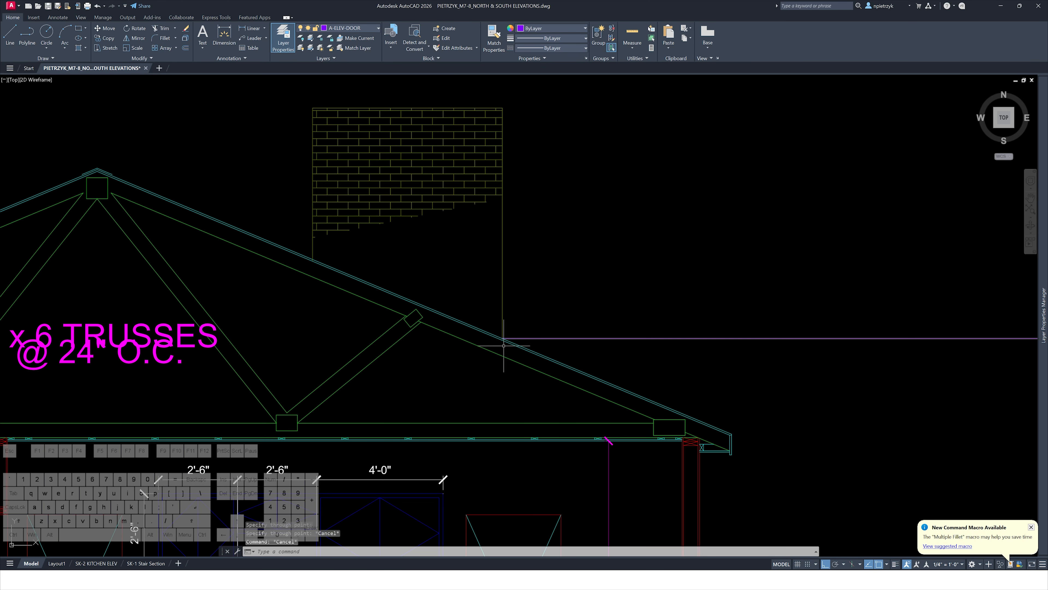
pyautogui.scroll(-6, 504, 346)
pyautogui.moveTo(962, 344); pyautogui.dragTo(568, 297, button='middle')
pyautogui.moveTo(1004, 288); pyautogui.dragTo(618, 277, button='middle')
pyautogui.moveTo(730, 265); pyautogui.dragTo(520, 283, button='middle')
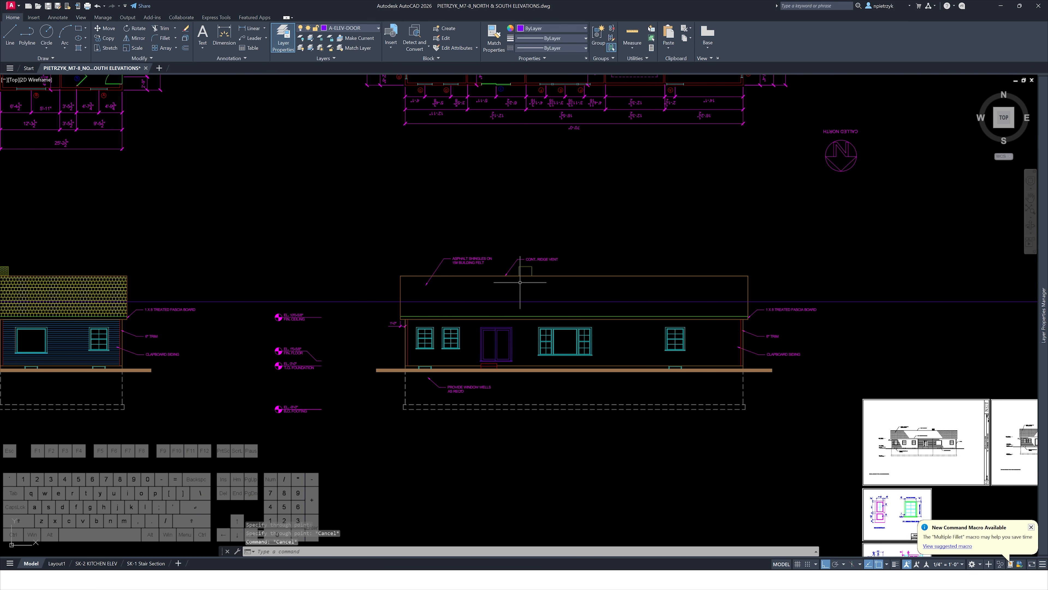
pyautogui.scroll(6, 520, 282)
# Trim the ray back to the chimney's two sides to close the chimney's bottom edge
pyautogui.write('tr')
pyautogui.press('Return')
pyautogui.moveTo(532, 258)
pyautogui.mouseDown()
pyautogui.moveTo(536, 279)
pyautogui.moveTo(601, 263)
pyautogui.mouseUp()
pyautogui.press('Escape')
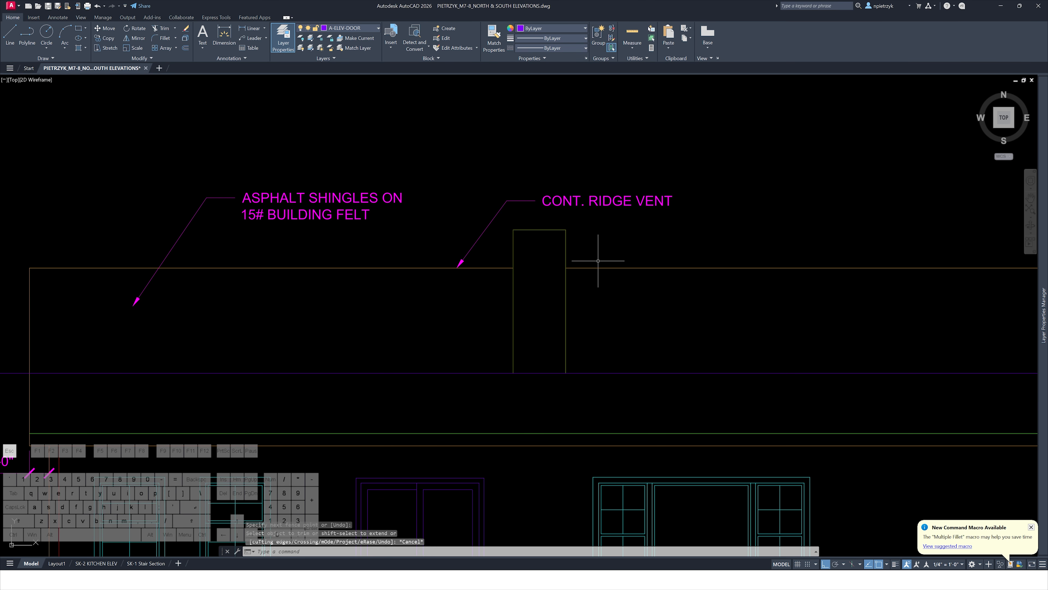
pyautogui.press('Escape')
pyautogui.press('Escape')
pyautogui.press('Escape')
pyautogui.scroll(2, 594, 334)
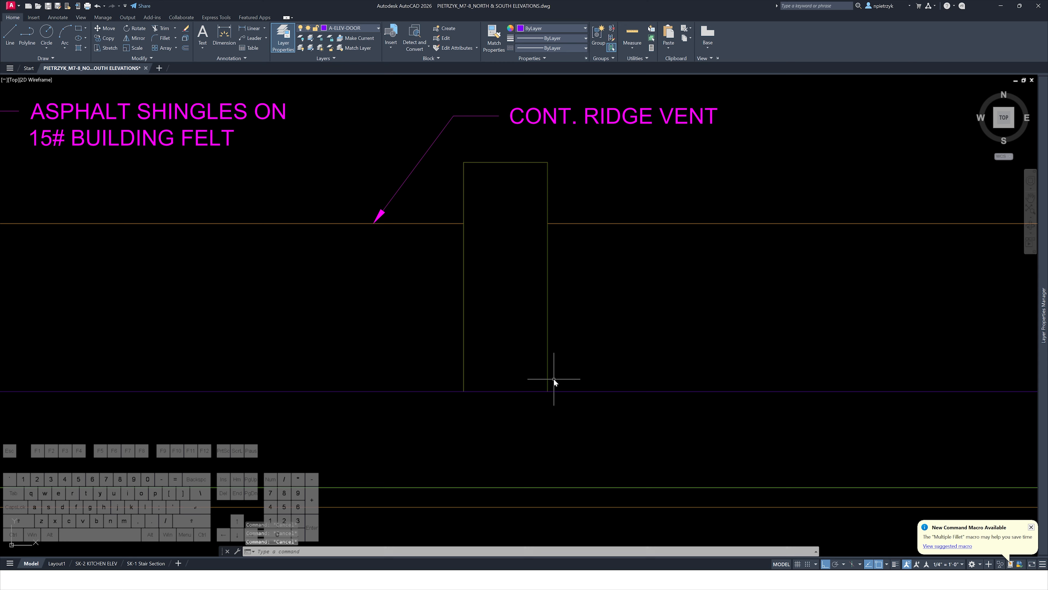
pyautogui.write('f')
pyautogui.press('Return')
pyautogui.click(464, 379)
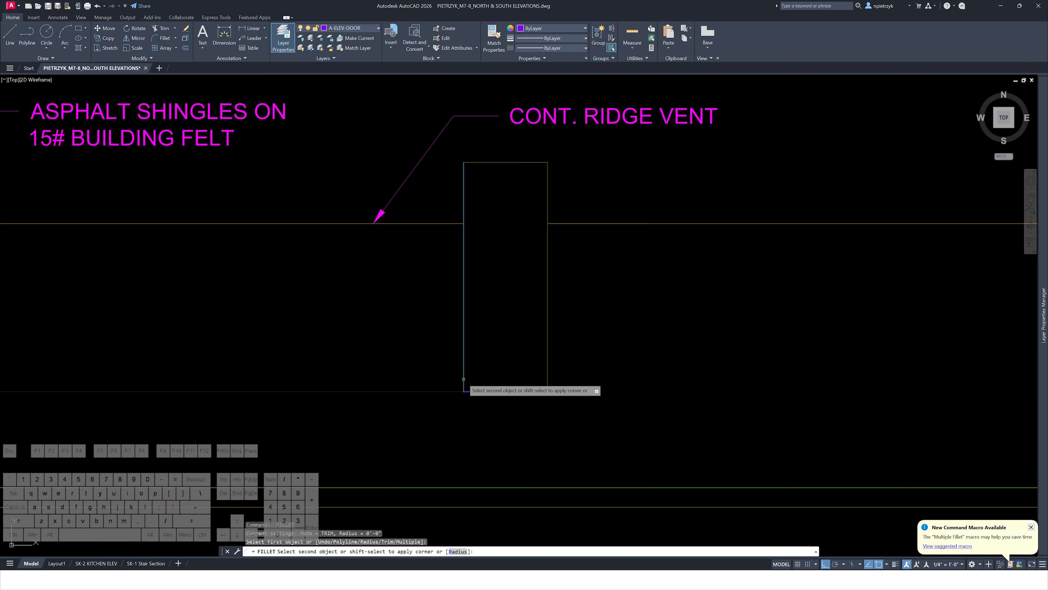
pyautogui.press('Escape')
pyautogui.press('Escape')
# Match the chimney's new bottom line to the properties of the chimney outline
pyautogui.write('ma')
pyautogui.press('Return')
pyautogui.click(548, 374)
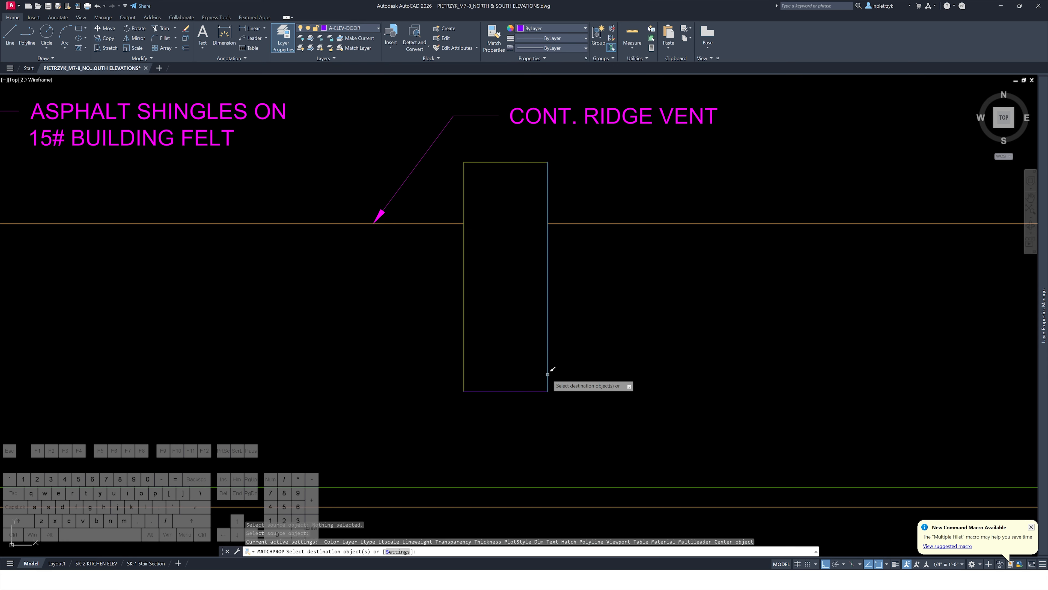
pyautogui.click(522, 393)
pyautogui.press('Escape')
pyautogui.press('Escape')
pyautogui.press('Escape')
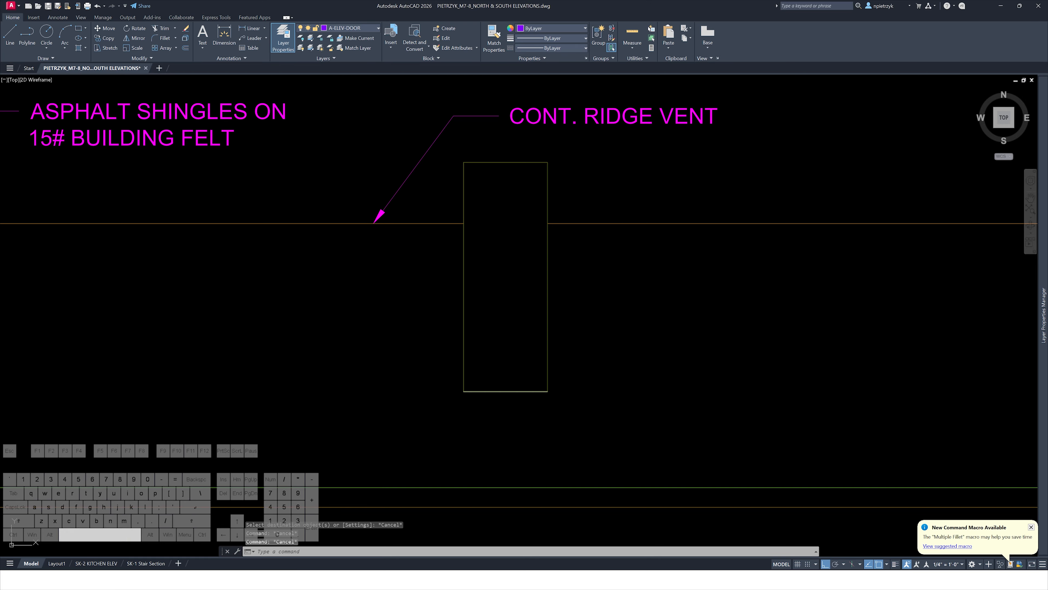
# Hatch the inside of the chimney with a brick pattern
pyautogui.write('h')
pyautogui.press('Return')
pyautogui.scroll(-3, 510, 292)
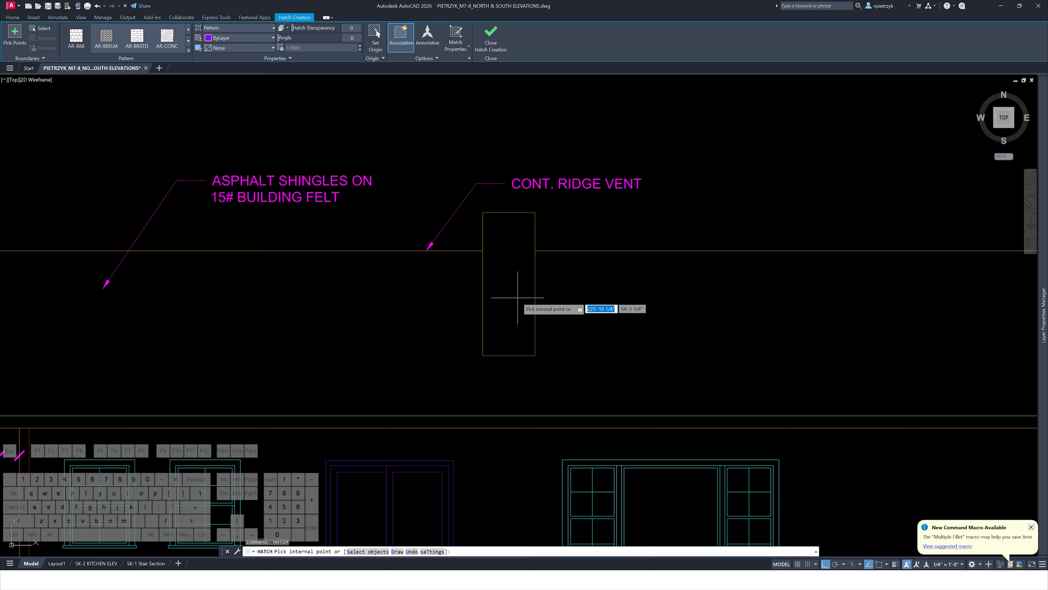
pyautogui.press('Escape')
pyautogui.press('Escape')
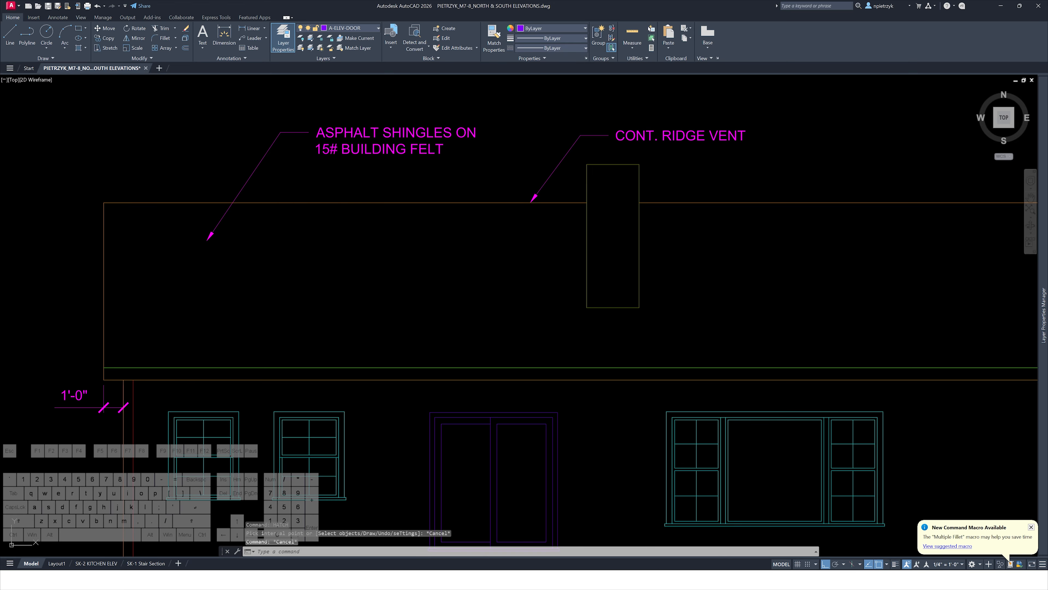
pyautogui.press('Return')
pyautogui.click(611, 235)
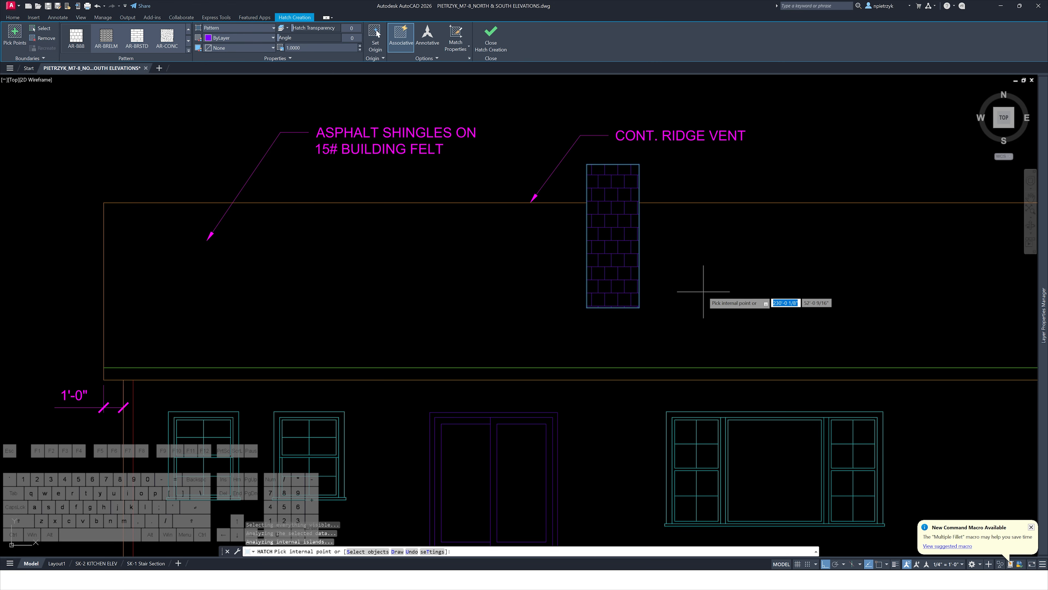
pyautogui.press('Escape')
pyautogui.press('Escape')
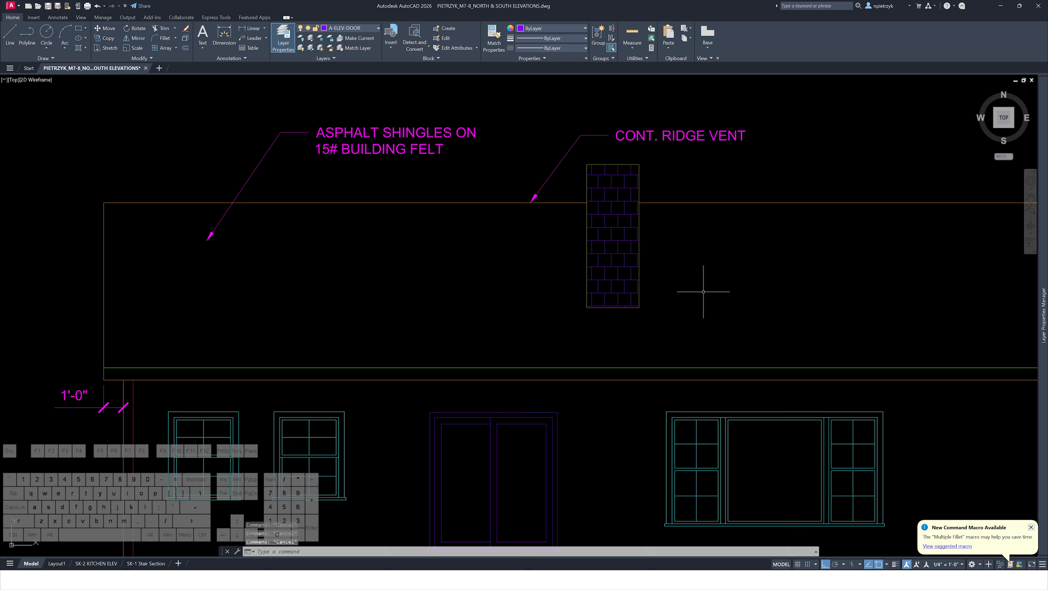
# Hatch the roof area of the elevation with the same pattern
pyautogui.press('Return')
pyautogui.scroll(-2, 499, 298)
pyautogui.moveTo(499, 297); pyautogui.dragTo(402, 260, button='middle')
pyautogui.click(338, 254)
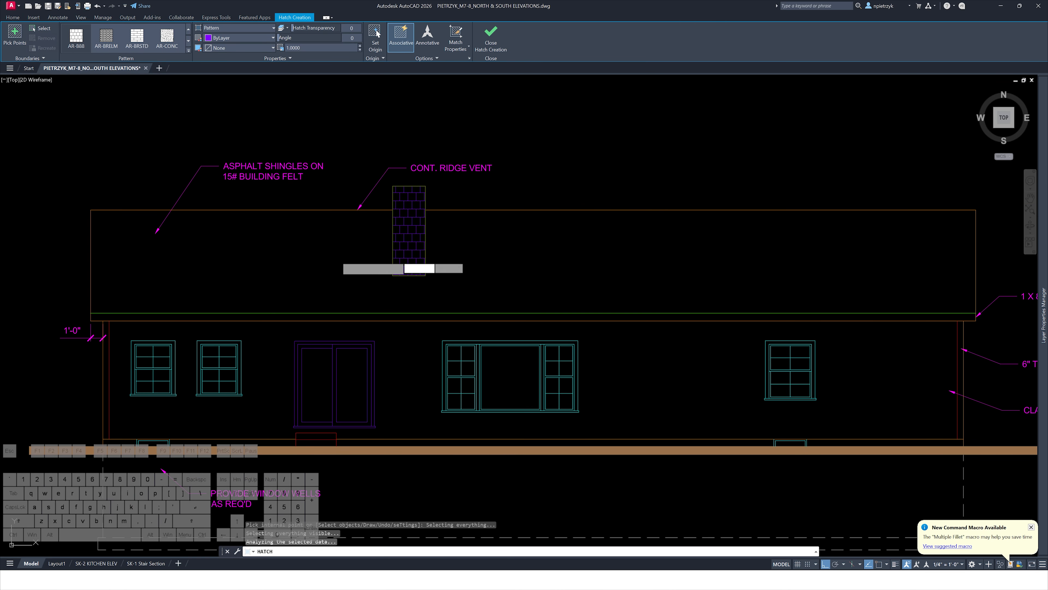
pyautogui.press('Escape')
pyautogui.press('Escape')
pyautogui.press('Escape')
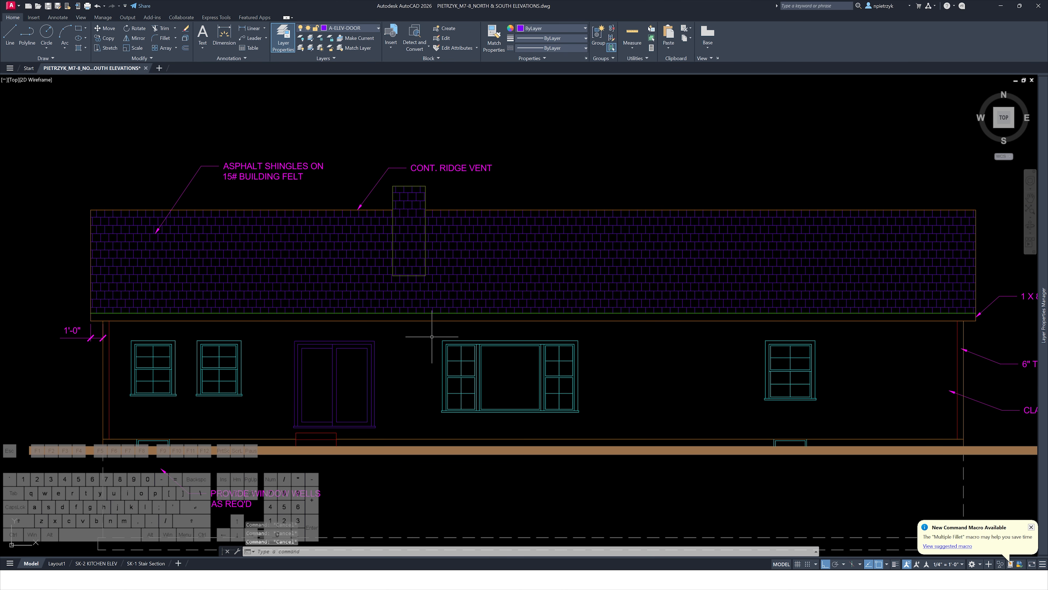
# Hatch the wall area between the roof and the ground line
pyautogui.press('Return')
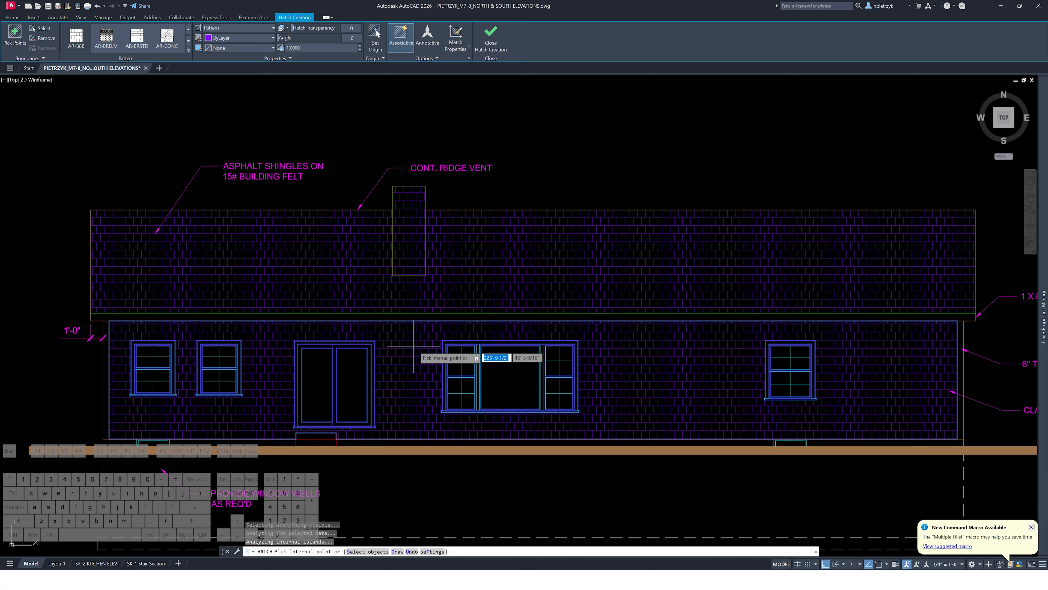
pyautogui.click(439, 348)
pyautogui.press('Escape')
# Match the wall hatch to the clapboard siding hatch of the neighbouring elevation
pyautogui.scroll(-4, 438, 348)
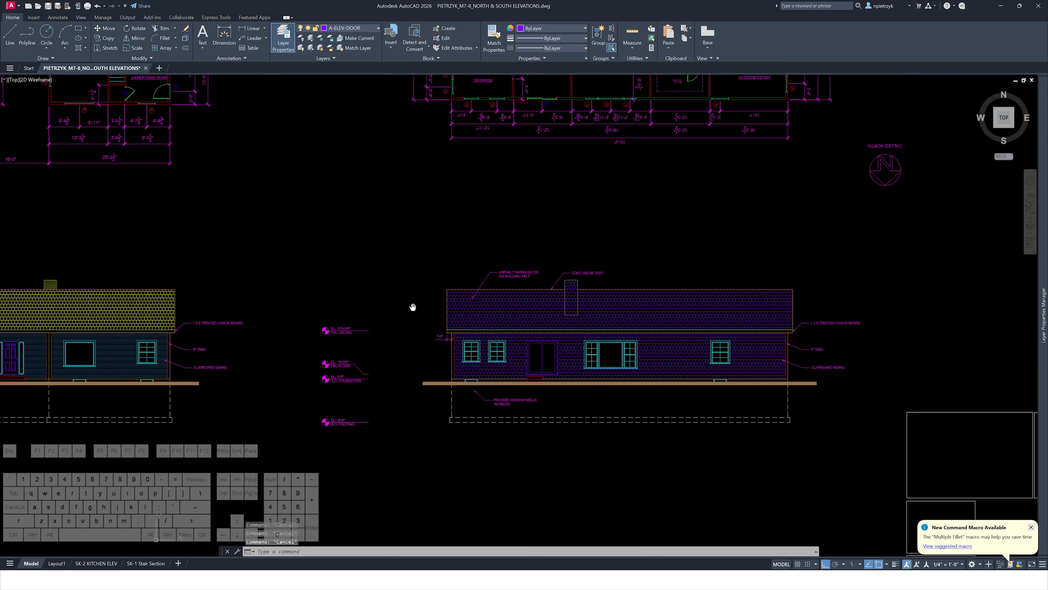
pyautogui.moveTo(412, 305); pyautogui.dragTo(610, 304, button='middle')
pyautogui.write('ma')
pyautogui.press('Return')
pyautogui.click(320, 317)
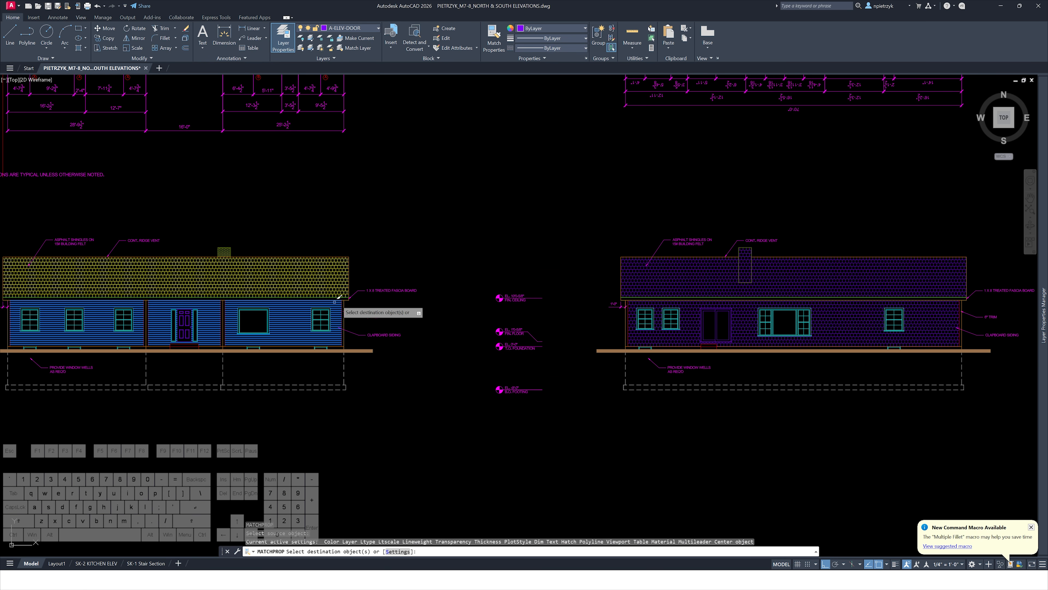
pyautogui.press('Escape')
pyautogui.press('Escape')
pyautogui.press('Escape')
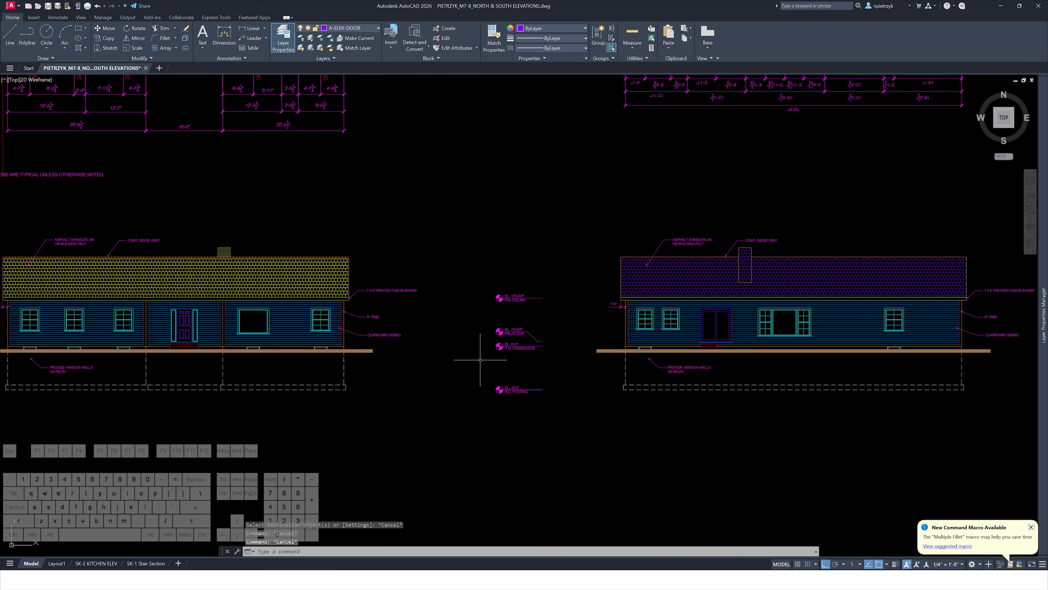
# Try to match the roof hatch to the neighbouring elevation's shingle hatch
pyautogui.press('Return')
pyautogui.click(291, 282)
pyautogui.click(684, 284)
pyautogui.press('Escape')
pyautogui.press('Escape')
pyautogui.press('Escape')
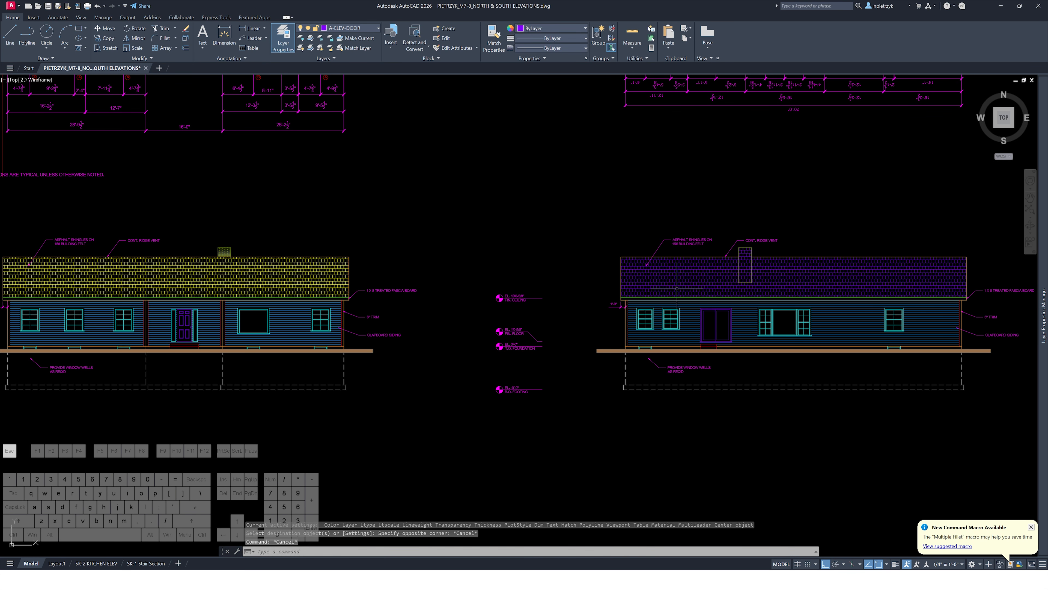
# Match the roof hatch to the asphalt shingle hatch of the neighbouring elevation
pyautogui.press('Return')
pyautogui.click(295, 268)
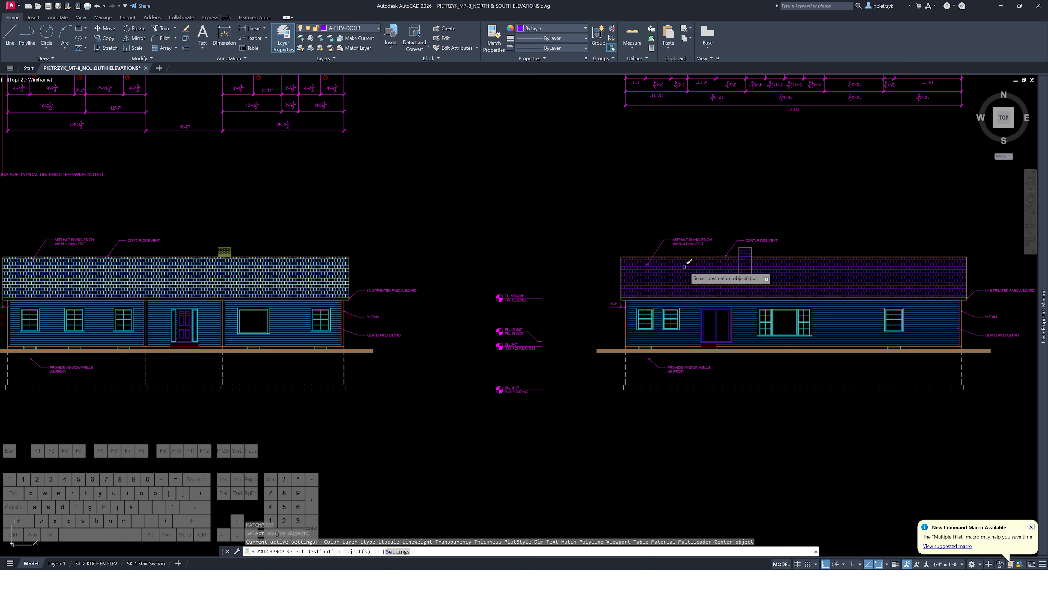
pyautogui.press('Escape')
pyautogui.press('Escape')
pyautogui.press('Escape')
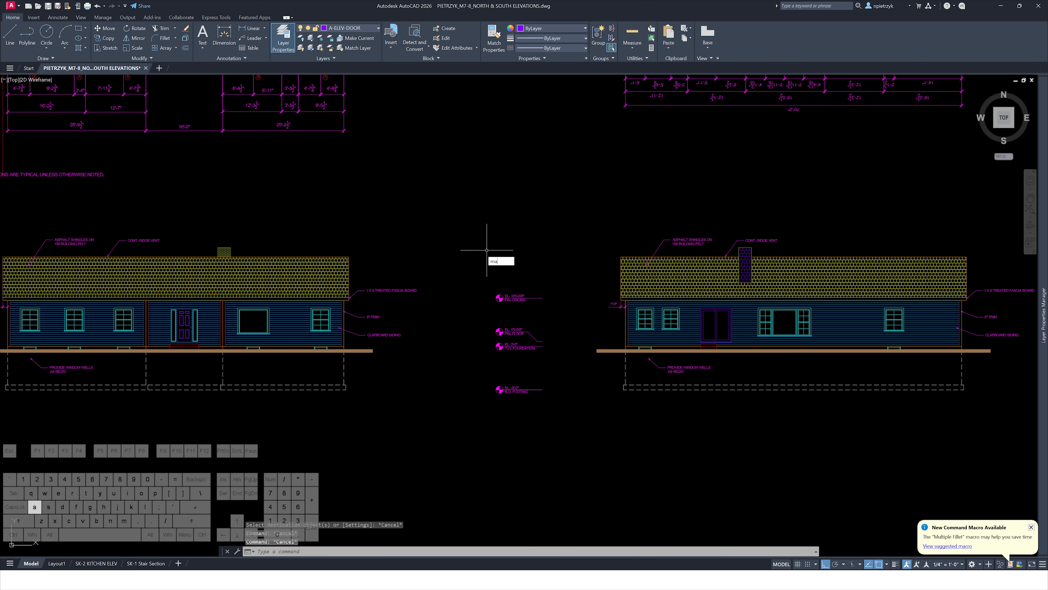
# Match the chimney on the south elevation to the hatched chimney of the neighbouring elevation using Match Properties
pyautogui.write('ma')
pyautogui.press('Return')
pyautogui.click(224, 252)
pyautogui.click(745, 255)
pyautogui.press('Escape')
pyautogui.press('Escape')
pyautogui.press('Escape')
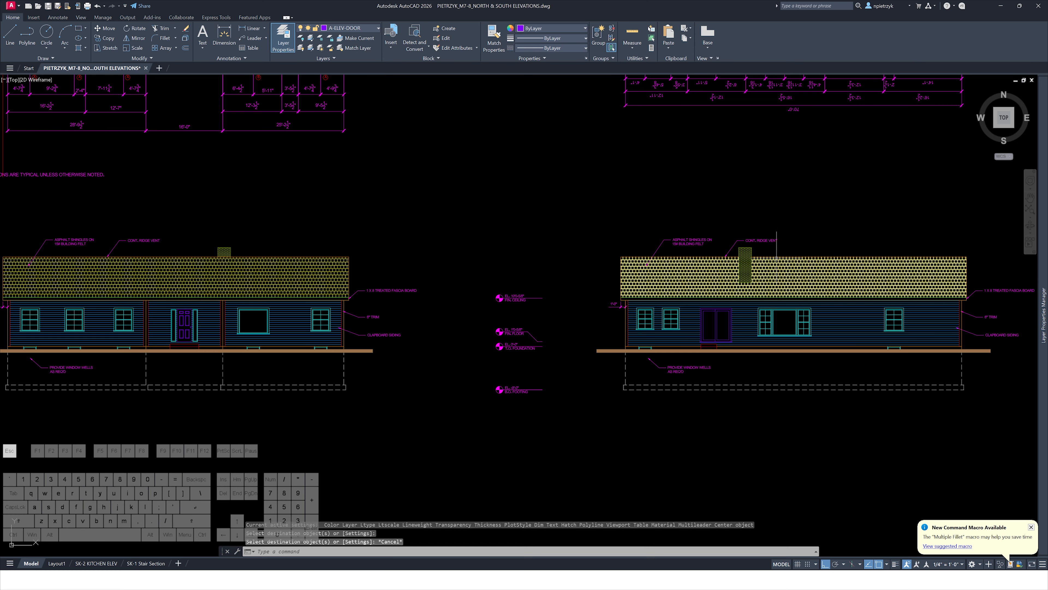
# Set the clapboard siding hatch origin to the lower-left corner of the wall
pyautogui.moveTo(809, 227)
pyautogui.mouseDown(button='middle')
pyautogui.moveTo(712, 204)
pyautogui.moveTo(649, 204)
pyautogui.mouseUp(button='middle')
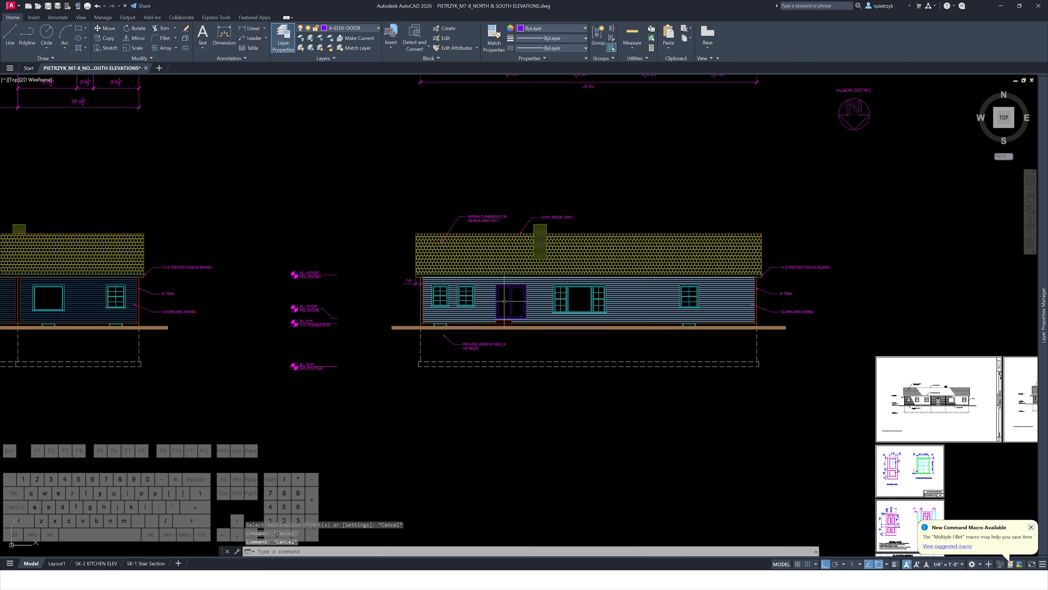
pyautogui.scroll(10, 439, 266)
pyautogui.click(414, 234)
pyautogui.press('Escape')
pyautogui.scroll(-3, 474, 100)
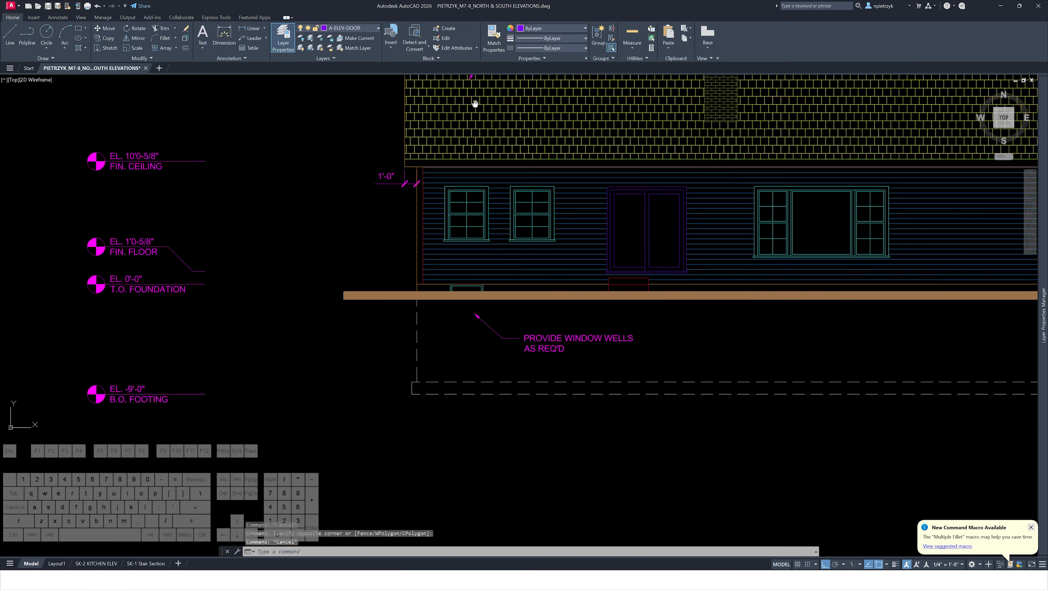
pyautogui.moveTo(475, 103); pyautogui.dragTo(479, 65, button='middle')
pyautogui.scroll(2, 450, 243)
pyautogui.click(439, 210)
pyautogui.click(424, 171)
pyautogui.scroll(3, 413, 194)
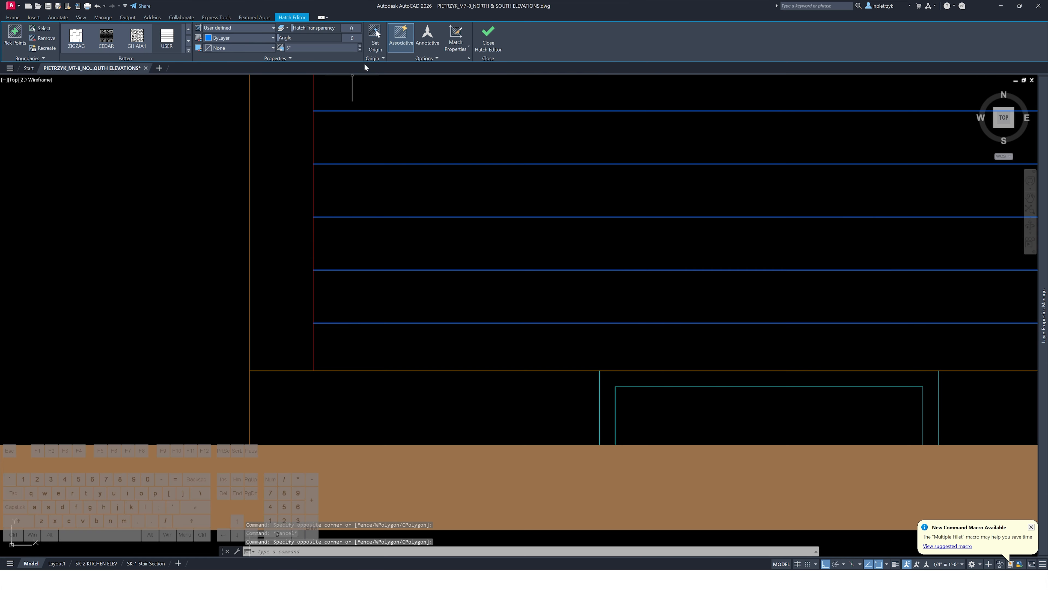
pyautogui.click(376, 37)
pyautogui.click(314, 371)
pyautogui.press('Escape')
pyautogui.scroll(-6, 350, 335)
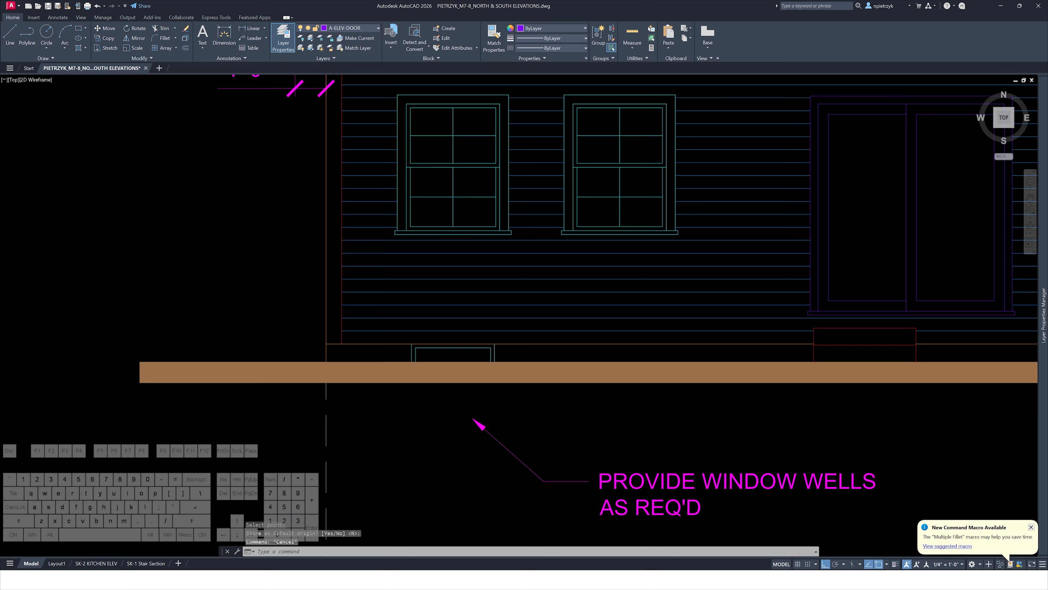
# Set the roof shingle hatch origin to the lower-left corner of the roof
pyautogui.moveTo(351, 335); pyautogui.dragTo(358, 466, button='middle')
pyautogui.scroll(-2, 358, 454)
pyautogui.scroll(2, 378, 238)
pyautogui.click(366, 225)
pyautogui.click(359, 219)
pyautogui.press('Escape')
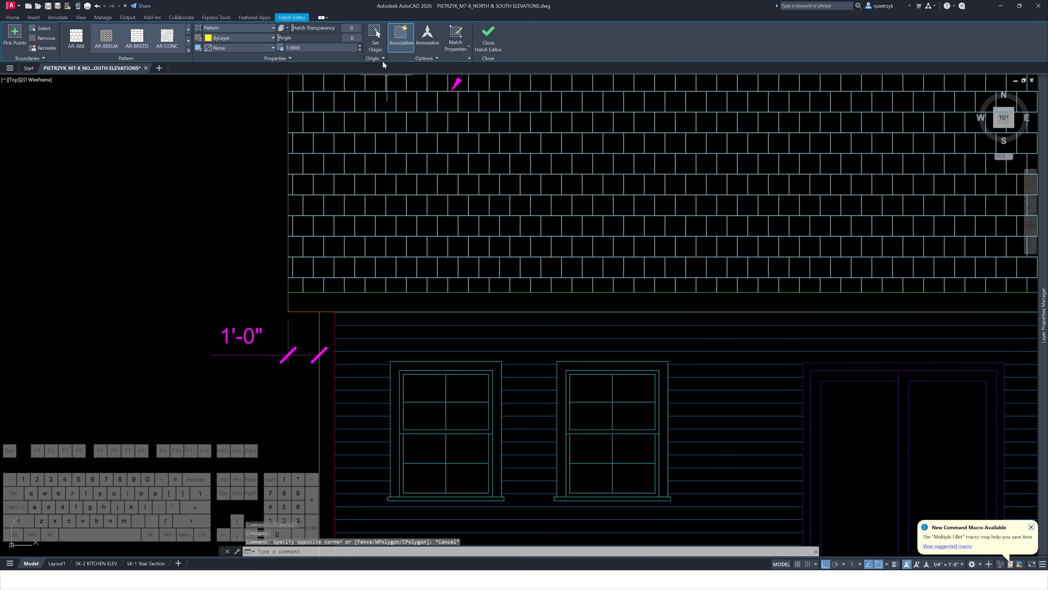
pyautogui.click(376, 37)
pyautogui.click(288, 292)
pyautogui.press('Escape')
pyautogui.press('Escape')
pyautogui.scroll(-4, 236, 285)
pyautogui.scroll(-2, 236, 286)
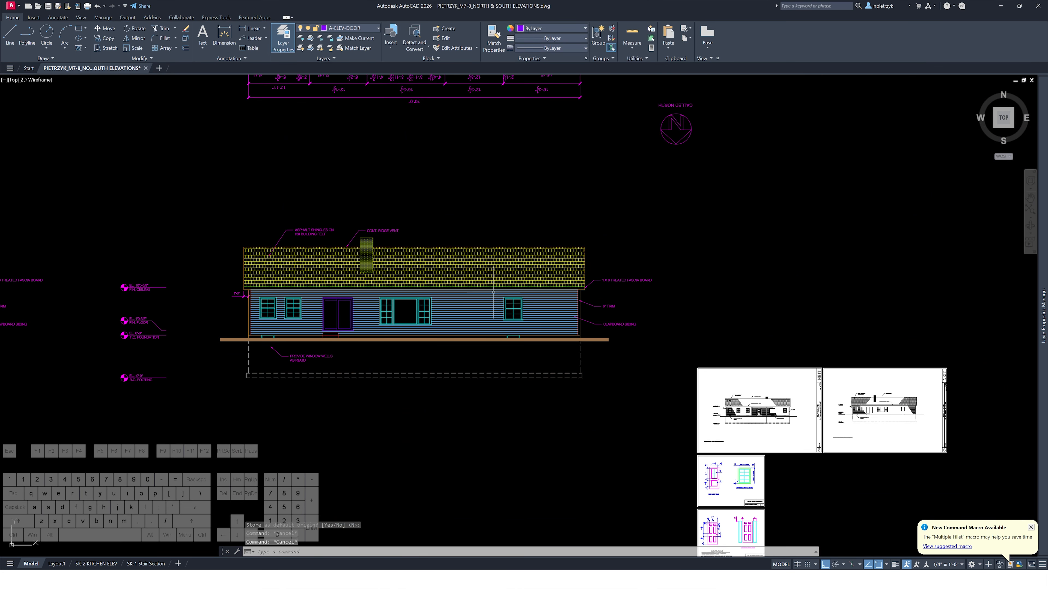
# Select the elevation level markers between the two elevations and move them to the right
pyautogui.moveTo(694, 300); pyautogui.dragTo(627, 247, button='middle')
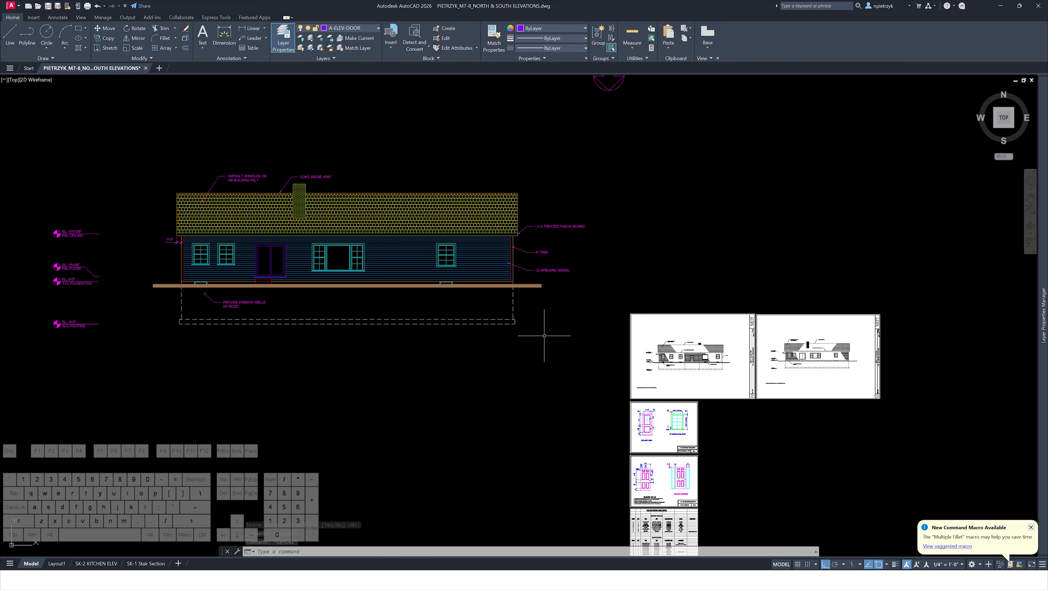
pyautogui.moveTo(543, 340); pyautogui.dragTo(599, 347, button='middle')
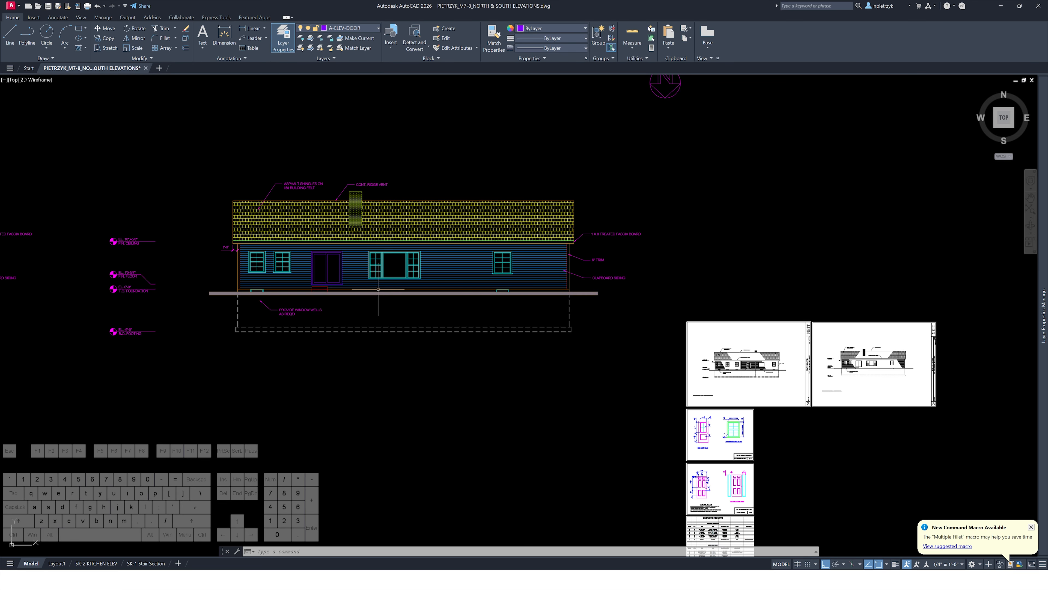
pyautogui.moveTo(402, 324)
pyautogui.mouseDown(button='middle')
pyautogui.moveTo(597, 334)
pyautogui.moveTo(442, 344)
pyautogui.moveTo(455, 345)
pyautogui.mouseUp(button='middle')
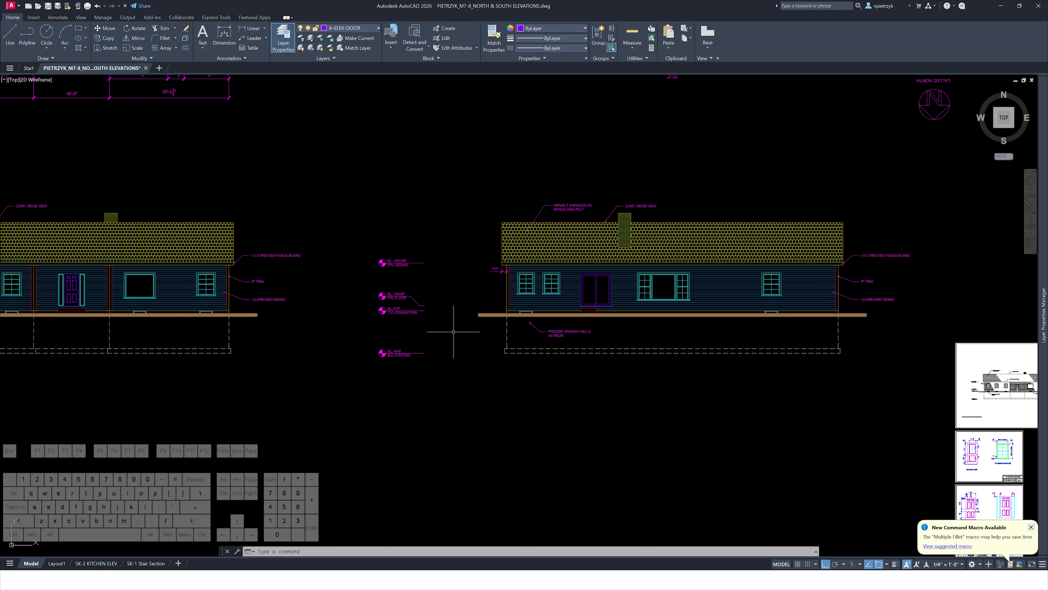
pyautogui.click(449, 379)
pyautogui.click(361, 227)
pyautogui.write('m')
pyautogui.press('space')
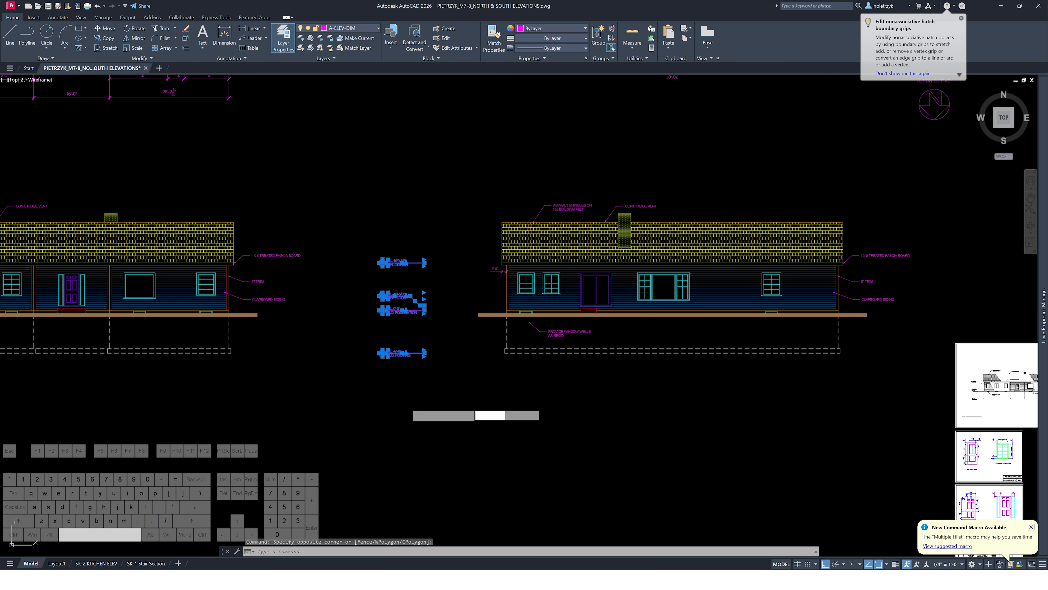
pyautogui.click(411, 408)
pyautogui.click(460, 408)
pyautogui.press('Escape')
pyautogui.press('Escape')
pyautogui.press('Escape')
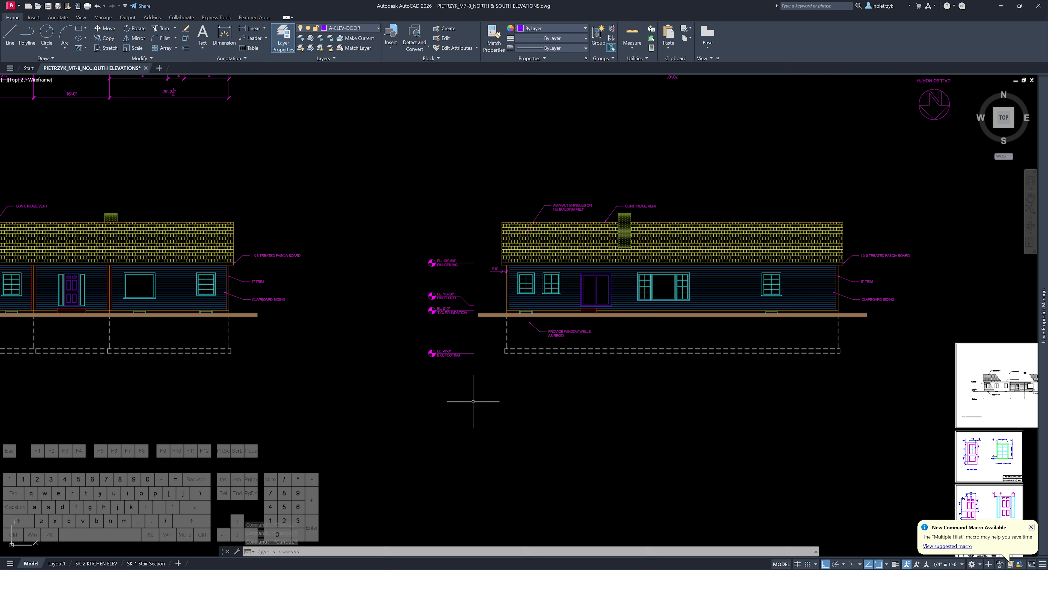
# Check the Layout1 and SK-1 Stair Section layouts, then return to model space
pyautogui.scroll(-2, 434, 409)
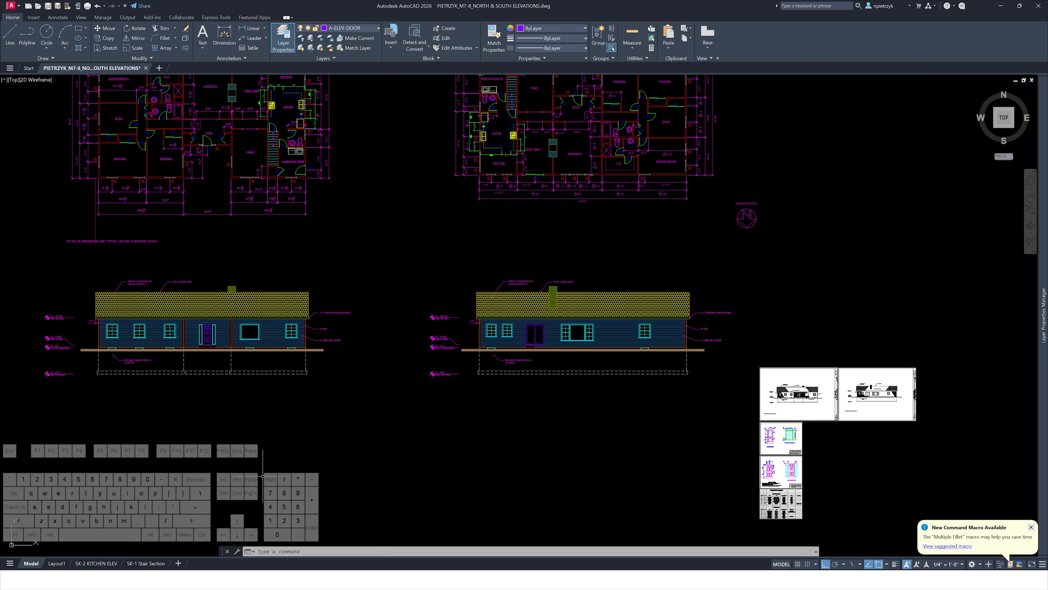
pyautogui.click(57, 563)
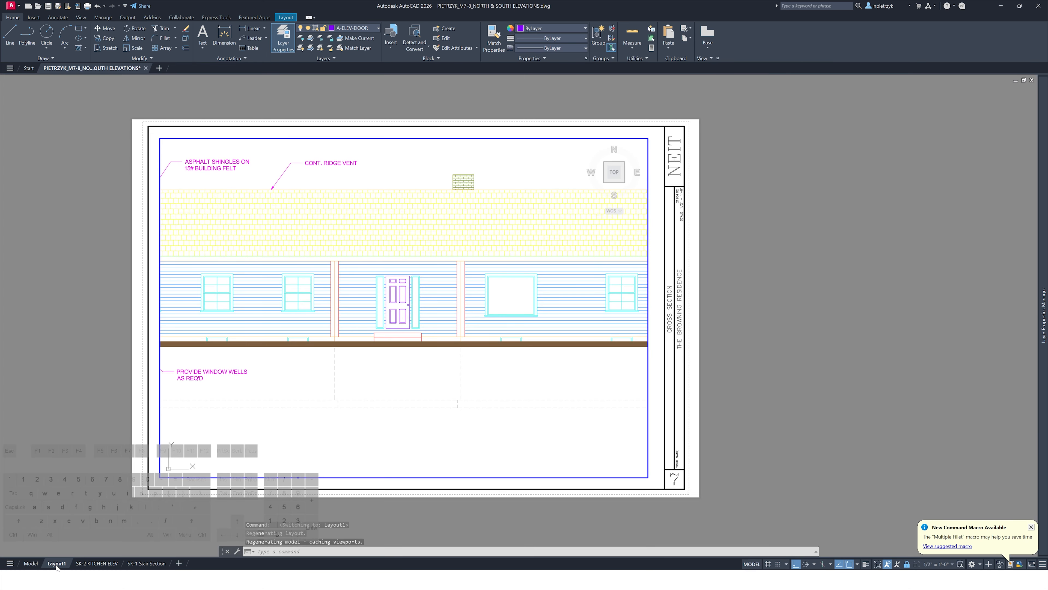
pyautogui.click(98, 563)
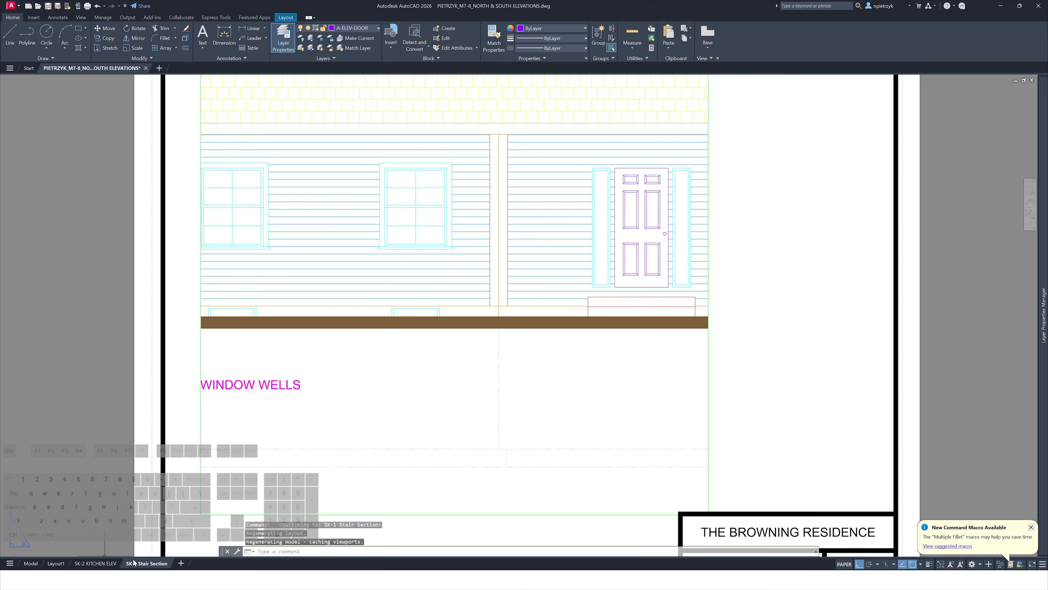
pyautogui.click(33, 564)
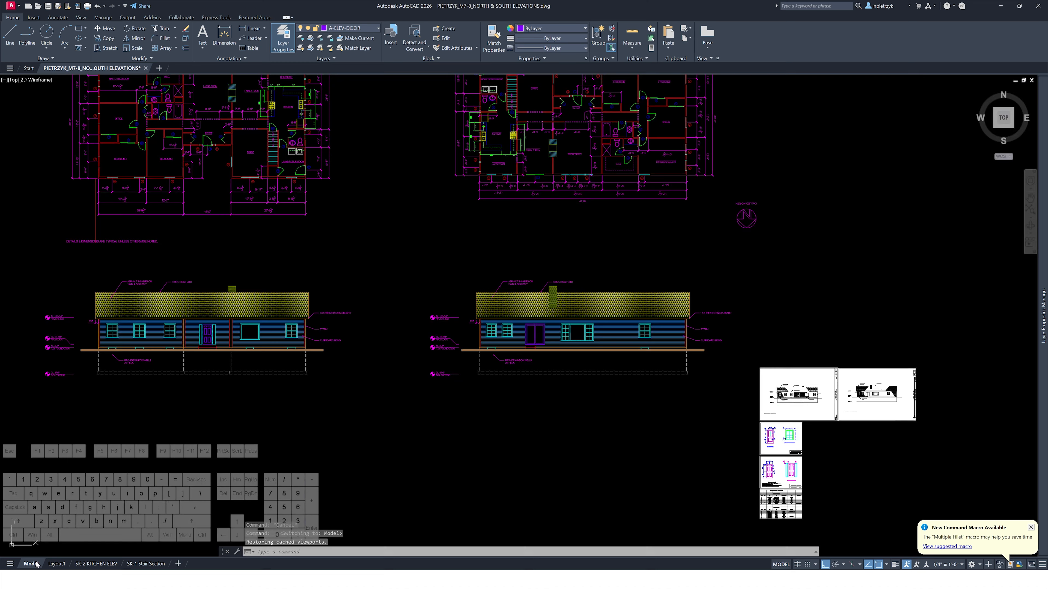